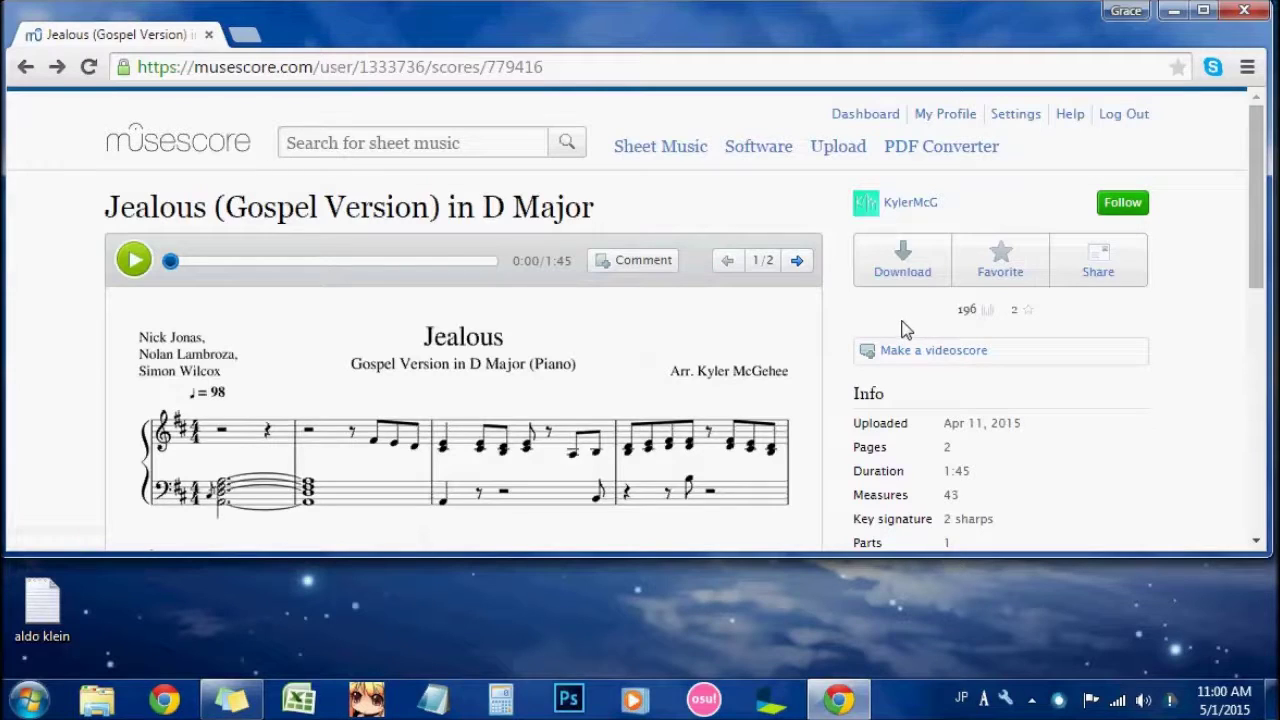
Step: Download the Jealous (Gospel Version) in D Major score as a MIDI file and close the media player playing it
{"action": "left_click", "coordinate": [902, 262]}
{"action": "left_click", "coordinate": [951, 466]}
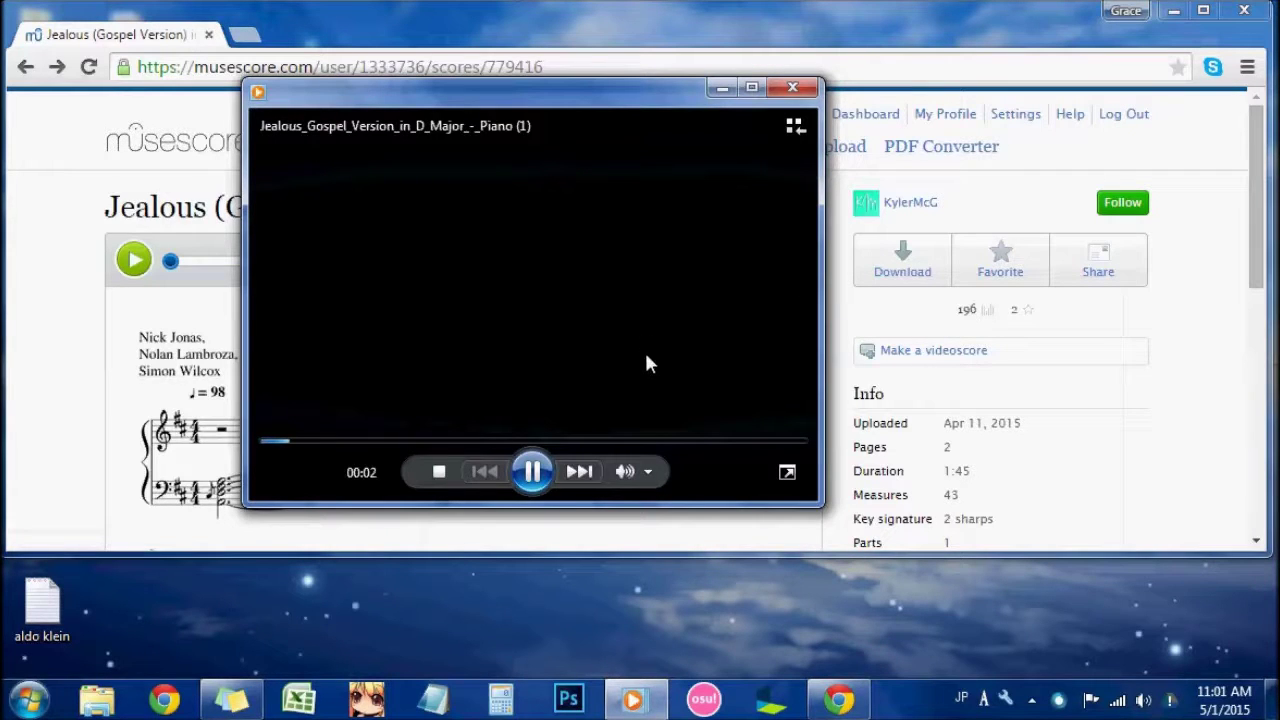
{"action": "left_click", "coordinate": [792, 88]}
Step: Look through the sheet music on both pages of the score
{"action": "scroll", "coordinate": [123, 289], "scroll_direction": "down", "scroll_amount": 3}
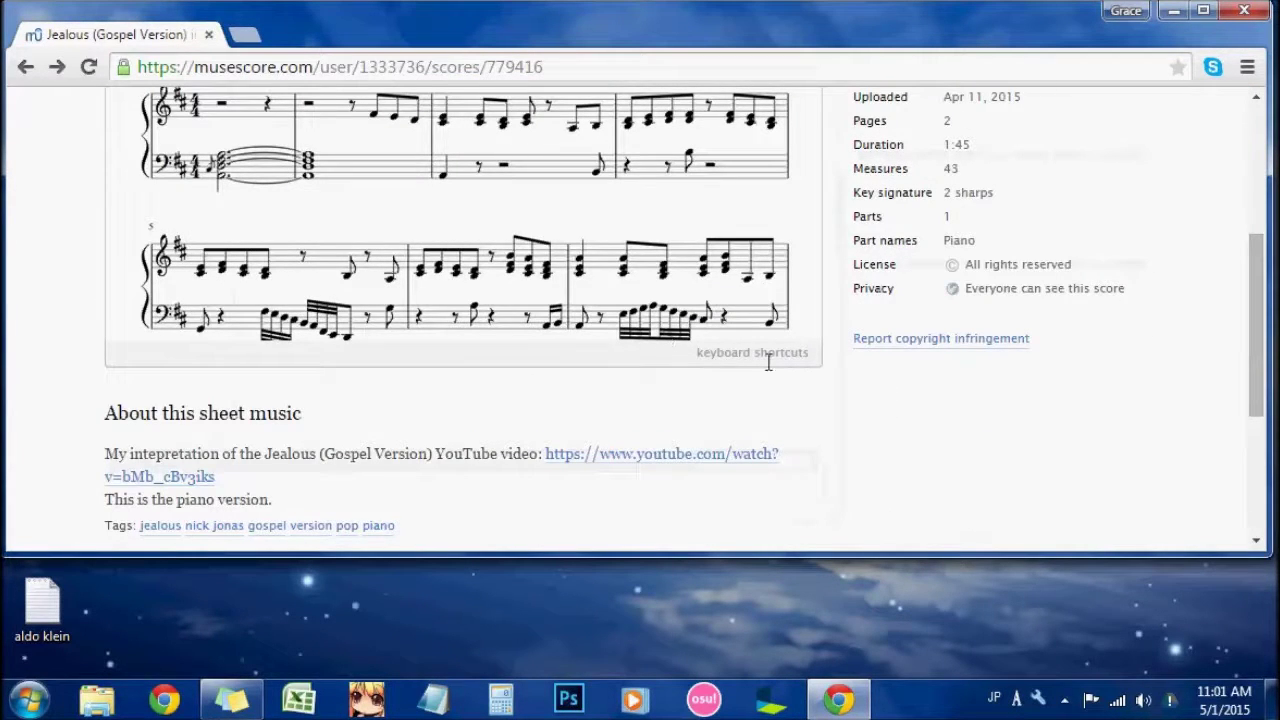
{"action": "scroll", "coordinate": [757, 443], "scroll_direction": "up", "scroll_amount": 2}
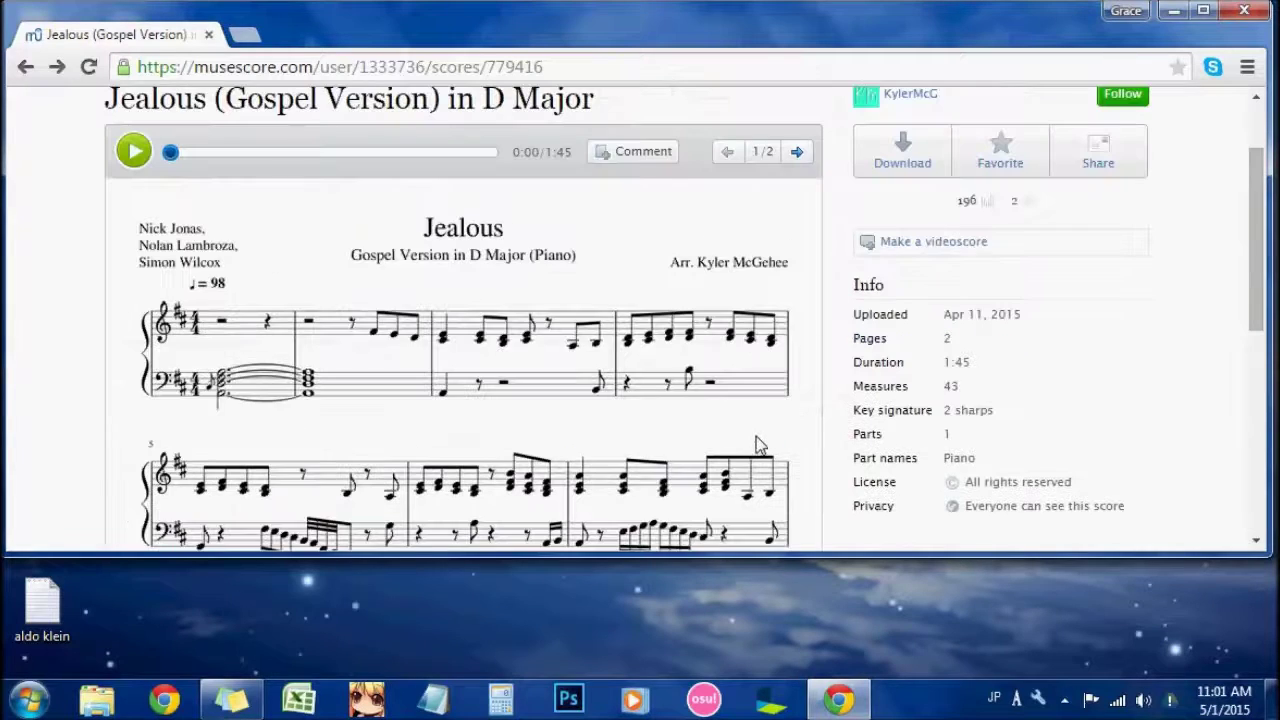
{"action": "left_click", "coordinate": [797, 152]}
{"action": "scroll", "coordinate": [788, 440], "scroll_direction": "down", "scroll_amount": 2}
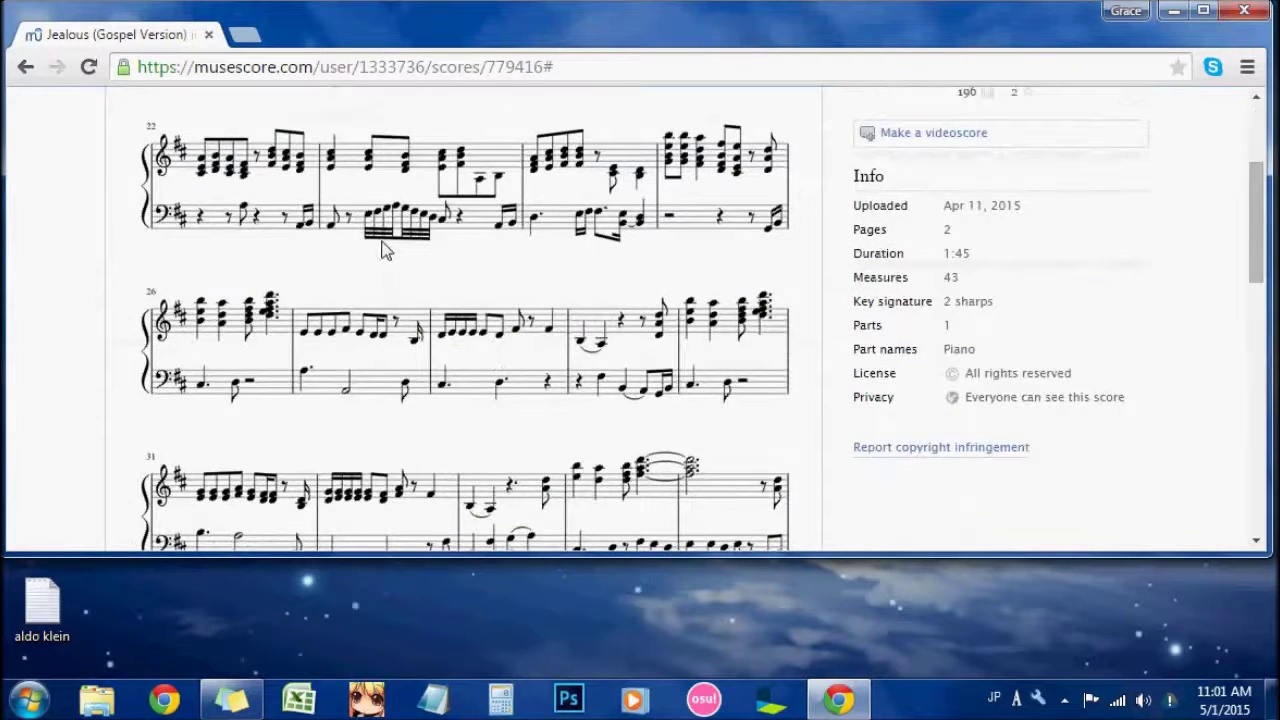
{"action": "scroll", "coordinate": [709, 403], "scroll_direction": "down", "scroll_amount": 3}
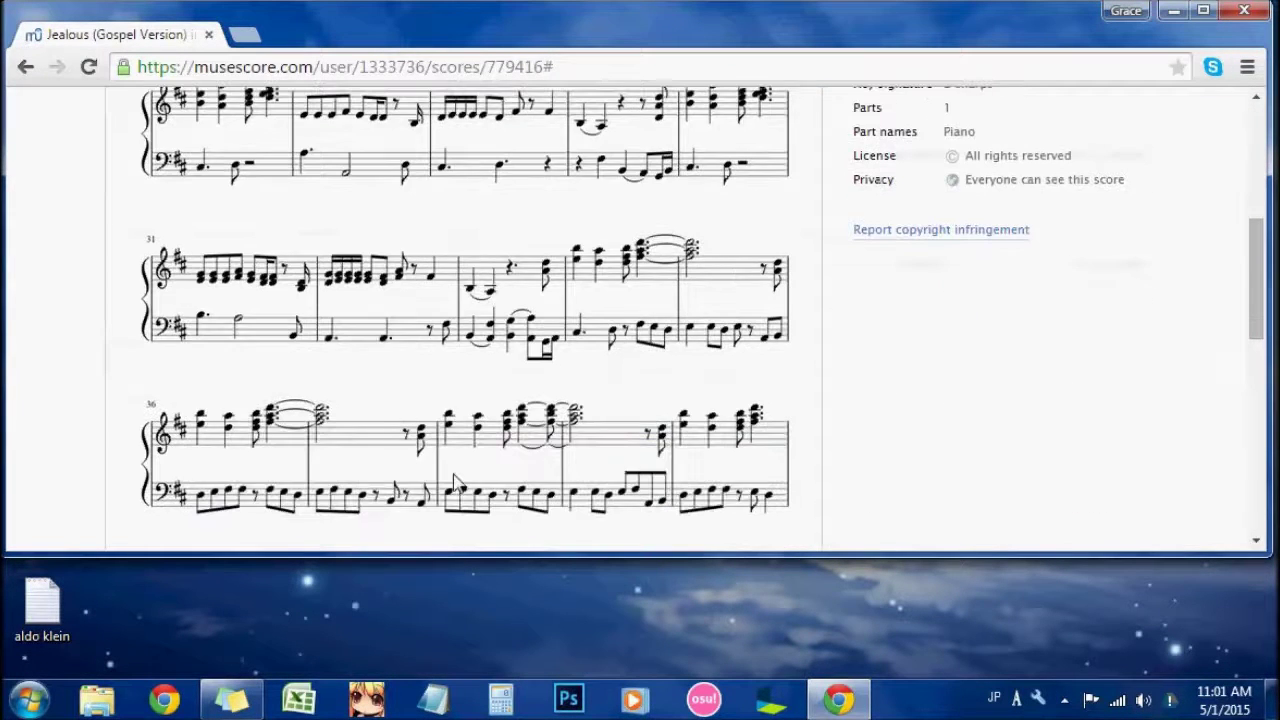
{"action": "scroll", "coordinate": [745, 470], "scroll_direction": "down", "scroll_amount": 2}
{"action": "scroll", "coordinate": [745, 472], "scroll_direction": "up", "scroll_amount": 5}
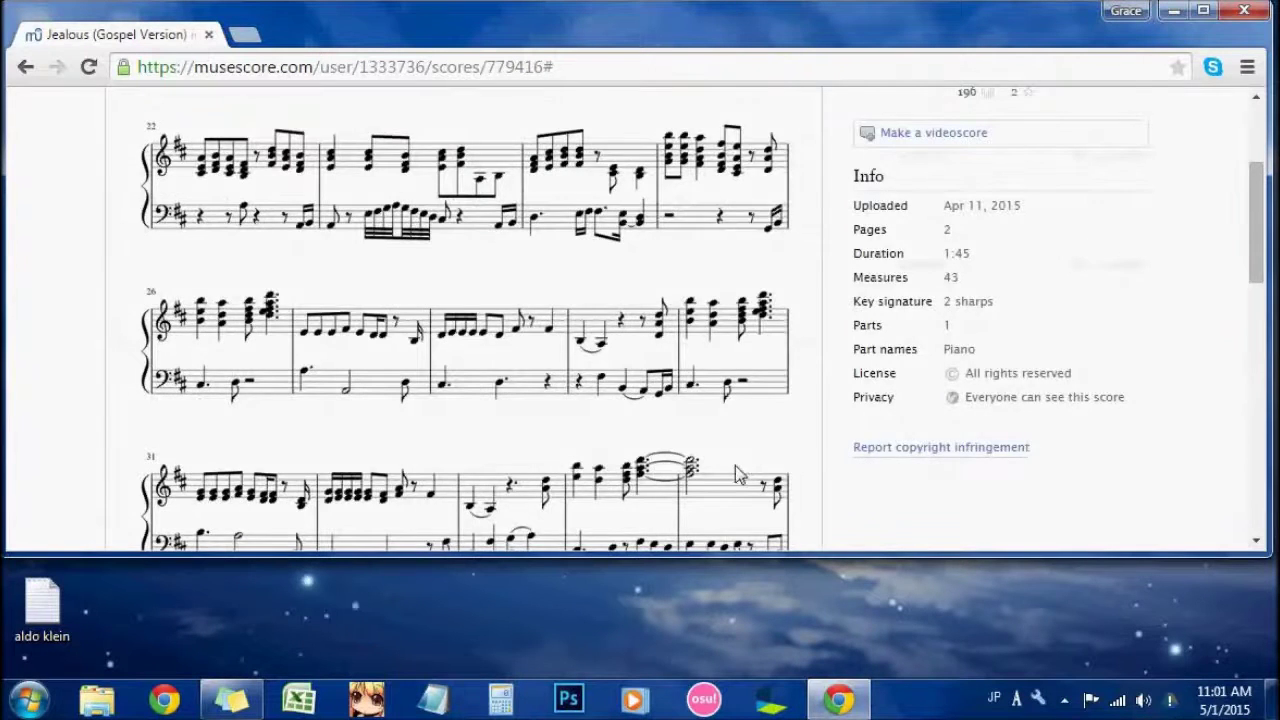
{"action": "scroll", "coordinate": [735, 465], "scroll_direction": "up", "scroll_amount": 2}
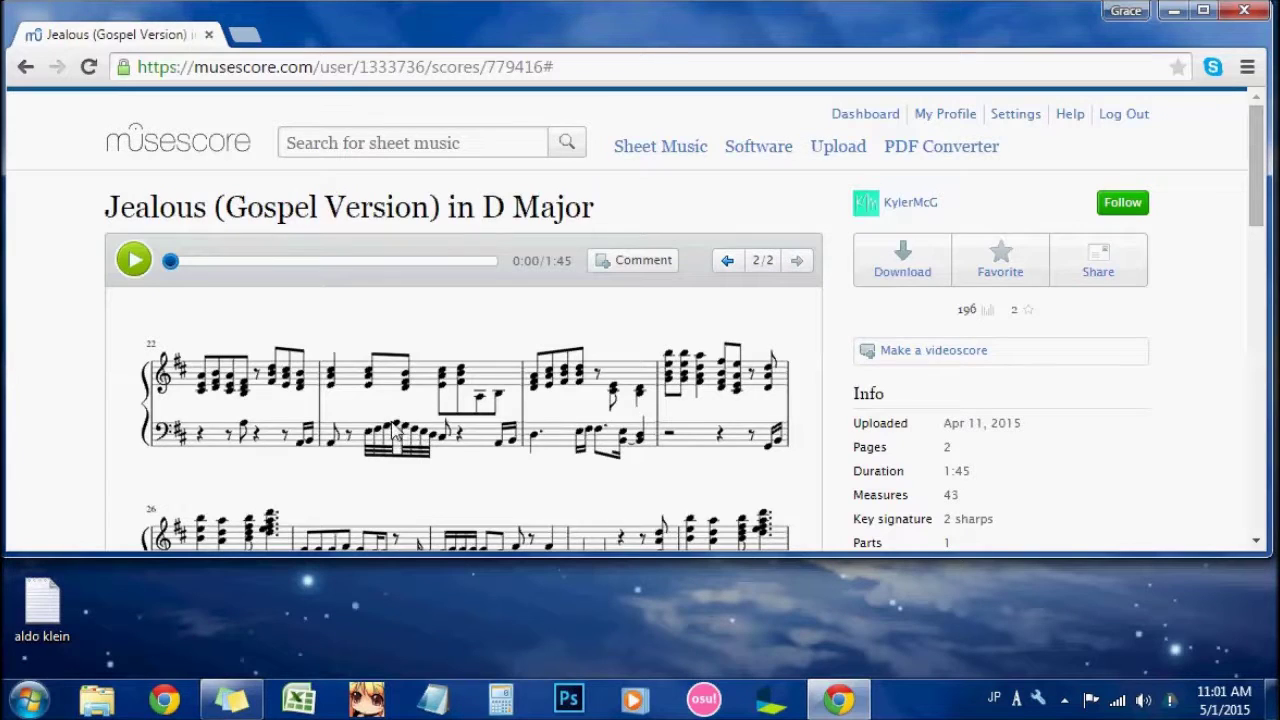
Step: Play the score from the last measure of page 1 and from measure 23, pause playback, and review page 2
{"action": "left_click", "coordinate": [133, 260]}
{"action": "scroll", "coordinate": [773, 465], "scroll_direction": "down", "scroll_amount": 5}
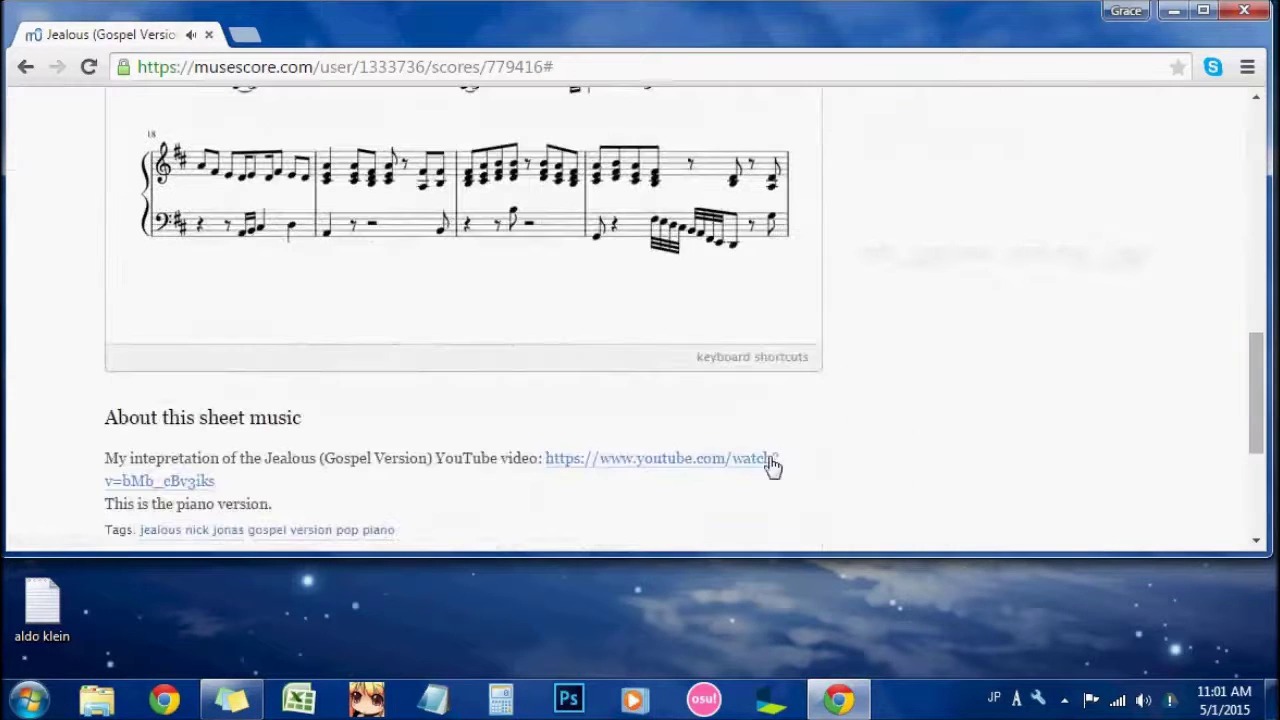
{"action": "double_click", "coordinate": [708, 226]}
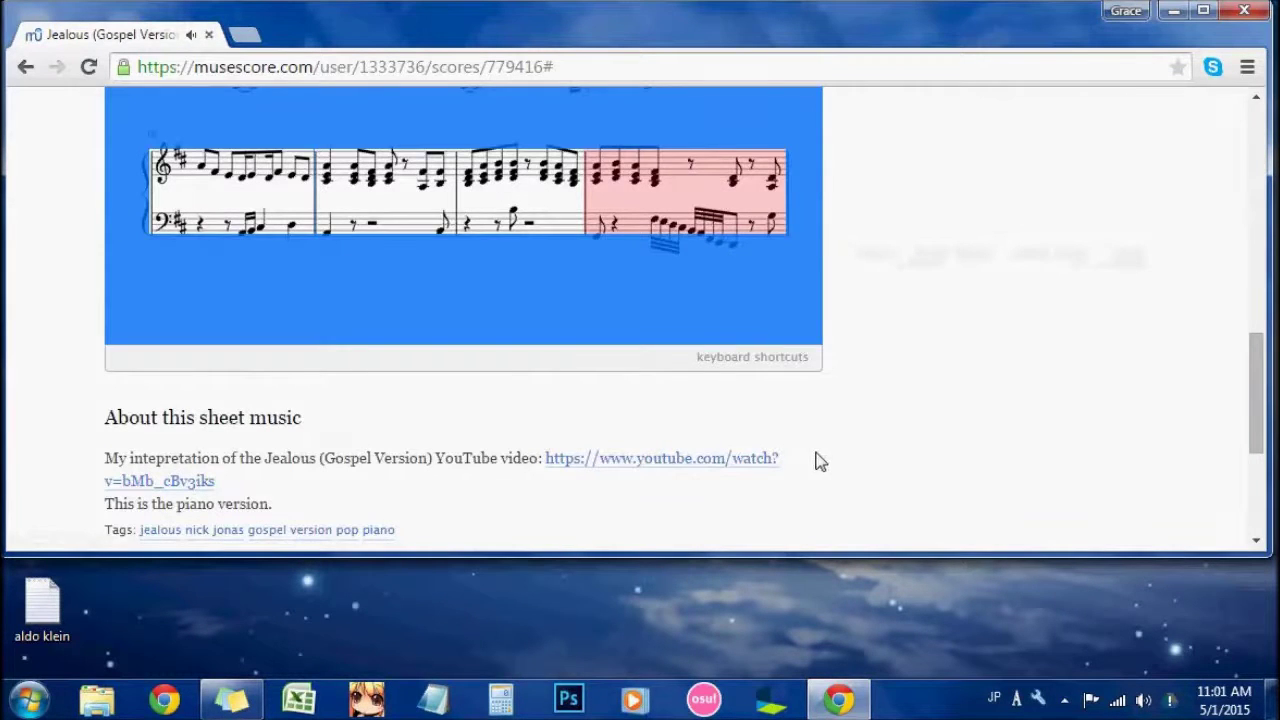
{"action": "scroll", "coordinate": [816, 458], "scroll_direction": "up", "scroll_amount": 1}
{"action": "scroll", "coordinate": [816, 458], "scroll_direction": "up", "scroll_amount": 4}
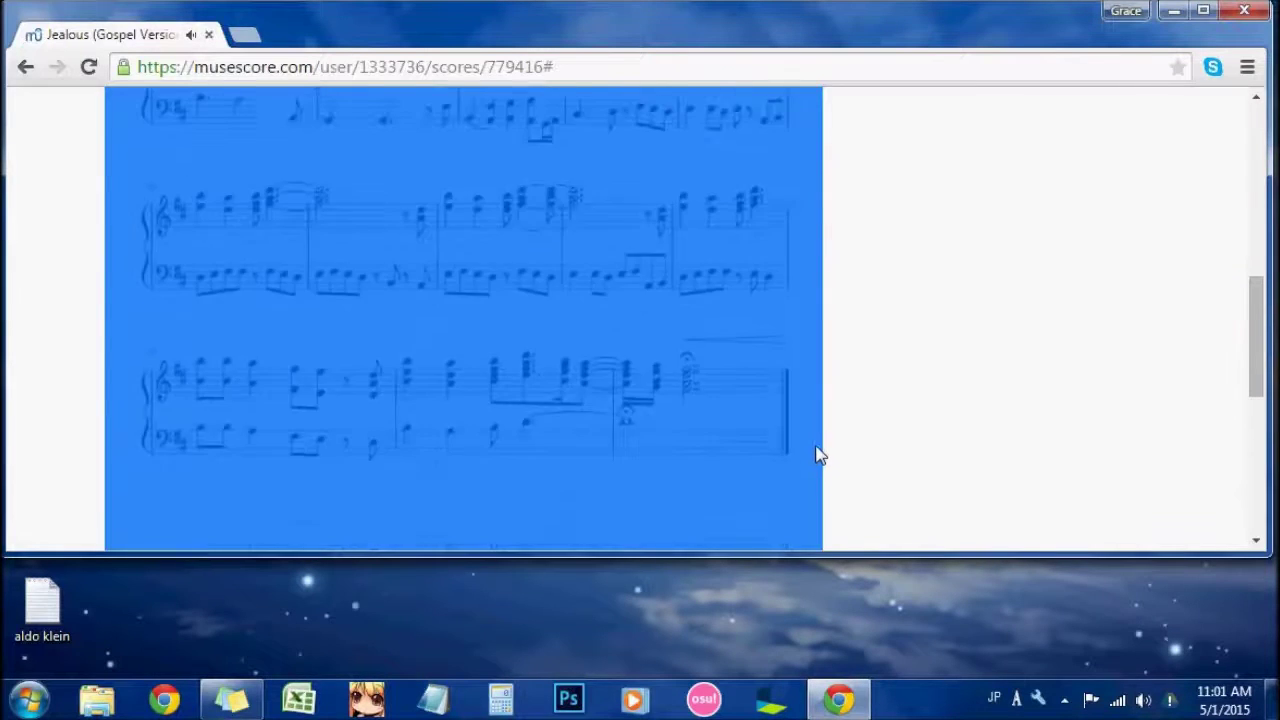
{"action": "scroll", "coordinate": [816, 455], "scroll_direction": "down", "scroll_amount": 1}
{"action": "scroll", "coordinate": [906, 420], "scroll_direction": "up", "scroll_amount": 10}
{"action": "left_click", "coordinate": [390, 311]}
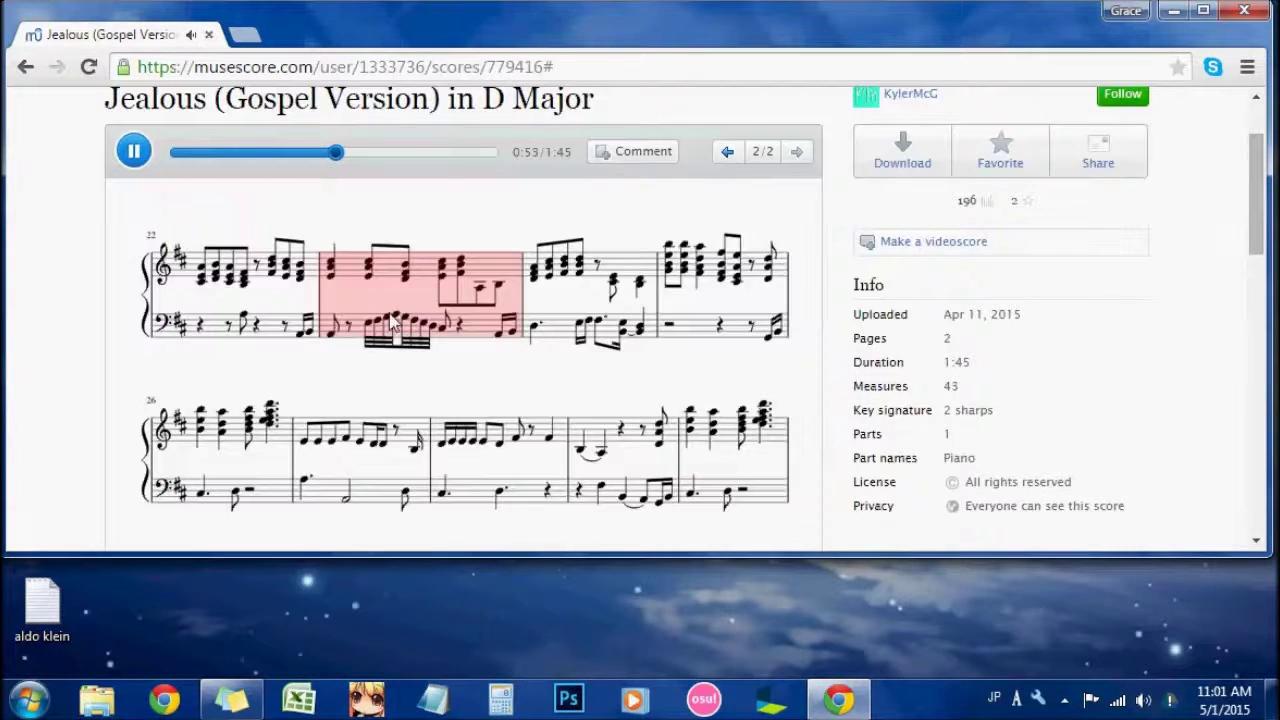
{"action": "scroll", "coordinate": [840, 400], "scroll_direction": "down", "scroll_amount": 1}
{"action": "scroll", "coordinate": [839, 394], "scroll_direction": "down", "scroll_amount": 4}
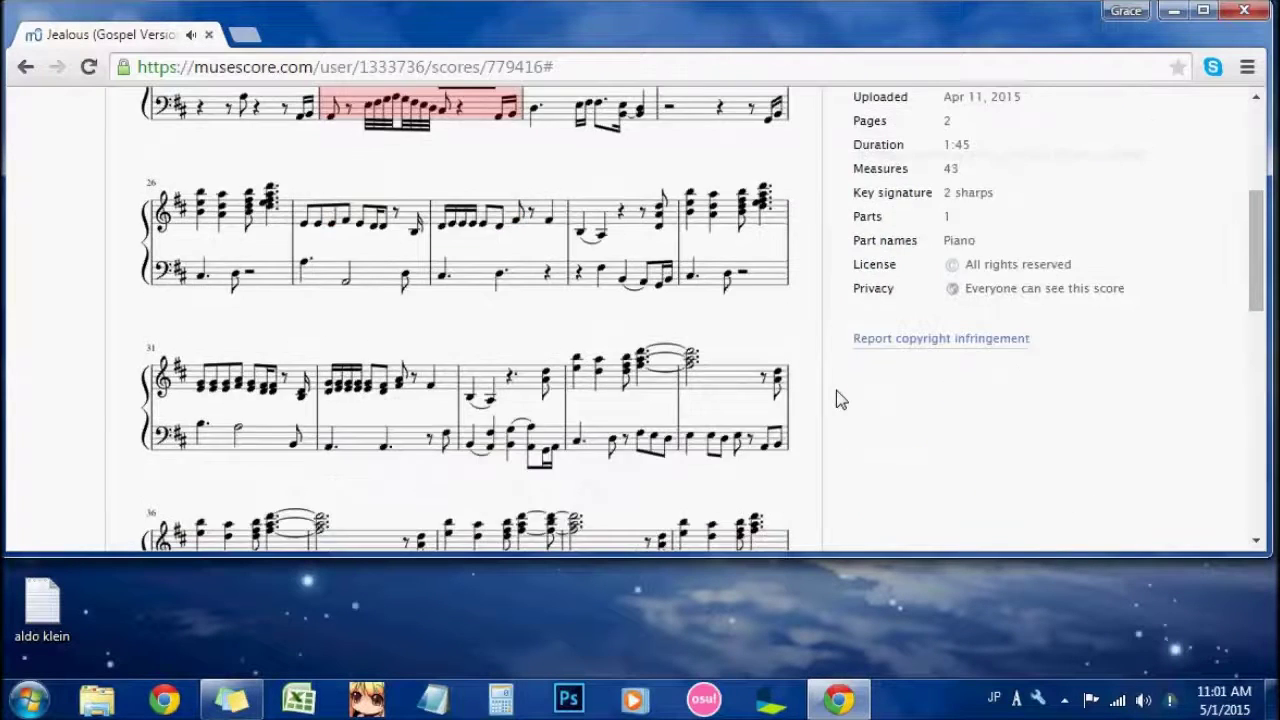
{"action": "scroll", "coordinate": [843, 395], "scroll_direction": "up", "scroll_amount": 6}
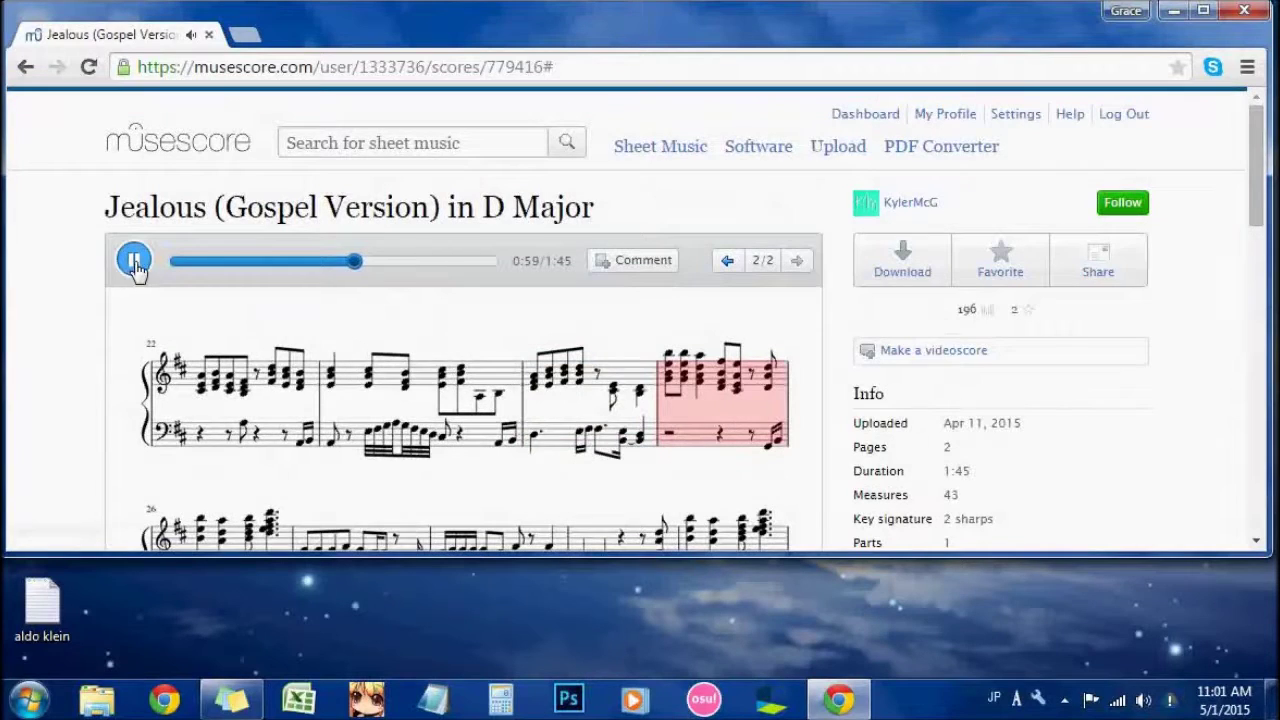
{"action": "left_click", "coordinate": [133, 259]}
{"action": "scroll", "coordinate": [777, 429], "scroll_direction": "down", "scroll_amount": 2}
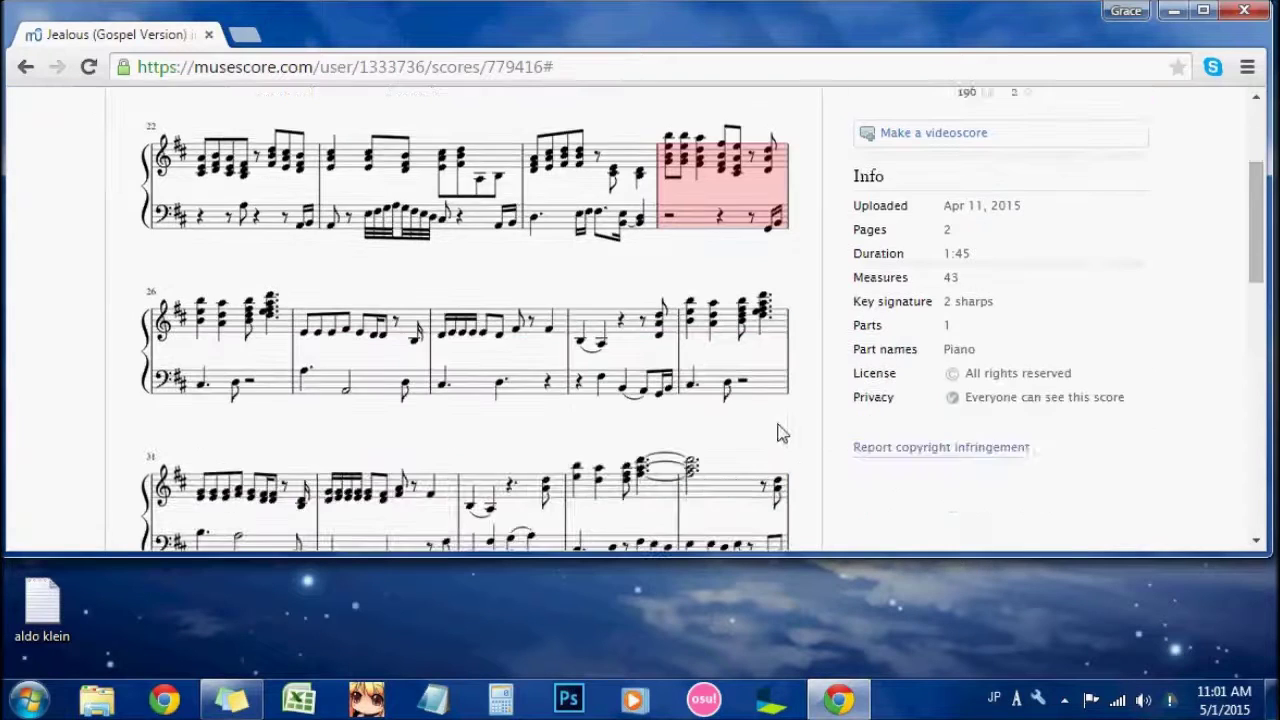
{"action": "scroll", "coordinate": [811, 423], "scroll_direction": "down", "scroll_amount": 3}
{"action": "scroll", "coordinate": [814, 349], "scroll_direction": "up", "scroll_amount": 10}
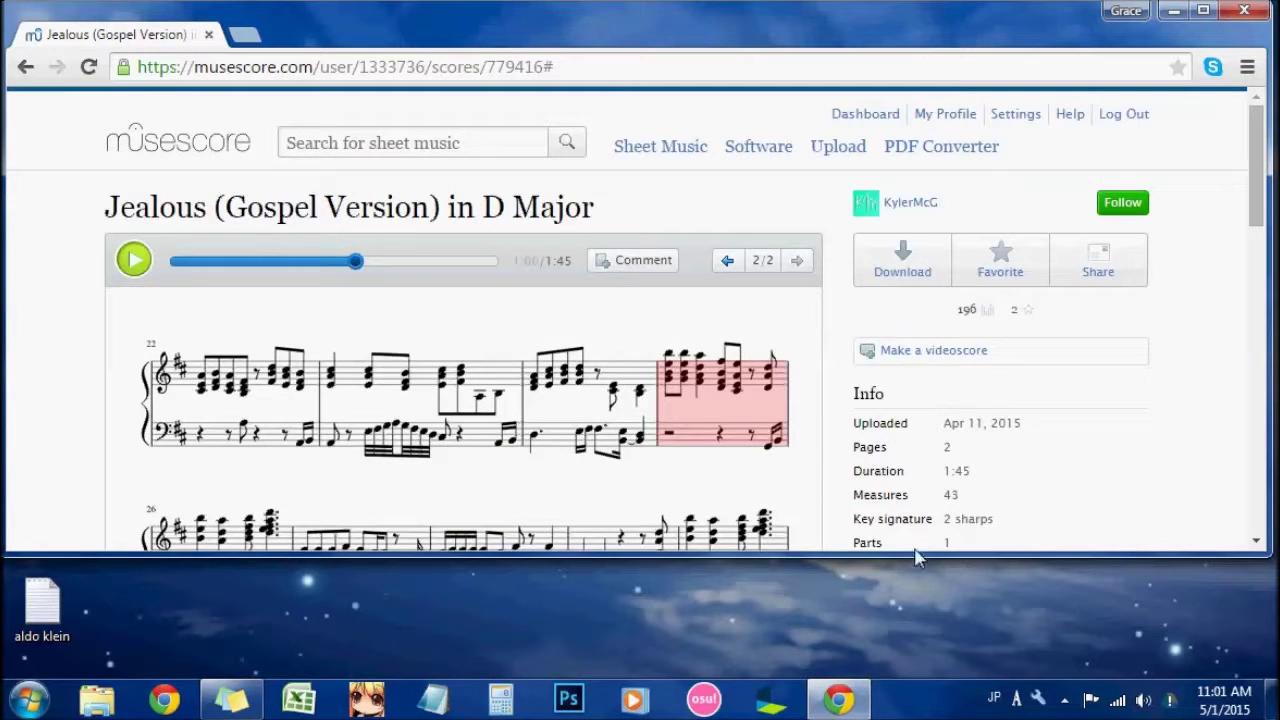
Step: Launch 3ML EDITOR 2 and choose Jealous_Gospel_Version_in_D_Major_-_Piano from Downloads for standard MIDI file import
{"action": "left_click", "coordinate": [345, 700]}
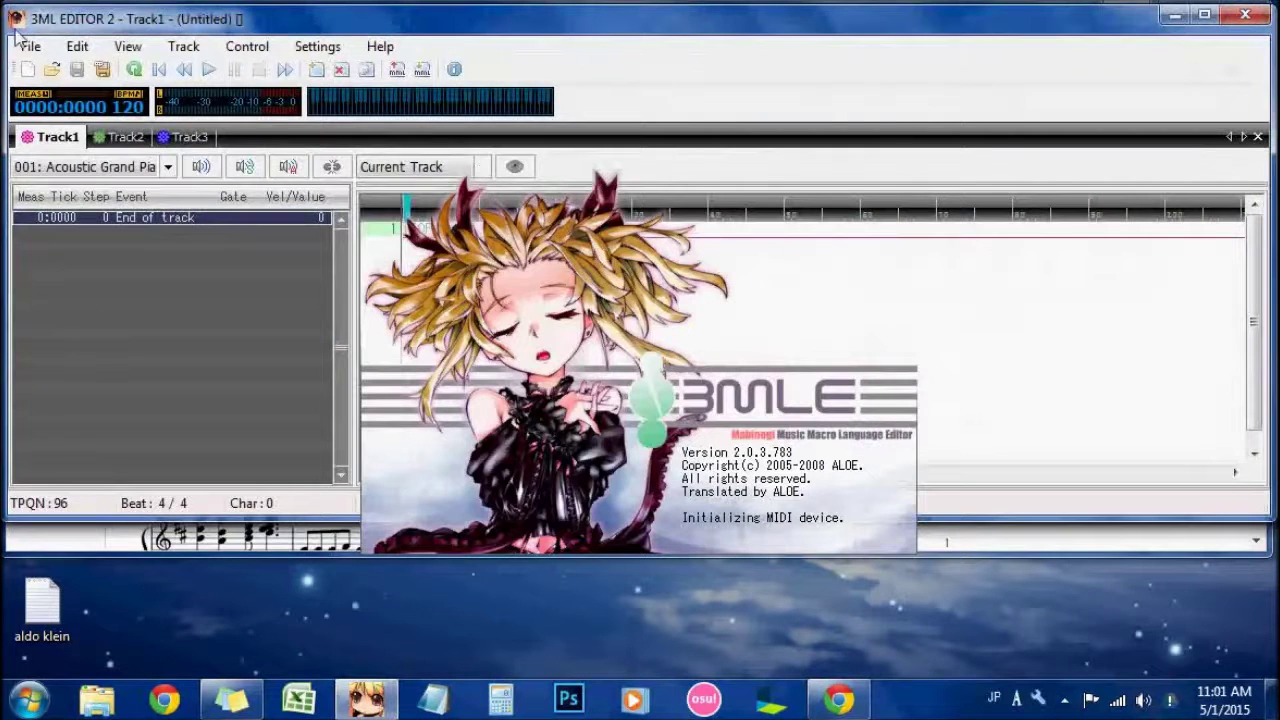
{"action": "left_click", "coordinate": [30, 47]}
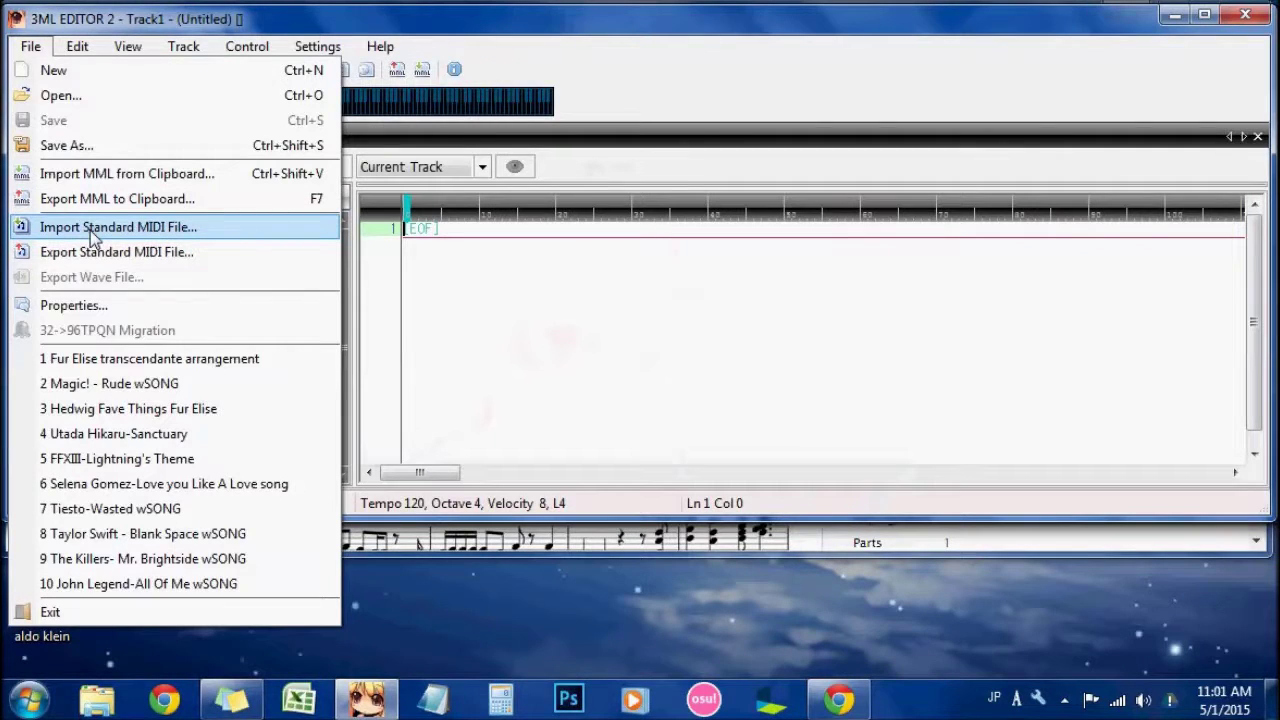
{"action": "left_click", "coordinate": [90, 230]}
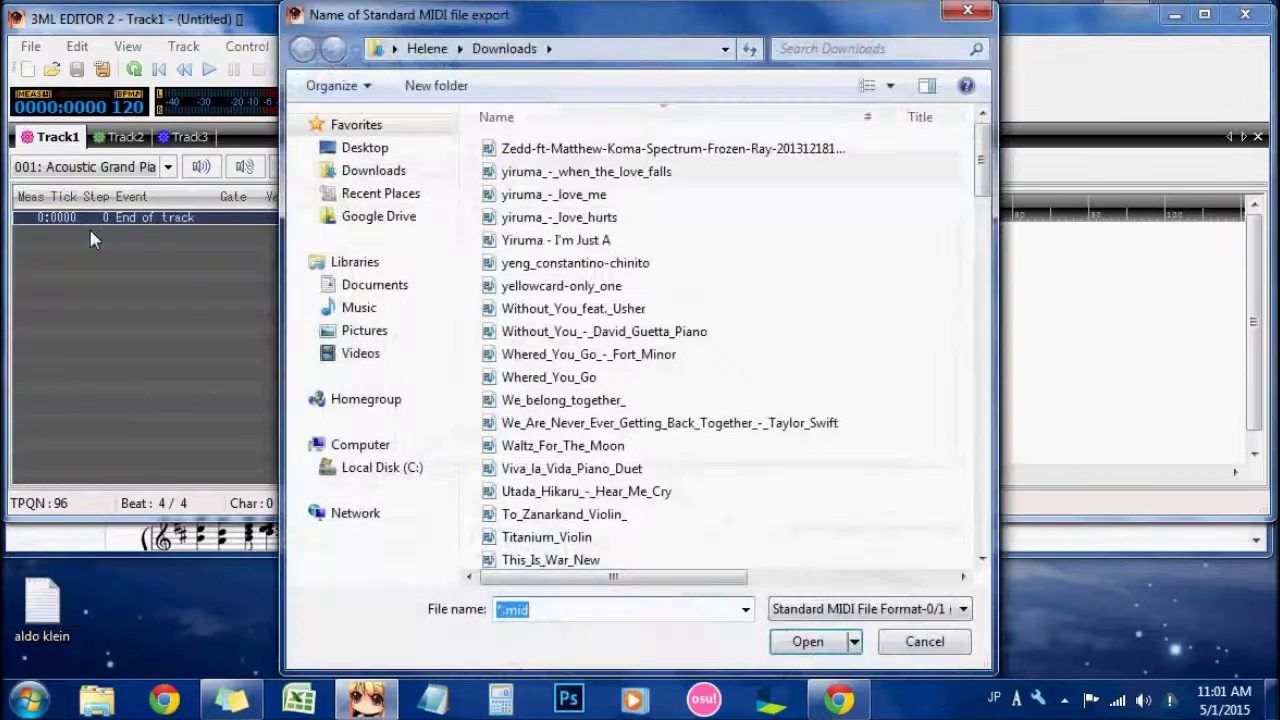
{"action": "left_click", "coordinate": [560, 358]}
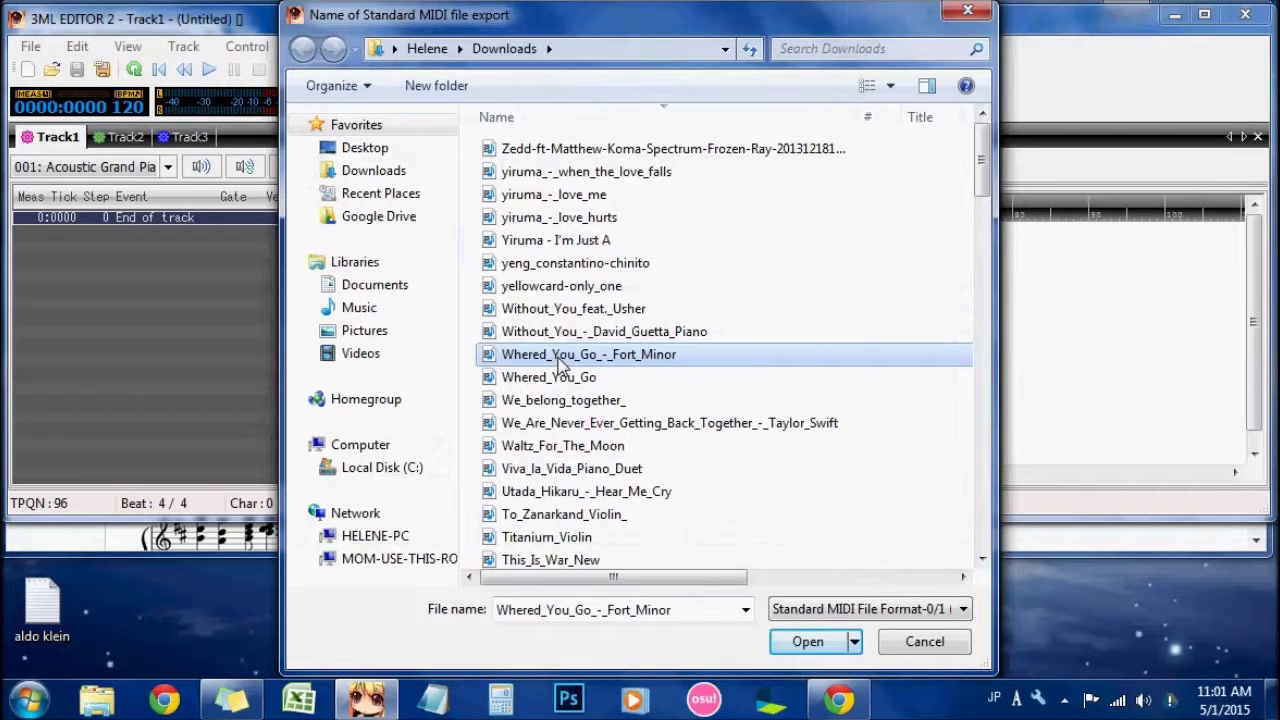
{"action": "key", "text": "j"}
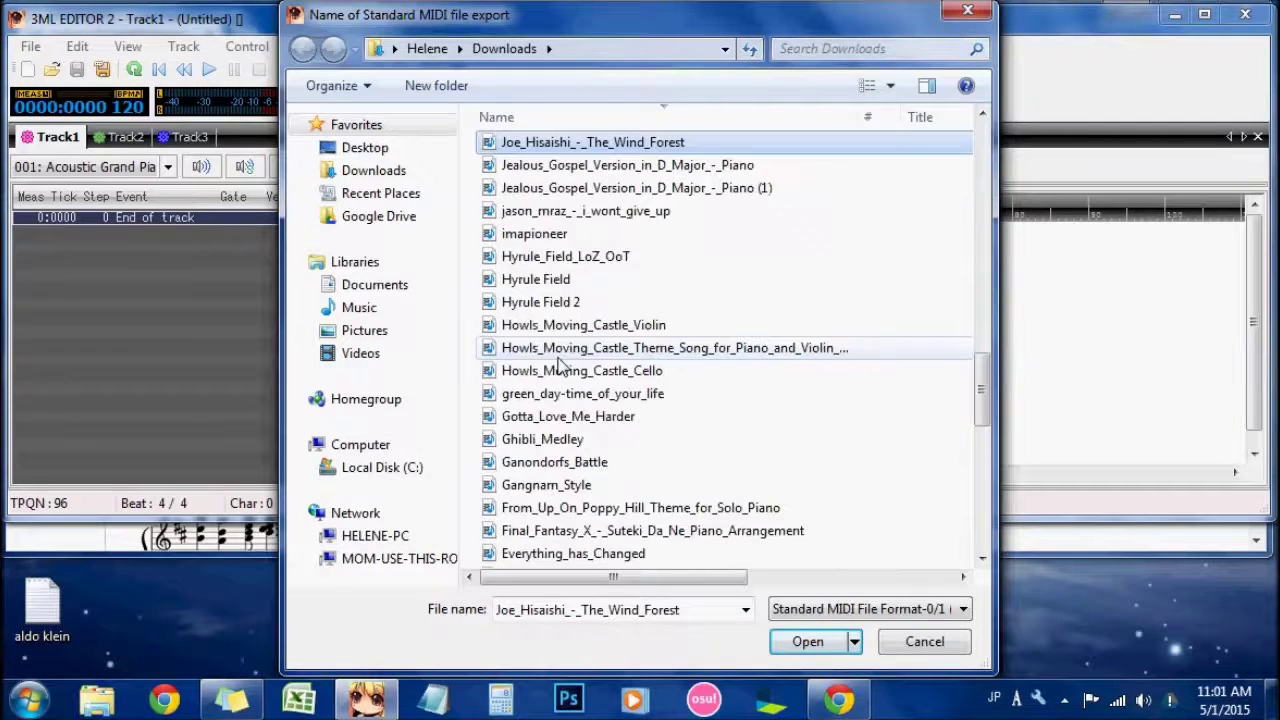
{"action": "double_click", "coordinate": [622, 168]}
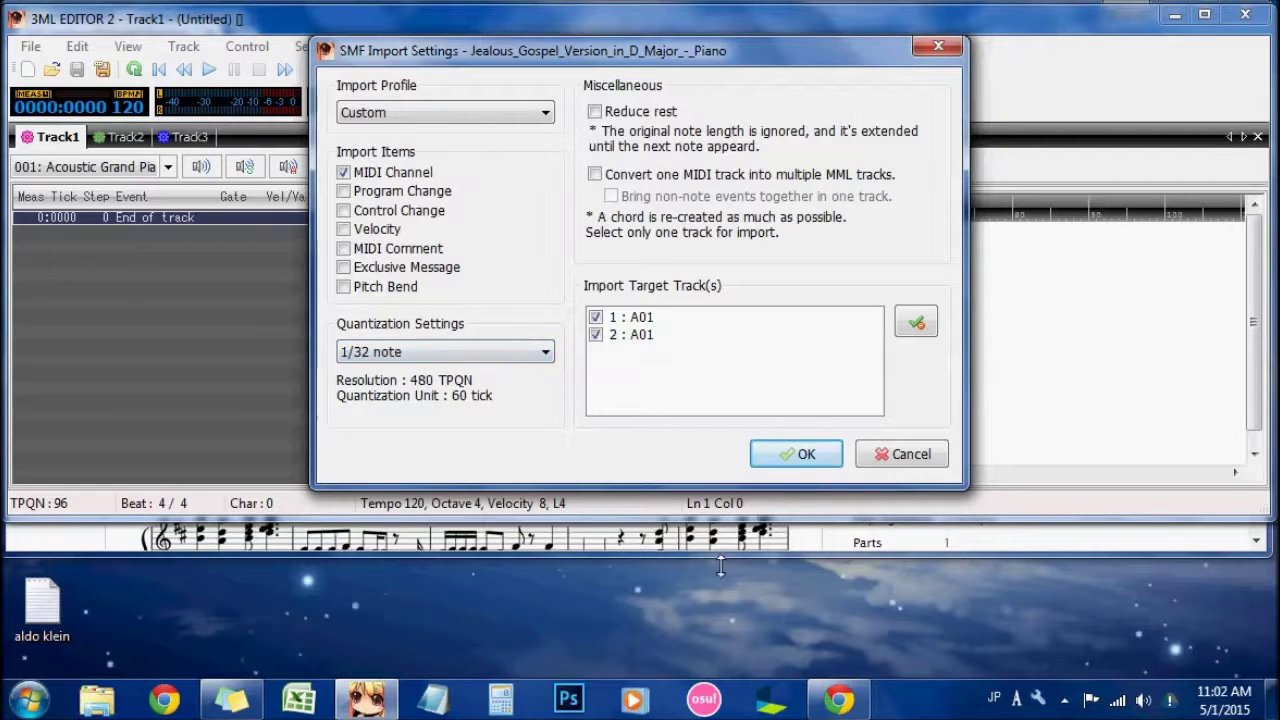
Step: Set the import quantization to 1/32 note and import both MIDI tracks
{"action": "left_click", "coordinate": [646, 556]}
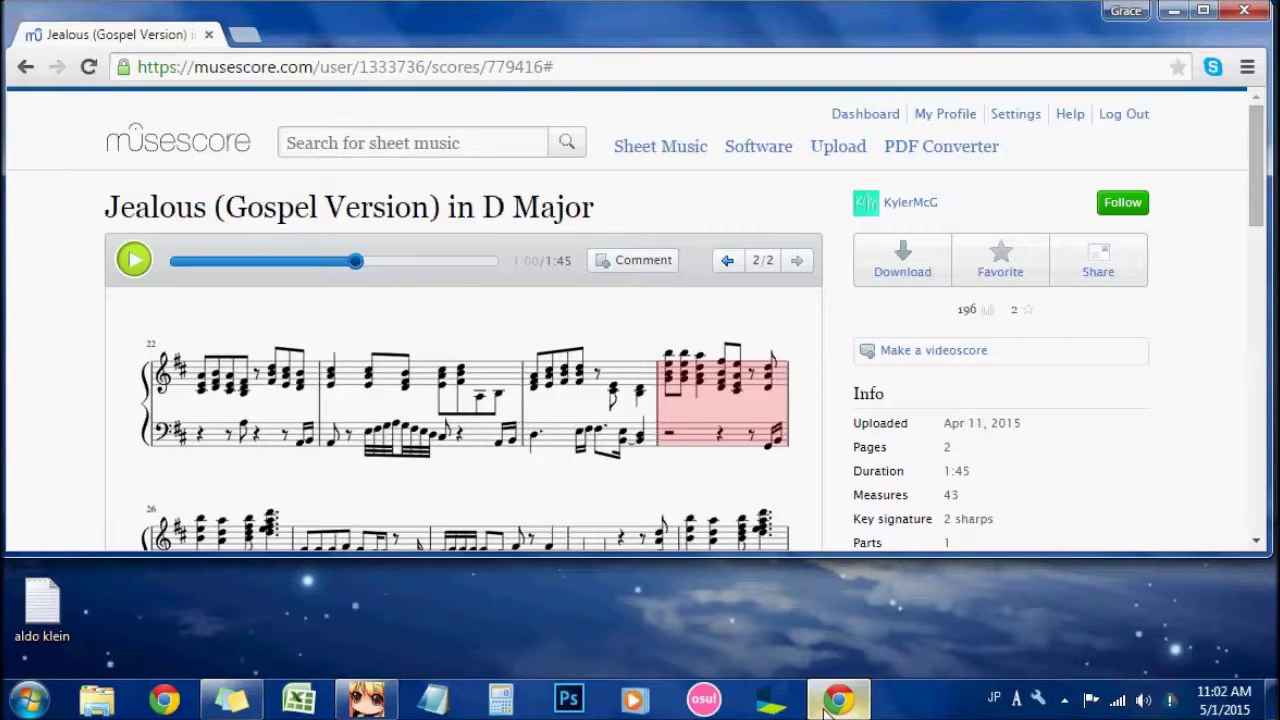
{"action": "left_click", "coordinate": [366, 700]}
{"action": "left_click", "coordinate": [468, 356]}
{"action": "left_click", "coordinate": [450, 418]}
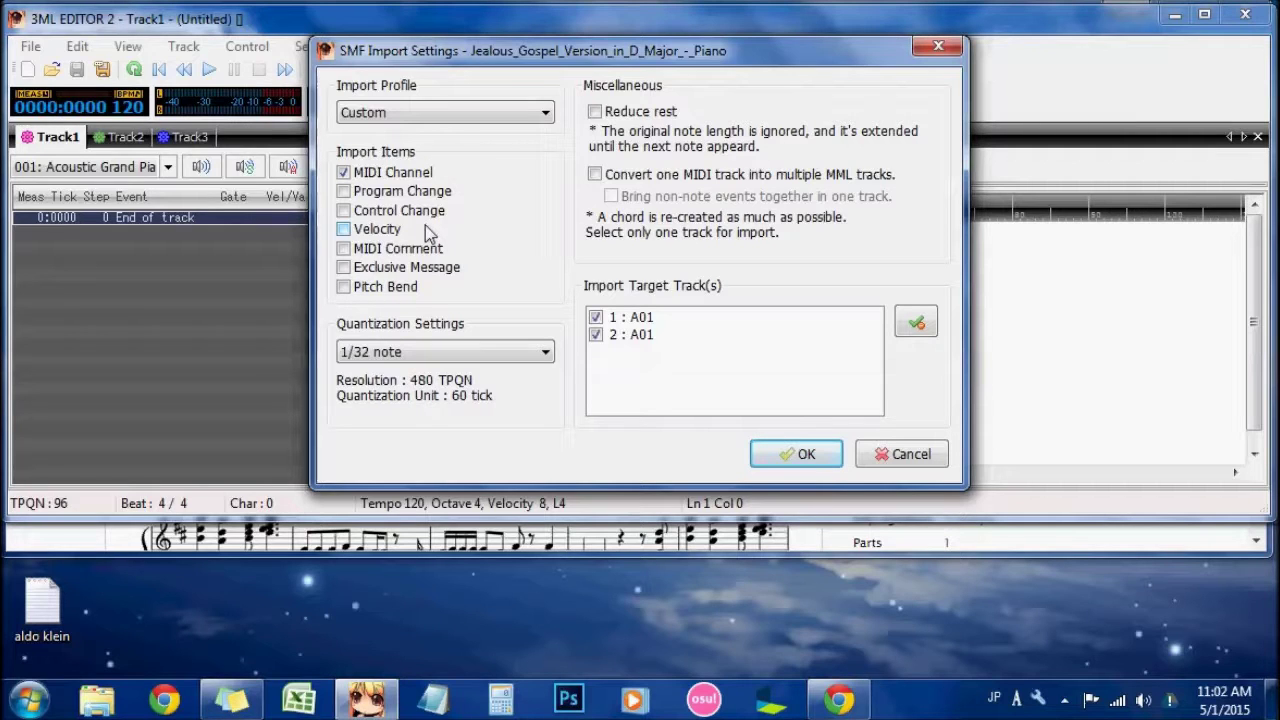
{"action": "left_click", "coordinate": [344, 229]}
{"action": "left_click", "coordinate": [806, 456]}
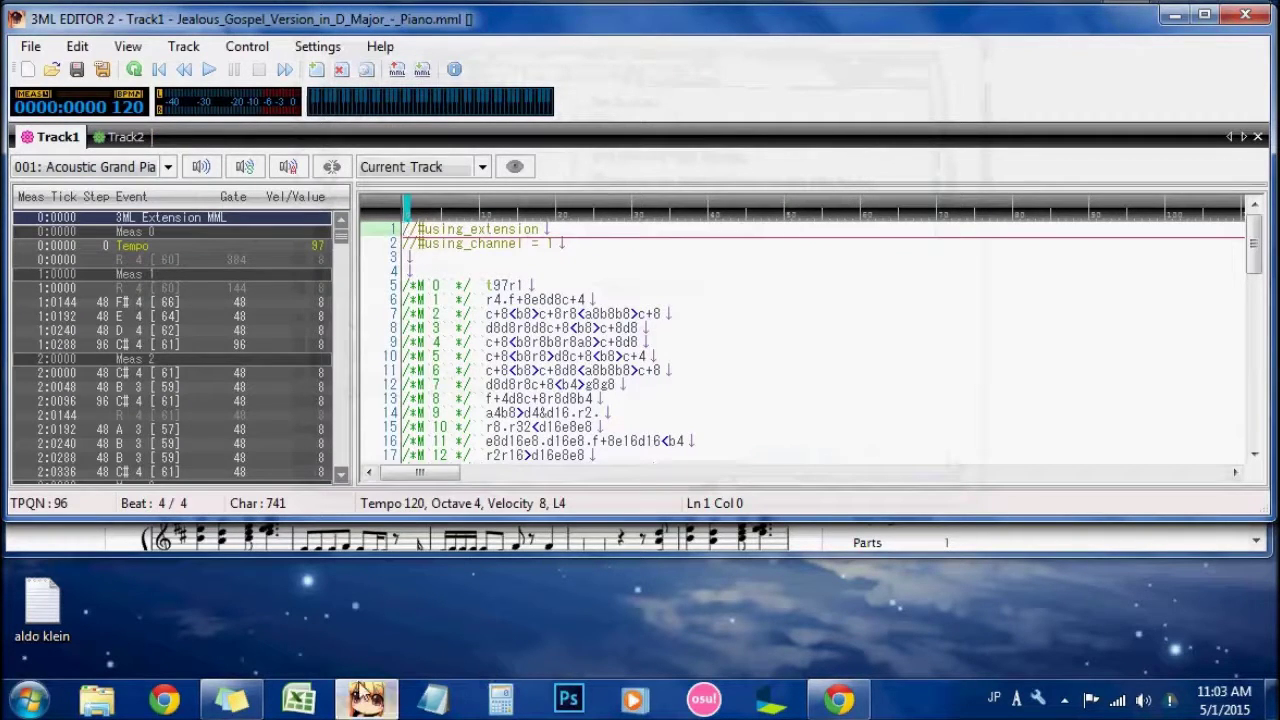
Step: Open the TUNING text file from the Bard folder in Notepad and widen its window
{"action": "left_click", "coordinate": [437, 699]}
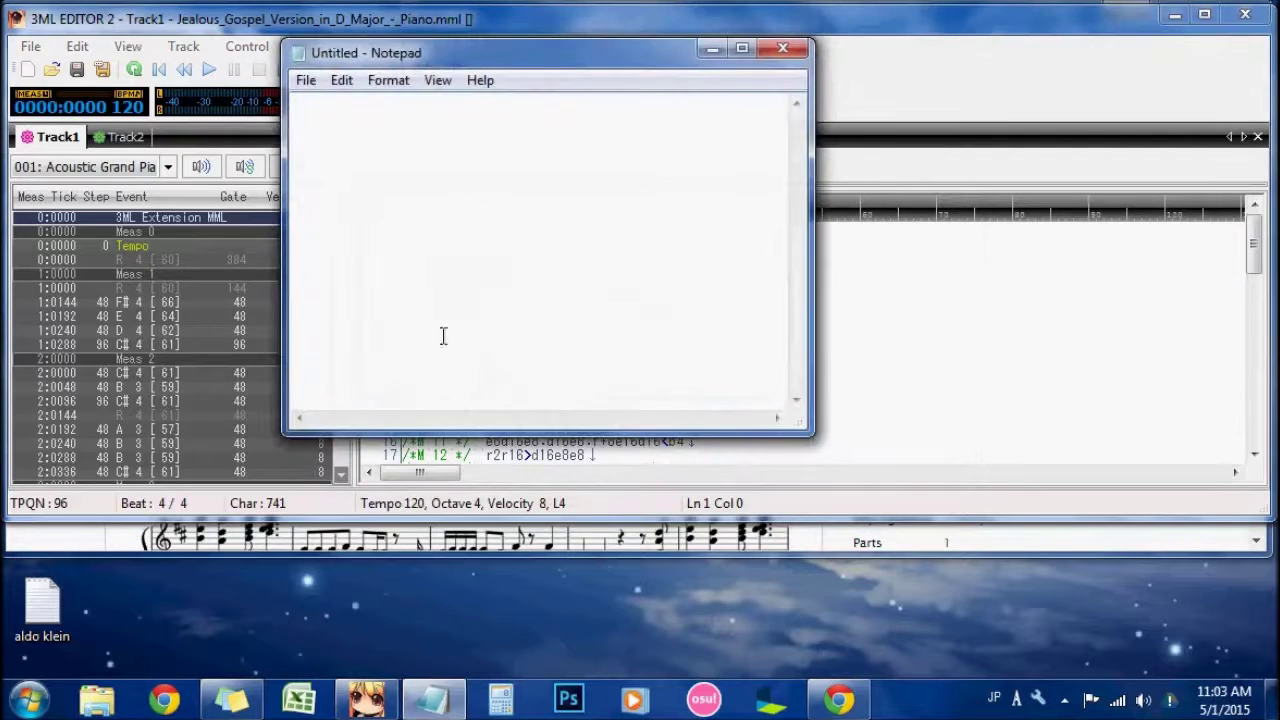
{"action": "left_click", "coordinate": [305, 81]}
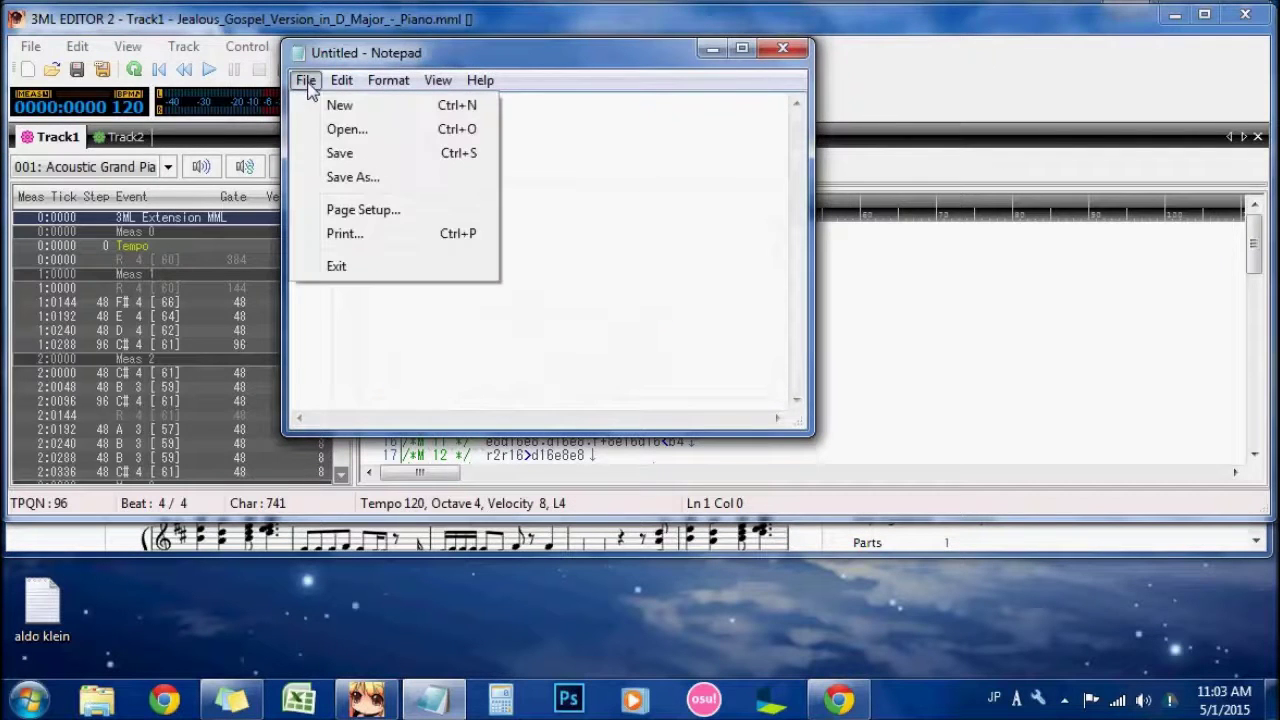
{"action": "left_click", "coordinate": [350, 130]}
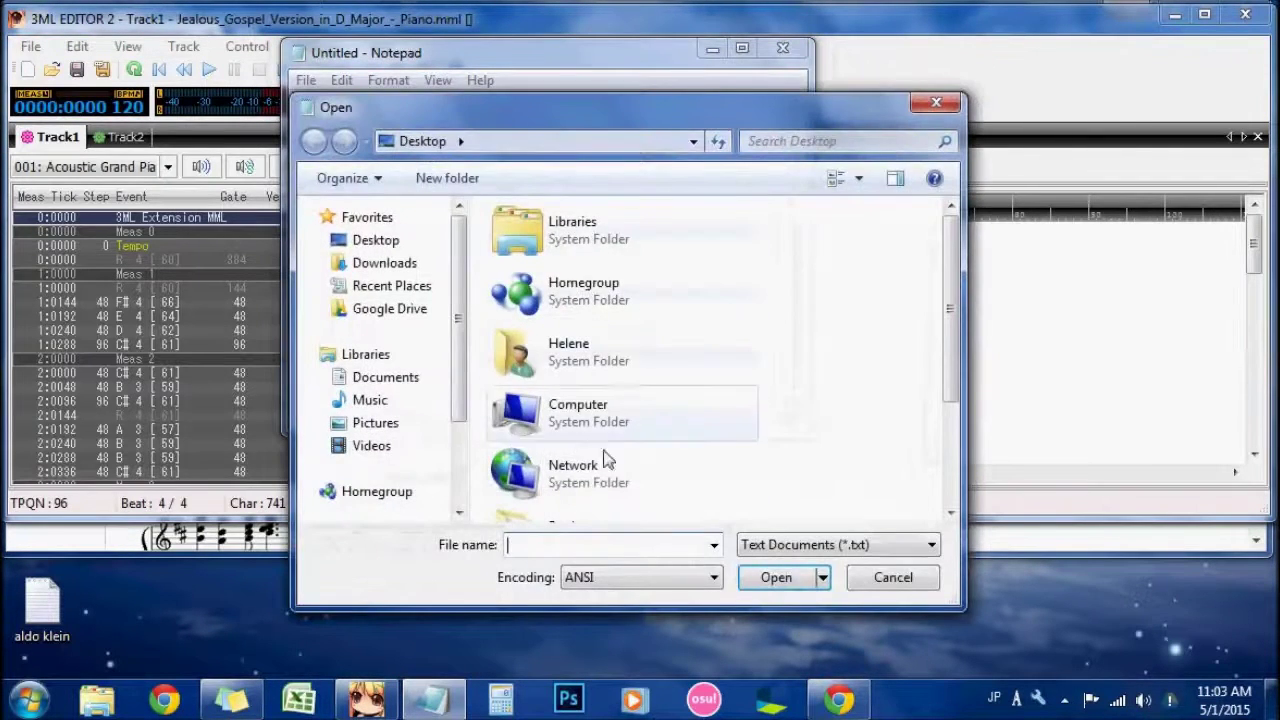
{"action": "scroll", "coordinate": [600, 460], "scroll_direction": "down", "scroll_amount": 2}
{"action": "double_click", "coordinate": [560, 368]}
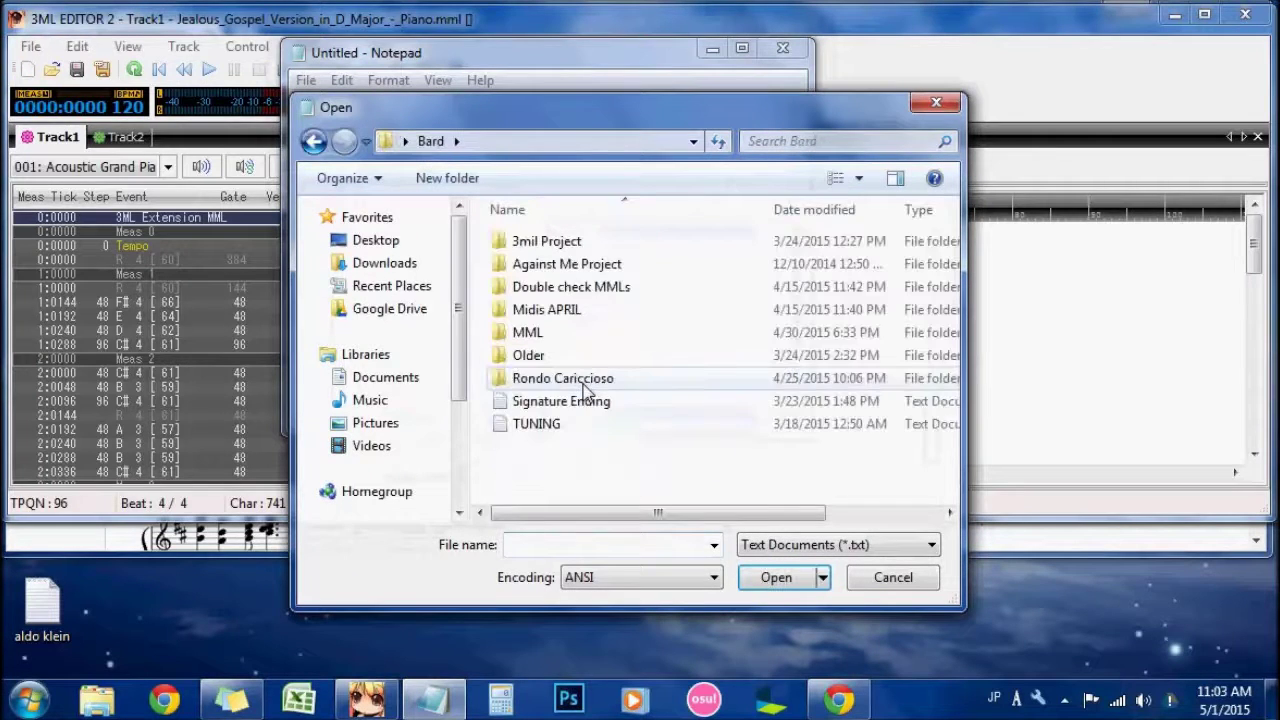
{"action": "double_click", "coordinate": [549, 424]}
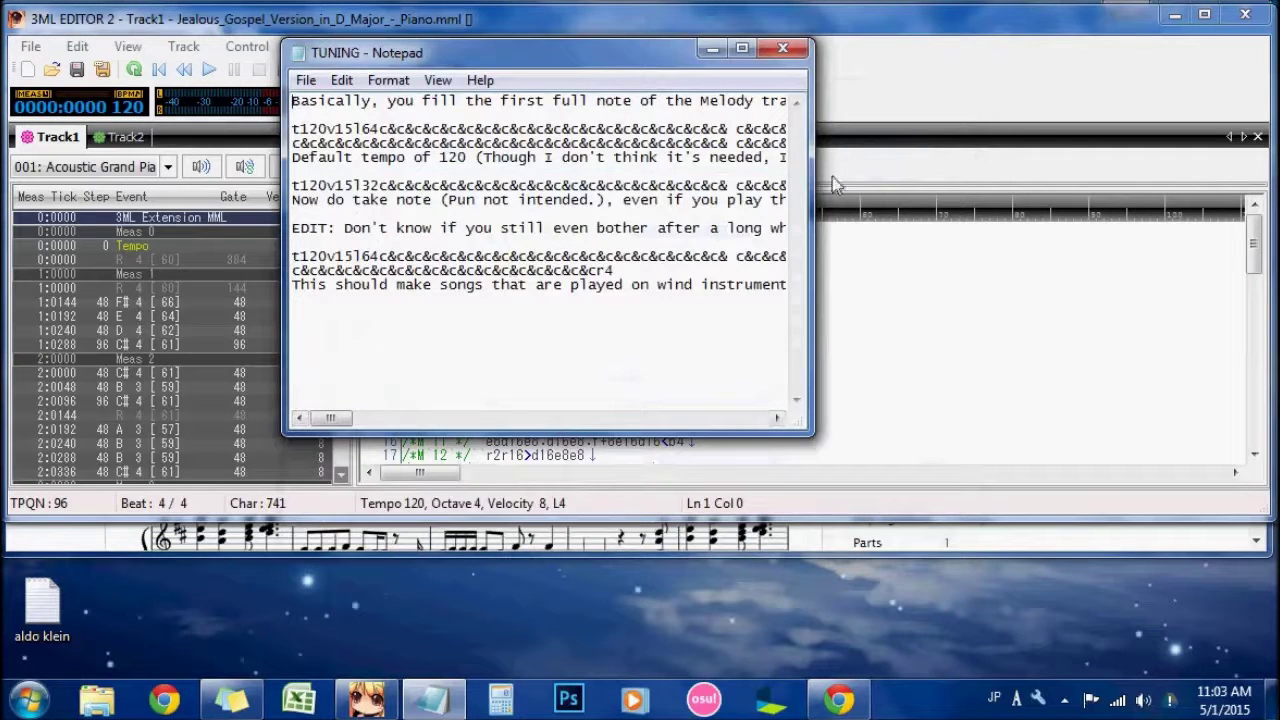
{"action": "left_click_drag", "start_coordinate": [815, 212], "coordinate": [1117, 220]}
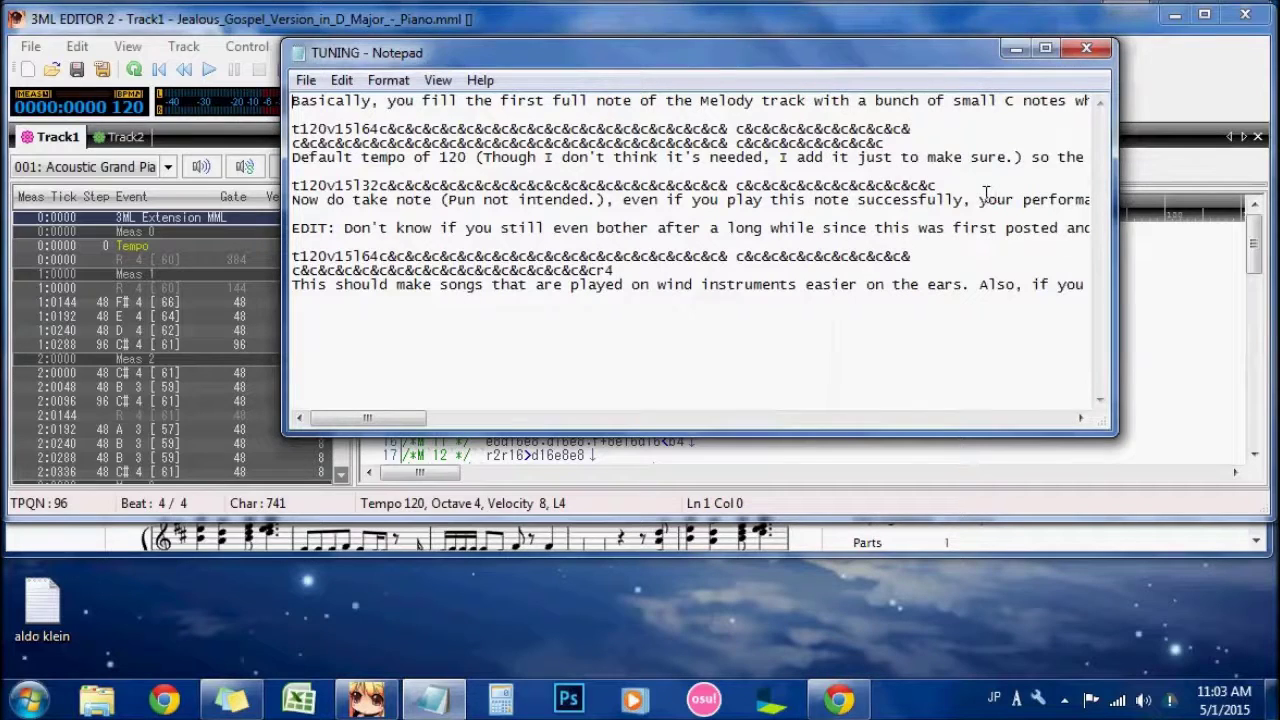
{"action": "left_click_drag", "start_coordinate": [969, 193], "coordinate": [337, 188]}
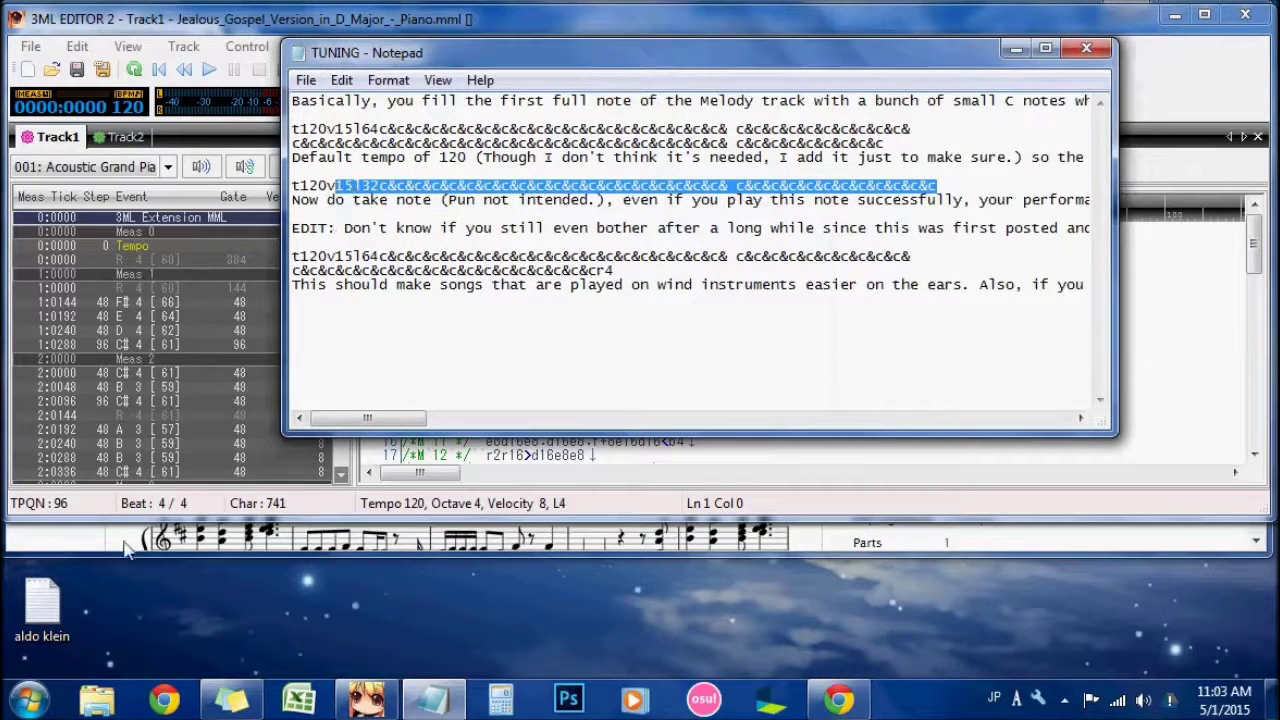
{"action": "double_click", "coordinate": [43, 610]}
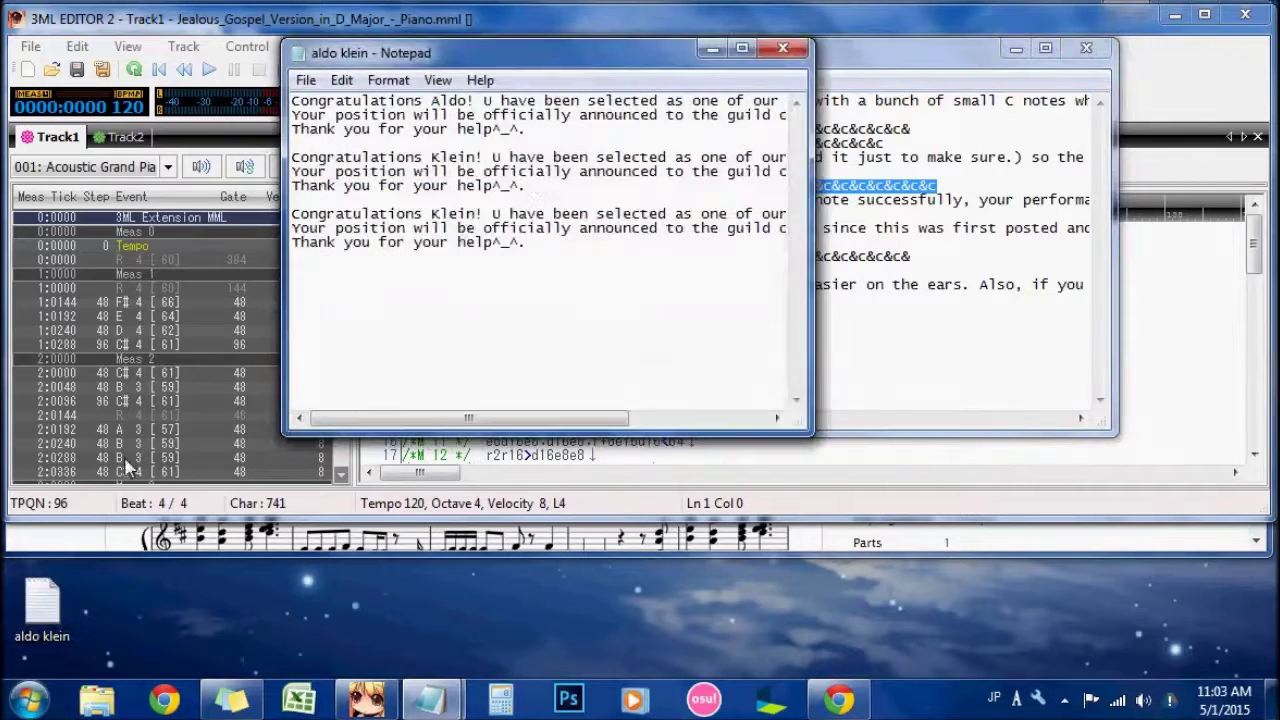
{"action": "left_click", "coordinate": [785, 48]}
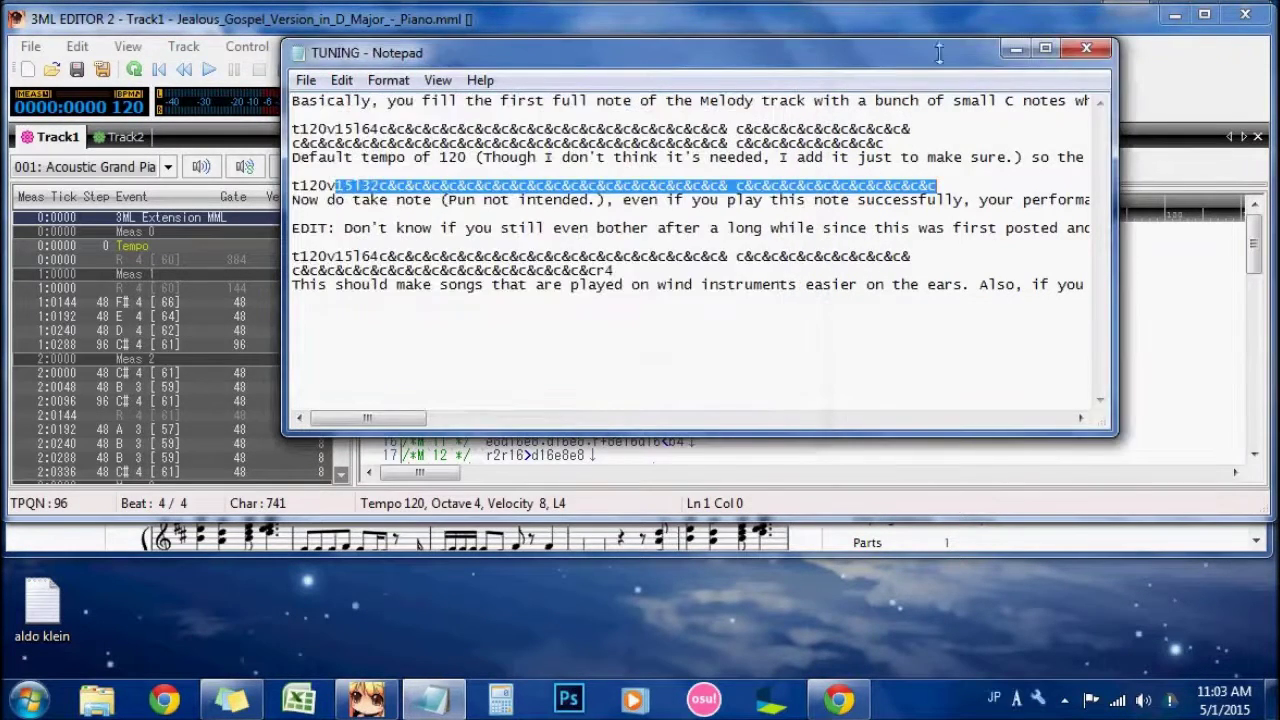
Step: Copy the full tuning line beginning with t120v15l32 from the TUNING file
{"action": "left_click", "coordinate": [947, 170]}
{"action": "left_click_drag", "start_coordinate": [969, 190], "coordinate": [297, 190]}
{"action": "key", "text": "ctrl+c"}
Step: Switch to 3ML EDITOR 2, replace Track1's text before t97r1 with the copied tuning line on its own line, and remove its t120 tempo
{"action": "key", "text": "alt+Tab"}
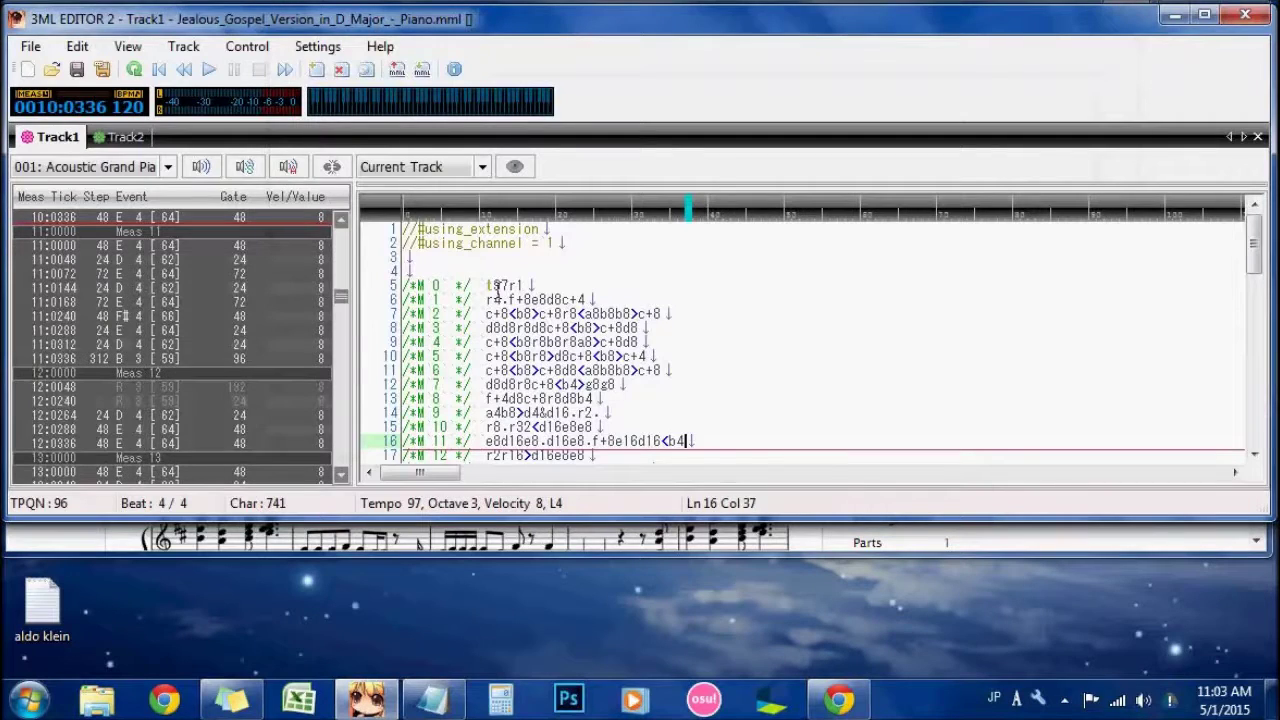
{"action": "left_click_drag", "start_coordinate": [486, 286], "coordinate": [312, 218]}
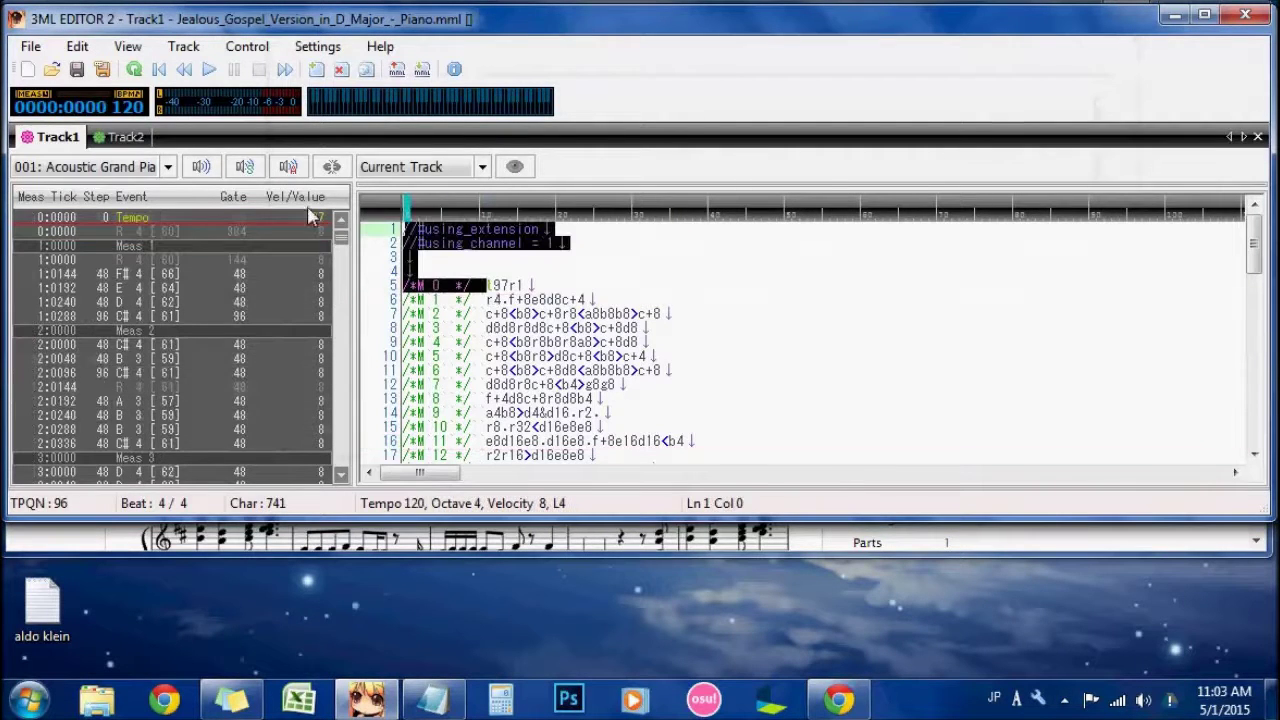
{"action": "key", "text": "ctrl+v"}
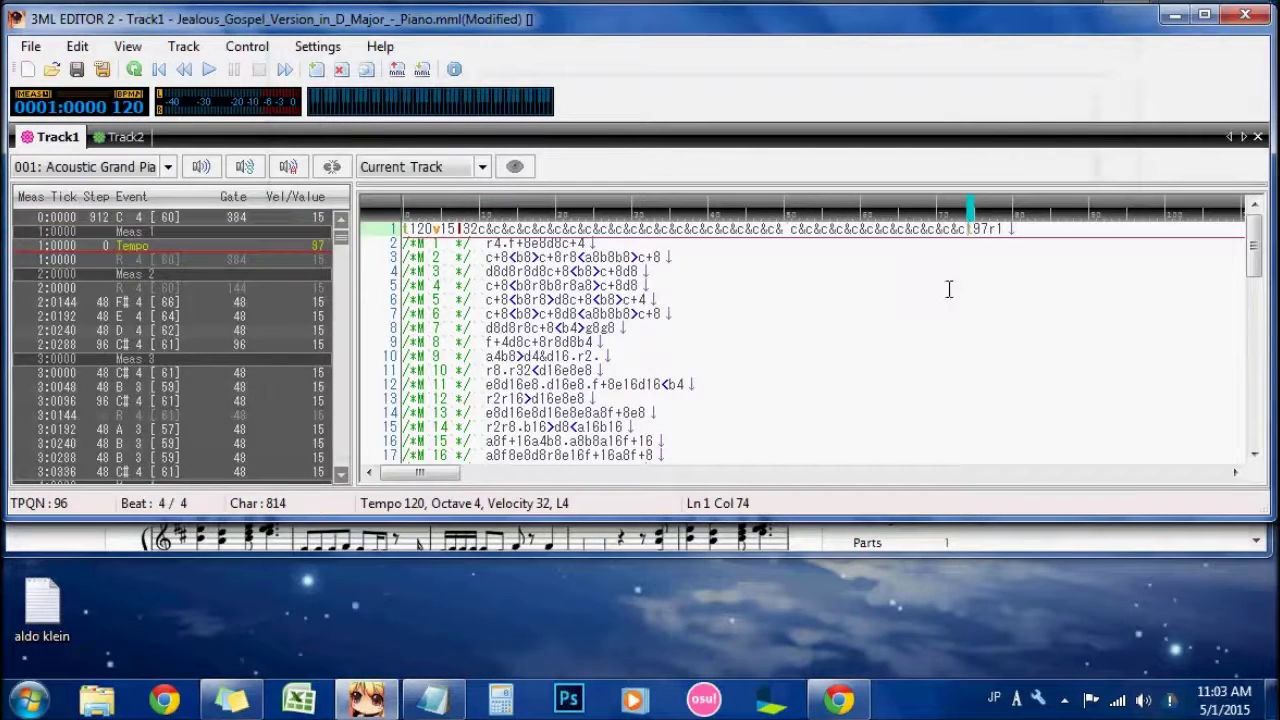
{"action": "key", "text": "Return"}
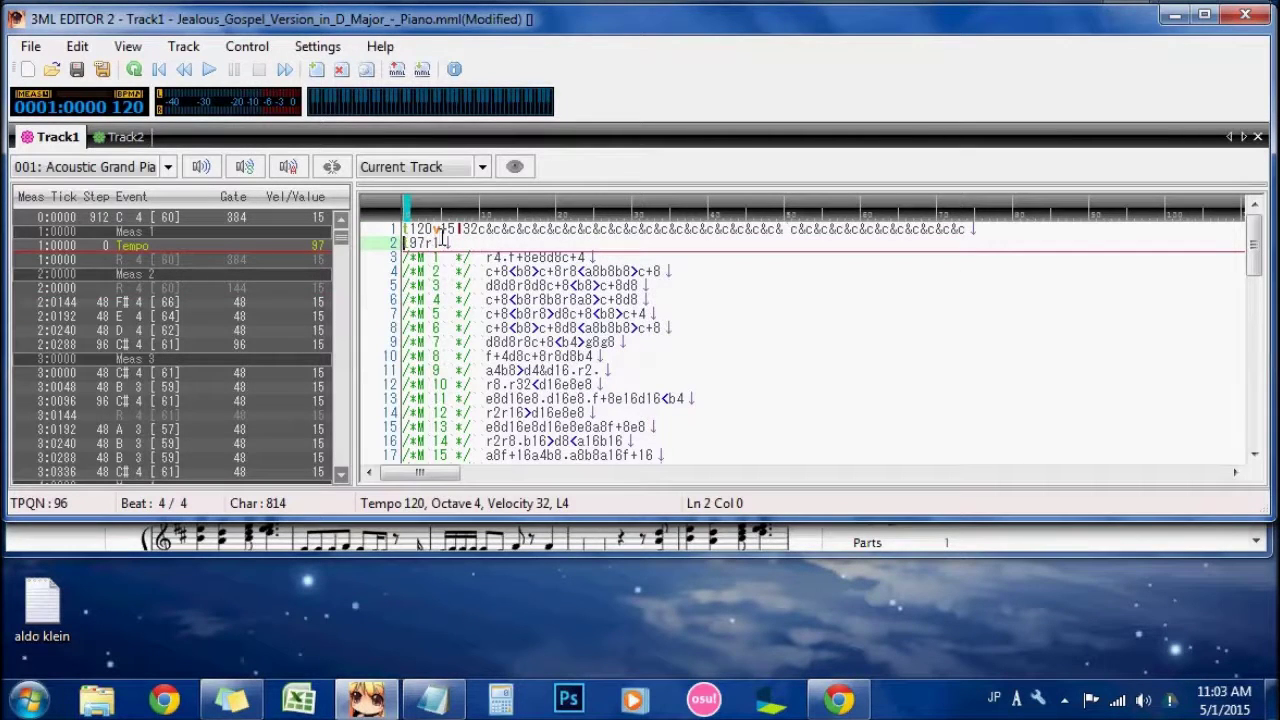
{"action": "key", "text": "Up"}
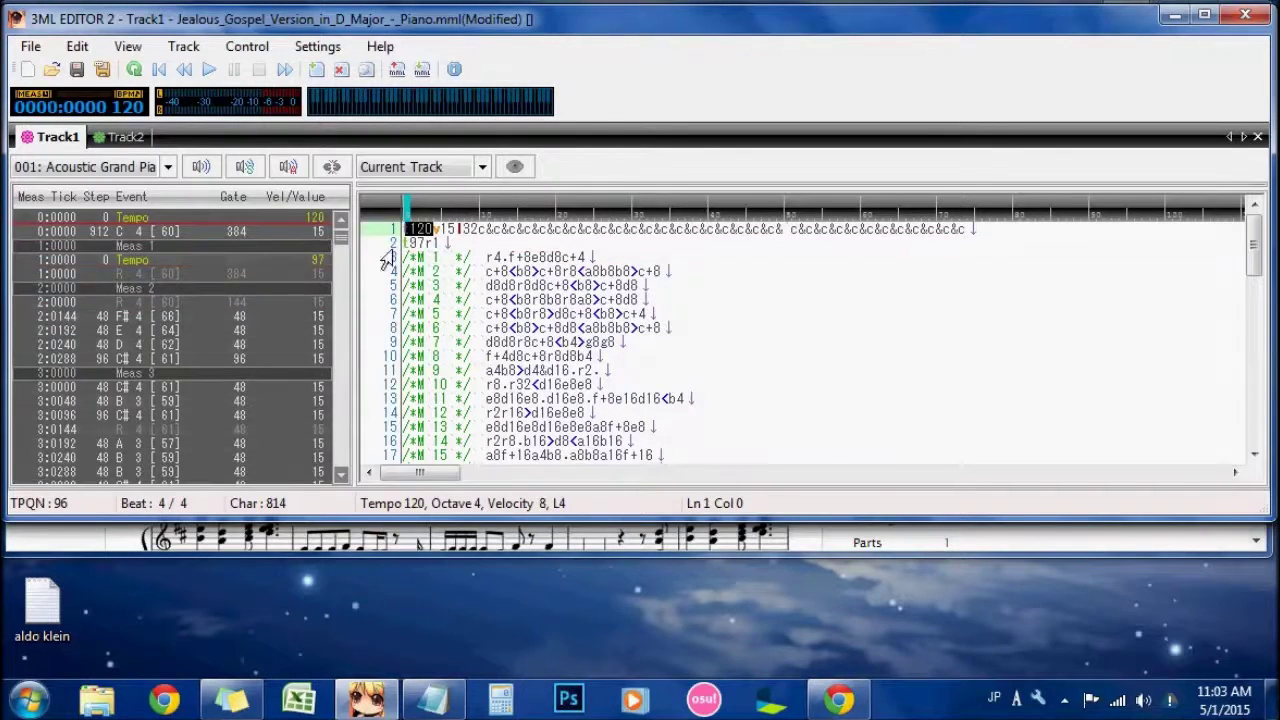
{"action": "key", "text": "Delete"}
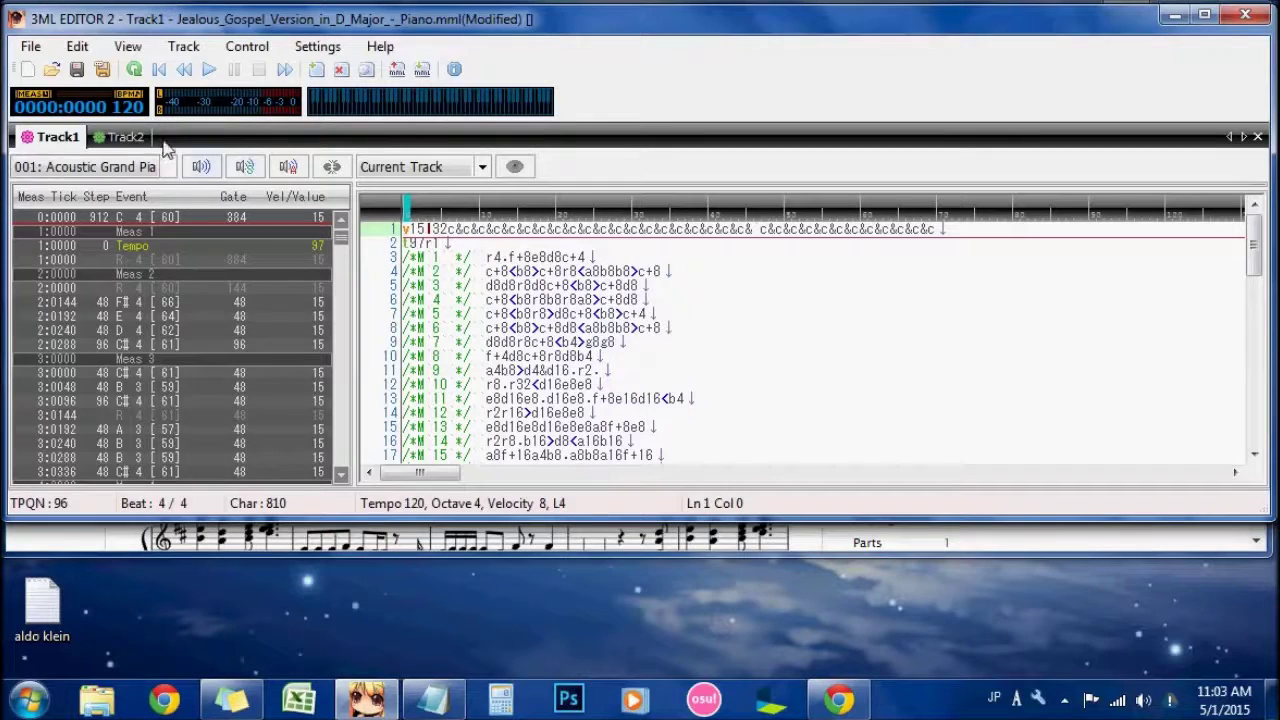
Step: Replace Track2's header lines and measure 0 comment with an r1 whole rest on its own line before the first notes
{"action": "left_click", "coordinate": [122, 137]}
{"action": "left_click_drag", "start_coordinate": [487, 286], "coordinate": [330, 225]}
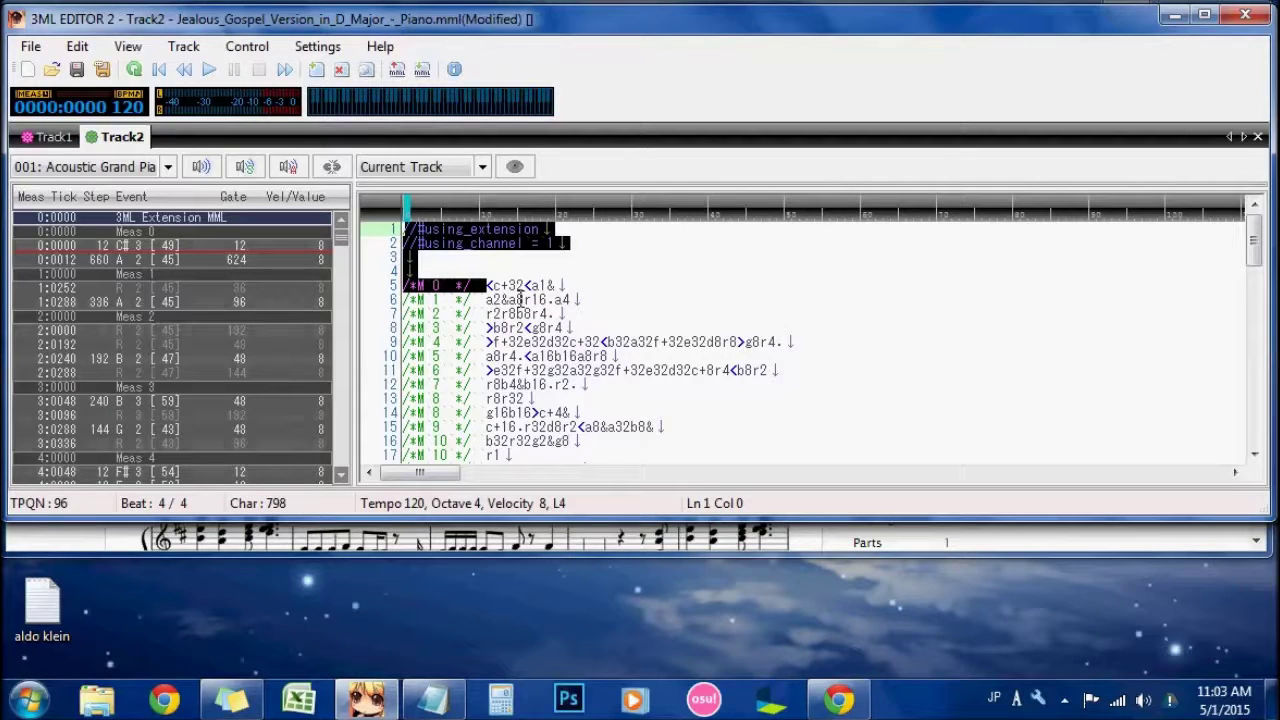
{"action": "type", "text": "r"}
{"action": "type", "text": "<"}
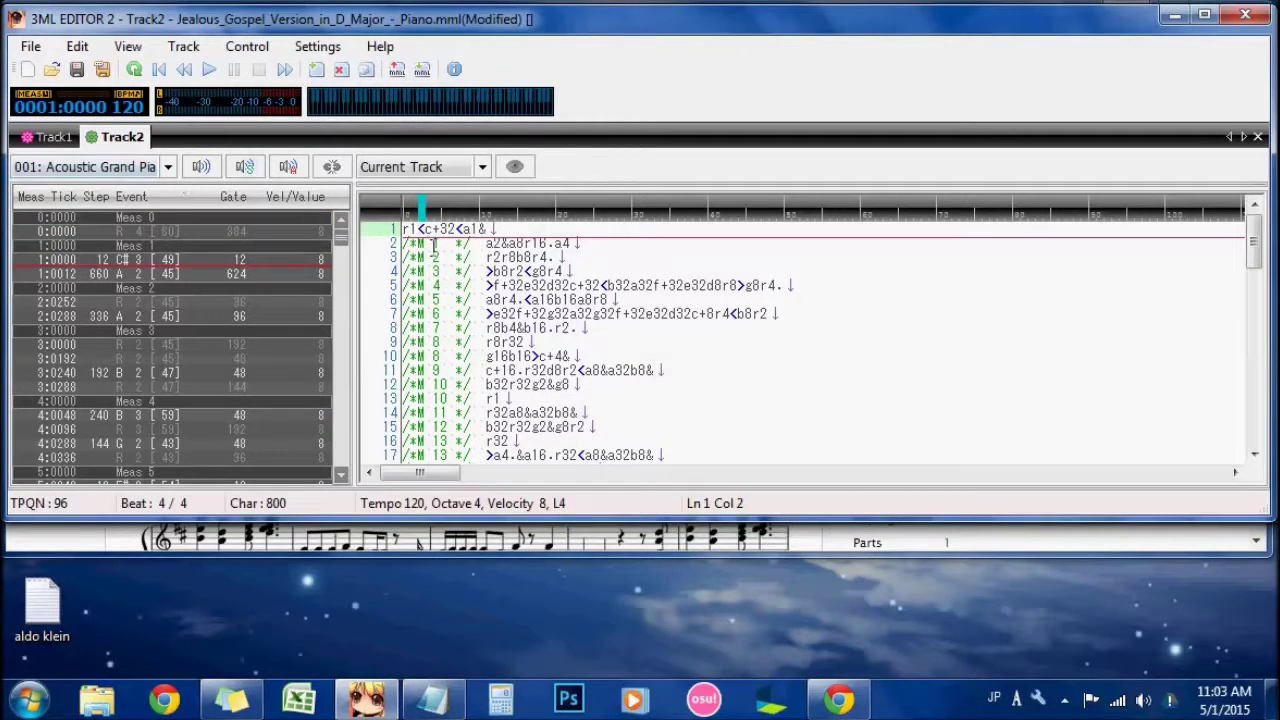
{"action": "key", "text": "Return"}
{"action": "key", "text": "BackSpace"}
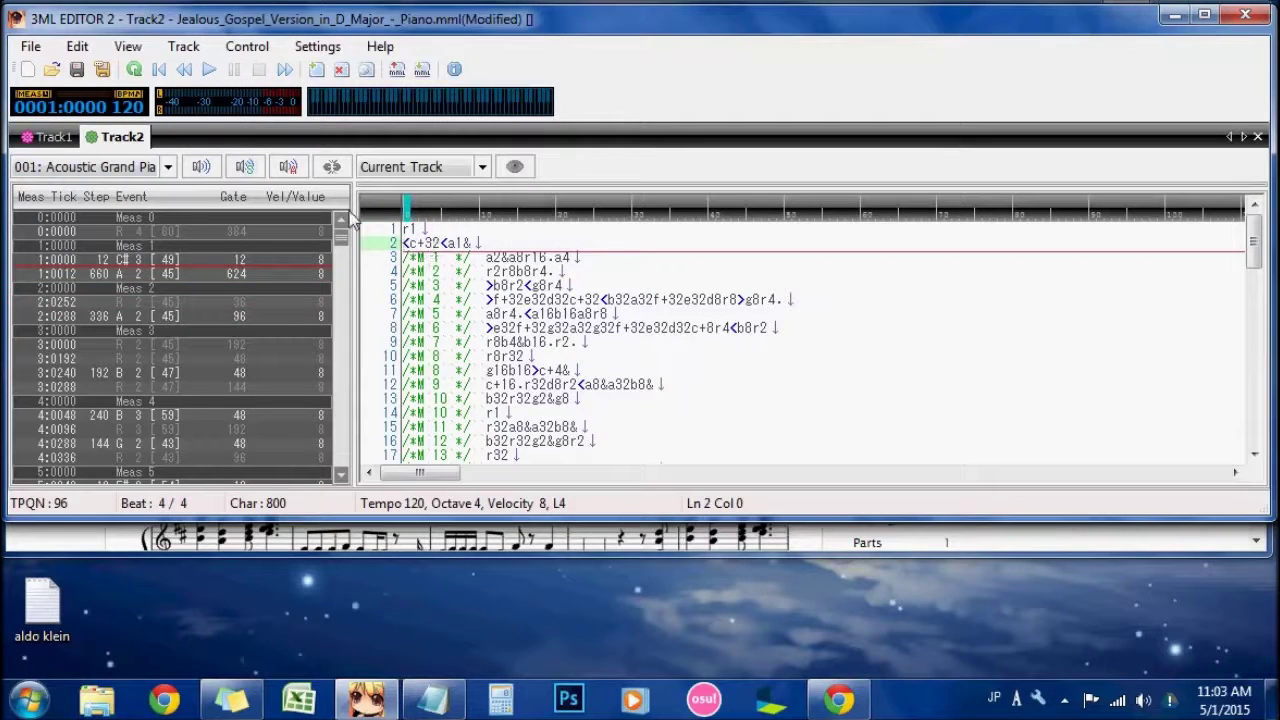
{"action": "key", "text": "Up"}
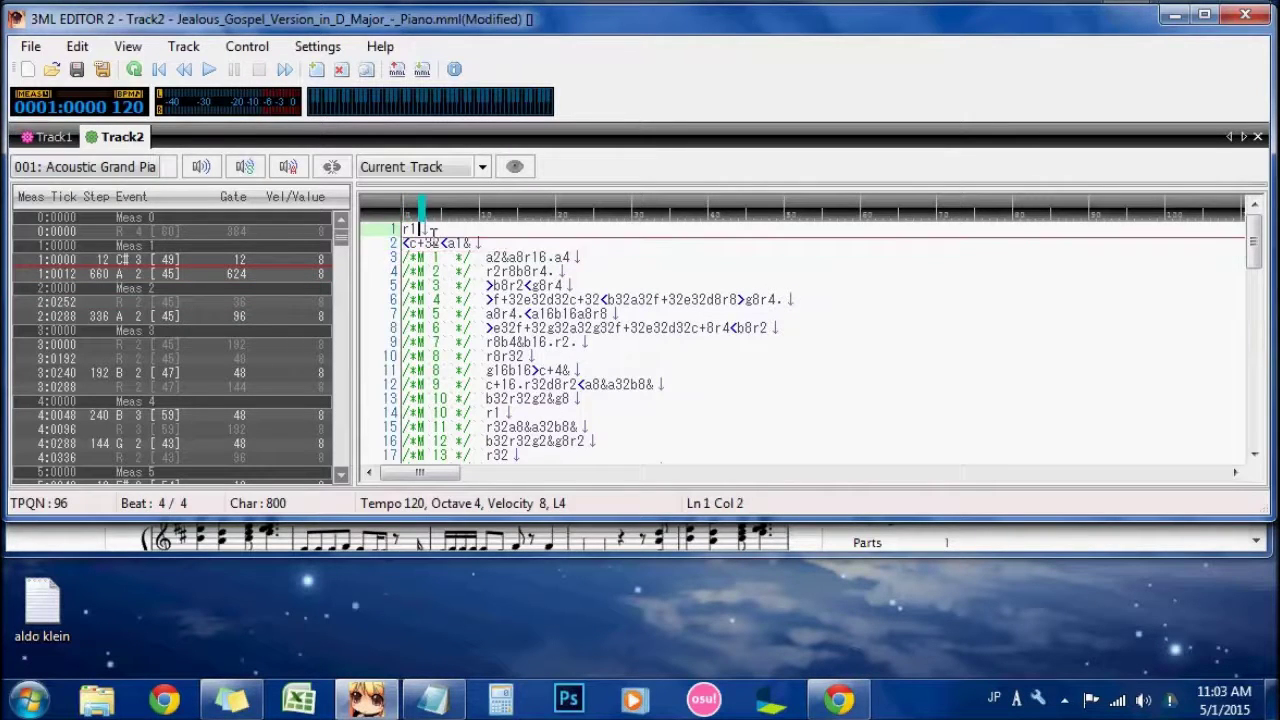
Step: Compare the openings of Track1 and Track2 and play the song to check that both tracks line up
{"action": "left_click", "coordinate": [52, 137]}
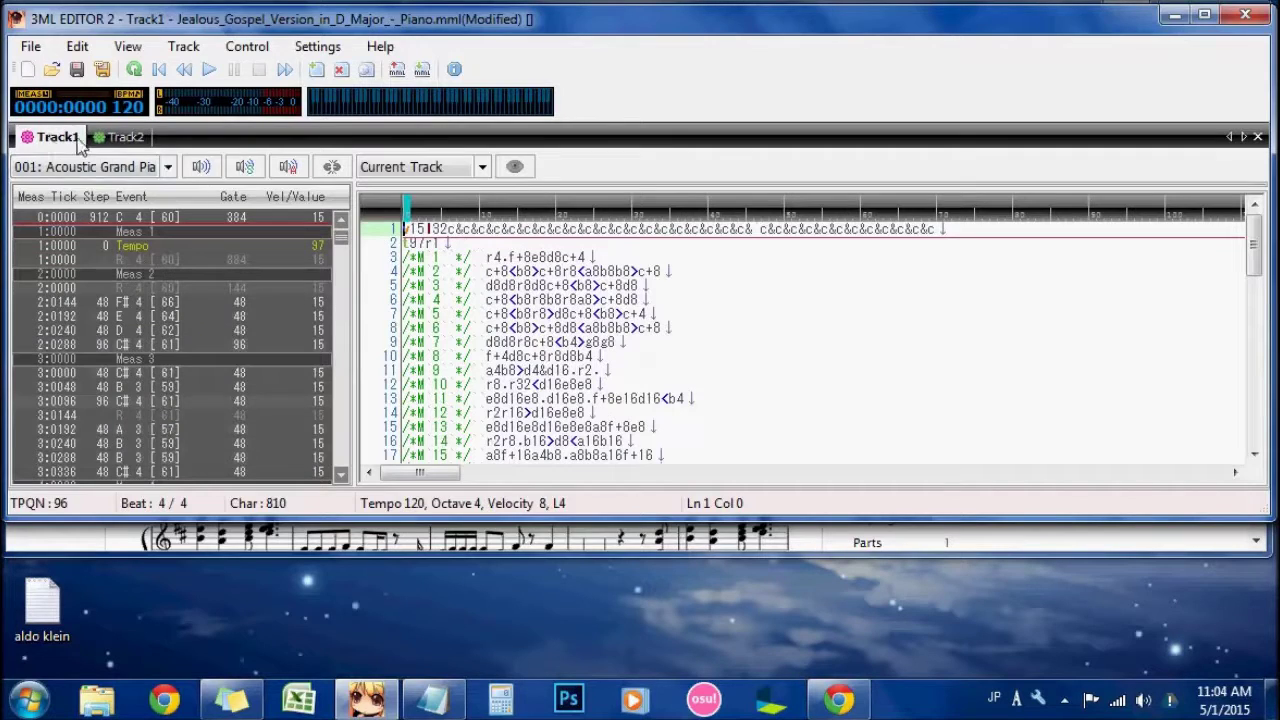
{"action": "left_click", "coordinate": [123, 137]}
{"action": "left_click", "coordinate": [37, 137]}
{"action": "left_click", "coordinate": [123, 137]}
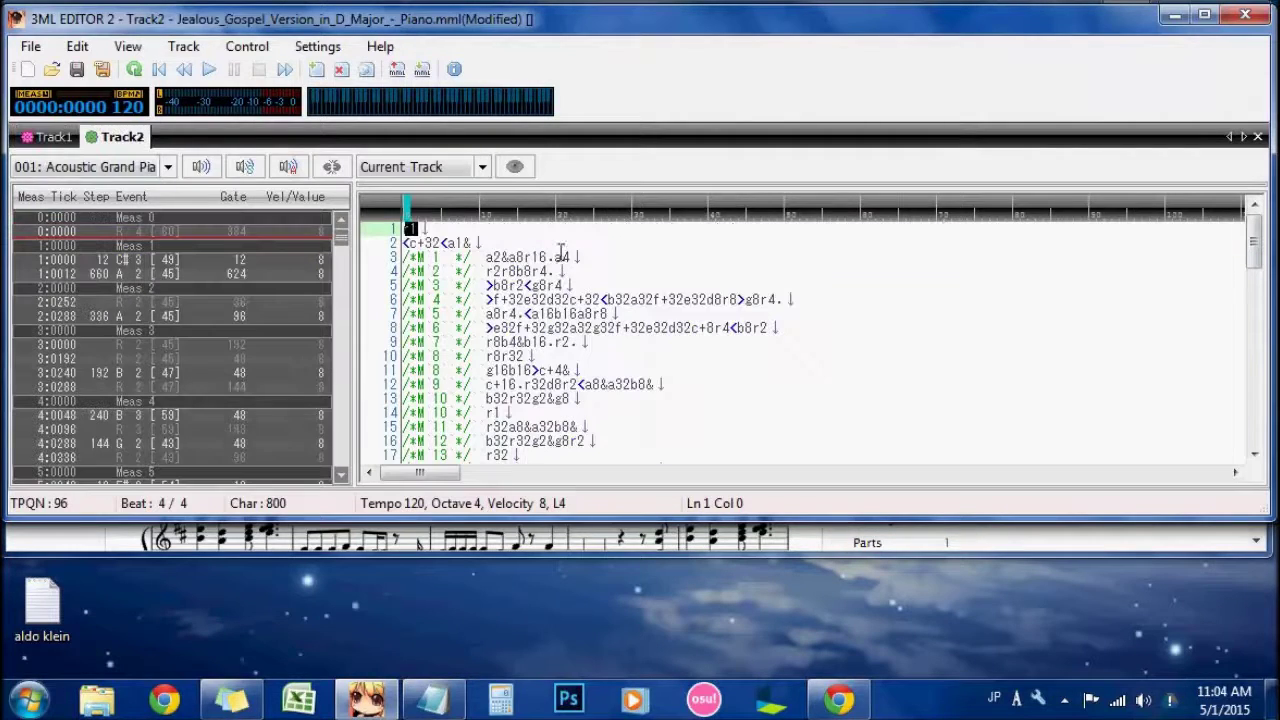
{"action": "left_click", "coordinate": [208, 69]}
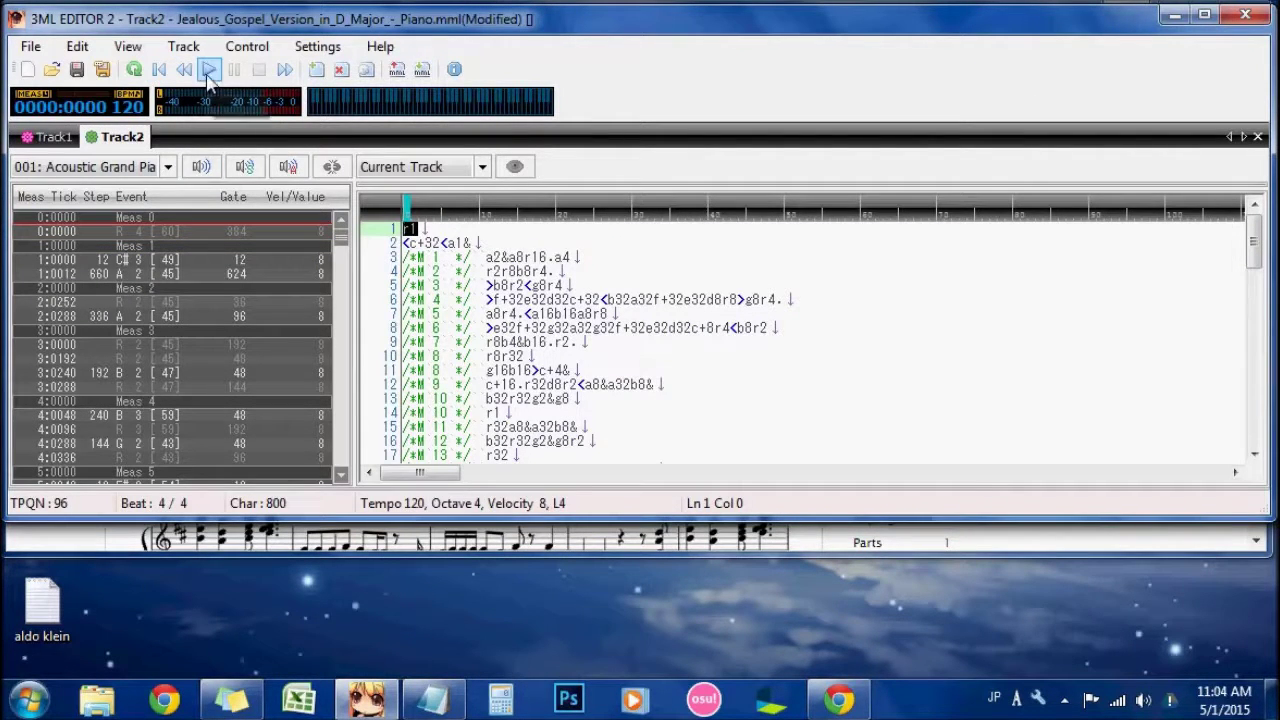
{"action": "left_click", "coordinate": [55, 138]}
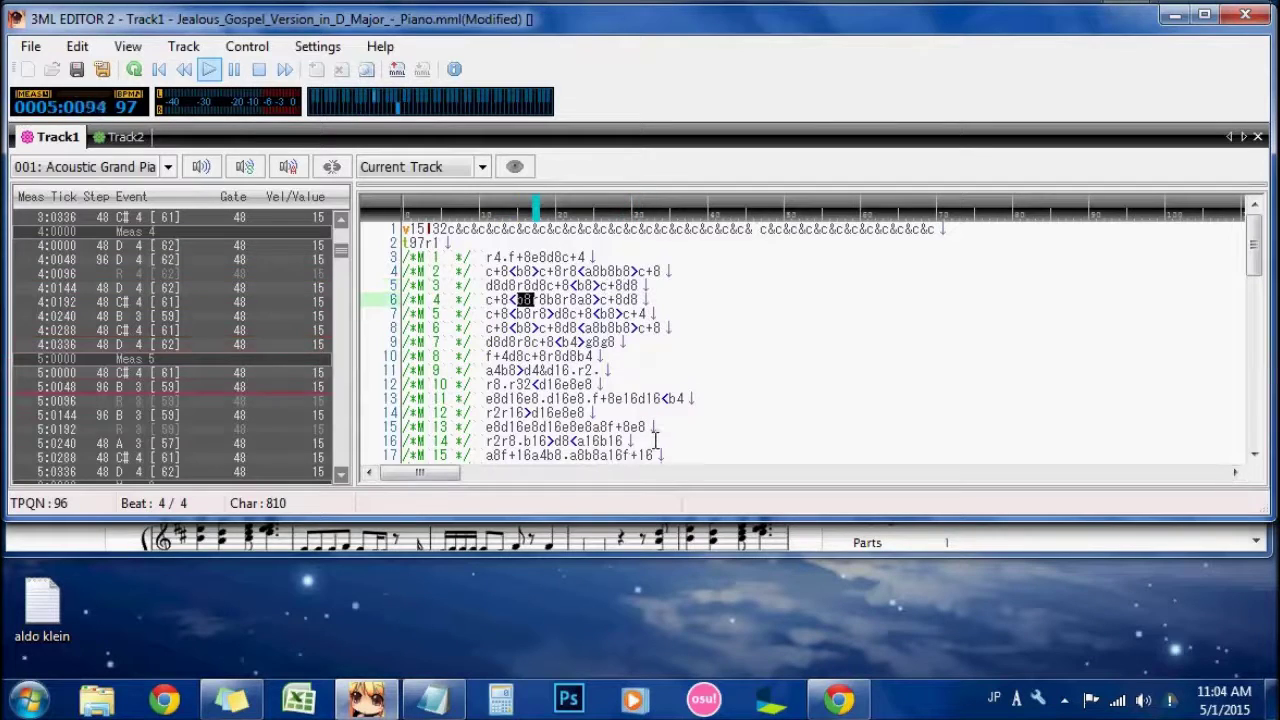
{"action": "left_click", "coordinate": [132, 139]}
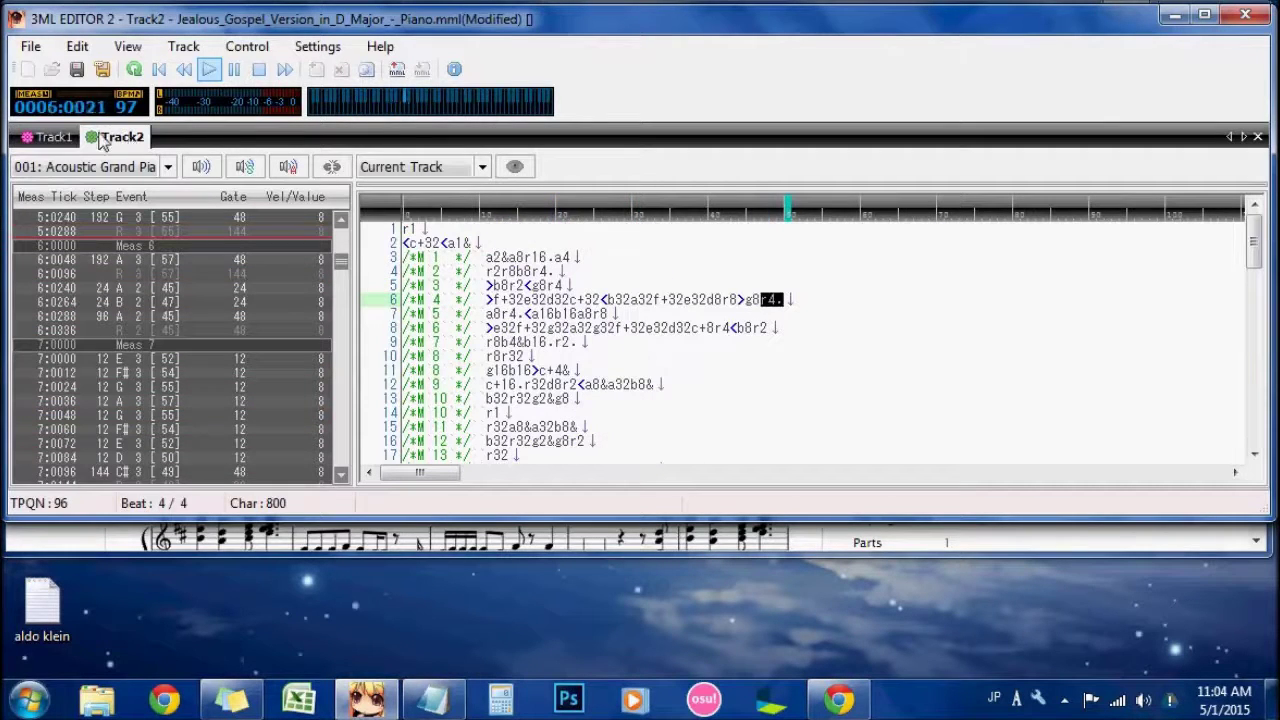
{"action": "left_click", "coordinate": [240, 69]}
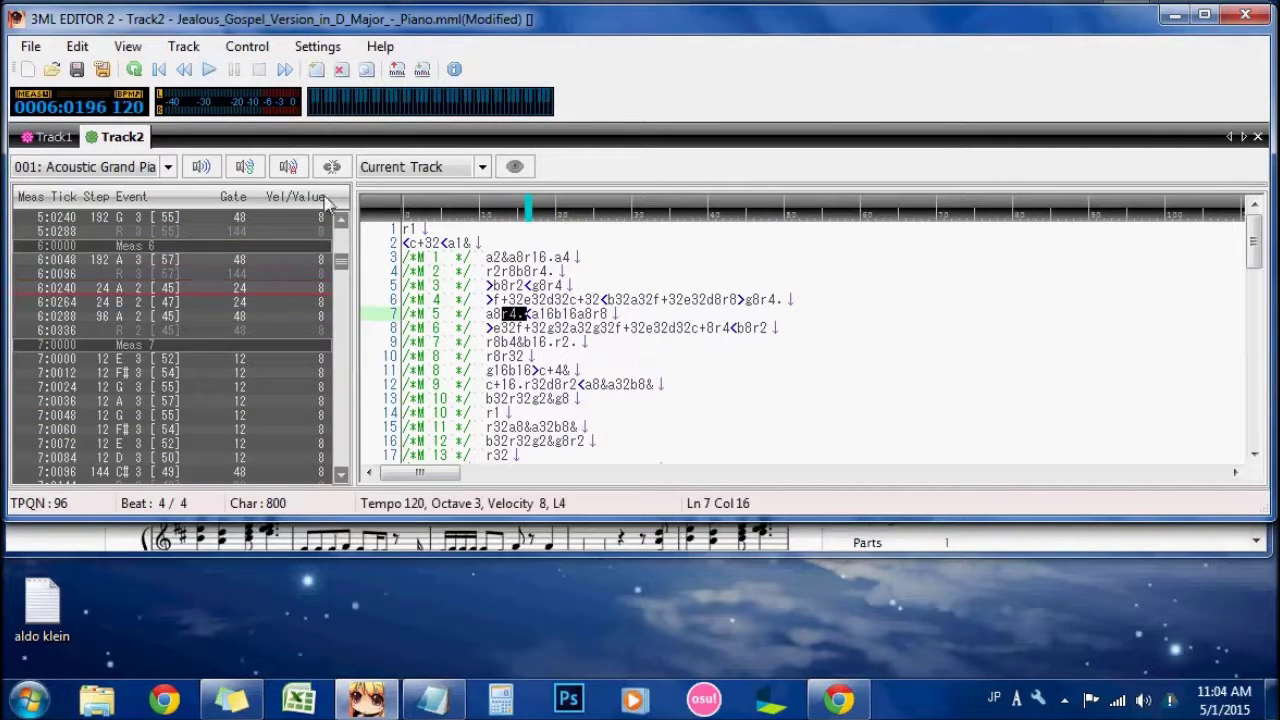
Step: Set Track2's volume to v15 by adding the command before its opening r1 rest
{"action": "left_click", "coordinate": [415, 230]}
{"action": "type", "text": "v"}
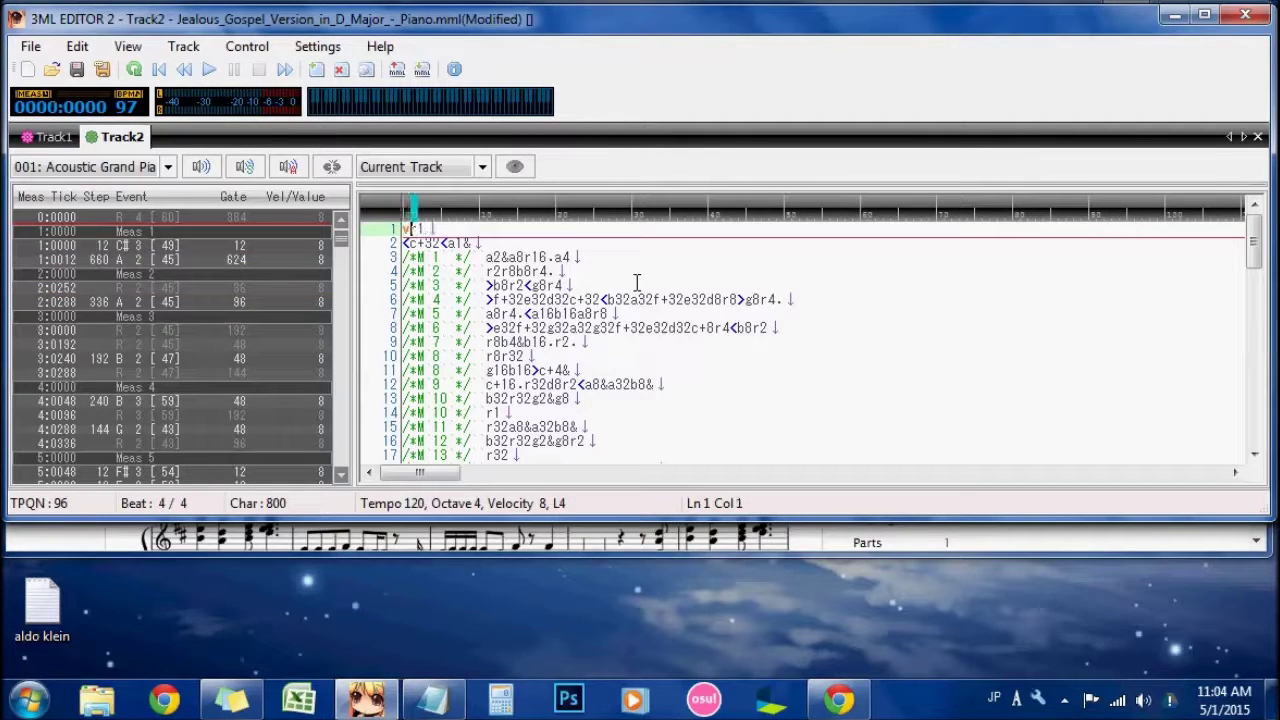
{"action": "type", "text": "15"}
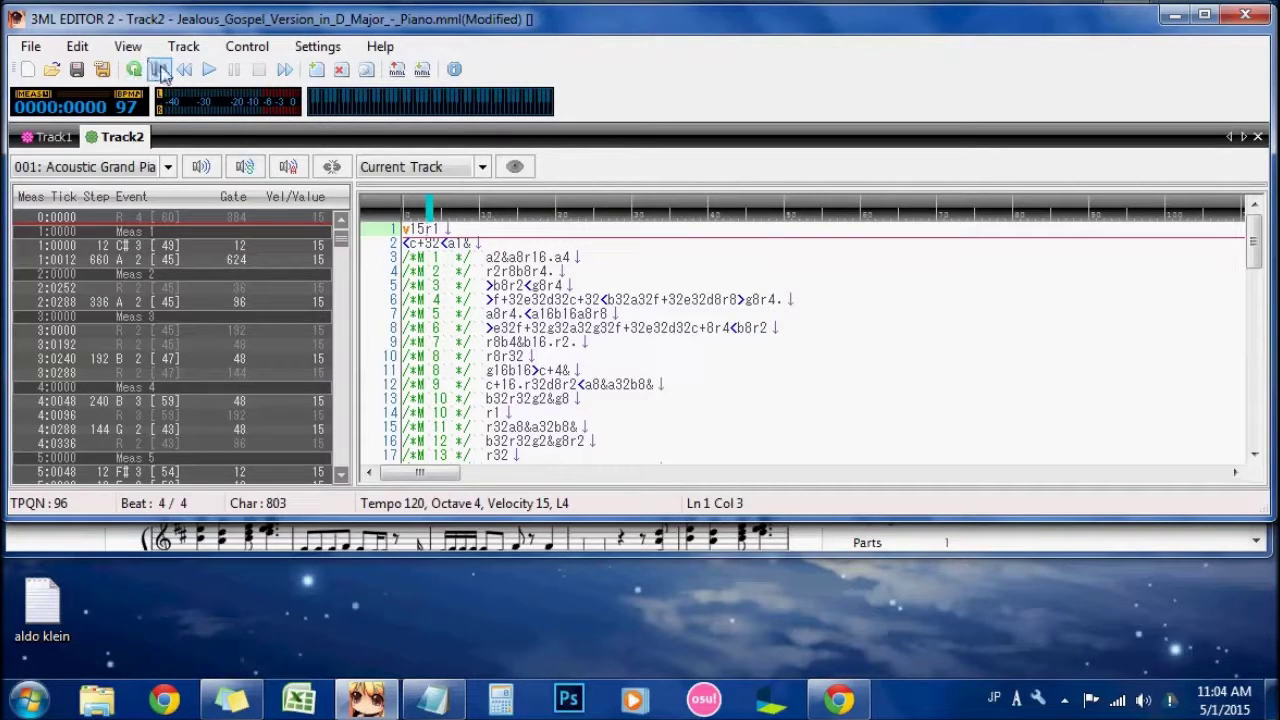
Step: Play the song with Track1 in view, review page 1 of the MuseScore sheet music in Chrome, and stop playback back in 3ML EDITOR 2
{"action": "left_click", "coordinate": [208, 69]}
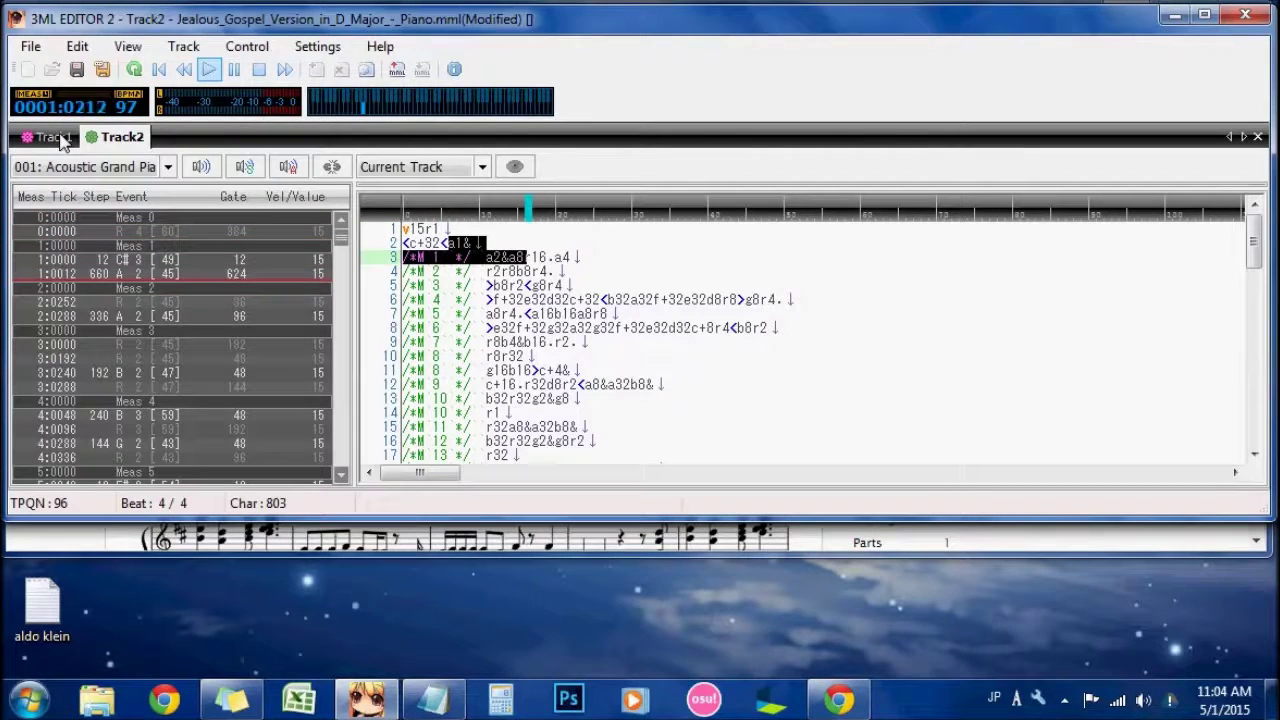
{"action": "left_click", "coordinate": [58, 137]}
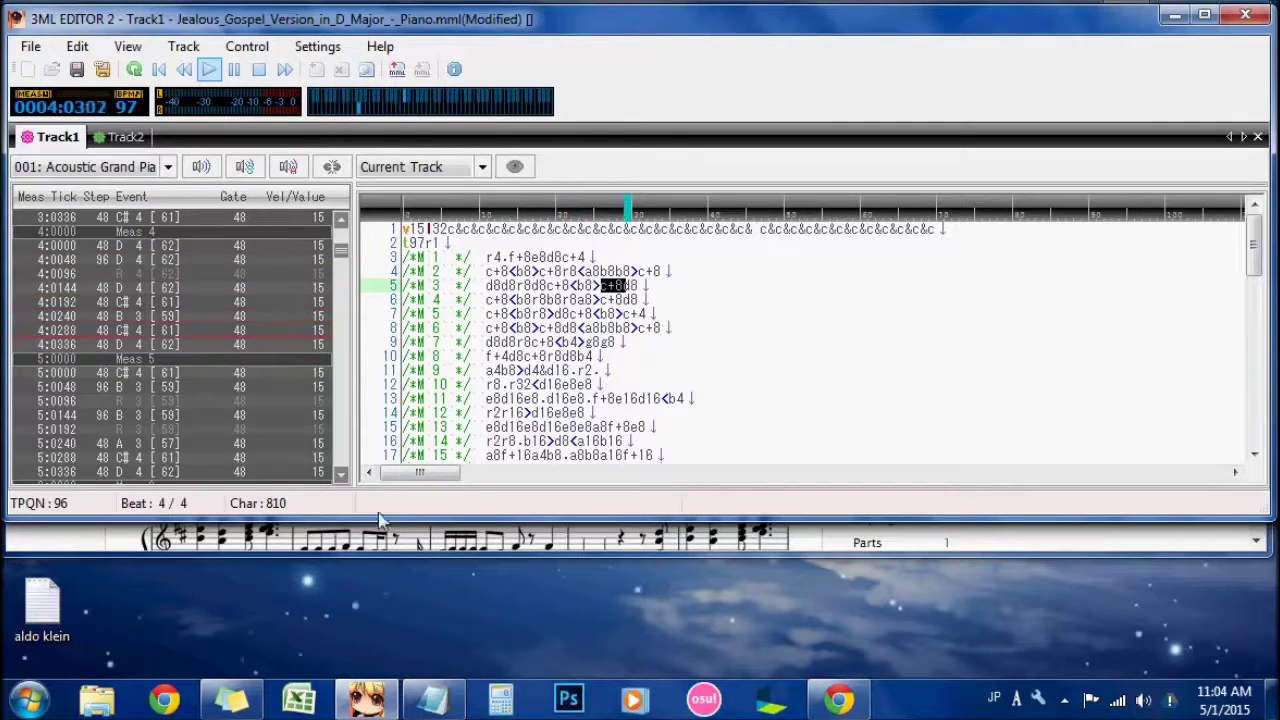
{"action": "left_click", "coordinate": [363, 545]}
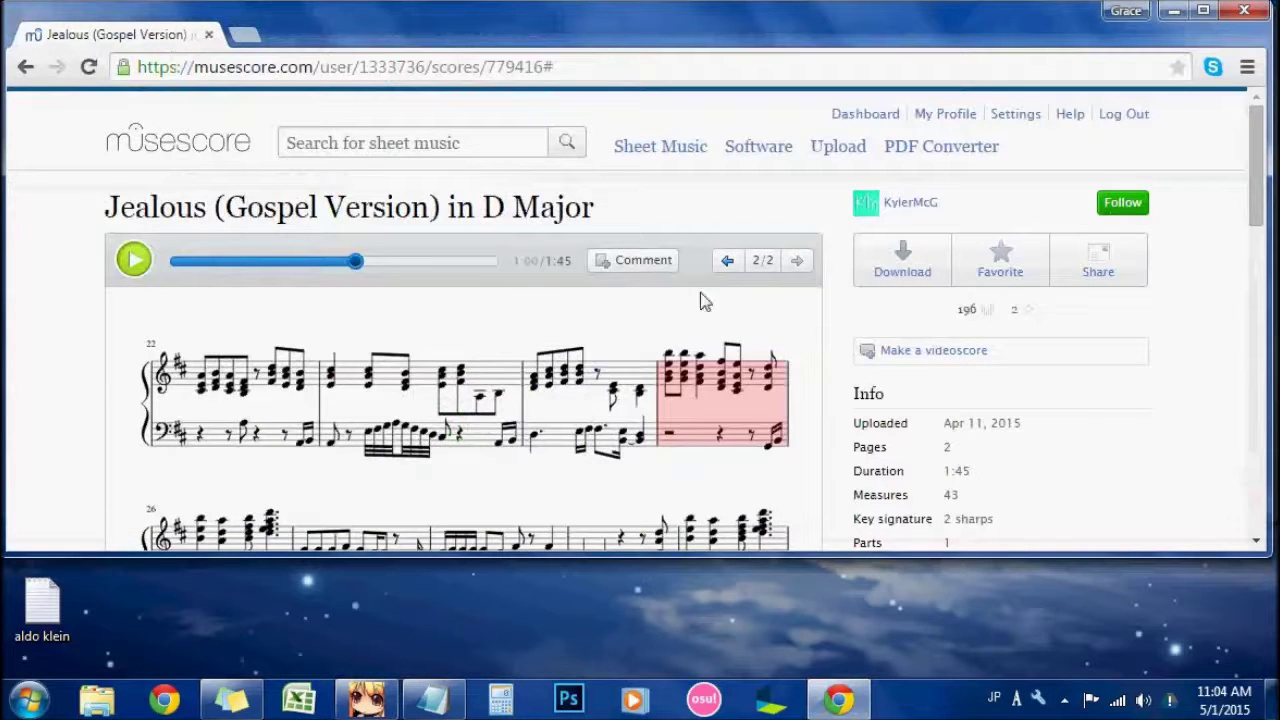
{"action": "left_click", "coordinate": [727, 260]}
{"action": "scroll", "coordinate": [749, 320], "scroll_direction": "down", "scroll_amount": 5}
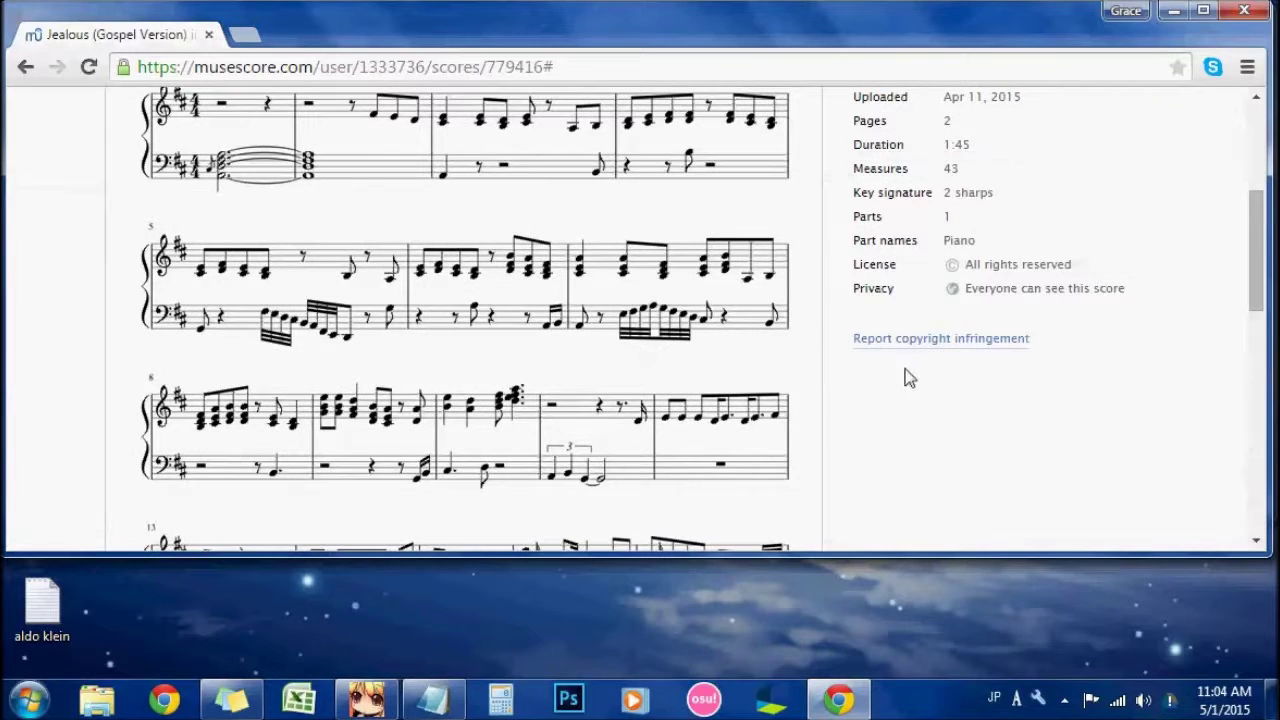
{"action": "scroll", "coordinate": [883, 419], "scroll_direction": "down", "scroll_amount": 4}
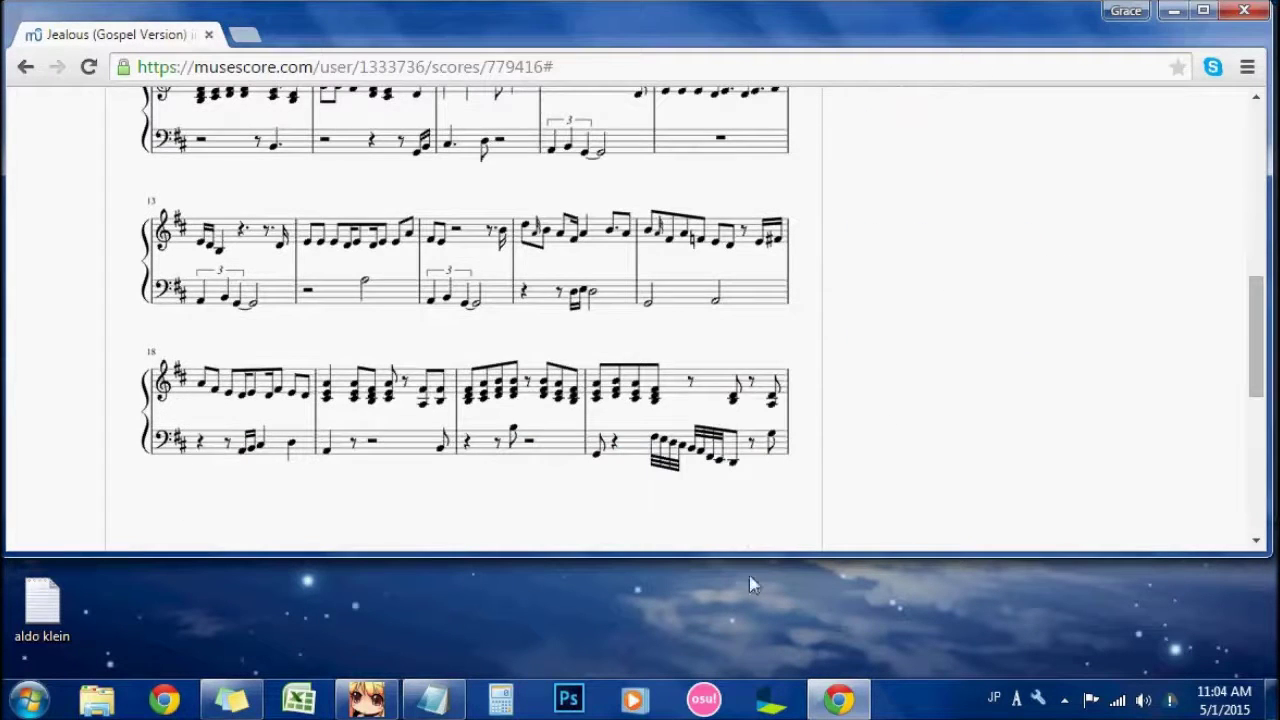
{"action": "left_click", "coordinate": [366, 700]}
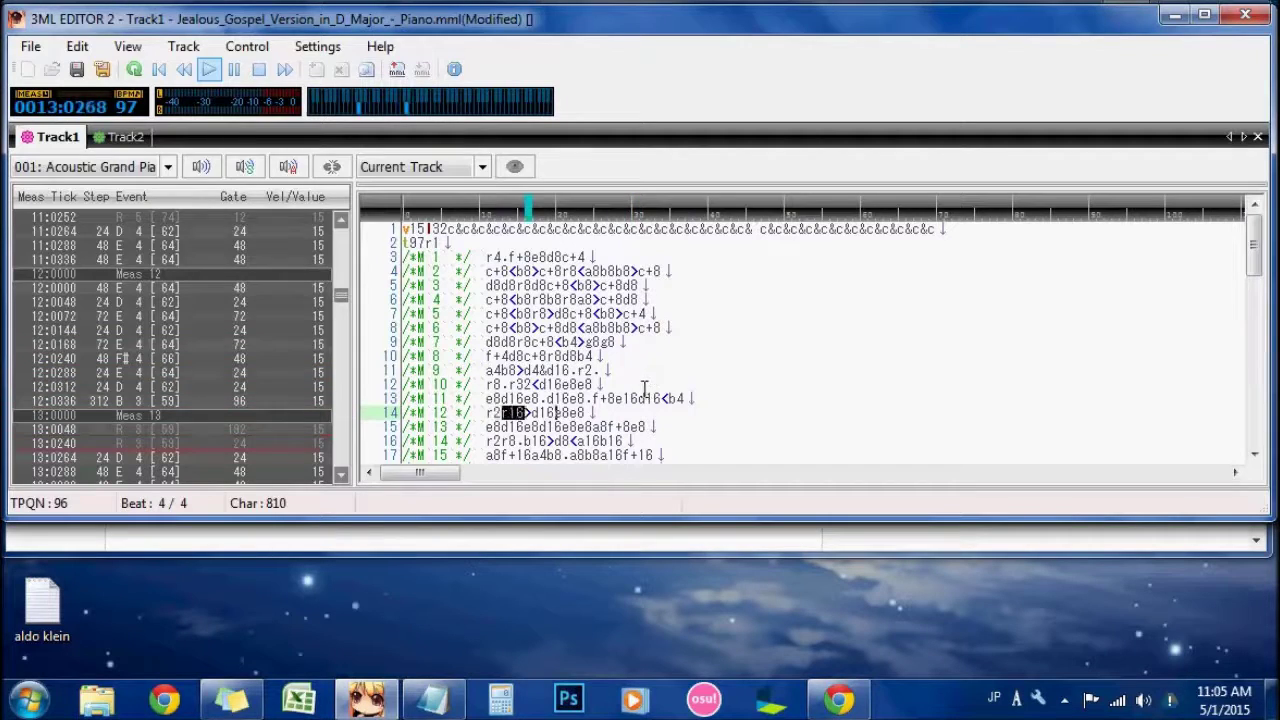
{"action": "left_click", "coordinate": [235, 70]}
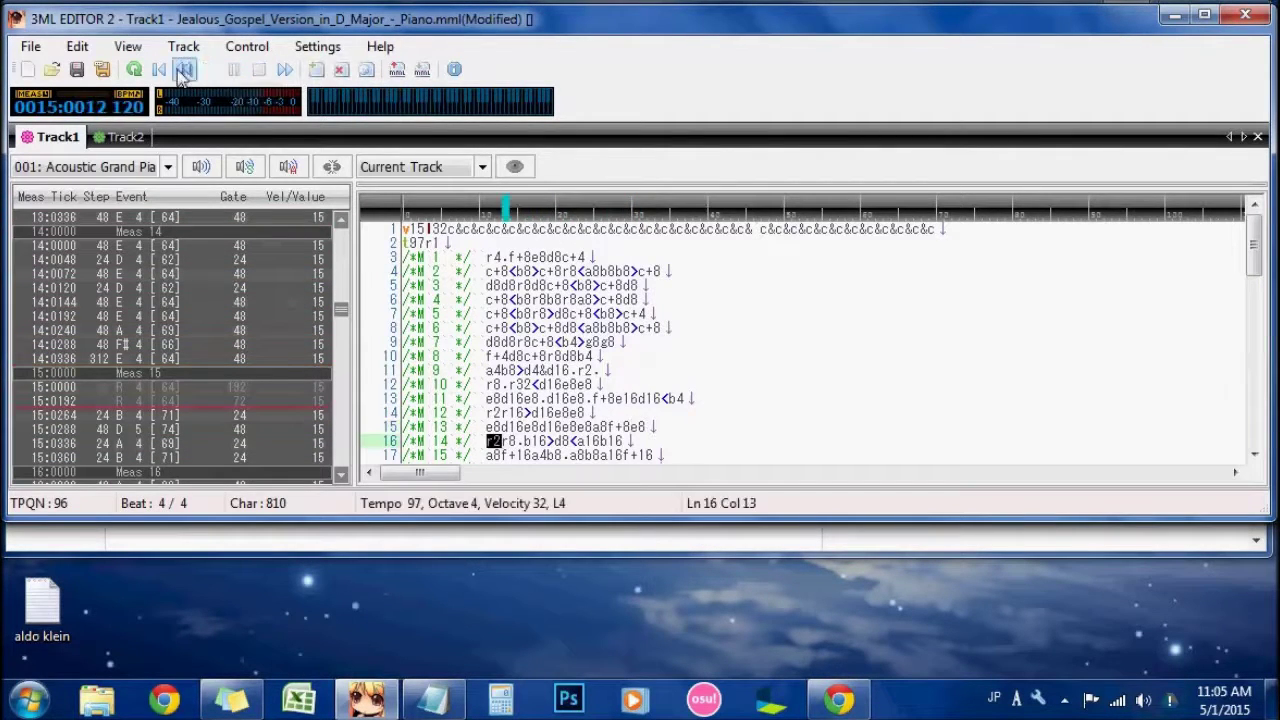
Step: Export both tracks to the clipboard in Mabinogi MML@ Format with MML optimization and close the export dialog
{"action": "left_click", "coordinate": [31, 47]}
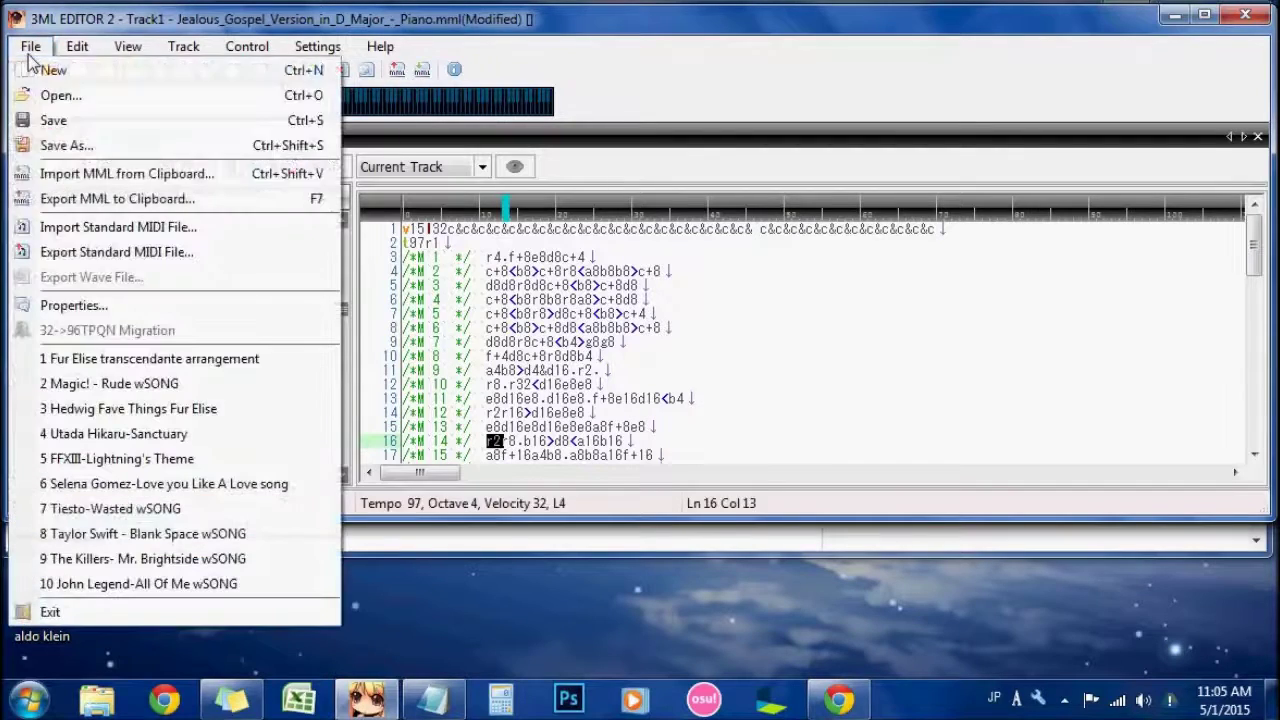
{"action": "left_click", "coordinate": [85, 199]}
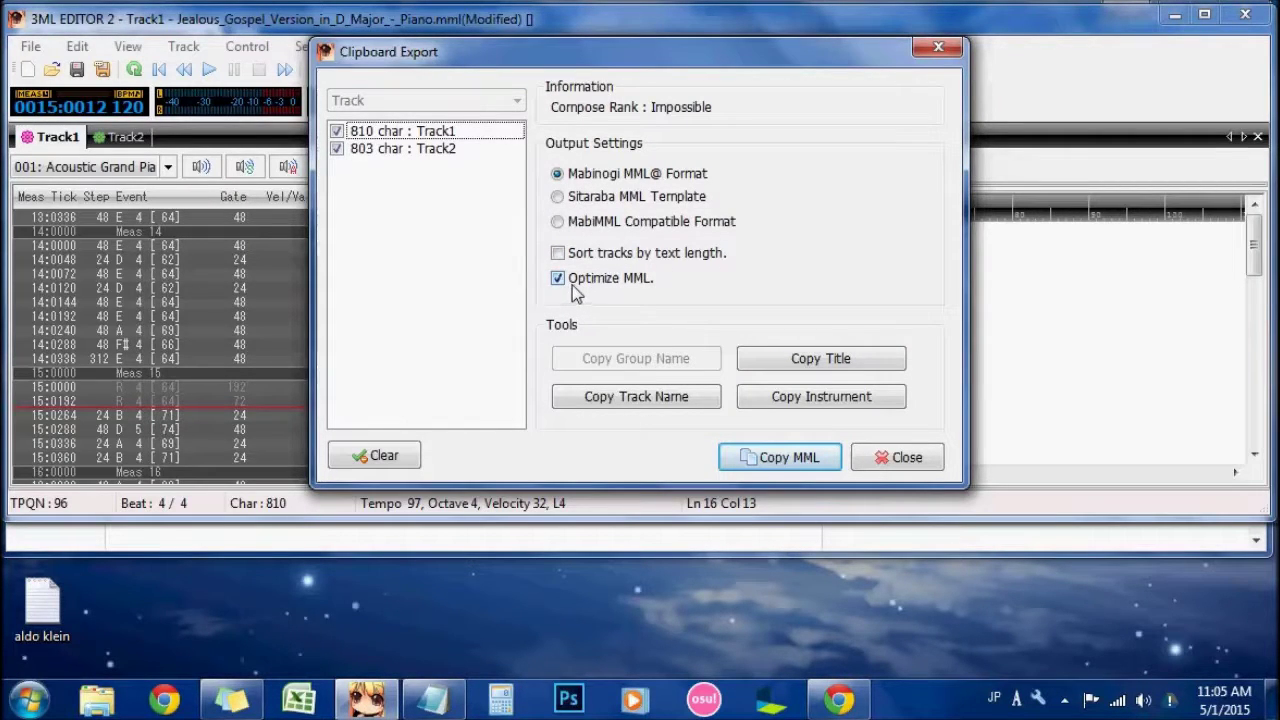
{"action": "left_click", "coordinate": [781, 462]}
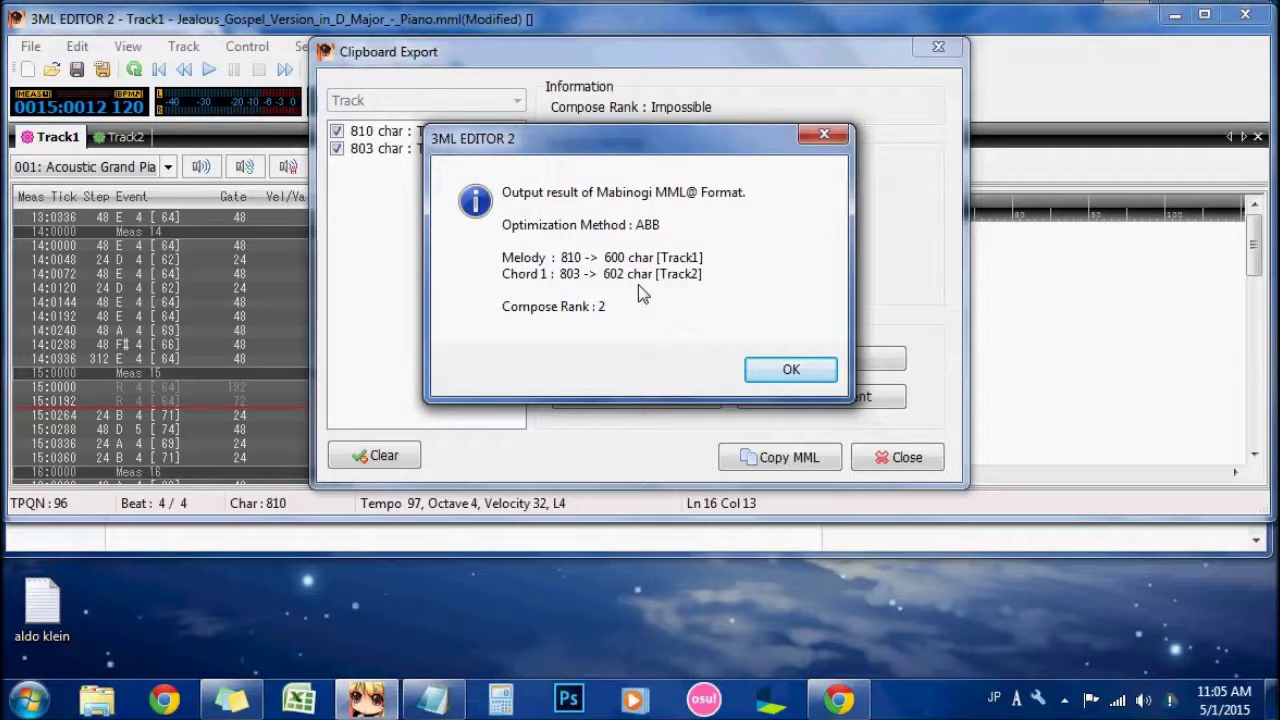
{"action": "left_click", "coordinate": [780, 369]}
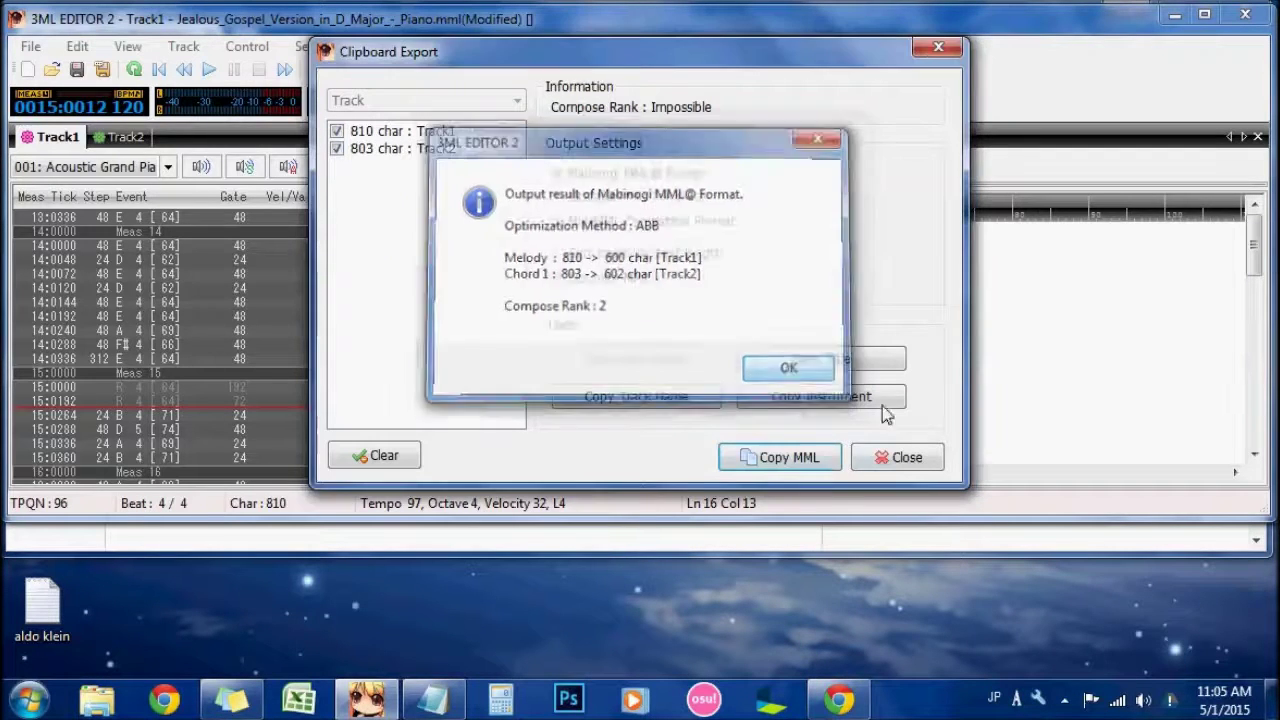
{"action": "left_click", "coordinate": [905, 457]}
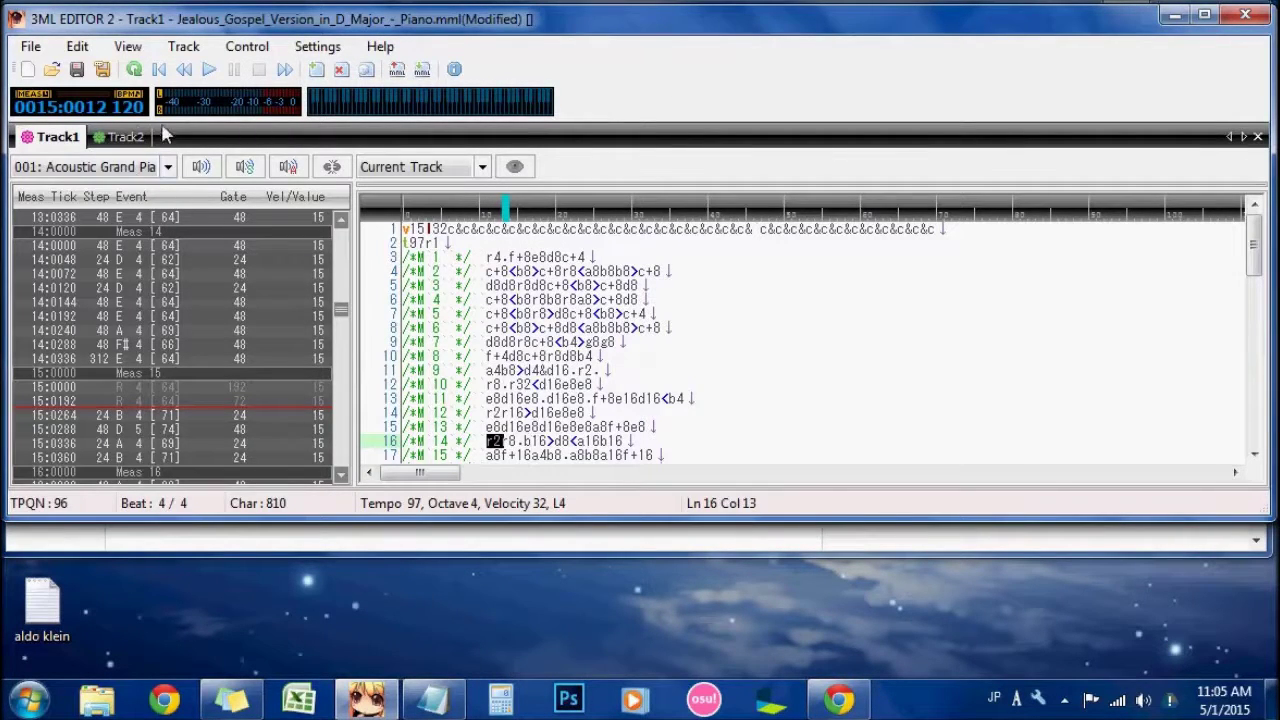
Step: Play the ending of the song from measure 38 in Track1
{"action": "left_click", "coordinate": [588, 378]}
{"action": "scroll", "coordinate": [585, 380], "scroll_direction": "down", "scroll_amount": 10}
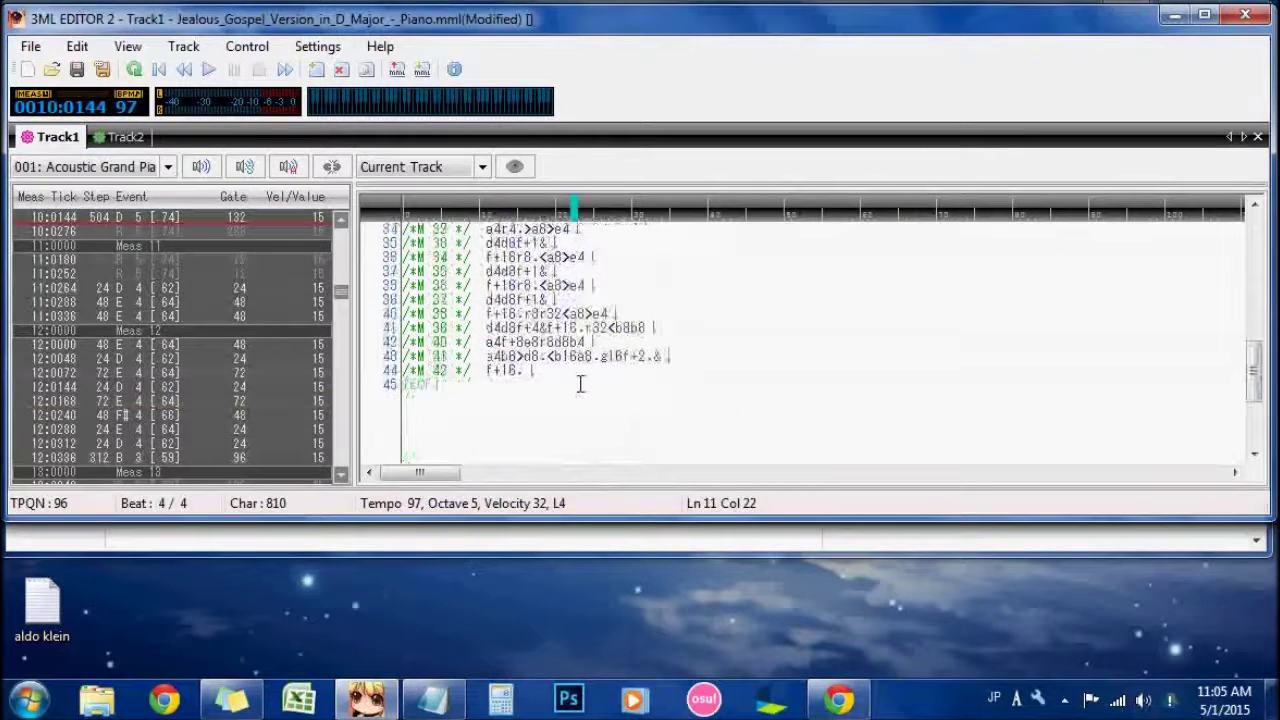
{"action": "left_click_drag", "start_coordinate": [473, 341], "coordinate": [473, 331]}
{"action": "left_click", "coordinate": [482, 344]}
{"action": "left_click", "coordinate": [155, 306]}
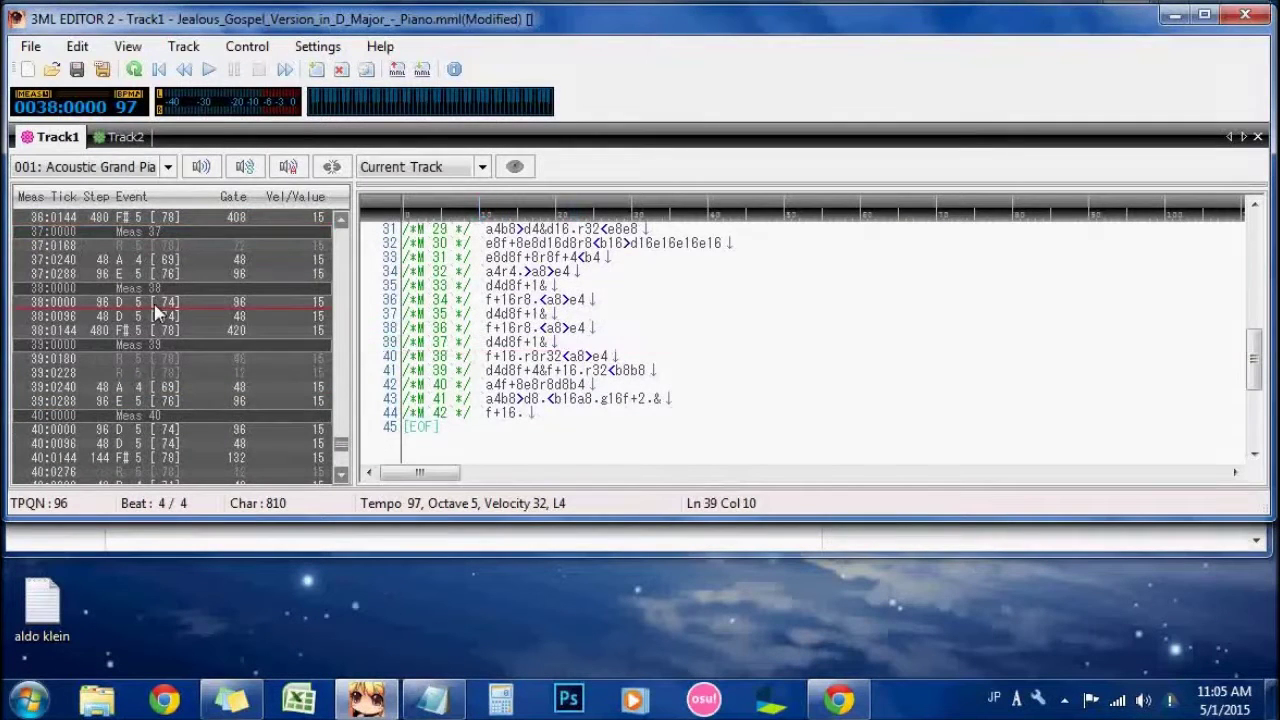
{"action": "left_click", "coordinate": [210, 72]}
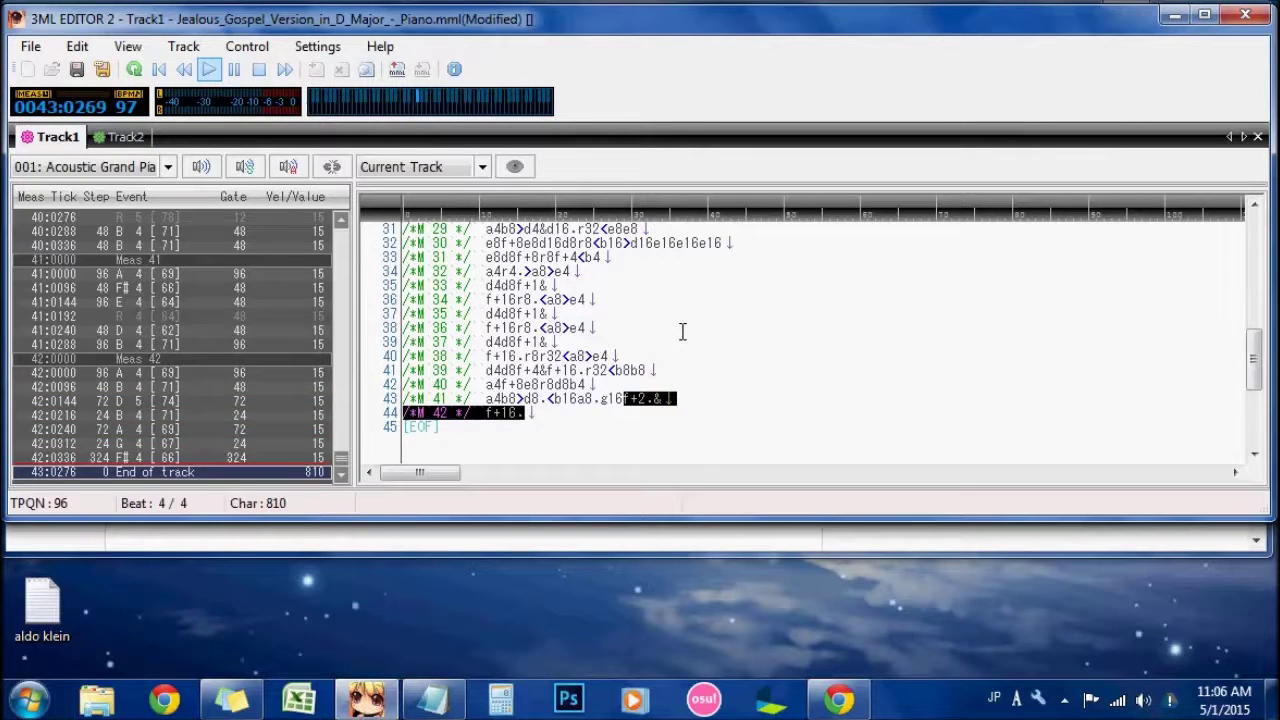
Step: Save the song to the Desktop as "Nick Jonas-Jealous" in MabiMML Compatible (*.mml) format
{"action": "left_click", "coordinate": [77, 46]}
{"action": "mouse_move", "coordinate": [30, 46]}
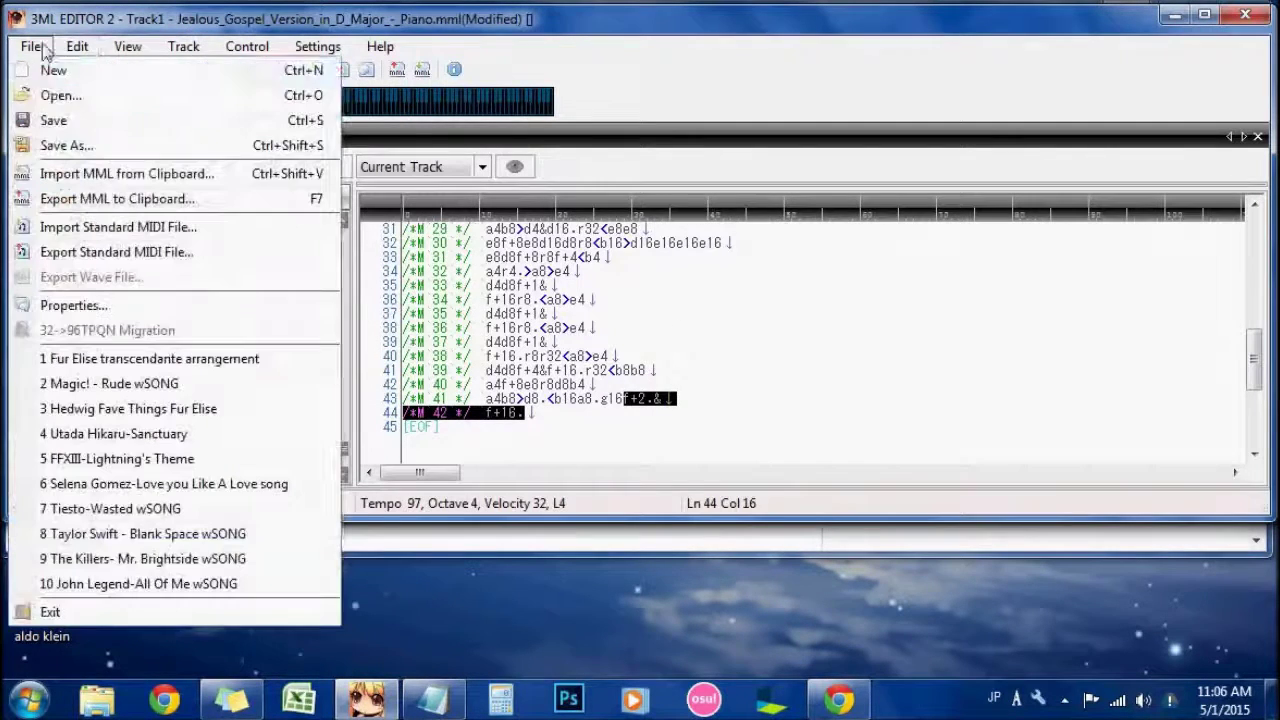
{"action": "left_click", "coordinate": [55, 145]}
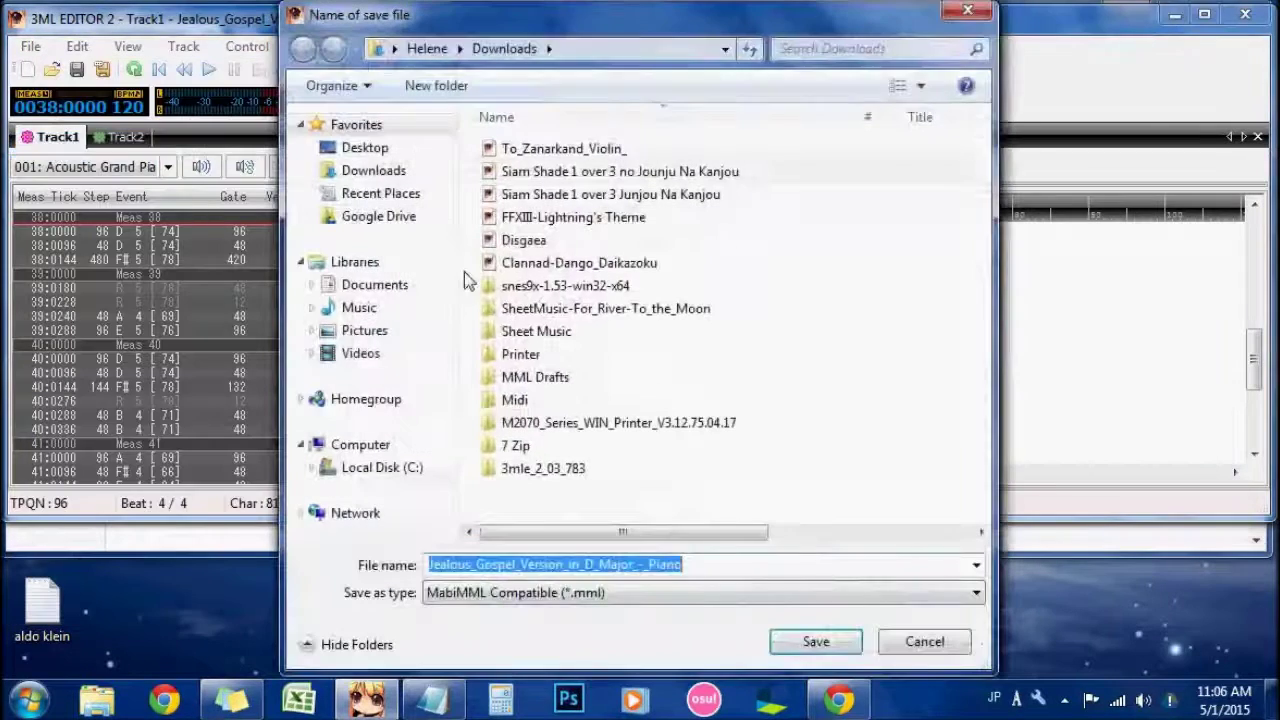
{"action": "left_click", "coordinate": [365, 148]}
{"action": "double_click", "coordinate": [700, 565]}
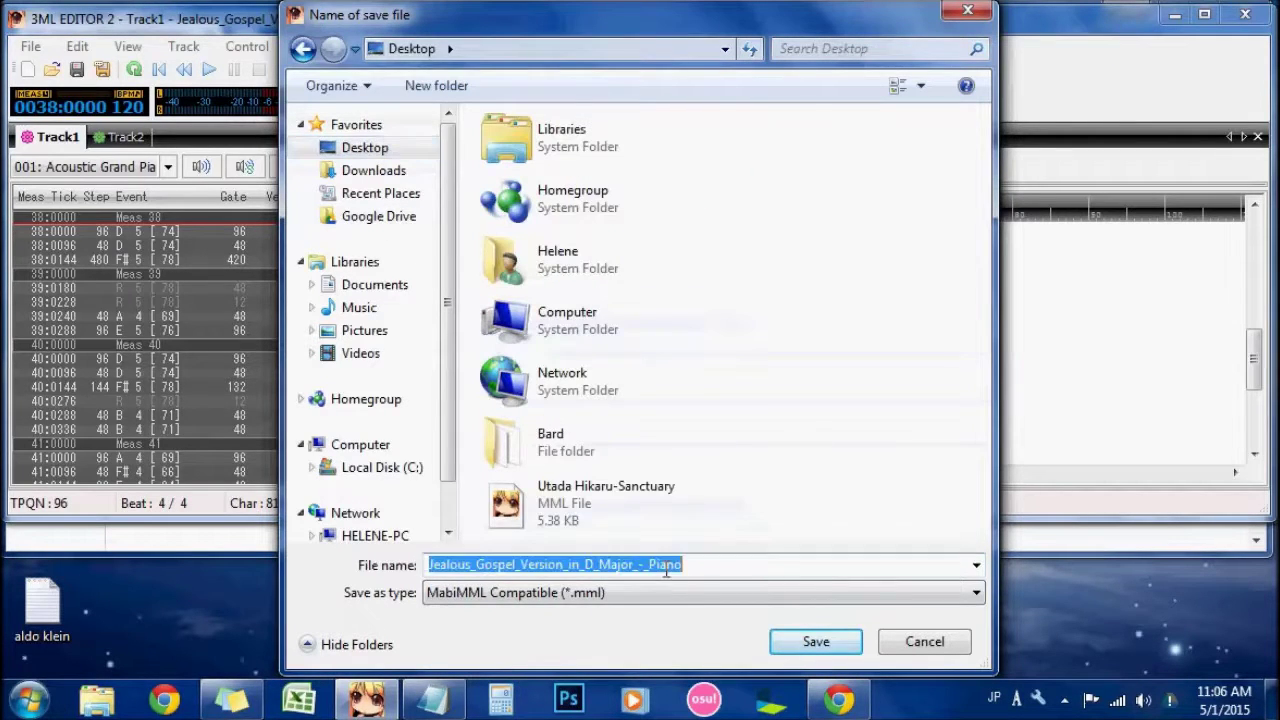
{"action": "type", "text": "Nick"}
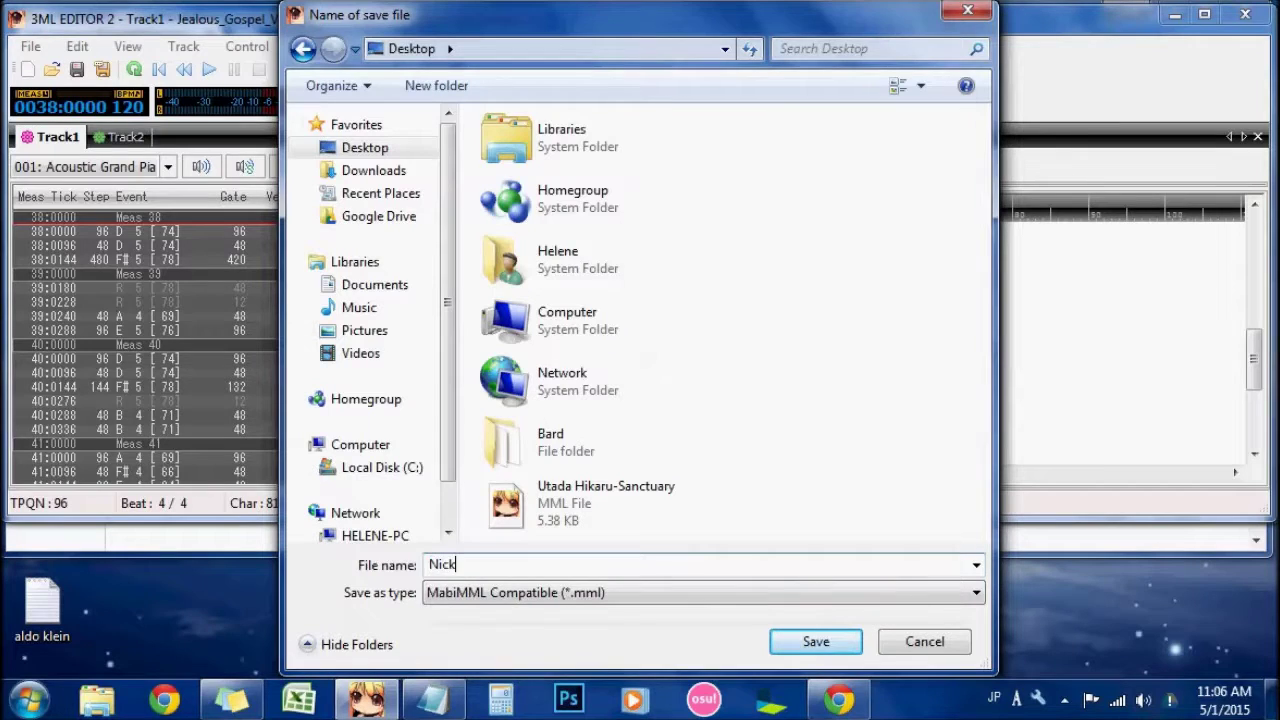
{"action": "type", "text": " Jonas-Jealous"}
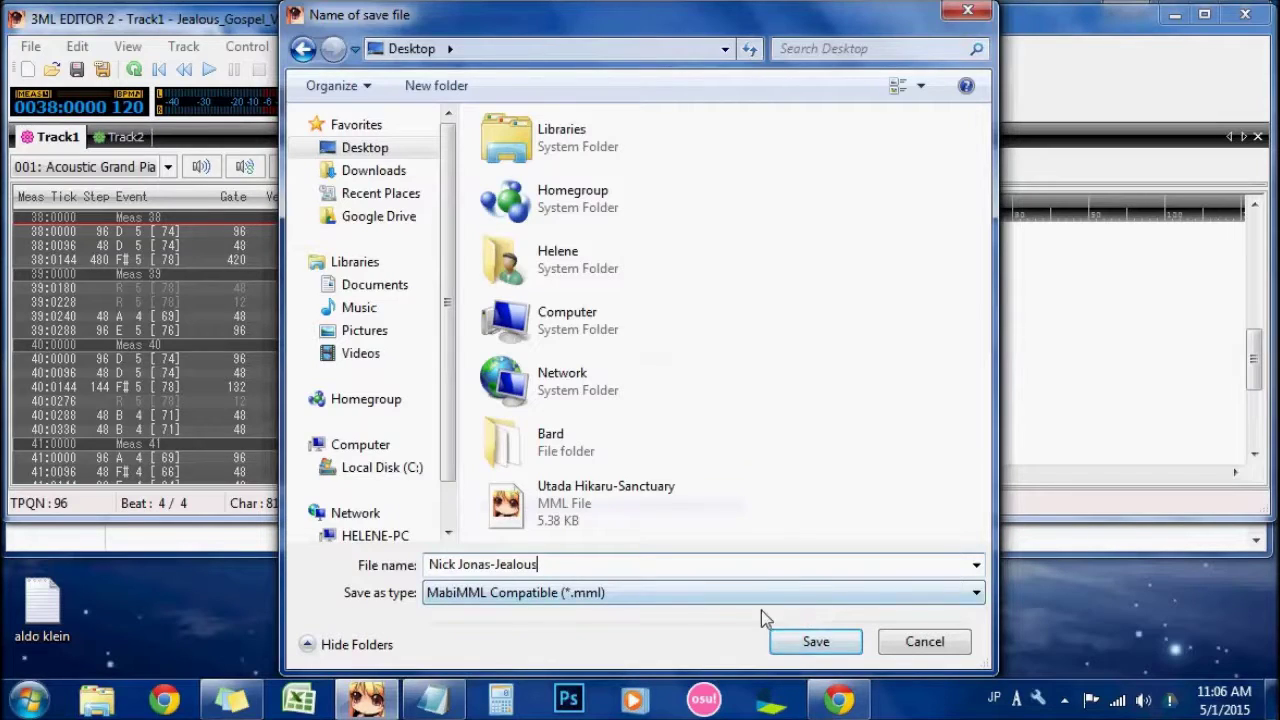
{"action": "left_click", "coordinate": [817, 645]}
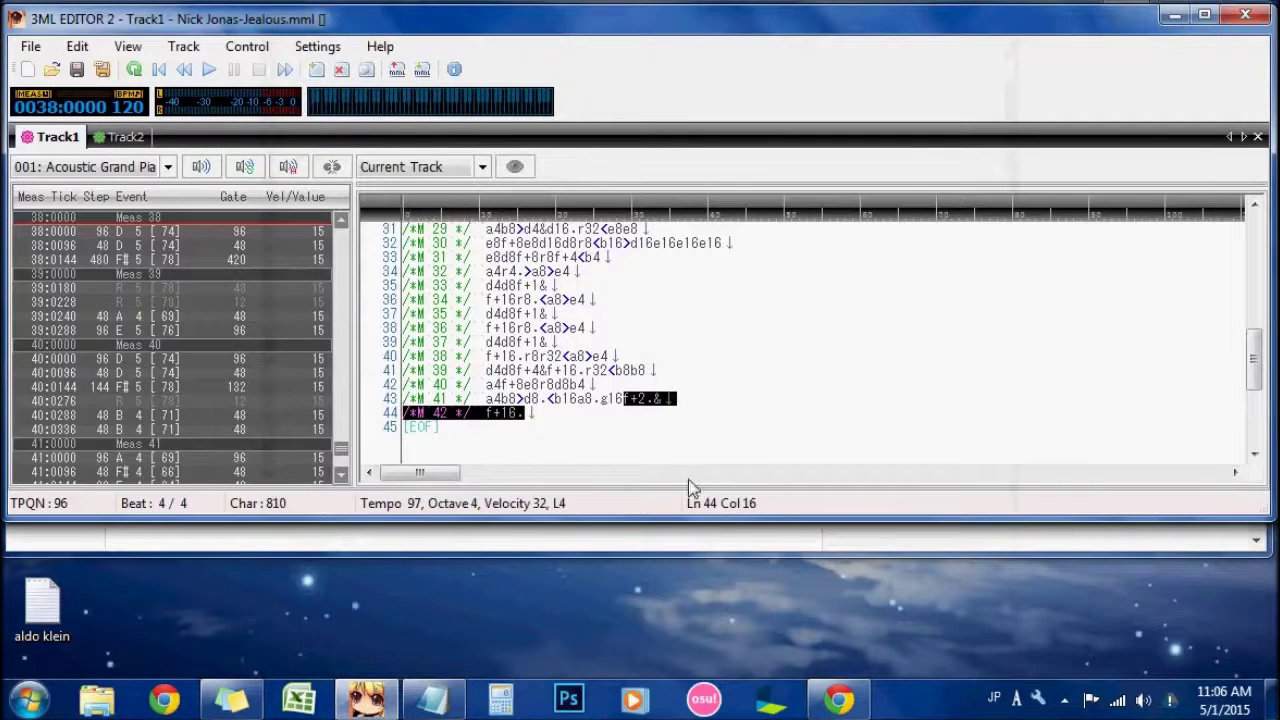
{"action": "left_click", "coordinate": [676, 395]}
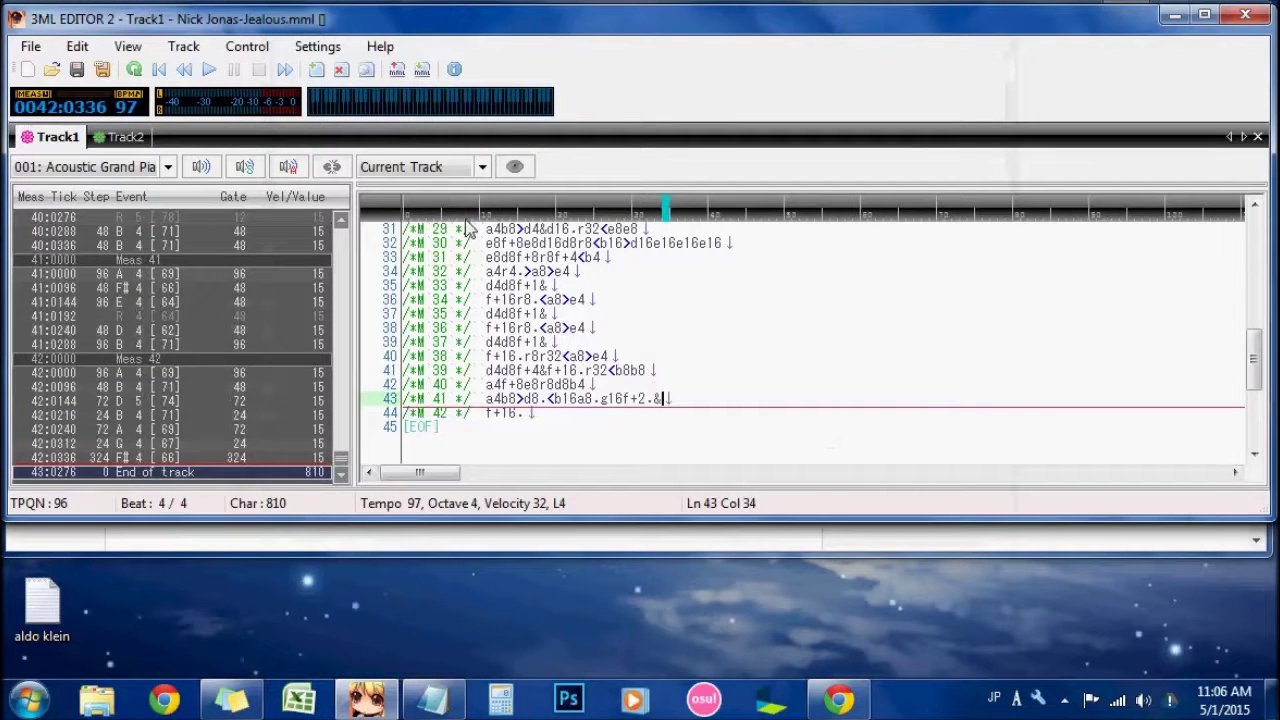
{"action": "left_click", "coordinate": [598, 318]}
{"action": "scroll", "coordinate": [598, 318], "scroll_direction": "up", "scroll_amount": 5}
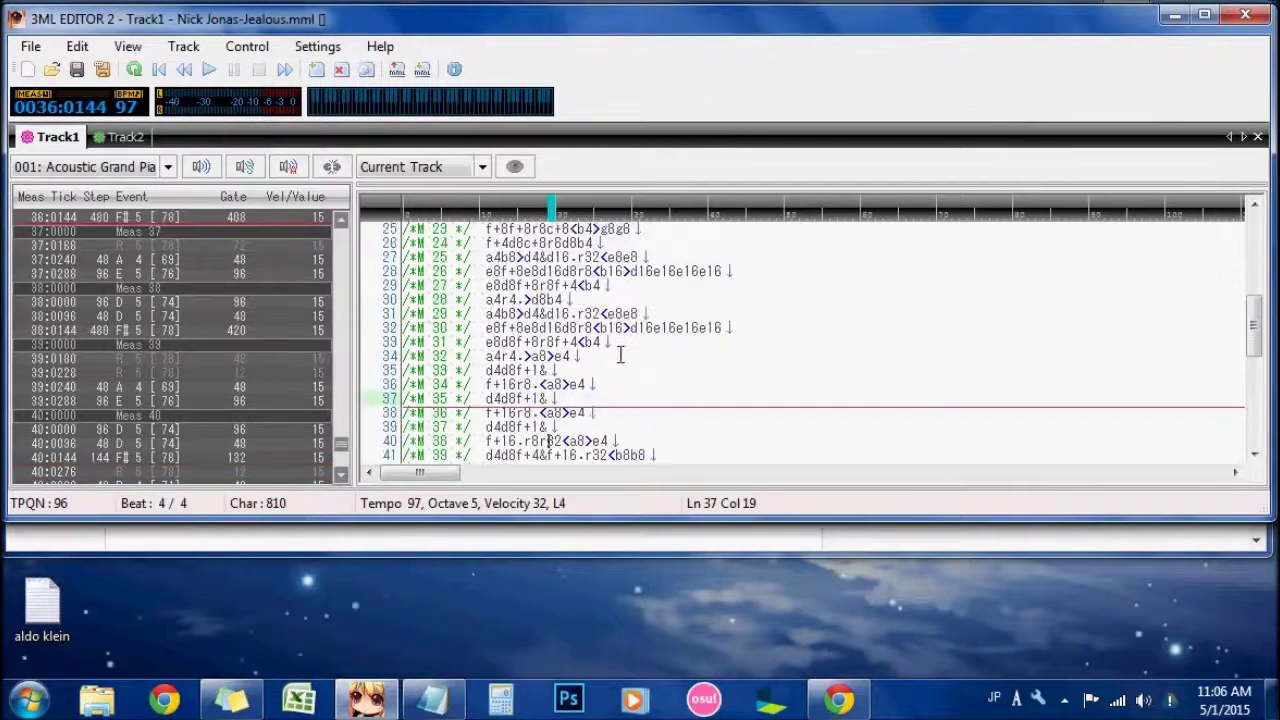
Step: Append a third track to the song and copy all of Track1's MML into it
{"action": "left_click", "coordinate": [127, 138]}
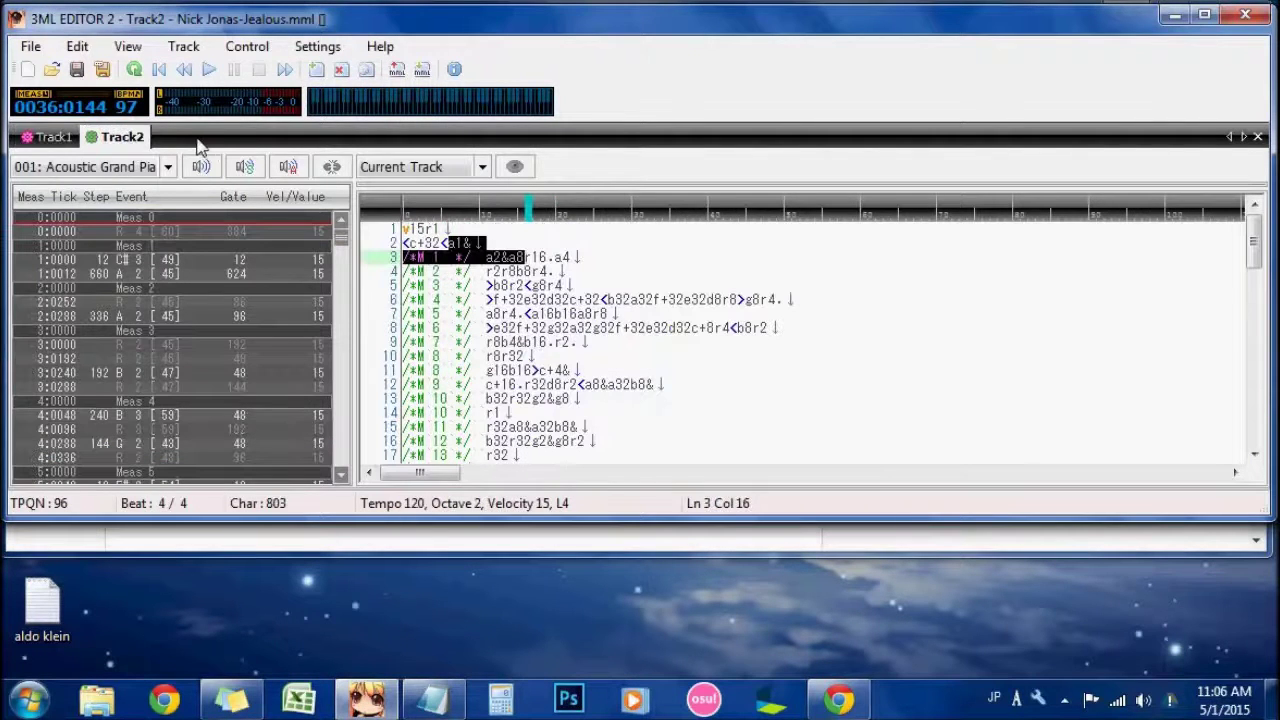
{"action": "left_click", "coordinate": [184, 47]}
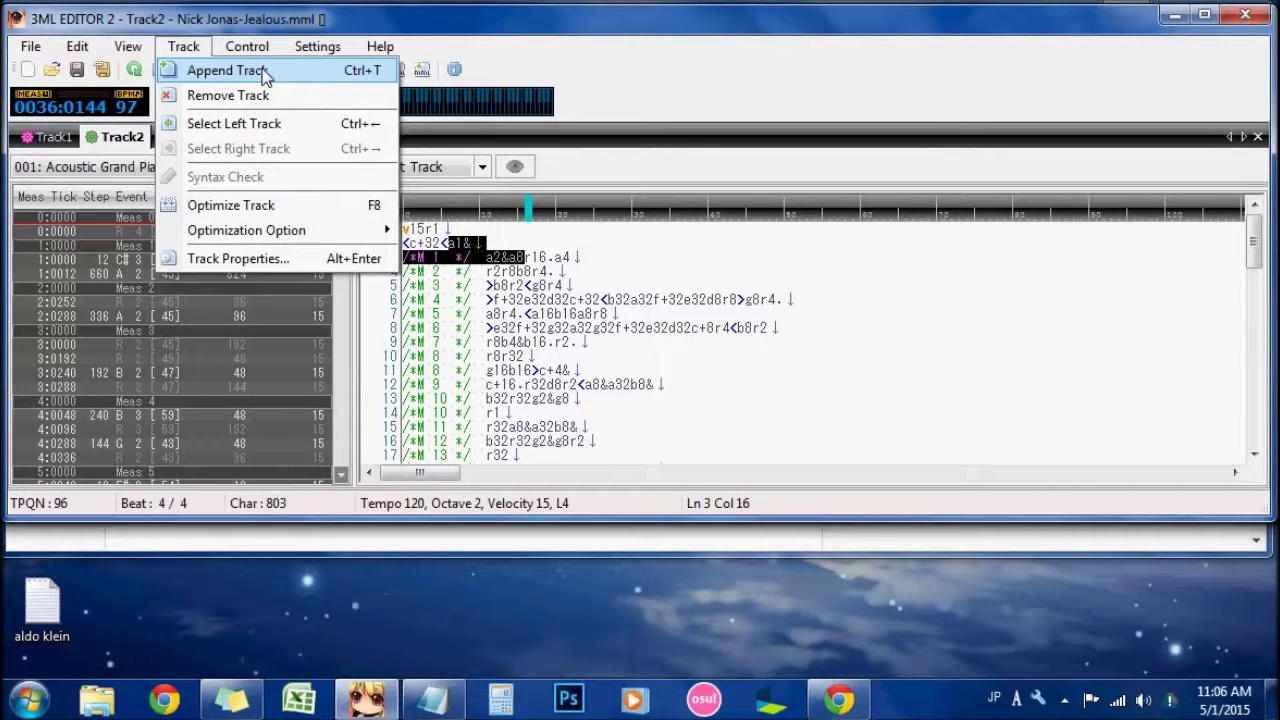
{"action": "left_click", "coordinate": [228, 71]}
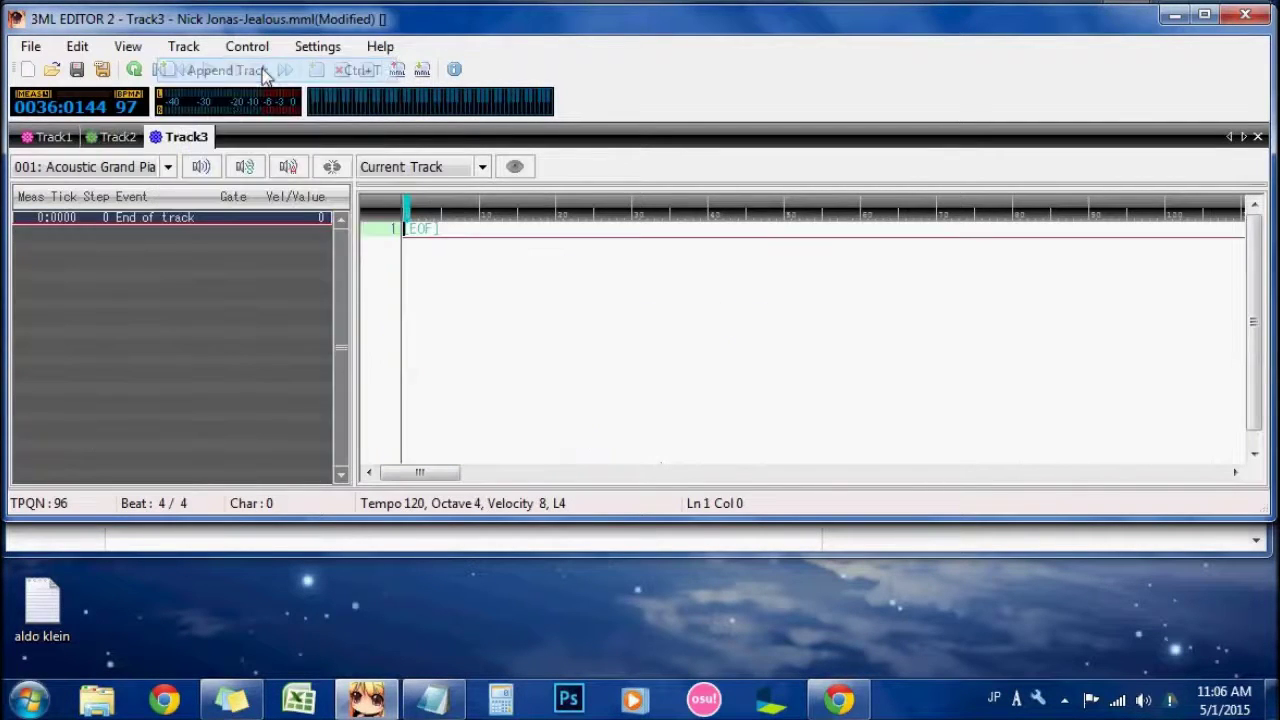
{"action": "left_click", "coordinate": [47, 139]}
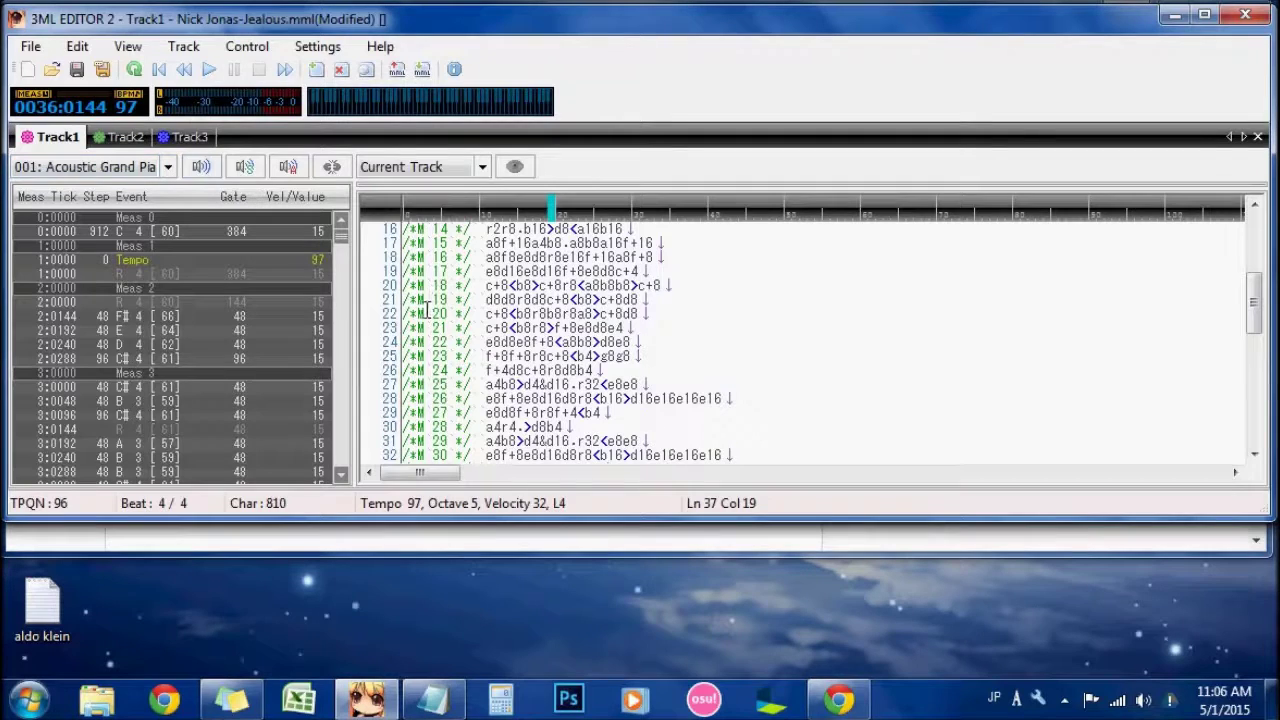
{"action": "key", "text": "ctrl+a"}
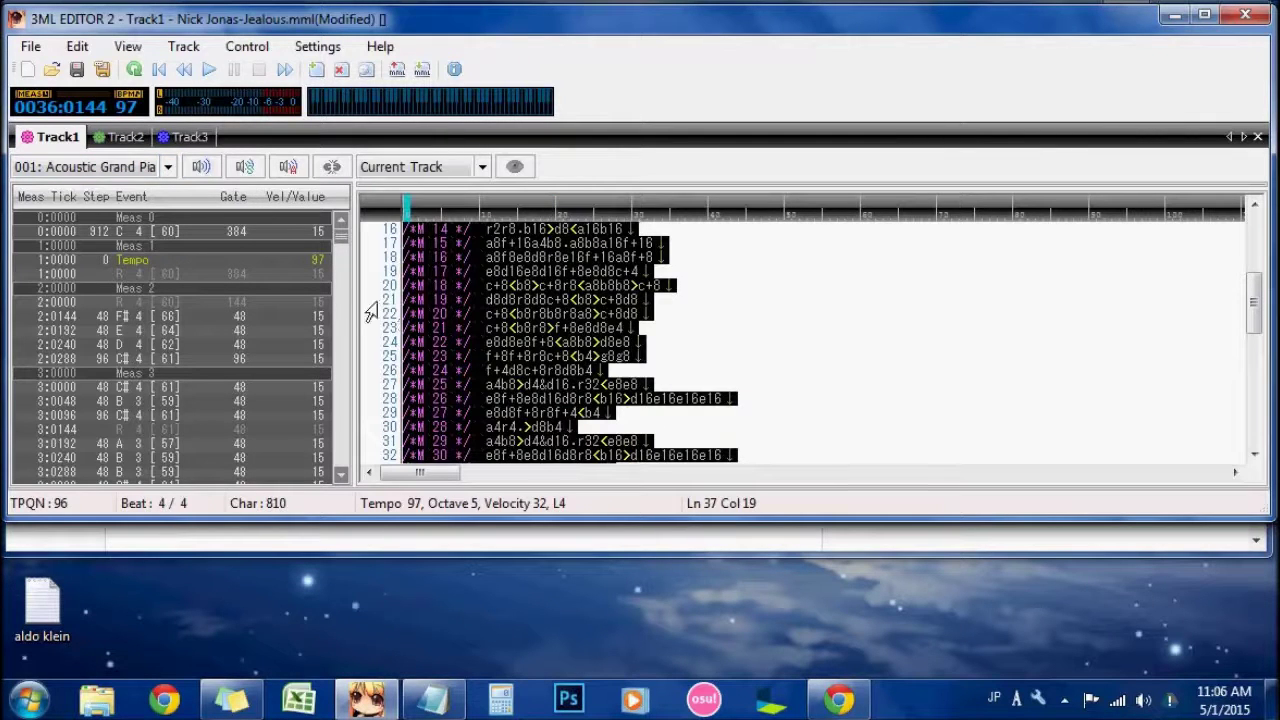
{"action": "left_click", "coordinate": [190, 140]}
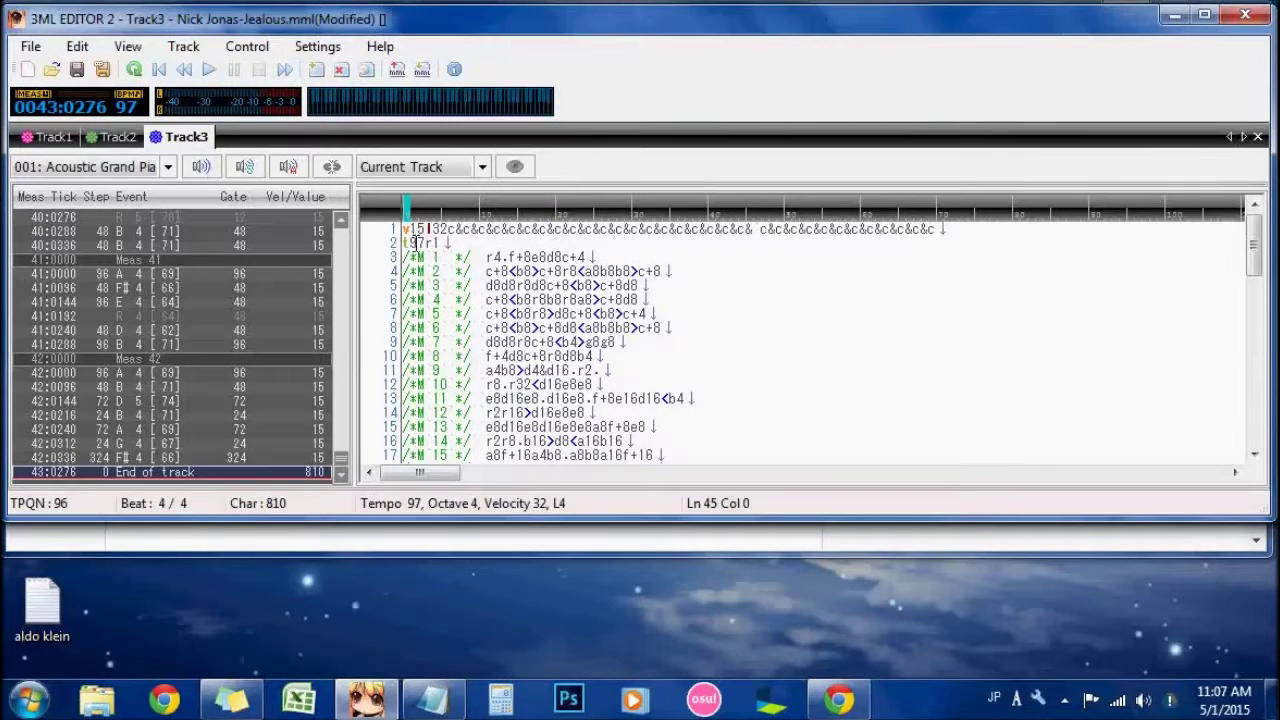
Step: Insert an r32 rest between the t97 tempo command and the r1 rest on line 2 of Track3
{"action": "left_click", "coordinate": [414, 243]}
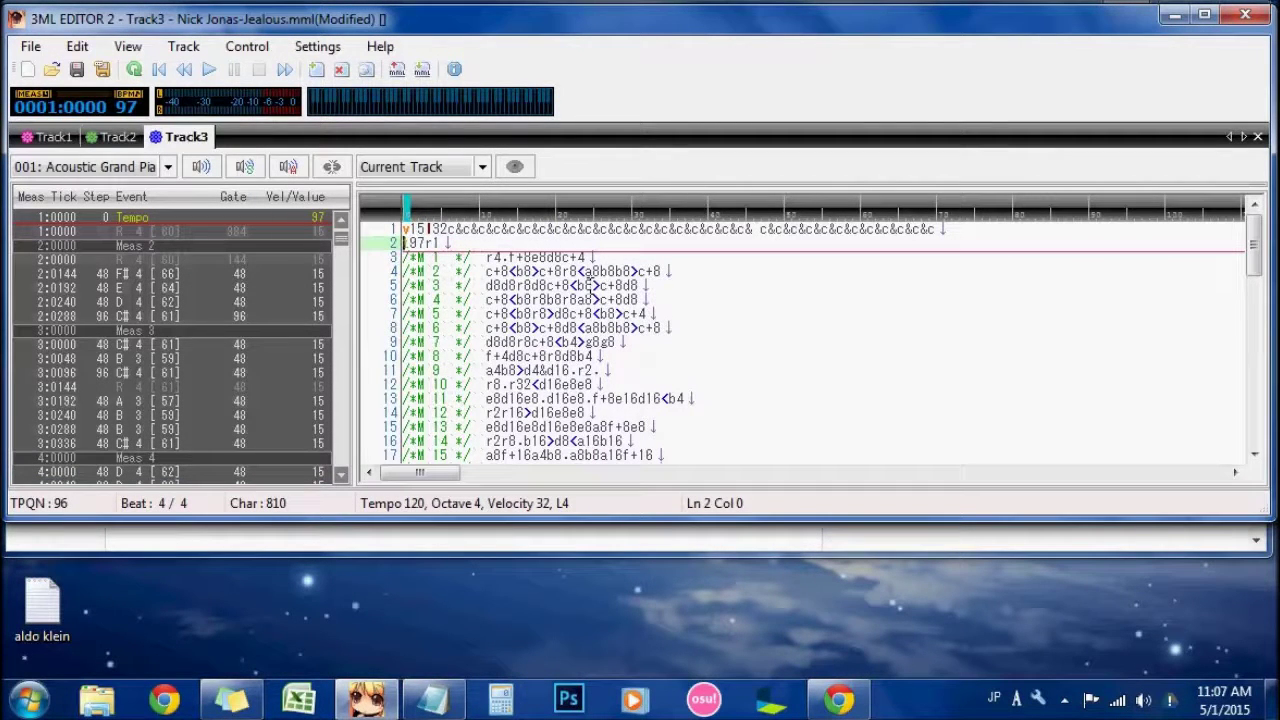
{"action": "key", "text": "Right"}
{"action": "key", "text": "Right"}
{"action": "key", "text": "Right"}
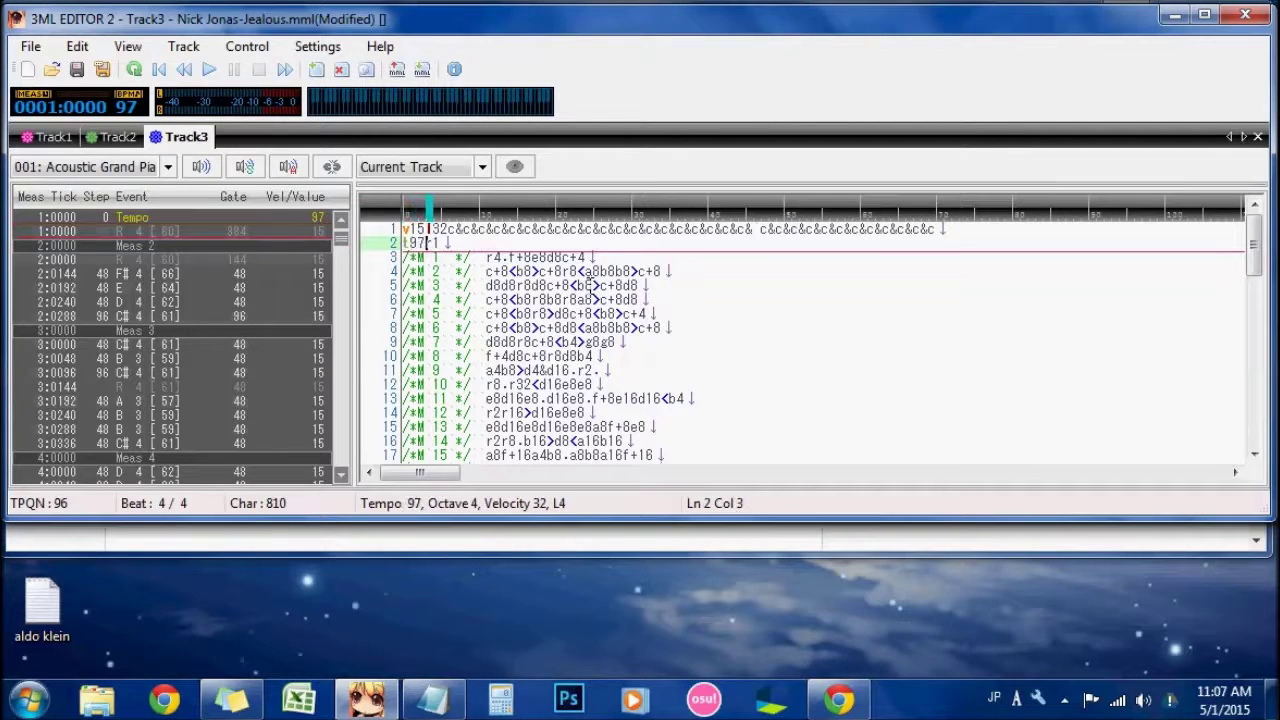
{"action": "type", "text": "r"}
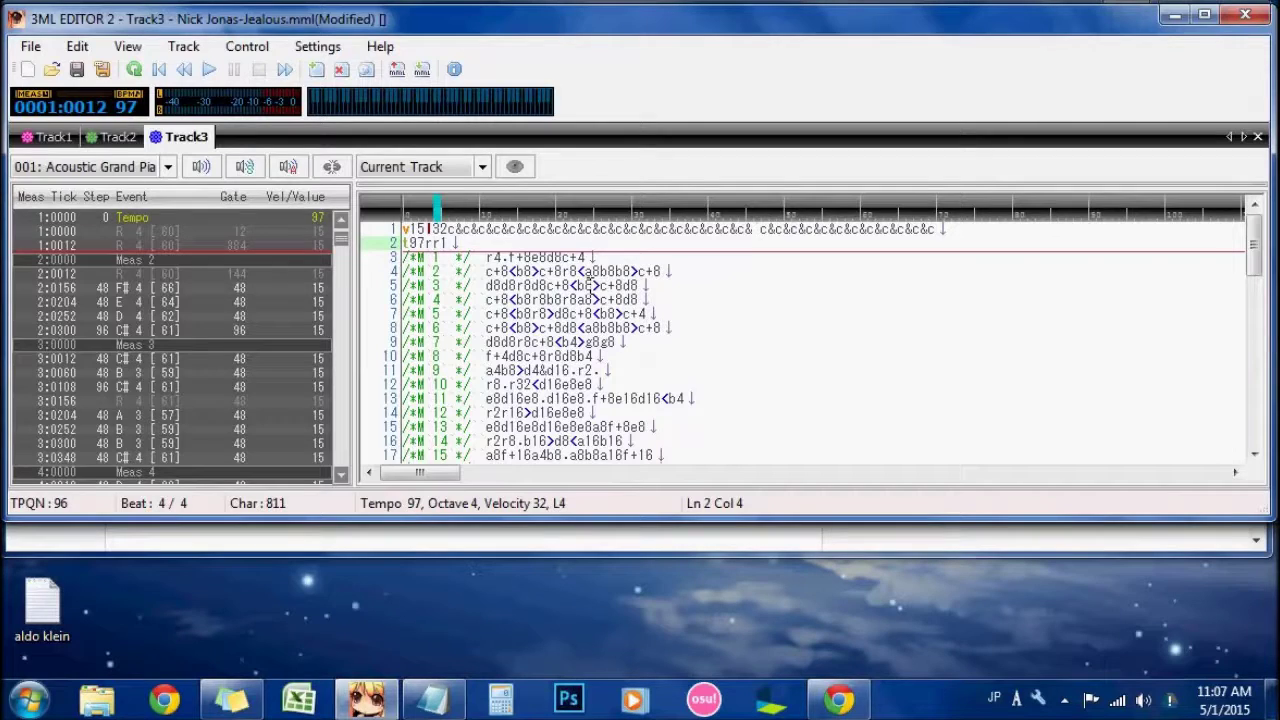
{"action": "type", "text": "32"}
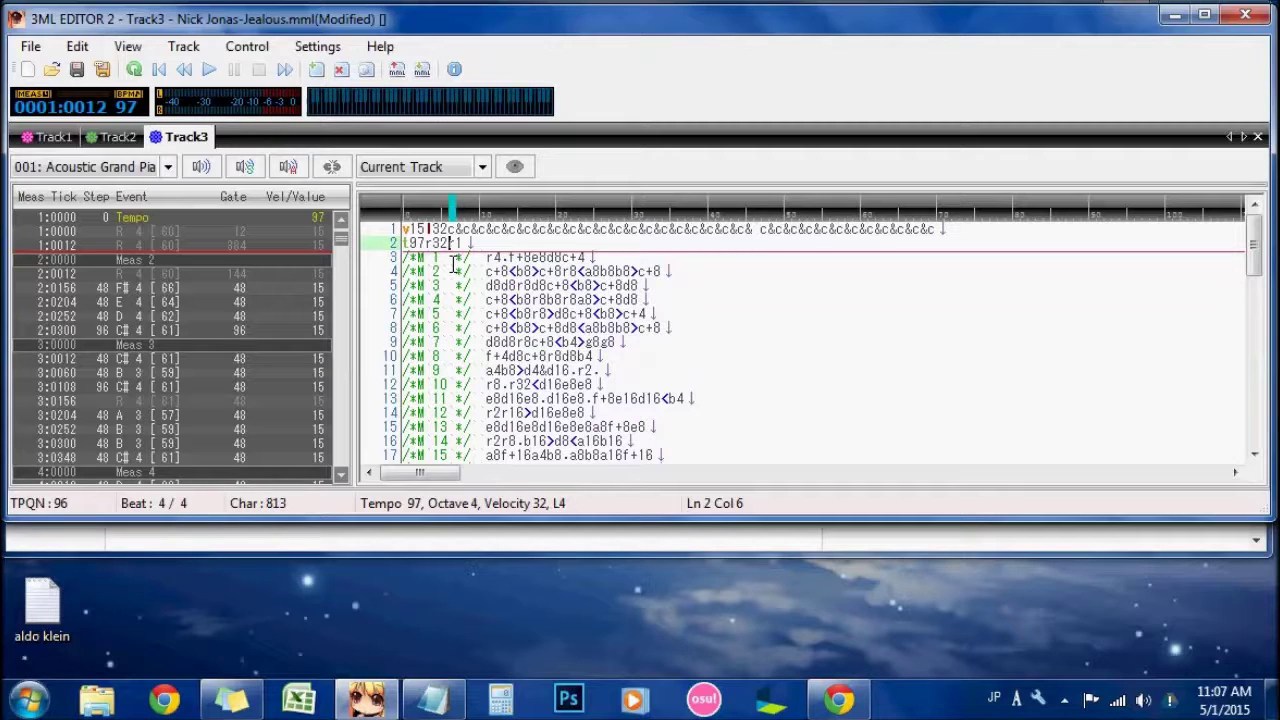
Step: Review the added r32 rest in Track3, play the song from just after it, and pause playback
{"action": "left_click", "coordinate": [529, 271]}
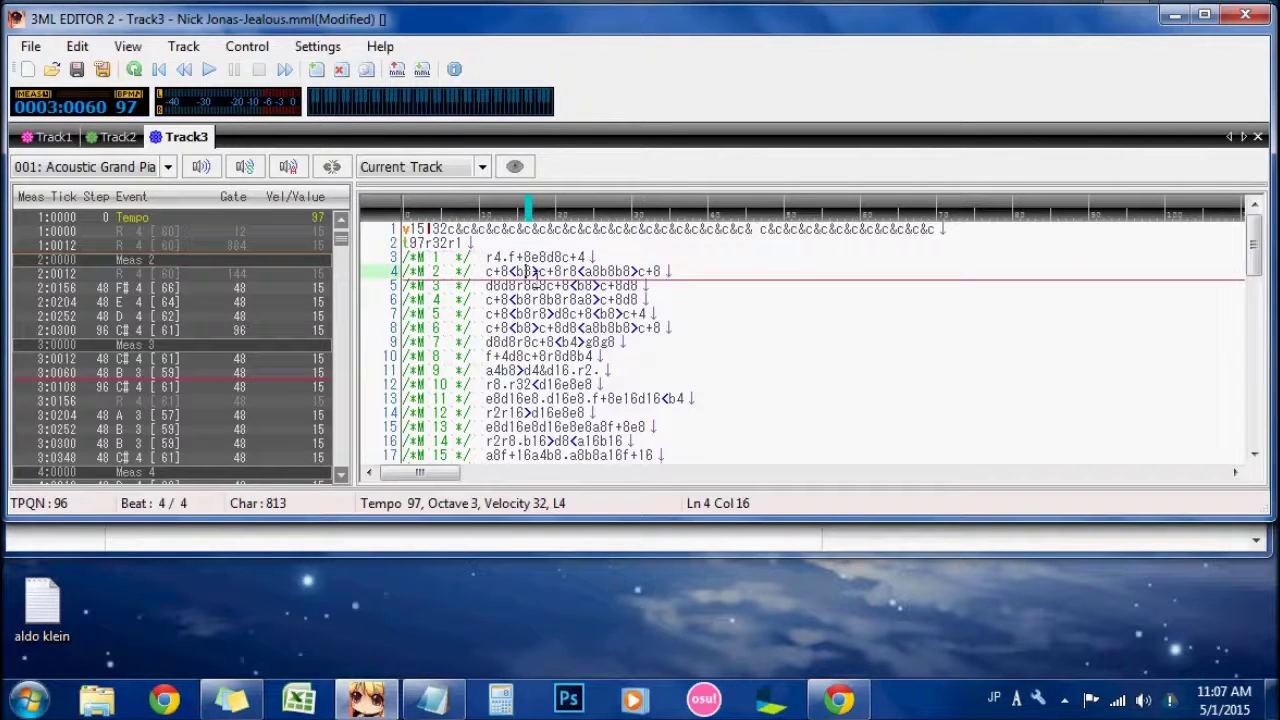
{"action": "double_click", "coordinate": [441, 243]}
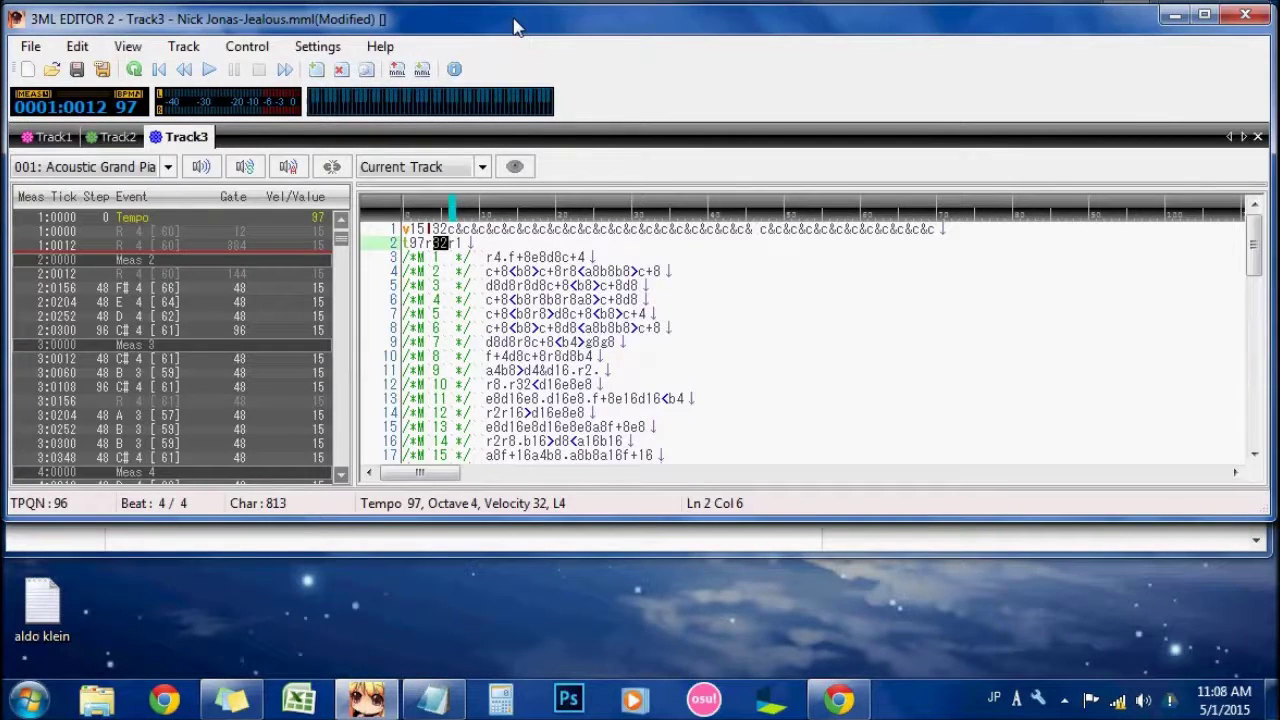
{"action": "left_click", "coordinate": [456, 246]}
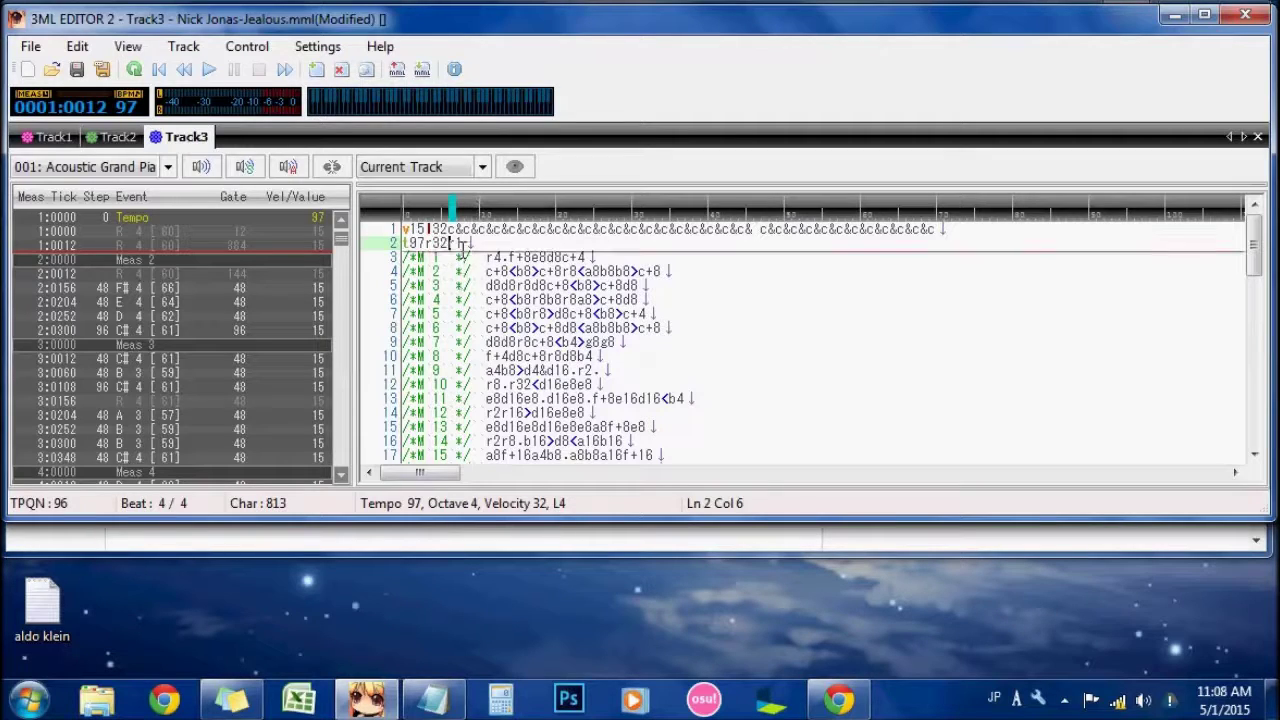
{"action": "left_click", "coordinate": [207, 69]}
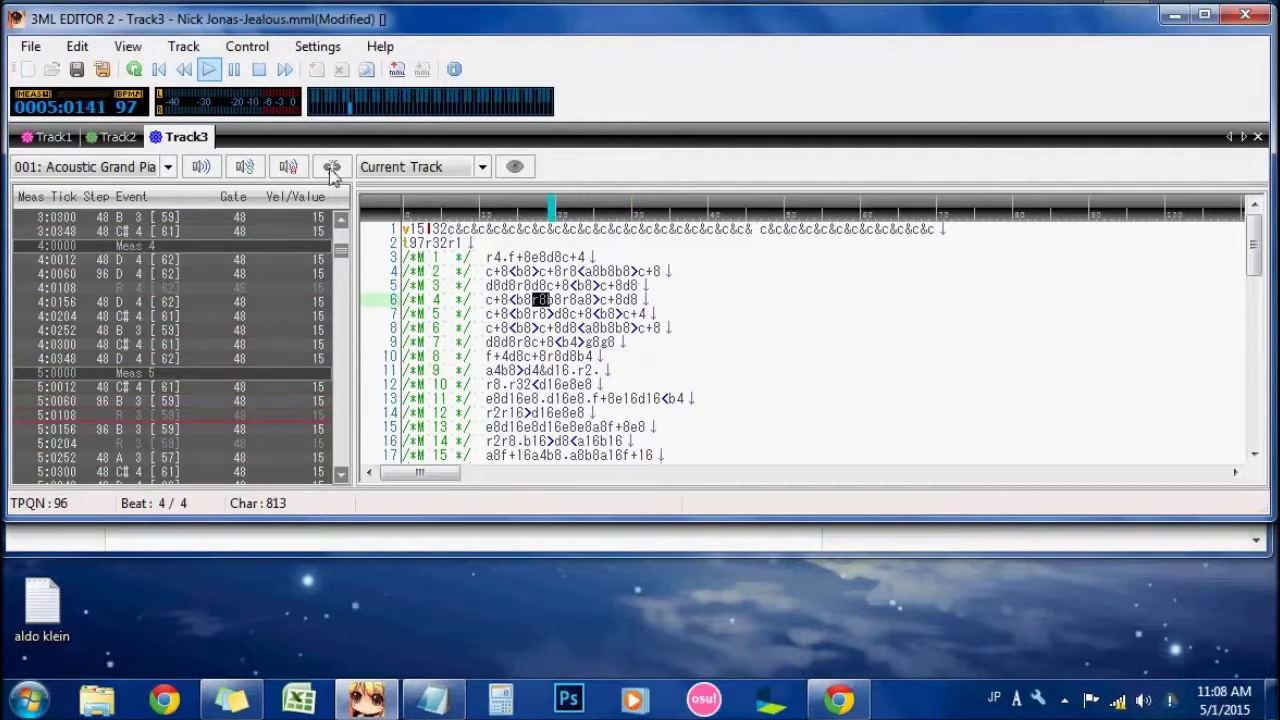
{"action": "left_click", "coordinate": [233, 68]}
Step: Set Track3's volume to v13 in its opening volume command
{"action": "left_click_drag", "start_coordinate": [427, 235], "coordinate": [432, 238]}
{"action": "type", "text": "3"}
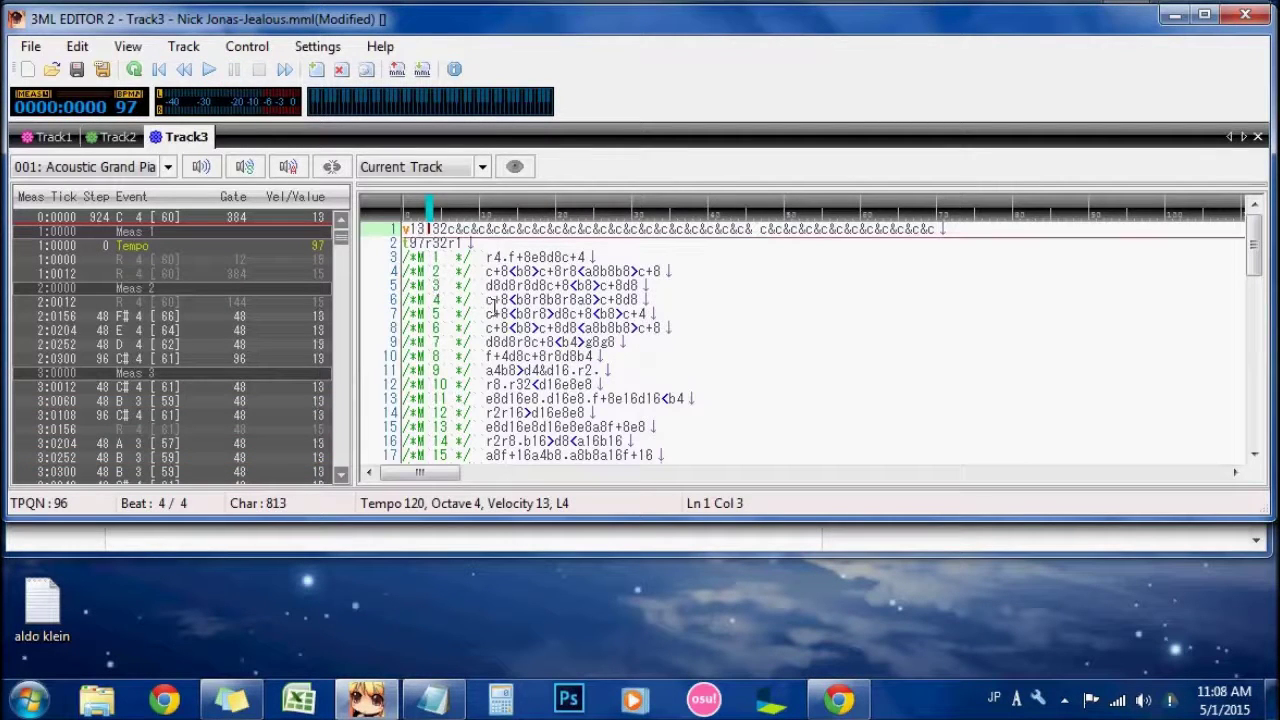
{"action": "left_click", "coordinate": [496, 258]}
Step: Play the song from the start of Track3 to check the echo effect, and pause in measure 12
{"action": "left_click", "coordinate": [405, 231]}
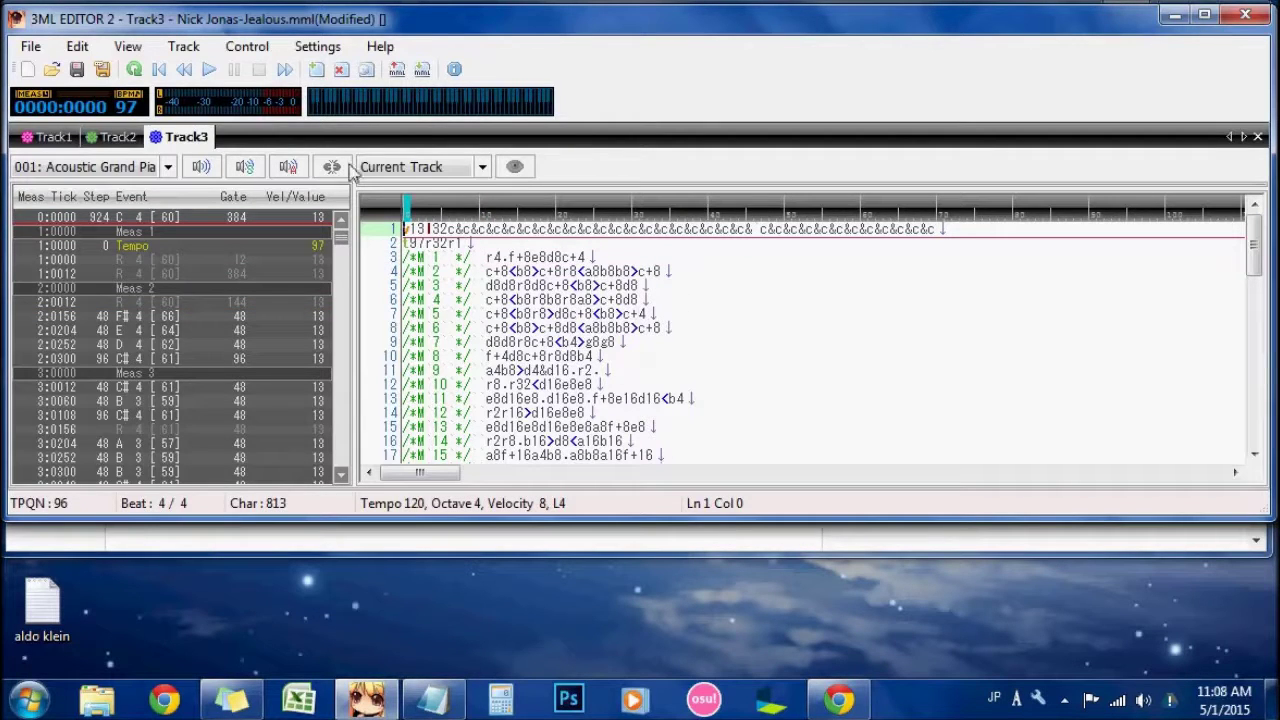
{"action": "left_click", "coordinate": [209, 70]}
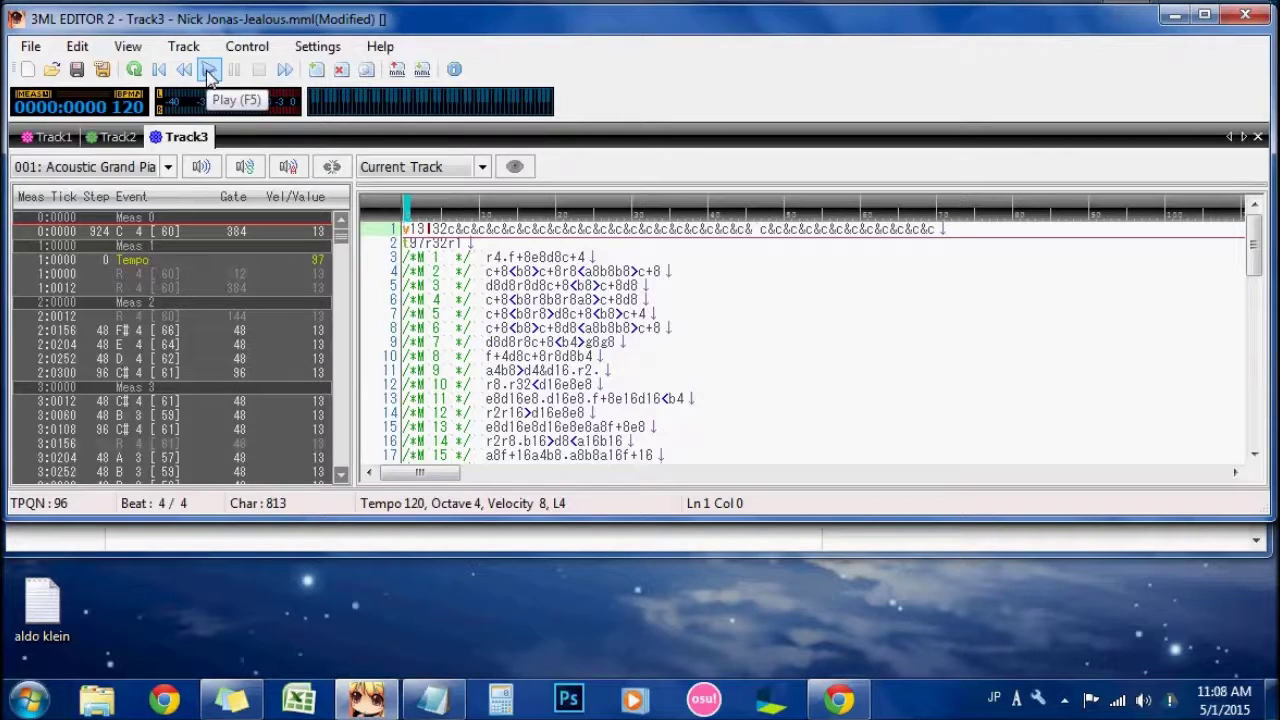
{"action": "left_click", "coordinate": [209, 70]}
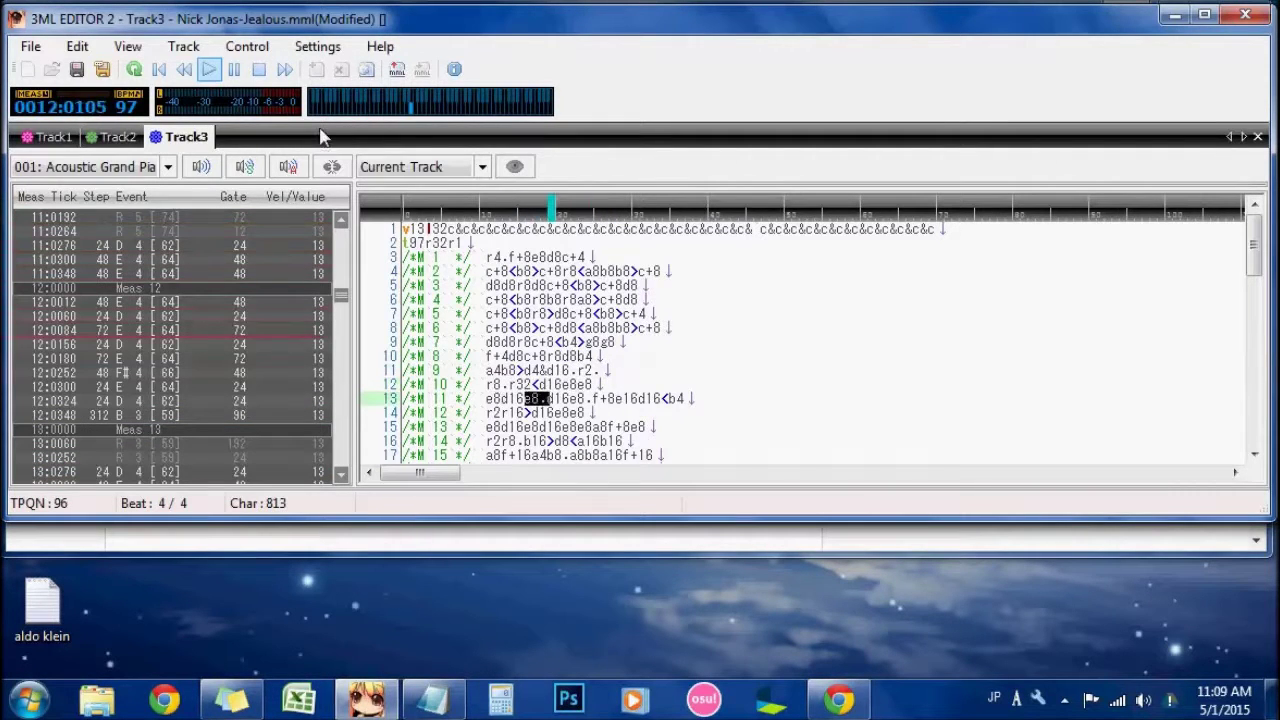
{"action": "left_click", "coordinate": [233, 69]}
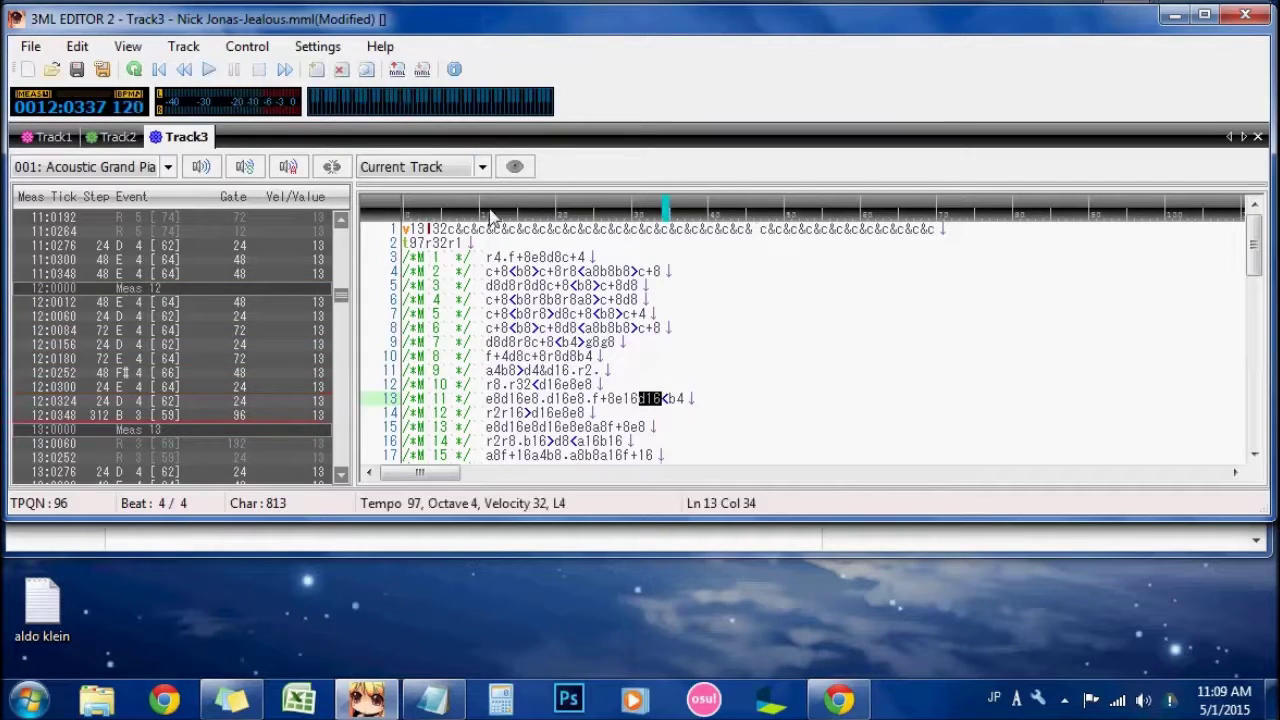
Step: Export only Track1 to the clipboard in Mabinogi MML@ Format with MML optimization, leaving out Track2 and Track3, and close the export dialog
{"action": "left_click", "coordinate": [46, 140]}
{"action": "left_click", "coordinate": [609, 314]}
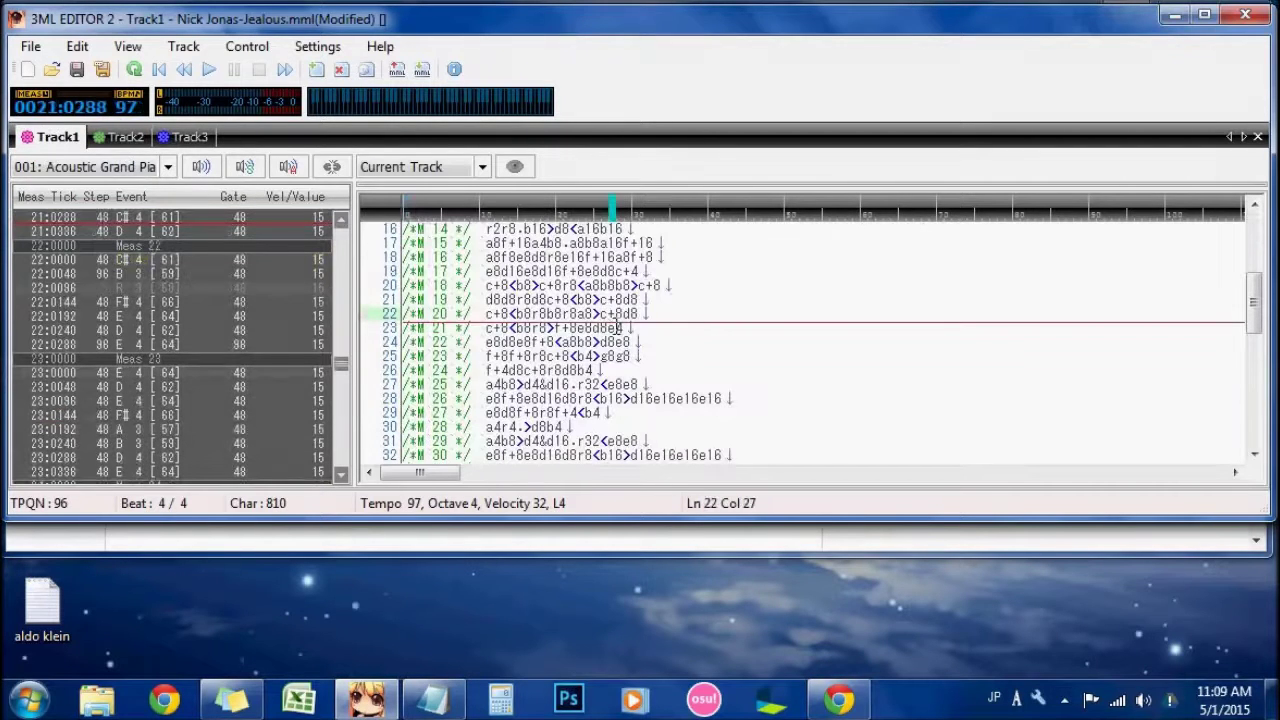
{"action": "scroll", "coordinate": [609, 314], "scroll_direction": "up", "scroll_amount": 5}
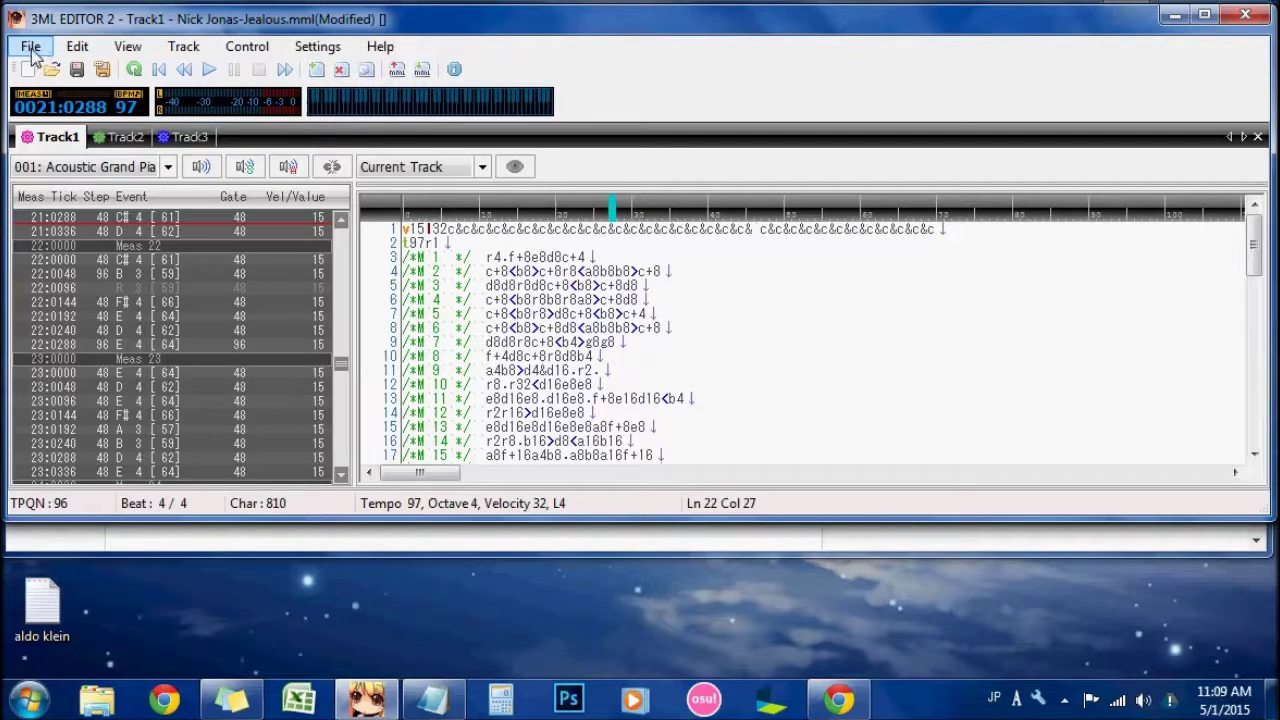
{"action": "left_click", "coordinate": [30, 48]}
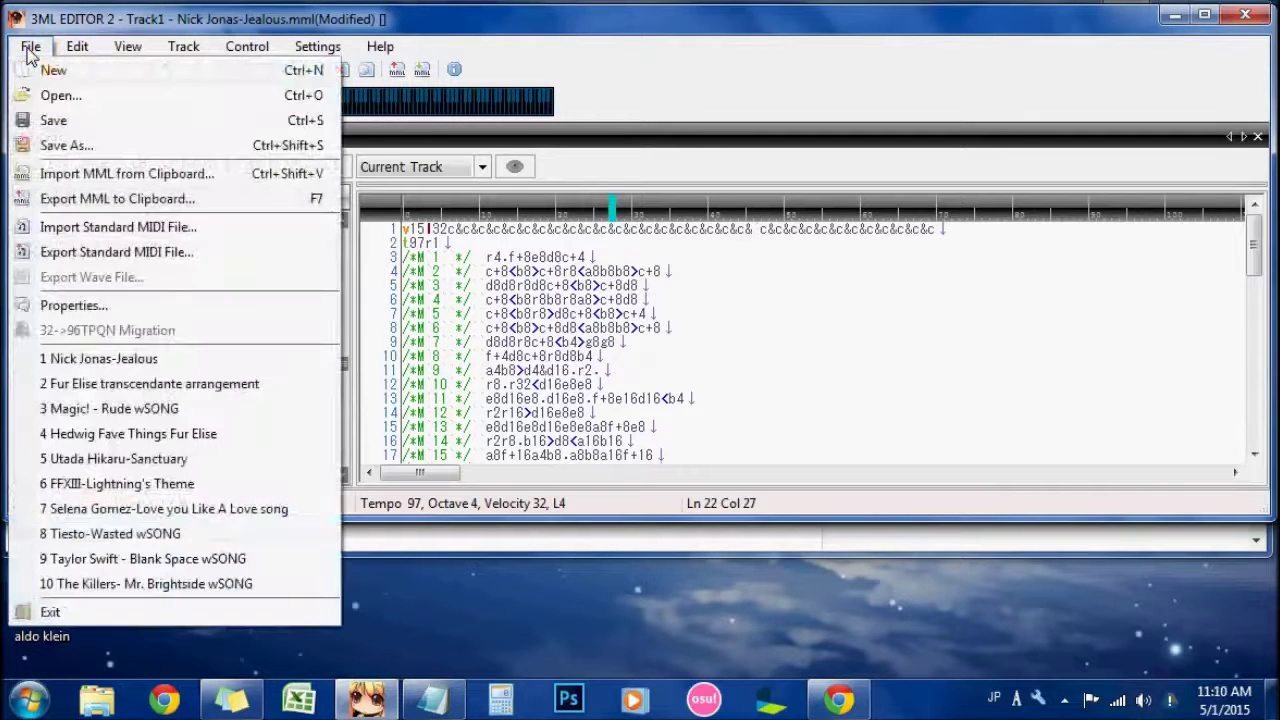
{"action": "left_click", "coordinate": [85, 200]}
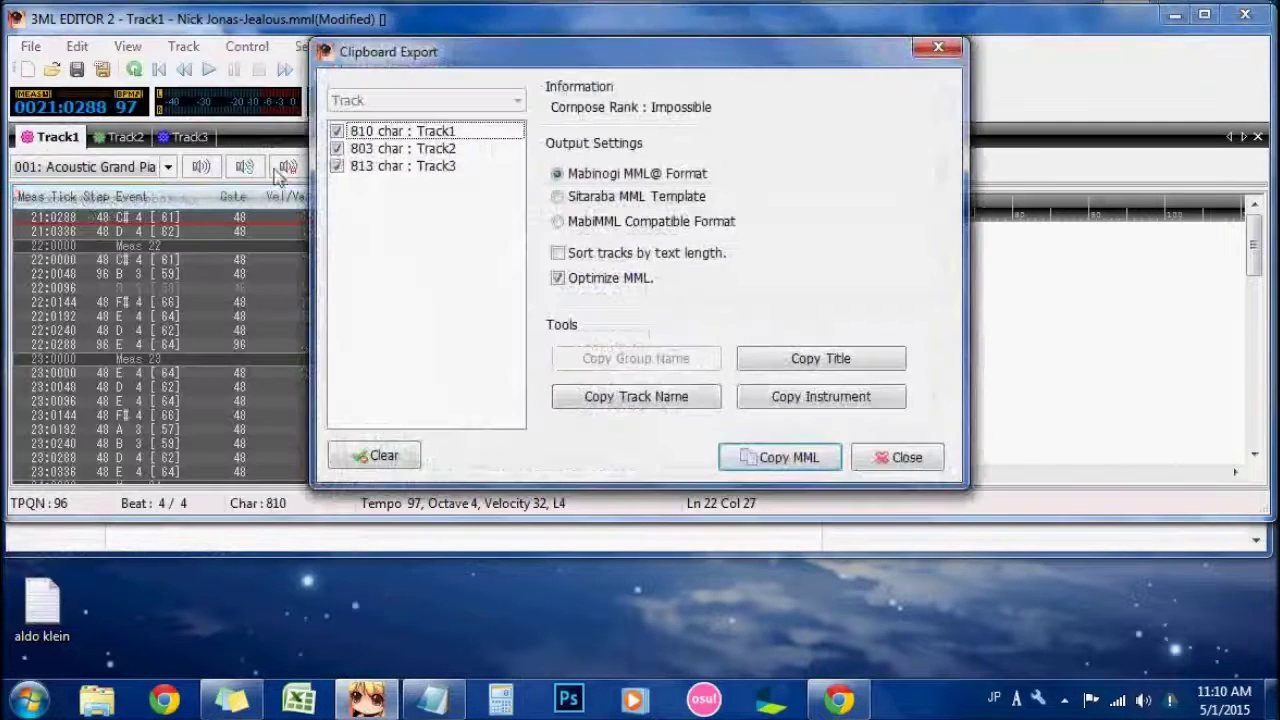
{"action": "left_click", "coordinate": [337, 148]}
{"action": "left_click", "coordinate": [337, 166]}
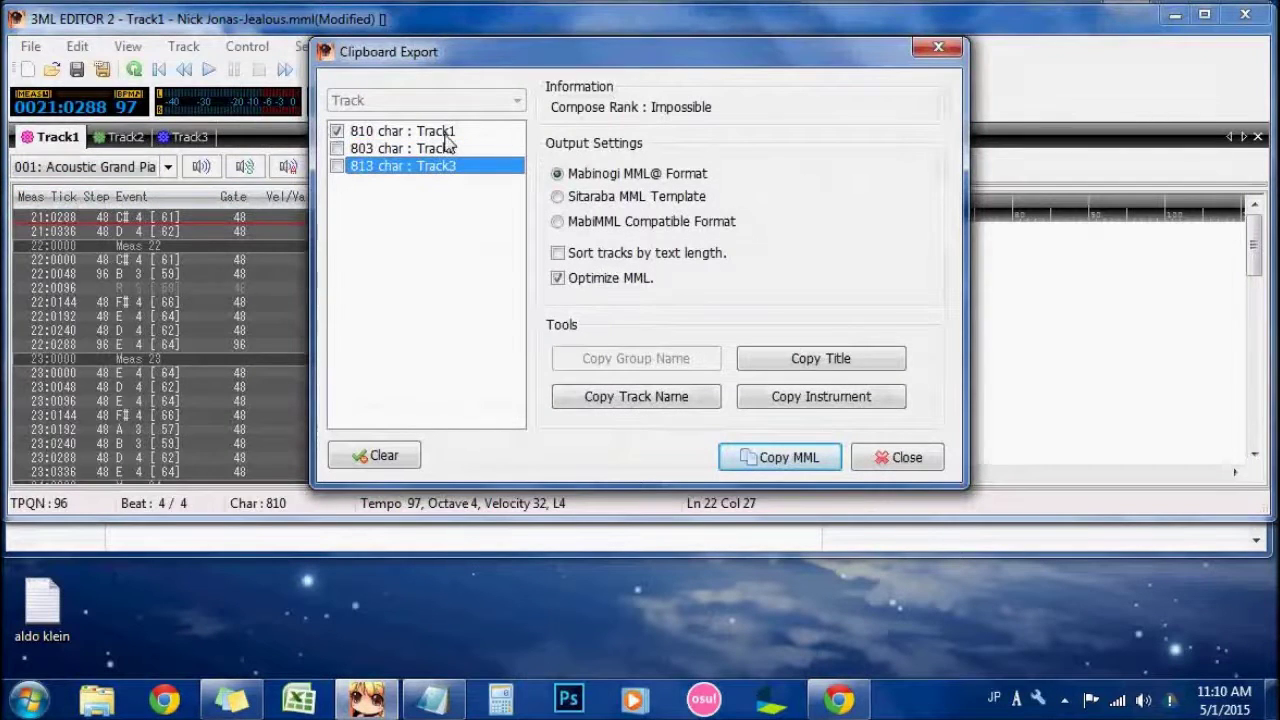
{"action": "left_click", "coordinate": [798, 460]}
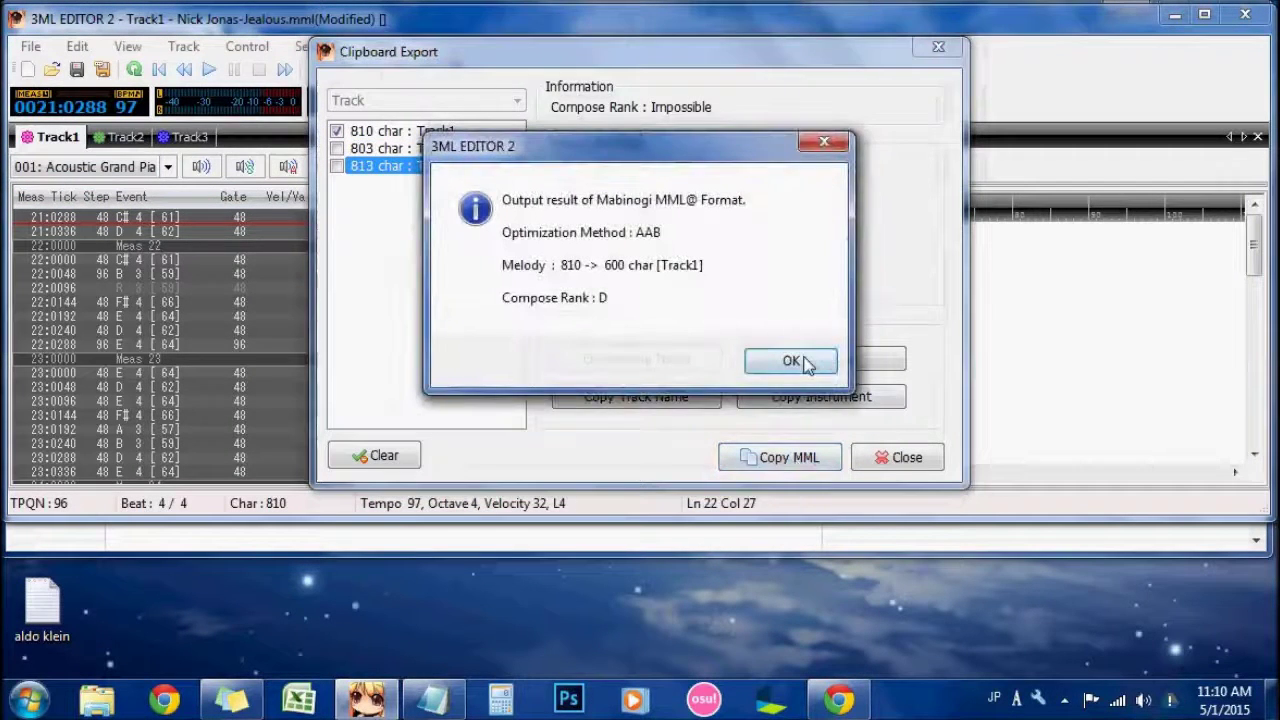
{"action": "left_click", "coordinate": [792, 350]}
{"action": "left_click", "coordinate": [897, 458]}
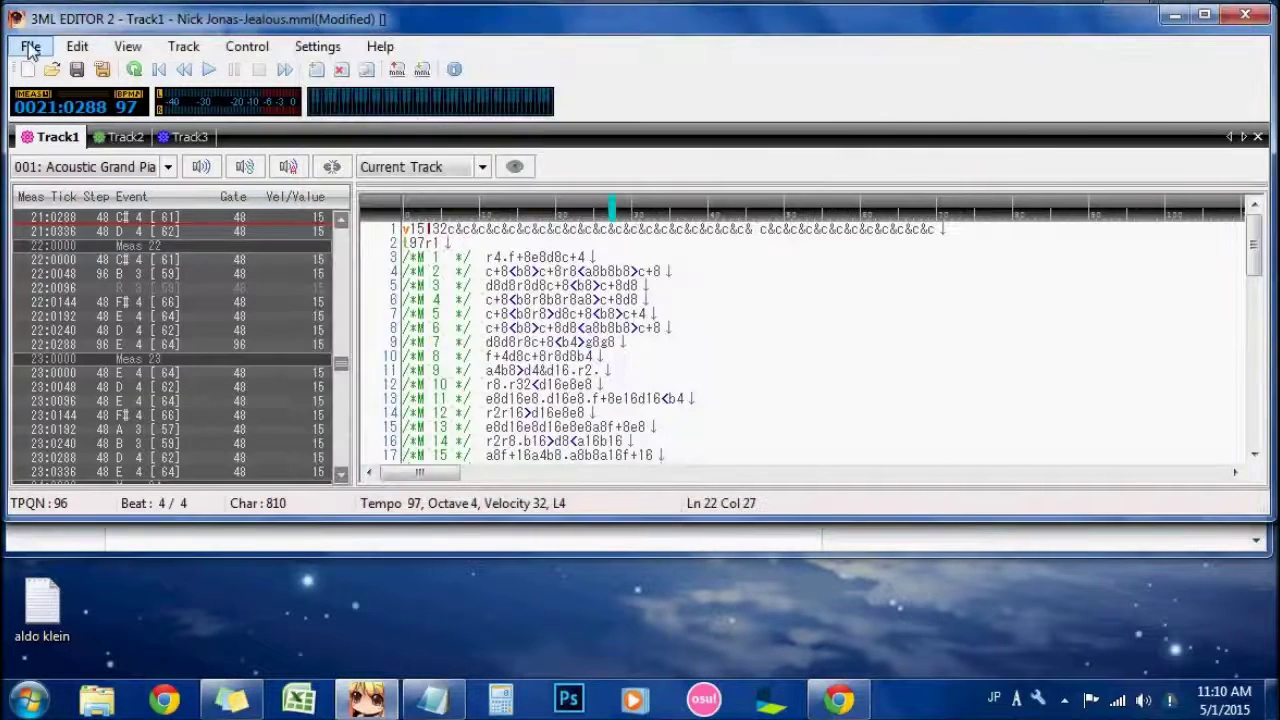
Step: Import the MML from the clipboard by appending it as a track with the 001: Acoustic Grand Piano instrument
{"action": "left_click", "coordinate": [30, 47]}
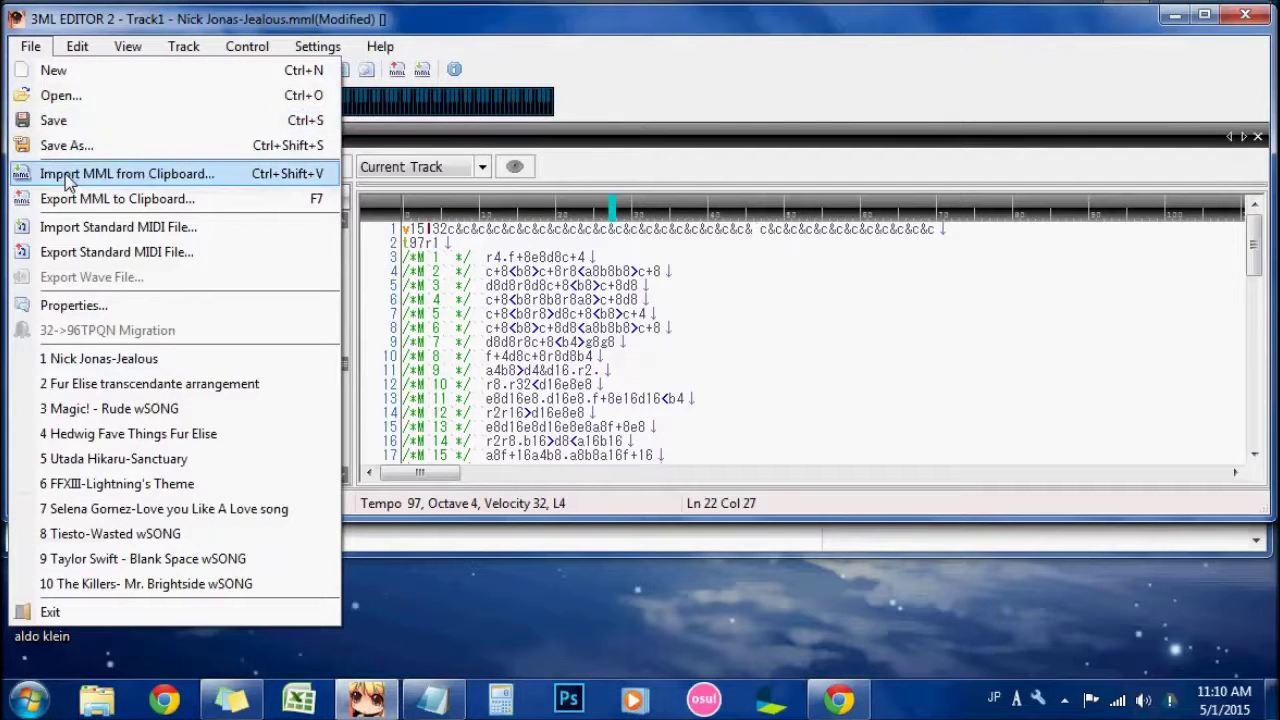
{"action": "left_click", "coordinate": [124, 176]}
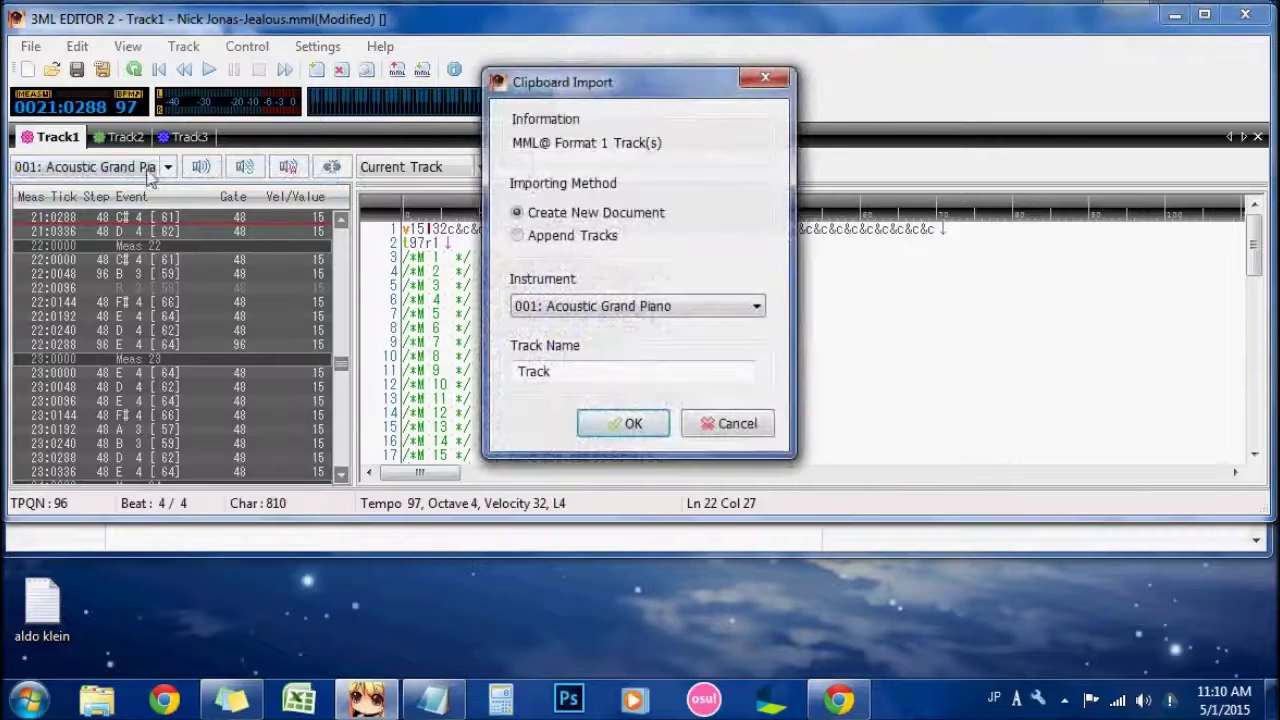
{"action": "left_click", "coordinate": [526, 240]}
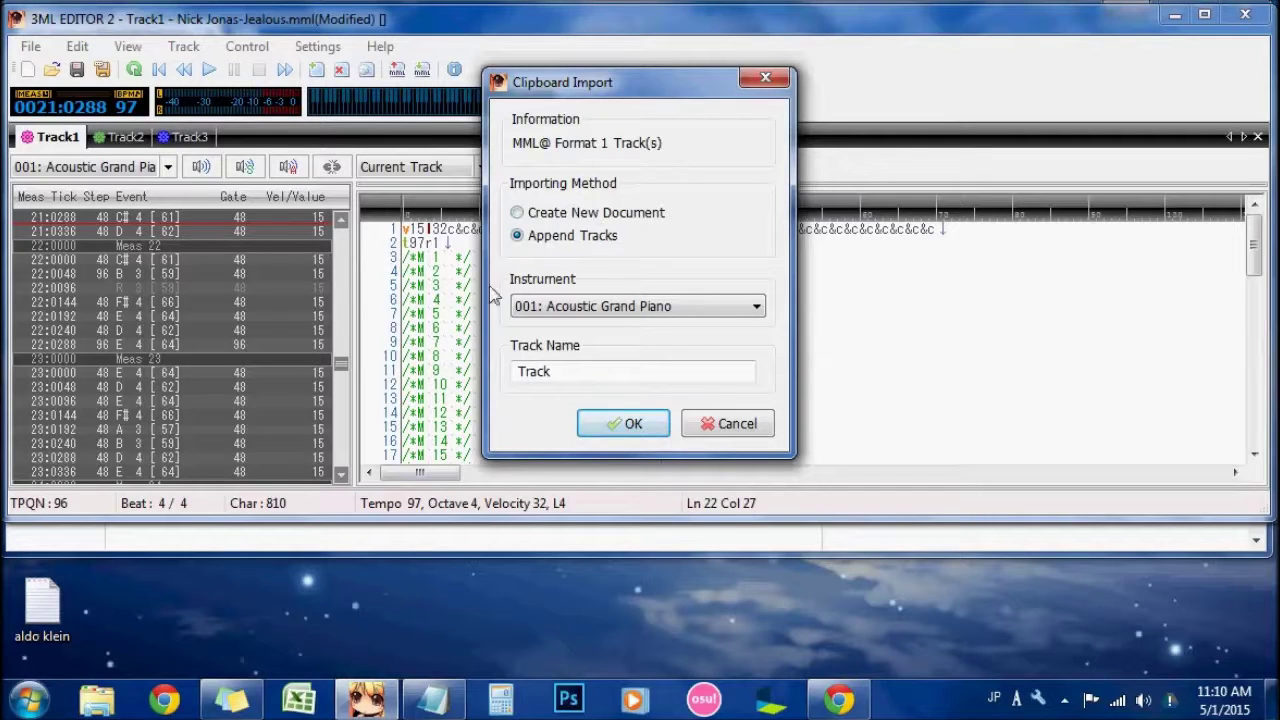
{"action": "left_click", "coordinate": [624, 425]}
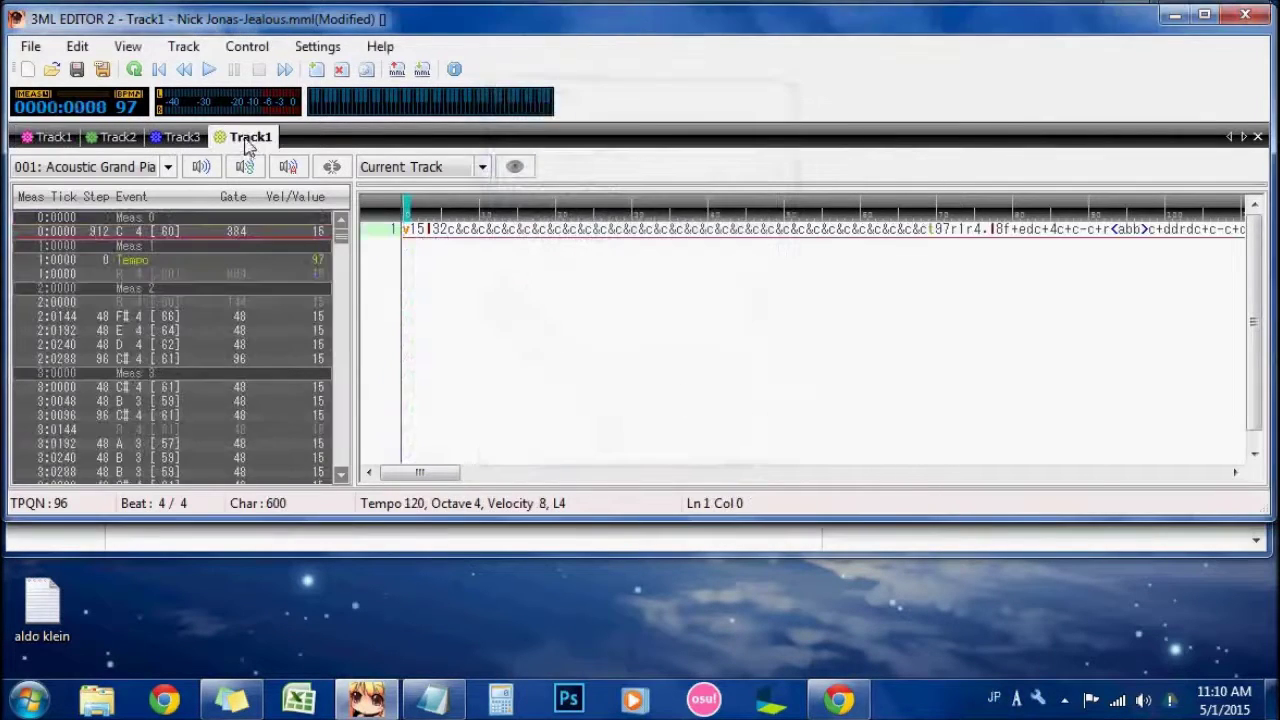
Step: Rename the newly appended Track1 as SONG
{"action": "right_click", "coordinate": [260, 141]}
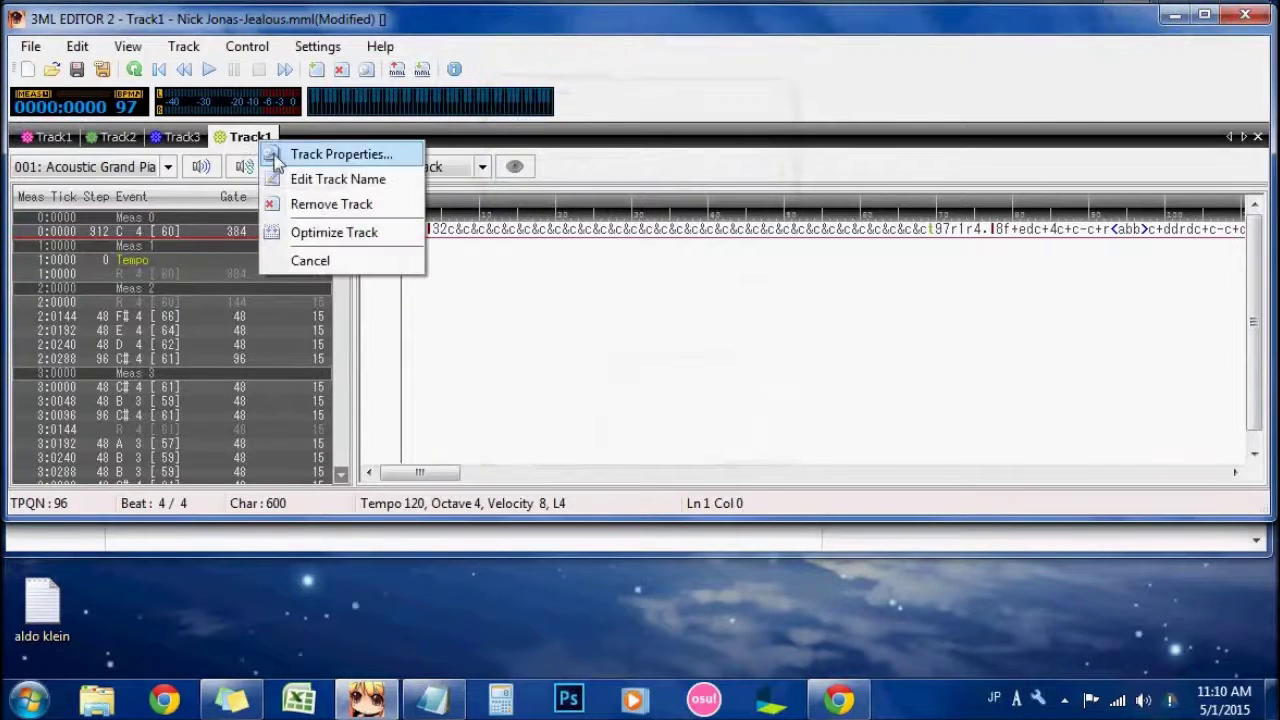
{"action": "left_click", "coordinate": [322, 180]}
{"action": "type", "text": "SONG"}
{"action": "left_click", "coordinate": [474, 242]}
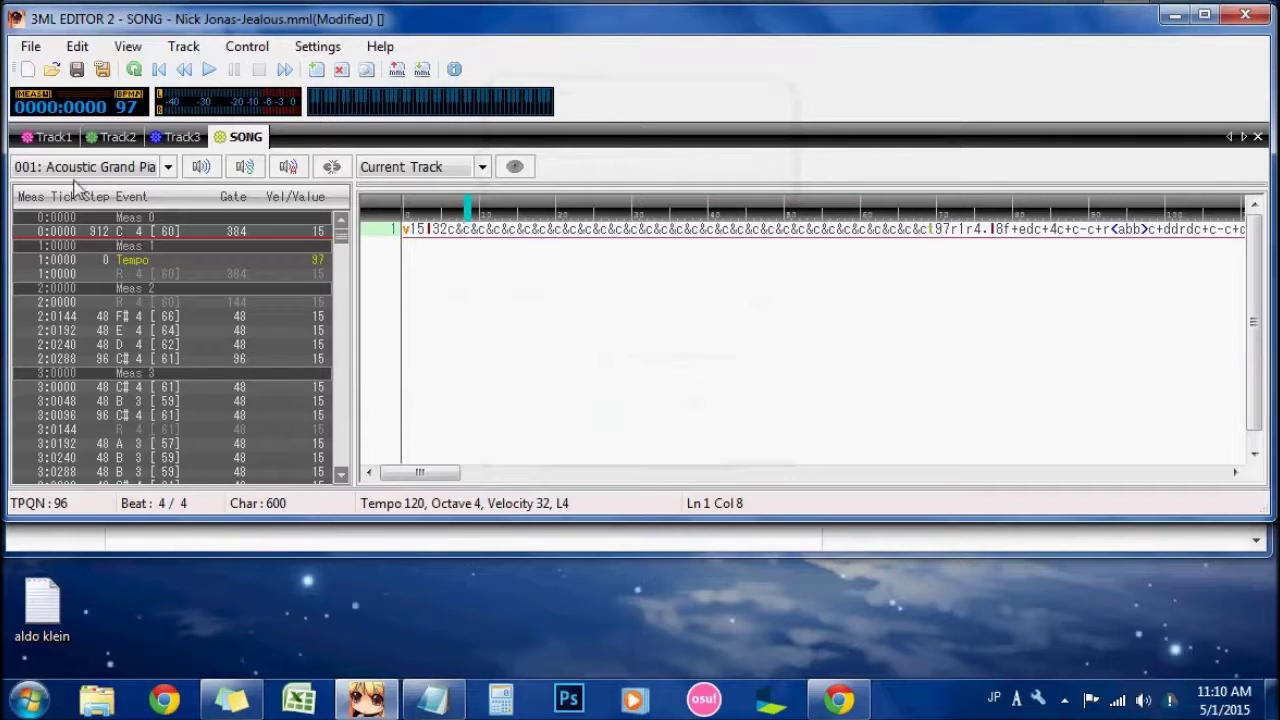
Step: Insert the octave command o2 at the very start of the SONG track's MML
{"action": "key", "text": "Home"}
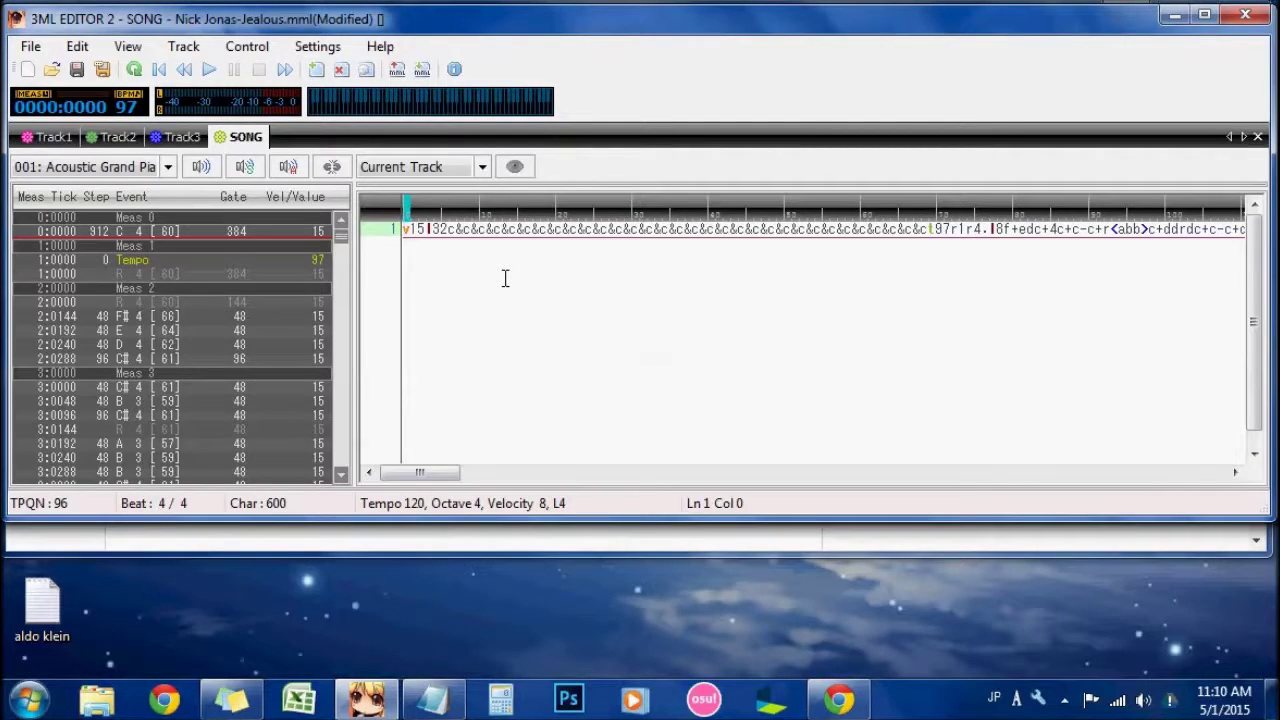
{"action": "type", "text": "o"}
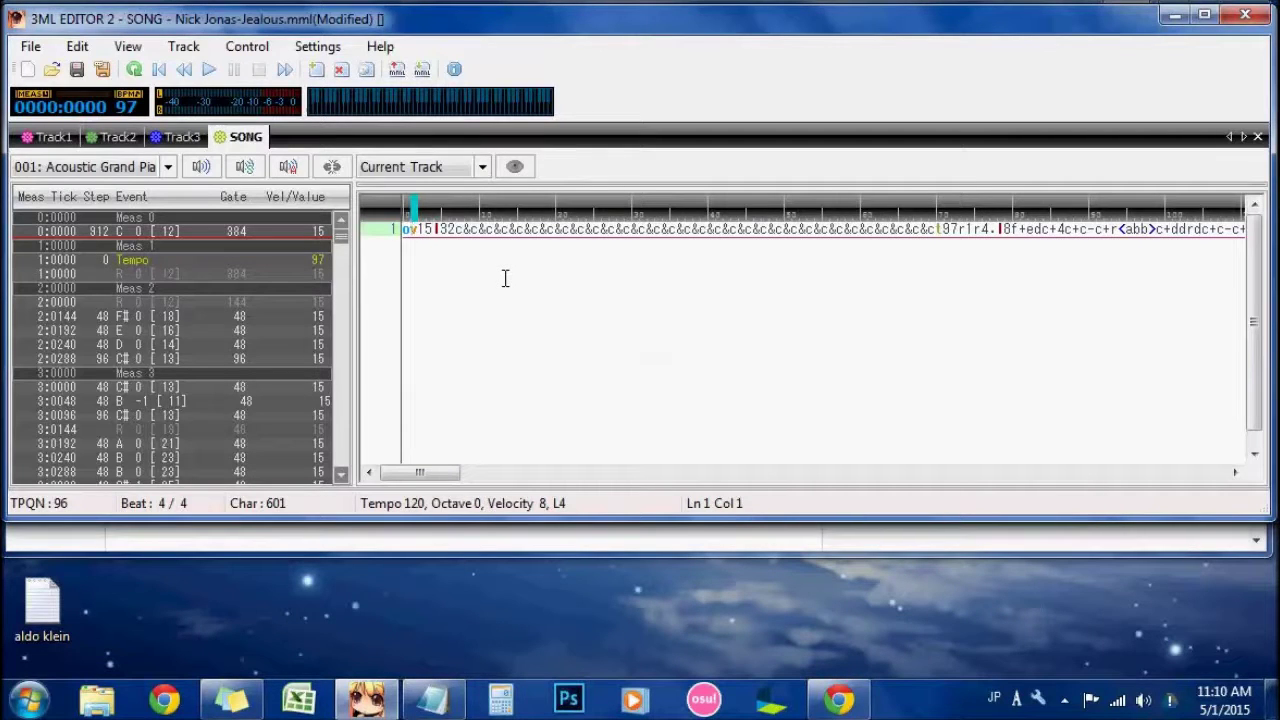
{"action": "type", "text": "2"}
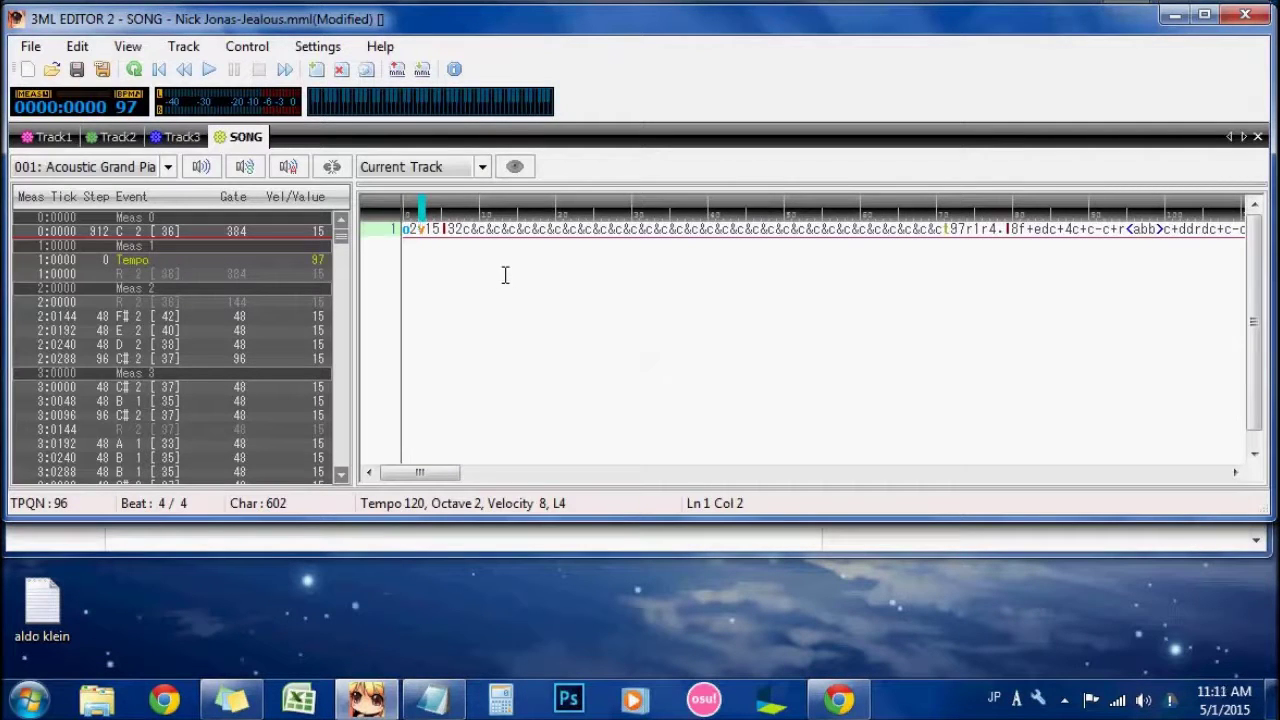
{"action": "left_click", "coordinate": [945, 251]}
{"action": "left_click", "coordinate": [574, 230]}
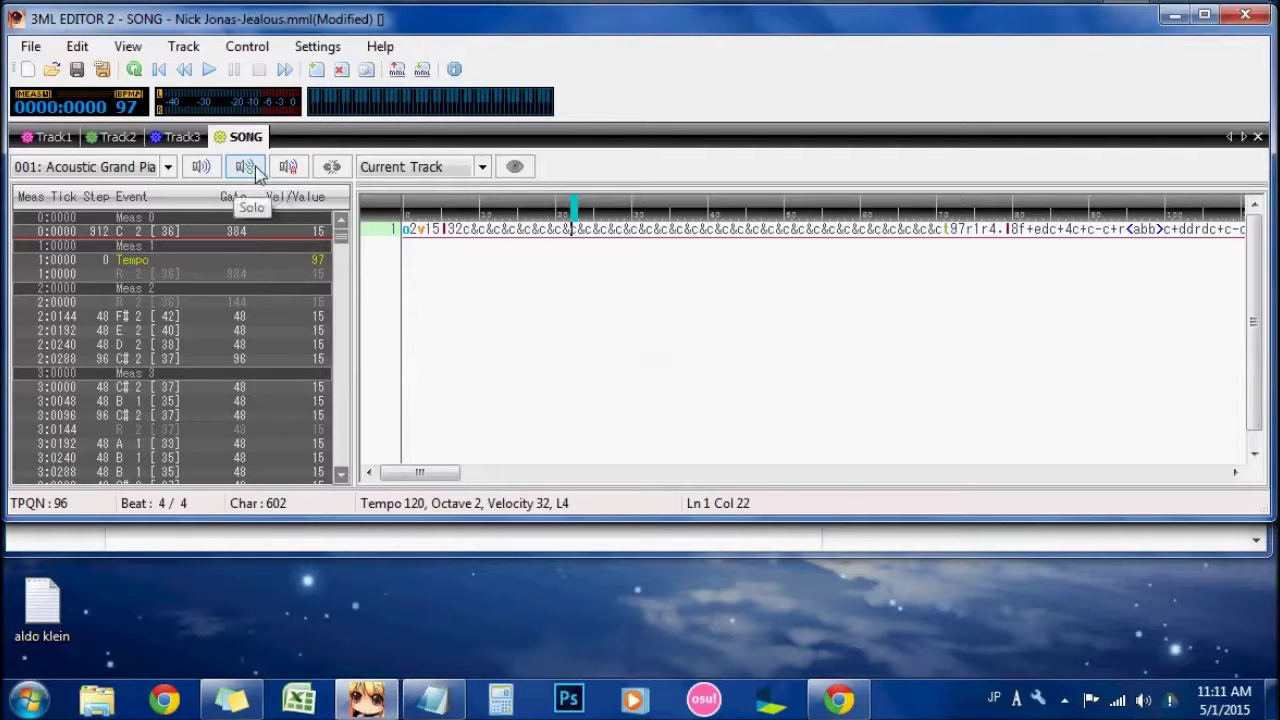
Step: Play the SONG track solo, pause in measure 20, and return to the opening of its MML
{"action": "left_click", "coordinate": [247, 167]}
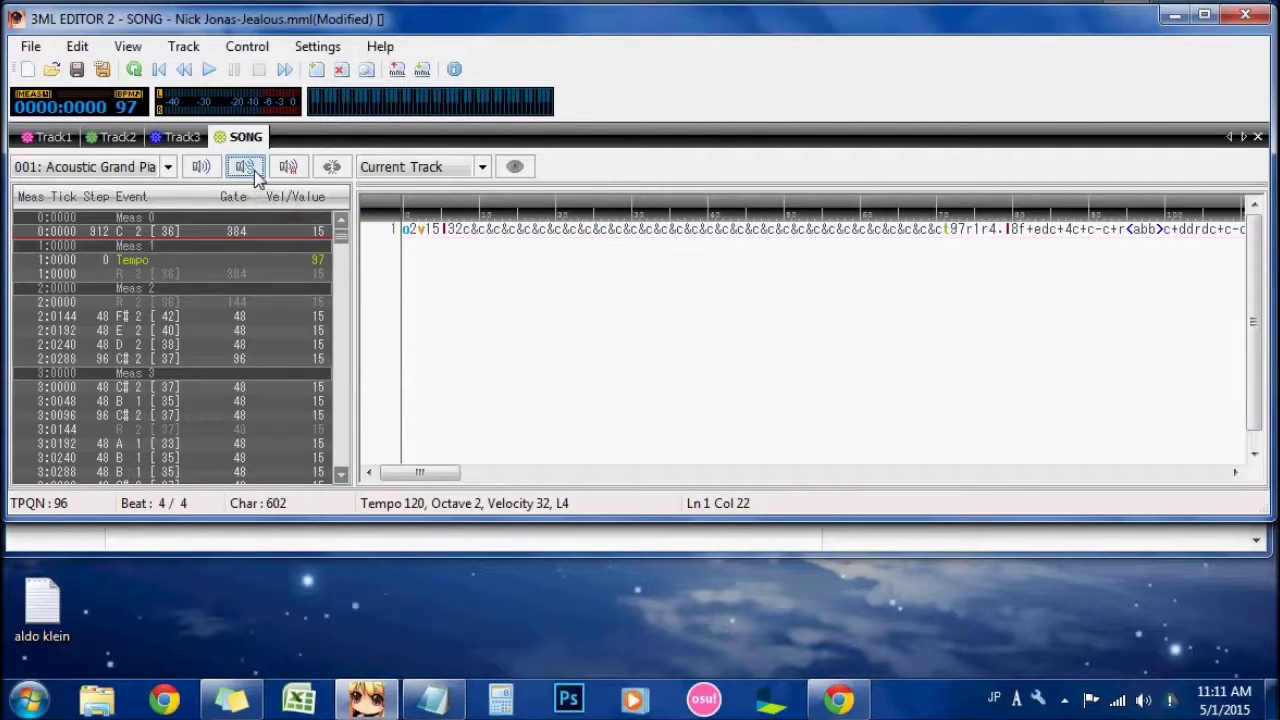
{"action": "left_click", "coordinate": [208, 69]}
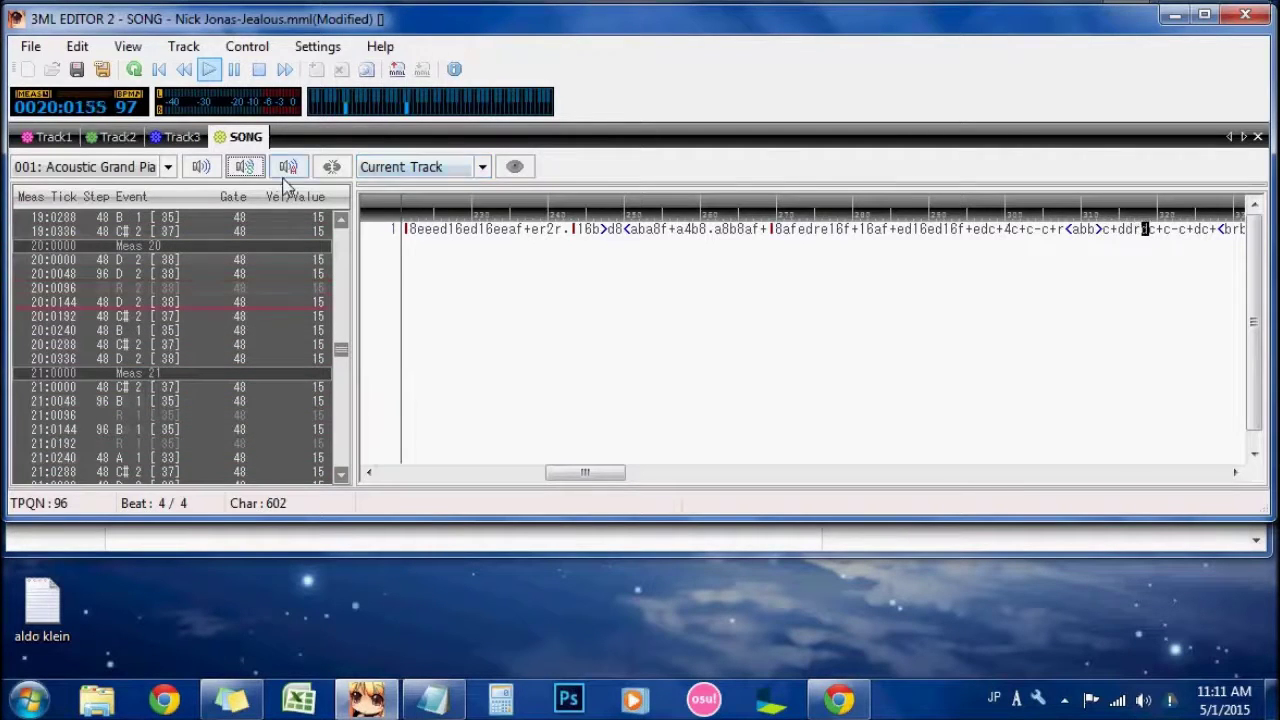
{"action": "left_click", "coordinate": [236, 70]}
{"action": "left_click_drag", "start_coordinate": [628, 476], "coordinate": [414, 471]}
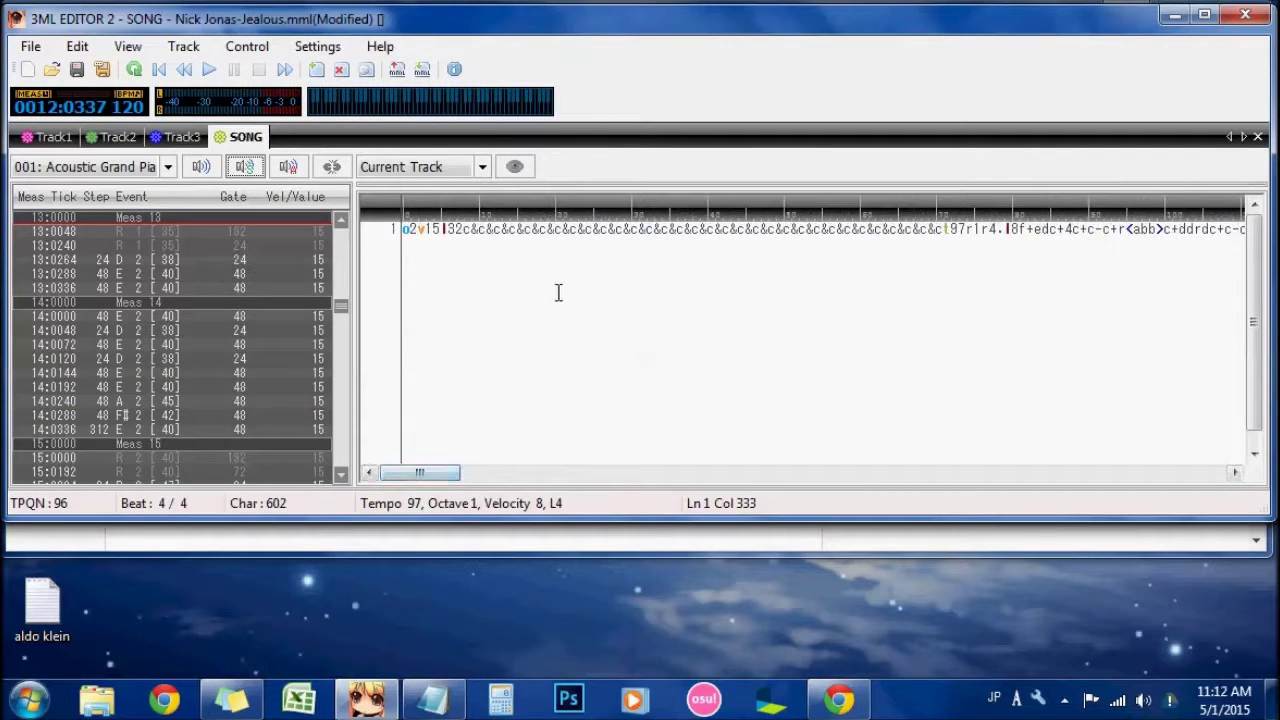
{"action": "left_click", "coordinate": [613, 285]}
Step: Switch to the Jealous piano score in Chrome and examine the notes in measures 5 to 21 on page 1
{"action": "left_click", "coordinate": [601, 566]}
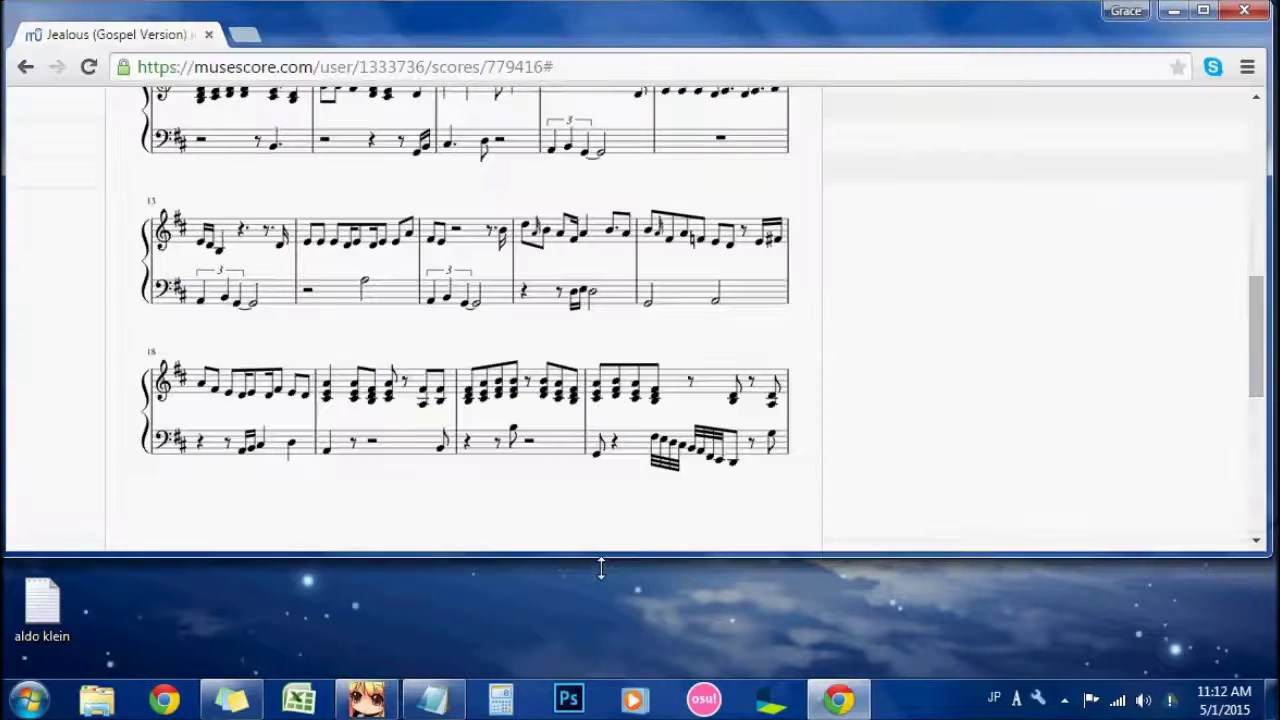
{"action": "scroll", "coordinate": [817, 397], "scroll_direction": "down", "scroll_amount": 2}
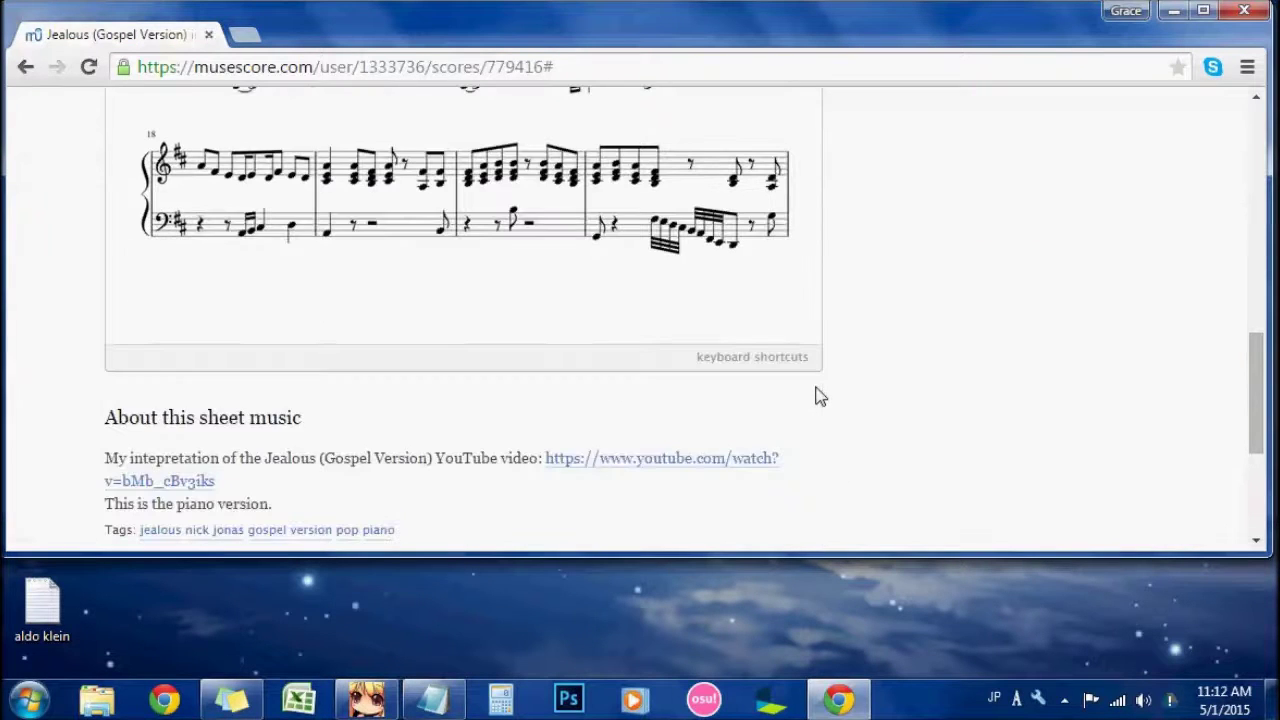
{"action": "scroll", "coordinate": [816, 396], "scroll_direction": "up", "scroll_amount": 1}
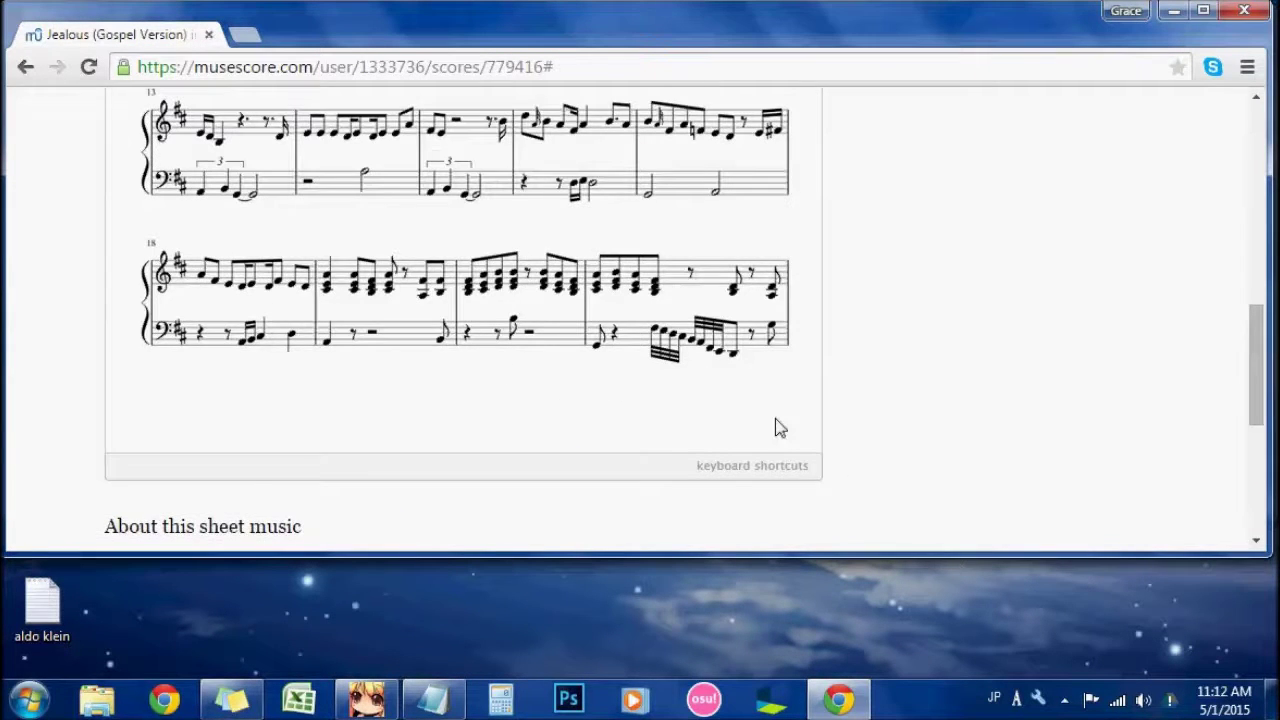
{"action": "scroll", "coordinate": [777, 426], "scroll_direction": "up", "scroll_amount": 1}
{"action": "scroll", "coordinate": [771, 432], "scroll_direction": "down", "scroll_amount": 1}
{"action": "scroll", "coordinate": [735, 393], "scroll_direction": "up", "scroll_amount": 1}
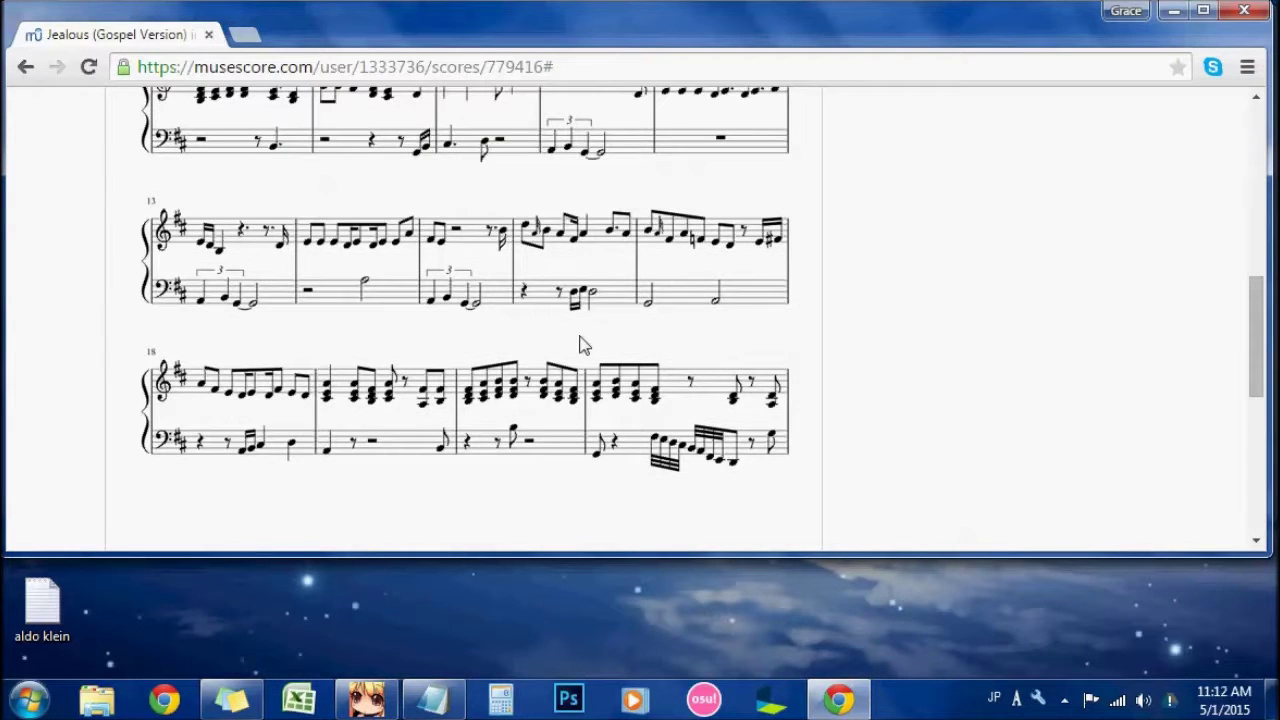
{"action": "scroll", "coordinate": [624, 396], "scroll_direction": "up", "scroll_amount": 3}
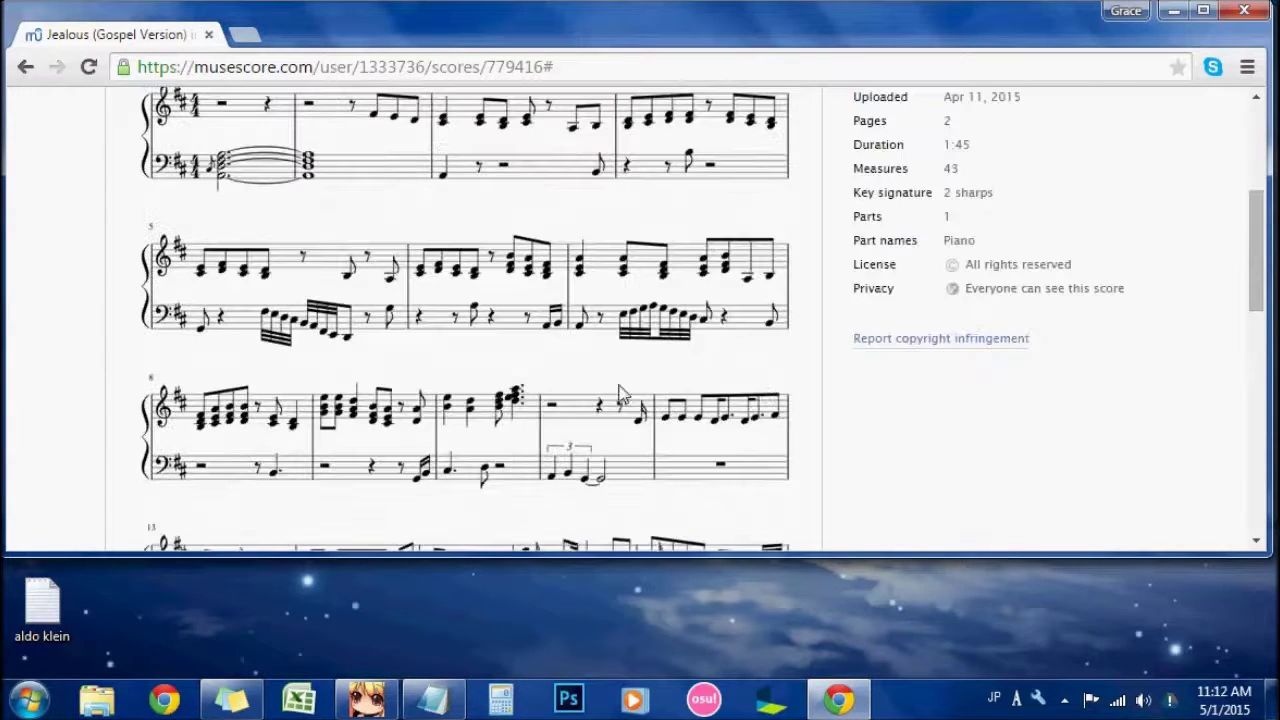
{"action": "scroll", "coordinate": [360, 440], "scroll_direction": "down", "scroll_amount": 1}
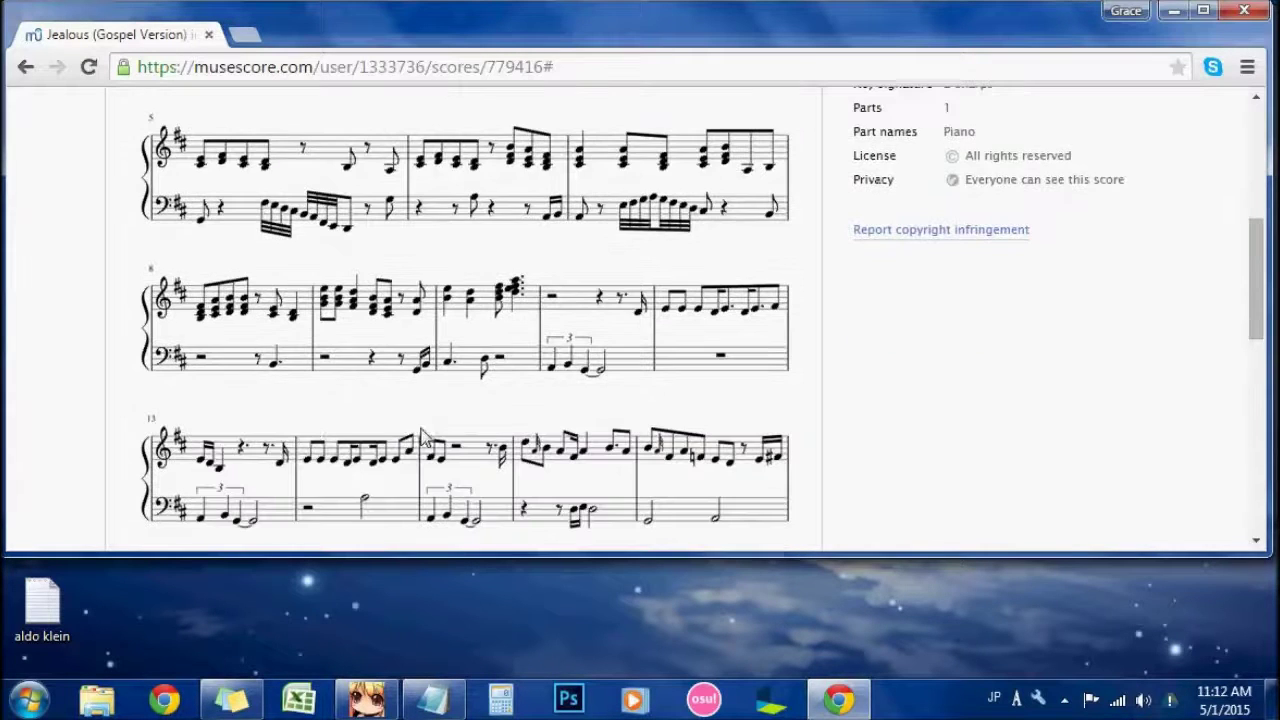
{"action": "scroll", "coordinate": [573, 429], "scroll_direction": "down", "scroll_amount": 2}
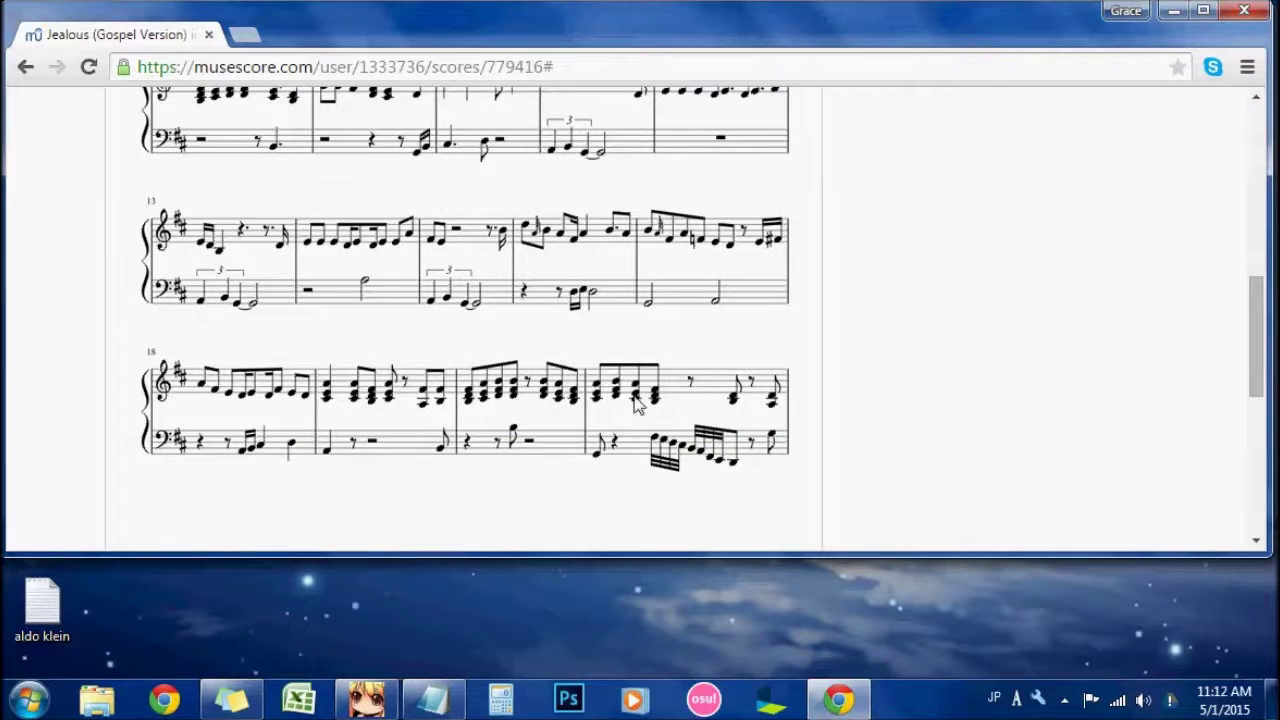
Step: Examine the opening staves of the score, highlighting measures 7, 6 and 4 in turn
{"action": "scroll", "coordinate": [700, 374], "scroll_direction": "up", "scroll_amount": 5}
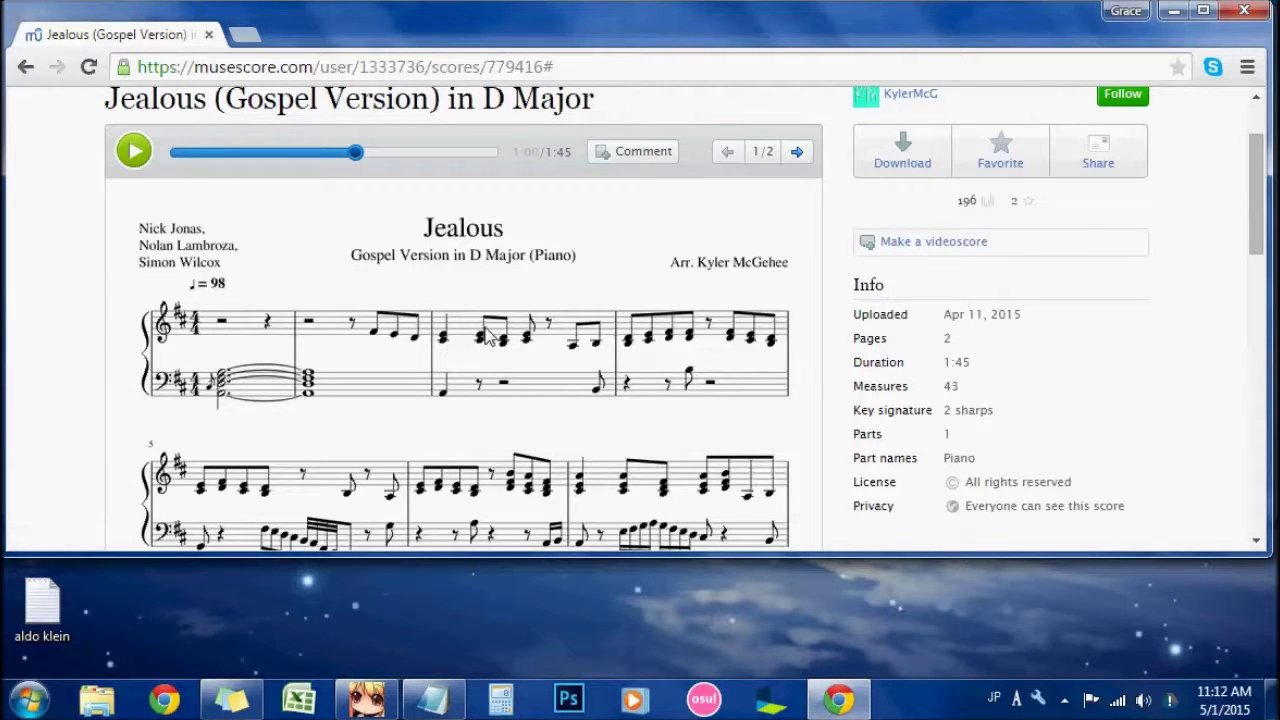
{"action": "scroll", "coordinate": [672, 340], "scroll_direction": "down", "scroll_amount": 1}
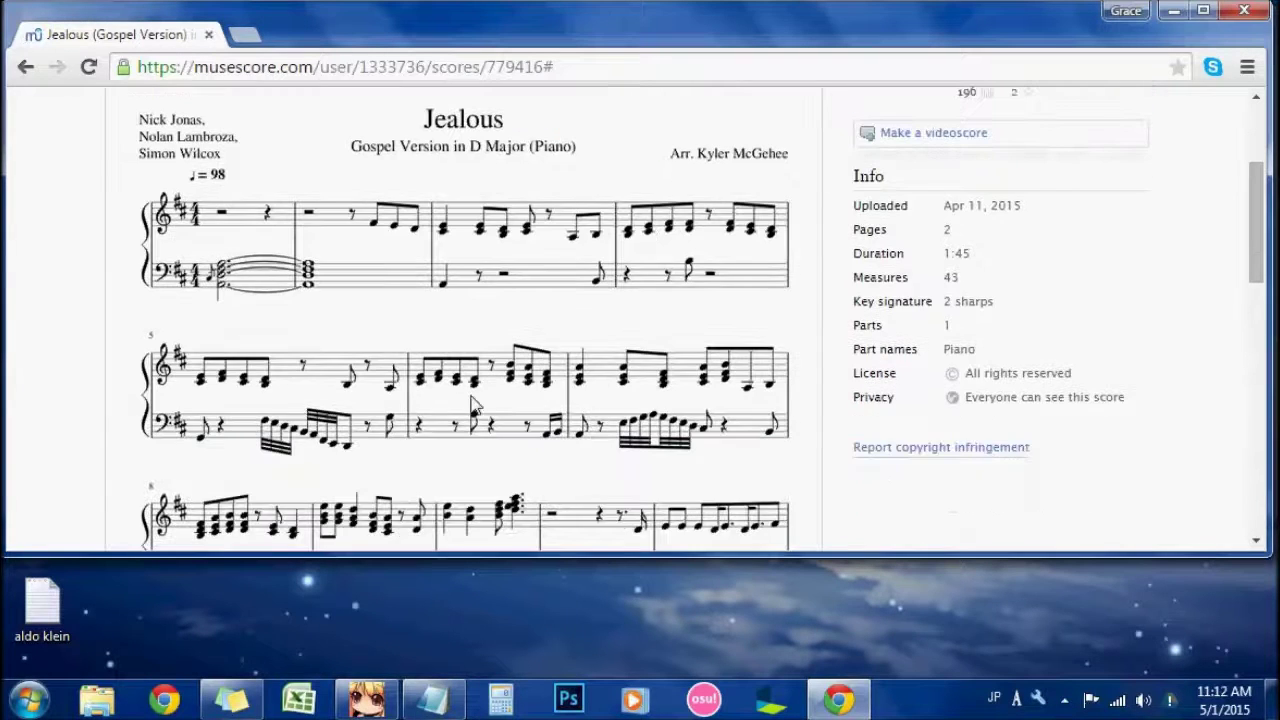
{"action": "left_click", "coordinate": [750, 393]}
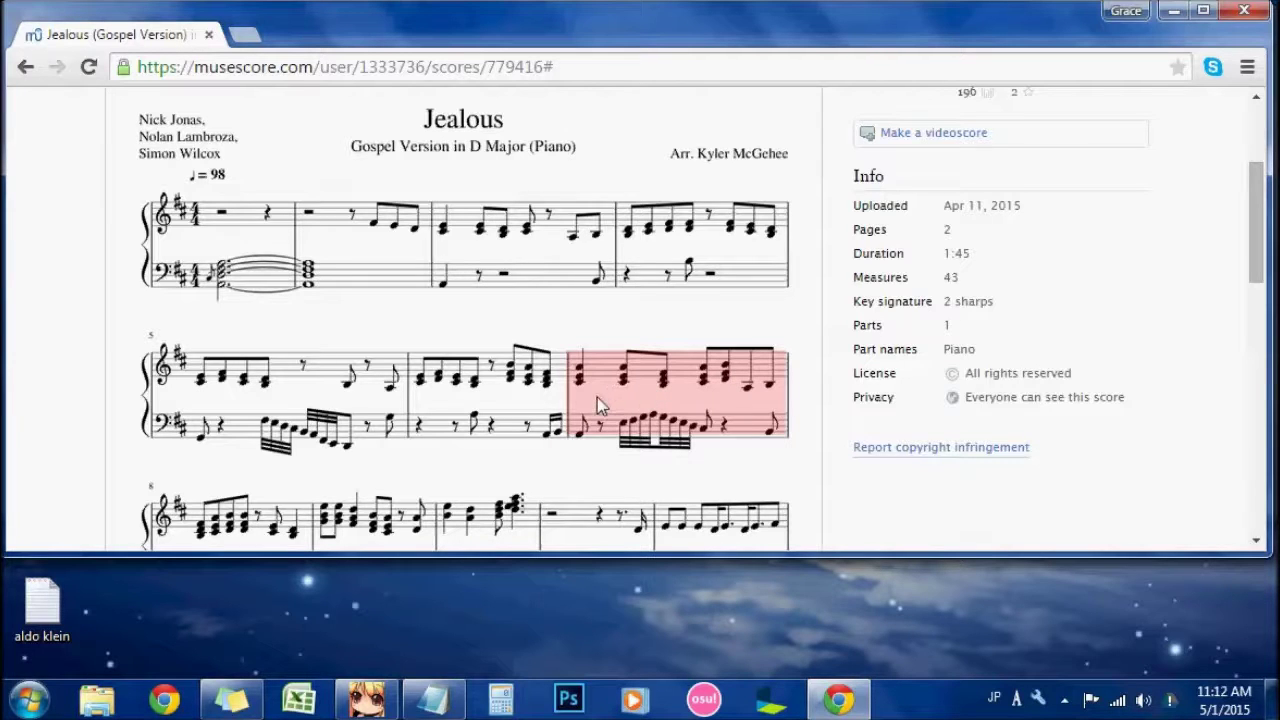
{"action": "left_click", "coordinate": [441, 428]}
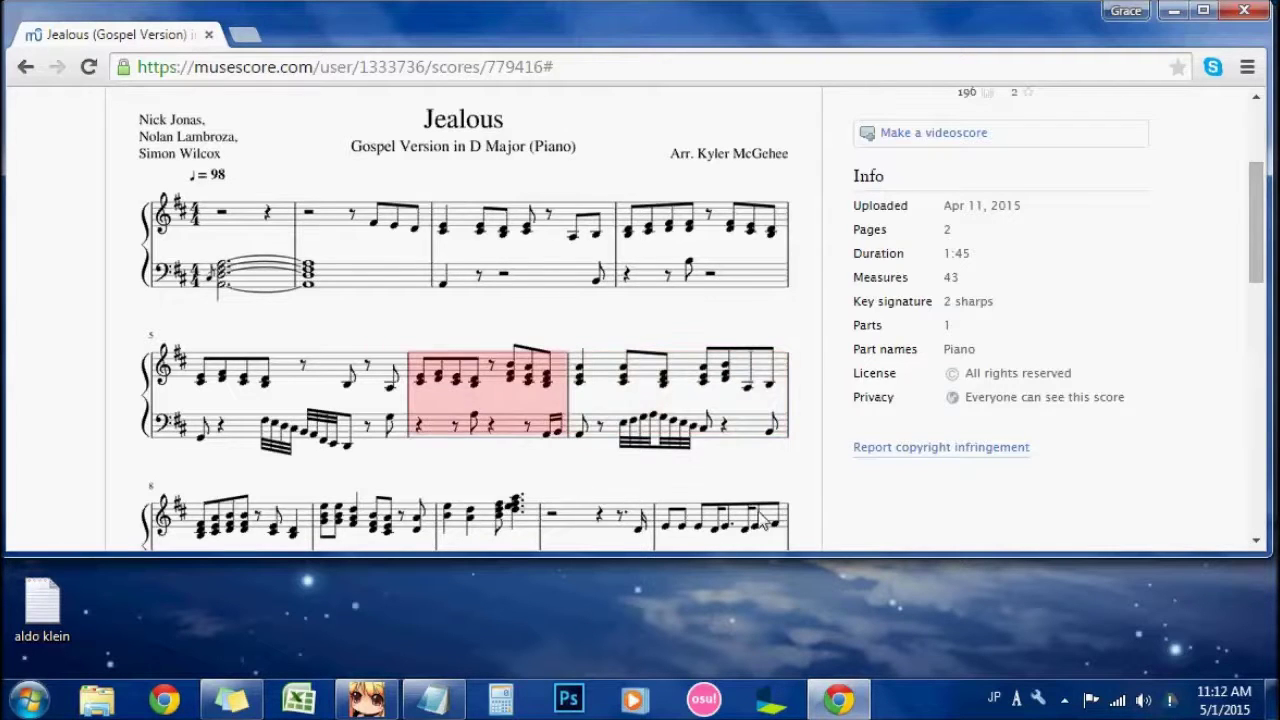
{"action": "scroll", "coordinate": [766, 471], "scroll_direction": "down", "scroll_amount": 3}
{"action": "scroll", "coordinate": [766, 471], "scroll_direction": "up", "scroll_amount": 3}
{"action": "left_click", "coordinate": [728, 220]}
{"action": "scroll", "coordinate": [846, 400], "scroll_direction": "up", "scroll_amount": 2}
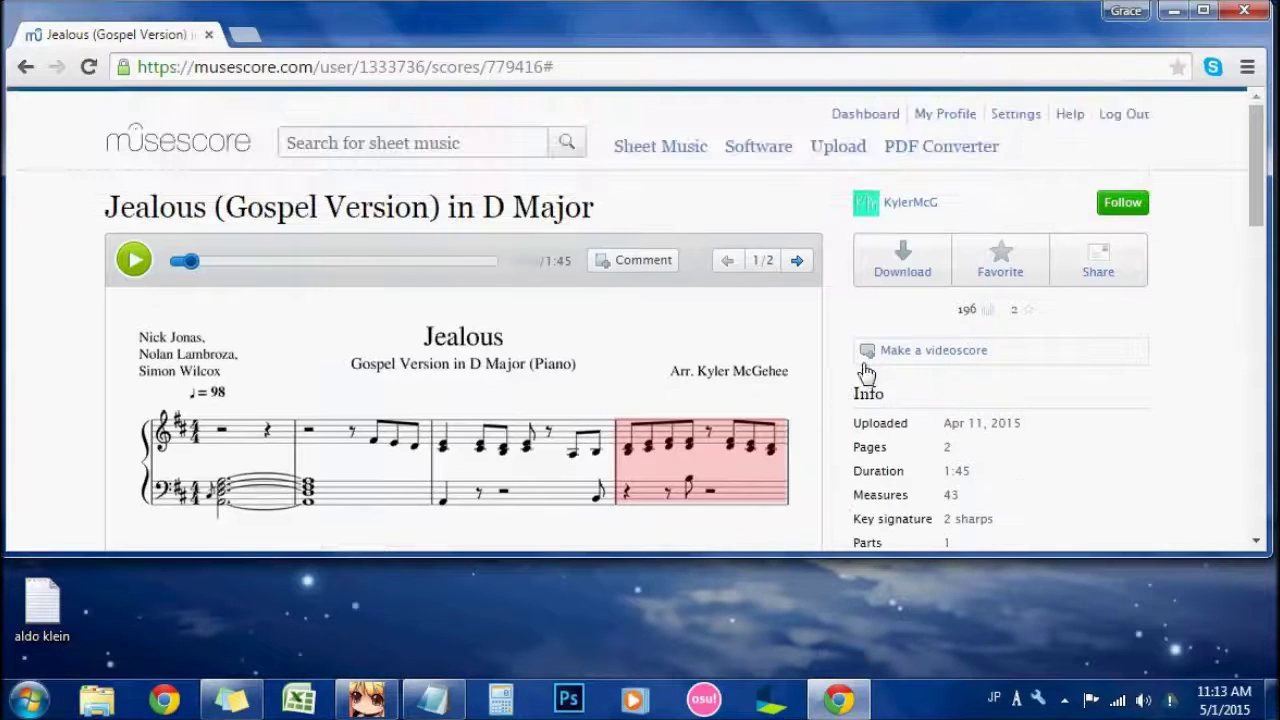
Step: In 3ML EDITOR 2, export Track1, Track2 and Track3 to the clipboard as optimized Mabinogi MML@ Format, leaving out SONG, and close the export dialog
{"action": "left_click", "coordinate": [366, 698]}
{"action": "left_click", "coordinate": [31, 46]}
{"action": "left_click", "coordinate": [94, 198]}
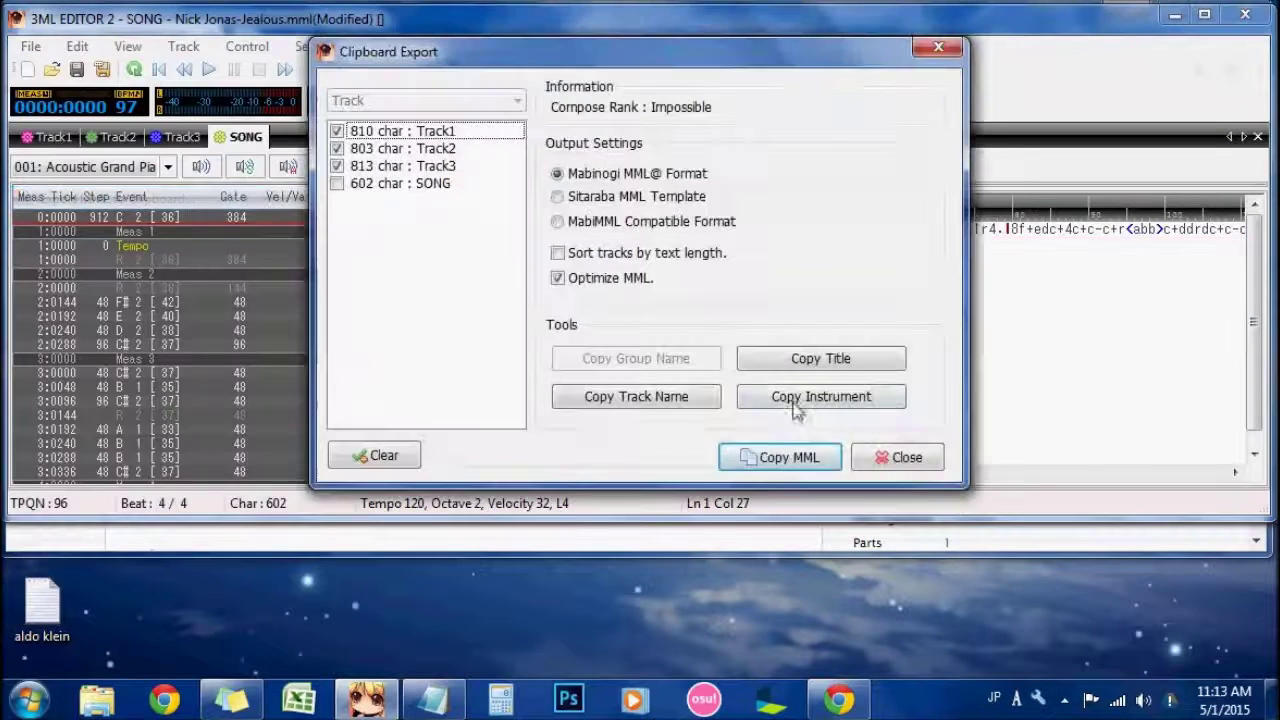
{"action": "left_click", "coordinate": [786, 460]}
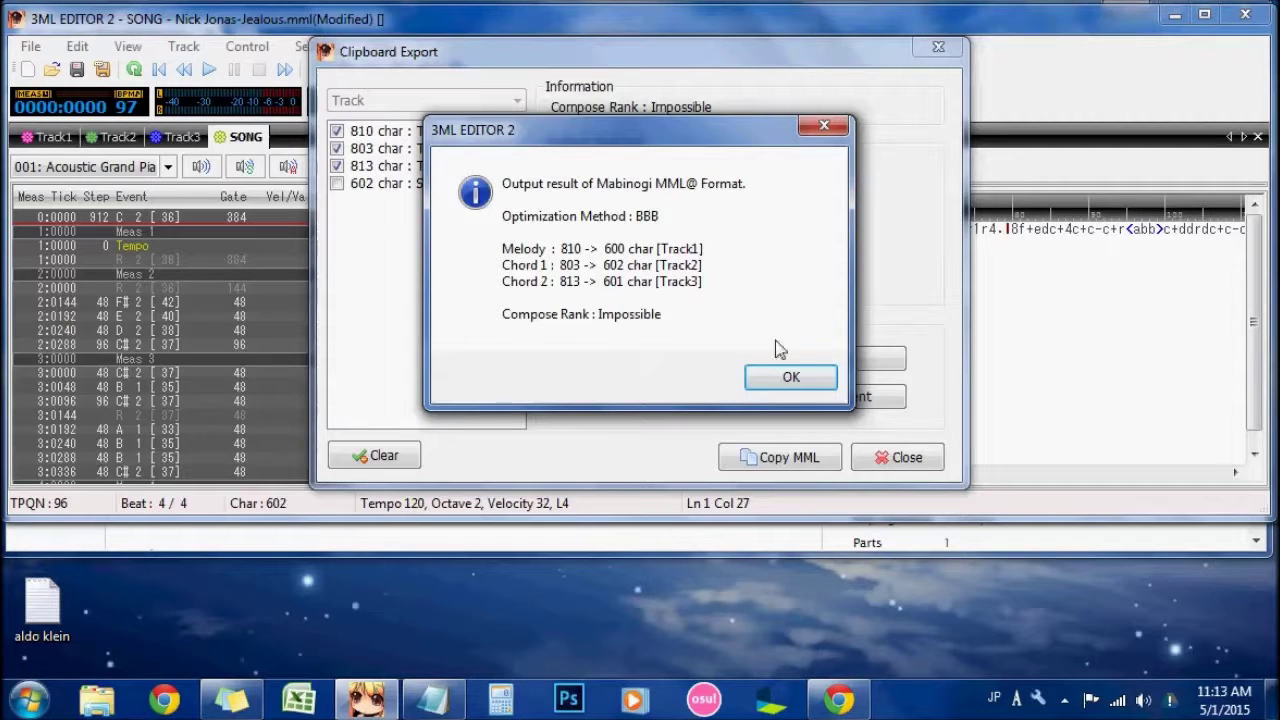
{"action": "left_click", "coordinate": [790, 378]}
{"action": "left_click", "coordinate": [897, 457]}
Step: Compare Track3's MML with Track1, examining Track3's closing measures 29 to 42
{"action": "left_click", "coordinate": [188, 138]}
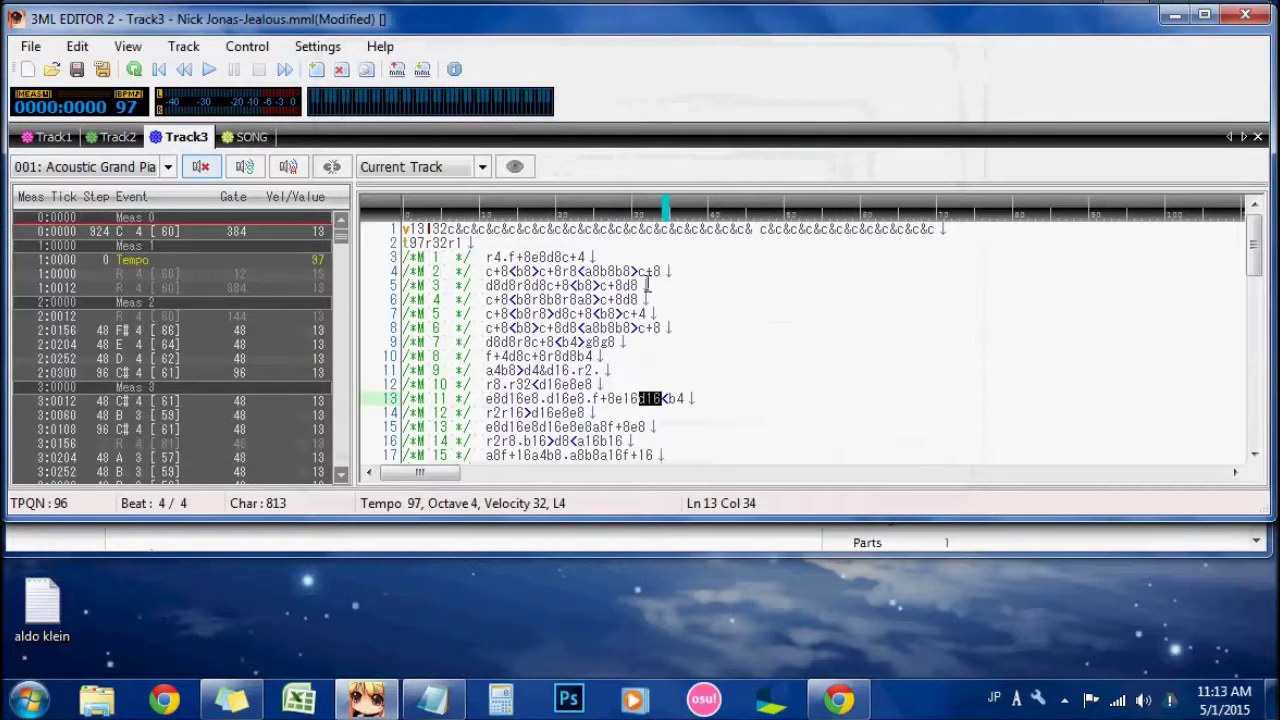
{"action": "left_click", "coordinate": [641, 371]}
{"action": "scroll", "coordinate": [638, 380], "scroll_direction": "down", "scroll_amount": 3}
{"action": "scroll", "coordinate": [641, 383], "scroll_direction": "down", "scroll_amount": 6}
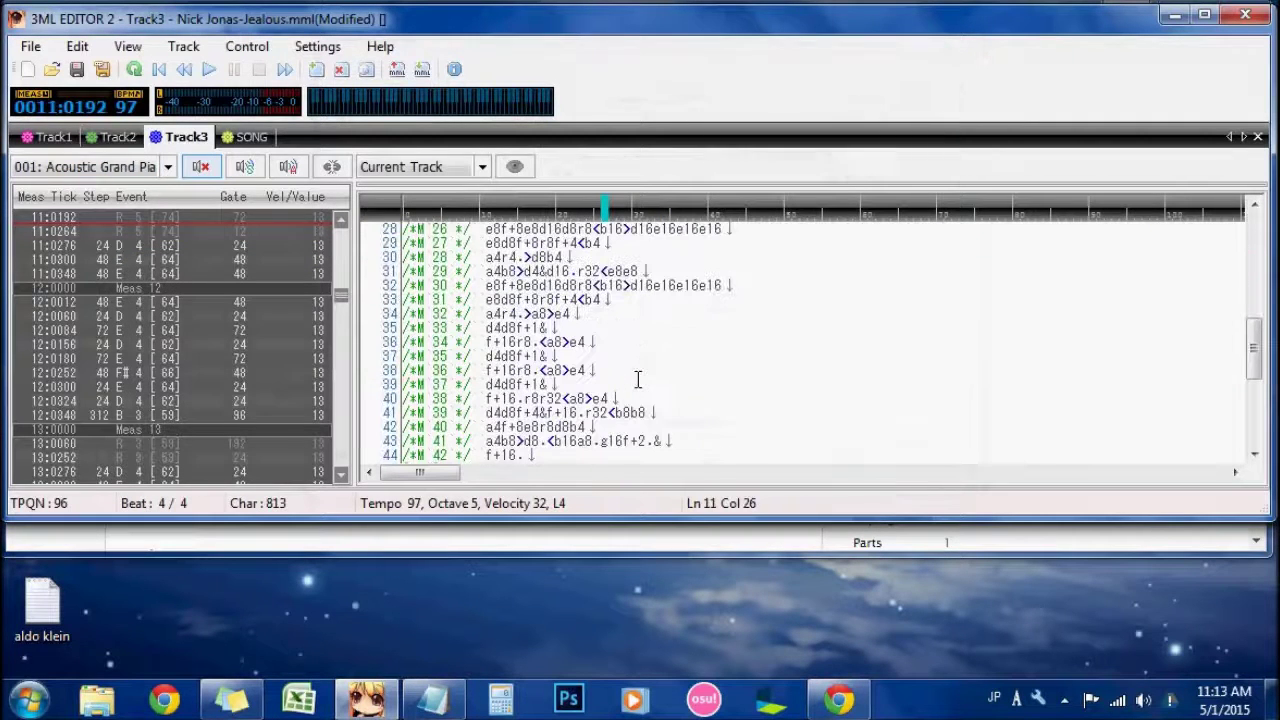
{"action": "left_click", "coordinate": [62, 138]}
{"action": "left_click", "coordinate": [190, 138]}
{"action": "scroll", "coordinate": [663, 297], "scroll_direction": "down", "scroll_amount": 5}
{"action": "scroll", "coordinate": [653, 390], "scroll_direction": "up", "scroll_amount": 2}
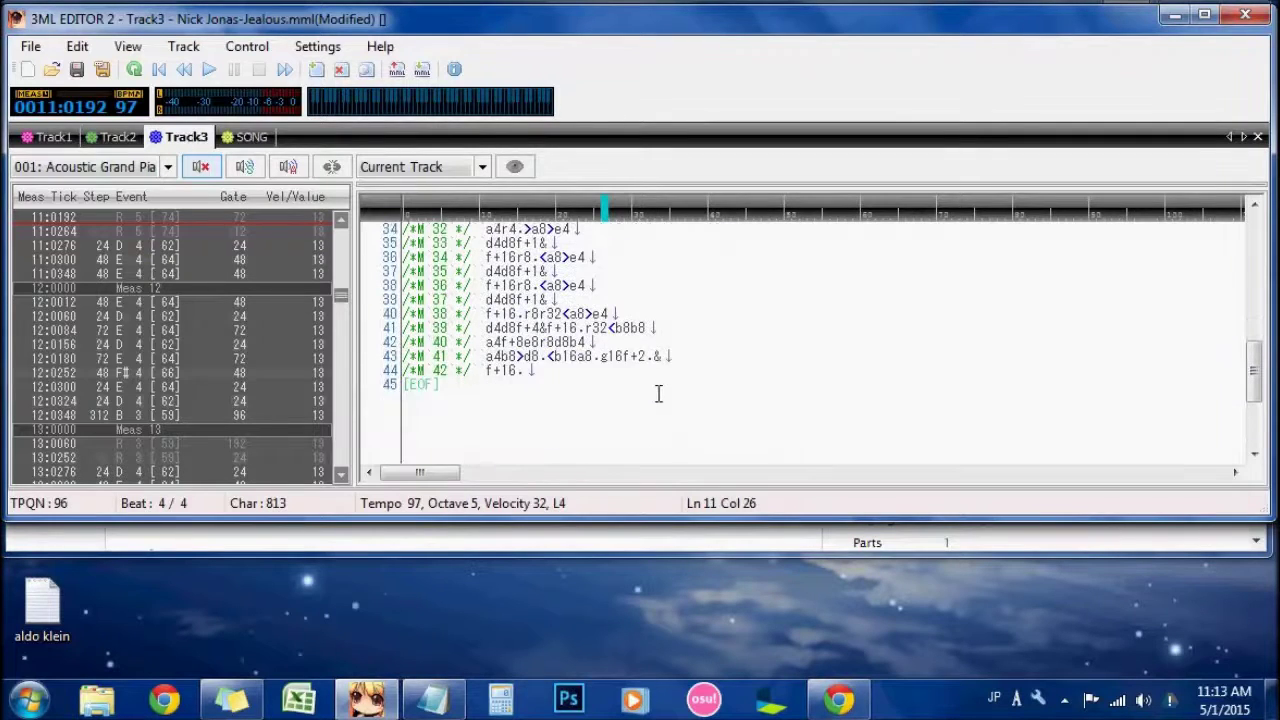
{"action": "left_click", "coordinate": [50, 138]}
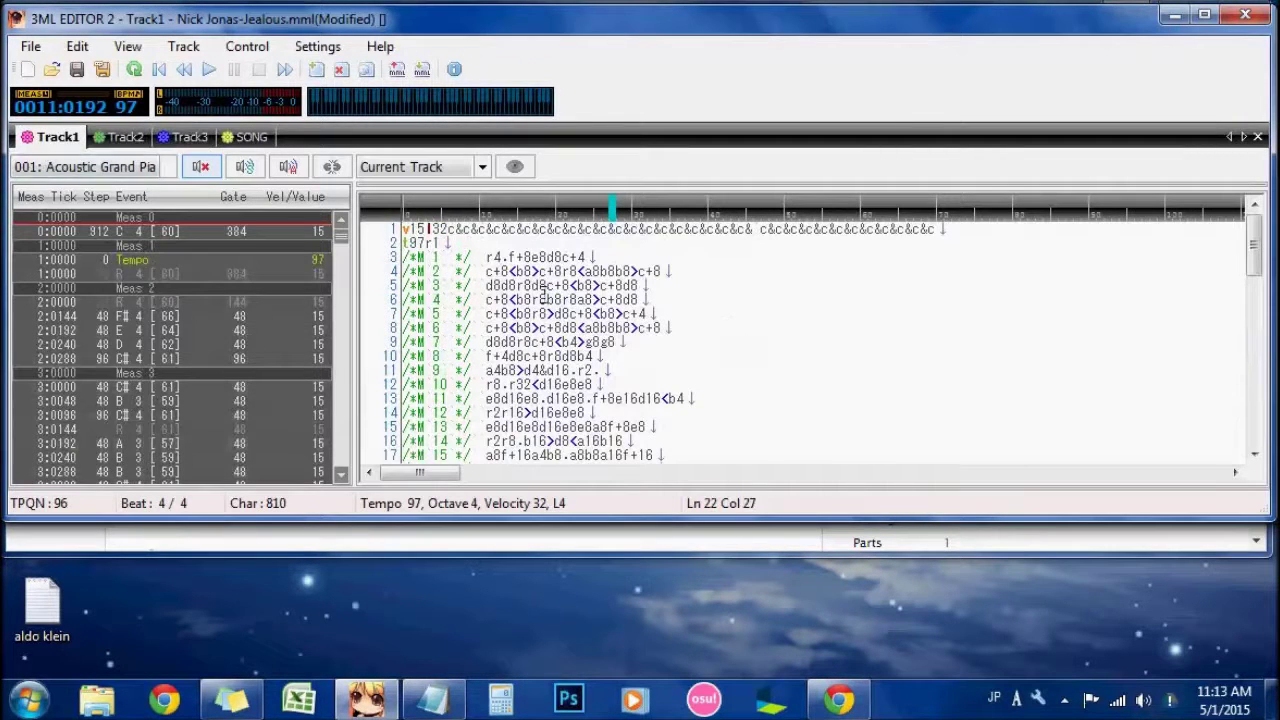
{"action": "left_click", "coordinate": [180, 137]}
{"action": "scroll", "coordinate": [666, 349], "scroll_direction": "down", "scroll_amount": 1}
{"action": "scroll", "coordinate": [666, 397], "scroll_direction": "up", "scroll_amount": 1}
{"action": "left_click", "coordinate": [580, 431]}
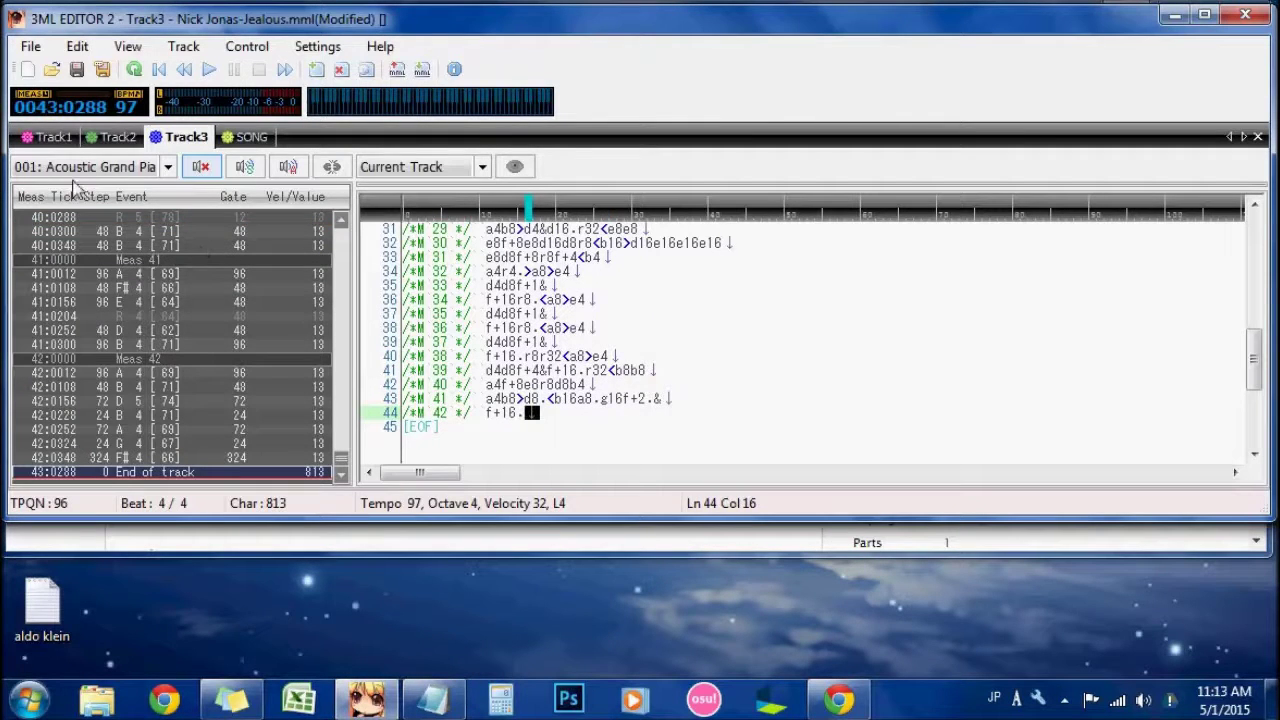
{"action": "left_click", "coordinate": [450, 344]}
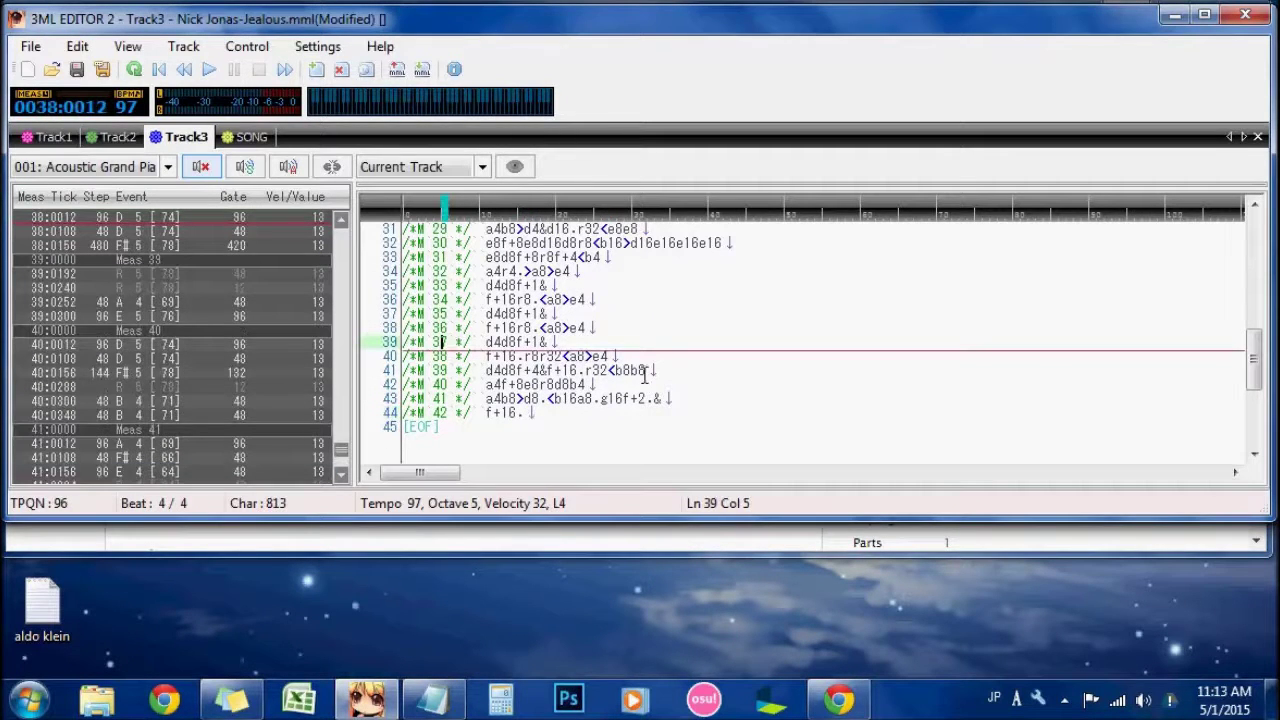
Step: Check the clipboard export, highlight measures 32 to 42 of Track3 for review, and clear the selection at the track's end
{"action": "left_click", "coordinate": [30, 46]}
{"action": "left_click", "coordinate": [286, 199]}
{"action": "left_click_drag", "start_coordinate": [537, 413], "coordinate": [380, 262]}
{"action": "scroll", "coordinate": [561, 350], "scroll_direction": "down", "scroll_amount": 2}
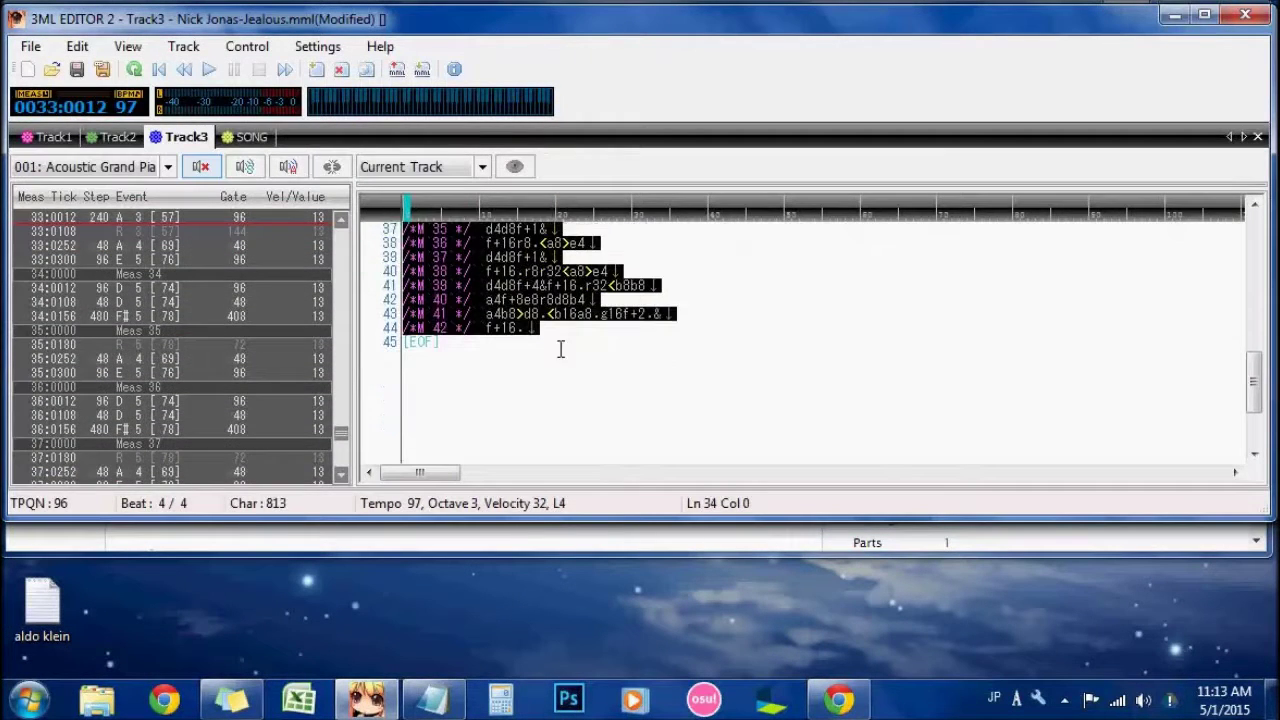
{"action": "left_click", "coordinate": [552, 356]}
{"action": "scroll", "coordinate": [618, 369], "scroll_direction": "up", "scroll_amount": 1}
{"action": "scroll", "coordinate": [780, 379], "scroll_direction": "up", "scroll_amount": 2}
{"action": "scroll", "coordinate": [720, 405], "scroll_direction": "down", "scroll_amount": 1}
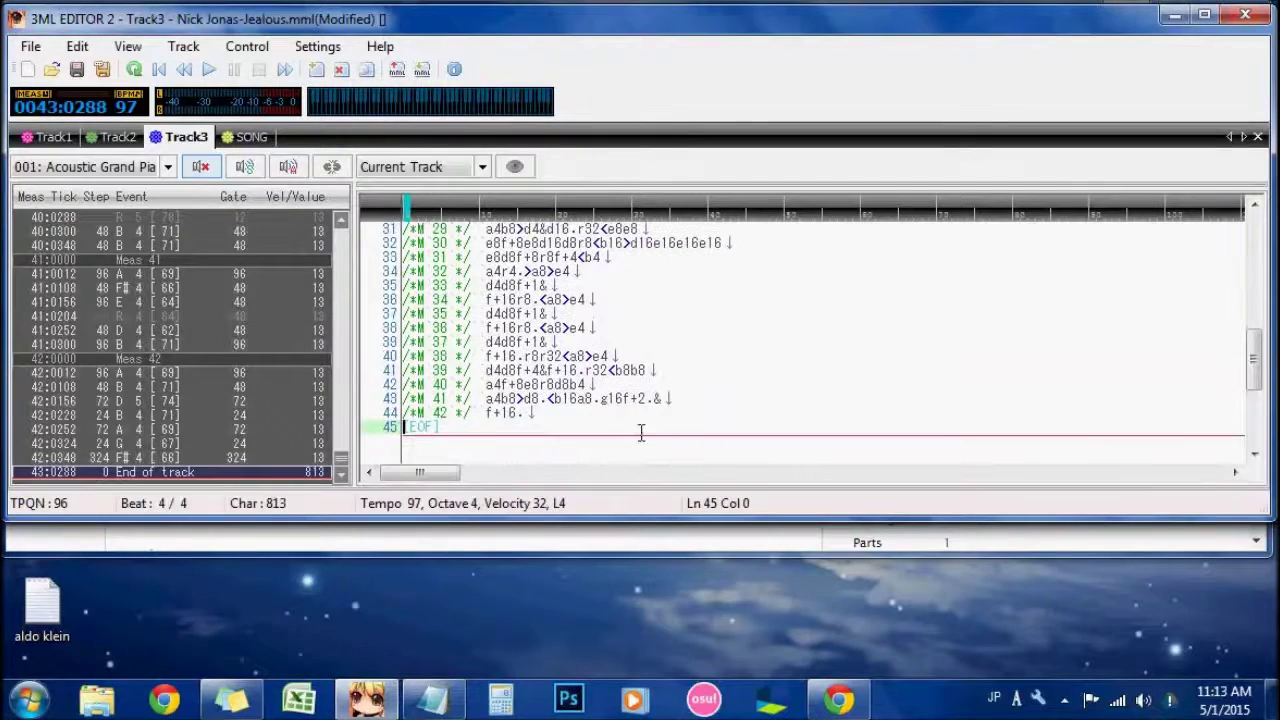
Step: Check the clipboard export of Track1, Track2 and Track3 in Mabinogi MML@ Format again and close the export dialog
{"action": "left_click", "coordinate": [28, 47]}
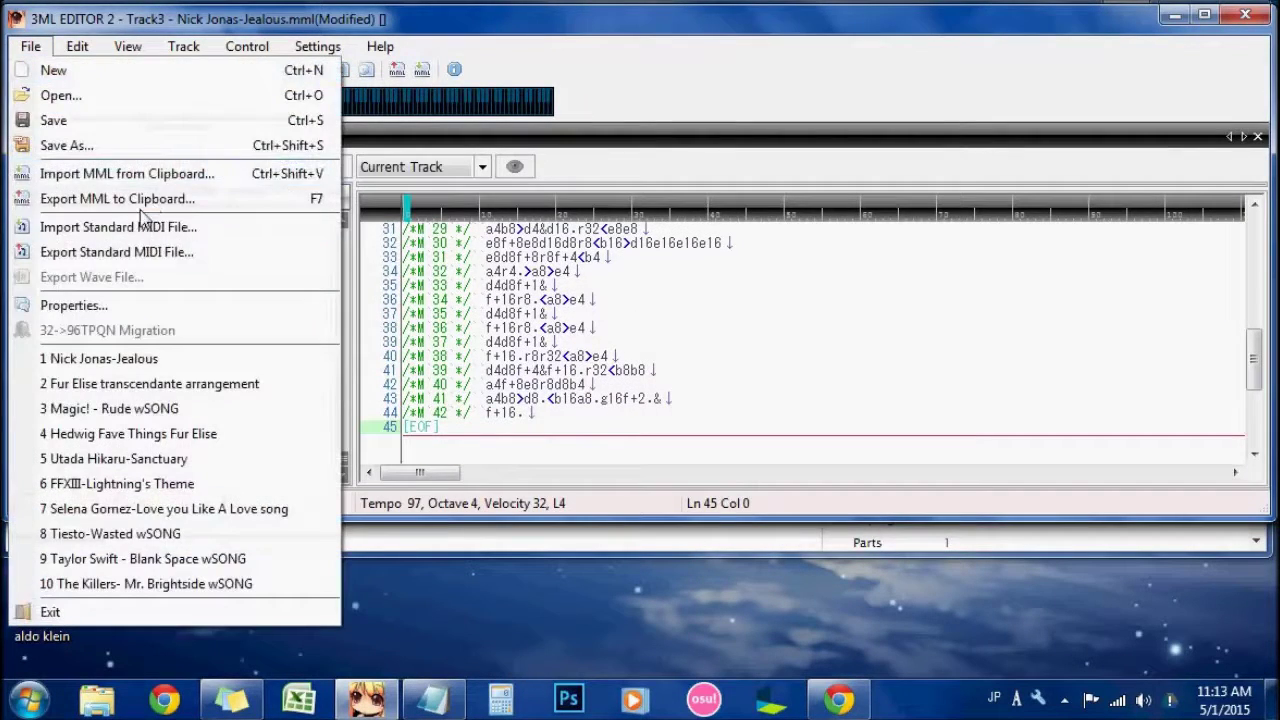
{"action": "left_click", "coordinate": [90, 197]}
{"action": "left_click", "coordinate": [759, 466]}
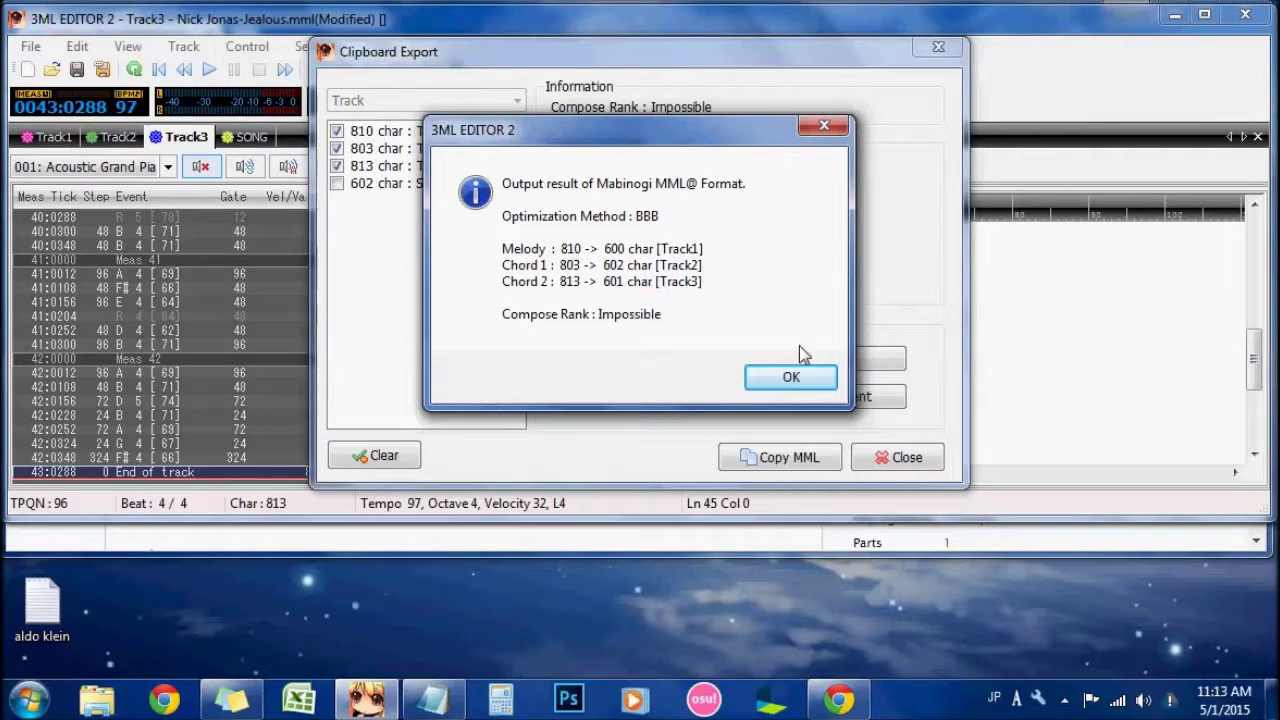
{"action": "left_click", "coordinate": [791, 376]}
{"action": "left_click", "coordinate": [868, 456]}
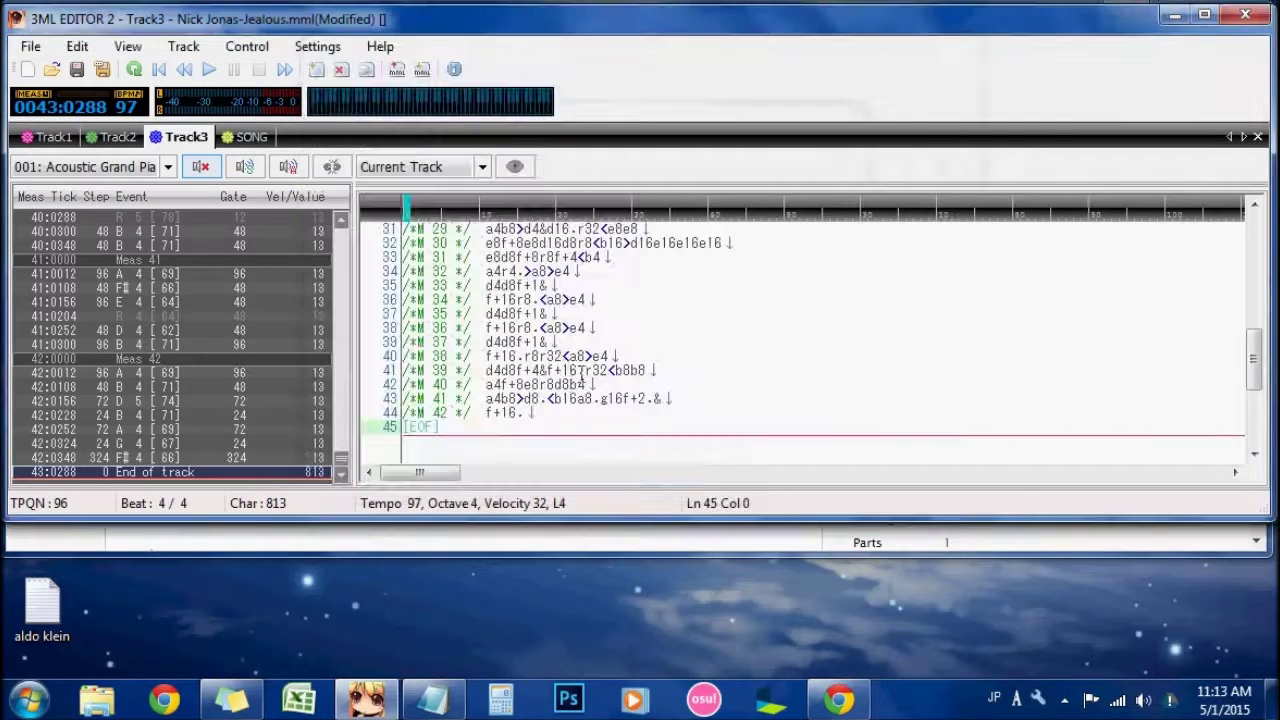
Step: Delete measures 37 to 42 from Track3 and copy Track1, Track2 and Track3 to the clipboard as optimized Mabinogi MML@ Format
{"action": "left_click_drag", "start_coordinate": [579, 430], "coordinate": [345, 342]}
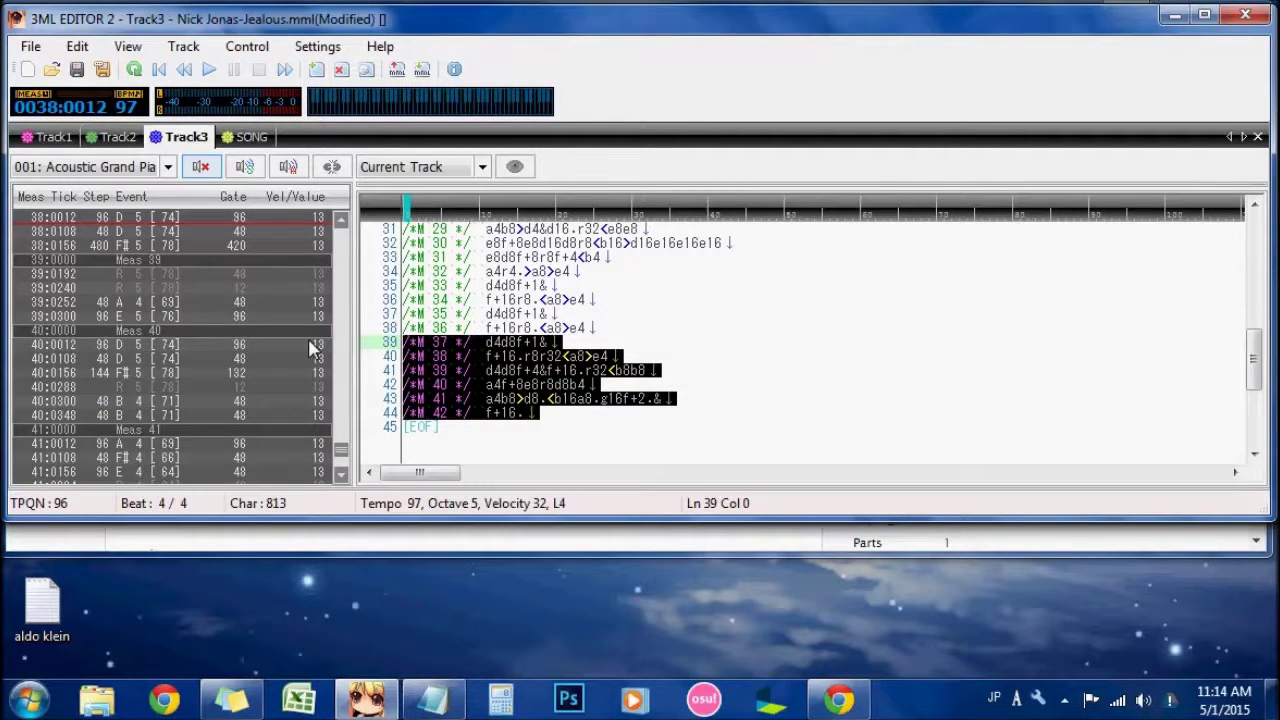
{"action": "key", "text": "Delete"}
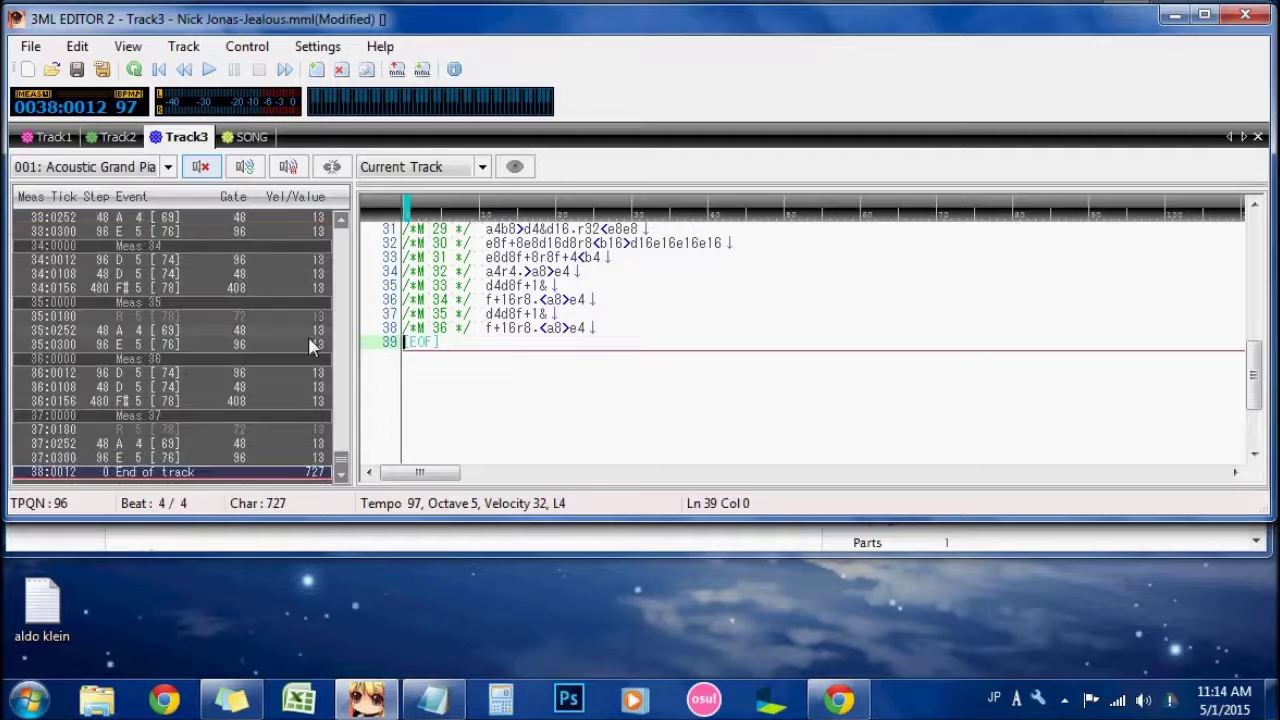
{"action": "left_click", "coordinate": [30, 46]}
{"action": "left_click", "coordinate": [95, 200]}
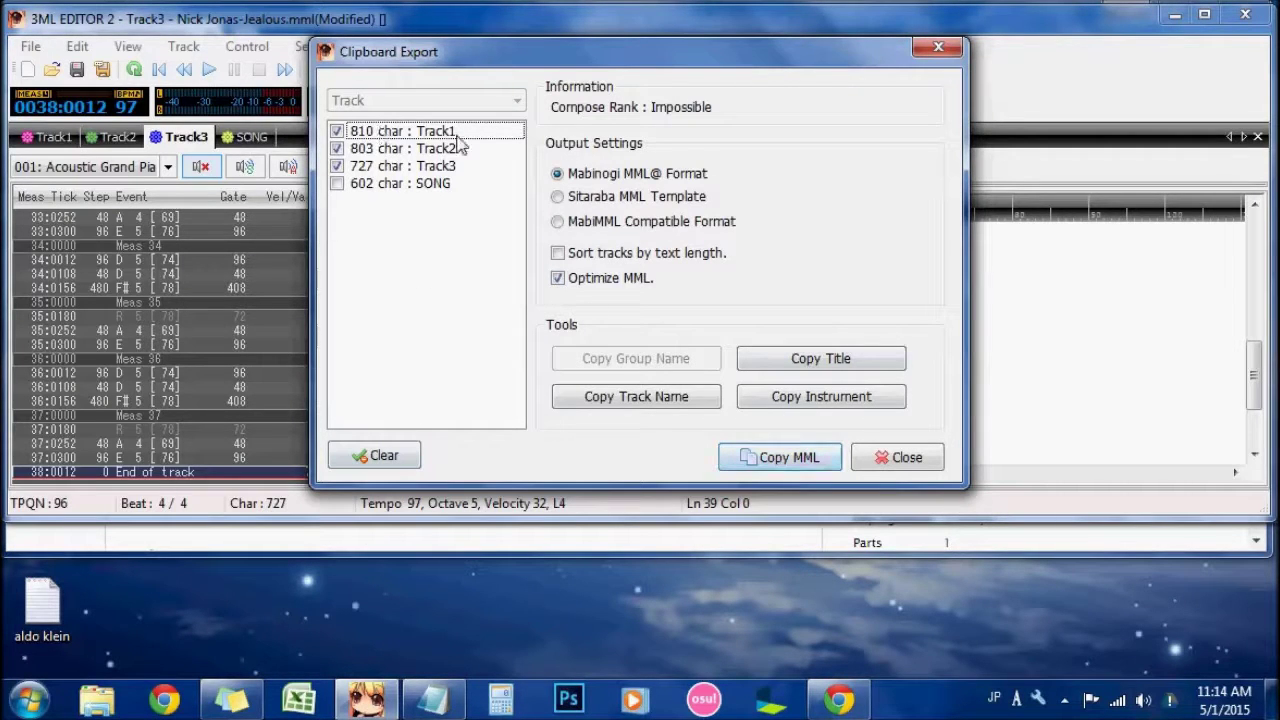
{"action": "left_click", "coordinate": [785, 460]}
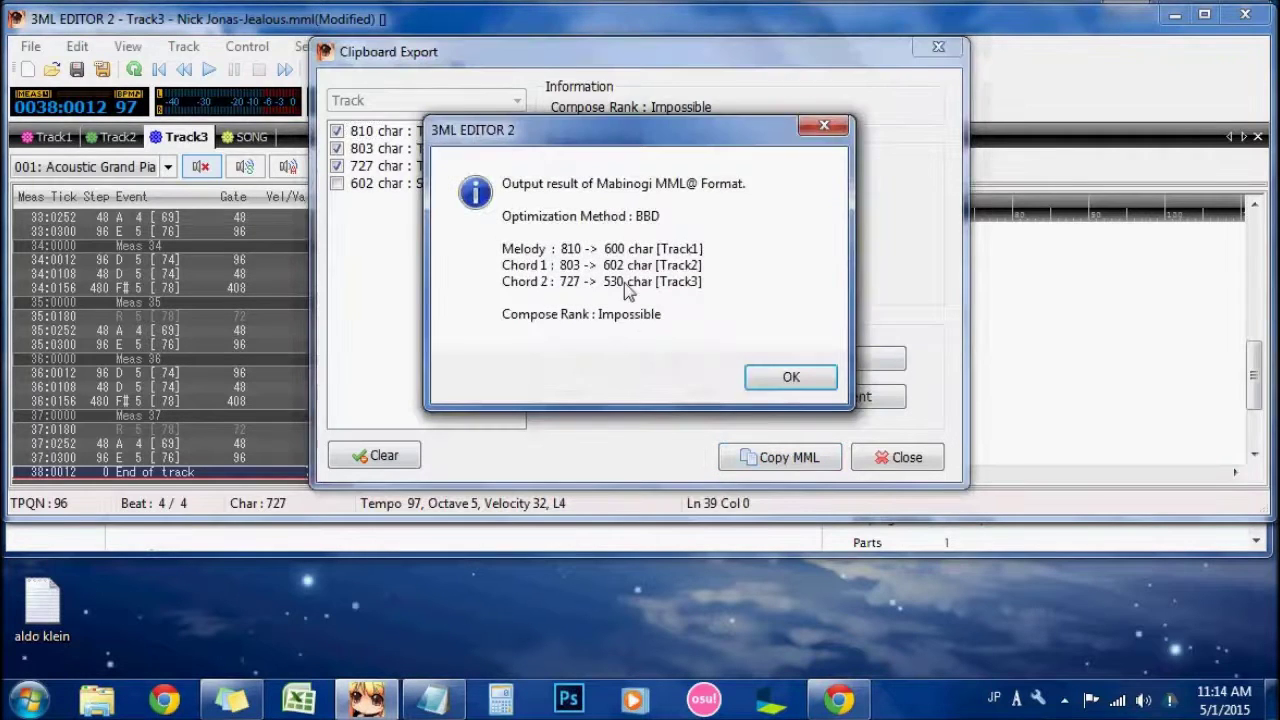
{"action": "left_click", "coordinate": [791, 375]}
{"action": "left_click", "coordinate": [900, 455]}
Step: Delete measures 34 to 36 from Track3 and copy the three tracks to the clipboard again as optimized Mabinogi MML@ Format
{"action": "left_click_drag", "start_coordinate": [598, 330], "coordinate": [376, 309]}
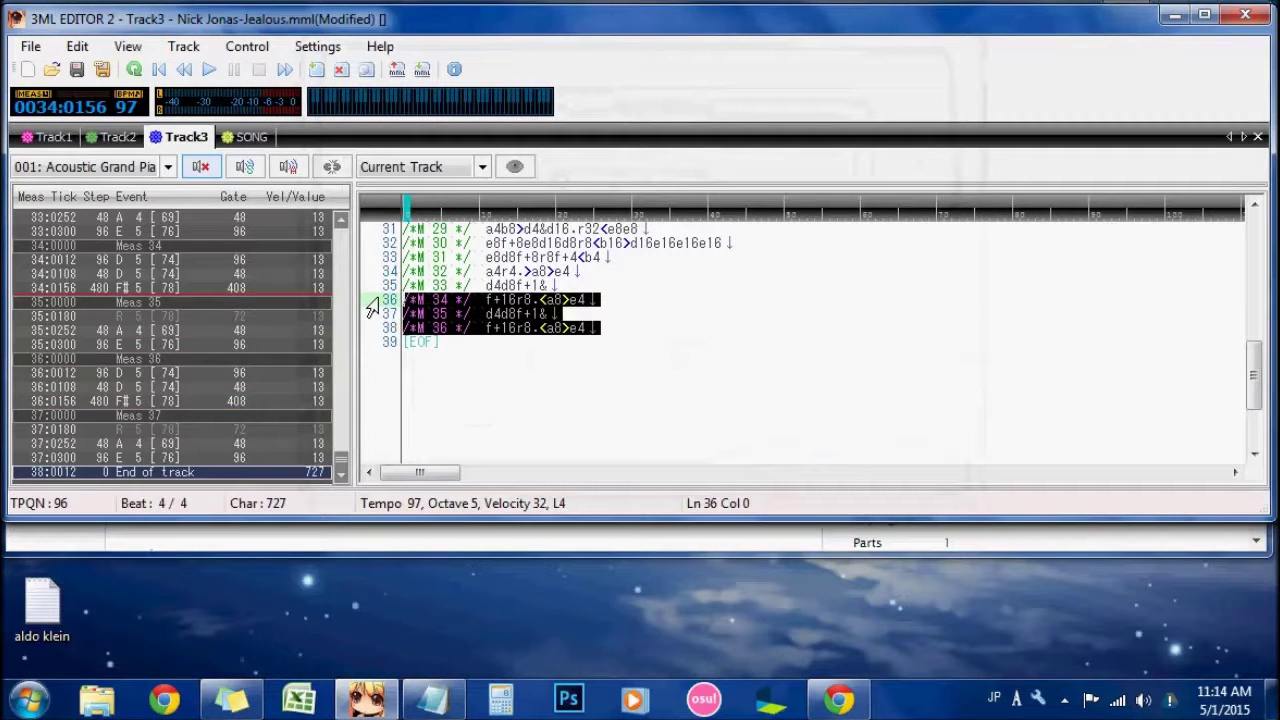
{"action": "key", "text": "Delete"}
{"action": "left_click", "coordinate": [30, 46]}
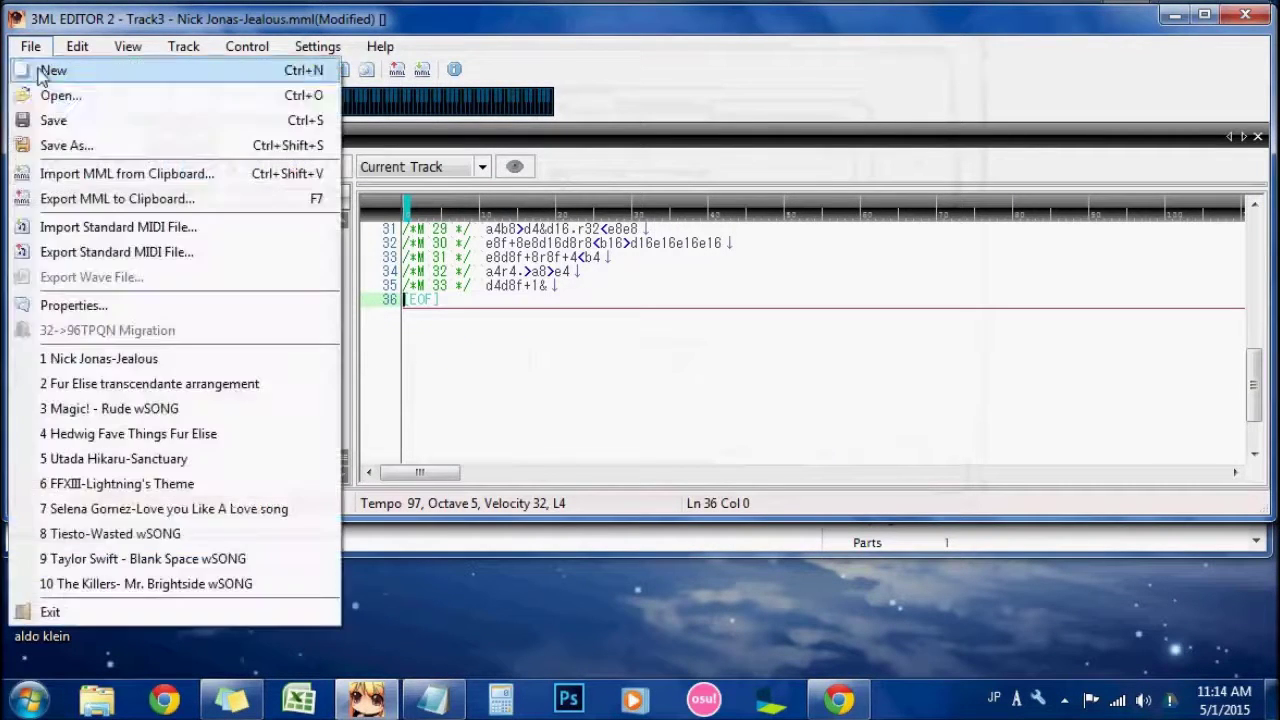
{"action": "left_click", "coordinate": [117, 198]}
{"action": "left_click", "coordinate": [752, 455]}
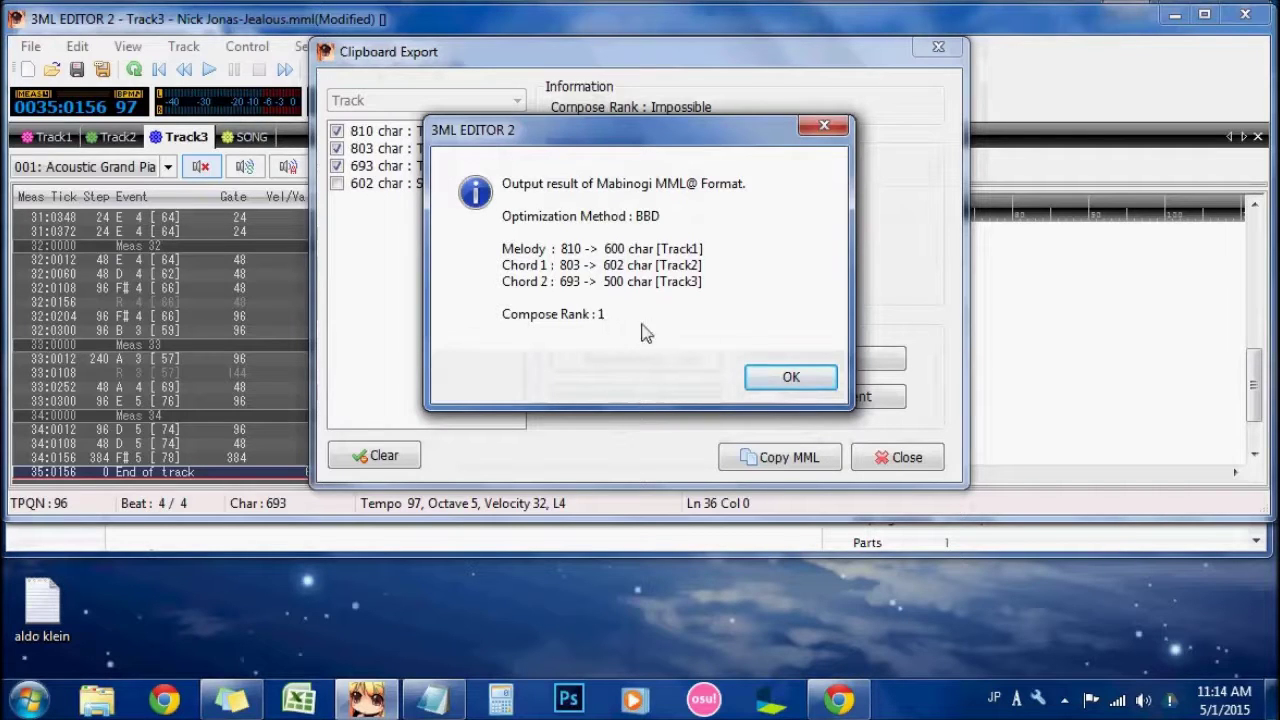
{"action": "left_click", "coordinate": [791, 378]}
{"action": "left_click", "coordinate": [900, 457]}
{"action": "left_click", "coordinate": [30, 46]}
{"action": "left_click", "coordinate": [90, 172]}
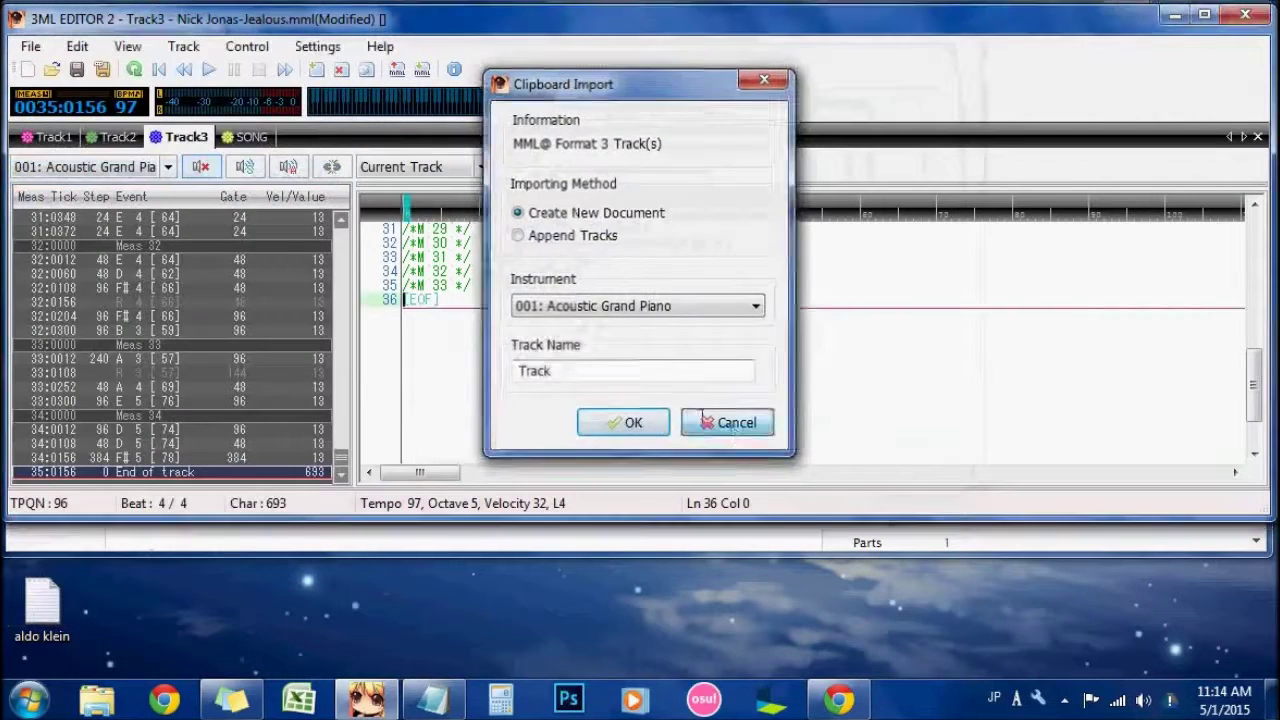
{"action": "left_click", "coordinate": [623, 423]}
Step: Export only the SONG track to the clipboard as optimized Mabinogi MML@ Format, leaving out Track1, Track2 and Track3
{"action": "left_click", "coordinate": [30, 46]}
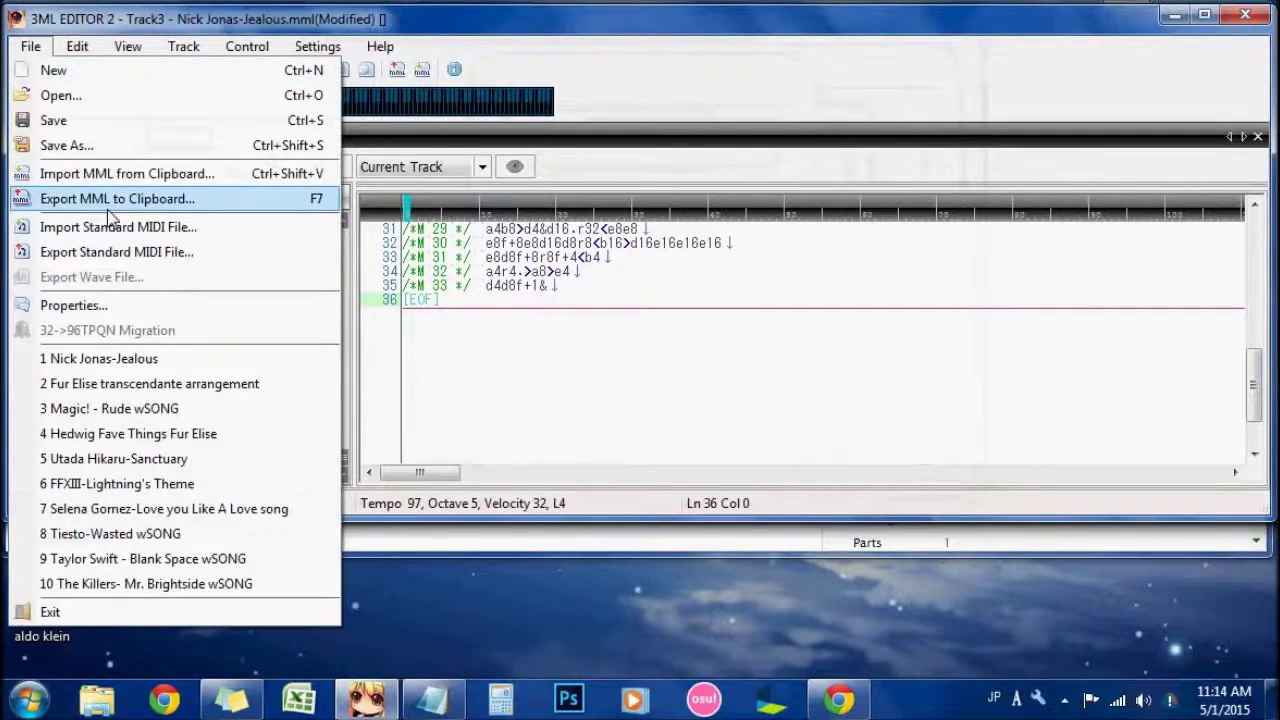
{"action": "left_click", "coordinate": [108, 203]}
{"action": "left_click", "coordinate": [339, 149]}
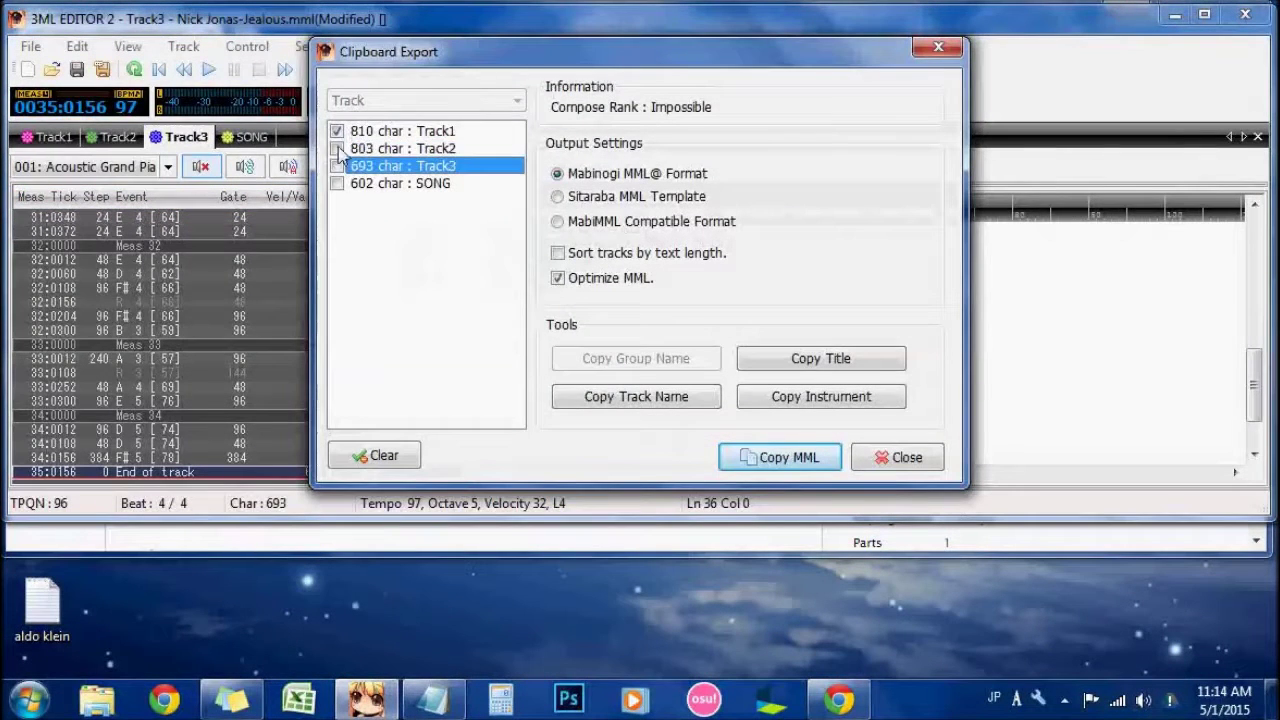
{"action": "left_click", "coordinate": [337, 131]}
{"action": "left_click", "coordinate": [337, 183]}
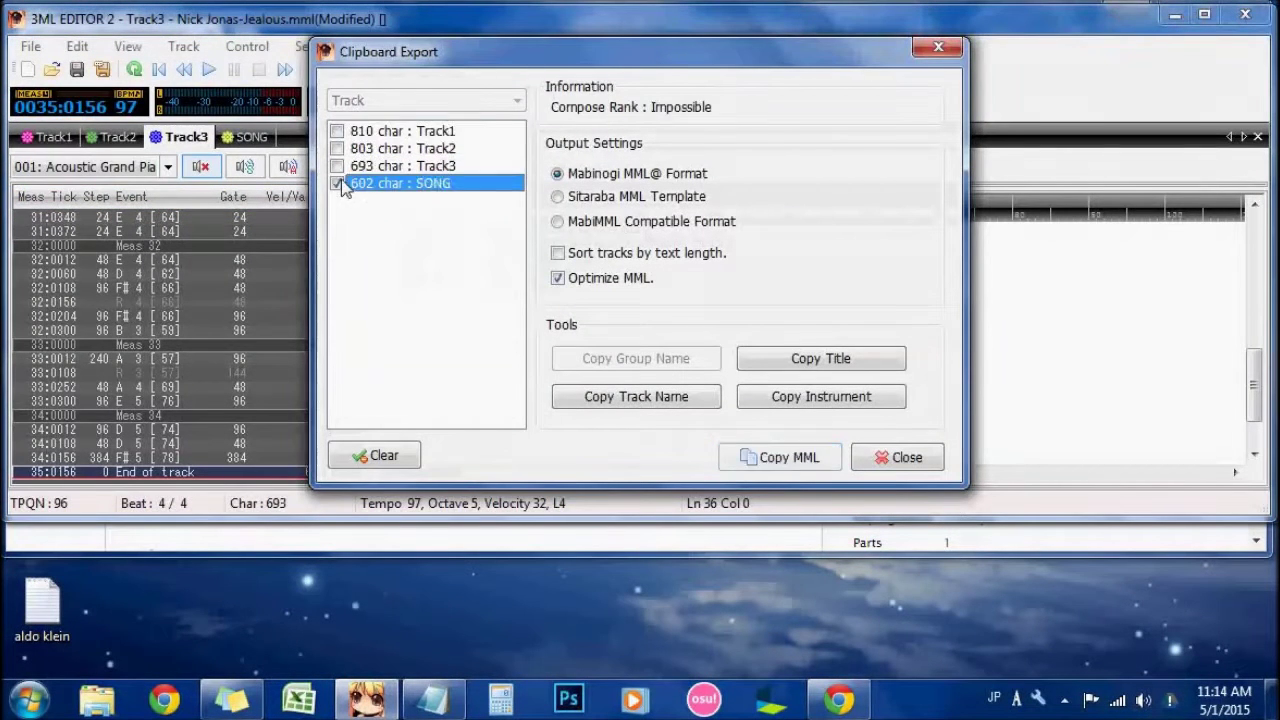
{"action": "left_click", "coordinate": [808, 463]}
{"action": "left_click", "coordinate": [820, 364]}
{"action": "left_click", "coordinate": [906, 457]}
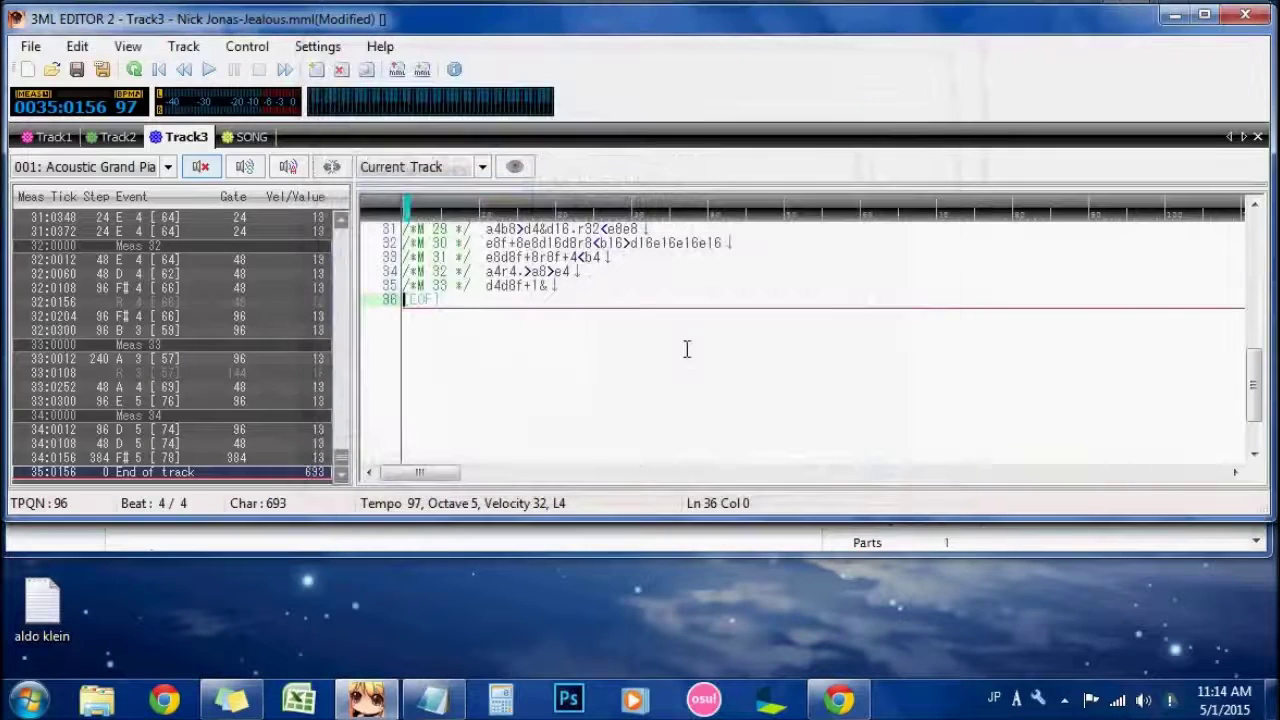
Step: Save the Nick Jonas-Jealous MML document and close the editor
{"action": "left_click", "coordinate": [76, 69]}
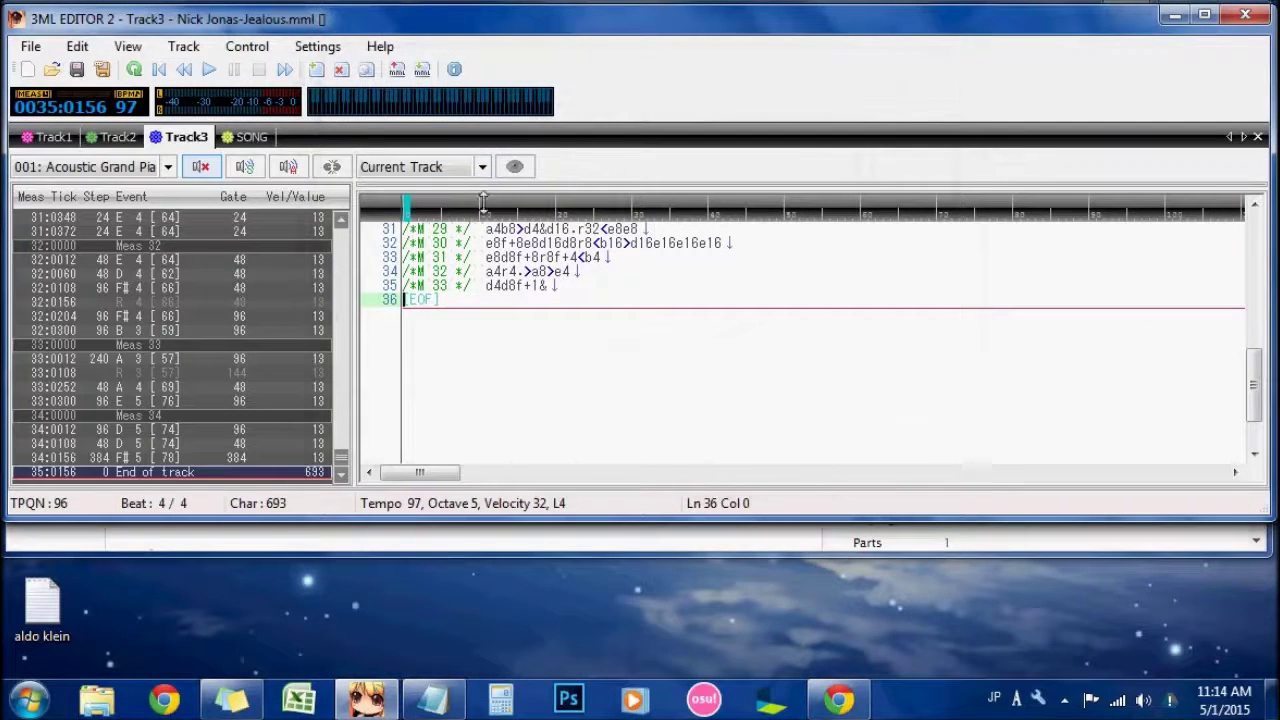
{"action": "left_click", "coordinate": [1244, 17]}
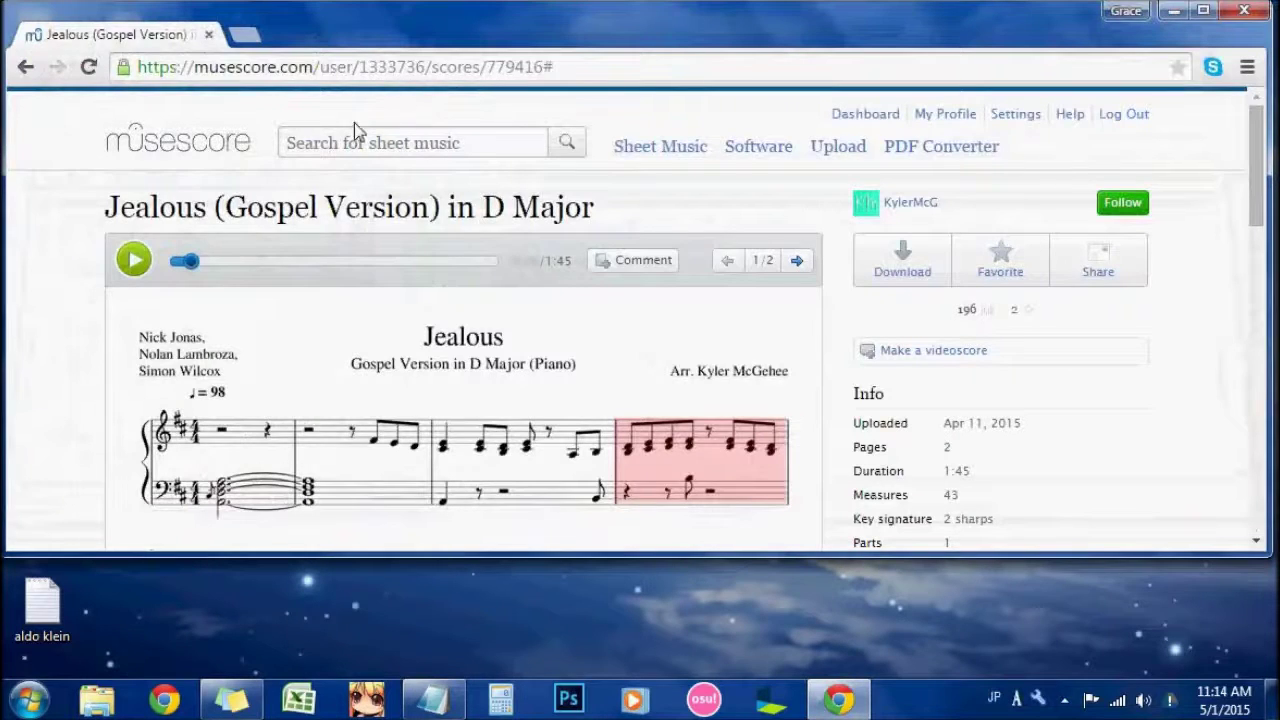
Step: On the MuseScore site, search the sheet music for Taylor Swift and open the score "Mean - Taylor Swift"
{"action": "left_click", "coordinate": [394, 153]}
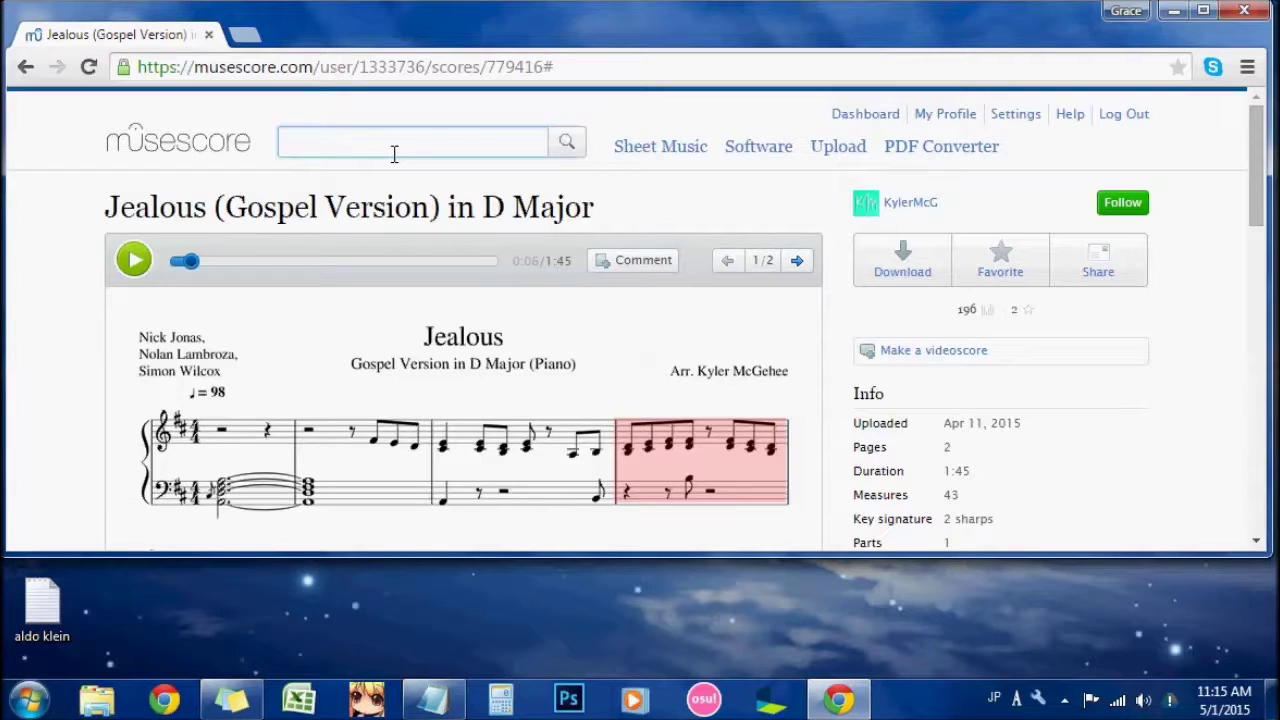
{"action": "type", "text": "Taylor Swift"}
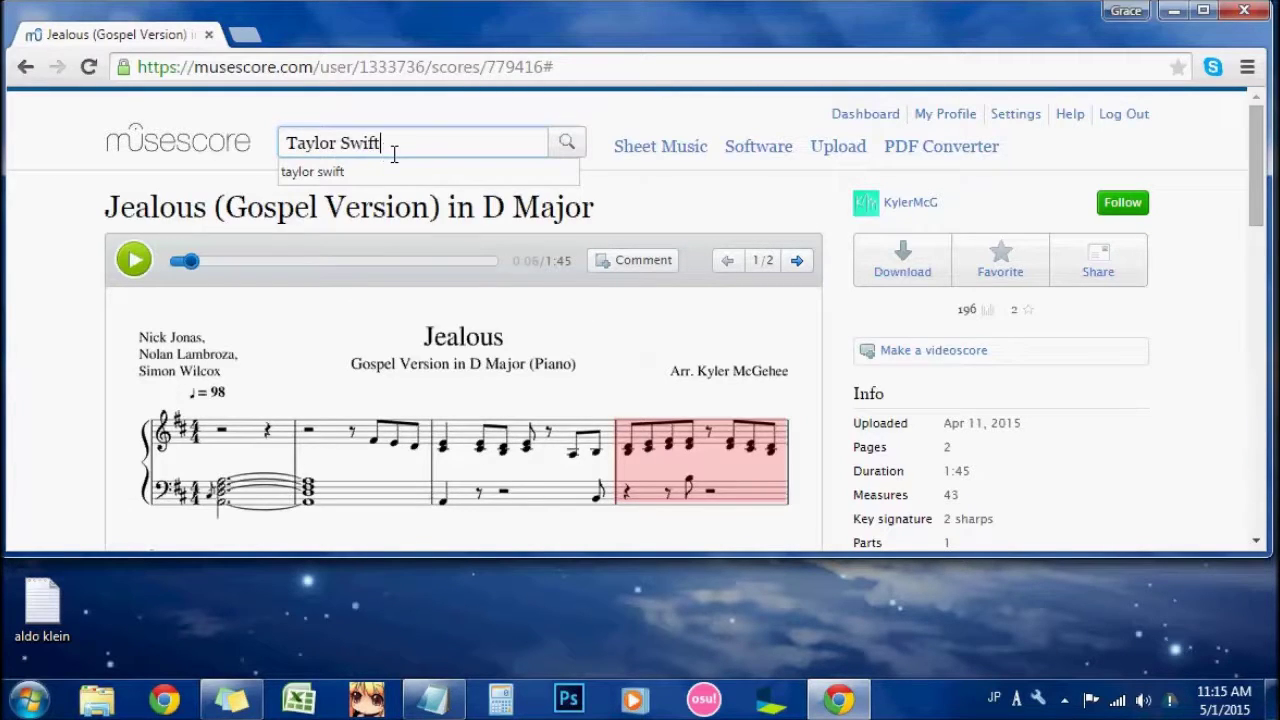
{"action": "key", "text": "Return"}
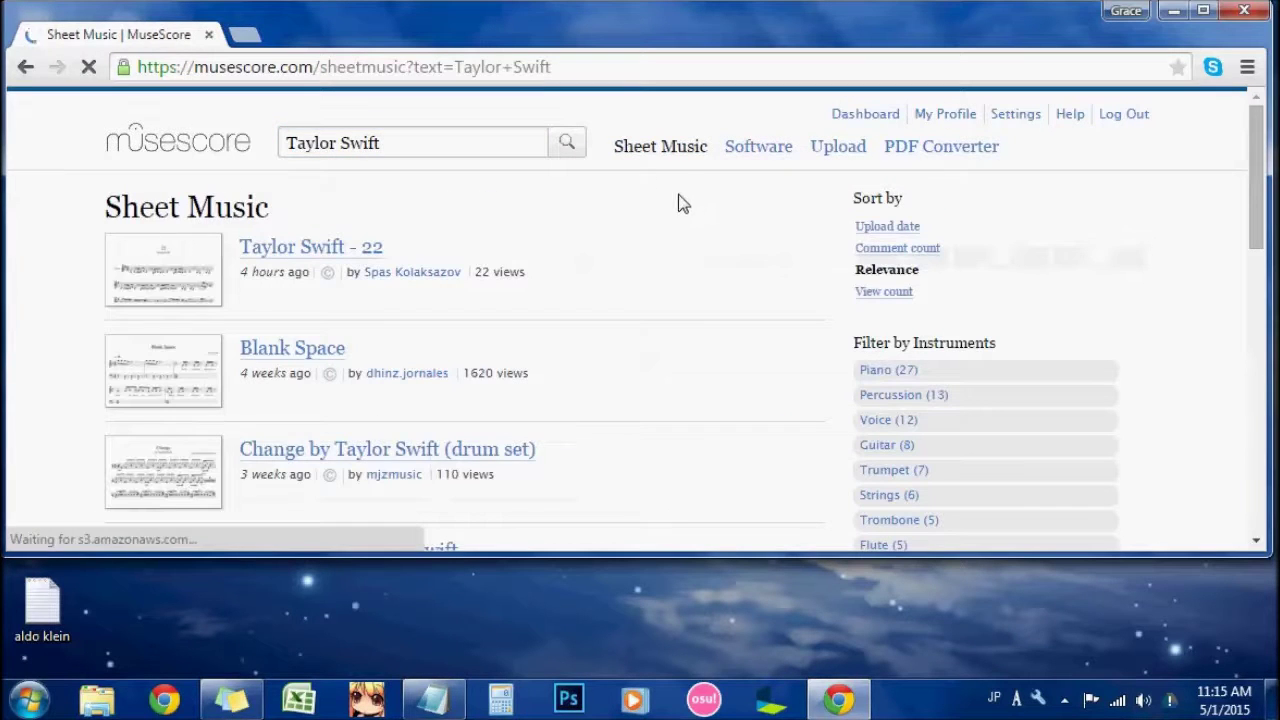
{"action": "scroll", "coordinate": [705, 250], "scroll_direction": "down", "scroll_amount": 1}
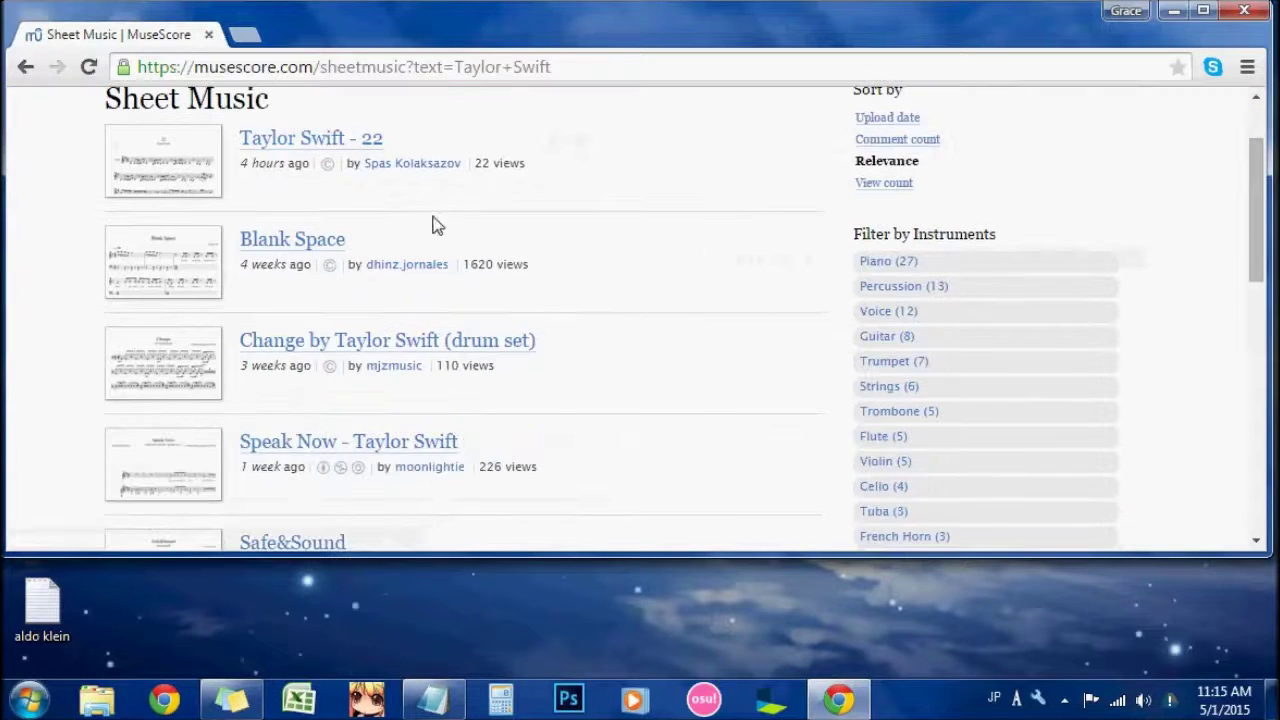
{"action": "scroll", "coordinate": [643, 303], "scroll_direction": "down", "scroll_amount": 1}
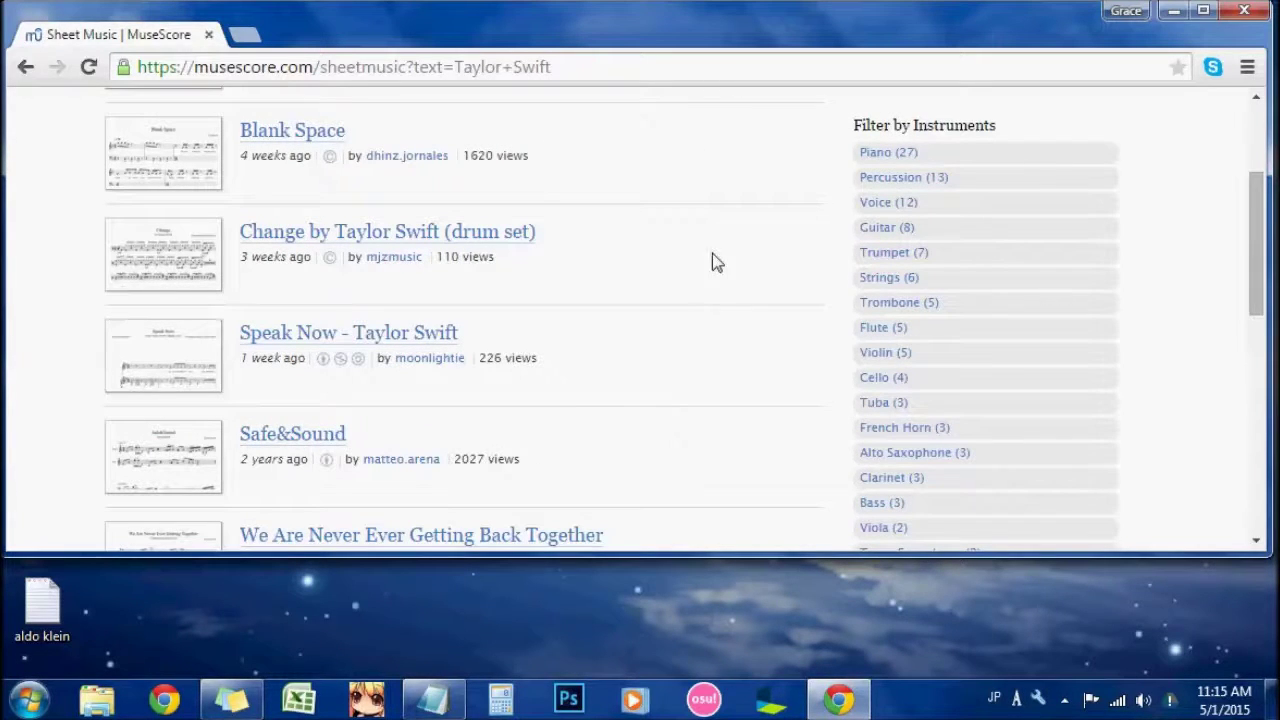
{"action": "scroll", "coordinate": [673, 305], "scroll_direction": "down", "scroll_amount": 1}
{"action": "scroll", "coordinate": [655, 335], "scroll_direction": "down", "scroll_amount": 1}
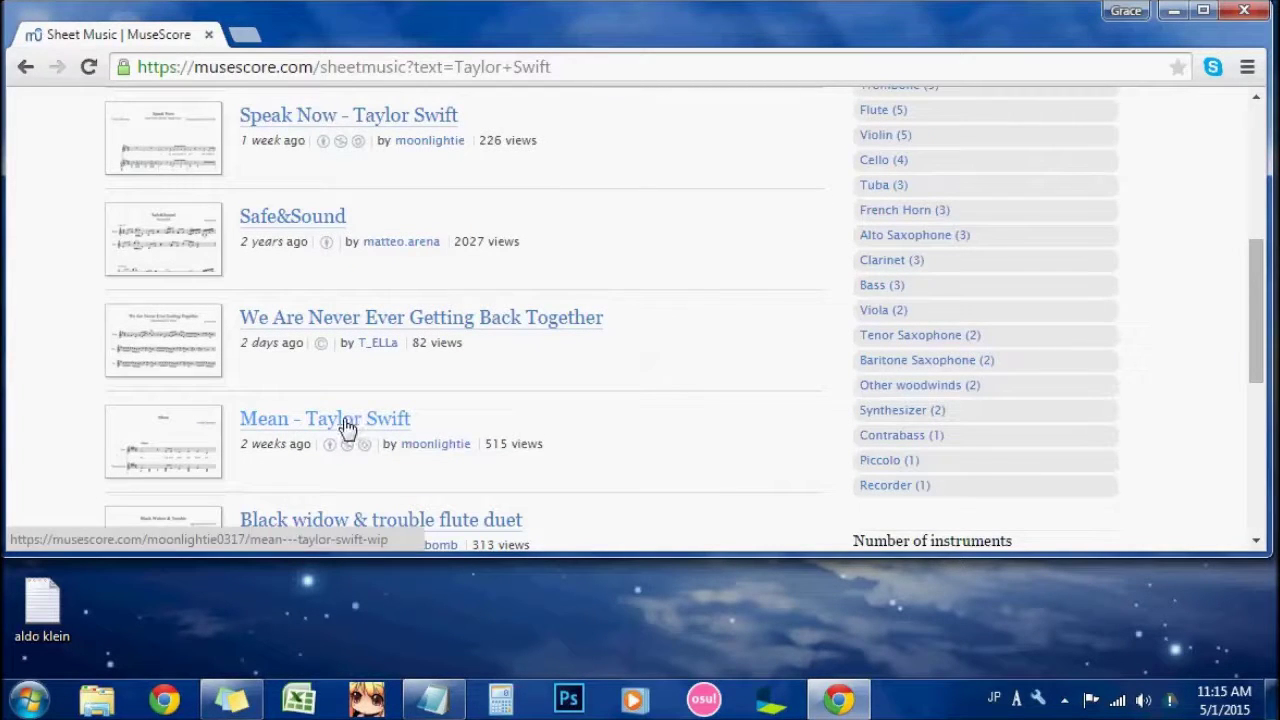
{"action": "left_click", "coordinate": [282, 421]}
Step: Play back the Mean score and examine its info, instrument parts and staves over the first four pages
{"action": "scroll", "coordinate": [845, 317], "scroll_direction": "down", "scroll_amount": 1}
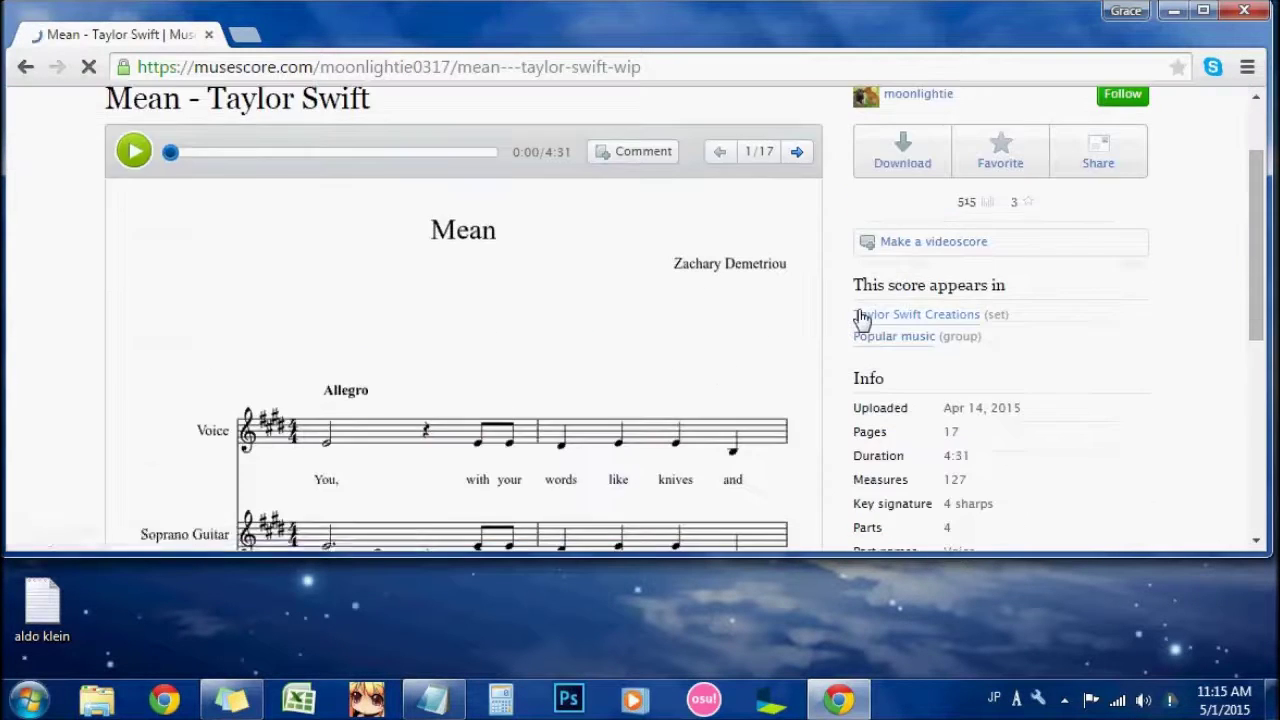
{"action": "scroll", "coordinate": [862, 318], "scroll_direction": "down", "scroll_amount": 1}
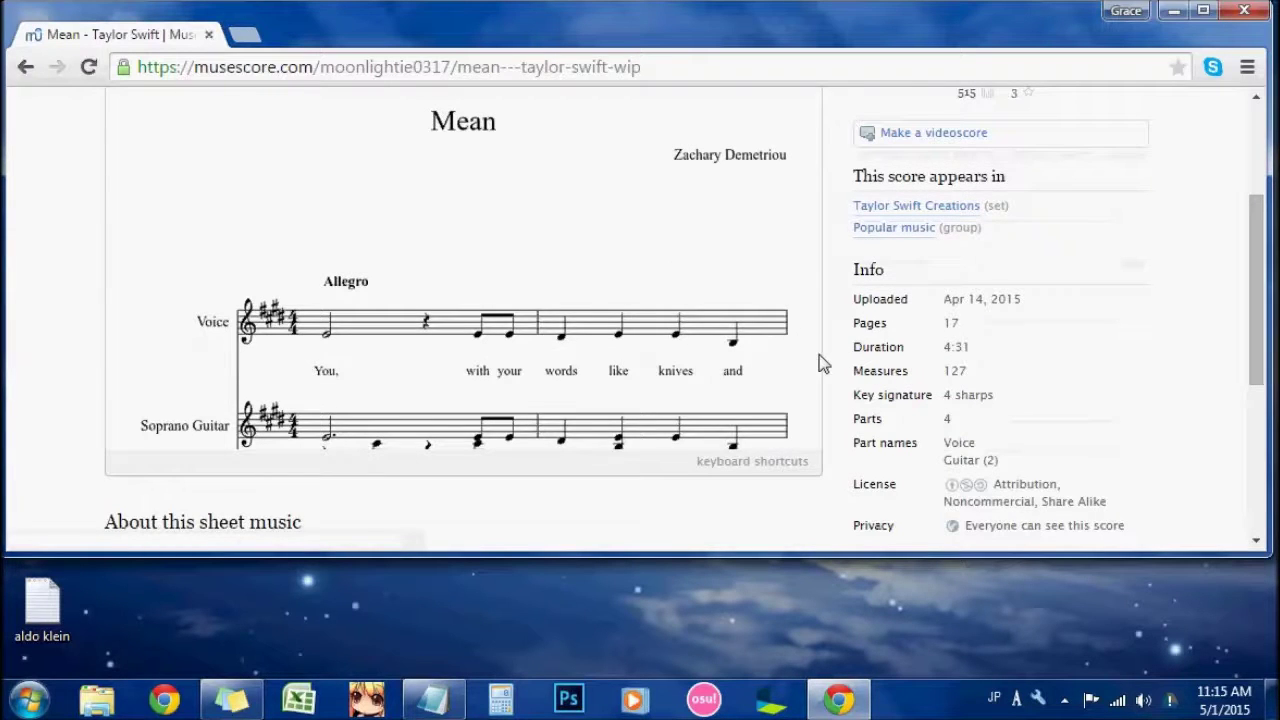
{"action": "scroll", "coordinate": [822, 362], "scroll_direction": "up", "scroll_amount": 1}
{"action": "scroll", "coordinate": [830, 364], "scroll_direction": "up", "scroll_amount": 1}
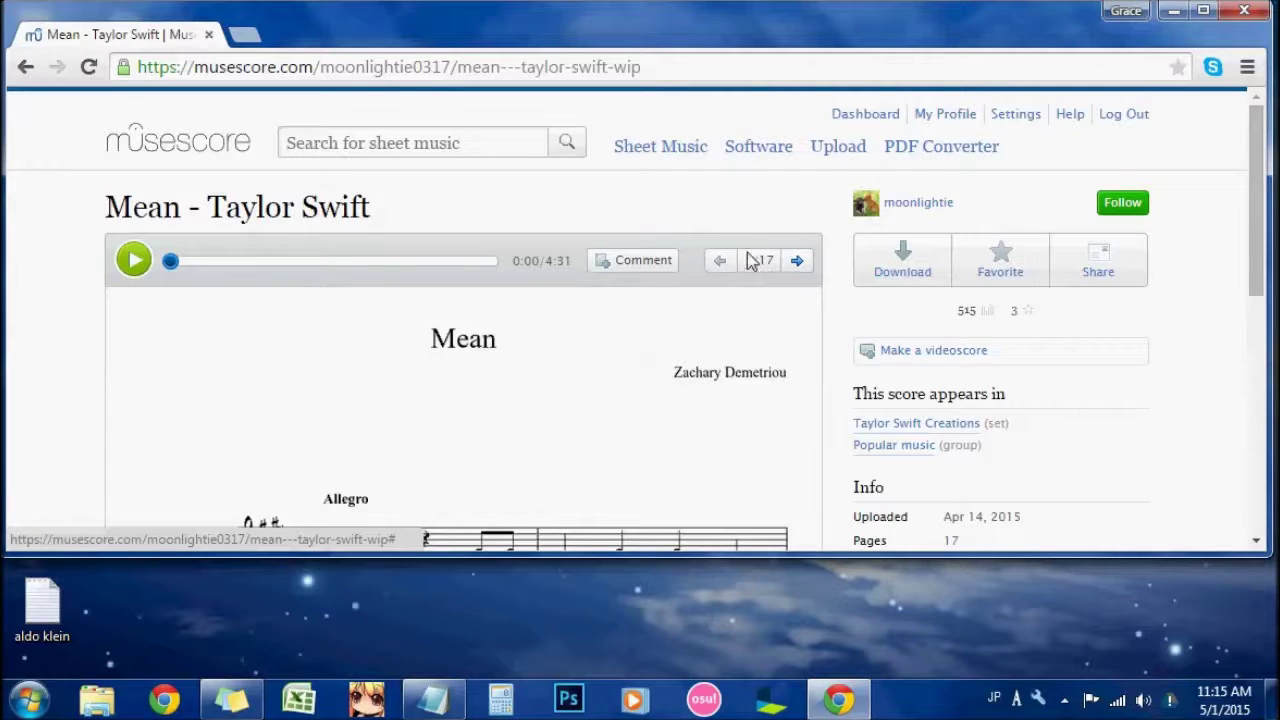
{"action": "left_click", "coordinate": [140, 264]}
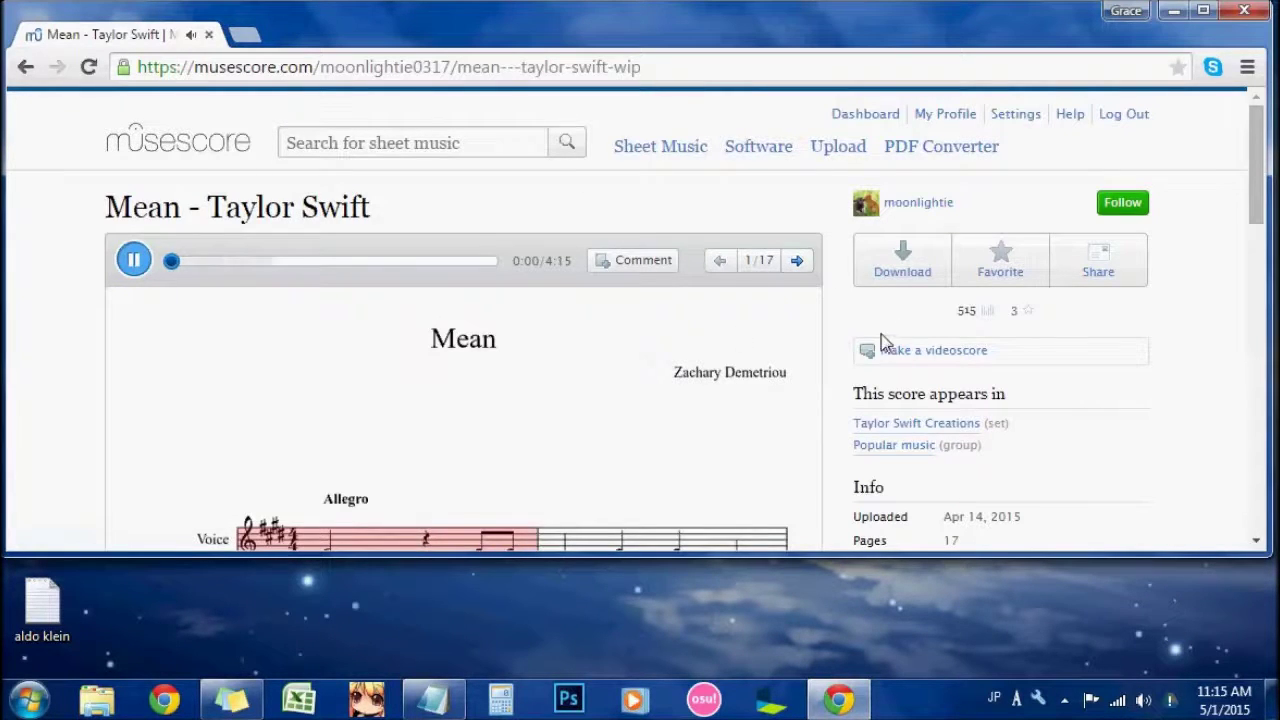
{"action": "scroll", "coordinate": [880, 340], "scroll_direction": "down", "scroll_amount": 2}
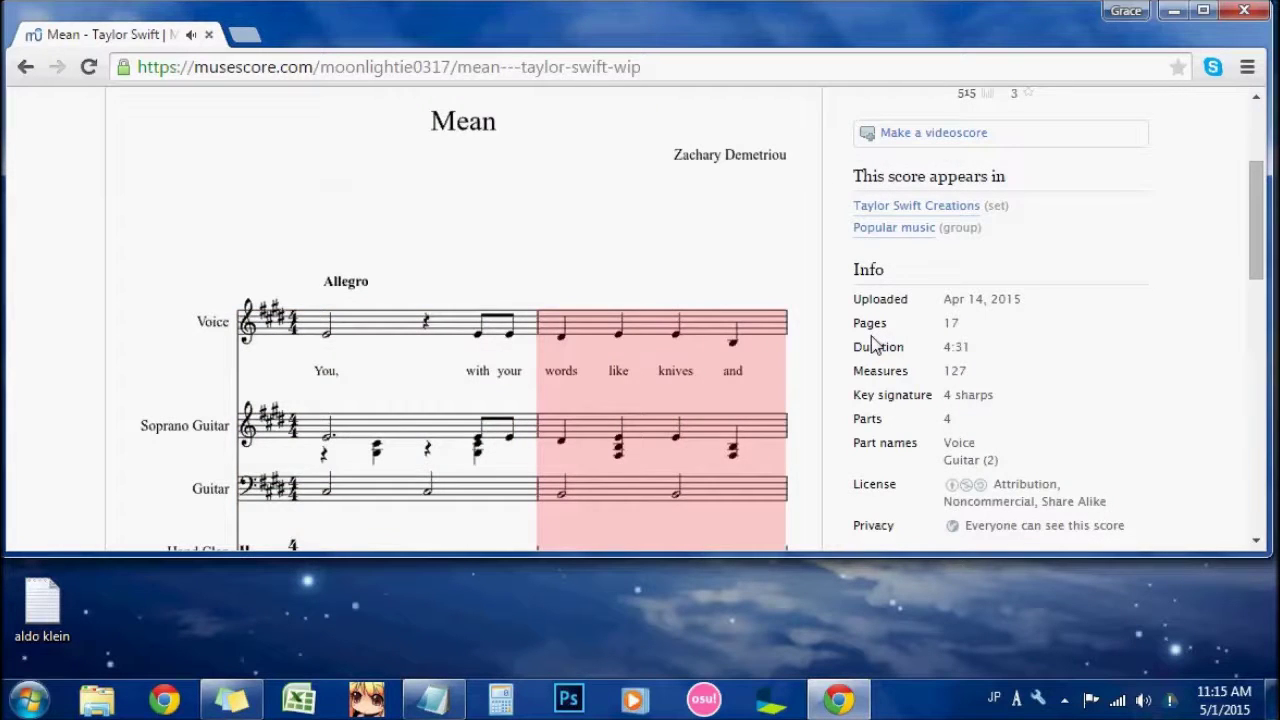
{"action": "scroll", "coordinate": [878, 343], "scroll_direction": "down", "scroll_amount": 1}
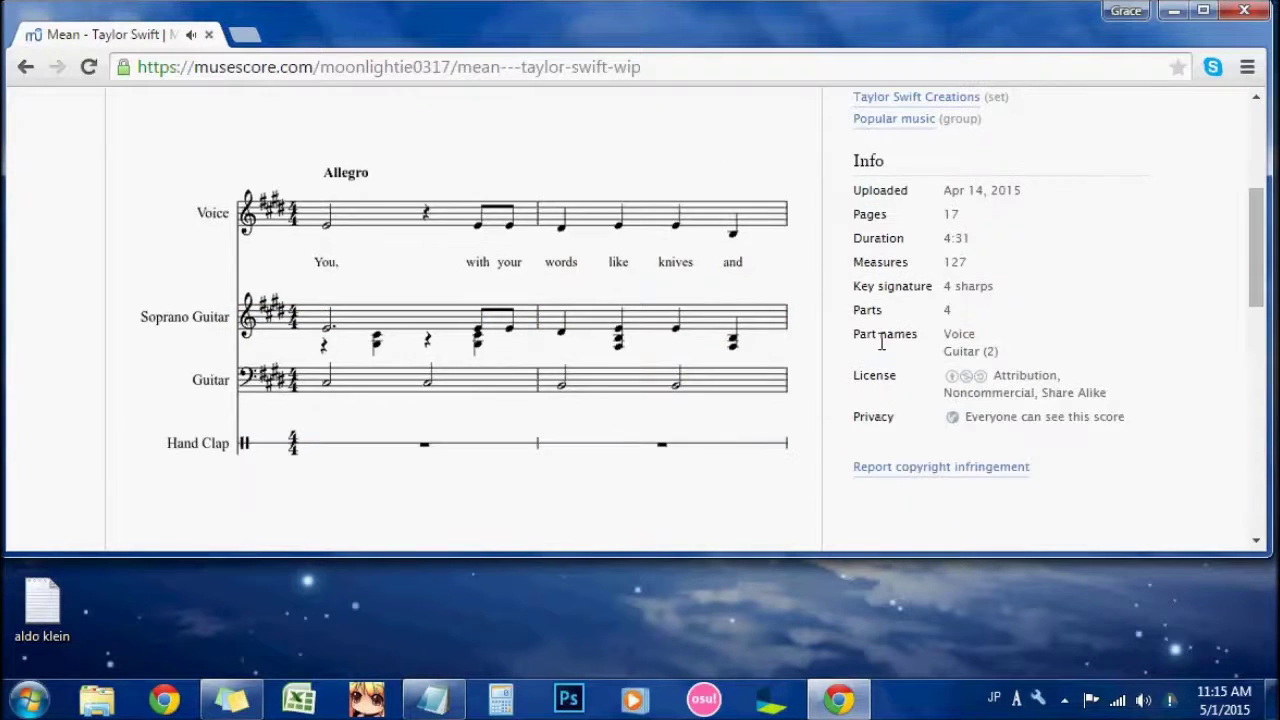
{"action": "scroll", "coordinate": [882, 342], "scroll_direction": "down", "scroll_amount": 1}
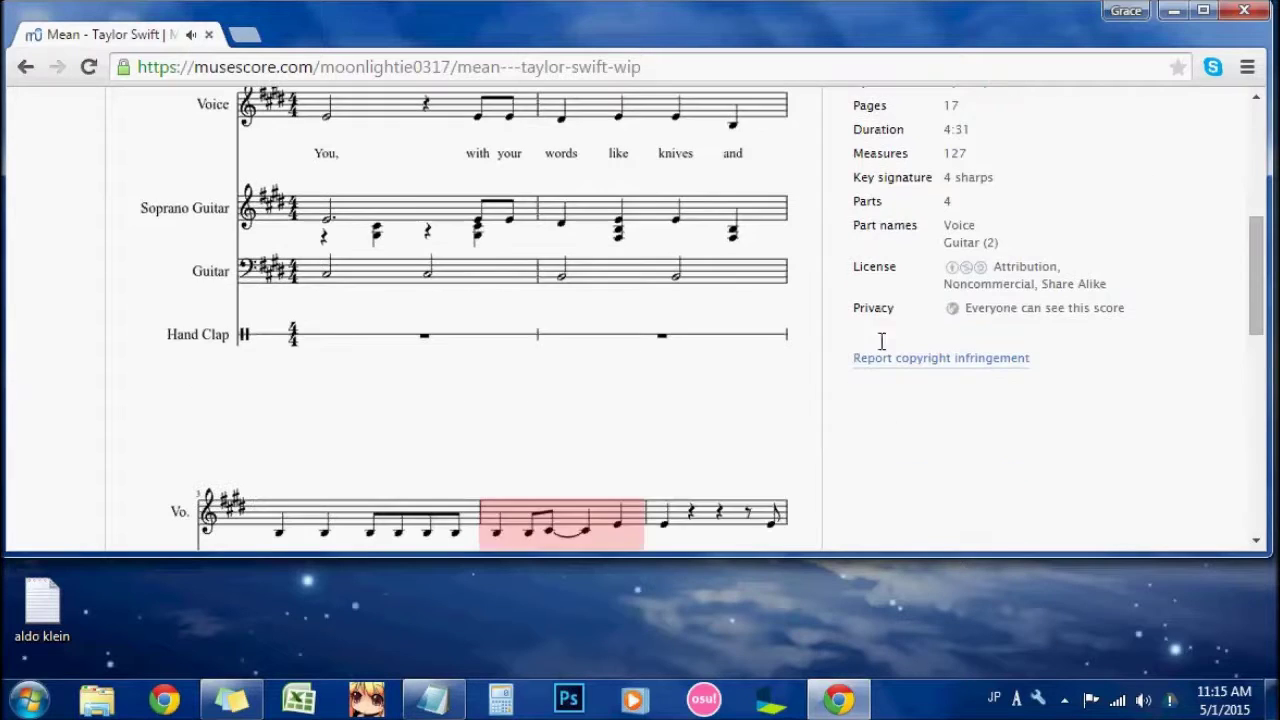
{"action": "scroll", "coordinate": [763, 367], "scroll_direction": "down", "scroll_amount": 4}
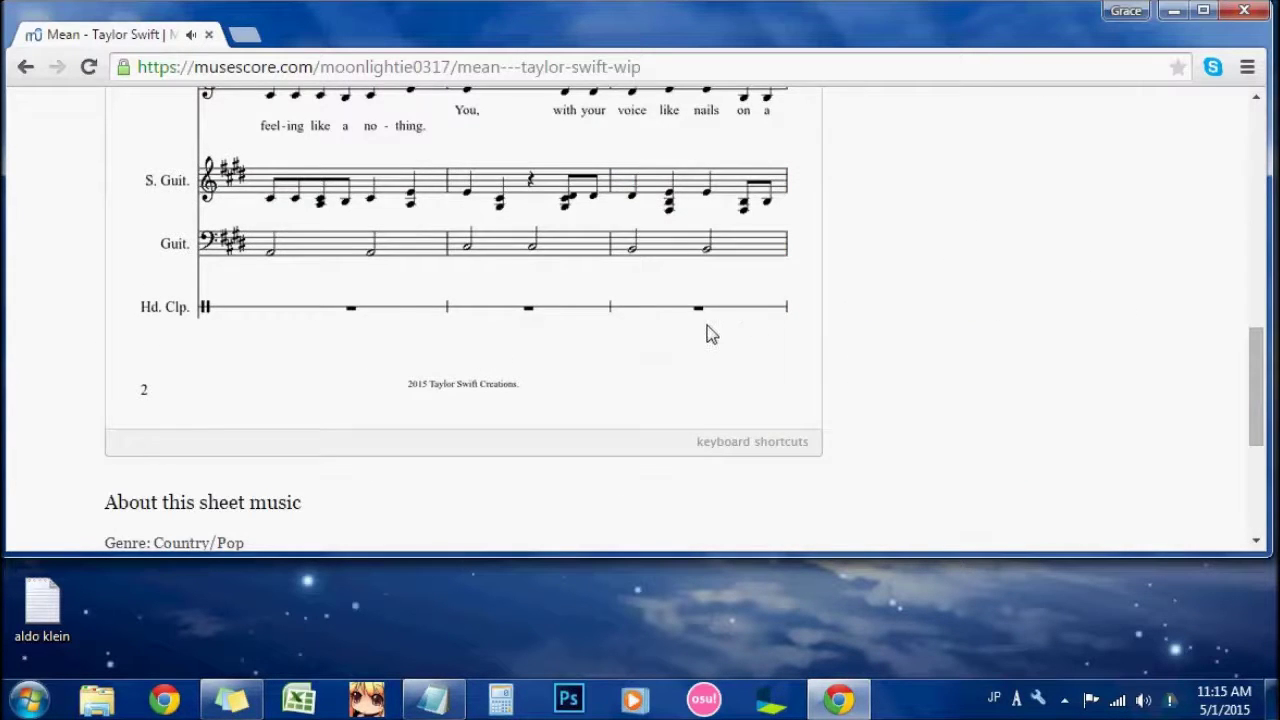
{"action": "scroll", "coordinate": [707, 326], "scroll_direction": "up", "scroll_amount": 1}
{"action": "scroll", "coordinate": [745, 338], "scroll_direction": "down", "scroll_amount": 1}
{"action": "scroll", "coordinate": [731, 331], "scroll_direction": "up", "scroll_amount": 1}
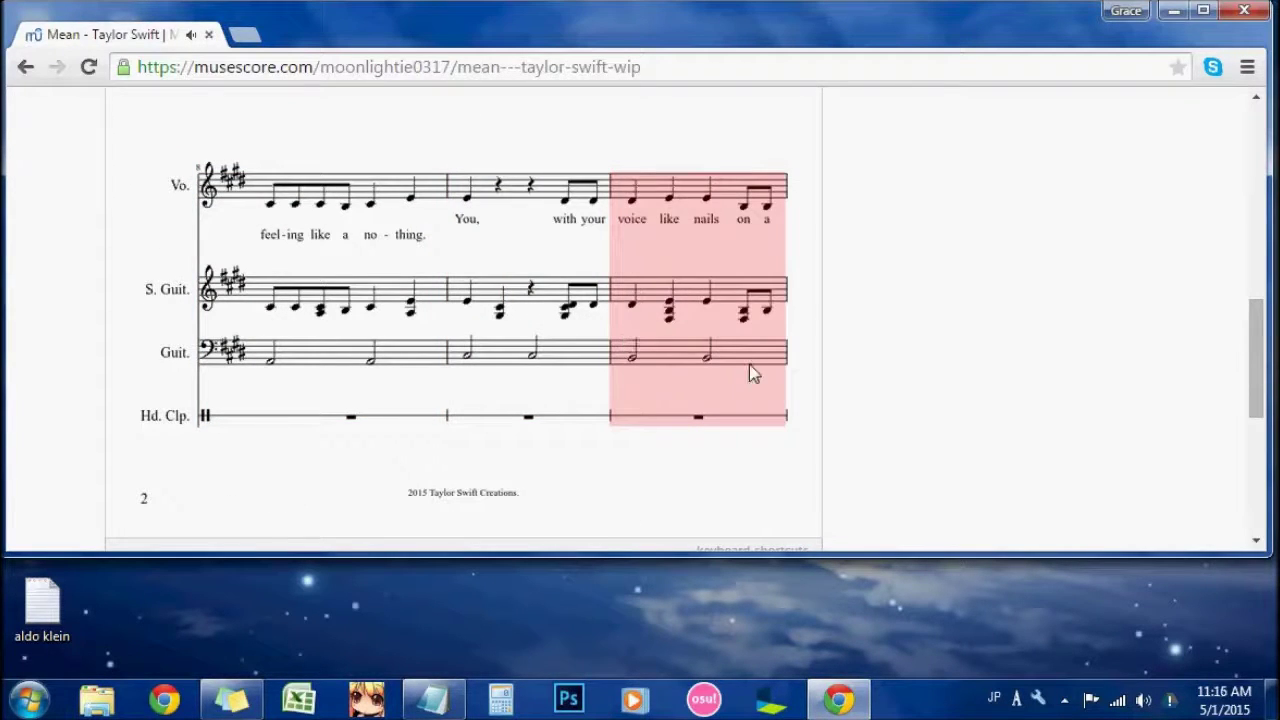
{"action": "scroll", "coordinate": [822, 340], "scroll_direction": "up", "scroll_amount": 1}
{"action": "scroll", "coordinate": [822, 337], "scroll_direction": "down", "scroll_amount": 1}
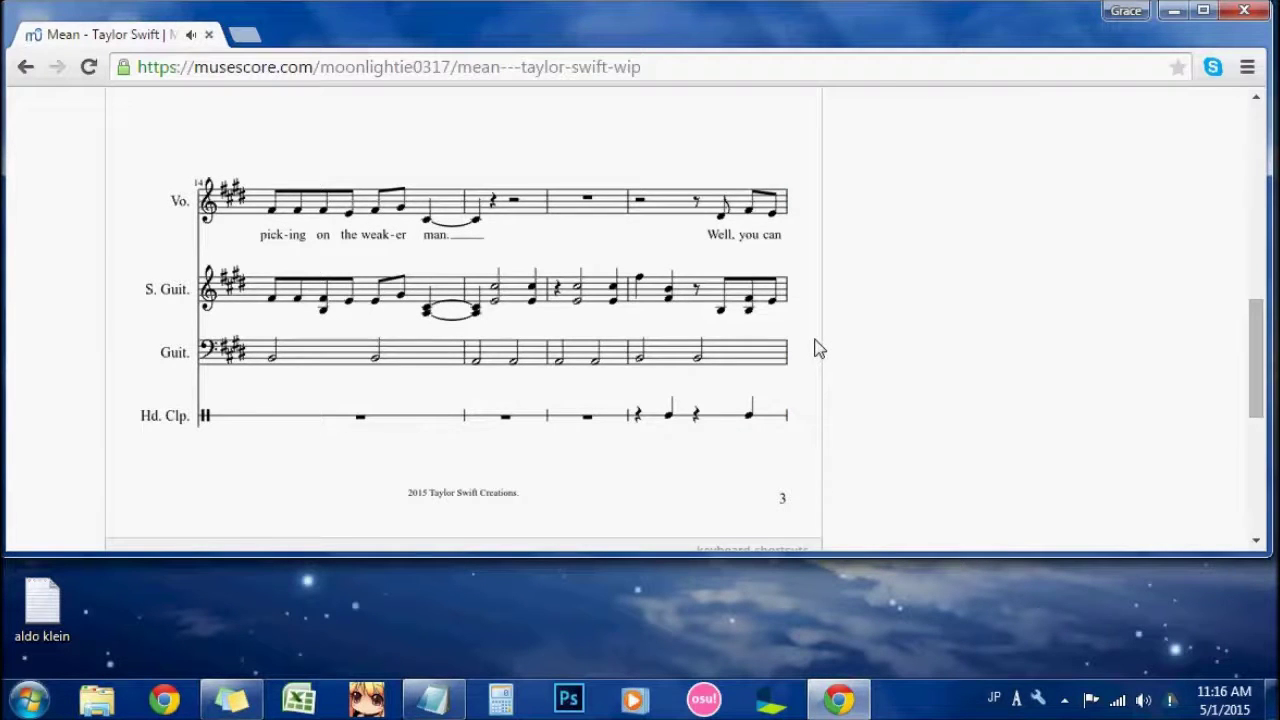
{"action": "scroll", "coordinate": [816, 346], "scroll_direction": "up", "scroll_amount": 2}
{"action": "scroll", "coordinate": [836, 345], "scroll_direction": "down", "scroll_amount": 2}
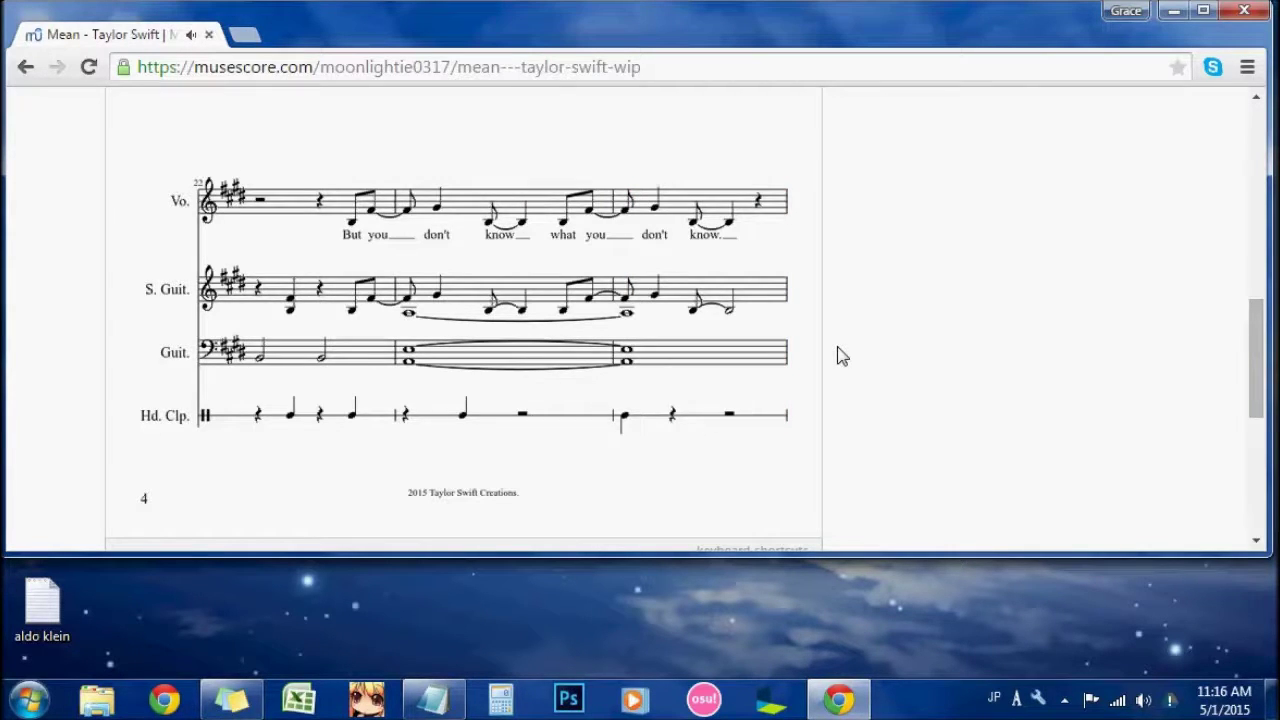
Step: Download the Mean score in MIDI format, close the media player that opens, and pause the score's playback
{"action": "scroll", "coordinate": [761, 144], "scroll_direction": "up", "scroll_amount": 5}
{"action": "left_click", "coordinate": [900, 262]}
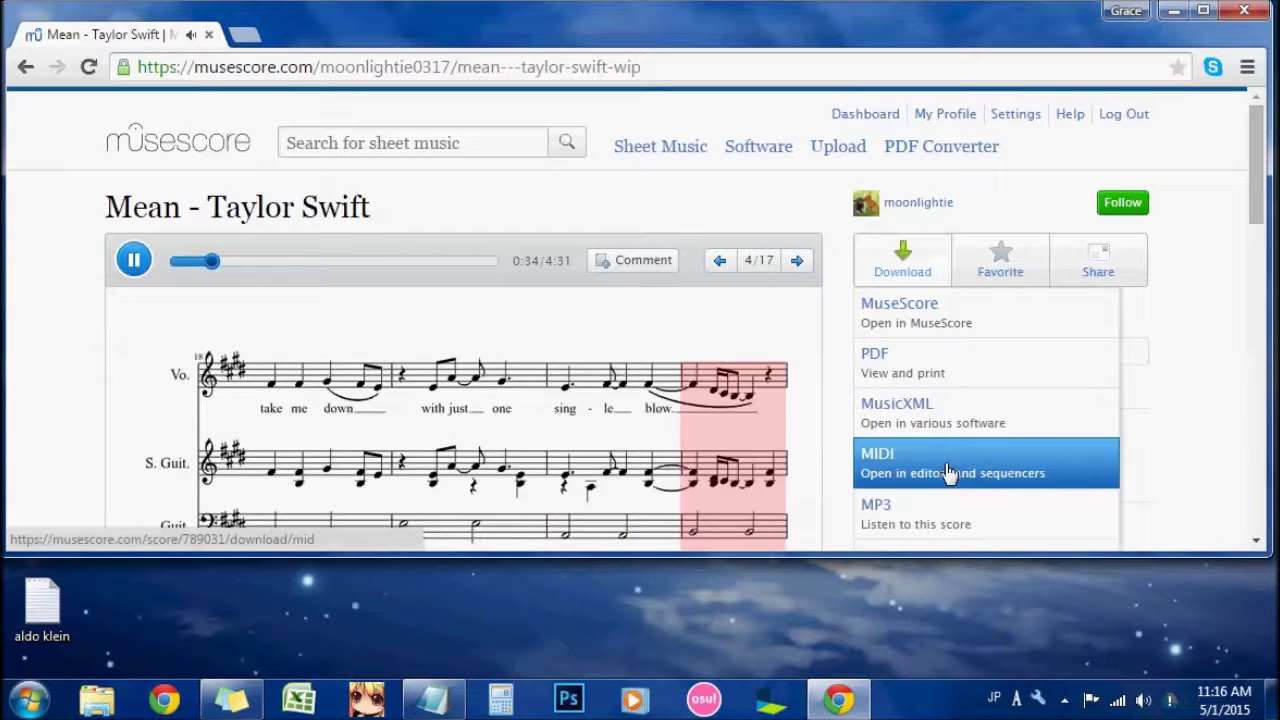
{"action": "left_click", "coordinate": [951, 471]}
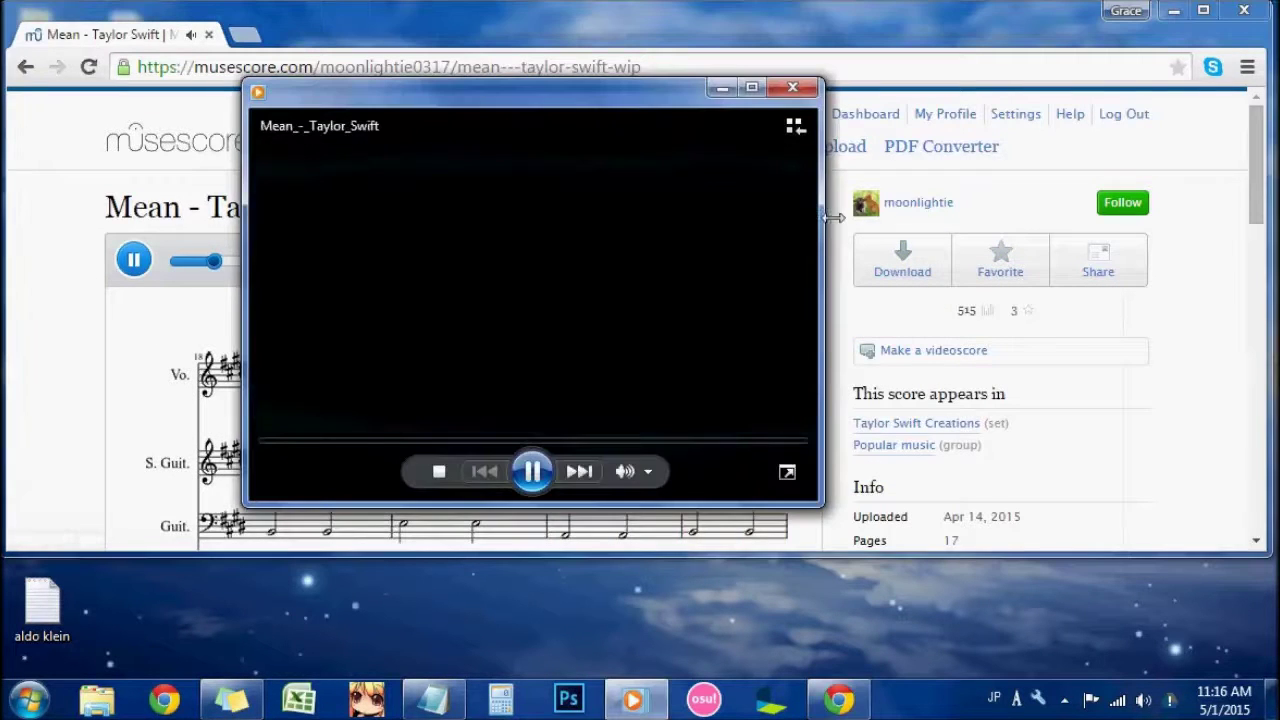
{"action": "left_click", "coordinate": [793, 90]}
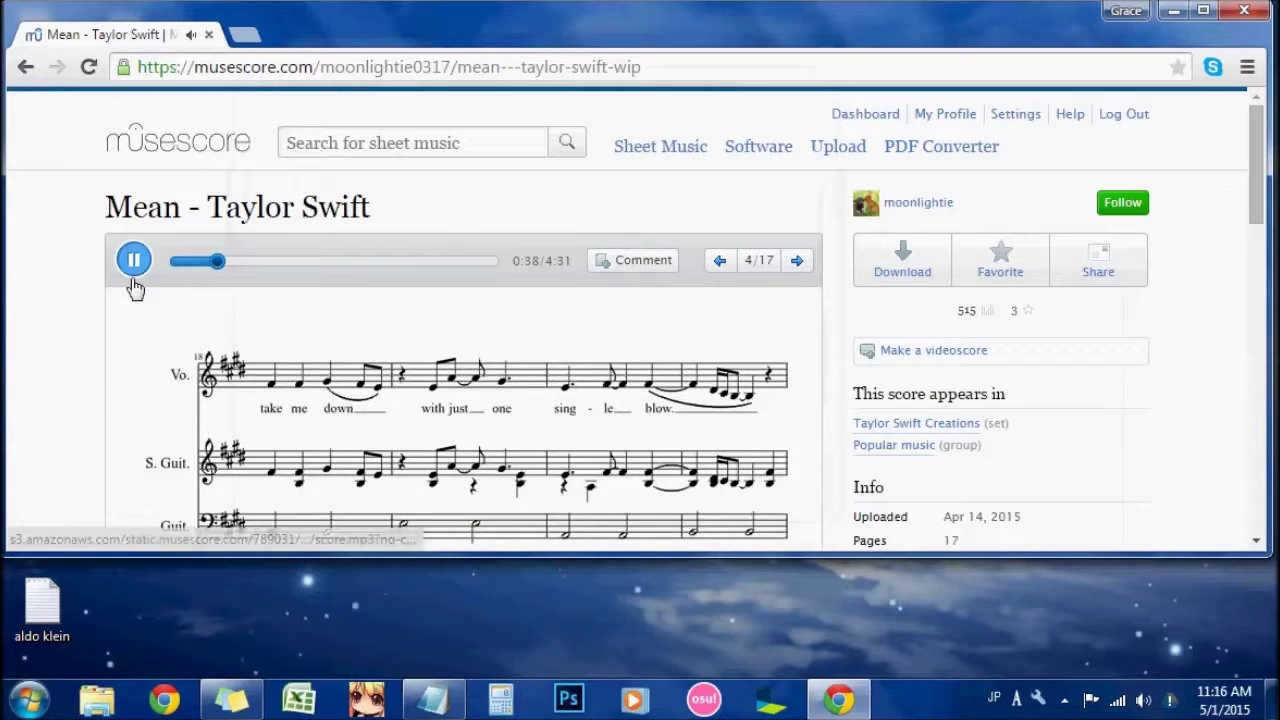
{"action": "left_click", "coordinate": [134, 262]}
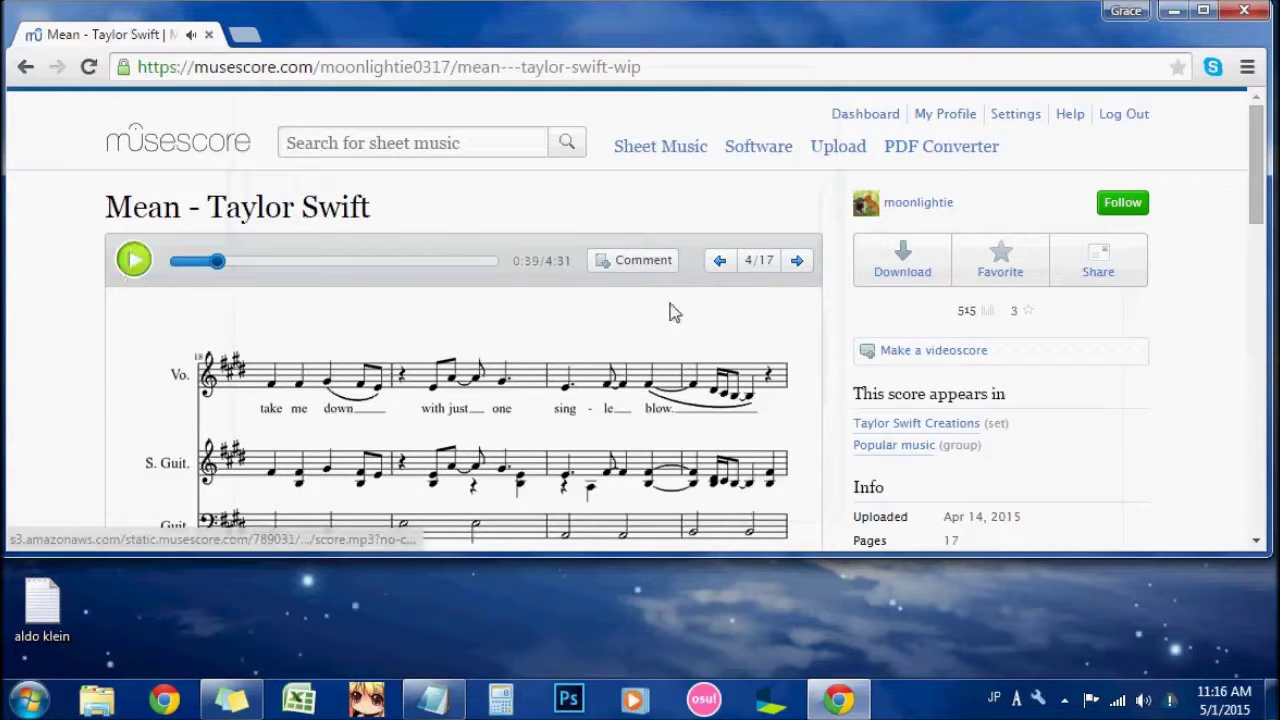
Step: Launch 3ML EDITOR 2 and import the Mean_-_Taylor_Swift MIDI file from Downloads with target tracks A01, A02 and A03, leaving out A10
{"action": "left_click", "coordinate": [368, 698]}
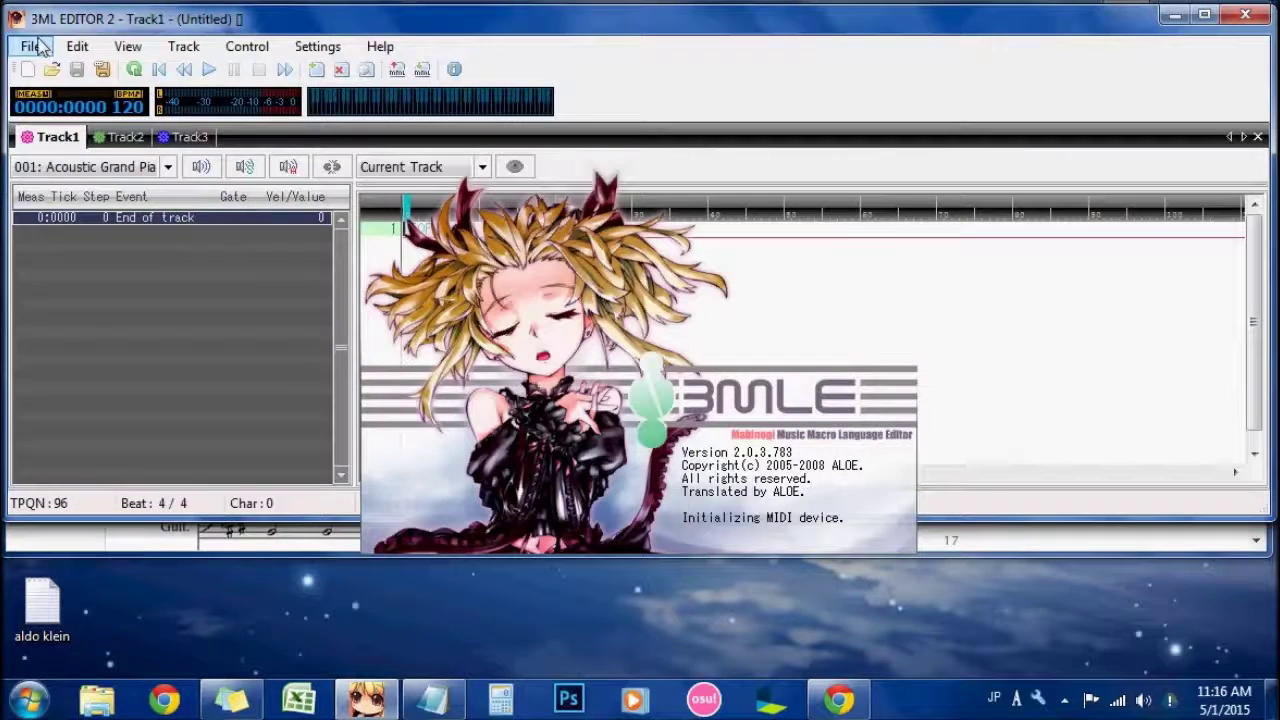
{"action": "left_click", "coordinate": [31, 46]}
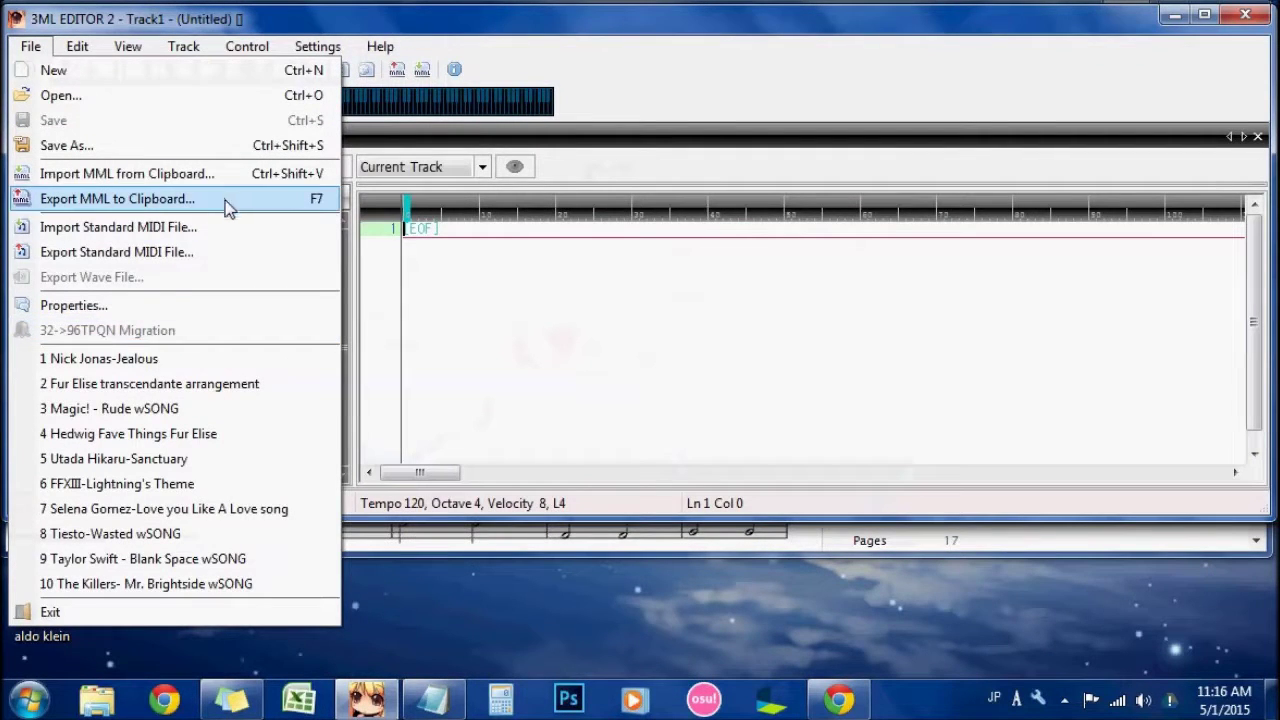
{"action": "left_click", "coordinate": [222, 230]}
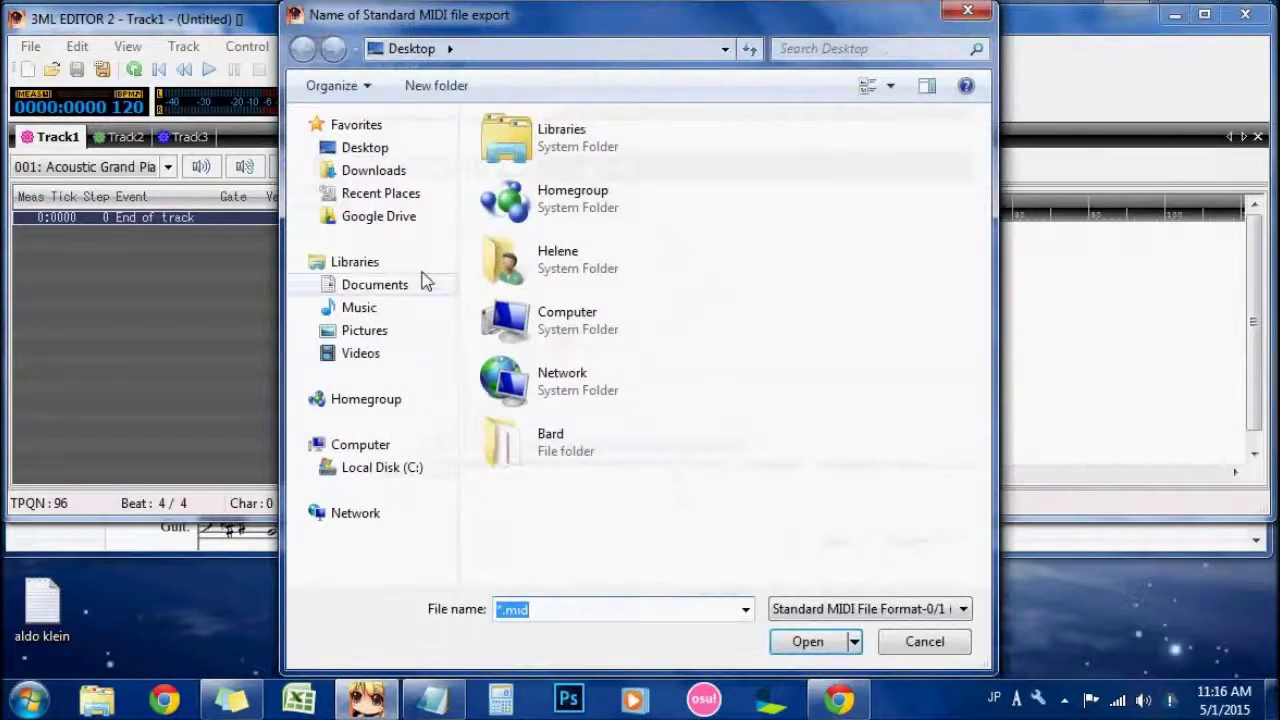
{"action": "left_click", "coordinate": [376, 170]}
{"action": "left_click", "coordinate": [563, 446]}
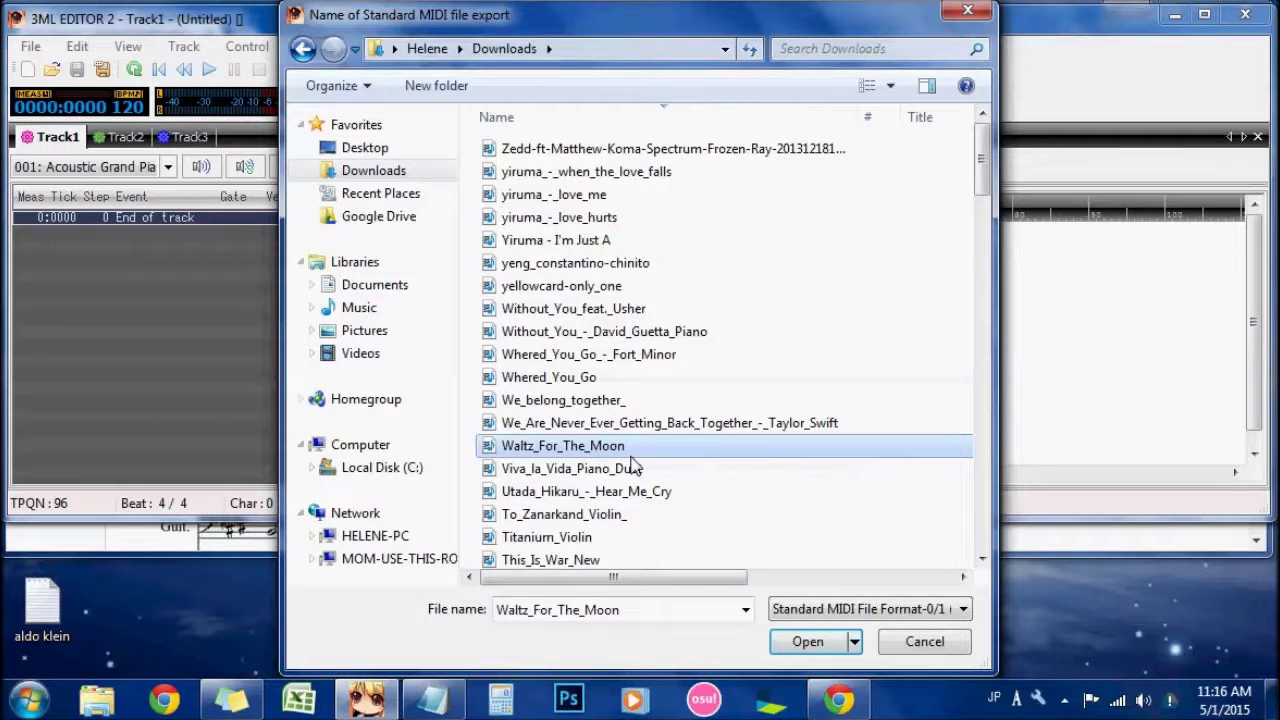
{"action": "scroll", "coordinate": [632, 466], "scroll_direction": "down", "scroll_amount": 12}
{"action": "double_click", "coordinate": [537, 234]}
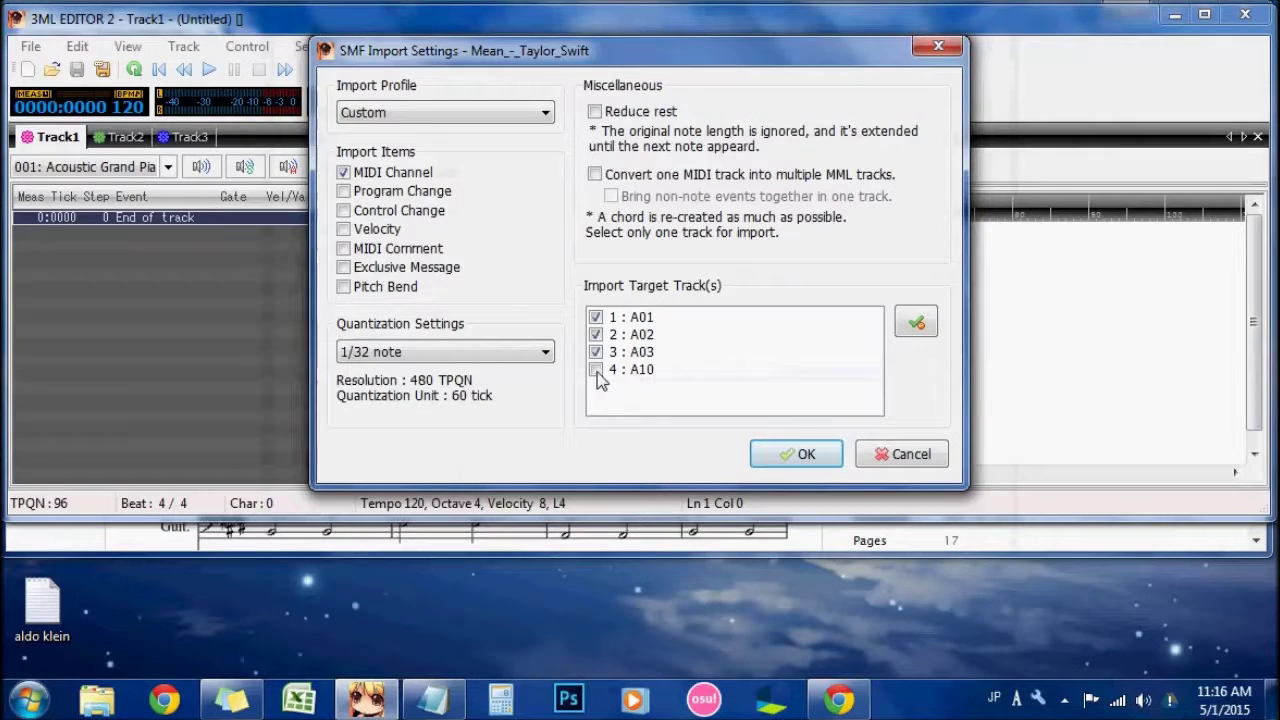
Step: Switch back to the Mean score on MuseScore and examine the vocal, guitar and hand clap staves on pages 4 to 6
{"action": "left_click", "coordinate": [622, 540]}
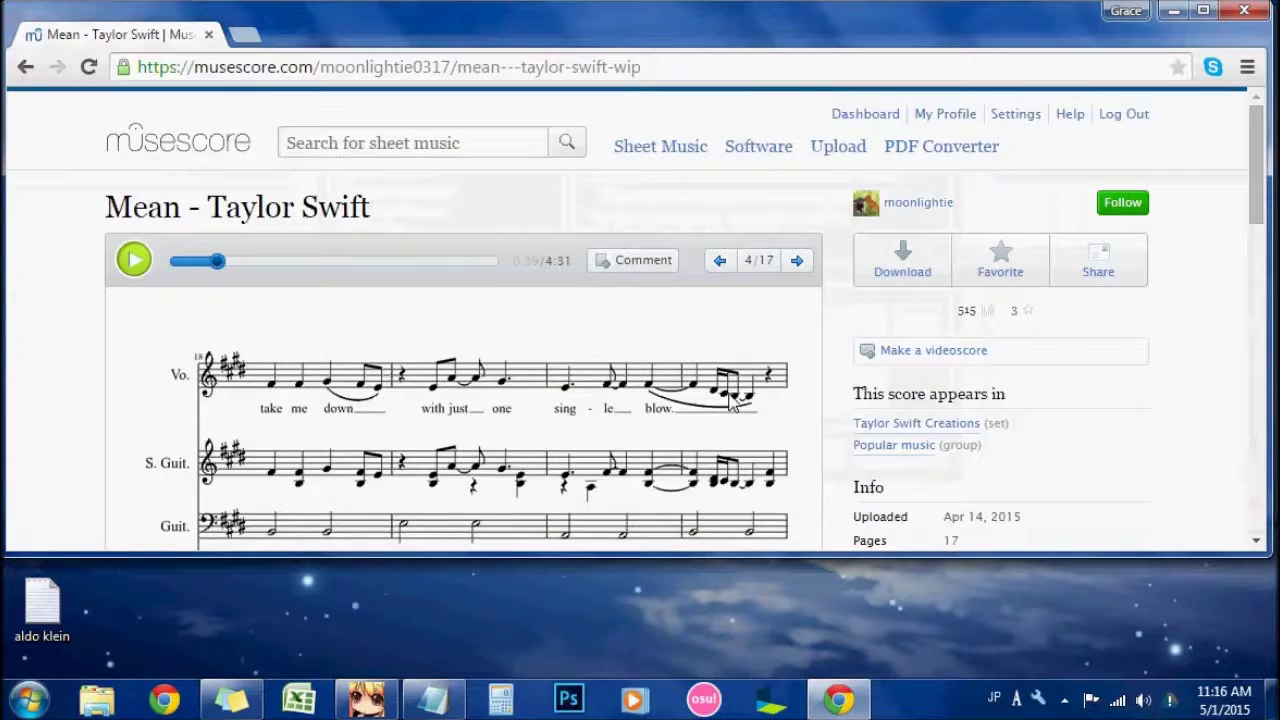
{"action": "scroll", "coordinate": [729, 390], "scroll_direction": "down", "scroll_amount": 2}
{"action": "scroll", "coordinate": [725, 380], "scroll_direction": "up", "scroll_amount": 1}
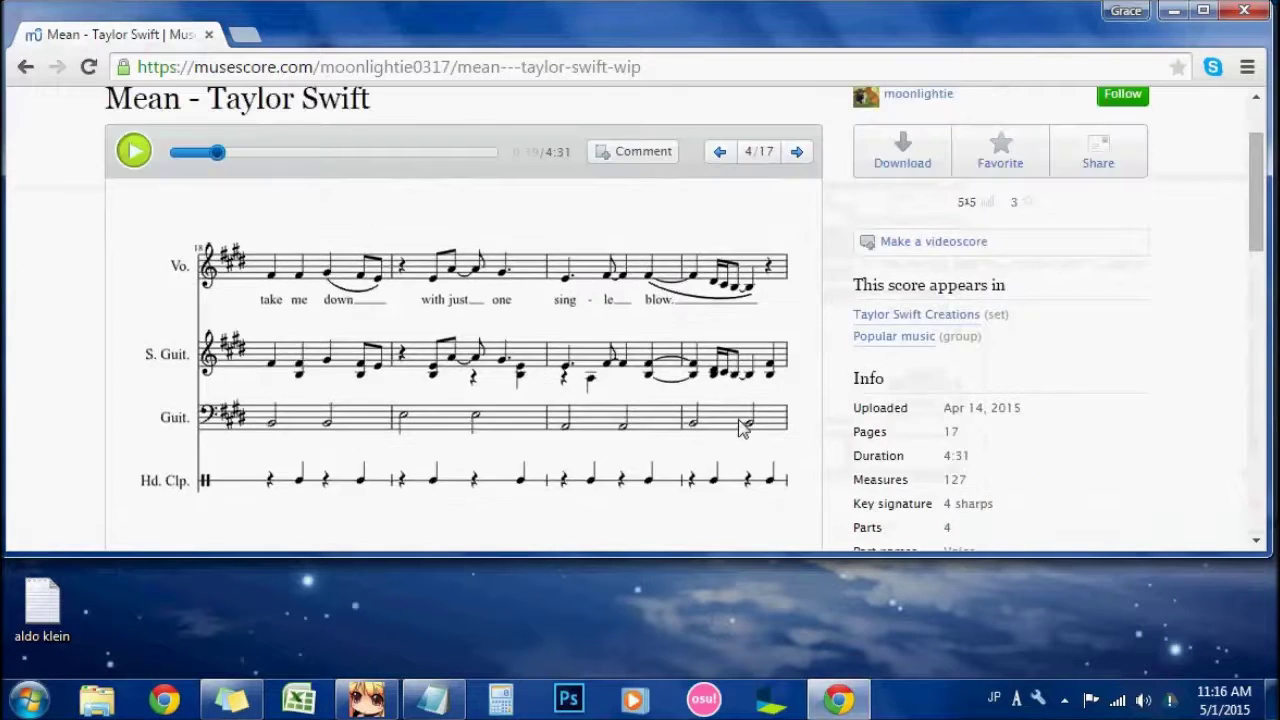
{"action": "scroll", "coordinate": [734, 400], "scroll_direction": "down", "scroll_amount": 2}
{"action": "scroll", "coordinate": [766, 294], "scroll_direction": "down", "scroll_amount": 4}
{"action": "scroll", "coordinate": [803, 348], "scroll_direction": "down", "scroll_amount": 2}
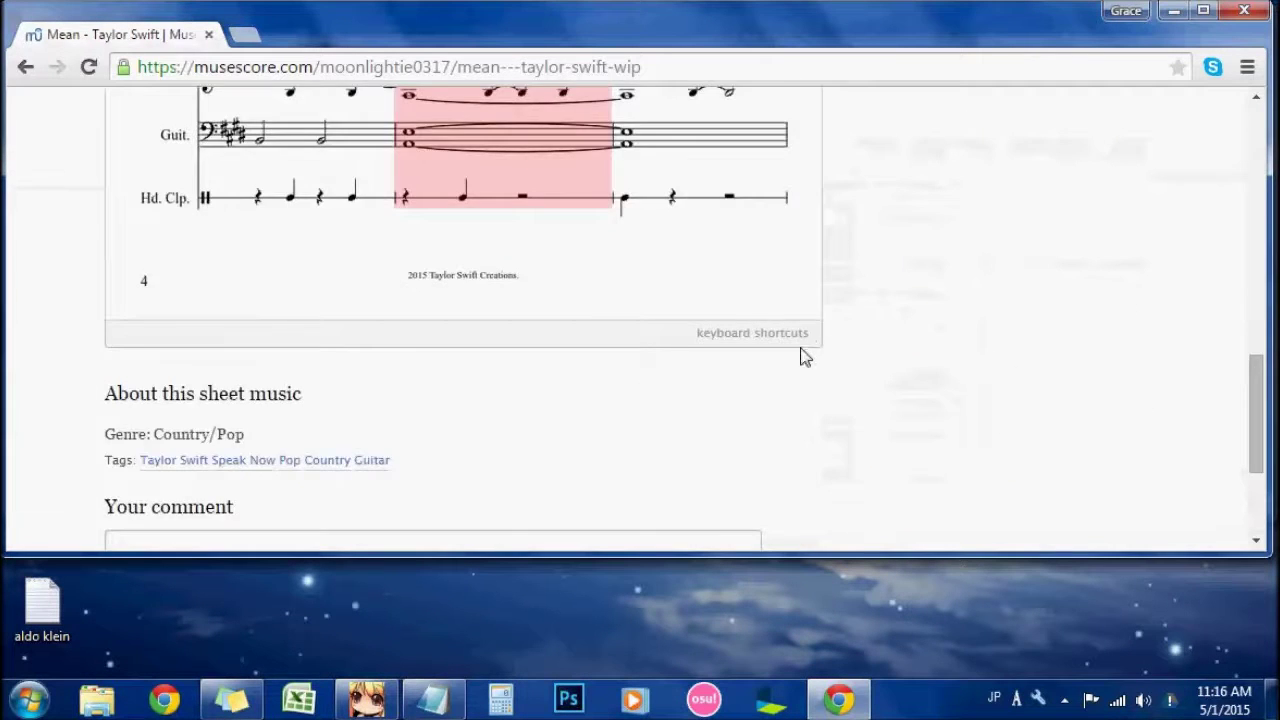
{"action": "scroll", "coordinate": [797, 352], "scroll_direction": "up", "scroll_amount": 5}
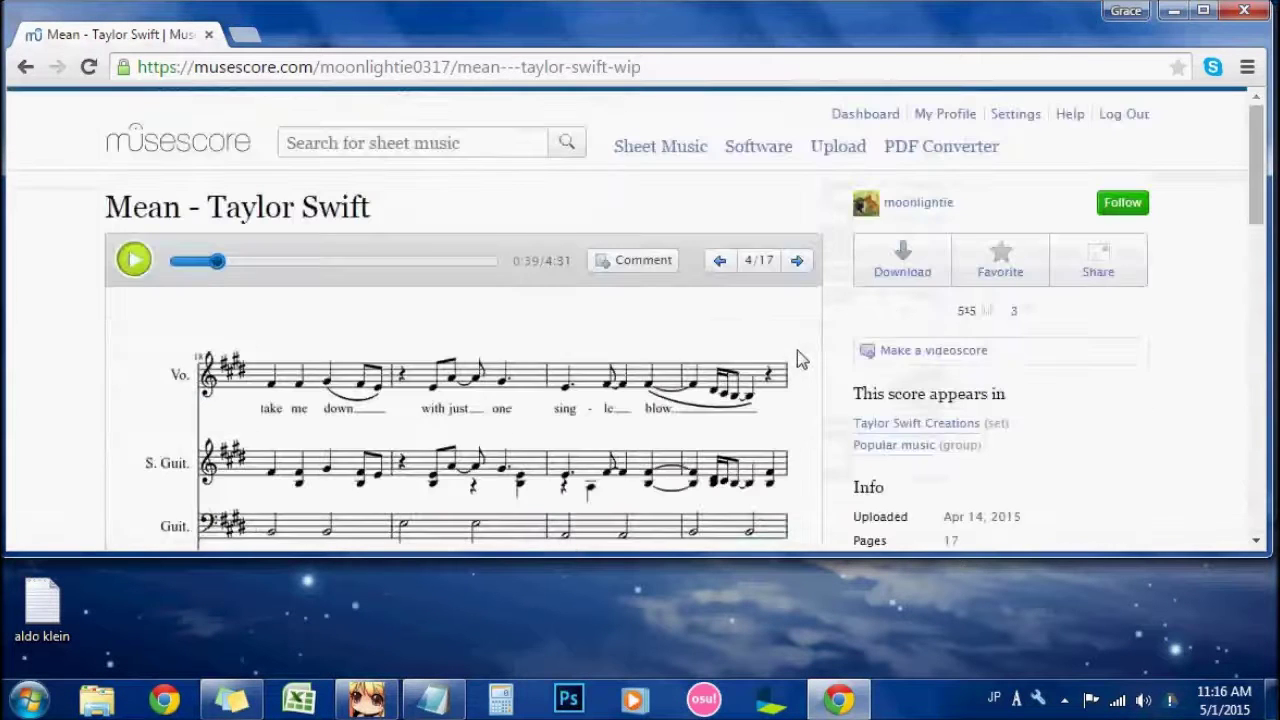
{"action": "left_click", "coordinate": [797, 260]}
{"action": "scroll", "coordinate": [812, 322], "scroll_direction": "down", "scroll_amount": 5}
{"action": "scroll", "coordinate": [808, 319], "scroll_direction": "down", "scroll_amount": 2}
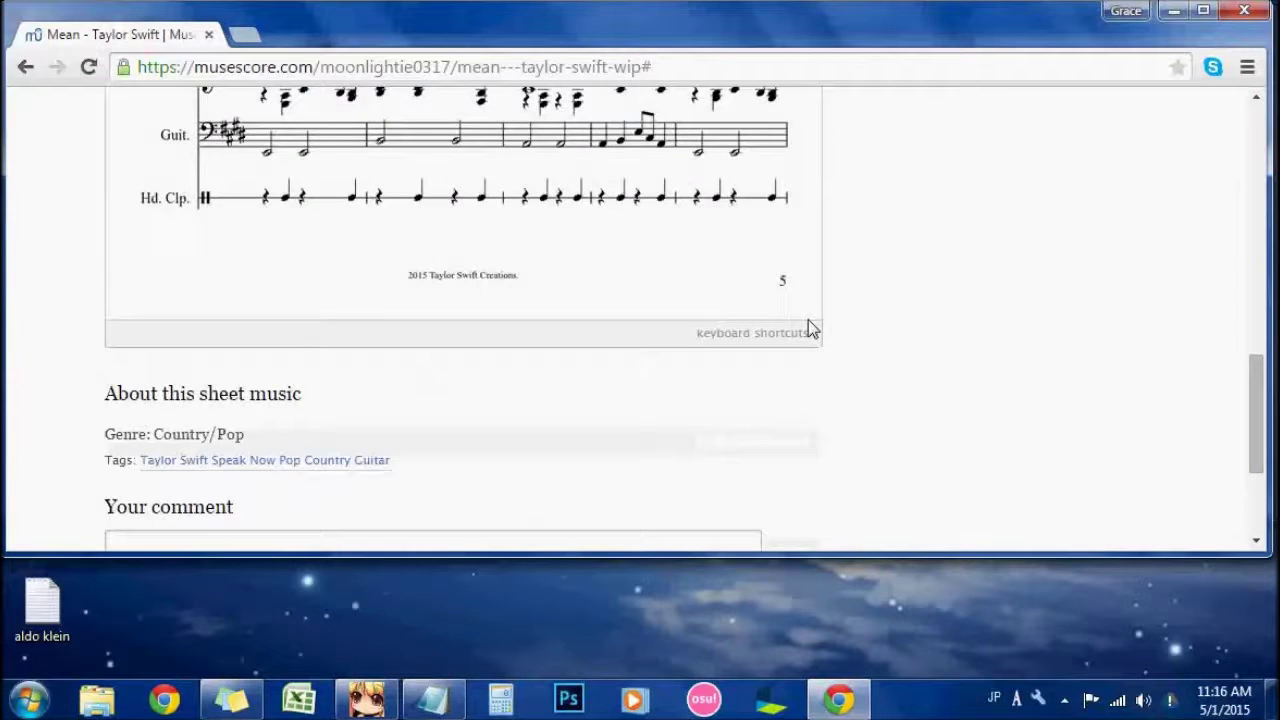
{"action": "scroll", "coordinate": [807, 323], "scroll_direction": "up", "scroll_amount": 7}
{"action": "left_click", "coordinate": [797, 260]}
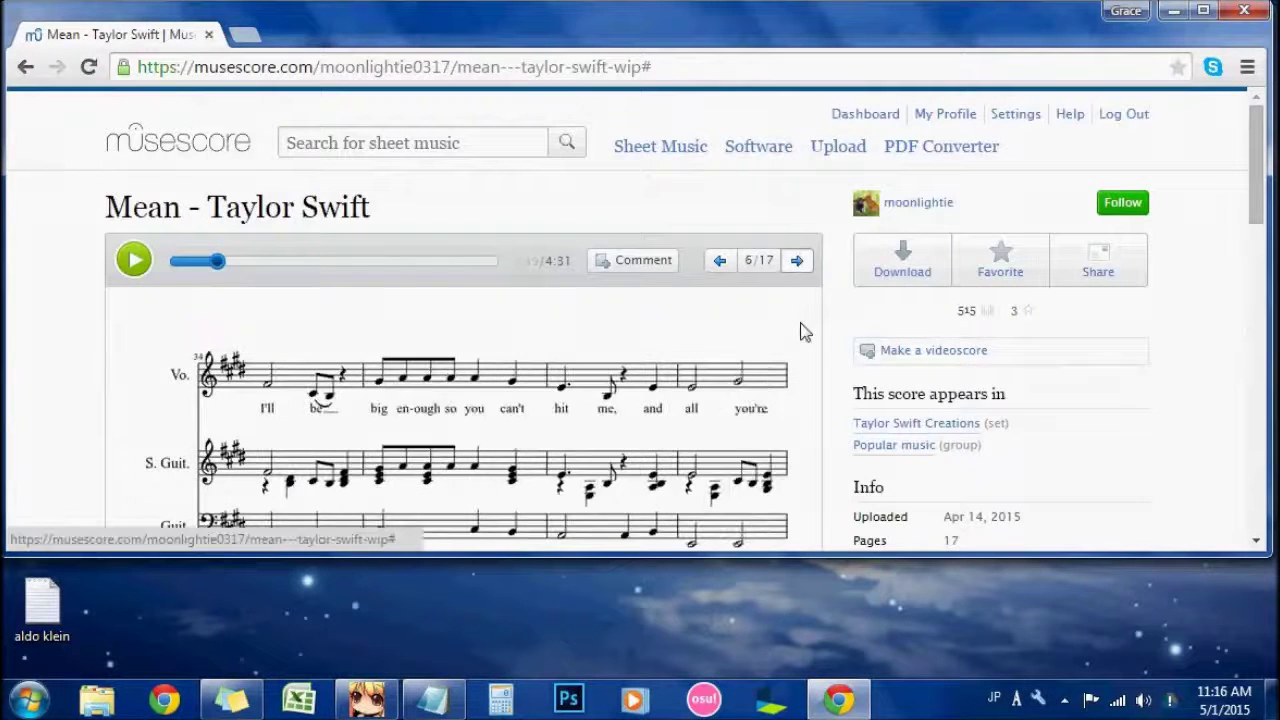
{"action": "scroll", "coordinate": [806, 334], "scroll_direction": "down", "scroll_amount": 7}
{"action": "scroll", "coordinate": [806, 334], "scroll_direction": "up", "scroll_amount": 2}
{"action": "scroll", "coordinate": [806, 334], "scroll_direction": "up", "scroll_amount": 5}
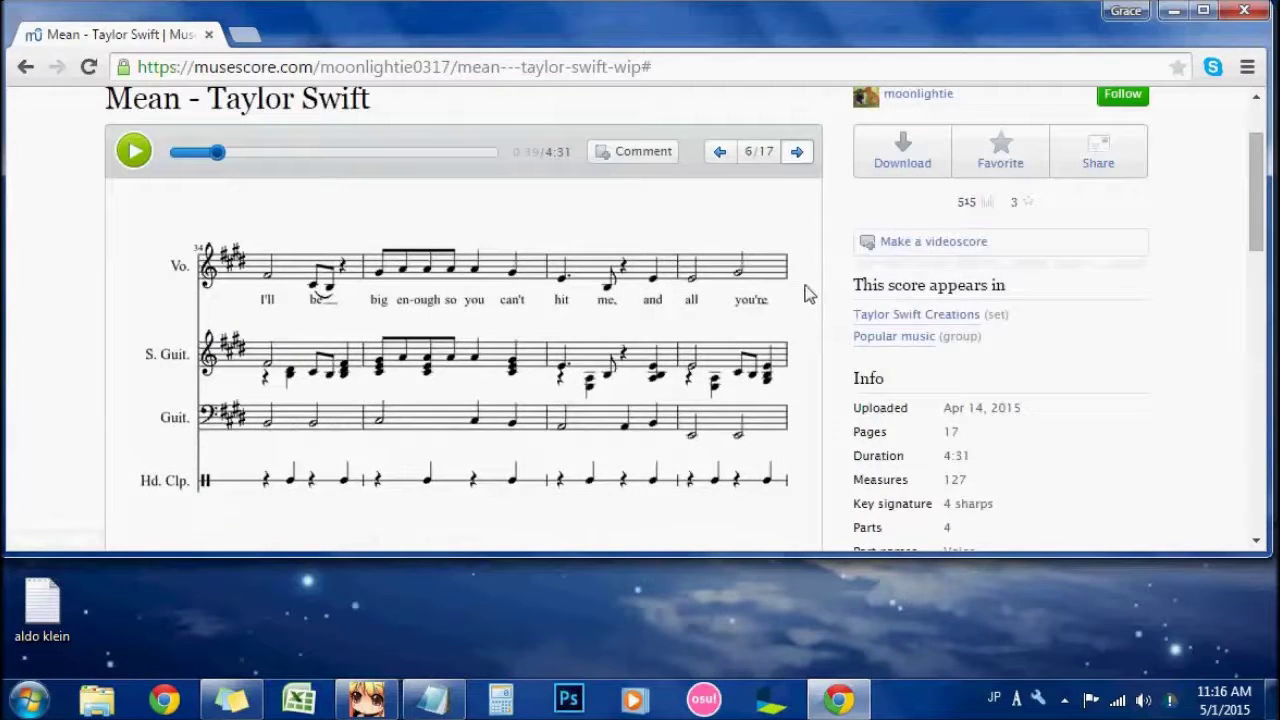
Step: Examine the vocal, guitar and hand clap staves on pages 7 to 10 of the Mean score
{"action": "left_click", "coordinate": [797, 155]}
{"action": "scroll", "coordinate": [800, 165], "scroll_direction": "up", "scroll_amount": 1}
{"action": "scroll", "coordinate": [786, 323], "scroll_direction": "down", "scroll_amount": 3}
{"action": "scroll", "coordinate": [757, 360], "scroll_direction": "up", "scroll_amount": 3}
{"action": "left_click", "coordinate": [797, 262]}
{"action": "scroll", "coordinate": [777, 394], "scroll_direction": "down", "scroll_amount": 3}
{"action": "scroll", "coordinate": [771, 363], "scroll_direction": "up", "scroll_amount": 3}
{"action": "scroll", "coordinate": [771, 363], "scroll_direction": "down", "scroll_amount": 7}
{"action": "scroll", "coordinate": [771, 358], "scroll_direction": "up", "scroll_amount": 6}
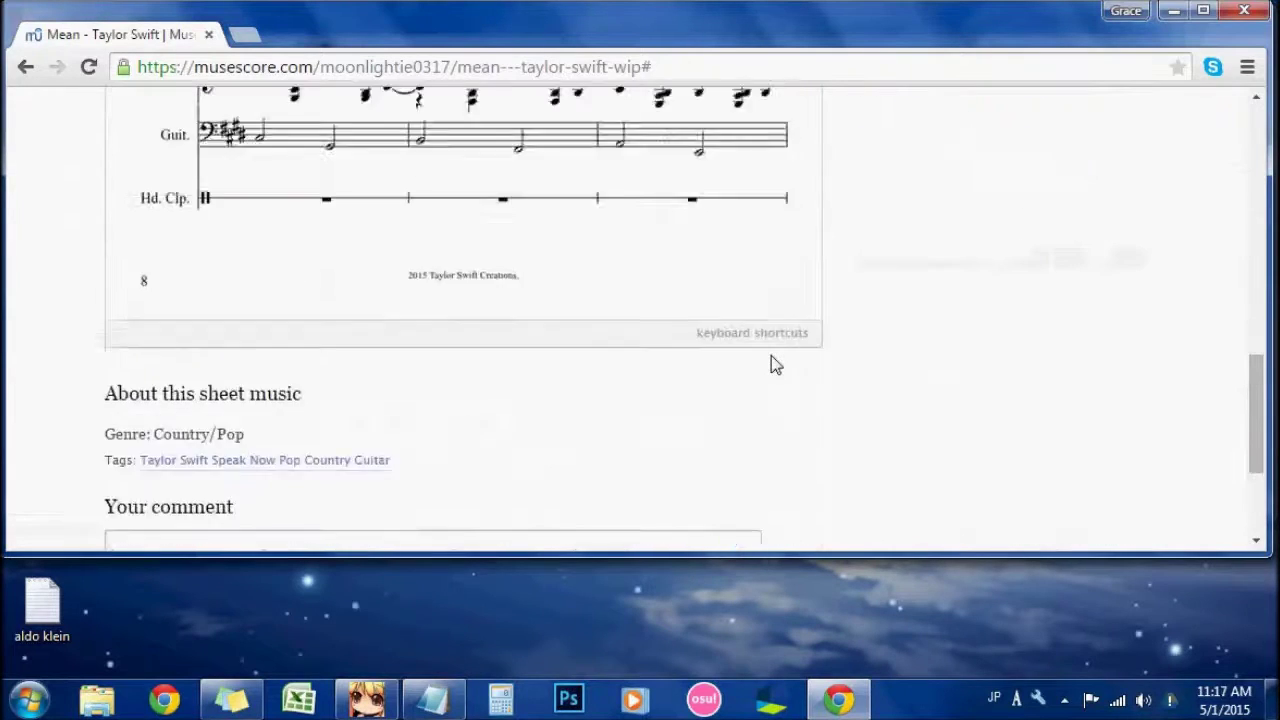
{"action": "scroll", "coordinate": [785, 320], "scroll_direction": "up", "scroll_amount": 4}
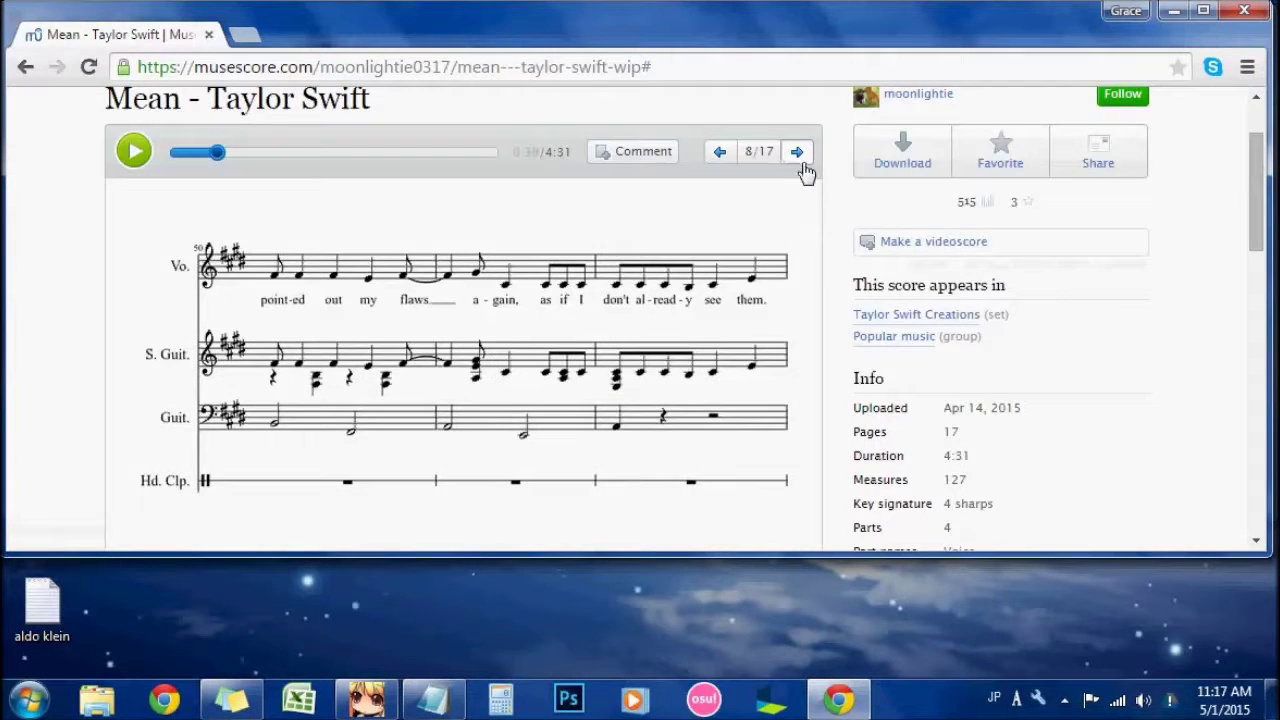
{"action": "scroll", "coordinate": [800, 165], "scroll_direction": "up", "scroll_amount": 1}
{"action": "scroll", "coordinate": [793, 349], "scroll_direction": "down", "scroll_amount": 5}
{"action": "scroll", "coordinate": [792, 344], "scroll_direction": "down", "scroll_amount": 4}
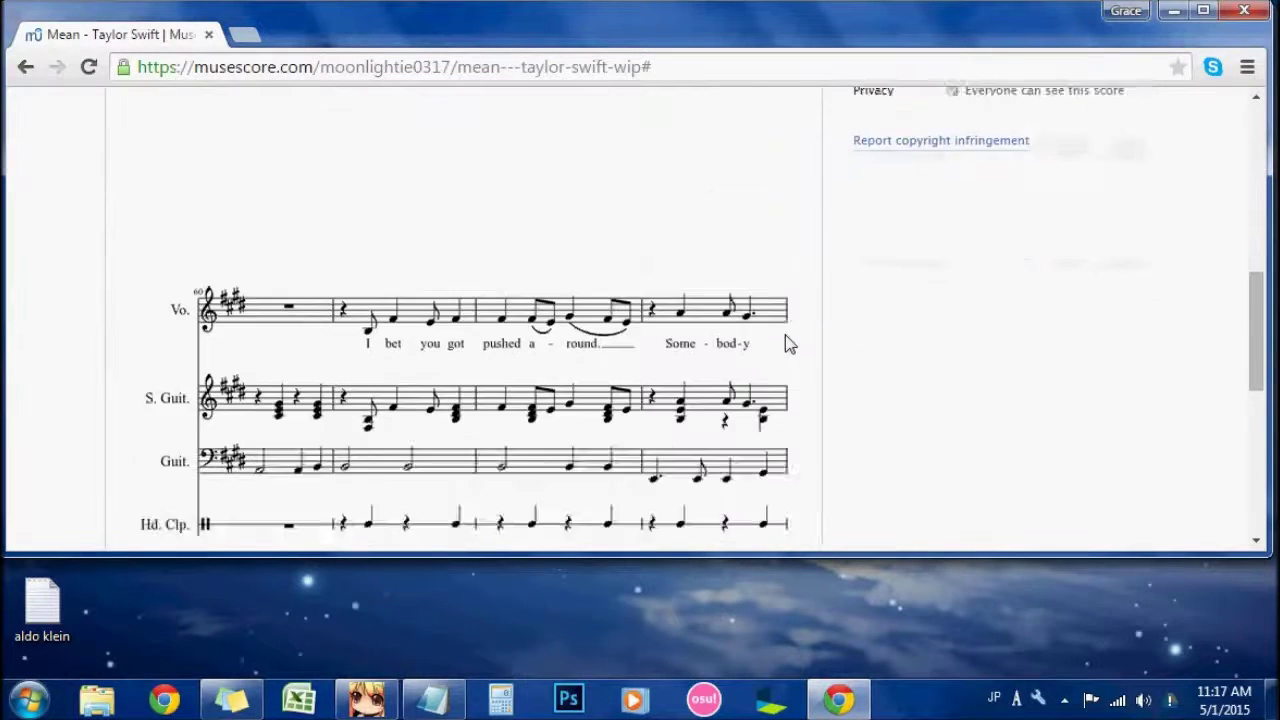
{"action": "scroll", "coordinate": [791, 349], "scroll_direction": "up", "scroll_amount": 7}
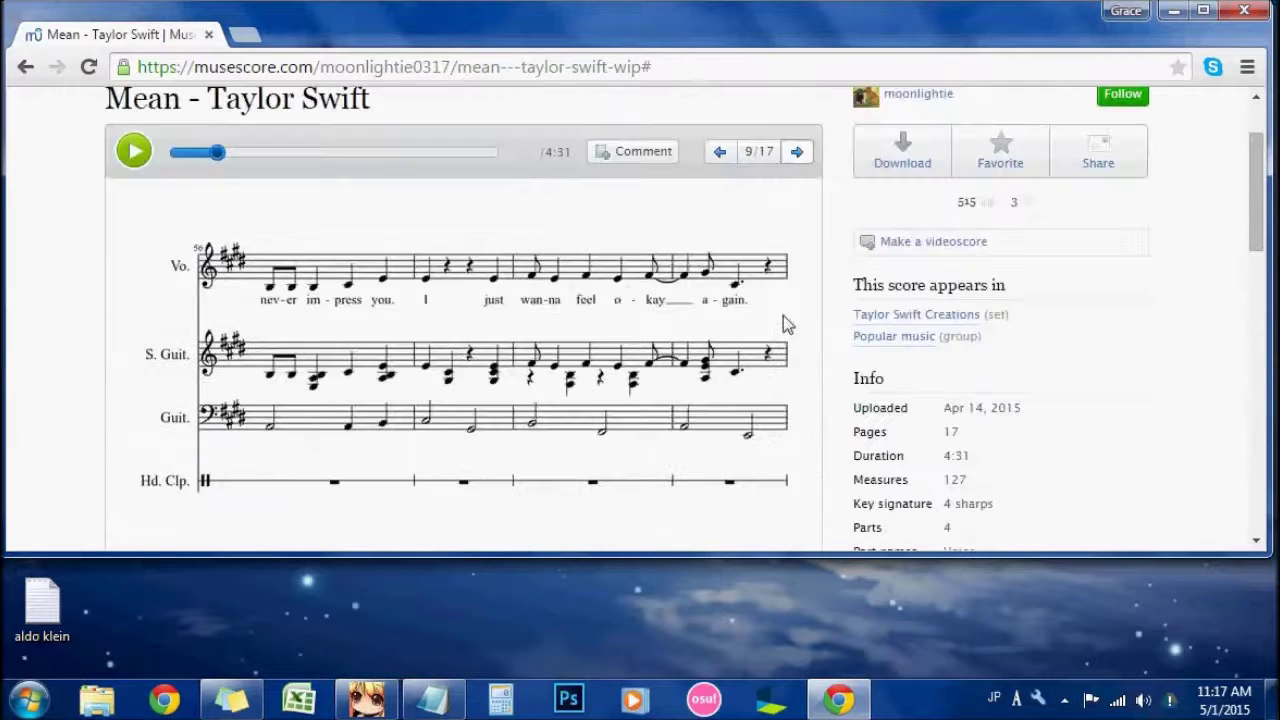
{"action": "left_click", "coordinate": [797, 152]}
{"action": "scroll", "coordinate": [768, 303], "scroll_direction": "down", "scroll_amount": 2}
{"action": "scroll", "coordinate": [770, 305], "scroll_direction": "down", "scroll_amount": 3}
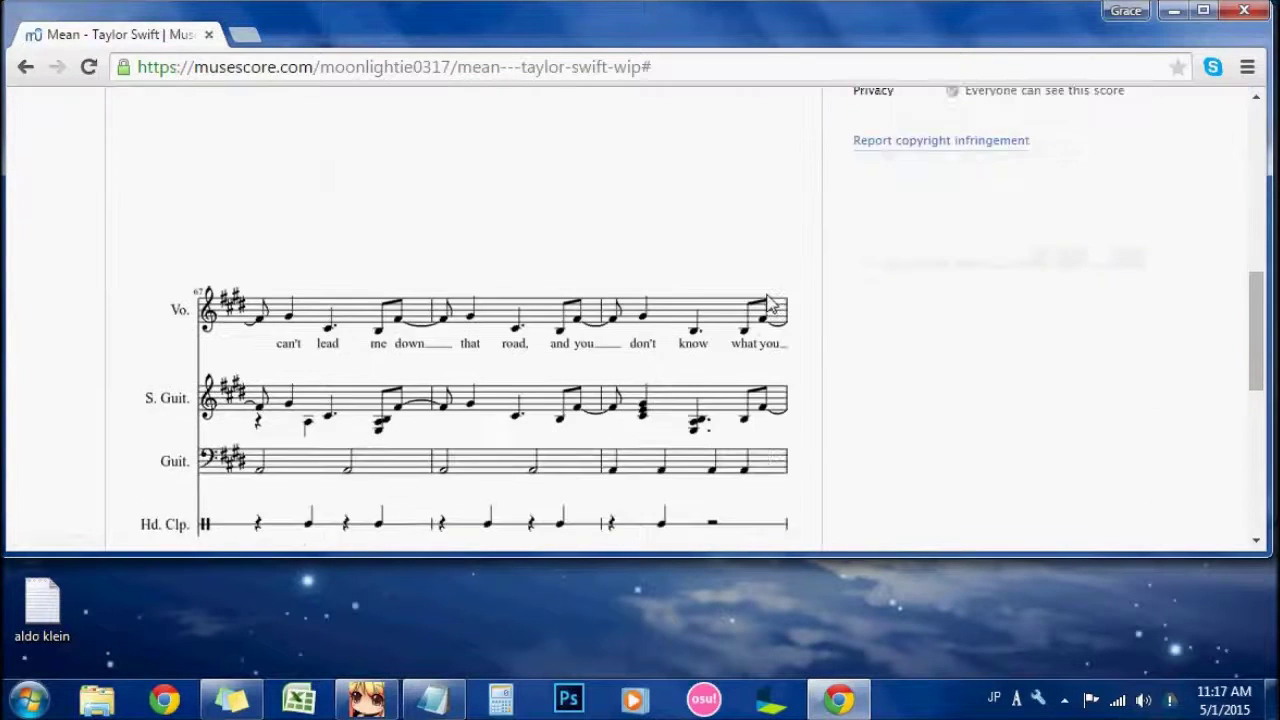
Step: In 3ML EDITOR 2, replace Track1's extension header and measure 0 marker with the t120v15l32c&c&... tuning line from the TUNING notes
{"action": "left_click", "coordinate": [366, 698]}
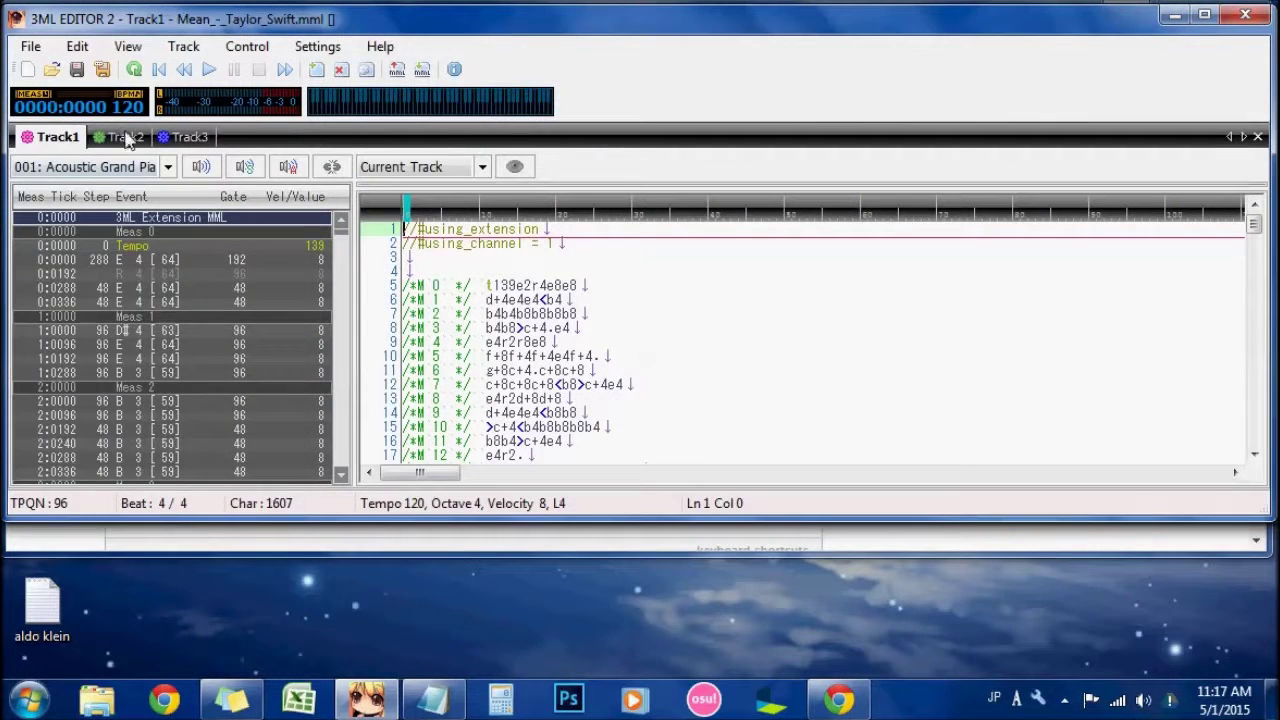
{"action": "left_click", "coordinate": [124, 138]}
{"action": "left_click", "coordinate": [75, 140]}
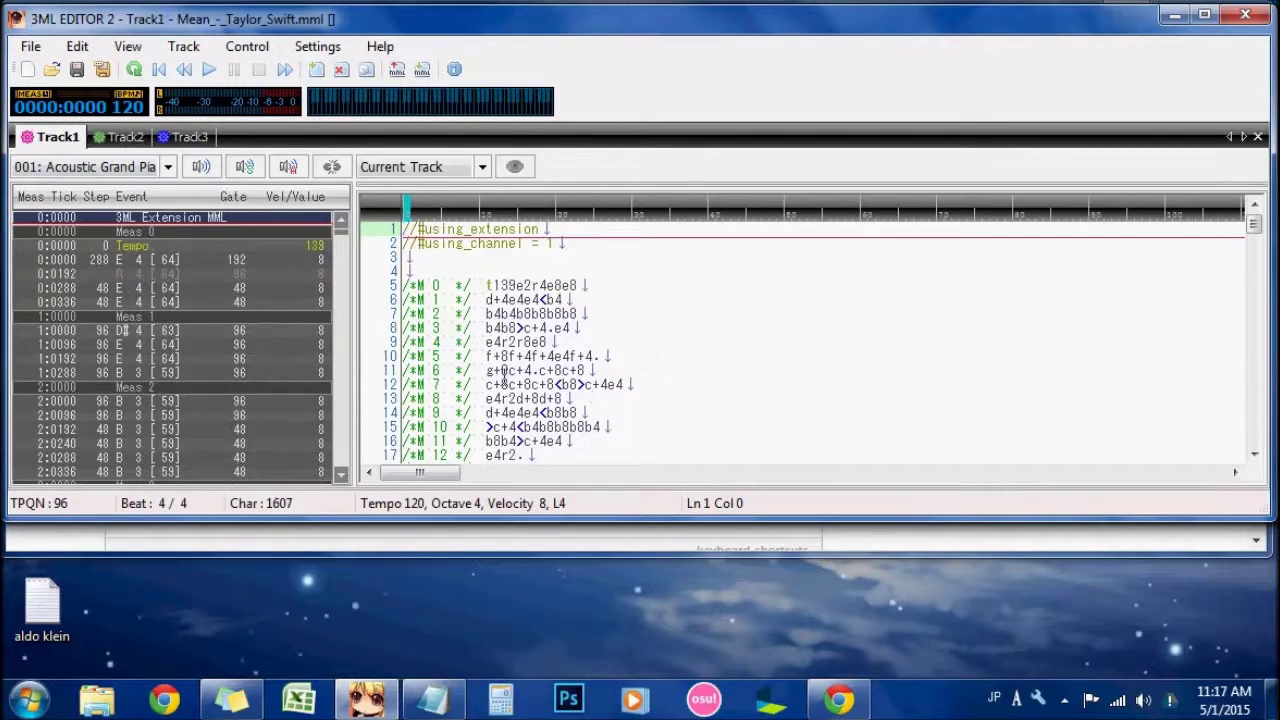
{"action": "left_click", "coordinate": [432, 700]}
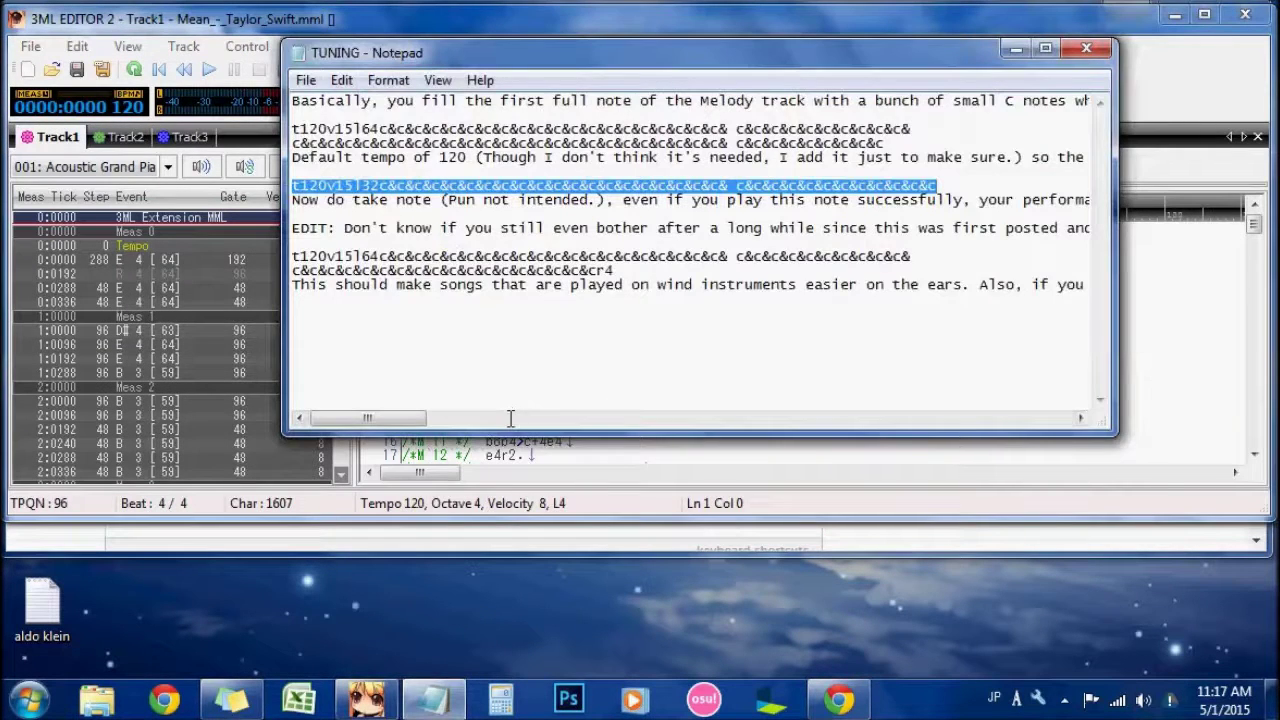
{"action": "left_click", "coordinate": [516, 452]}
{"action": "left_click_drag", "start_coordinate": [488, 287], "coordinate": [332, 228]}
{"action": "type", "text": "t120v15l32c&c&c&c&c&c&c&c&c&c&c&c&c&c&c&c&c&c&c&c& c&c&c&c&c&c&c&c&c&c&c&c"}
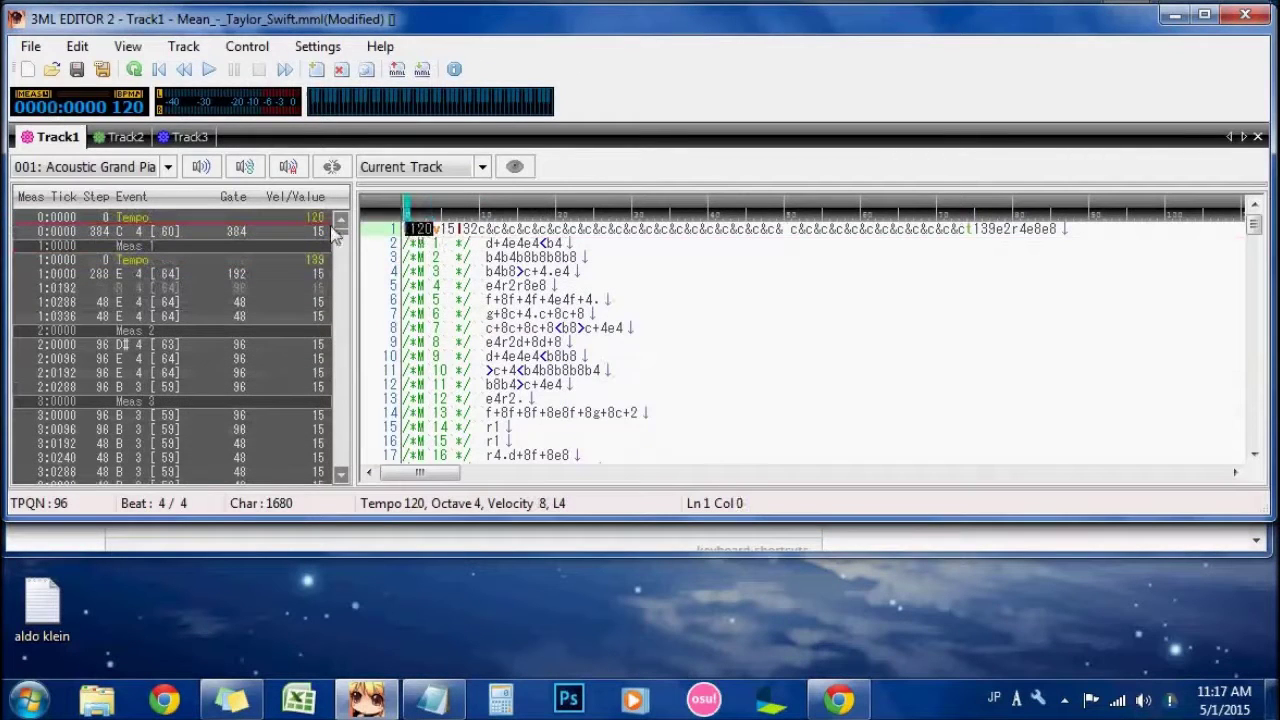
Step: Remove t120 from the start of Track1's tuning line and move t139e2r4e8e8 onto its own line
{"action": "left_click", "coordinate": [125, 137]}
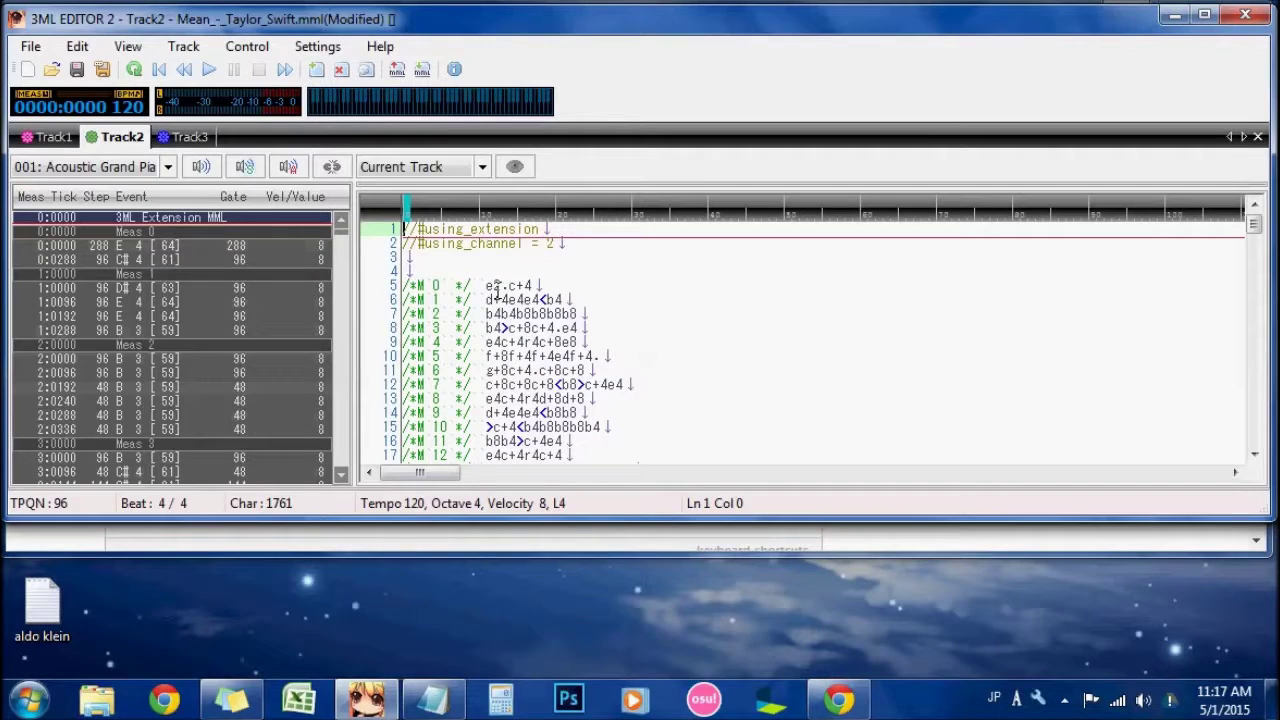
{"action": "left_click", "coordinate": [47, 139]}
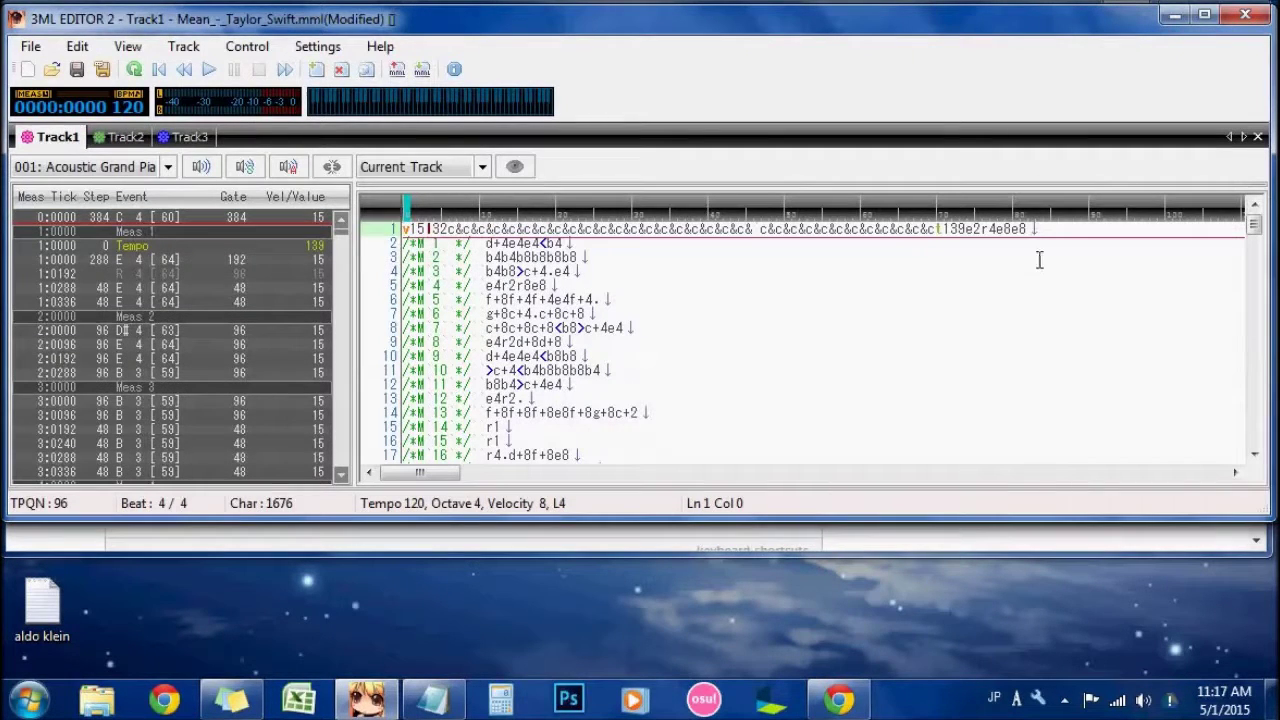
{"action": "left_click", "coordinate": [940, 230]}
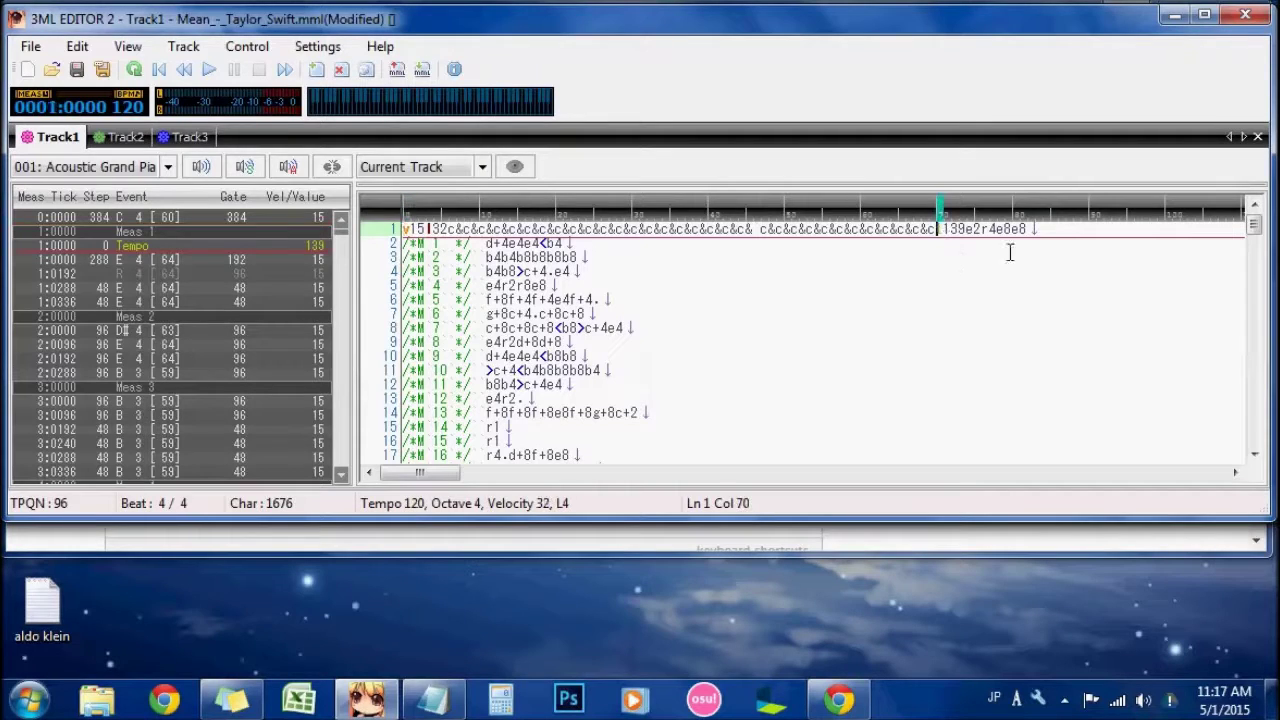
{"action": "key", "text": "Return"}
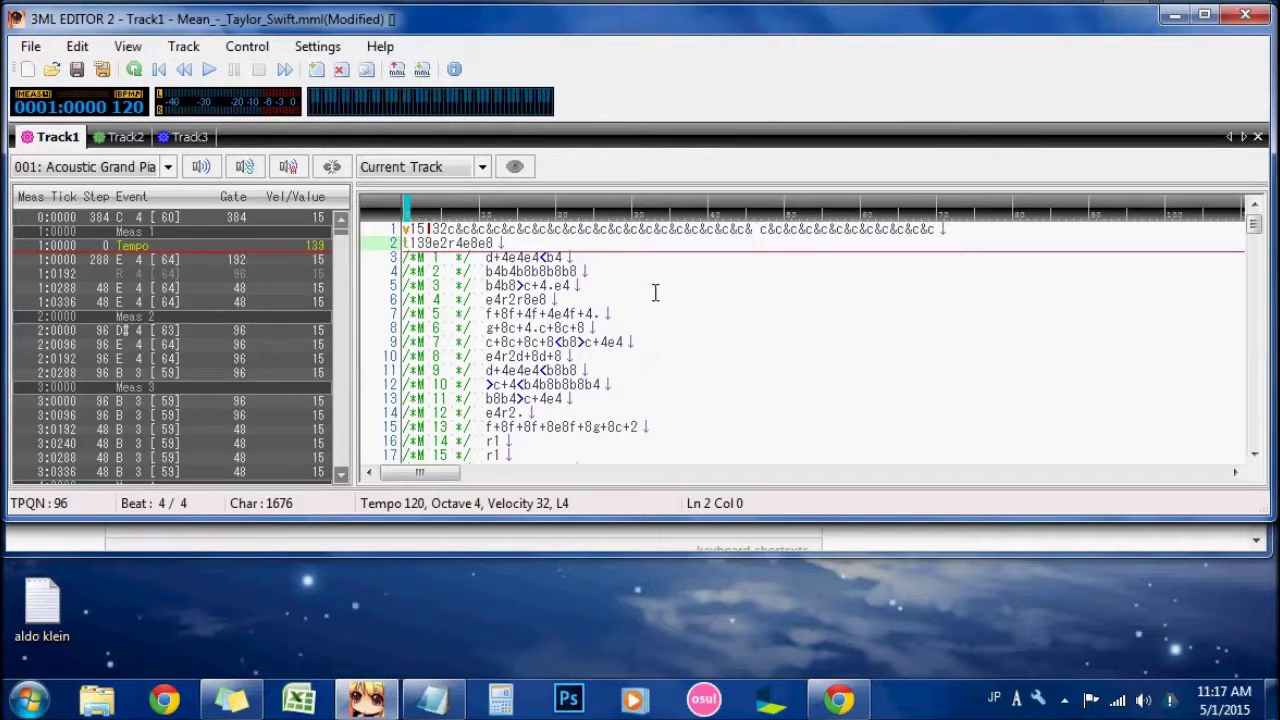
Step: Replace Track2's extension header and measure 0 marker with the t120v15l32c&c&... tuning line, and move e2.c+4 onto its own line
{"action": "left_click", "coordinate": [140, 142]}
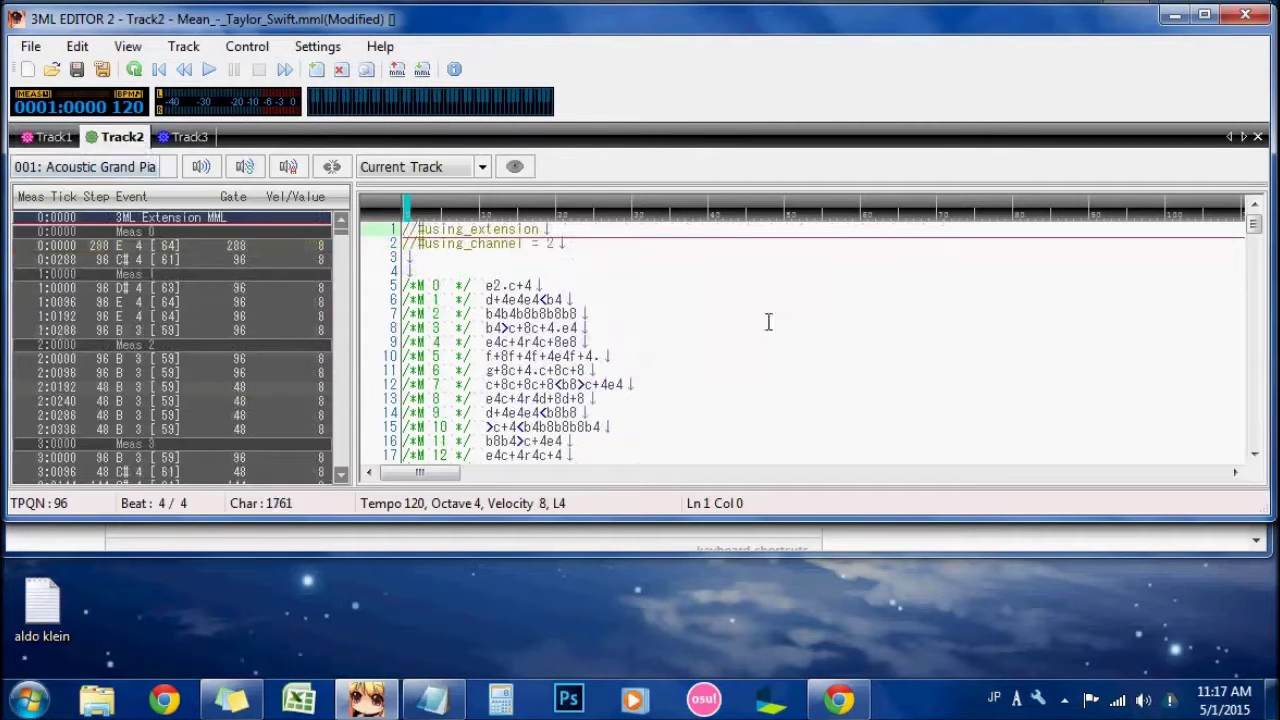
{"action": "left_click", "coordinate": [170, 139]}
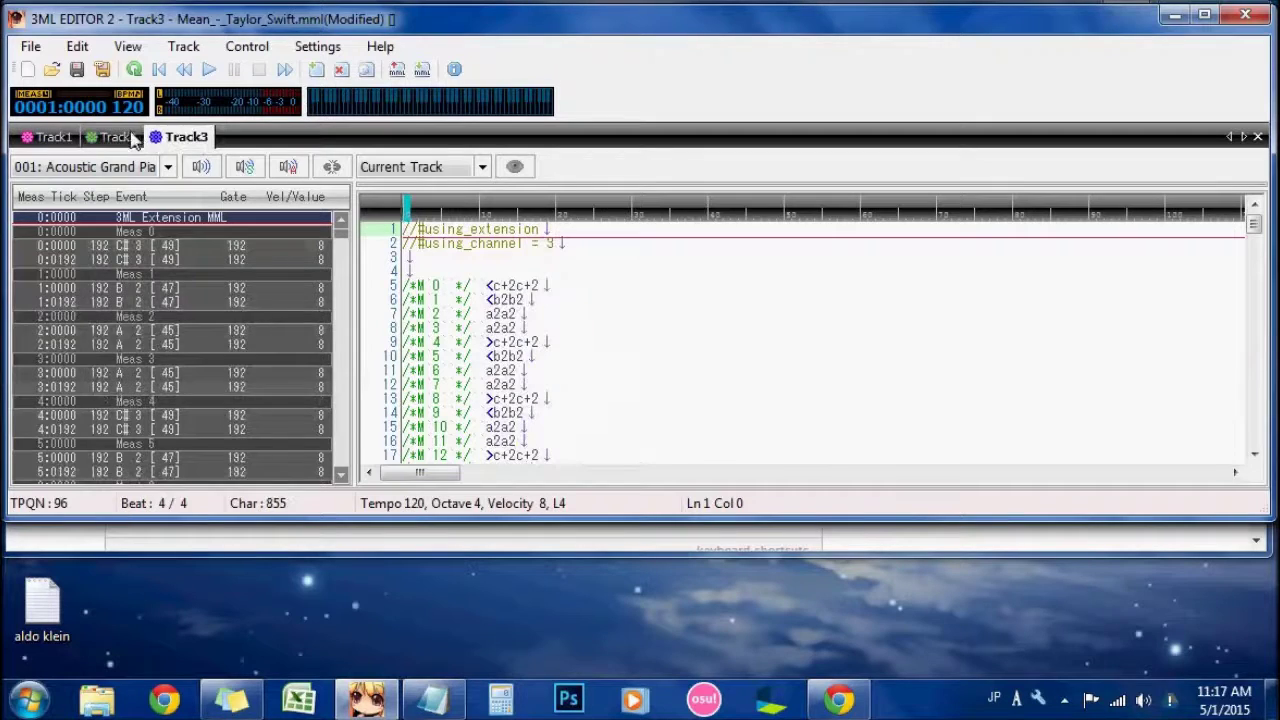
{"action": "left_click", "coordinate": [124, 138]}
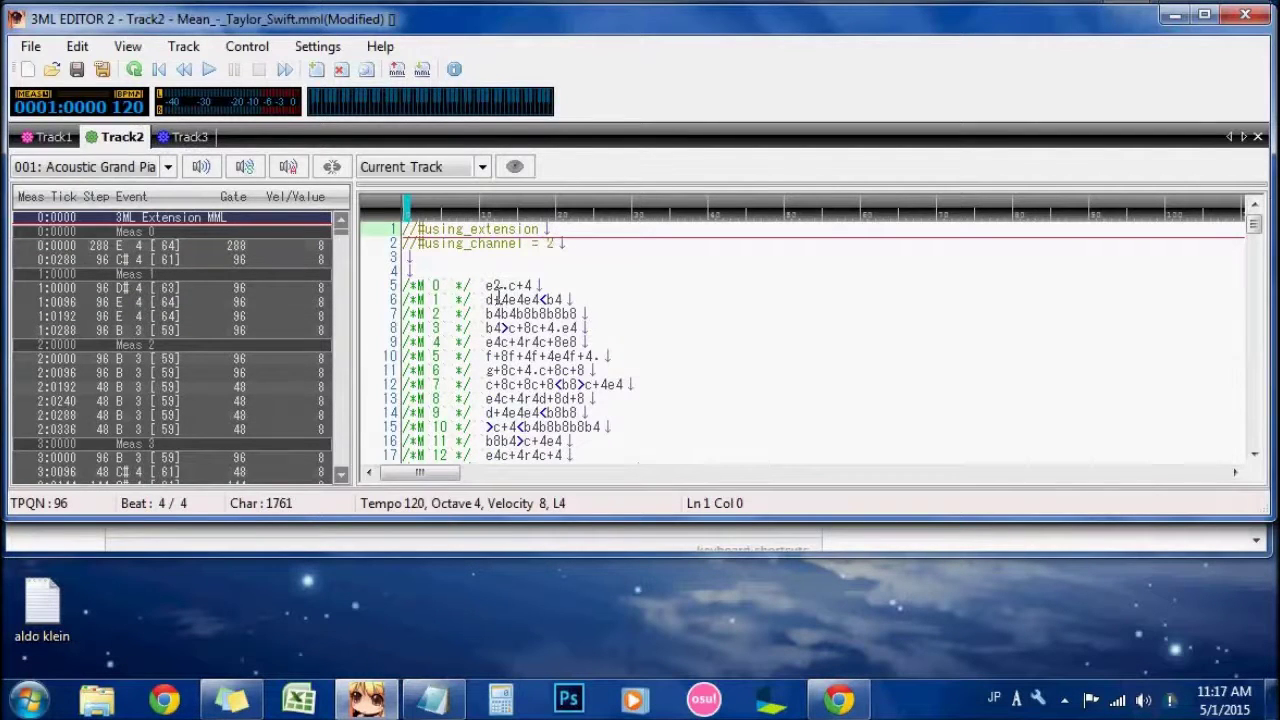
{"action": "left_click_drag", "start_coordinate": [488, 288], "coordinate": [328, 220]}
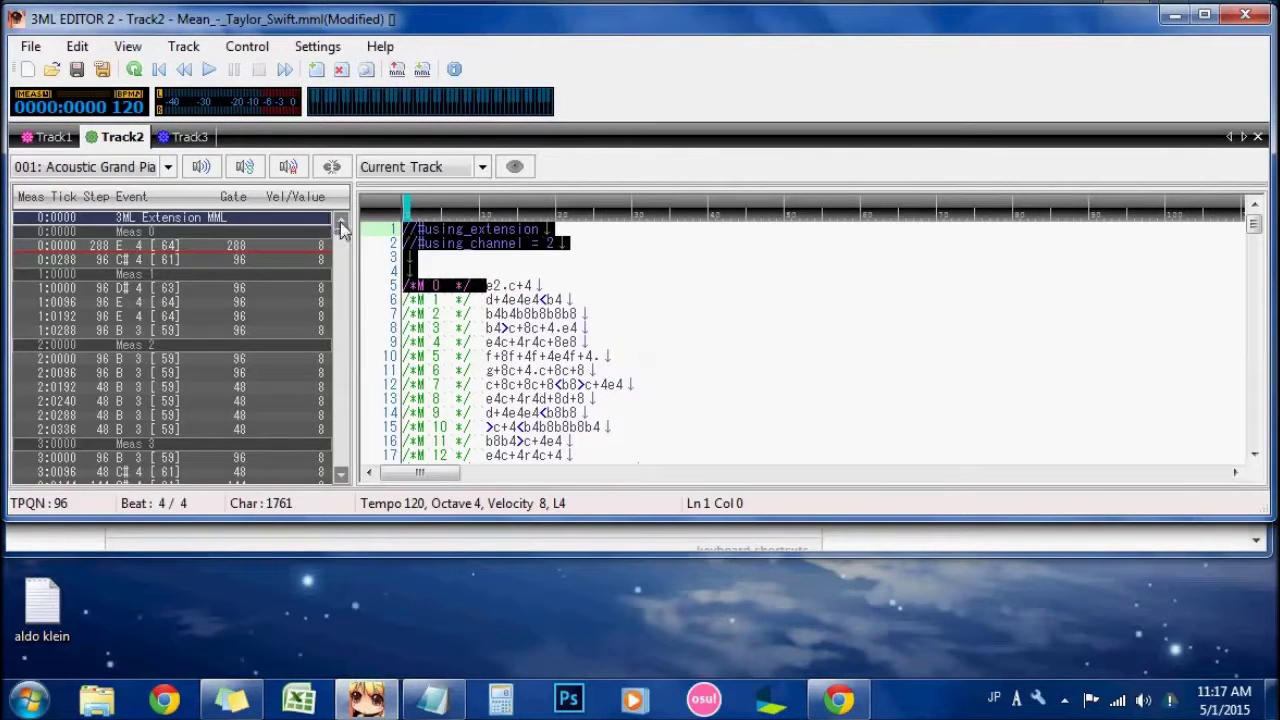
{"action": "key", "text": "ctrl+v"}
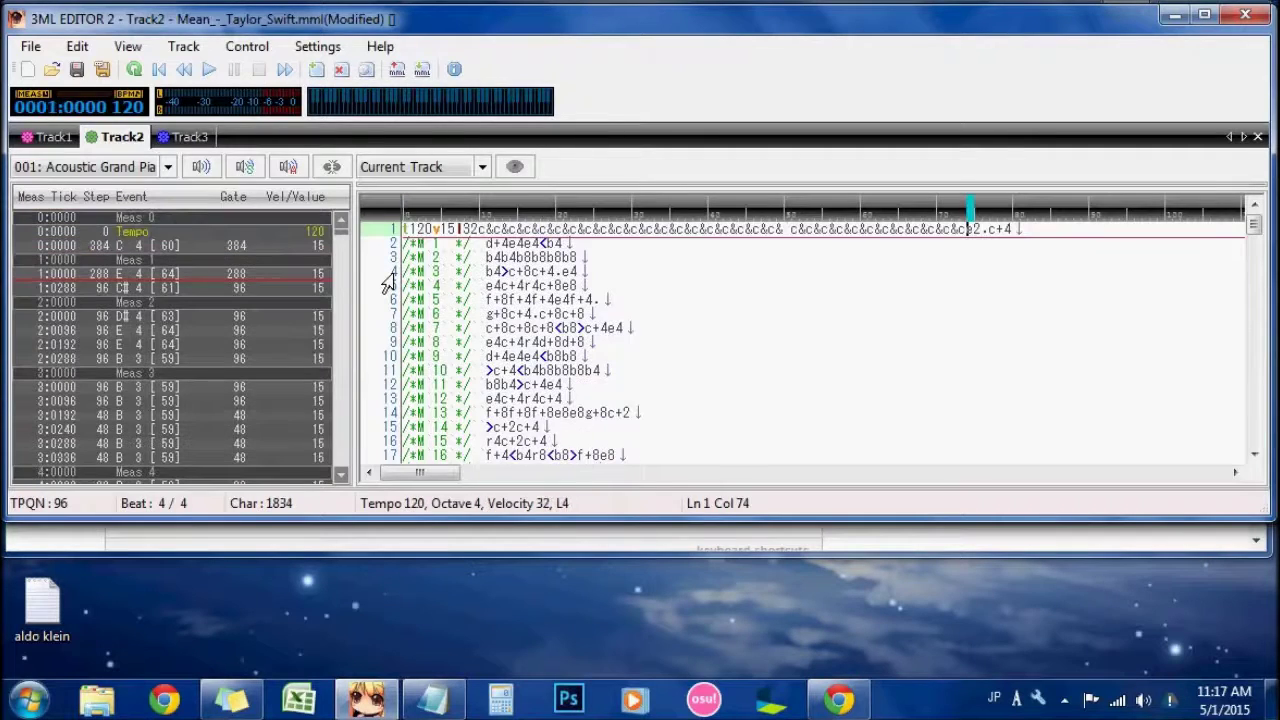
{"action": "key", "text": "Return"}
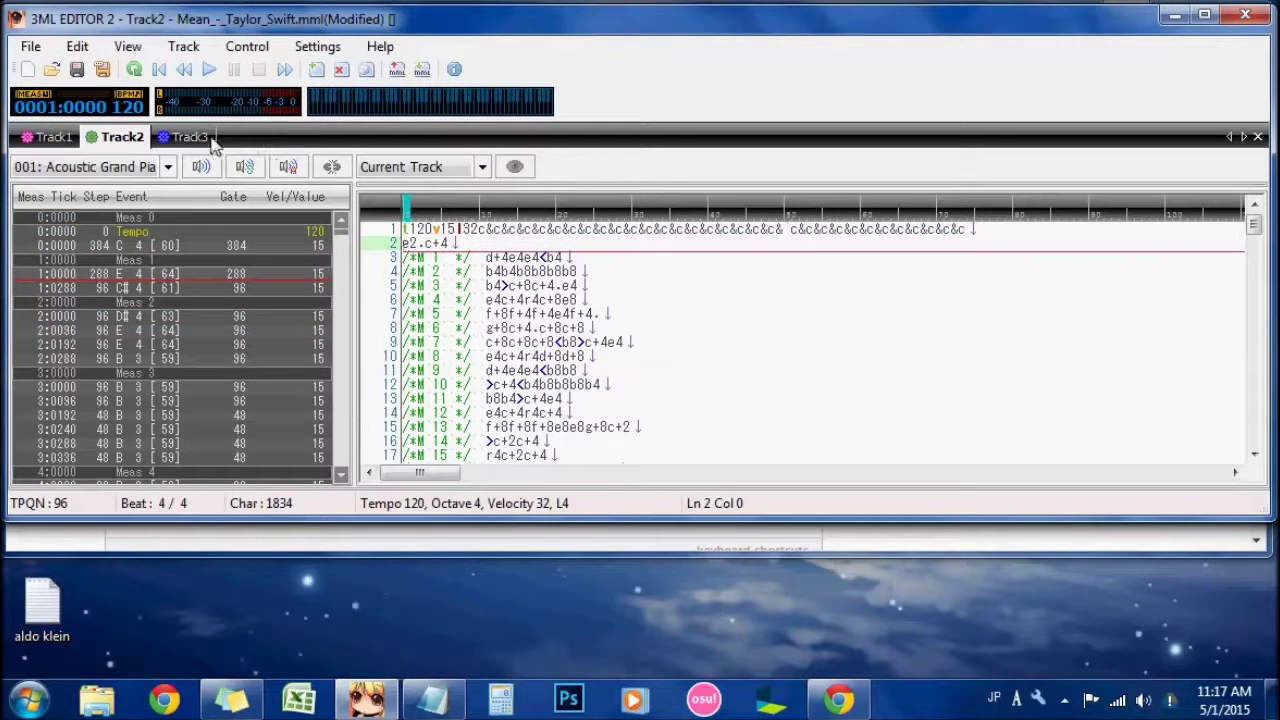
Step: Replace Track3's extension header and measure 0 marker with the t120v15l32c&c&... tuning line, and move <c+2c+2 onto its own line
{"action": "left_click", "coordinate": [196, 138]}
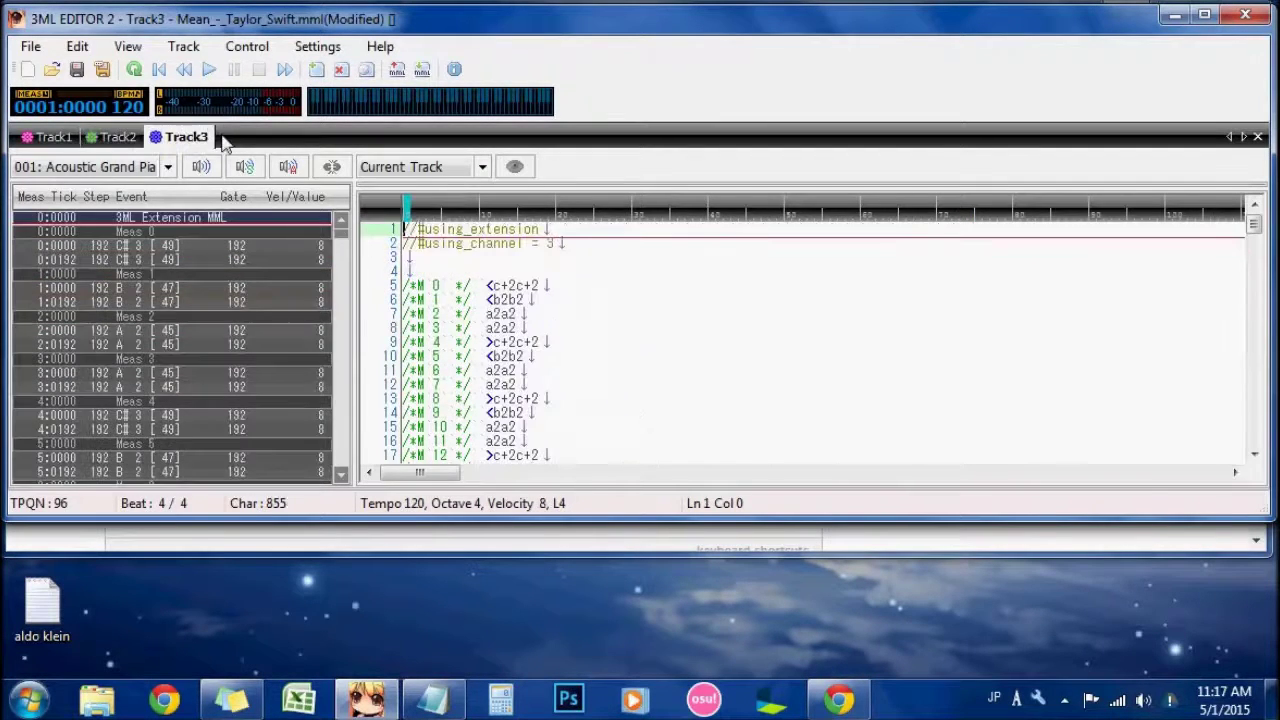
{"action": "left_click", "coordinate": [487, 286], "text": "shift"}
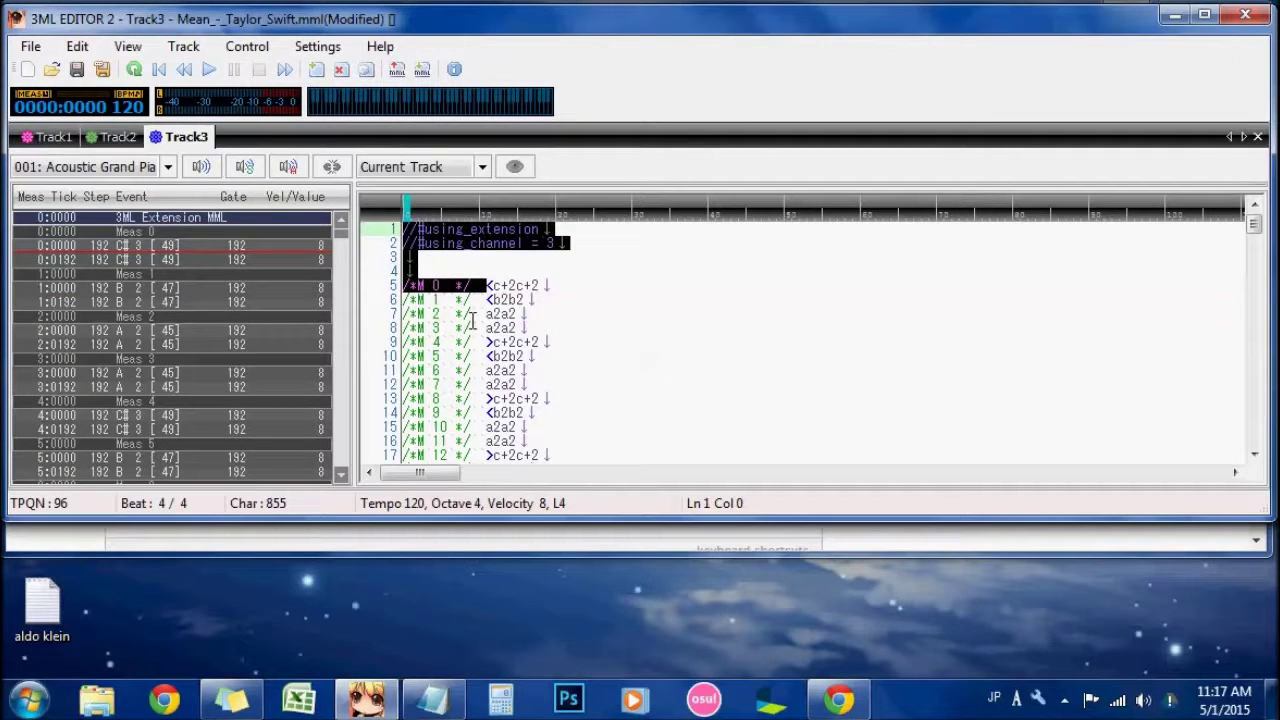
{"action": "type", "text": "l120v15l32c&c&c&c&c&c&c&c&c&c&c&c&c&c&c&c&c&c&c&c&c&c&c&c&c&c&c&c&c&c&c&c"}
{"action": "key", "text": "Return"}
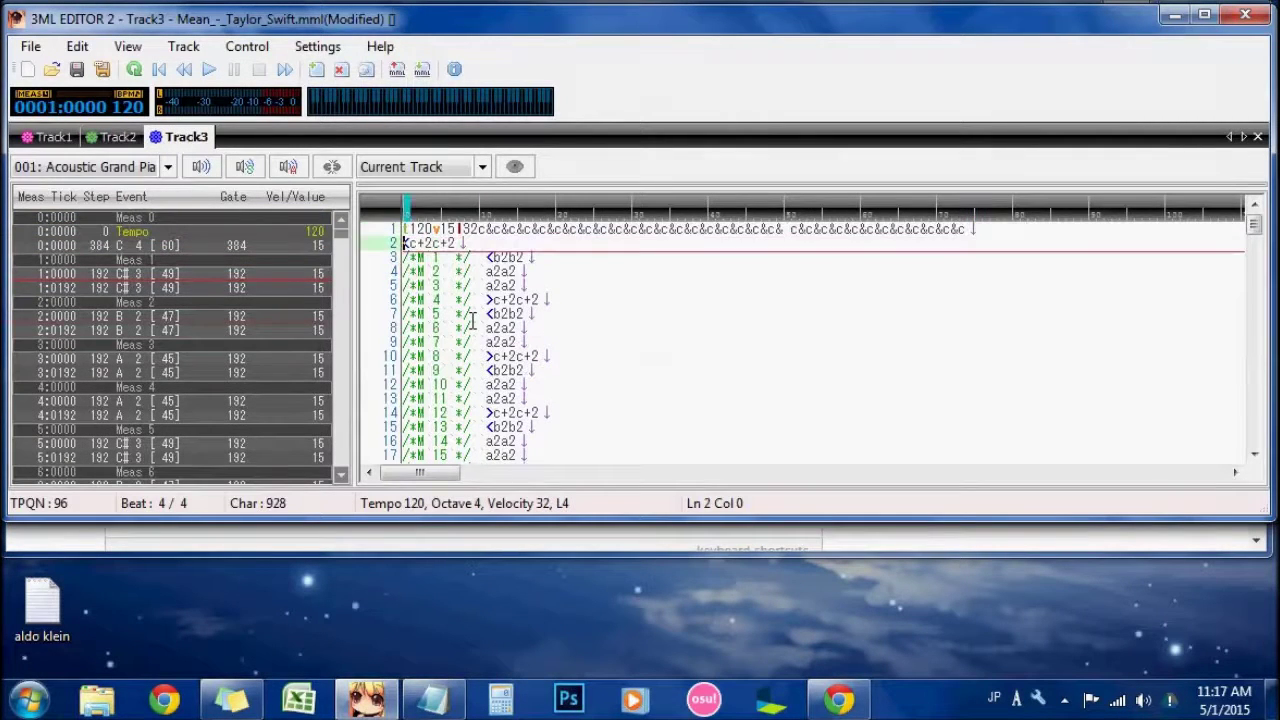
{"action": "scroll", "coordinate": [714, 358], "scroll_direction": "down", "scroll_amount": 13}
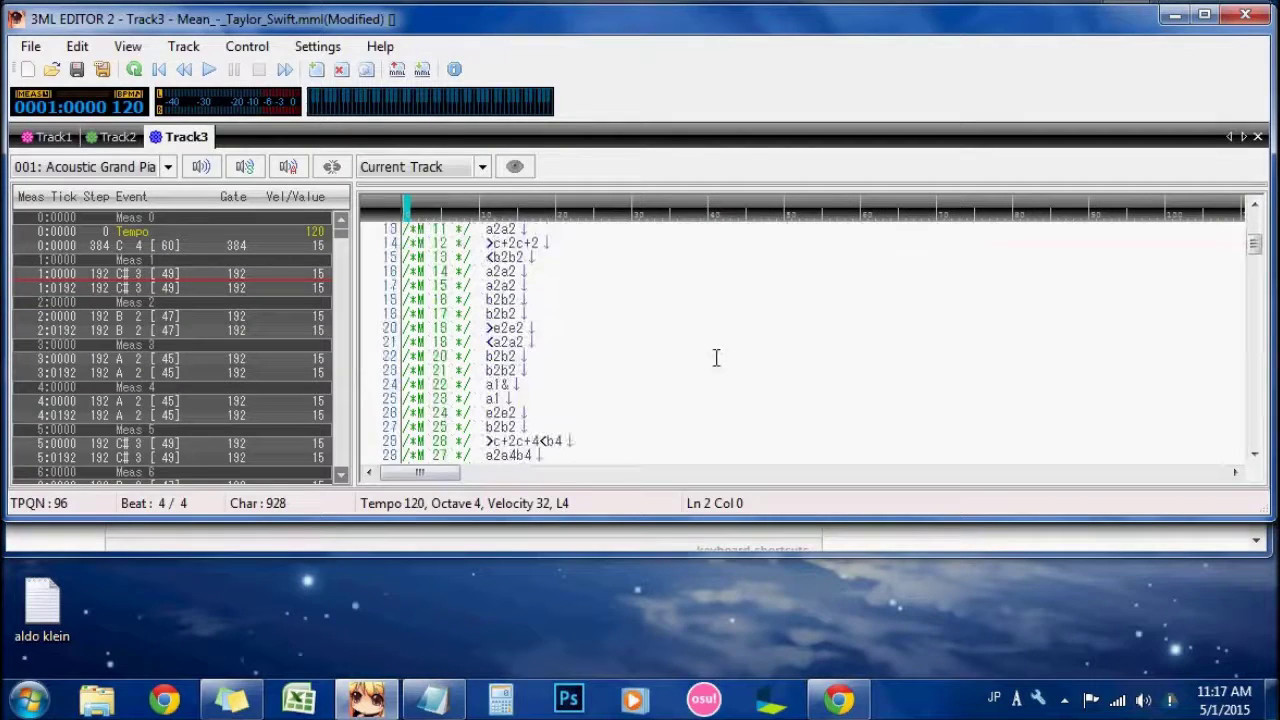
{"action": "scroll", "coordinate": [714, 358], "scroll_direction": "up", "scroll_amount": 8}
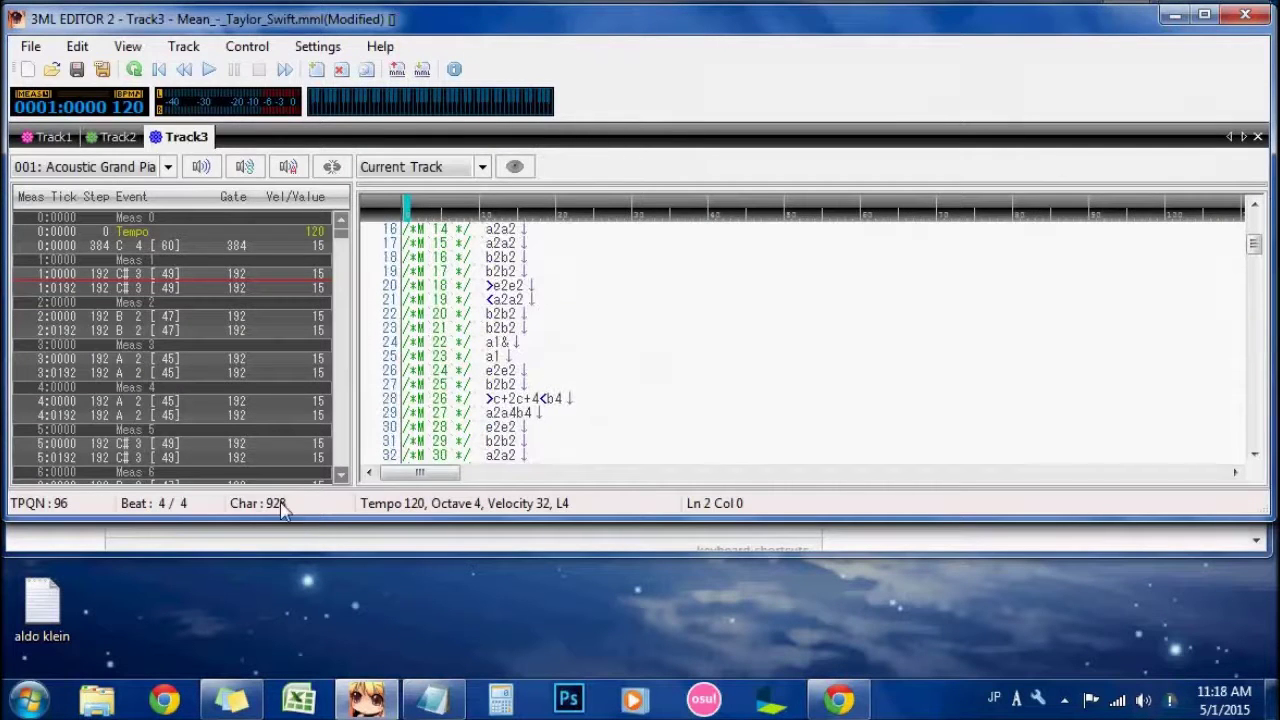
Step: Export the optimized MML of all three tracks to the clipboard in Mabinogi MML@ Format
{"action": "left_click", "coordinate": [117, 140]}
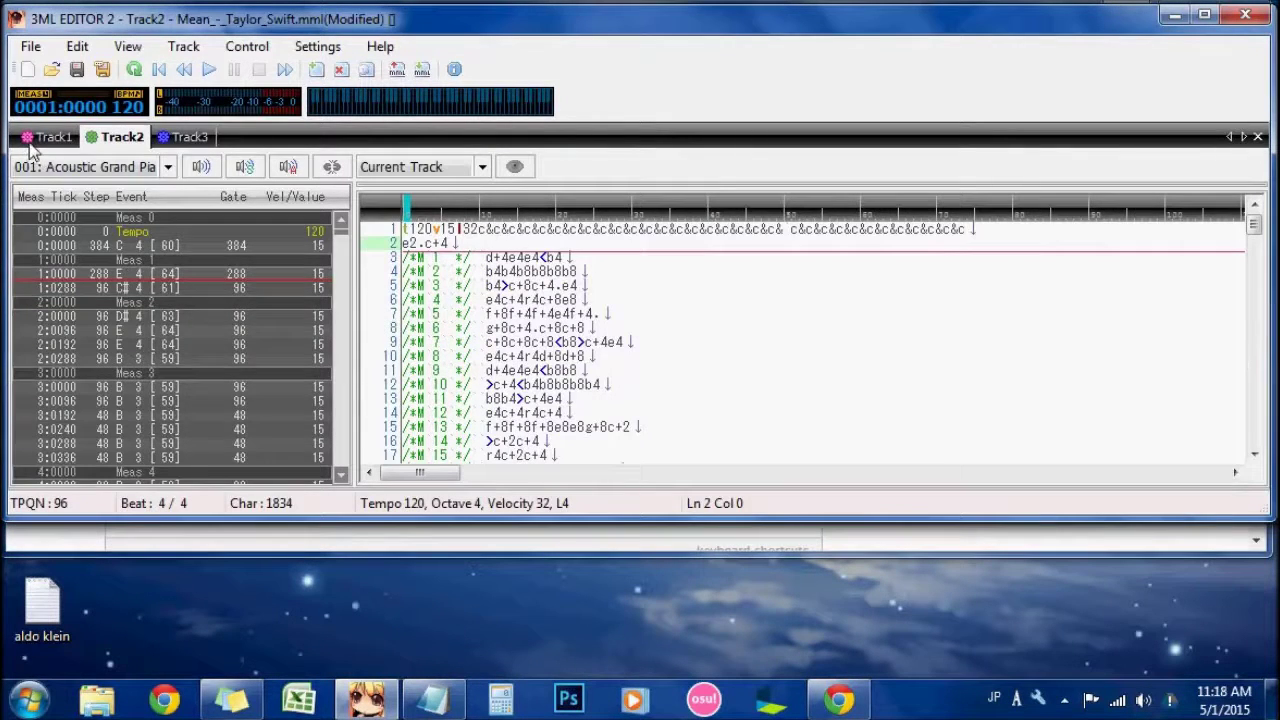
{"action": "left_click", "coordinate": [40, 140]}
{"action": "left_click", "coordinate": [30, 46]}
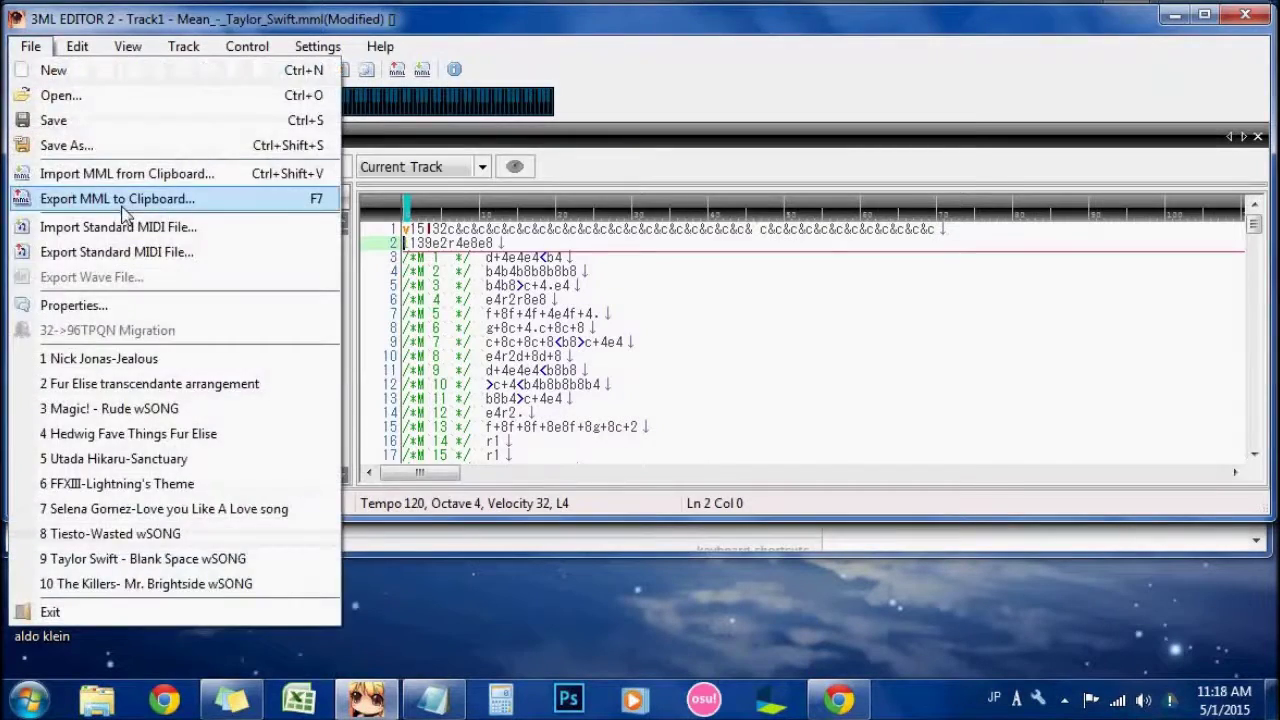
{"action": "left_click", "coordinate": [120, 203]}
{"action": "left_click", "coordinate": [795, 462]}
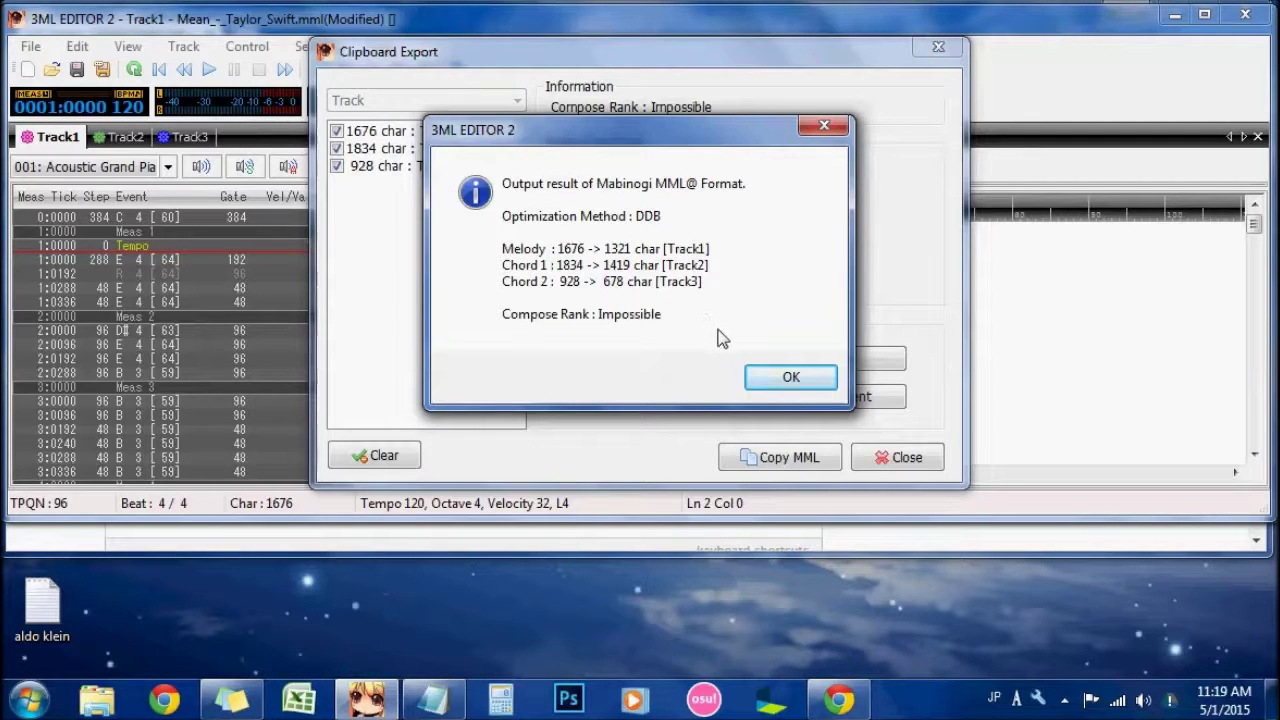
{"action": "left_click", "coordinate": [795, 380]}
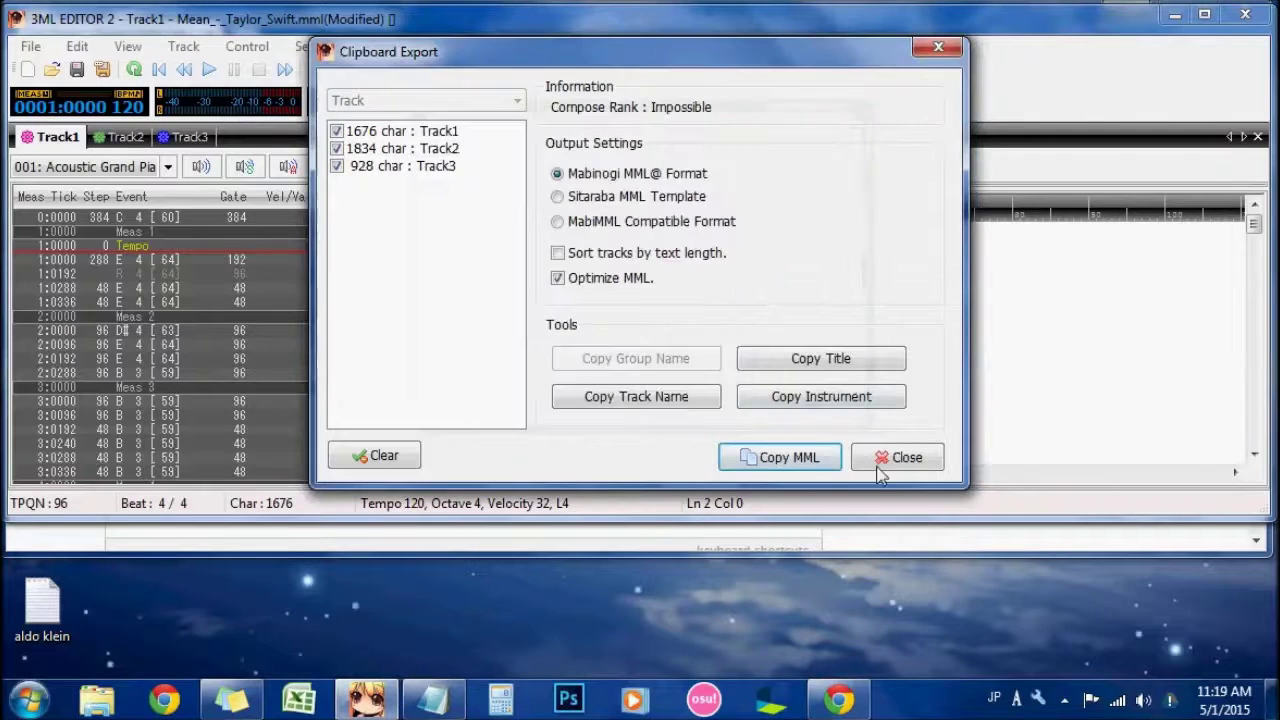
{"action": "left_click", "coordinate": [897, 456]}
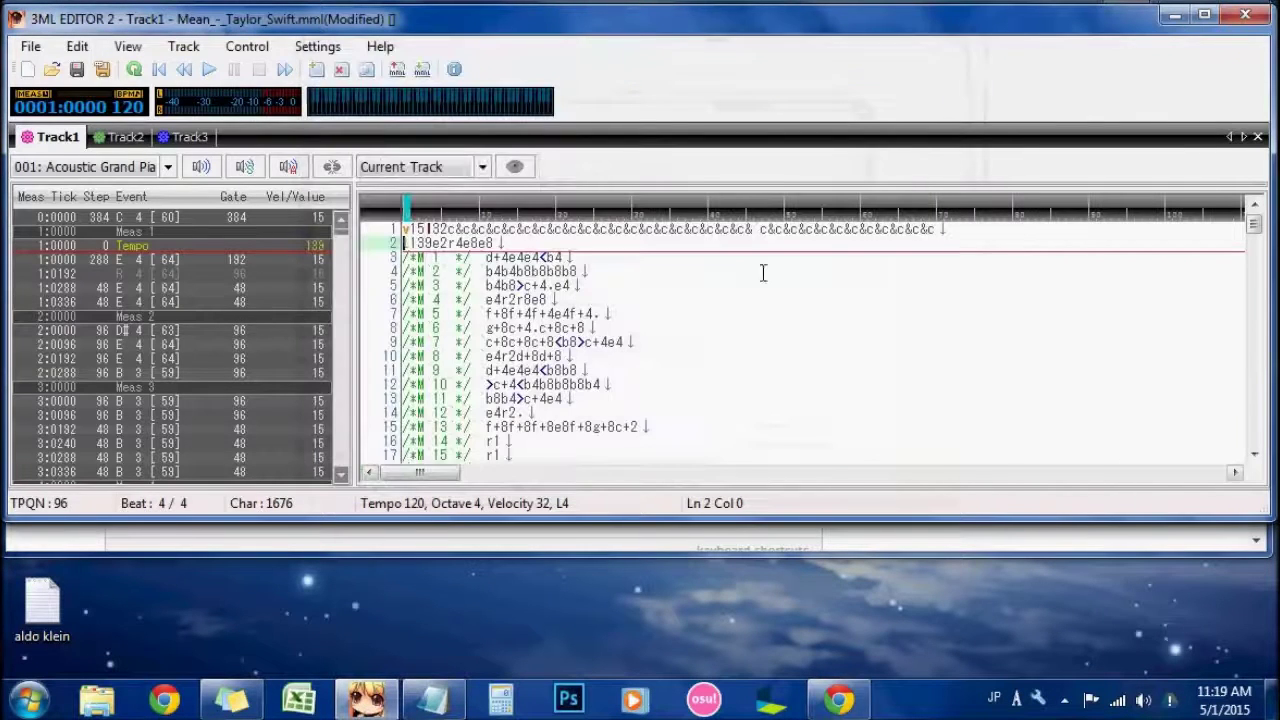
Step: Solo Track1 and listen to it through about measure 28
{"action": "left_click", "coordinate": [248, 168]}
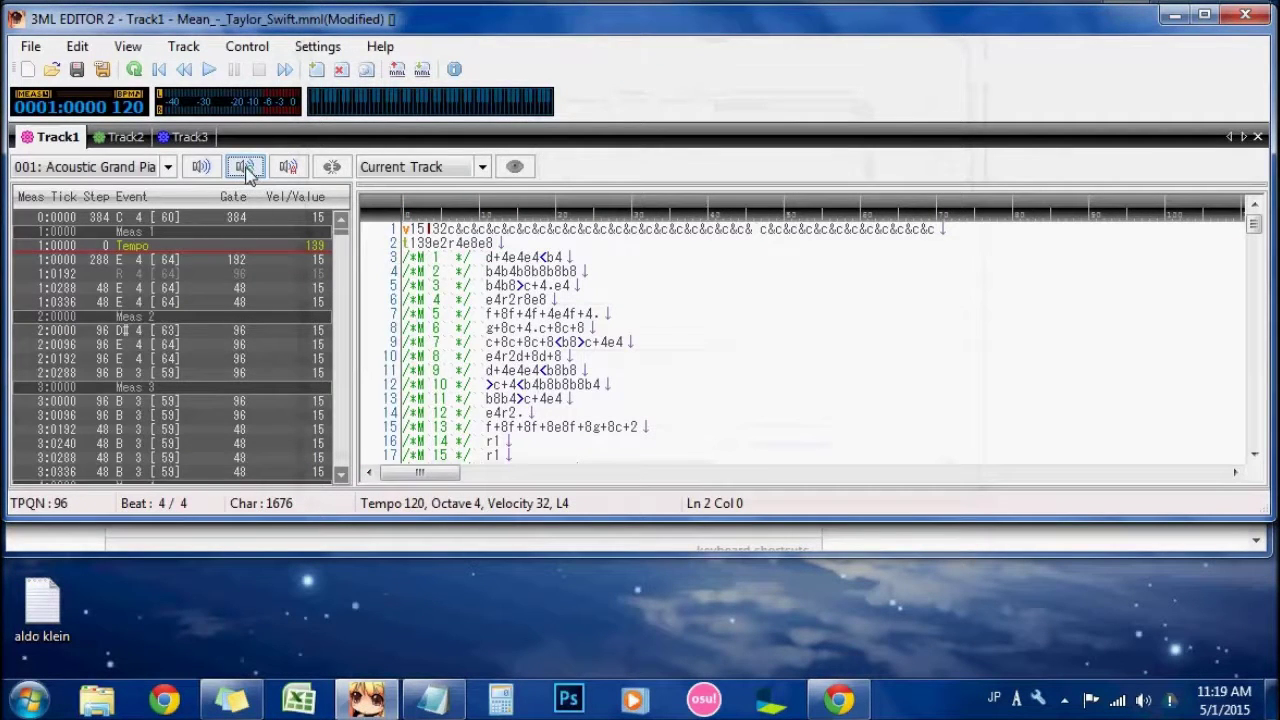
{"action": "left_click", "coordinate": [208, 69]}
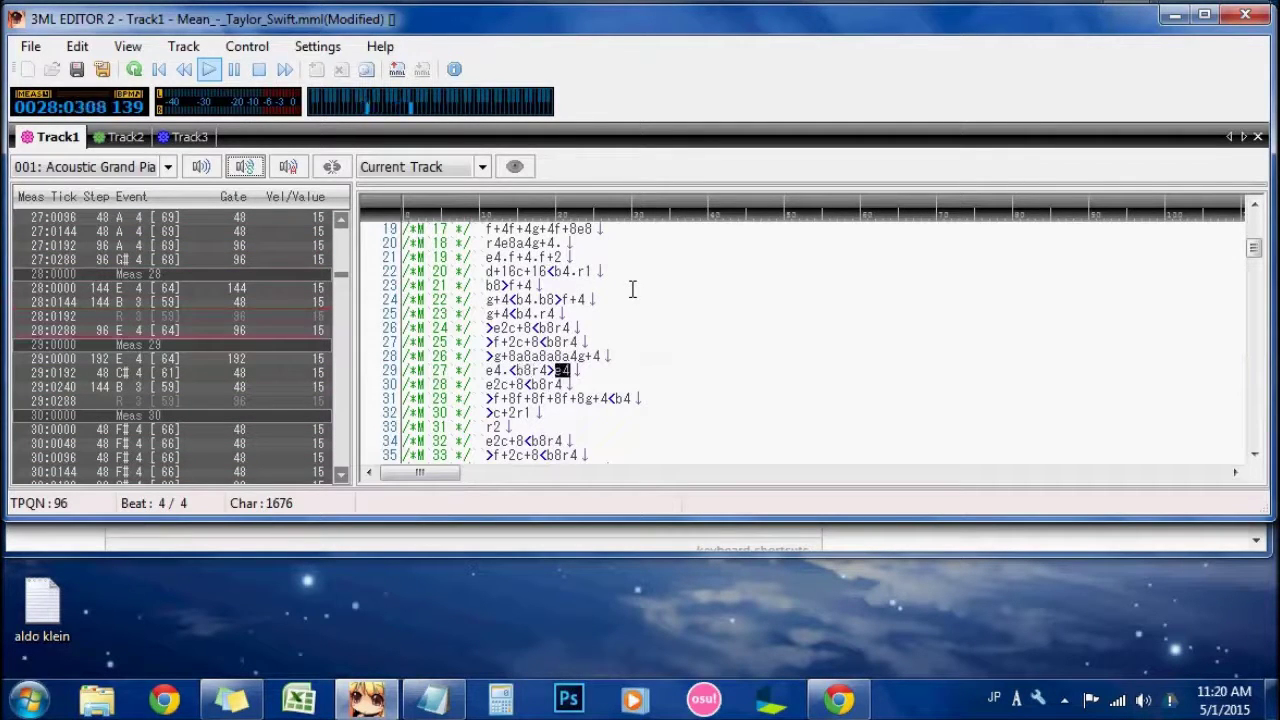
{"action": "left_click", "coordinate": [257, 69]}
Step: Solo Track2 and play it from the beginning, stopping around measure 22
{"action": "left_click", "coordinate": [120, 137]}
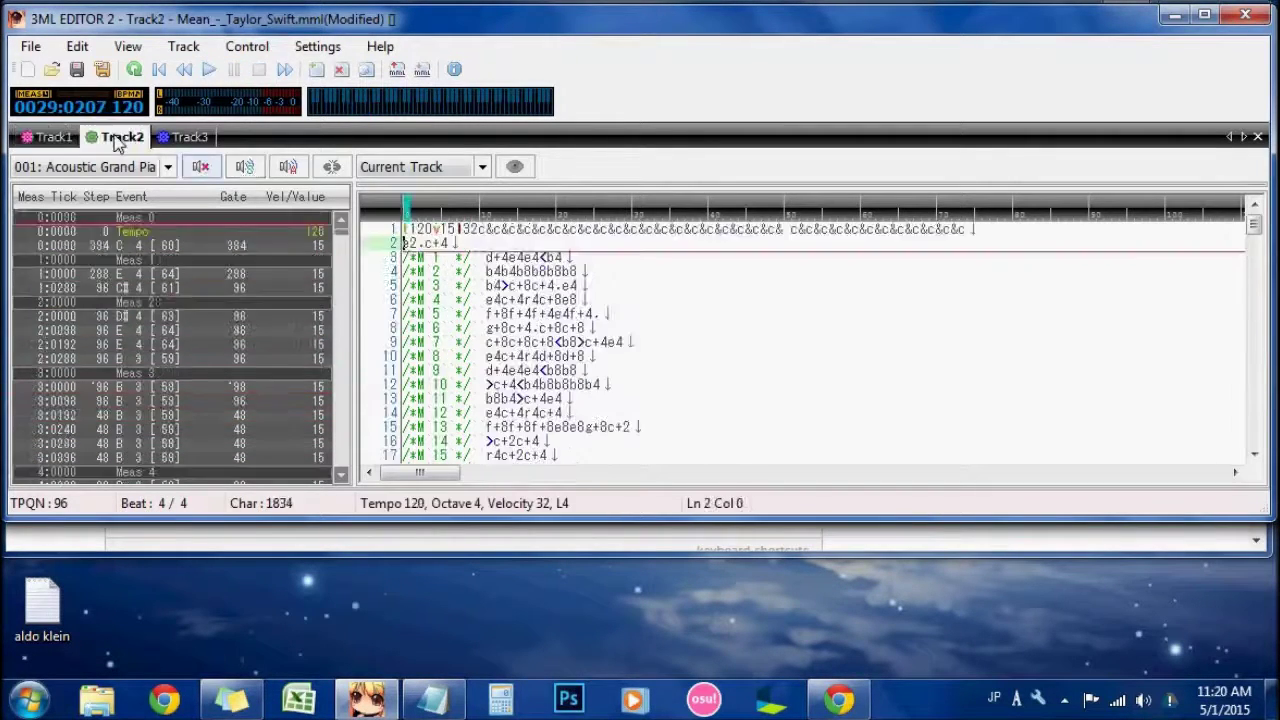
{"action": "left_click", "coordinate": [252, 178]}
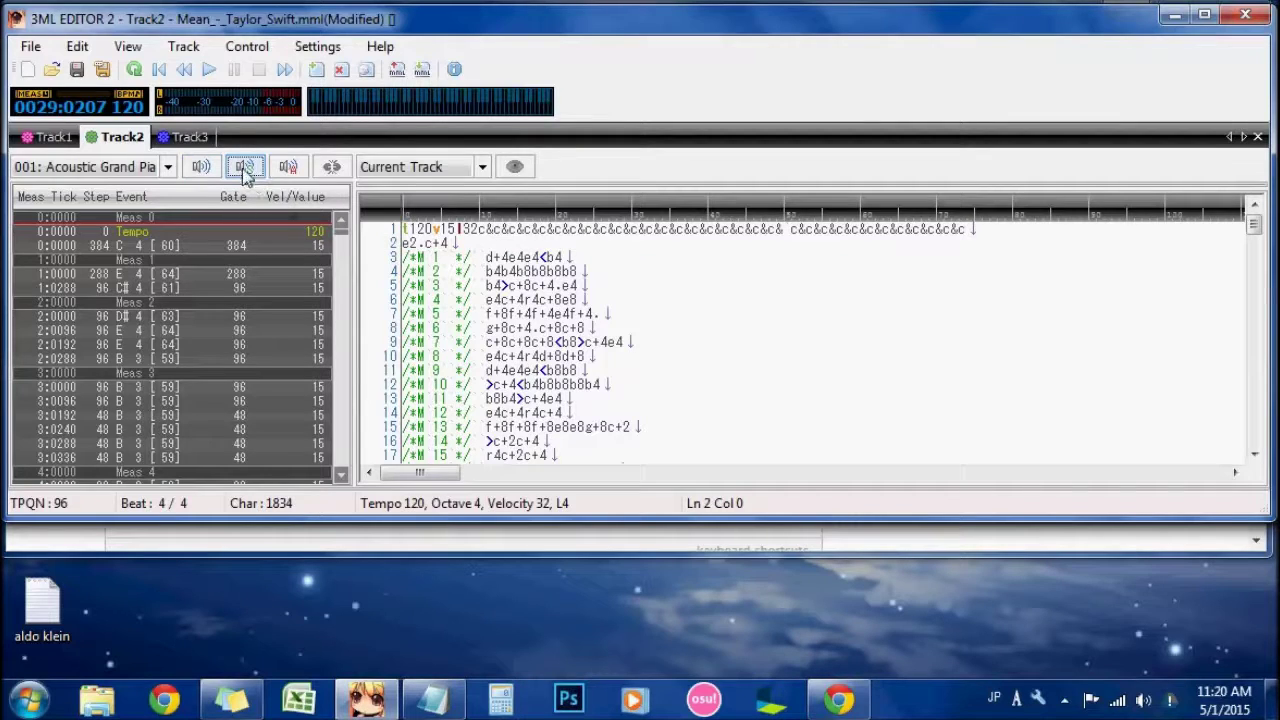
{"action": "left_click", "coordinate": [208, 69]}
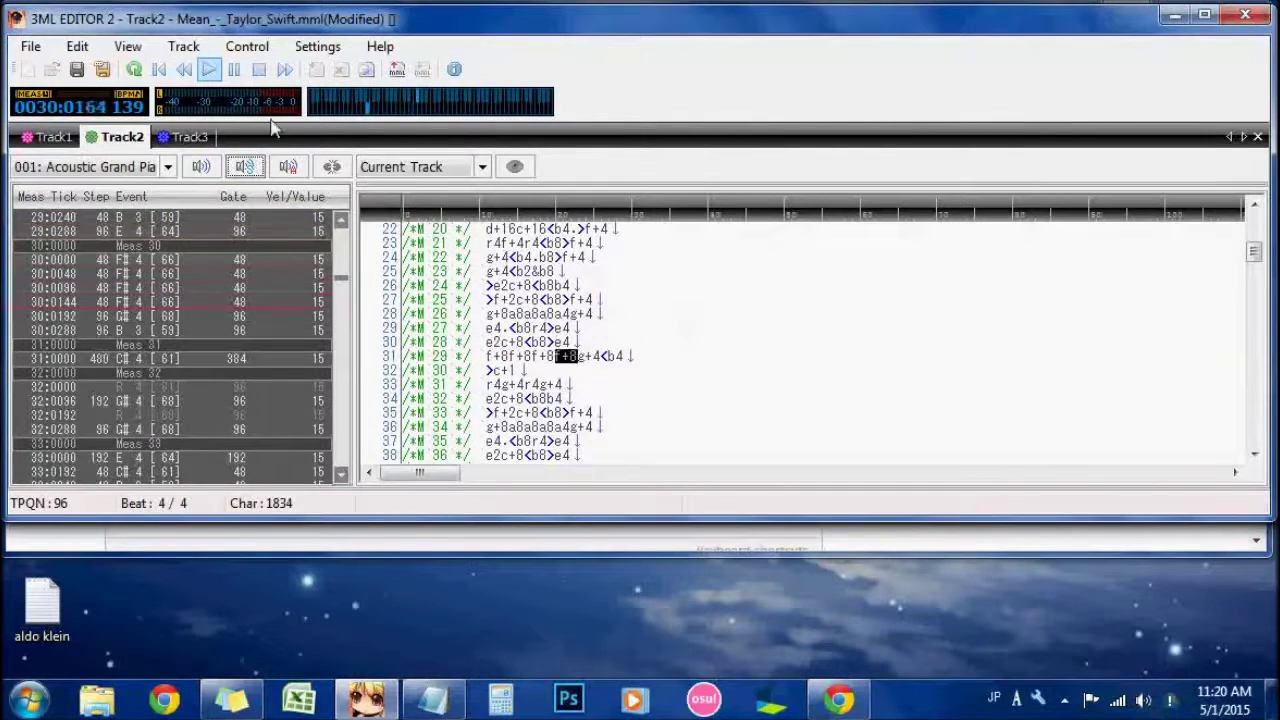
{"action": "left_click", "coordinate": [258, 69]}
{"action": "left_click", "coordinate": [158, 69]}
{"action": "left_click", "coordinate": [209, 69]}
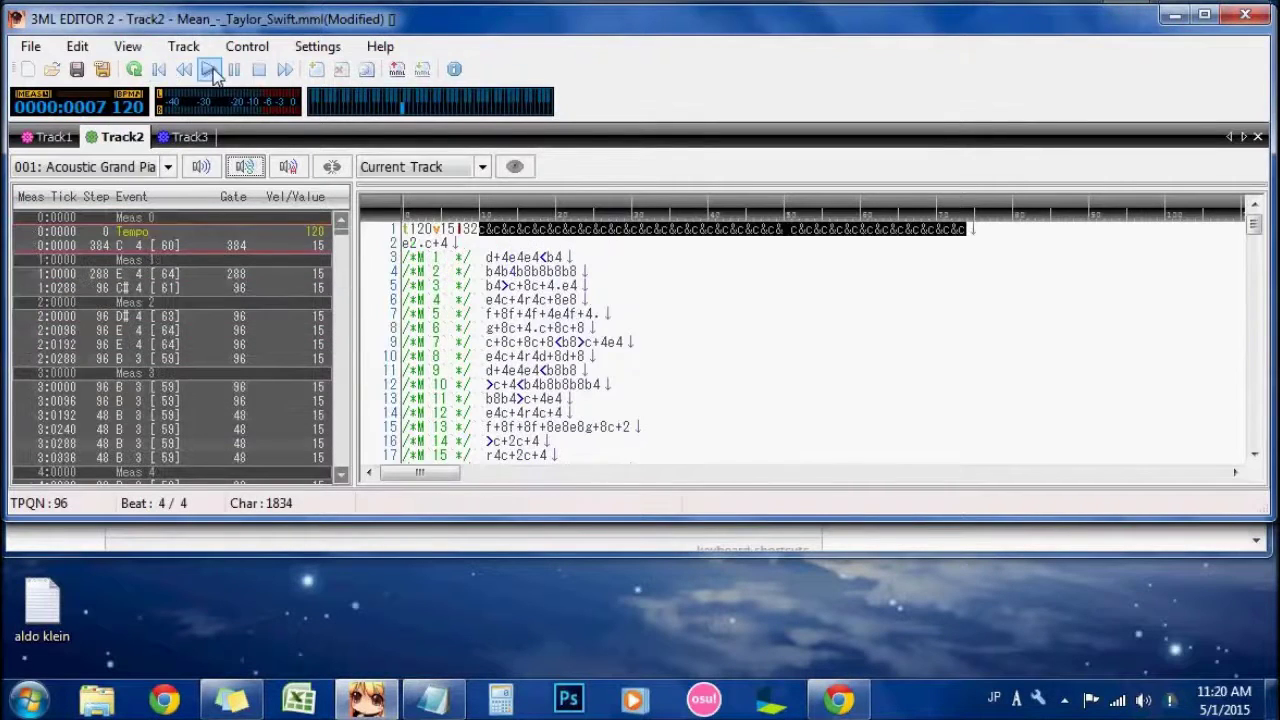
{"action": "left_click", "coordinate": [183, 137]}
{"action": "left_click", "coordinate": [117, 137]}
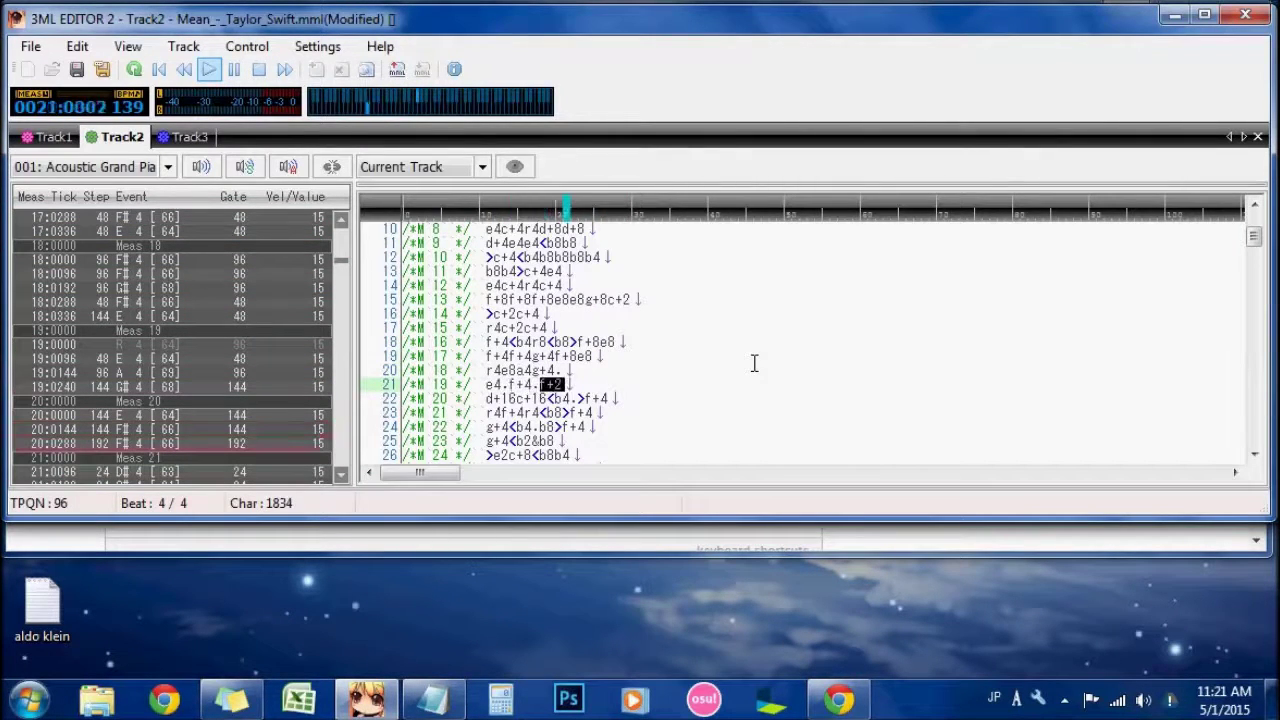
{"action": "left_click", "coordinate": [234, 71]}
Step: Examine Track3's opening measures and play the score from the beginning to around measure 4
{"action": "left_click", "coordinate": [170, 140]}
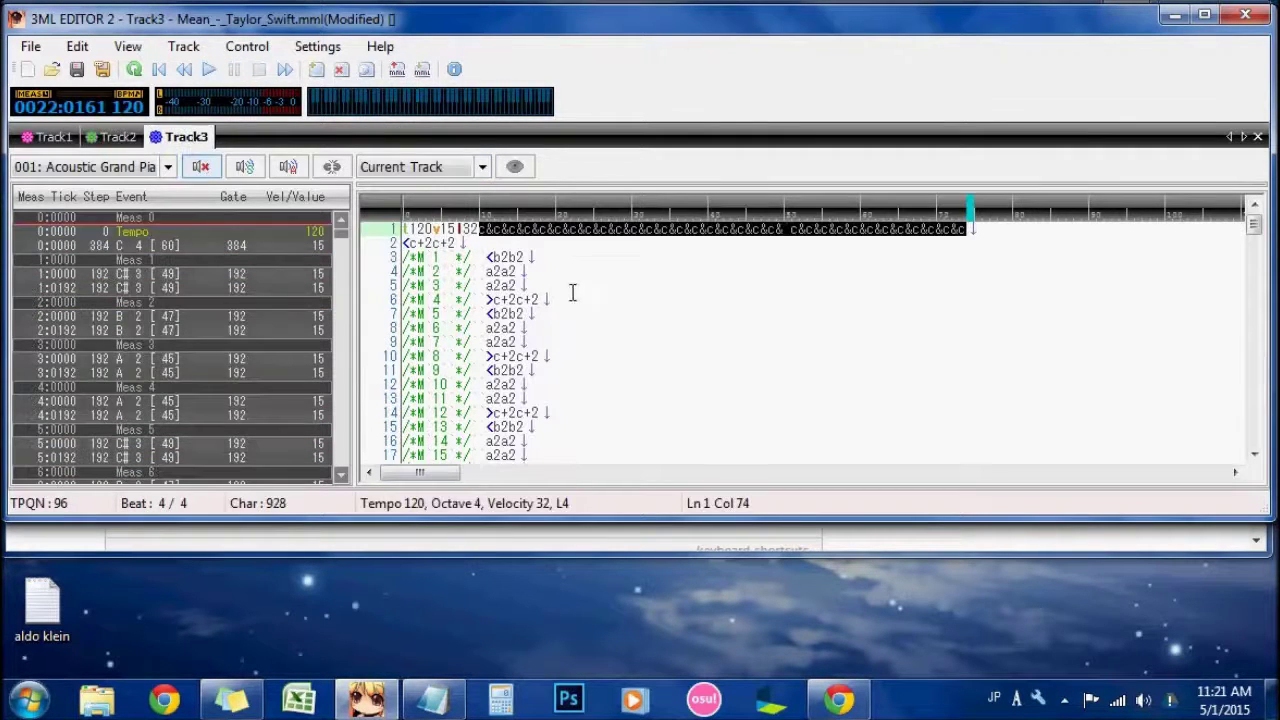
{"action": "left_click", "coordinate": [514, 258]}
{"action": "left_click", "coordinate": [472, 257]}
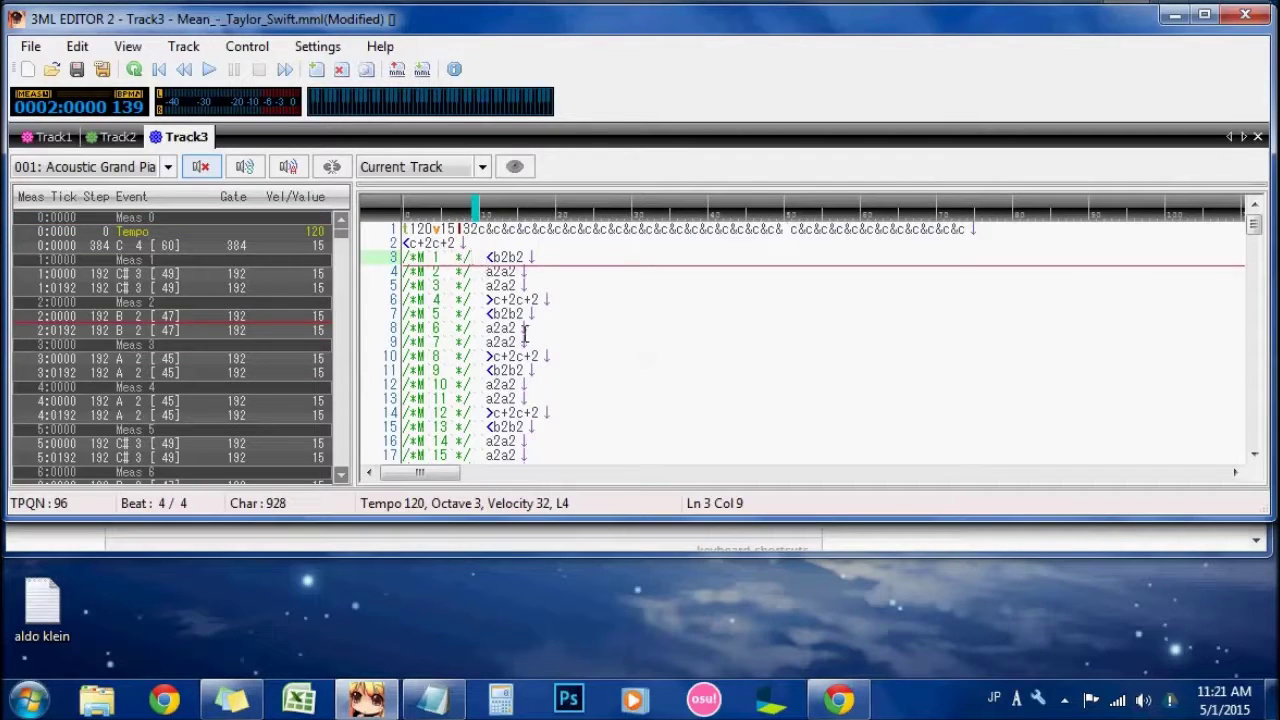
{"action": "left_click_drag", "start_coordinate": [504, 258], "coordinate": [525, 260]}
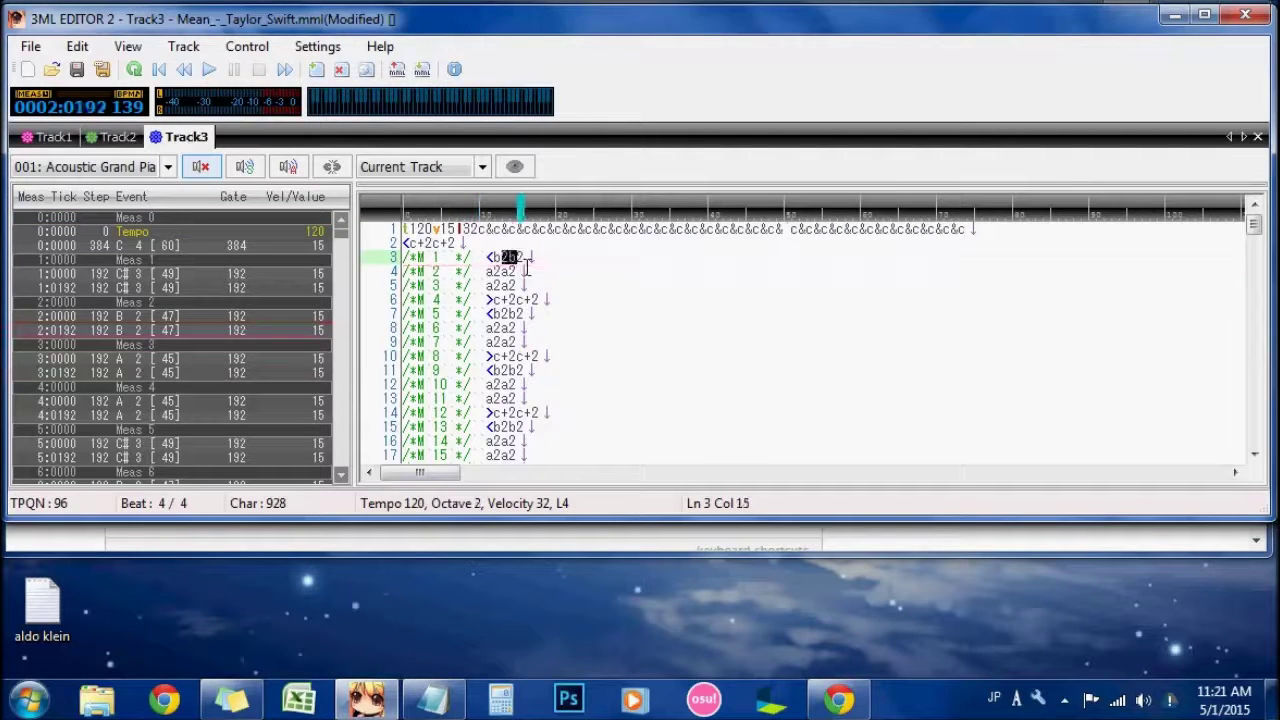
{"action": "left_click", "coordinate": [533, 267]}
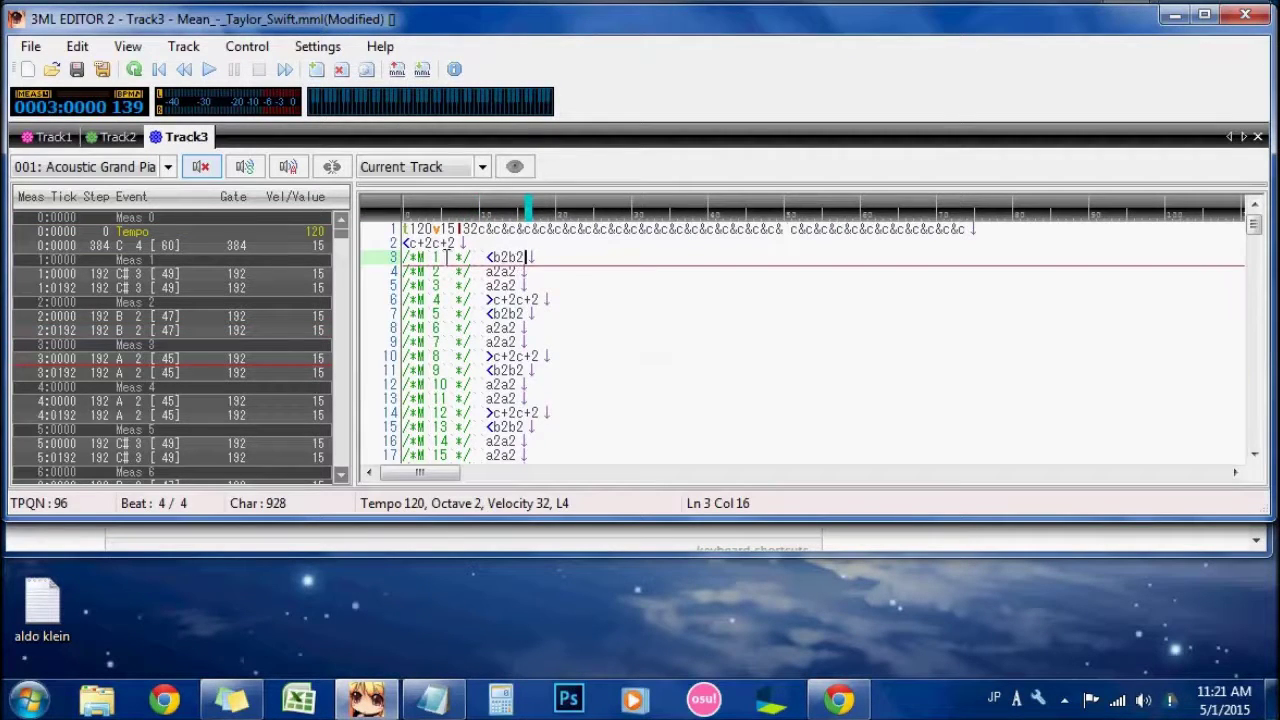
{"action": "left_click", "coordinate": [415, 244]}
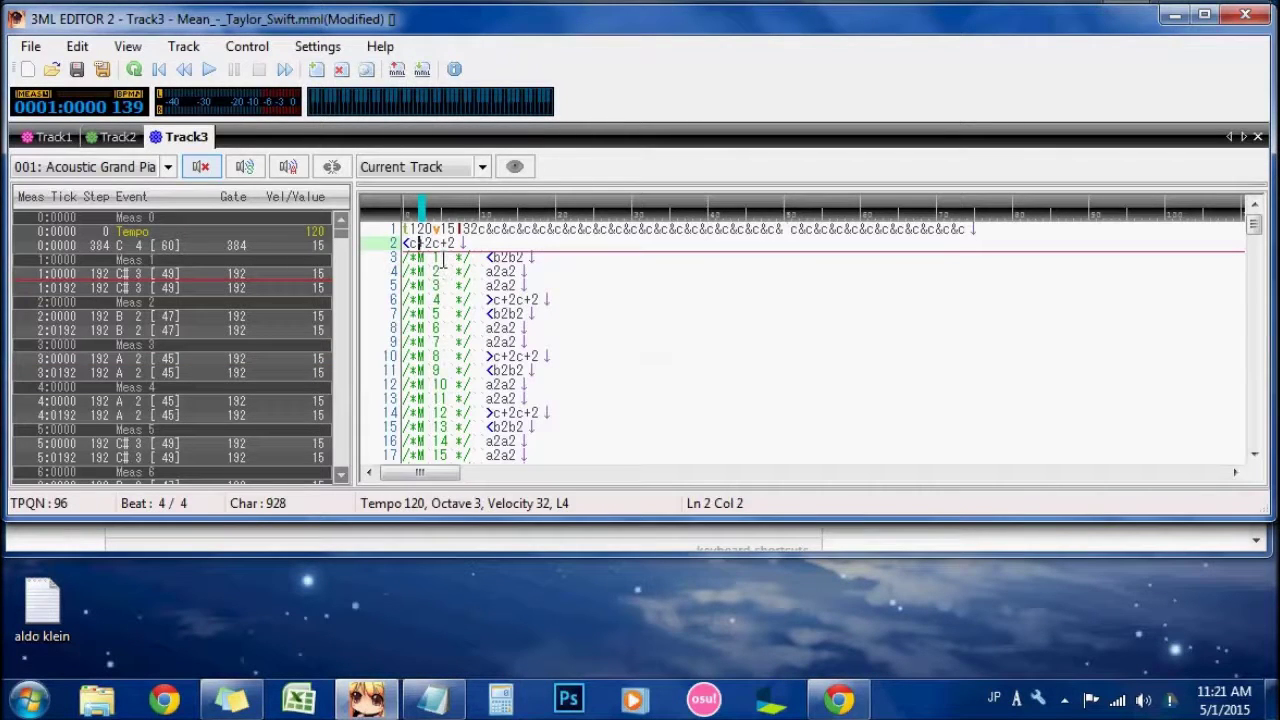
{"action": "key", "text": "ctrl+Home"}
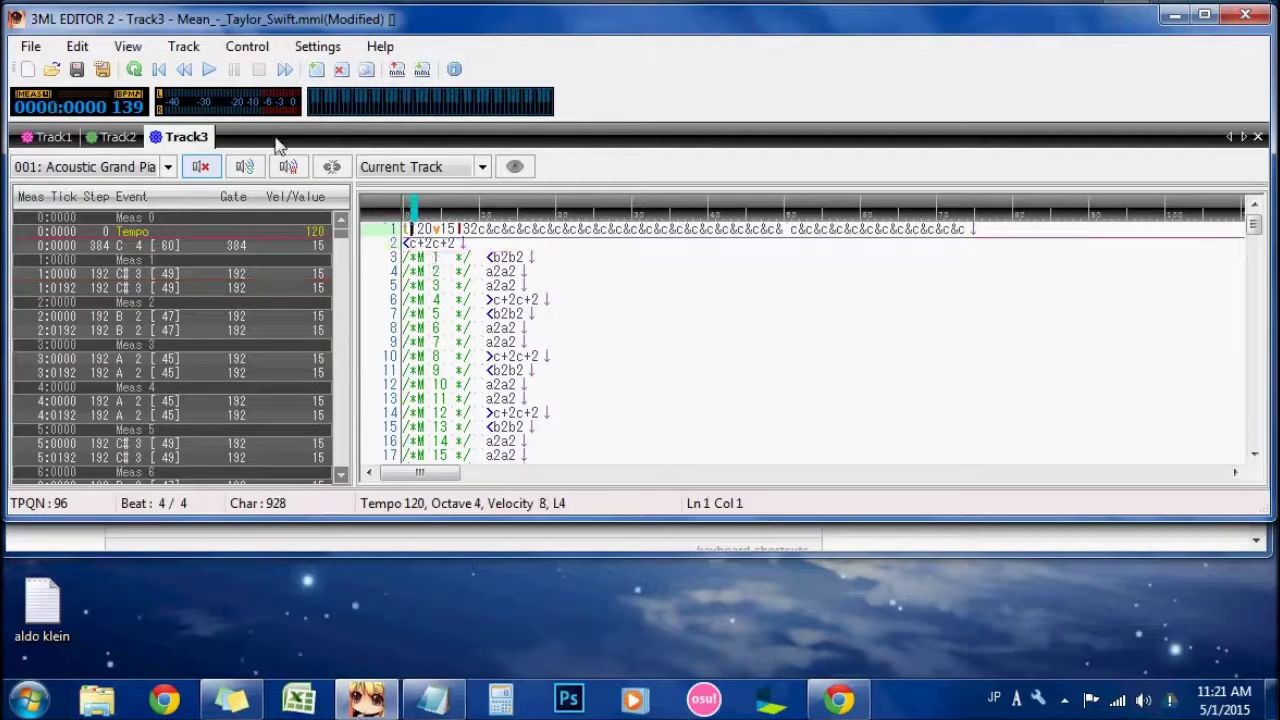
{"action": "left_click", "coordinate": [208, 69]}
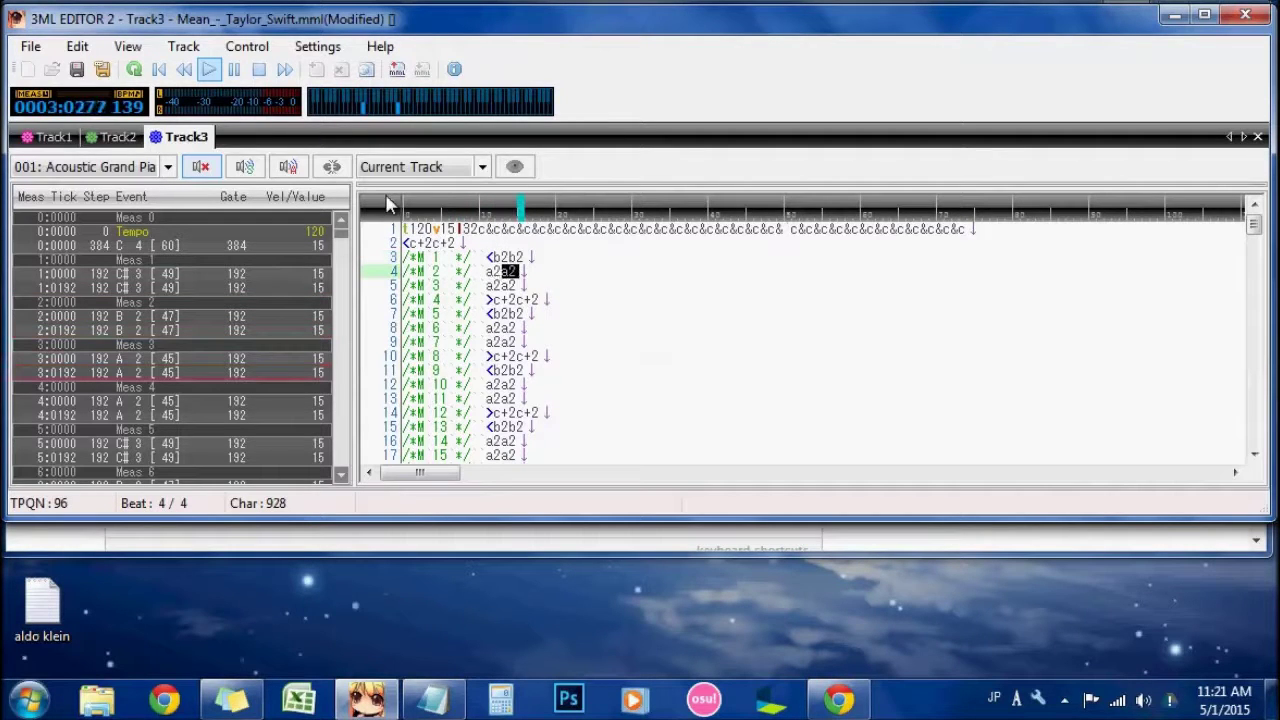
{"action": "left_click", "coordinate": [247, 70]}
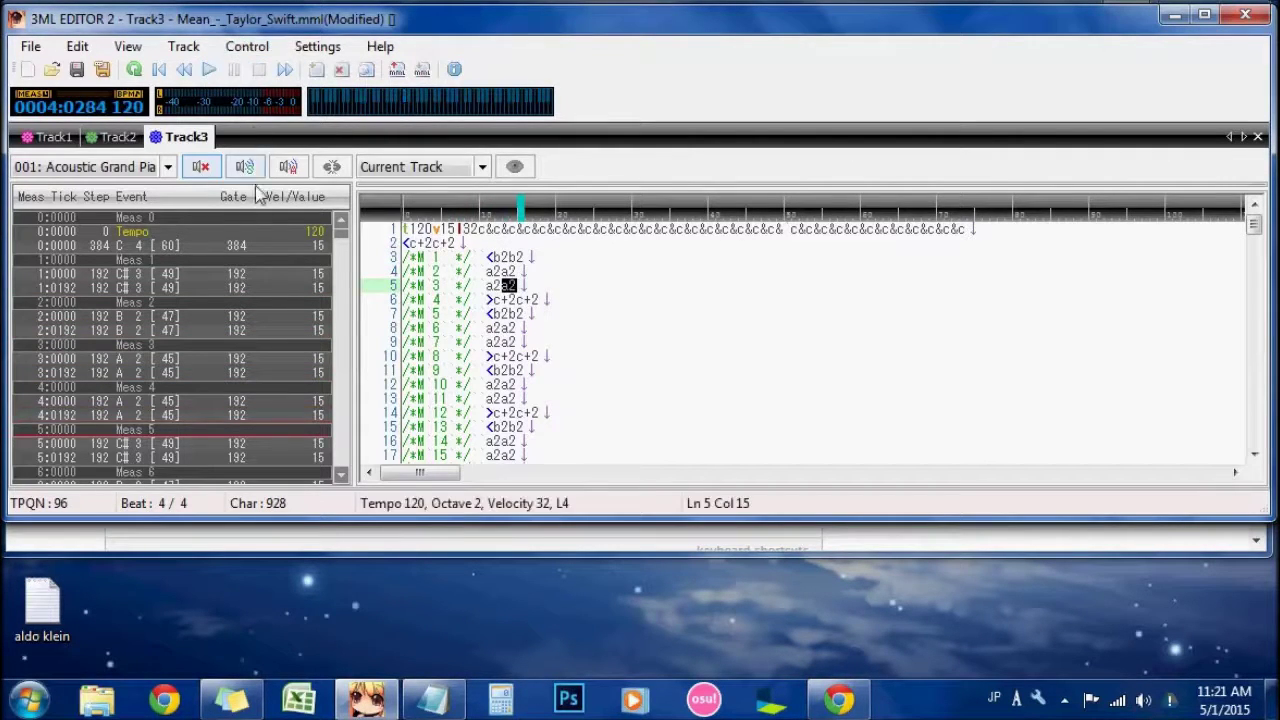
Step: Solo Track3 and listen to it up to around measure 8
{"action": "left_click", "coordinate": [244, 166]}
{"action": "left_click", "coordinate": [210, 69]}
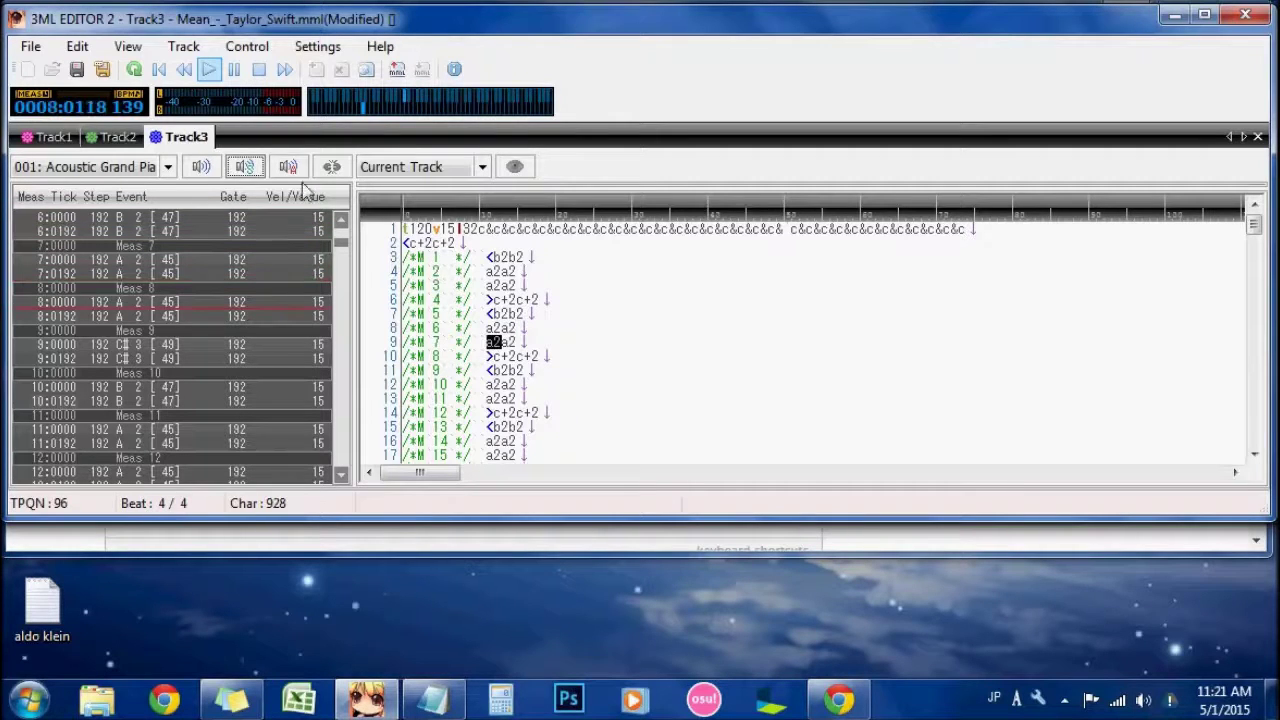
{"action": "left_click", "coordinate": [233, 69]}
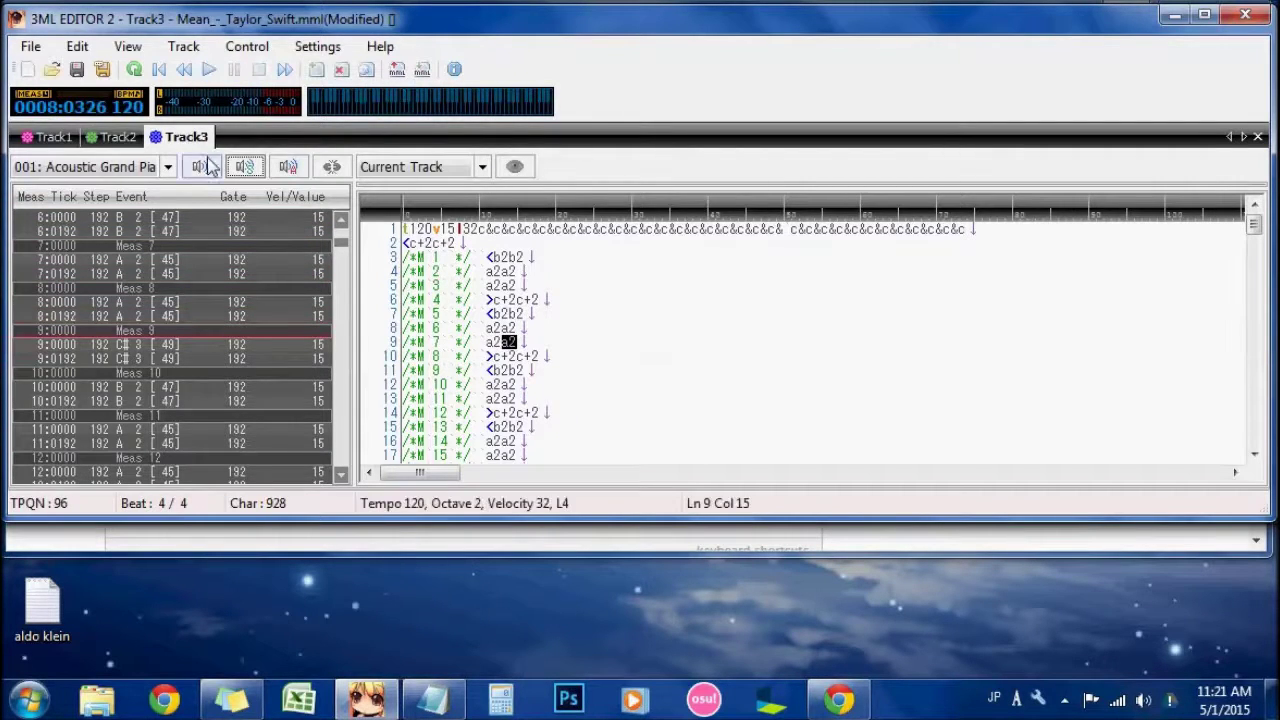
Step: Compare the notes and mute states of Track1, Track2 and Track3
{"action": "left_click", "coordinate": [55, 137]}
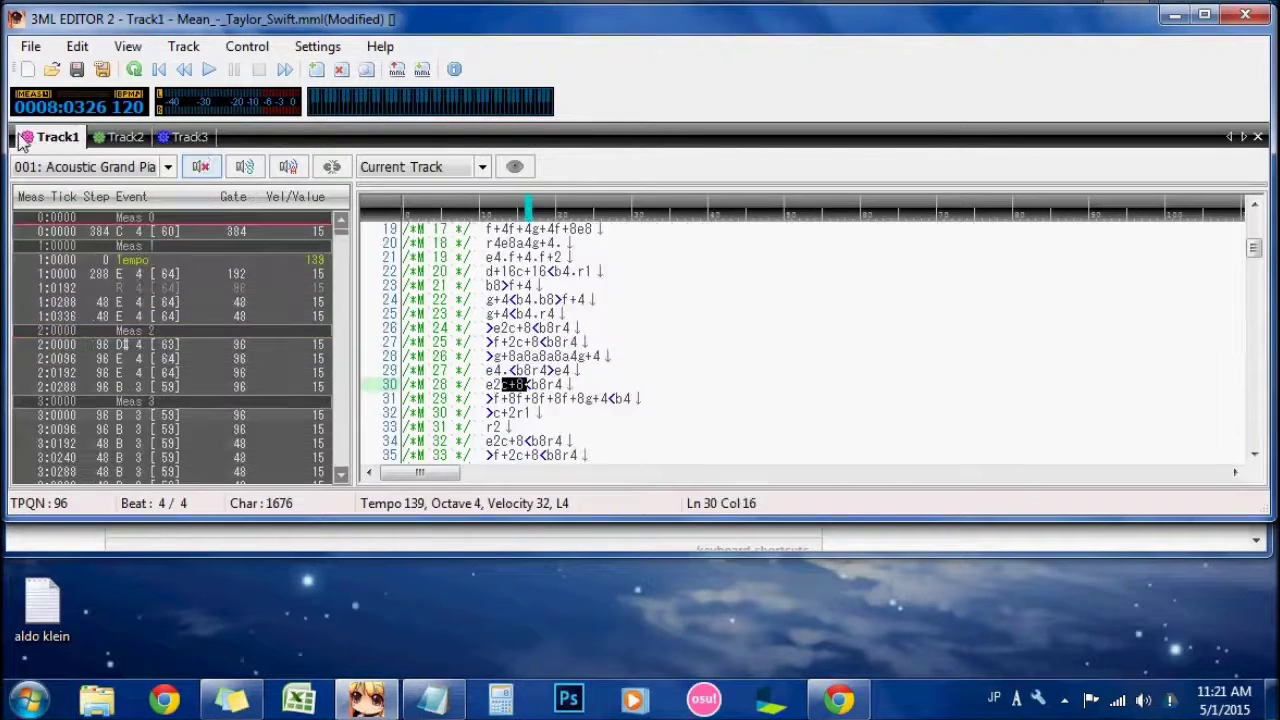
{"action": "left_click", "coordinate": [185, 137]}
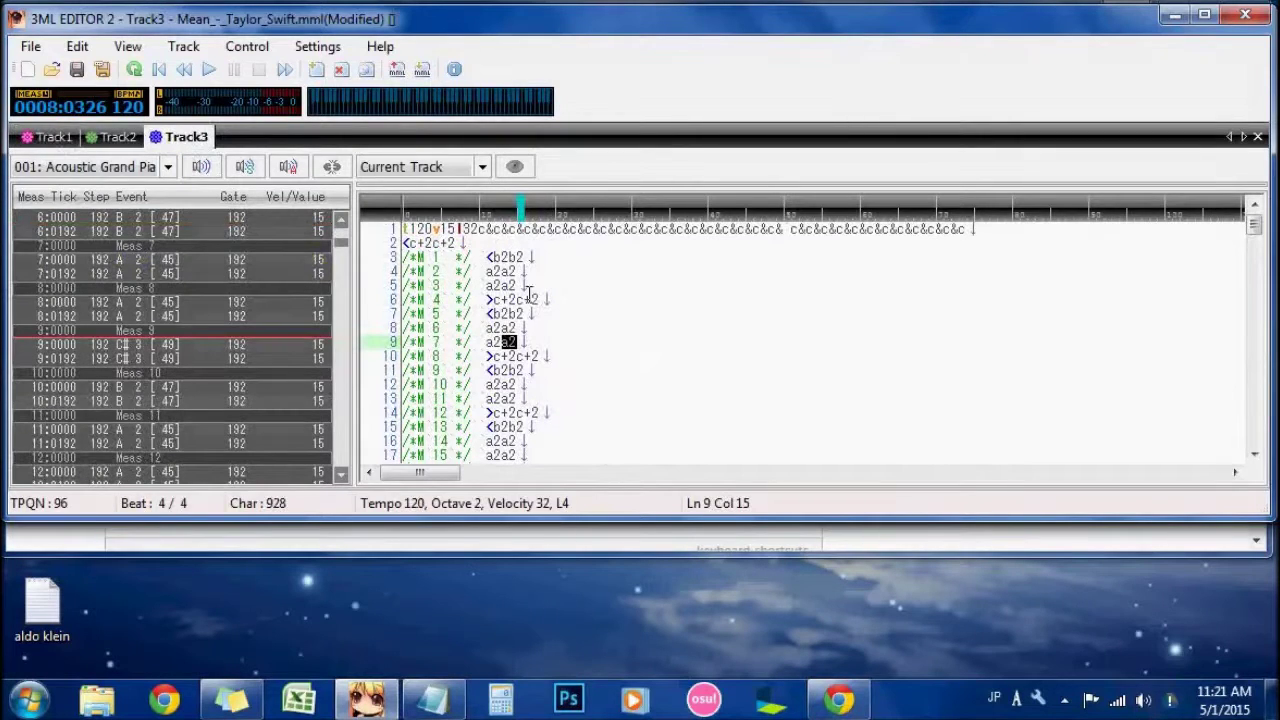
{"action": "left_click", "coordinate": [201, 166]}
{"action": "left_click", "coordinate": [113, 140]}
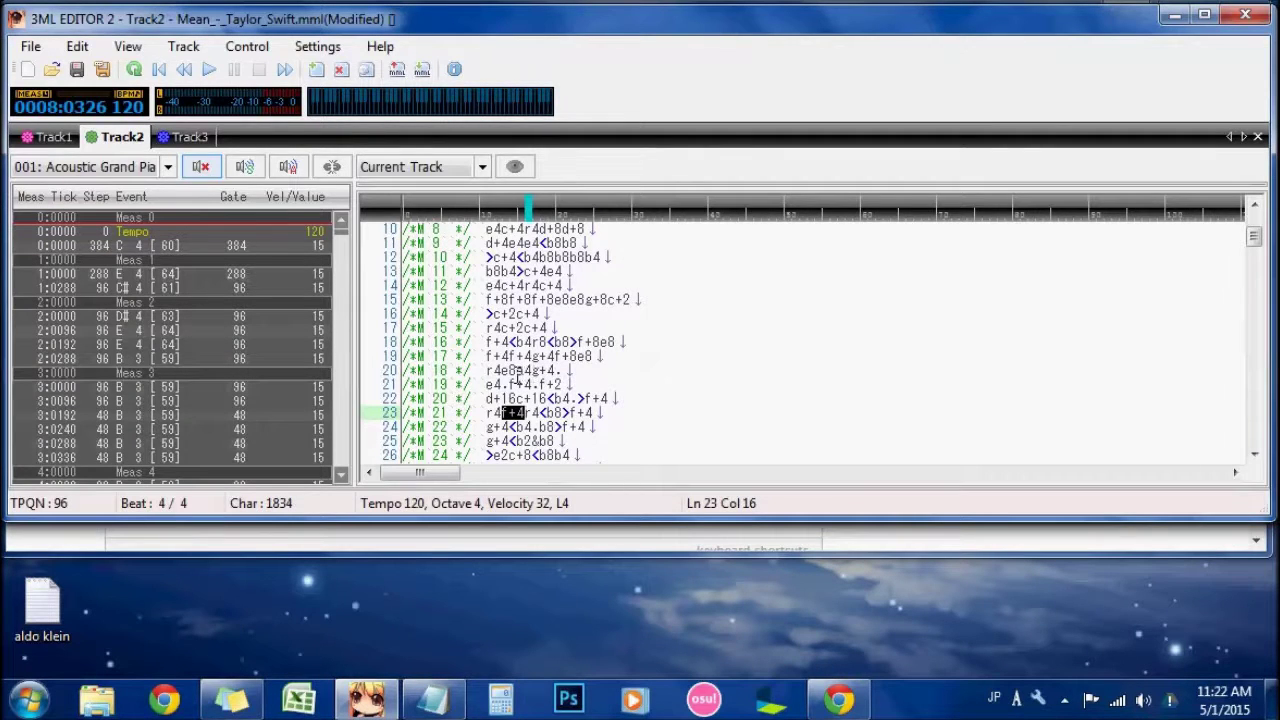
{"action": "left_click", "coordinate": [188, 138]}
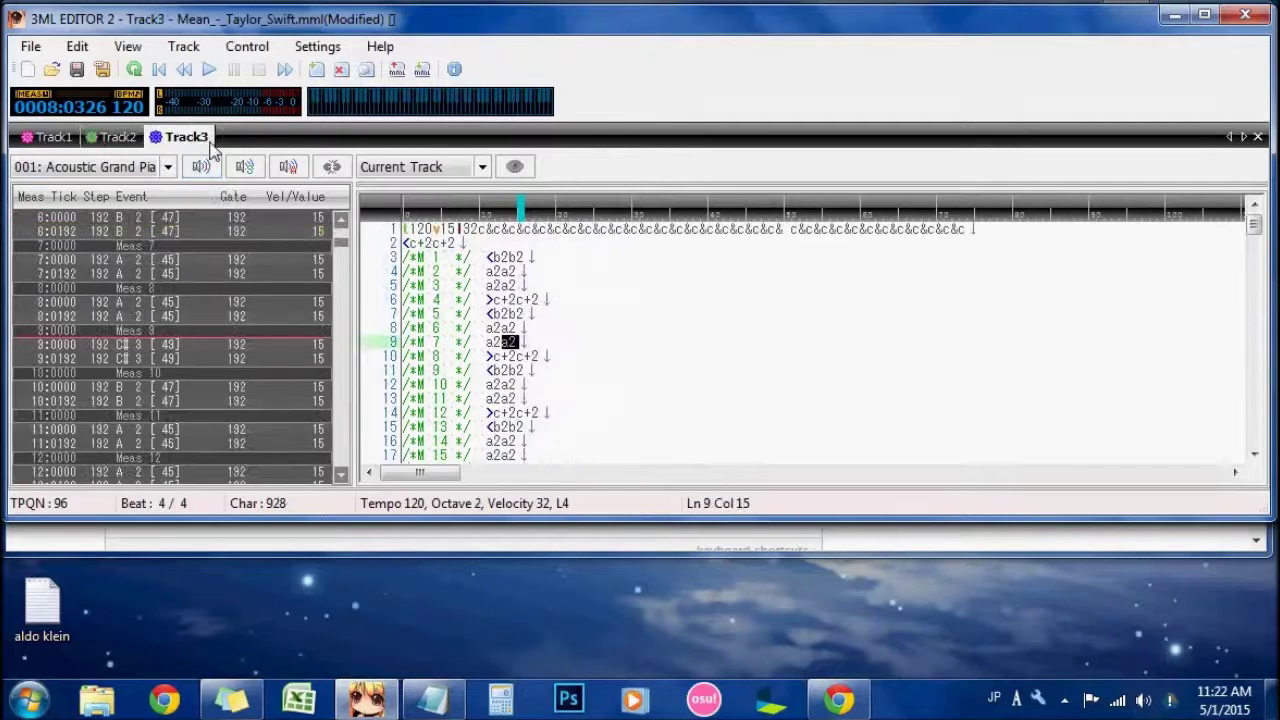
{"action": "left_click", "coordinate": [55, 138]}
{"action": "left_click", "coordinate": [170, 139]}
{"action": "left_click", "coordinate": [112, 138]}
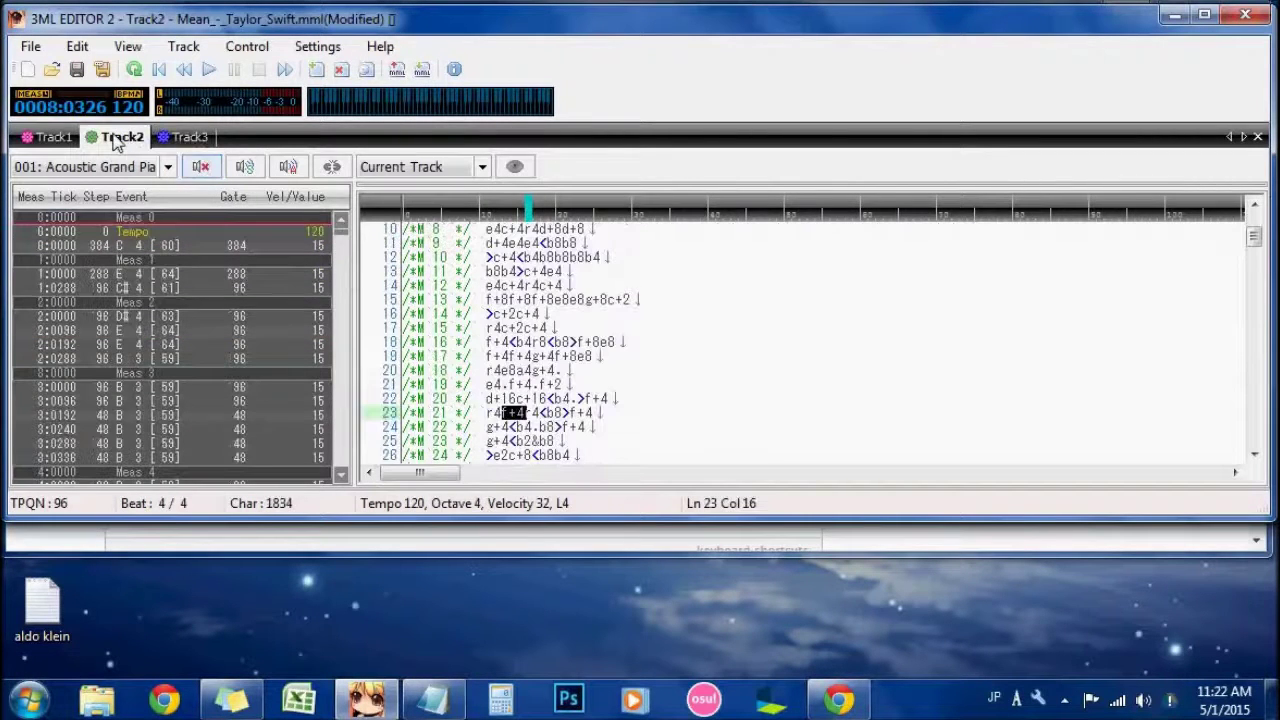
{"action": "left_click", "coordinate": [48, 139]}
{"action": "left_click", "coordinate": [198, 138]}
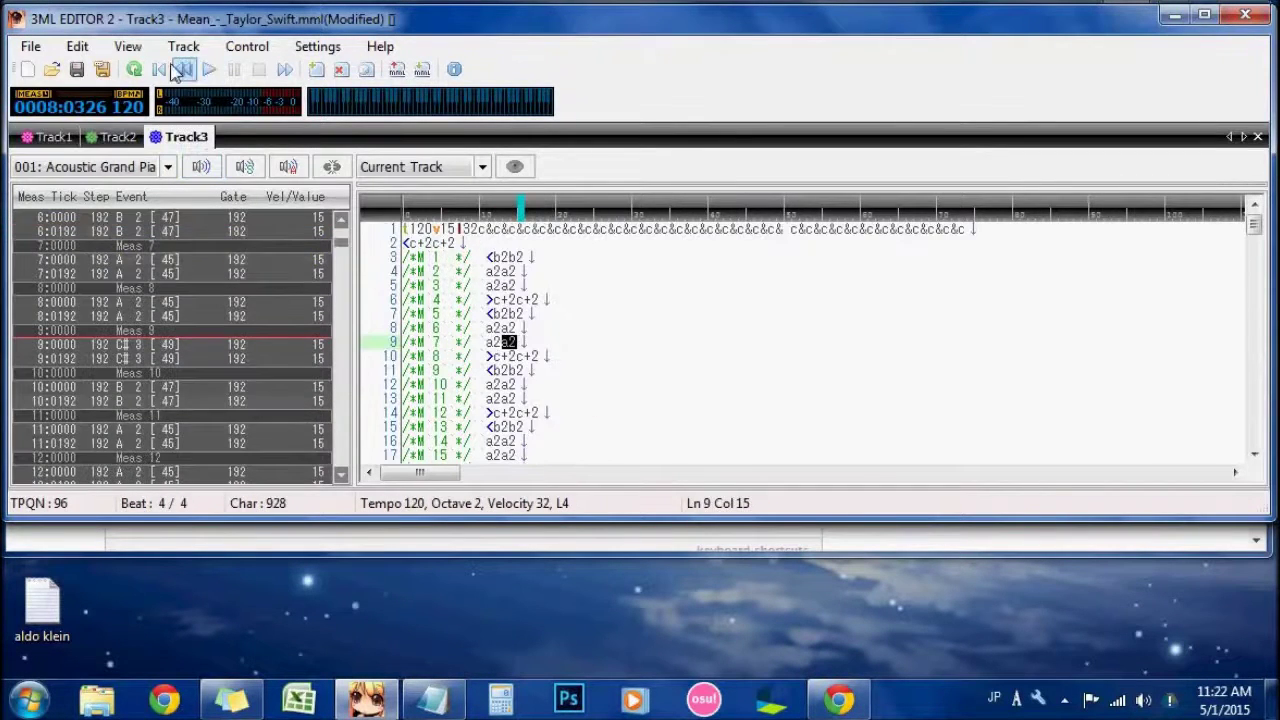
Step: Return the playback position to the beginning and play Track3
{"action": "left_click", "coordinate": [133, 69]}
{"action": "left_click", "coordinate": [105, 137]}
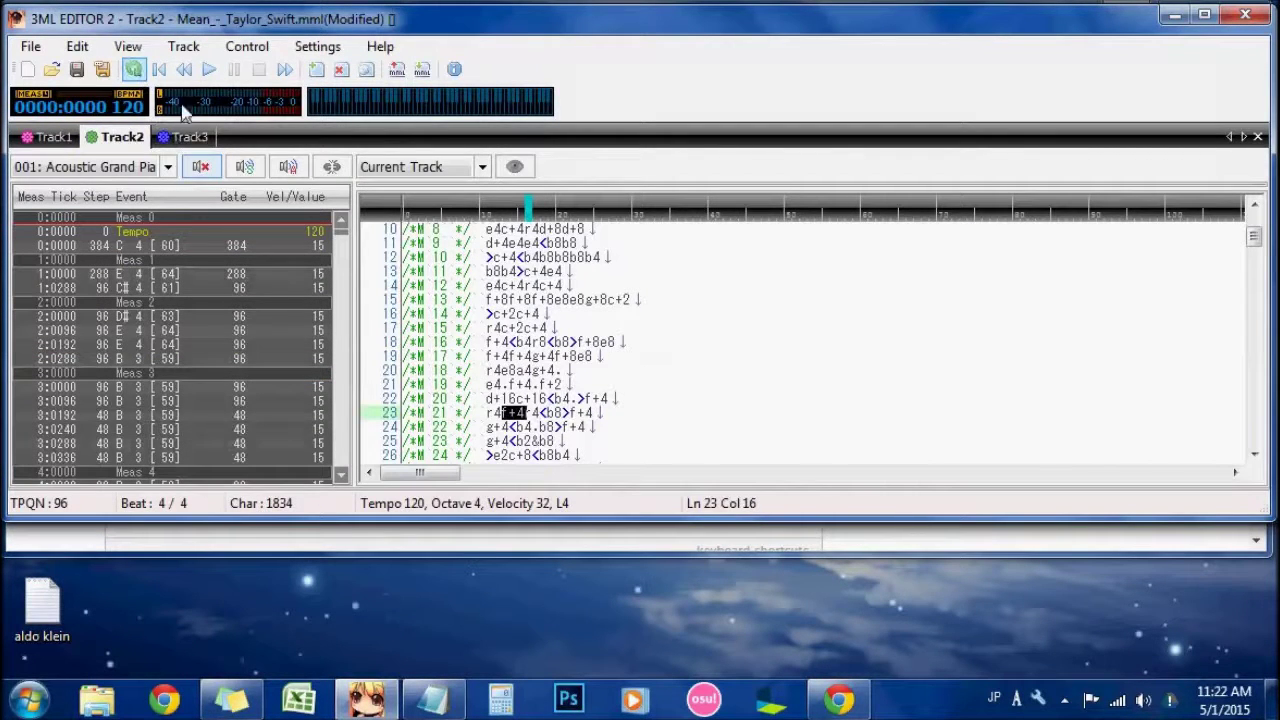
{"action": "left_click", "coordinate": [184, 139]}
{"action": "left_click", "coordinate": [210, 71]}
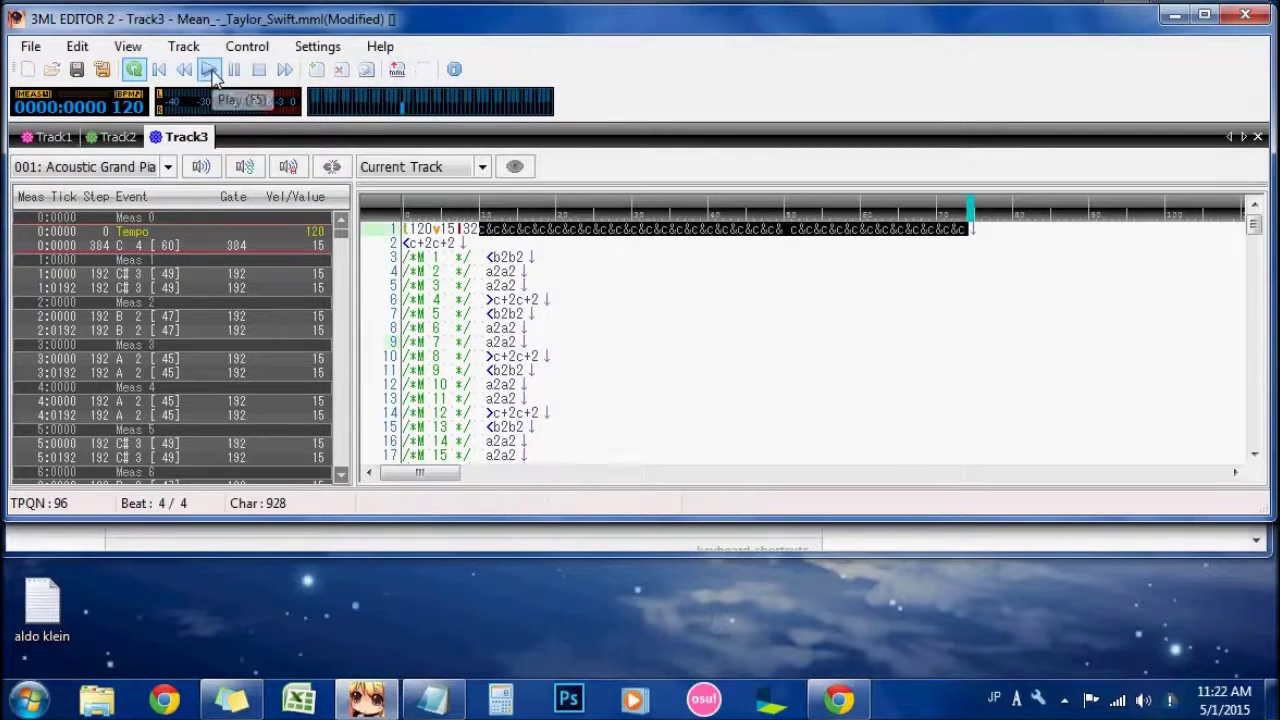
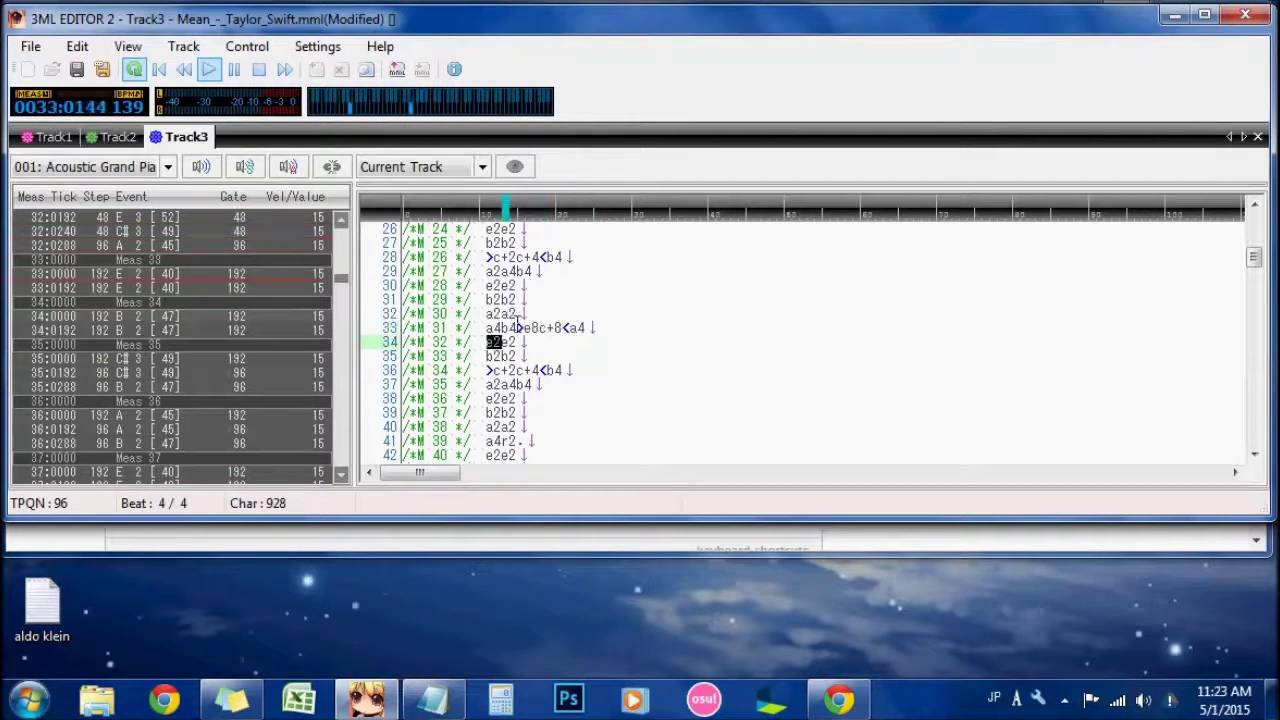
Step: Pause the playback and switch the muting so that Track1 and Track2 sound instead of Track3
{"action": "left_click", "coordinate": [233, 69]}
{"action": "left_click", "coordinate": [120, 138]}
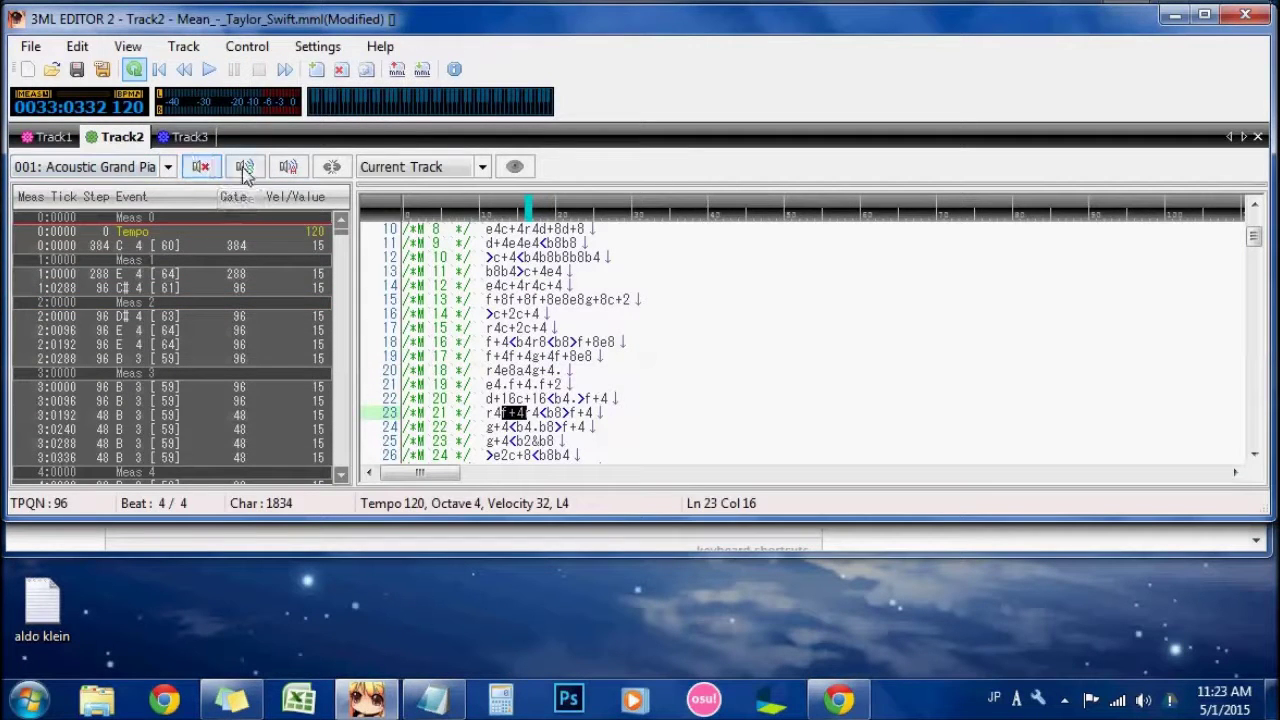
{"action": "left_click", "coordinate": [60, 137]}
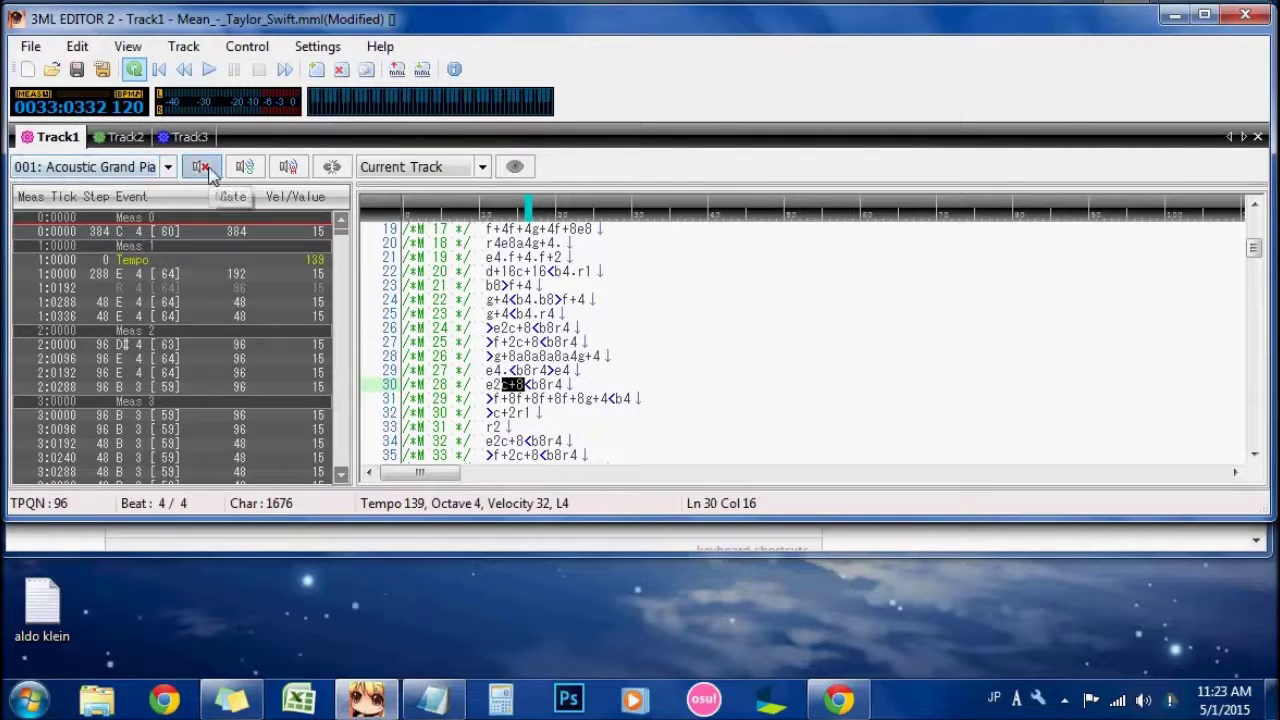
{"action": "left_click", "coordinate": [203, 174]}
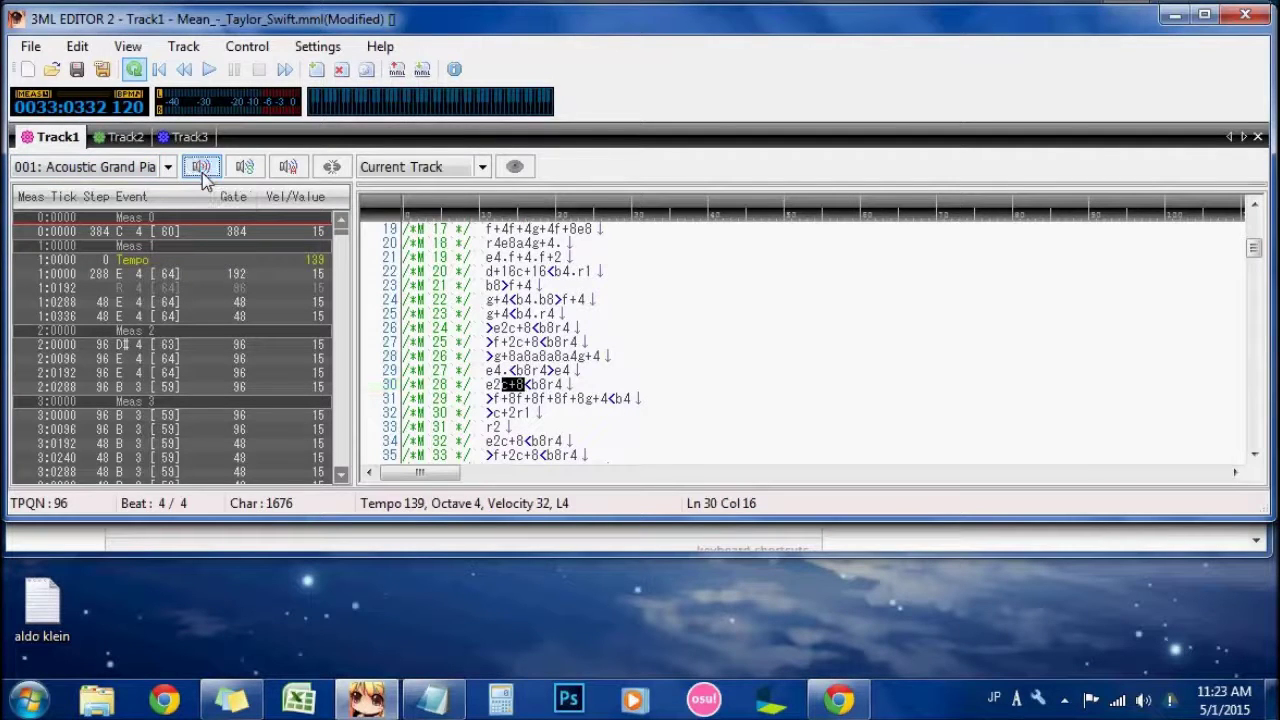
{"action": "left_click", "coordinate": [108, 136]}
{"action": "left_click", "coordinate": [43, 132]}
{"action": "left_click", "coordinate": [96, 139]}
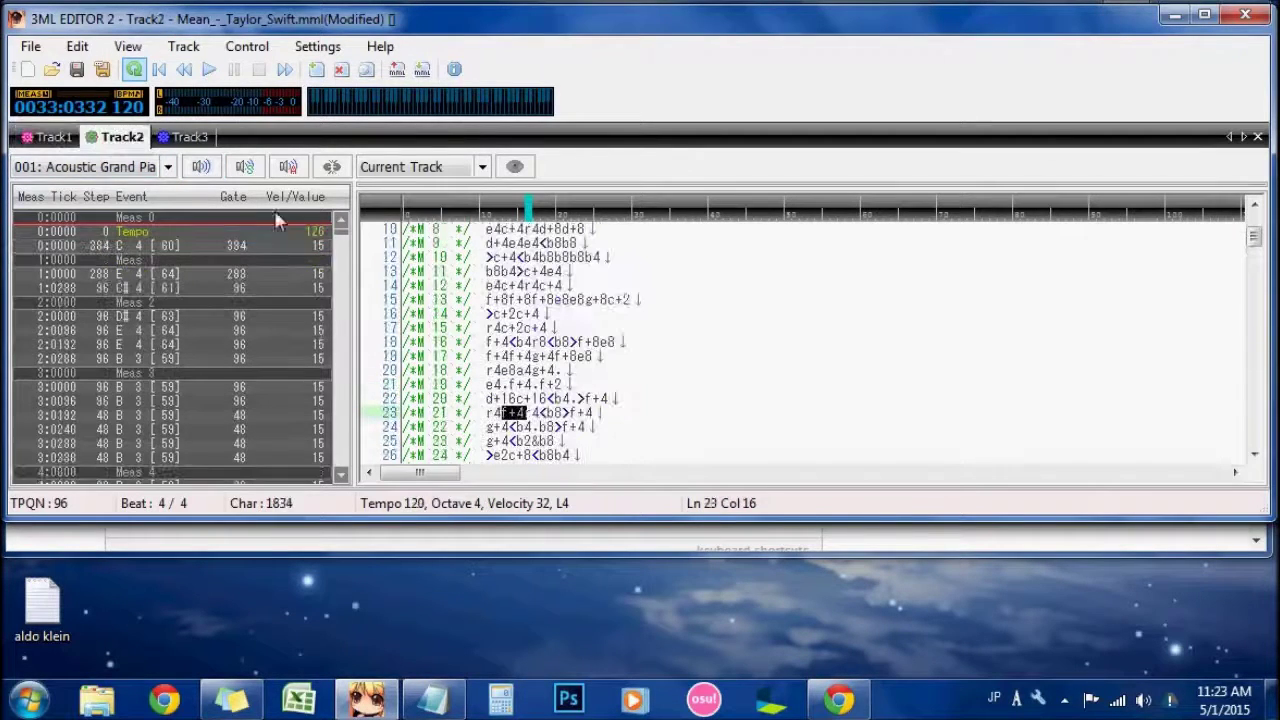
Step: Compare the notes of Track1 and Track2 across measures 17 to 33
{"action": "scroll", "coordinate": [568, 384], "scroll_direction": "down", "scroll_amount": 3}
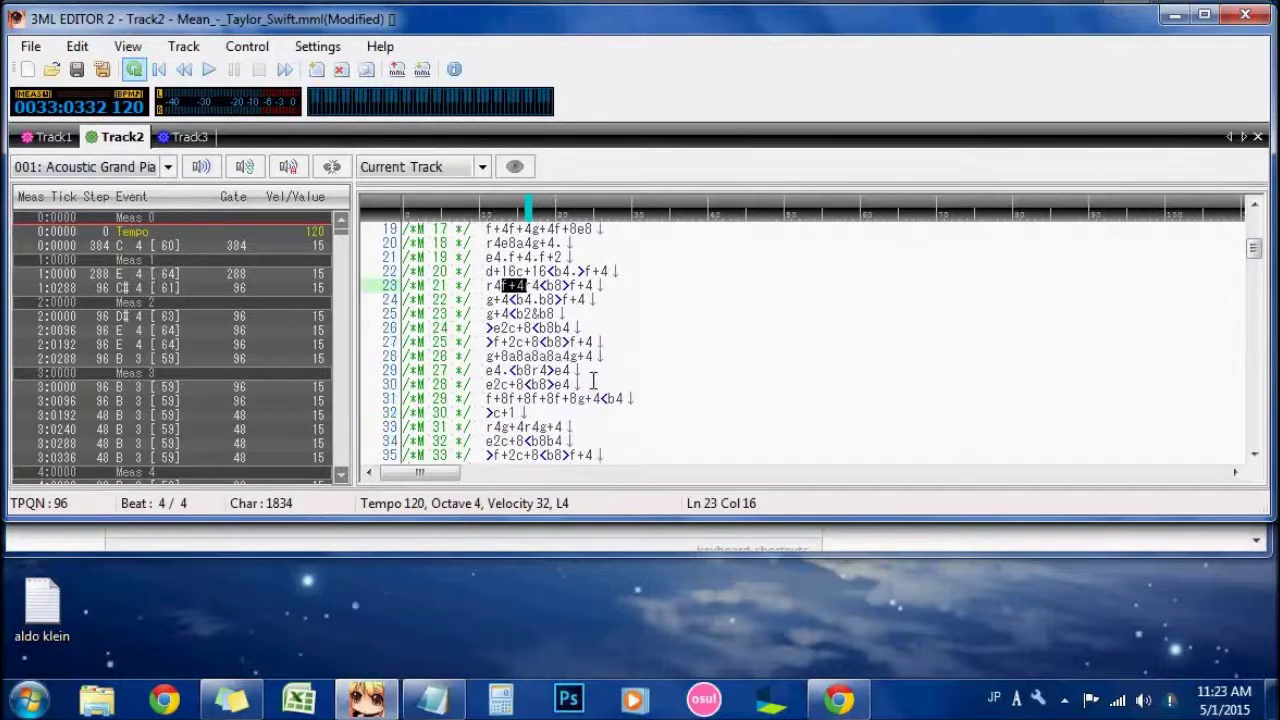
{"action": "left_click", "coordinate": [45, 137]}
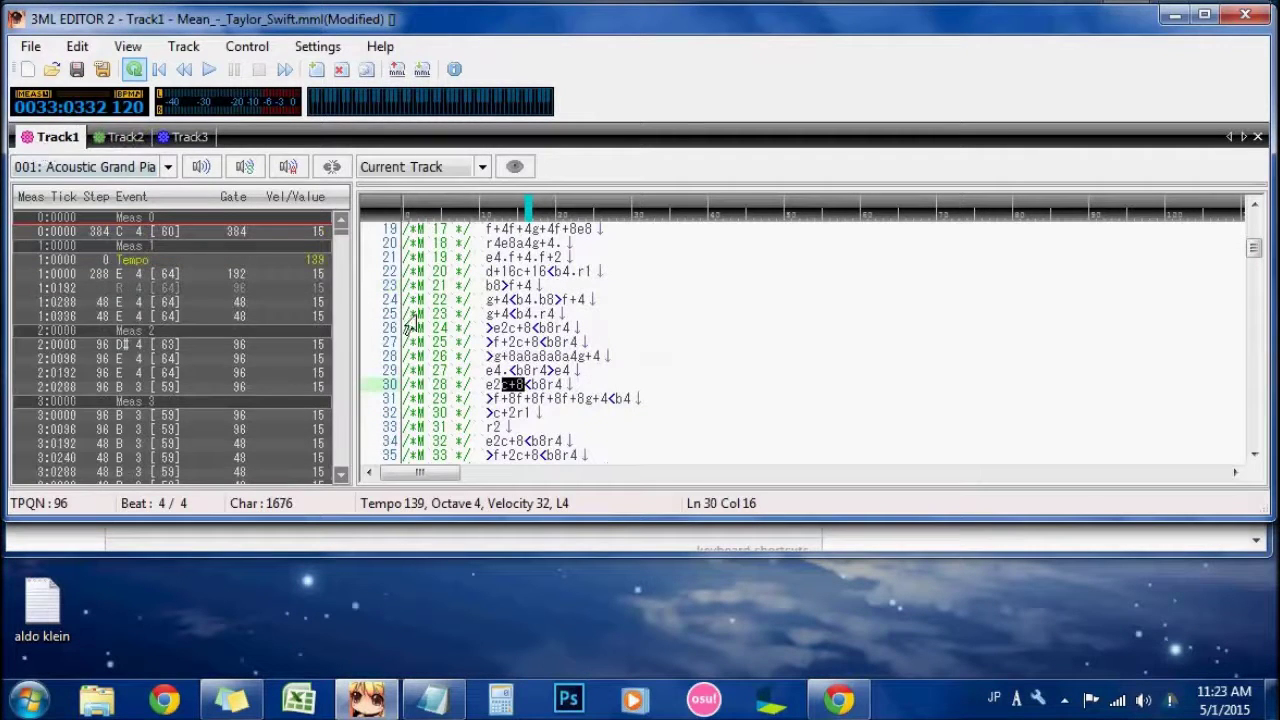
{"action": "left_click", "coordinate": [122, 139]}
{"action": "left_click", "coordinate": [62, 134]}
{"action": "left_click", "coordinate": [120, 139]}
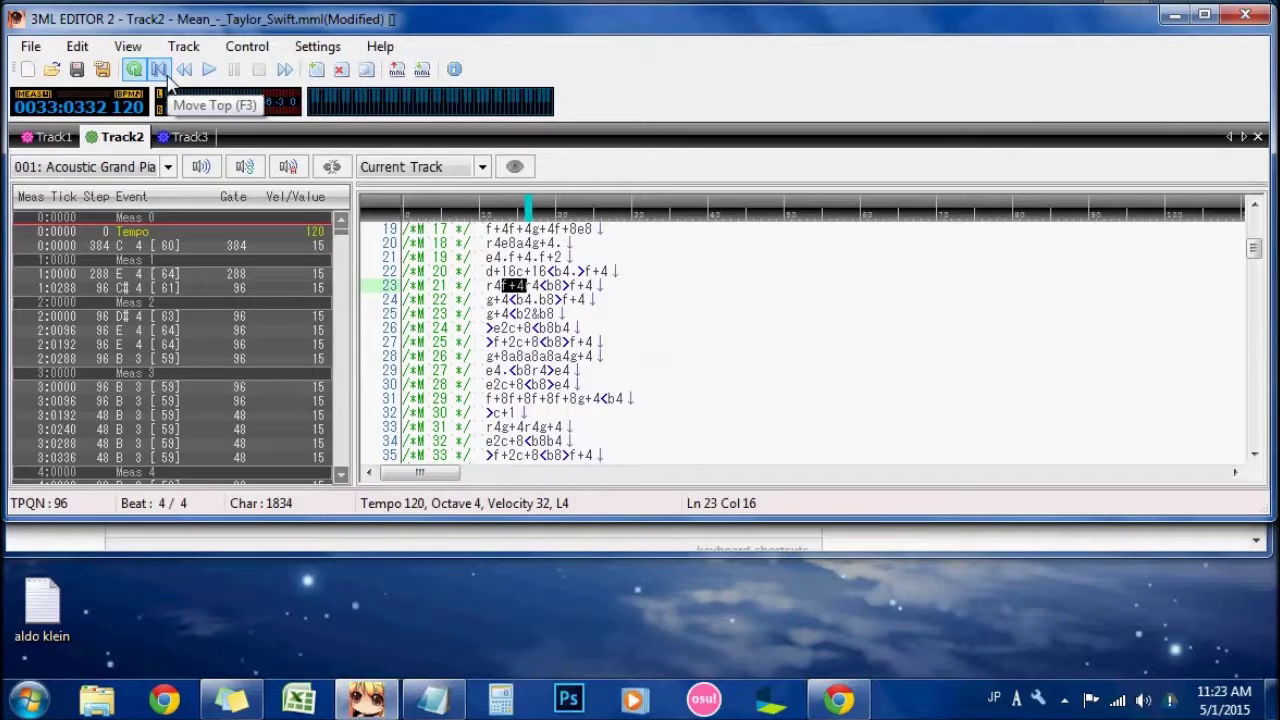
Step: Play Track1 and Track2 together from the beginning to around measure 33, following the notes in both tracks
{"action": "left_click", "coordinate": [159, 69]}
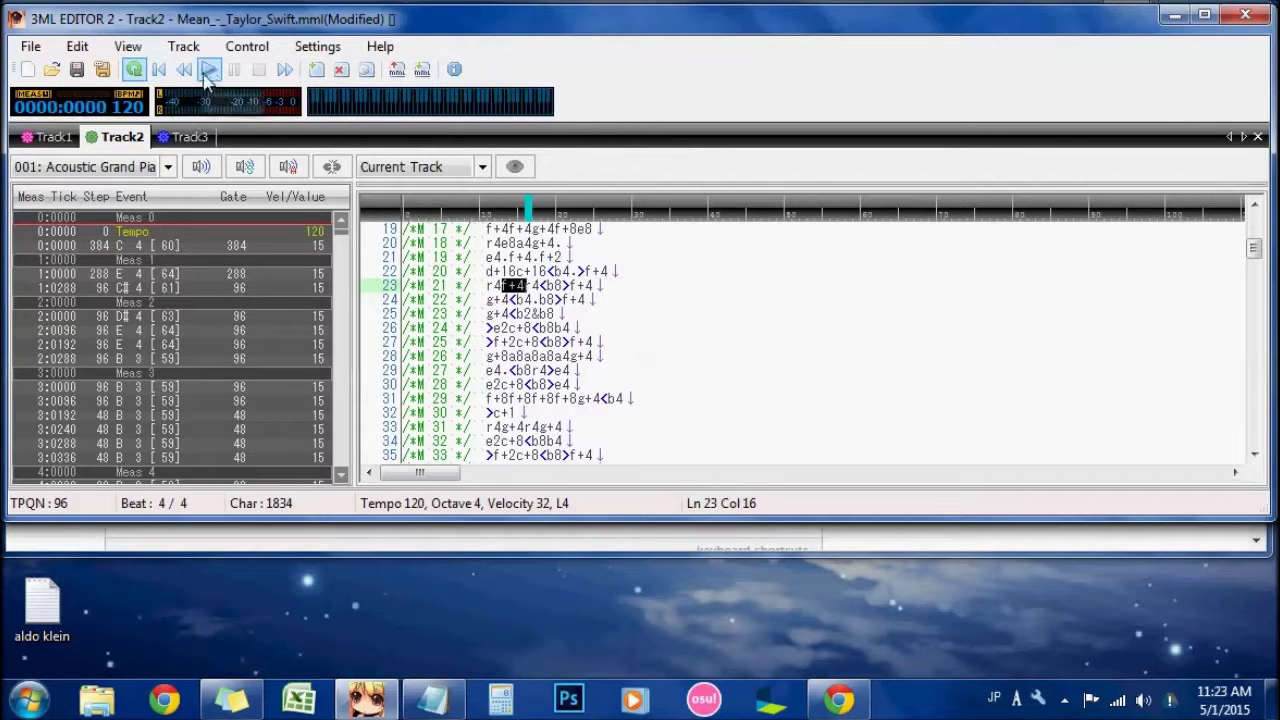
{"action": "left_click", "coordinate": [209, 69]}
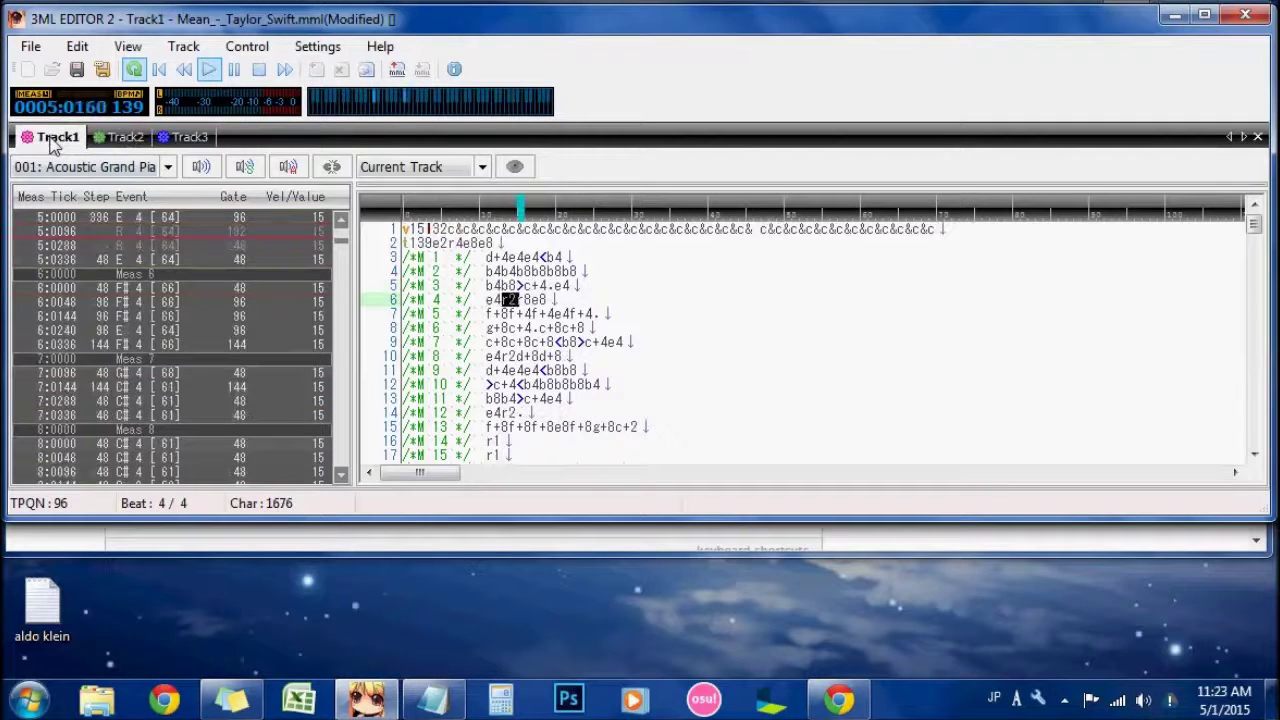
{"action": "left_click", "coordinate": [118, 138]}
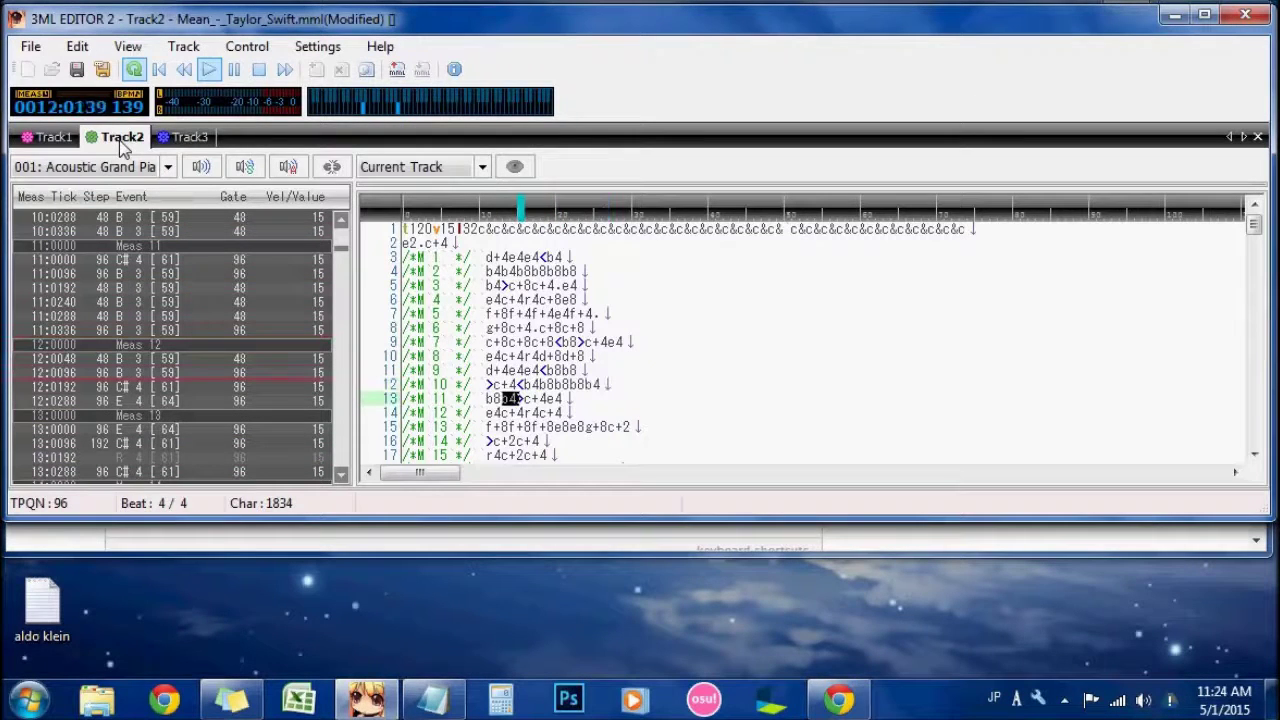
{"action": "scroll", "coordinate": [670, 320], "scroll_direction": "down", "scroll_amount": 1}
{"action": "scroll", "coordinate": [700, 407], "scroll_direction": "down", "scroll_amount": 1}
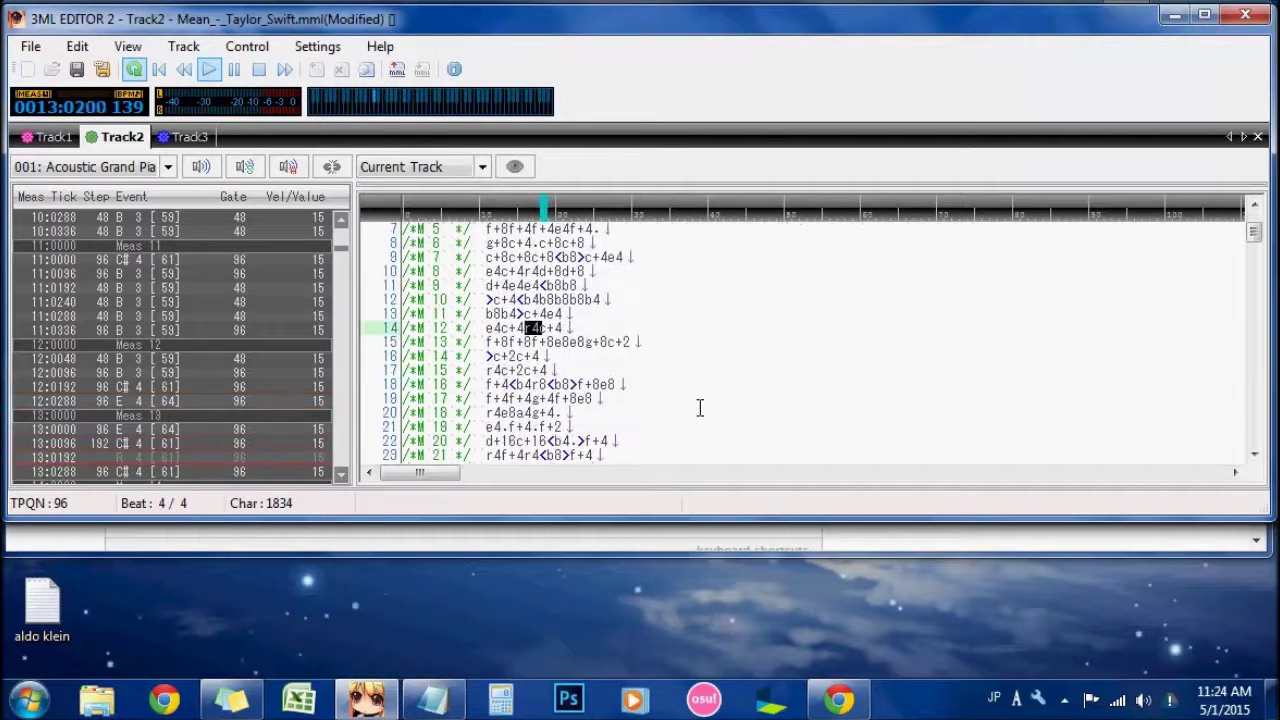
{"action": "scroll", "coordinate": [700, 407], "scroll_direction": "down", "scroll_amount": 1}
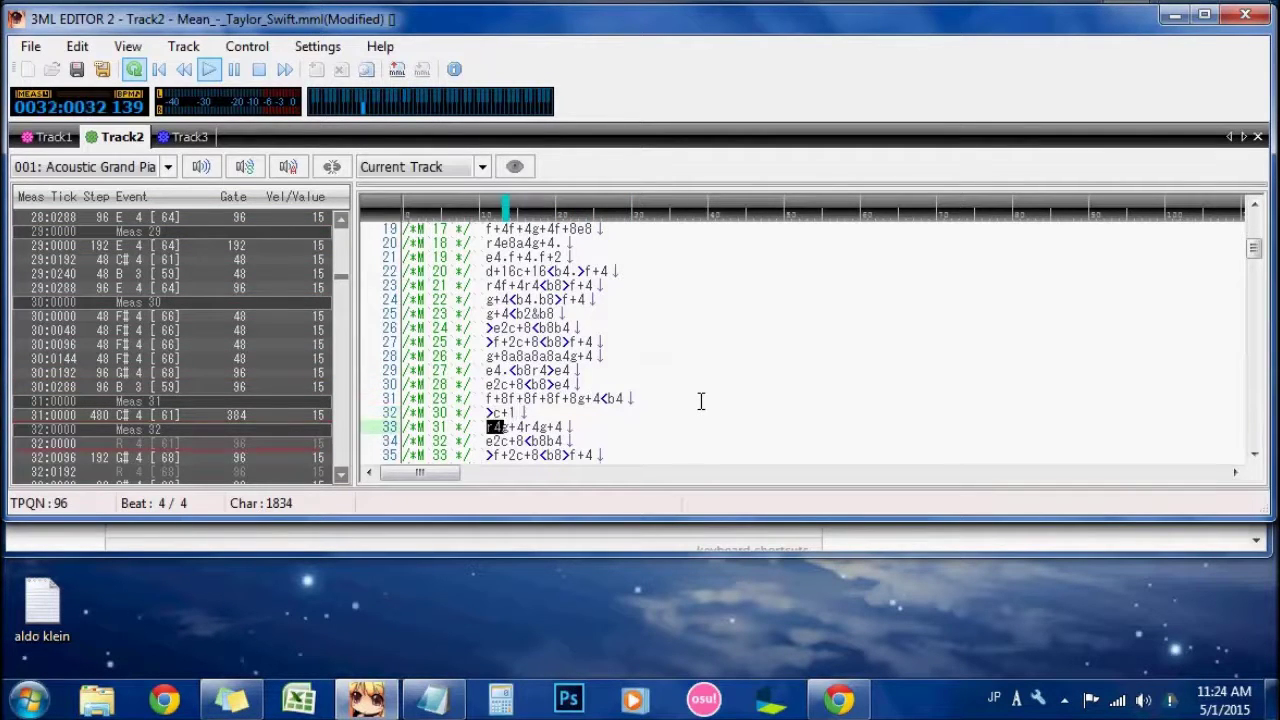
{"action": "left_click", "coordinate": [233, 69]}
Step: Check Track1 once more against Track2 and remove Track2 from the score
{"action": "left_click", "coordinate": [54, 137]}
{"action": "left_click", "coordinate": [126, 137]}
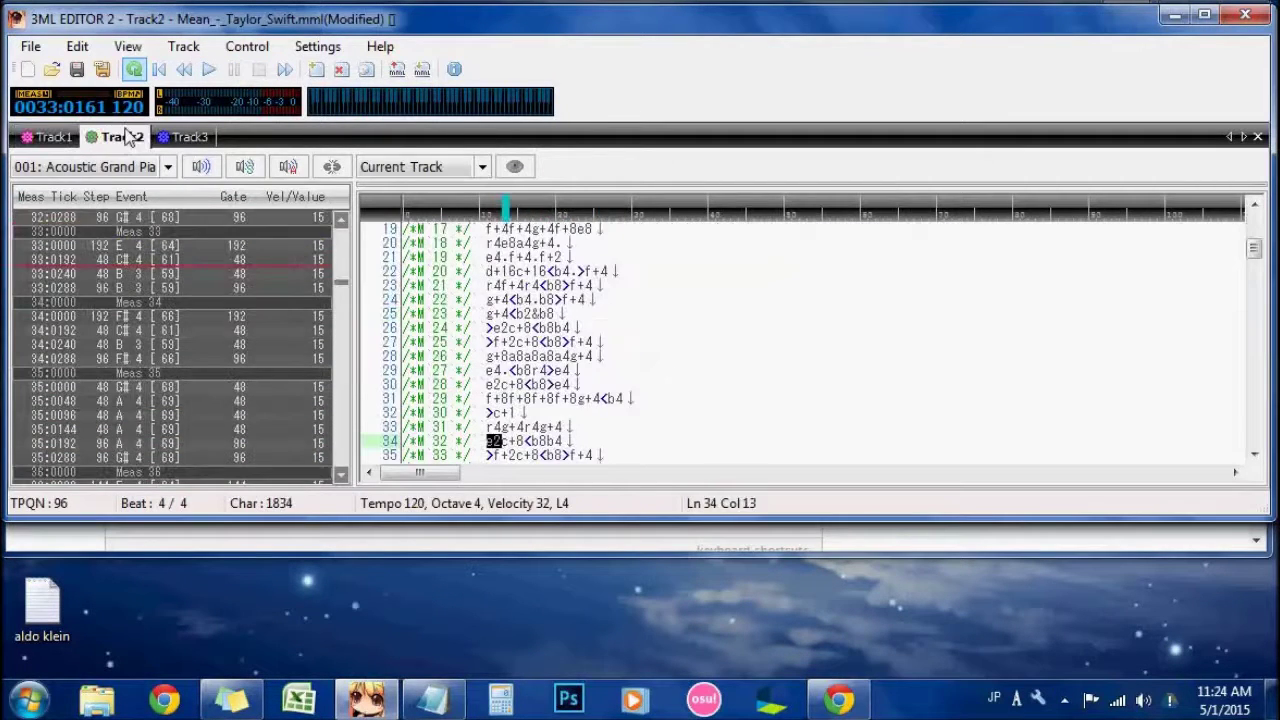
{"action": "right_click", "coordinate": [120, 138]}
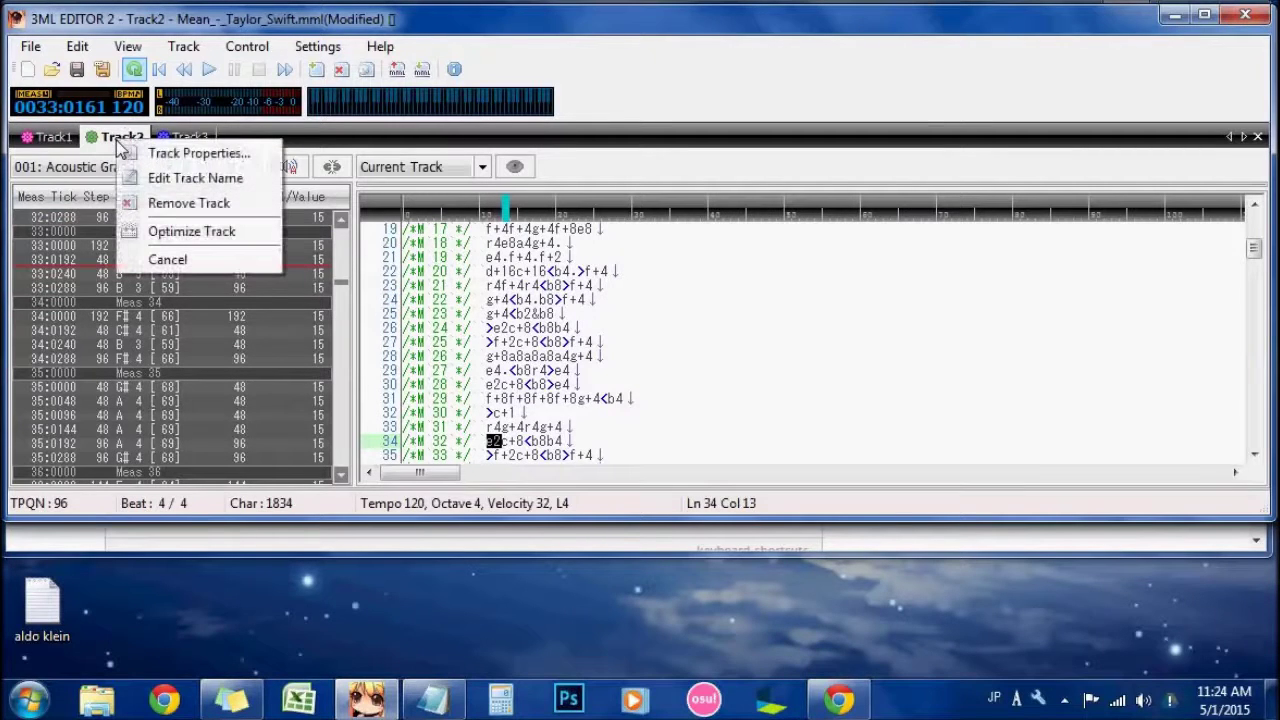
{"action": "left_click", "coordinate": [186, 206]}
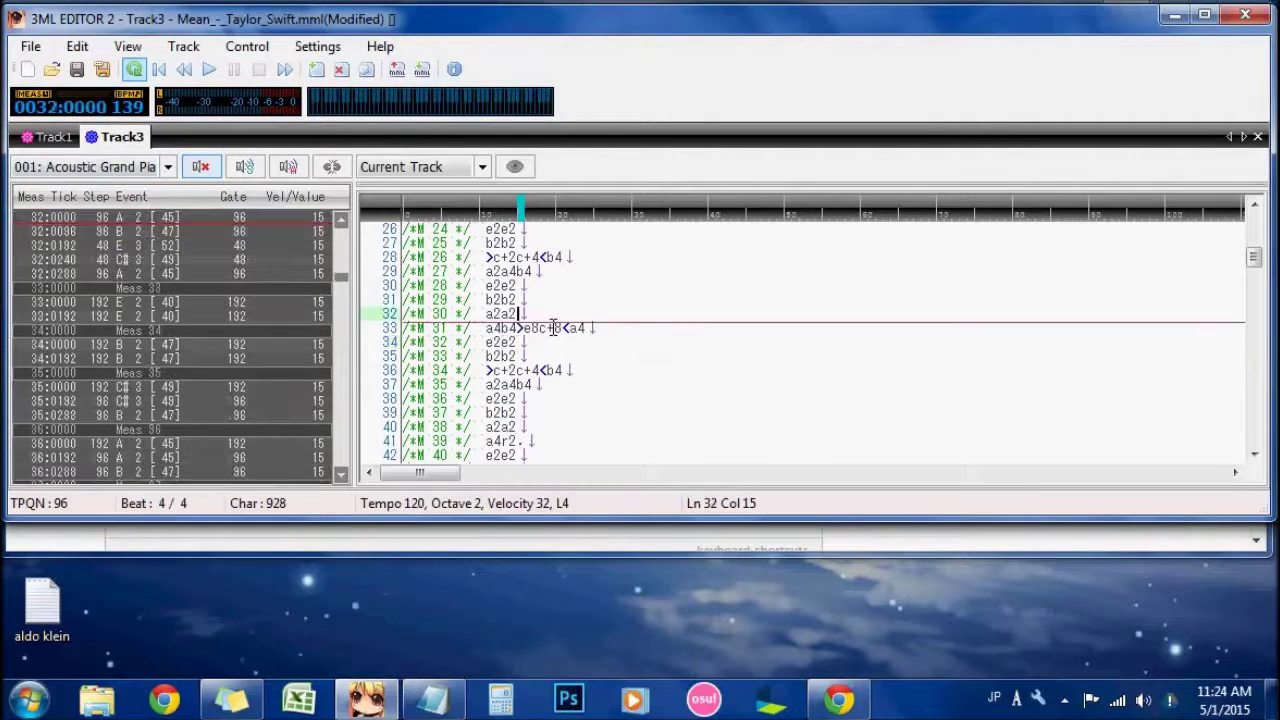
Step: Review the opening lines of Track3 and Track1, and append a new empty track to the score
{"action": "scroll", "coordinate": [600, 320], "scroll_direction": "up", "scroll_amount": 8}
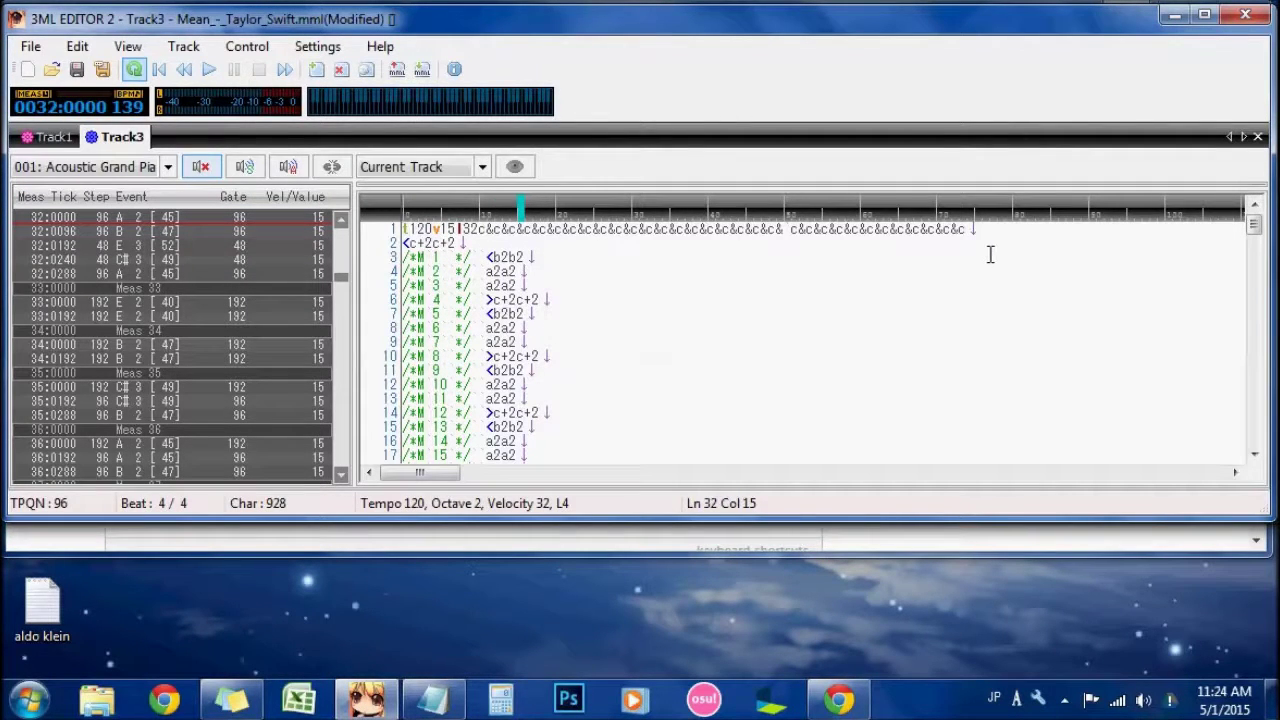
{"action": "left_click", "coordinate": [55, 138]}
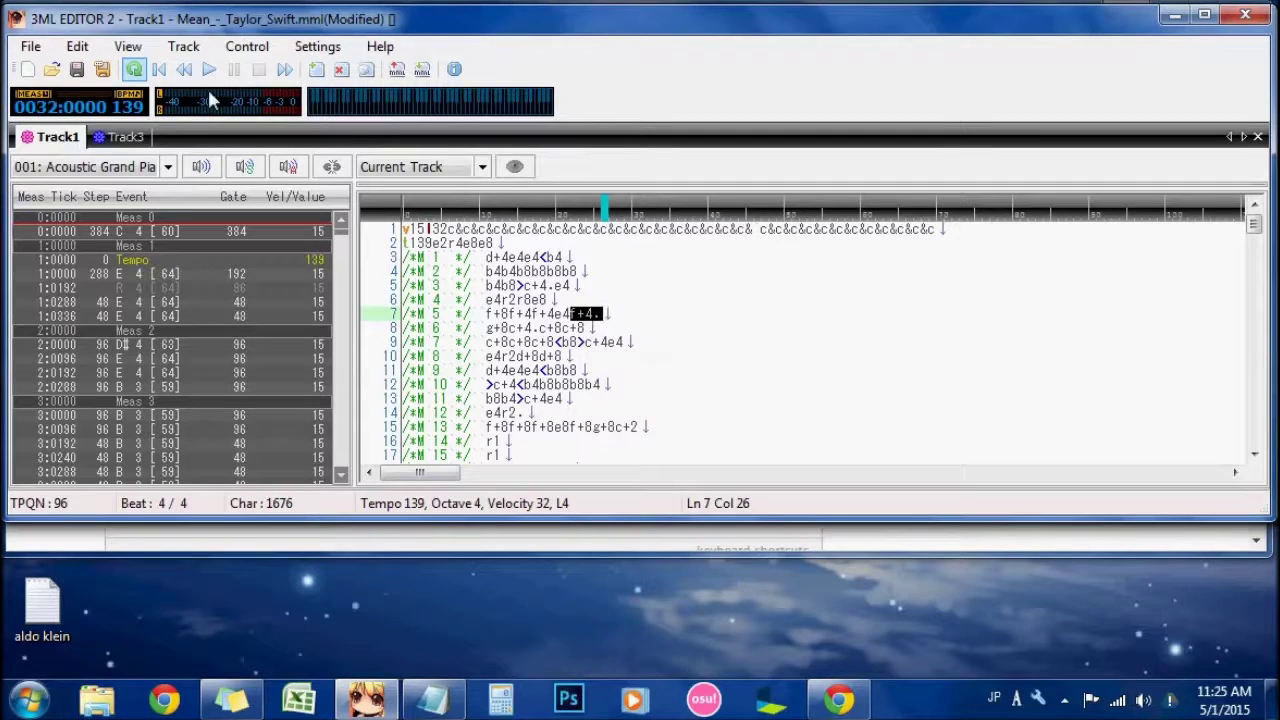
{"action": "left_click", "coordinate": [184, 50]}
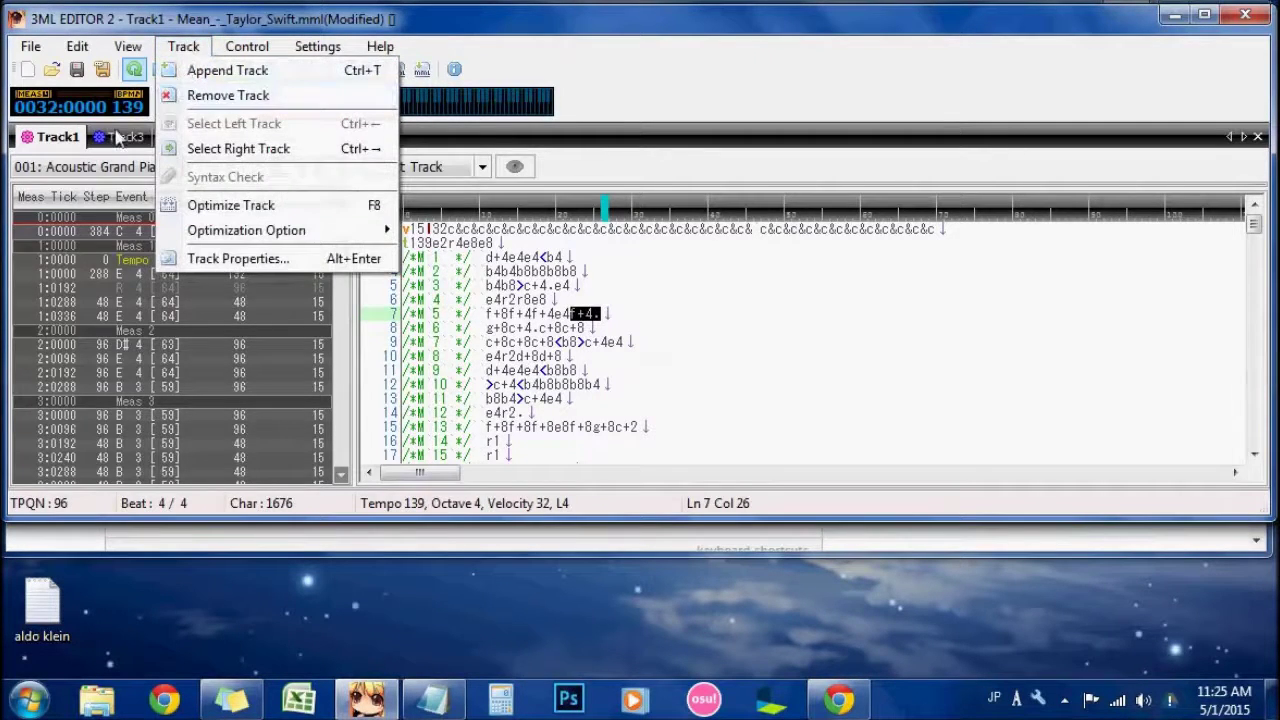
{"action": "left_click", "coordinate": [100, 138]}
{"action": "left_click", "coordinate": [183, 46]}
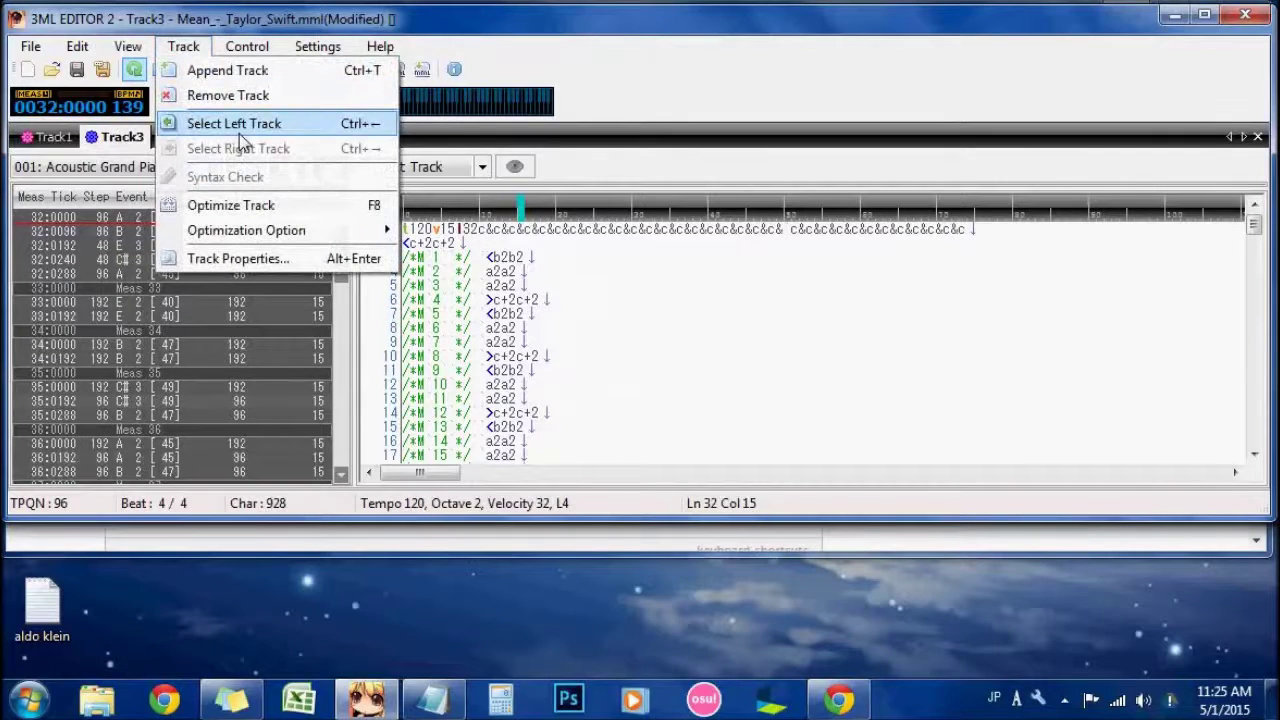
{"action": "left_click", "coordinate": [240, 70]}
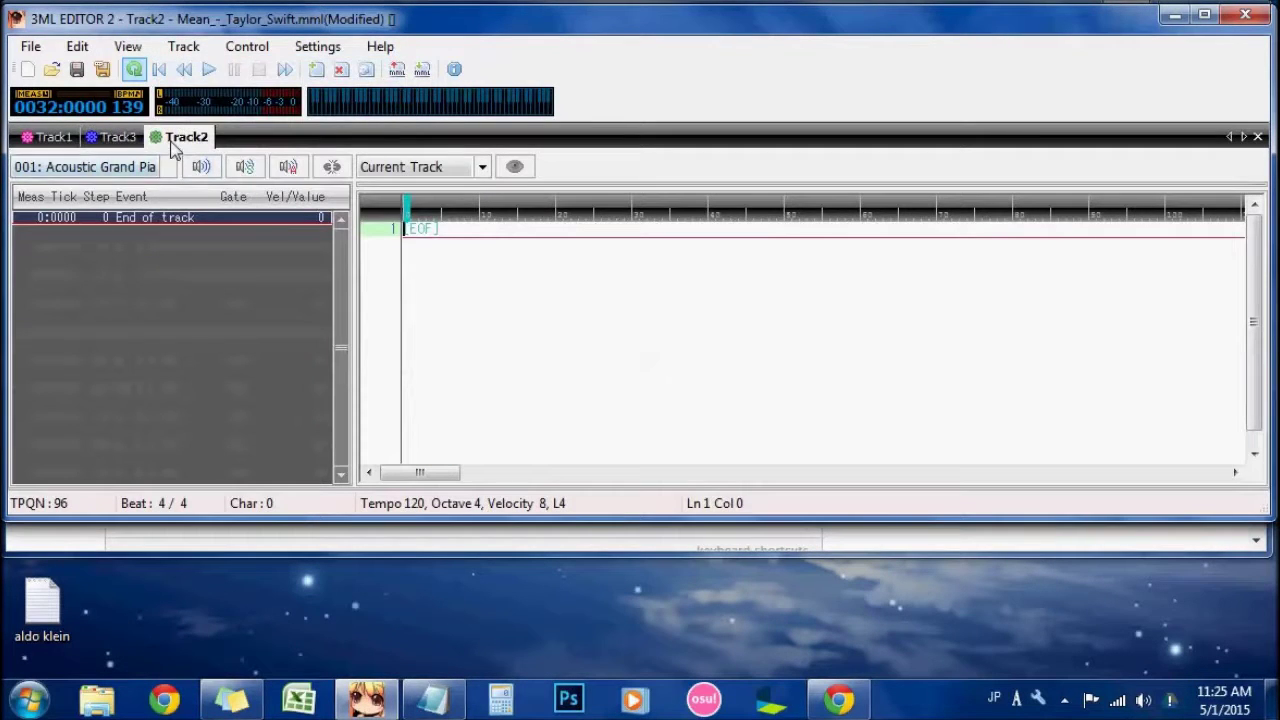
Step: Copy the entire MML of Track1 and paste it into the empty Track2
{"action": "left_click", "coordinate": [55, 138]}
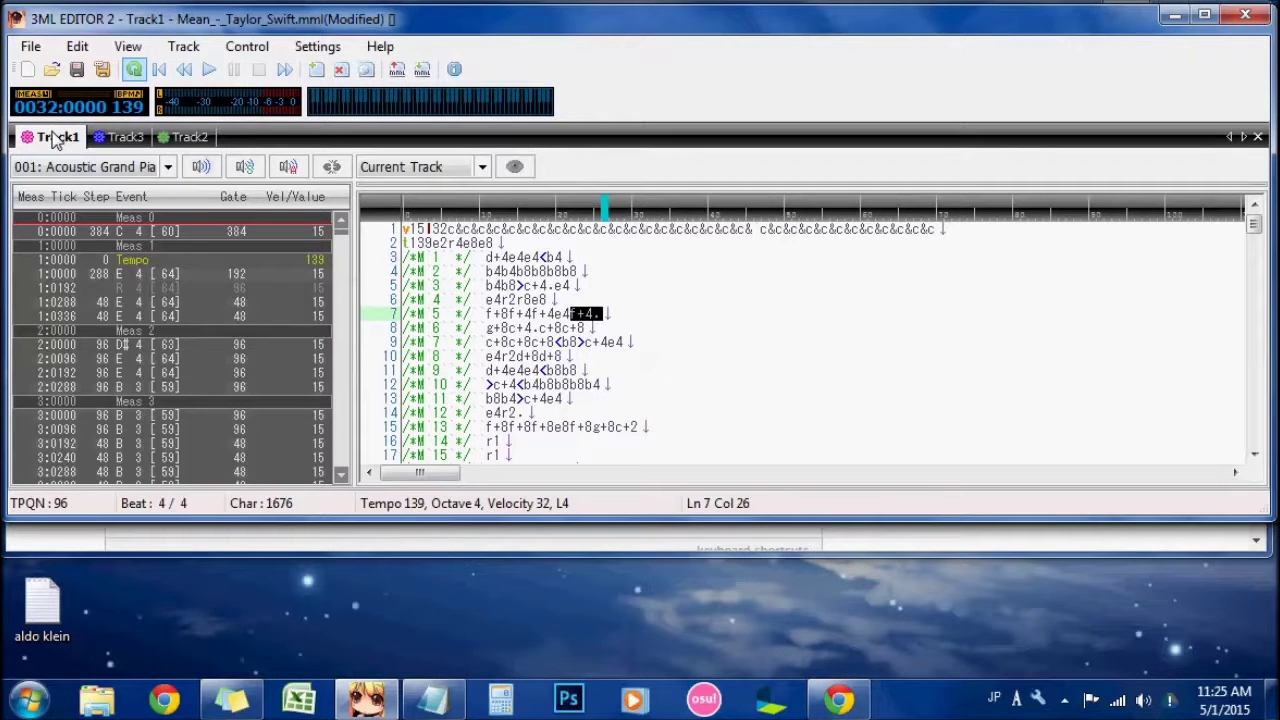
{"action": "key", "text": "ctrl+a"}
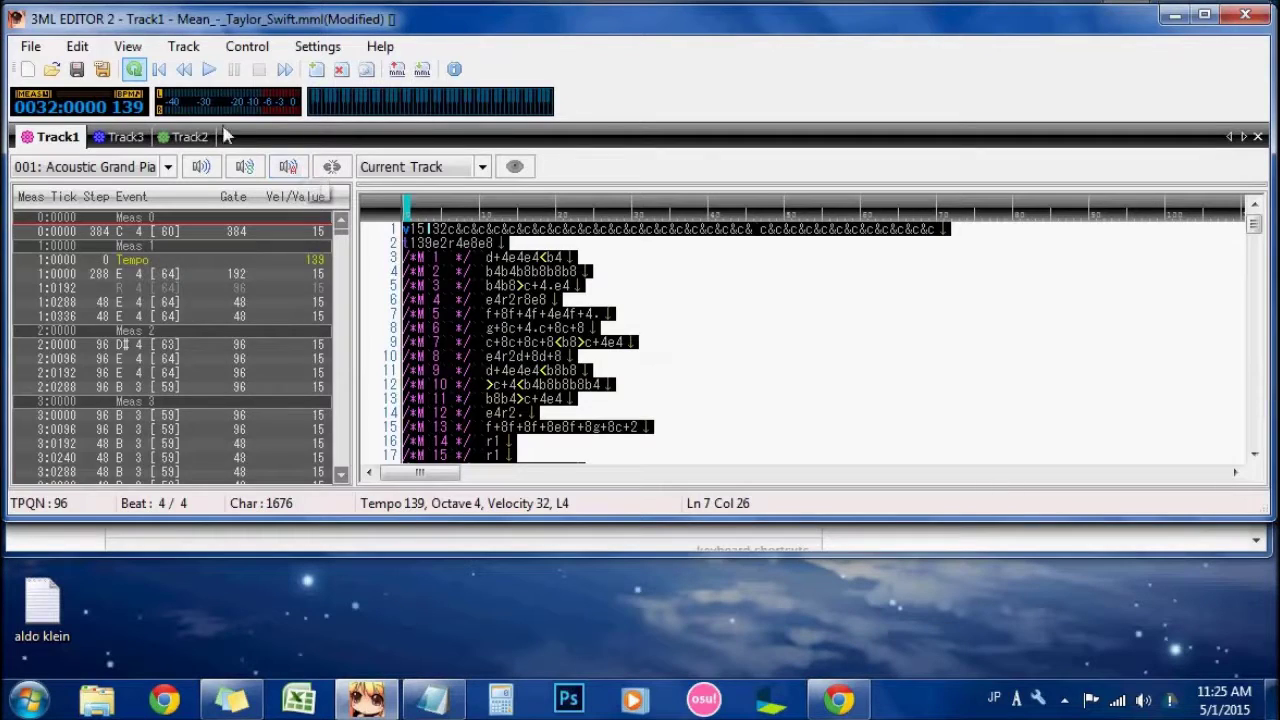
{"action": "left_click", "coordinate": [178, 137]}
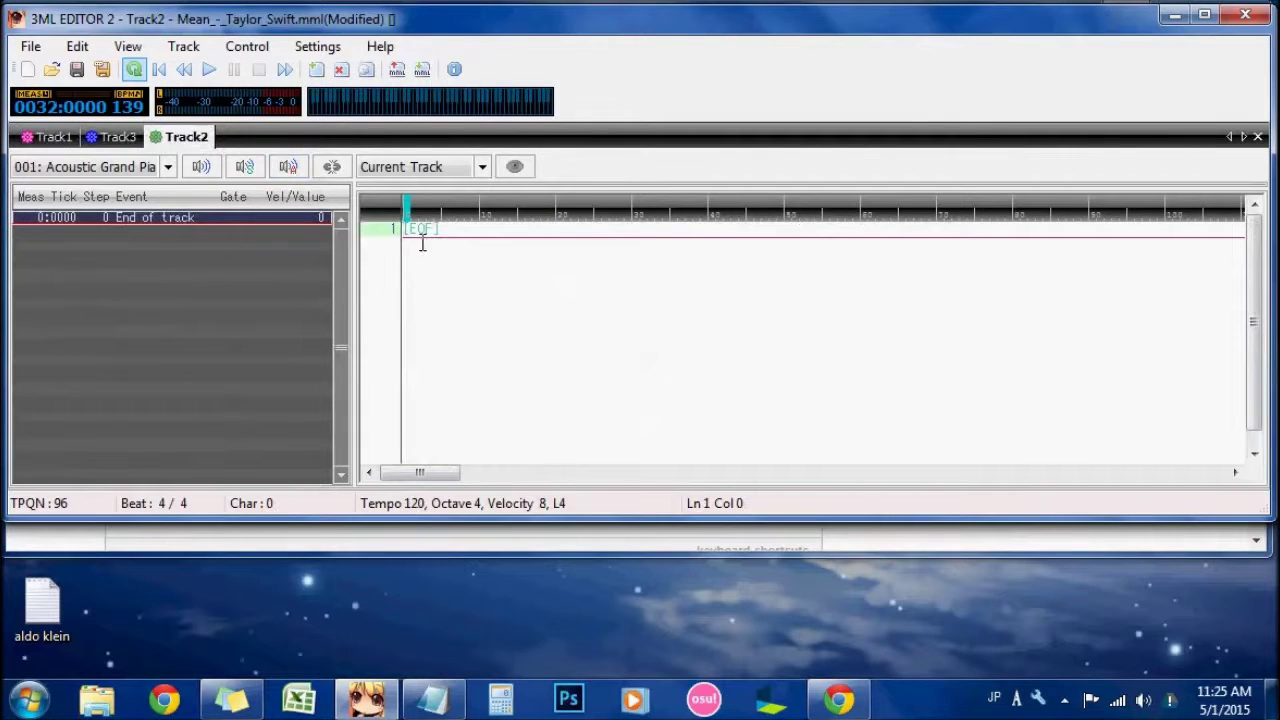
{"action": "key", "text": "ctrl+v"}
Step: Delete the lines for measures 150 to 157 at the end of Track1
{"action": "left_click", "coordinate": [57, 138]}
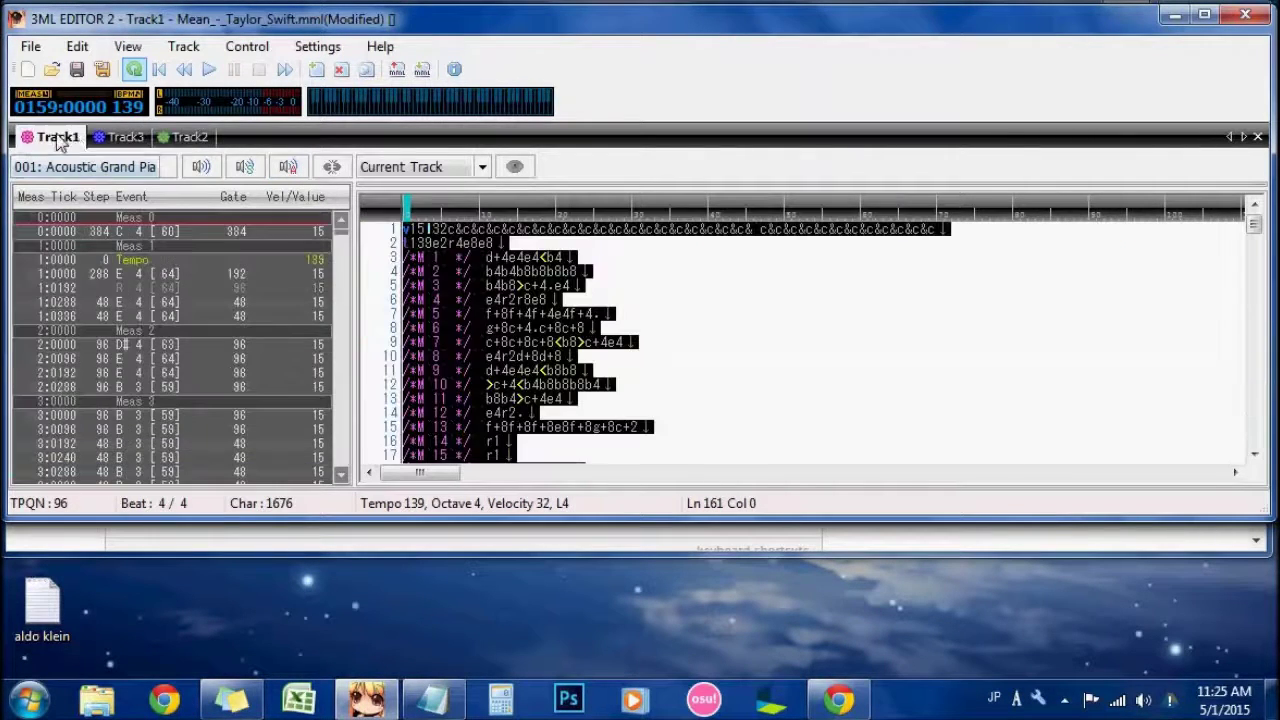
{"action": "left_click", "coordinate": [646, 406]}
{"action": "scroll", "coordinate": [646, 406], "scroll_direction": "down", "scroll_amount": 18}
{"action": "scroll", "coordinate": [646, 406], "scroll_direction": "down", "scroll_amount": 20}
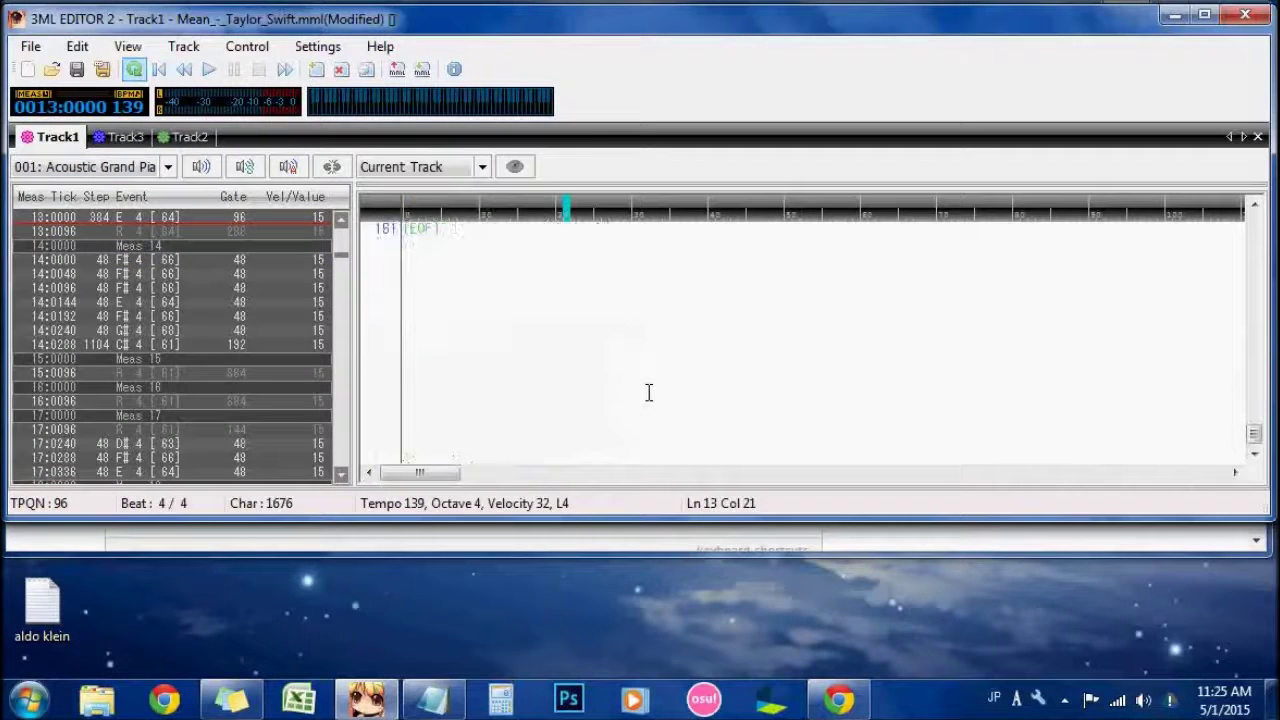
{"action": "scroll", "coordinate": [649, 393], "scroll_direction": "up", "scroll_amount": 5}
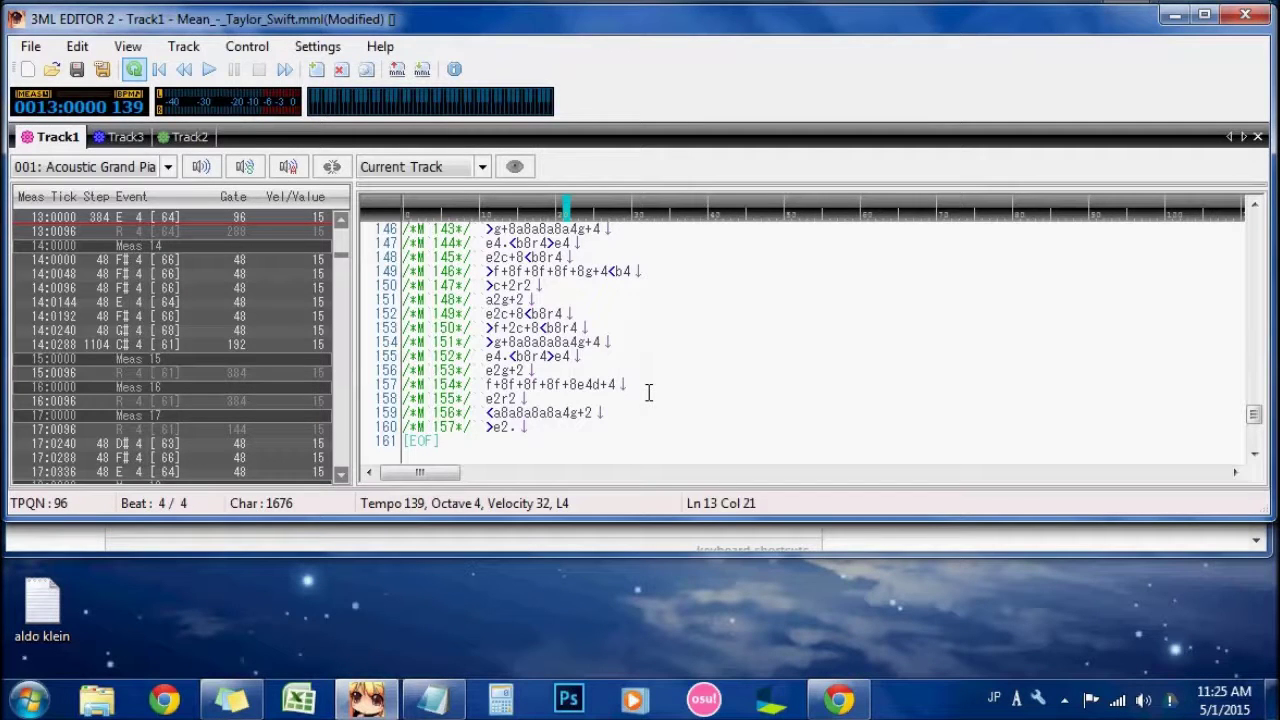
{"action": "left_click_drag", "start_coordinate": [548, 454], "coordinate": [361, 334]}
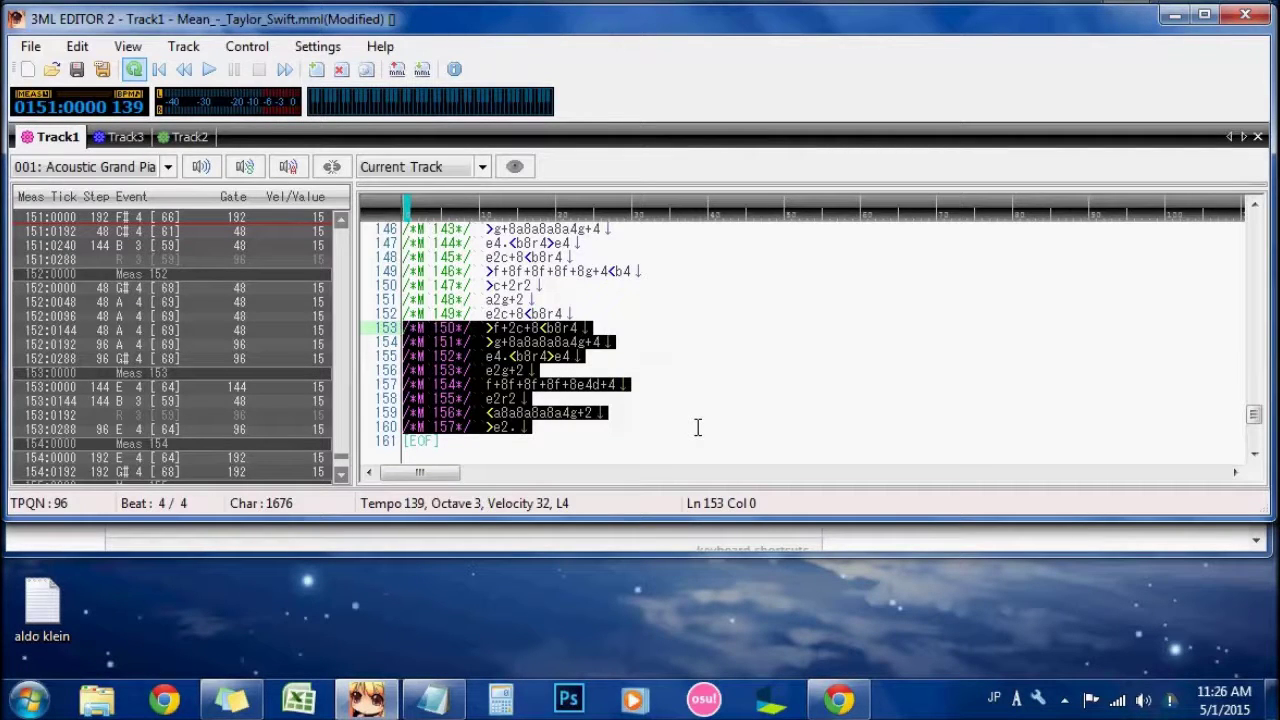
{"action": "key", "text": "Delete"}
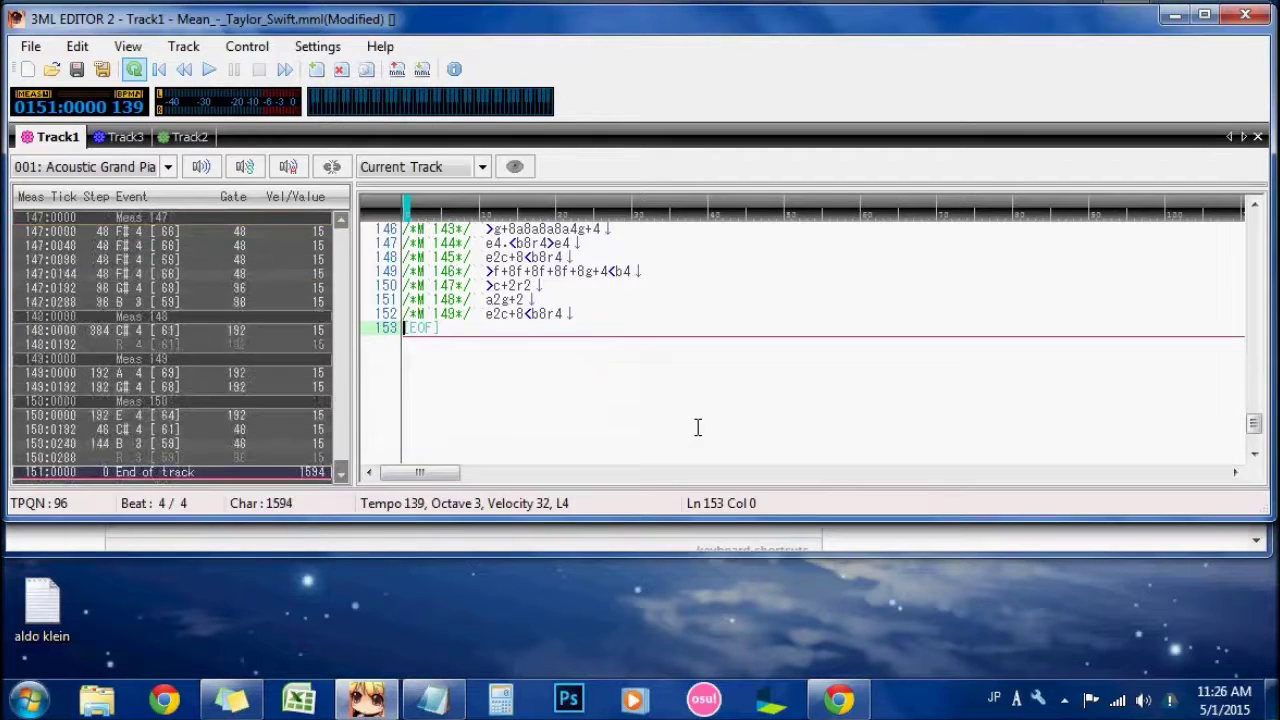
Step: Export all three tracks to the clipboard as optimized MML in the Mabinogi MML@ format
{"action": "left_click", "coordinate": [32, 47]}
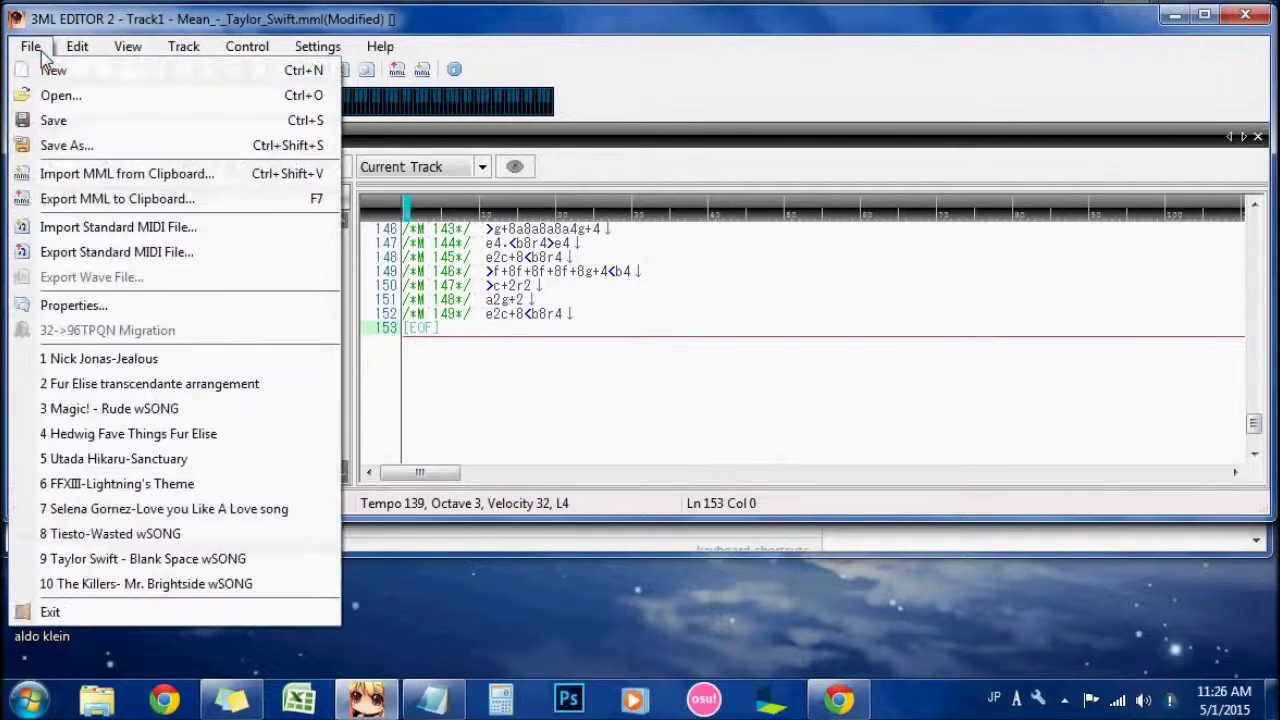
{"action": "left_click", "coordinate": [118, 199]}
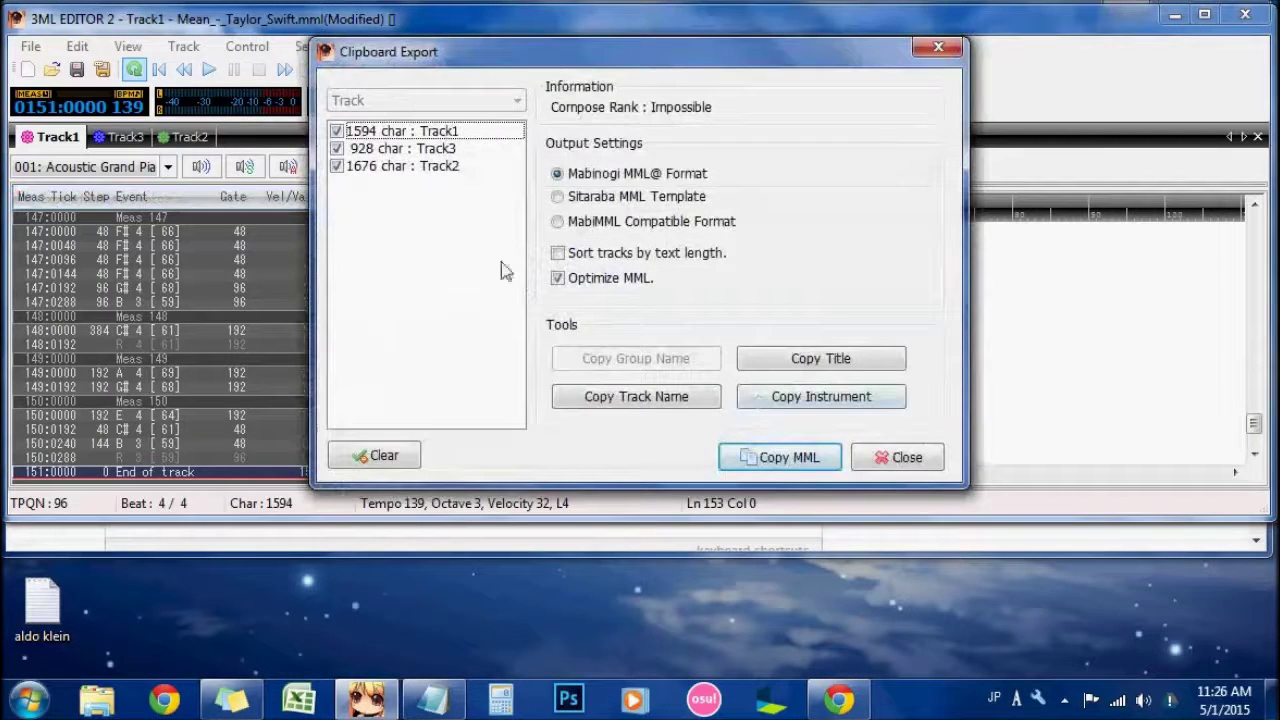
{"action": "left_click", "coordinate": [805, 457]}
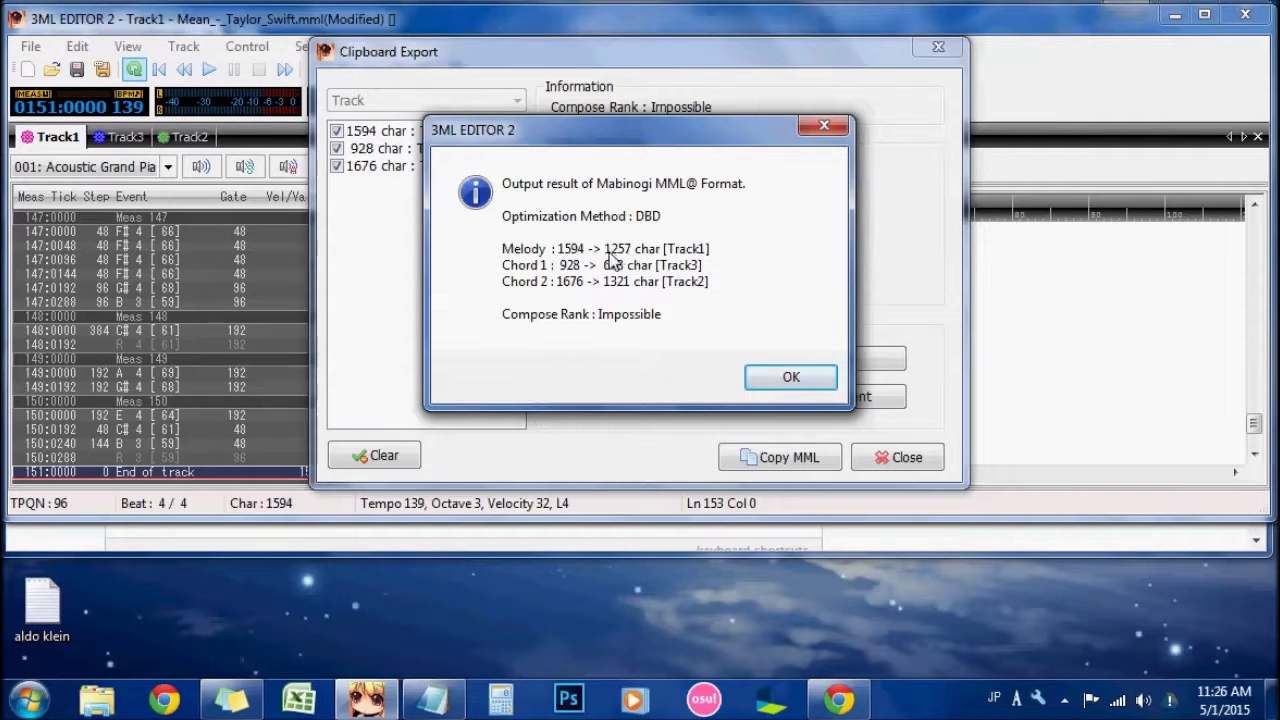
{"action": "left_click", "coordinate": [800, 368]}
{"action": "left_click", "coordinate": [900, 456]}
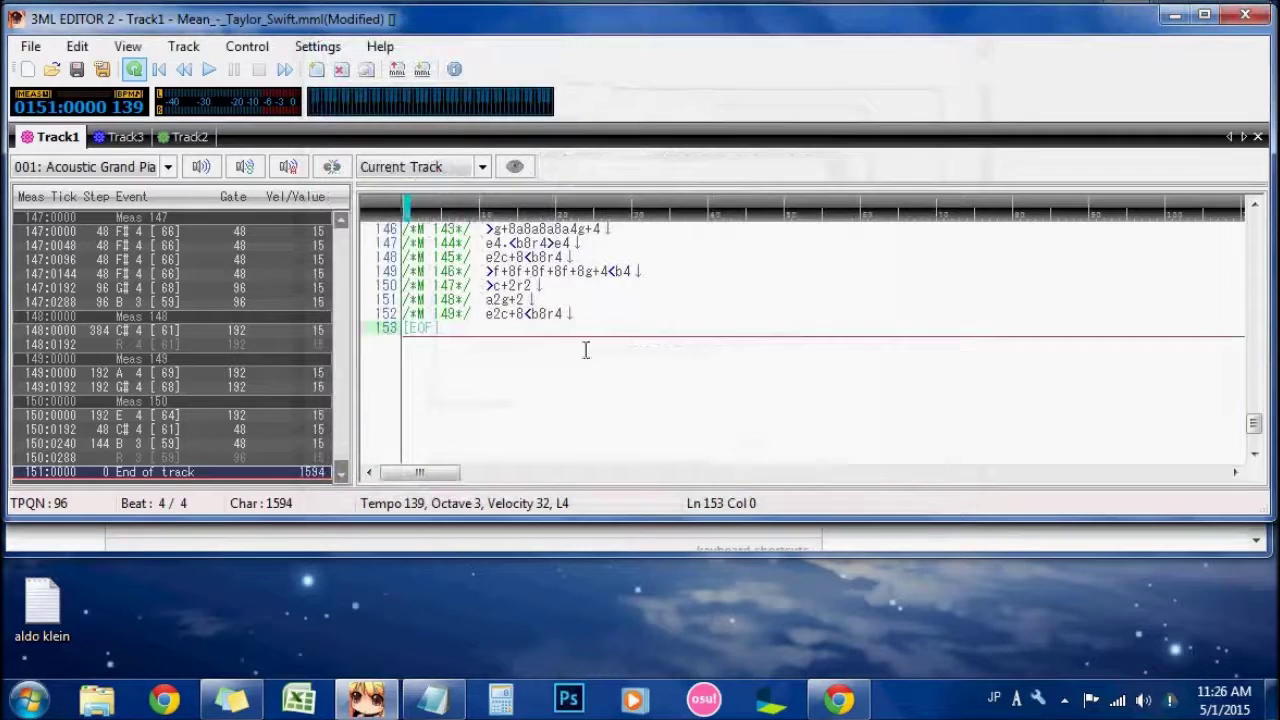
Step: Delete the lines for measures 146 to 149 at the end of Track1
{"action": "left_click_drag", "start_coordinate": [623, 331], "coordinate": [360, 277]}
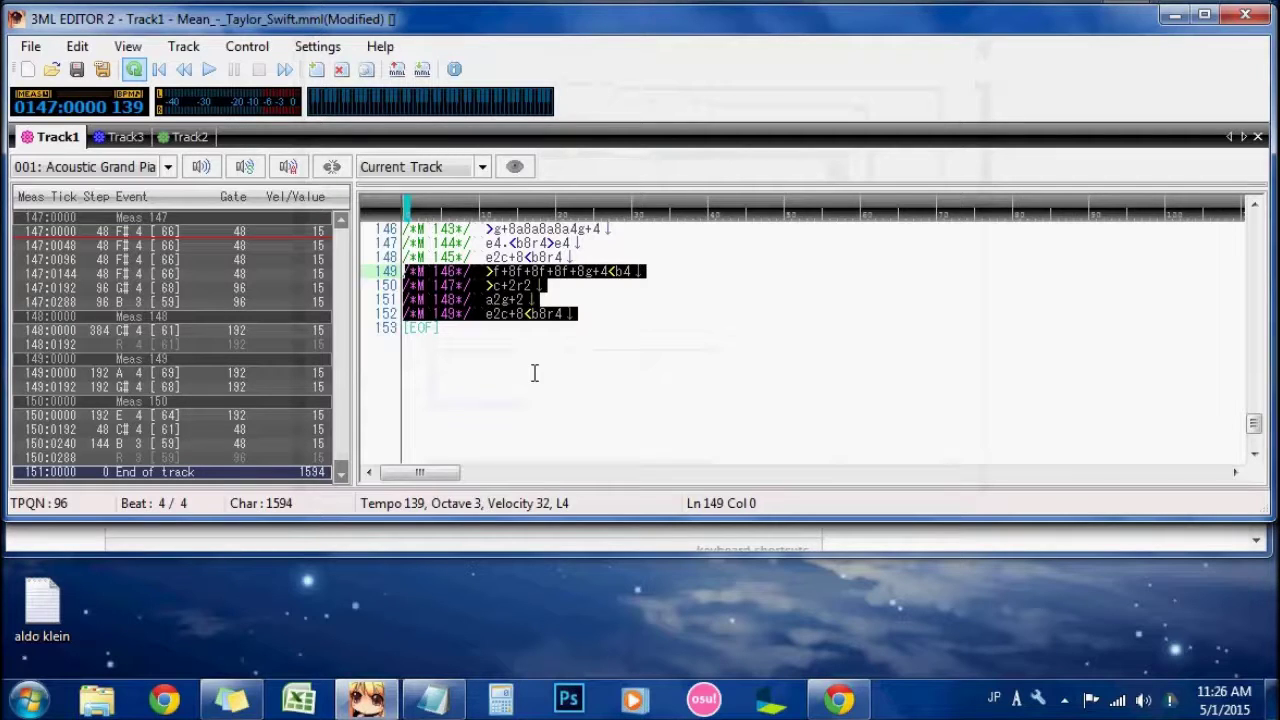
{"action": "key", "text": "Delete"}
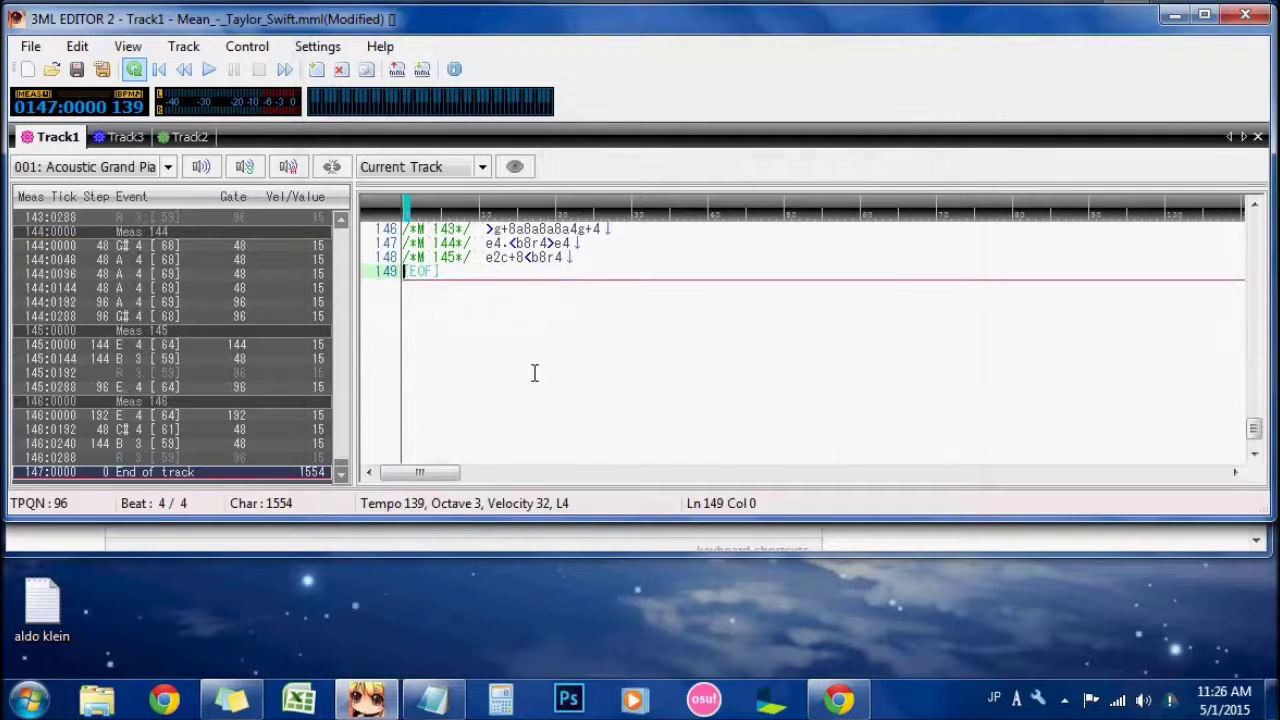
Step: Export Track1, Track3 and Track2 to the clipboard as optimized MML in the Mabinogi MML@ format
{"action": "left_click", "coordinate": [31, 46]}
{"action": "left_click", "coordinate": [122, 199]}
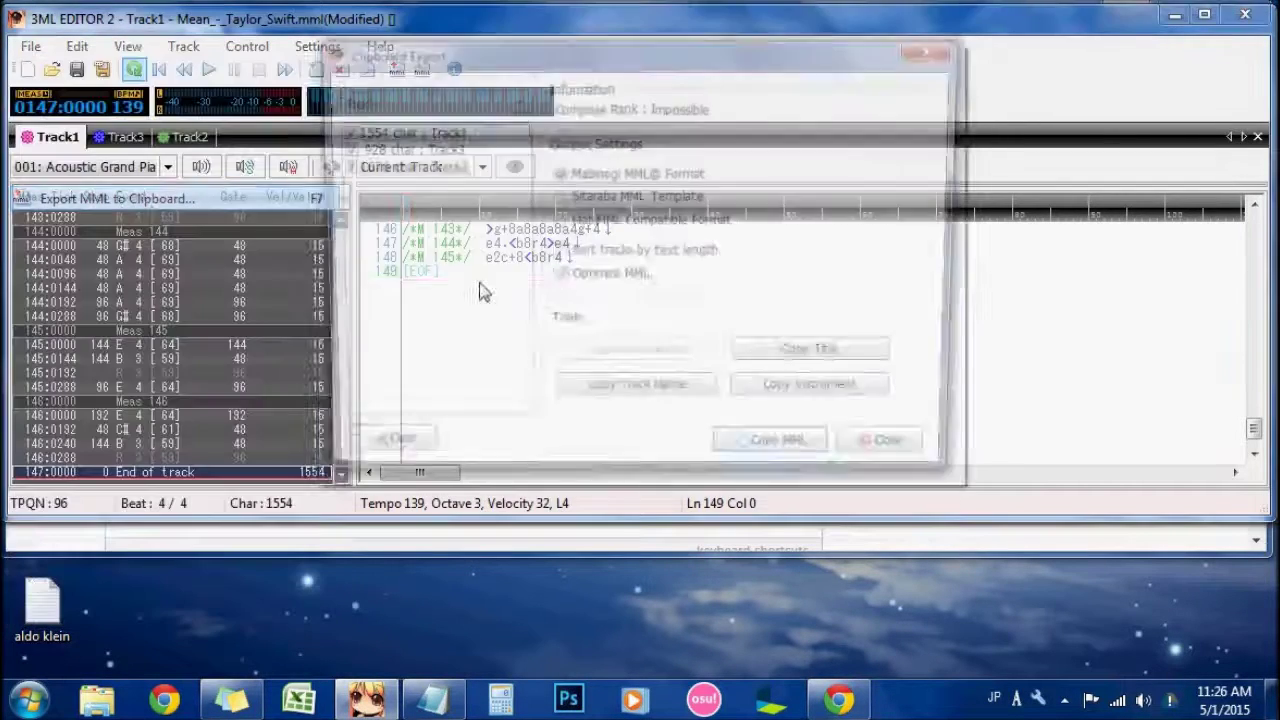
{"action": "left_click", "coordinate": [795, 462]}
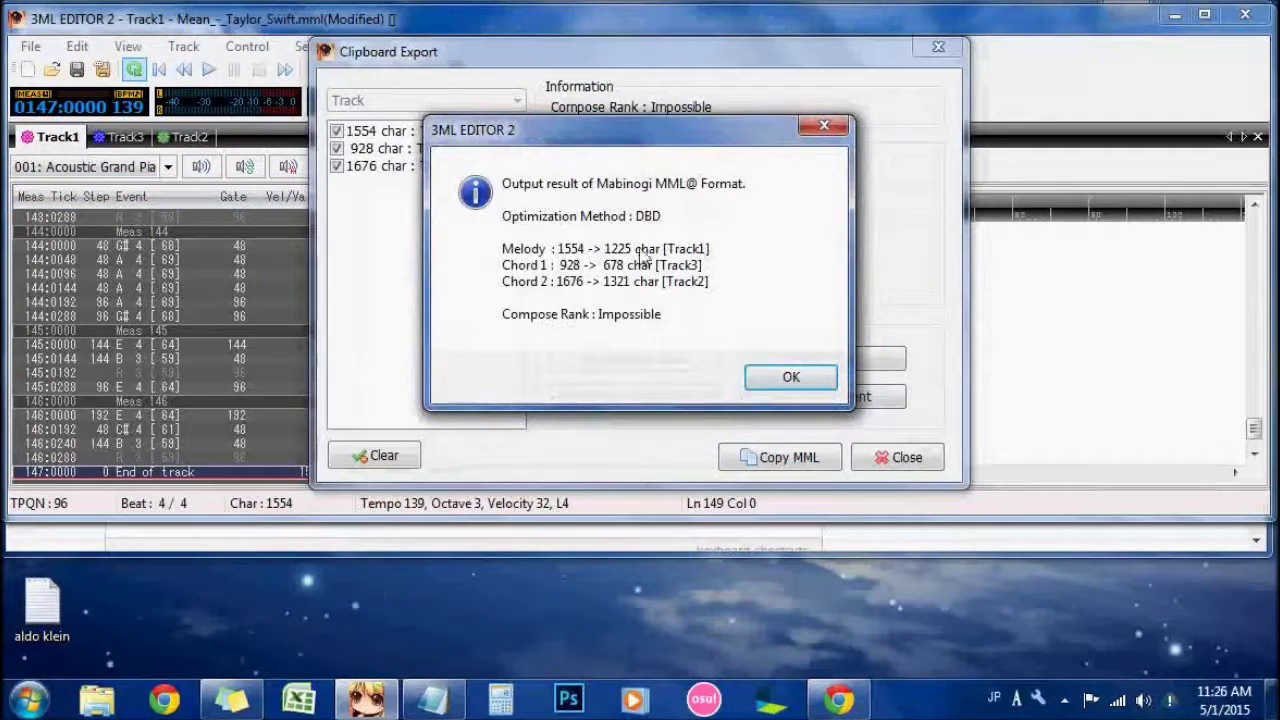
{"action": "left_click", "coordinate": [825, 382]}
{"action": "left_click", "coordinate": [900, 458]}
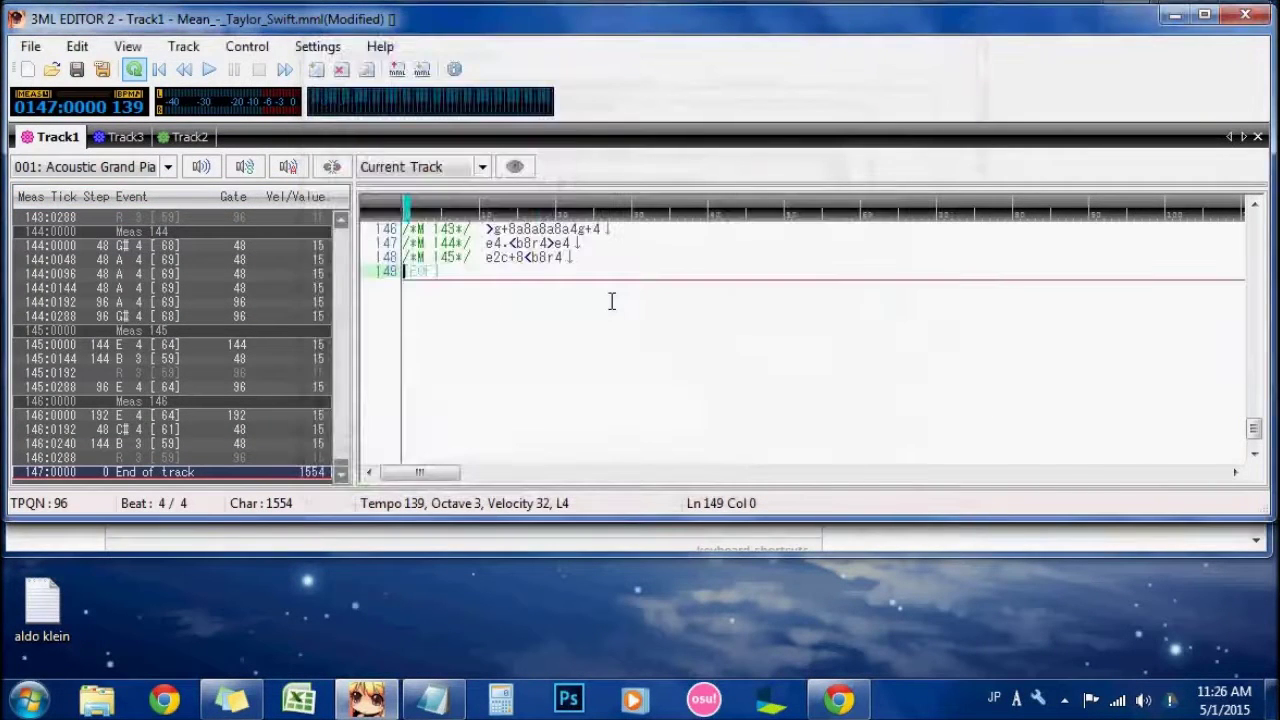
Step: Delete the lines for measures 143 to 145 and the leftover empty lines at the end of Track1
{"action": "left_click_drag", "start_coordinate": [618, 314], "coordinate": [369, 281]}
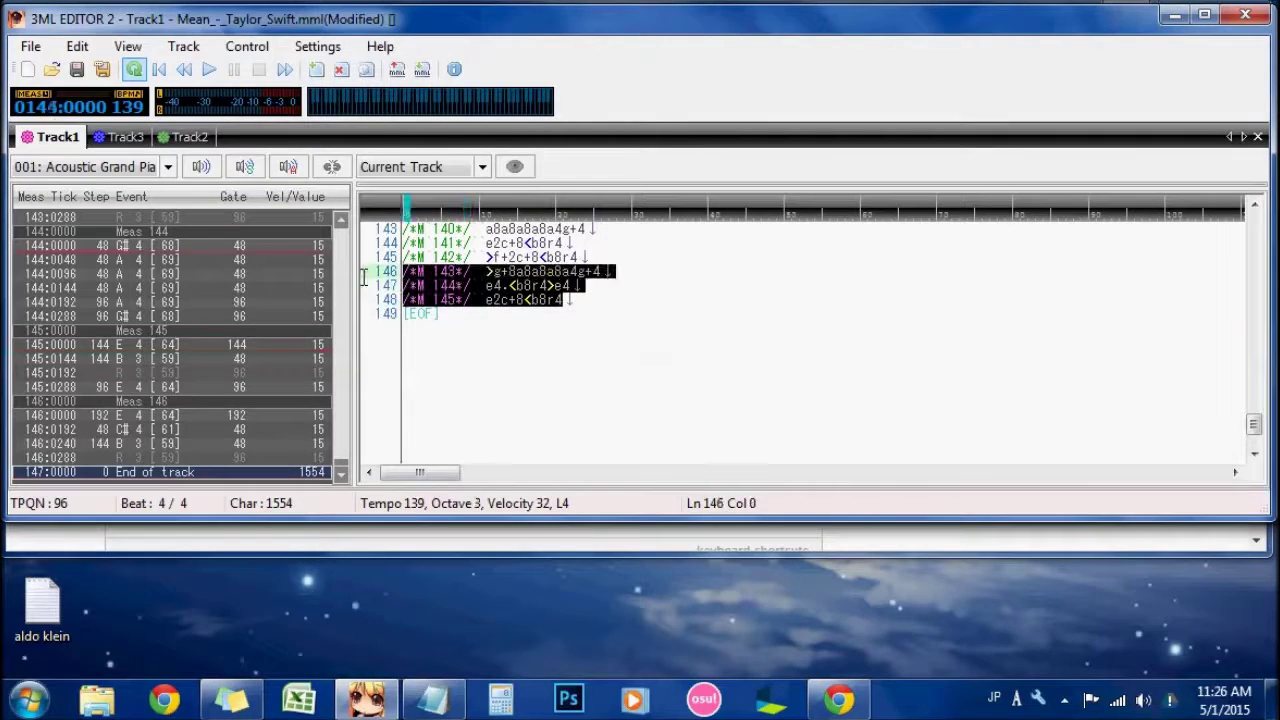
{"action": "key", "text": "BackSpace"}
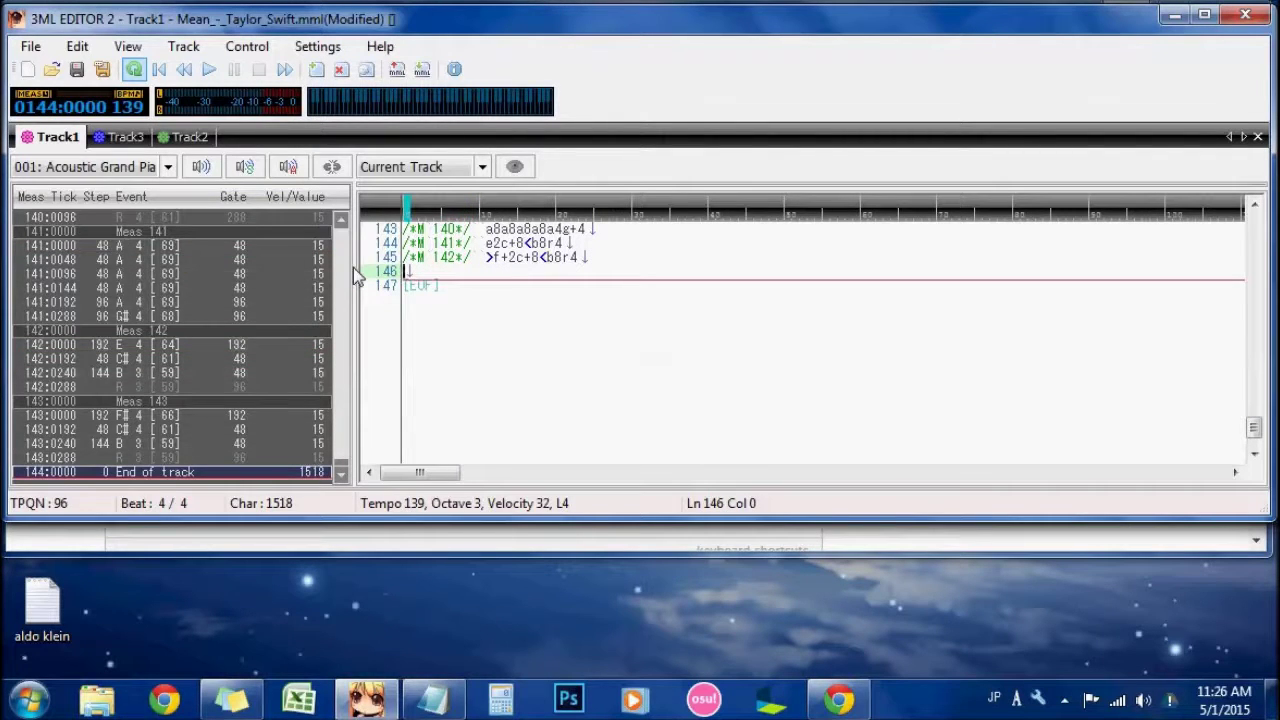
{"action": "key", "text": "BackSpace"}
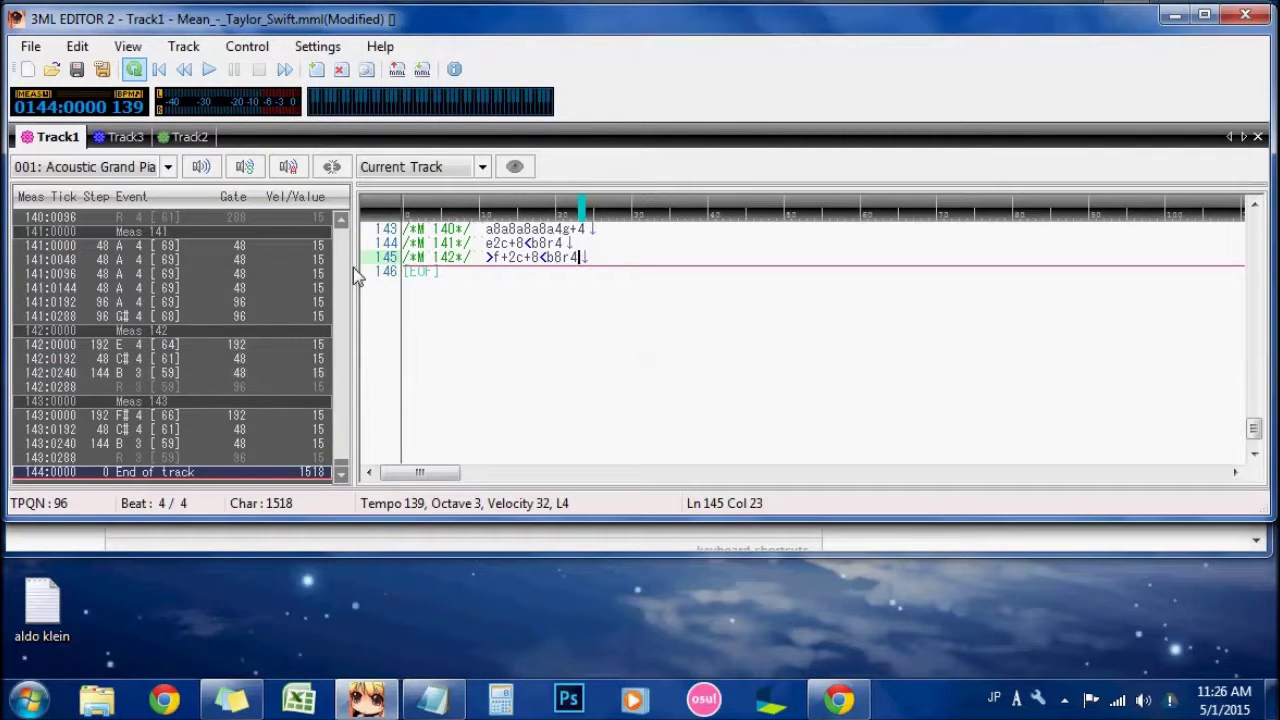
{"action": "left_click", "coordinate": [414, 285]}
{"action": "key", "text": "BackSpace"}
Step: Export the three tracks again to the clipboard as optimized MML in the Mabinogi MML@ format, with Track1 ending at measure 142
{"action": "left_click", "coordinate": [30, 47]}
{"action": "left_click", "coordinate": [110, 195]}
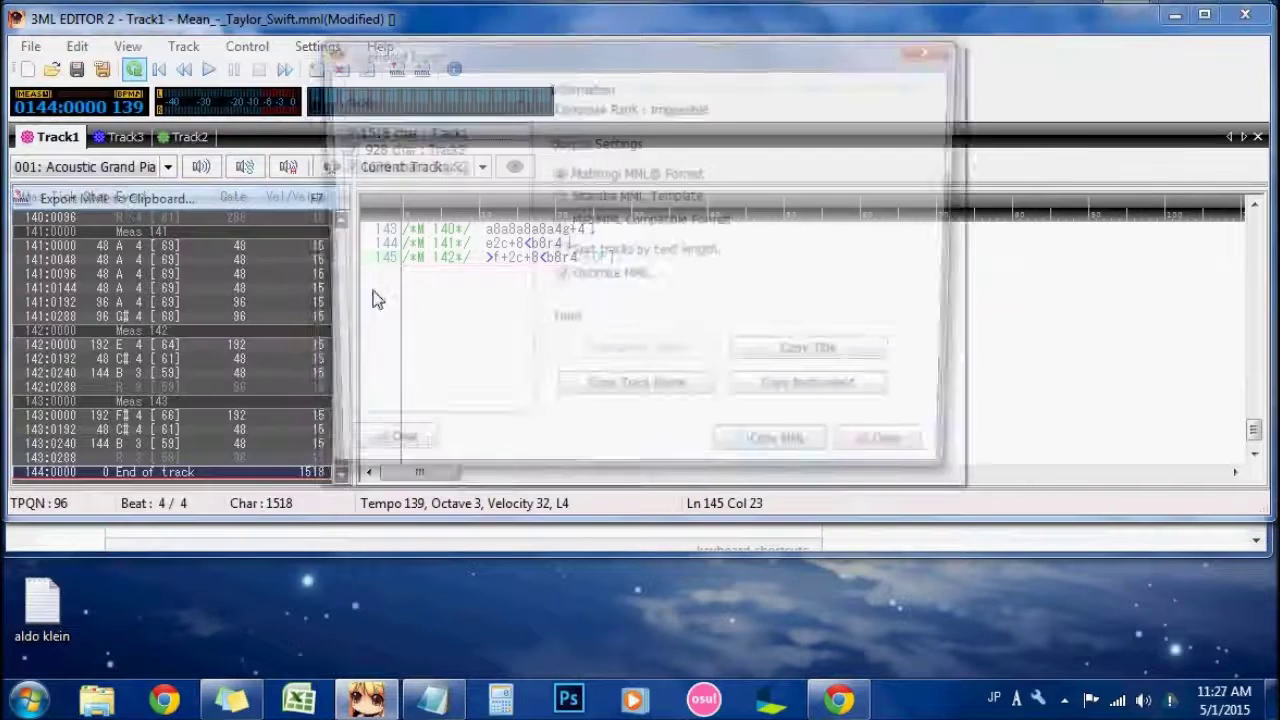
{"action": "left_click", "coordinate": [765, 460]}
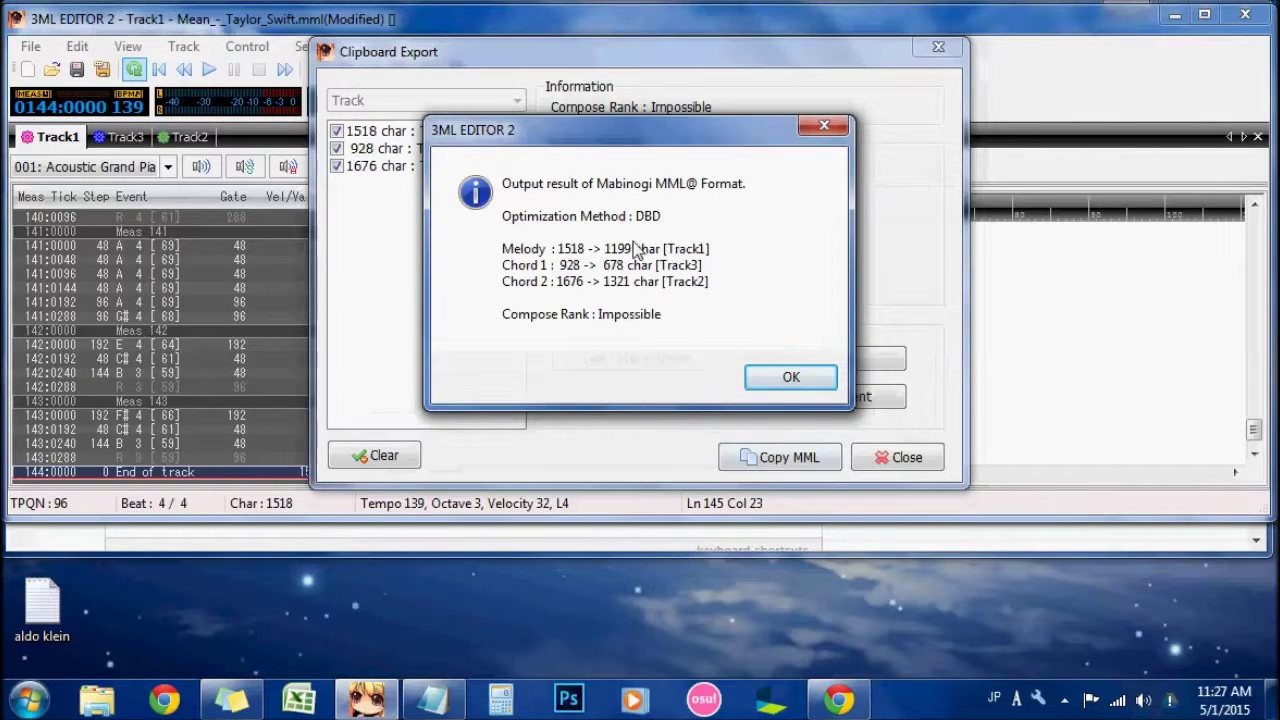
{"action": "left_click", "coordinate": [786, 375]}
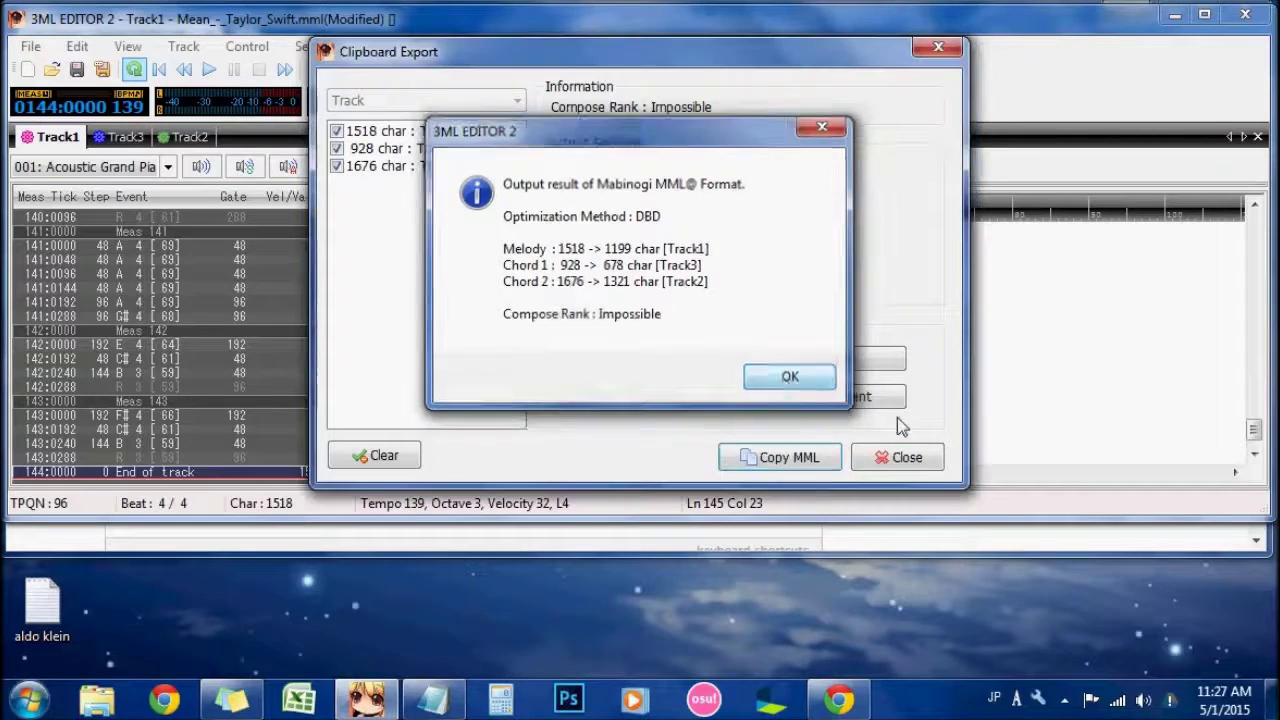
{"action": "left_click", "coordinate": [920, 459]}
Step: Compare the last measures of Track1 with the closing measures of Track2 to find where Track1 stops
{"action": "left_click", "coordinate": [556, 366]}
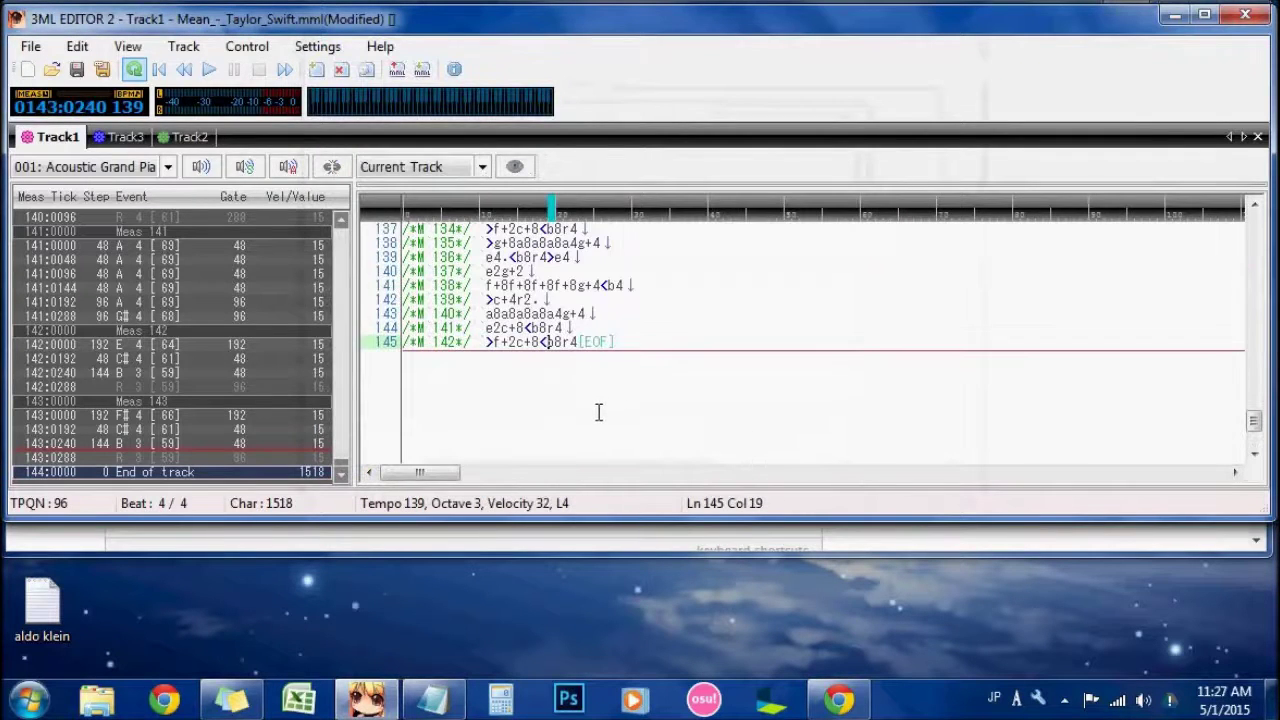
{"action": "scroll", "coordinate": [598, 412], "scroll_direction": "up", "scroll_amount": 2}
{"action": "scroll", "coordinate": [510, 446], "scroll_direction": "down", "scroll_amount": 1}
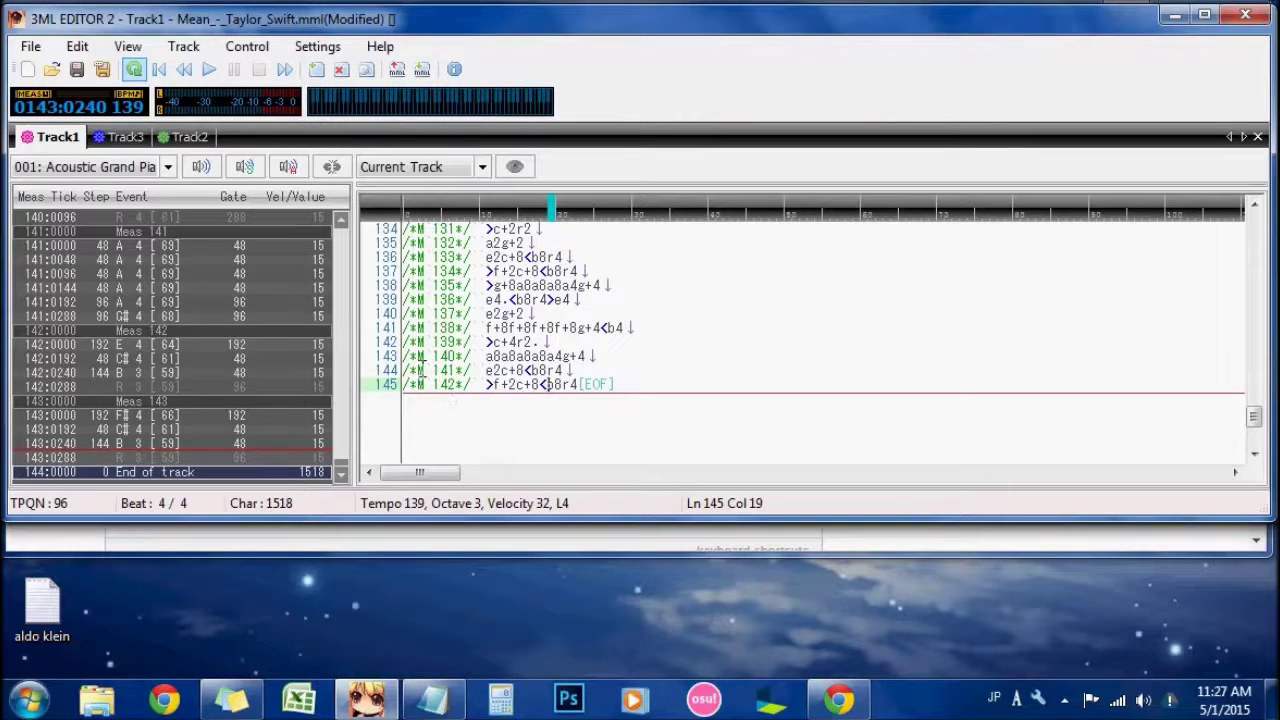
{"action": "left_click", "coordinate": [190, 139]}
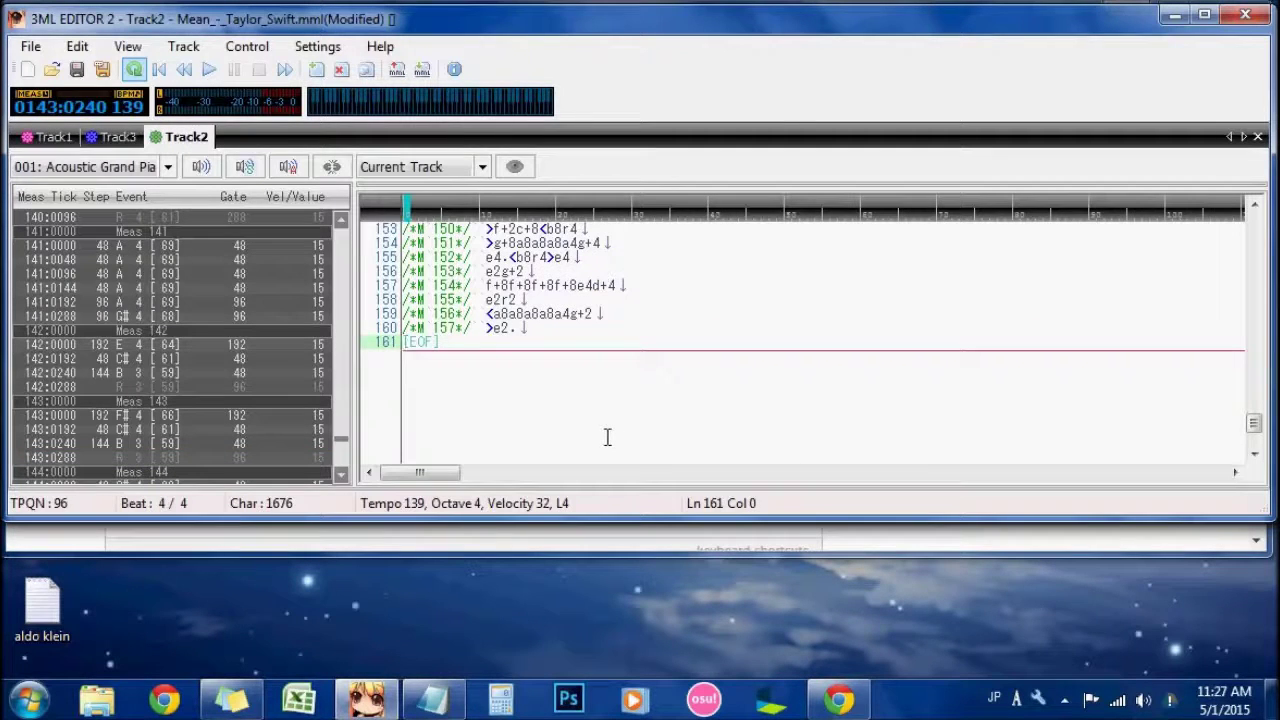
{"action": "scroll", "coordinate": [607, 437], "scroll_direction": "up", "scroll_amount": 3}
{"action": "scroll", "coordinate": [607, 437], "scroll_direction": "down", "scroll_amount": 2}
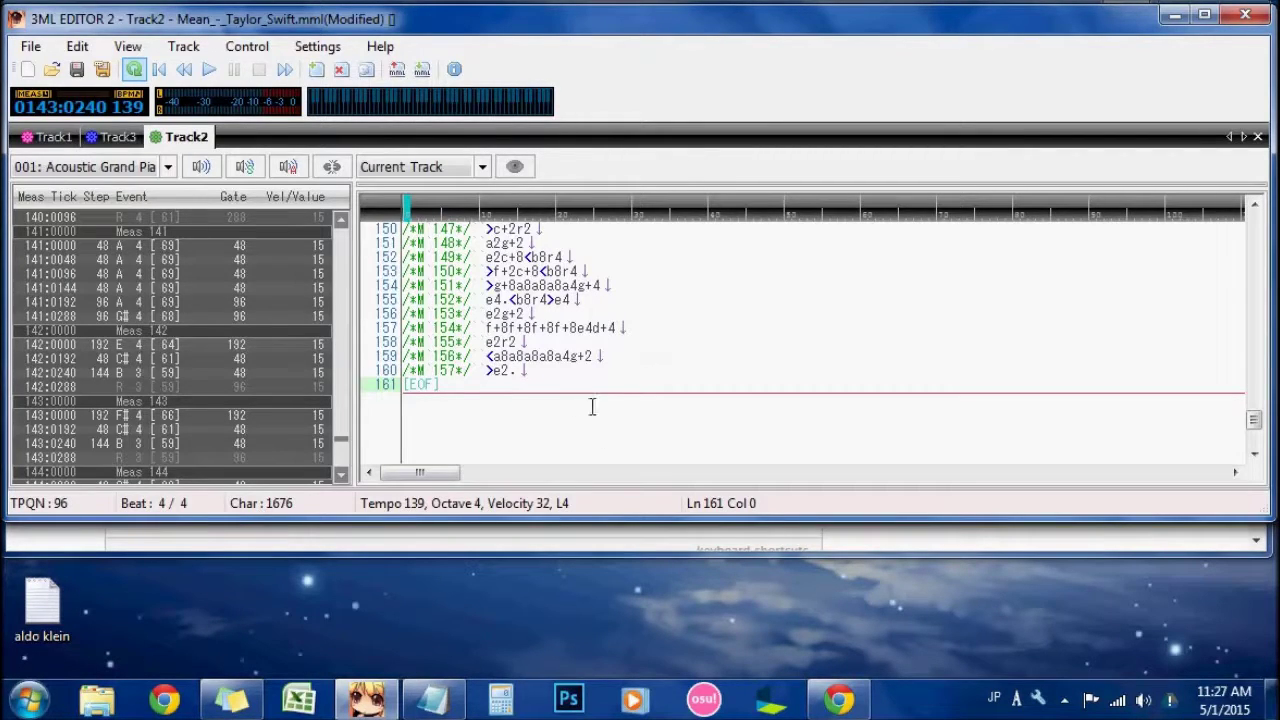
{"action": "left_click", "coordinate": [30, 140]}
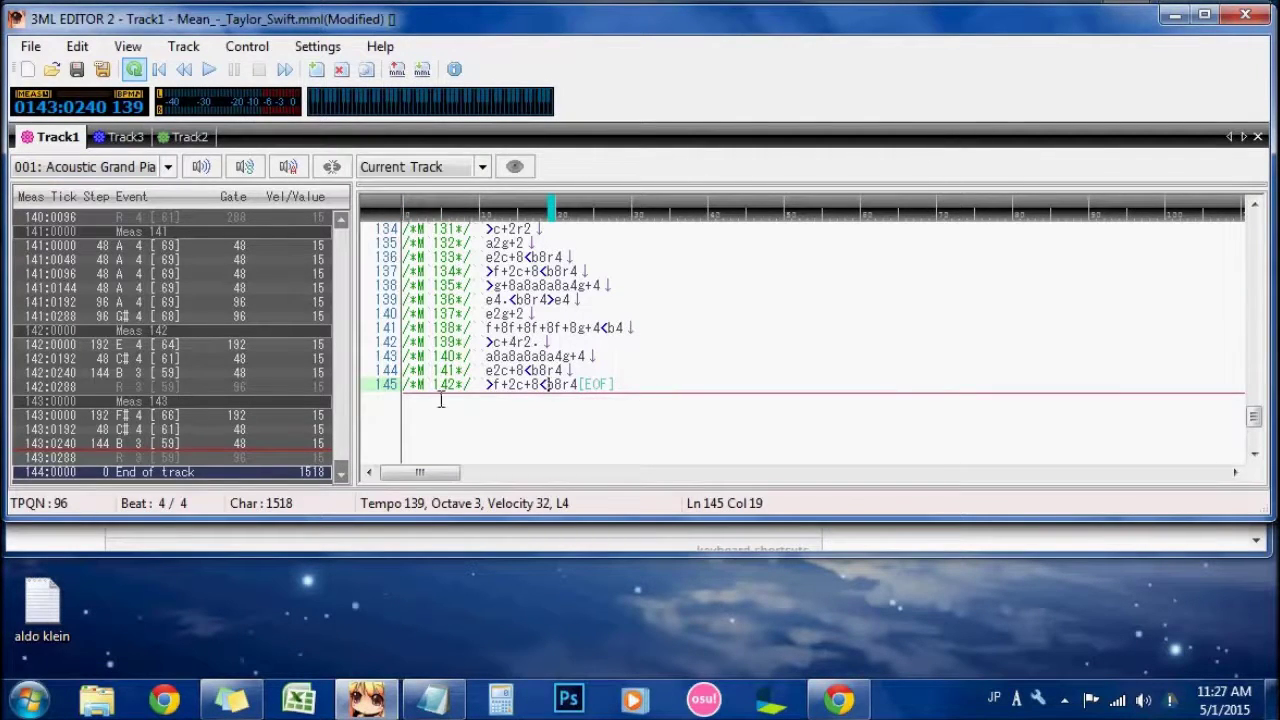
{"action": "left_click", "coordinate": [183, 137]}
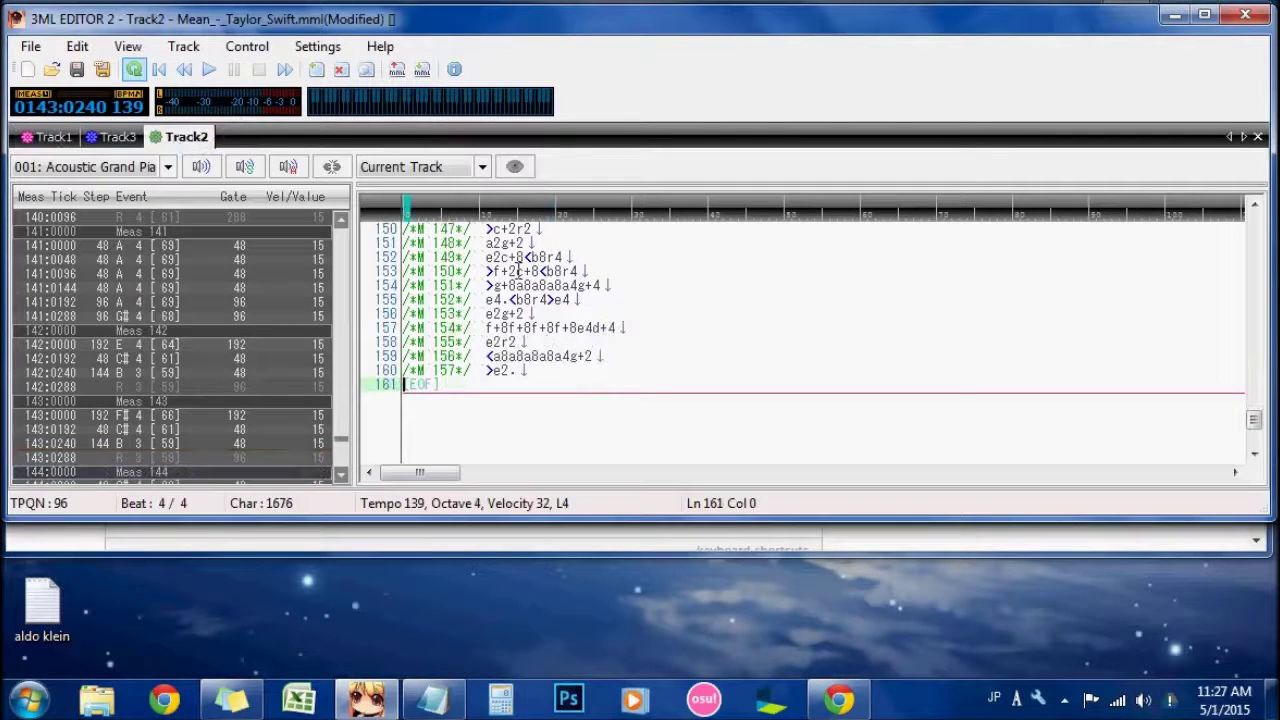
Step: Replace the measure 142 line in Track2 with the whole rest r1, checking against the end of Track1
{"action": "scroll", "coordinate": [588, 398], "scroll_direction": "up", "scroll_amount": 1}
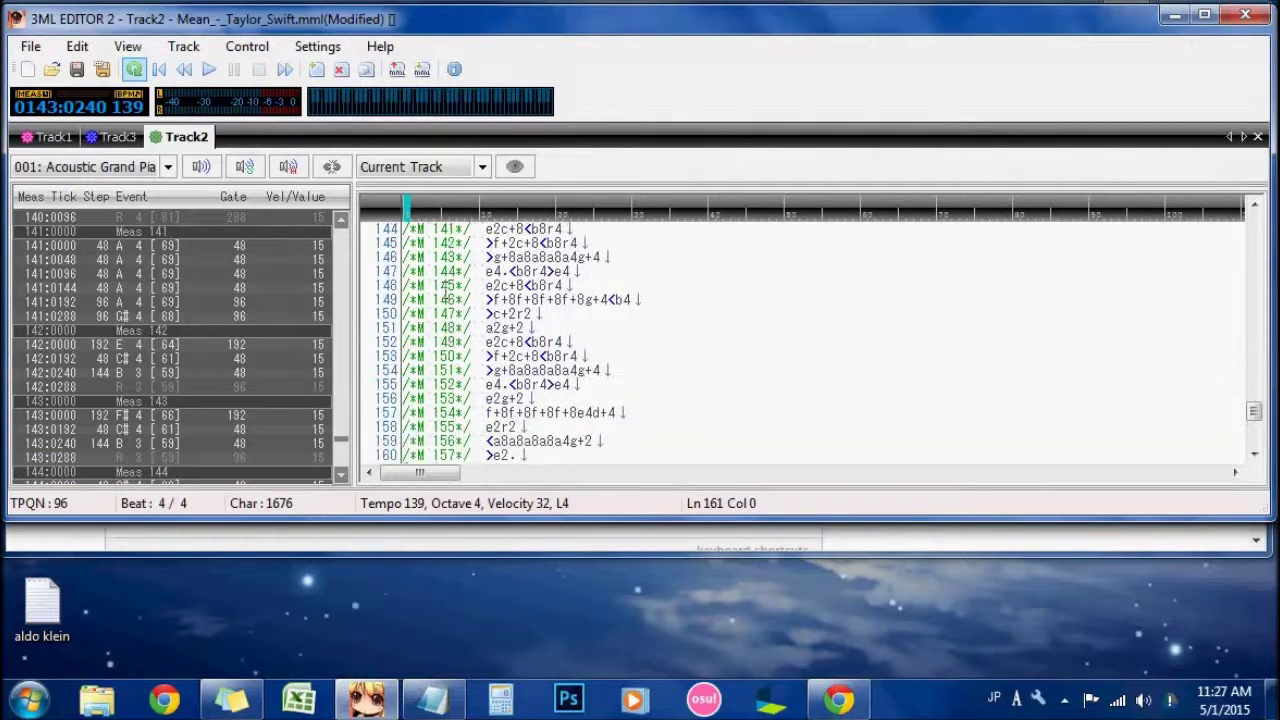
{"action": "scroll", "coordinate": [480, 275], "scroll_direction": "up", "scroll_amount": 1}
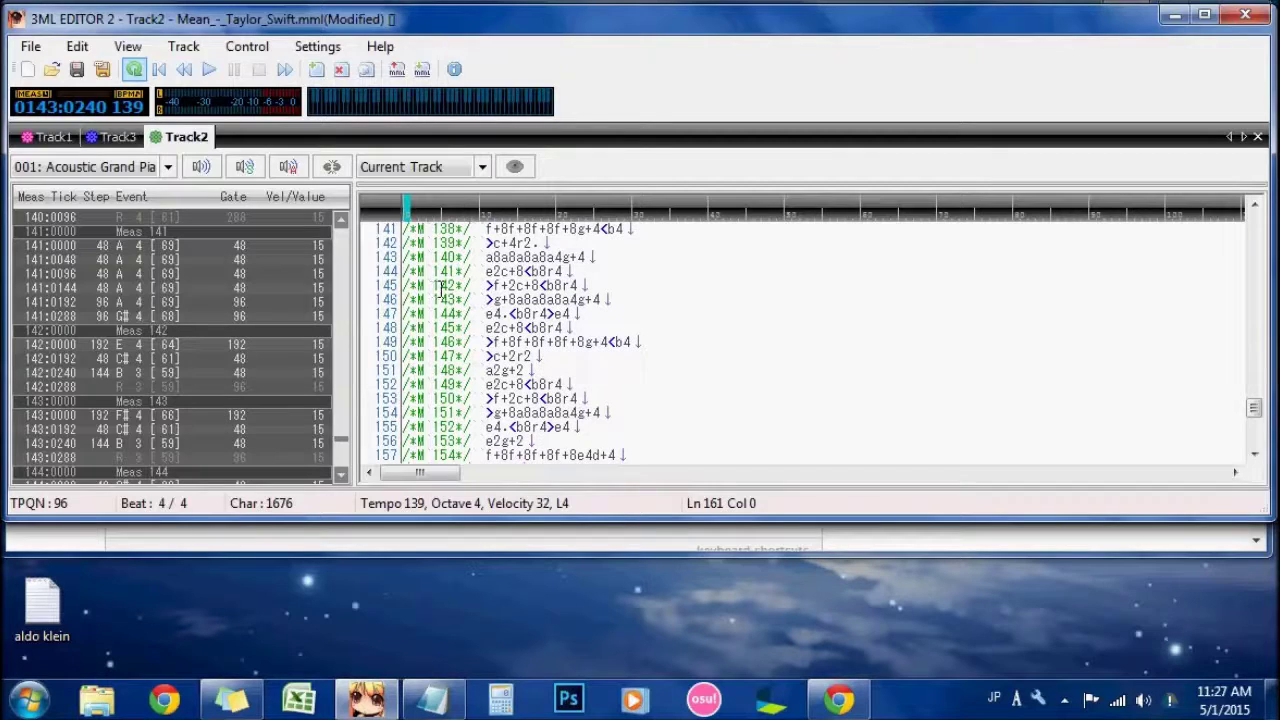
{"action": "left_click_drag", "start_coordinate": [583, 285], "coordinate": [402, 286]}
{"action": "left_click", "coordinate": [66, 139]}
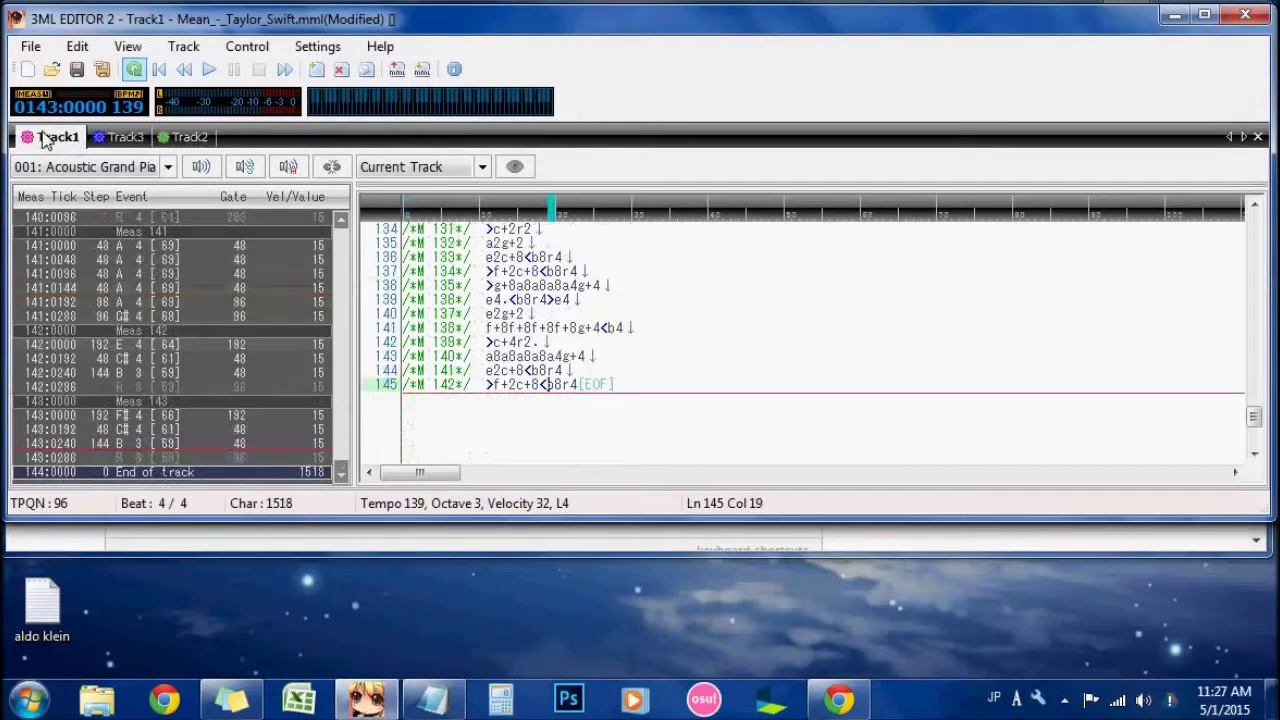
{"action": "left_click", "coordinate": [208, 139]}
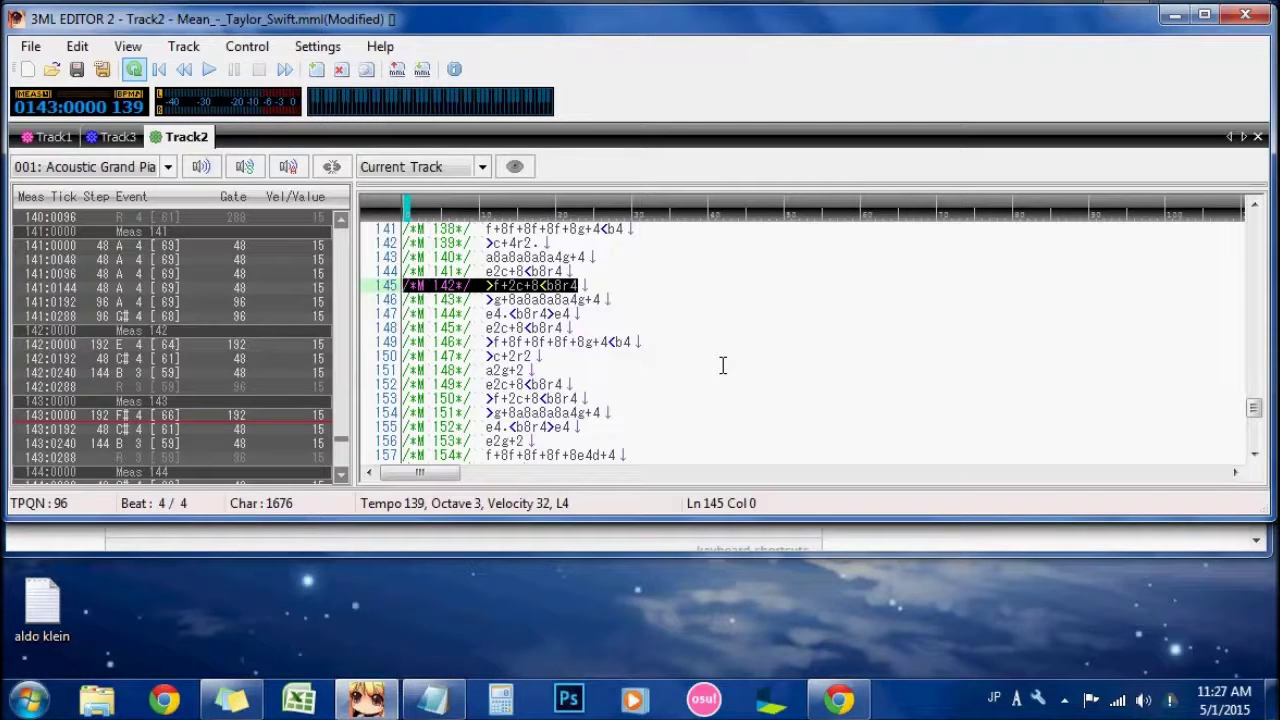
{"action": "type", "text": "r1"}
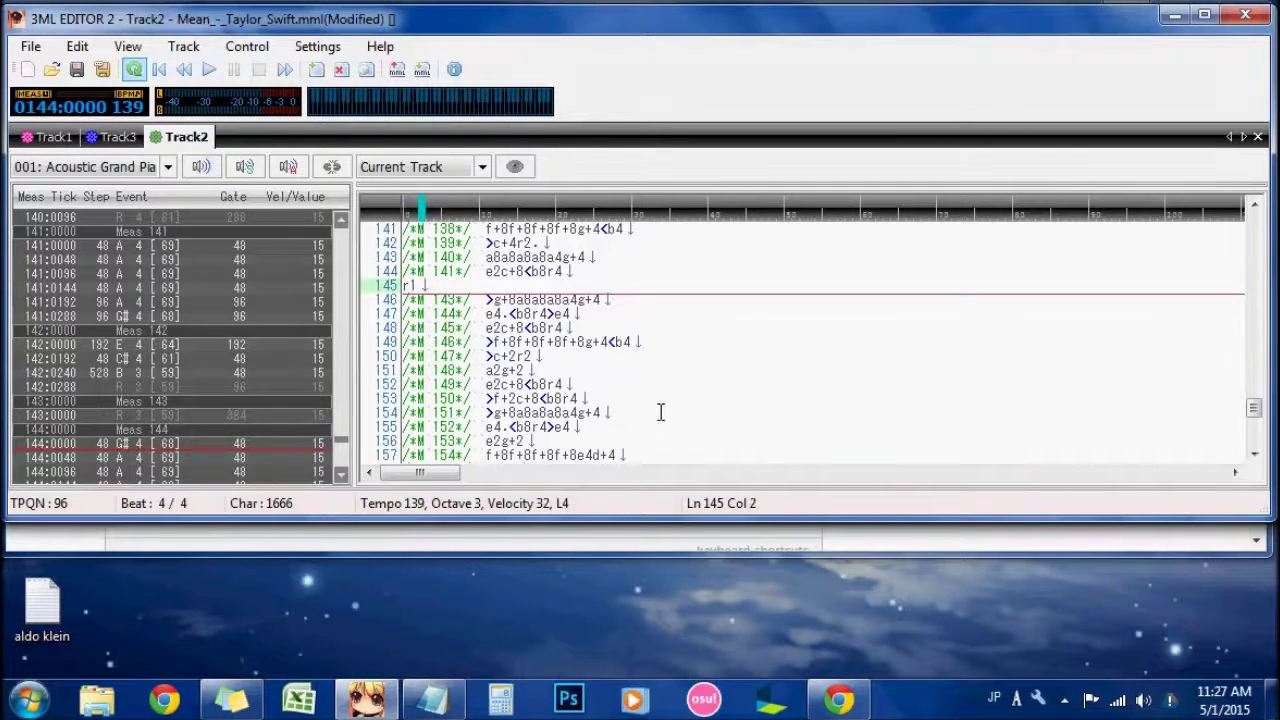
Step: Copy the r1 rest from line 145 and paste it over the whole line of measure 141
{"action": "scroll", "coordinate": [660, 412], "scroll_direction": "up", "scroll_amount": 1}
{"action": "scroll", "coordinate": [486, 398], "scroll_direction": "up", "scroll_amount": 1}
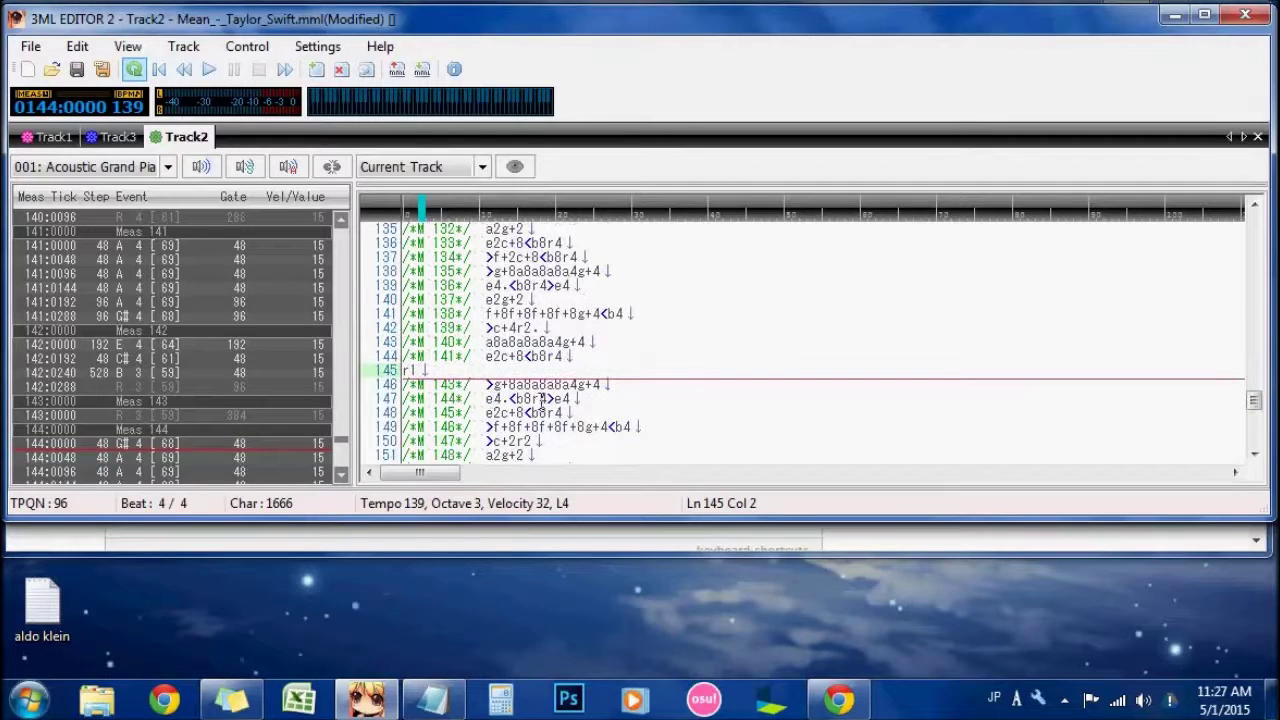
{"action": "left_click_drag", "start_coordinate": [457, 371], "coordinate": [366, 362]}
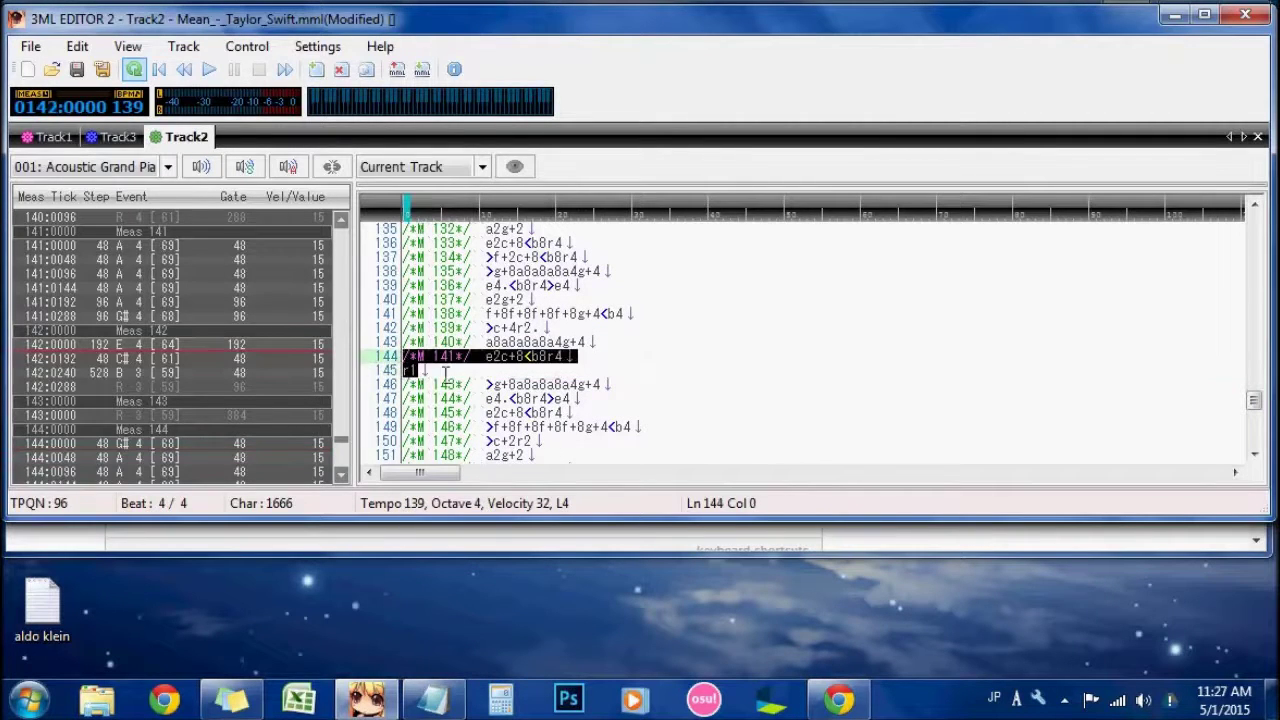
{"action": "left_click", "coordinate": [446, 376]}
{"action": "left_click_drag", "start_coordinate": [446, 376], "coordinate": [376, 374]}
{"action": "key", "text": "ctrl+c"}
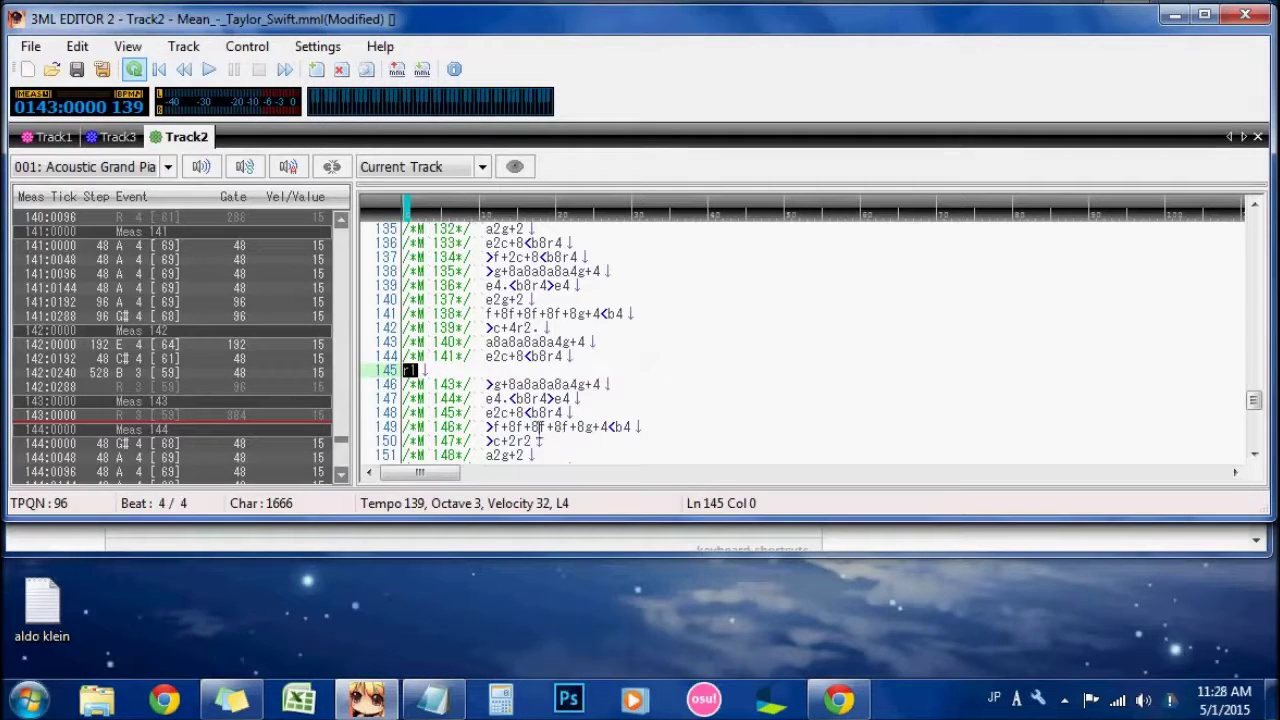
{"action": "left_click", "coordinate": [566, 374]}
{"action": "left_click_drag", "start_coordinate": [612, 361], "coordinate": [396, 362]}
{"action": "key", "text": "ctrl+v"}
Step: Replace the lines of measures 140 back to 137, including their measure comments, with the copied r1 rest
{"action": "left_click", "coordinate": [590, 342]}
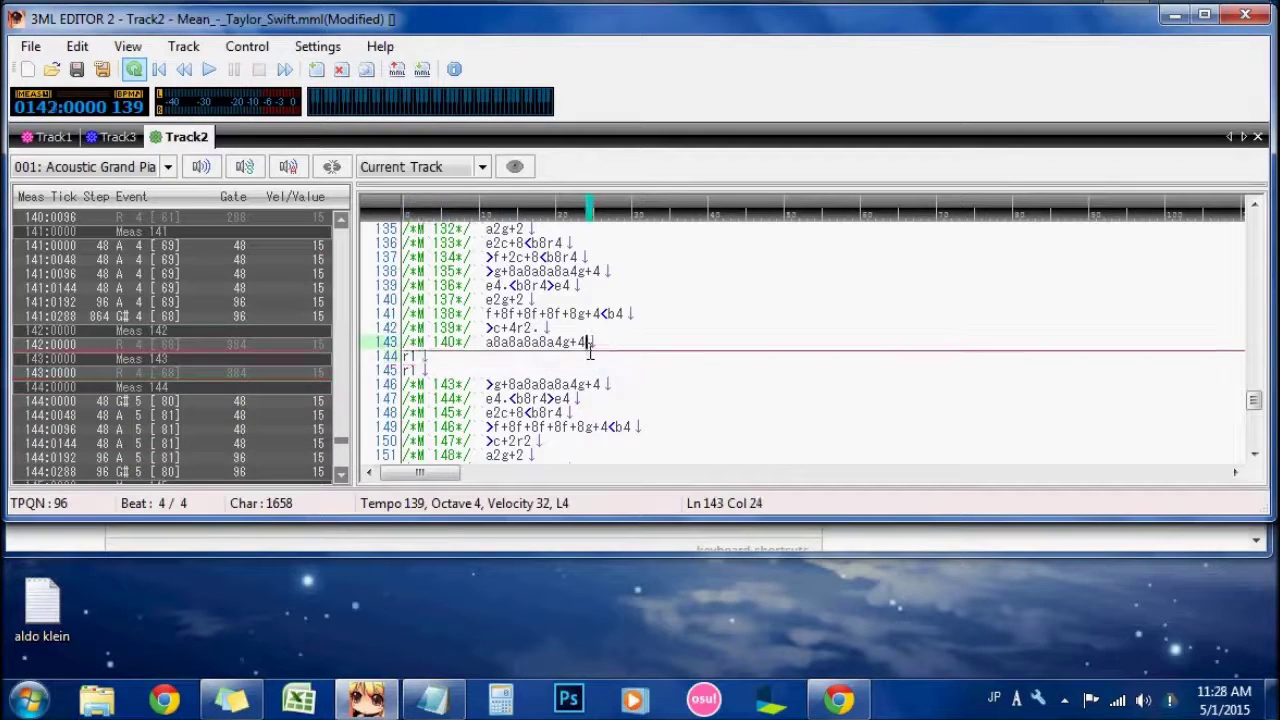
{"action": "left_click_drag", "start_coordinate": [590, 342], "coordinate": [404, 343]}
{"action": "key", "text": "ctrl+v"}
{"action": "left_click_drag", "start_coordinate": [606, 330], "coordinate": [411, 341]}
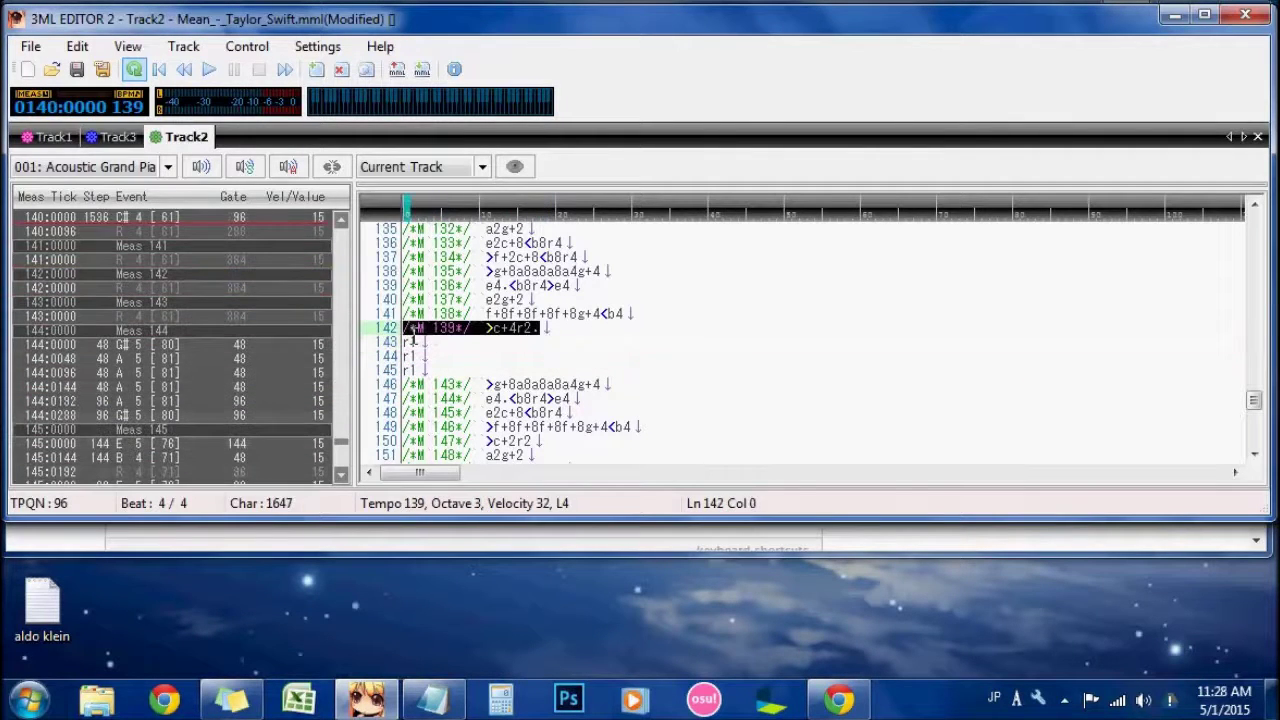
{"action": "key", "text": "ctrl+v"}
{"action": "left_click_drag", "start_coordinate": [669, 317], "coordinate": [404, 315]}
{"action": "key", "text": "ctrl+v"}
{"action": "left_click_drag", "start_coordinate": [590, 299], "coordinate": [404, 300]}
{"action": "key", "text": "ctrl+v"}
Step: Overwrite the lines of measures 136, 135, 134 and 133 with the copied r1 rest
{"action": "scroll", "coordinate": [600, 376], "scroll_direction": "up", "scroll_amount": 1}
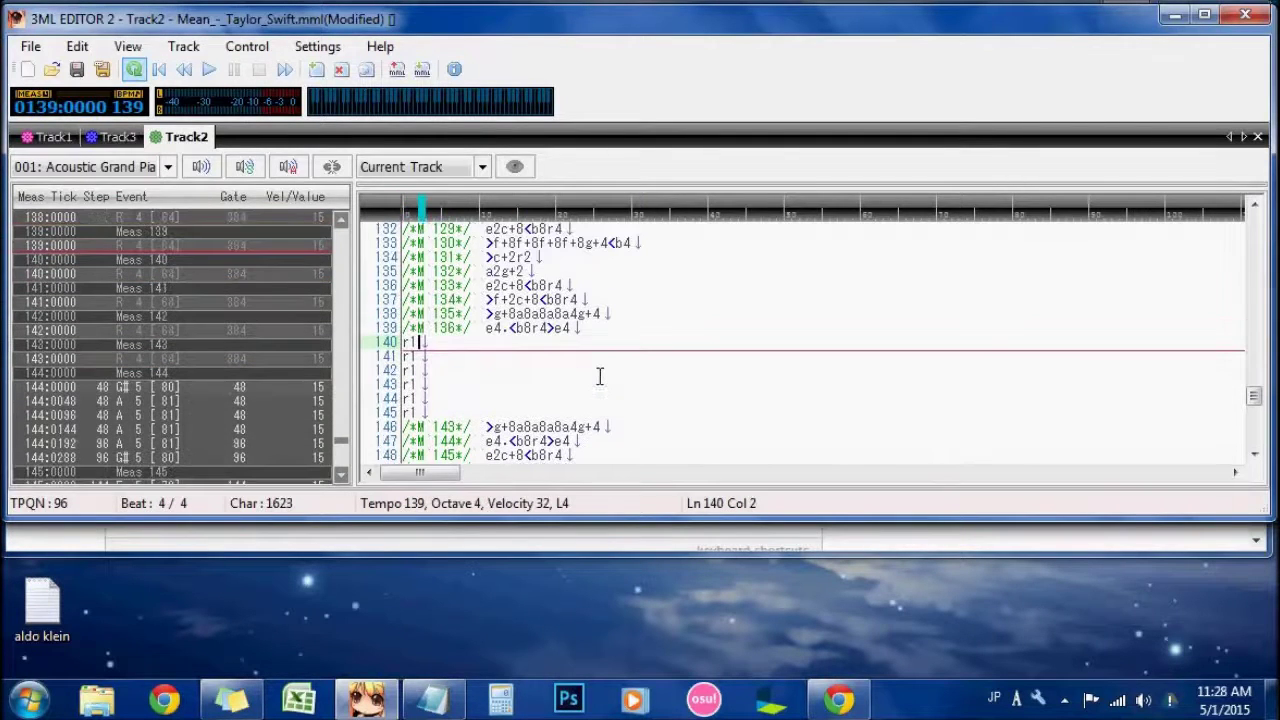
{"action": "left_click_drag", "start_coordinate": [600, 328], "coordinate": [377, 330]}
{"action": "key", "text": "ctrl+v"}
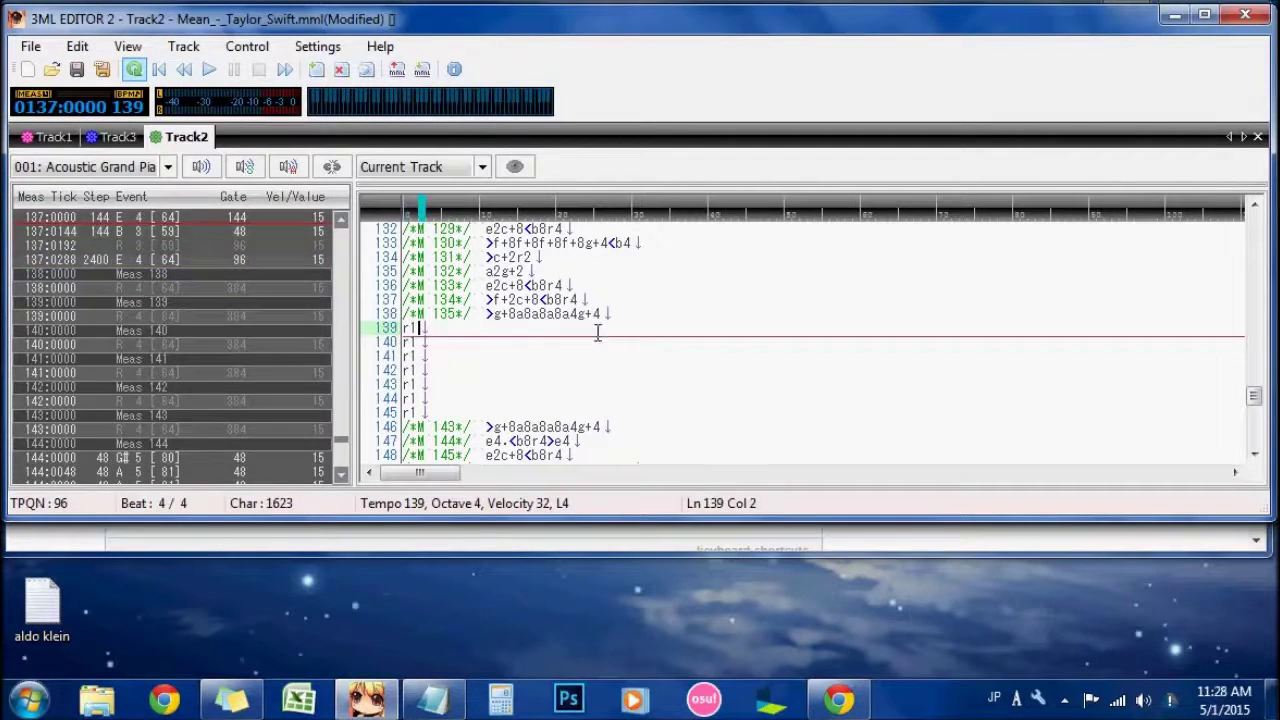
{"action": "left_click_drag", "start_coordinate": [630, 314], "coordinate": [404, 314]}
{"action": "key", "text": "ctrl+v"}
{"action": "left_click", "coordinate": [624, 304]}
{"action": "left_click_drag", "start_coordinate": [624, 304], "coordinate": [404, 300]}
{"action": "key", "text": "ctrl+v"}
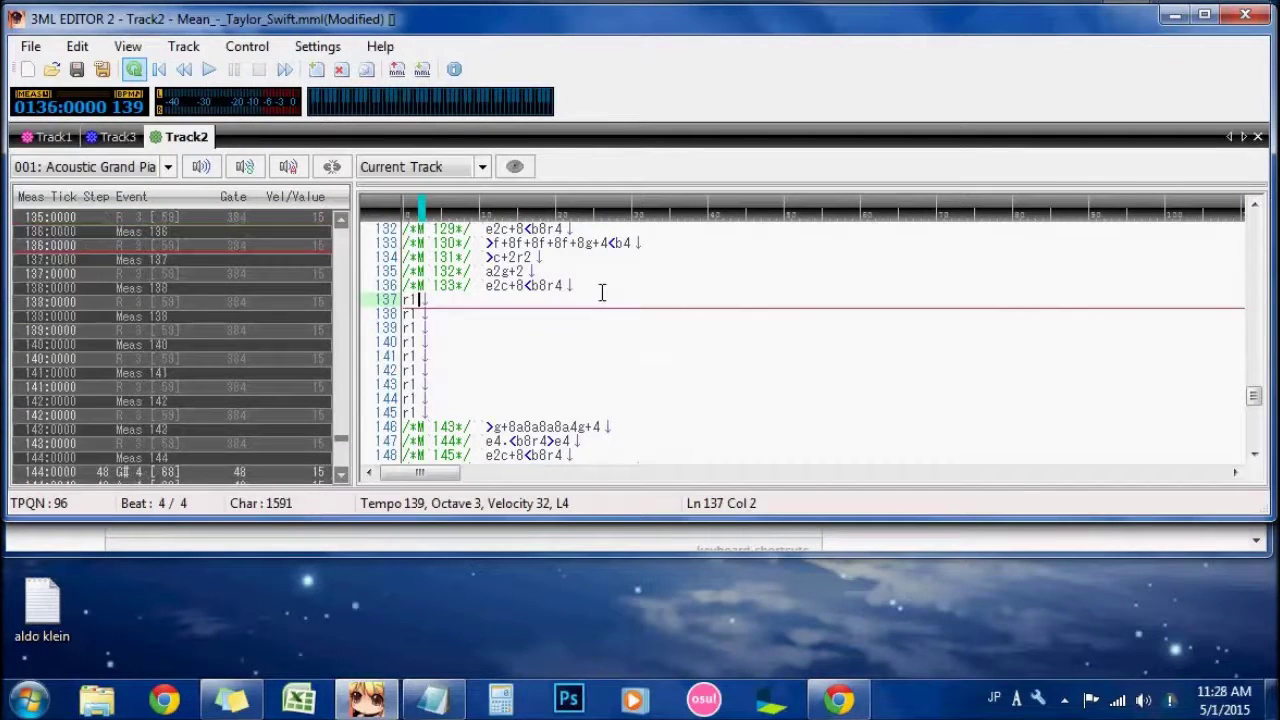
{"action": "left_click_drag", "start_coordinate": [588, 285], "coordinate": [406, 288]}
{"action": "key", "text": "ctrl+v"}
Step: Replace each line from measure 132 back to measure 128 with the copied r1 rest
{"action": "scroll", "coordinate": [560, 360], "scroll_direction": "up", "scroll_amount": 2}
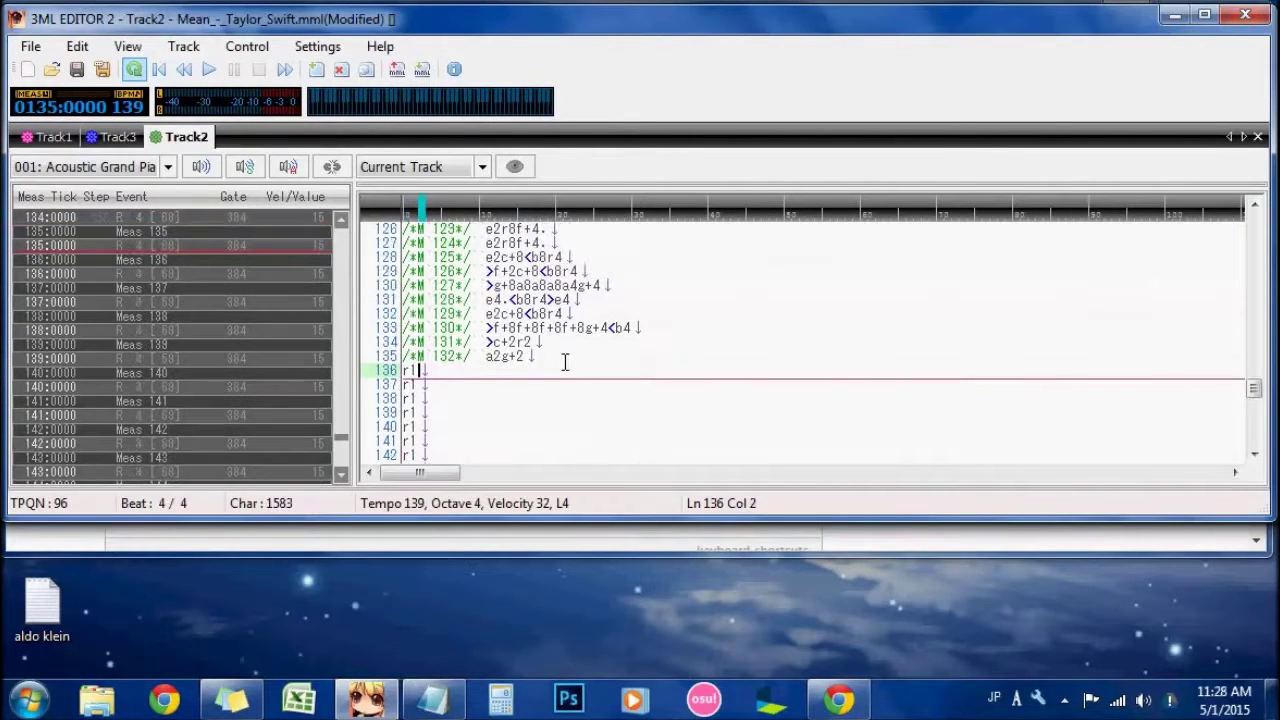
{"action": "left_click_drag", "start_coordinate": [563, 357], "coordinate": [404, 357]}
{"action": "key", "text": "ctrl+v"}
{"action": "left_click_drag", "start_coordinate": [548, 343], "coordinate": [404, 343]}
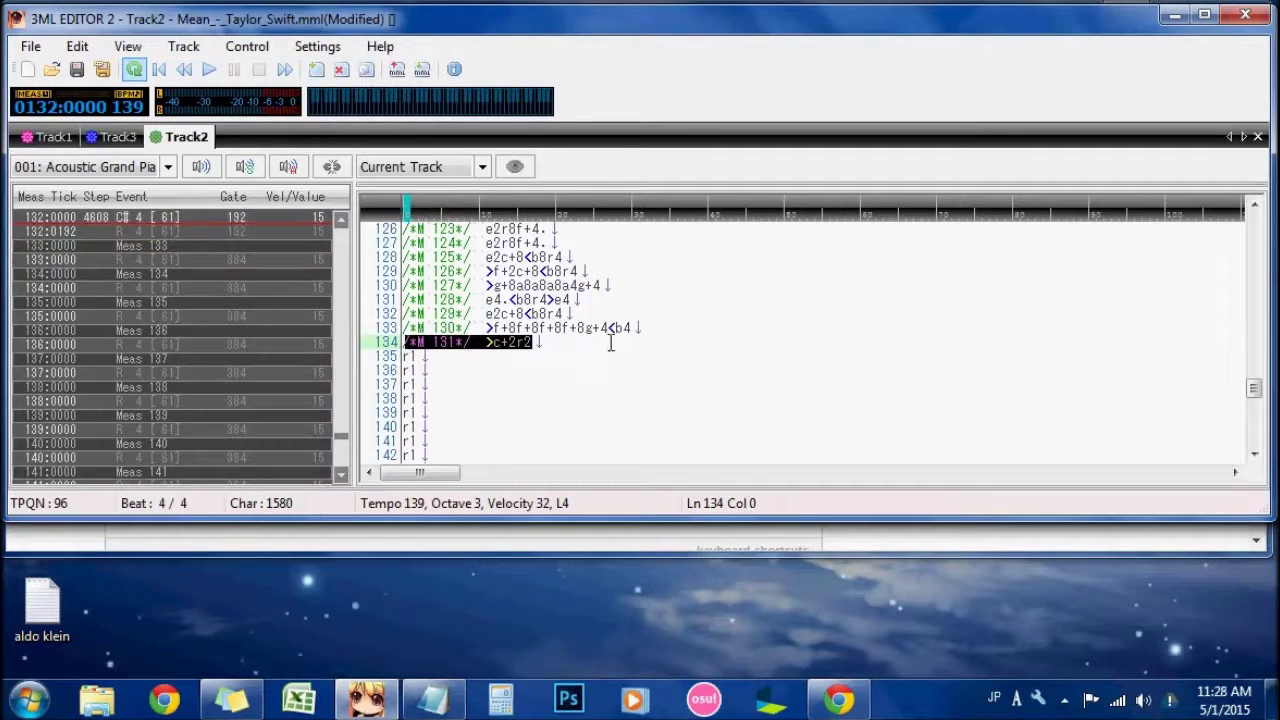
{"action": "key", "text": "ctrl+v"}
{"action": "left_click", "coordinate": [650, 330]}
{"action": "left_click_drag", "start_coordinate": [650, 330], "coordinate": [400, 331]}
{"action": "key", "text": "ctrl+v"}
{"action": "left_click_drag", "start_coordinate": [603, 314], "coordinate": [404, 314]}
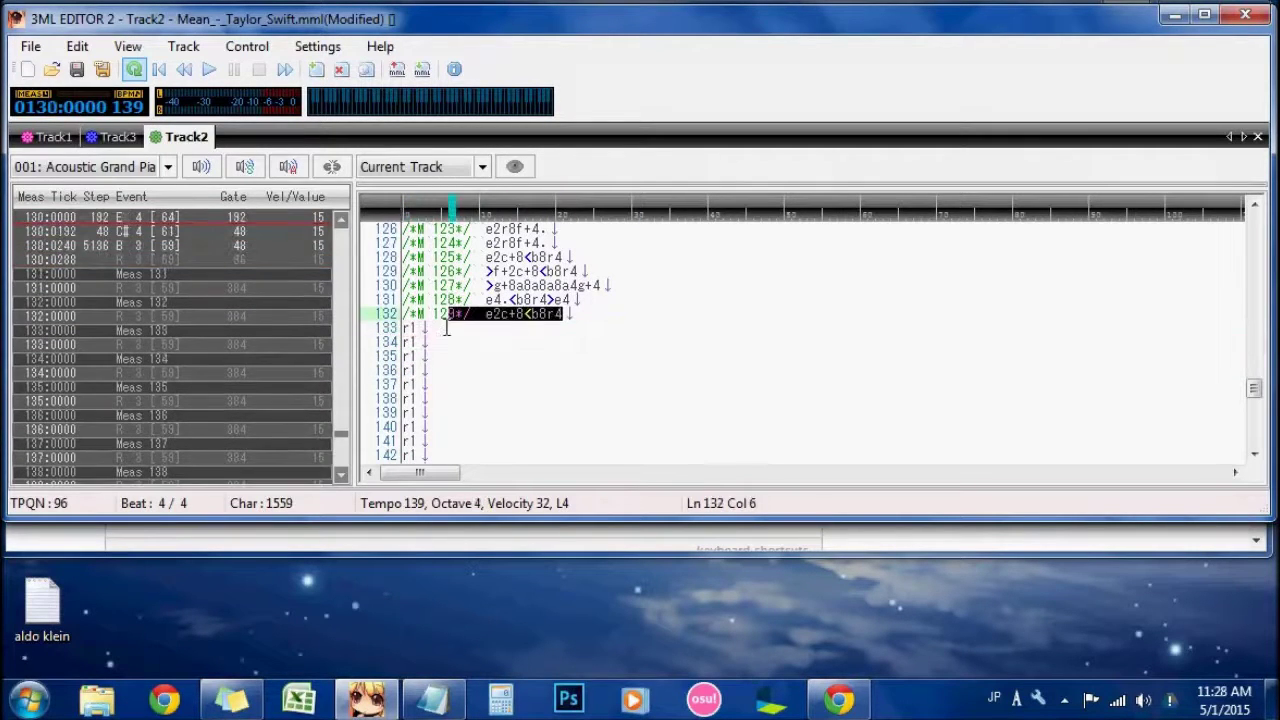
{"action": "key", "text": "ctrl+v"}
{"action": "left_click_drag", "start_coordinate": [600, 300], "coordinate": [404, 300]}
{"action": "key", "text": "ctrl+v"}
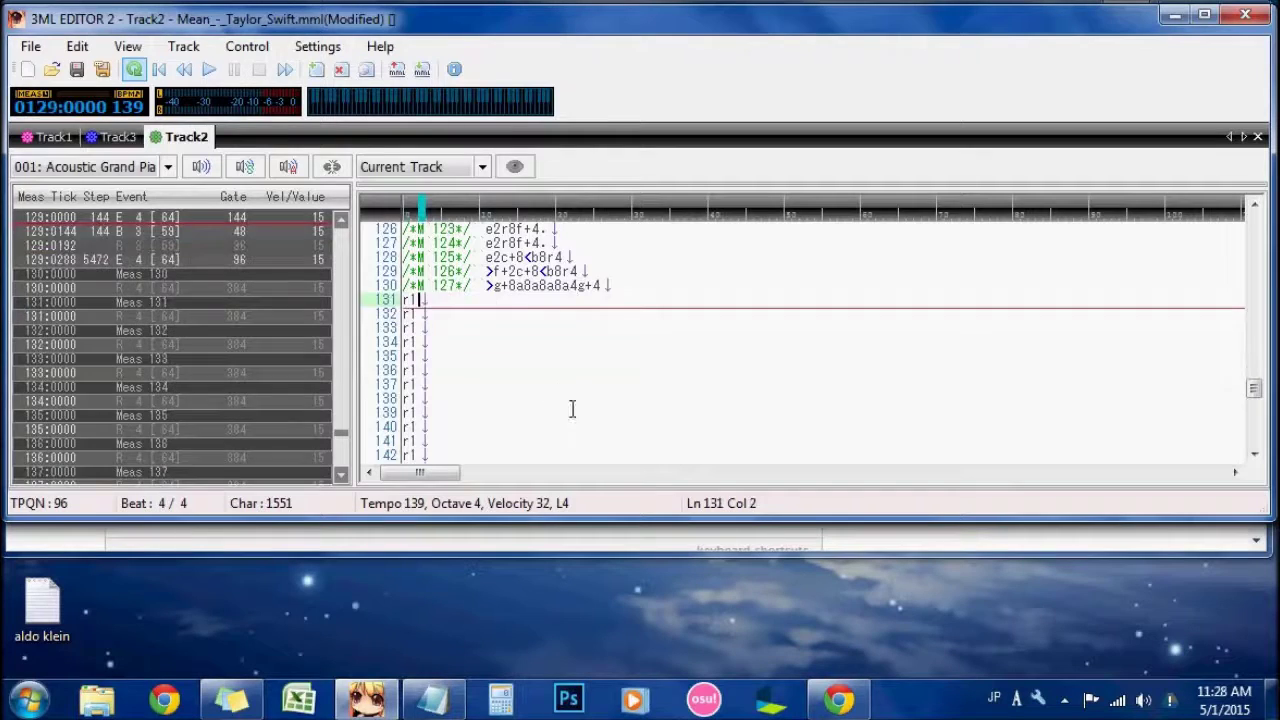
Step: Paste the r1 rest over the full lines of measures 127, 126, 125 and 124
{"action": "scroll", "coordinate": [551, 400], "scroll_direction": "up", "scroll_amount": 3}
{"action": "left_click_drag", "start_coordinate": [641, 419], "coordinate": [402, 414]}
{"action": "key", "text": "ctrl+v"}
{"action": "left_click_drag", "start_coordinate": [618, 399], "coordinate": [392, 401]}
{"action": "key", "text": "ctrl+v"}
{"action": "left_click_drag", "start_coordinate": [600, 387], "coordinate": [400, 388]}
{"action": "key", "text": "ctrl+v"}
{"action": "left_click_drag", "start_coordinate": [588, 371], "coordinate": [395, 371]}
{"action": "key", "text": "ctrl+v"}
Step: Replace the lines of measures 123, 122 and 121 with r1 rests
{"action": "left_click_drag", "start_coordinate": [552, 357], "coordinate": [395, 356]}
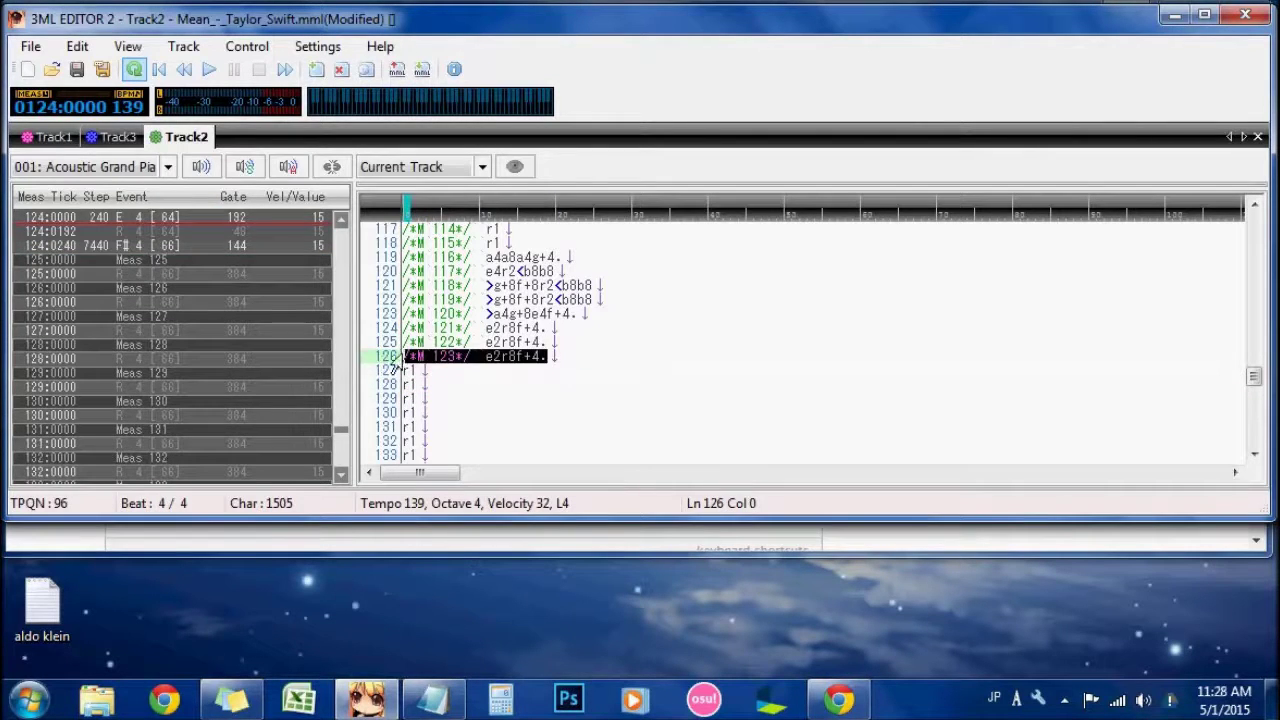
{"action": "key", "text": "ctrl+v"}
{"action": "left_click_drag", "start_coordinate": [592, 343], "coordinate": [408, 360]}
{"action": "key", "text": "ctrl+v"}
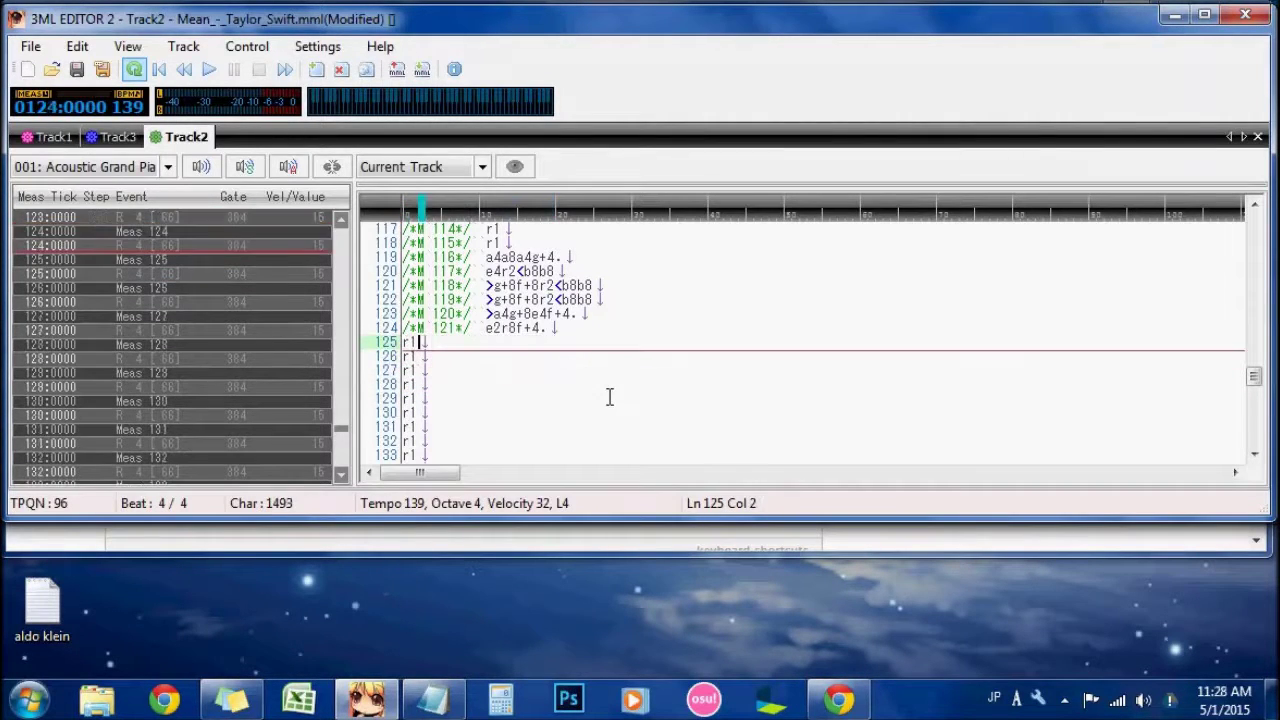
{"action": "scroll", "coordinate": [635, 399], "scroll_direction": "up", "scroll_amount": 2}
{"action": "left_click_drag", "start_coordinate": [562, 412], "coordinate": [402, 412]}
{"action": "type", "text": "r1"}
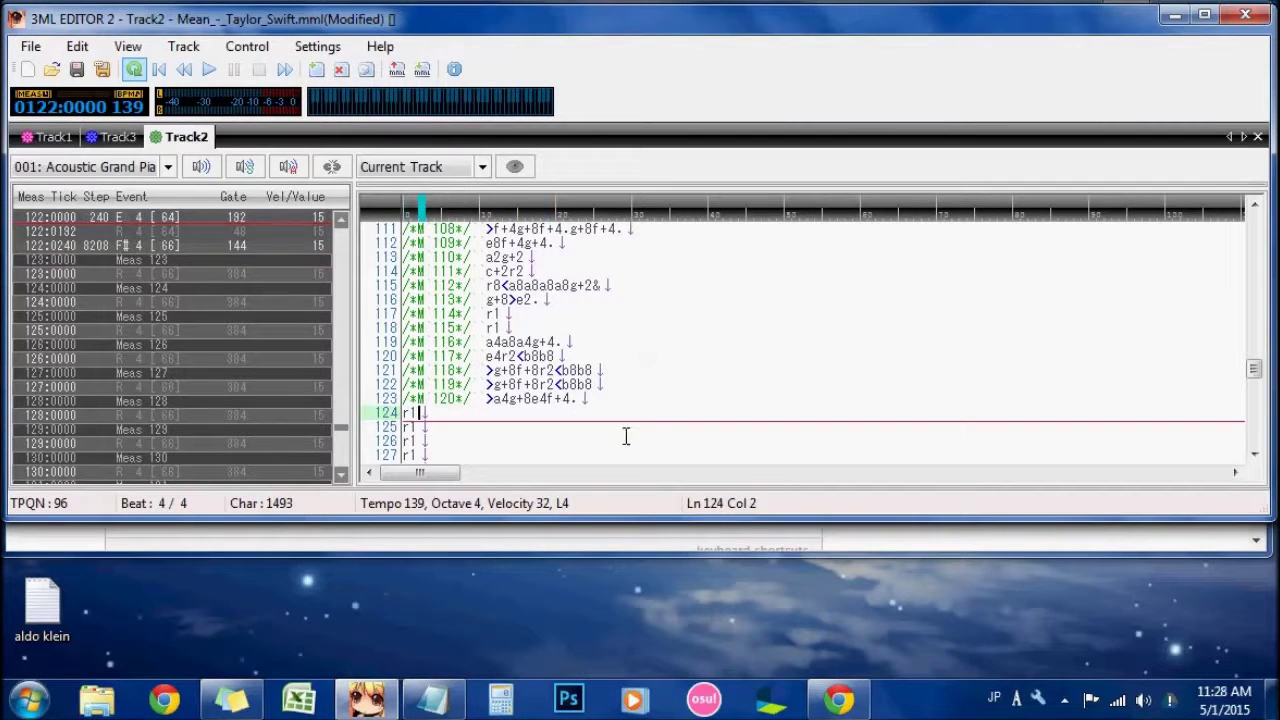
Step: Replace the notes and comments of measures 120 back to 117 with one r1 rest per line
{"action": "left_click", "coordinate": [588, 400]}
{"action": "left_click_drag", "start_coordinate": [588, 405], "coordinate": [403, 400]}
{"action": "type", "text": "r1"}
{"action": "left_click_drag", "start_coordinate": [600, 386], "coordinate": [404, 386]}
{"action": "type", "text": "r1"}
{"action": "left_click_drag", "start_coordinate": [597, 371], "coordinate": [403, 384]}
{"action": "type", "text": "r1"}
{"action": "left_click_drag", "start_coordinate": [597, 357], "coordinate": [403, 357]}
{"action": "type", "text": "r1"}
Step: Overwrite the lines of measures 116, 115 and 114 with a plain r1 rest each
{"action": "left_click_drag", "start_coordinate": [580, 342], "coordinate": [404, 342]}
{"action": "type", "text": "r1"}
{"action": "left_click", "coordinate": [548, 331]}
{"action": "left_click_drag", "start_coordinate": [536, 332], "coordinate": [404, 328]}
{"action": "type", "text": "r1"}
{"action": "left_click_drag", "start_coordinate": [566, 314], "coordinate": [404, 314]}
{"action": "type", "text": "r1"}
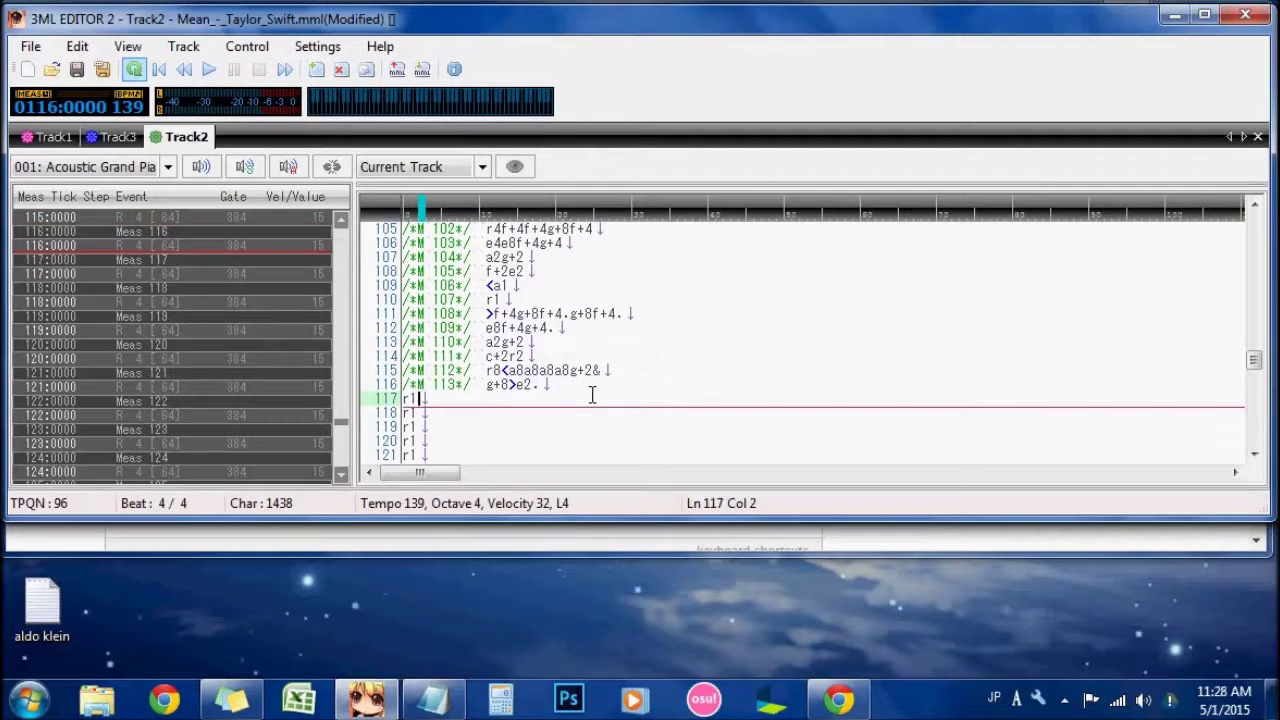
Step: Replace the lines of measures 113, 112, 111 and 110 with r1 rests
{"action": "left_click_drag", "start_coordinate": [556, 385], "coordinate": [404, 385]}
{"action": "type", "text": "r1"}
{"action": "left_click_drag", "start_coordinate": [605, 371], "coordinate": [396, 380]}
{"action": "type", "text": "r1"}
{"action": "left_click_drag", "start_coordinate": [551, 360], "coordinate": [381, 358]}
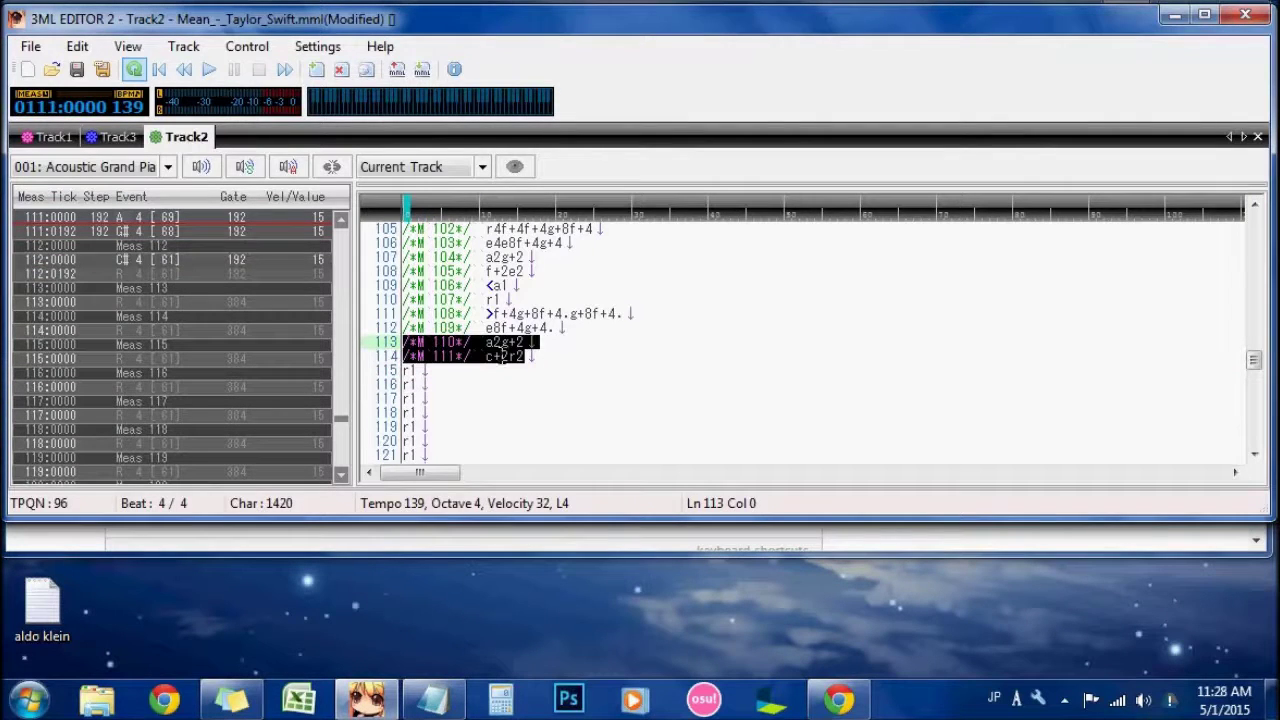
{"action": "left_click", "coordinate": [554, 360]}
{"action": "left_click_drag", "start_coordinate": [554, 360], "coordinate": [400, 358]}
{"action": "key", "text": "BackSpace"}
{"action": "key", "text": "BackSpace"}
{"action": "left_click_drag", "start_coordinate": [548, 357], "coordinate": [400, 357]}
{"action": "type", "text": "r1"}
Step: Replace the lines of measures 109, 108 and 107, including their comments, with r1
{"action": "left_click_drag", "start_coordinate": [560, 328], "coordinate": [400, 328]}
{"action": "type", "text": "r1"}
{"action": "left_click_drag", "start_coordinate": [636, 314], "coordinate": [400, 314]}
{"action": "type", "text": "r1"}
{"action": "left_click", "coordinate": [508, 299]}
{"action": "left_click_drag", "start_coordinate": [508, 299], "coordinate": [400, 299]}
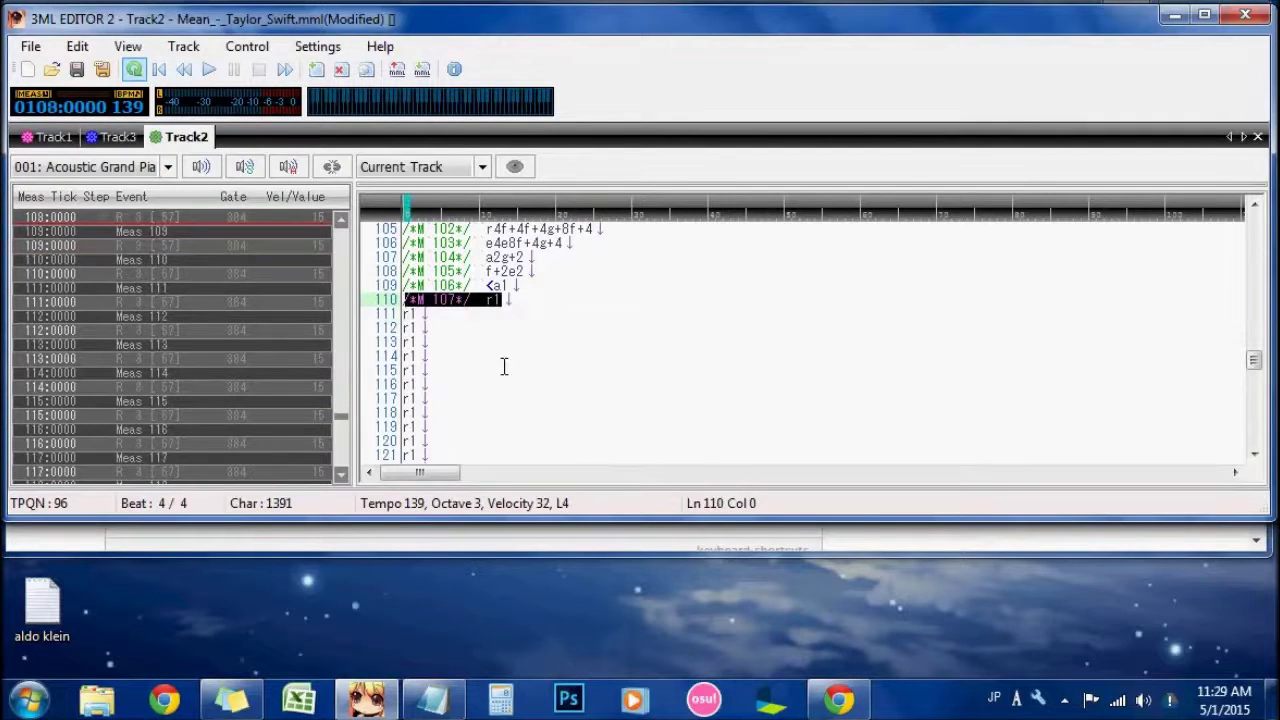
{"action": "type", "text": "r1"}
Step: Overwrite each line from measure 106 back to measure 102 with an r1 rest
{"action": "left_click_drag", "start_coordinate": [548, 412], "coordinate": [400, 412]}
{"action": "type", "text": "r1"}
{"action": "left_click_drag", "start_coordinate": [549, 399], "coordinate": [400, 400]}
{"action": "key", "text": "ctrl+v"}
{"action": "left_click_drag", "start_coordinate": [548, 384], "coordinate": [400, 384]}
{"action": "key", "text": "ctrl+v"}
{"action": "left_click_drag", "start_coordinate": [575, 377], "coordinate": [388, 370]}
{"action": "left_click", "coordinate": [590, 380]}
{"action": "left_click_drag", "start_coordinate": [590, 380], "coordinate": [390, 368]}
{"action": "type", "text": "r1"}
{"action": "key", "text": "Down"}
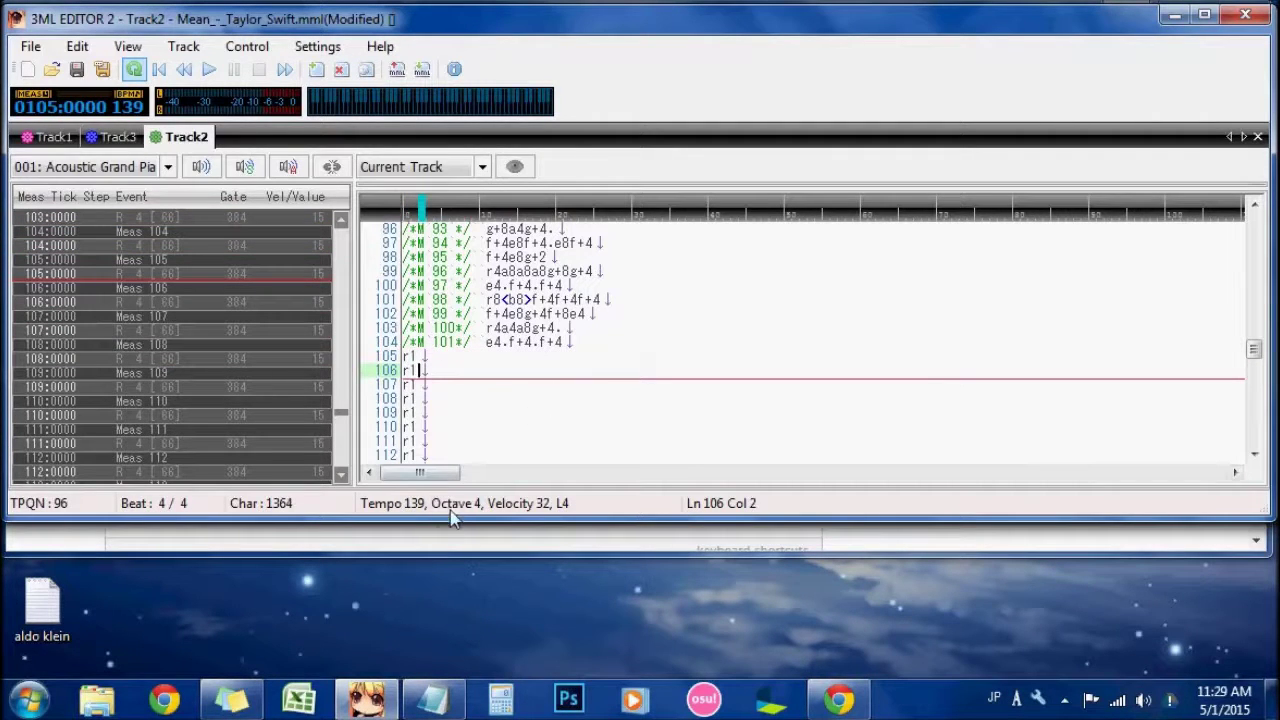
Step: Make the editor window slightly taller and replace the line of measure 101 with r1
{"action": "left_click_drag", "start_coordinate": [444, 533], "coordinate": [446, 562]}
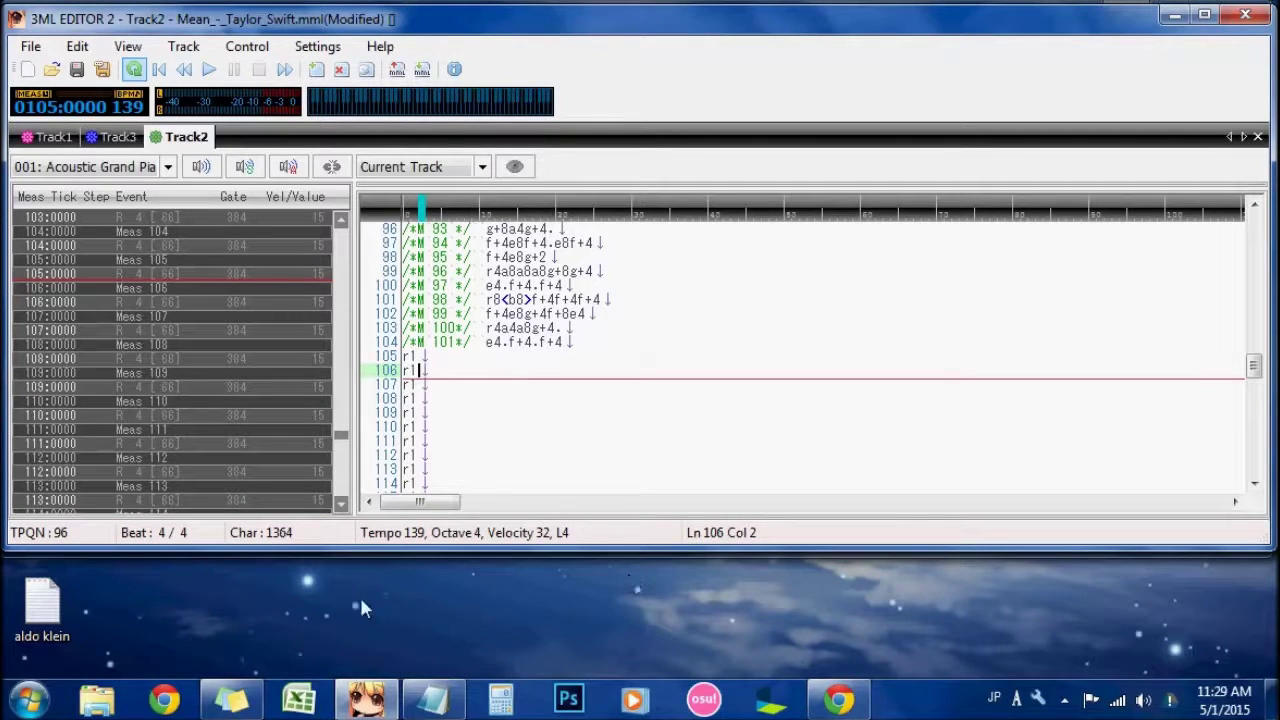
{"action": "left_click", "coordinate": [521, 355]}
{"action": "left_click_drag", "start_coordinate": [586, 359], "coordinate": [366, 354]}
{"action": "left_click", "coordinate": [479, 354]}
{"action": "left_click", "coordinate": [588, 354]}
{"action": "left_click_drag", "start_coordinate": [592, 354], "coordinate": [409, 350]}
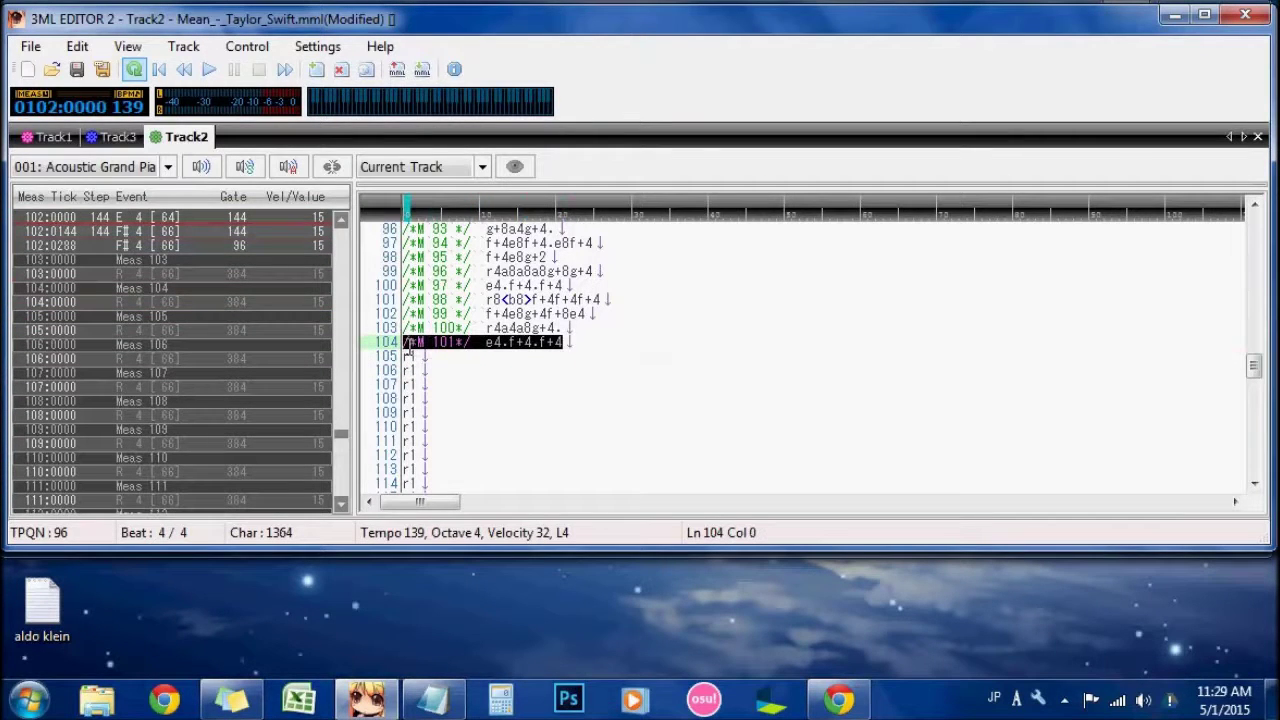
{"action": "key", "text": "Delete"}
{"action": "key", "text": "Delete"}
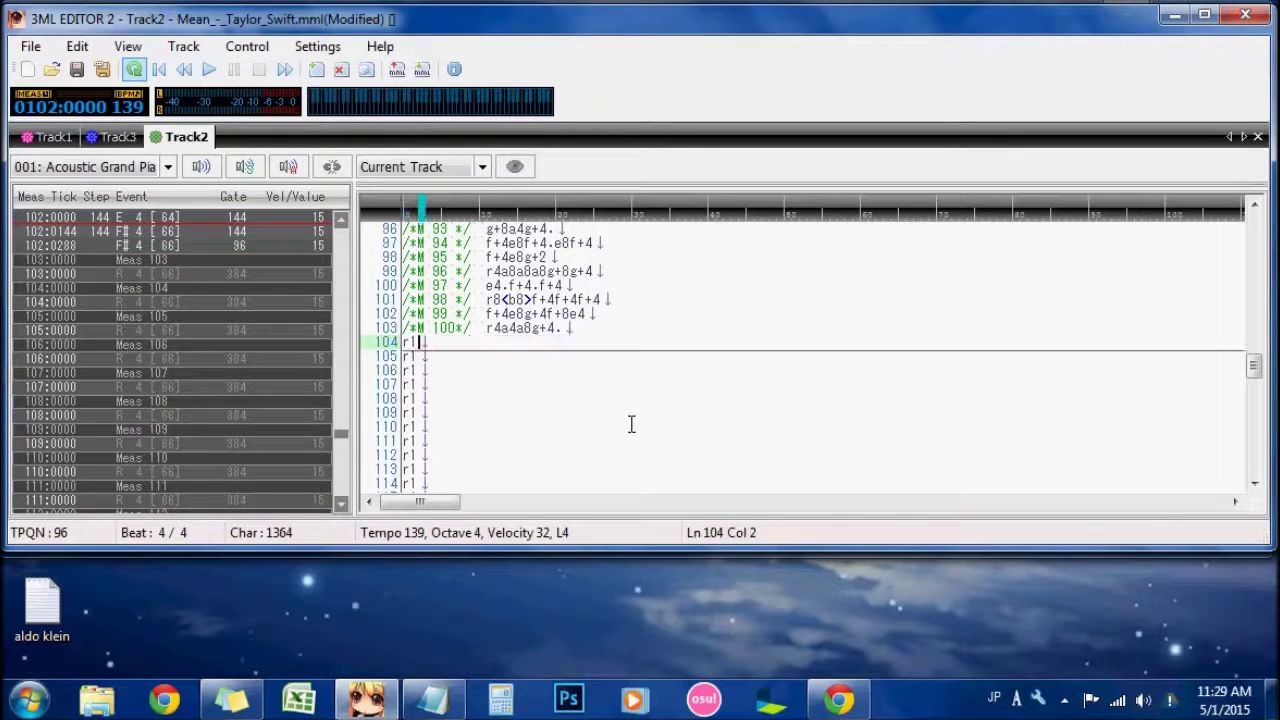
Step: Replace the lines of measures 100, 99 and 98 with r1 rests
{"action": "left_click_drag", "start_coordinate": [626, 334], "coordinate": [454, 338]}
{"action": "left_click", "coordinate": [594, 331]}
{"action": "left_click_drag", "start_coordinate": [594, 331], "coordinate": [409, 341]}
{"action": "type", "text": "r1"}
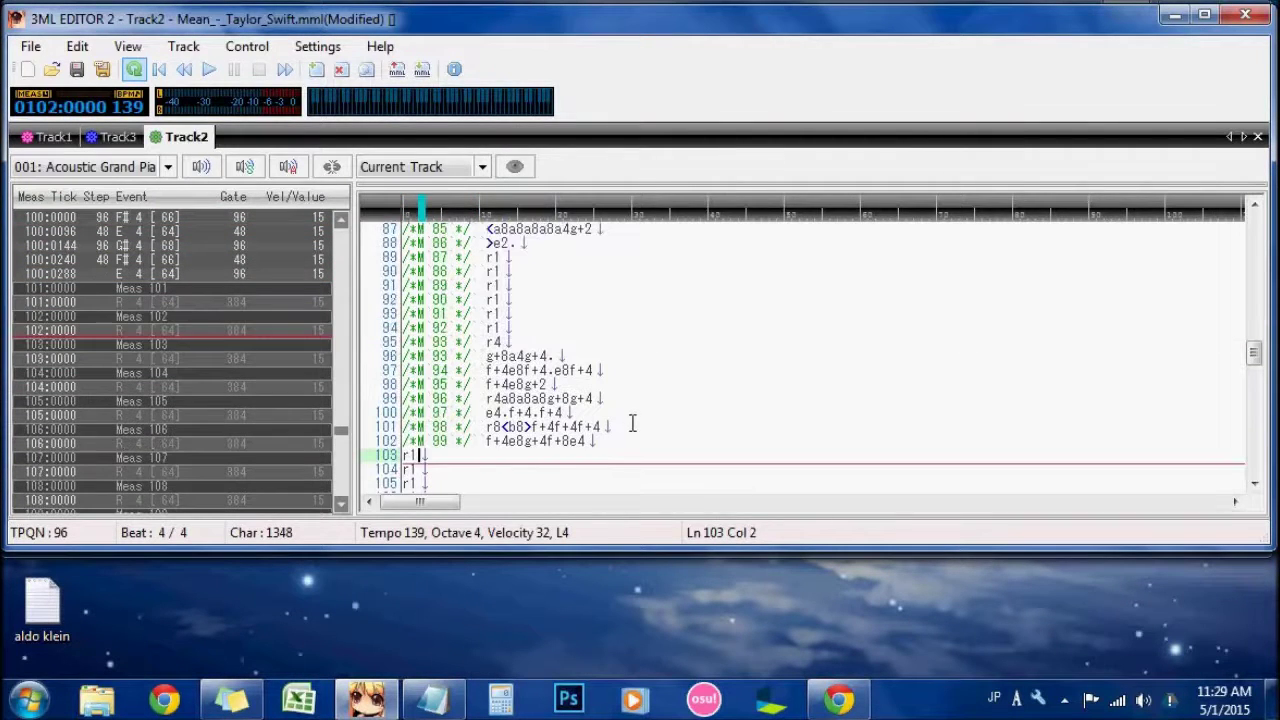
{"action": "left_click_drag", "start_coordinate": [633, 444], "coordinate": [400, 444]}
{"action": "type", "text": "r1"}
{"action": "left_click_drag", "start_coordinate": [628, 430], "coordinate": [405, 428]}
{"action": "type", "text": "r1"}
Step: Overwrite the lines of measures 97, 96 and 95 with one r1 rest each
{"action": "left_click_drag", "start_coordinate": [592, 416], "coordinate": [409, 420]}
{"action": "left_click_drag", "start_coordinate": [586, 418], "coordinate": [403, 420]}
{"action": "type", "text": "r1"}
{"action": "left_click_drag", "start_coordinate": [607, 400], "coordinate": [403, 400]}
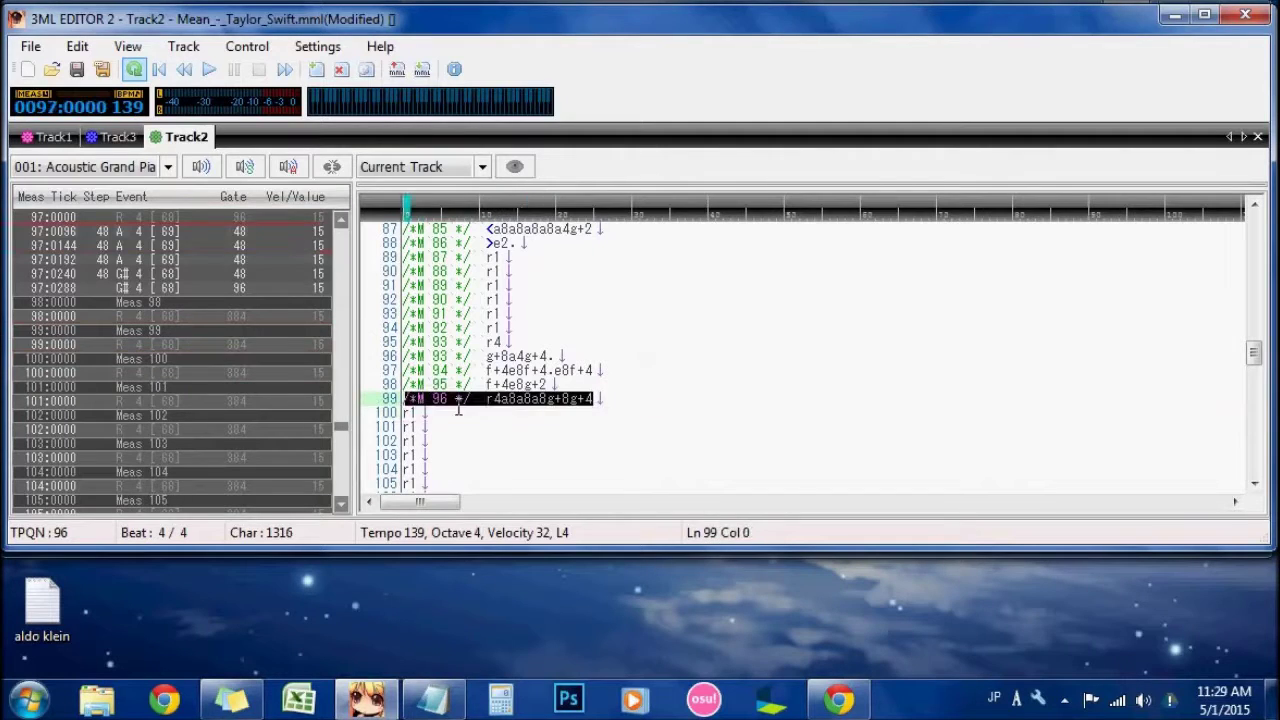
{"action": "type", "text": "r1"}
{"action": "left_click_drag", "start_coordinate": [575, 387], "coordinate": [404, 386]}
{"action": "type", "text": "r1"}
Step: Replace the line of measure 94 and both lines of measure 93 with r1 rests
{"action": "left_click_drag", "start_coordinate": [634, 373], "coordinate": [405, 374]}
{"action": "type", "text": "r1"}
{"action": "left_click", "coordinate": [574, 357]}
{"action": "left_click_drag", "start_coordinate": [574, 357], "coordinate": [404, 357]}
{"action": "type", "text": "r1"}
{"action": "left_click_drag", "start_coordinate": [515, 342], "coordinate": [404, 342]}
{"action": "type", "text": "r1"}
Step: Replace the commented rest lines of measures 92, 91 and 90 with a plain r1
{"action": "left_click", "coordinate": [512, 328]}
{"action": "left_click_drag", "start_coordinate": [512, 328], "coordinate": [397, 340]}
{"action": "type", "text": "r1"}
{"action": "left_click_drag", "start_coordinate": [515, 314], "coordinate": [400, 314]}
{"action": "type", "text": "r1"}
{"action": "left_click", "coordinate": [525, 300]}
{"action": "left_click_drag", "start_coordinate": [530, 310], "coordinate": [390, 312]}
{"action": "type", "text": "r1"}
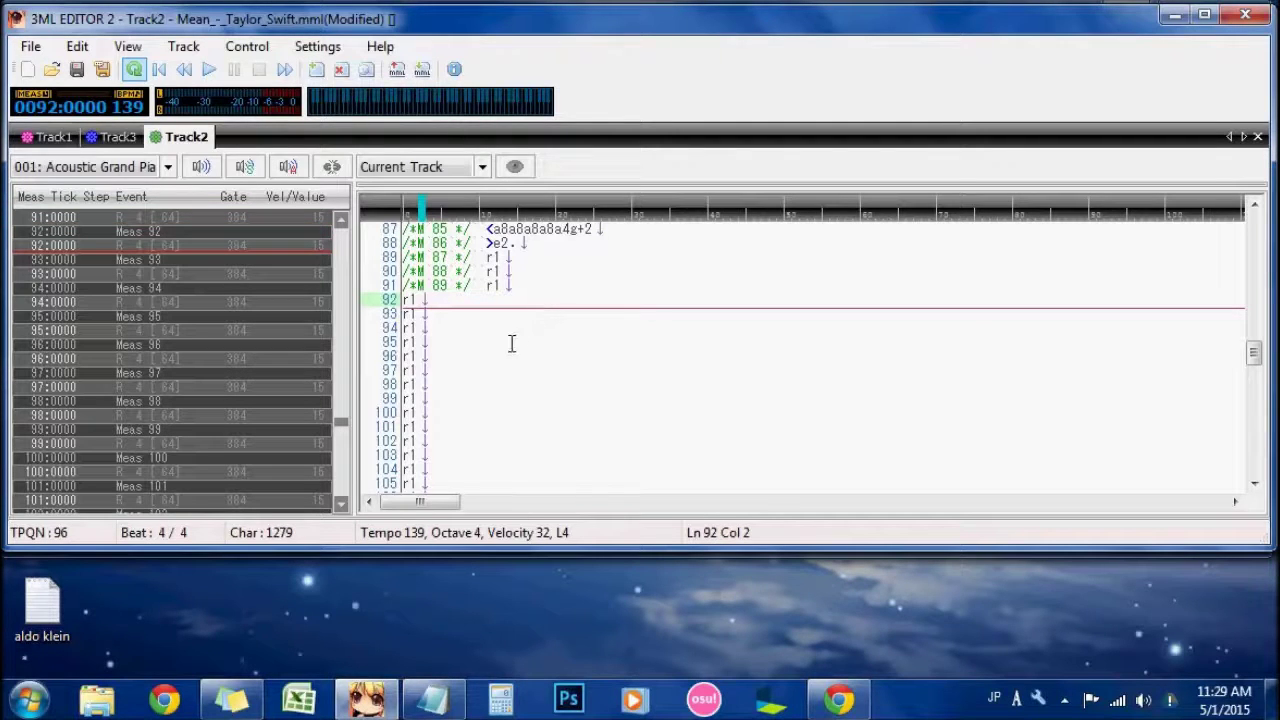
Step: Overwrite the commented lines of measures 89, 88 and 87 with a plain r1 each
{"action": "scroll", "coordinate": [511, 344], "scroll_direction": "up", "scroll_amount": 1}
{"action": "left_click", "coordinate": [530, 328]}
{"action": "left_click_drag", "start_coordinate": [530, 328], "coordinate": [400, 328]}
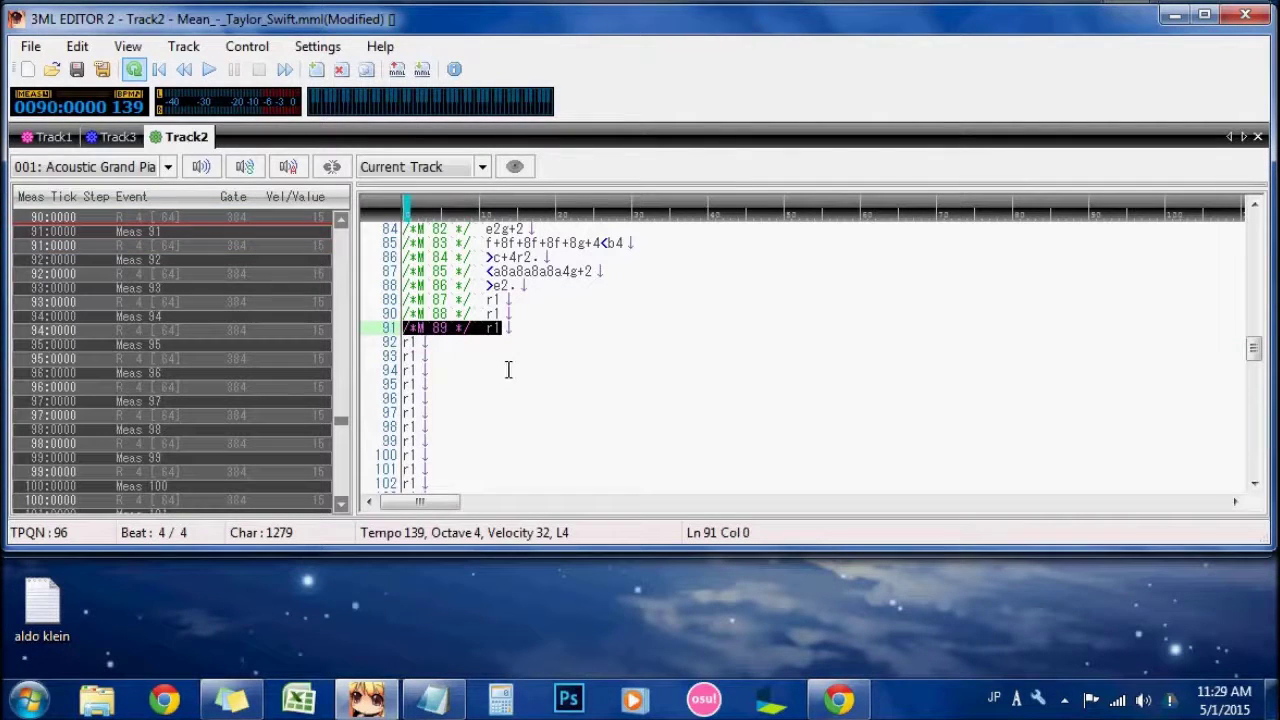
{"action": "type", "text": "r1"}
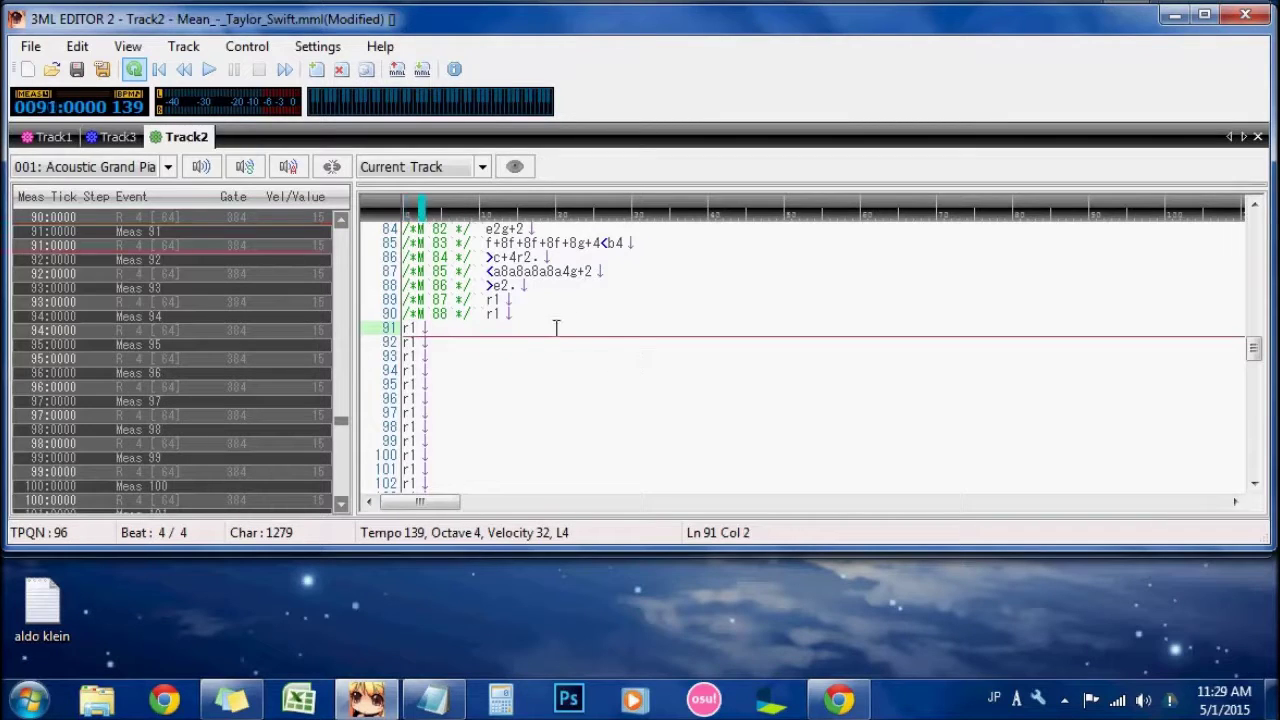
{"action": "left_click_drag", "start_coordinate": [530, 314], "coordinate": [395, 314]}
{"action": "type", "text": "r1"}
{"action": "left_click_drag", "start_coordinate": [530, 300], "coordinate": [395, 300]}
{"action": "type", "text": "r1"}
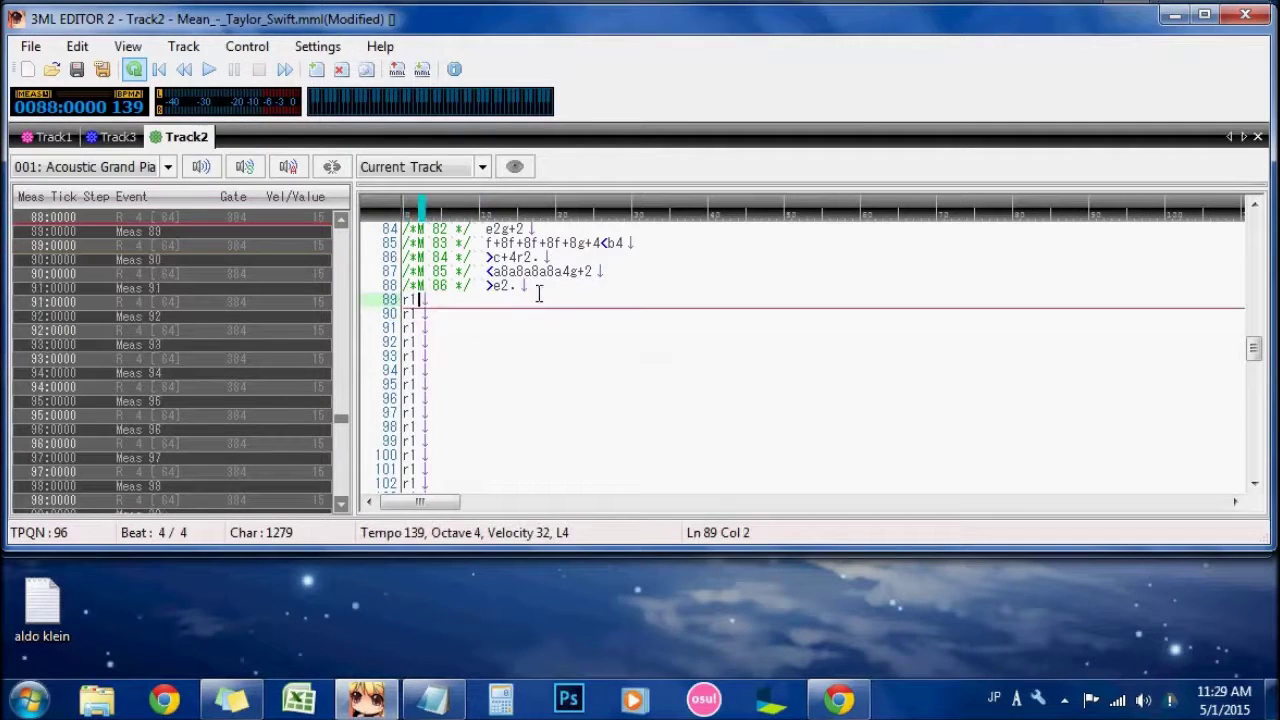
Step: Replace the lines of measures 86 and 85 with r1 rests
{"action": "left_click", "coordinate": [553, 288]}
{"action": "key", "text": "shift+Home"}
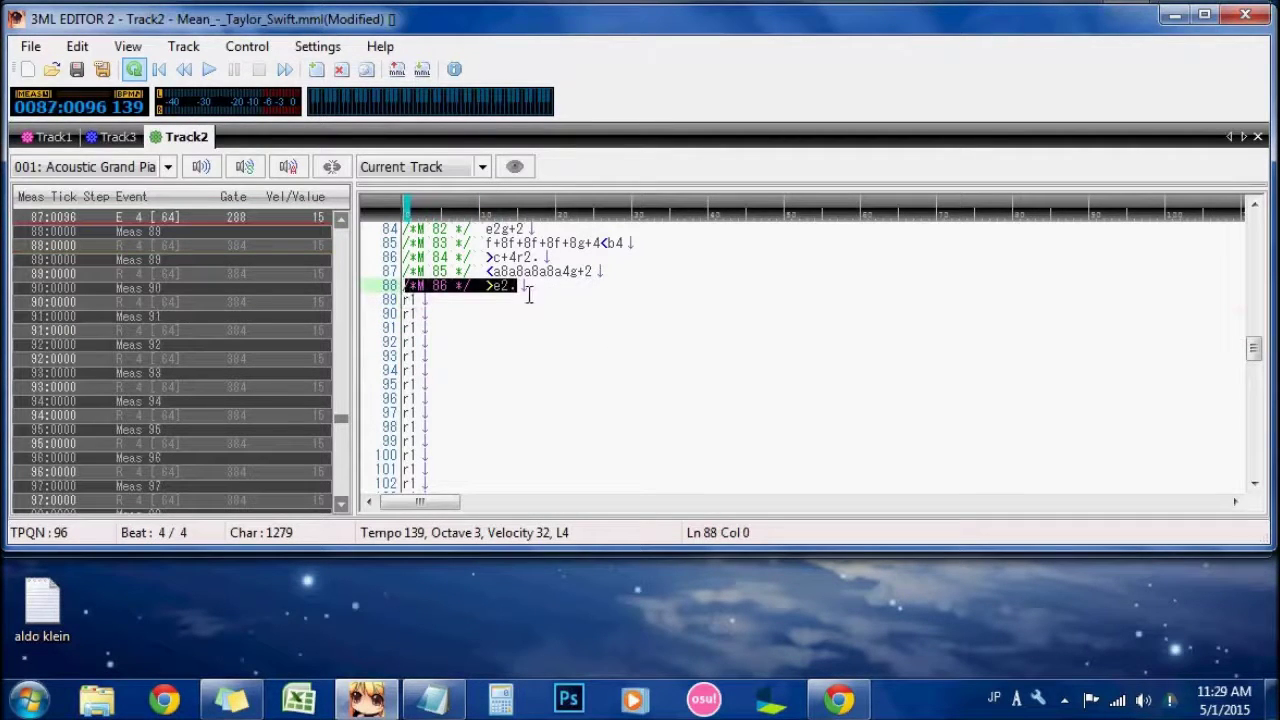
{"action": "type", "text": "r1"}
{"action": "left_click", "coordinate": [605, 272]}
{"action": "key", "text": "shift+Home"}
{"action": "type", "text": "r1"}
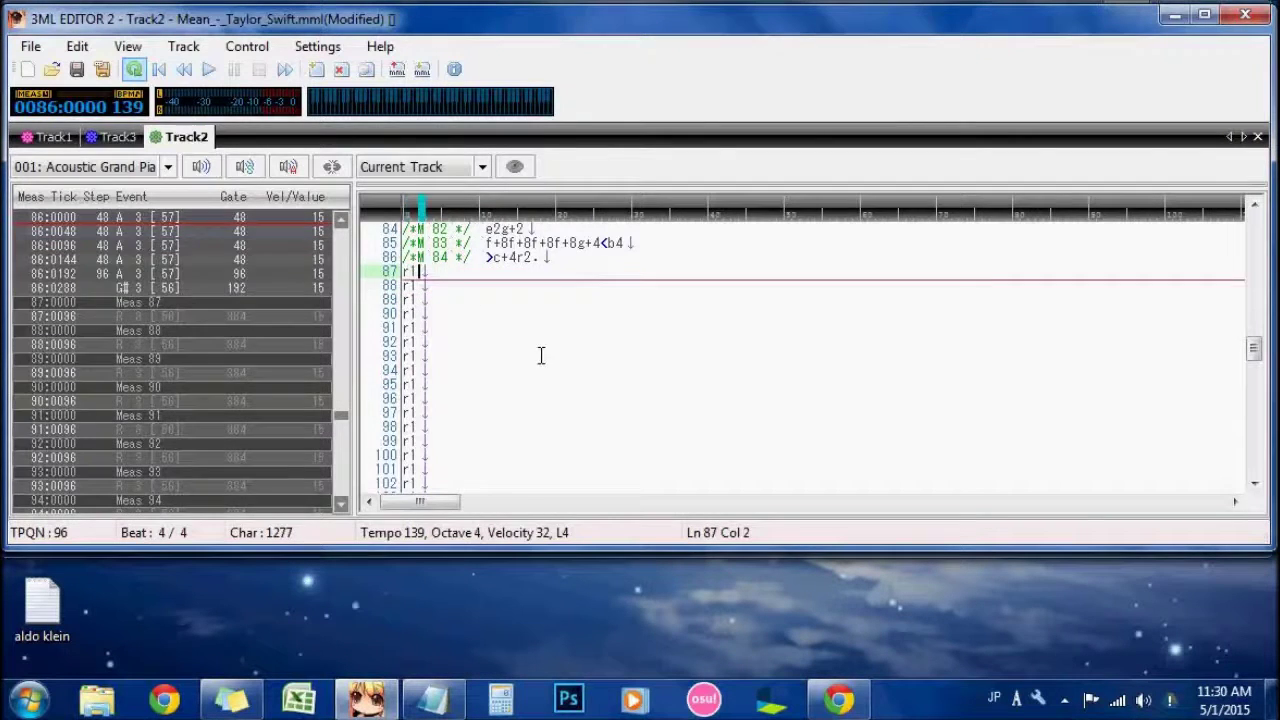
Step: Replace the lines of measures 84 and 83 in Track2 with an r1 rest each
{"action": "scroll", "coordinate": [557, 378], "scroll_direction": "up", "scroll_amount": 3}
{"action": "left_click_drag", "start_coordinate": [566, 388], "coordinate": [380, 376]}
{"action": "left_click", "coordinate": [380, 376]}
{"action": "left_click_drag", "start_coordinate": [572, 388], "coordinate": [390, 387]}
{"action": "type", "text": "r1"}
{"action": "double_click", "coordinate": [566, 372]}
{"action": "key", "text": "shift+Home"}
{"action": "type", "text": "r1"}
Step: Overwrite the lines of measures 82, 81 and 80 with a plain r1 each
{"action": "double_click", "coordinate": [557, 357]}
{"action": "key", "text": "shift+Home"}
{"action": "type", "text": "r1"}
{"action": "left_click_drag", "start_coordinate": [571, 342], "coordinate": [410, 343]}
{"action": "type", "text": "r1"}
{"action": "left_click_drag", "start_coordinate": [637, 330], "coordinate": [392, 340]}
{"action": "type", "text": "r1"}
Step: Replace the lines of measures 79, 78 and 77 with r1 rests
{"action": "left_click", "coordinate": [580, 314]}
{"action": "key", "text": "shift+Home"}
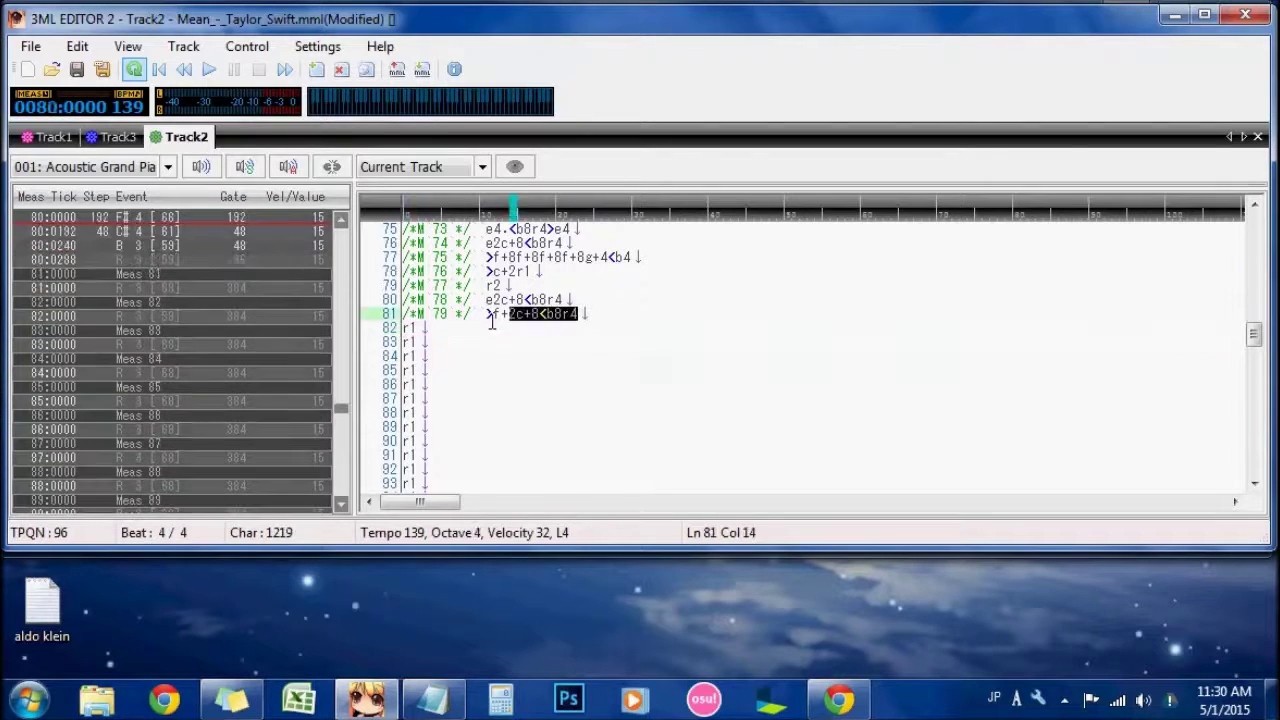
{"action": "type", "text": "r1"}
{"action": "double_click", "coordinate": [530, 299]}
{"action": "left_click", "coordinate": [575, 299]}
{"action": "key", "text": "shift+Home"}
{"action": "type", "text": "r1"}
{"action": "left_click_drag", "start_coordinate": [505, 286], "coordinate": [404, 288]}
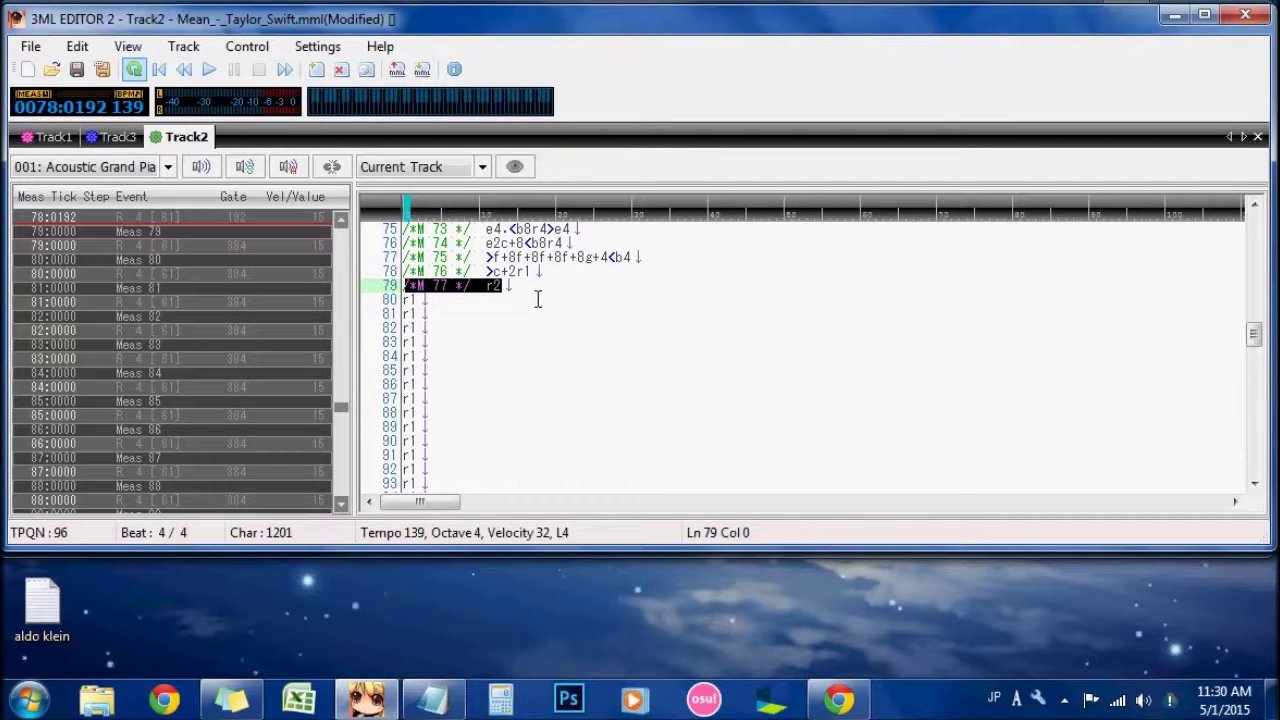
{"action": "type", "text": "r1"}
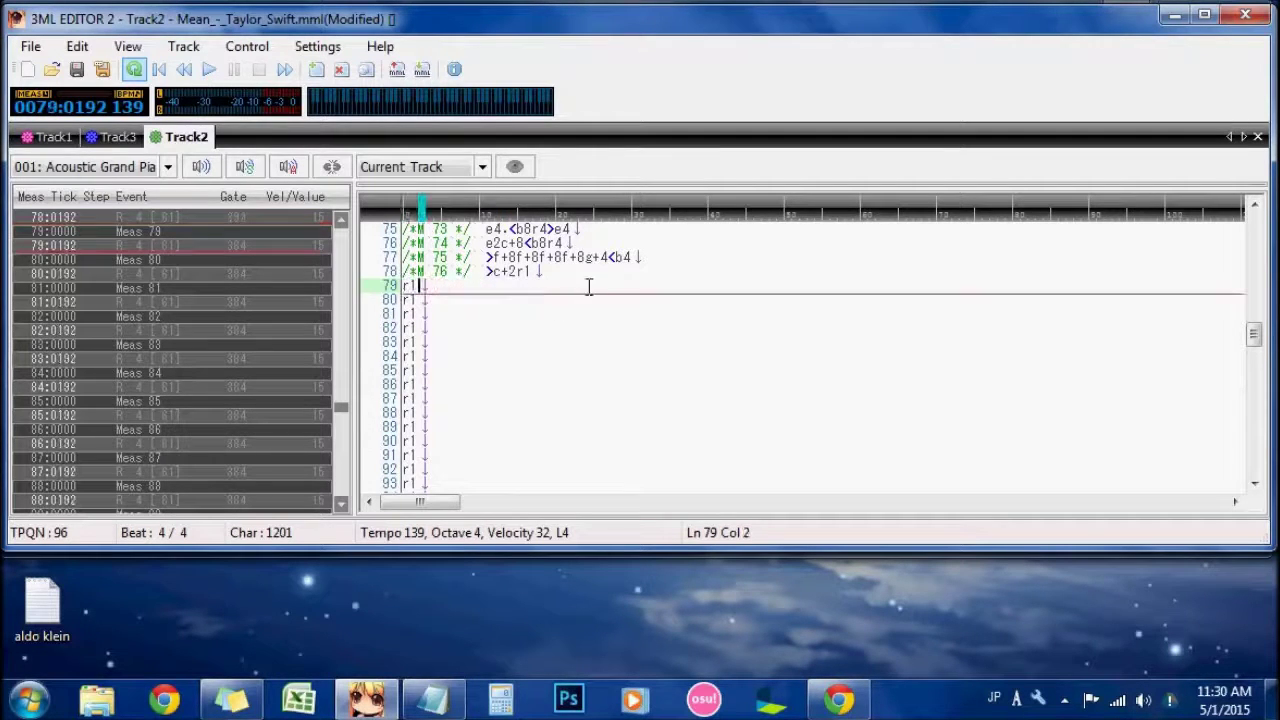
Step: Replace the lines of measures 76, 75, 74 and 73 with an r1 rest each
{"action": "left_click_drag", "start_coordinate": [580, 272], "coordinate": [404, 272]}
{"action": "type", "text": "r1"}
{"action": "scroll", "coordinate": [648, 397], "scroll_direction": "up", "scroll_amount": 4}
{"action": "left_click", "coordinate": [666, 432]}
{"action": "left_click_drag", "start_coordinate": [666, 432], "coordinate": [404, 427]}
{"action": "type", "text": "r1"}
{"action": "left_click_drag", "start_coordinate": [598, 413], "coordinate": [404, 413]}
{"action": "type", "text": "r1"}
{"action": "left_click_drag", "start_coordinate": [590, 399], "coordinate": [405, 402]}
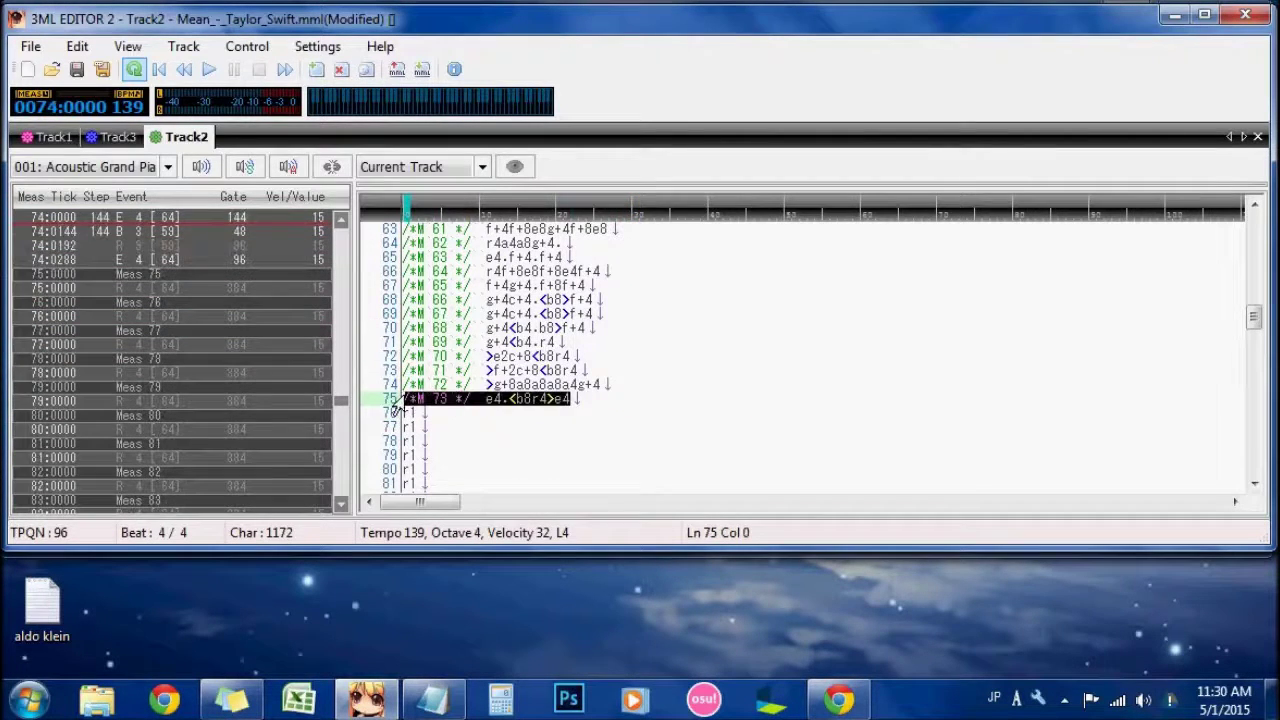
{"action": "type", "text": "r1"}
Step: Copy a block of four r1 lines and paste it over the lines of measures 69 to 72
{"action": "scroll", "coordinate": [533, 430], "scroll_direction": "down", "scroll_amount": 2}
{"action": "left_click_drag", "start_coordinate": [418, 357], "coordinate": [341, 312]}
{"action": "key", "text": "ctrl+c"}
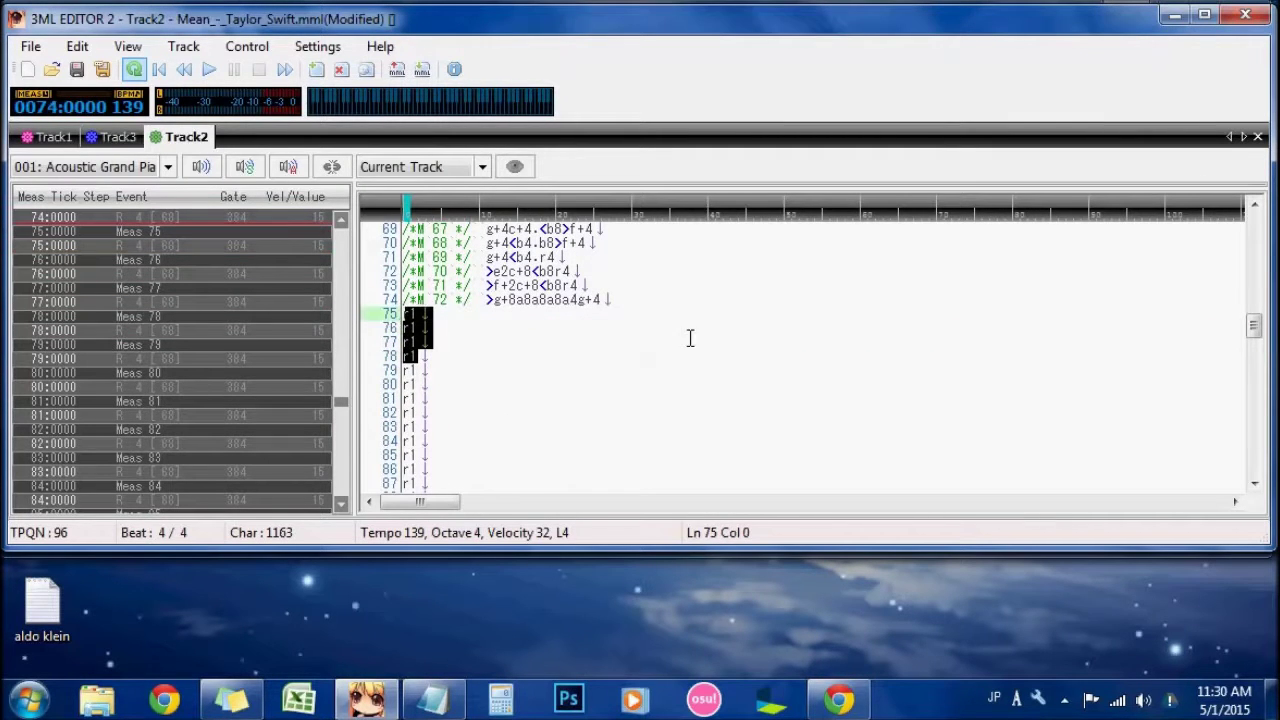
{"action": "scroll", "coordinate": [660, 360], "scroll_direction": "up", "scroll_amount": 2}
{"action": "left_click_drag", "start_coordinate": [649, 386], "coordinate": [378, 345]}
{"action": "key", "text": "ctrl+v"}
Step: Paste the copied four-line r1 block over measures 65 to 68, and again over measures 61 to 64
{"action": "scroll", "coordinate": [568, 401], "scroll_direction": "up", "scroll_amount": 1}
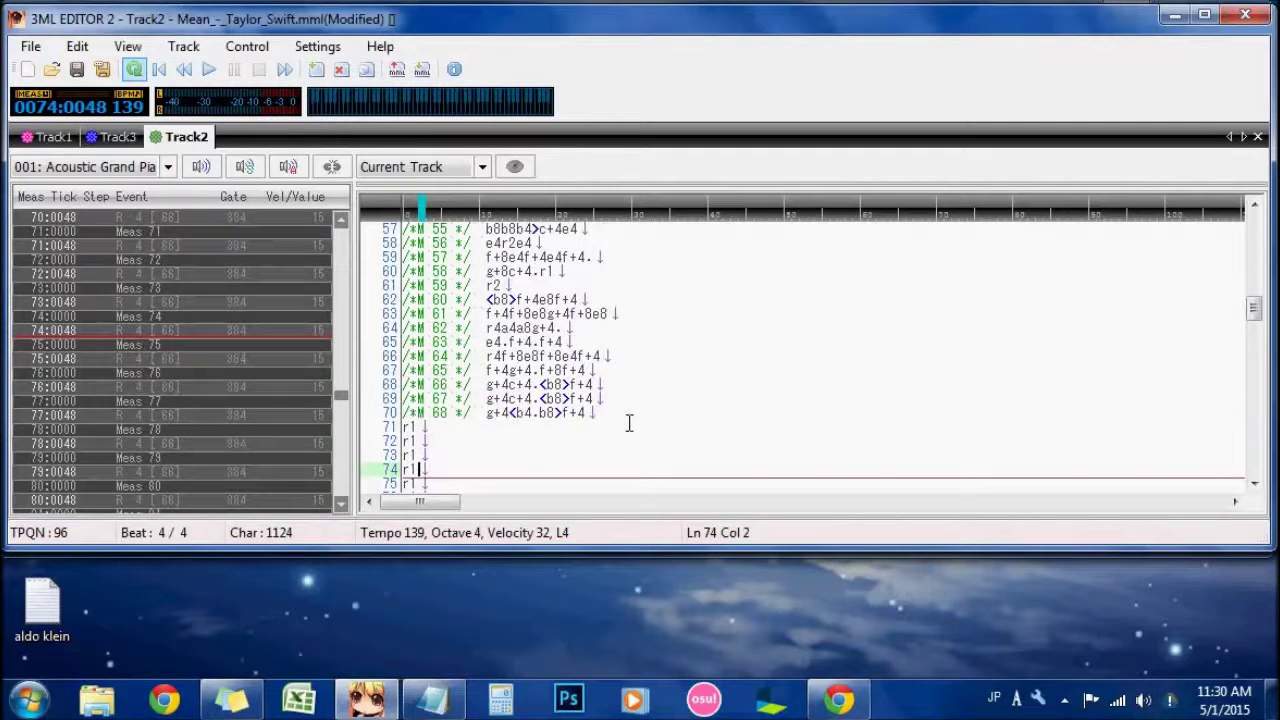
{"action": "left_click_drag", "start_coordinate": [628, 421], "coordinate": [342, 381]}
{"action": "key", "text": "ctrl+v"}
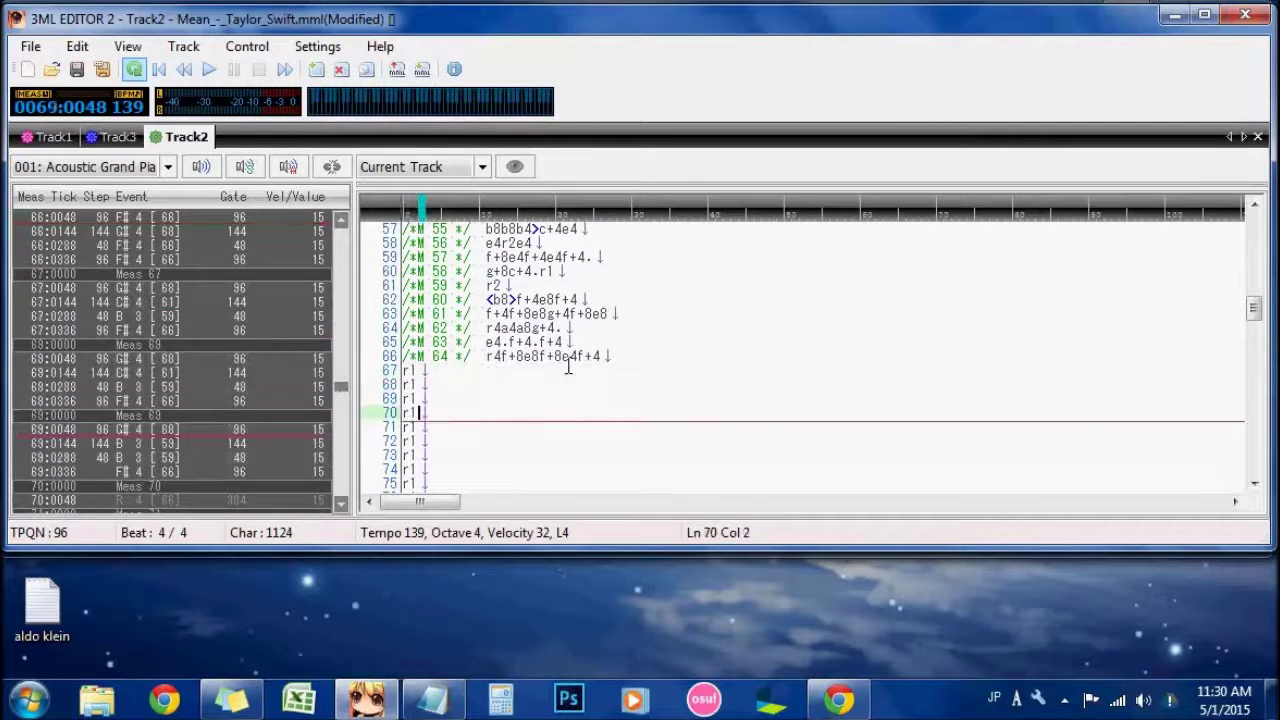
{"action": "scroll", "coordinate": [572, 370], "scroll_direction": "up", "scroll_amount": 2}
{"action": "left_click_drag", "start_coordinate": [640, 451], "coordinate": [400, 400]}
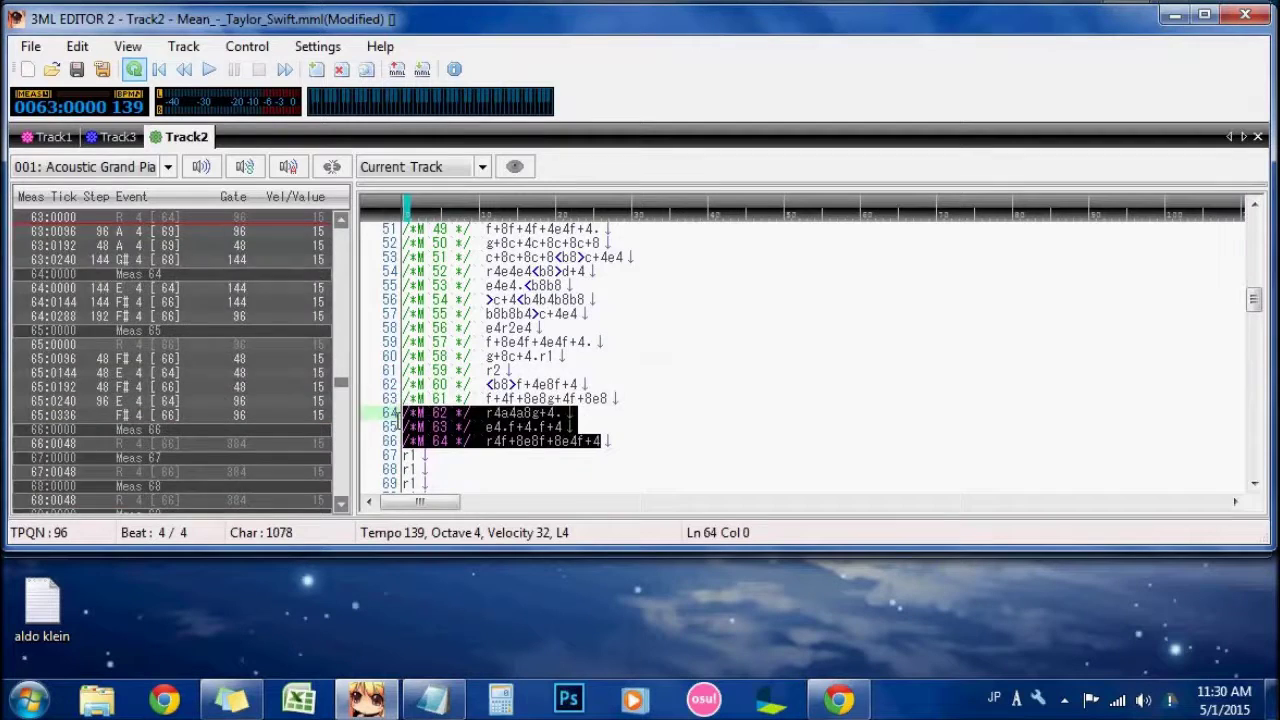
{"action": "key", "text": "ctrl+v"}
Step: Overwrite measures 57 to 60 and measures 53 to 56 with the copied block of four r1 rests
{"action": "left_click_drag", "start_coordinate": [600, 386], "coordinate": [400, 343]}
{"action": "key", "text": "ctrl+v"}
{"action": "scroll", "coordinate": [603, 444], "scroll_direction": "up", "scroll_amount": 2}
{"action": "left_click_drag", "start_coordinate": [567, 421], "coordinate": [400, 370]}
{"action": "key", "text": "ctrl+v"}
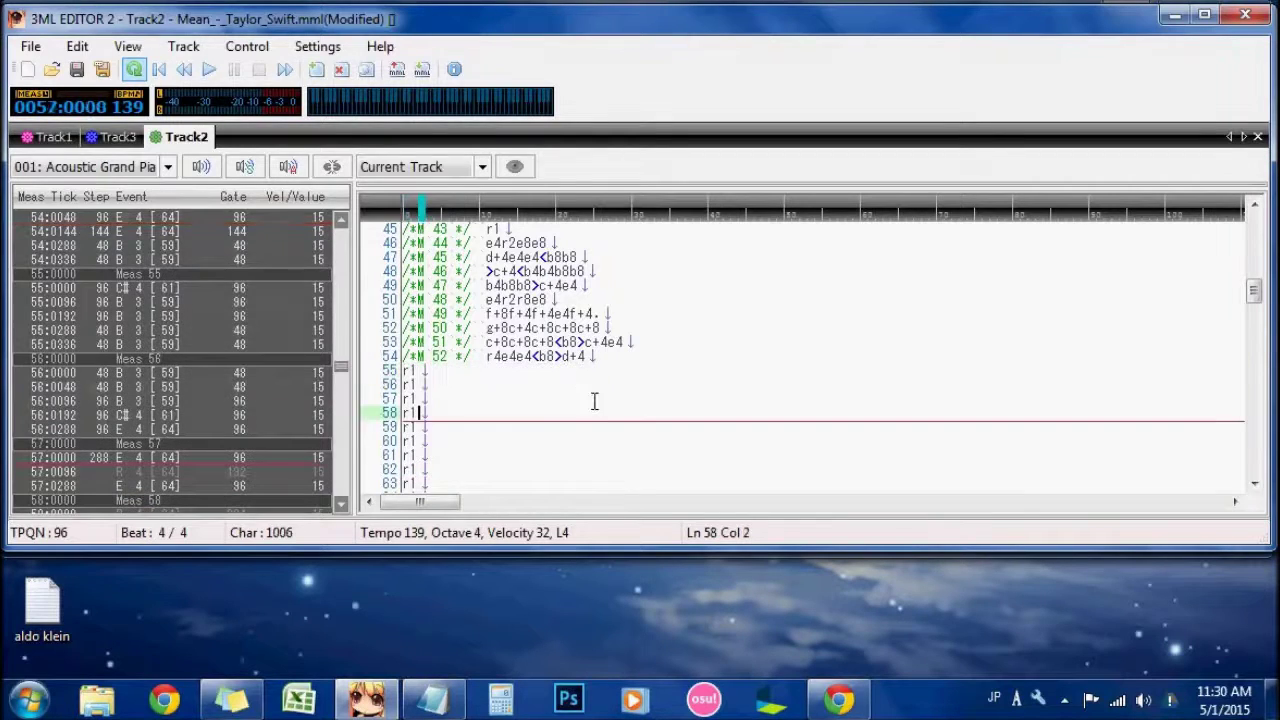
Step: Replace measures 49 to 52 and measures 45 to 48 with the copied block of four r1 rests
{"action": "scroll", "coordinate": [594, 401], "scroll_direction": "up", "scroll_amount": 1}
{"action": "left_click_drag", "start_coordinate": [563, 397], "coordinate": [406, 370]}
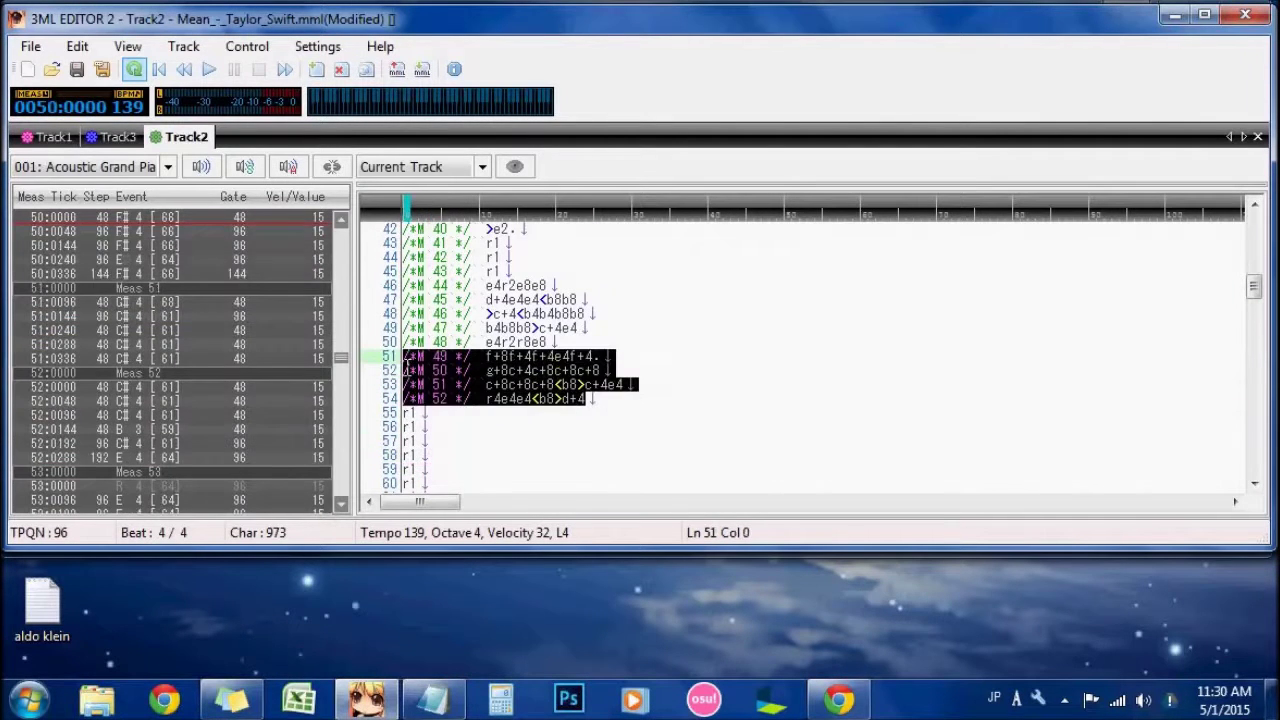
{"action": "key", "text": "ctrl+v"}
{"action": "scroll", "coordinate": [574, 386], "scroll_direction": "up", "scroll_amount": 1}
{"action": "left_click_drag", "start_coordinate": [589, 391], "coordinate": [402, 342]}
{"action": "key", "text": "ctrl+v"}
Step: Paste the four-line r1 block over measures 41 to 44, and again over measures 37 to 40
{"action": "scroll", "coordinate": [532, 425], "scroll_direction": "up", "scroll_amount": 1}
{"action": "left_click_drag", "start_coordinate": [591, 382], "coordinate": [402, 328]}
{"action": "key", "text": "ctrl+v"}
{"action": "scroll", "coordinate": [536, 423], "scroll_direction": "up", "scroll_amount": 1}
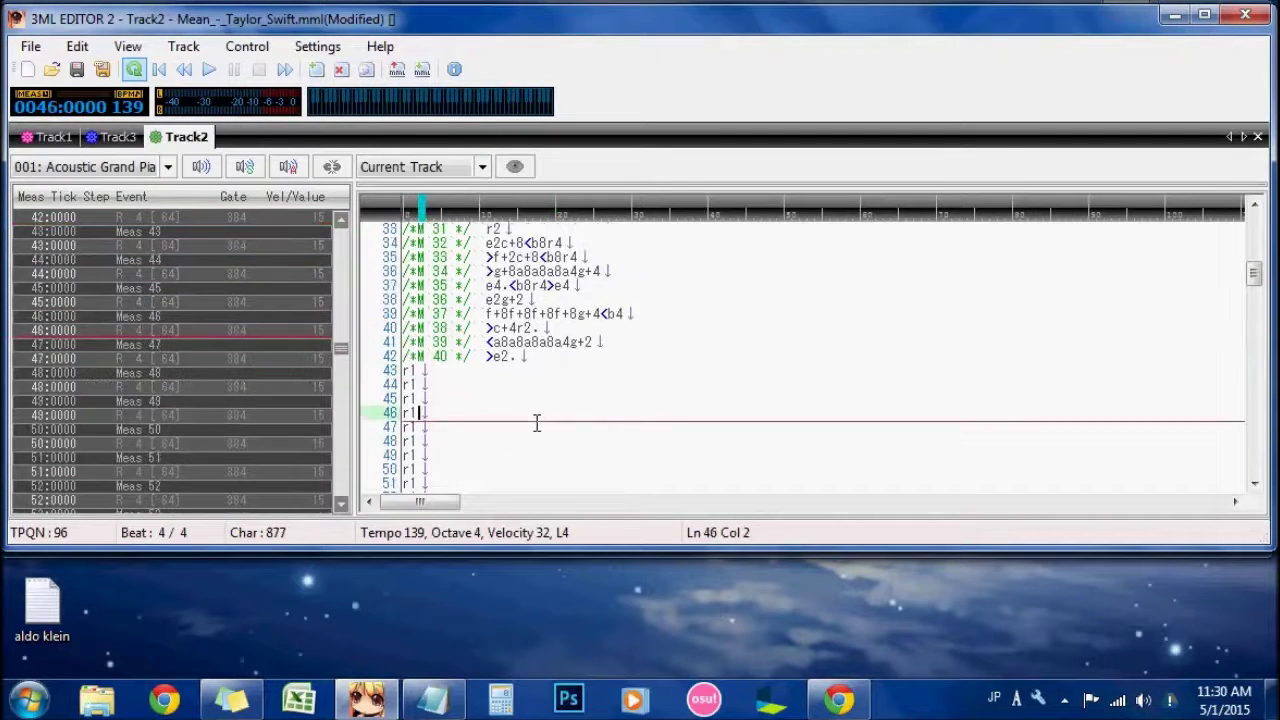
{"action": "left_click_drag", "start_coordinate": [557, 360], "coordinate": [367, 316]}
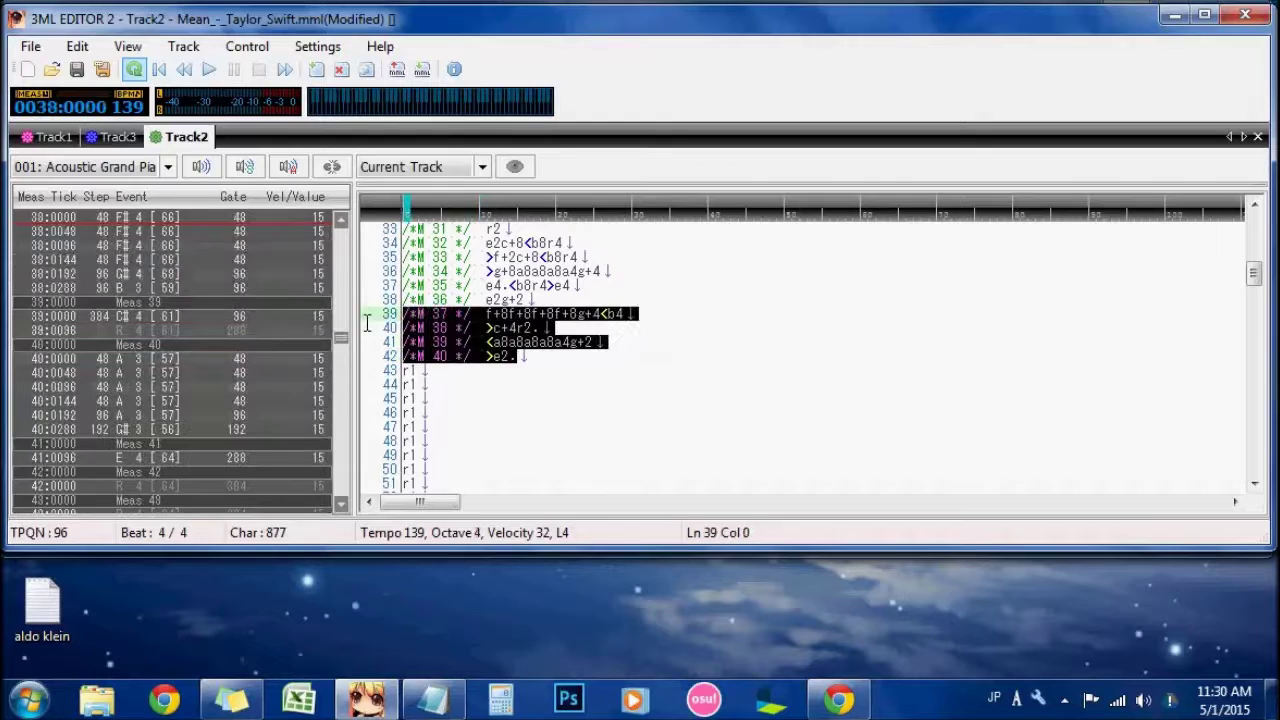
{"action": "key", "text": "ctrl+v"}
Step: Overwrite measures 33 to 36 and measures 29 to 32 with the copied four-line r1 block
{"action": "scroll", "coordinate": [537, 418], "scroll_direction": "up", "scroll_amount": 2}
{"action": "left_click_drag", "start_coordinate": [563, 395], "coordinate": [368, 342]}
{"action": "key", "text": "ctrl+v"}
{"action": "scroll", "coordinate": [545, 428], "scroll_direction": "up", "scroll_amount": 3}
{"action": "left_click_drag", "start_coordinate": [590, 456], "coordinate": [377, 426]}
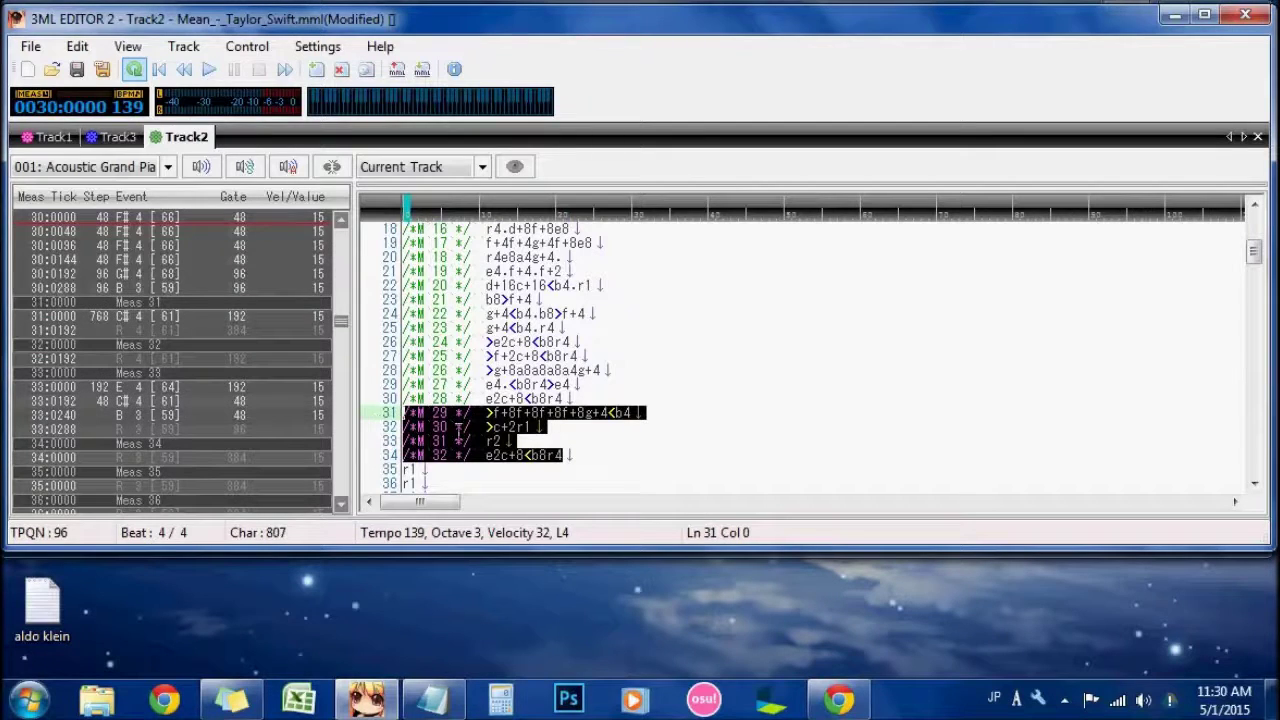
{"action": "key", "text": "ctrl+v"}
Step: Replace the lines of measures 28 back to 21 with one r1 rest per line
{"action": "scroll", "coordinate": [557, 466], "scroll_direction": "up", "scroll_amount": 1}
{"action": "left_click_drag", "start_coordinate": [590, 448], "coordinate": [389, 427]}
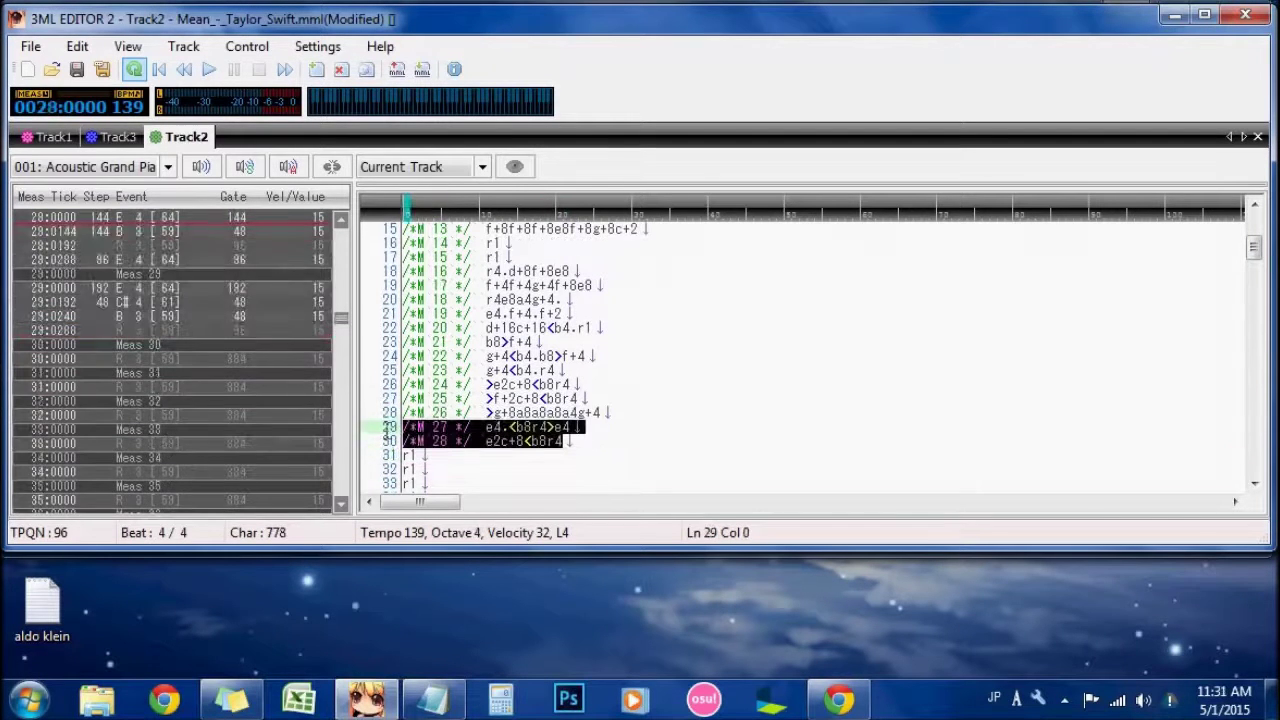
{"action": "type", "text": "r1 r1"}
{"action": "left_click_drag", "start_coordinate": [586, 392], "coordinate": [385, 349]}
{"action": "key", "text": "ctrl+v"}
Step: Paste the four-line r1 block over measures 17 to 20, and again over measures 13 to 16
{"action": "scroll", "coordinate": [577, 438], "scroll_direction": "up", "scroll_amount": 2}
{"action": "left_click_drag", "start_coordinate": [633, 420], "coordinate": [380, 372]}
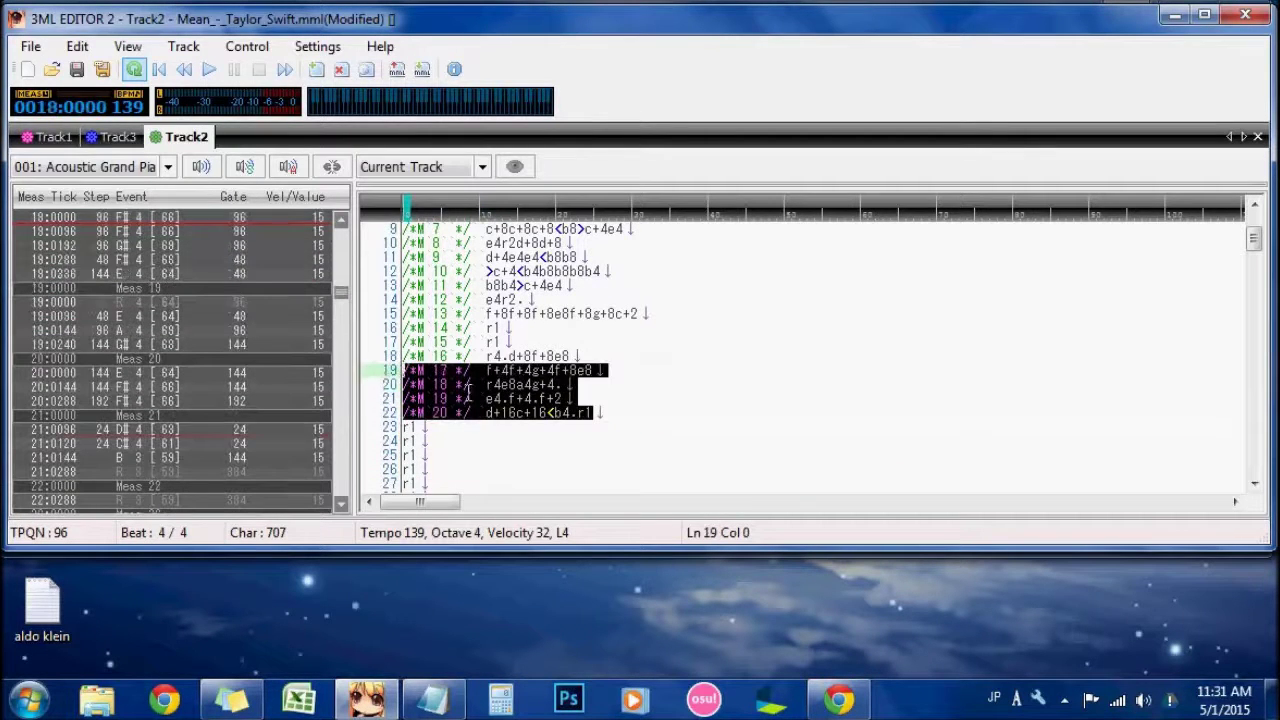
{"action": "key", "text": "ctrl+v"}
{"action": "left_click_drag", "start_coordinate": [590, 358], "coordinate": [384, 320]}
{"action": "key", "text": "ctrl+v"}
Step: Replace the lines of measures 12 back to 1 with one r1 rest per line
{"action": "scroll", "coordinate": [540, 434], "scroll_direction": "up", "scroll_amount": 2}
{"action": "left_click_drag", "start_coordinate": [571, 386], "coordinate": [372, 345]}
{"action": "key", "text": "ctrl+v"}
{"action": "scroll", "coordinate": [596, 441], "scroll_direction": "up", "scroll_amount": 2}
{"action": "left_click_drag", "start_coordinate": [595, 357], "coordinate": [383, 323]}
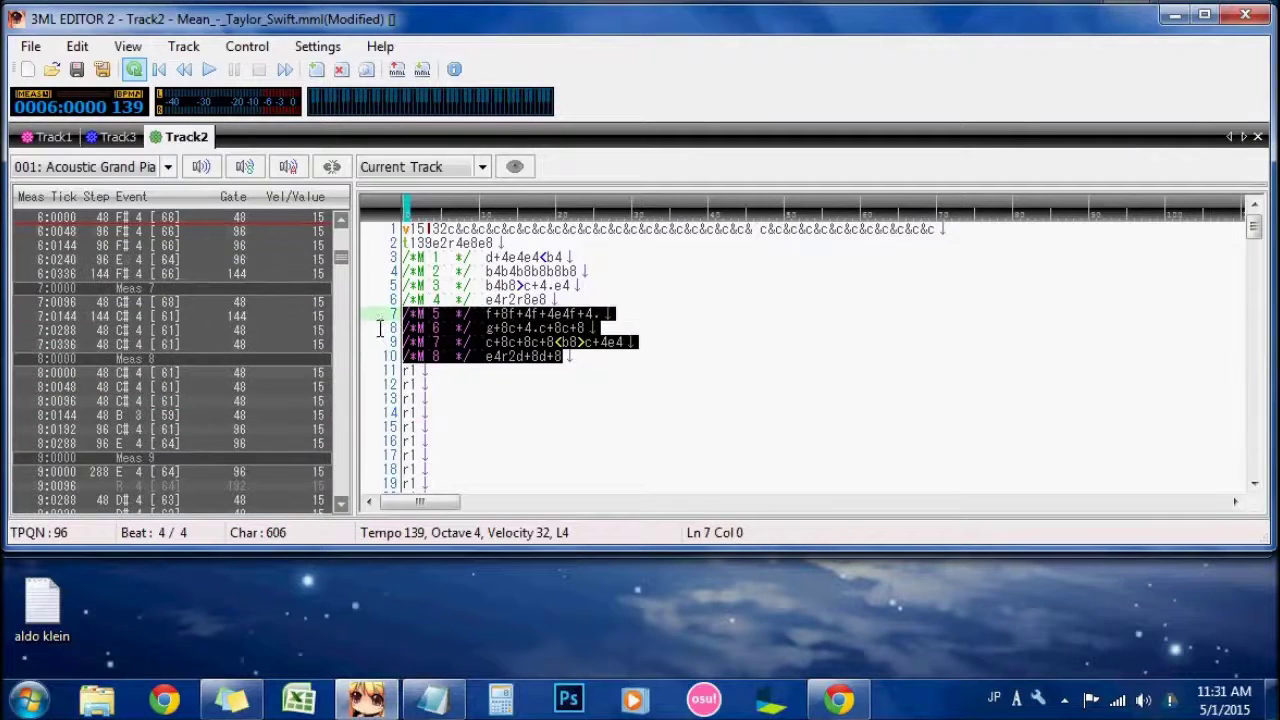
{"action": "type", "text": "r1 r1 r1 r1"}
{"action": "left_click_drag", "start_coordinate": [560, 300], "coordinate": [364, 258]}
{"action": "type", "text": "r1 r1 r1 r1"}
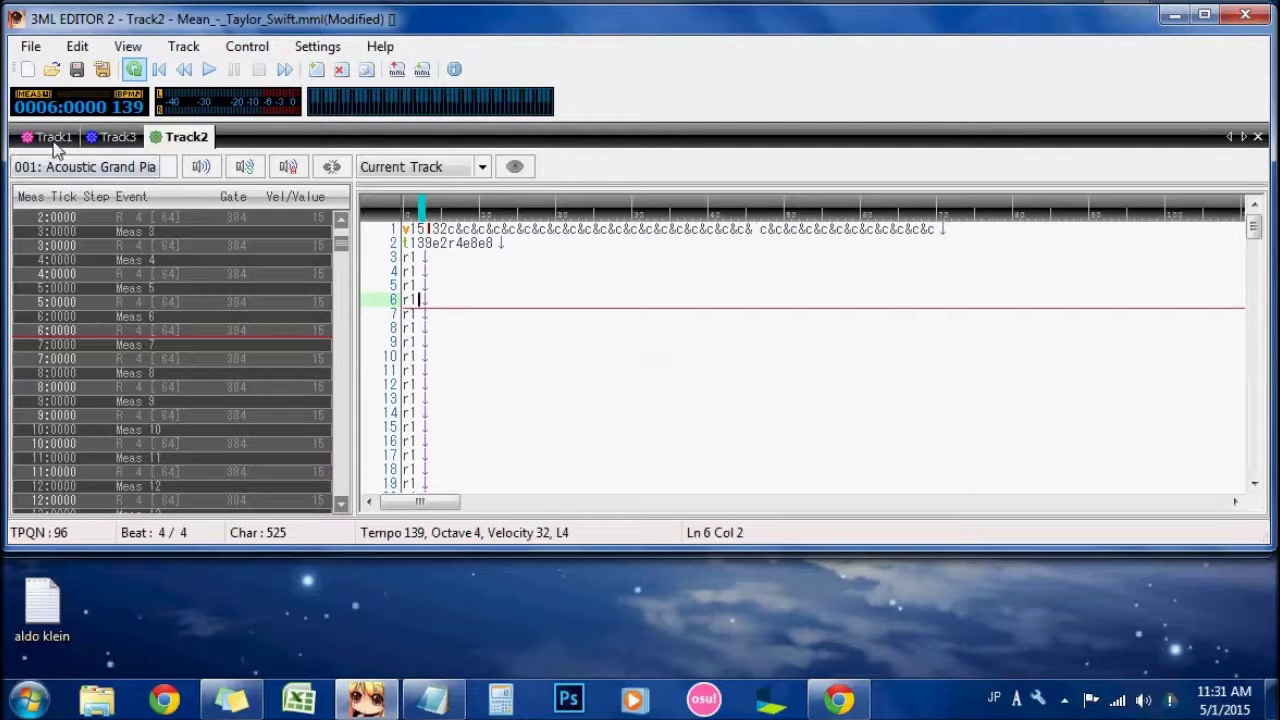
Step: Replace the whole first line of Track2, including its run of tied c notes, with v15
{"action": "left_click", "coordinate": [110, 137]}
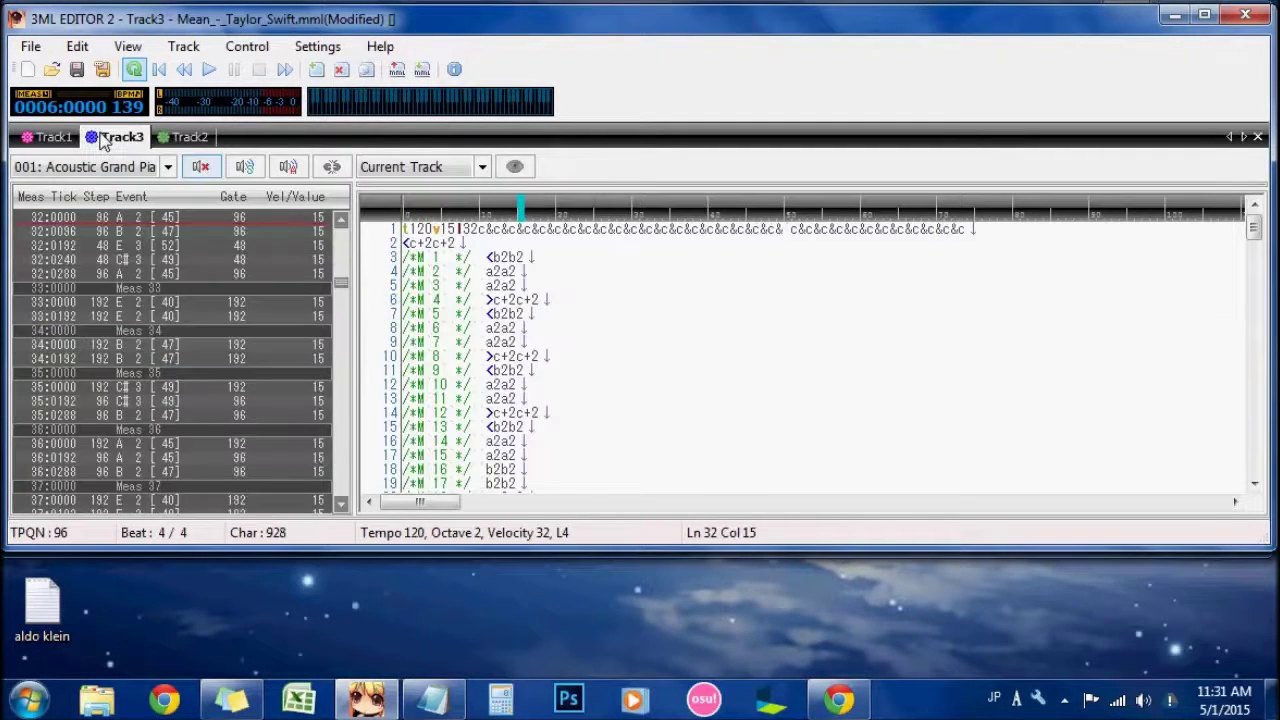
{"action": "left_click", "coordinate": [190, 140]}
{"action": "left_click_drag", "start_coordinate": [969, 236], "coordinate": [404, 232]}
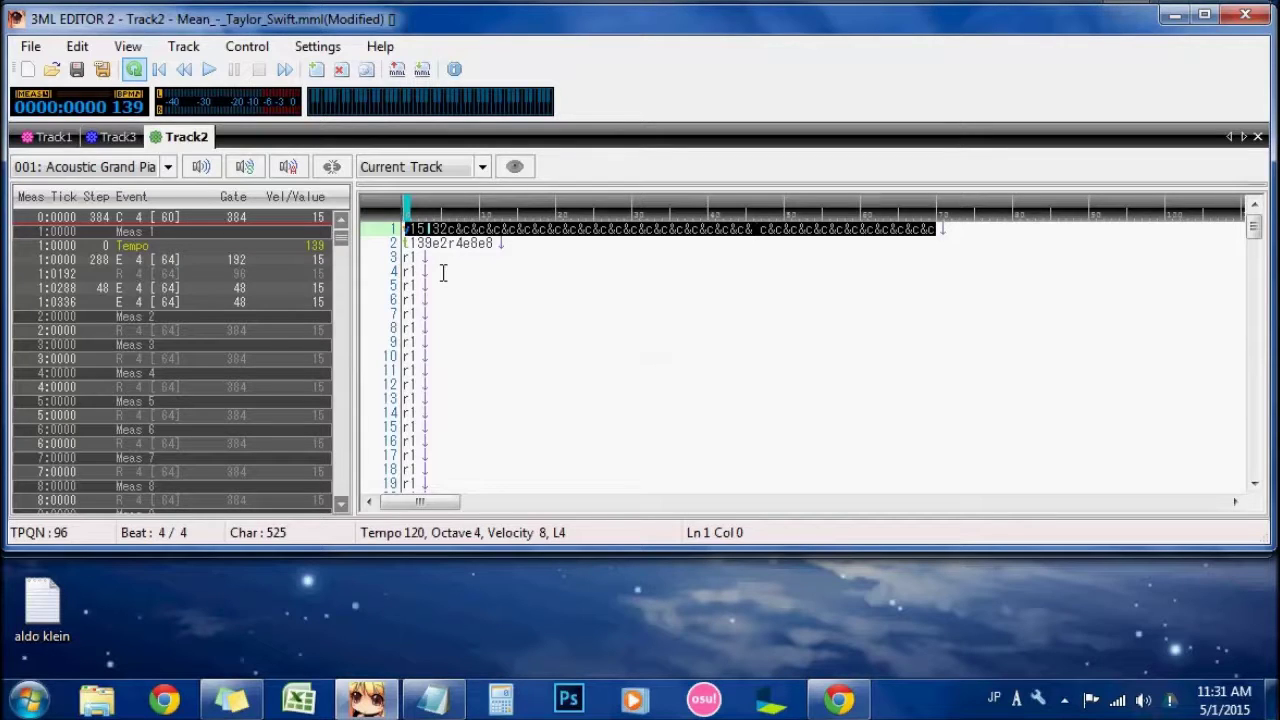
{"action": "key", "text": "BackSpace"}
{"action": "type", "text": "v15"}
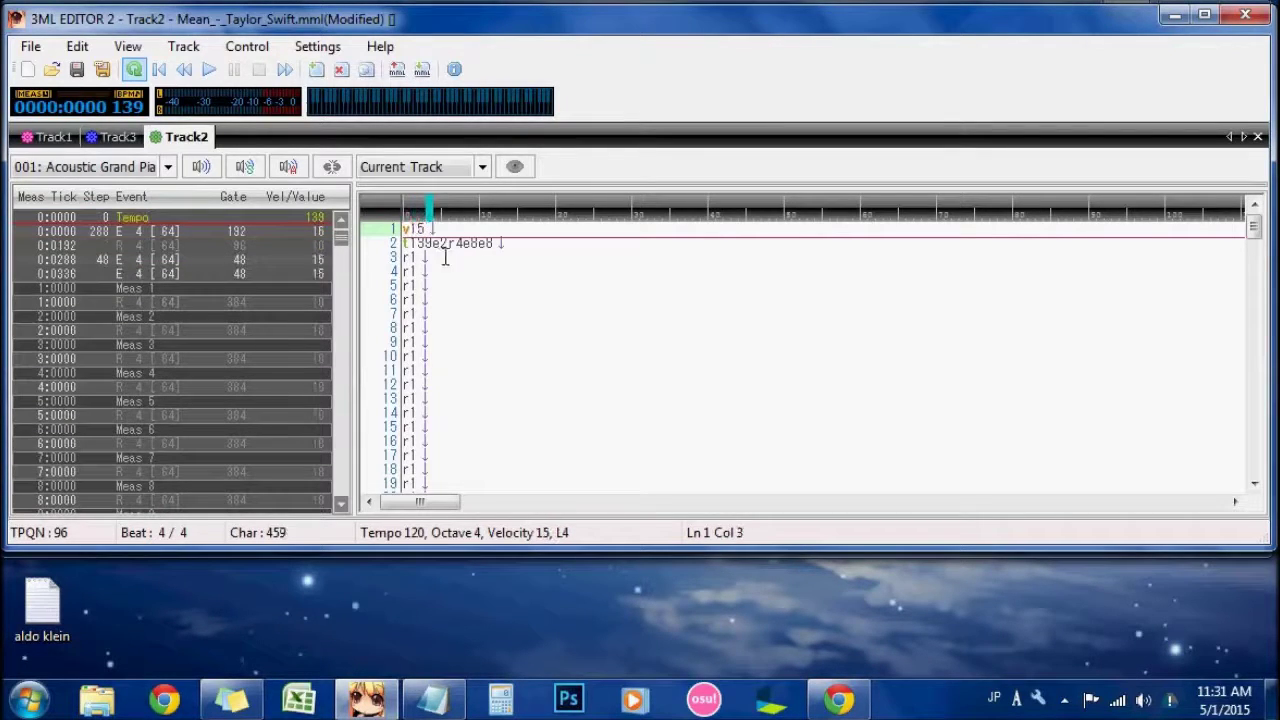
Step: Replace the notes after t139 on line 2 with r1 and check the rests down to measure 143
{"action": "left_click_drag", "start_coordinate": [440, 253], "coordinate": [504, 256]}
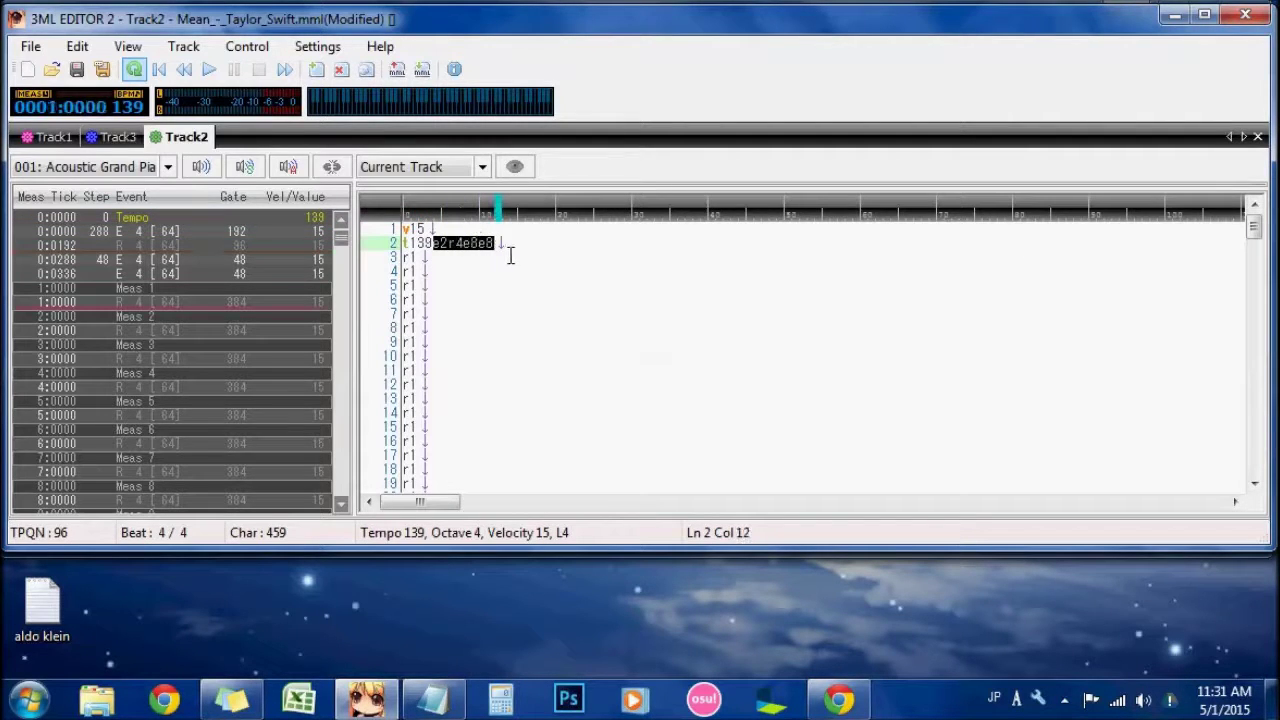
{"action": "type", "text": "r1"}
{"action": "key", "text": "Home"}
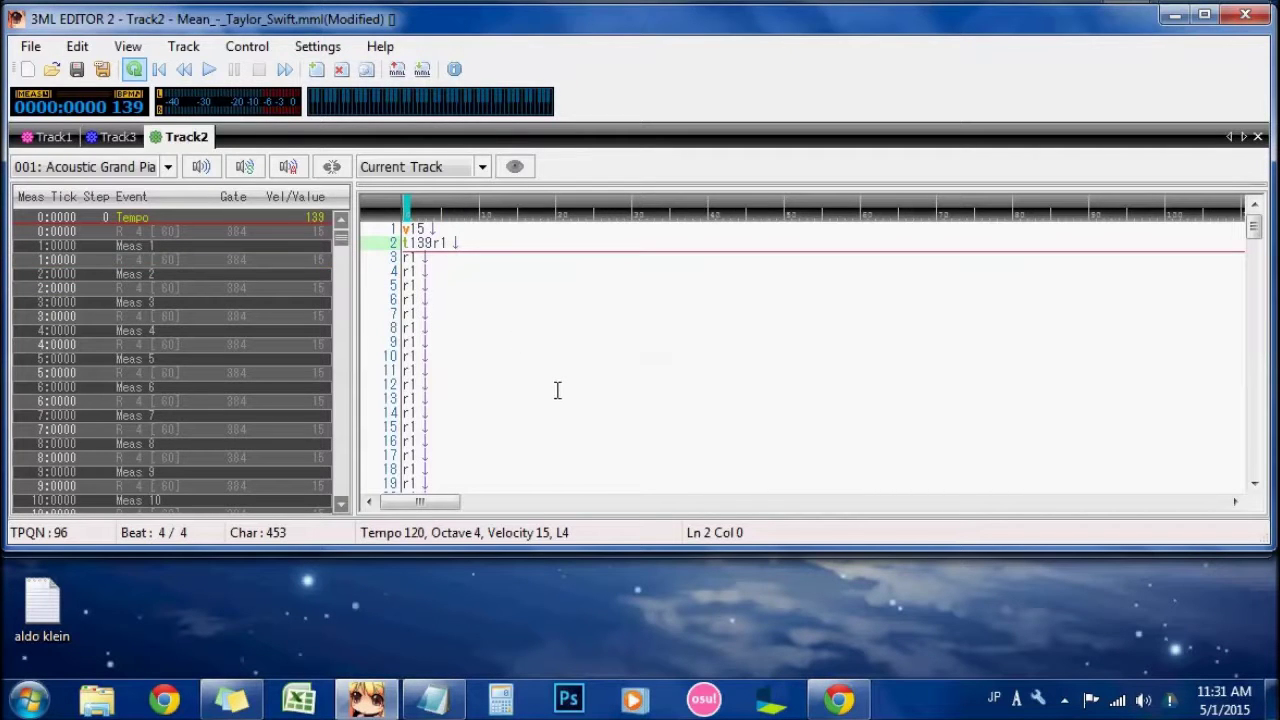
{"action": "scroll", "coordinate": [557, 390], "scroll_direction": "down", "scroll_amount": 20}
{"action": "scroll", "coordinate": [557, 390], "scroll_direction": "down", "scroll_amount": 12}
{"action": "scroll", "coordinate": [560, 390], "scroll_direction": "up", "scroll_amount": 4}
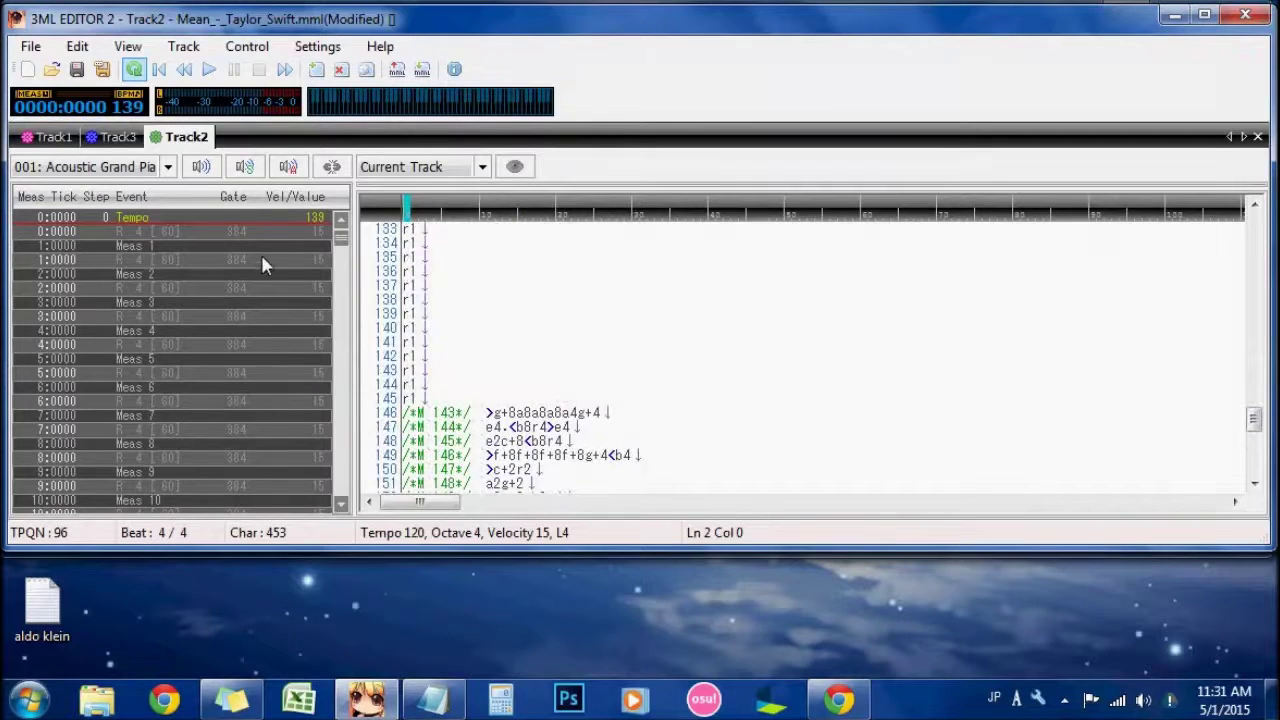
Step: Rename Track2 as "Melody cont" and Track1 as "Melody"
{"action": "right_click", "coordinate": [197, 143]}
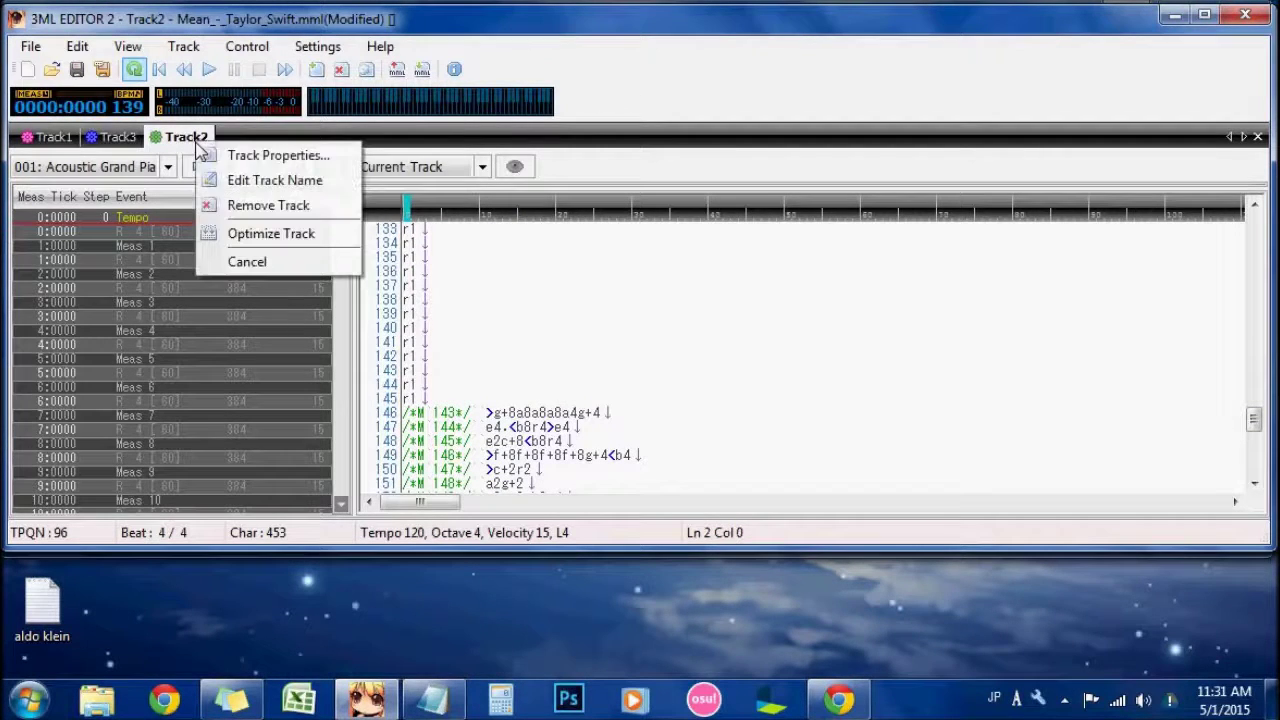
{"action": "left_click", "coordinate": [240, 182]}
{"action": "type", "text": "Me"}
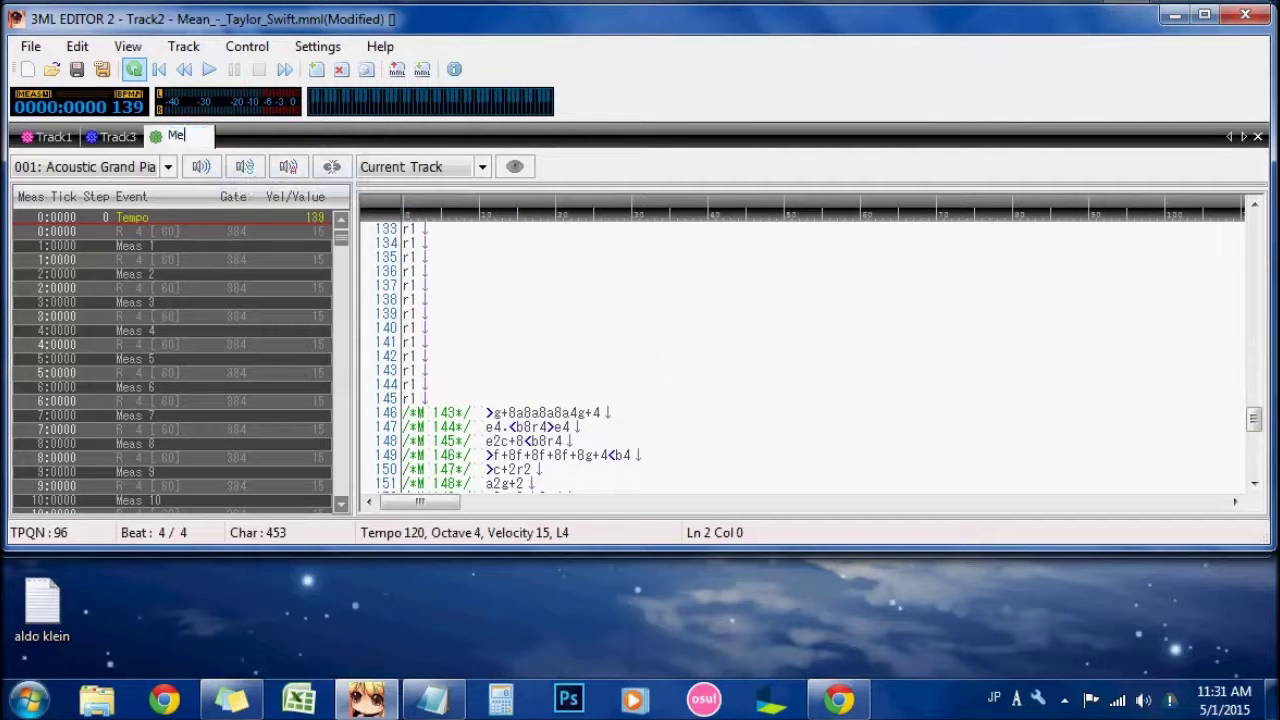
{"action": "type", "text": "lody cont"}
{"action": "right_click", "coordinate": [60, 128]}
{"action": "left_click", "coordinate": [130, 166]}
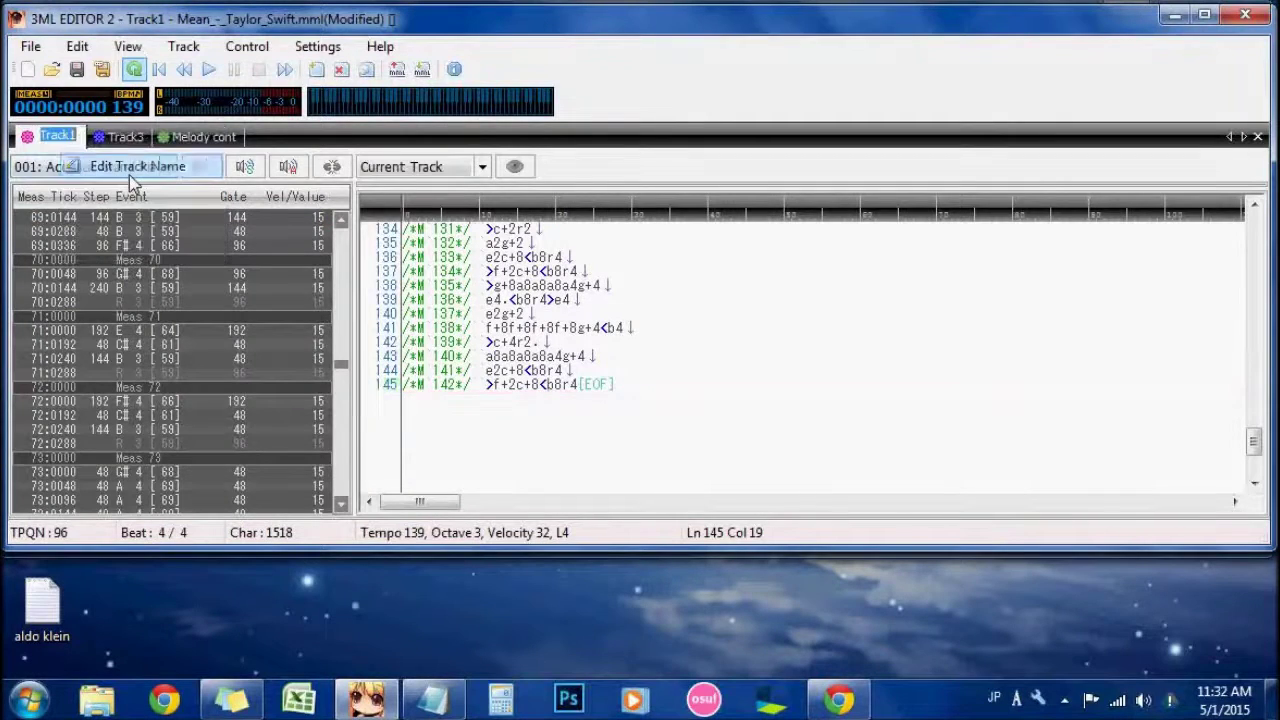
{"action": "type", "text": "Melody"}
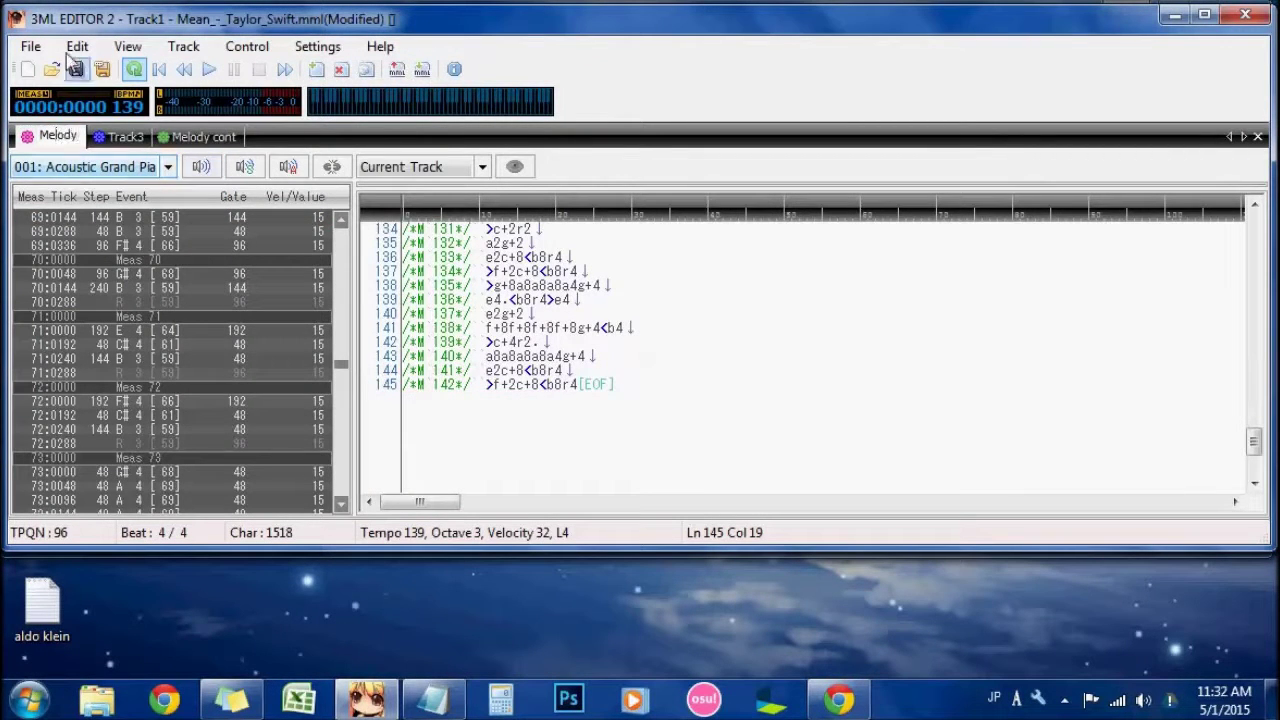
Step: Save the song as a new MabiMML file named "Taylor Swift-Mean" on the Desktop
{"action": "left_click", "coordinate": [36, 46]}
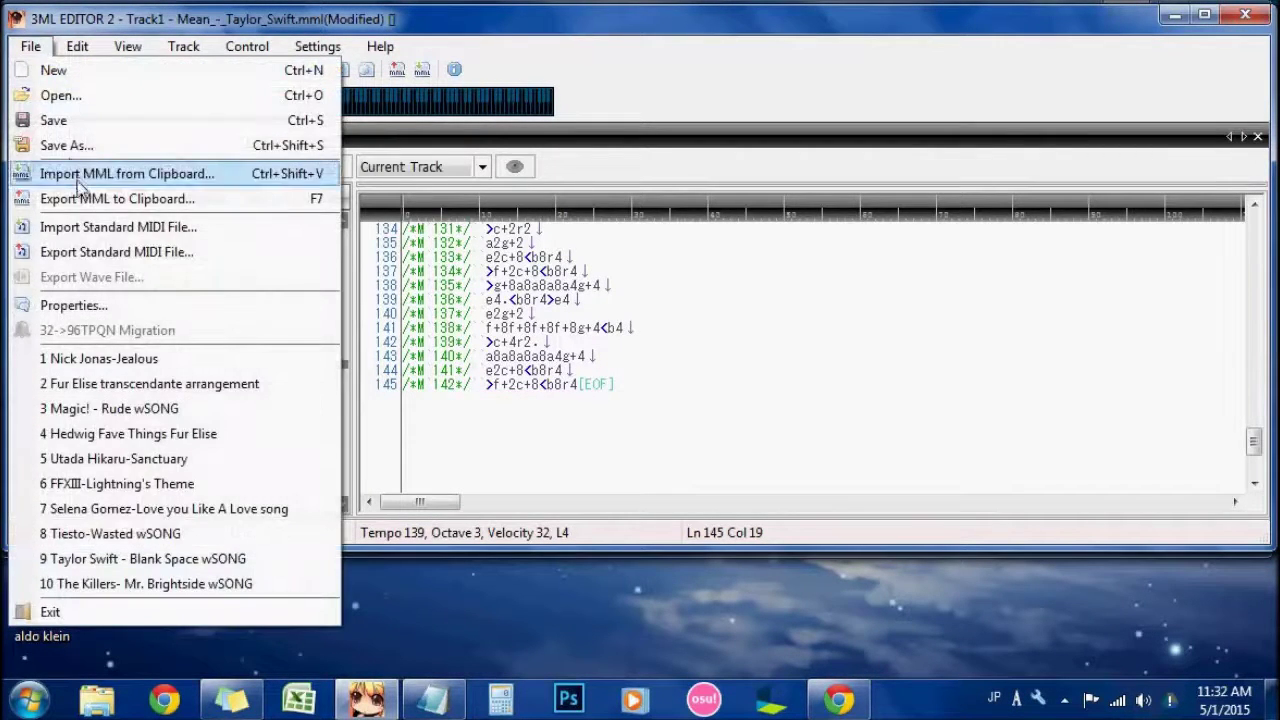
{"action": "left_click", "coordinate": [64, 145]}
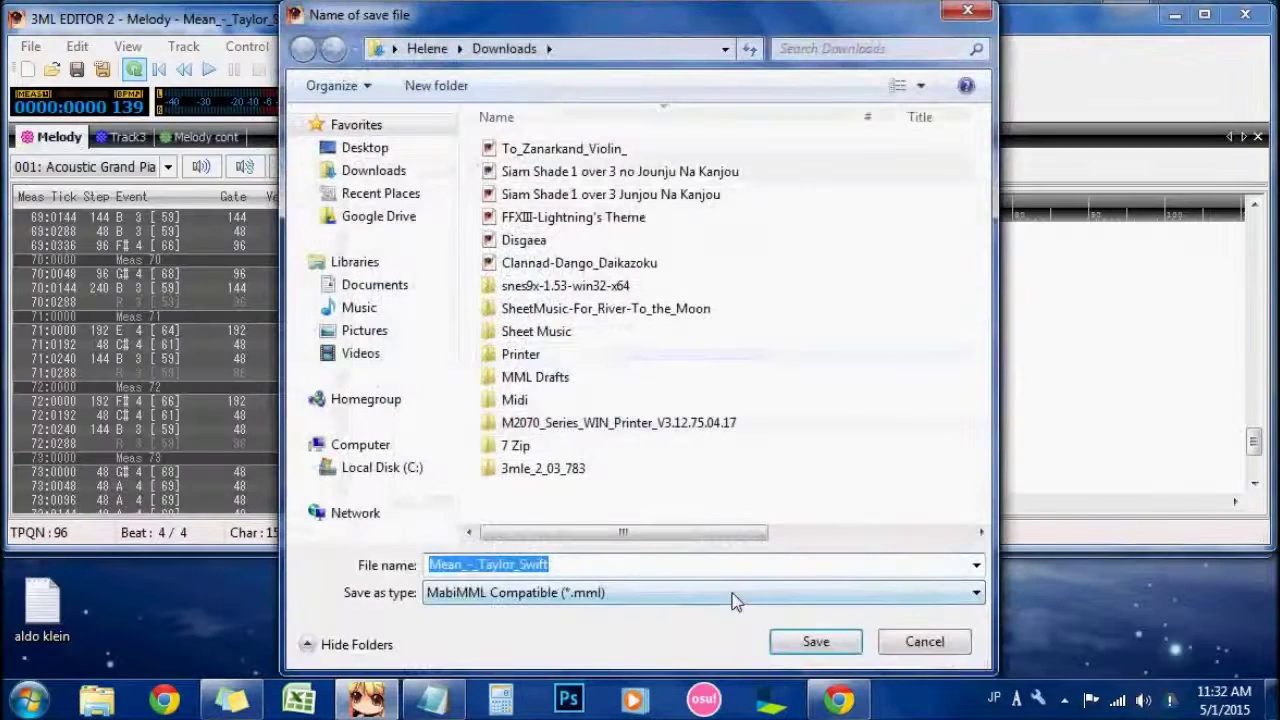
{"action": "type", "text": "taylor"}
{"action": "key", "text": "BackSpace"}
{"action": "key", "text": "BackSpace"}
{"action": "key", "text": "BackSpace"}
{"action": "key", "text": "BackSpace"}
{"action": "key", "text": "BackSpace"}
{"action": "key", "text": "BackSpace"}
{"action": "type", "text": "Taylor Swi"}
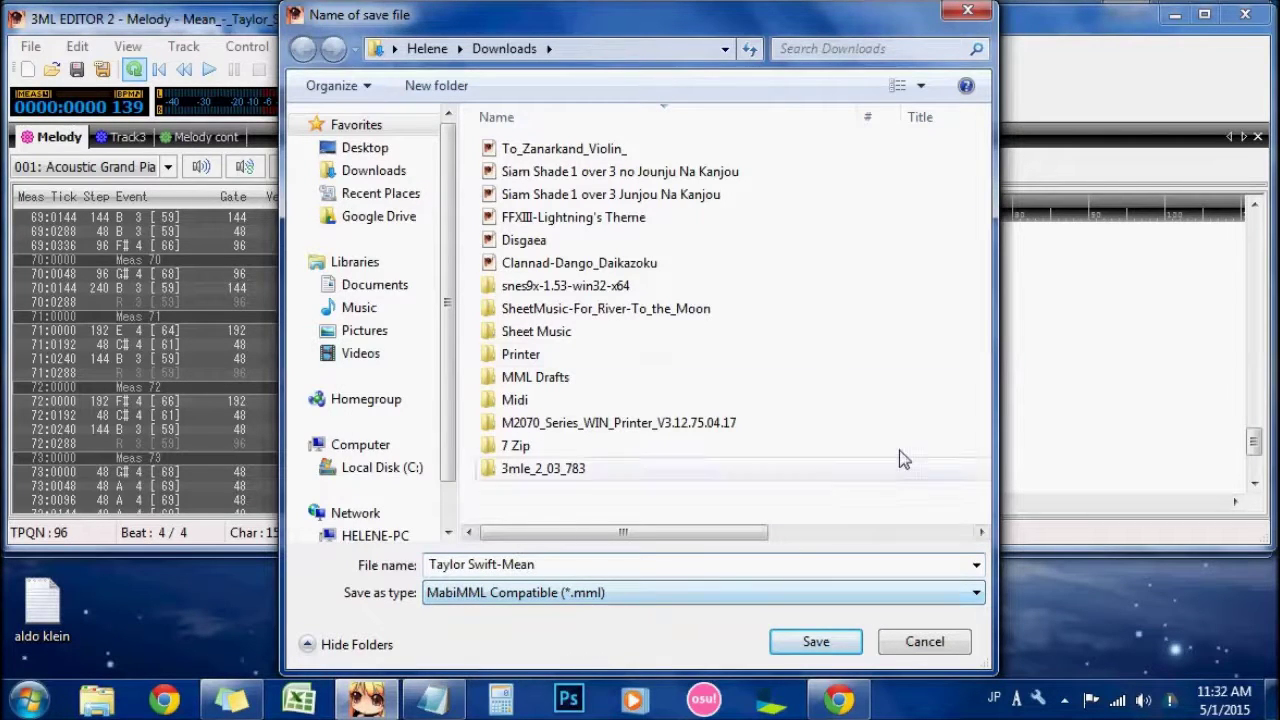
{"action": "left_click", "coordinate": [388, 150]}
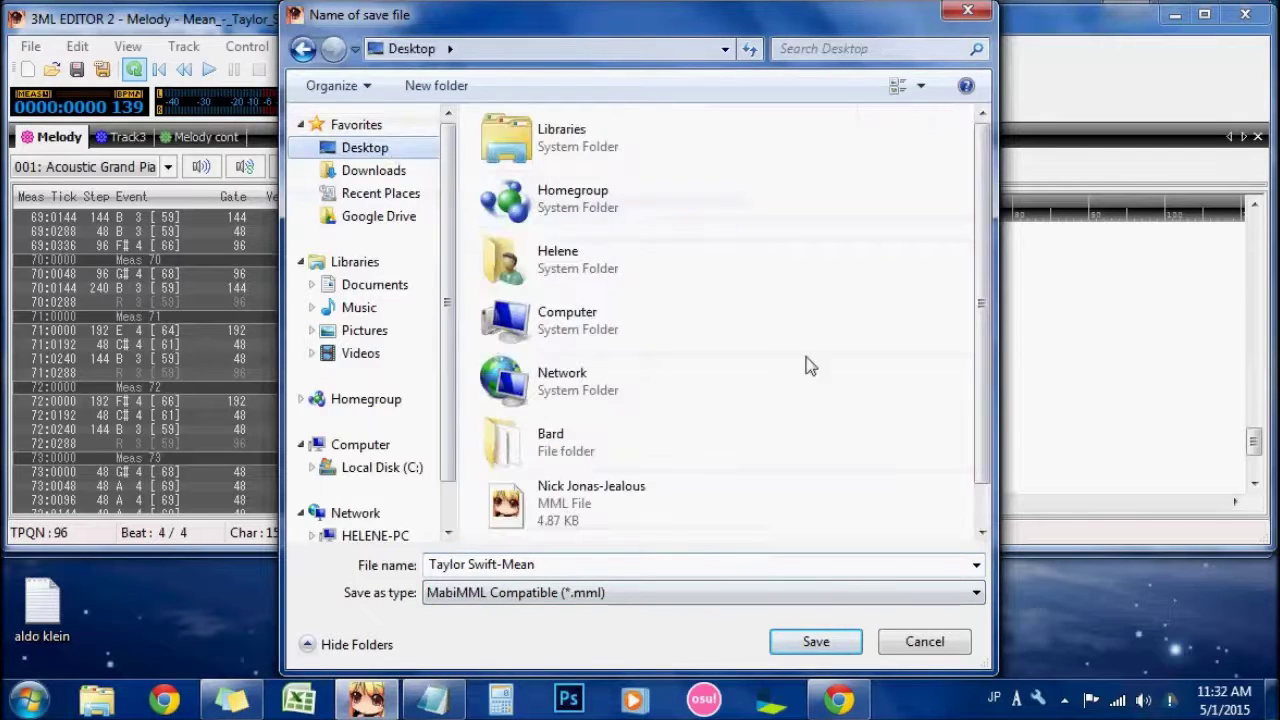
{"action": "left_click", "coordinate": [813, 645]}
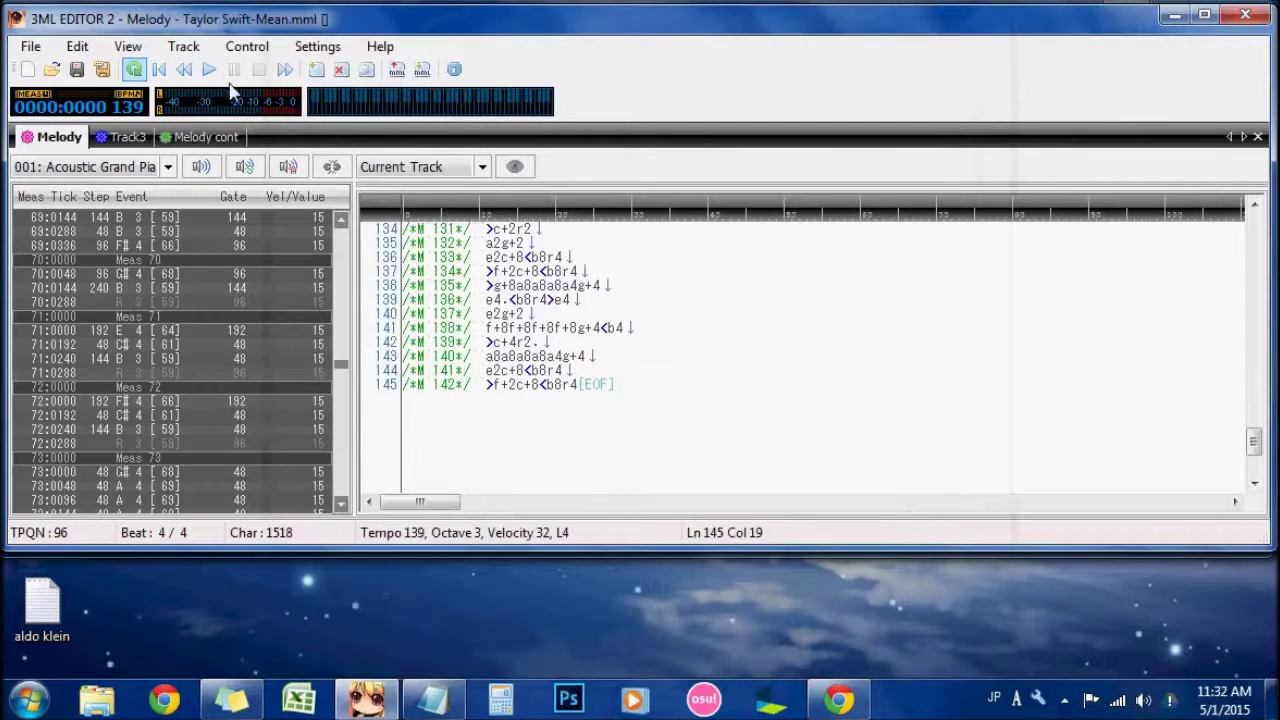
Step: Return playback to the song's start, then play Melody cont from the rest on line 142 to check the handover from Melody
{"action": "left_click", "coordinate": [159, 69]}
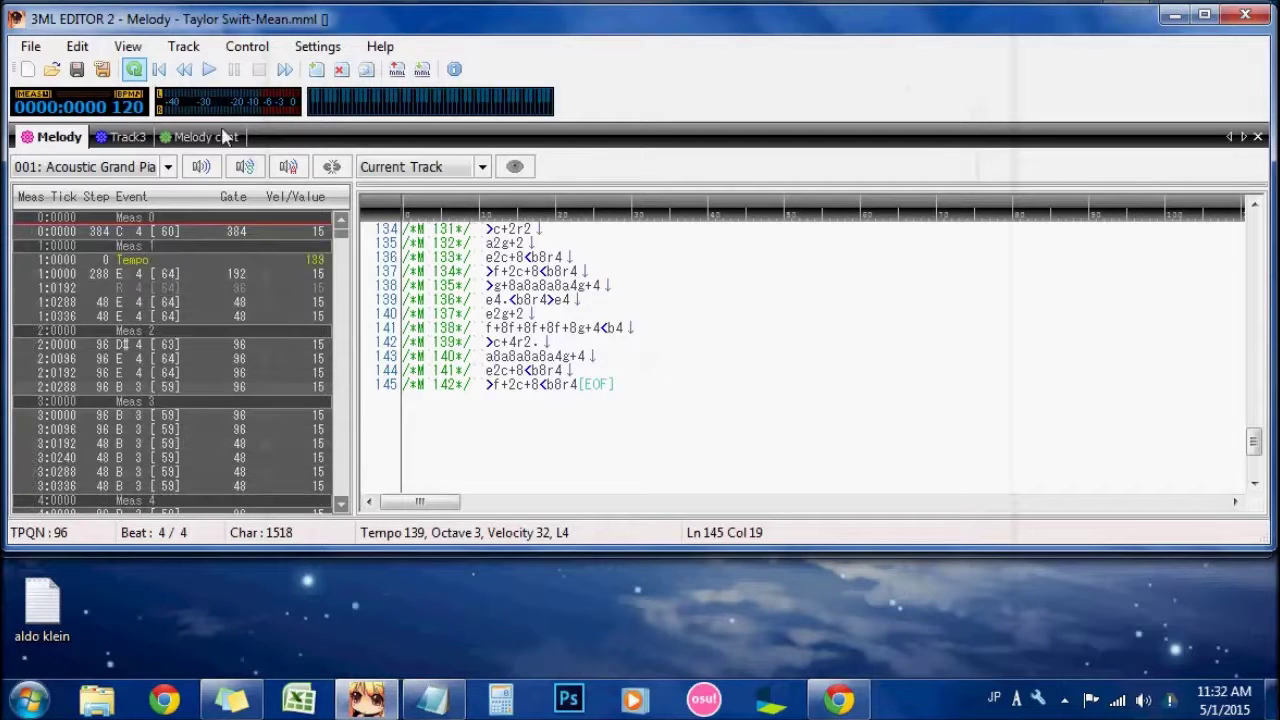
{"action": "left_click", "coordinate": [554, 360]}
{"action": "scroll", "coordinate": [557, 376], "scroll_direction": "up", "scroll_amount": 16}
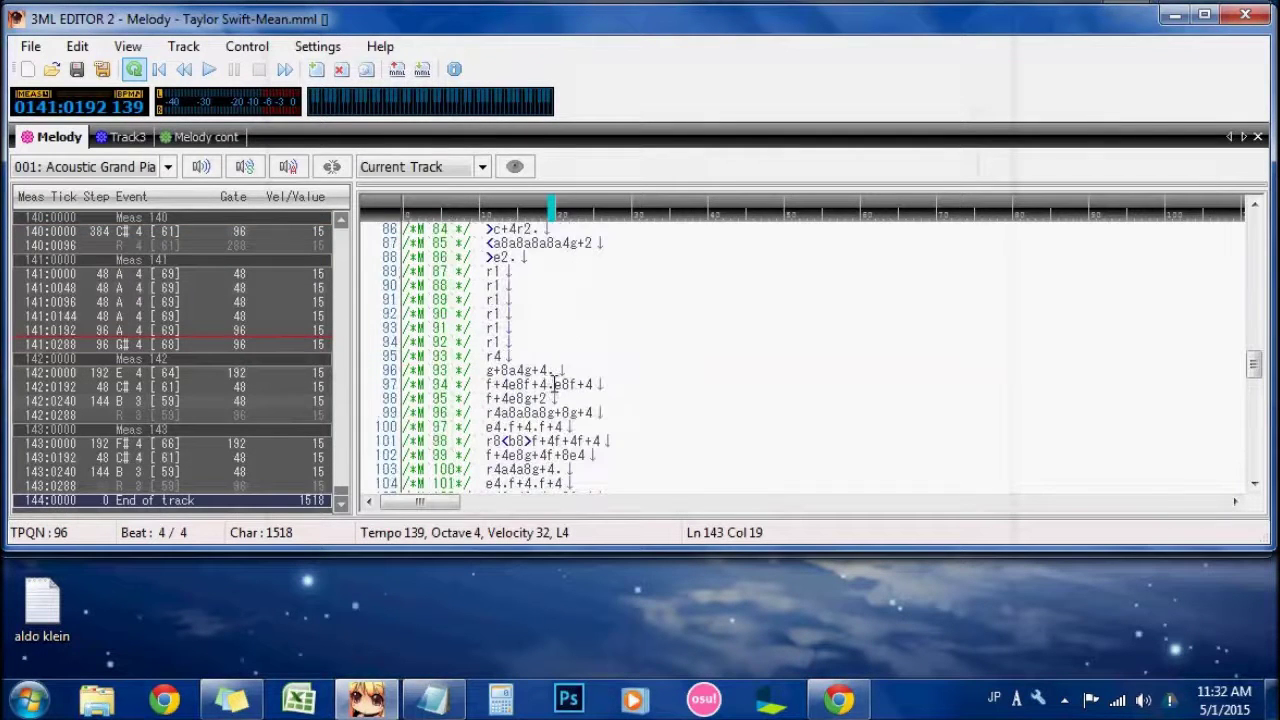
{"action": "left_click", "coordinate": [182, 137]}
{"action": "left_click", "coordinate": [418, 358]}
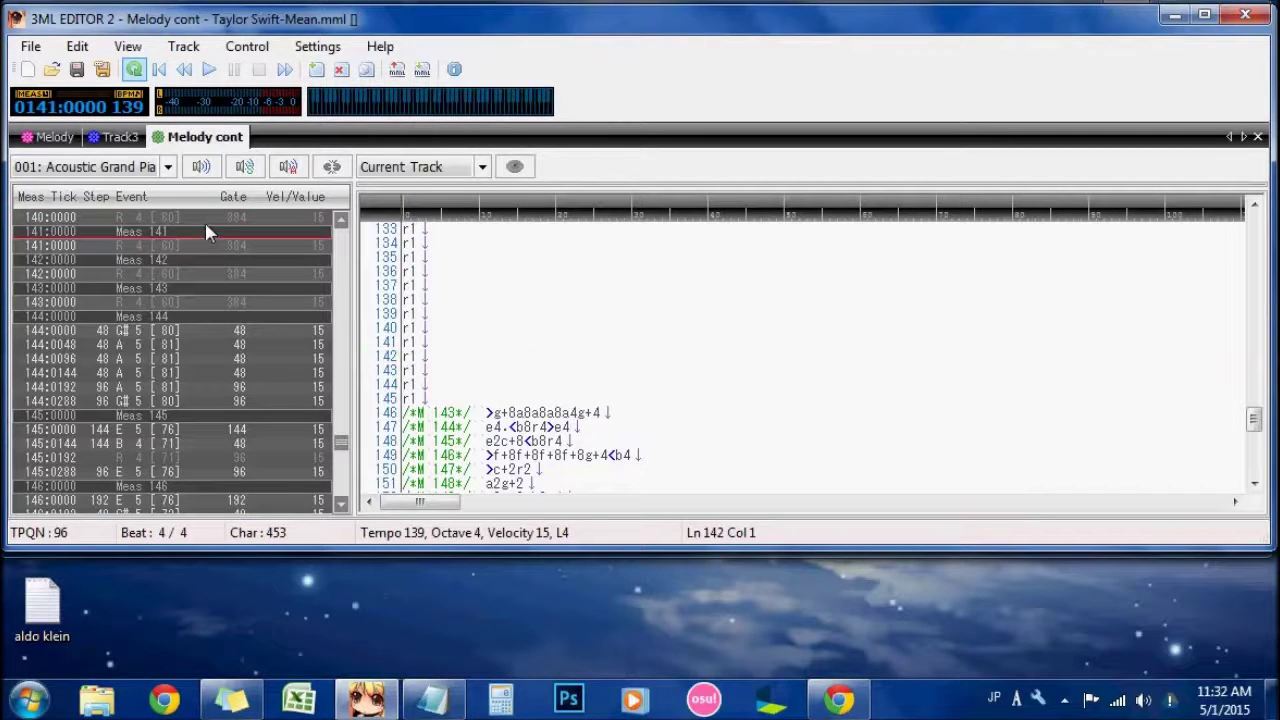
{"action": "left_click", "coordinate": [208, 69]}
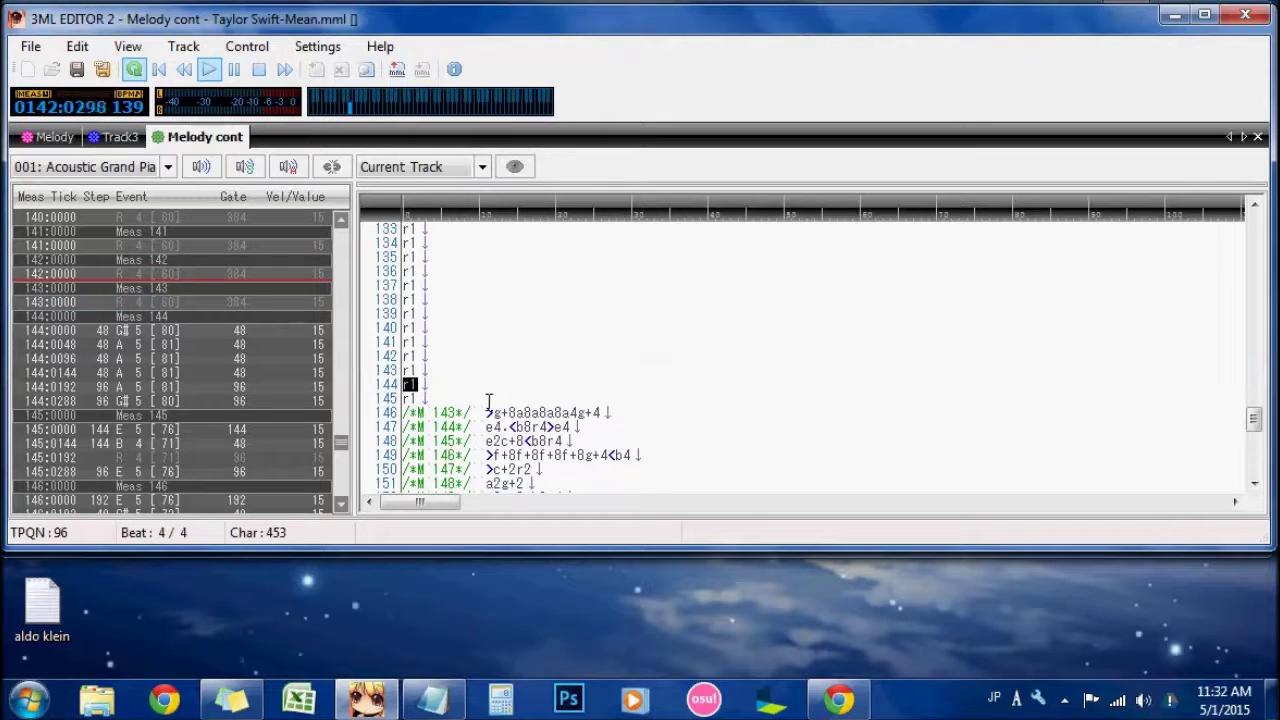
{"action": "left_click", "coordinate": [233, 69]}
Step: Look at Track3 and continue playing Melody cont through its entry at measures 144 and 145
{"action": "left_click", "coordinate": [117, 137]}
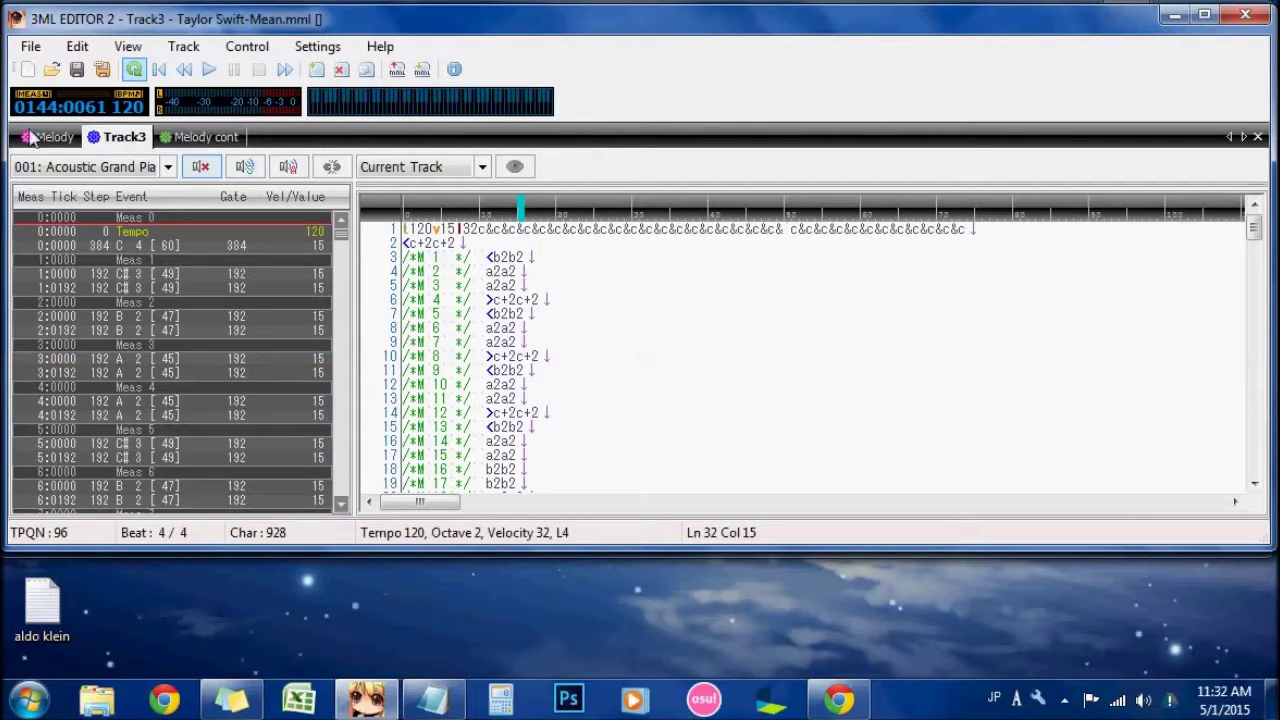
{"action": "left_click", "coordinate": [212, 143]}
{"action": "left_click", "coordinate": [209, 69]}
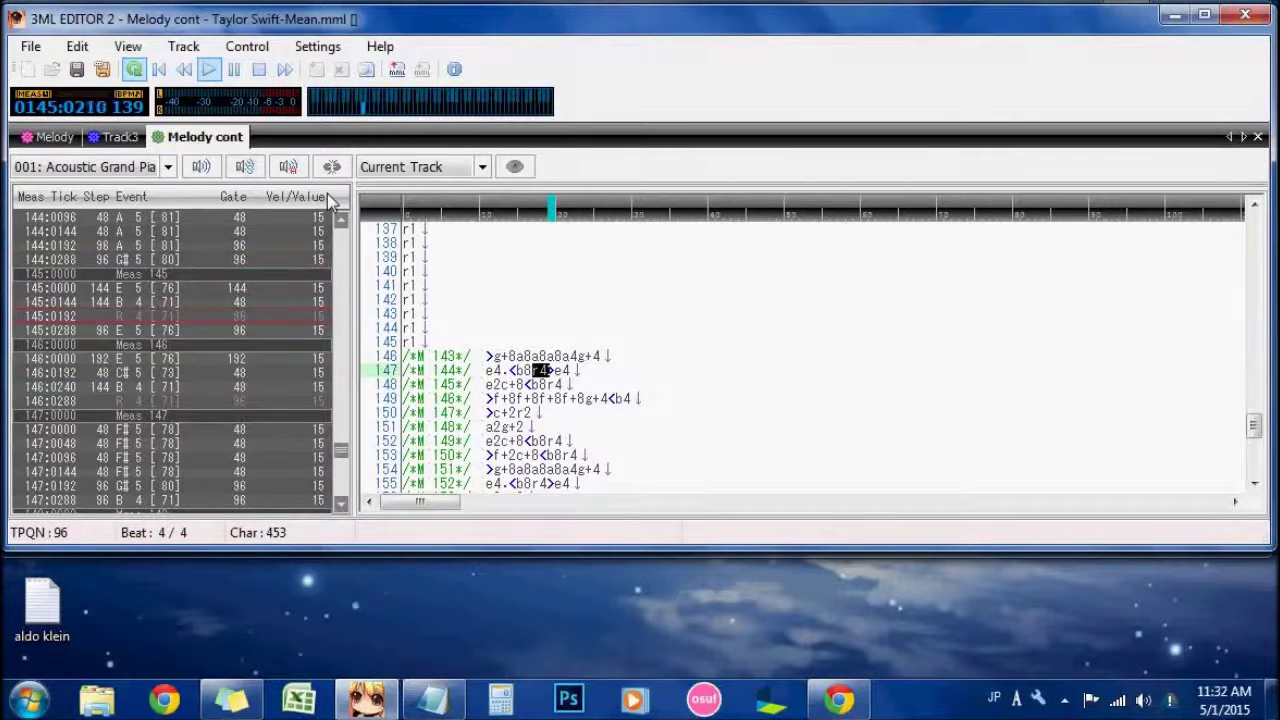
{"action": "left_click", "coordinate": [260, 69]}
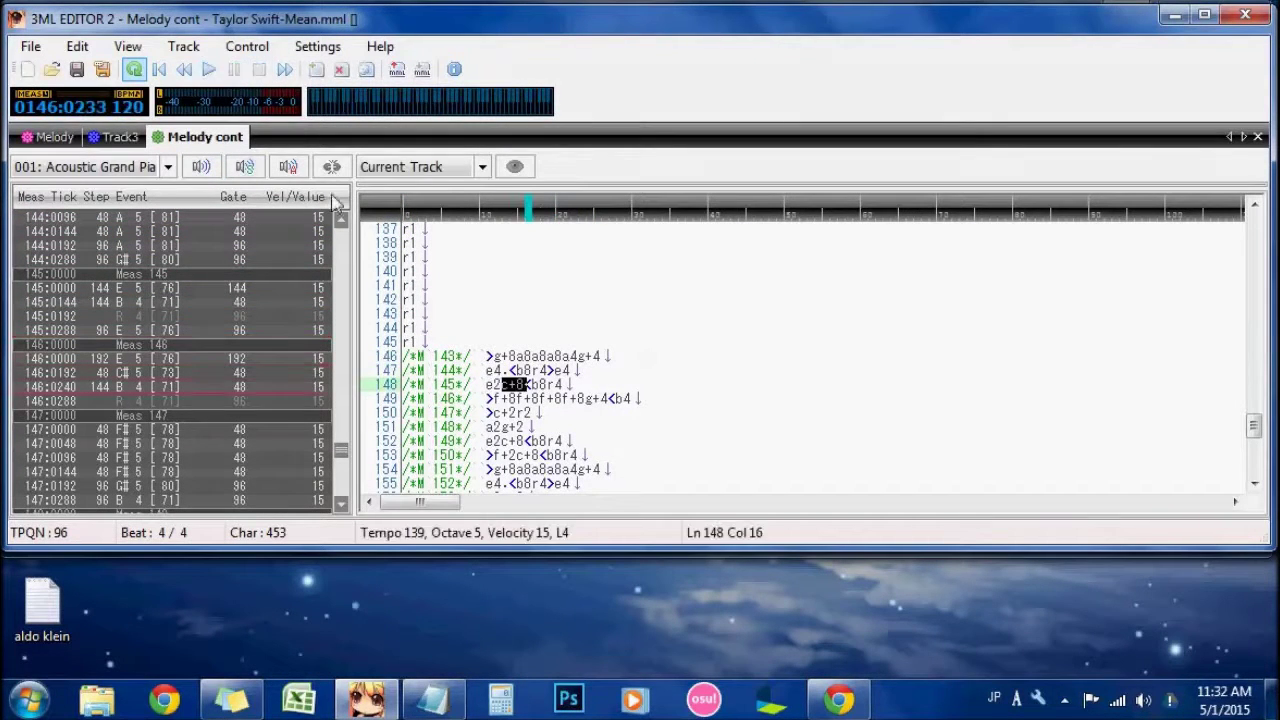
Step: Compare the positions of the rests on lines 143 and 144 of Melody cont with the closing lines of Melody
{"action": "left_click", "coordinate": [407, 322]}
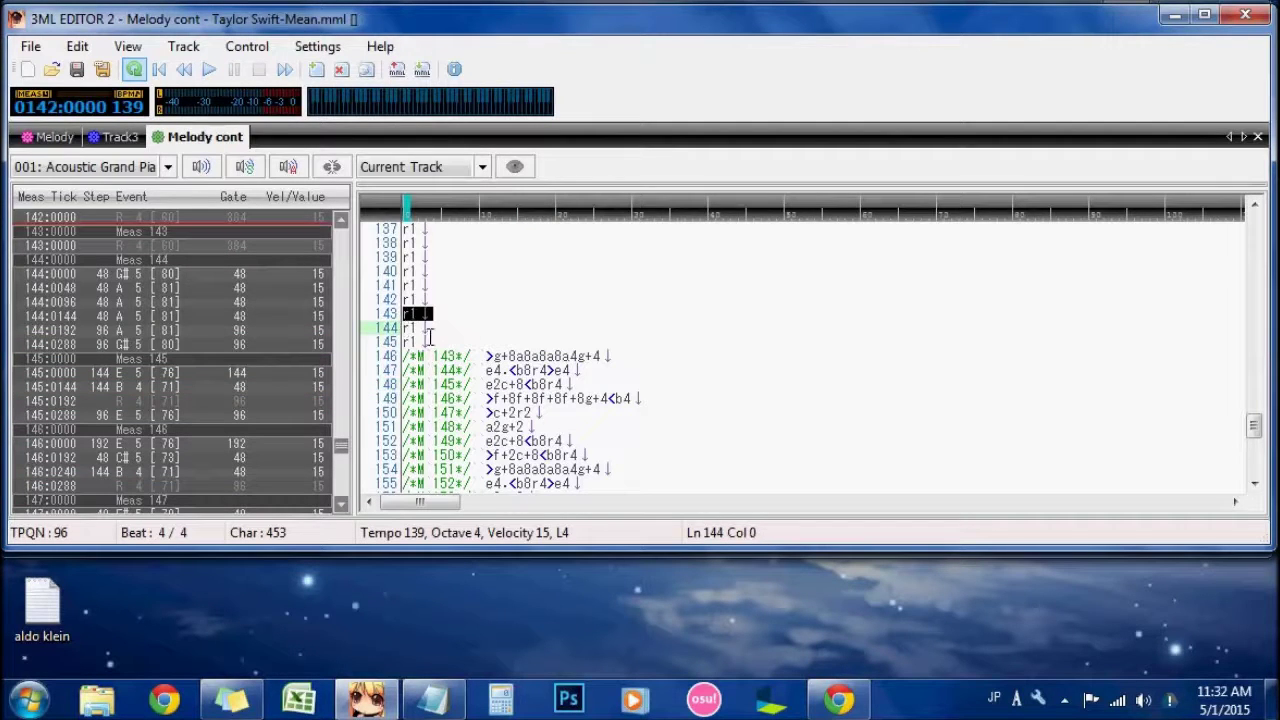
{"action": "left_click", "coordinate": [430, 331]}
{"action": "left_click", "coordinate": [416, 318]}
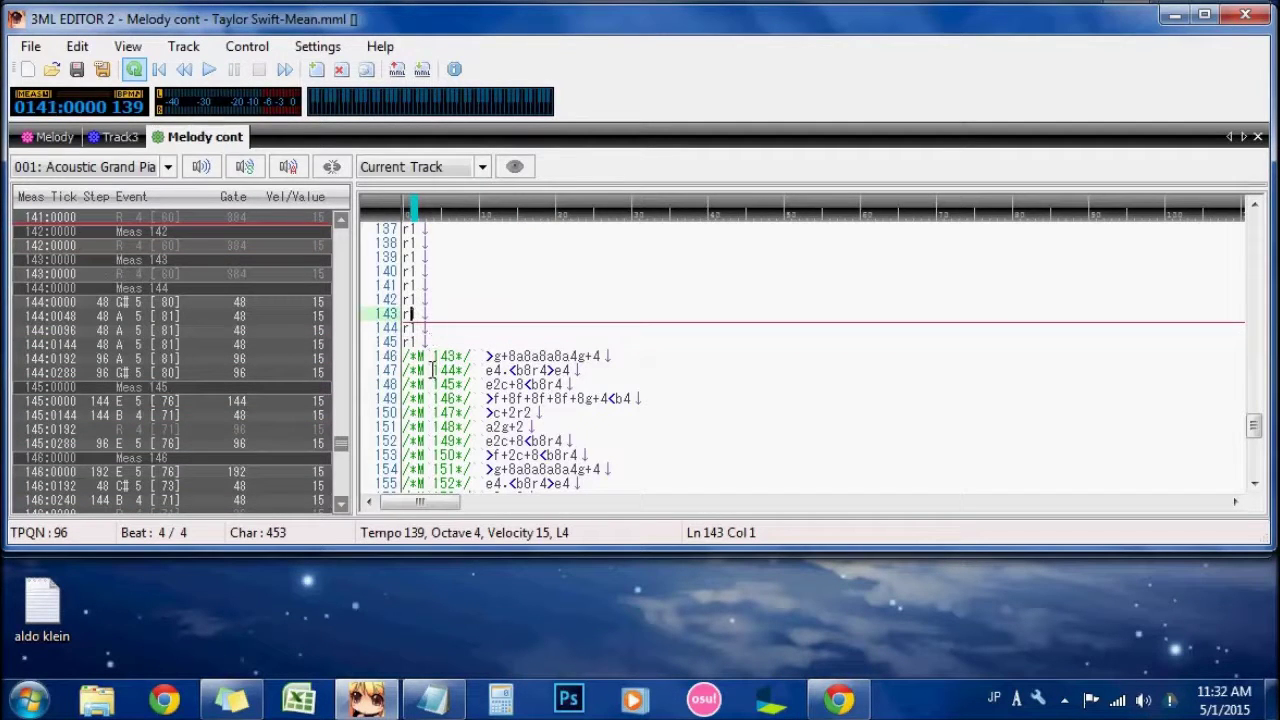
{"action": "left_click", "coordinate": [50, 136]}
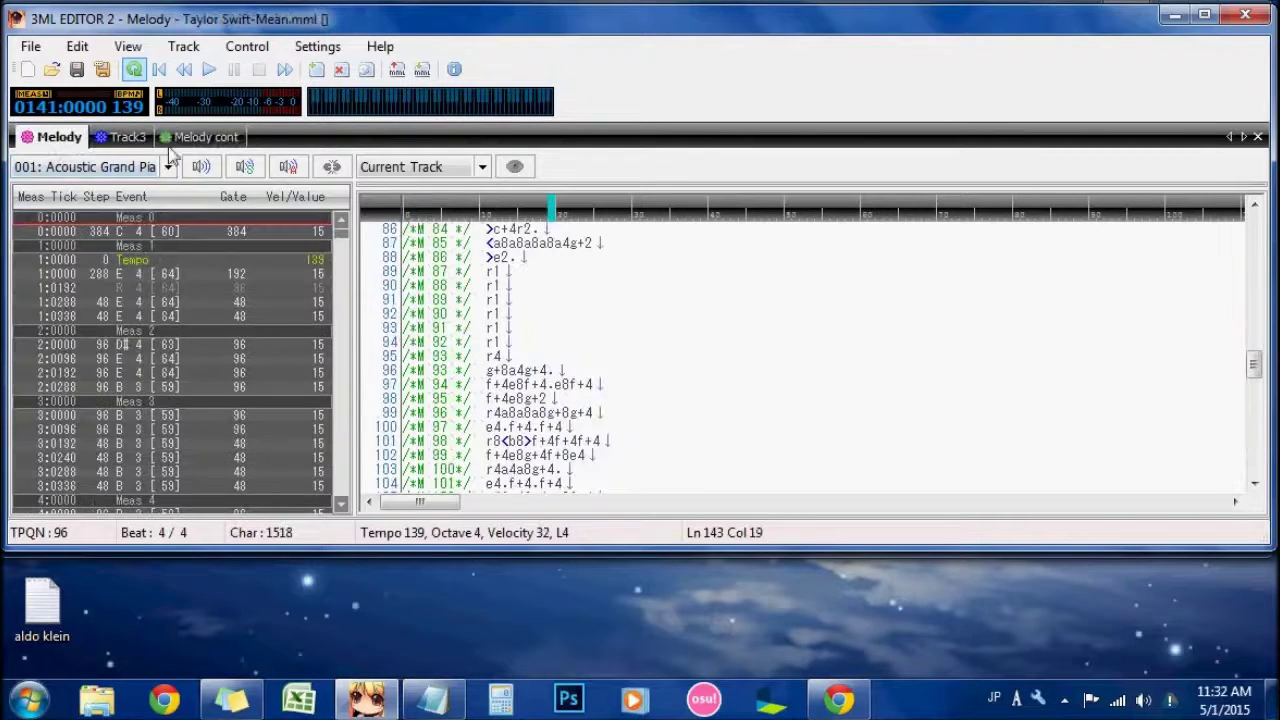
{"action": "scroll", "coordinate": [605, 371], "scroll_direction": "down", "scroll_amount": 17}
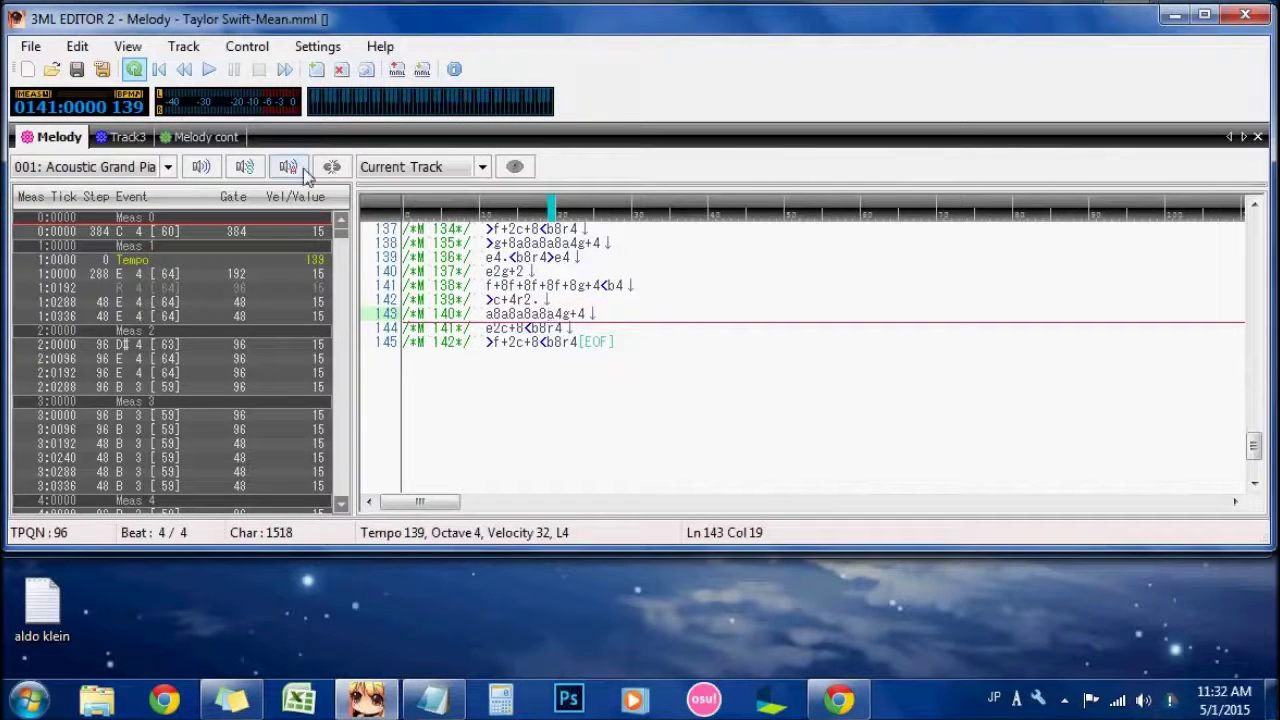
Step: Play Melody cont from the rest on line 144 to hear the octave of its first notes
{"action": "left_click", "coordinate": [222, 142]}
{"action": "left_click", "coordinate": [413, 327]}
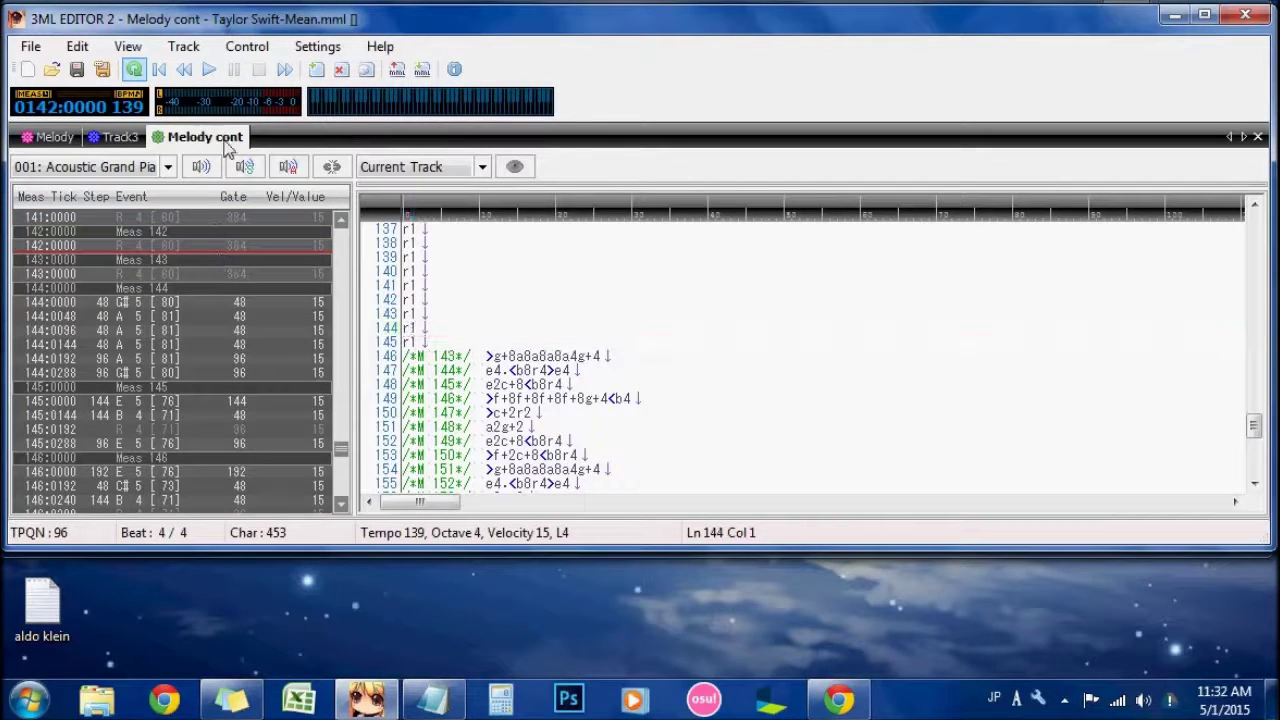
{"action": "left_click", "coordinate": [210, 70]}
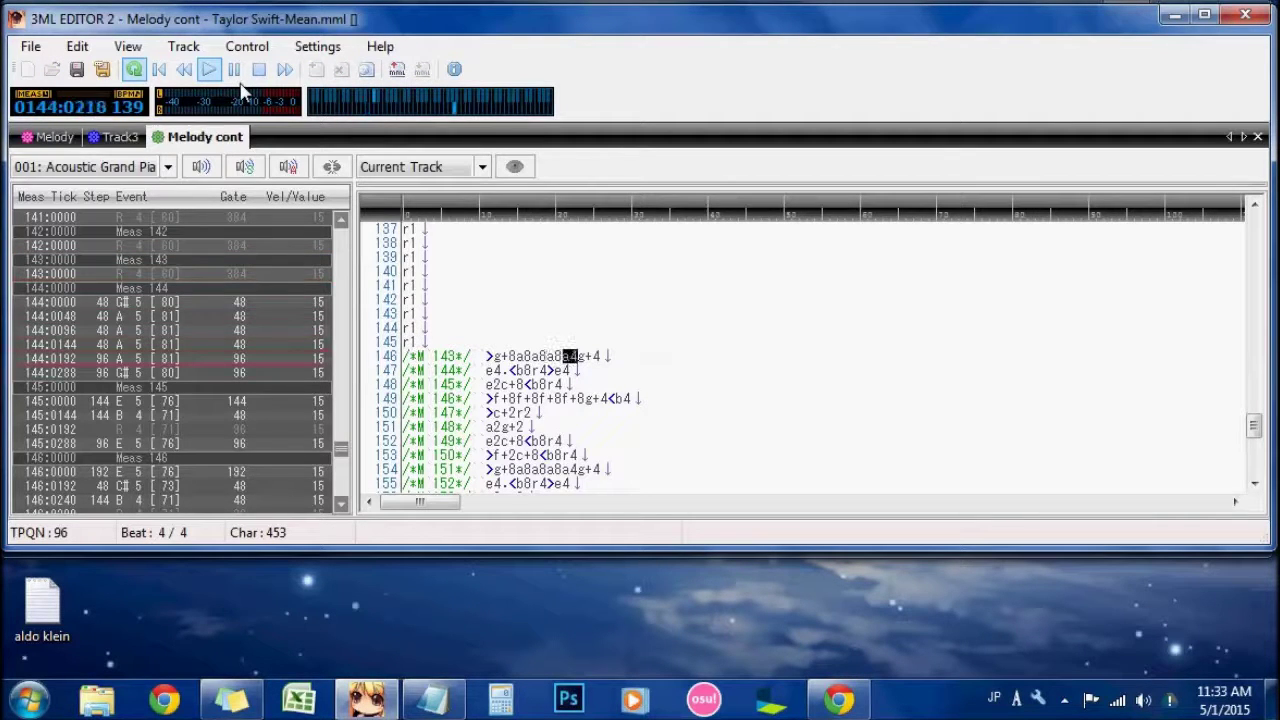
{"action": "left_click", "coordinate": [233, 69]}
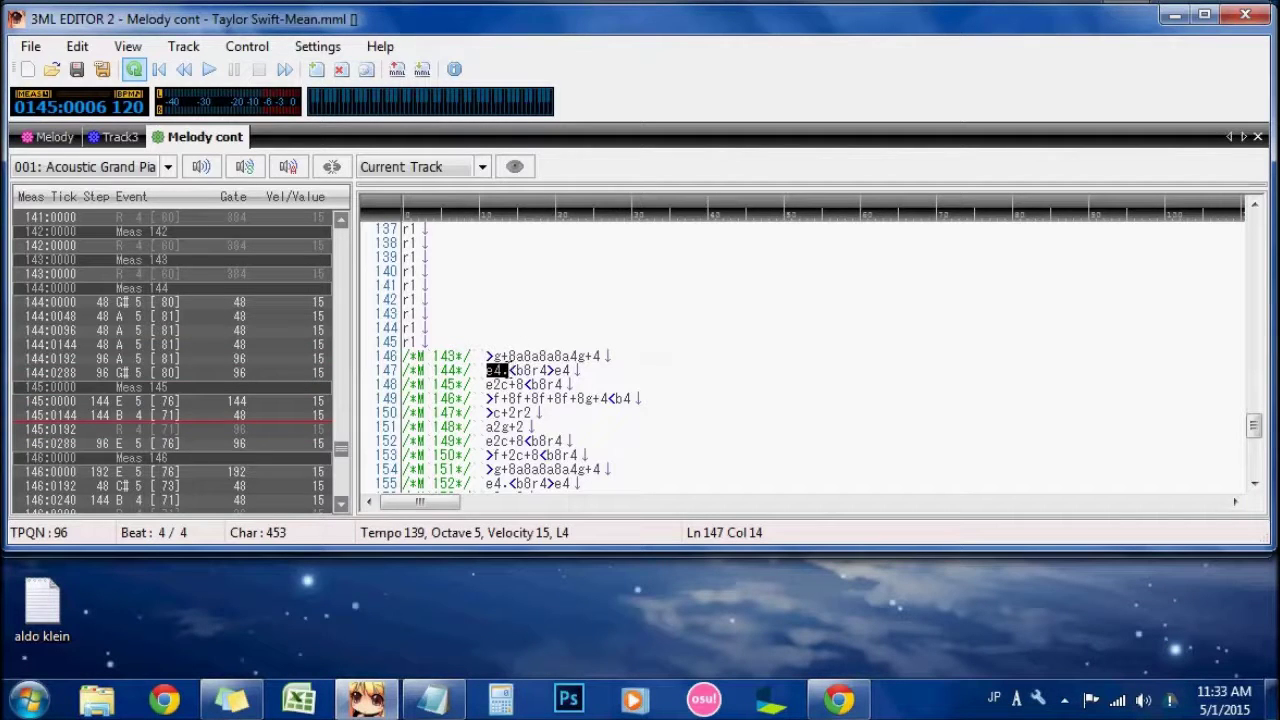
Step: Delete the octave-up sign before g+8 on line 146 of Melody cont and check the passage by playing from line 144
{"action": "left_click", "coordinate": [503, 360]}
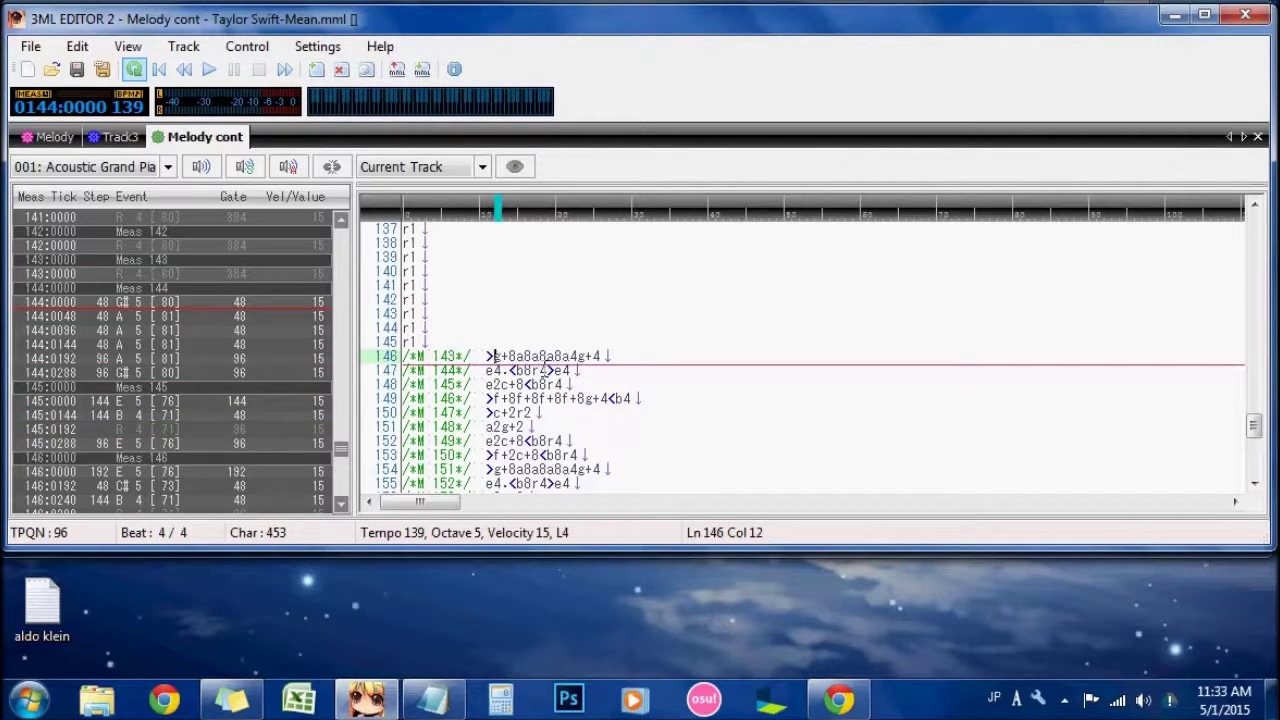
{"action": "key", "text": "BackSpace"}
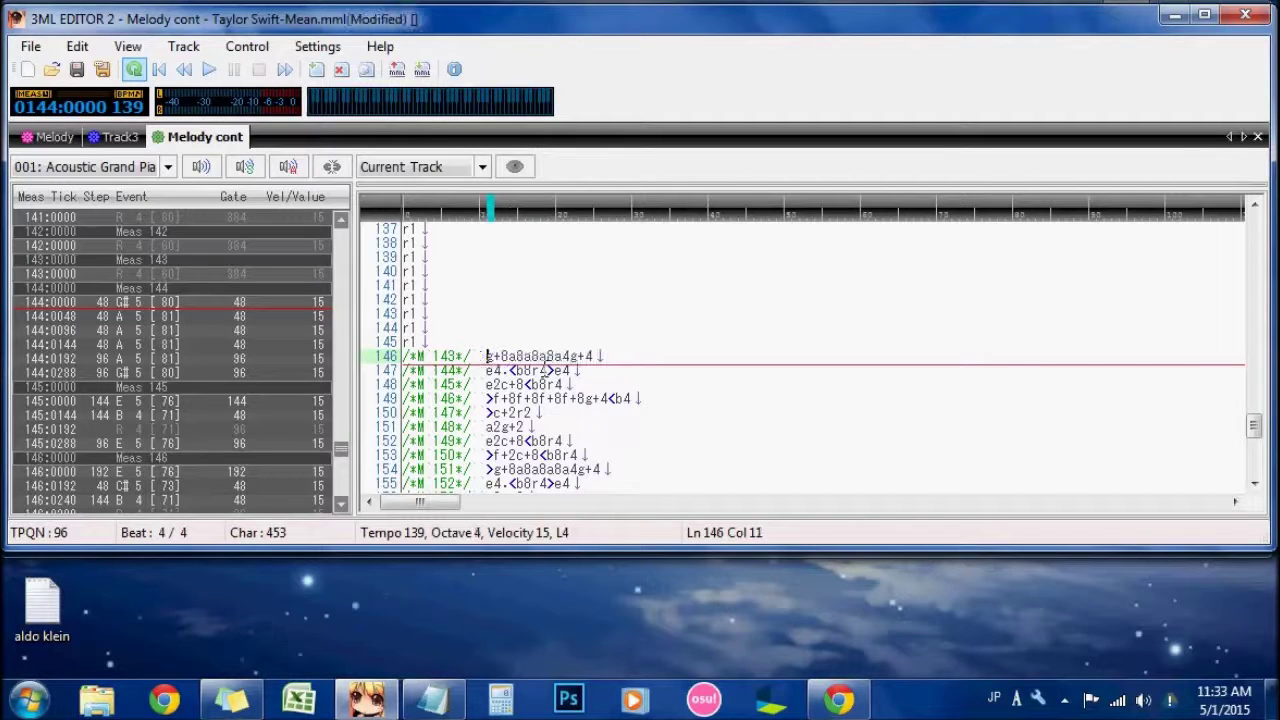
{"action": "left_click", "coordinate": [406, 327]}
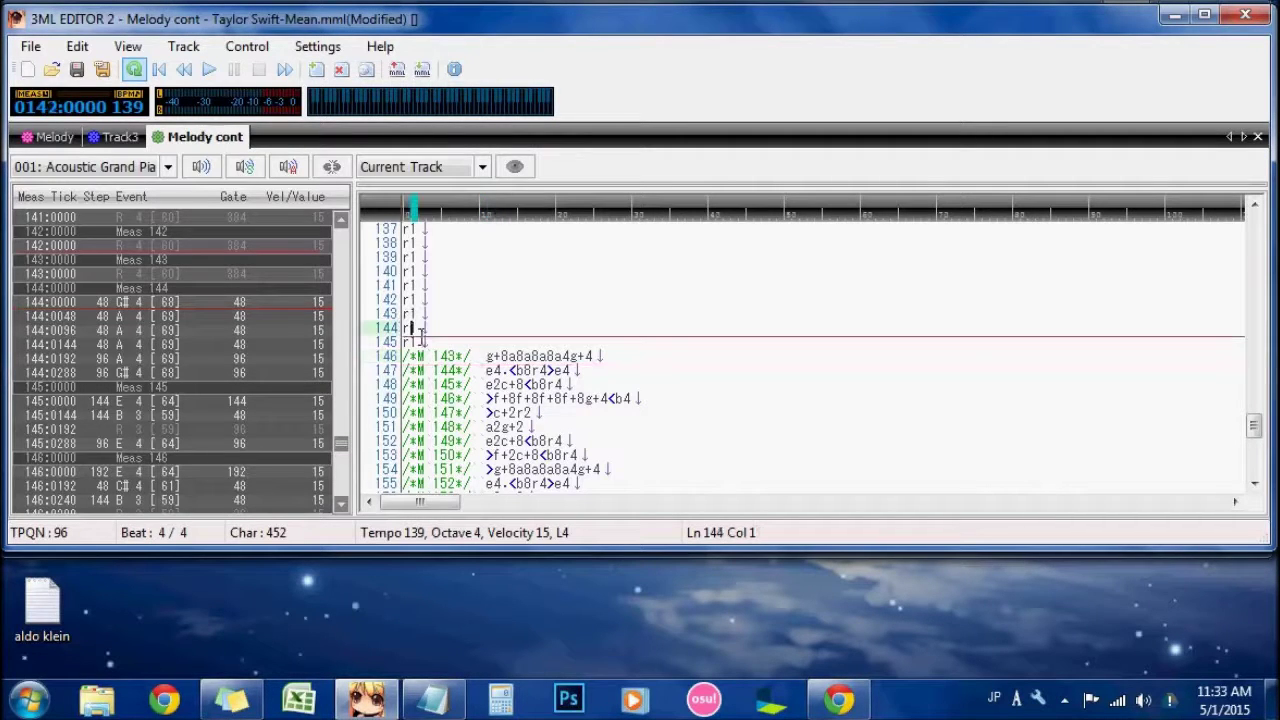
{"action": "left_click", "coordinate": [208, 69]}
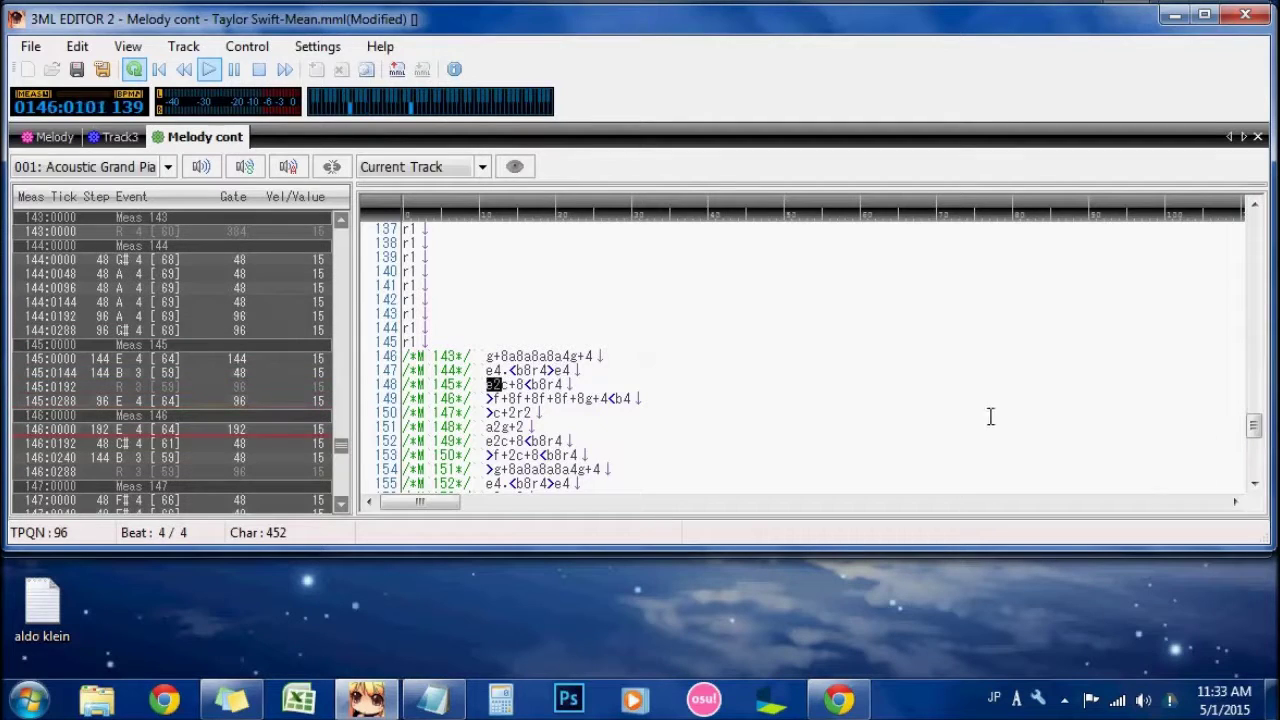
{"action": "left_click", "coordinate": [1254, 484]}
{"action": "left_click", "coordinate": [1259, 487]}
{"action": "left_click", "coordinate": [1259, 487]}
{"action": "left_click", "coordinate": [1259, 487]}
{"action": "left_click", "coordinate": [1259, 487]}
{"action": "left_click", "coordinate": [1259, 487]}
{"action": "left_click", "coordinate": [1259, 487]}
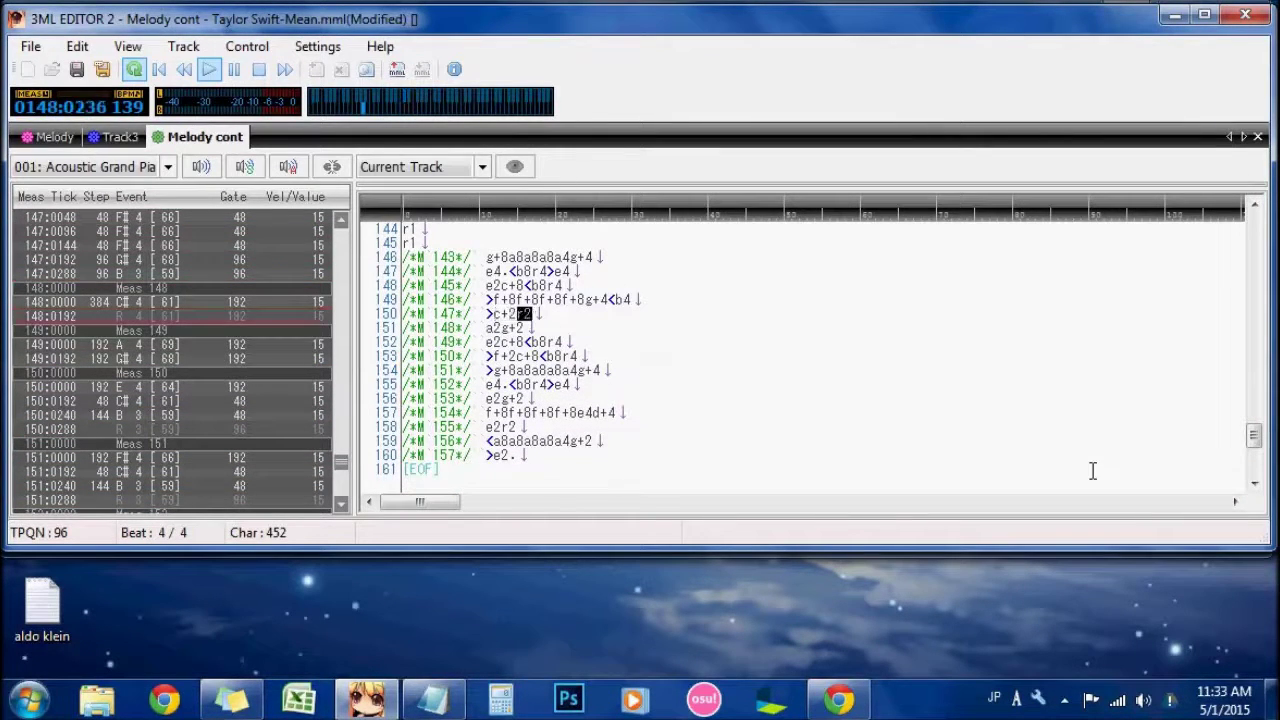
{"action": "left_click", "coordinate": [236, 72]}
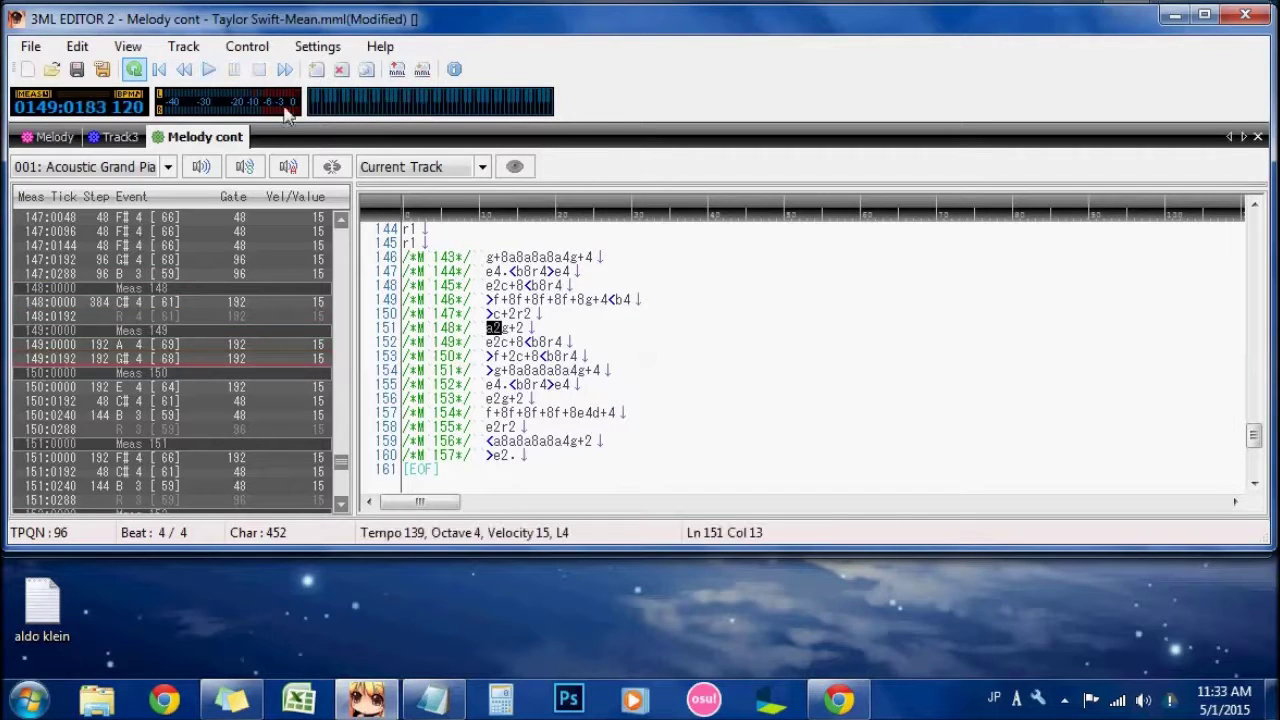
Step: Save the song and copy the MML of Melody, Track3 and Melody cont to the clipboard in Mabinogi MML@ format
{"action": "left_click", "coordinate": [76, 71]}
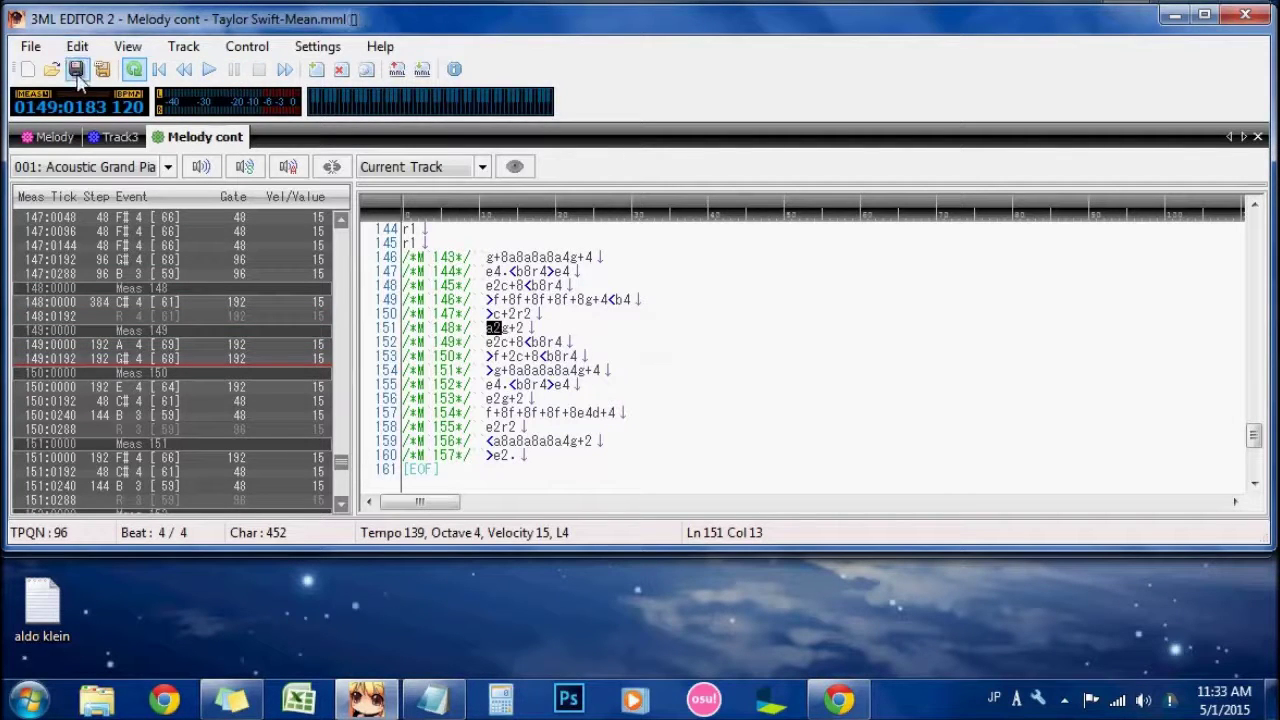
{"action": "left_click", "coordinate": [30, 48]}
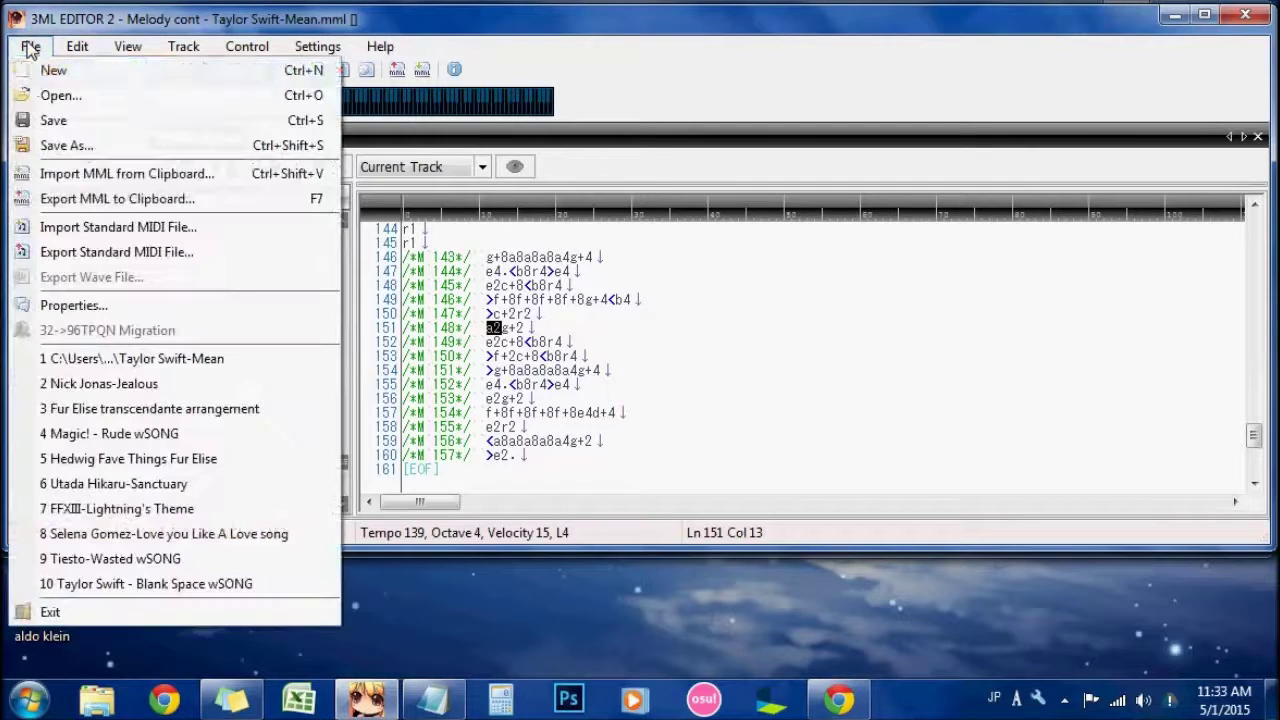
{"action": "left_click", "coordinate": [70, 202]}
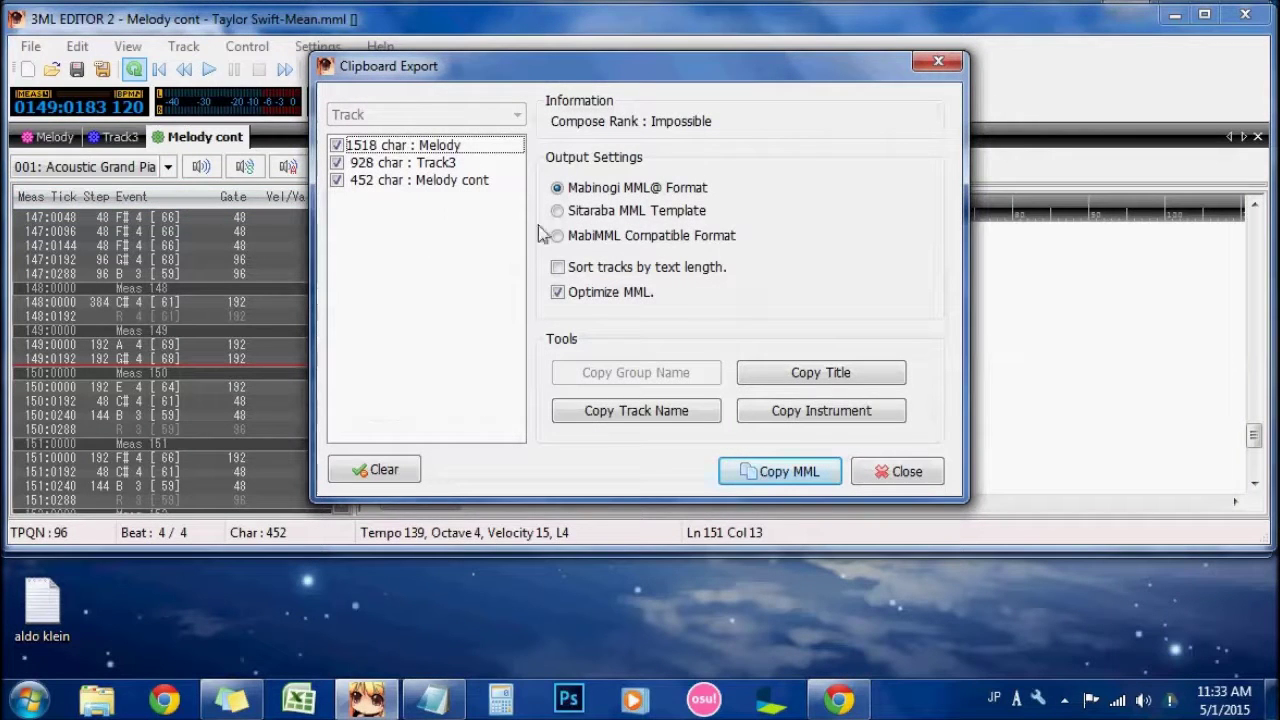
{"action": "left_click", "coordinate": [778, 470]}
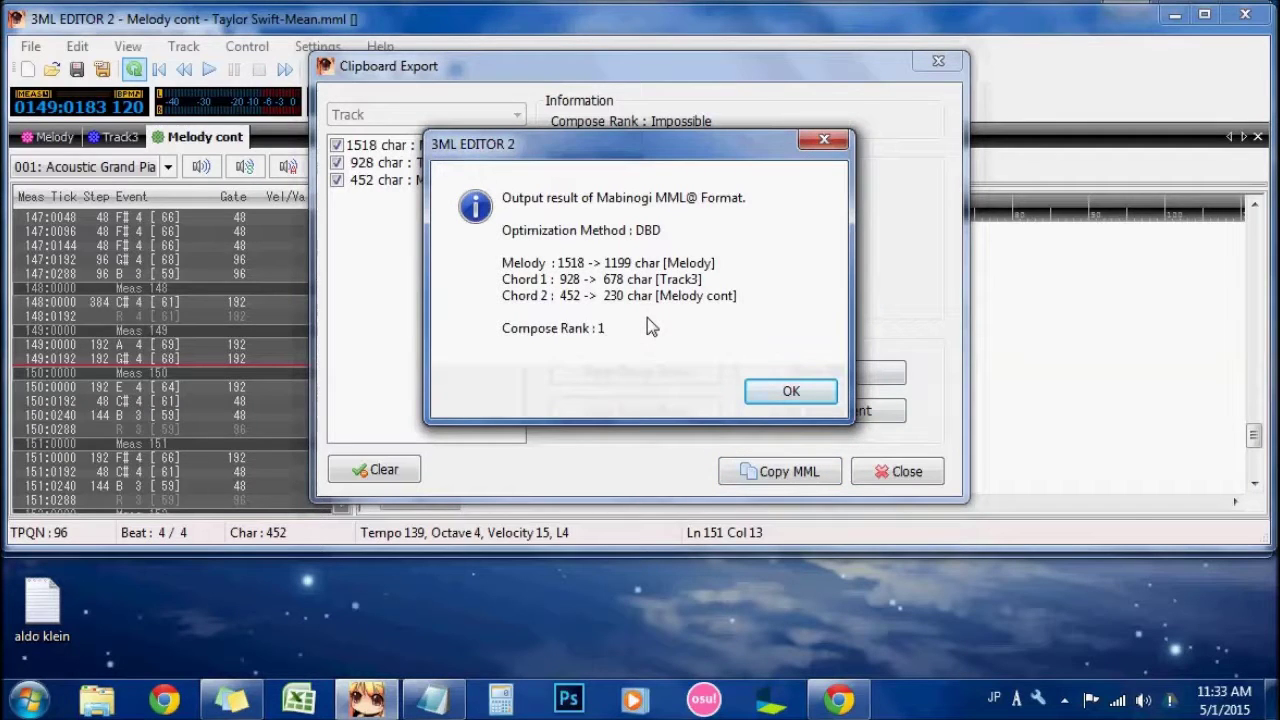
{"action": "left_click", "coordinate": [824, 393]}
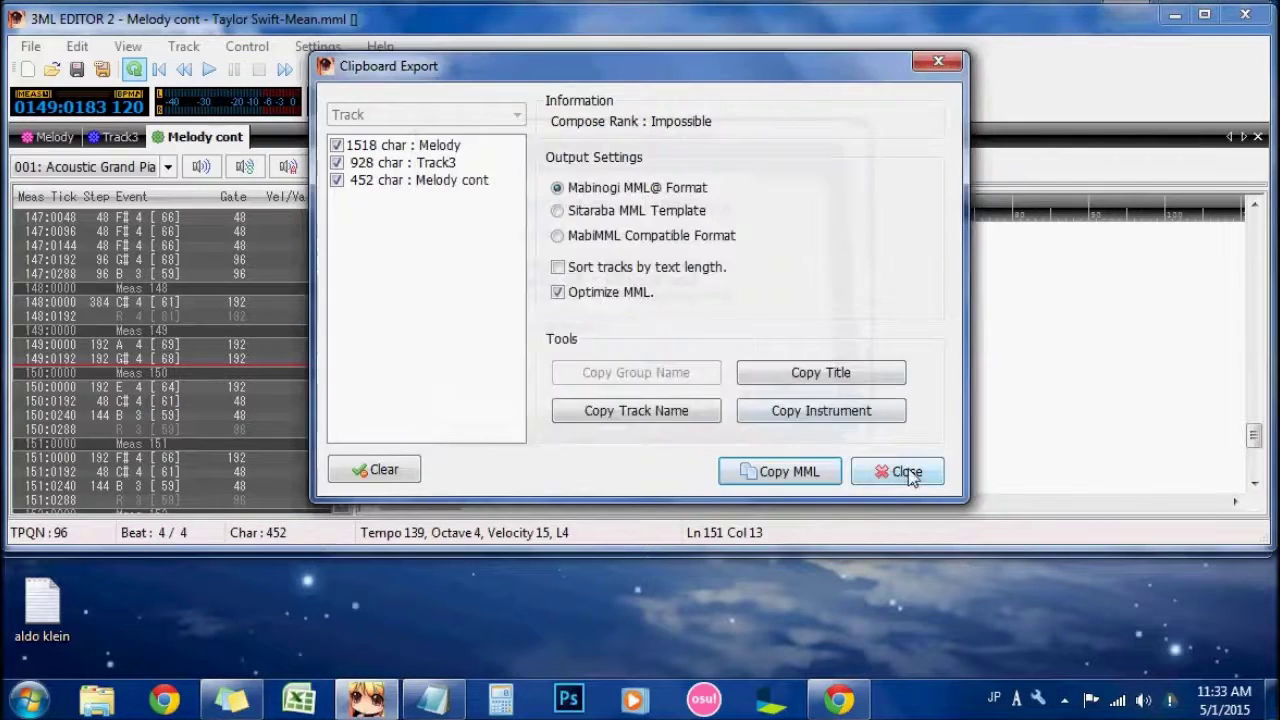
{"action": "left_click", "coordinate": [910, 472]}
Step: Save the song again under its existing file name
{"action": "left_click", "coordinate": [598, 358]}
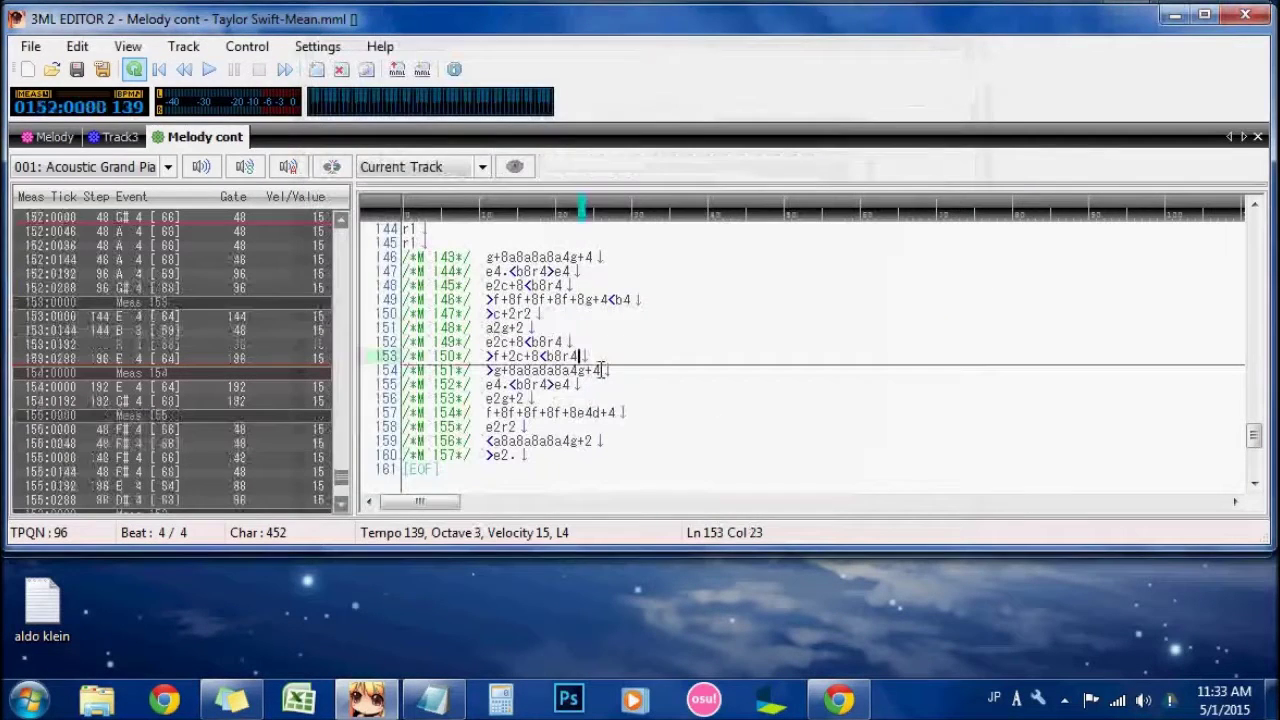
{"action": "left_click", "coordinate": [28, 48]}
{"action": "left_click", "coordinate": [75, 126]}
{"action": "left_click", "coordinate": [616, 317]}
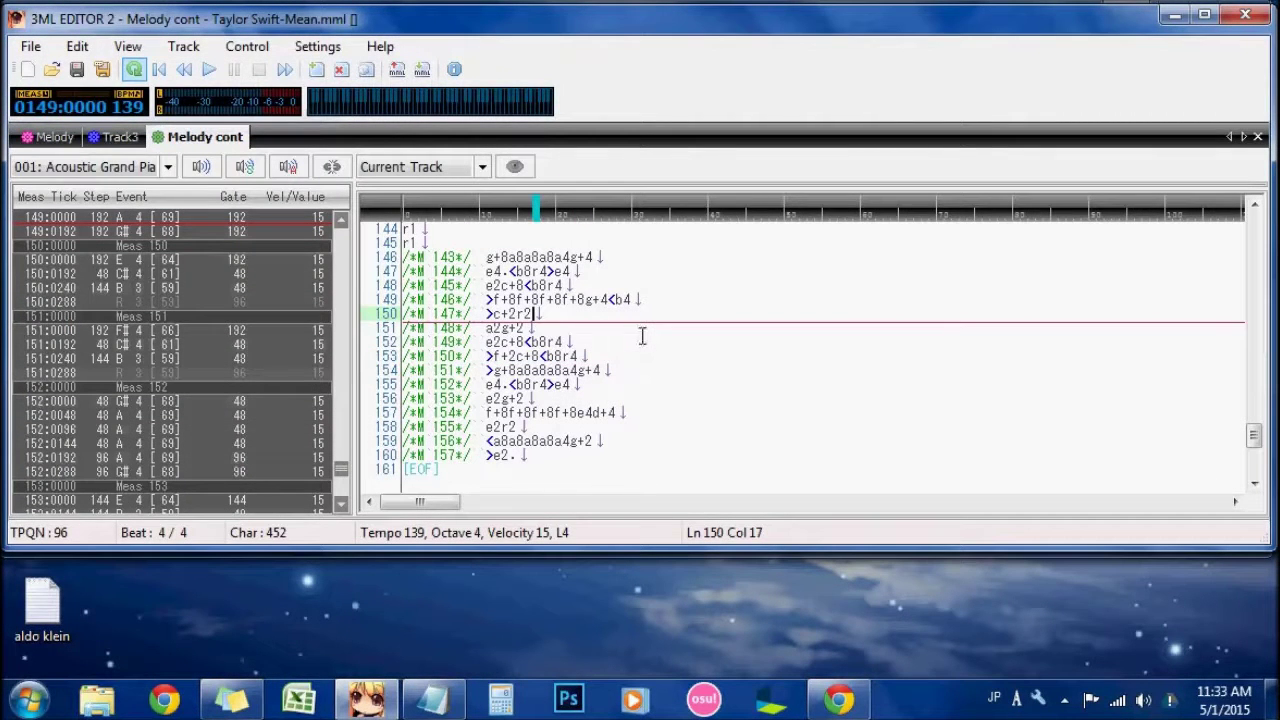
Step: Review Melody cont from line 154 back to its opening rests and look at the start of Track3
{"action": "left_click", "coordinate": [595, 384]}
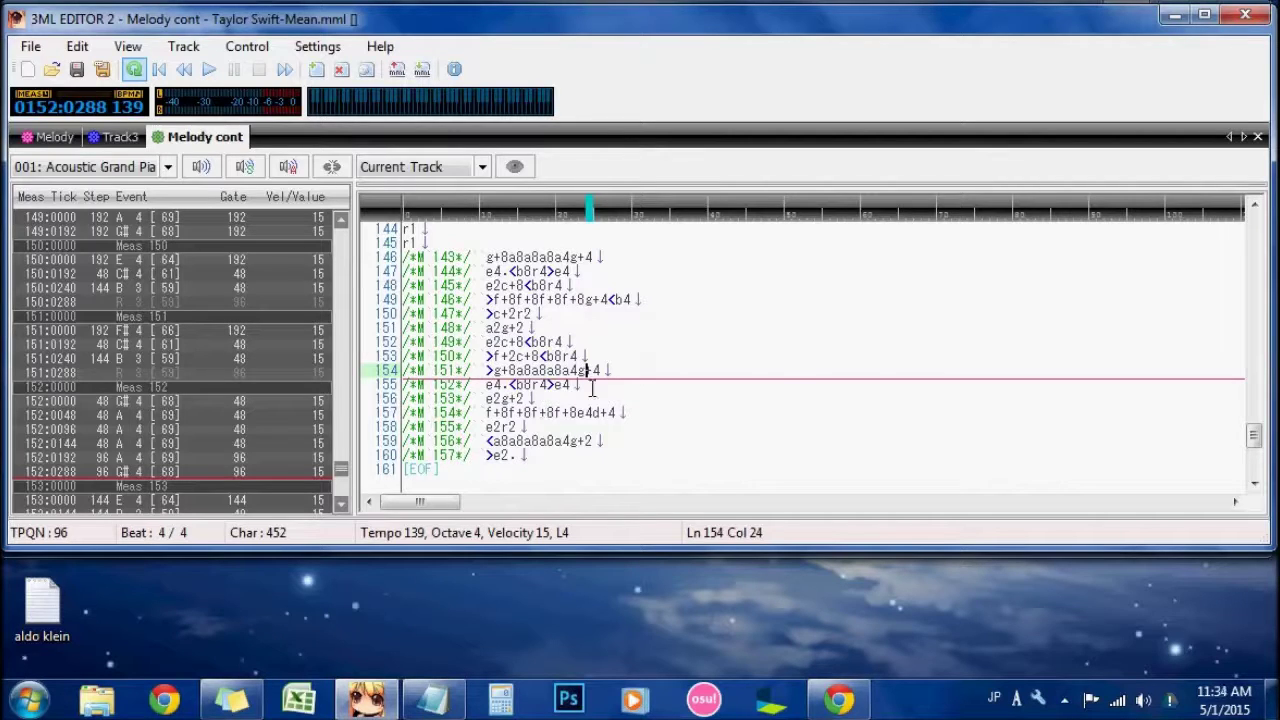
{"action": "scroll", "coordinate": [694, 422], "scroll_direction": "up", "scroll_amount": 12}
{"action": "scroll", "coordinate": [694, 428], "scroll_direction": "up", "scroll_amount": 20}
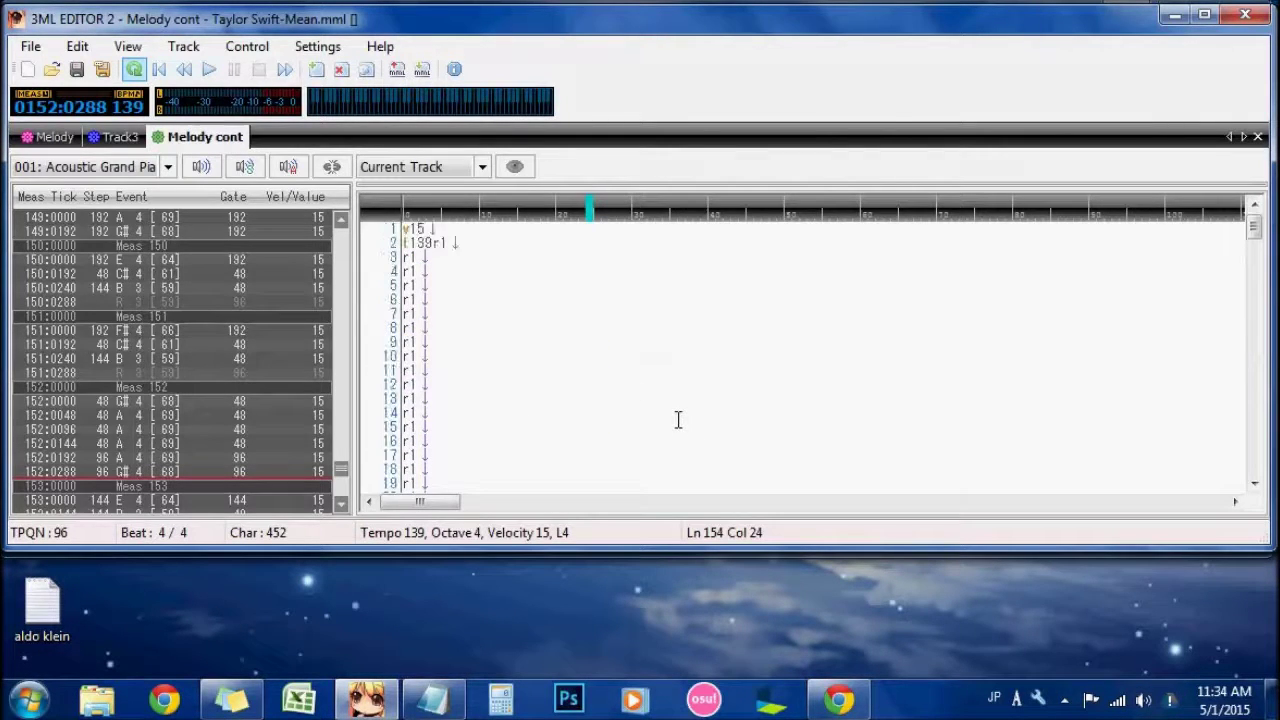
{"action": "left_click", "coordinate": [532, 334]}
{"action": "left_click", "coordinate": [120, 137]}
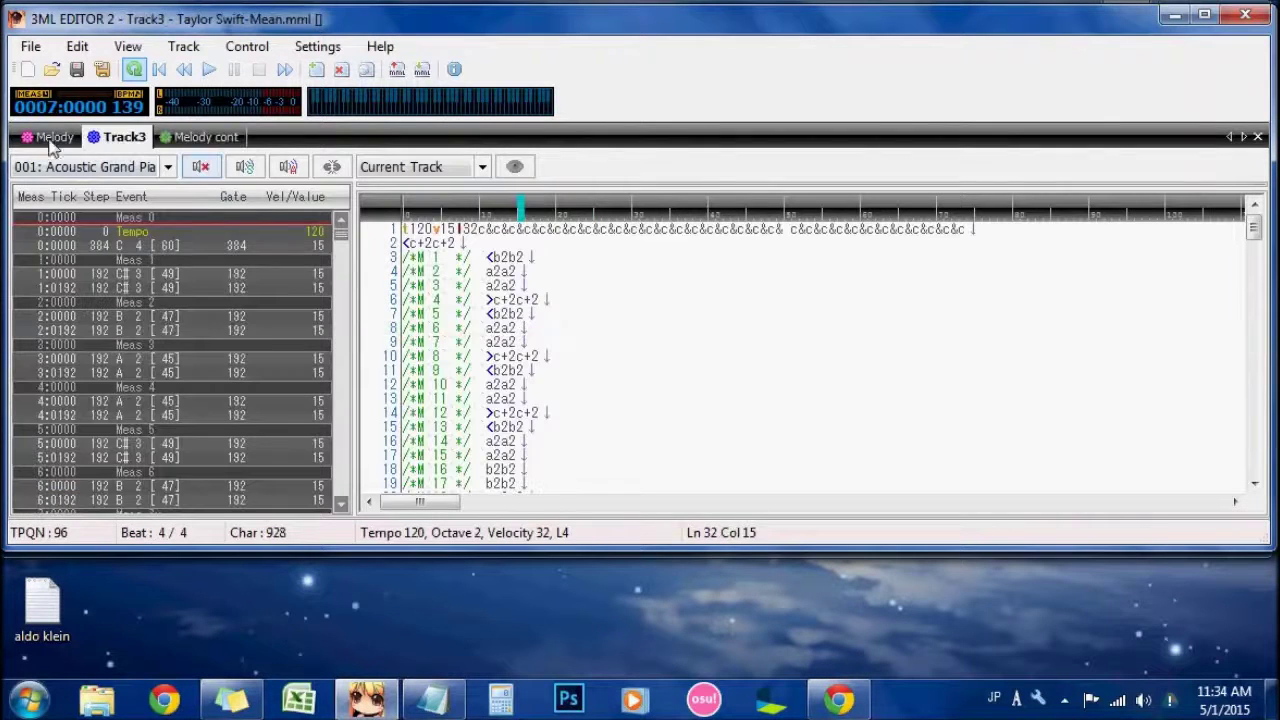
Step: Add a new empty track to the song and name it SONG
{"action": "left_click", "coordinate": [50, 137]}
{"action": "left_click", "coordinate": [183, 46]}
{"action": "left_click", "coordinate": [225, 70]}
{"action": "right_click", "coordinate": [288, 130]}
{"action": "left_click", "coordinate": [300, 168]}
{"action": "type", "text": "SONG"}
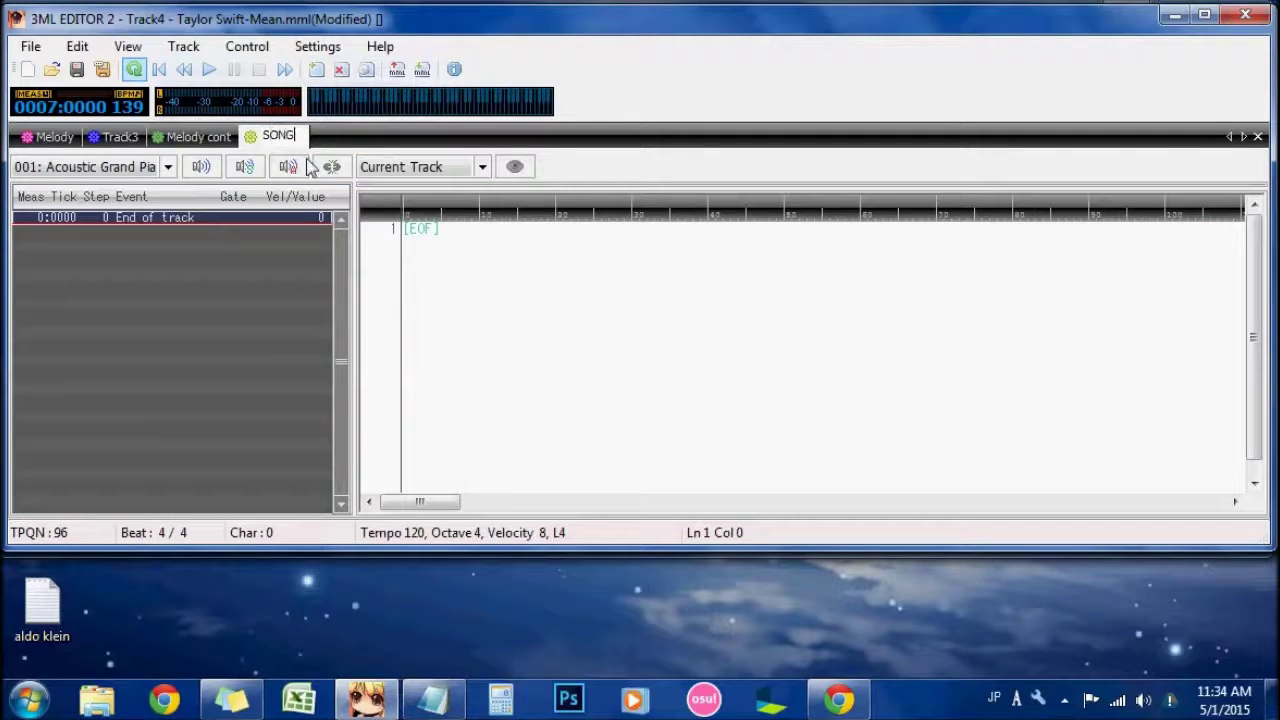
Step: Copy only the Melody track's MML to the clipboard in Mabinogi MML@ format, leaving the other tracks out
{"action": "left_click", "coordinate": [30, 46]}
{"action": "left_click", "coordinate": [104, 198]}
{"action": "left_click", "coordinate": [338, 163]}
{"action": "left_click", "coordinate": [338, 180]}
{"action": "left_click", "coordinate": [777, 471]}
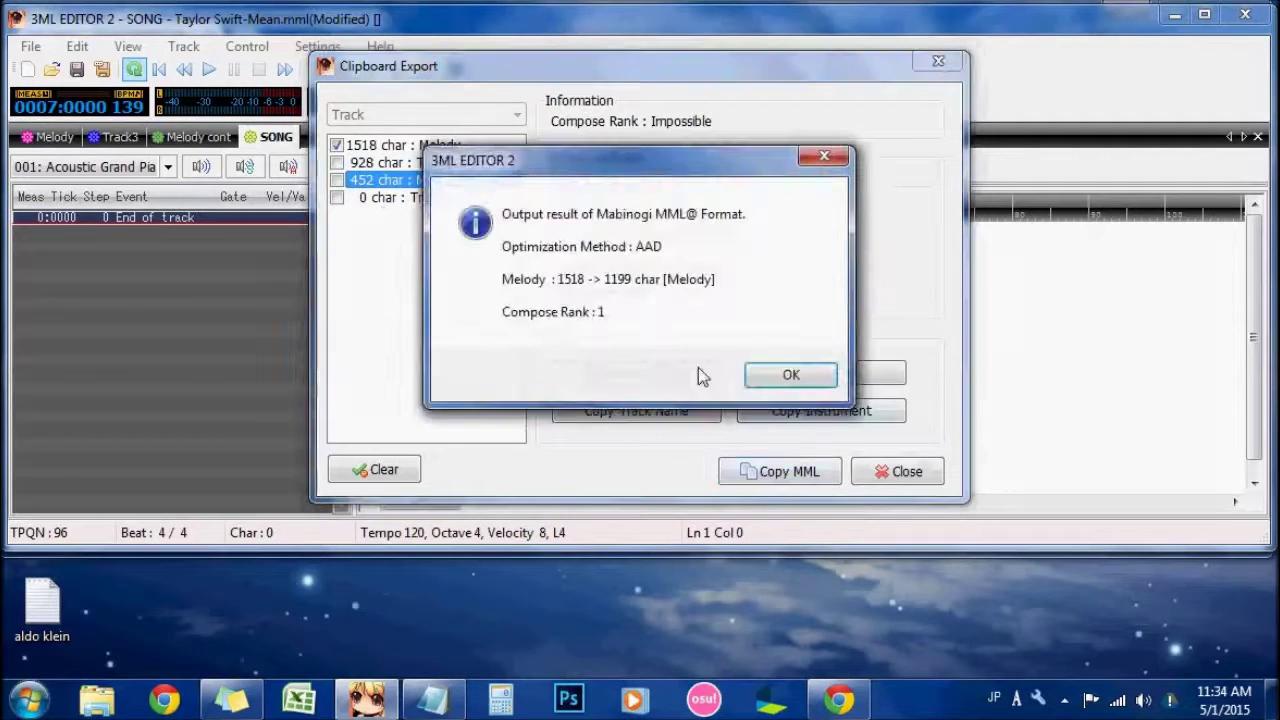
{"action": "left_click", "coordinate": [789, 374]}
{"action": "left_click", "coordinate": [891, 482]}
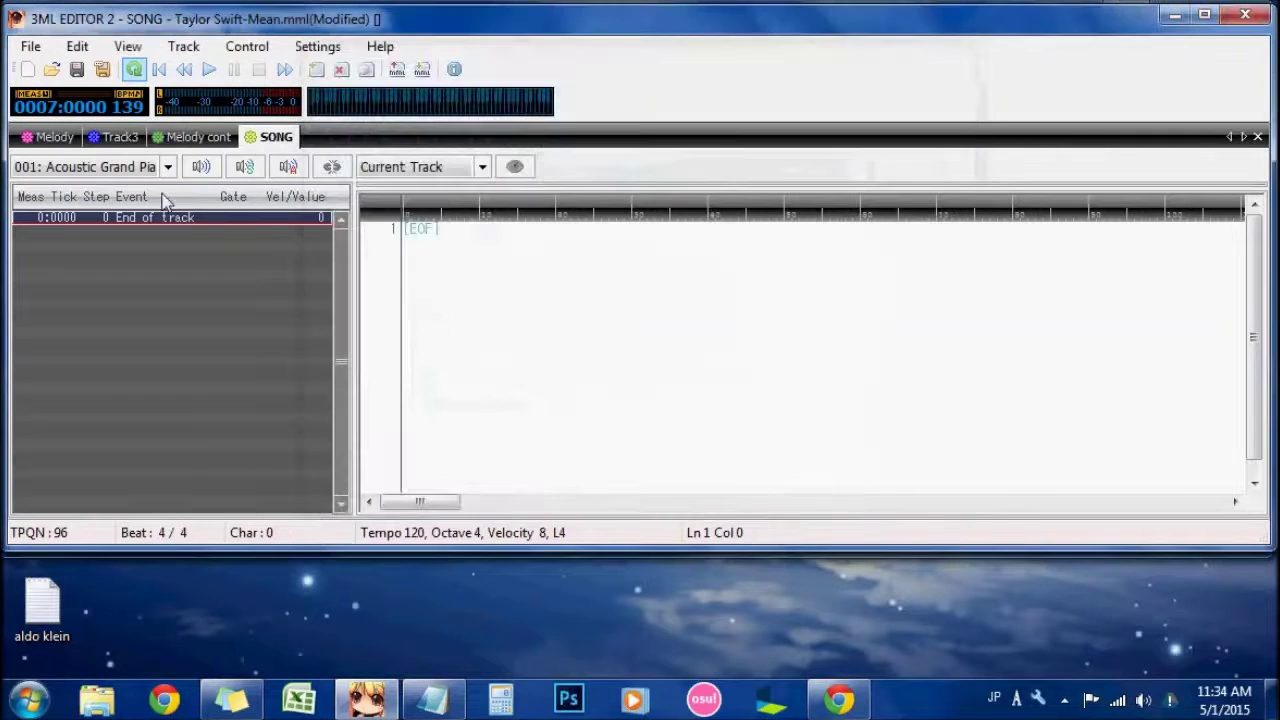
Step: Unmute Track3 and play the song from the beginning
{"action": "left_click", "coordinate": [132, 140]}
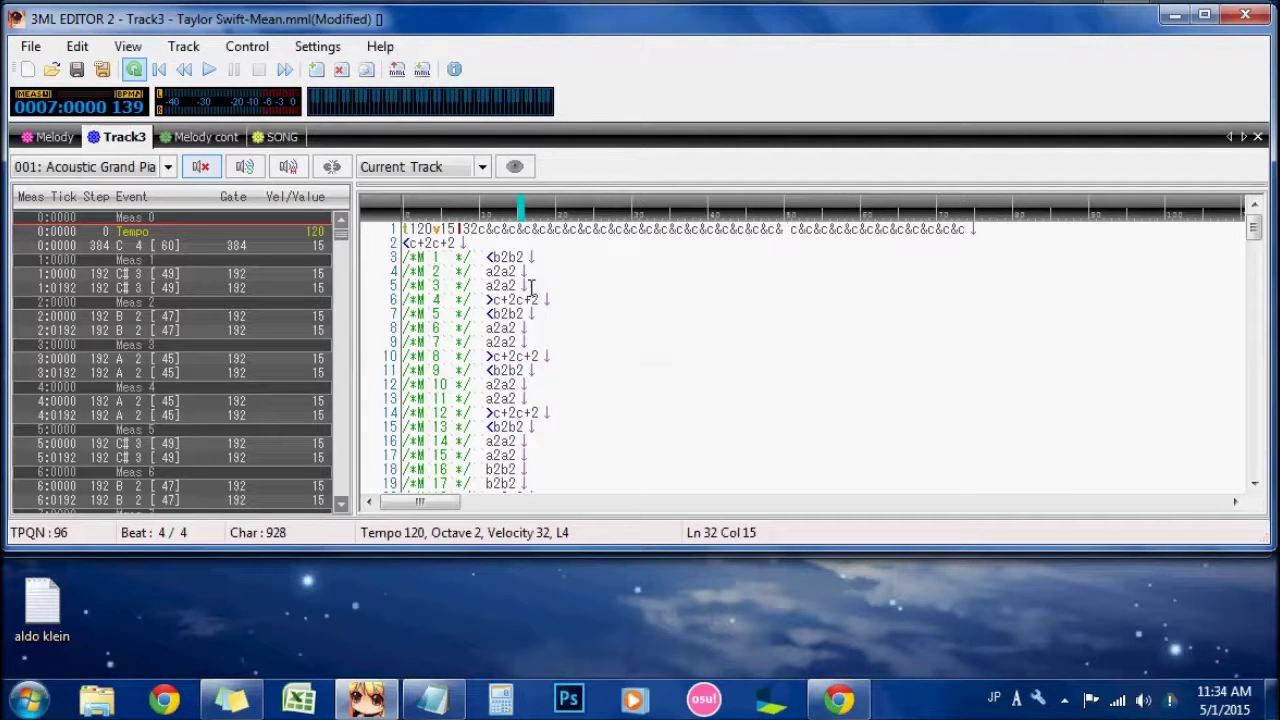
{"action": "left_click", "coordinate": [244, 166]}
{"action": "left_click", "coordinate": [160, 70]}
{"action": "left_click", "coordinate": [288, 173]}
{"action": "left_click", "coordinate": [287, 173]}
{"action": "left_click", "coordinate": [211, 72]}
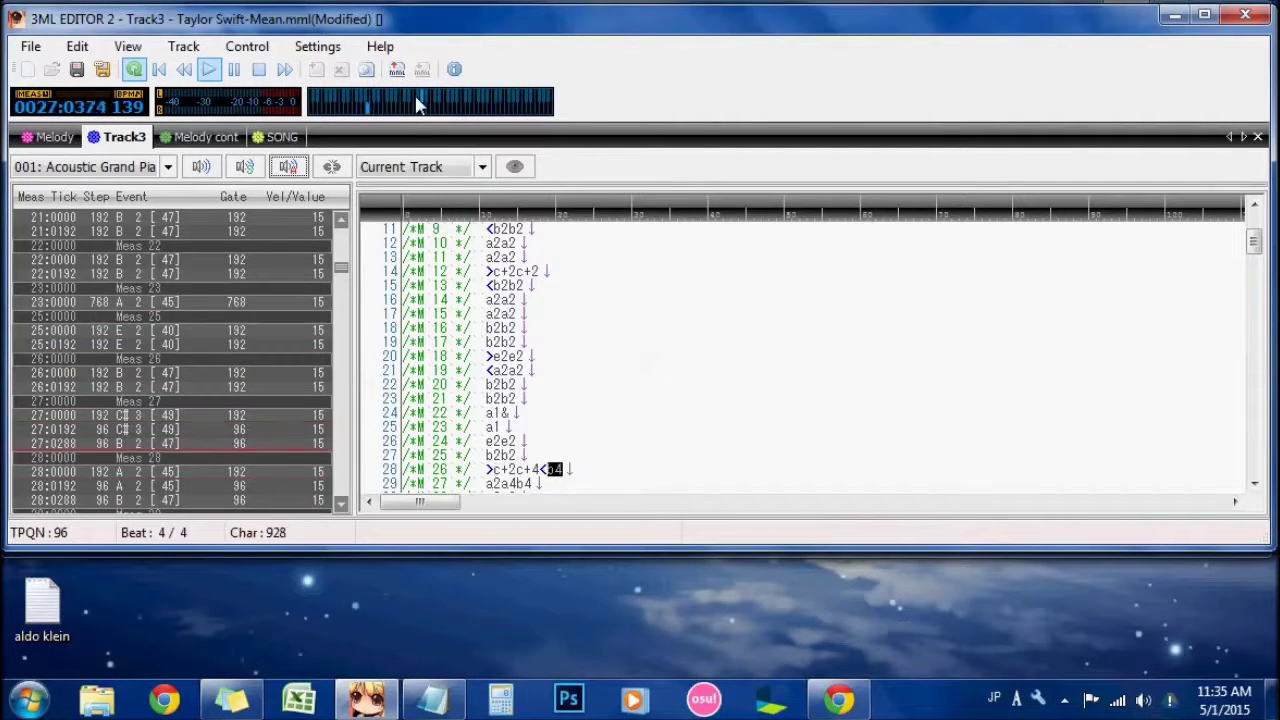
Step: Stop the playback and copy only Track3's MML to the clipboard in Mabinogi MML@ format, leaving the other tracks out
{"action": "left_click", "coordinate": [262, 72]}
{"action": "left_click", "coordinate": [510, 271]}
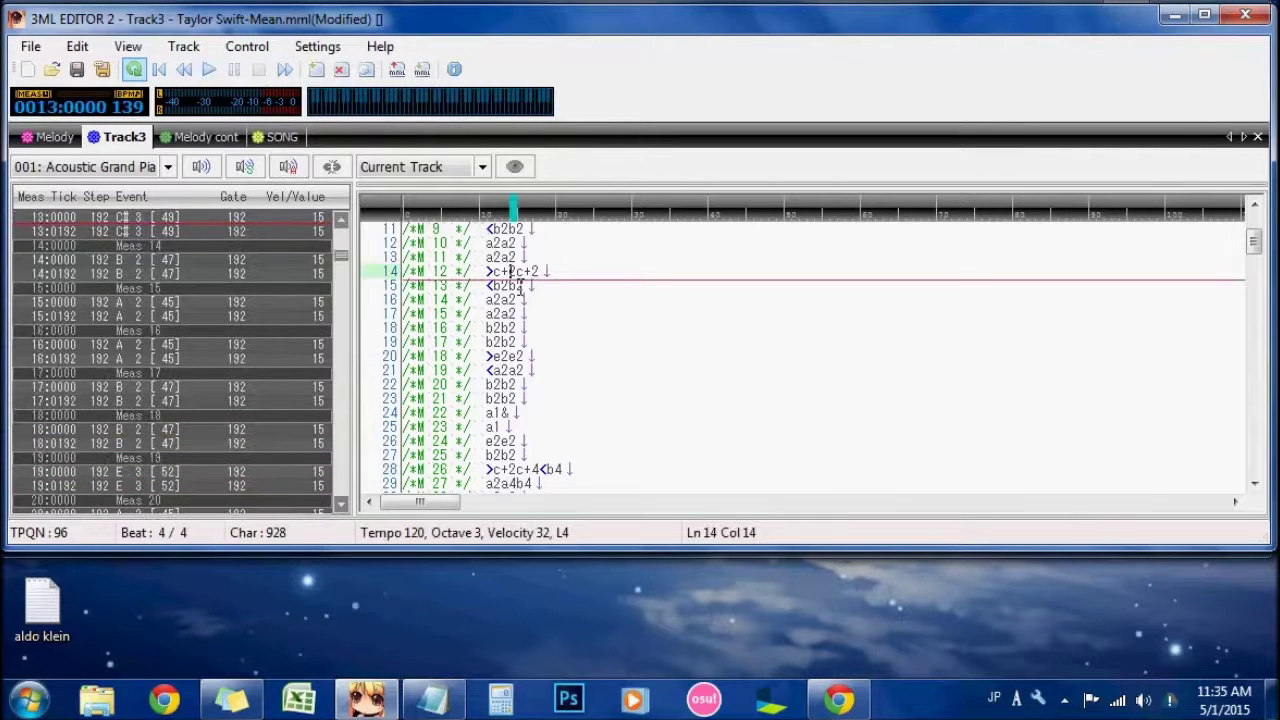
{"action": "scroll", "coordinate": [522, 313], "scroll_direction": "up", "scroll_amount": 3}
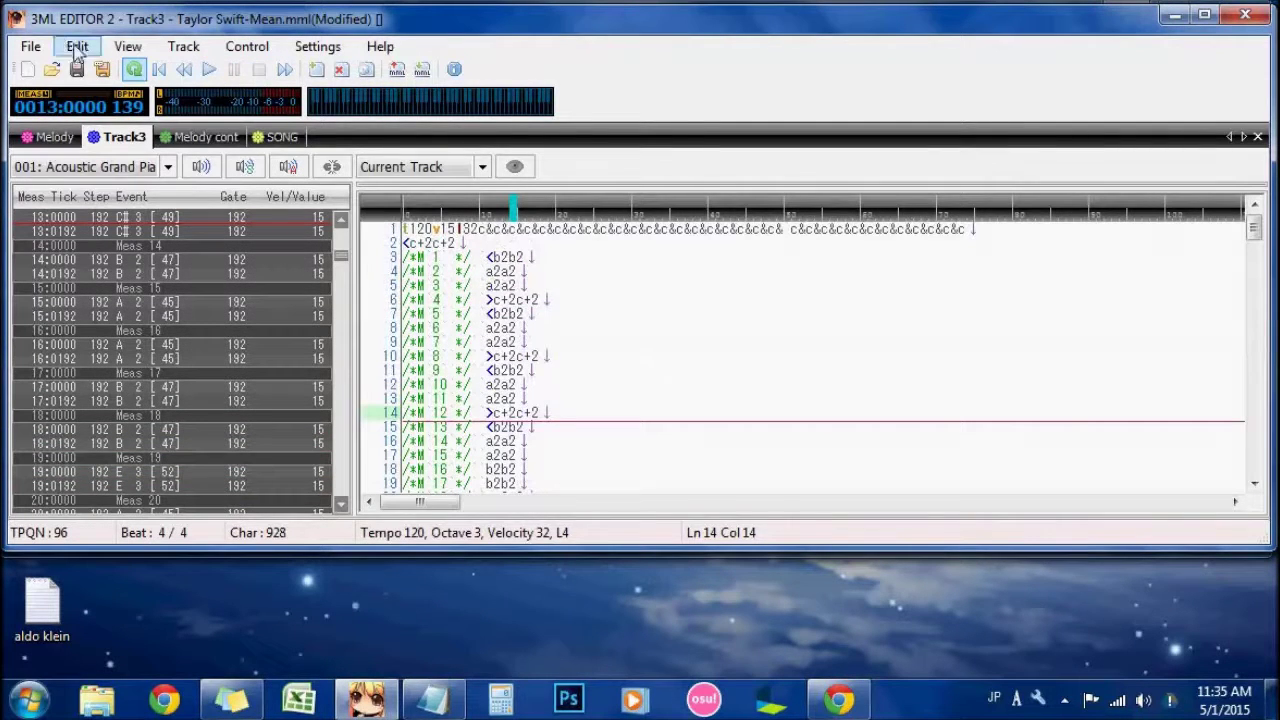
{"action": "left_click", "coordinate": [31, 47]}
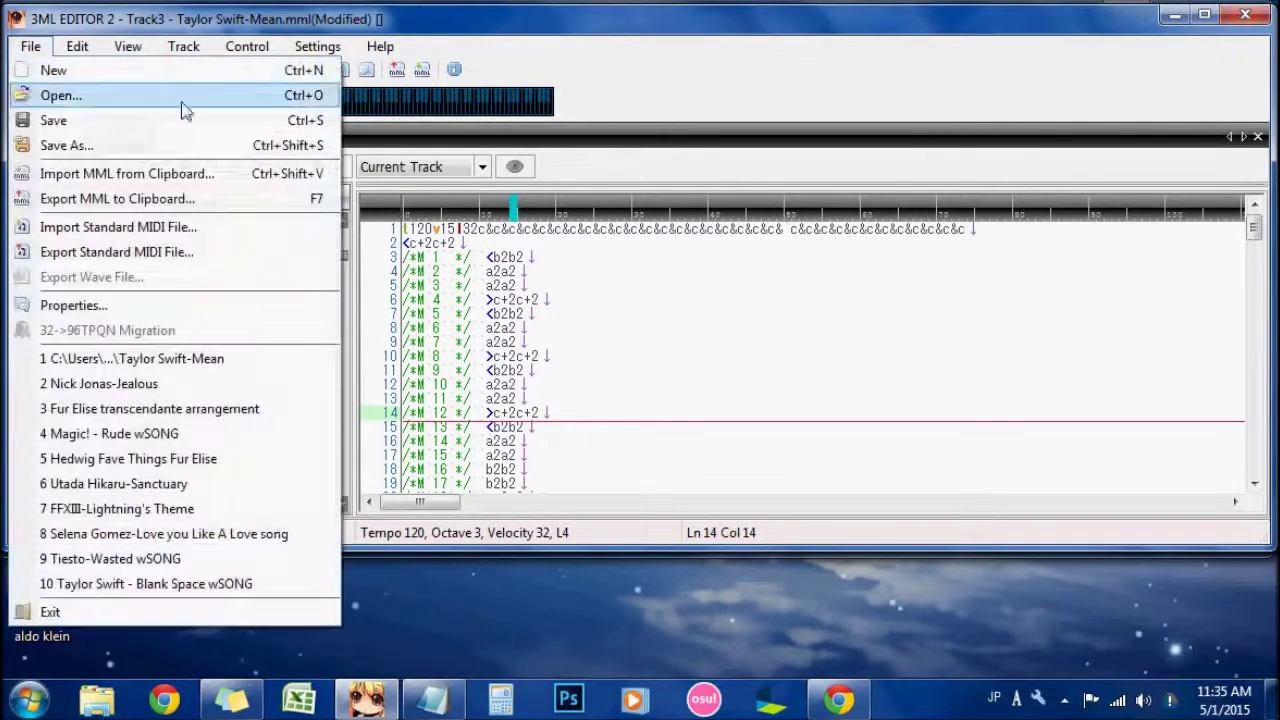
{"action": "left_click", "coordinate": [155, 197]}
{"action": "left_click", "coordinate": [337, 145]}
{"action": "left_click", "coordinate": [337, 180]}
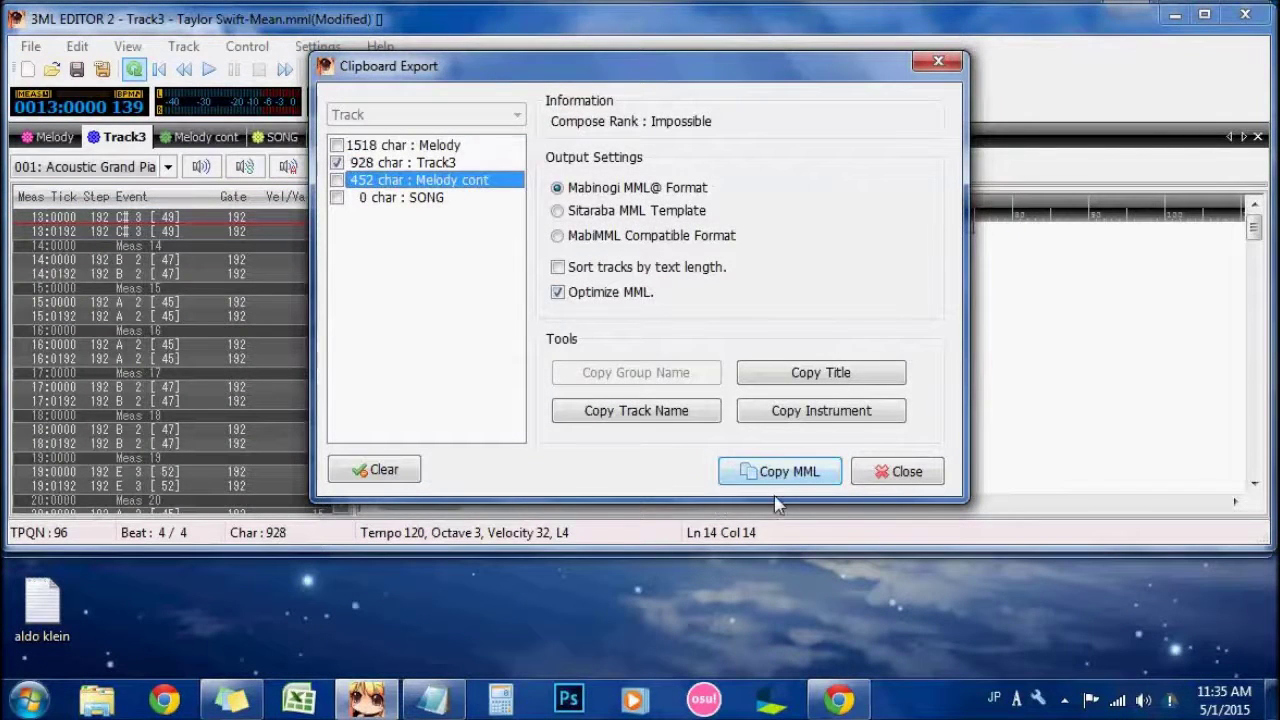
{"action": "left_click", "coordinate": [785, 471]}
{"action": "left_click", "coordinate": [790, 375]}
{"action": "left_click", "coordinate": [896, 471]}
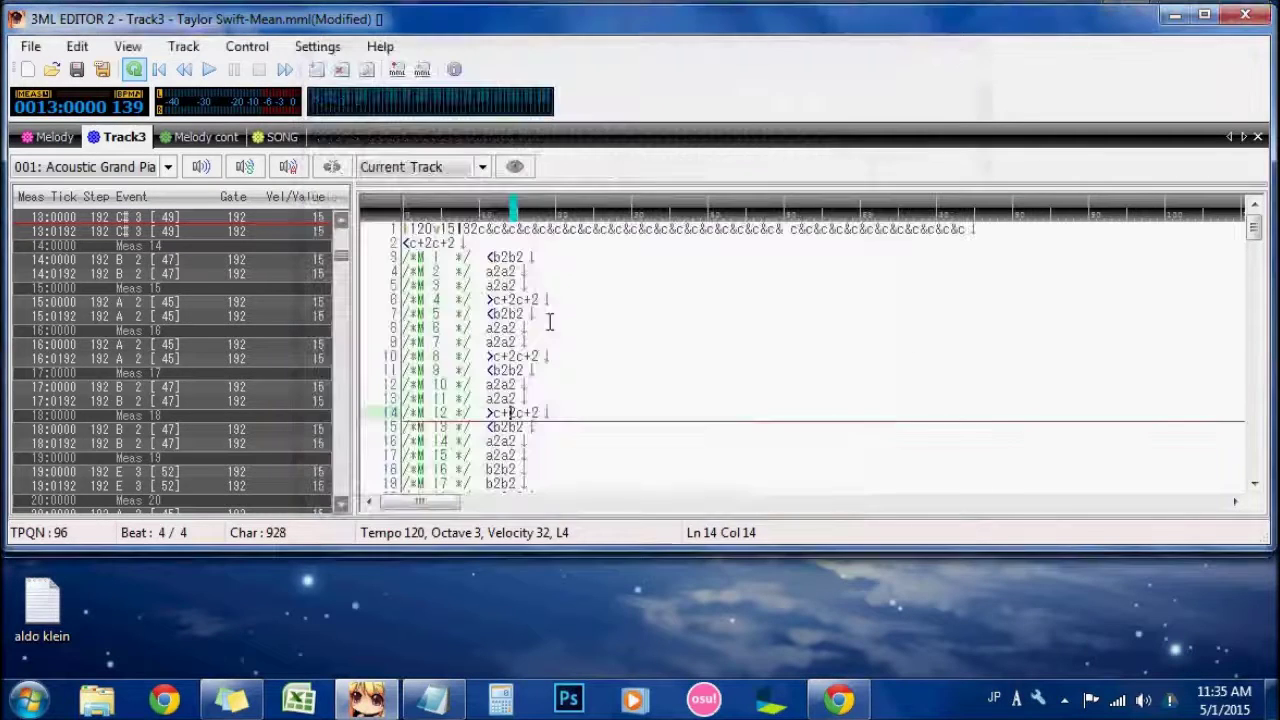
Step: Replace the empty SONG track with a new track imported from the copied MML and insert o2 at its start
{"action": "right_click", "coordinate": [276, 140]}
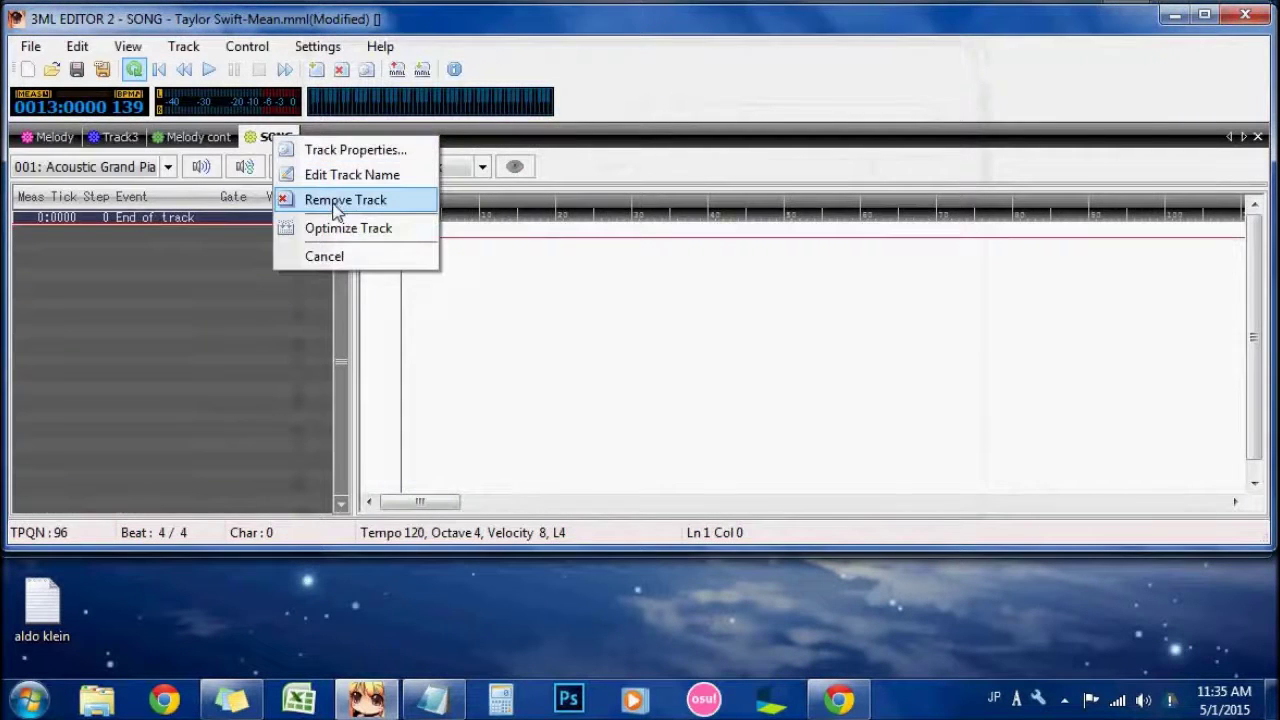
{"action": "left_click", "coordinate": [340, 200]}
{"action": "left_click", "coordinate": [29, 46]}
{"action": "left_click", "coordinate": [90, 173]}
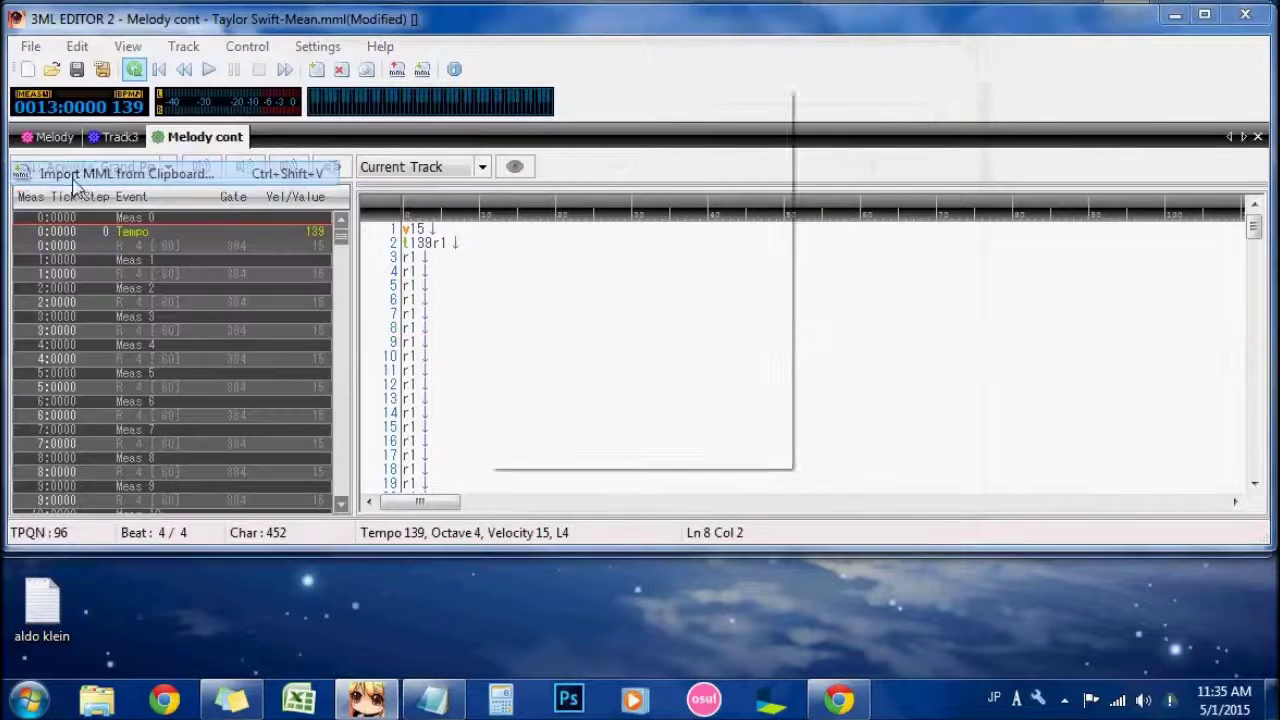
{"action": "left_click", "coordinate": [524, 252]}
{"action": "left_click", "coordinate": [627, 437]}
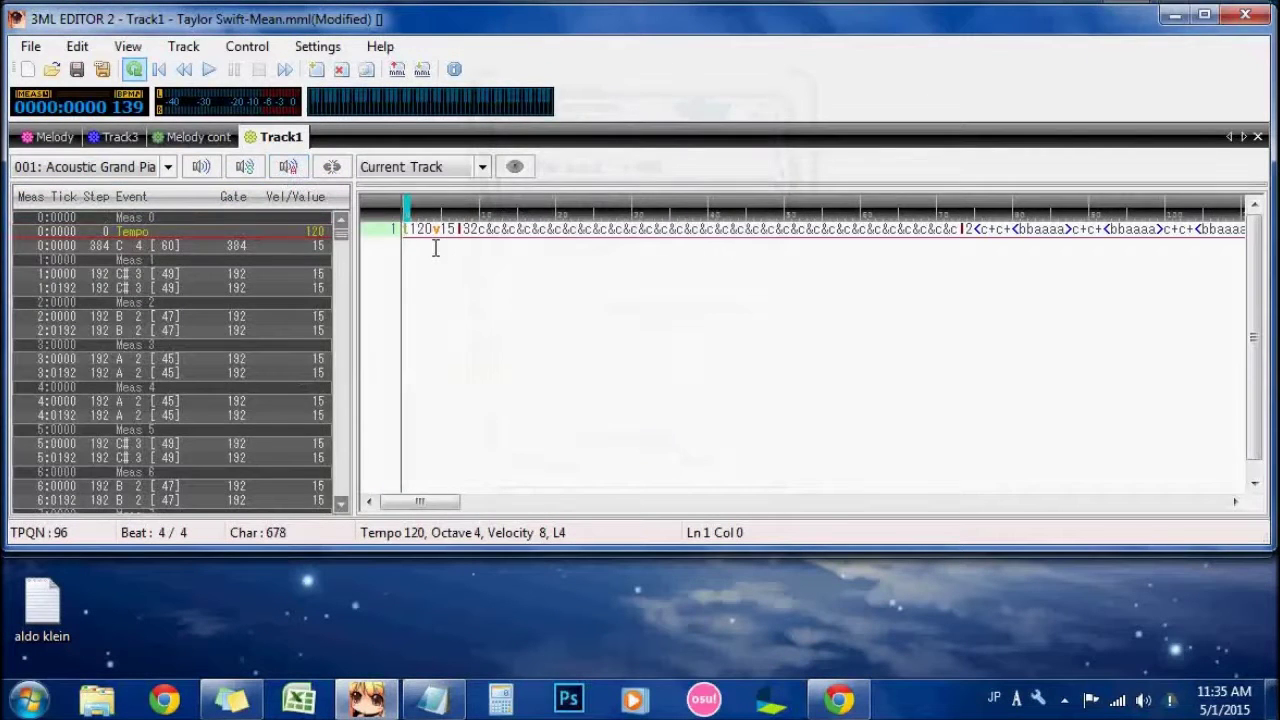
{"action": "type", "text": "o2"}
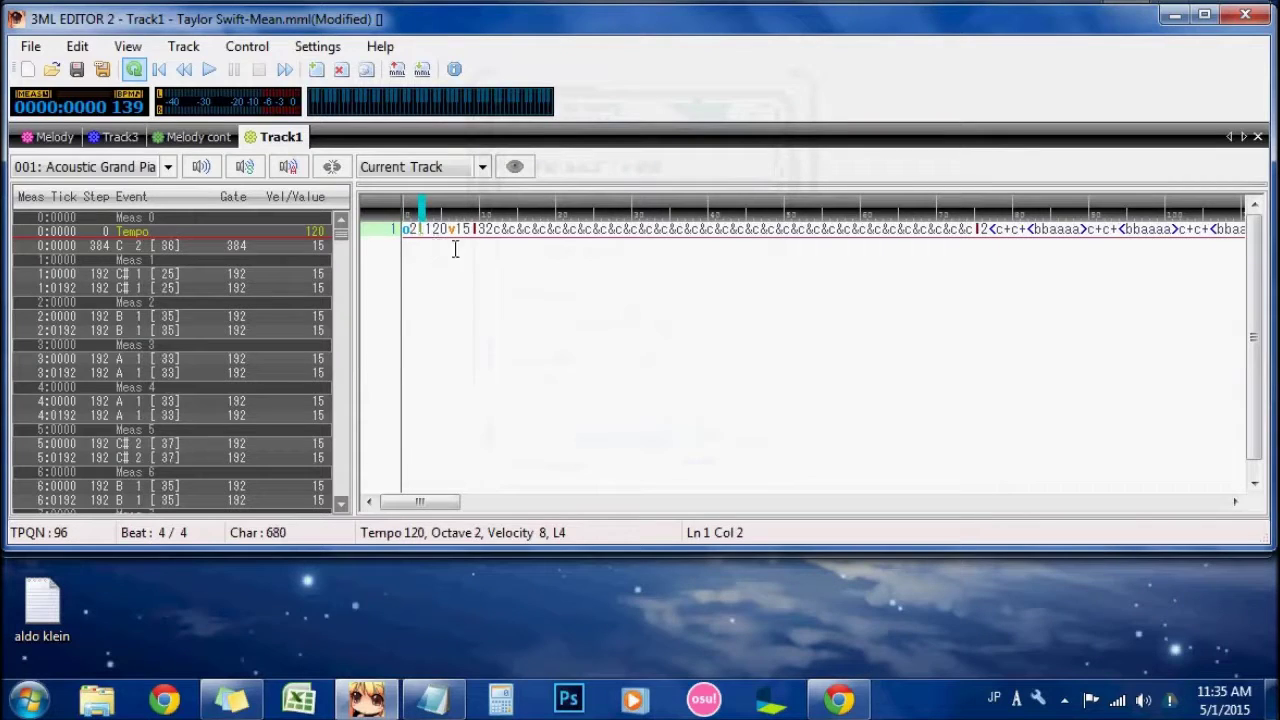
Step: Rename the imported Track1 as SONG, and save the song before closing the editor
{"action": "right_click", "coordinate": [266, 142]}
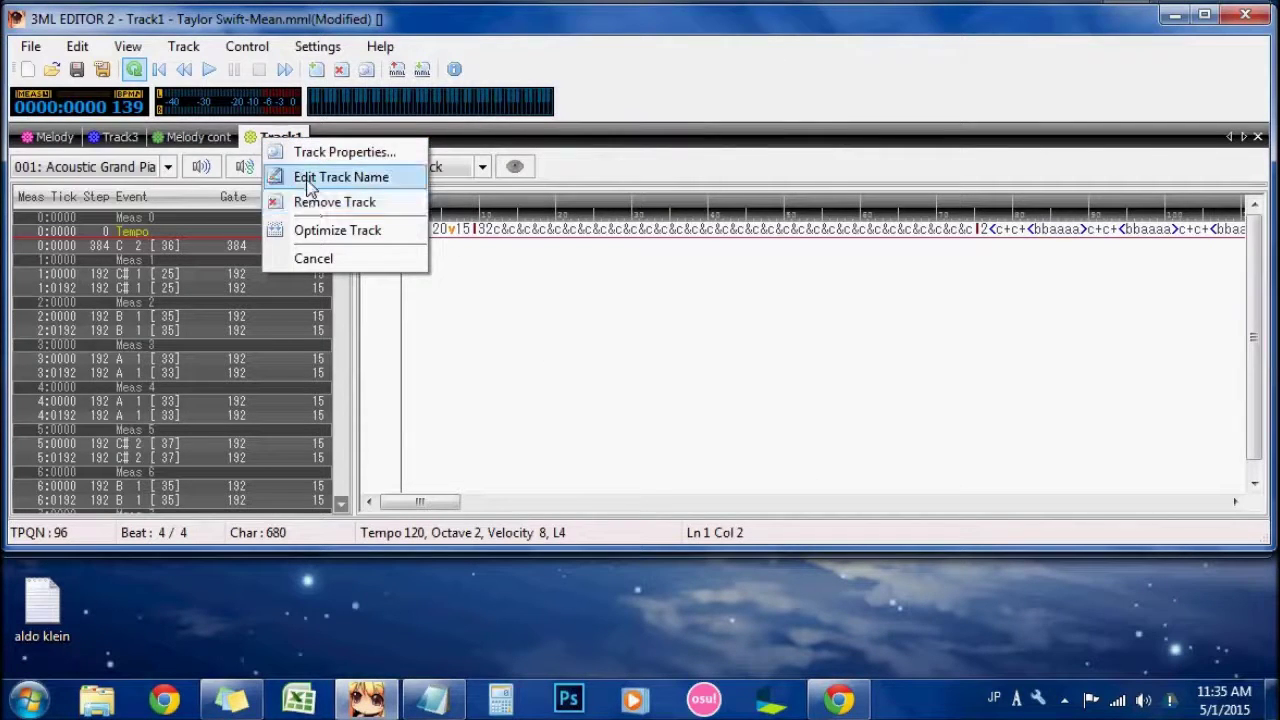
{"action": "left_click", "coordinate": [309, 180]}
{"action": "type", "text": "SONG"}
{"action": "key", "text": "Return"}
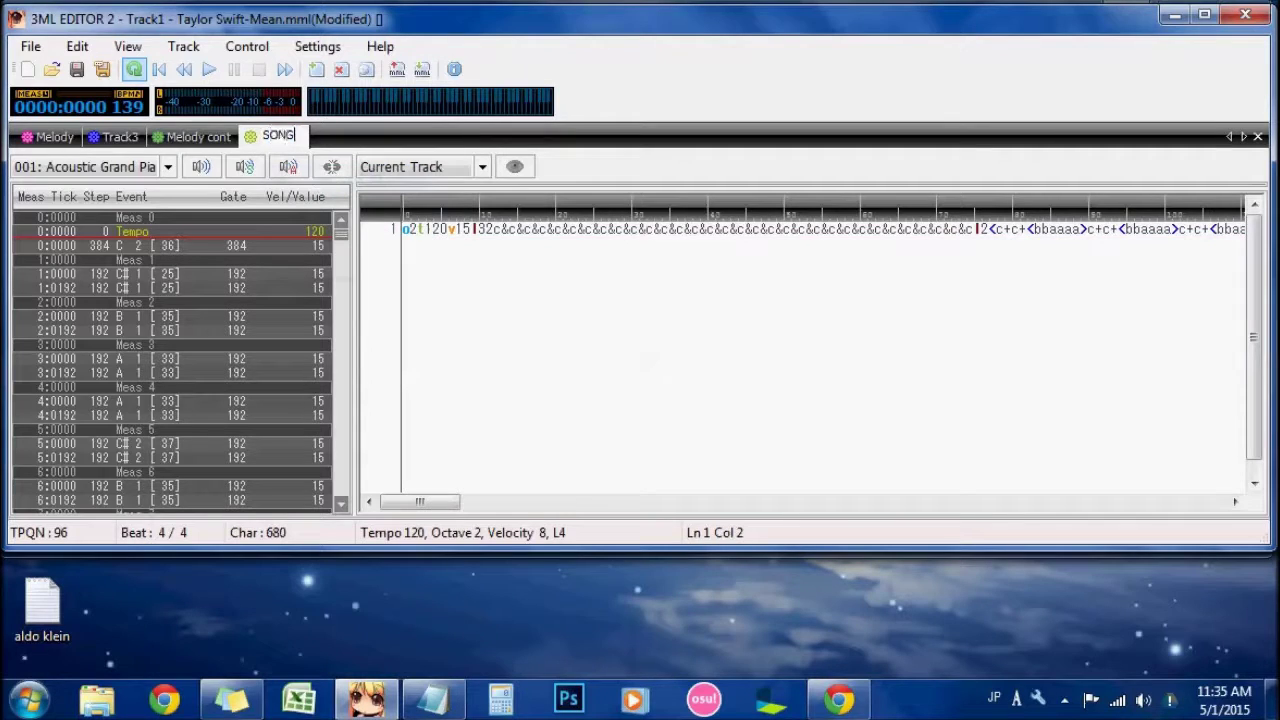
{"action": "left_click", "coordinate": [77, 69]}
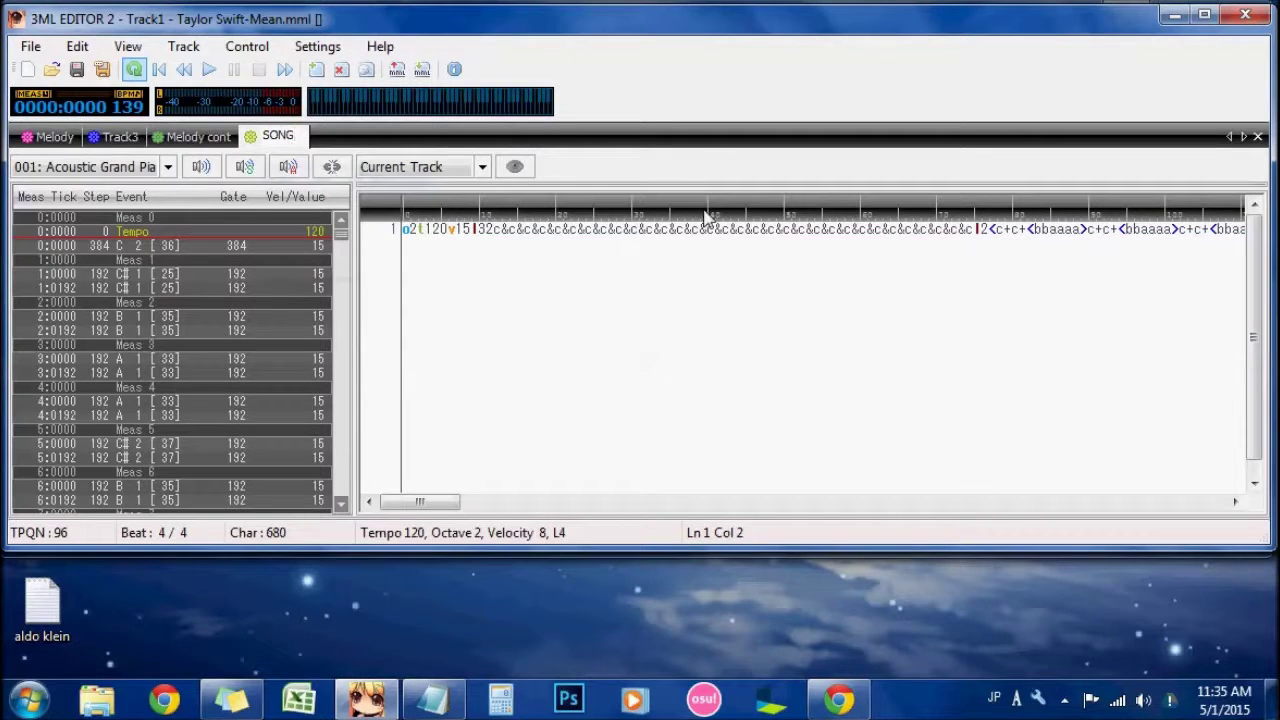
{"action": "left_click", "coordinate": [1246, 18]}
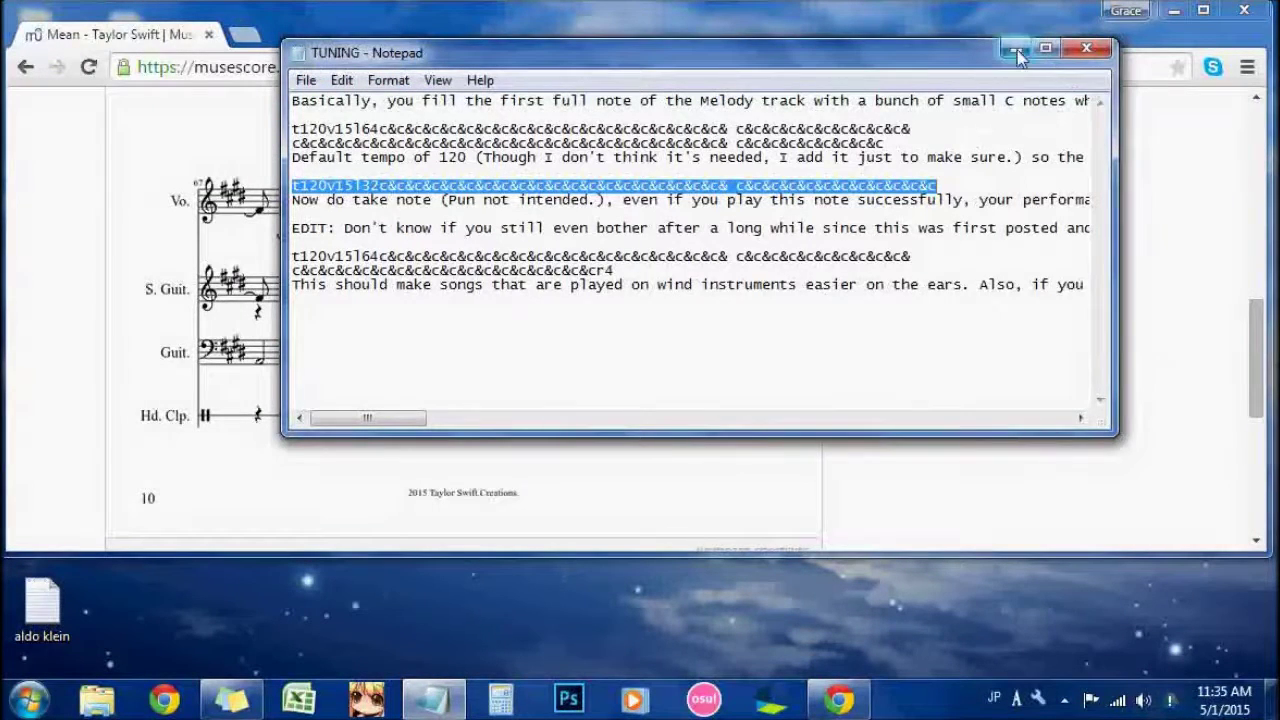
Step: Bring the Mean score page in the browser in front of the TUNING notes and return to the Taylor Swift sheet music results
{"action": "left_click_drag", "start_coordinate": [908, 62], "coordinate": [1048, 173]}
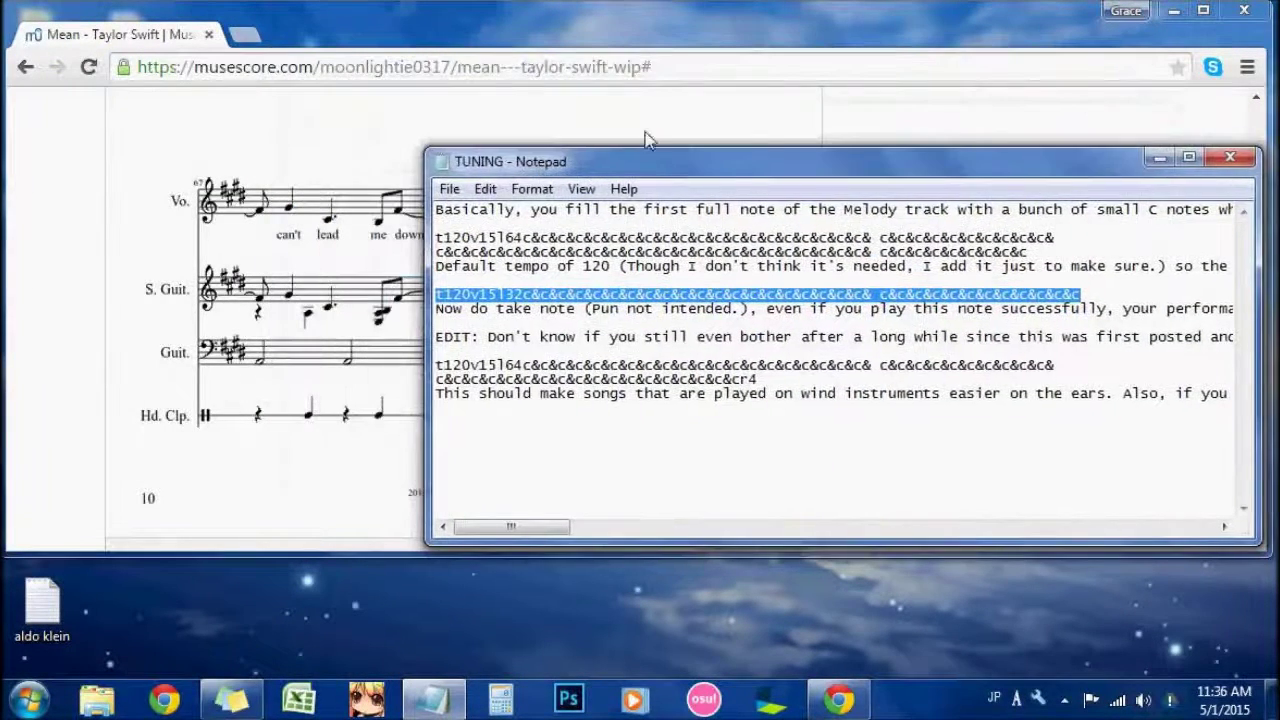
{"action": "left_click", "coordinate": [420, 12]}
{"action": "scroll", "coordinate": [552, 240], "scroll_direction": "up", "scroll_amount": 5}
{"action": "left_click", "coordinate": [478, 150]}
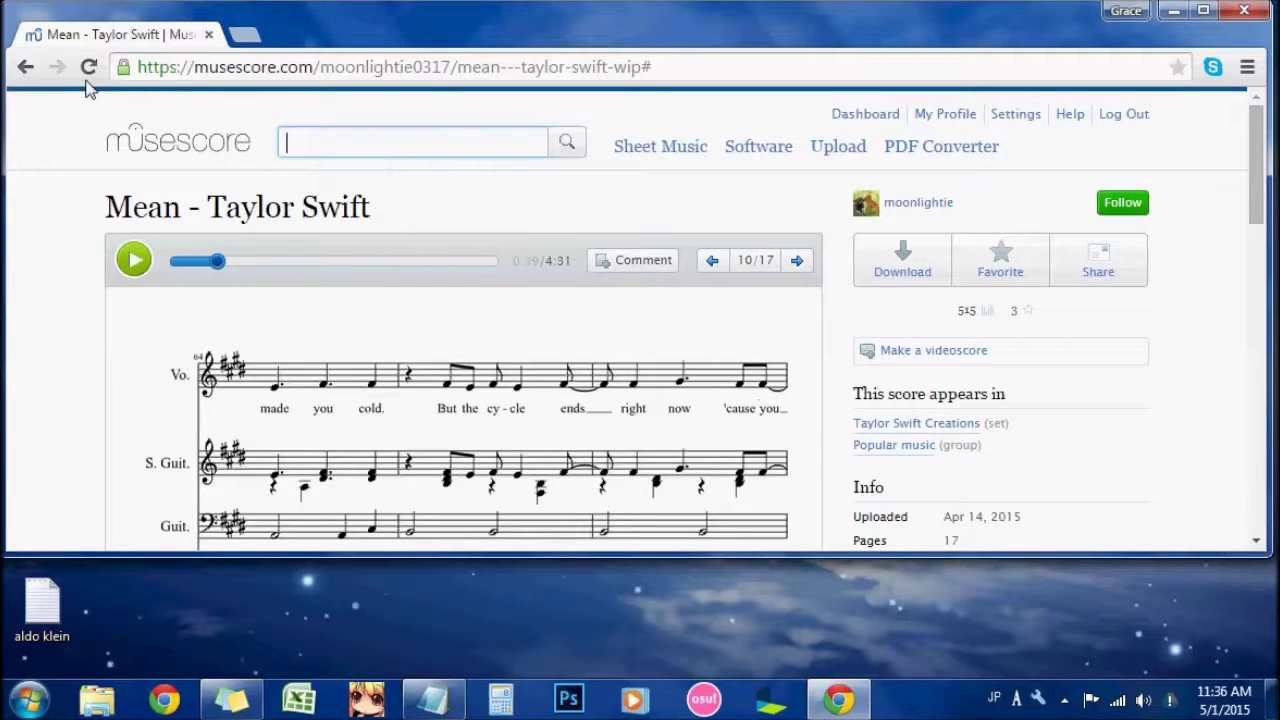
{"action": "left_click", "coordinate": [26, 67]}
{"action": "left_click", "coordinate": [26, 68]}
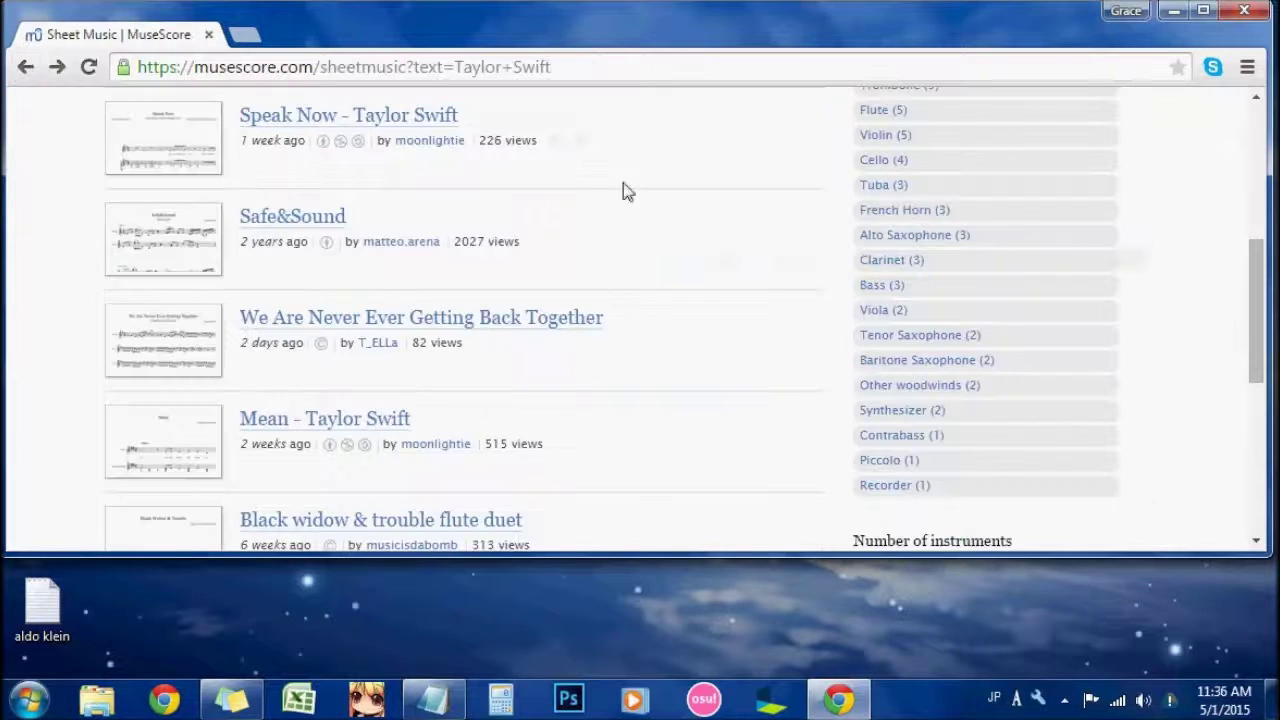
Step: Browse to page 2 of the Taylor Swift results and open the Speak Now (strings) - Taylor Swift score
{"action": "scroll", "coordinate": [691, 303], "scroll_direction": "down", "scroll_amount": 2}
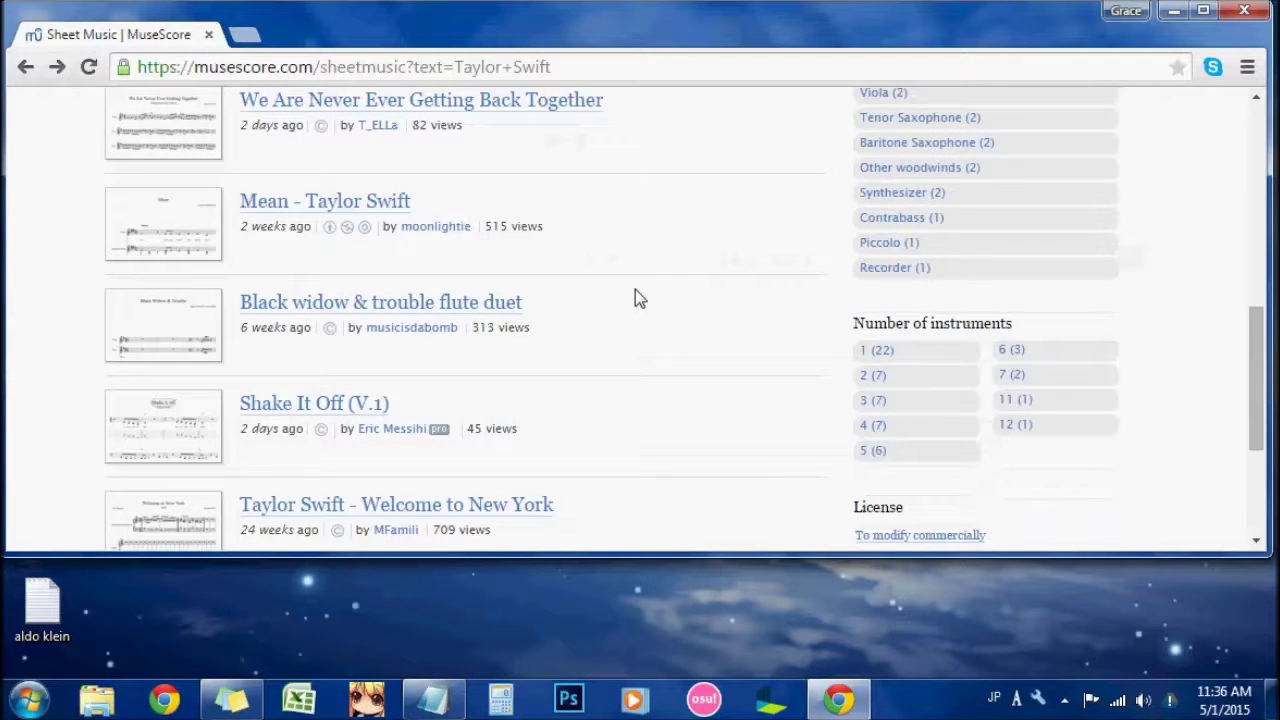
{"action": "scroll", "coordinate": [638, 298], "scroll_direction": "down", "scroll_amount": 1}
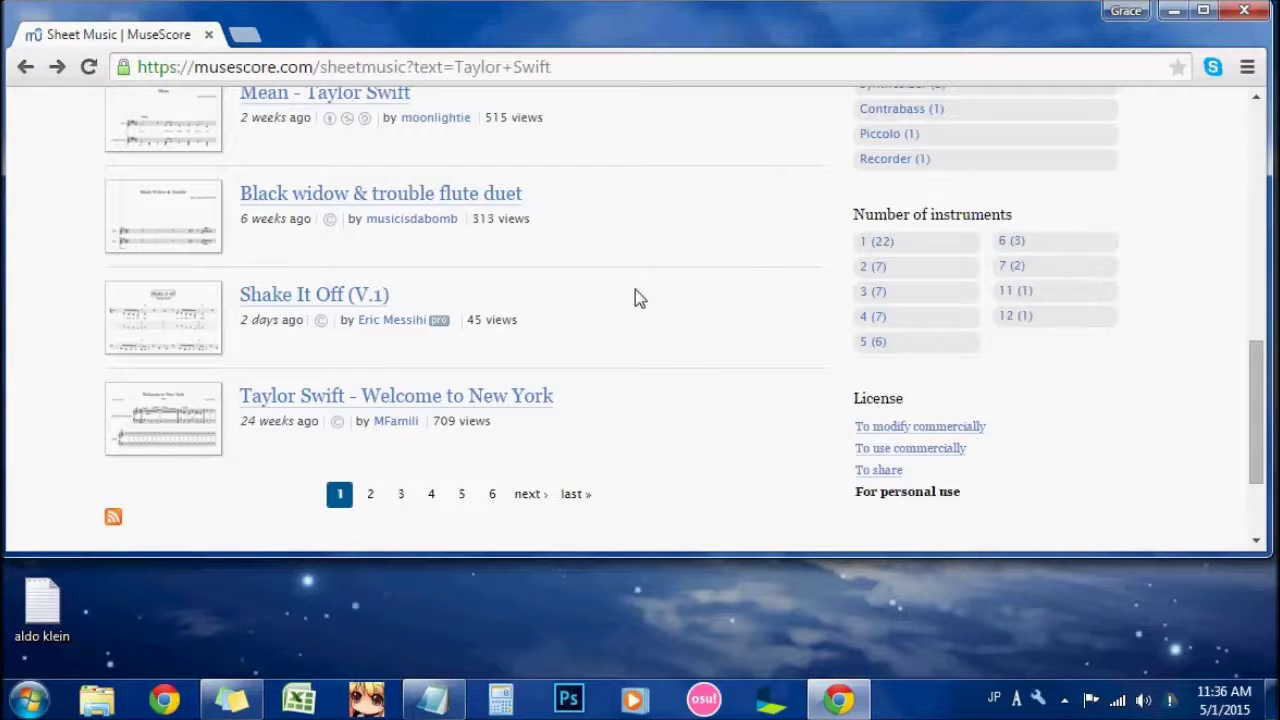
{"action": "left_click", "coordinate": [369, 495]}
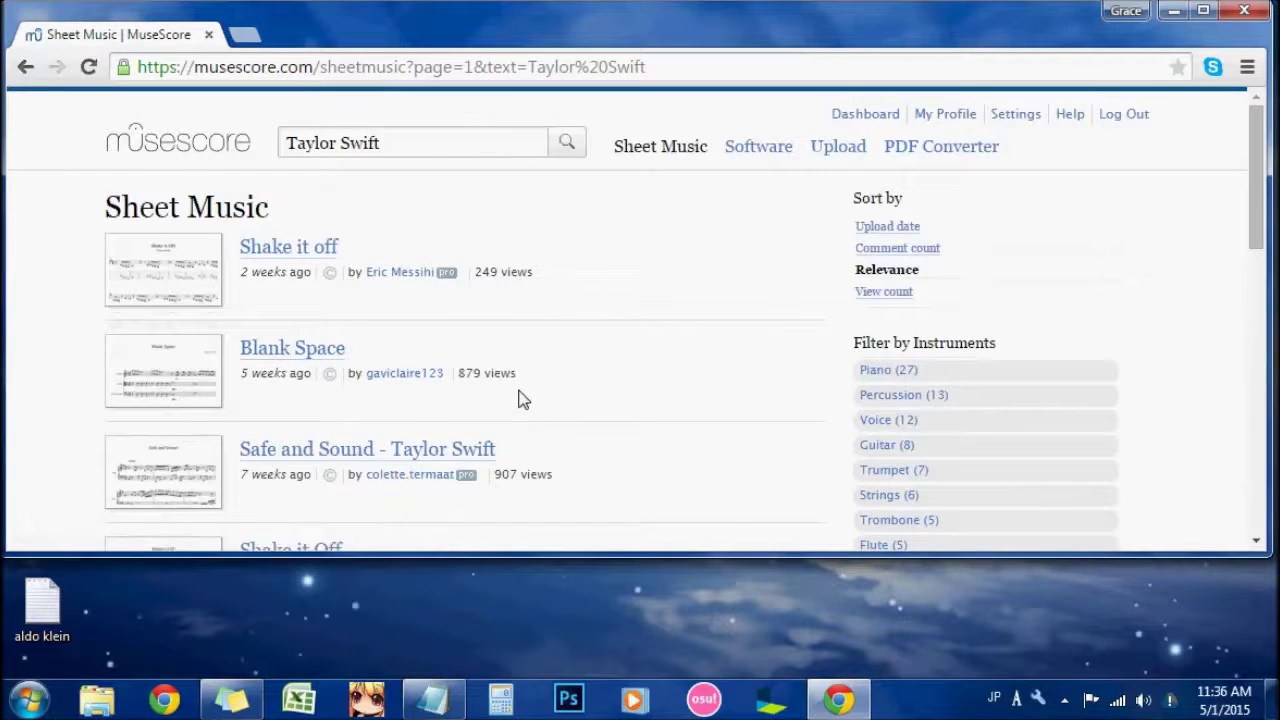
{"action": "scroll", "coordinate": [518, 397], "scroll_direction": "down", "scroll_amount": 2}
{"action": "scroll", "coordinate": [518, 392], "scroll_direction": "down", "scroll_amount": 2}
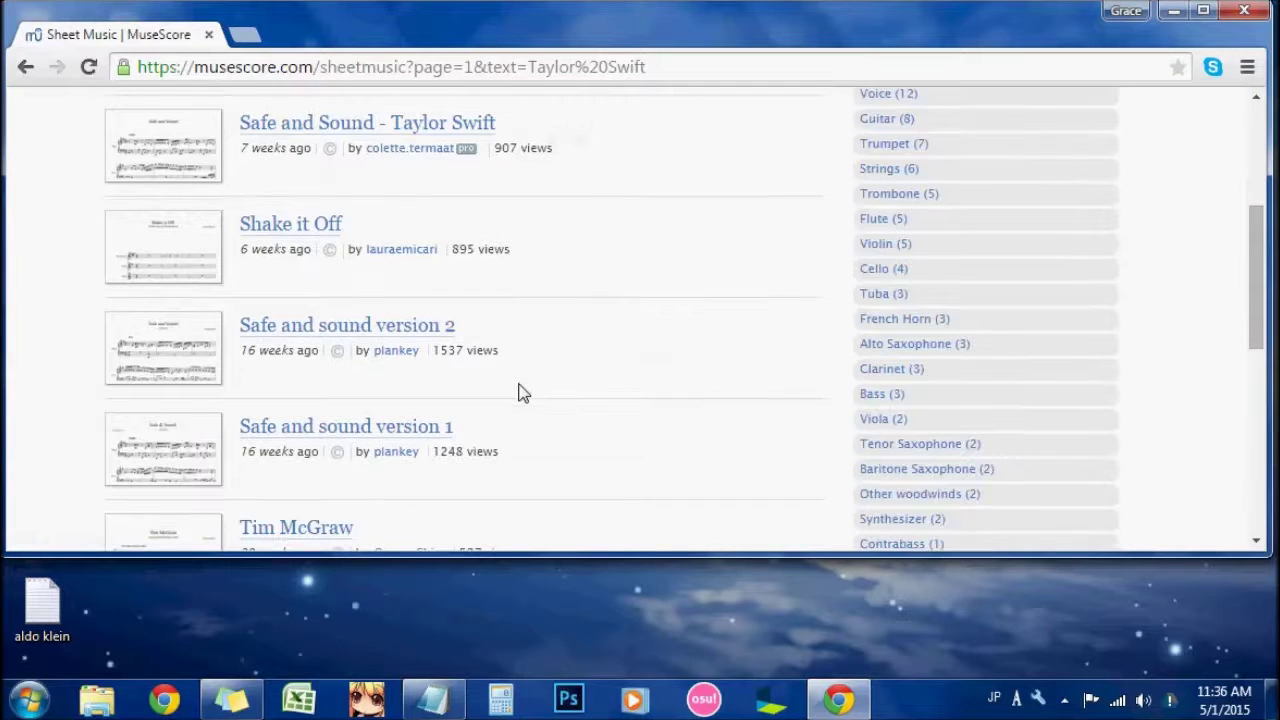
{"action": "scroll", "coordinate": [518, 392], "scroll_direction": "down", "scroll_amount": 2}
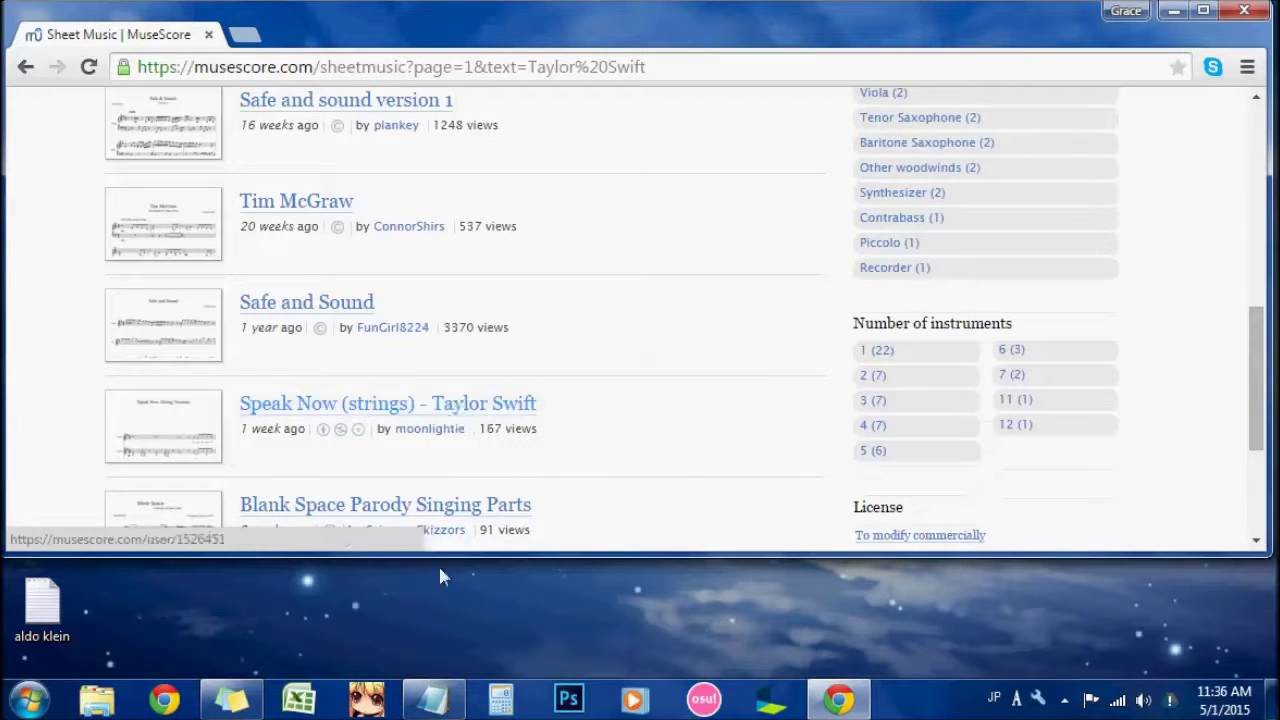
{"action": "left_click", "coordinate": [370, 410]}
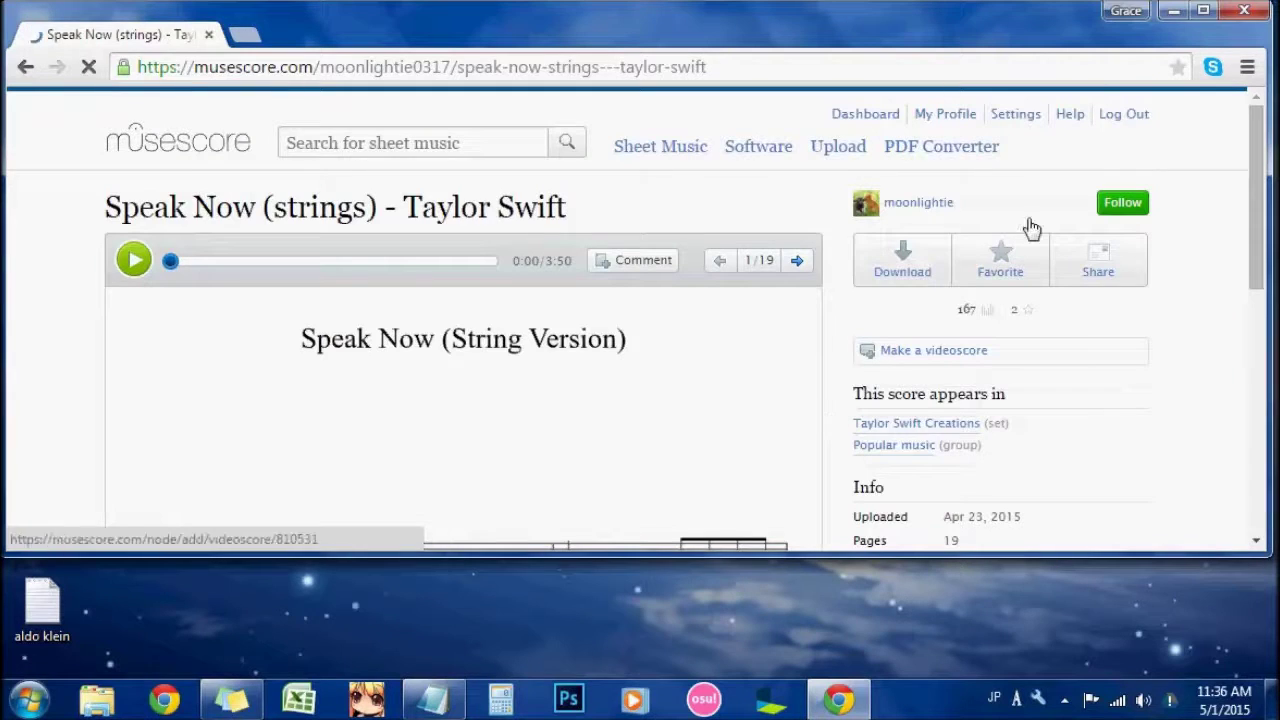
Step: Minimize the browser, open the desktop's Bard folder and check its files for Taylor Swift songs
{"action": "left_click", "coordinate": [1173, 10]}
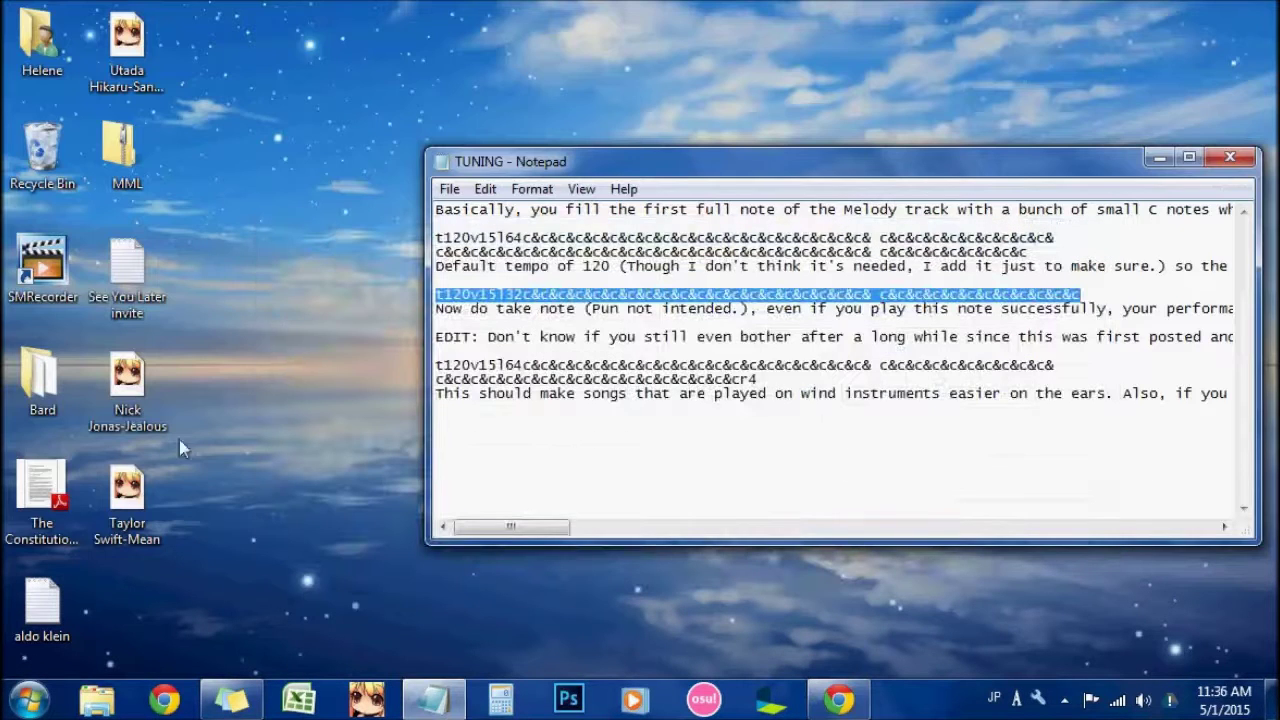
{"action": "double_click", "coordinate": [40, 405]}
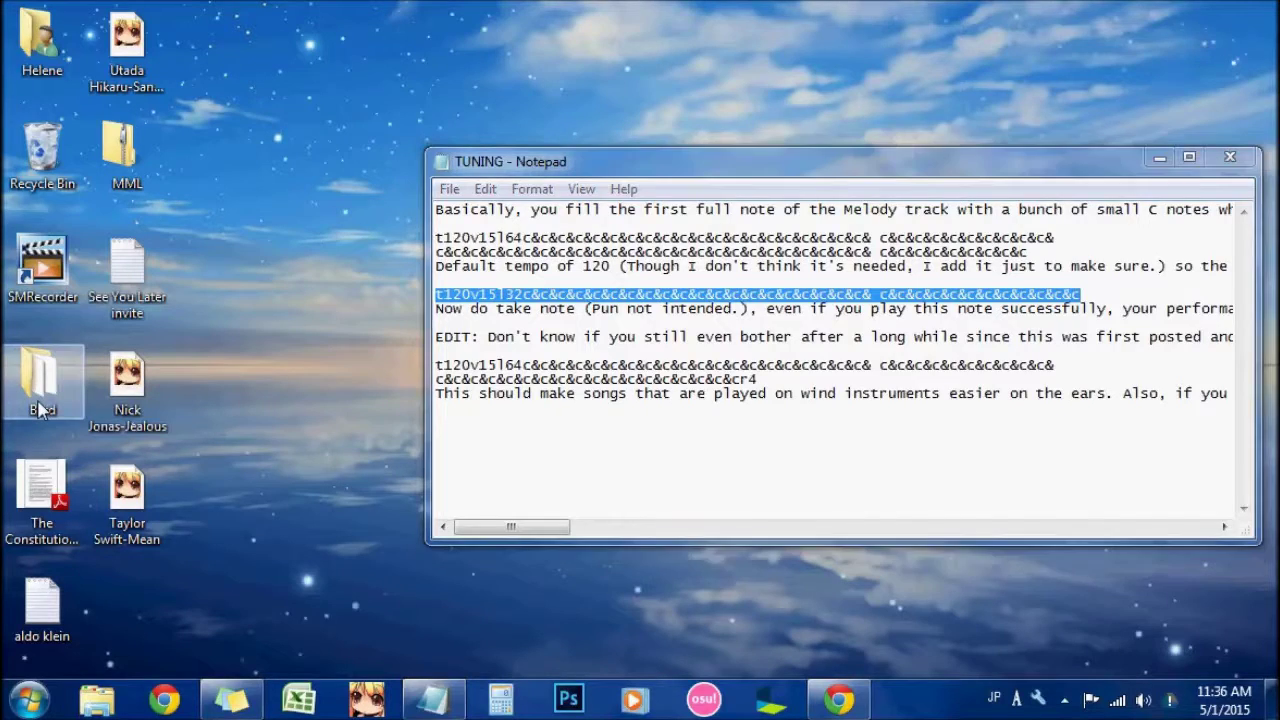
{"action": "left_click", "coordinate": [900, 385]}
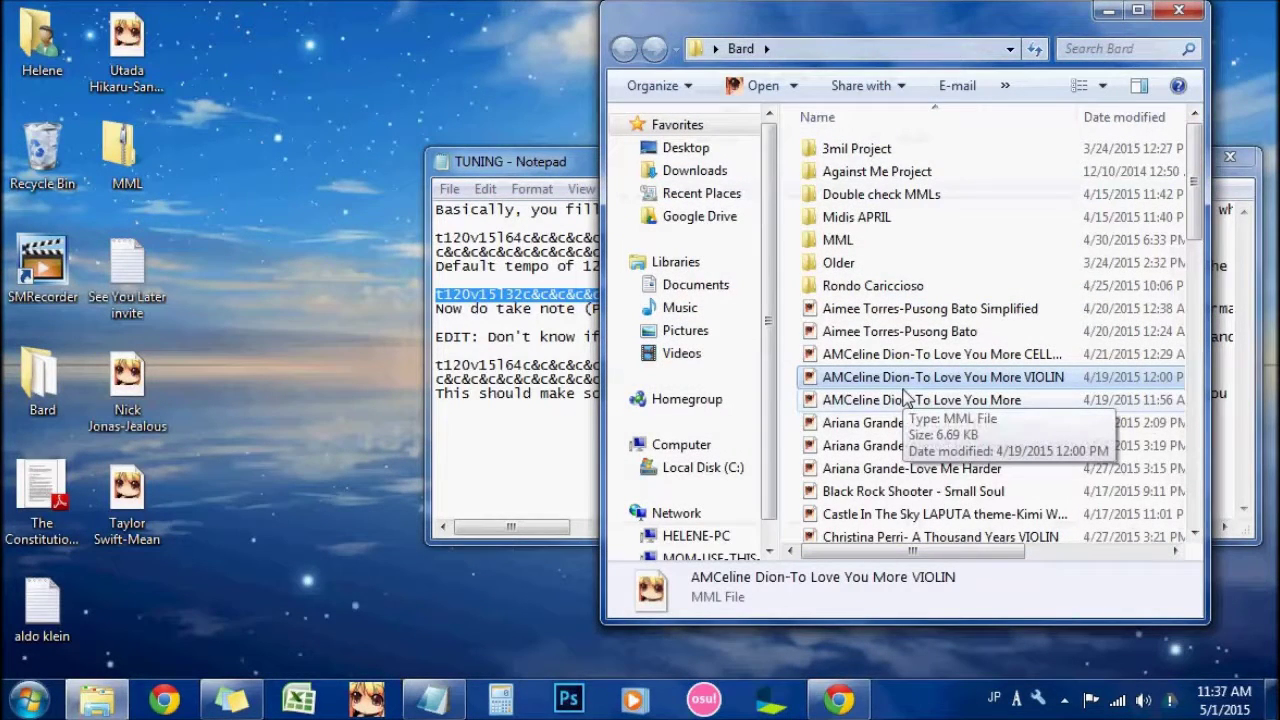
{"action": "scroll", "coordinate": [903, 410], "scroll_direction": "down", "scroll_amount": 15}
{"action": "left_click", "coordinate": [898, 437]}
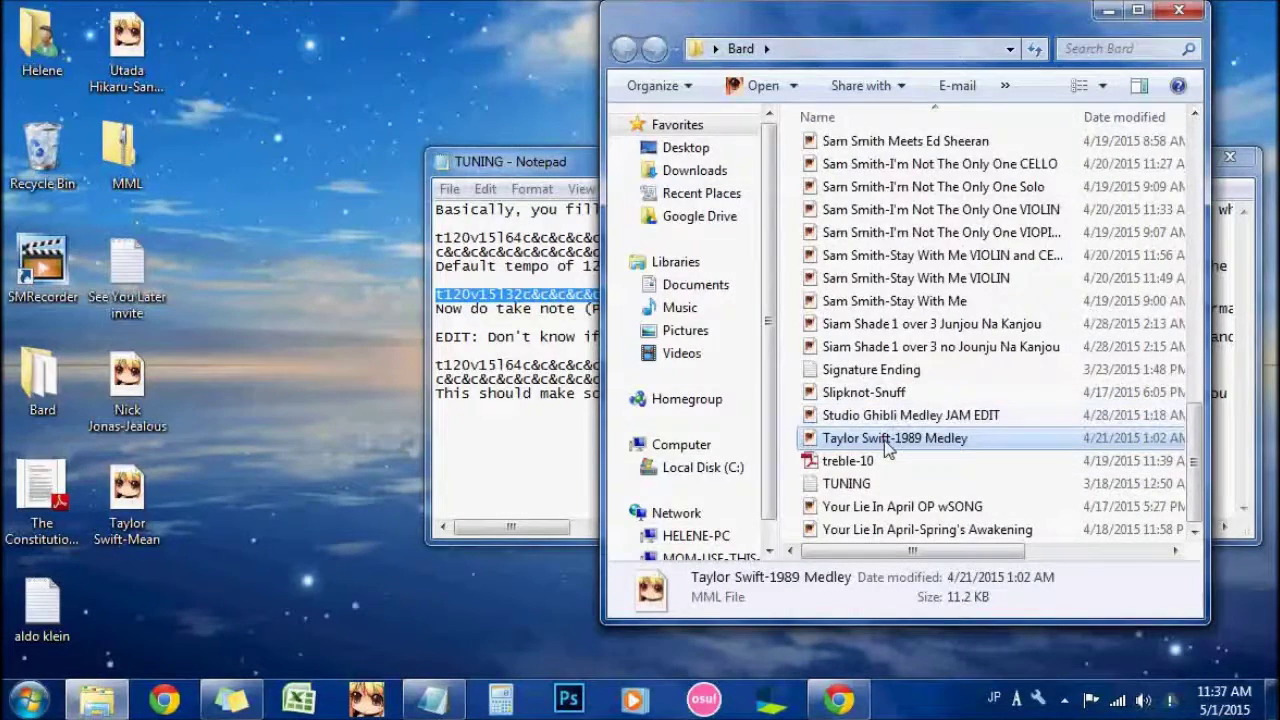
{"action": "key", "text": "Down"}
{"action": "key", "text": "Down"}
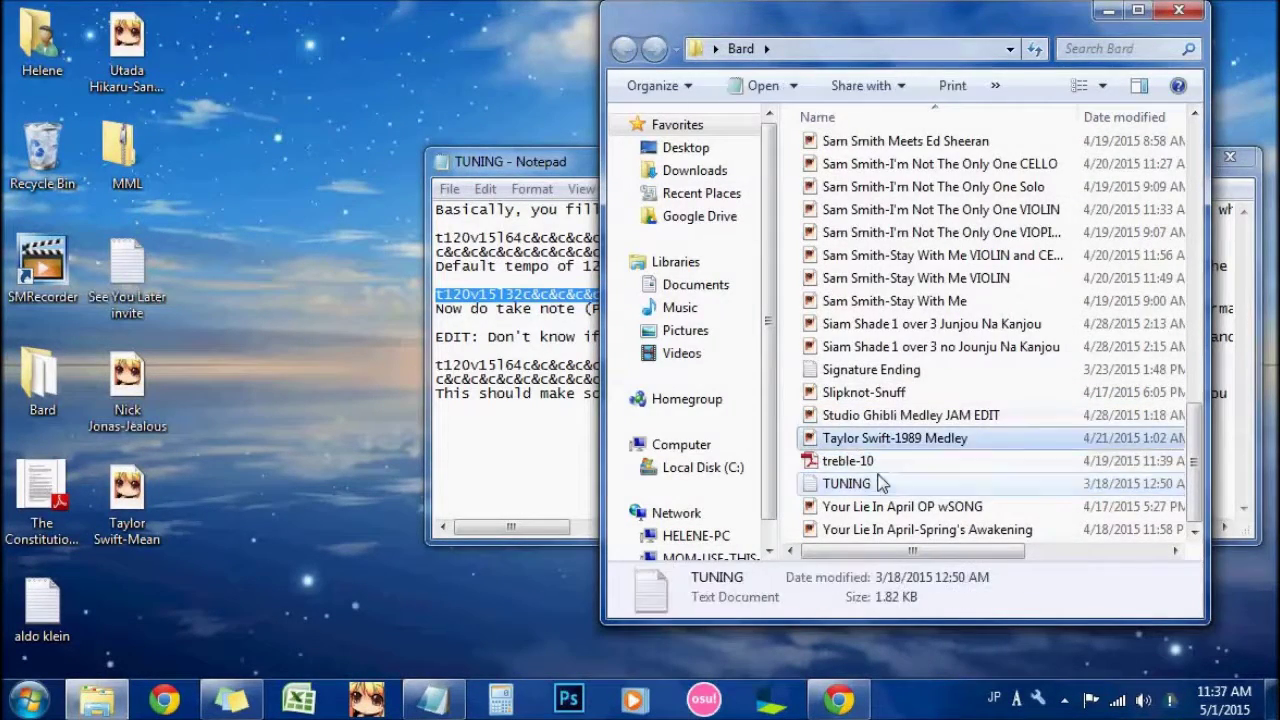
{"action": "scroll", "coordinate": [880, 483], "scroll_direction": "up", "scroll_amount": 15}
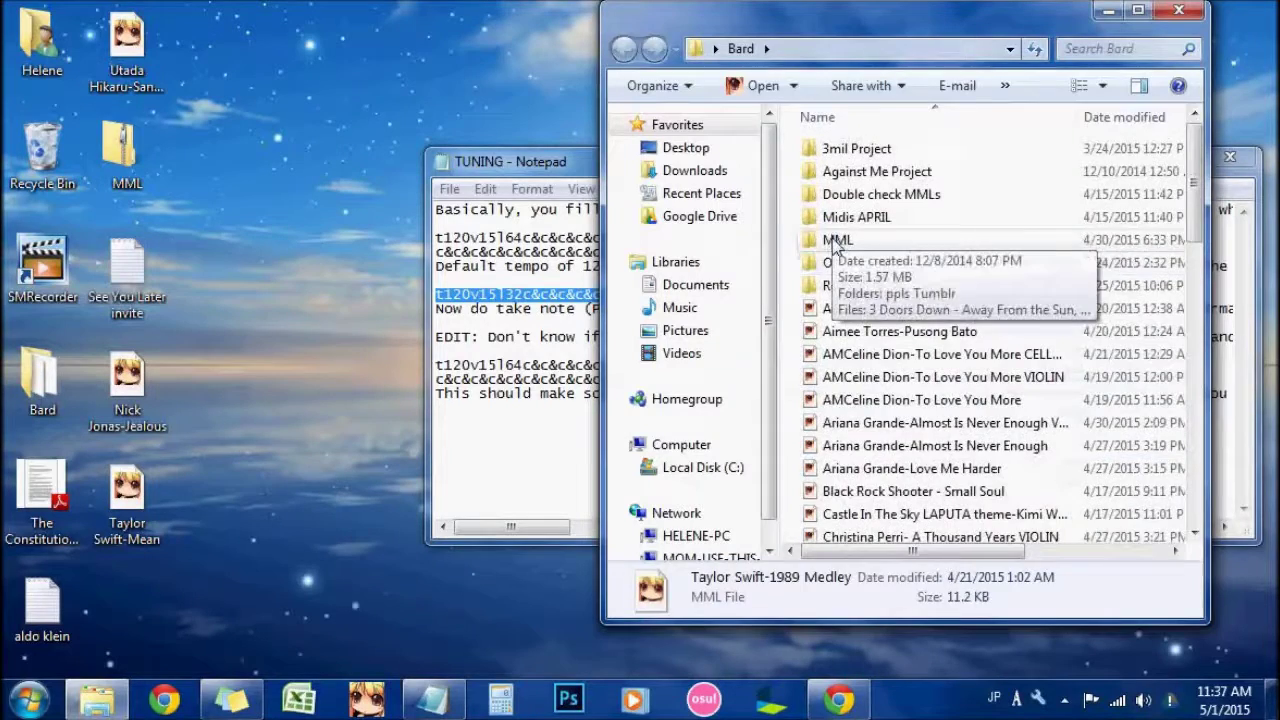
Step: Open the MML subfolder and look through the Taylor Swift songs among its files beginning with T
{"action": "double_click", "coordinate": [833, 244]}
{"action": "key", "text": "t"}
{"action": "key", "text": "Down"}
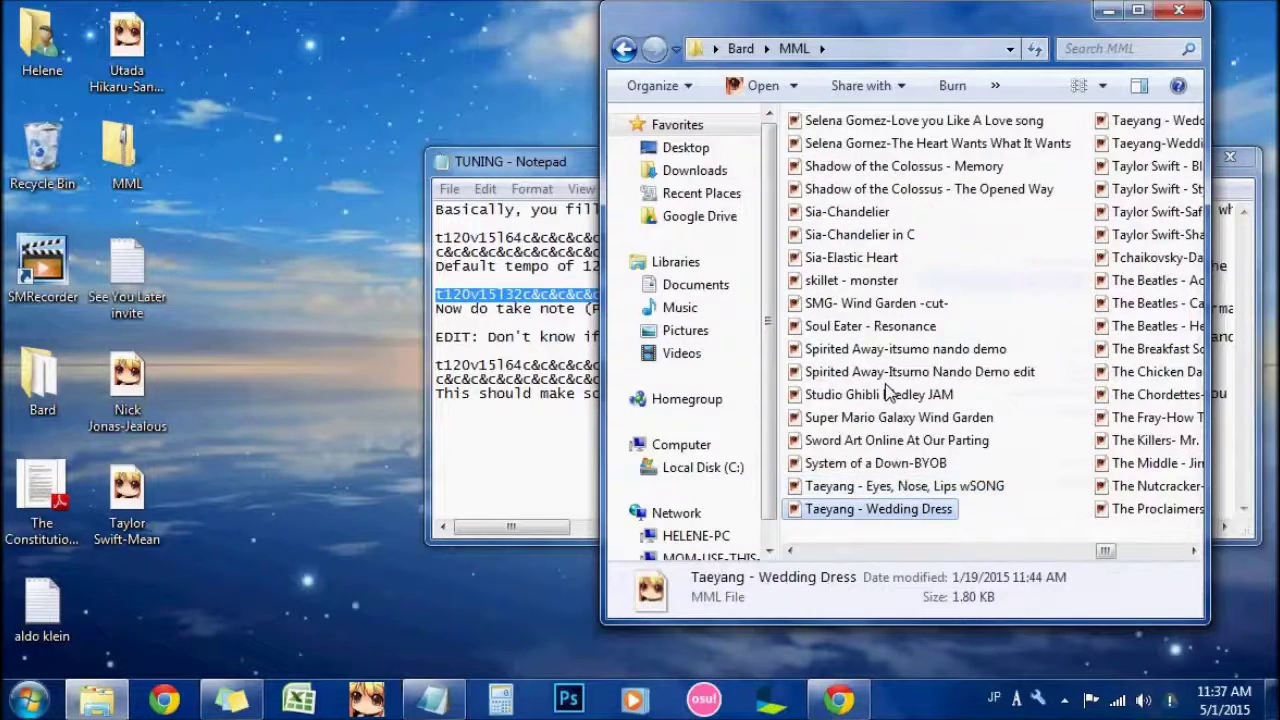
{"action": "key", "text": "Down"}
{"action": "key", "text": "Down"}
{"action": "key", "text": "Down"}
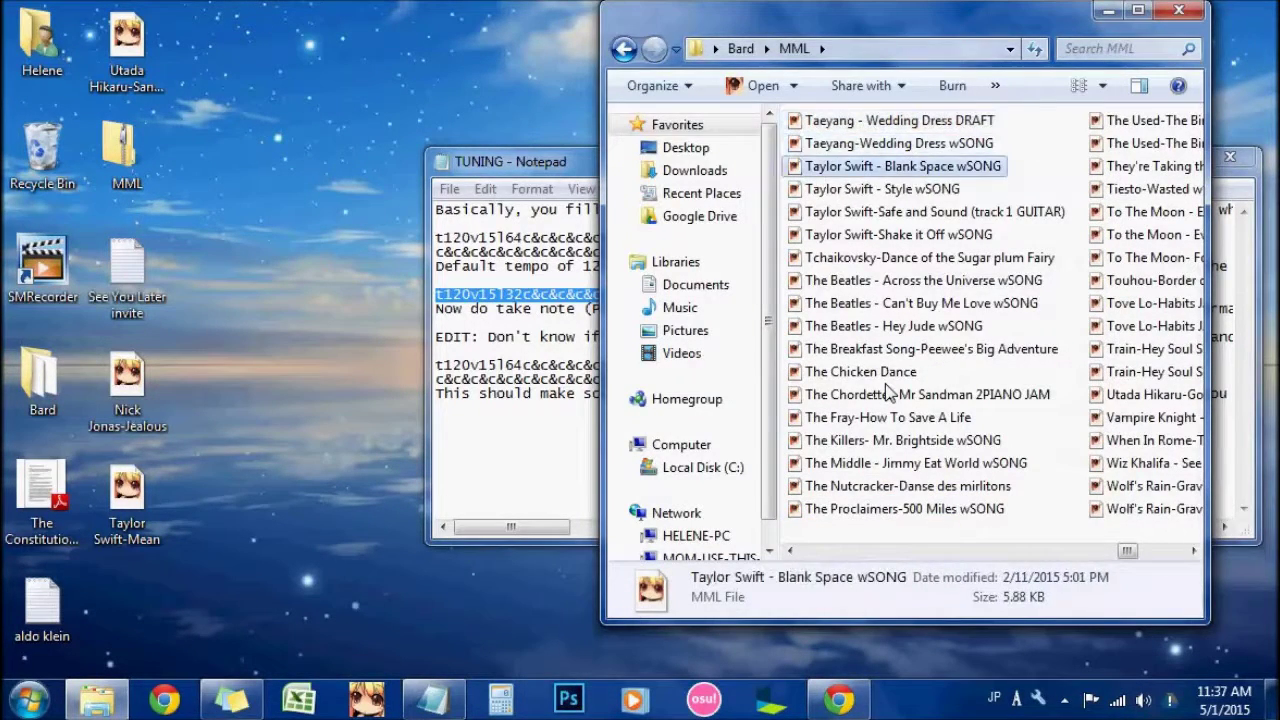
{"action": "key", "text": "Down"}
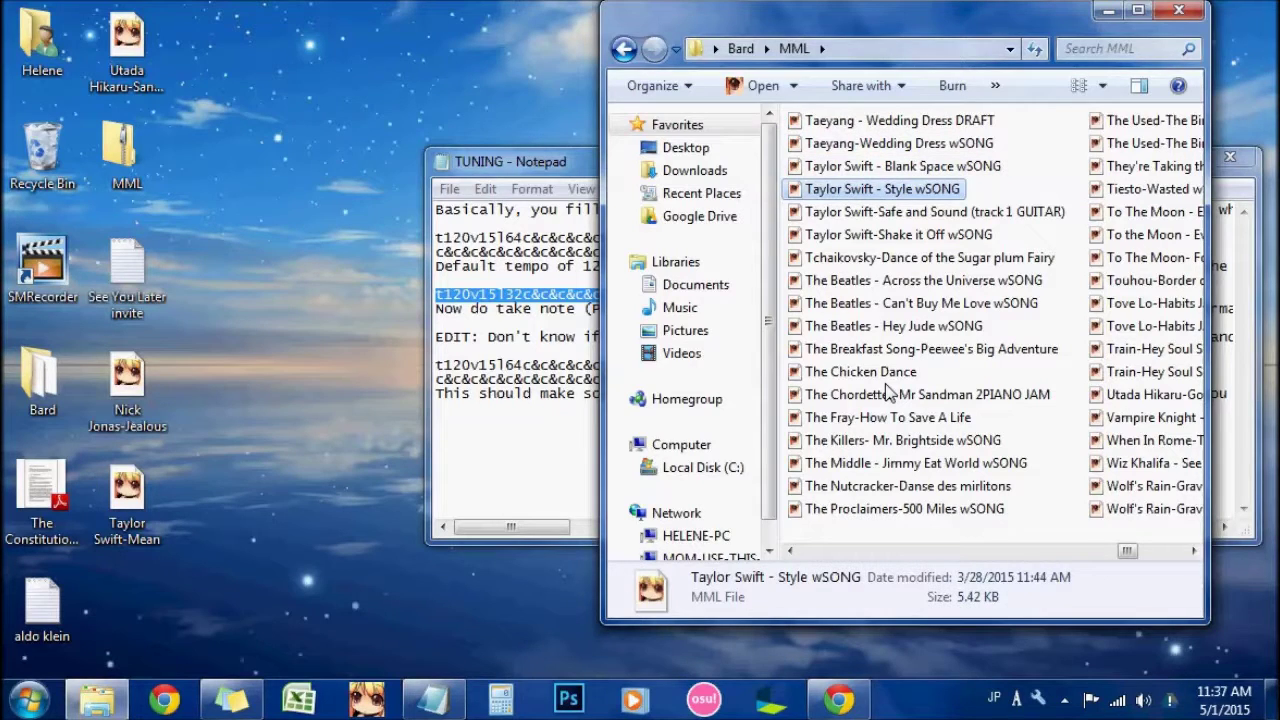
{"action": "key", "text": "Down"}
{"action": "key", "text": "Down"}
{"action": "key", "text": "Down"}
{"action": "key", "text": "Down"}
{"action": "key", "text": "Down"}
{"action": "key", "text": "Down"}
{"action": "key", "text": "Down"}
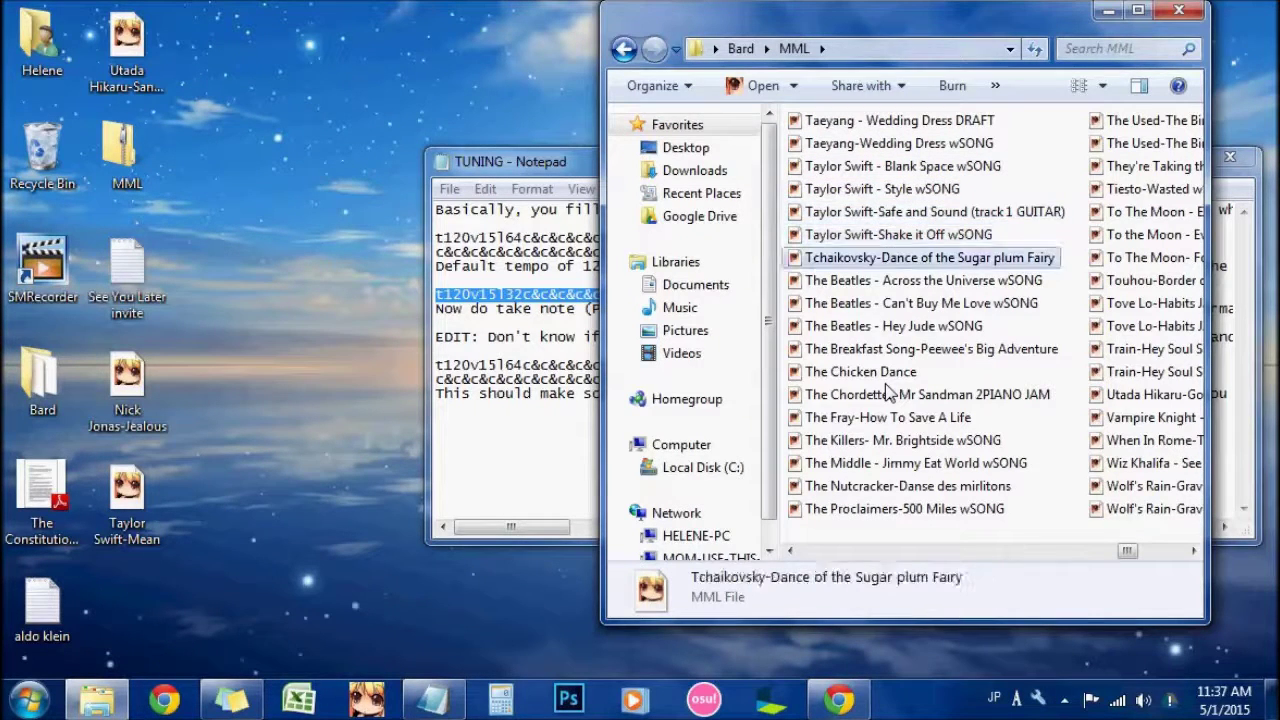
{"action": "scroll", "coordinate": [900, 400], "scroll_direction": "up", "scroll_amount": 10}
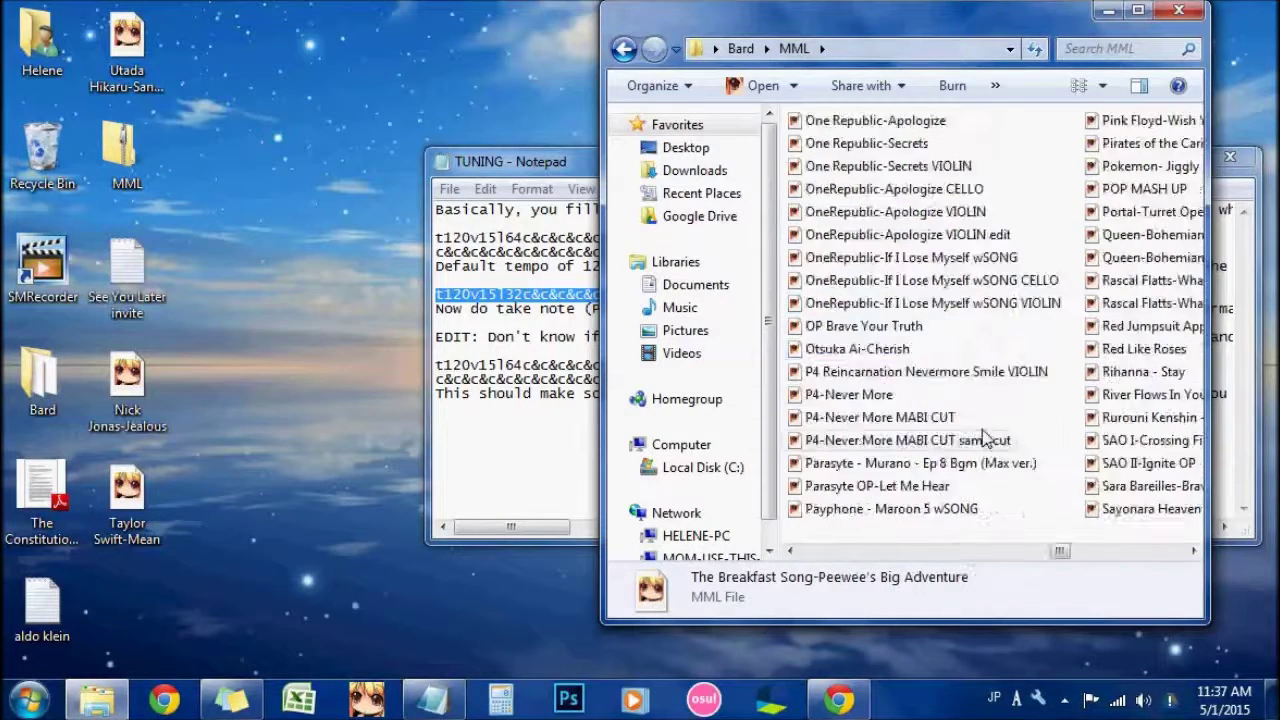
Step: Go back to Bard, open the Older subfolder and step through its entries beginning with T
{"action": "left_click", "coordinate": [623, 48]}
{"action": "double_click", "coordinate": [838, 262]}
{"action": "left_click", "coordinate": [855, 491]}
{"action": "key", "text": "t"}
{"action": "left_click", "coordinate": [1129, 302]}
{"action": "key", "text": "t"}
{"action": "key", "text": "t"}
{"action": "key", "text": "t"}
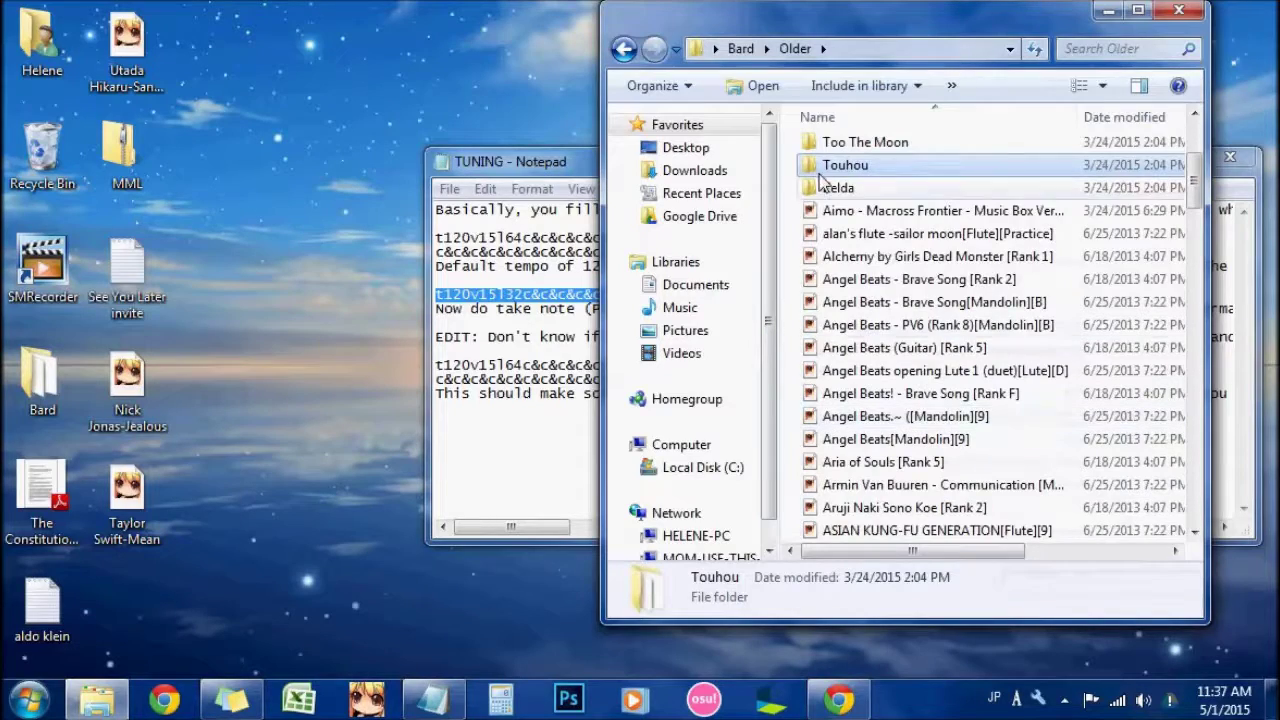
{"action": "key", "text": "t"}
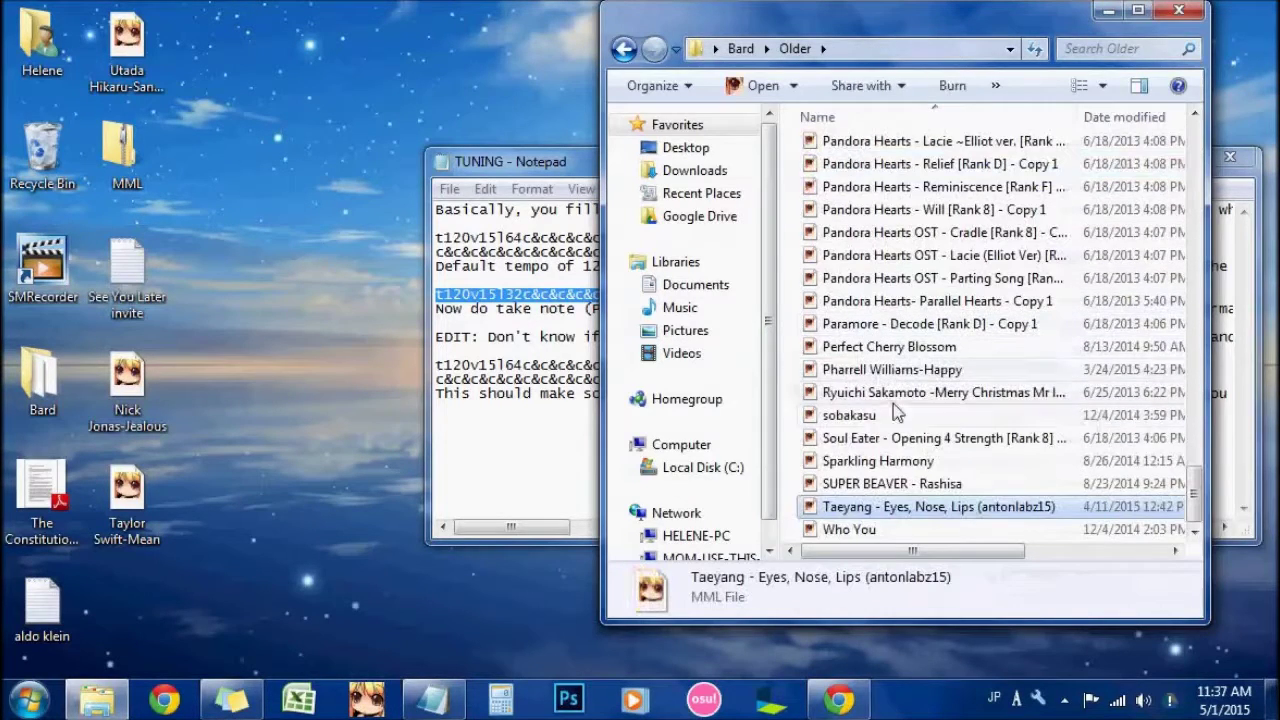
Step: Close the Older folder window, launch 3ML EDITOR 2 and switch back to the Speak Now (strings) score in the browser
{"action": "left_click", "coordinate": [1107, 10]}
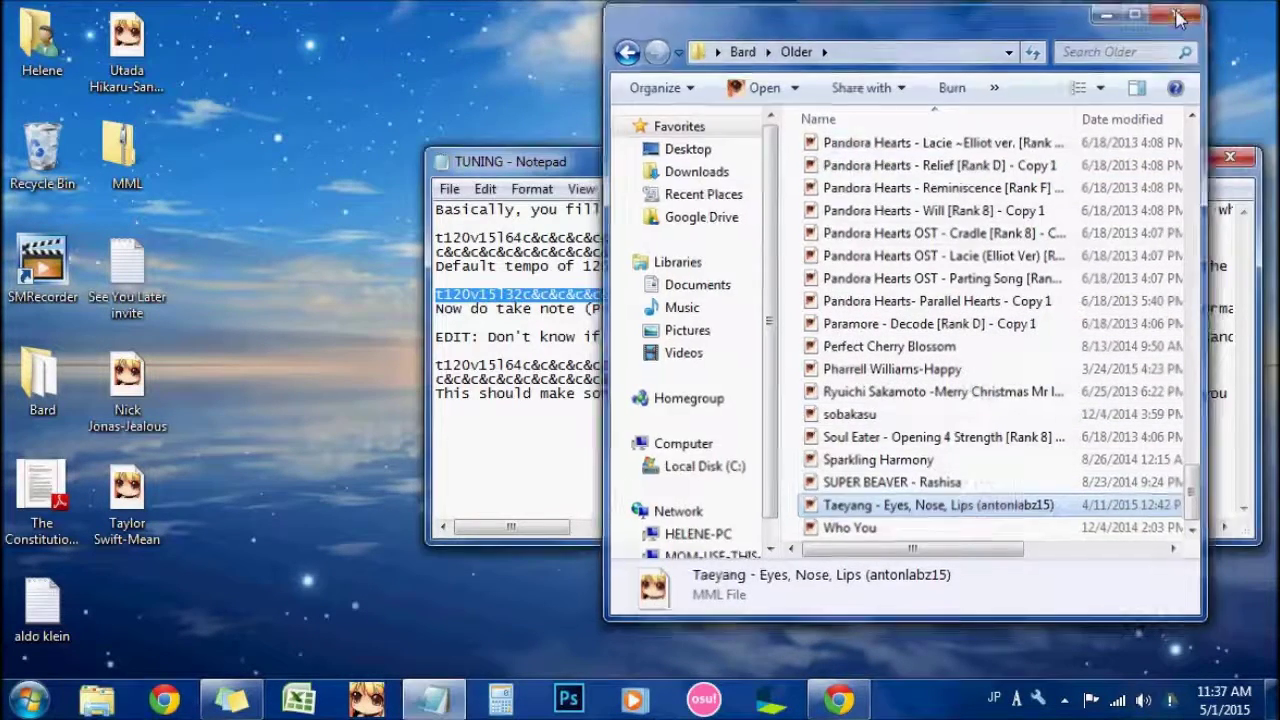
{"action": "left_click", "coordinate": [386, 705]}
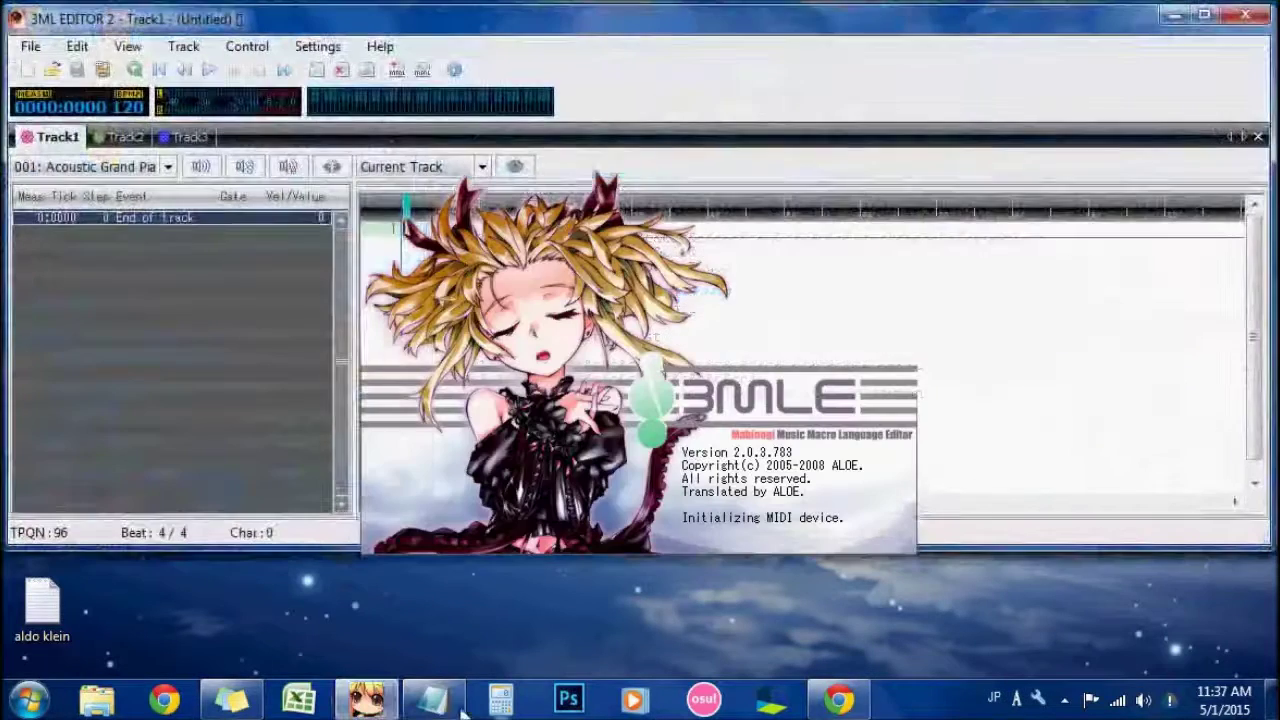
{"action": "left_click", "coordinate": [838, 697]}
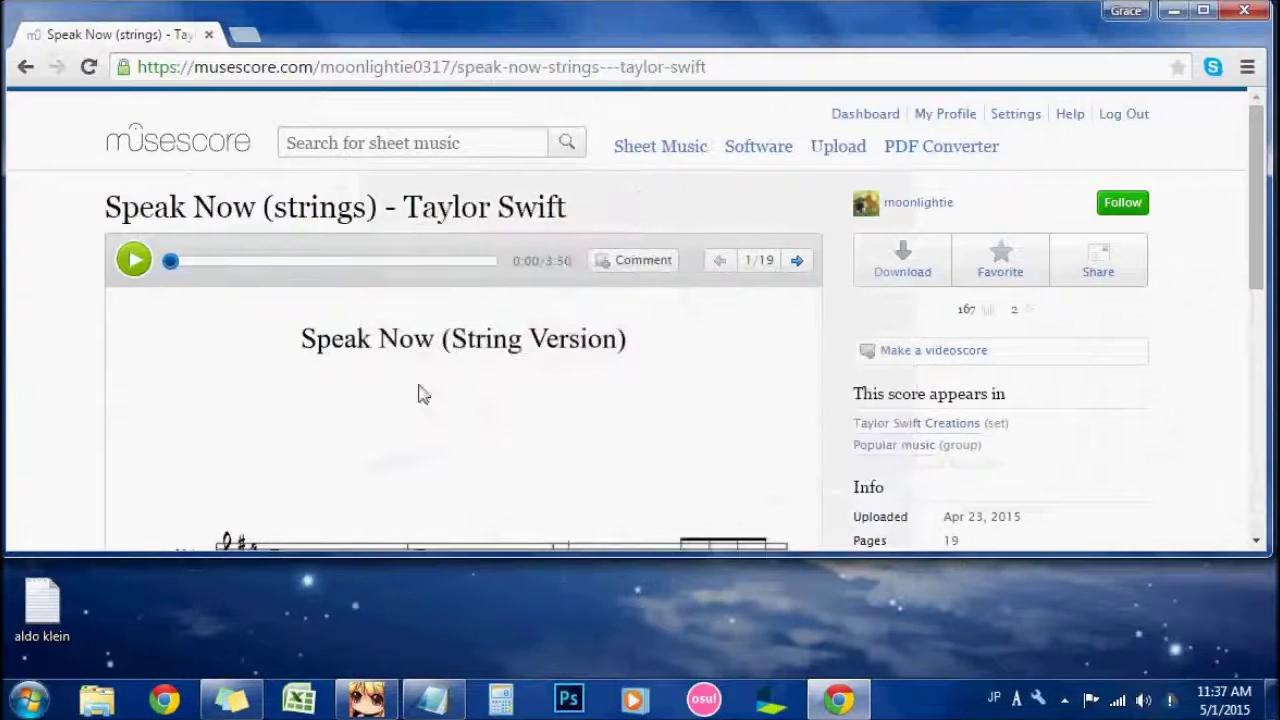
Step: Look over the opening pages of the Speak Now score while playing its preview, and pause the playback
{"action": "scroll", "coordinate": [680, 440], "scroll_direction": "down", "scroll_amount": 2}
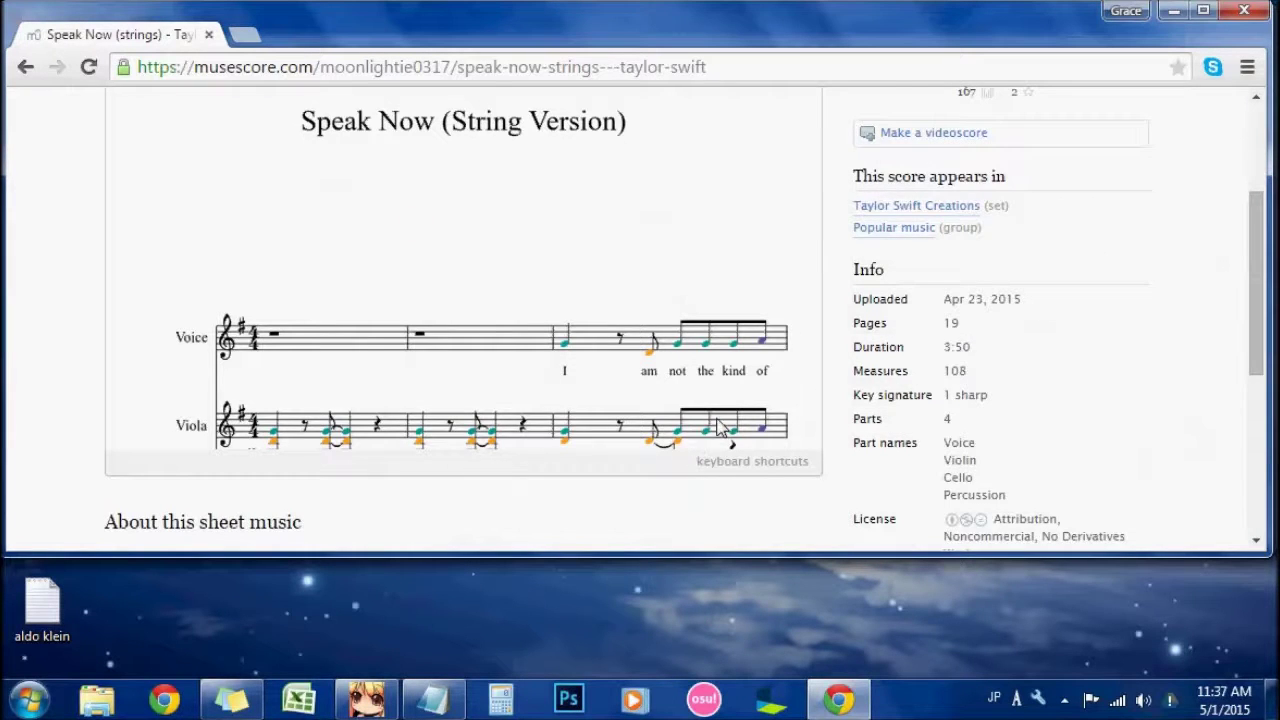
{"action": "scroll", "coordinate": [695, 445], "scroll_direction": "down", "scroll_amount": 2}
{"action": "scroll", "coordinate": [786, 400], "scroll_direction": "up", "scroll_amount": 5}
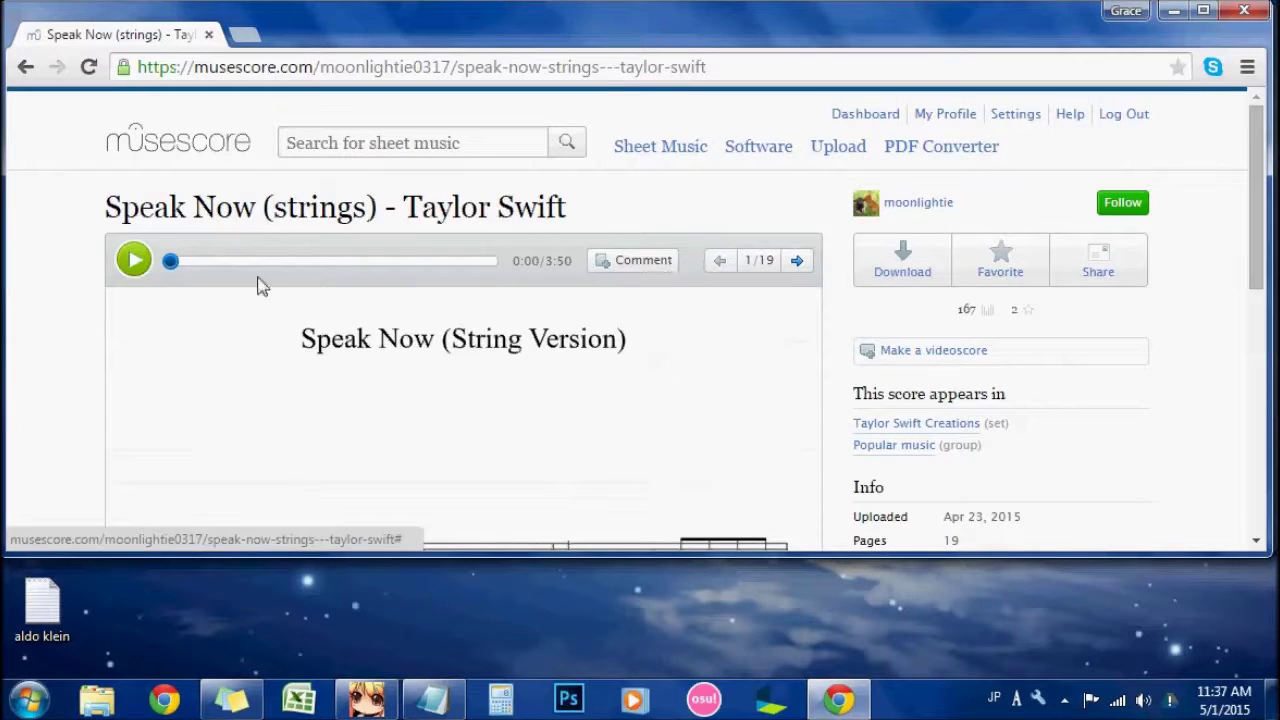
{"action": "left_click", "coordinate": [134, 260]}
{"action": "scroll", "coordinate": [925, 455], "scroll_direction": "down", "scroll_amount": 3}
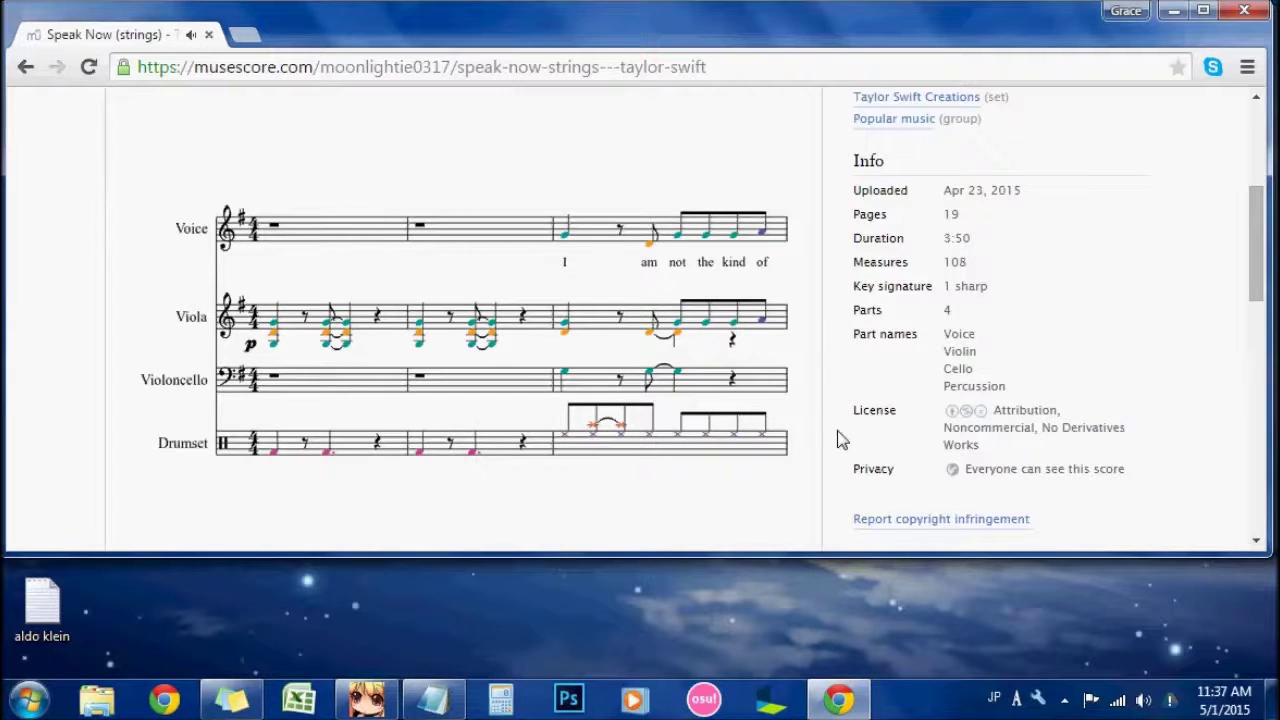
{"action": "scroll", "coordinate": [840, 440], "scroll_direction": "down", "scroll_amount": 5}
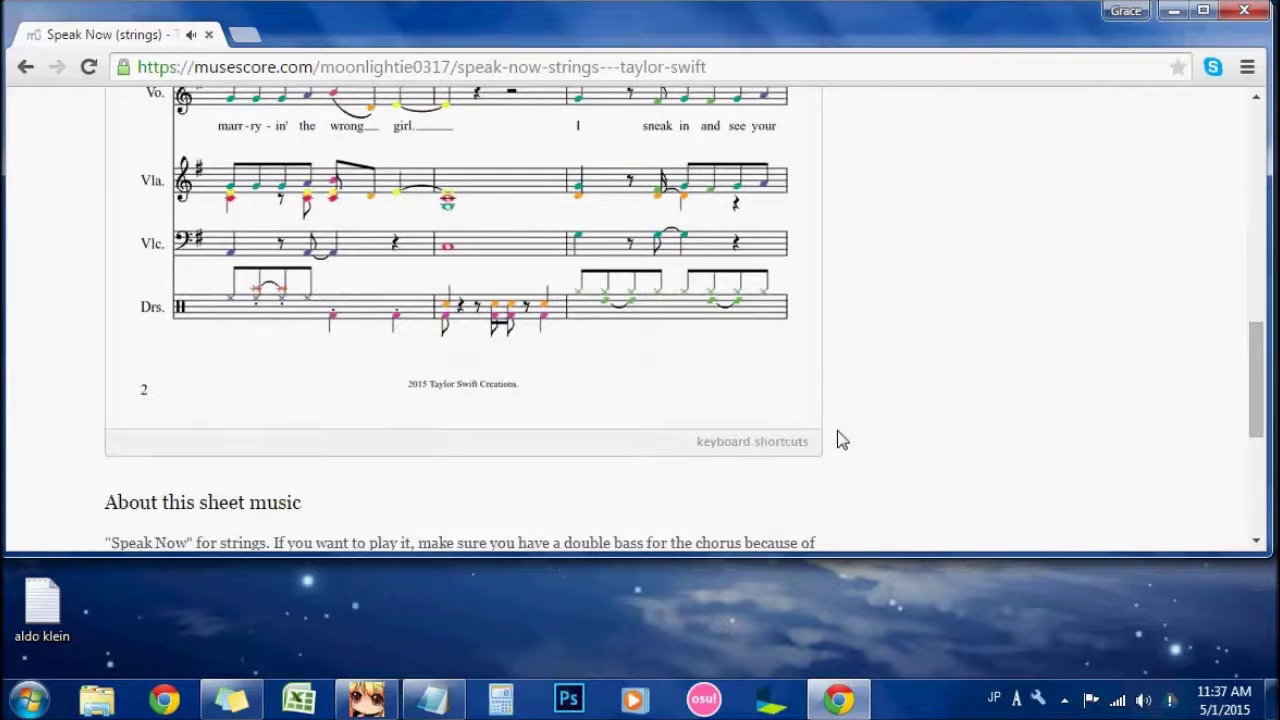
{"action": "scroll", "coordinate": [840, 440], "scroll_direction": "up", "scroll_amount": 5}
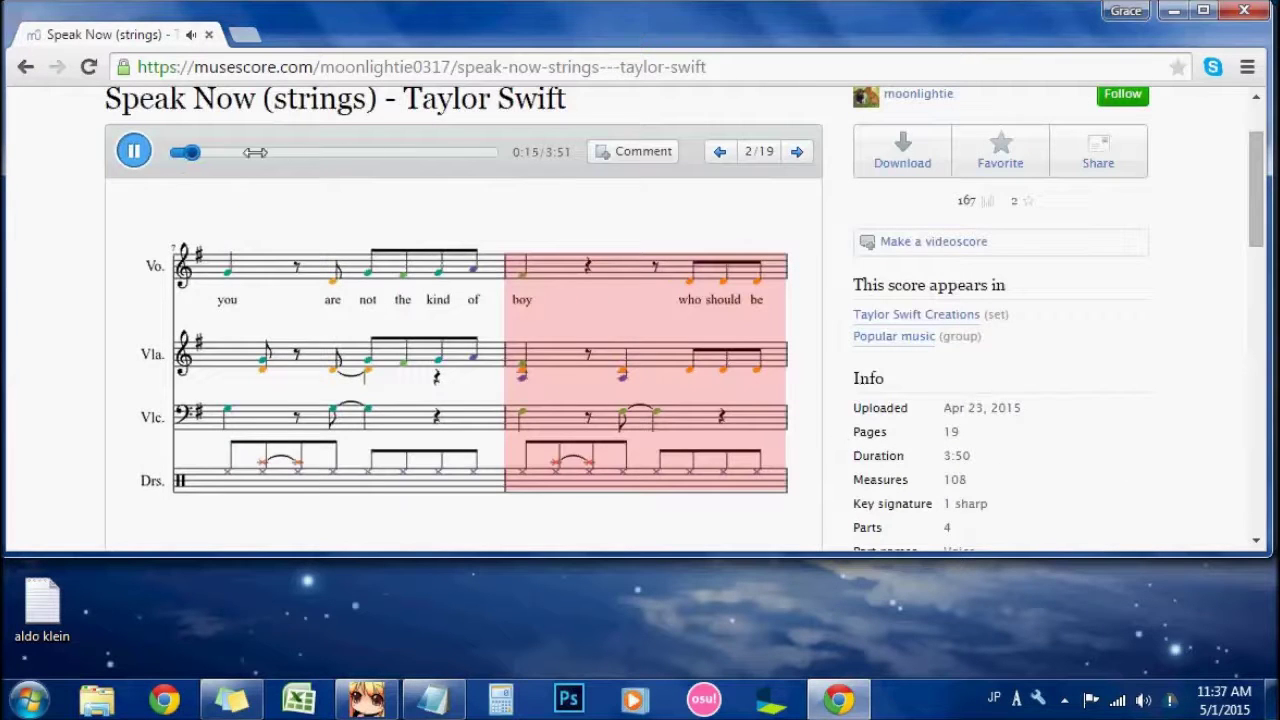
{"action": "left_click", "coordinate": [134, 151]}
Step: Page through the Speak Now score up to page 8, checking the voice, viola, cello and drum parts on each page
{"action": "left_click", "coordinate": [797, 152]}
{"action": "scroll", "coordinate": [800, 330], "scroll_direction": "down", "scroll_amount": 2}
{"action": "scroll", "coordinate": [796, 330], "scroll_direction": "down", "scroll_amount": 6}
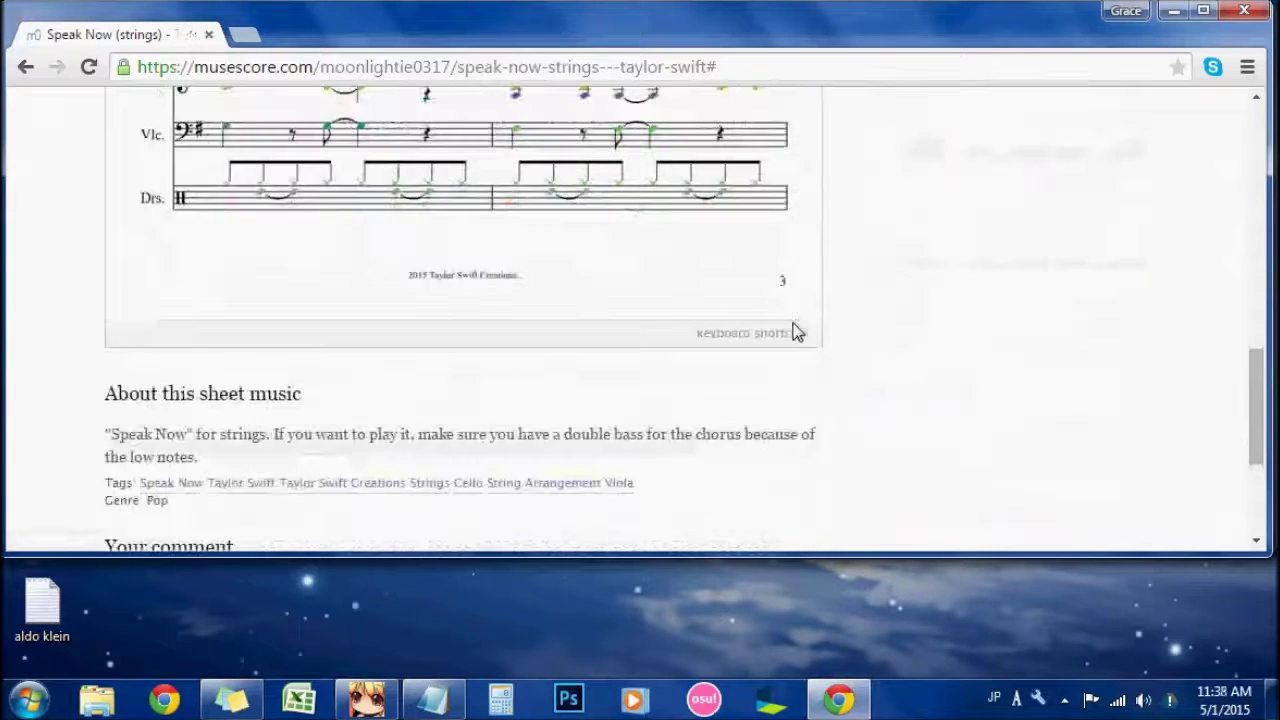
{"action": "scroll", "coordinate": [783, 318], "scroll_direction": "up", "scroll_amount": 7}
{"action": "left_click", "coordinate": [797, 260]}
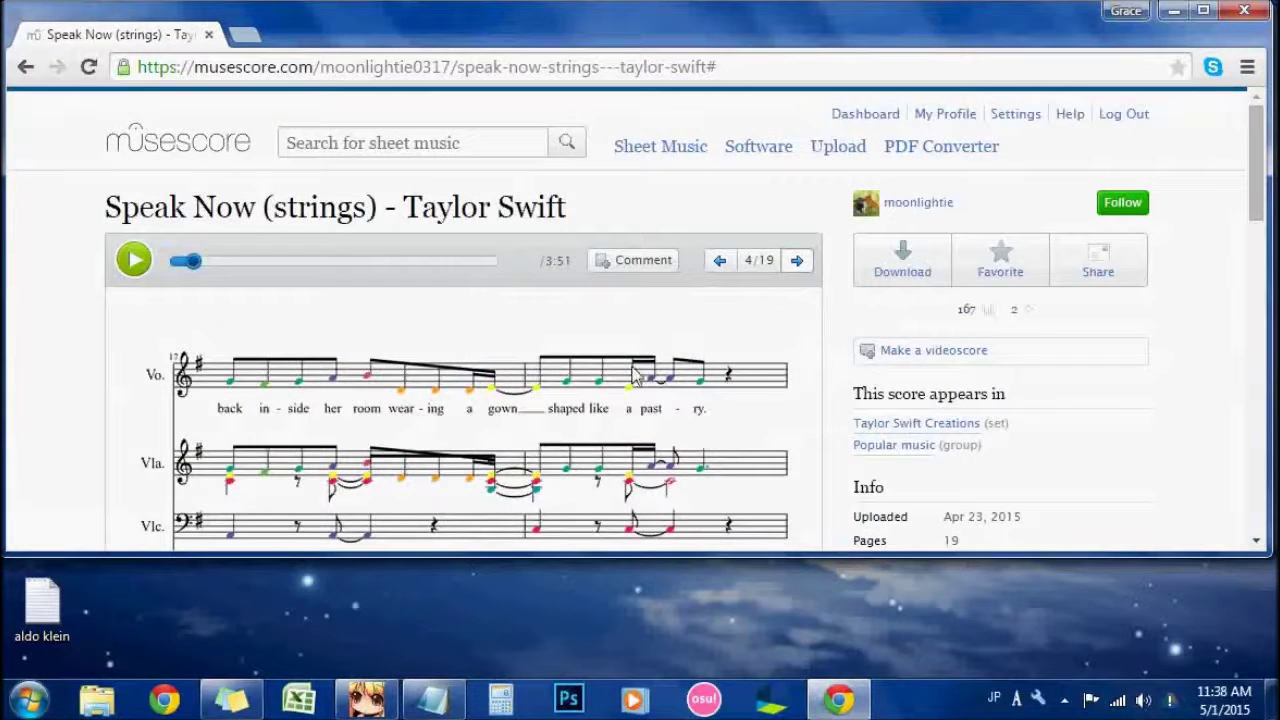
{"action": "scroll", "coordinate": [724, 392], "scroll_direction": "down", "scroll_amount": 2}
{"action": "scroll", "coordinate": [750, 380], "scroll_direction": "down", "scroll_amount": 5}
{"action": "scroll", "coordinate": [780, 340], "scroll_direction": "up", "scroll_amount": 8}
{"action": "left_click", "coordinate": [797, 260]}
{"action": "scroll", "coordinate": [820, 380], "scroll_direction": "down", "scroll_amount": 6}
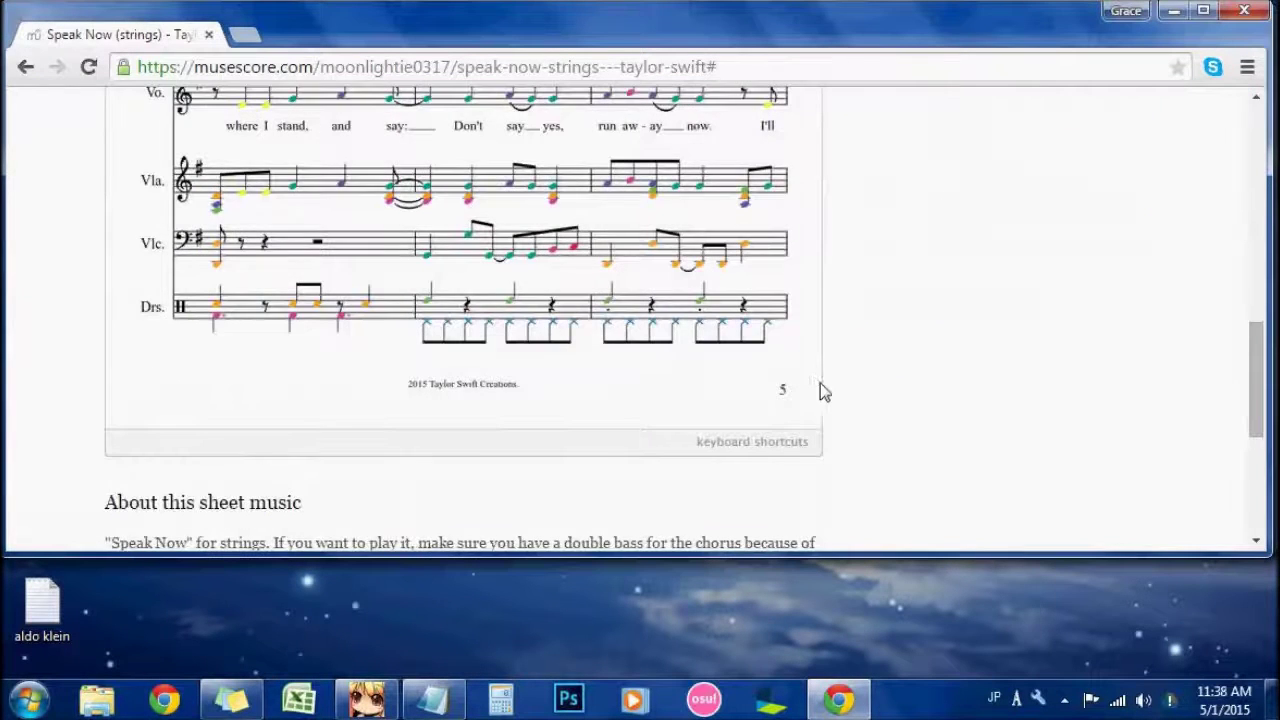
{"action": "scroll", "coordinate": [823, 391], "scroll_direction": "up", "scroll_amount": 6}
{"action": "left_click", "coordinate": [797, 151]}
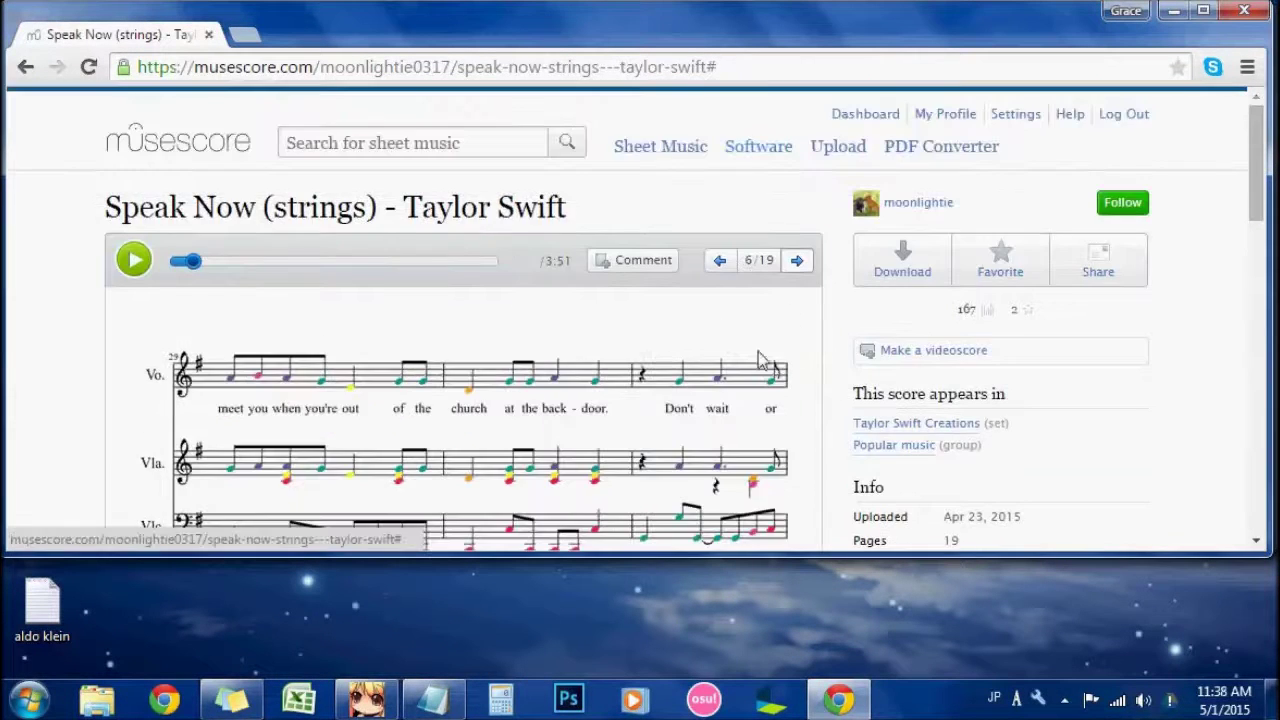
{"action": "scroll", "coordinate": [760, 370], "scroll_direction": "down", "scroll_amount": 8}
{"action": "scroll", "coordinate": [840, 390], "scroll_direction": "up", "scroll_amount": 8}
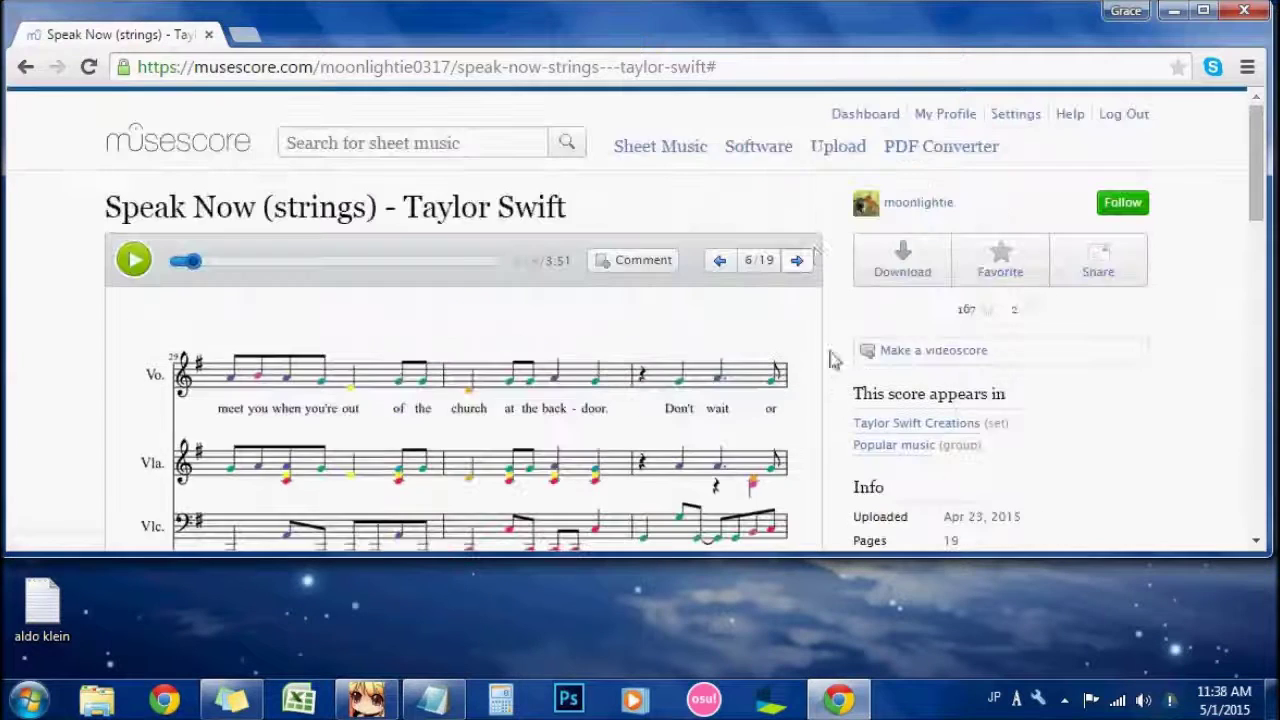
{"action": "left_click", "coordinate": [797, 260]}
{"action": "scroll", "coordinate": [800, 330], "scroll_direction": "down", "scroll_amount": 6}
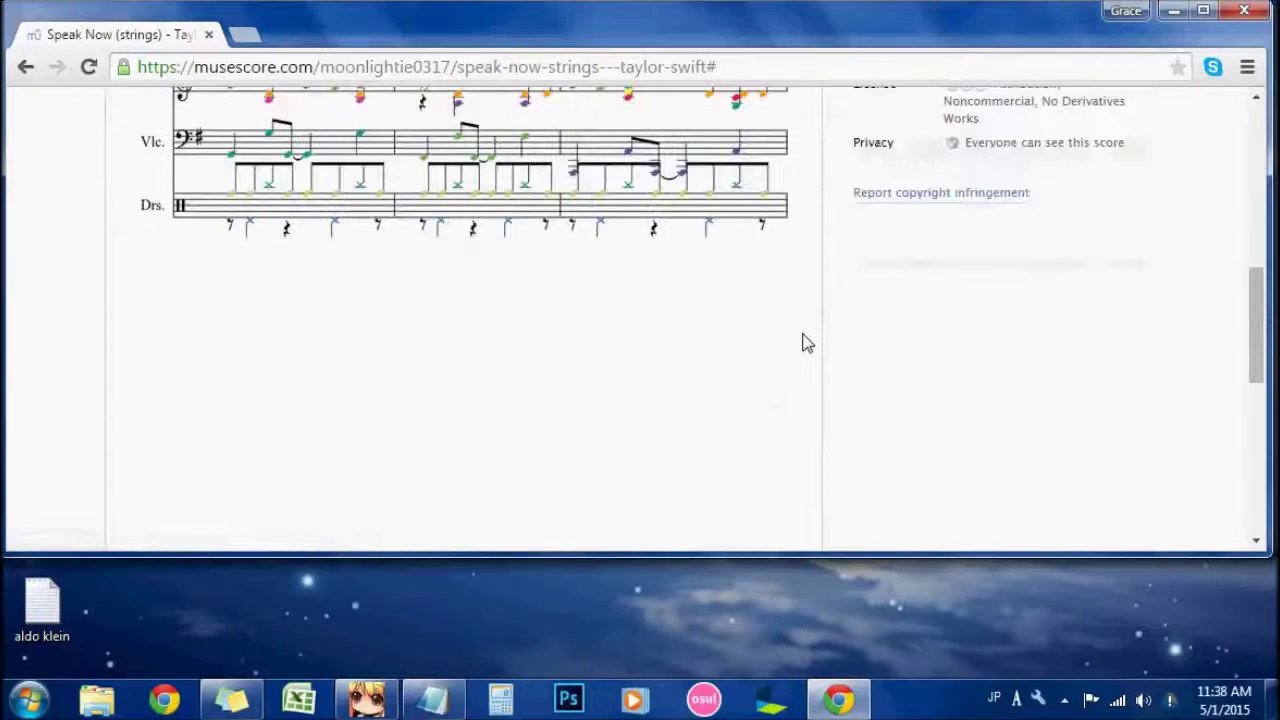
{"action": "scroll", "coordinate": [808, 343], "scroll_direction": "up", "scroll_amount": 6}
{"action": "left_click", "coordinate": [800, 258]}
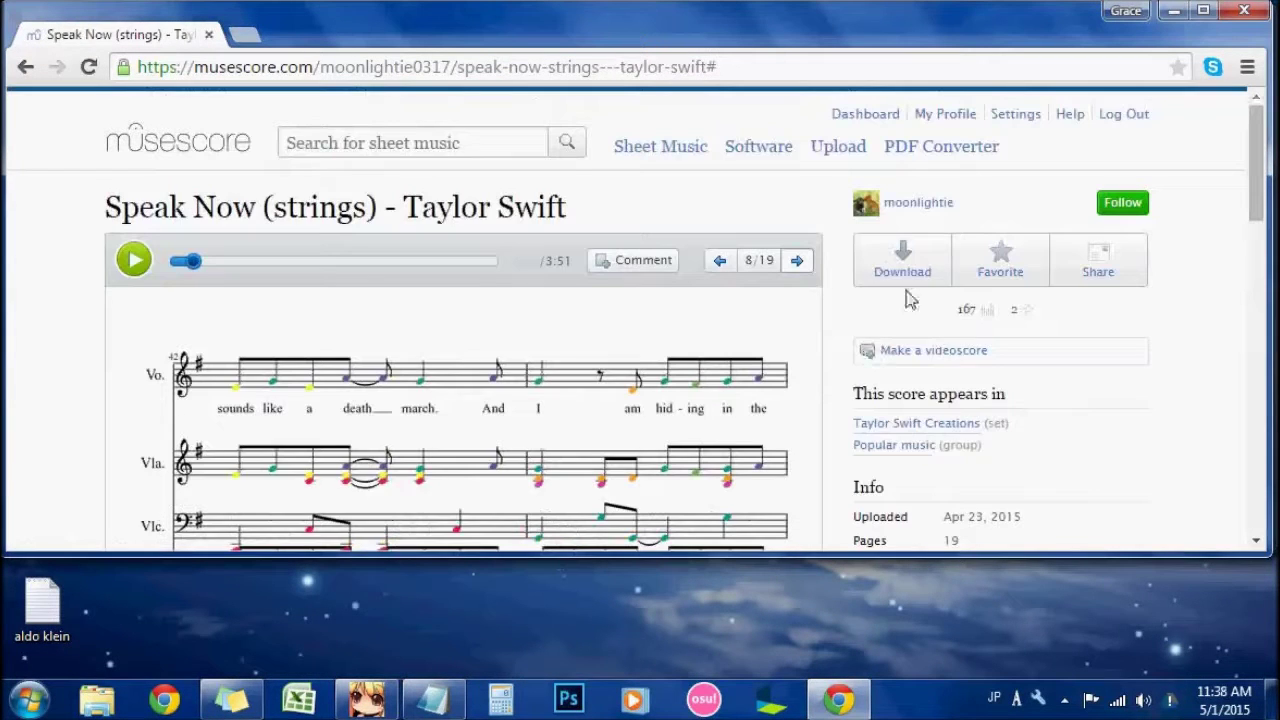
Step: Download the Speak Now score as a MIDI file and close the media player that opens it
{"action": "left_click", "coordinate": [905, 272]}
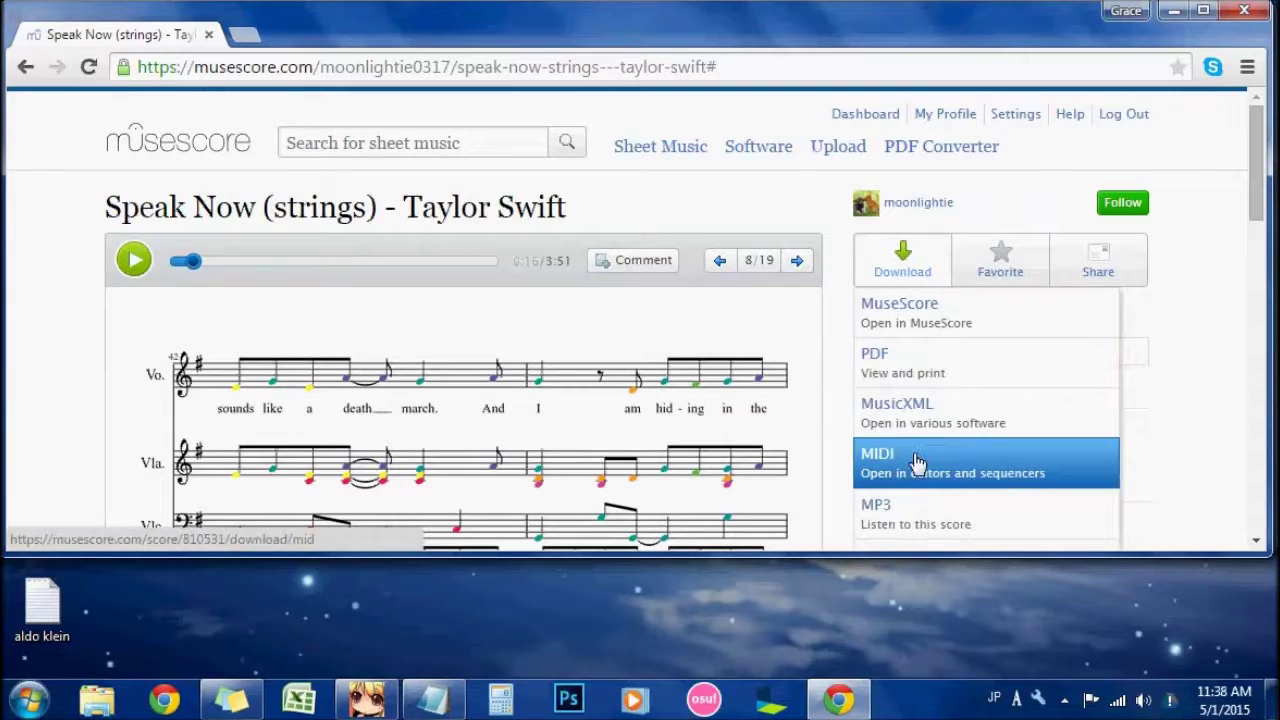
{"action": "left_click", "coordinate": [917, 463]}
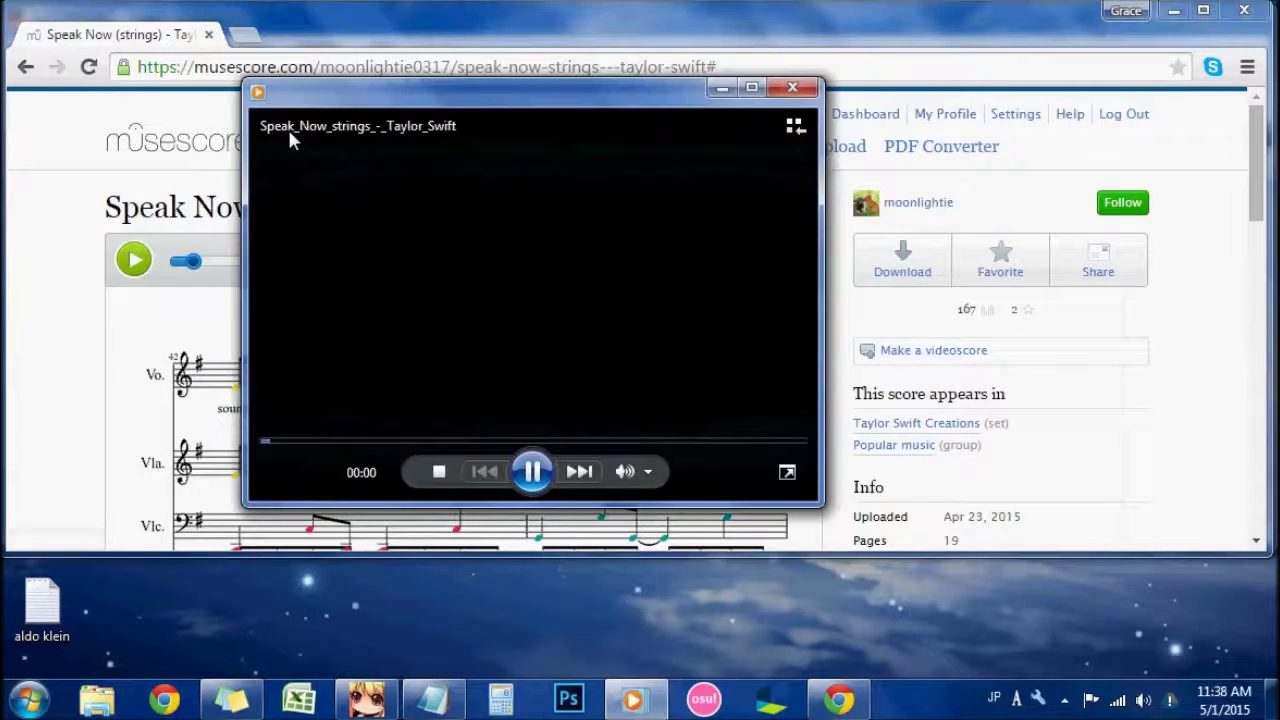
{"action": "left_click", "coordinate": [792, 88]}
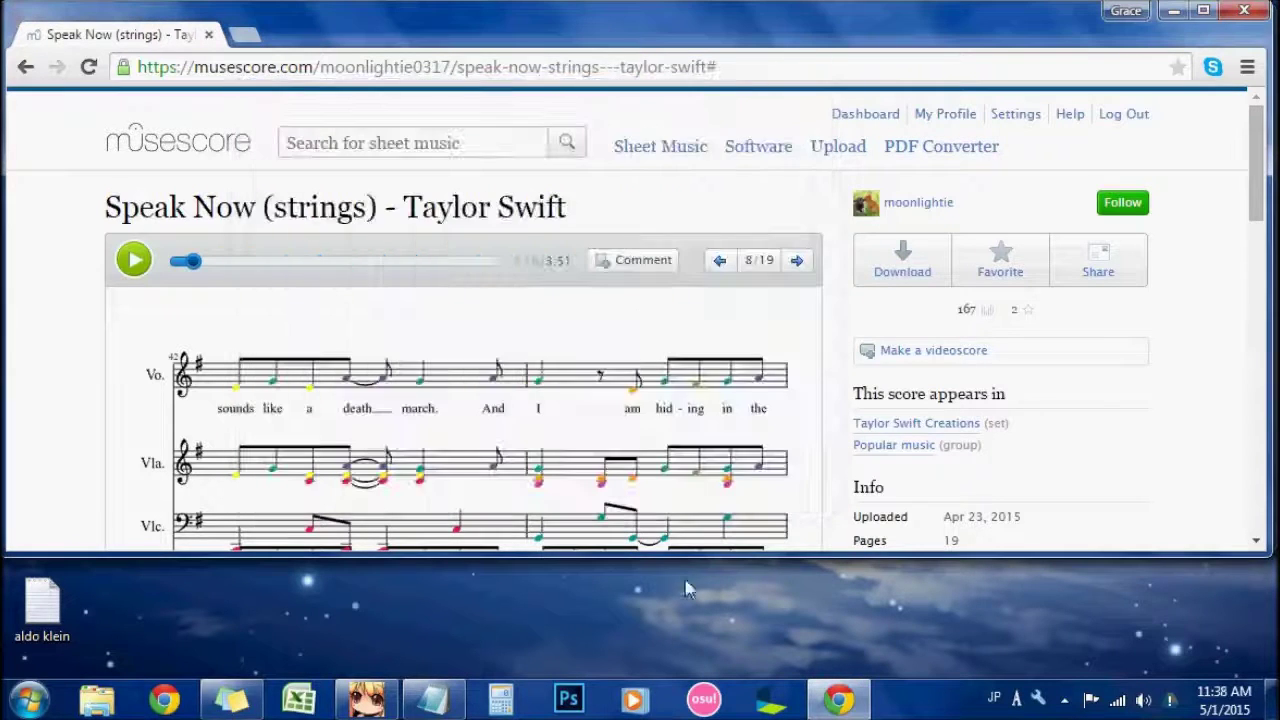
Step: In 3ML EDITOR, choose Speak_Now_strings_-_Taylor_Swift from Downloads for the standard MIDI file import
{"action": "left_click", "coordinate": [337, 703]}
{"action": "left_click", "coordinate": [31, 46]}
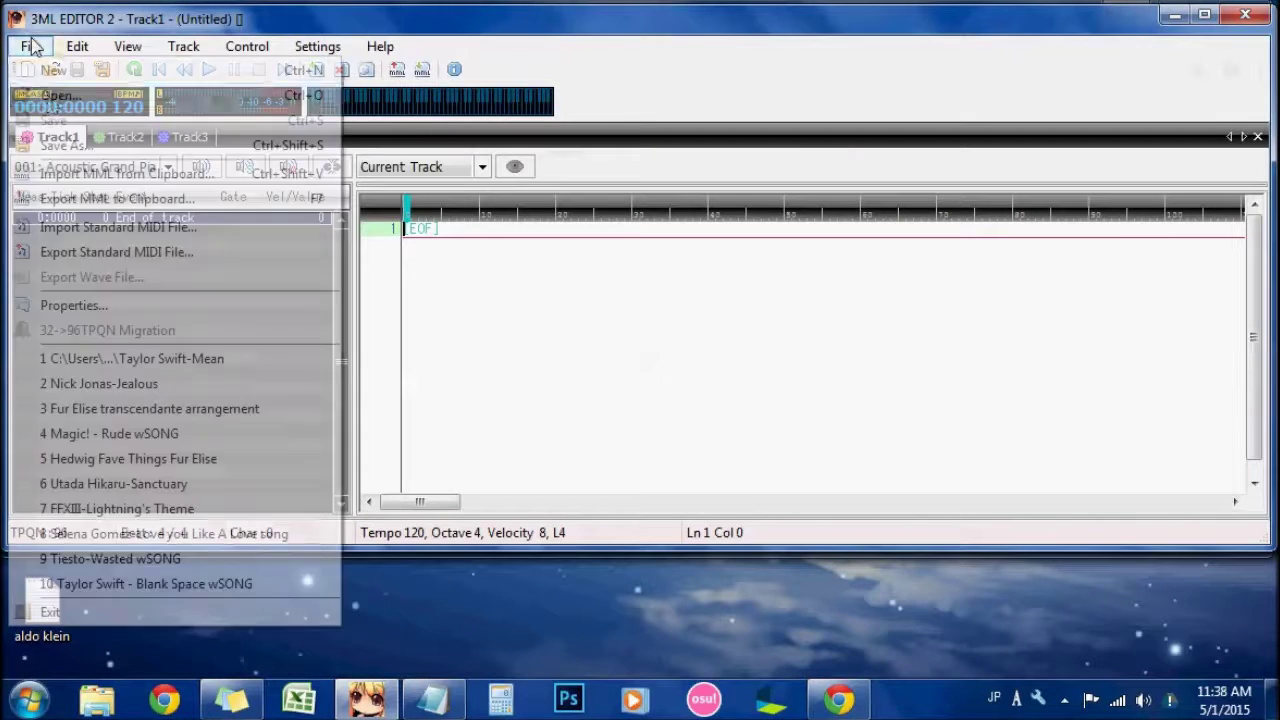
{"action": "left_click", "coordinate": [62, 230]}
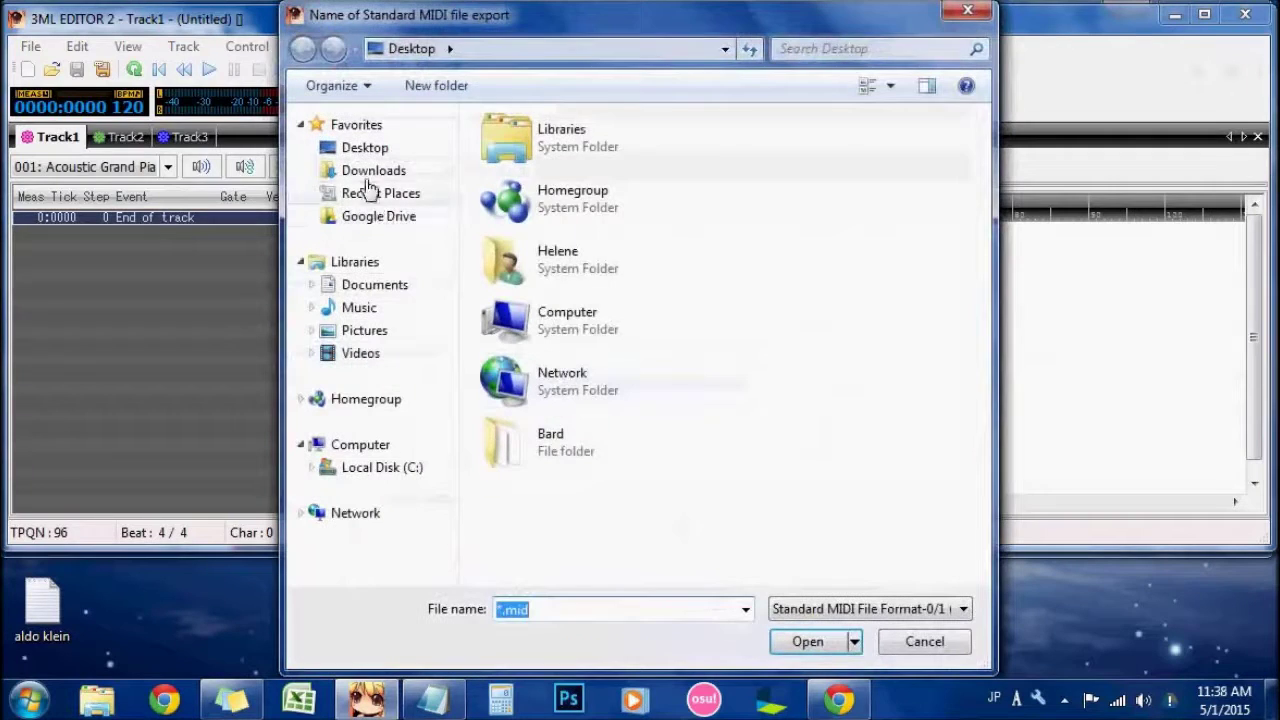
{"action": "left_click", "coordinate": [372, 172]}
{"action": "left_click", "coordinate": [617, 401]}
{"action": "key", "text": "s"}
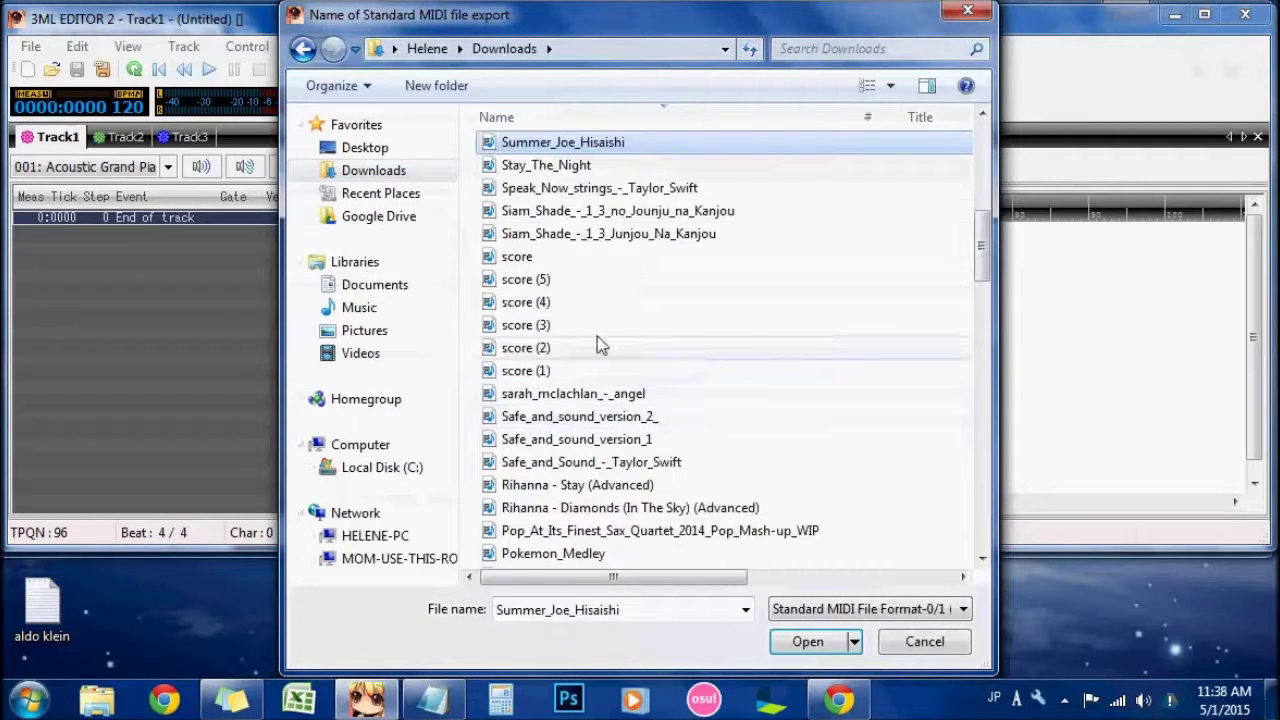
{"action": "double_click", "coordinate": [580, 190]}
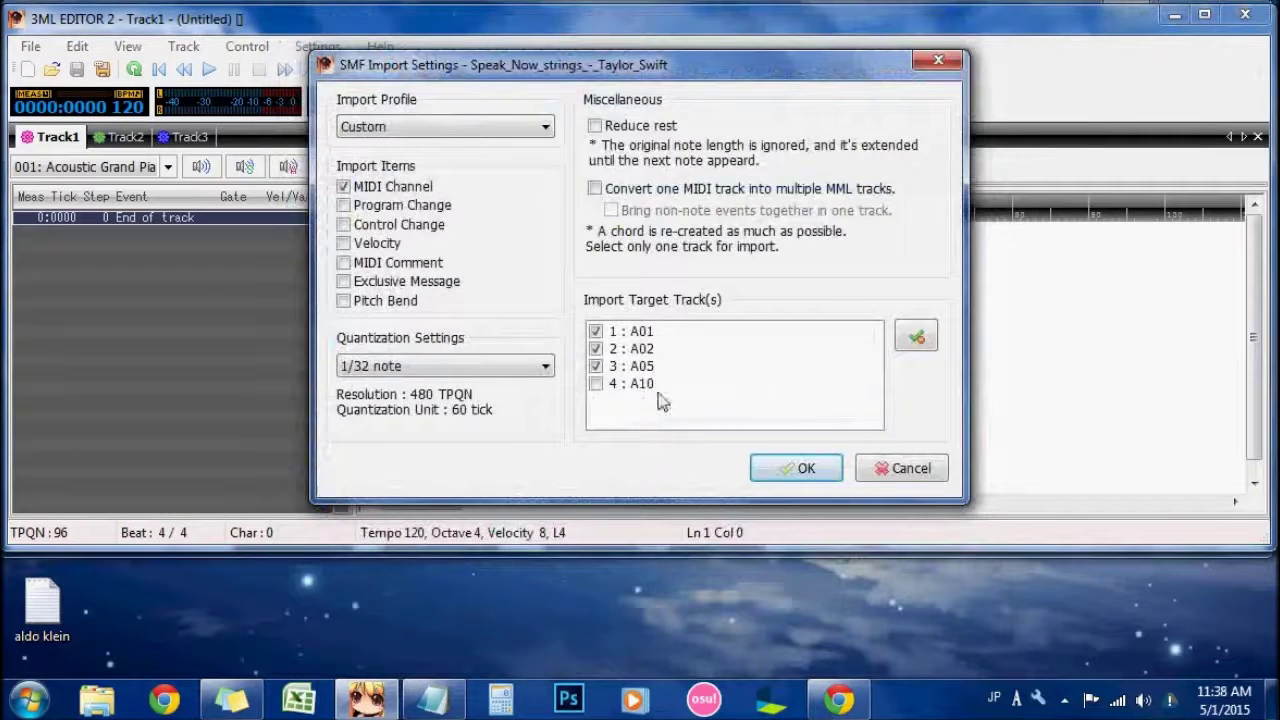
Step: Set the quantization to 1/16 note and import the MIDI tracks A01, A02 and A05
{"action": "left_click", "coordinate": [448, 367]}
{"action": "left_click", "coordinate": [414, 417]}
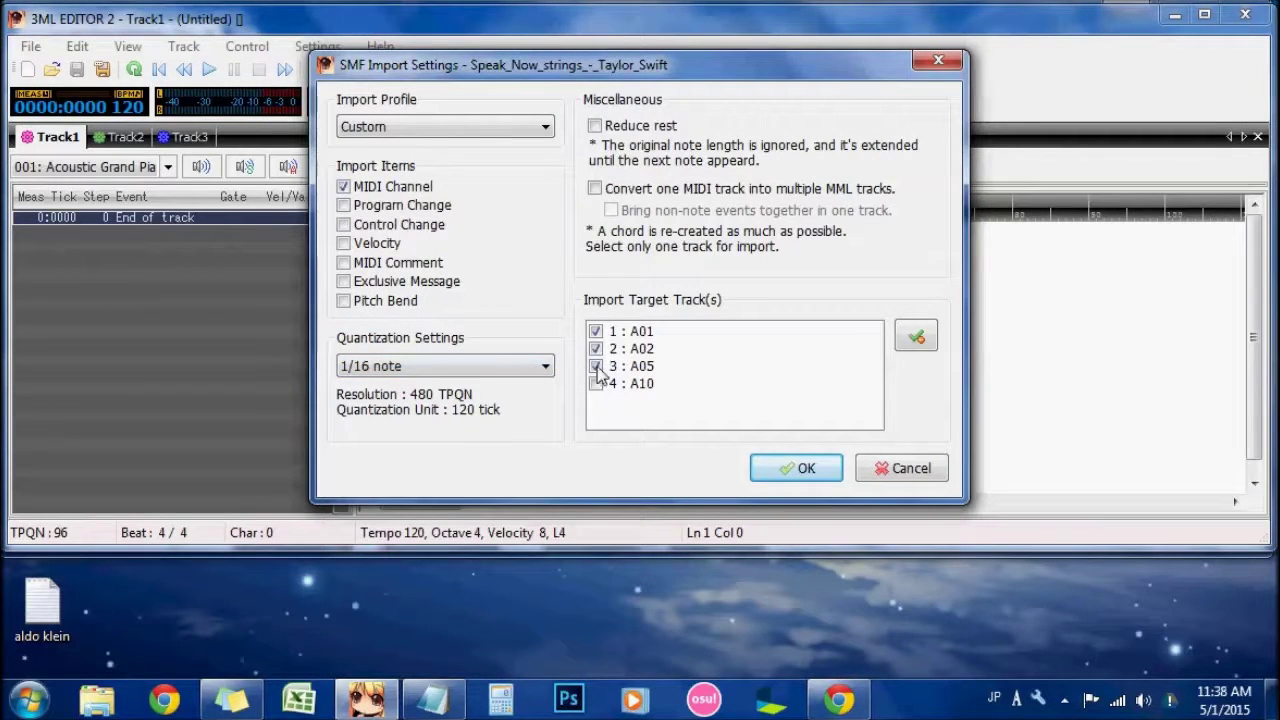
{"action": "left_click", "coordinate": [800, 468]}
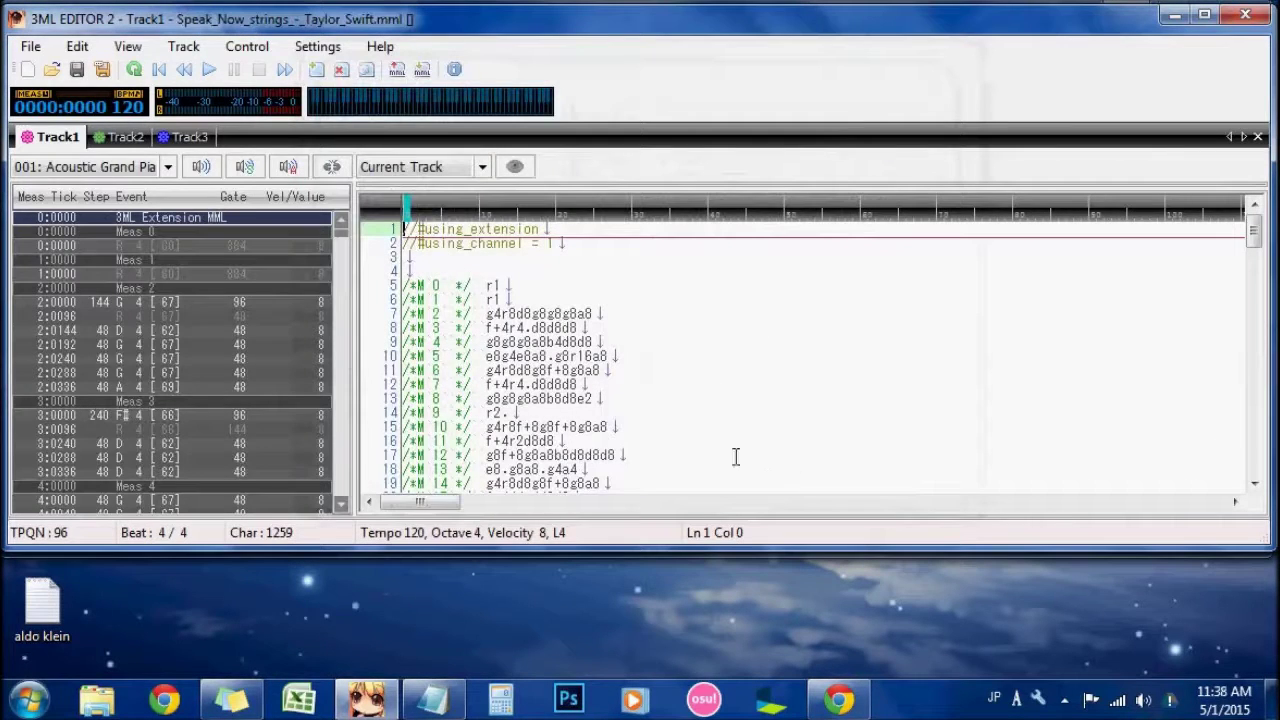
Step: Check the imported MML code of Track2 and Track3, and return to Track1
{"action": "left_click", "coordinate": [125, 137]}
{"action": "left_click", "coordinate": [190, 137]}
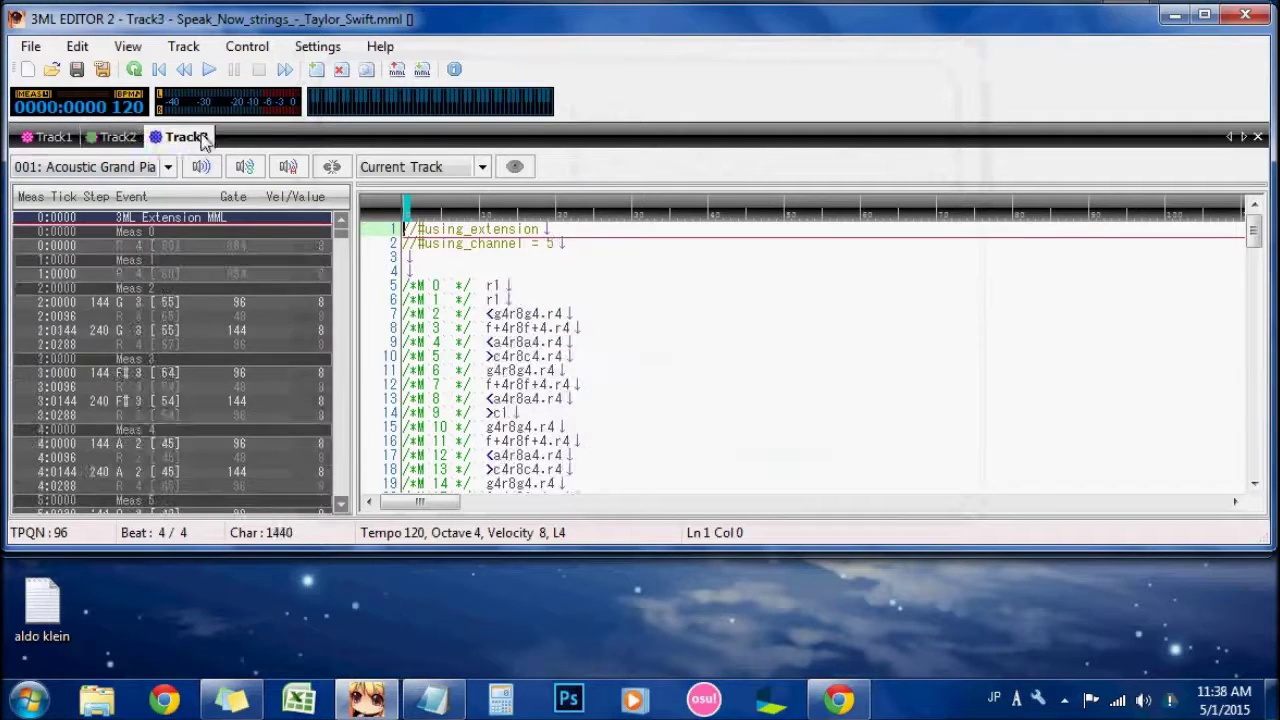
{"action": "left_click", "coordinate": [115, 137]}
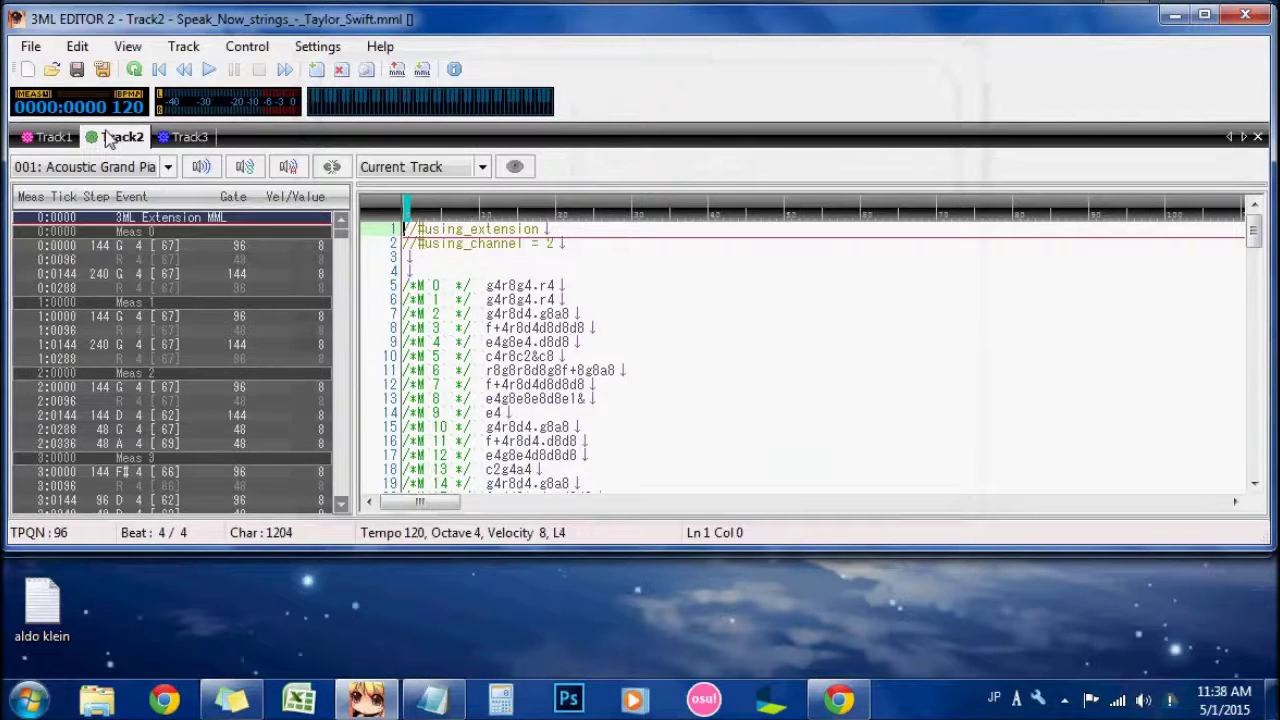
{"action": "left_click", "coordinate": [52, 141]}
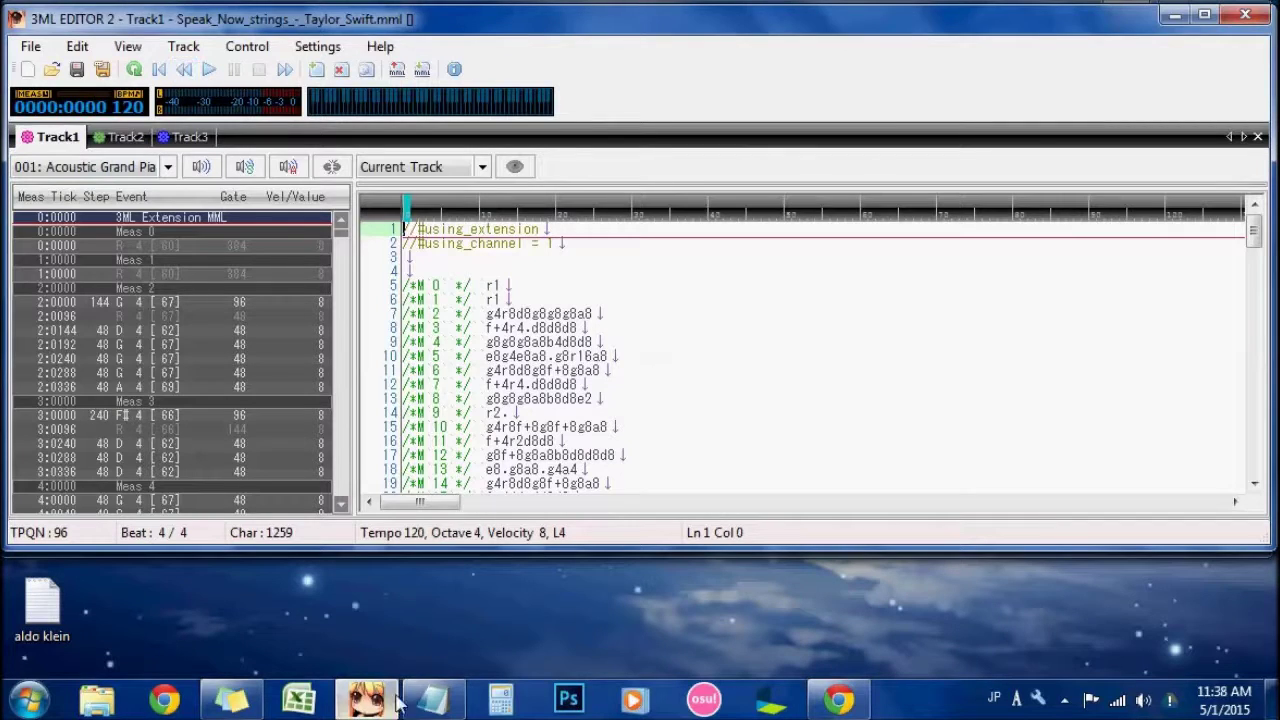
Step: Replace Track1's header lines and measure 0 marker with the t120v15l32 tuning line of tied c notes from the TUNING notes
{"action": "left_click", "coordinate": [433, 699]}
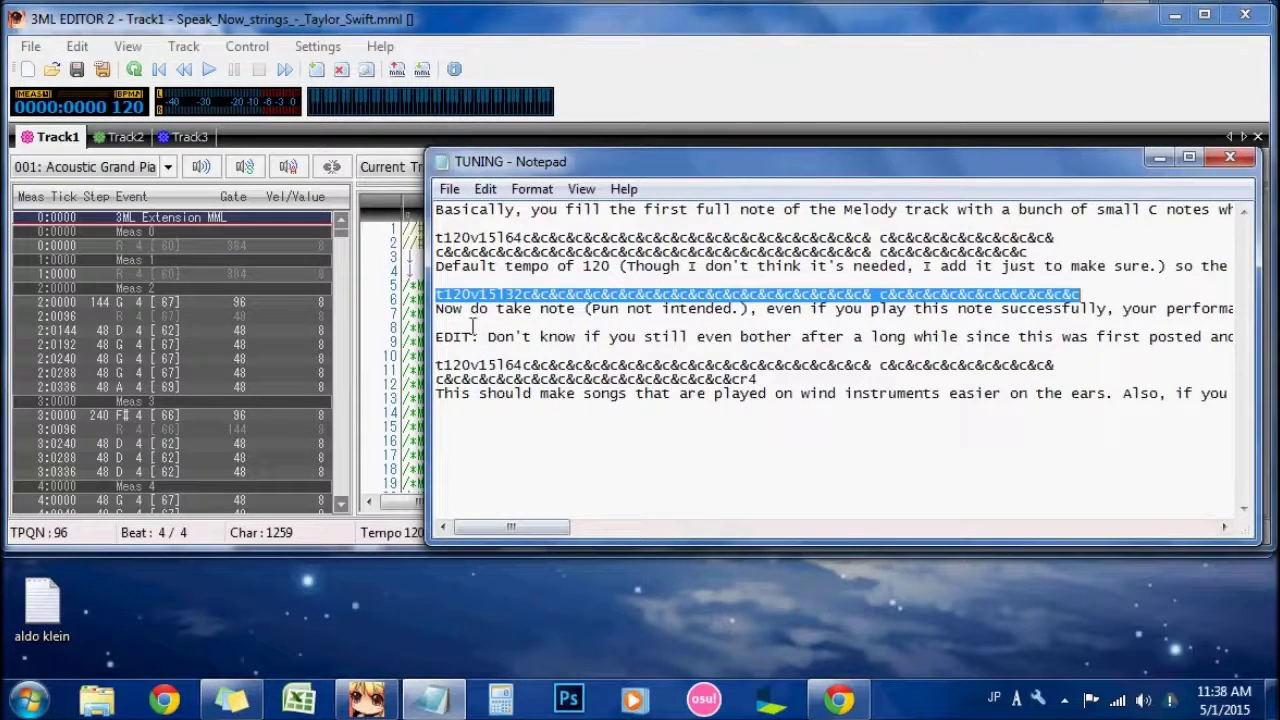
{"action": "left_click", "coordinate": [393, 300]}
{"action": "left_click_drag", "start_coordinate": [489, 287], "coordinate": [404, 229]}
{"action": "type", "text": "t120v15l32c&c&c&c&c&c&c&c&c&c&c&c&c&c&c&c&c&c&c&c&c&c&c&c&c&c&c&c&c&c&c&c&"}
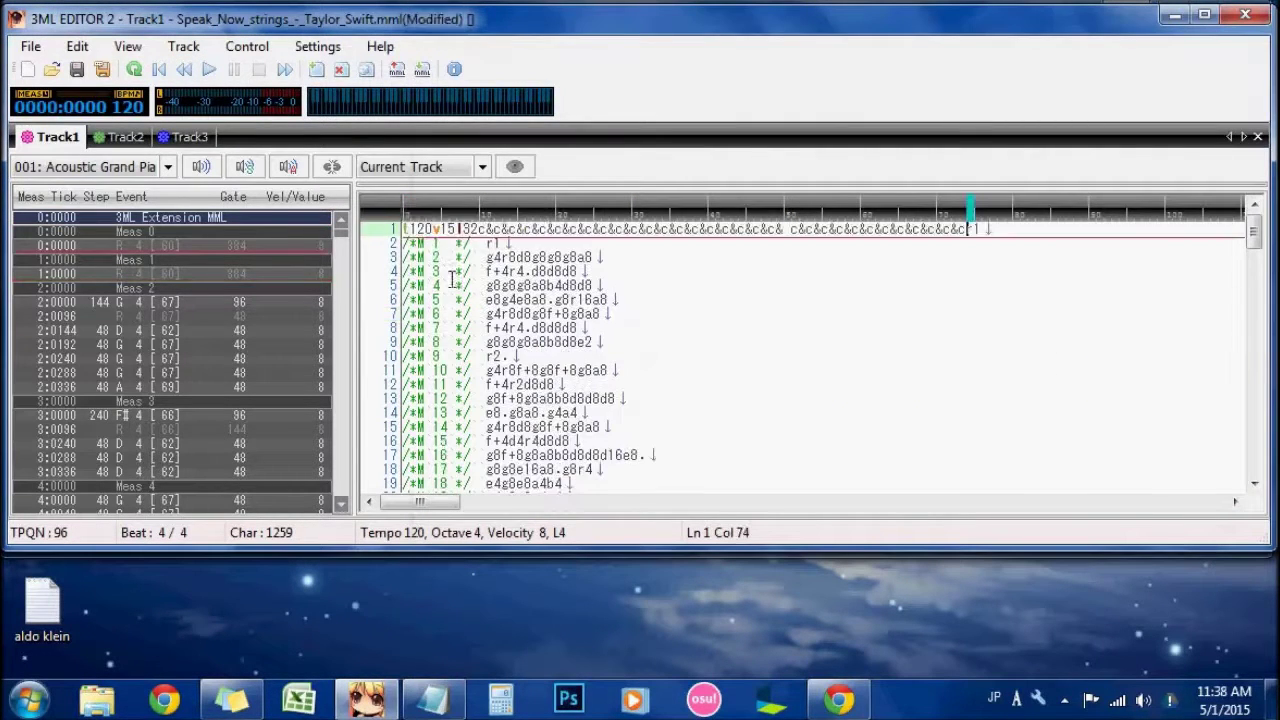
Step: Replace Track2's header lines and measure 0 marker with v15r1 on its own line
{"action": "left_click", "coordinate": [125, 137]}
{"action": "left_click_drag", "start_coordinate": [486, 287], "coordinate": [403, 229]}
{"action": "type", "text": "v15r1"}
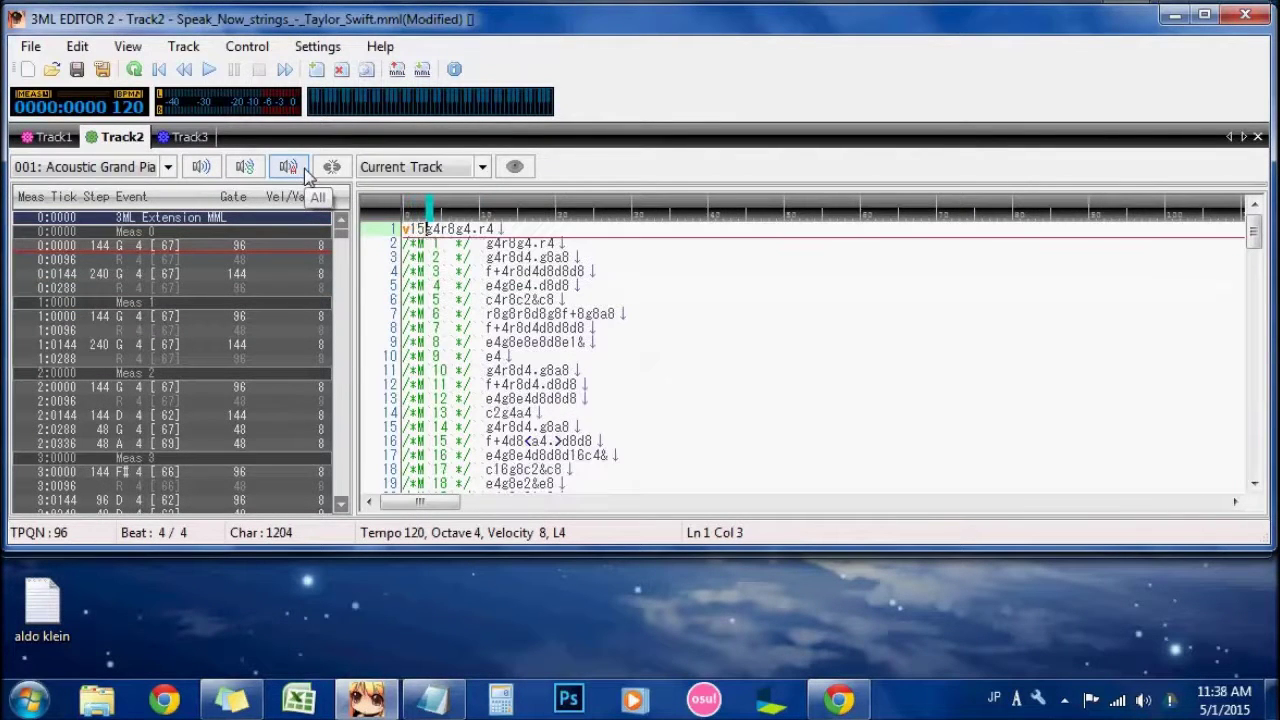
{"action": "key", "text": "Return"}
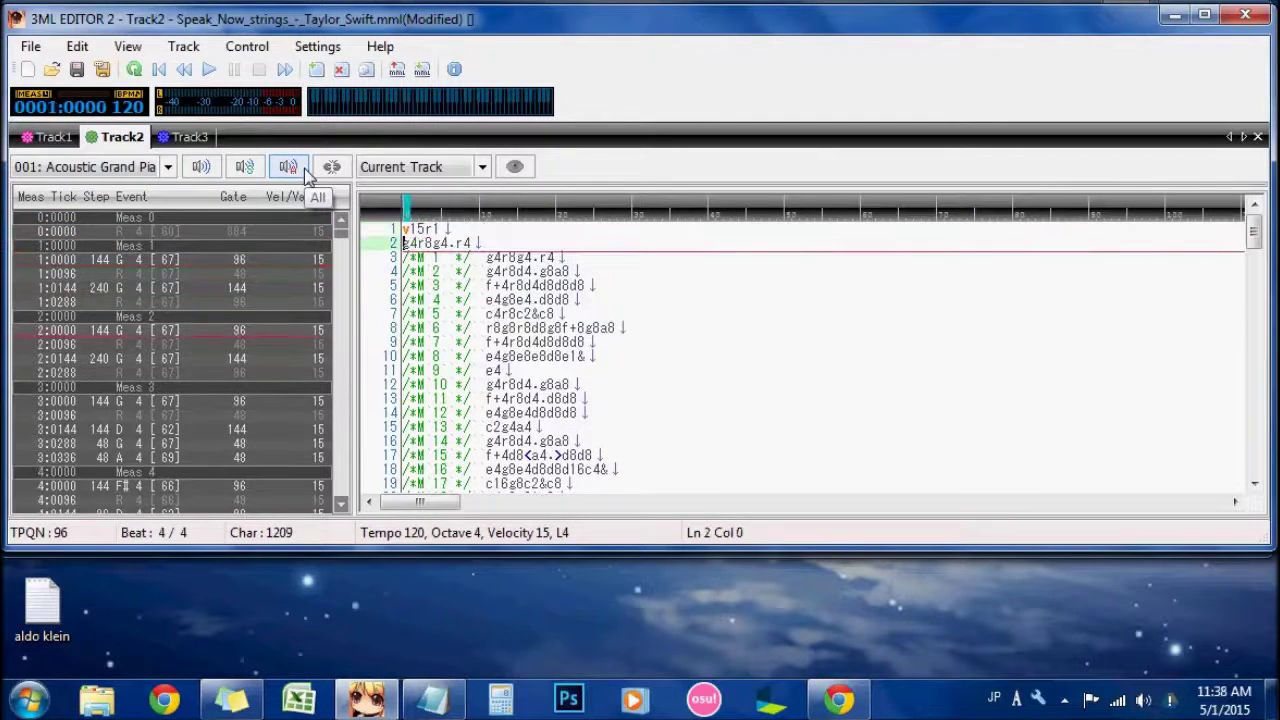
Step: Replace Track3's header lines and measure 0 marker with v15r1 on its own line, and return to Track1
{"action": "left_click", "coordinate": [186, 137]}
{"action": "left_click_drag", "start_coordinate": [487, 287], "coordinate": [403, 229]}
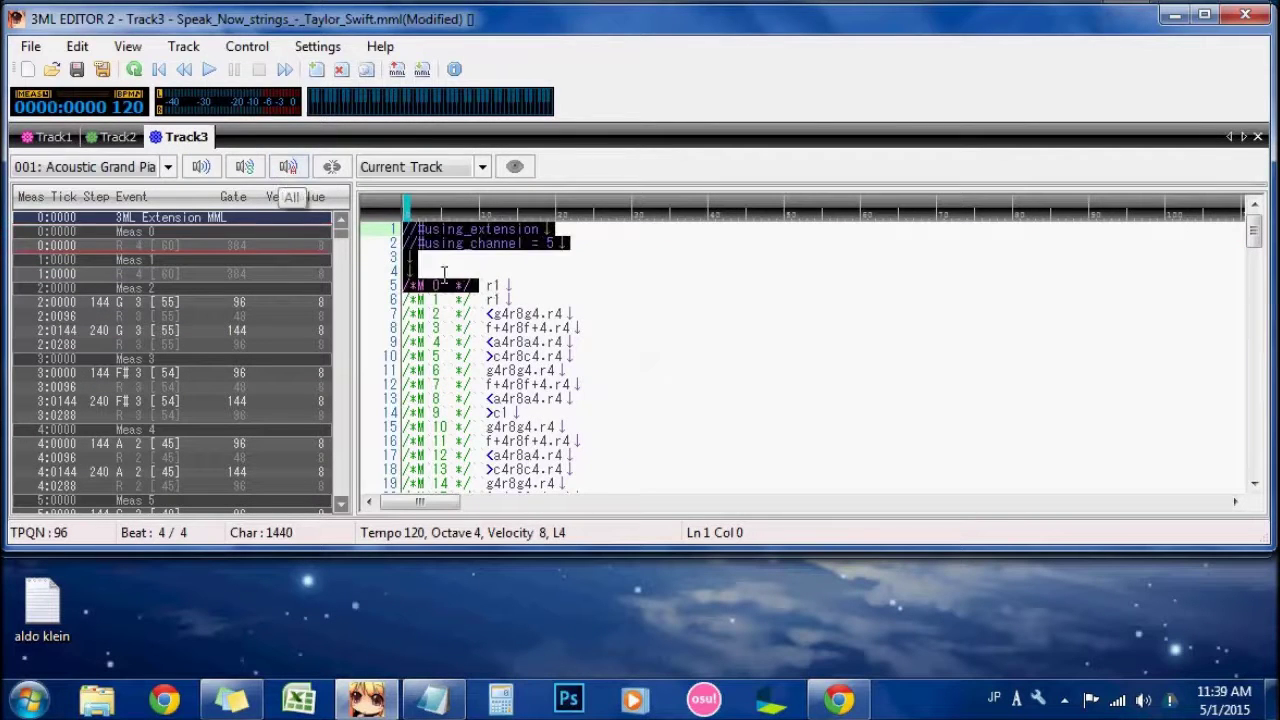
{"action": "left_click", "coordinate": [491, 287]}
{"action": "left_click_drag", "start_coordinate": [489, 287], "coordinate": [325, 200]}
{"action": "type", "text": "v15r1r1"}
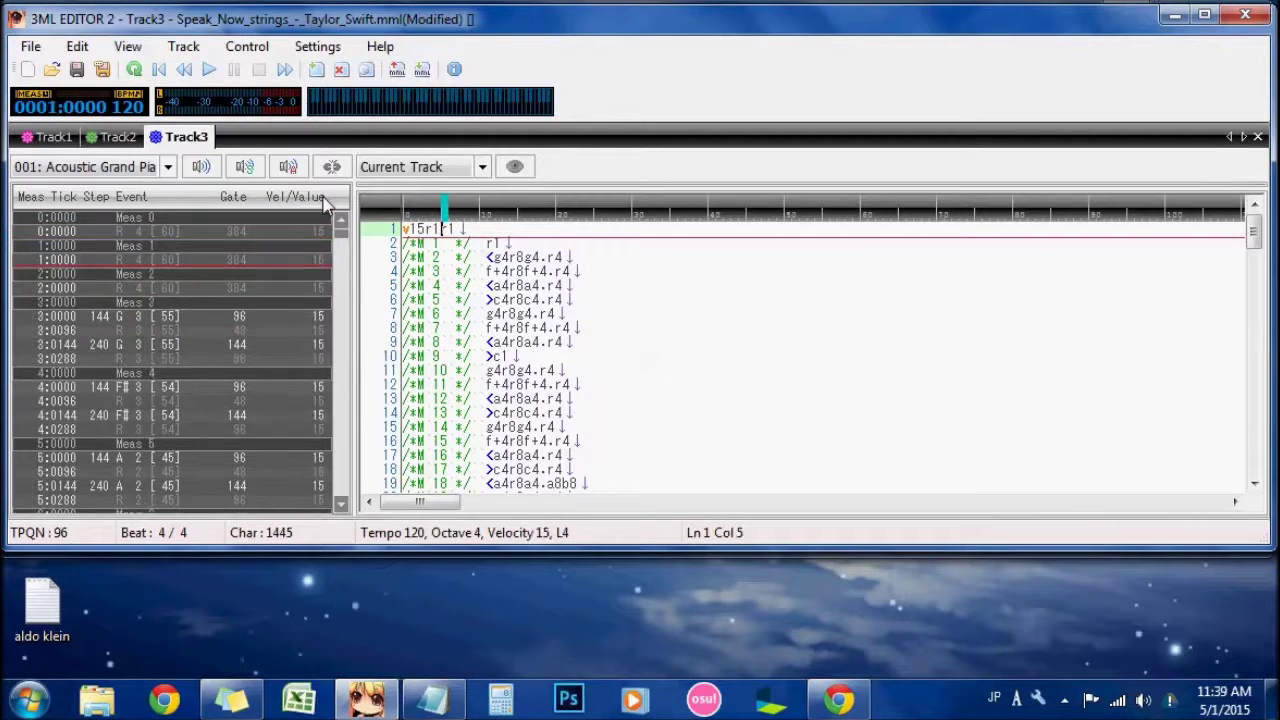
{"action": "key", "text": "Return"}
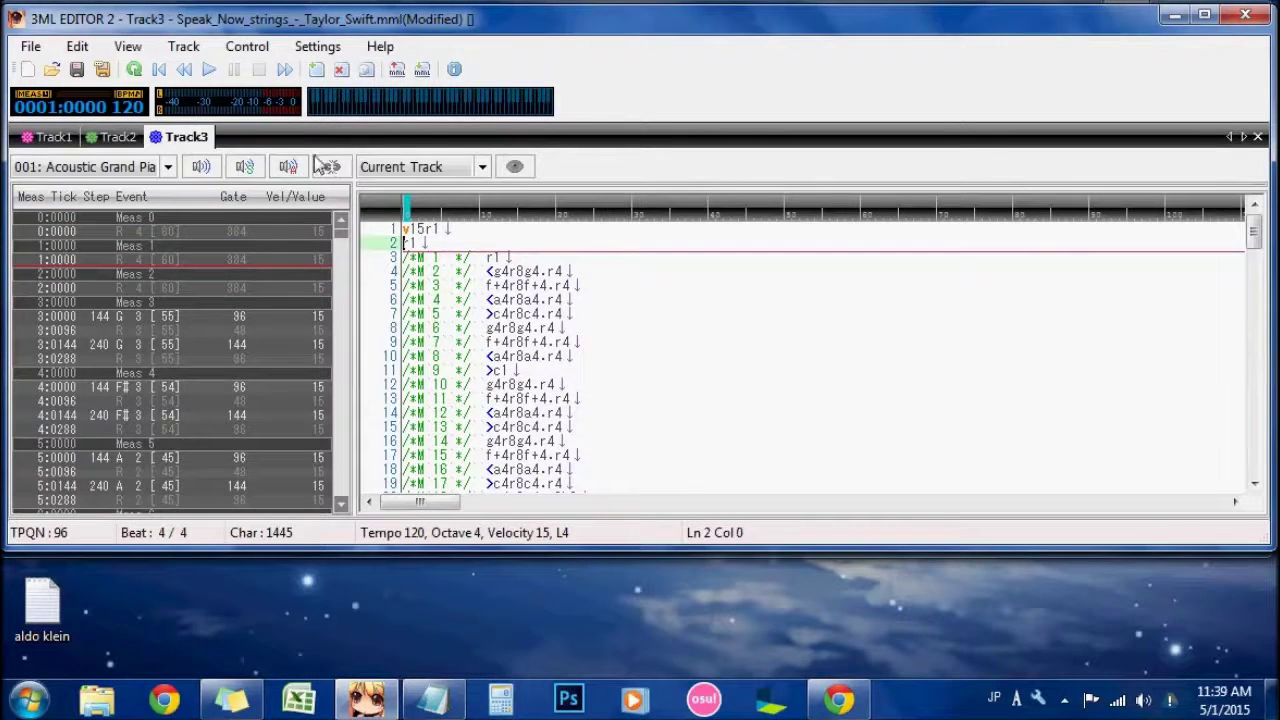
{"action": "left_click", "coordinate": [55, 137]}
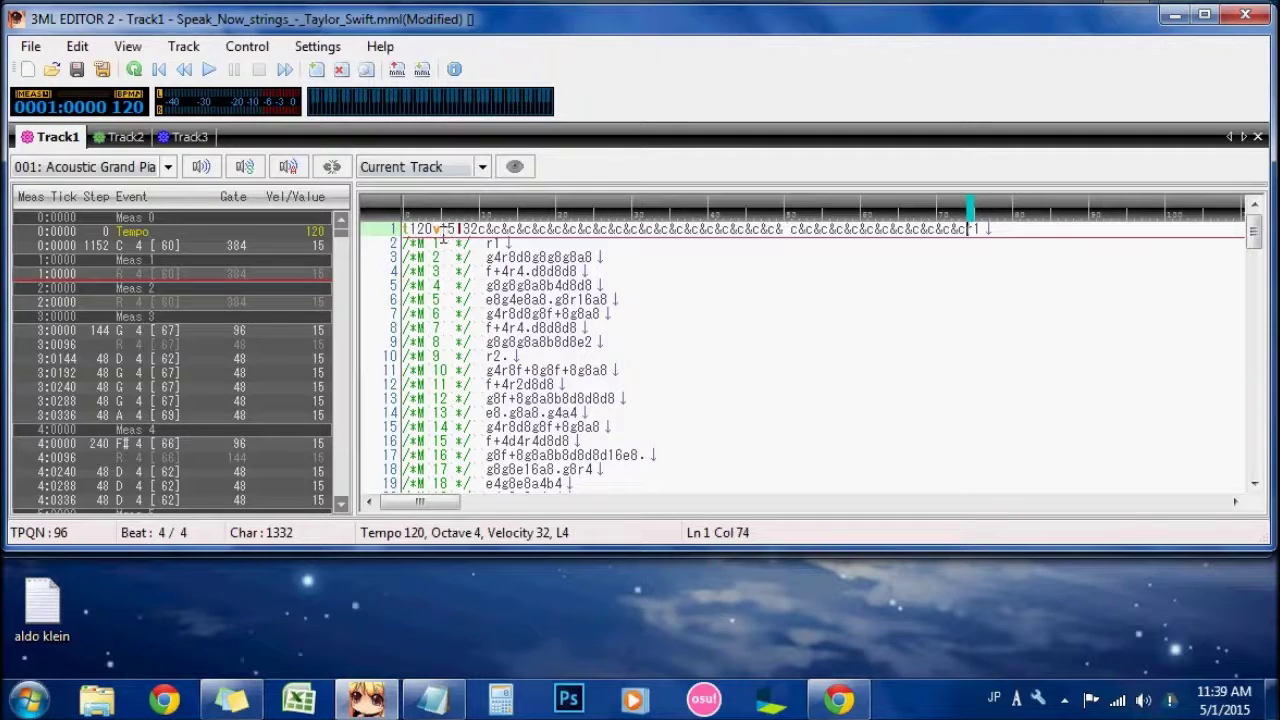
Step: Delete the t120 tempo from Track1's first line and copy all three tracks to the clipboard as optimized Mabinogi MML@ format
{"action": "left_click", "coordinate": [290, 231]}
{"action": "key", "text": "Delete"}
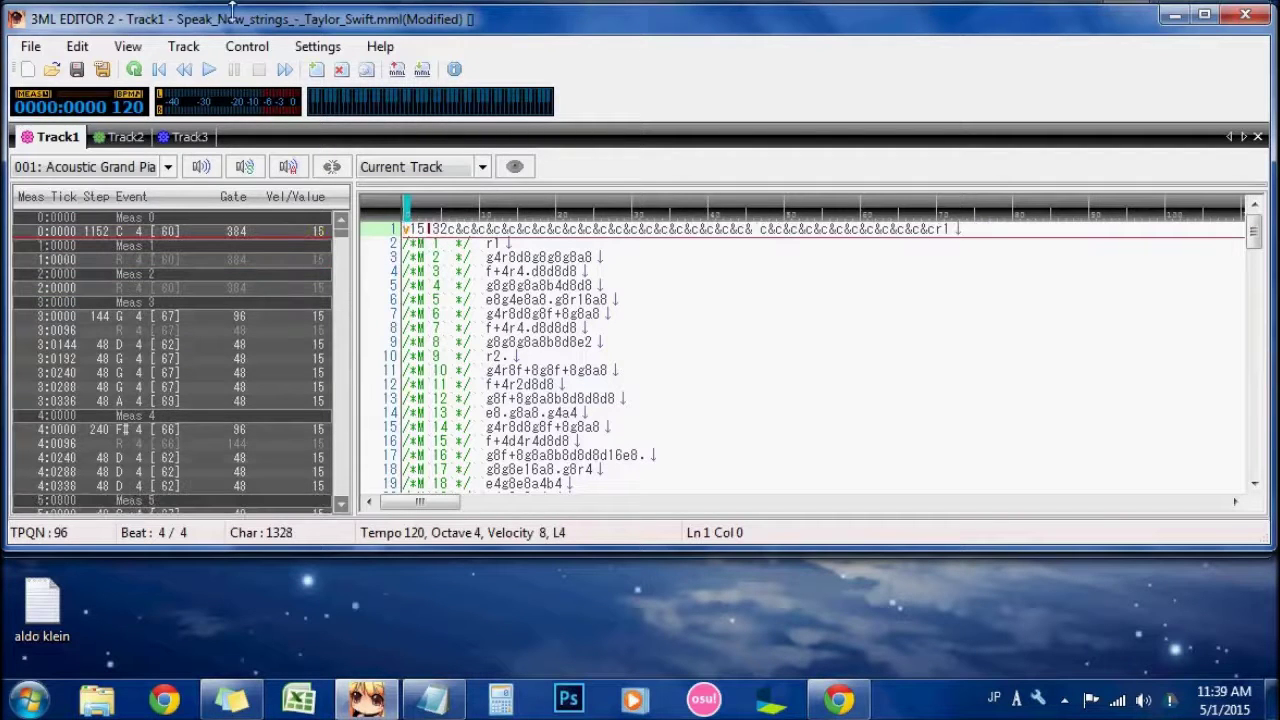
{"action": "left_click", "coordinate": [32, 46]}
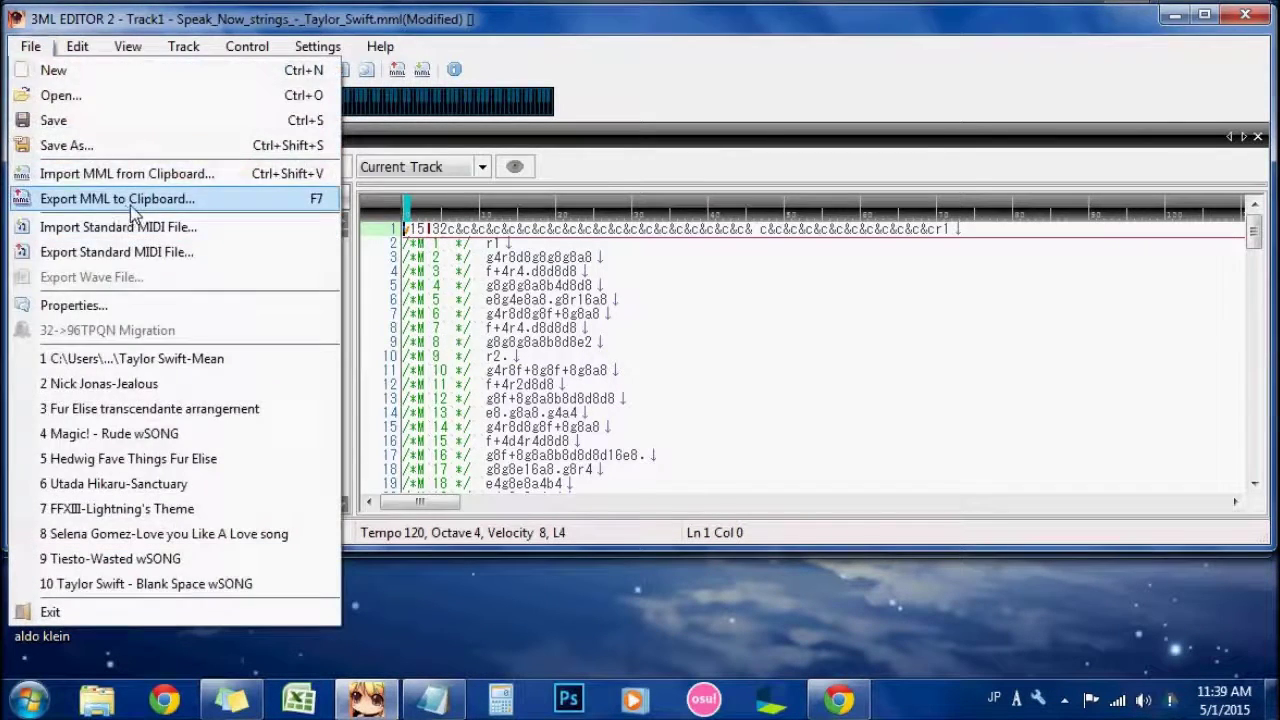
{"action": "left_click", "coordinate": [130, 198]}
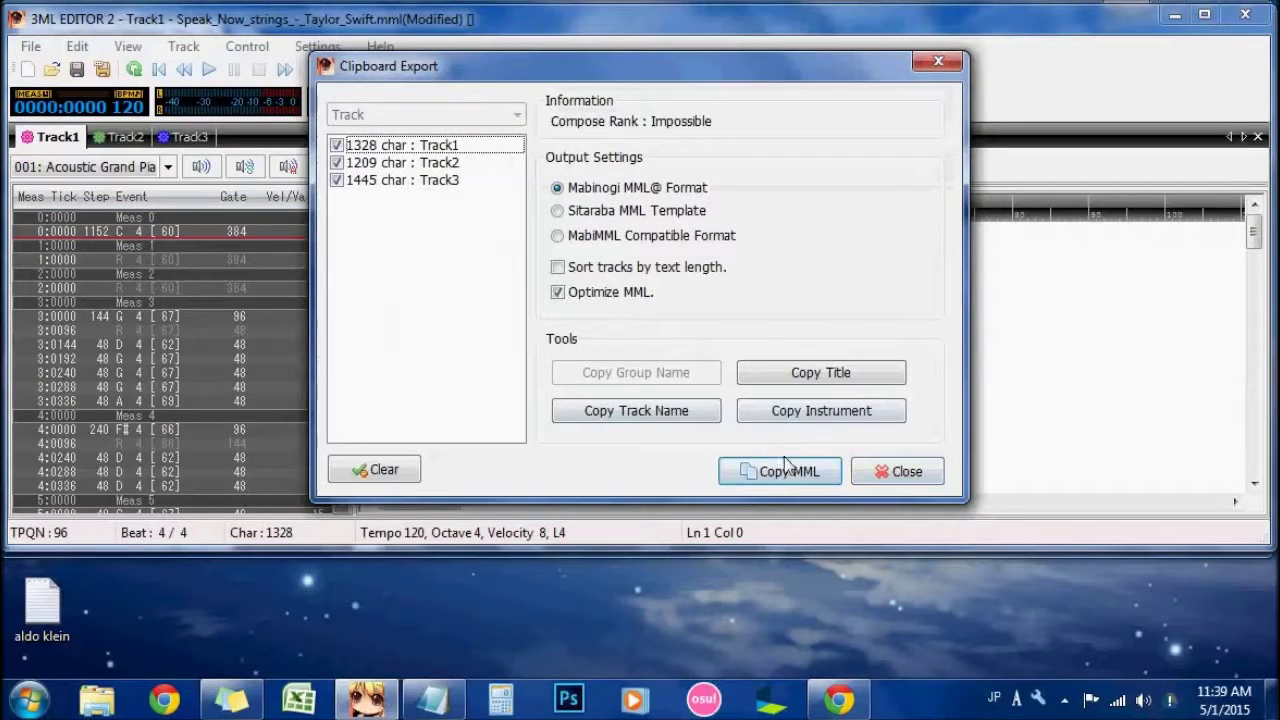
{"action": "left_click", "coordinate": [780, 476]}
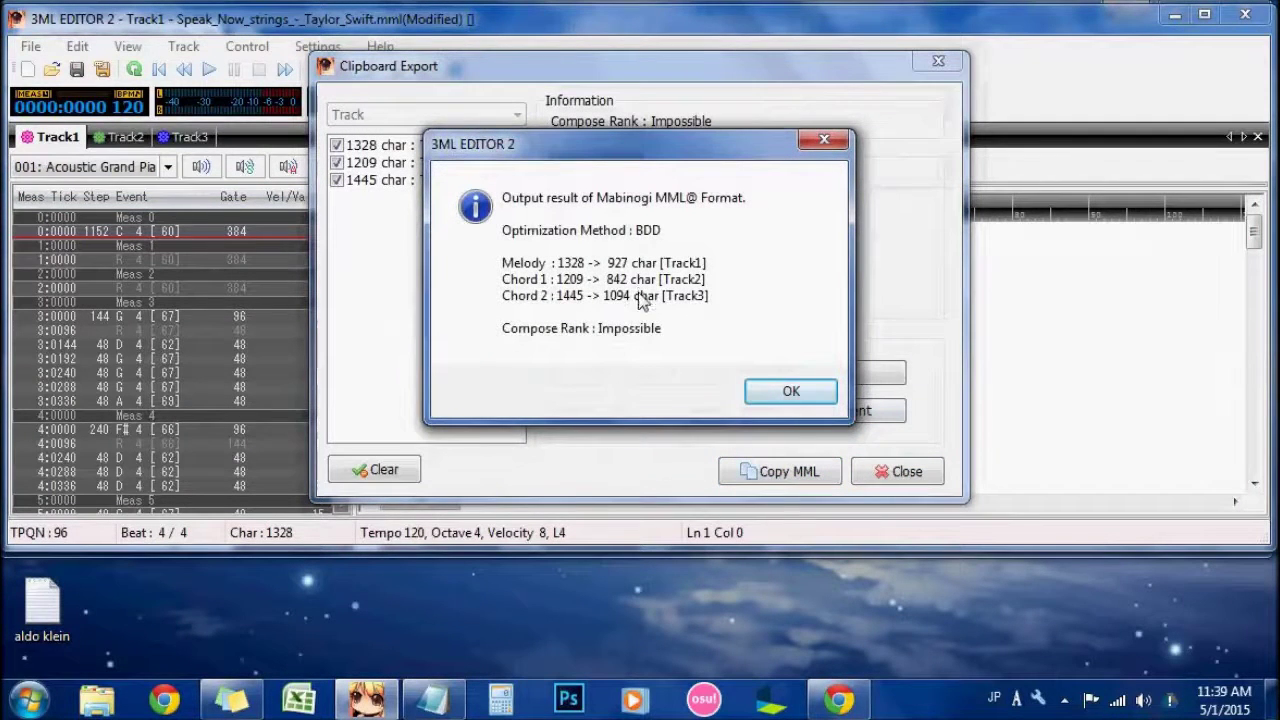
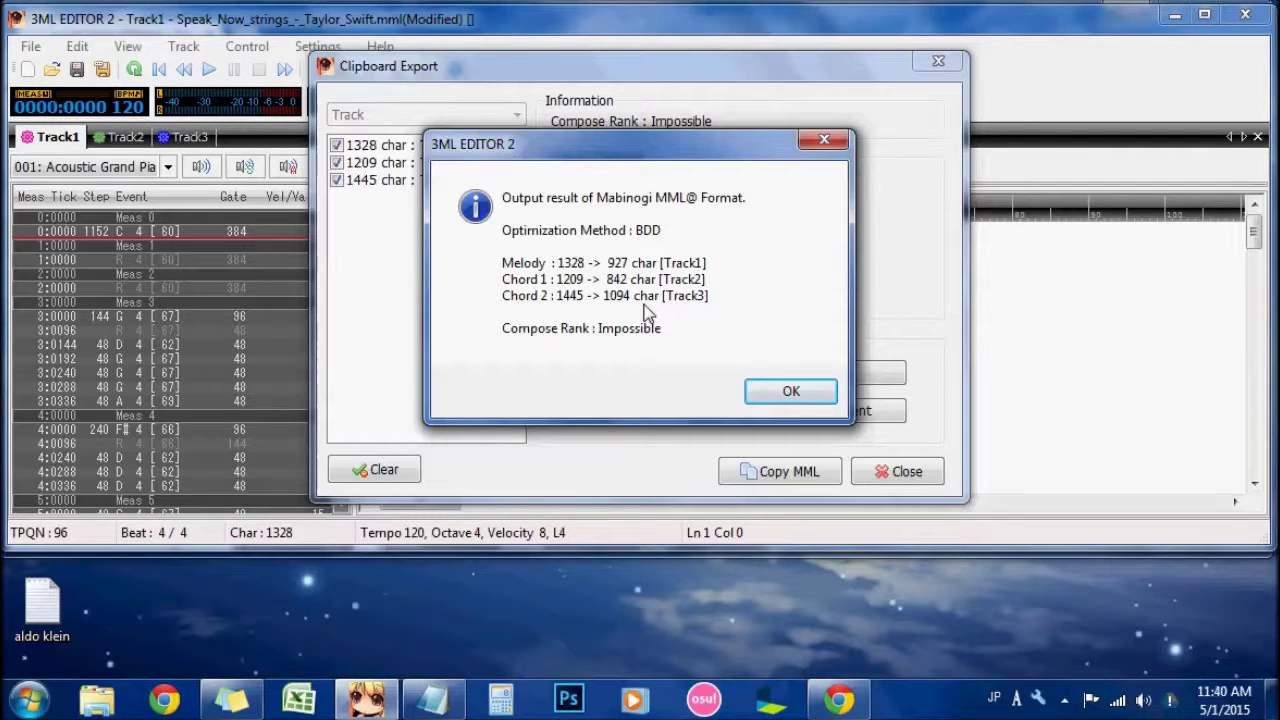
{"action": "left_click", "coordinate": [831, 391]}
{"action": "left_click", "coordinate": [903, 471]}
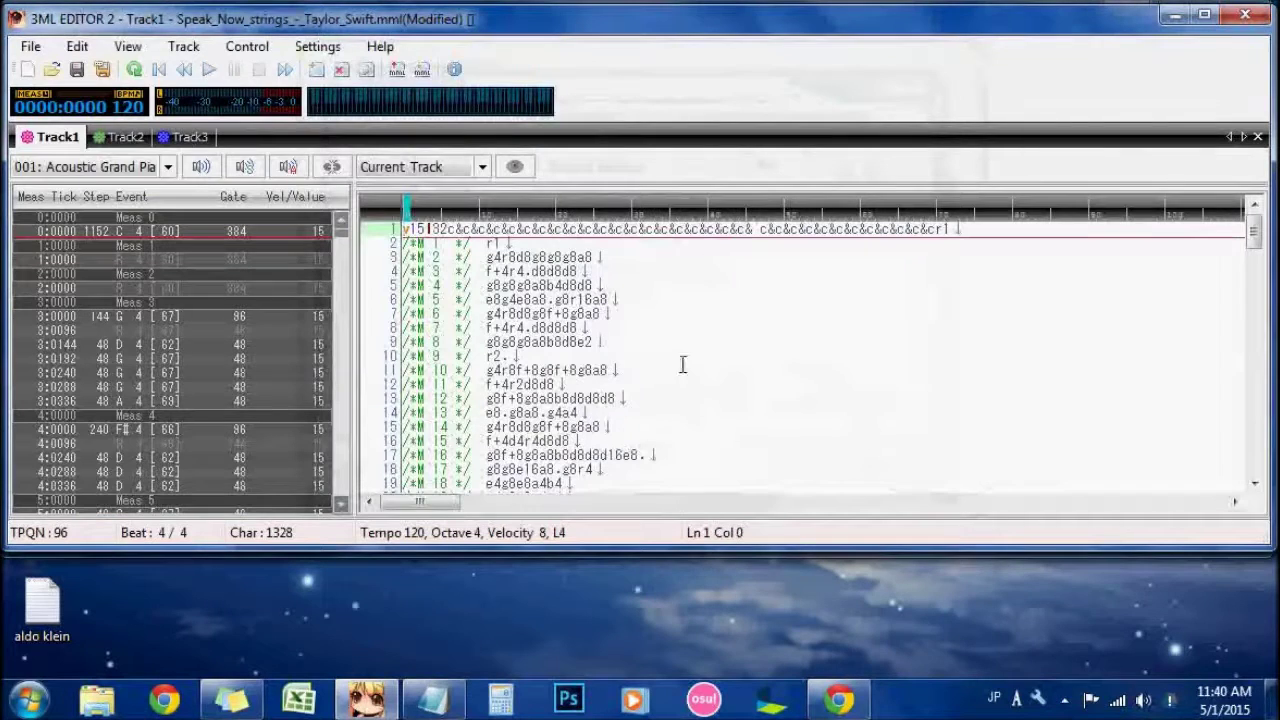
Step: Play the song and follow the playback in the code of Track1, Track3 and Track2
{"action": "left_click", "coordinate": [208, 70]}
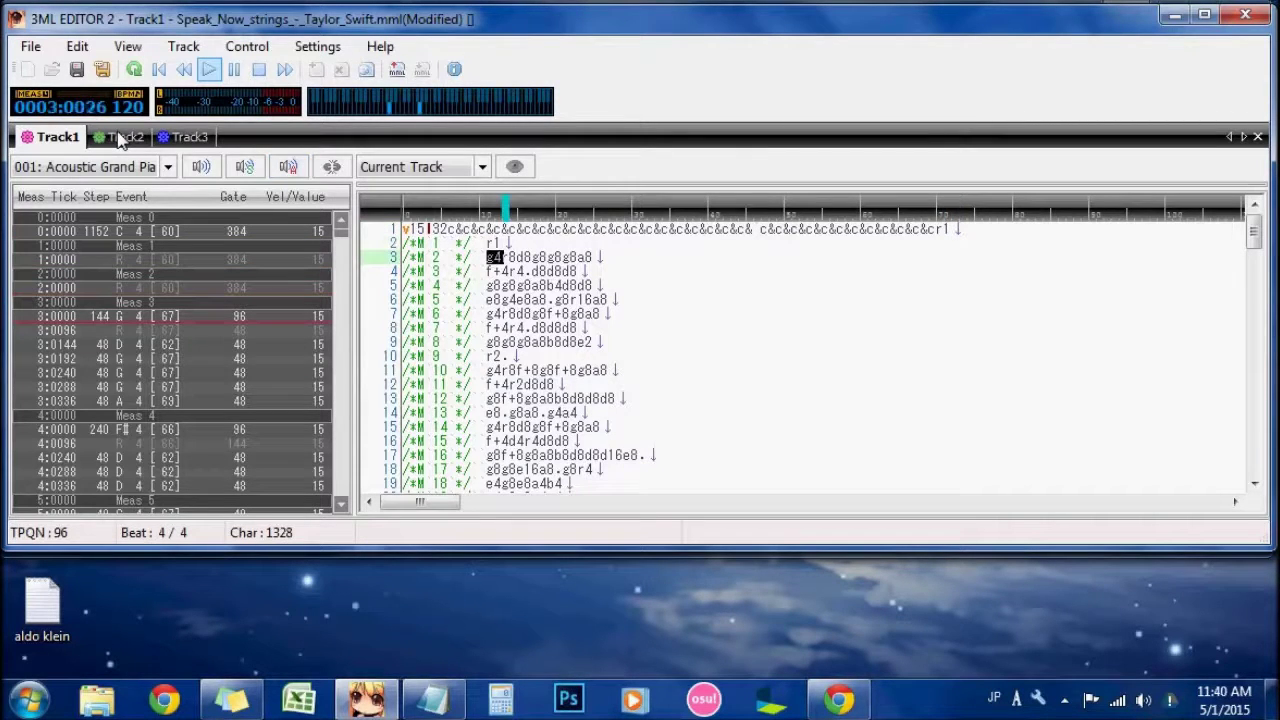
{"action": "left_click", "coordinate": [188, 137]}
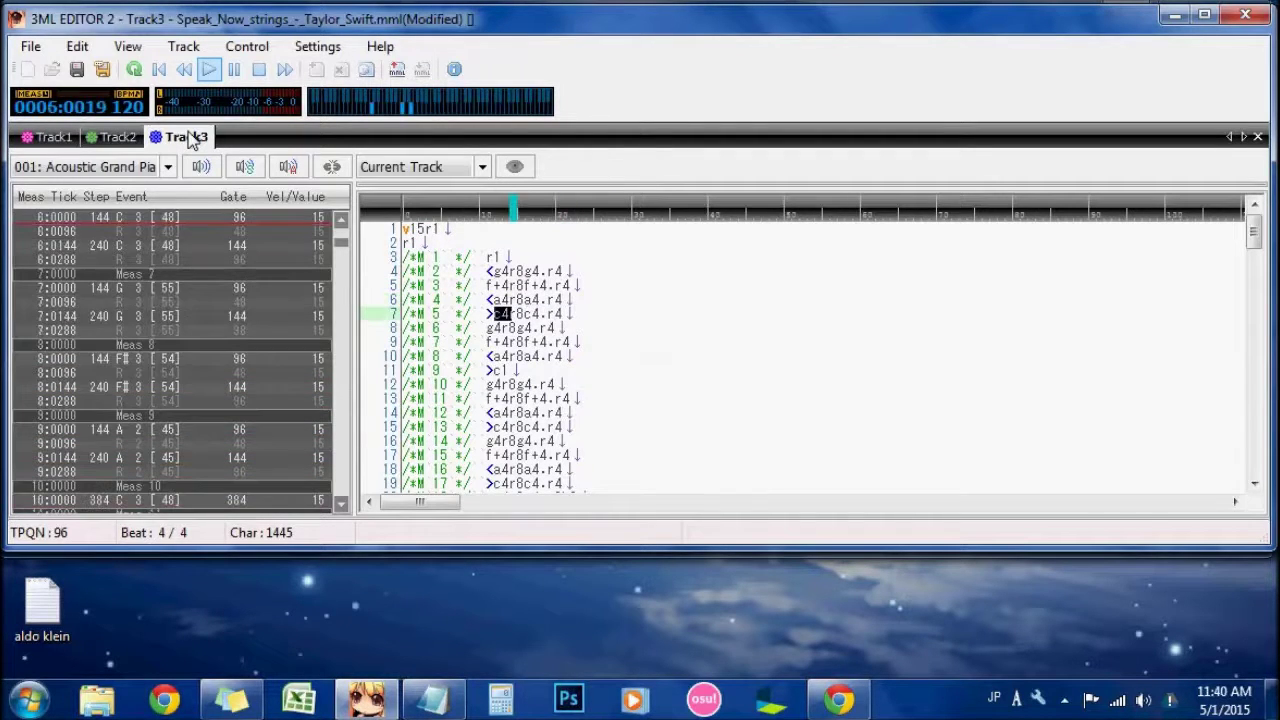
{"action": "left_click", "coordinate": [128, 140]}
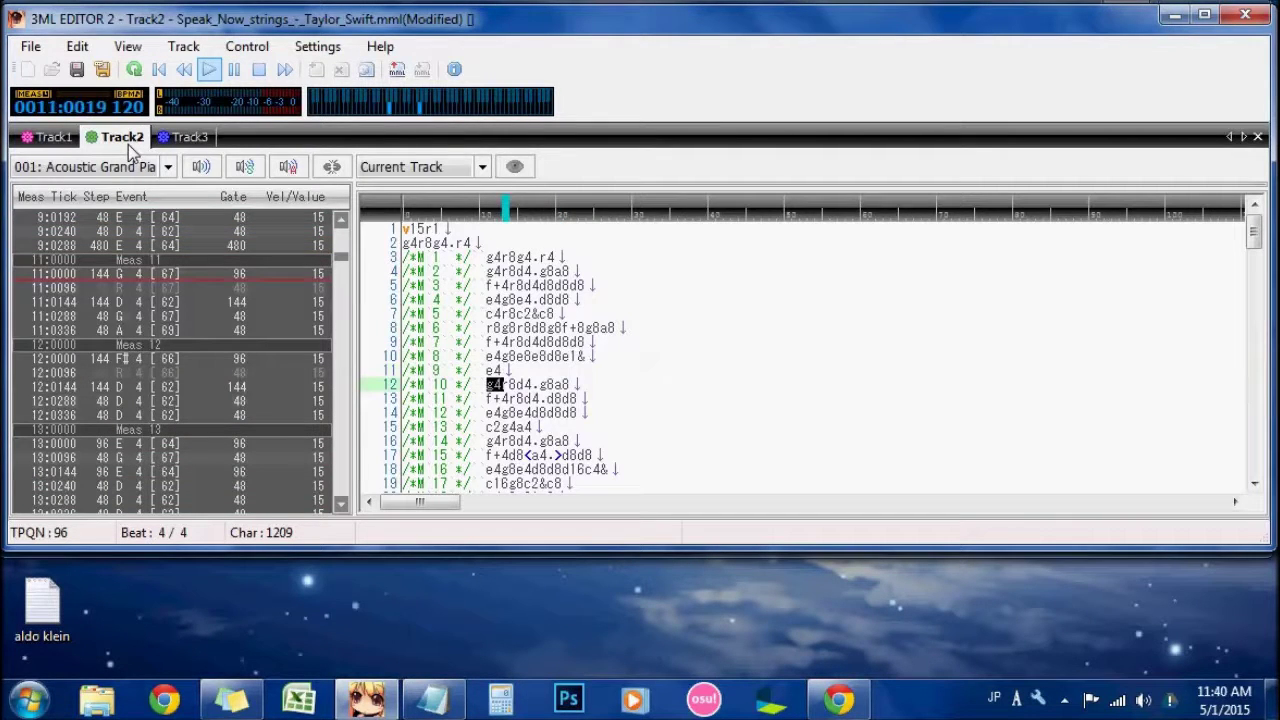
Step: Export Track1, Track2 and Track3 to the clipboard again in optimized Mabinogi MML@ format during playback
{"action": "left_click", "coordinate": [30, 46]}
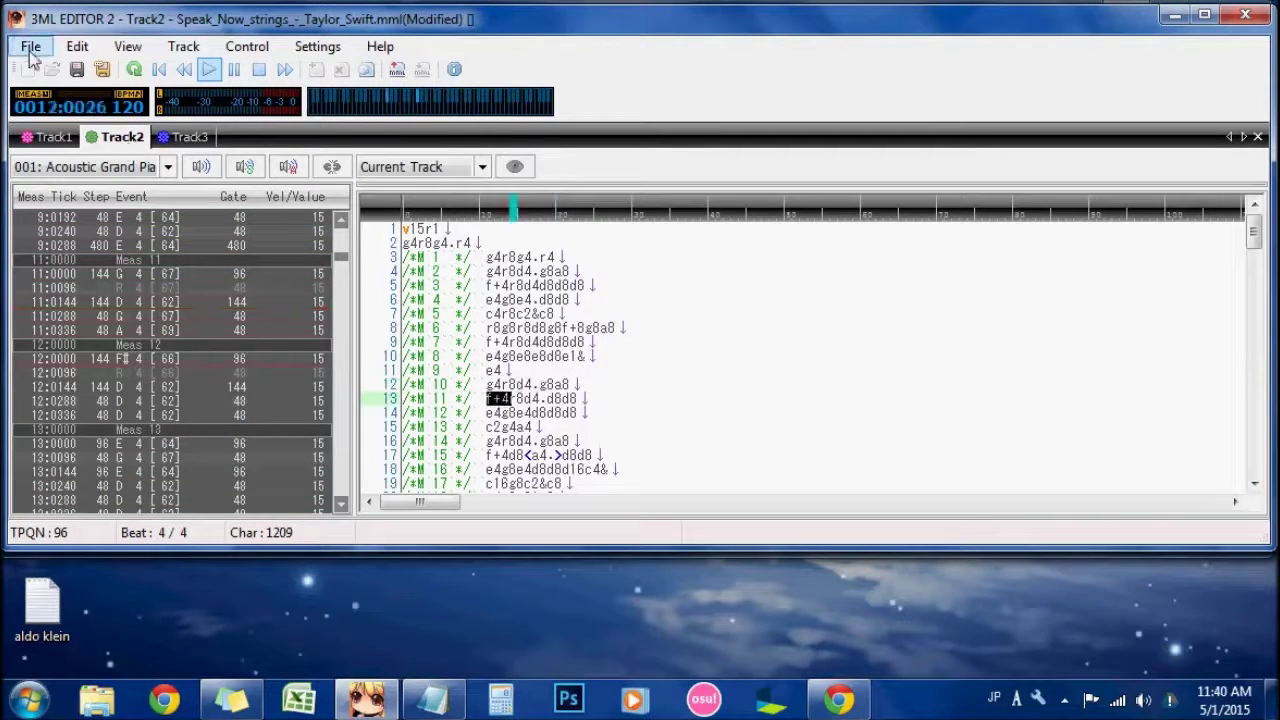
{"action": "left_click", "coordinate": [117, 199]}
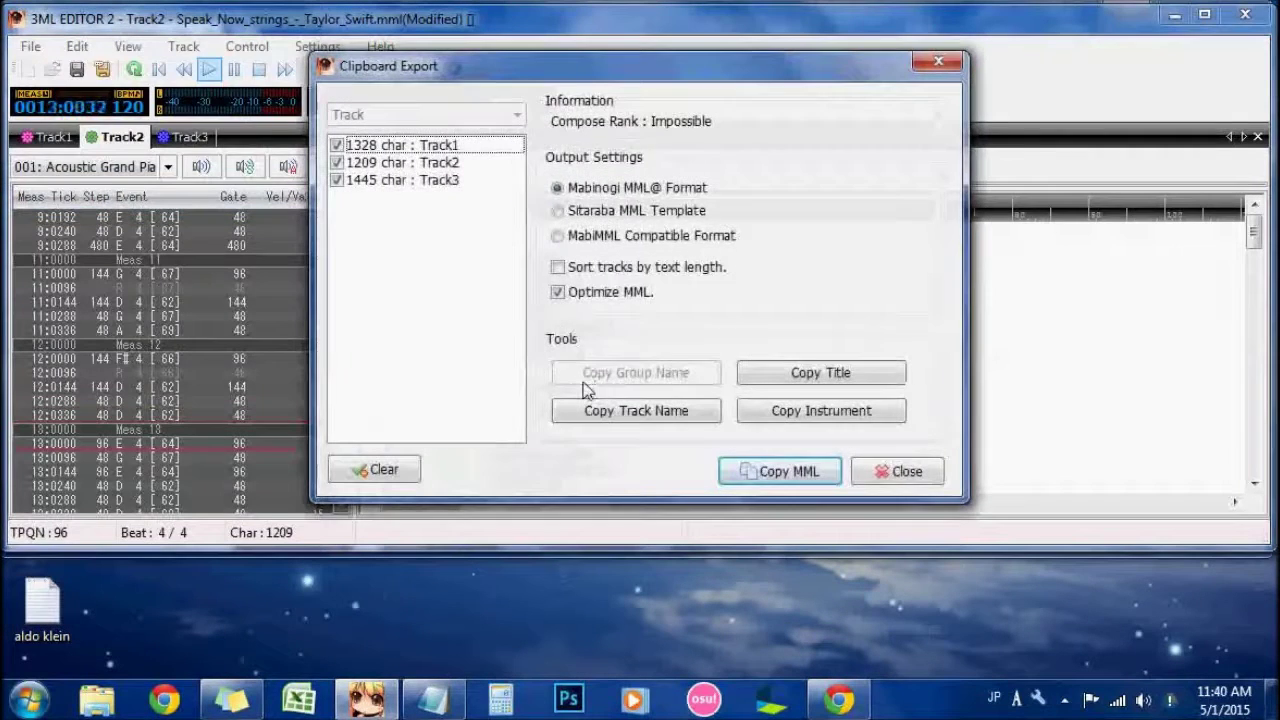
{"action": "left_click", "coordinate": [787, 475]}
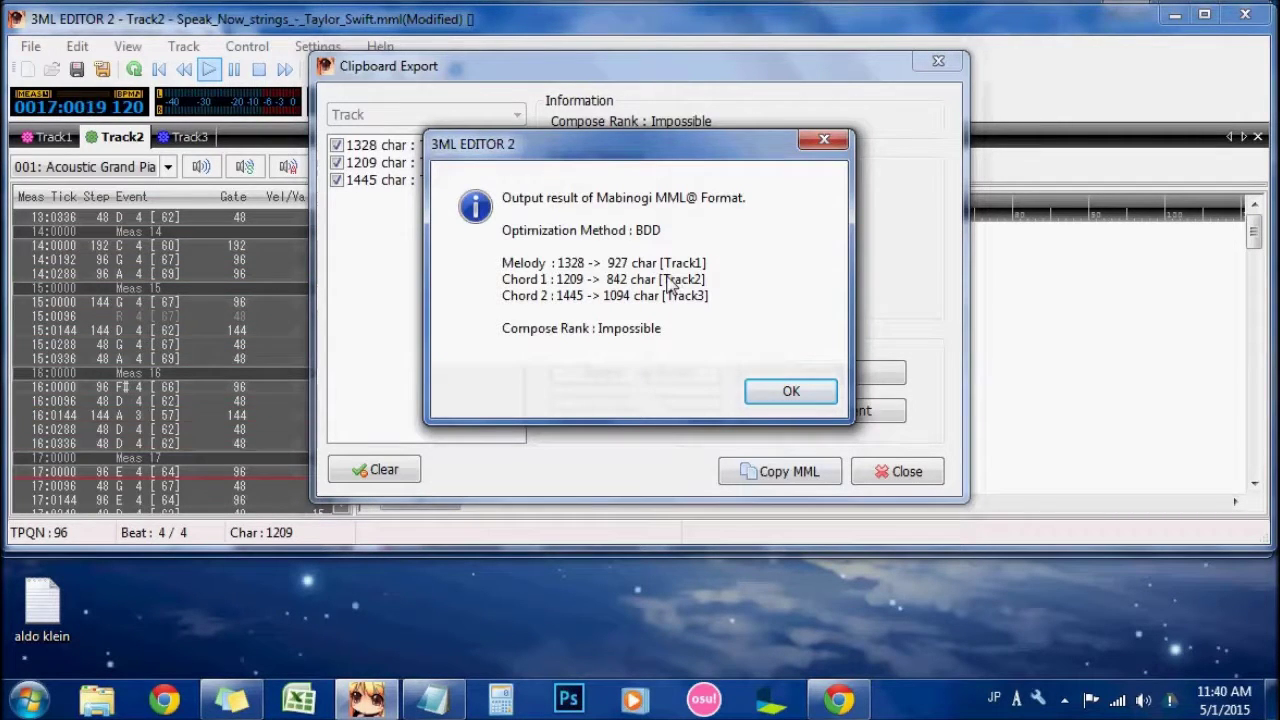
{"action": "left_click", "coordinate": [826, 390]}
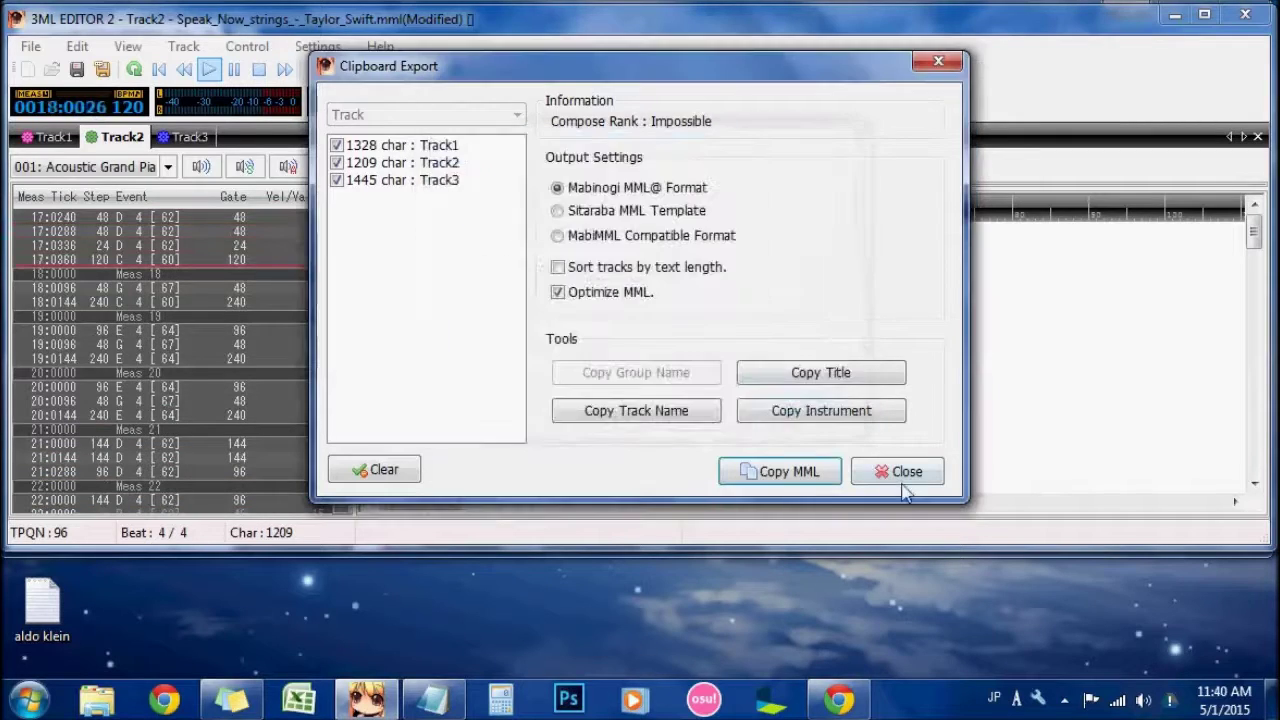
{"action": "left_click", "coordinate": [903, 478]}
Step: Follow the playback in Track3 and Track2, and pause the song
{"action": "left_click", "coordinate": [188, 142]}
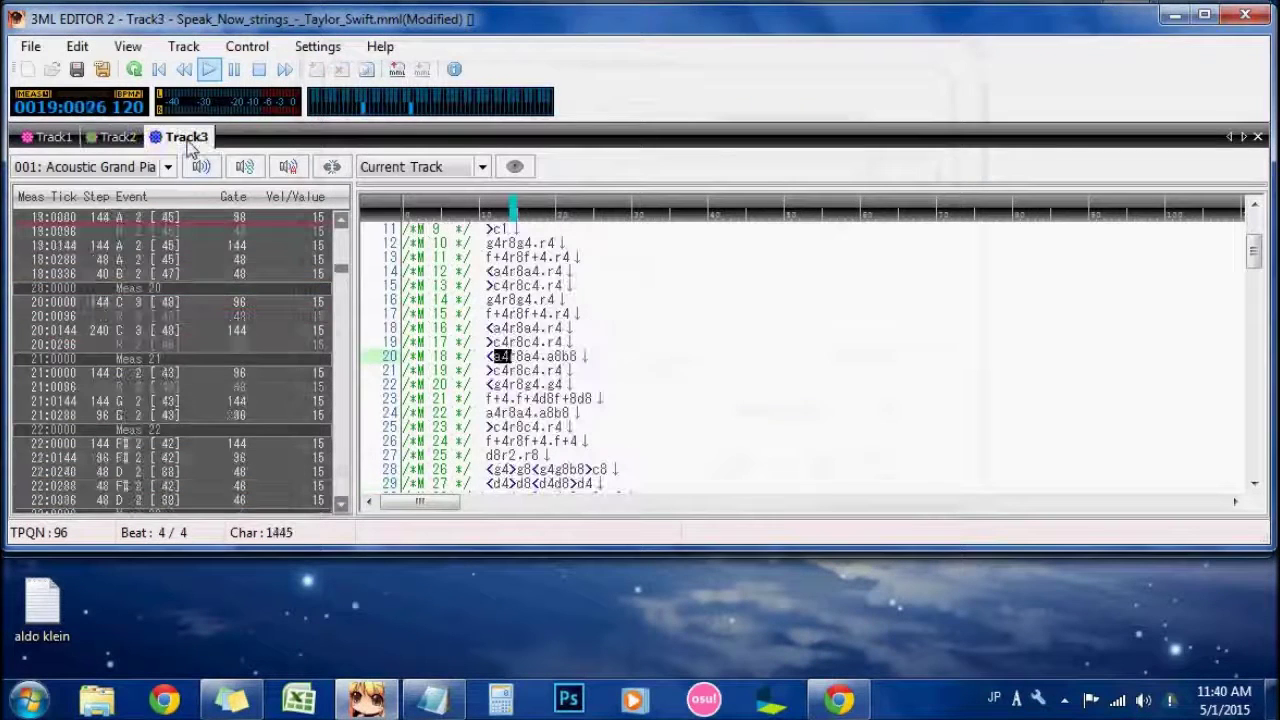
{"action": "left_click", "coordinate": [127, 142]}
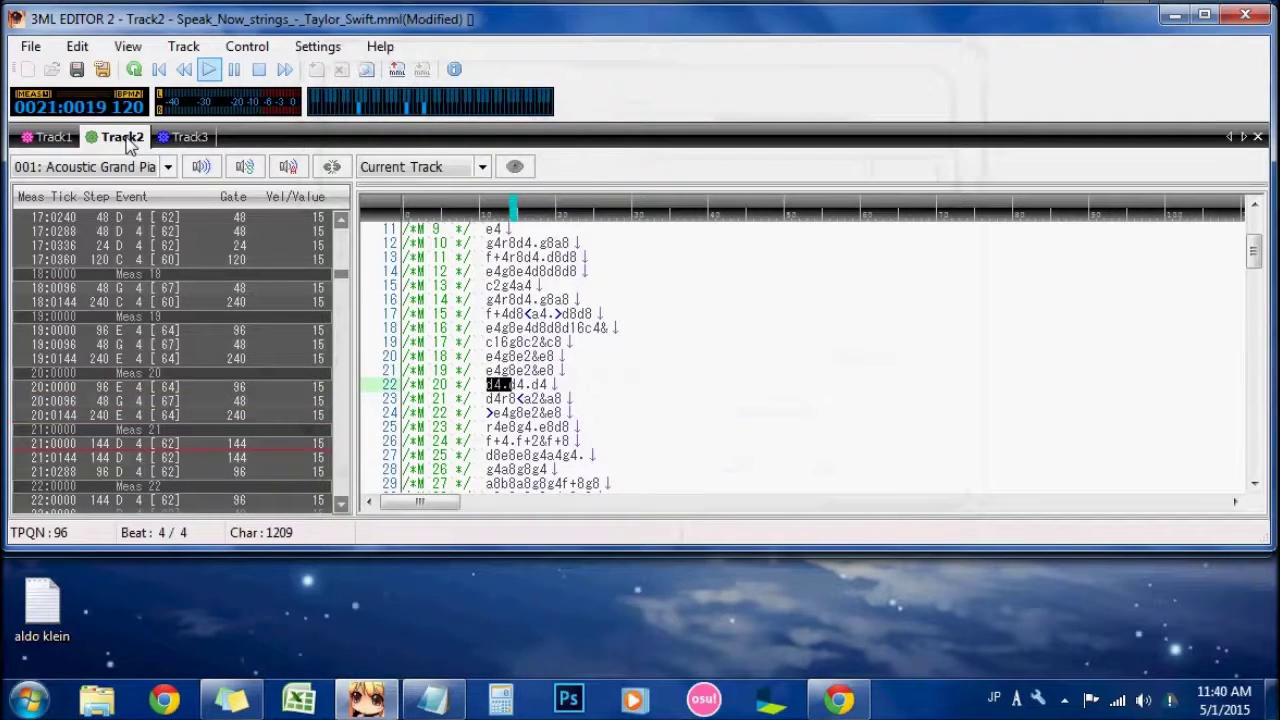
{"action": "left_click", "coordinate": [232, 78]}
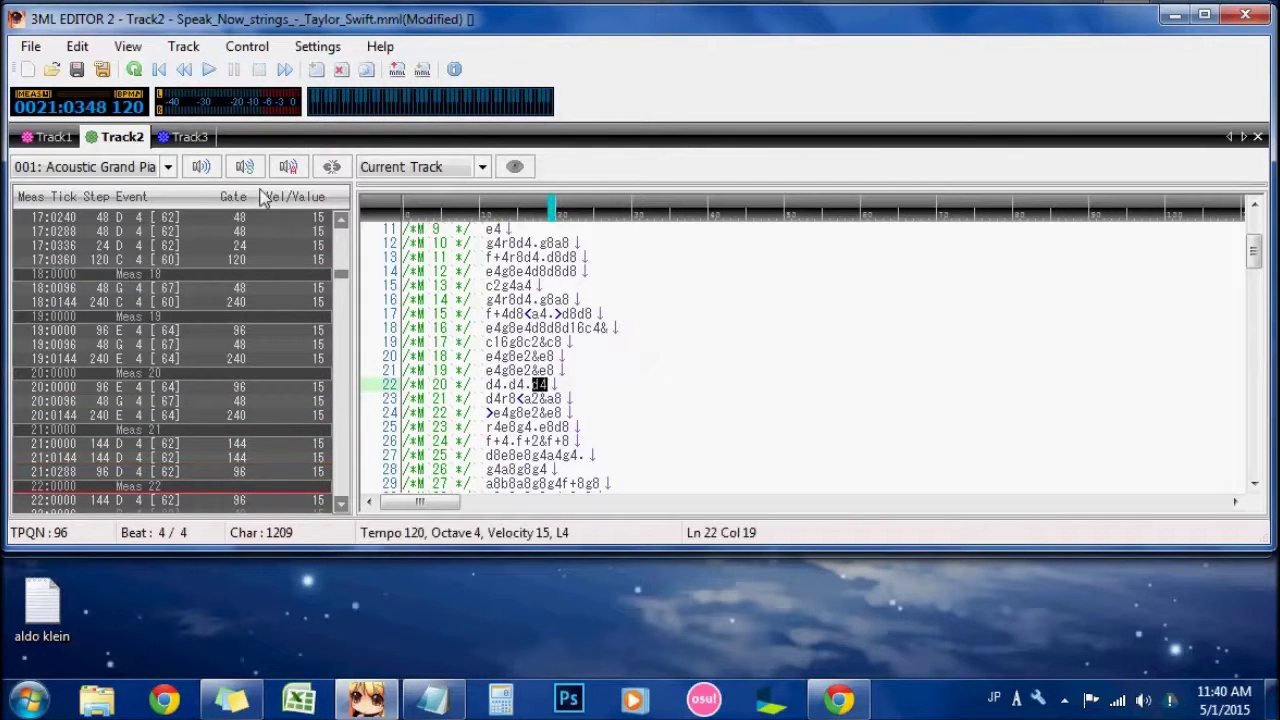
Step: Solo Track1 and rename it as Melody
{"action": "left_click", "coordinate": [52, 136]}
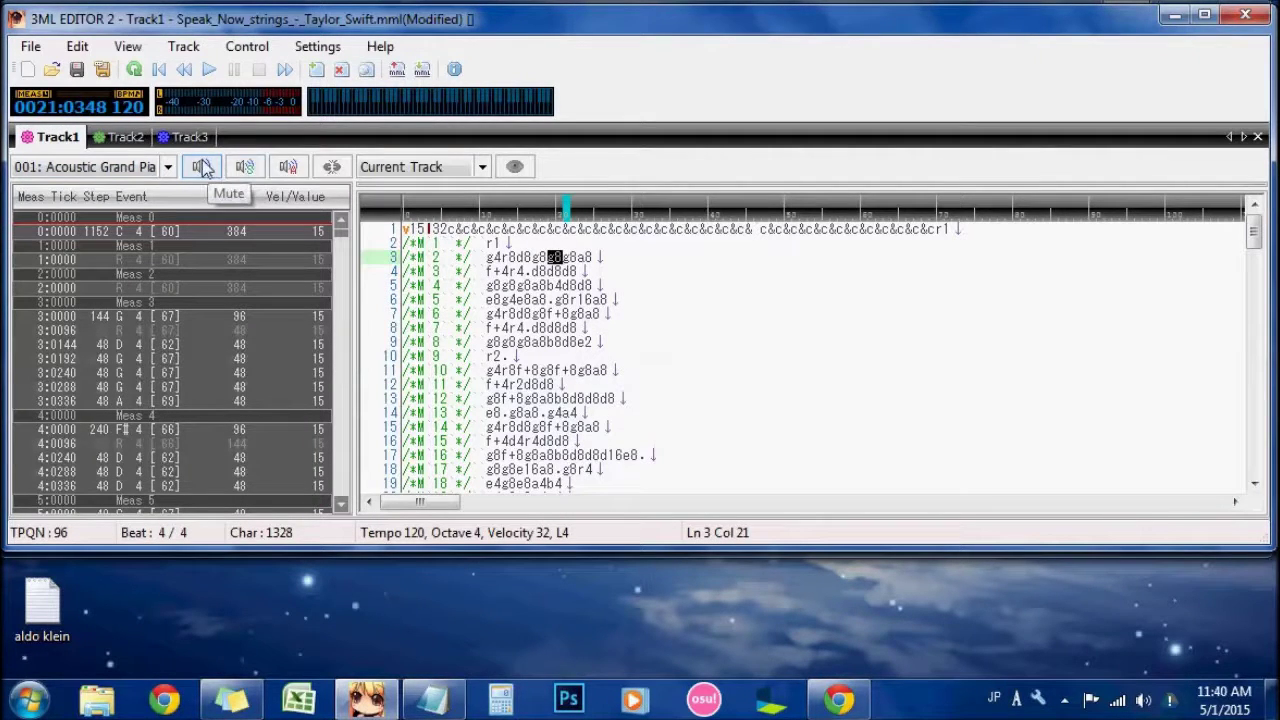
{"action": "left_click", "coordinate": [241, 167]}
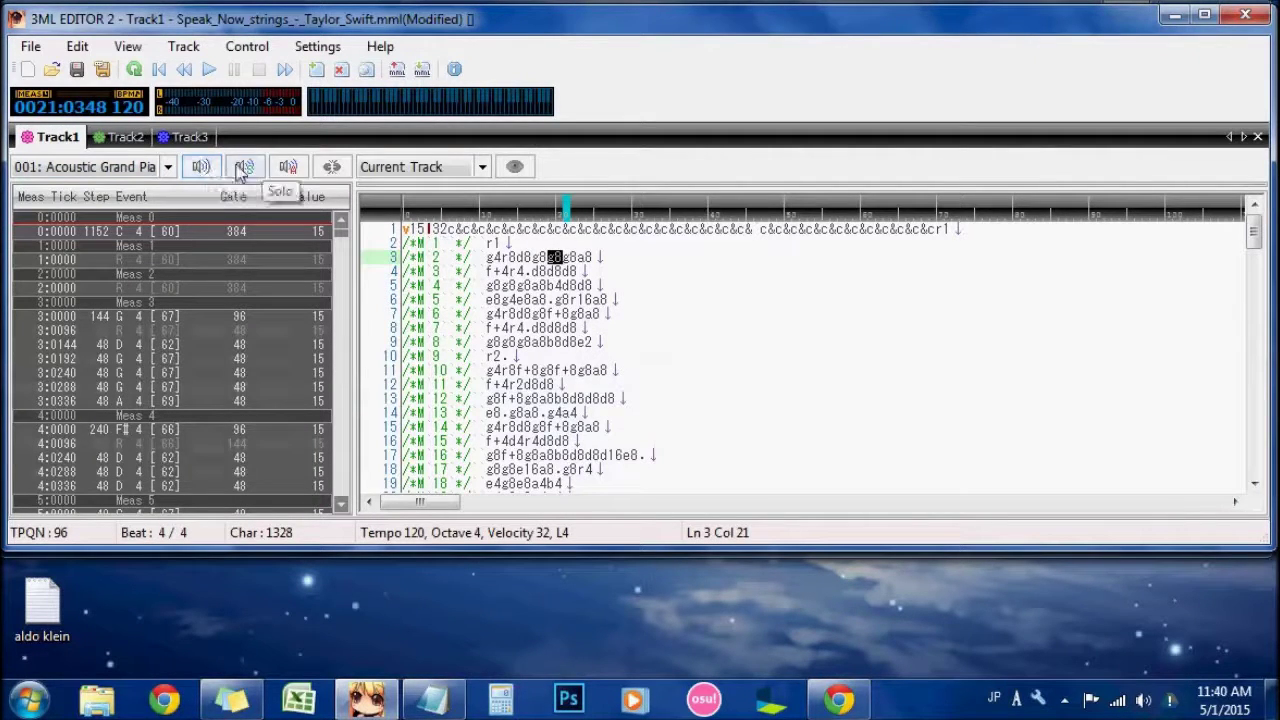
{"action": "right_click", "coordinate": [72, 146]}
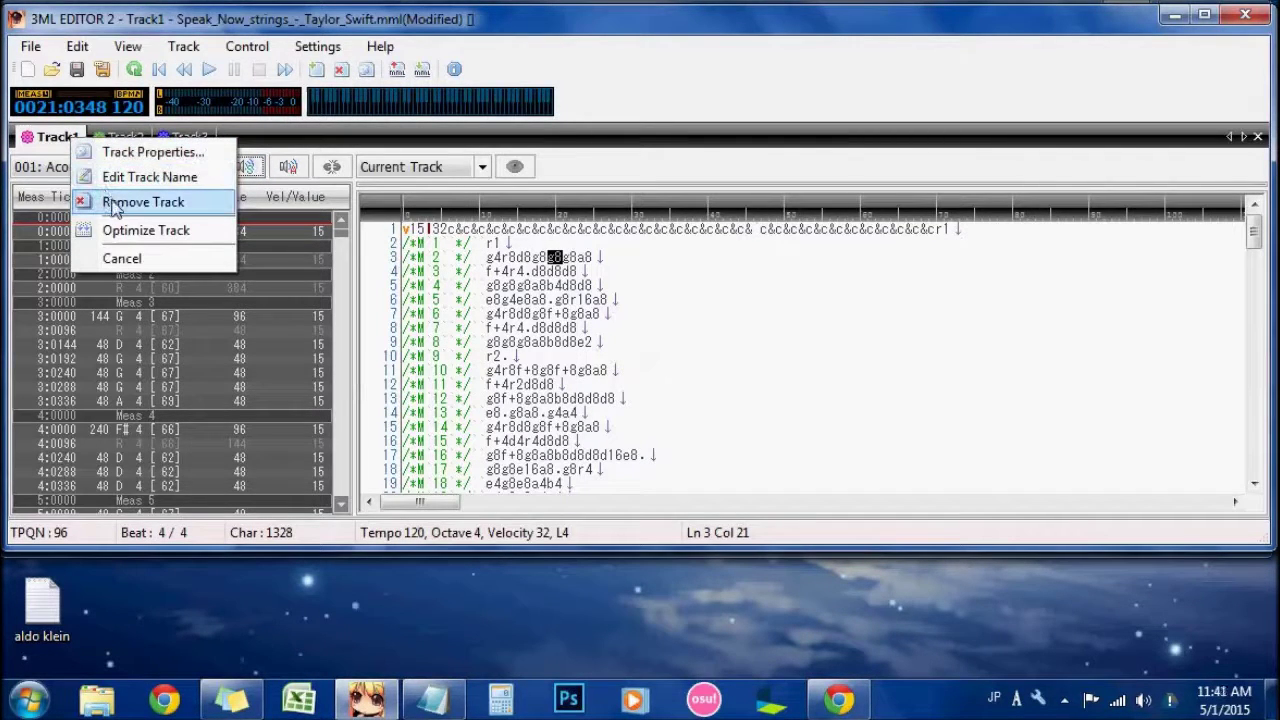
{"action": "left_click", "coordinate": [140, 177]}
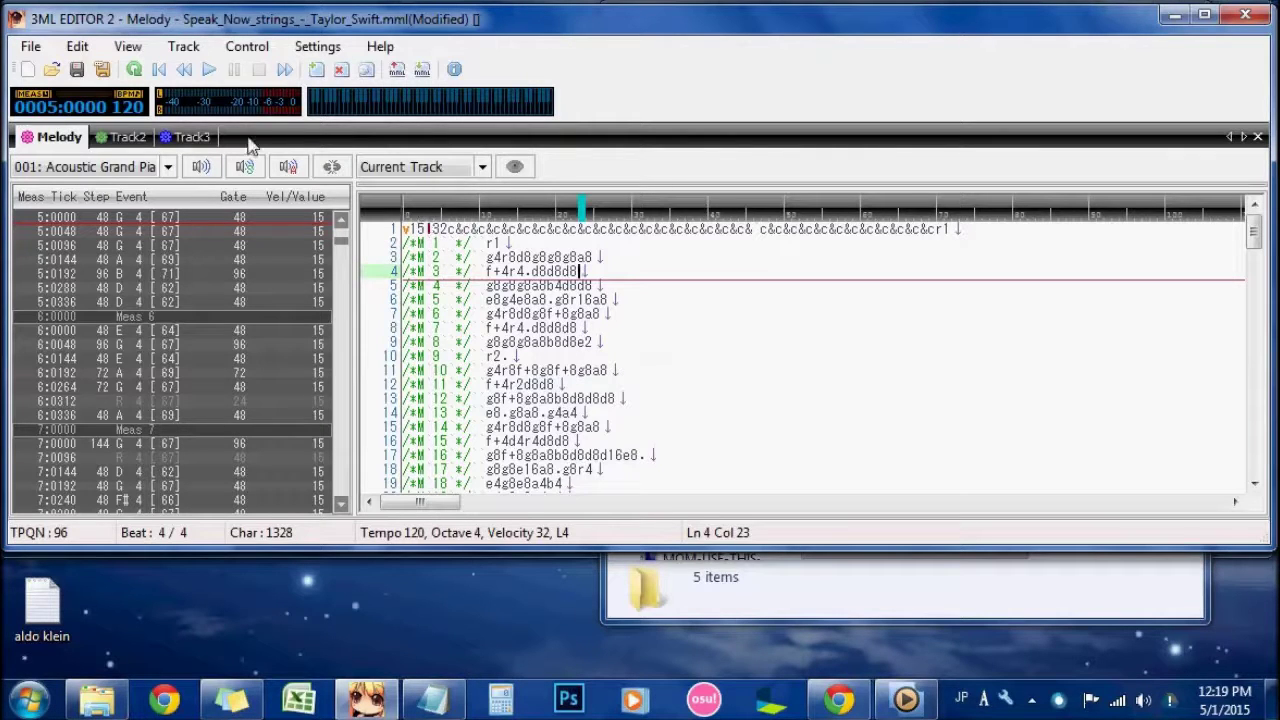
Step: Check the mute state of Track2 and Track3 while Melody is soloed
{"action": "left_click", "coordinate": [126, 138]}
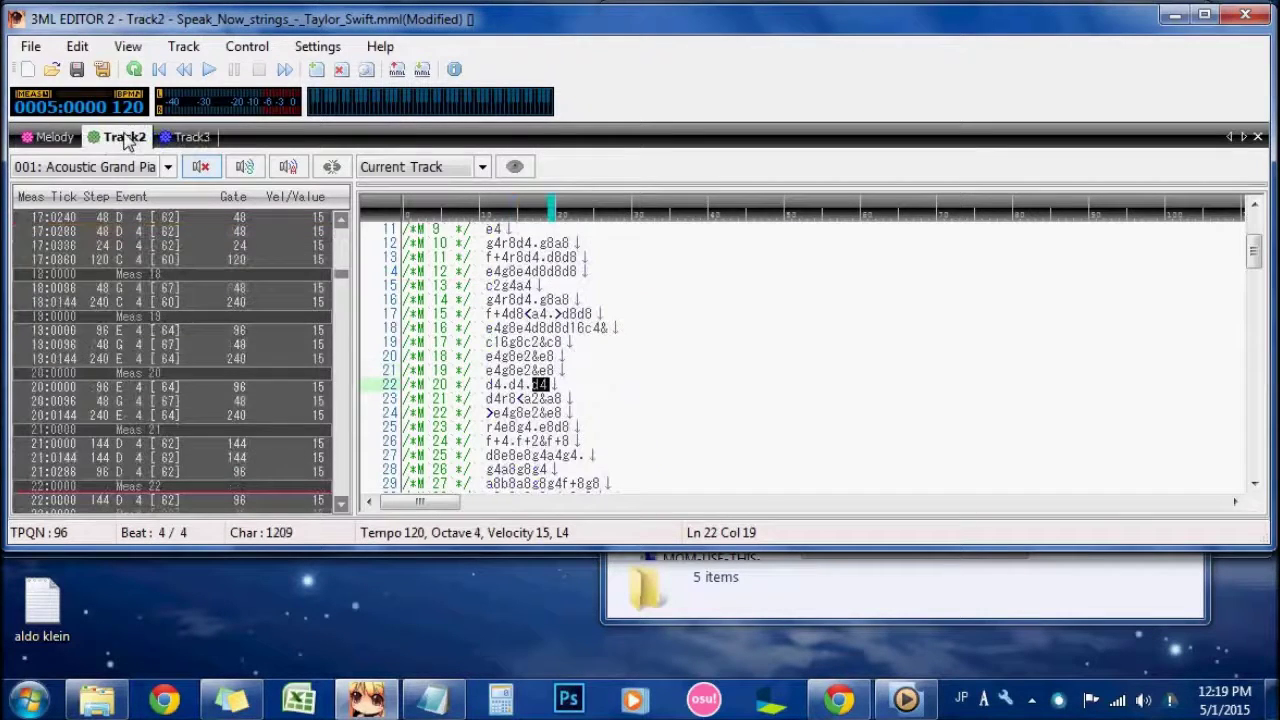
{"action": "left_click", "coordinate": [188, 138]}
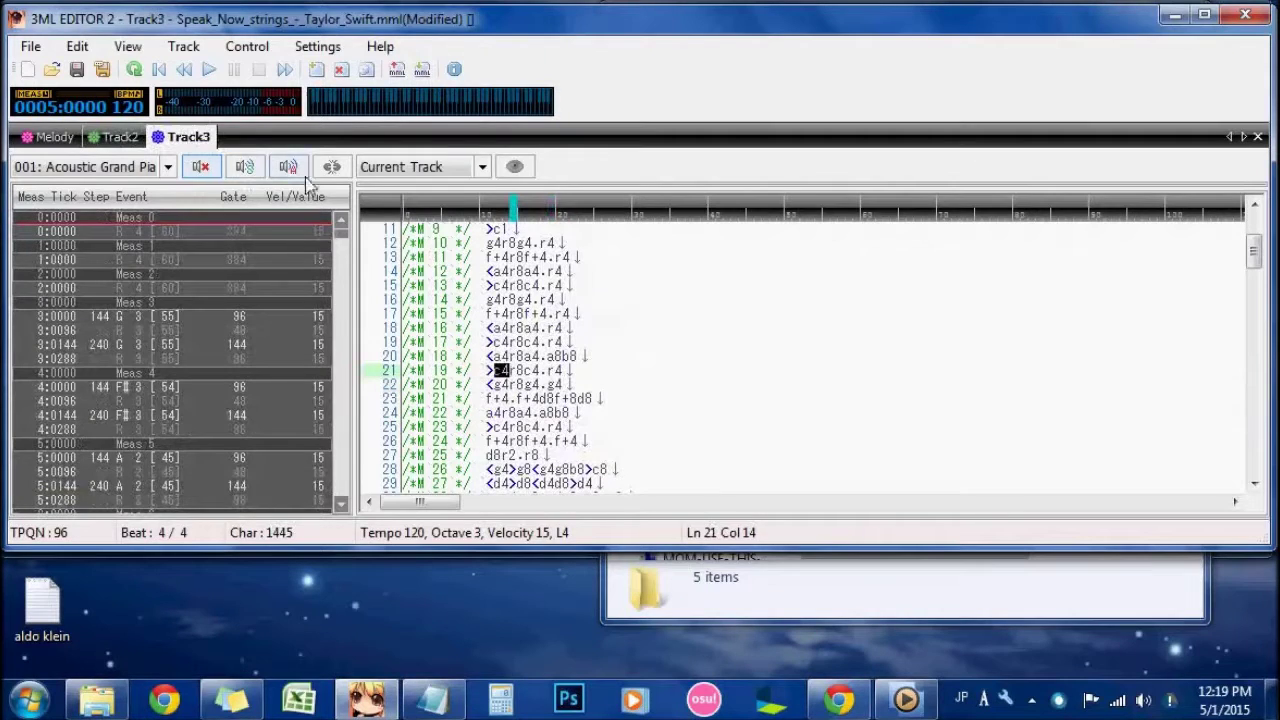
{"action": "left_click", "coordinate": [118, 140]}
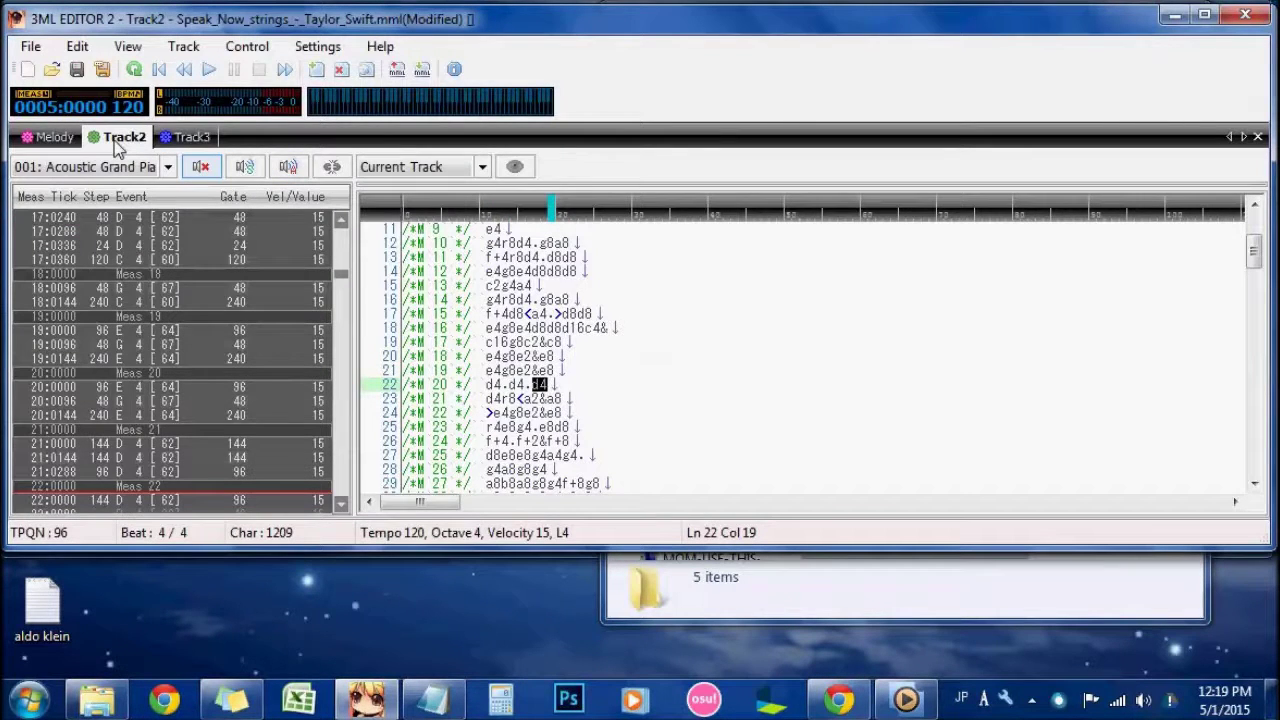
{"action": "left_click", "coordinate": [190, 138]}
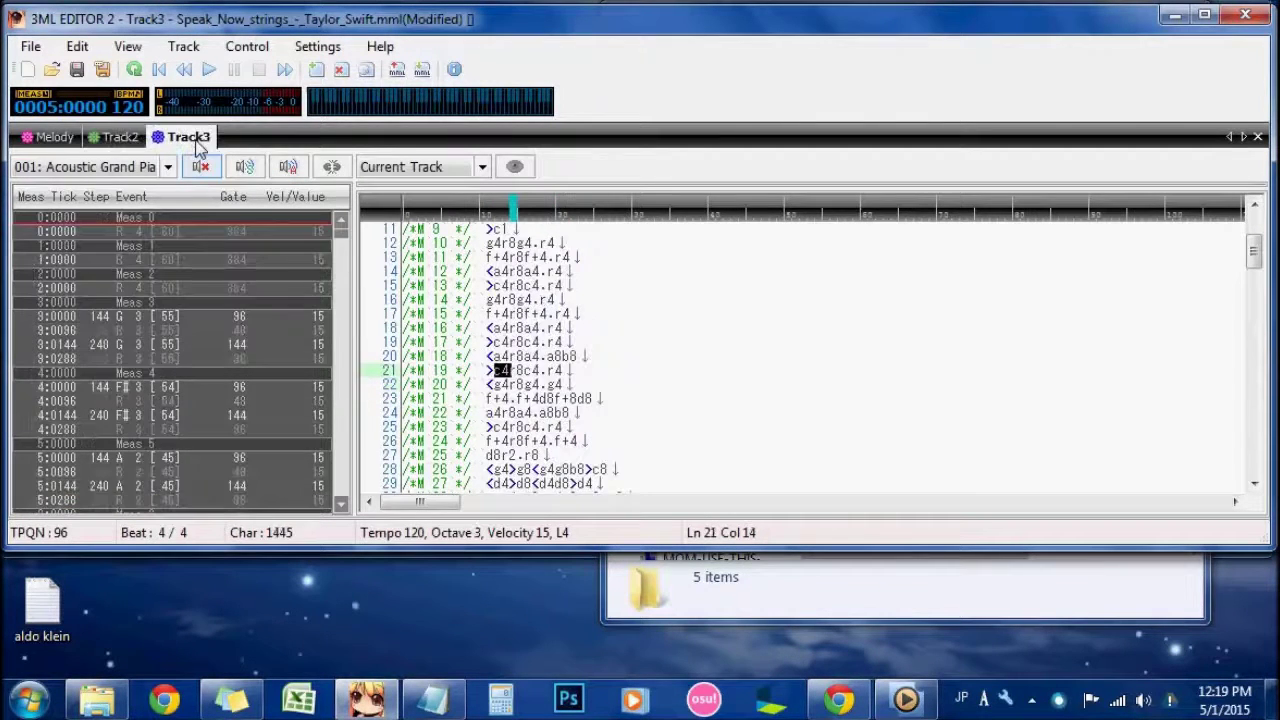
{"action": "left_click", "coordinate": [147, 140]}
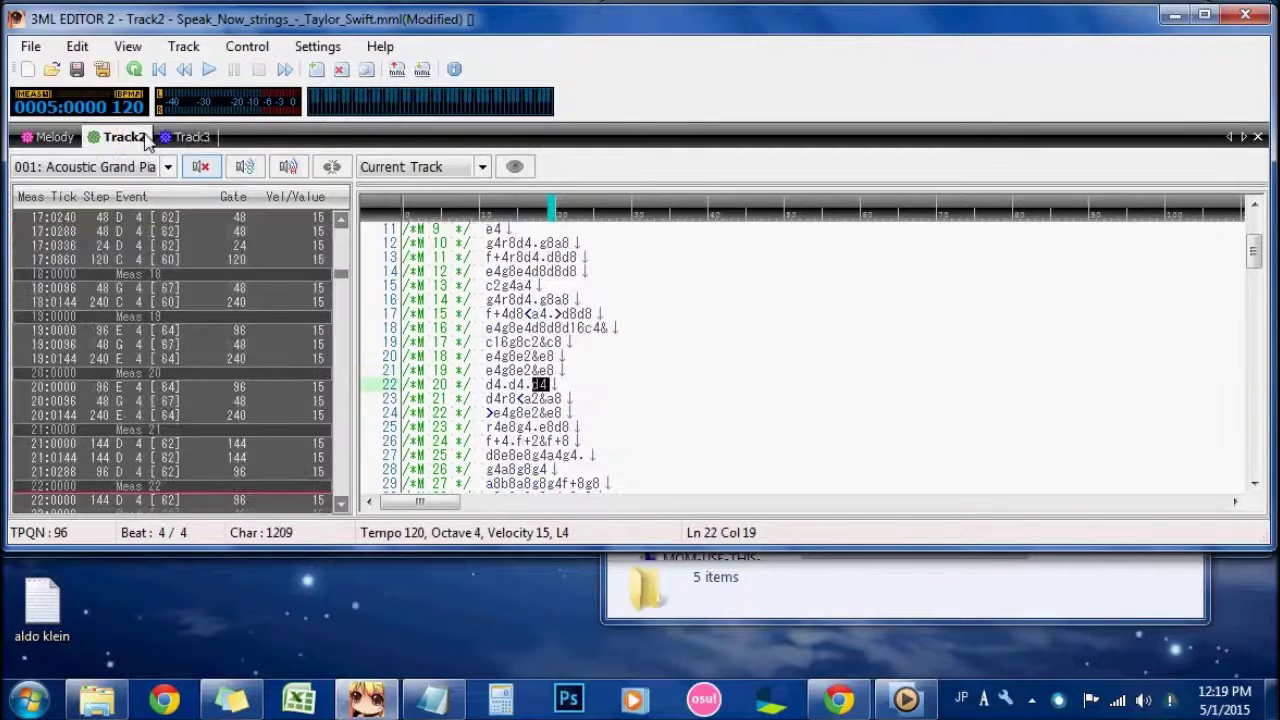
Step: Turn the sound of all tracks back on from Melody and check Track2's mute state
{"action": "left_click", "coordinate": [64, 140]}
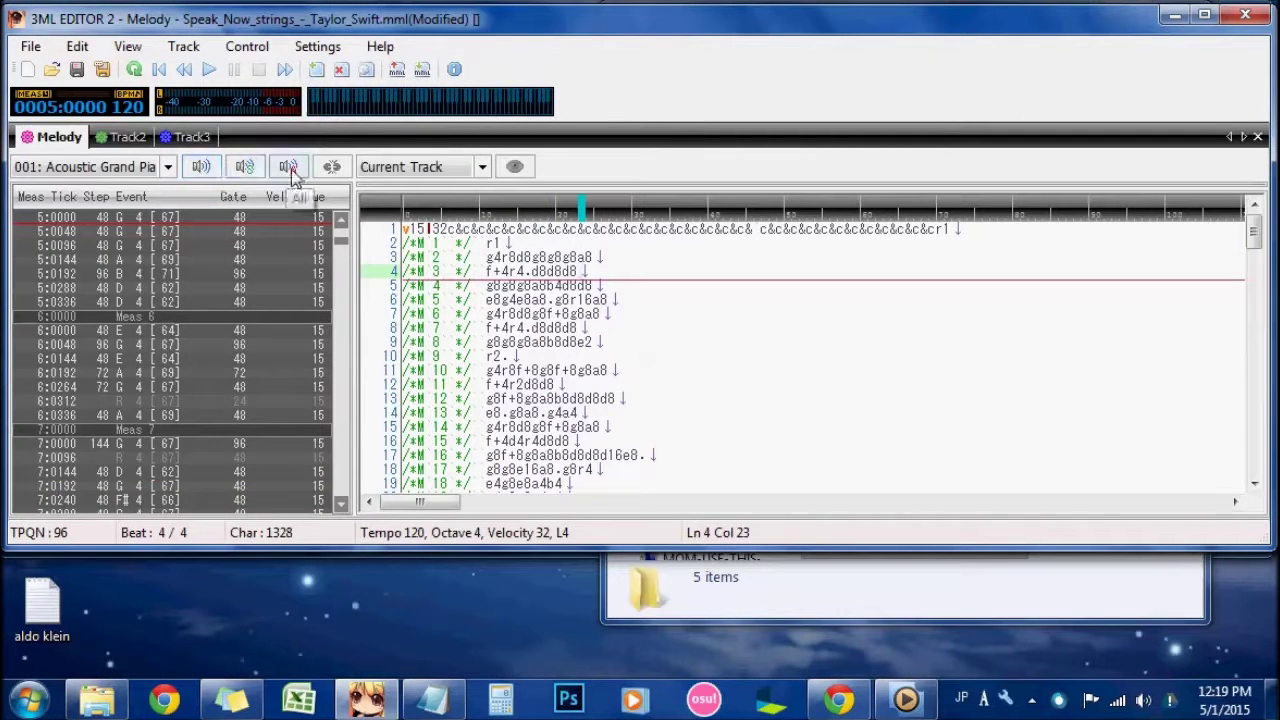
{"action": "left_click", "coordinate": [112, 140]}
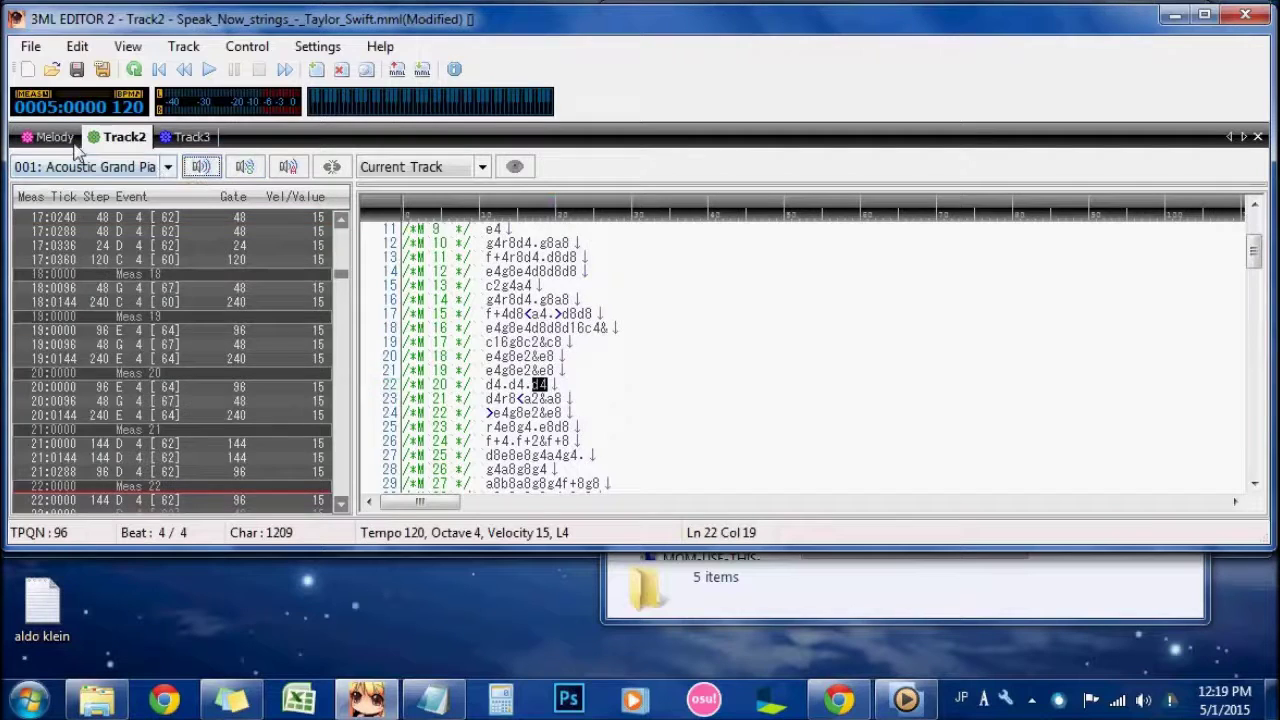
{"action": "left_click", "coordinate": [50, 140]}
{"action": "left_click", "coordinate": [122, 140]}
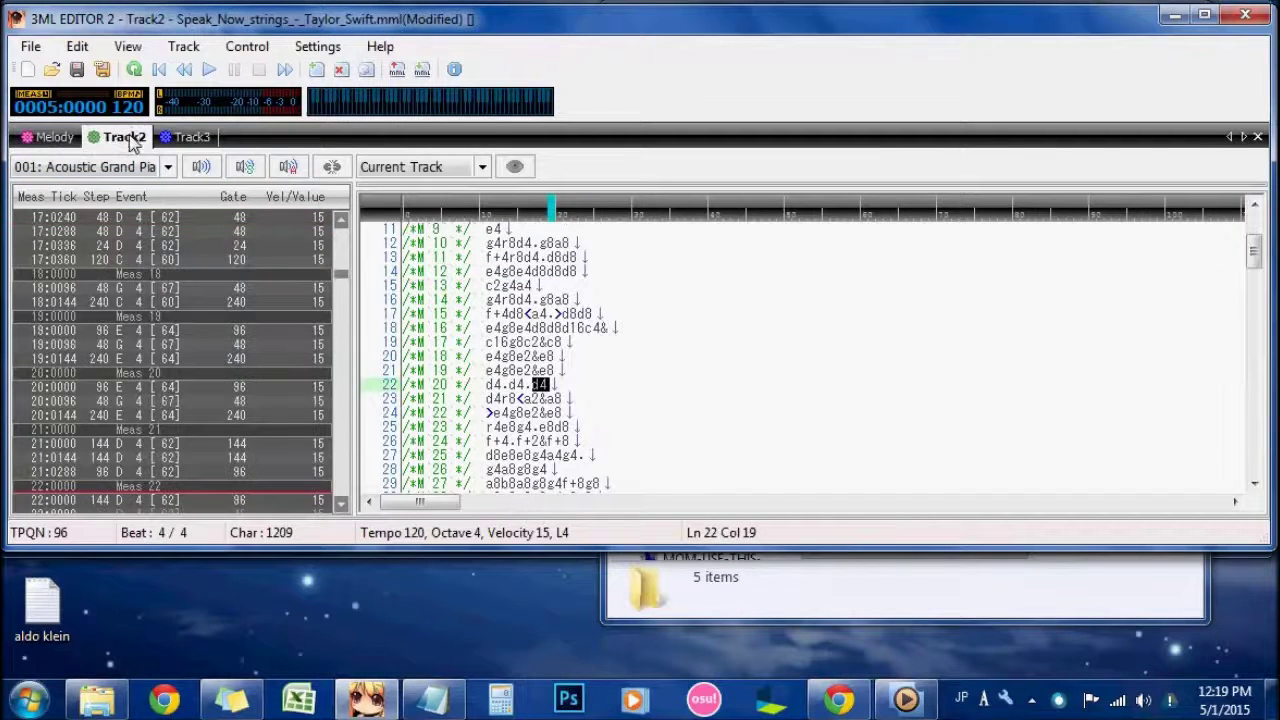
Step: Play the song and follow the playback through Track2's code
{"action": "left_click", "coordinate": [208, 69]}
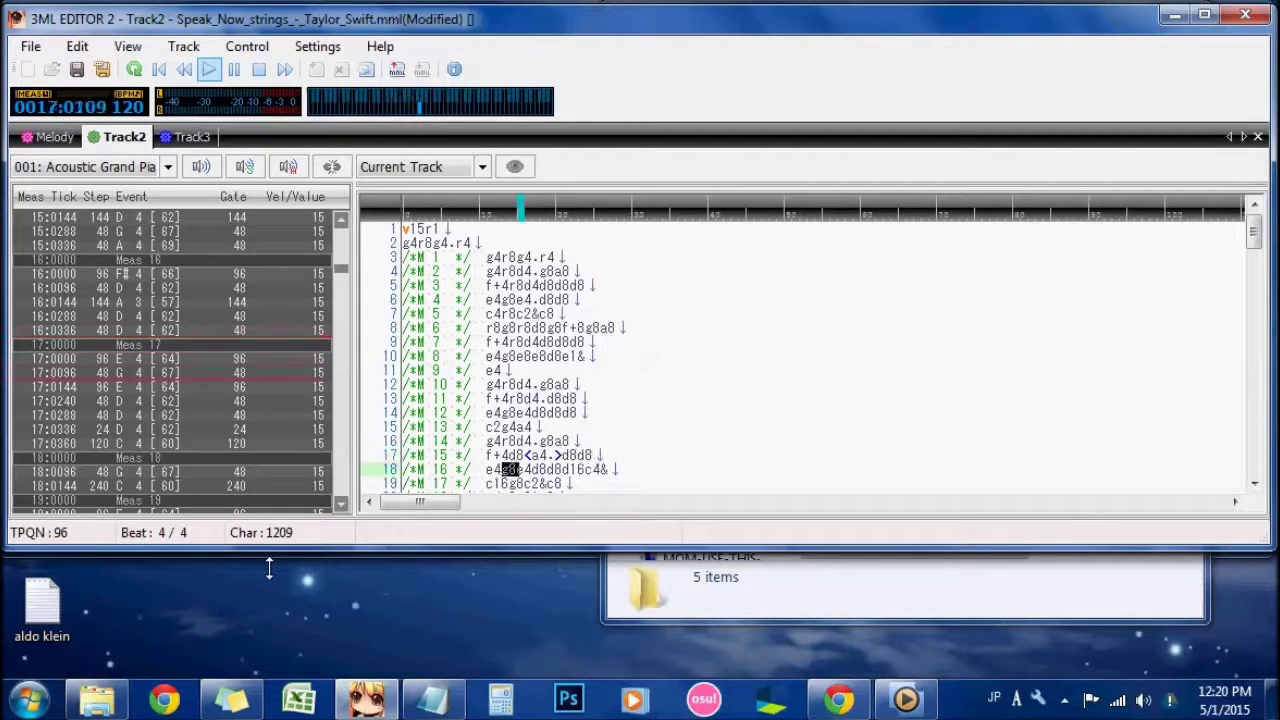
{"action": "scroll", "coordinate": [618, 424], "scroll_direction": "down", "scroll_amount": 2}
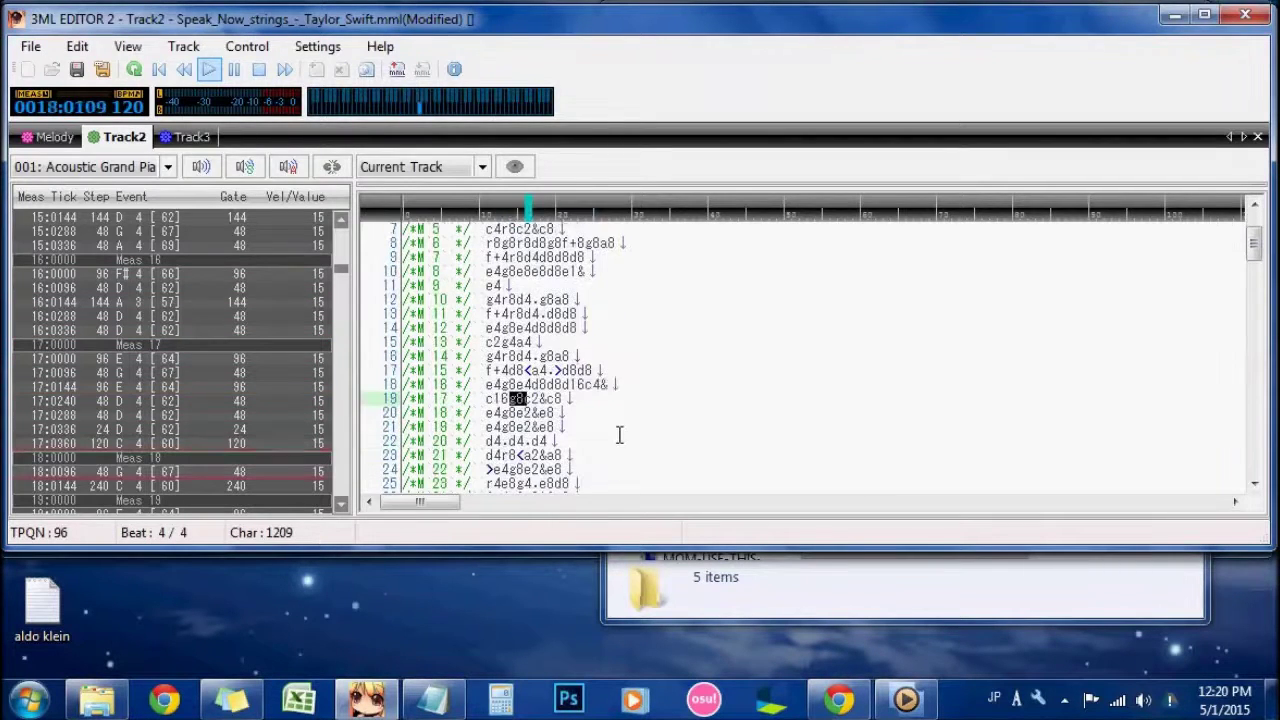
{"action": "scroll", "coordinate": [620, 445], "scroll_direction": "down", "scroll_amount": 2}
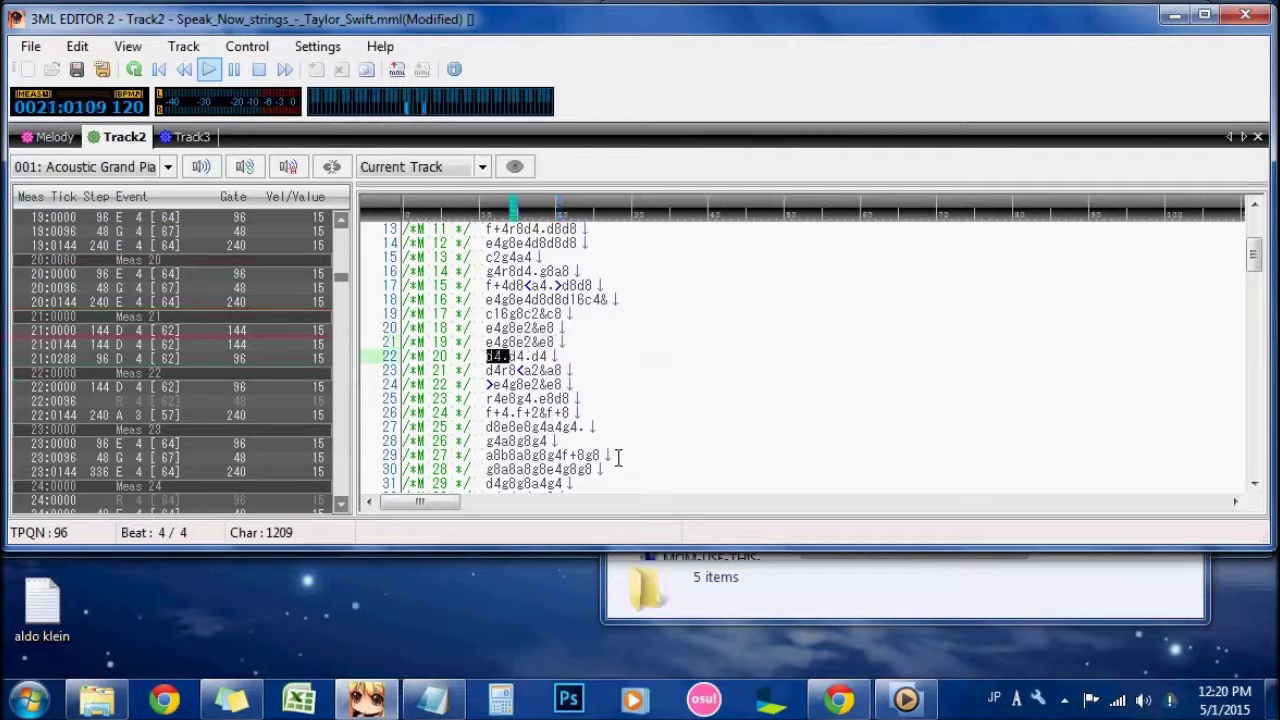
Step: Copy Melody, Track2 and Track3 to the clipboard in optimized Mabinogi MML@ format, and pause the playback
{"action": "left_click", "coordinate": [30, 46]}
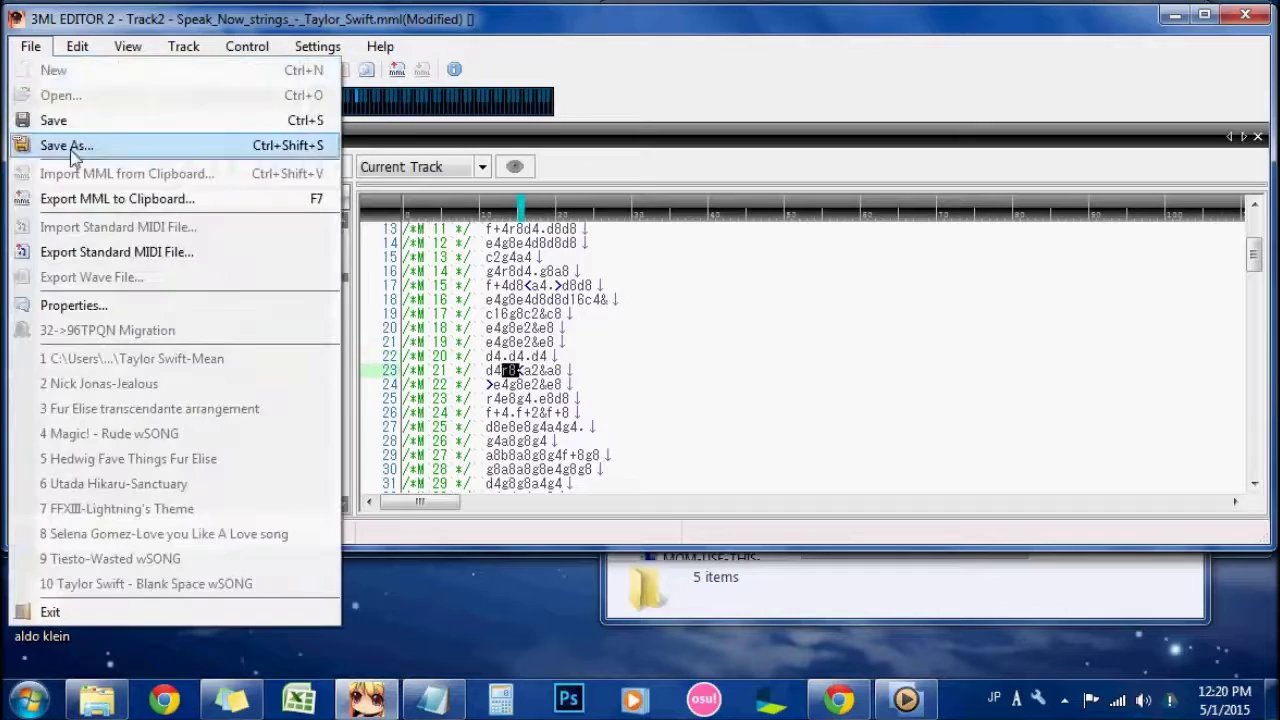
{"action": "left_click", "coordinate": [282, 199]}
{"action": "left_click", "coordinate": [730, 466]}
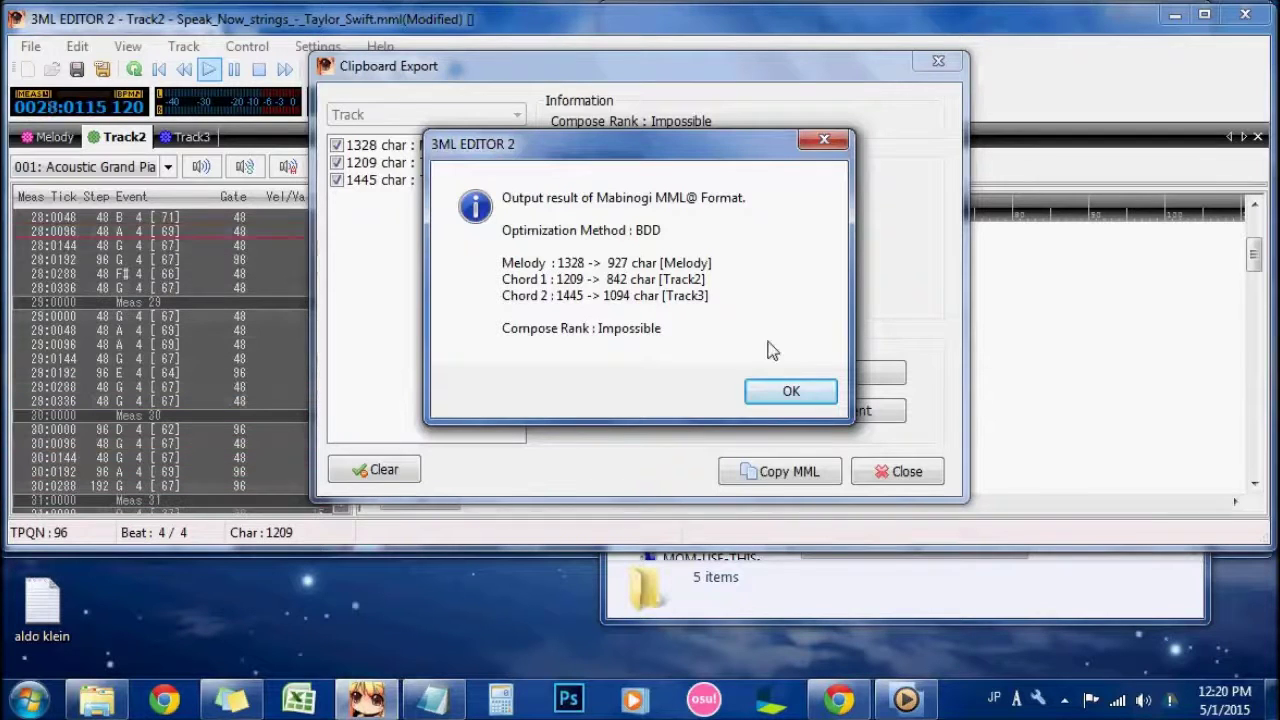
{"action": "left_click", "coordinate": [808, 391]}
{"action": "left_click", "coordinate": [900, 471]}
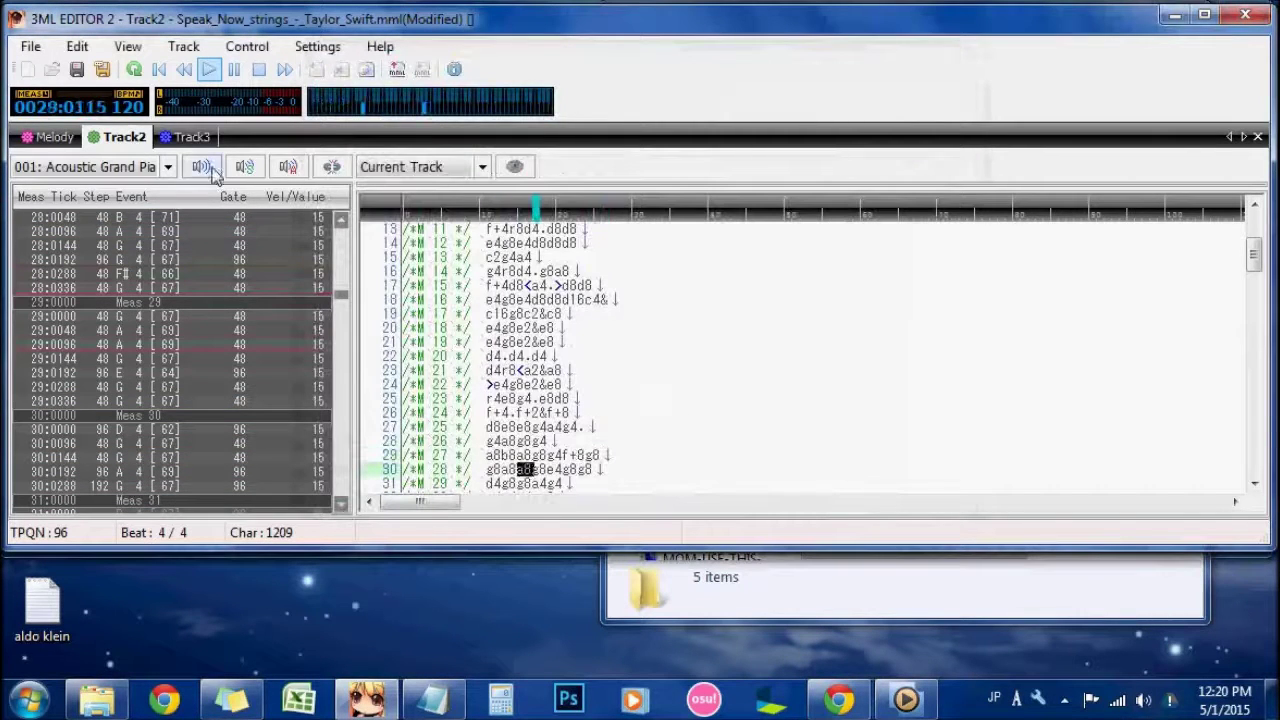
{"action": "left_click", "coordinate": [232, 69]}
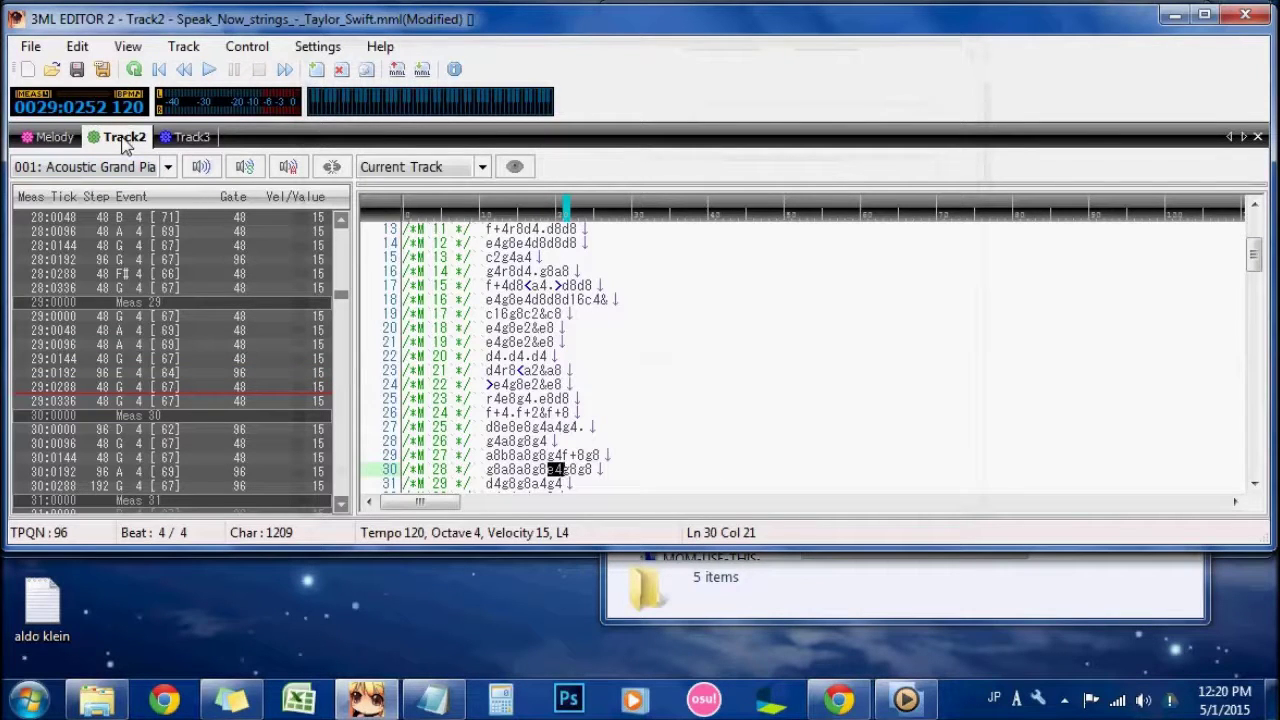
Step: Check the mute states of Melody, Track2 and Track3, and return to Melody
{"action": "left_click", "coordinate": [50, 138]}
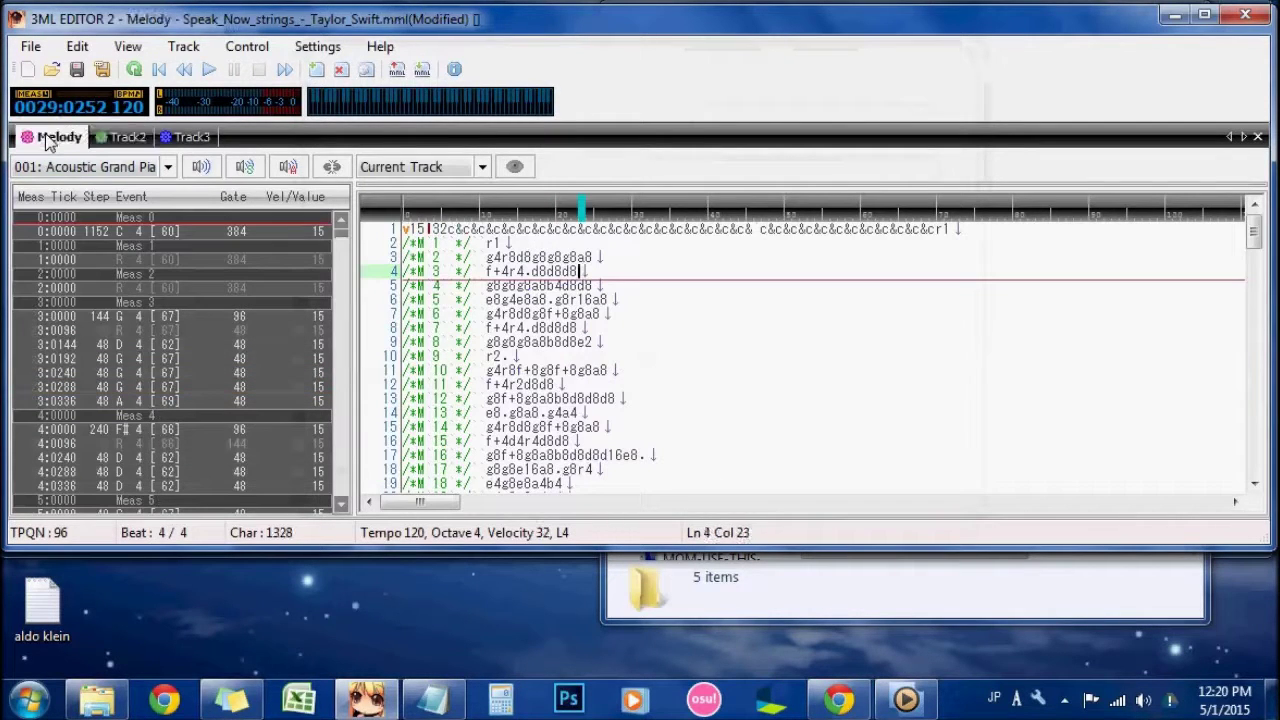
{"action": "left_click", "coordinate": [106, 140]}
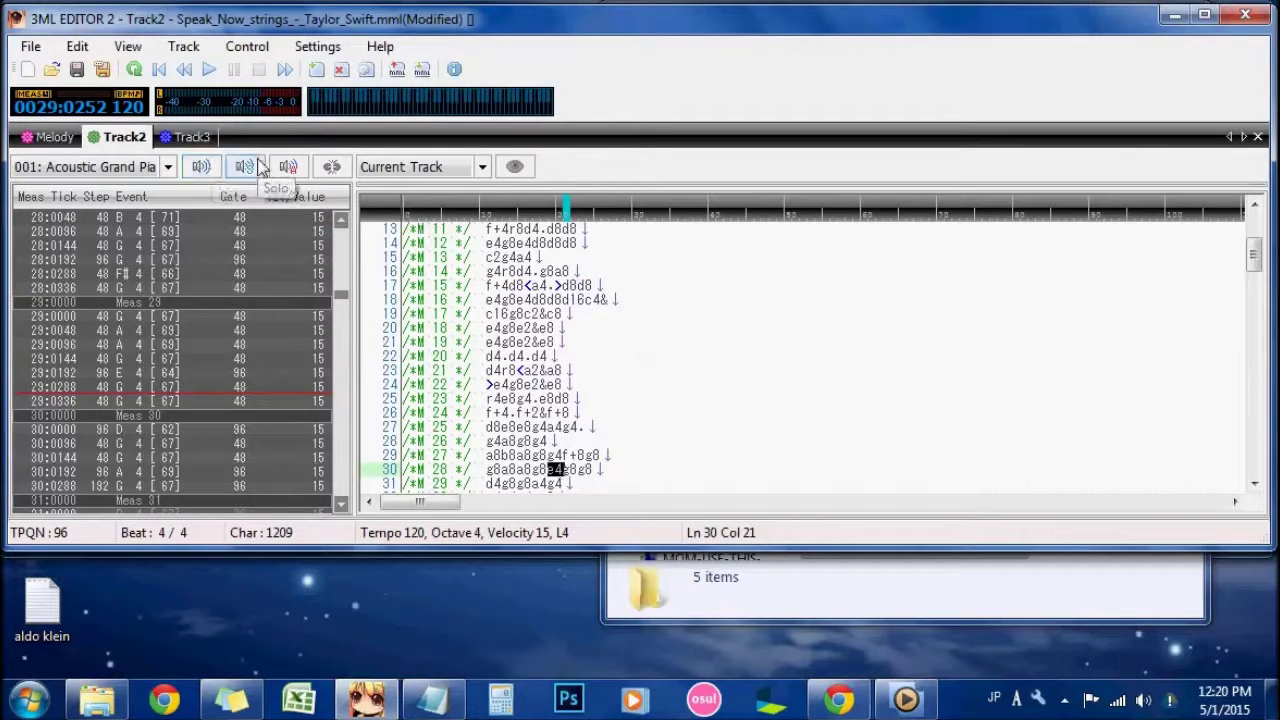
{"action": "left_click", "coordinate": [197, 141]}
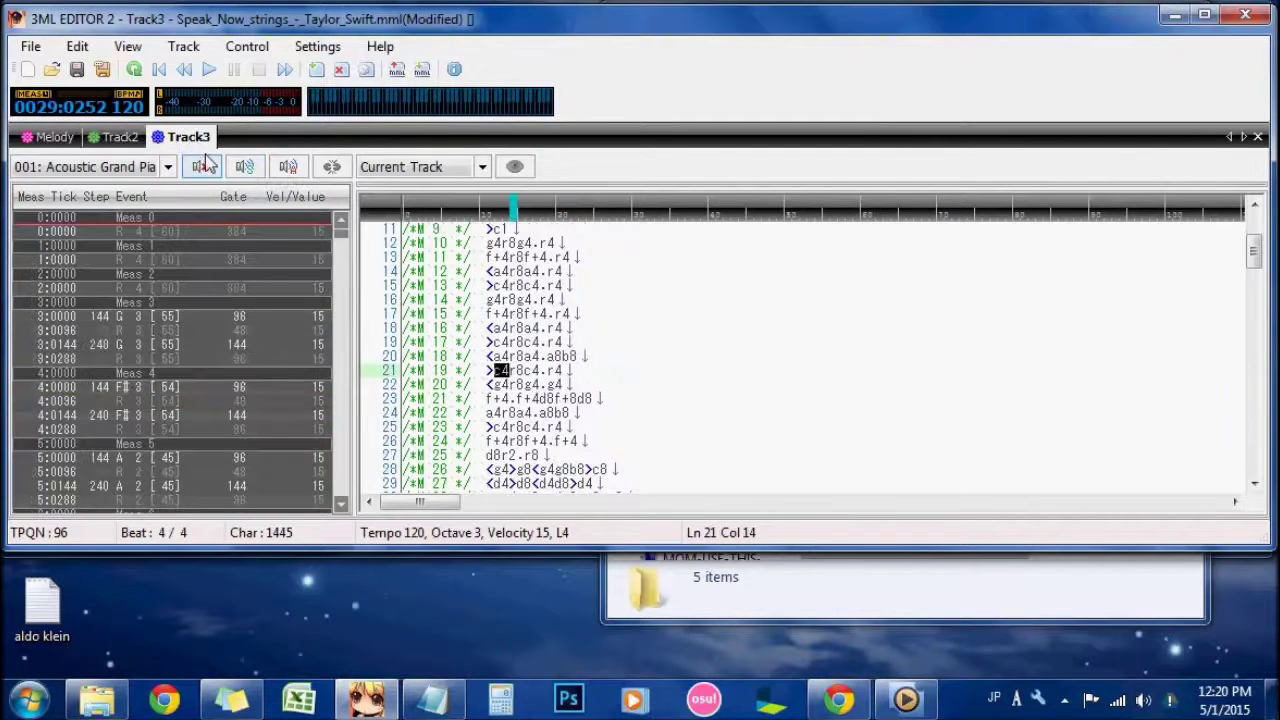
{"action": "left_click", "coordinate": [45, 137]}
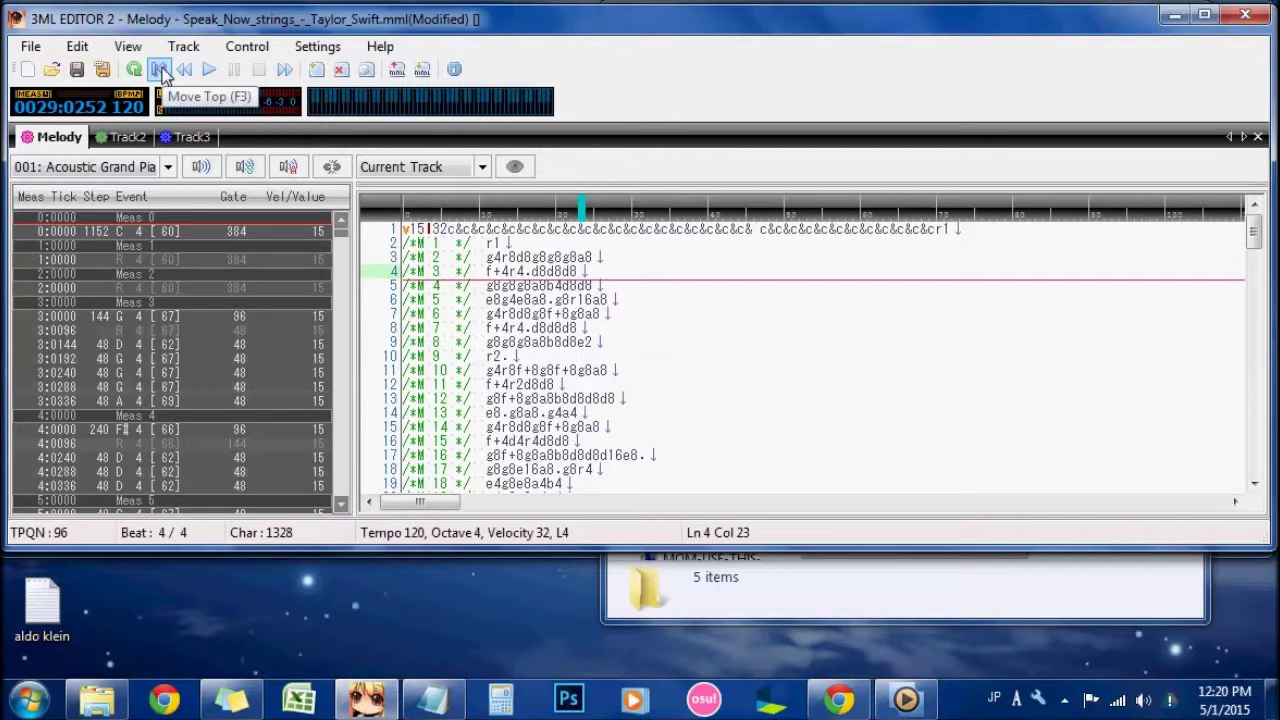
Step: Play the song from the beginning, follow the playback in Melody and through Track3's code, and pause it
{"action": "left_click", "coordinate": [160, 70]}
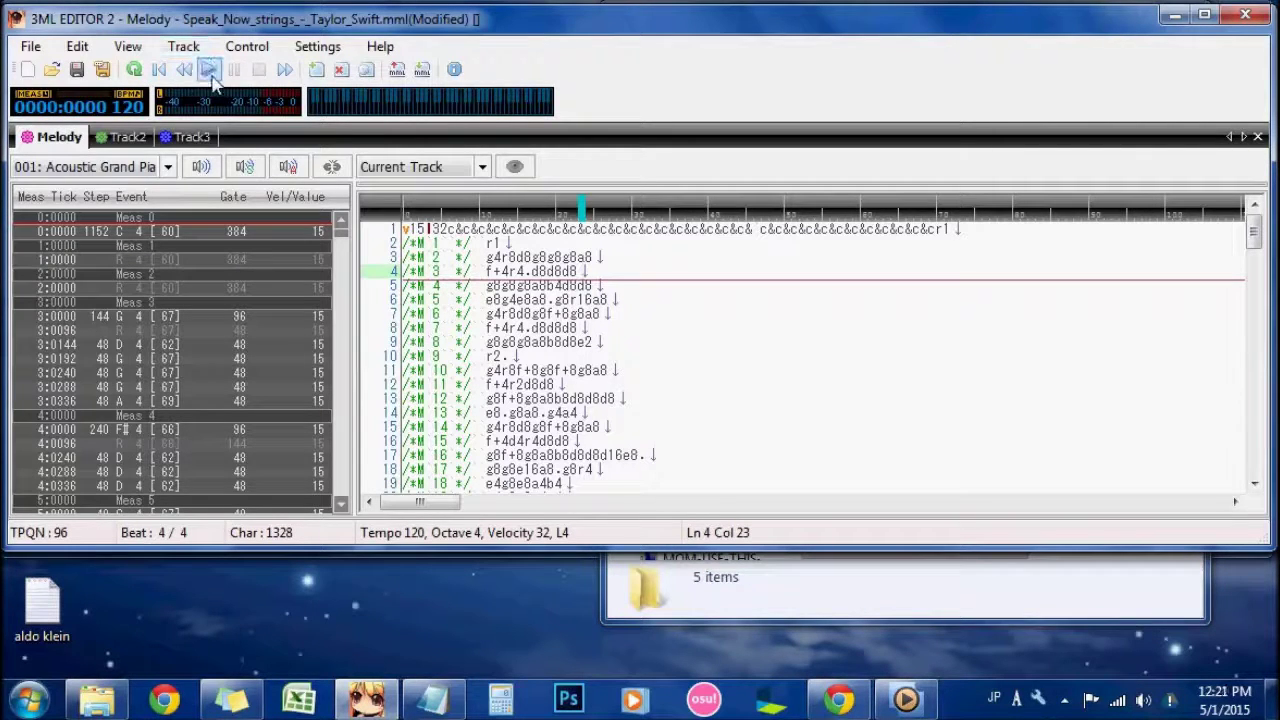
{"action": "left_click", "coordinate": [209, 72]}
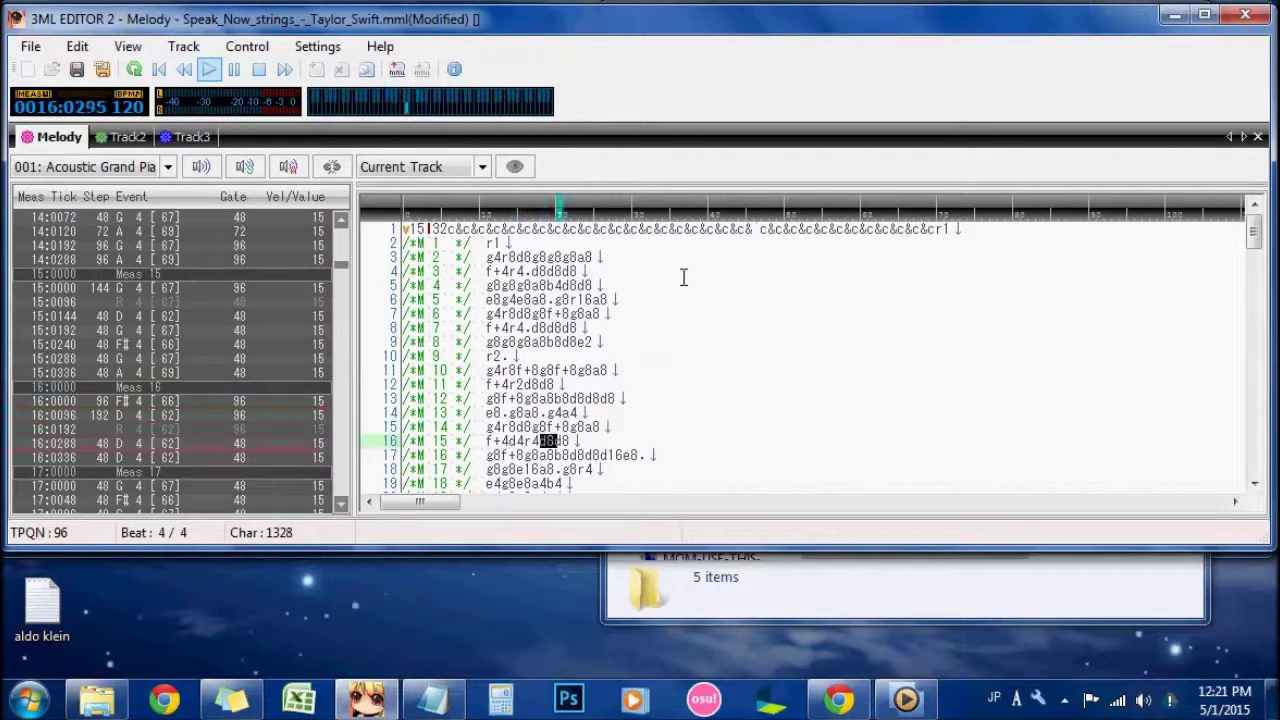
{"action": "left_click", "coordinate": [188, 136]}
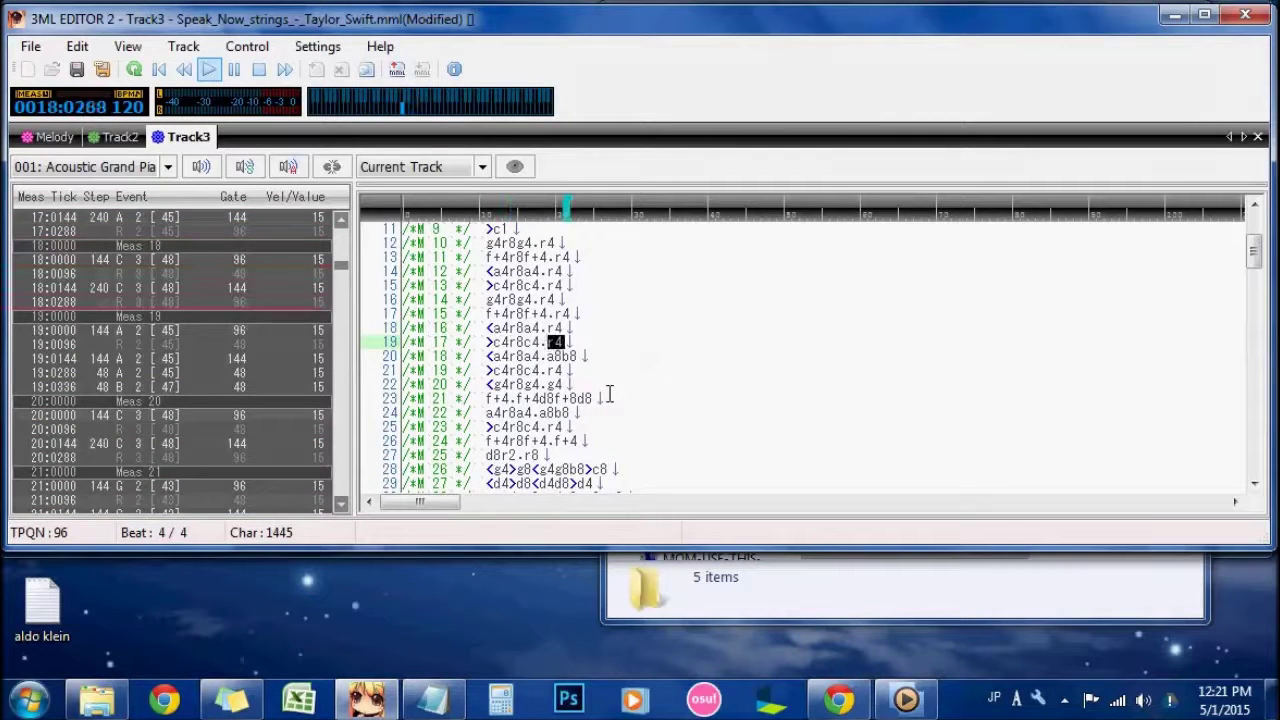
{"action": "scroll", "coordinate": [601, 412], "scroll_direction": "up", "scroll_amount": 1}
{"action": "scroll", "coordinate": [601, 412], "scroll_direction": "down", "scroll_amount": 1}
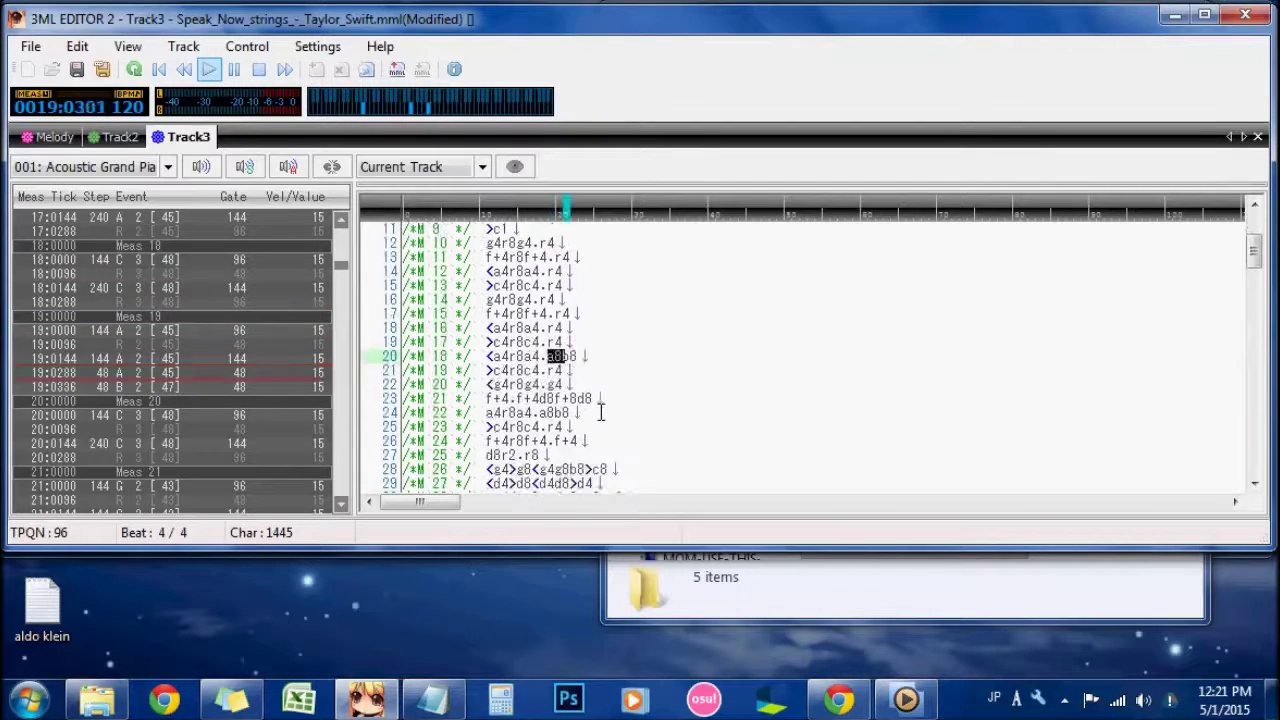
{"action": "scroll", "coordinate": [601, 412], "scroll_direction": "up", "scroll_amount": 1}
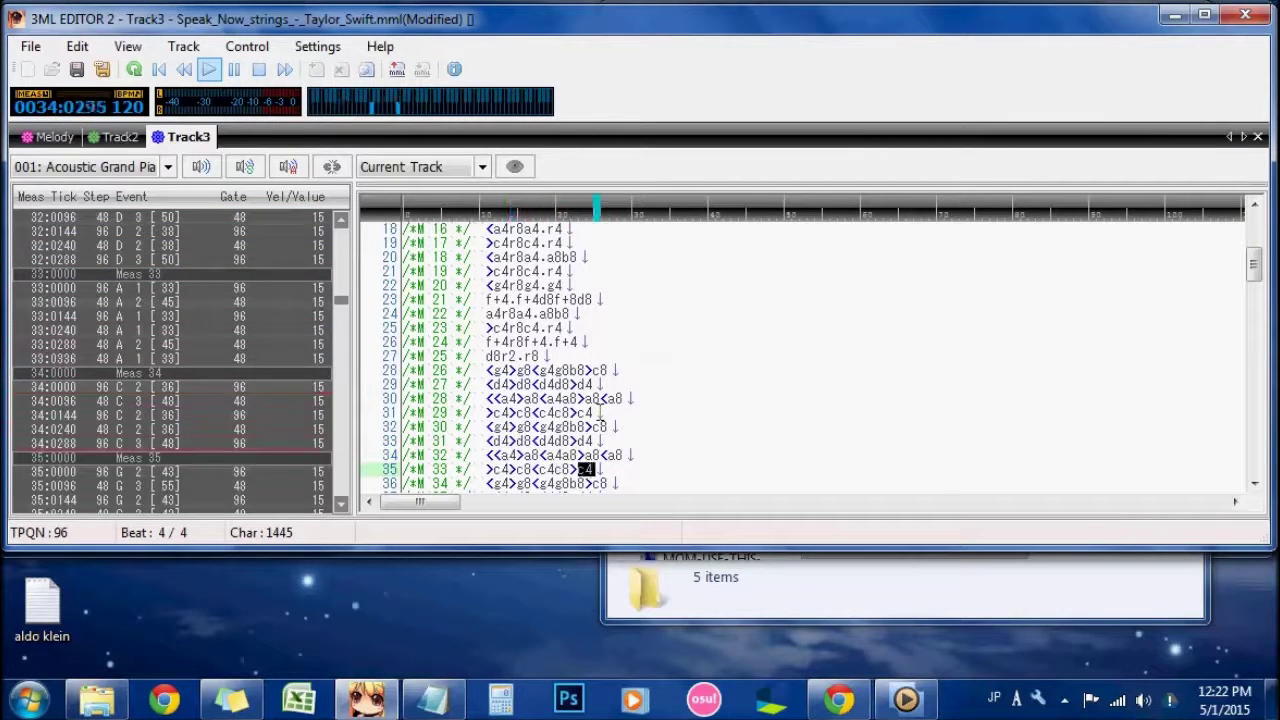
{"action": "left_click", "coordinate": [234, 70]}
Step: Review the opening lines of Track3 and Track2, and turn the sound of all tracks back on from Track2
{"action": "scroll", "coordinate": [640, 360], "scroll_direction": "up", "scroll_amount": 6}
{"action": "scroll", "coordinate": [667, 340], "scroll_direction": "up", "scroll_amount": 3}
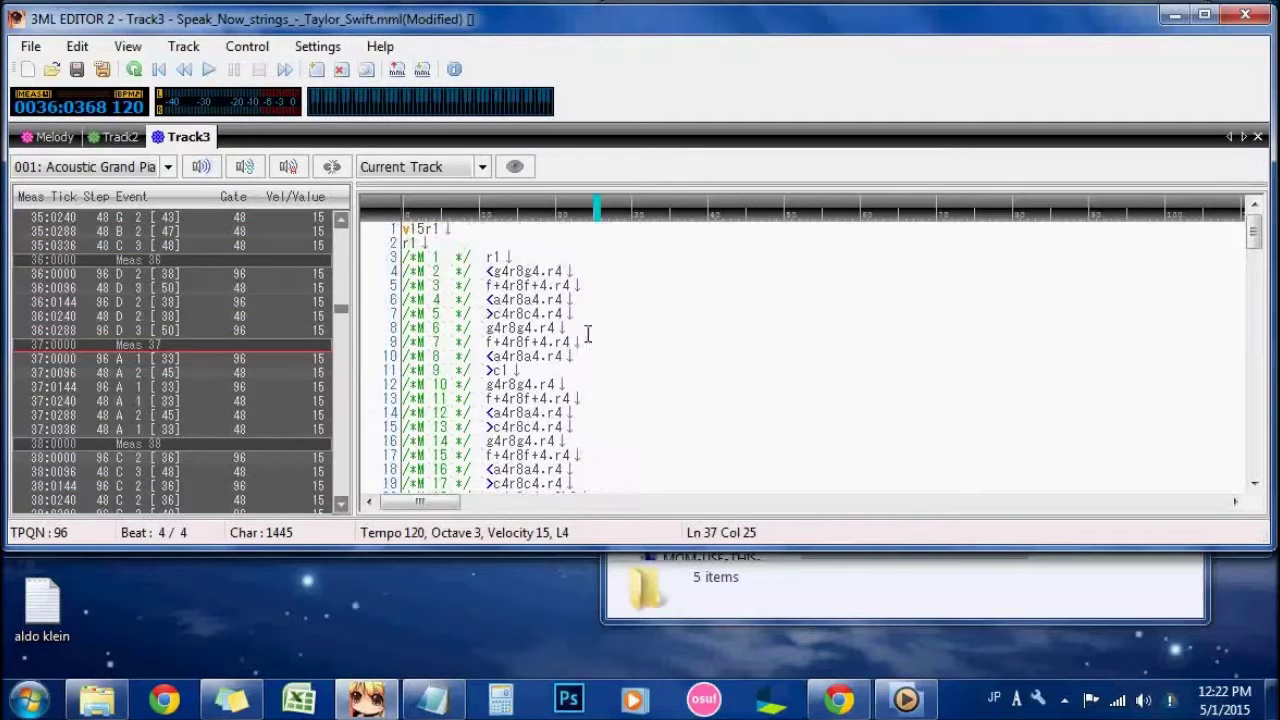
{"action": "left_click", "coordinate": [112, 138]}
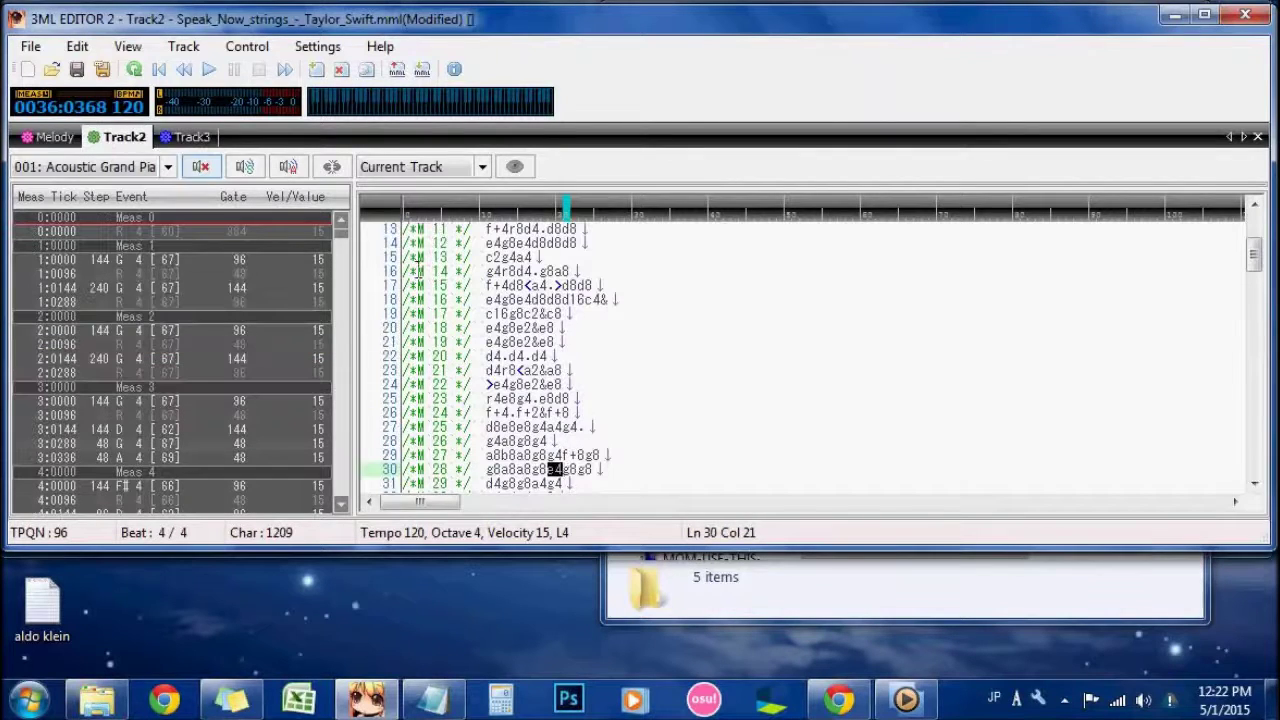
{"action": "scroll", "coordinate": [630, 420], "scroll_direction": "up", "scroll_amount": 4}
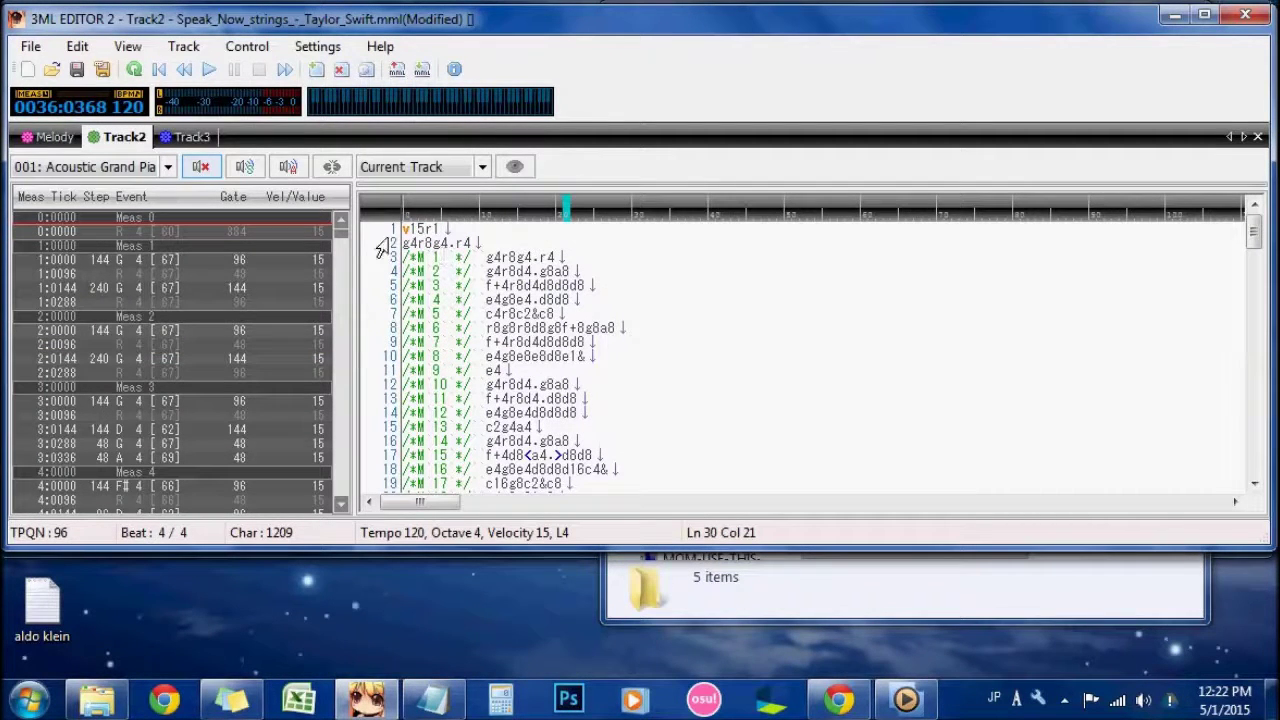
{"action": "left_click", "coordinate": [283, 172]}
Step: Play a short passage from the paused position, replay the song's opening from the beginning in Track2, and halt the playback
{"action": "left_click", "coordinate": [208, 70]}
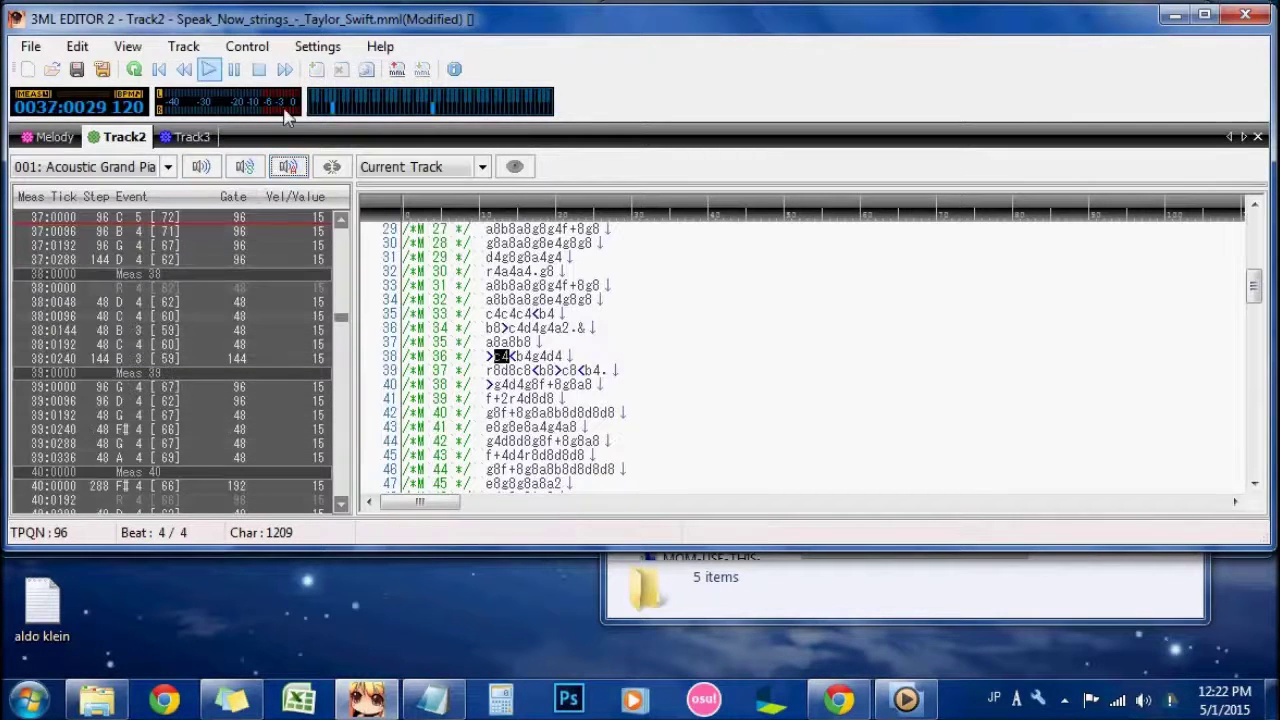
{"action": "left_click", "coordinate": [233, 70]}
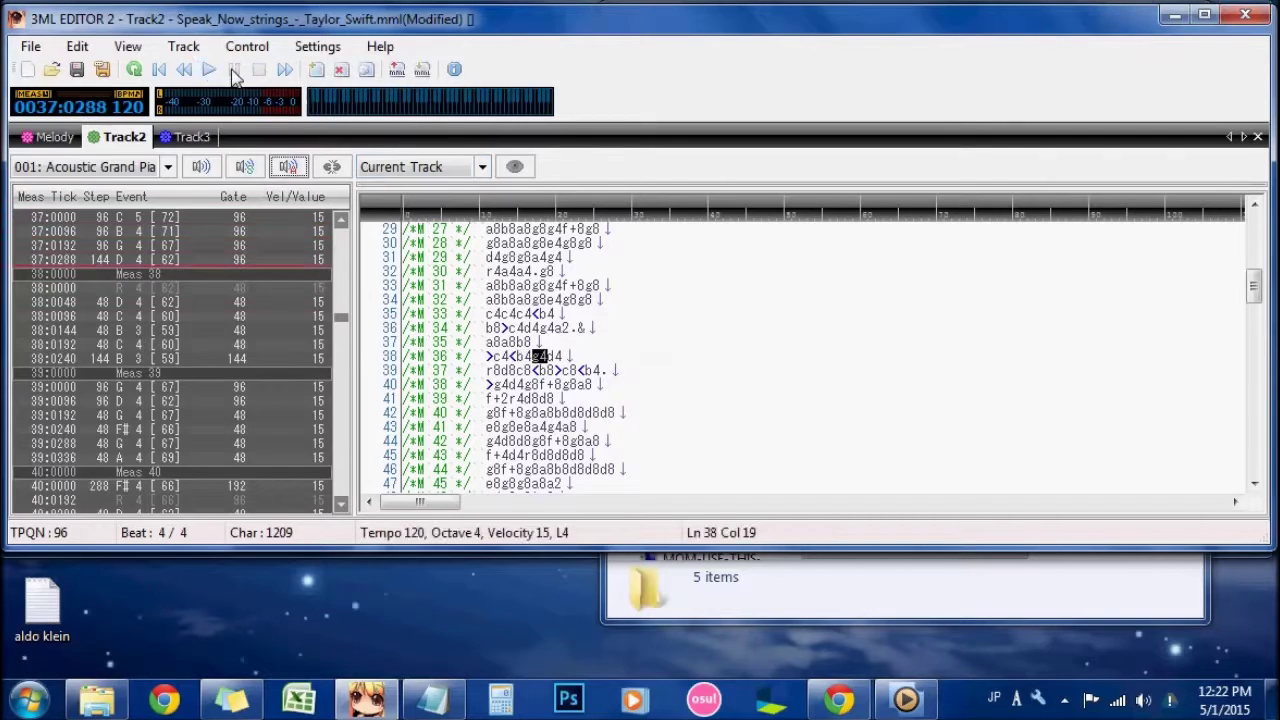
{"action": "left_click", "coordinate": [159, 70]}
{"action": "left_click", "coordinate": [590, 298]}
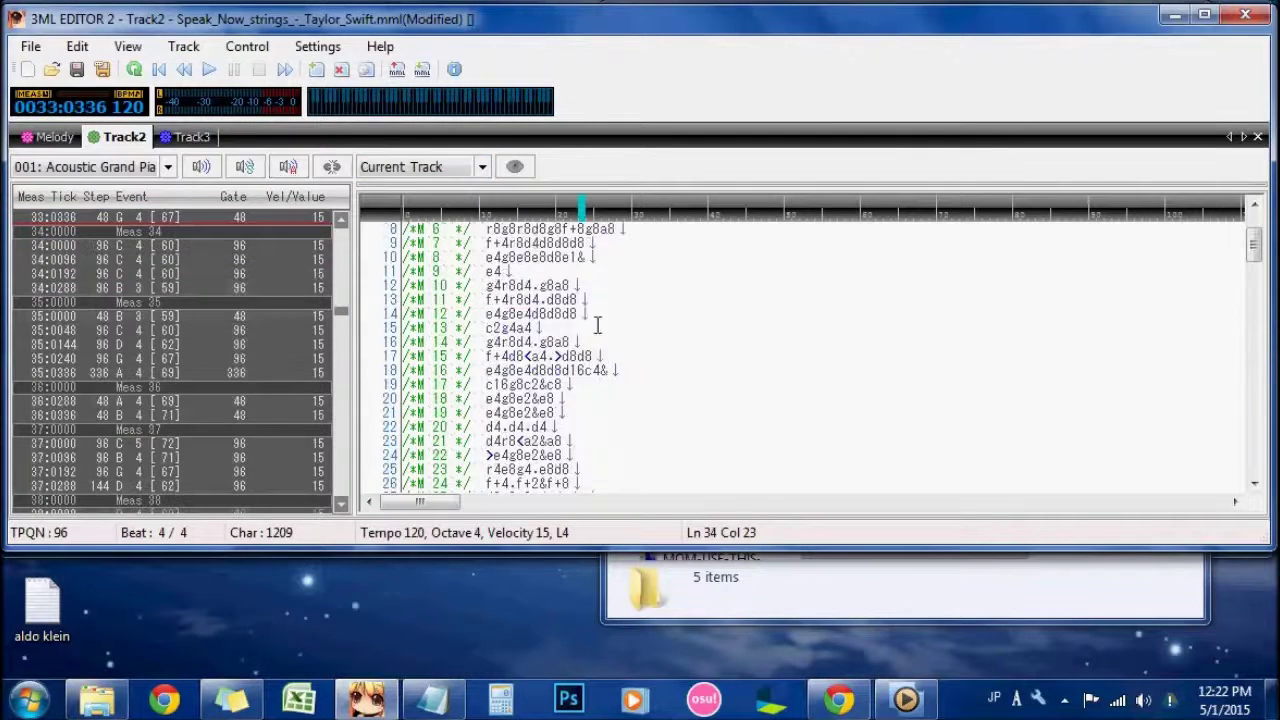
{"action": "left_click", "coordinate": [208, 70]}
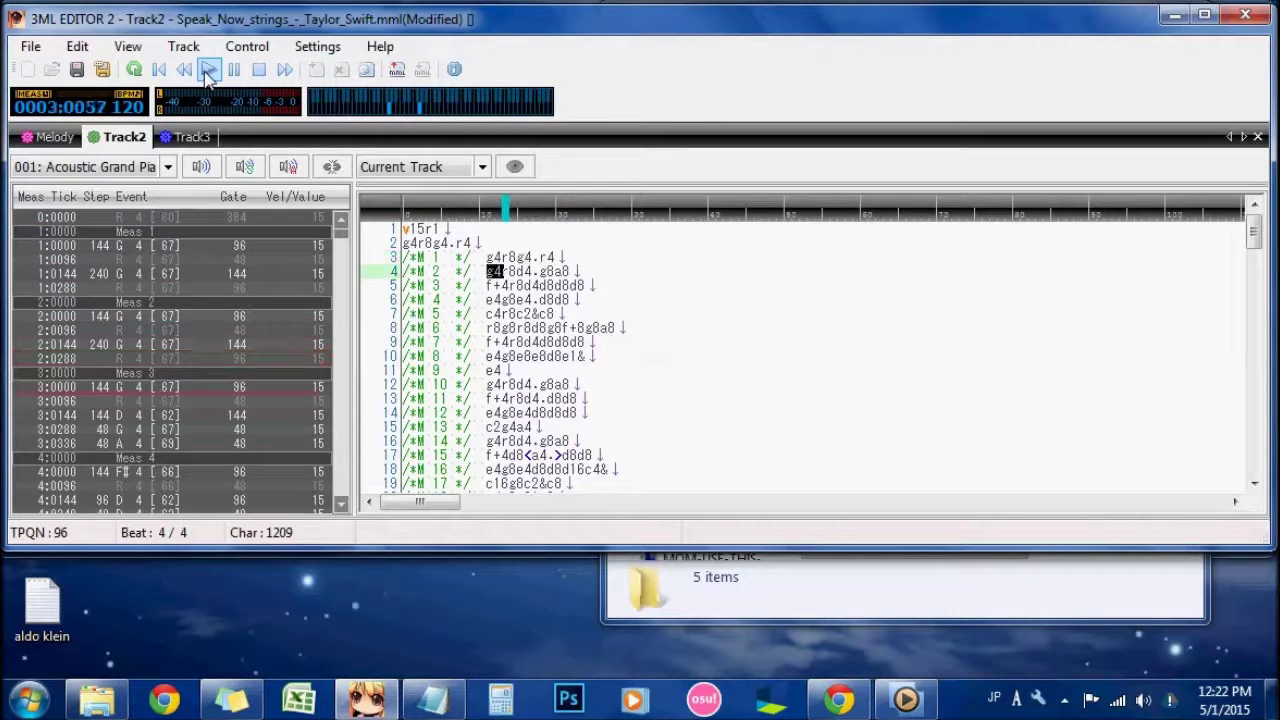
{"action": "left_click", "coordinate": [258, 69]}
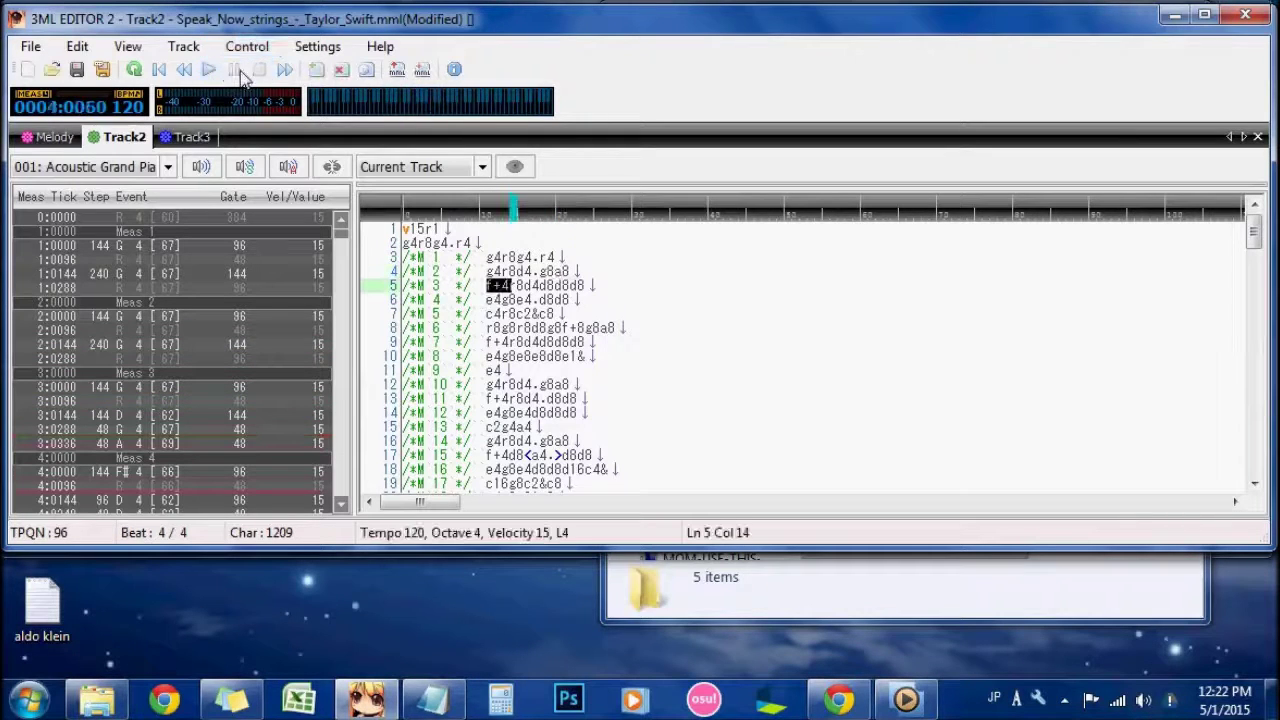
Step: Replace the r1 rests in lines 2 and 3 of Track3 with Track2's g4r8g4.r4 opening measures
{"action": "left_click_drag", "start_coordinate": [600, 257], "coordinate": [368, 248]}
{"action": "key", "text": "ctrl+c"}
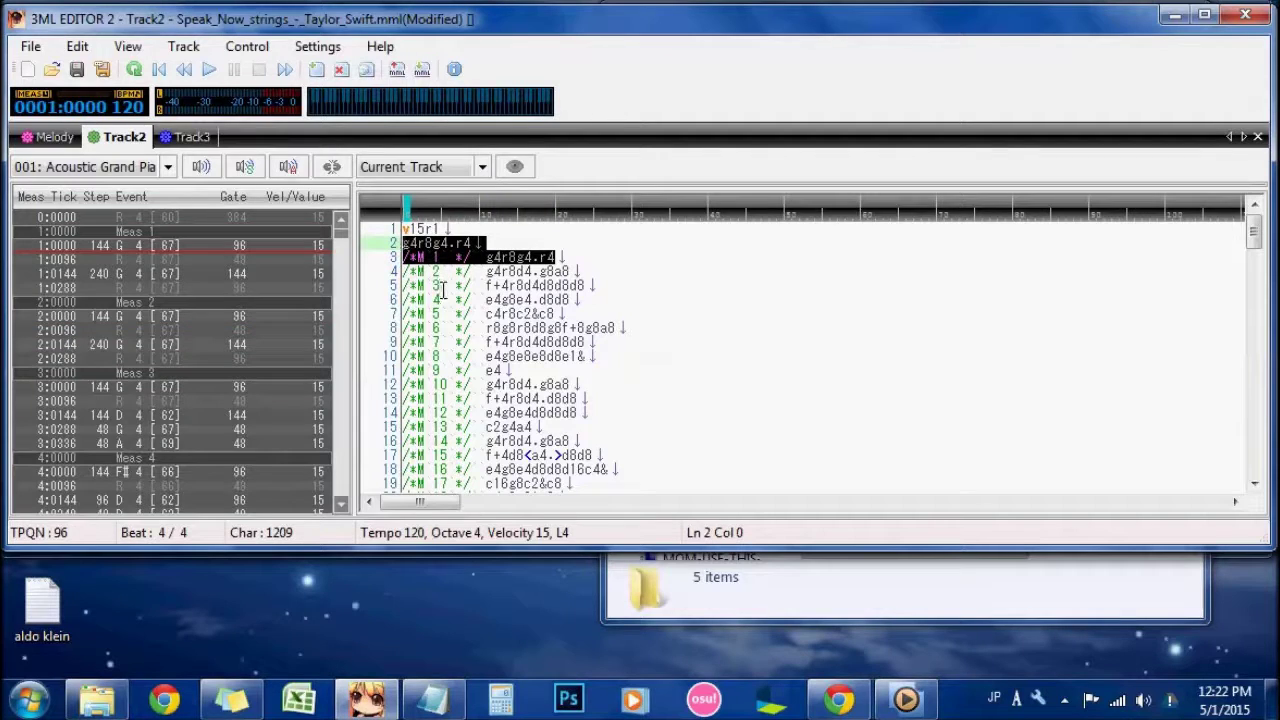
{"action": "left_click", "coordinate": [192, 137]}
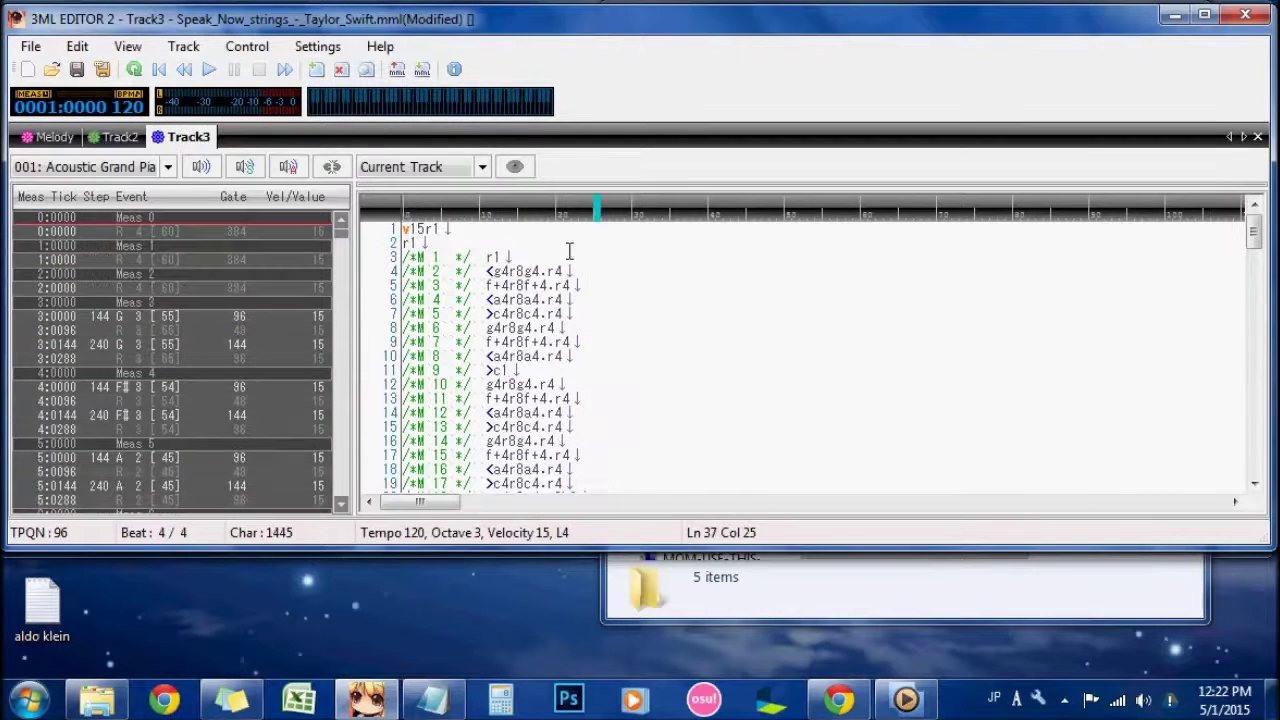
{"action": "left_click_drag", "start_coordinate": [536, 261], "coordinate": [391, 250]}
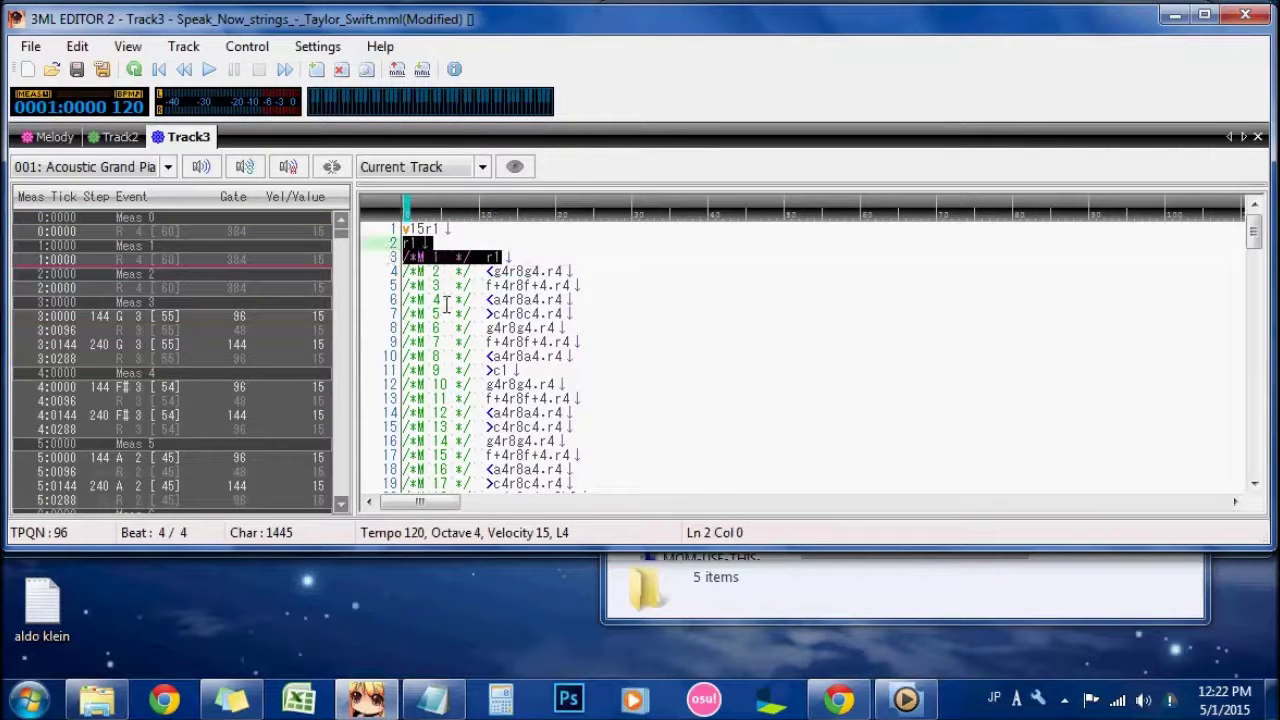
{"action": "key", "text": "ctrl+v"}
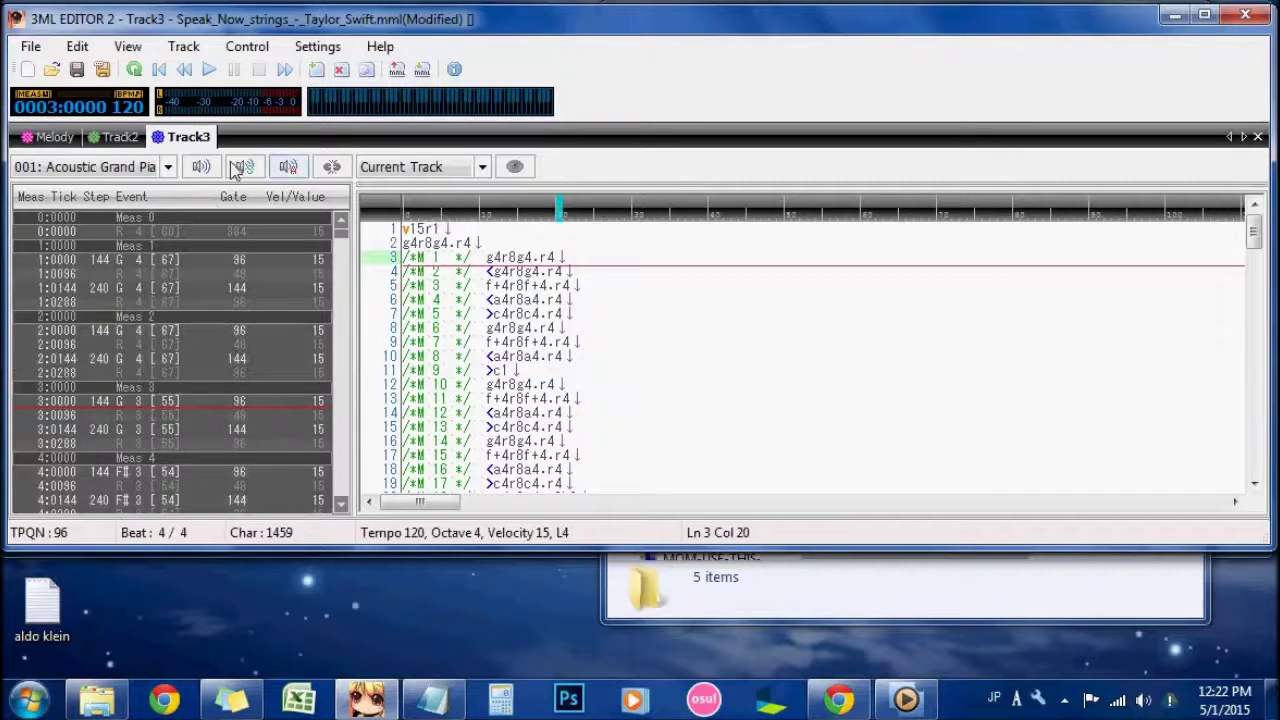
Step: Remove Track2 from the song and play the remaining Melody and Track3
{"action": "left_click", "coordinate": [123, 140]}
{"action": "right_click", "coordinate": [123, 142]}
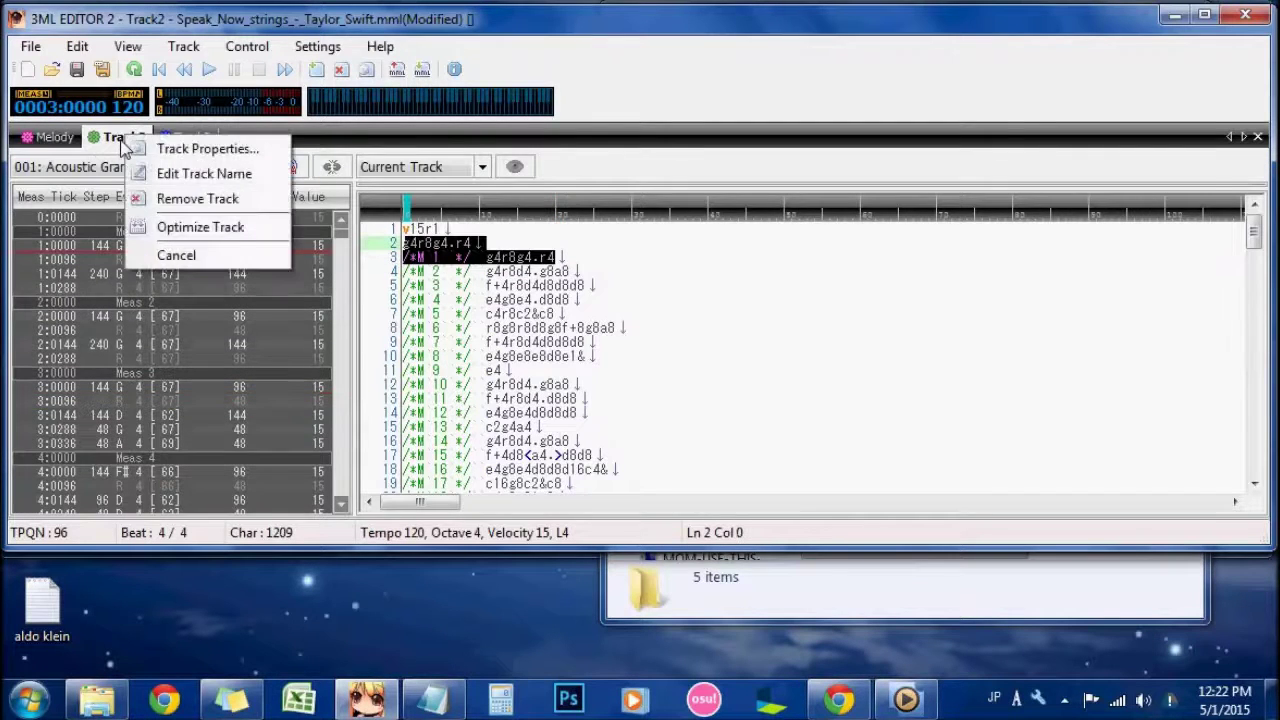
{"action": "left_click", "coordinate": [180, 198]}
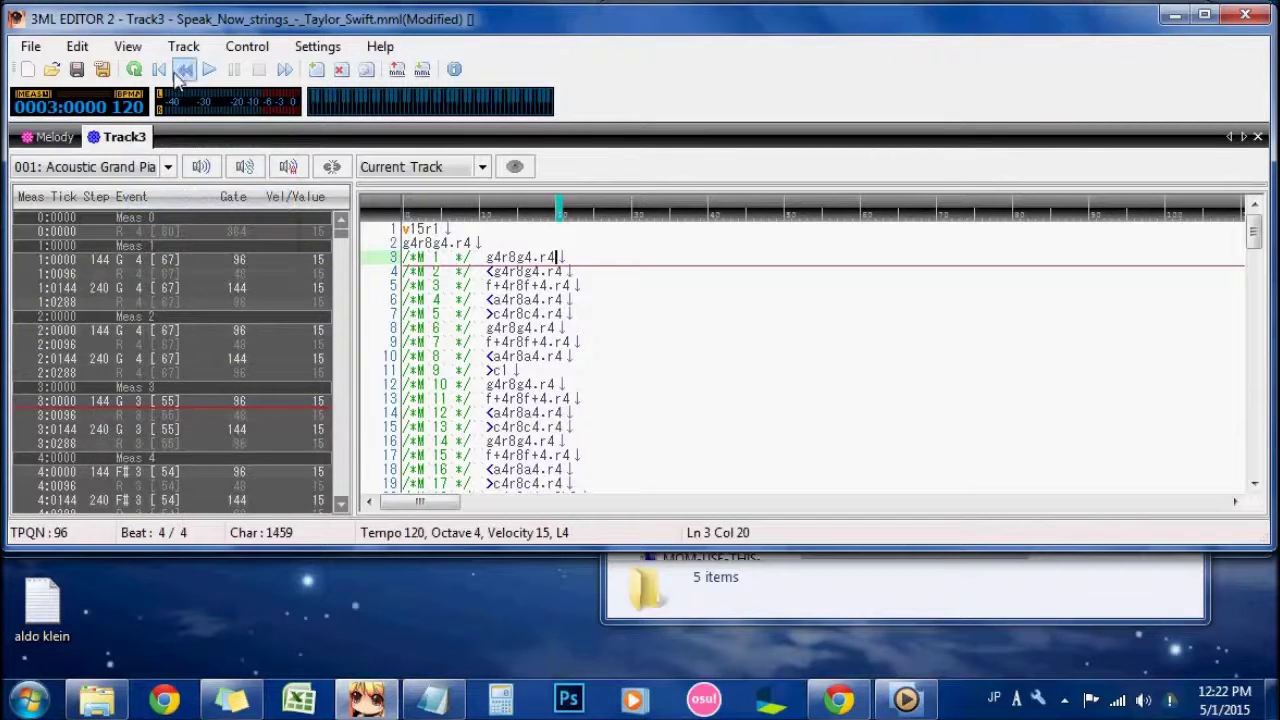
{"action": "left_click", "coordinate": [209, 70]}
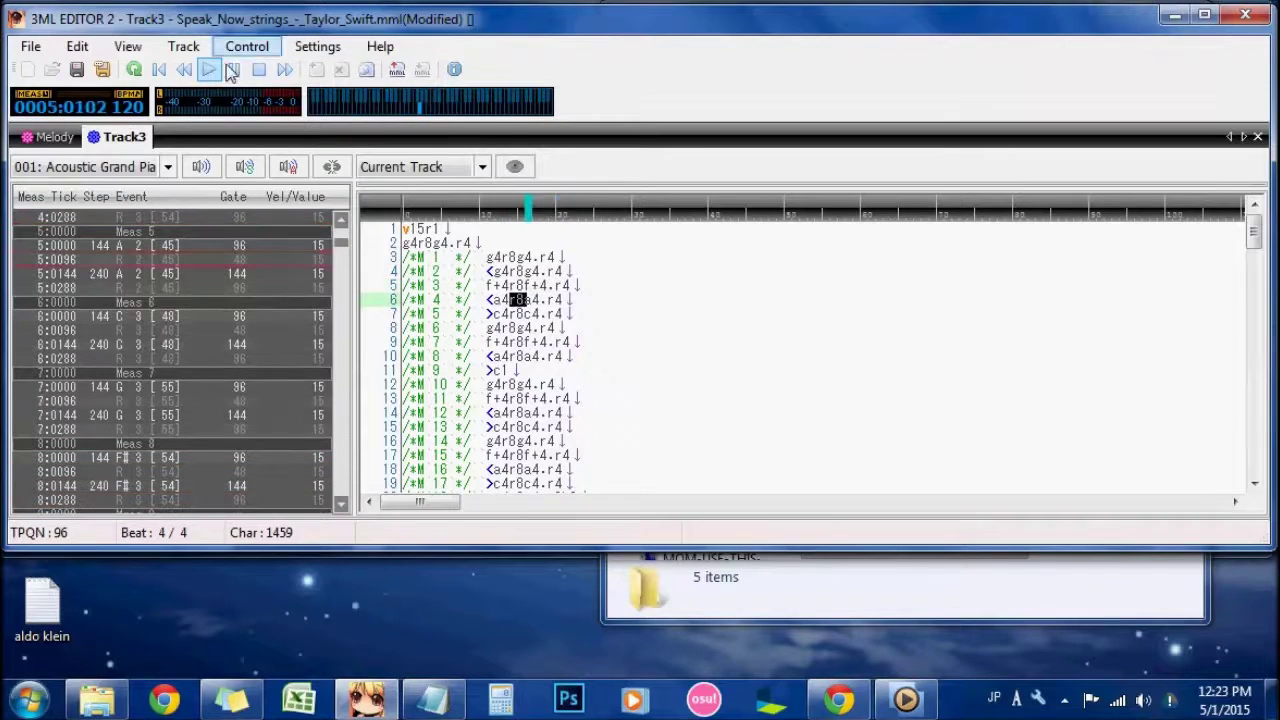
Step: Copy Melody and Track3 to the clipboard in optimized Mabinogi MML@ format, and stop the playback
{"action": "left_click", "coordinate": [30, 46]}
{"action": "left_click", "coordinate": [140, 199]}
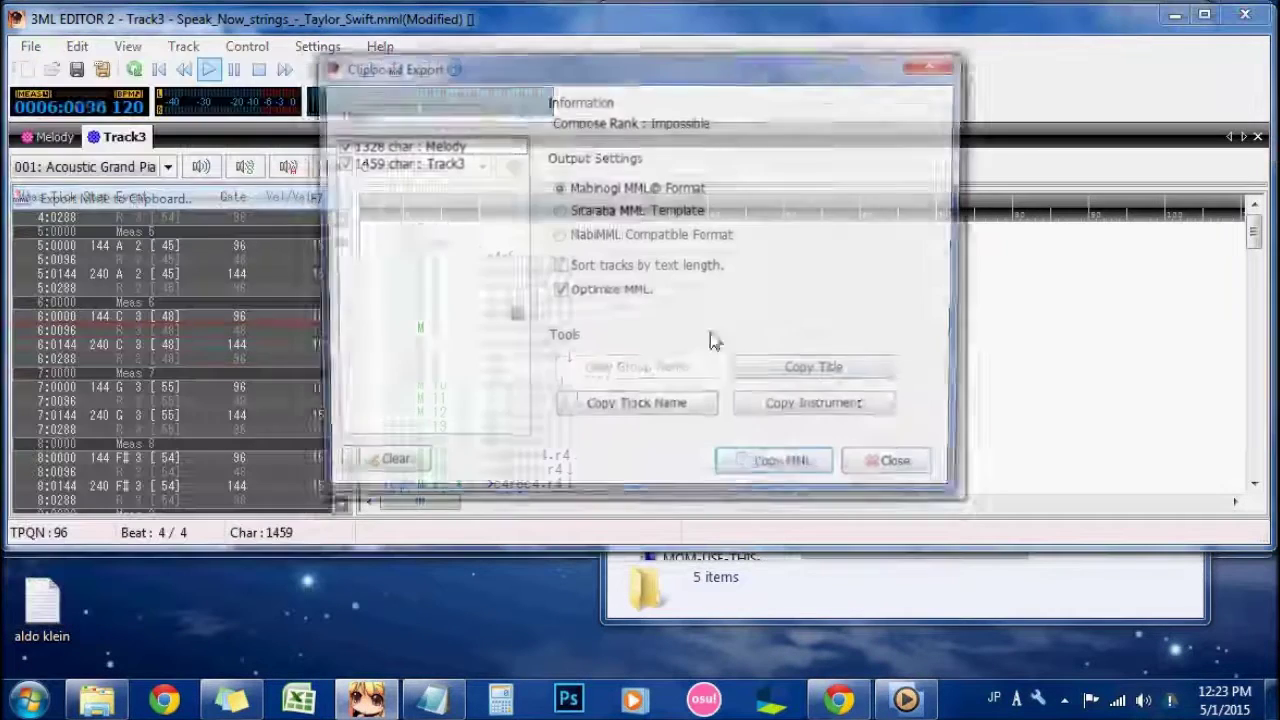
{"action": "left_click", "coordinate": [800, 471]}
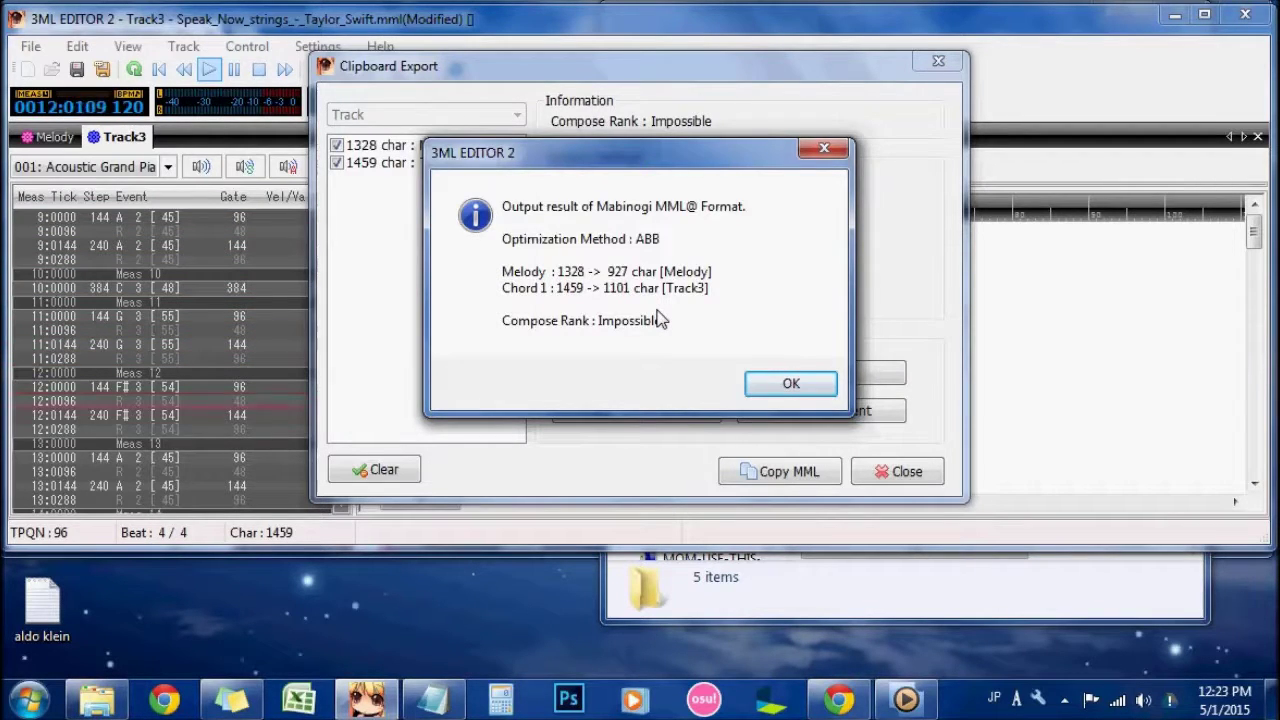
{"action": "left_click", "coordinate": [790, 385]}
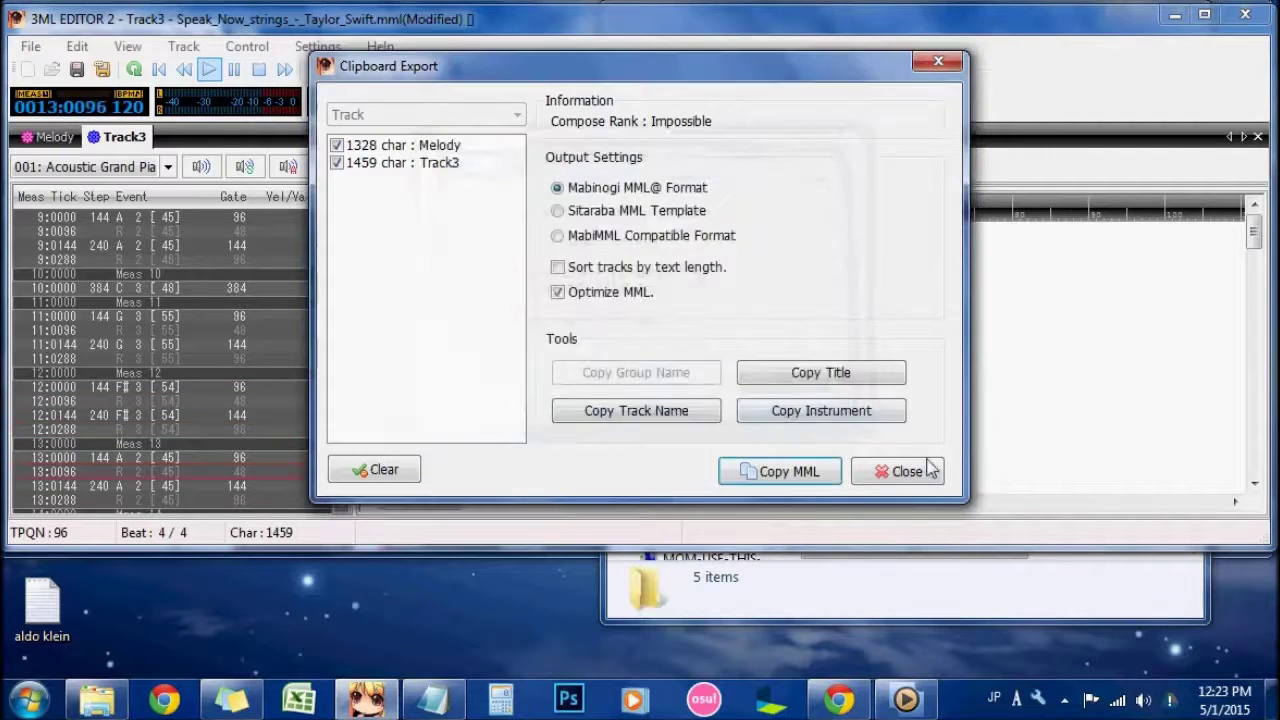
{"action": "left_click", "coordinate": [927, 471]}
{"action": "left_click", "coordinate": [236, 71]}
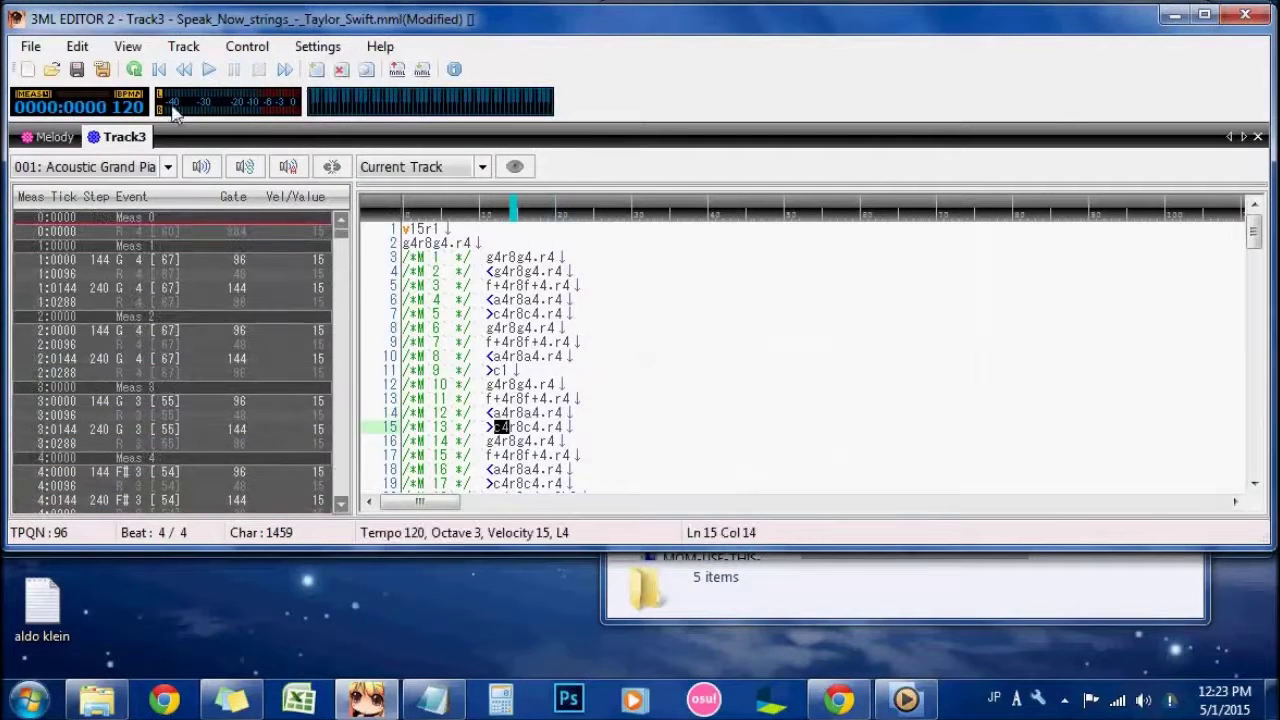
Step: Move Track3 ahead of Melody in the track order and append a new track
{"action": "left_click_drag", "start_coordinate": [127, 145], "coordinate": [50, 140]}
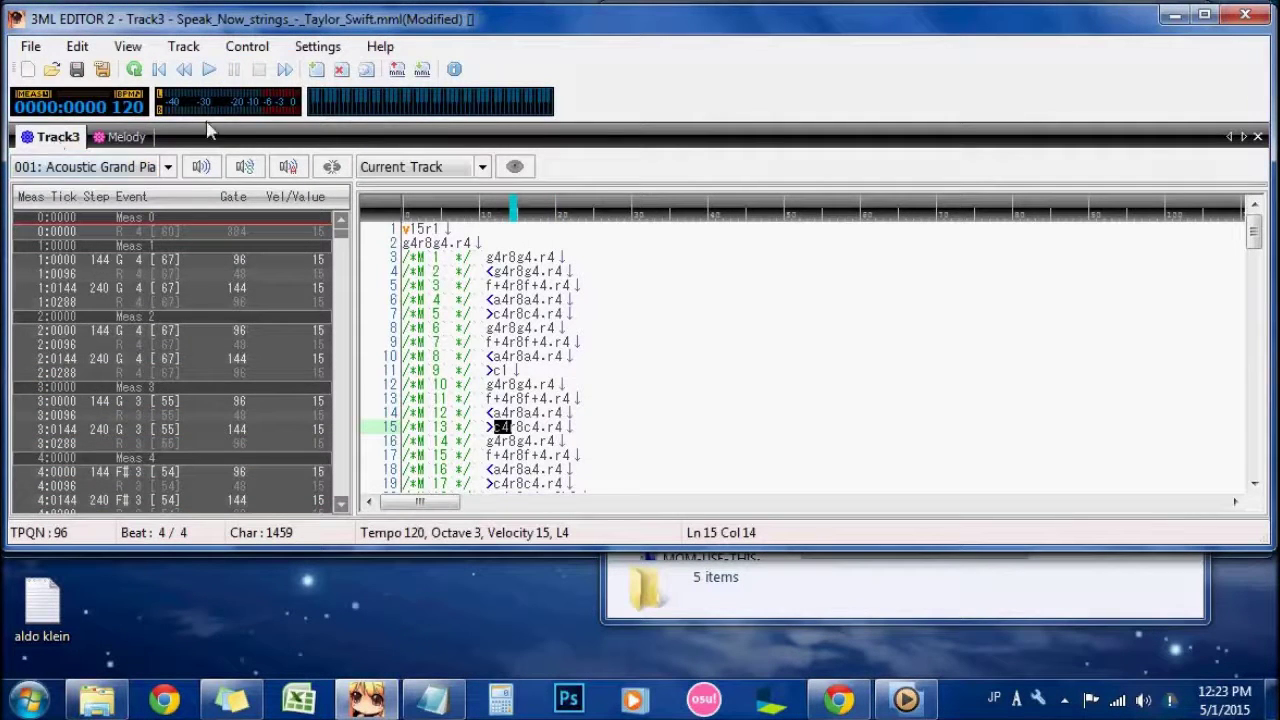
{"action": "left_click", "coordinate": [183, 47]}
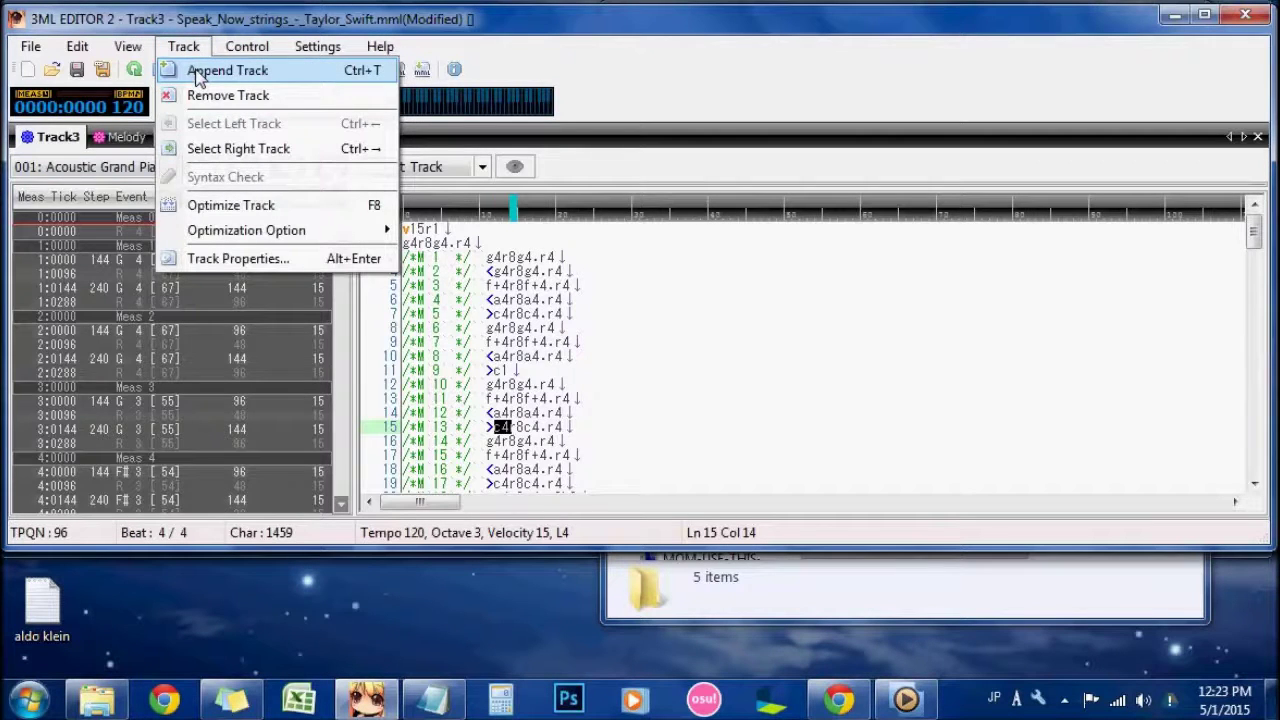
{"action": "left_click", "coordinate": [198, 72]}
Step: Copy Melody's entire code into the newly appended track
{"action": "left_click", "coordinate": [122, 137]}
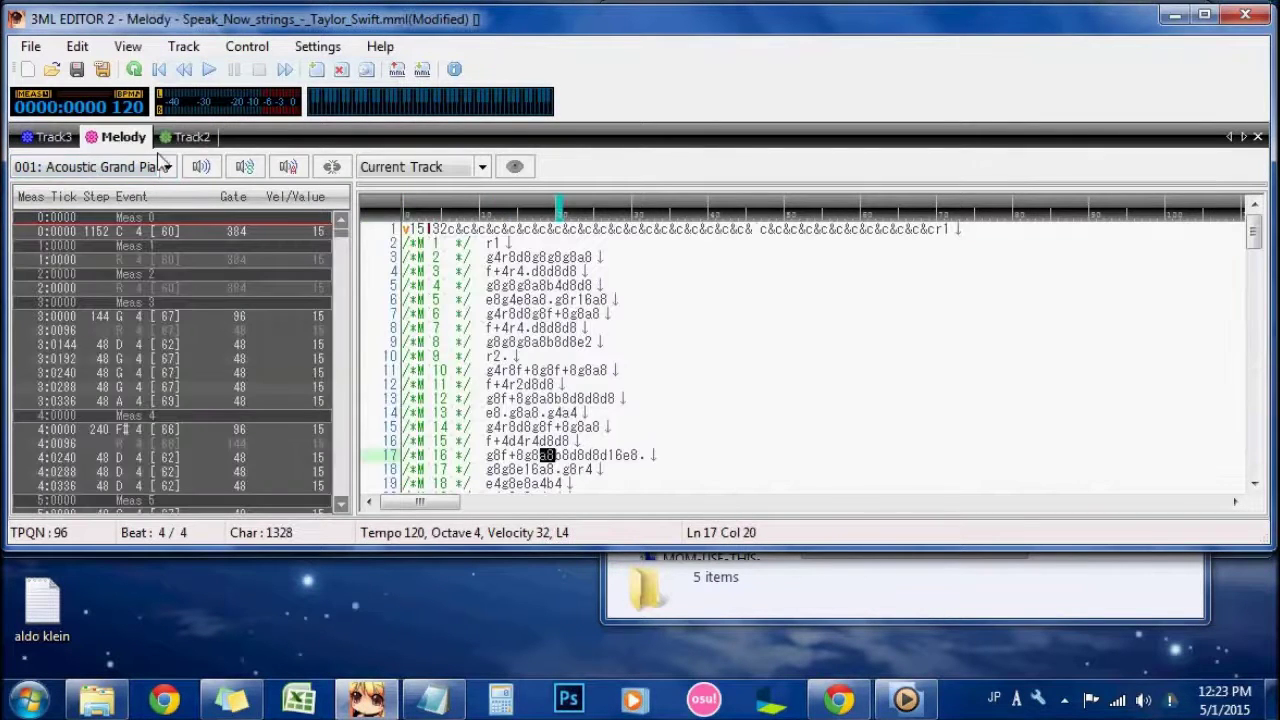
{"action": "key", "text": "ctrl+a"}
{"action": "key", "text": "ctrl+c"}
{"action": "left_click", "coordinate": [190, 137]}
{"action": "key", "text": "ctrl+v"}
{"action": "scroll", "coordinate": [423, 222], "scroll_direction": "up", "scroll_amount": 20}
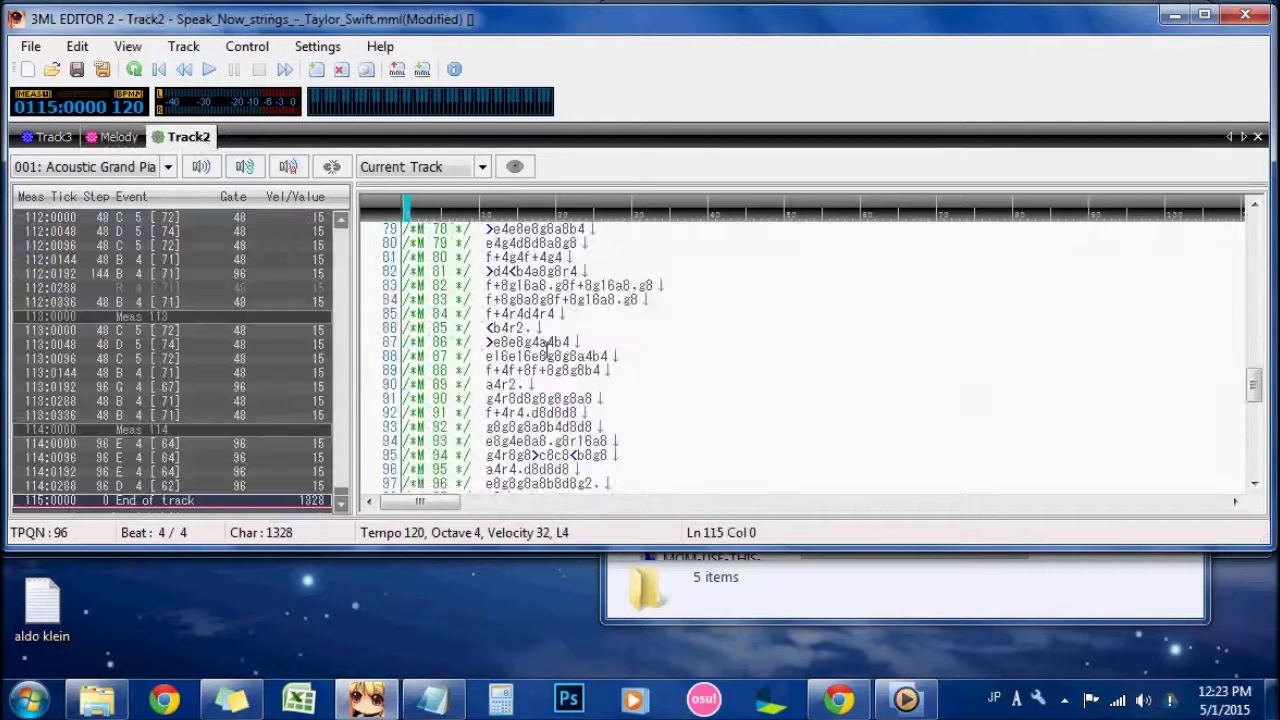
Step: View Track3's opening lines and place the cursor at the end of line 2 in Melody's code
{"action": "left_click", "coordinate": [32, 135]}
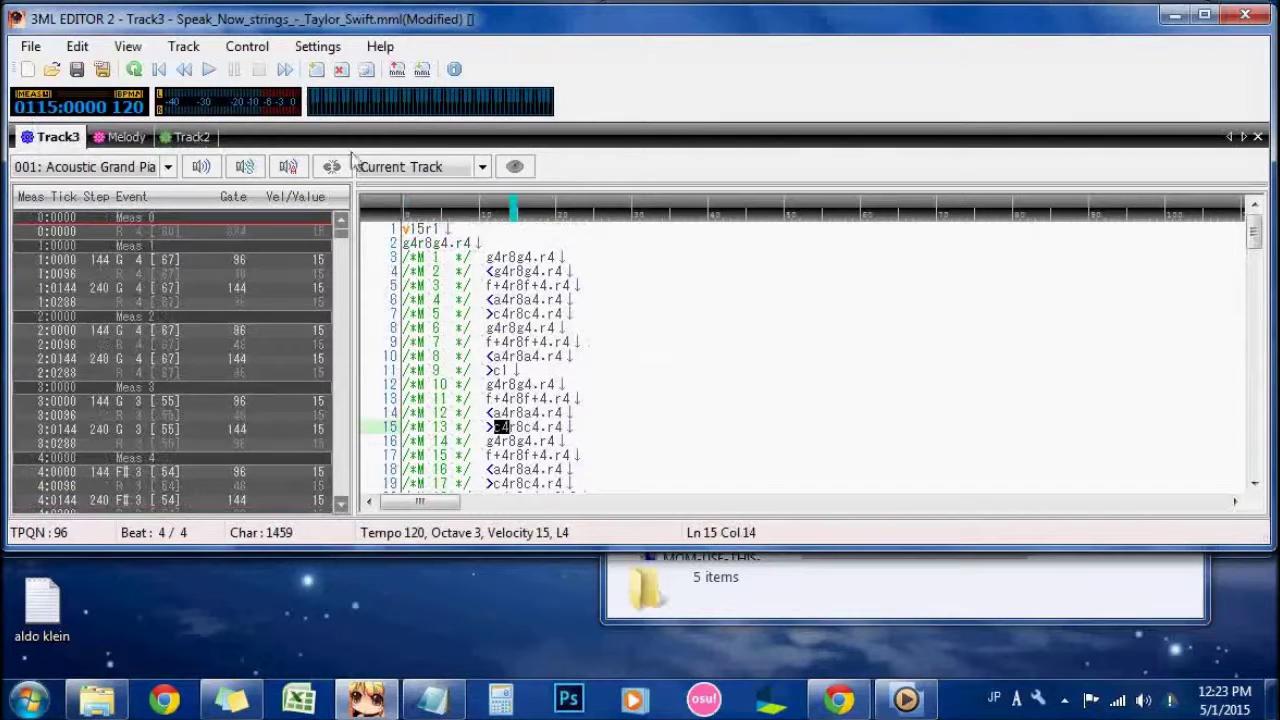
{"action": "left_click", "coordinate": [128, 139]}
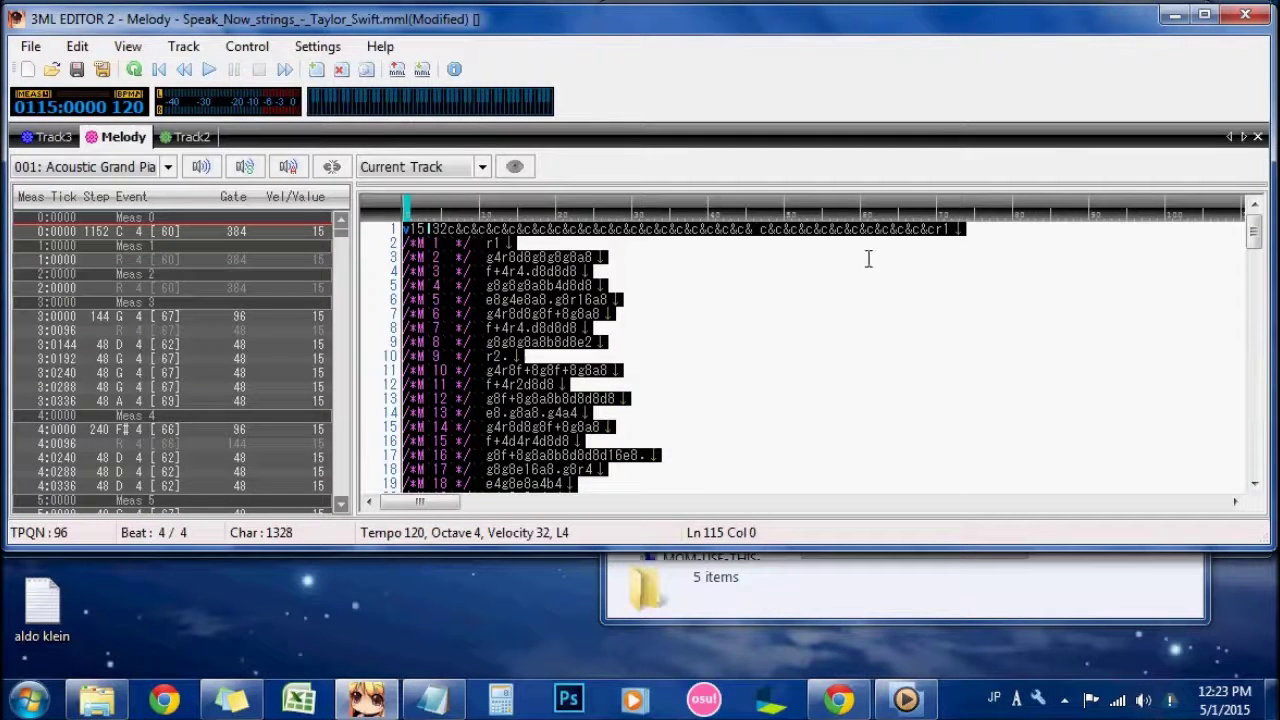
{"action": "left_click", "coordinate": [815, 248]}
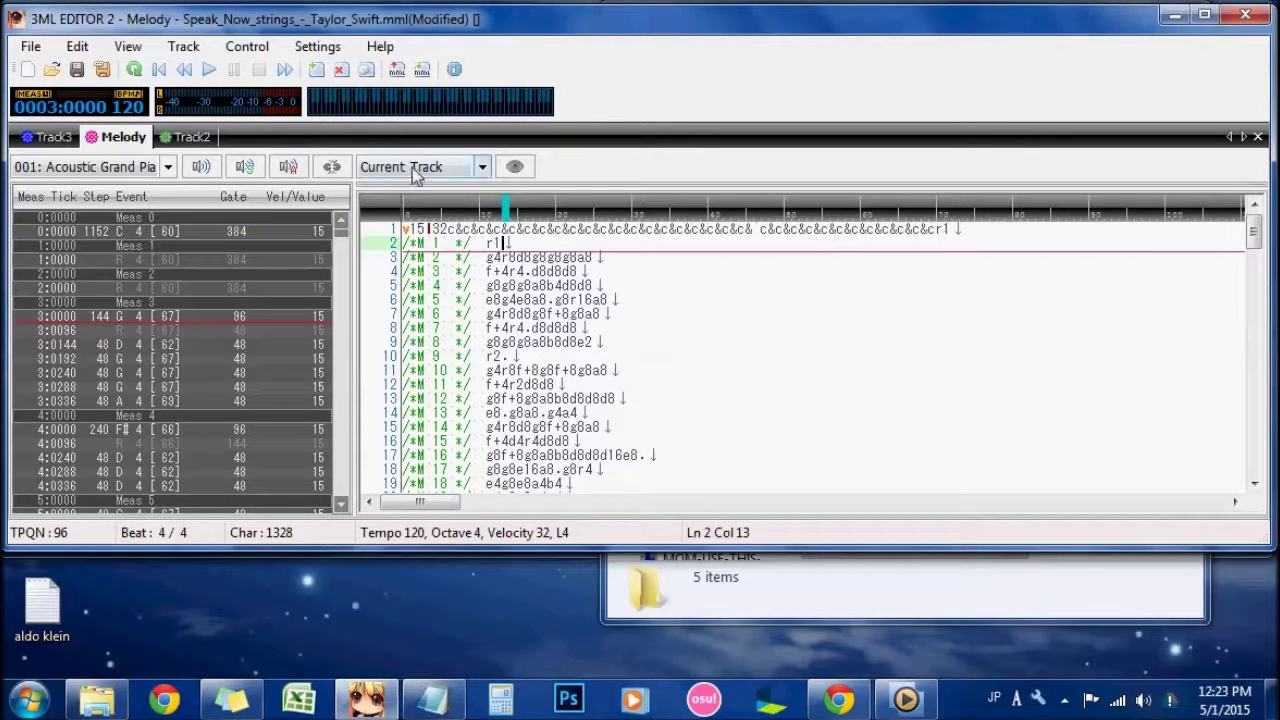
Step: Cut the tuning intro from Melody's first line and make the line read v15r1r1
{"action": "left_click_drag", "start_coordinate": [938, 230], "coordinate": [382, 245]}
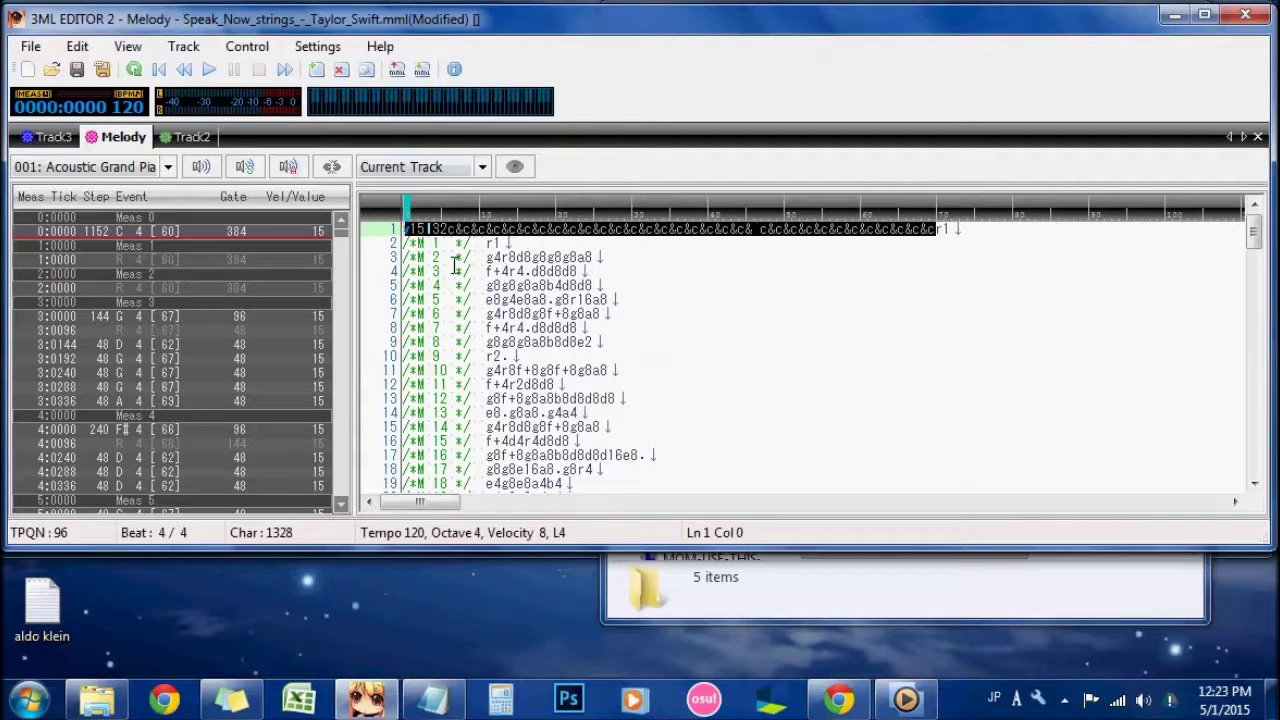
{"action": "type", "text": "v0"}
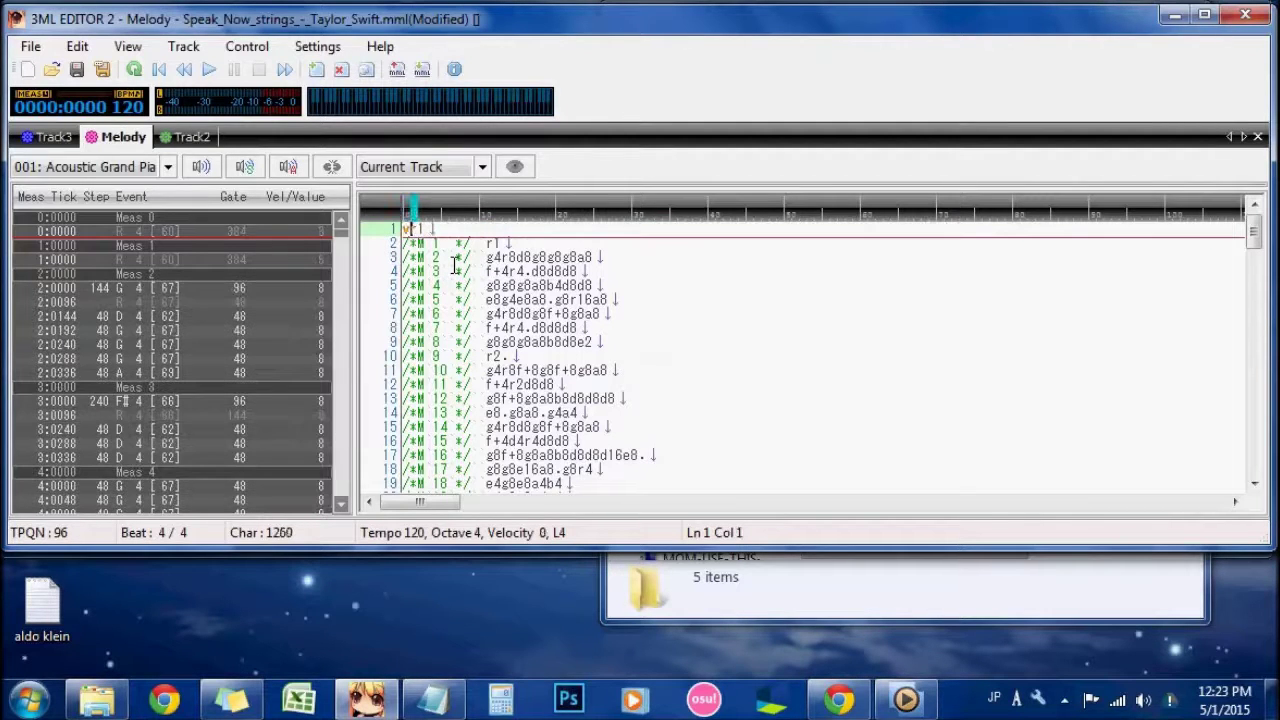
{"action": "type", "text": "15r1r1"}
Step: Replace v15r1 in Track3's first line with the cut tuning intro, and play the opening measures to check it
{"action": "left_click", "coordinate": [66, 140]}
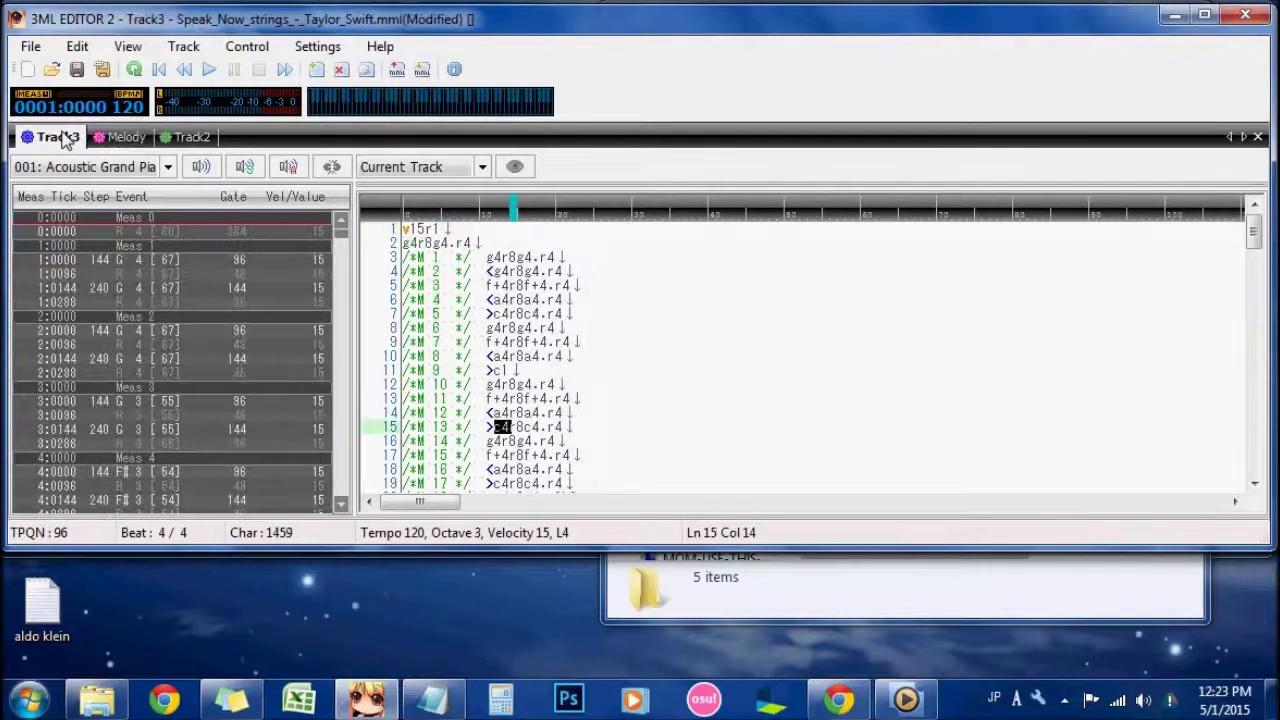
{"action": "left_click_drag", "start_coordinate": [456, 237], "coordinate": [396, 238]}
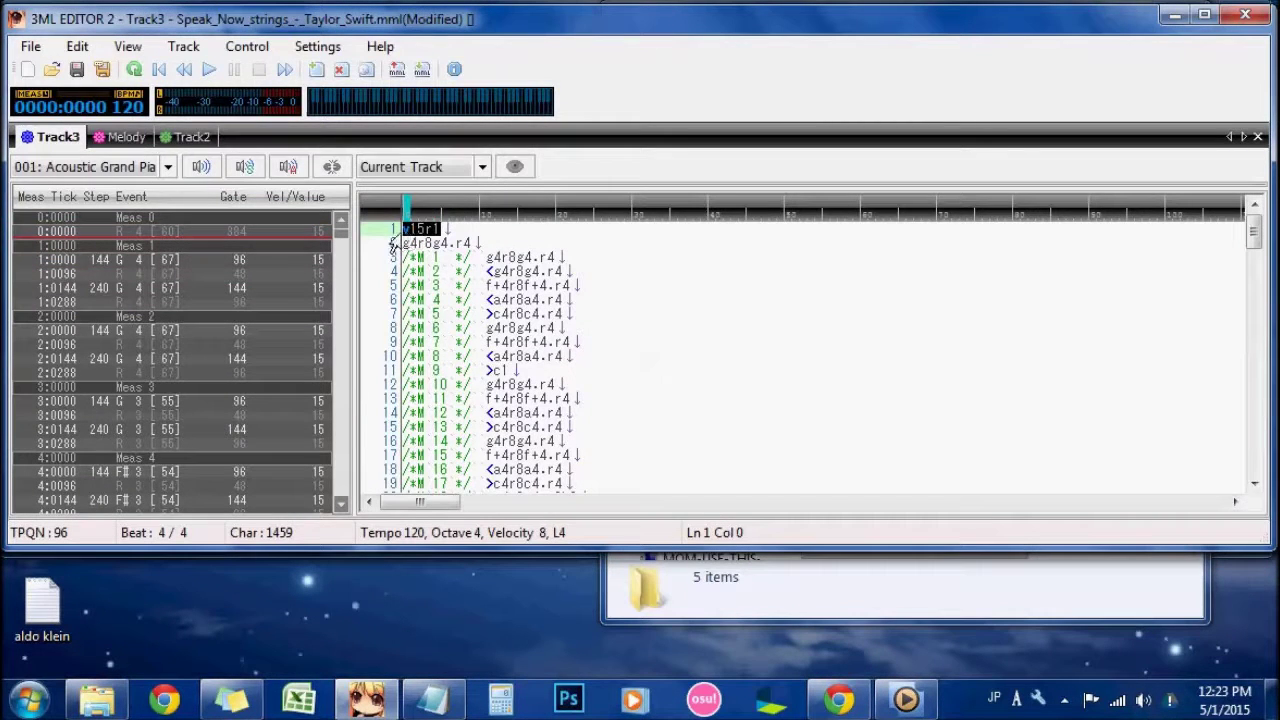
{"action": "key", "text": "ctrl+v"}
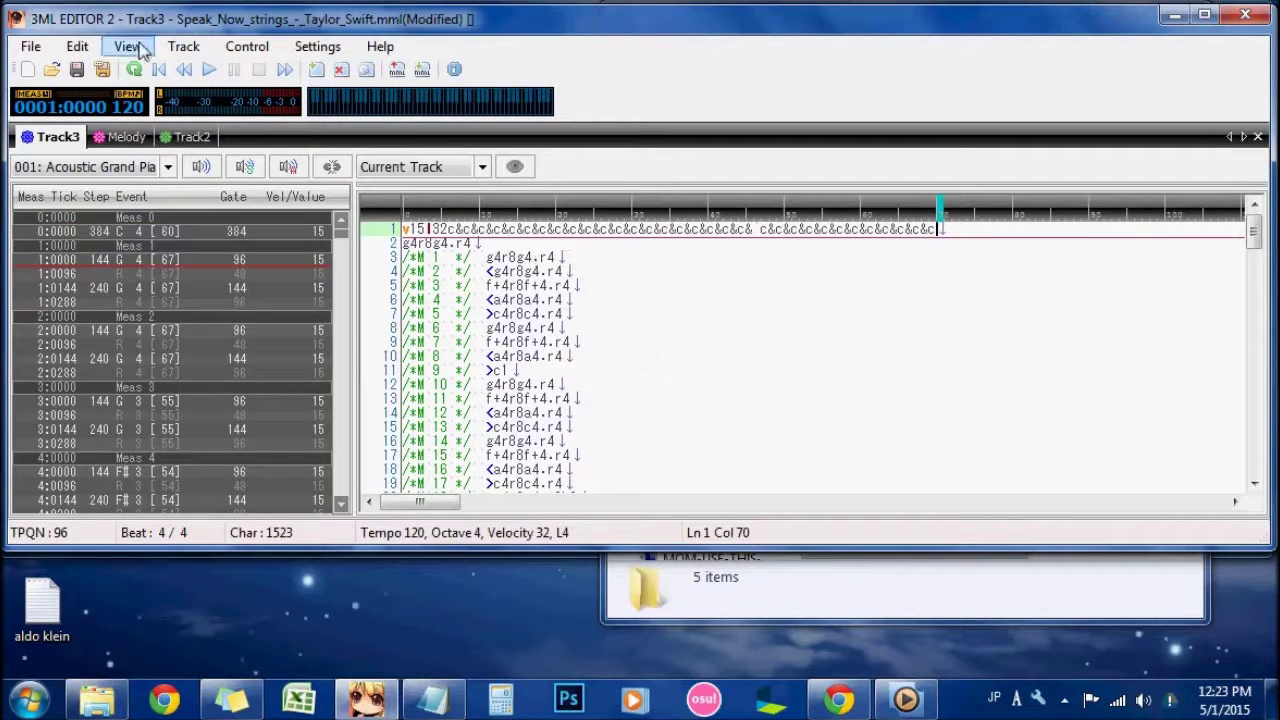
{"action": "left_click", "coordinate": [209, 69]}
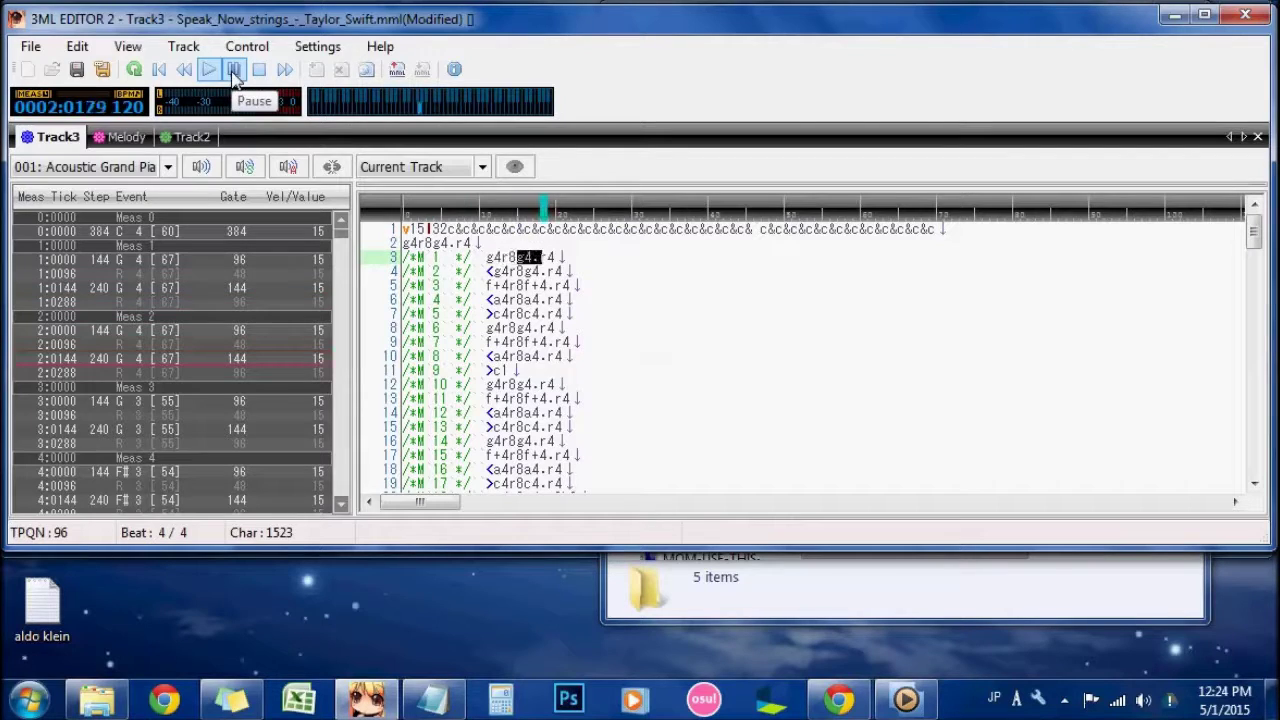
{"action": "left_click", "coordinate": [233, 70]}
Step: Copy Track3, Melody and Track2 to the clipboard in optimized Mabinogi MML@ format to check their optimized lengths
{"action": "left_click", "coordinate": [30, 46]}
{"action": "left_click", "coordinate": [70, 198]}
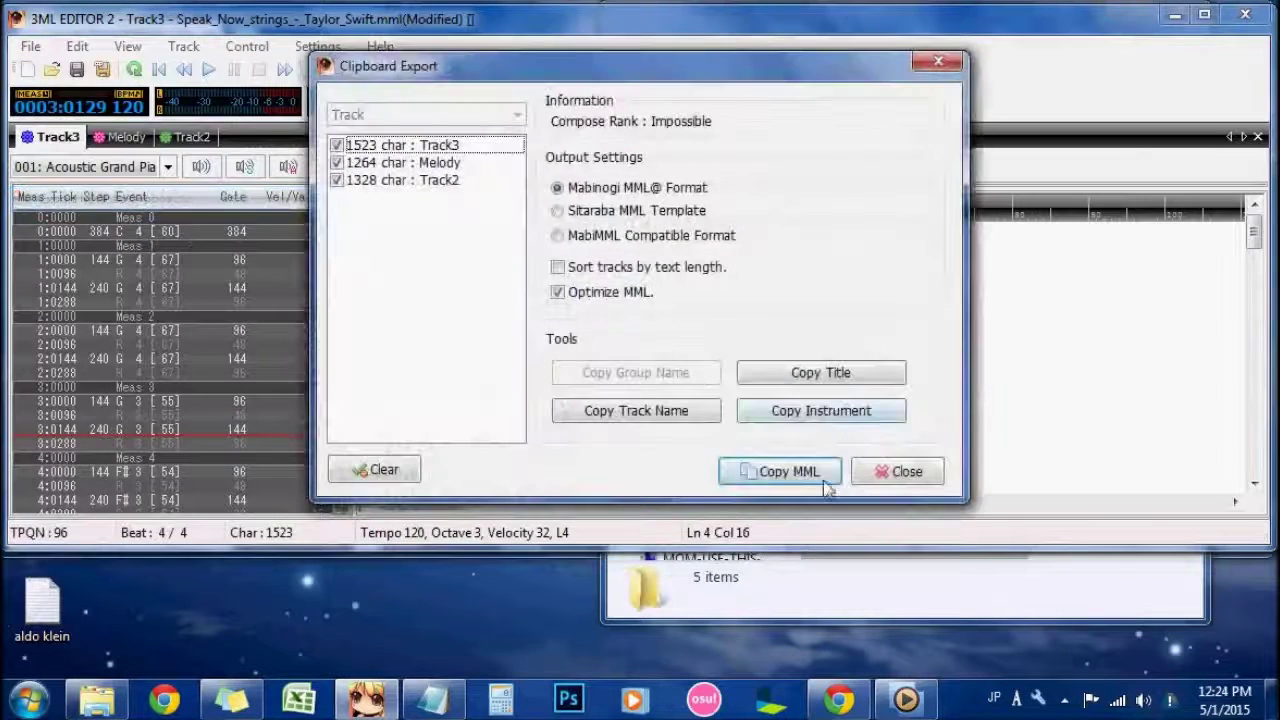
{"action": "left_click", "coordinate": [790, 471]}
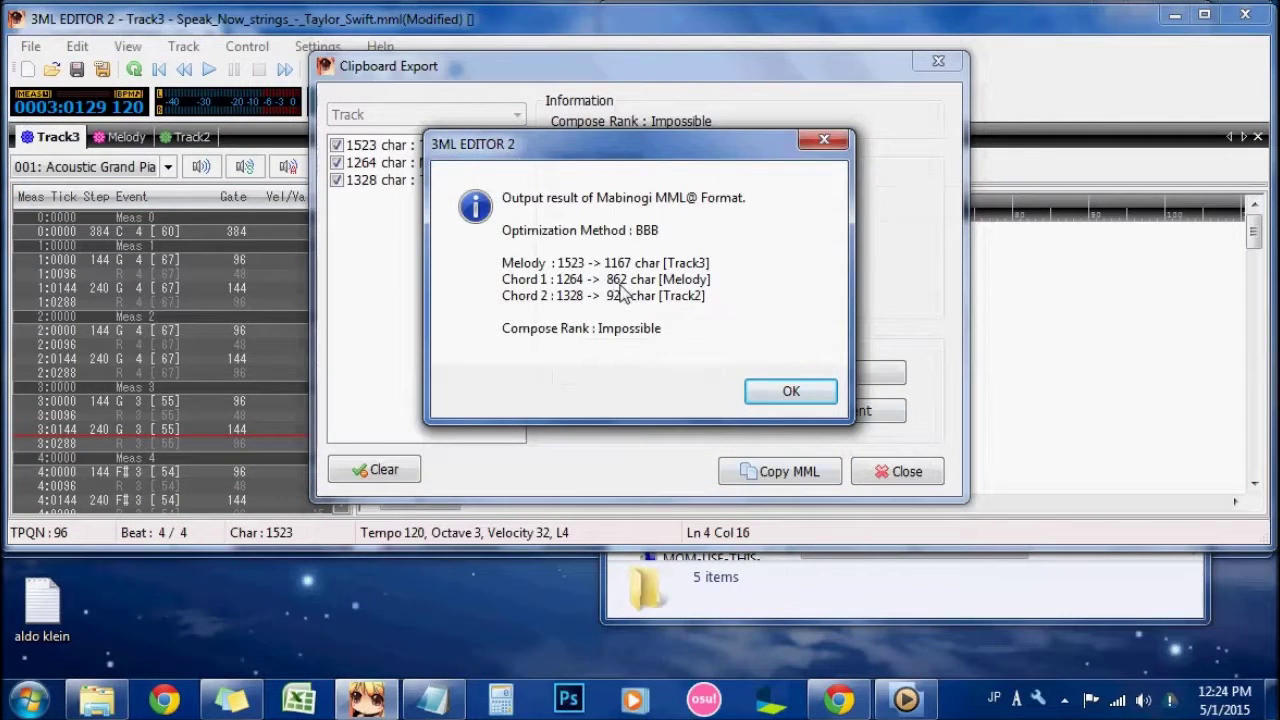
{"action": "left_click", "coordinate": [791, 391]}
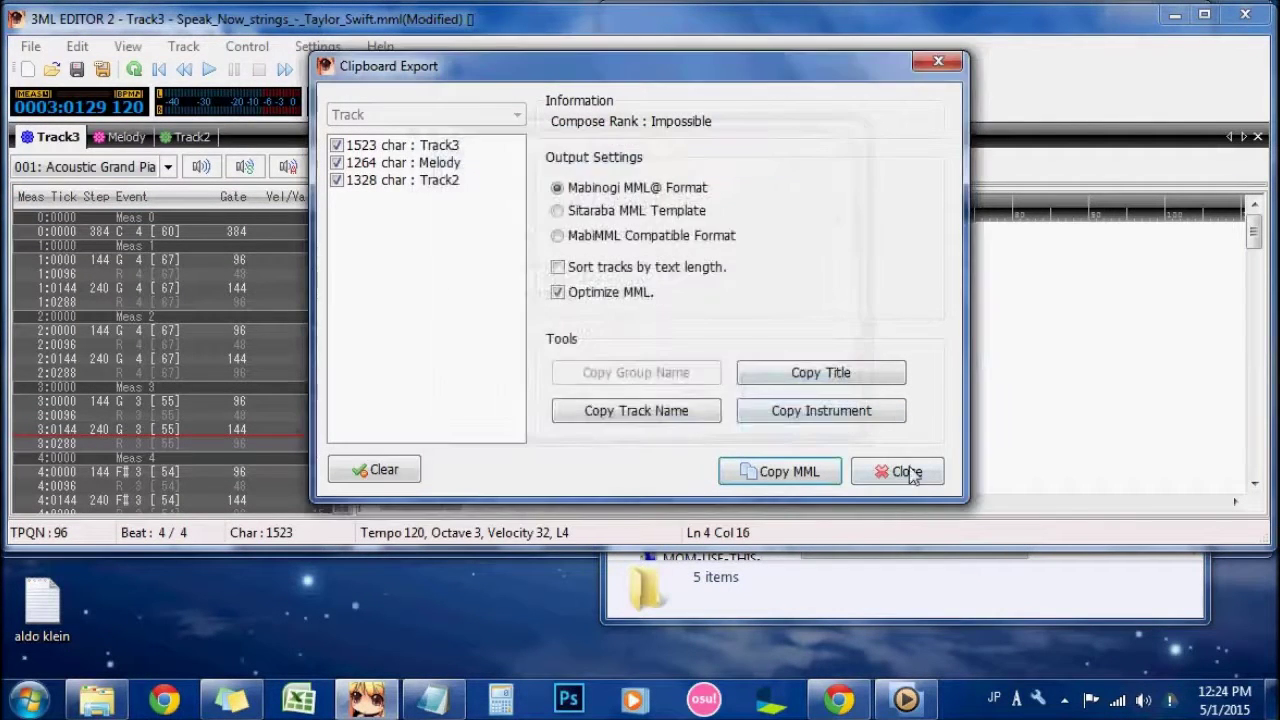
{"action": "left_click", "coordinate": [907, 471]}
Step: Delete measures M 106 to M 113 and the trailing line breaks from the end of Melody's code
{"action": "left_click", "coordinate": [212, 139]}
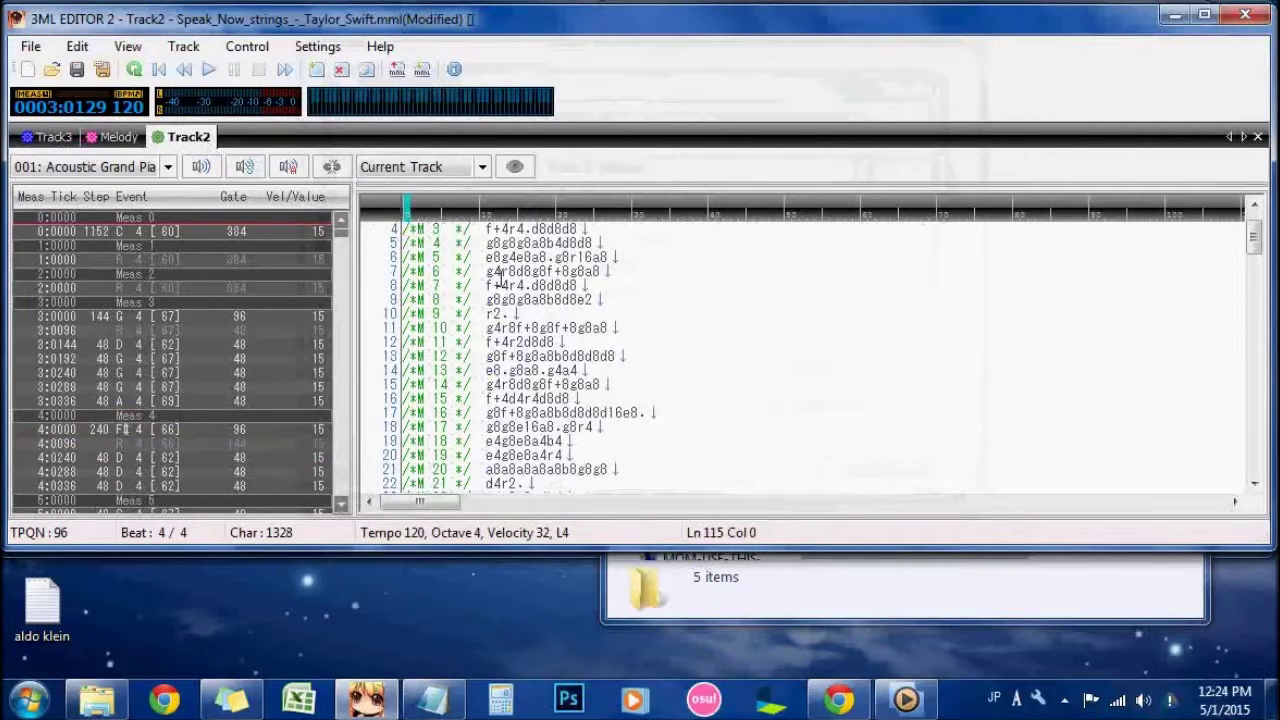
{"action": "left_click", "coordinate": [140, 142]}
{"action": "scroll", "coordinate": [528, 341], "scroll_direction": "down", "scroll_amount": 20}
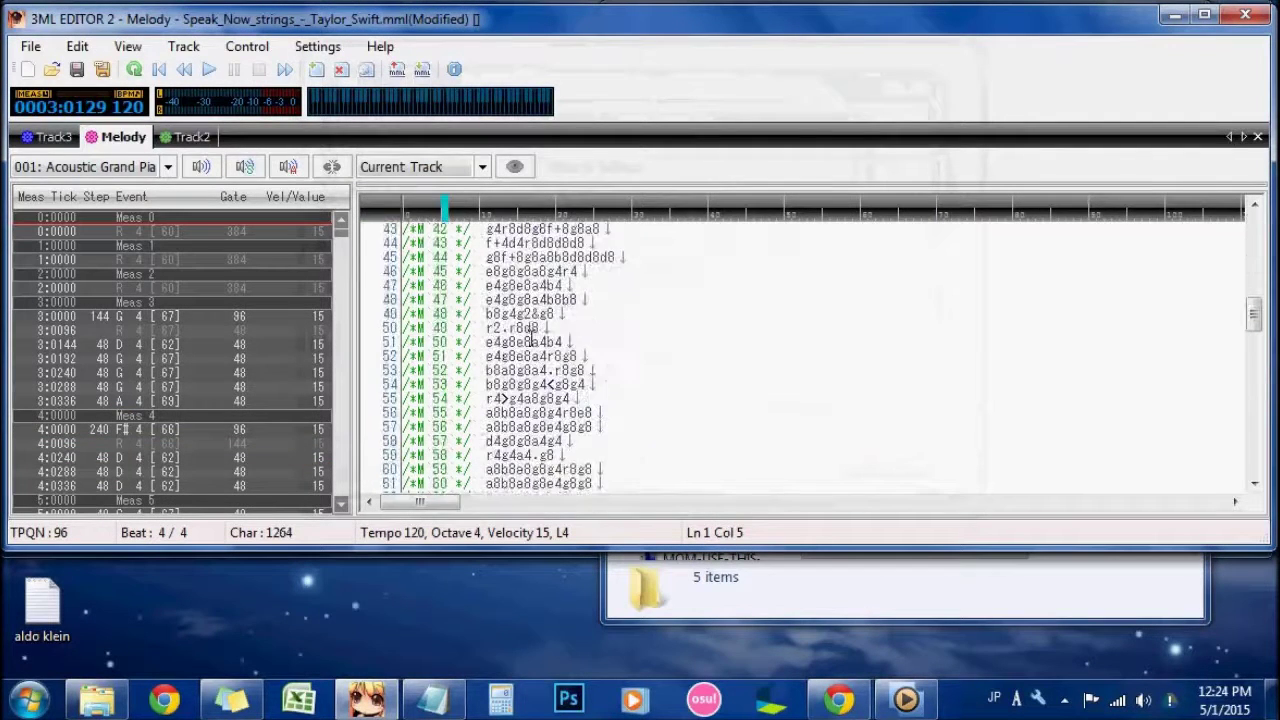
{"action": "scroll", "coordinate": [530, 341], "scroll_direction": "down", "scroll_amount": 15}
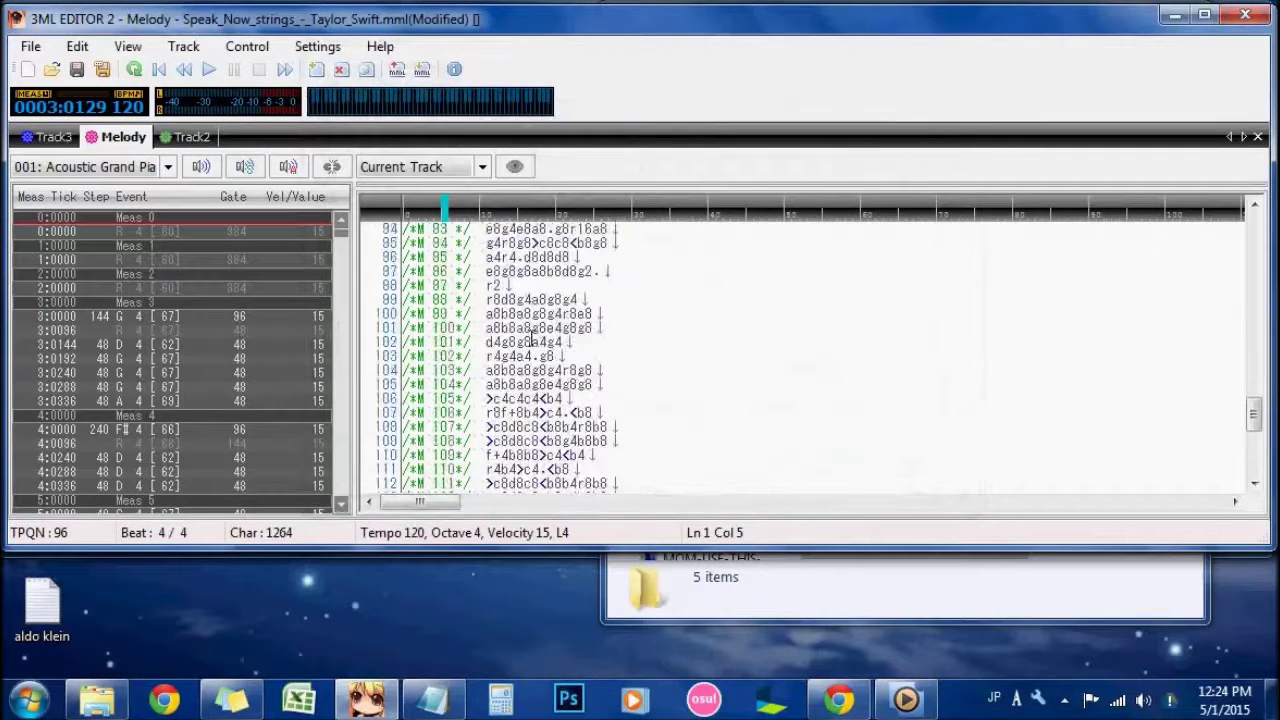
{"action": "scroll", "coordinate": [566, 360], "scroll_direction": "up", "scroll_amount": 1}
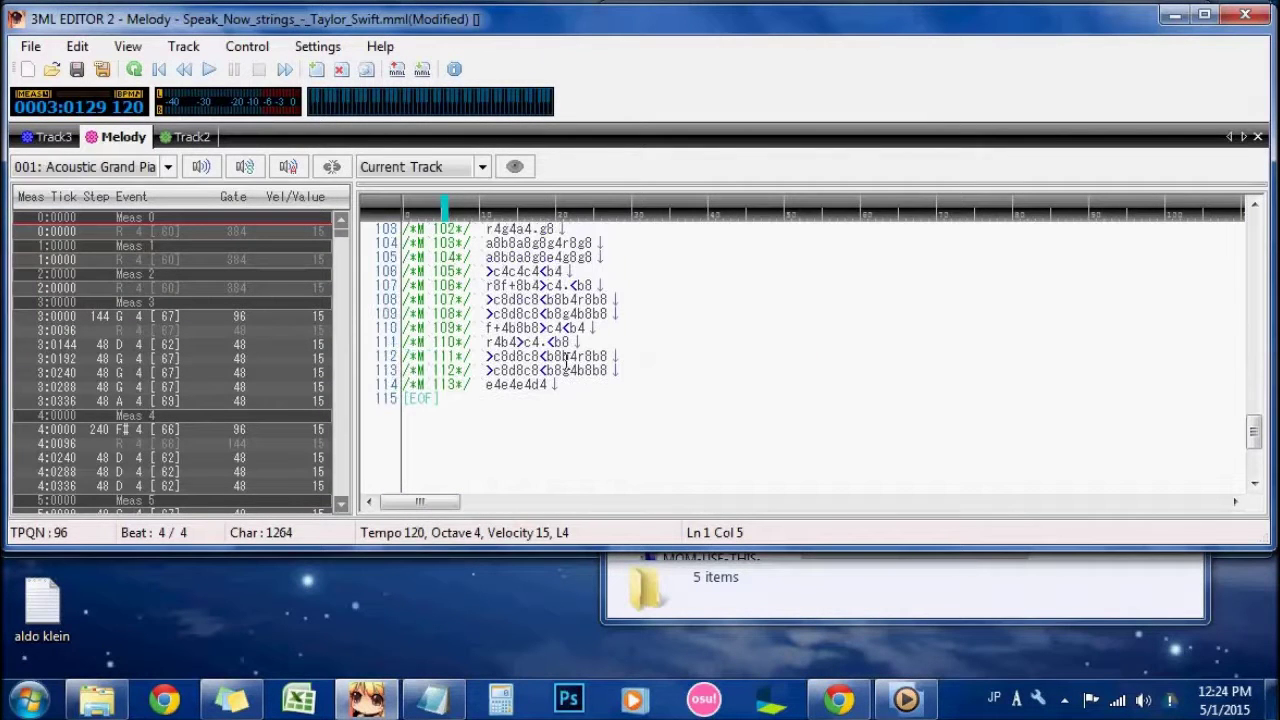
{"action": "left_click_drag", "start_coordinate": [587, 395], "coordinate": [325, 289]}
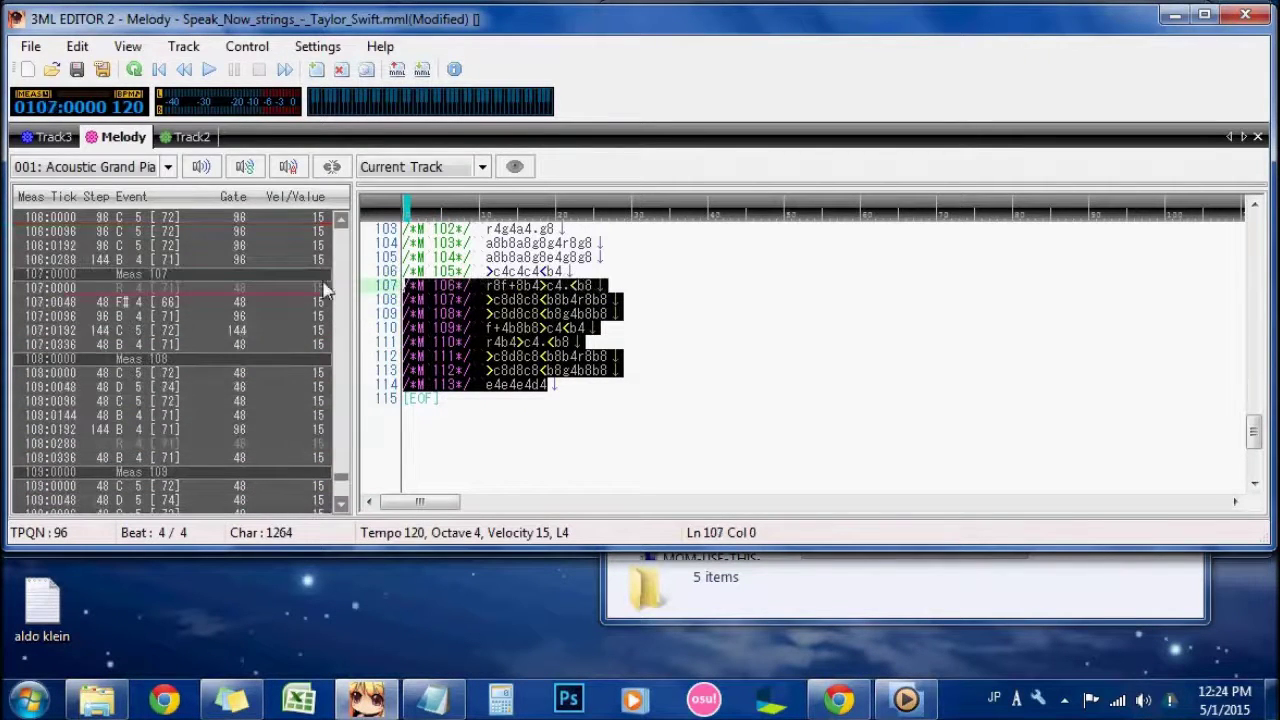
{"action": "key", "text": "BackSpace"}
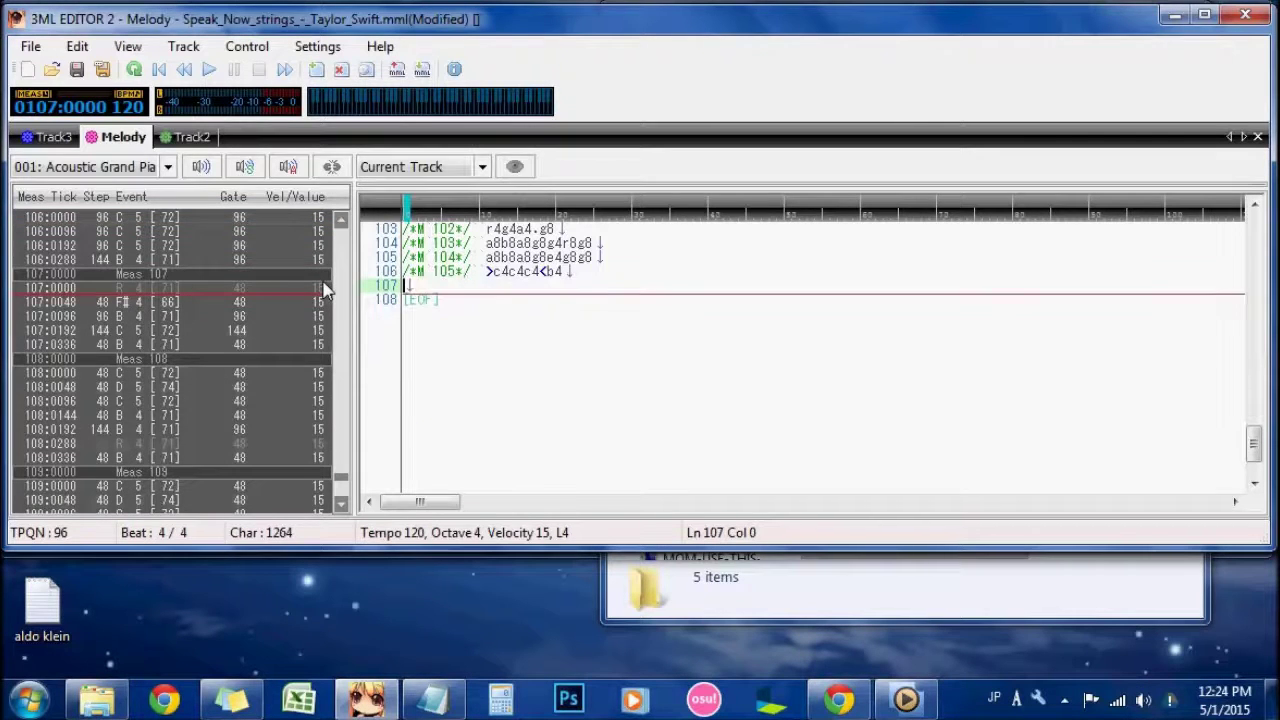
{"action": "key", "text": "BackSpace"}
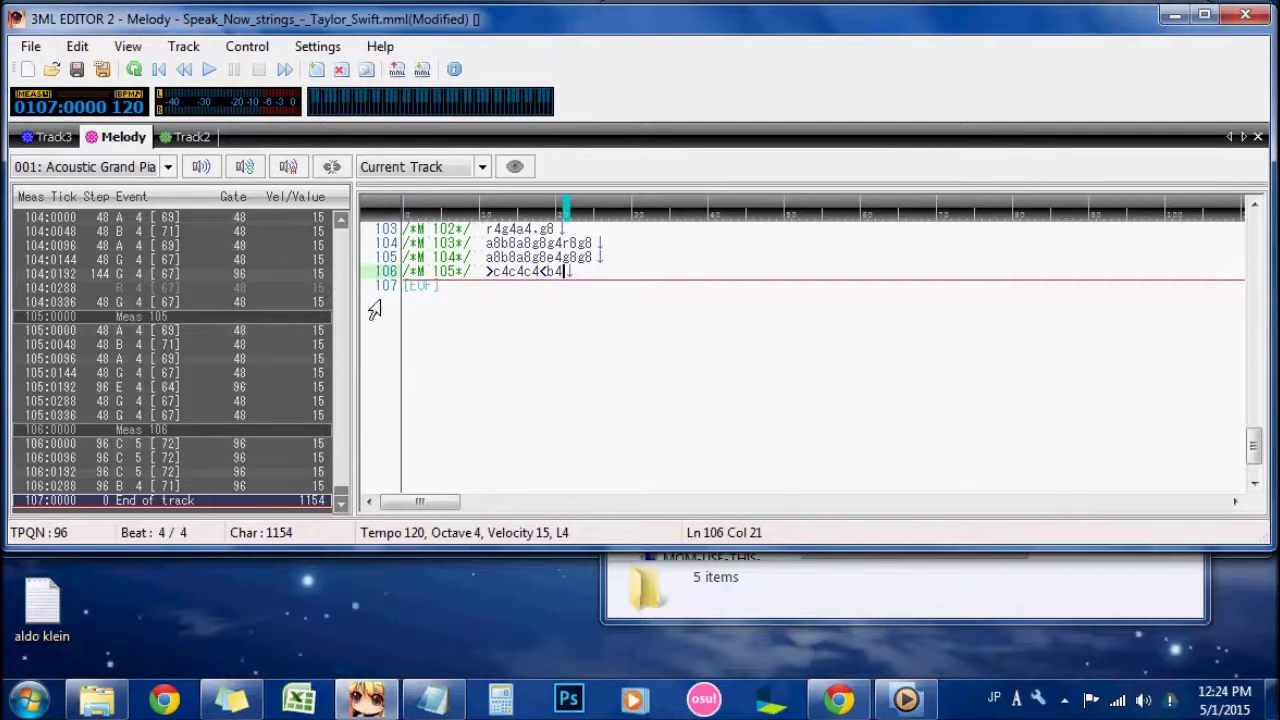
{"action": "left_click", "coordinate": [420, 289]}
{"action": "key", "text": "BackSpace"}
Step: Check the optimized track lengths for the shortened Melody by copying all three tracks in Mabinogi MML@ format
{"action": "left_click", "coordinate": [30, 46]}
{"action": "left_click", "coordinate": [88, 198]}
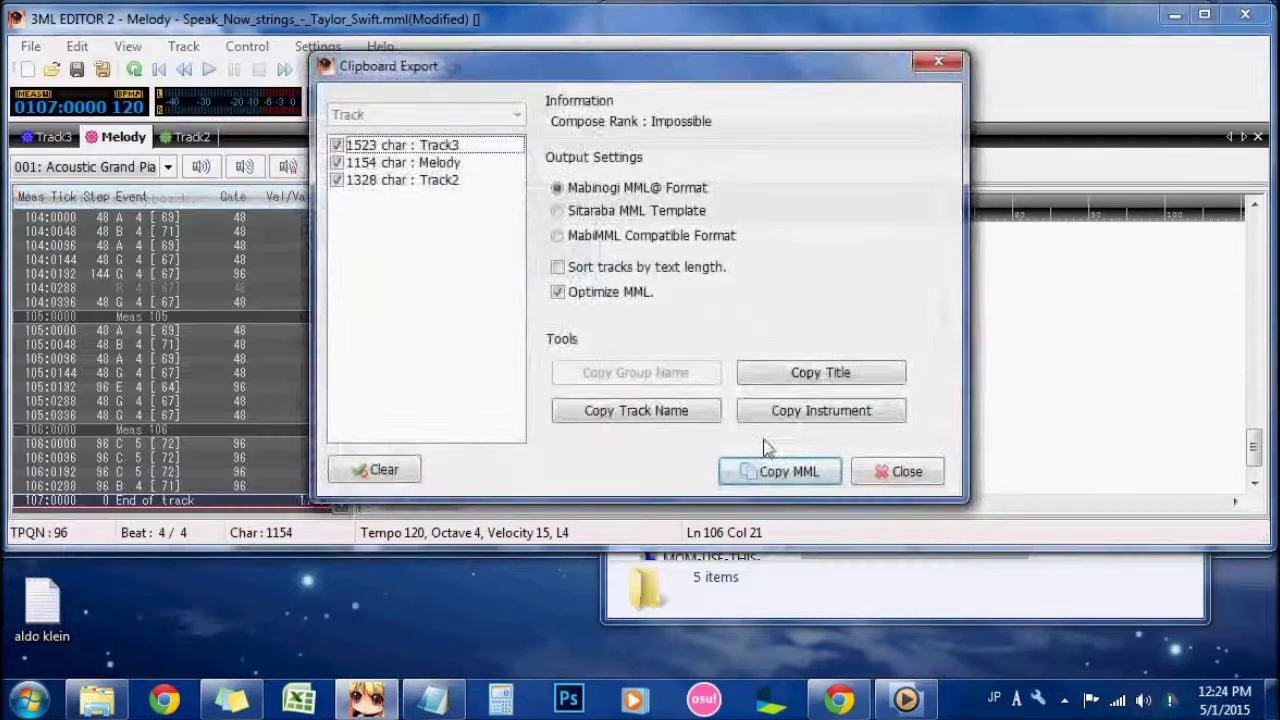
{"action": "left_click", "coordinate": [787, 470]}
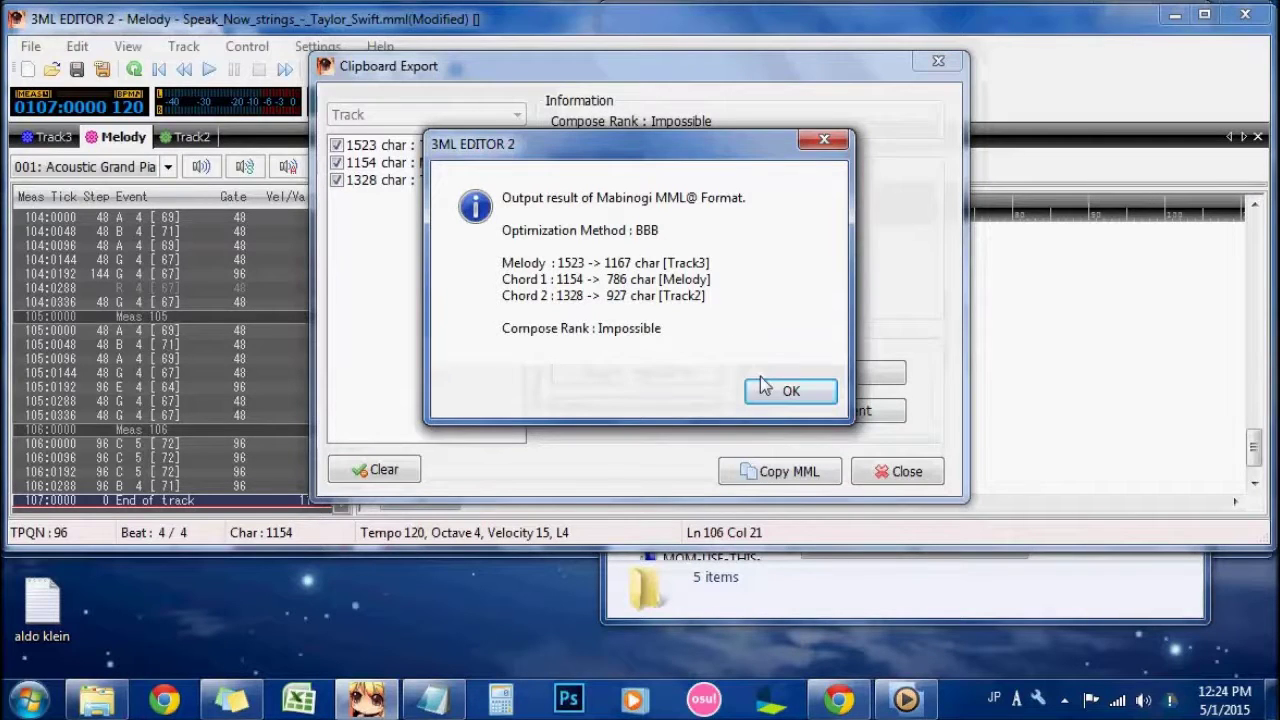
{"action": "left_click", "coordinate": [789, 392]}
{"action": "left_click", "coordinate": [880, 471]}
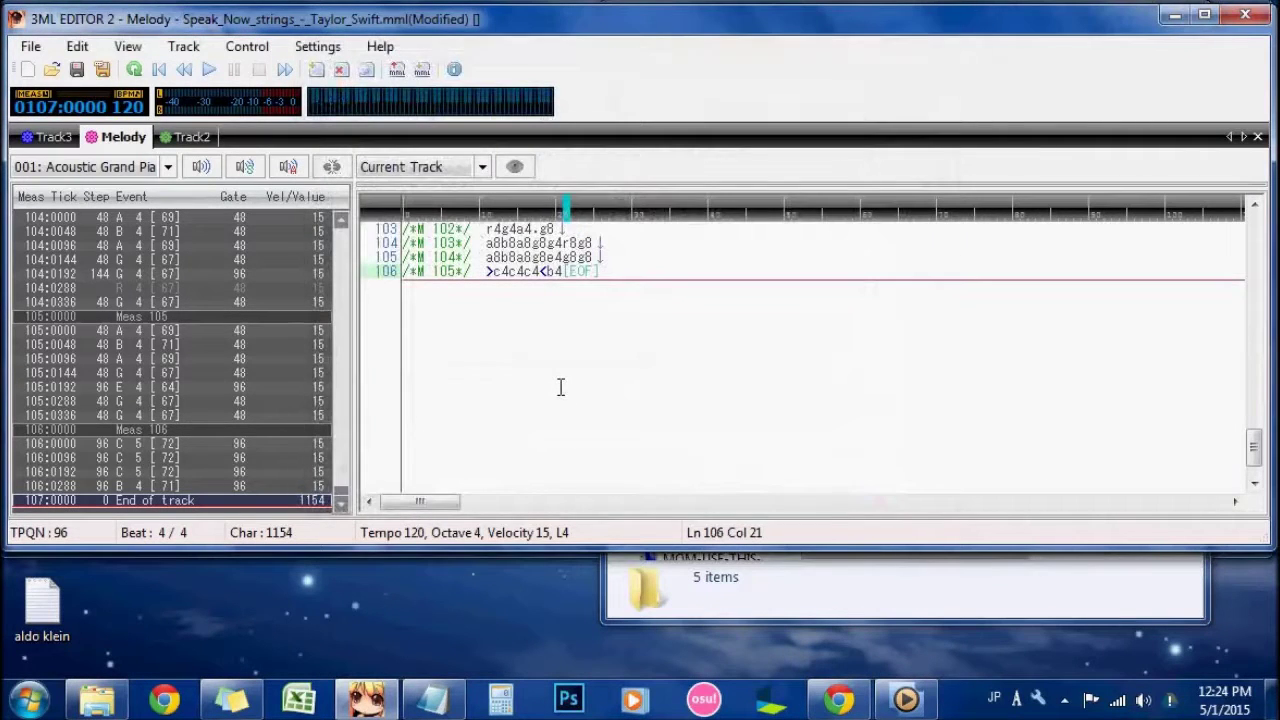
Step: Undo the deletion of Melody's measures M 106 to M 113 and the tuning intro insertion in Track3
{"action": "key", "text": "Return"}
{"action": "key", "text": "Return"}
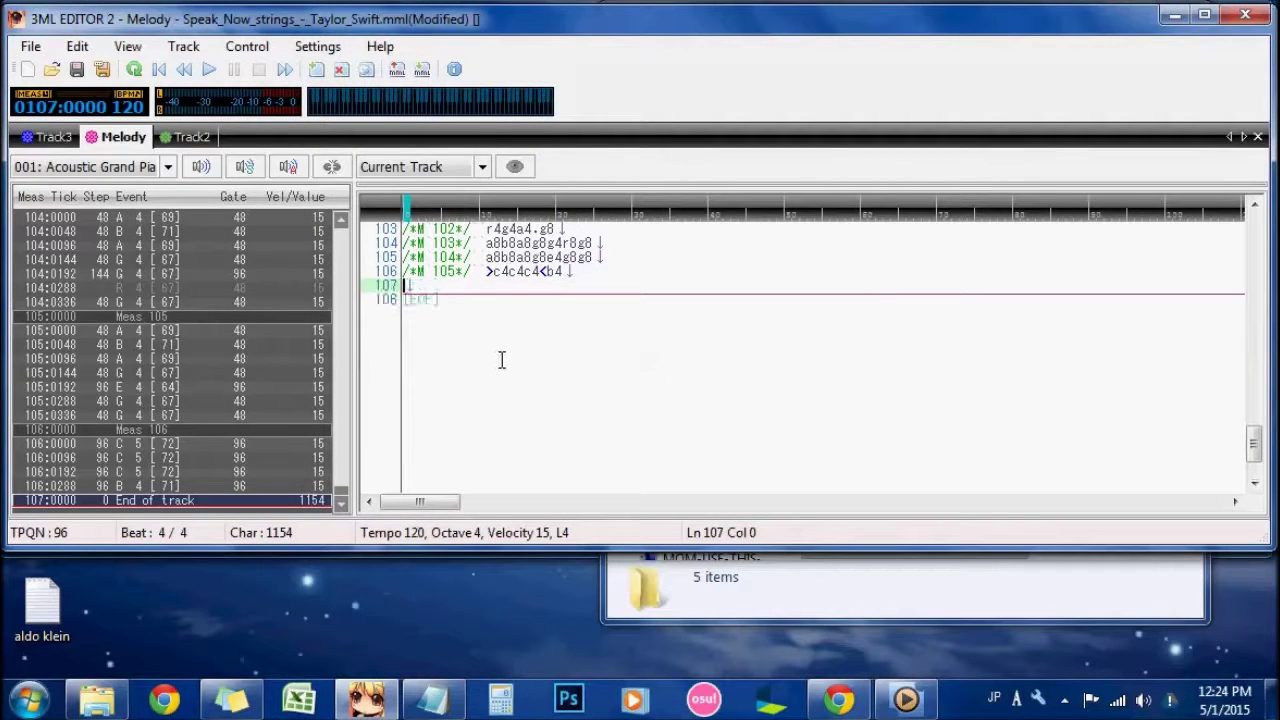
{"action": "key", "text": "ctrl+v"}
{"action": "key", "text": "ctrl+Tab"}
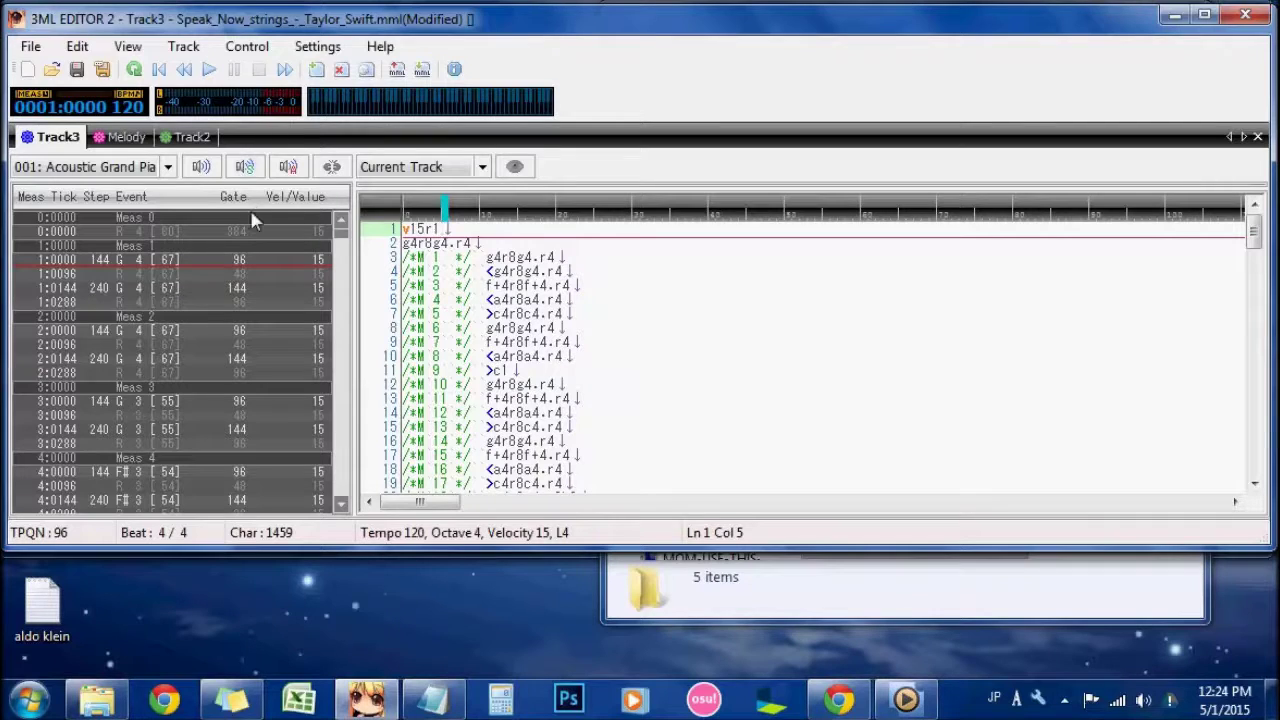
Step: Check Track3's closing measures and delete measures M 111 to M 113 from the end of Melody's code
{"action": "scroll", "coordinate": [643, 402], "scroll_direction": "down", "scroll_amount": 16}
{"action": "scroll", "coordinate": [643, 402], "scroll_direction": "down", "scroll_amount": 20}
{"action": "scroll", "coordinate": [643, 402], "scroll_direction": "up", "scroll_amount": 5}
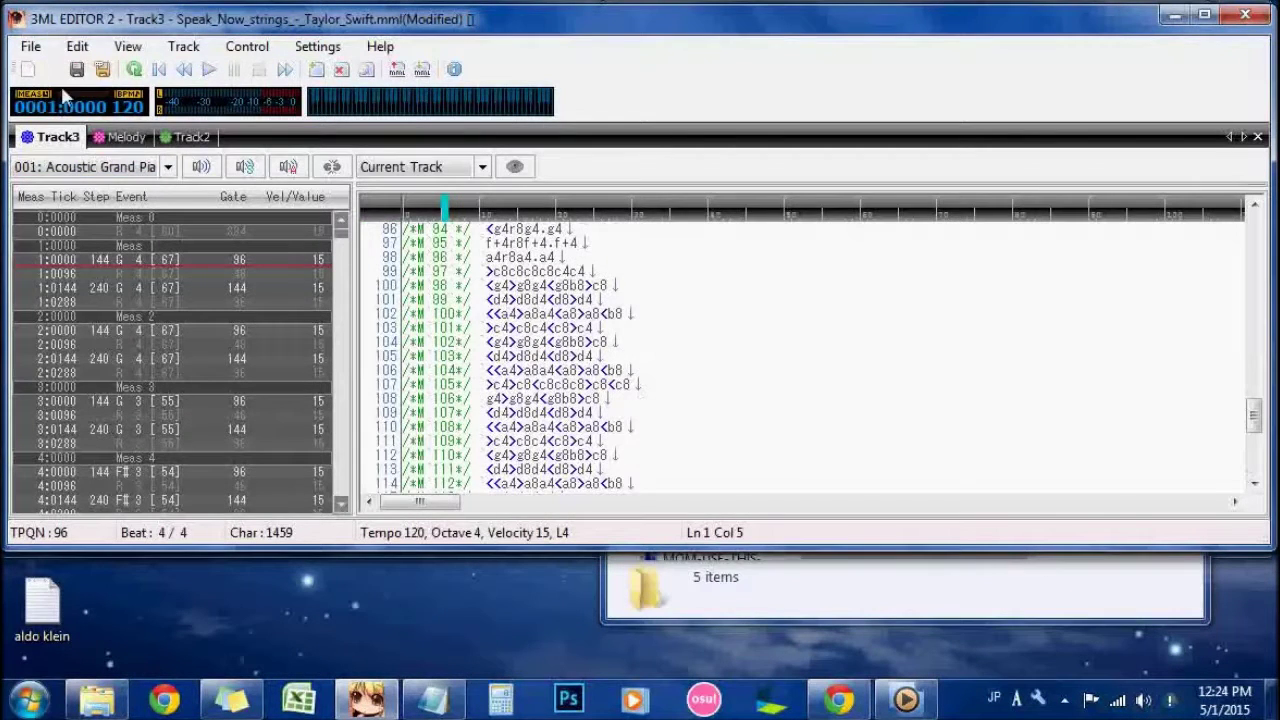
{"action": "left_click", "coordinate": [120, 137]}
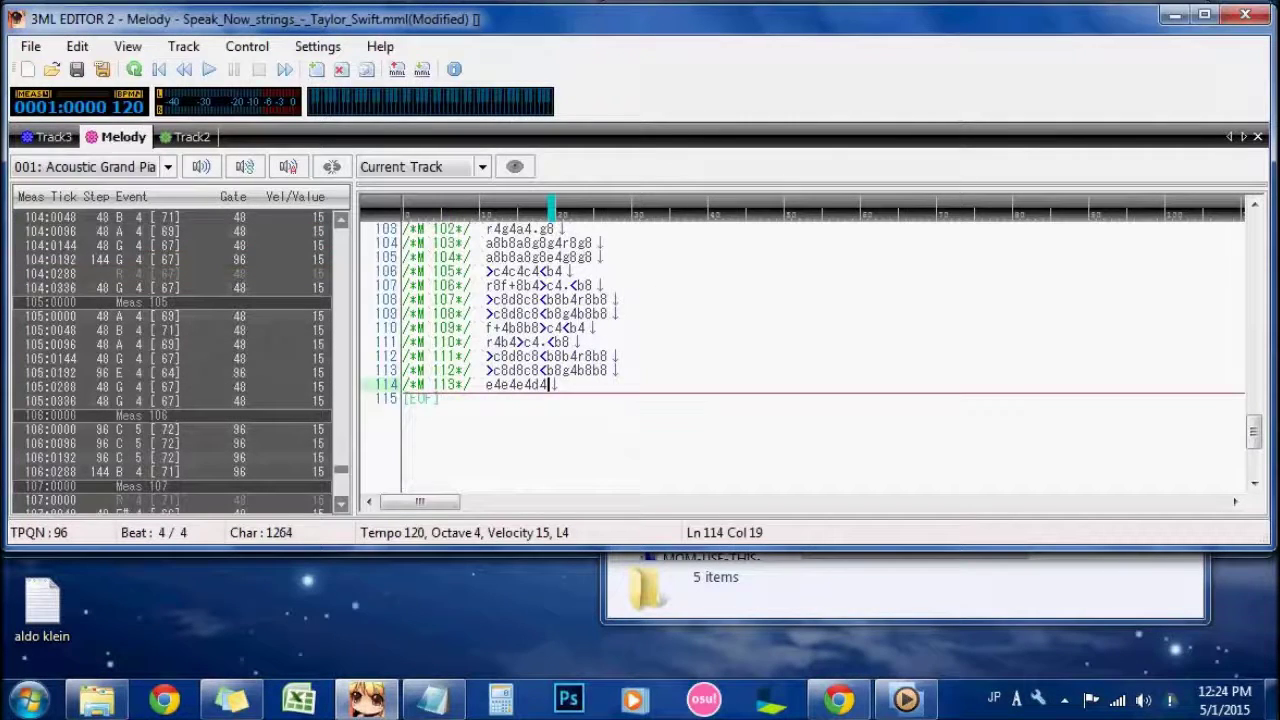
{"action": "mouse_move", "coordinate": [1251, 430]}
{"action": "left_mouse_down"}
{"action": "mouse_move", "coordinate": [1213, 215]}
{"action": "mouse_move", "coordinate": [1248, 436]}
{"action": "mouse_move", "coordinate": [1242, 424]}
{"action": "left_mouse_up"}
{"action": "left_click_drag", "start_coordinate": [604, 460], "coordinate": [330, 429]}
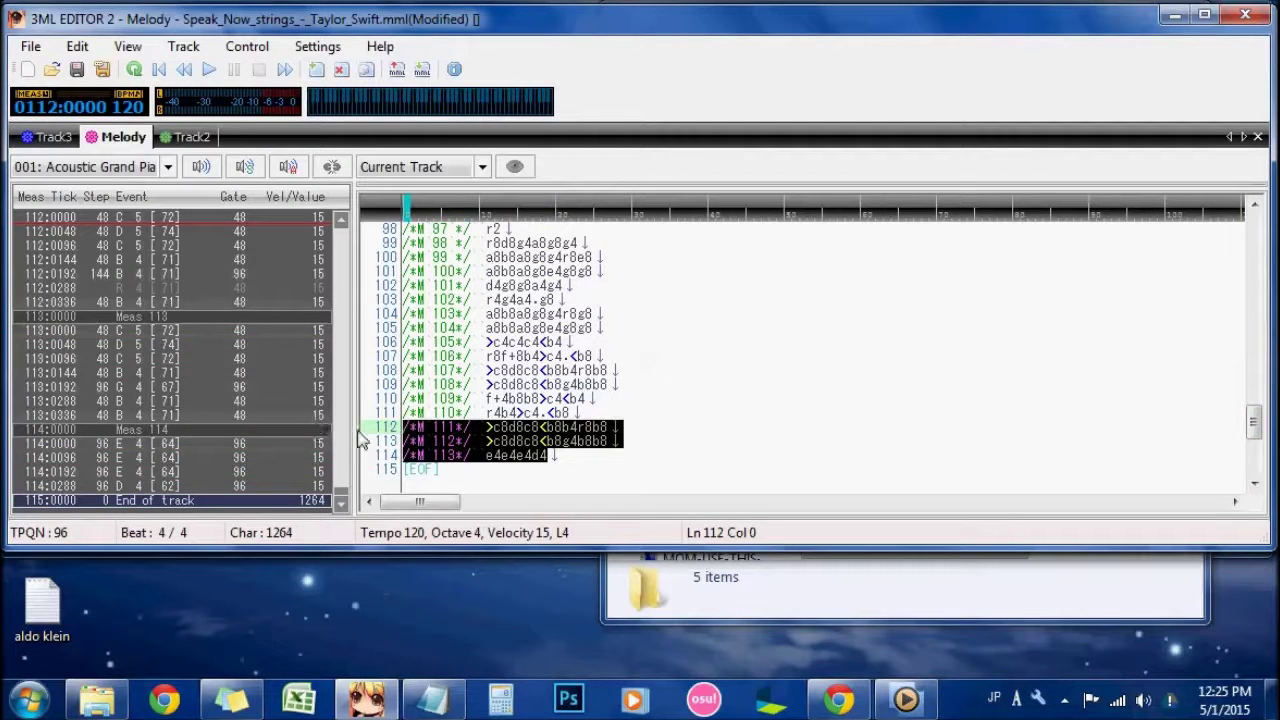
{"action": "key", "text": "BackSpace"}
{"action": "key", "text": "BackSpace"}
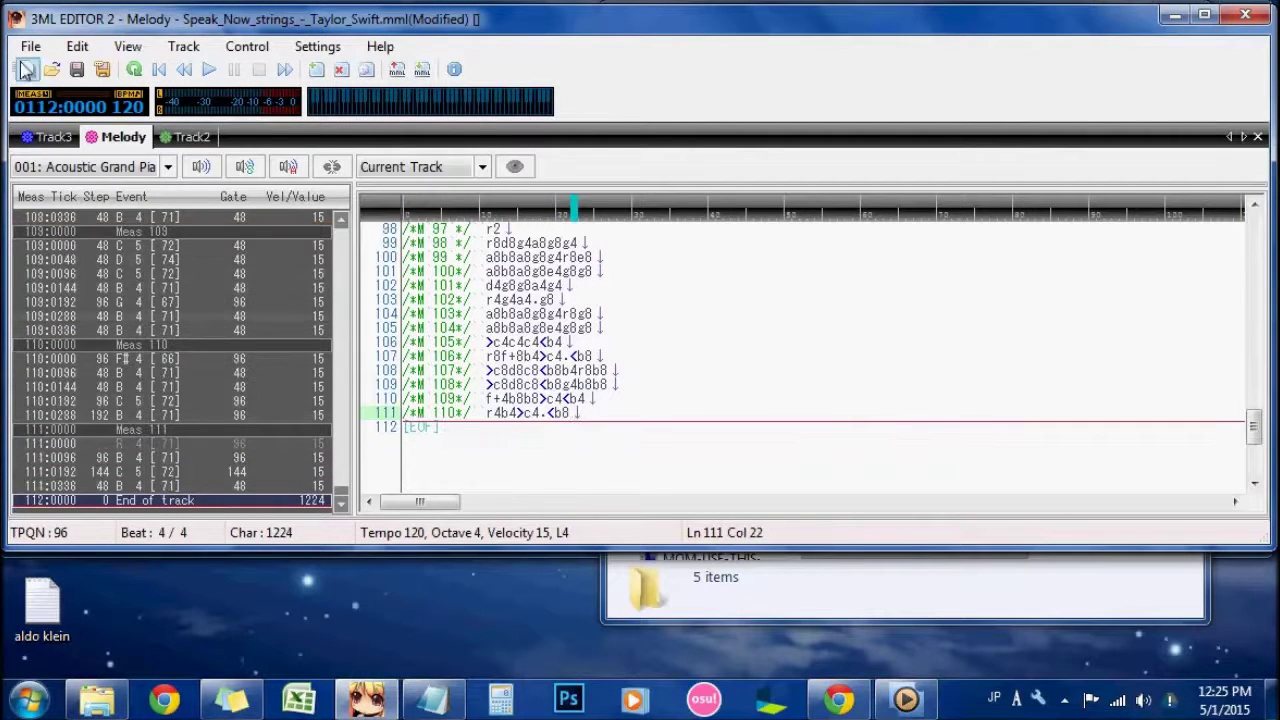
Step: Copy all three tracks as optimized Mabinogi MML@ to check Melody's length without measures M 111 to M 113
{"action": "left_click", "coordinate": [30, 46]}
{"action": "left_click", "coordinate": [128, 198]}
{"action": "left_click", "coordinate": [776, 474]}
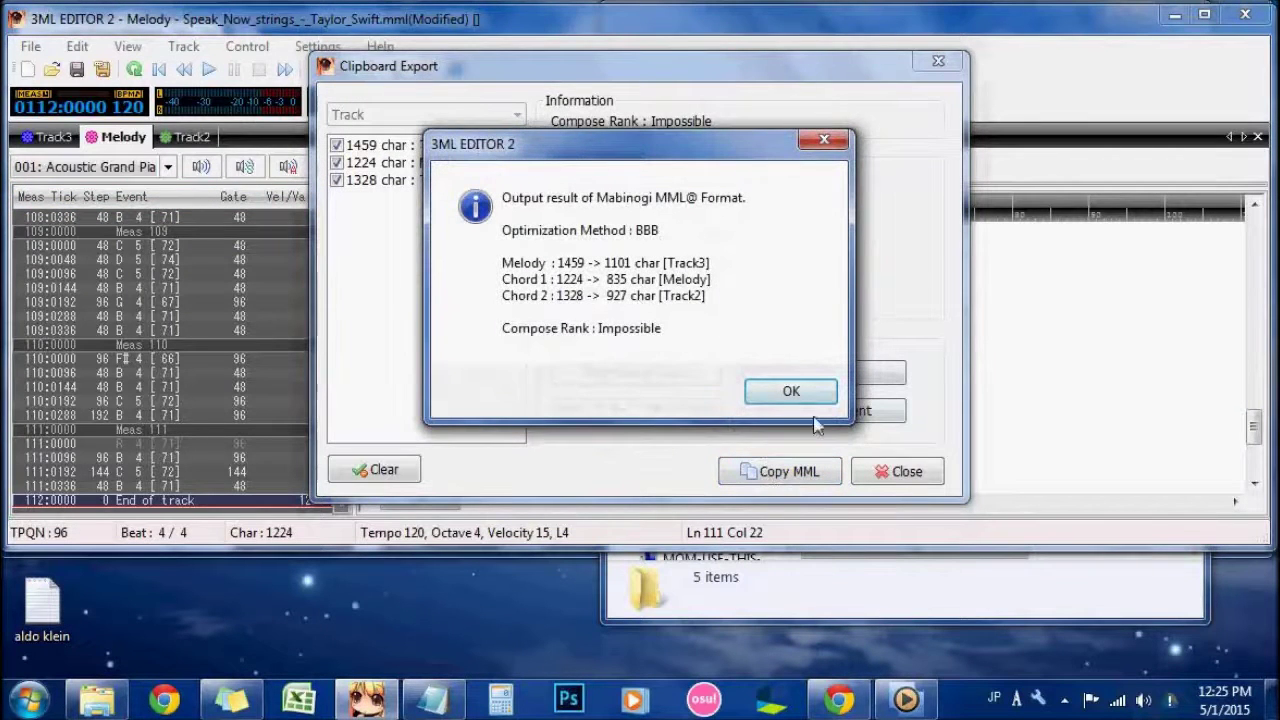
{"action": "left_click", "coordinate": [791, 391]}
{"action": "left_click", "coordinate": [897, 471]}
Step: Delete measures M 109 and M 110 and the leftover line break from the end of Melody's code
{"action": "left_click_drag", "start_coordinate": [580, 413], "coordinate": [363, 399]}
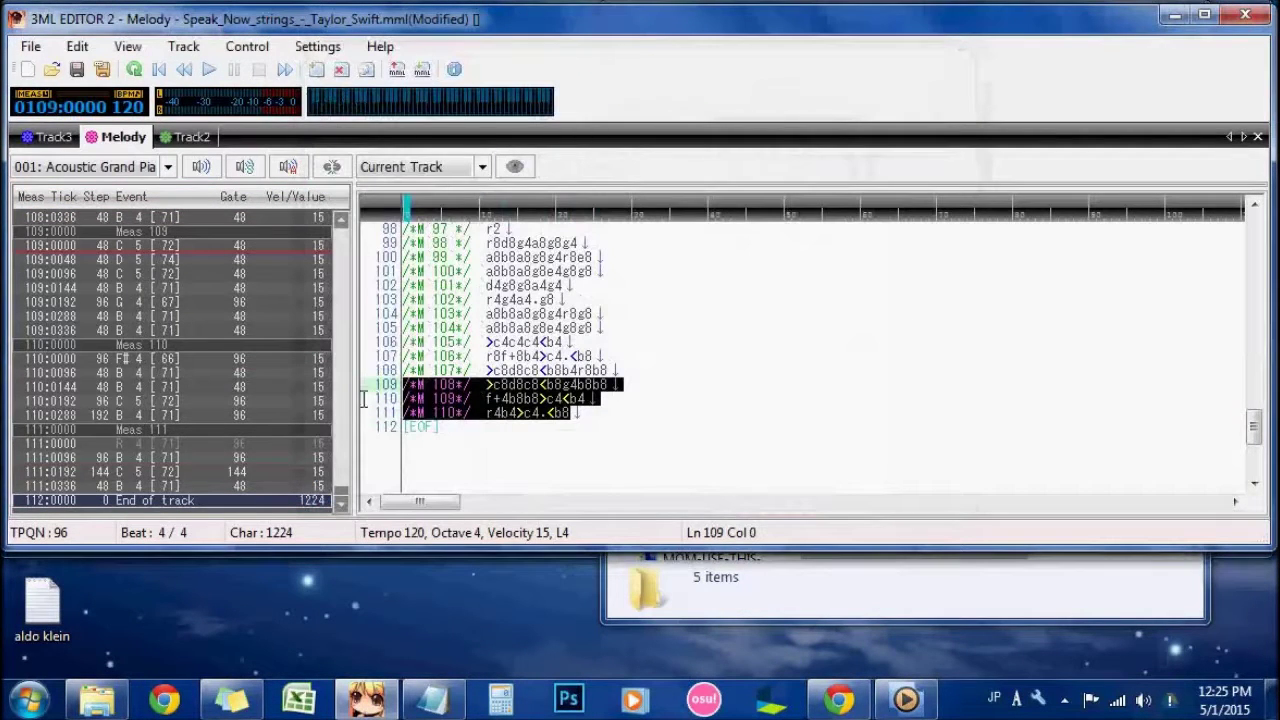
{"action": "left_click_drag", "start_coordinate": [661, 433], "coordinate": [326, 405]}
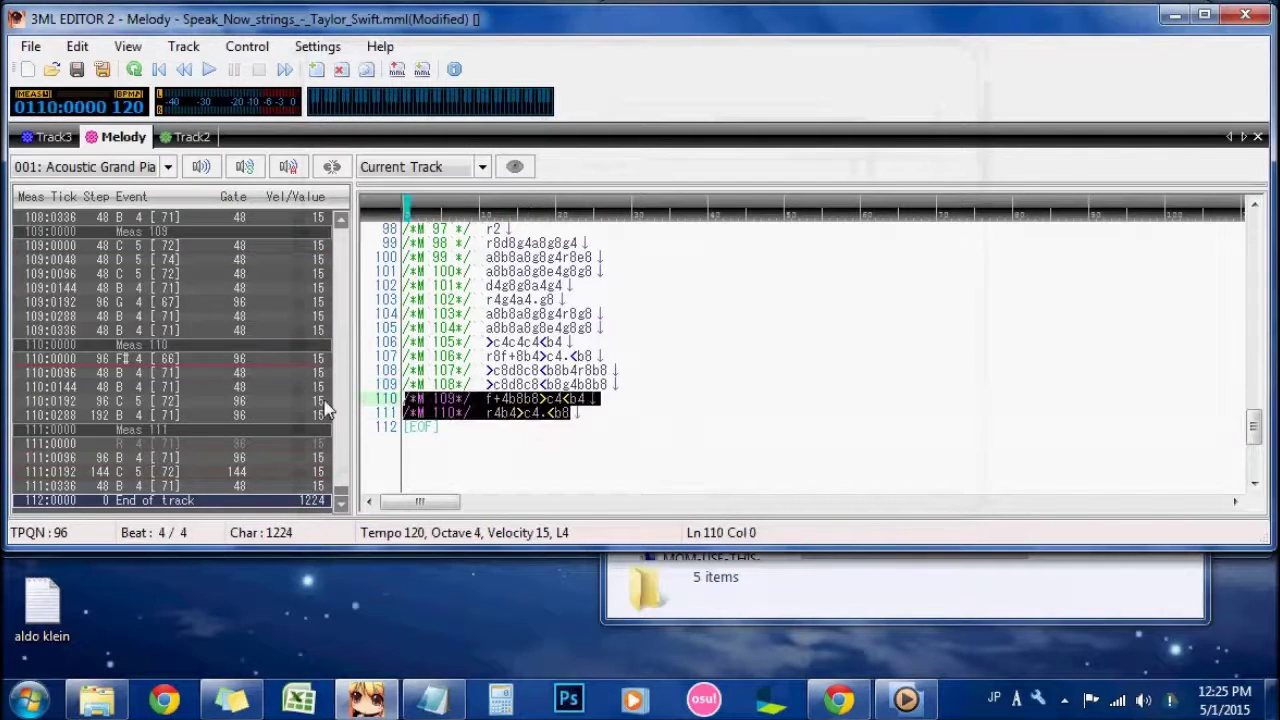
{"action": "key", "text": "Delete"}
{"action": "key", "text": "BackSpace"}
{"action": "left_click", "coordinate": [434, 416]}
{"action": "key", "text": "BackSpace"}
Step: Recheck the optimized track lengths by copying all three tracks to the clipboard in Mabinogi MML@ format
{"action": "left_click", "coordinate": [36, 47]}
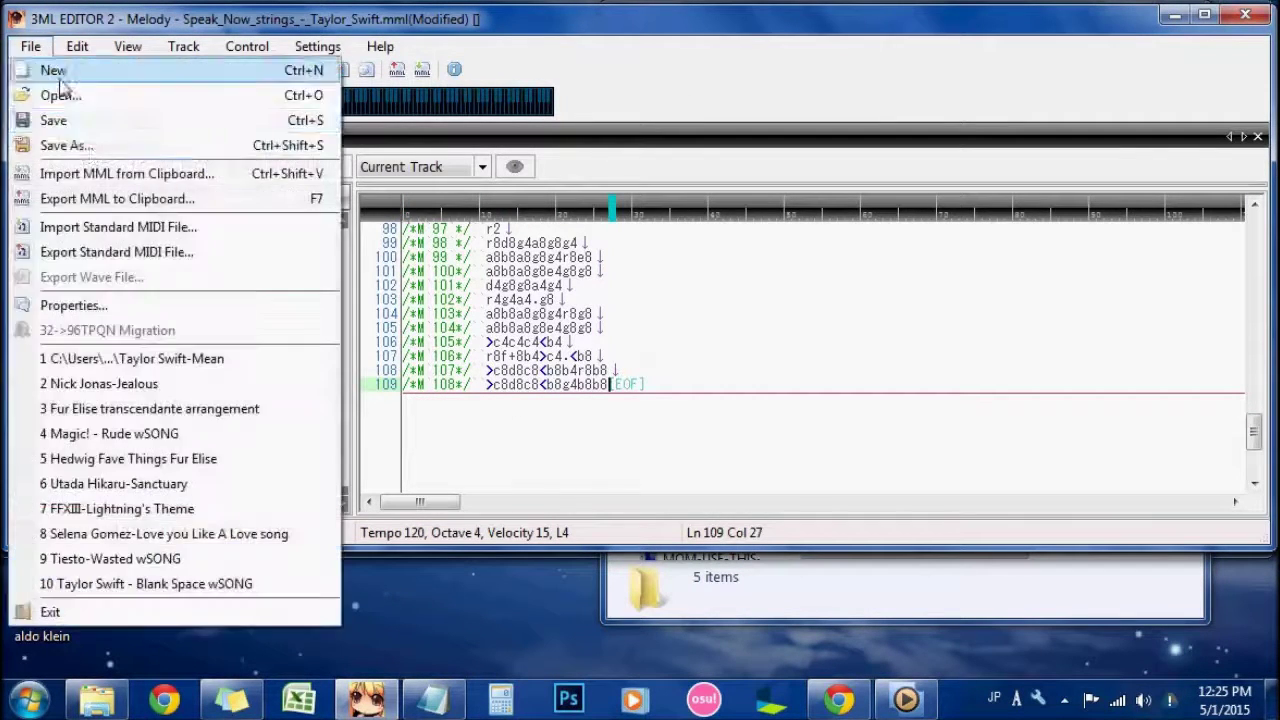
{"action": "left_click", "coordinate": [110, 199]}
{"action": "left_click", "coordinate": [815, 473]}
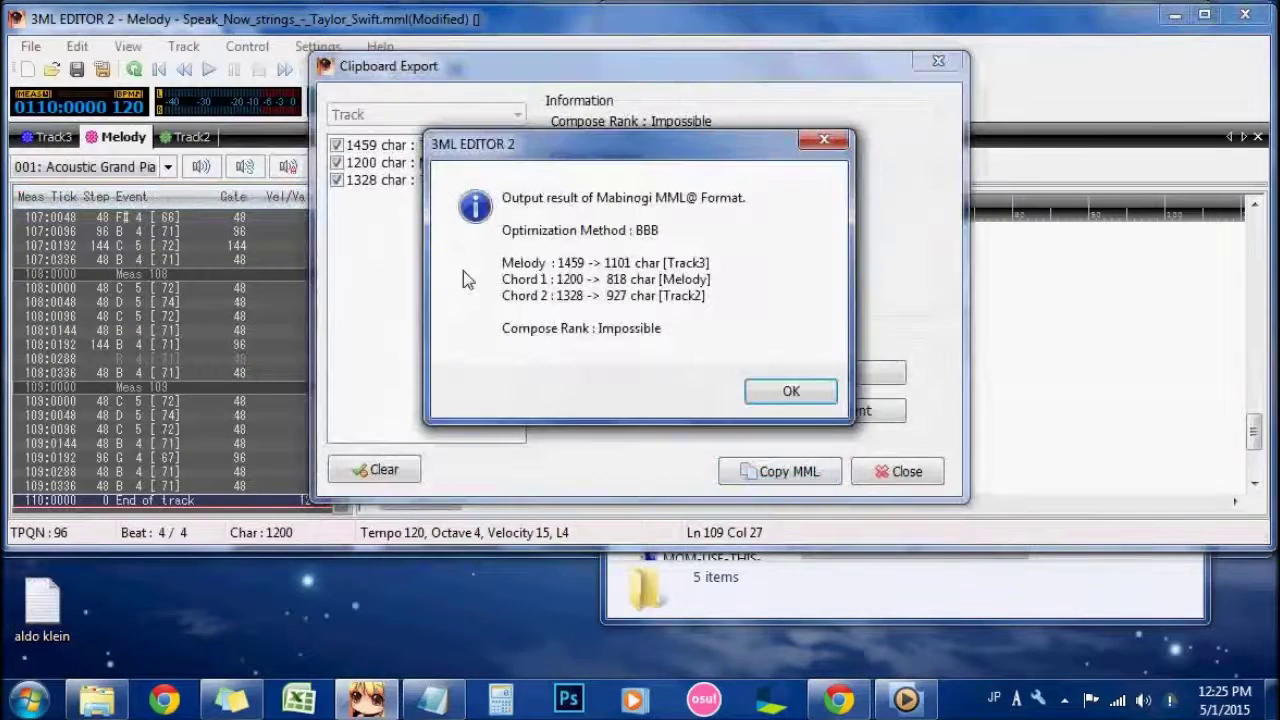
{"action": "left_click", "coordinate": [797, 393]}
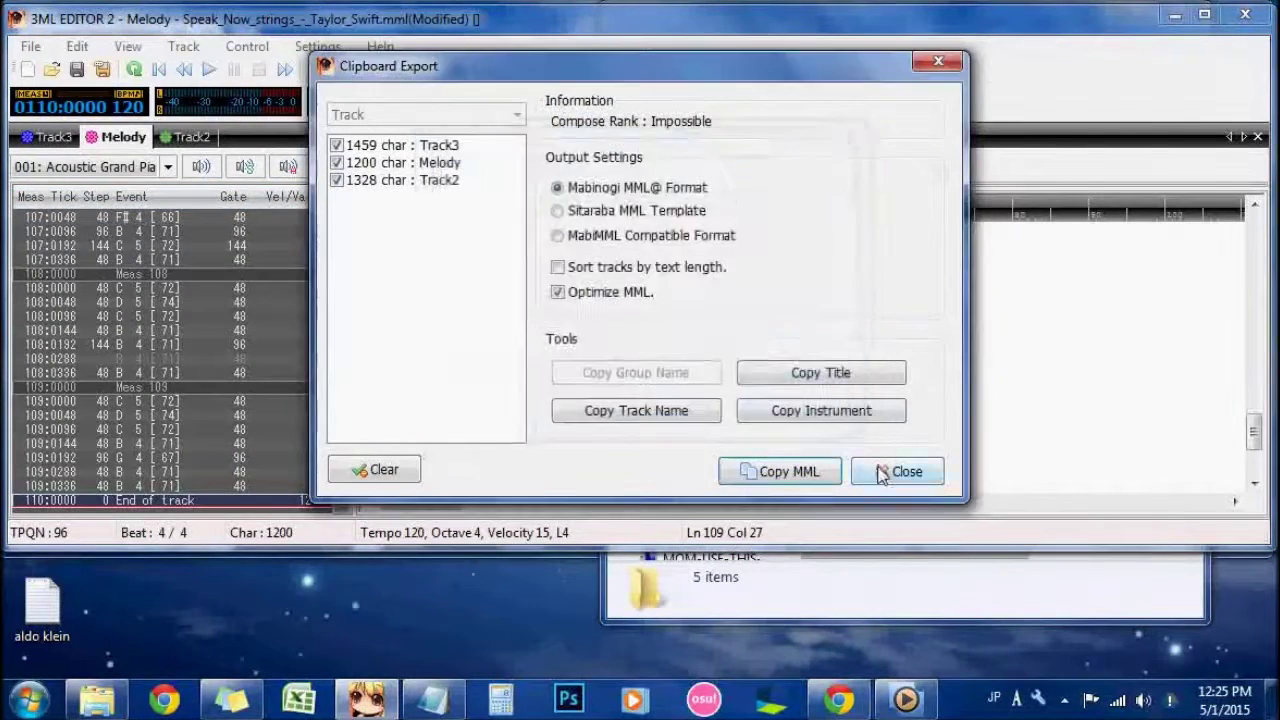
{"action": "left_click", "coordinate": [866, 472]}
Step: Delete measure M 108 and its line break so that Melody's code ends with measure M 107
{"action": "left_click_drag", "start_coordinate": [671, 400], "coordinate": [393, 401]}
{"action": "key", "text": "BackSpace"}
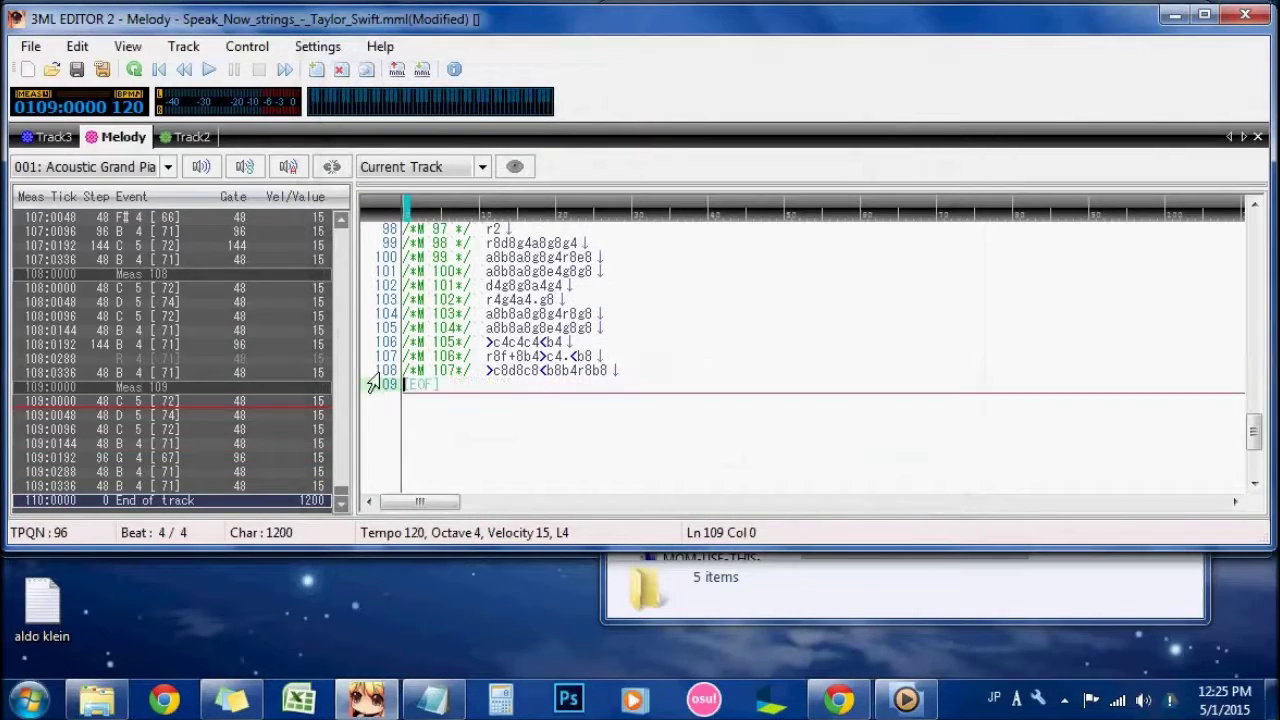
{"action": "key", "text": "BackSpace"}
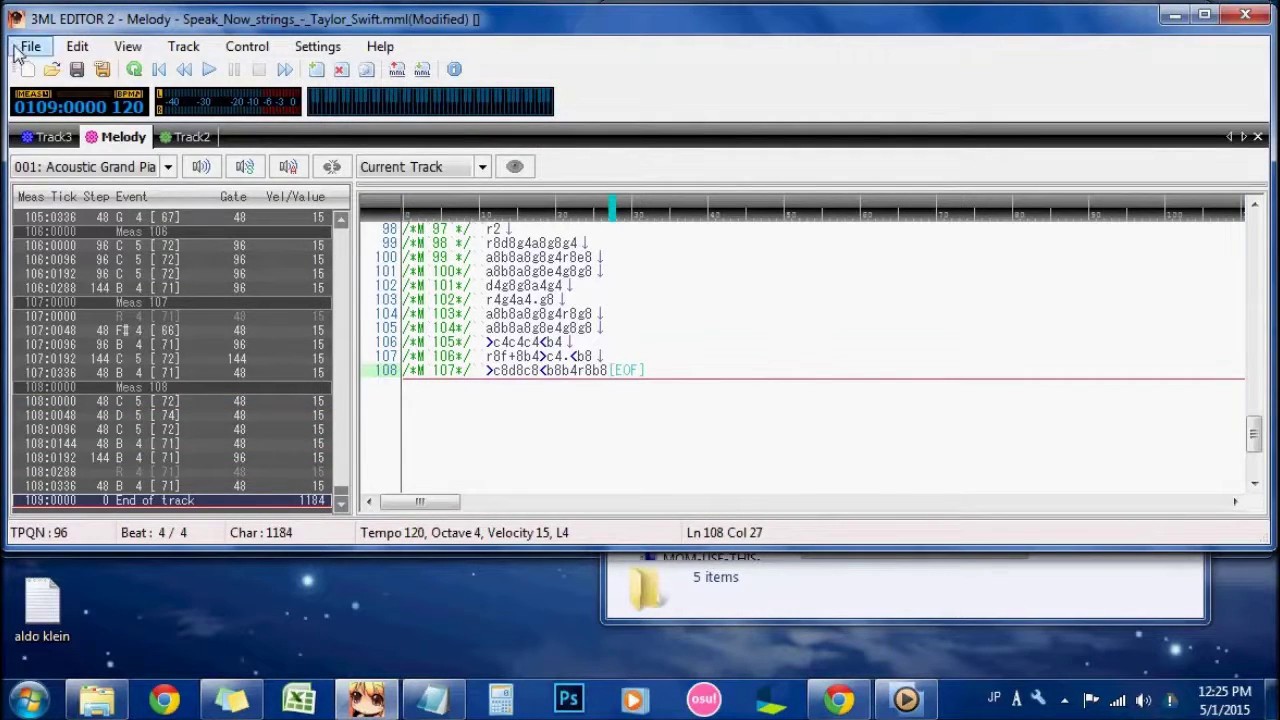
Step: Copy Track3, the shortened Melody and Track2 to the clipboard in optimized Mabinogi MML@ format
{"action": "left_click", "coordinate": [30, 46]}
{"action": "left_click", "coordinate": [60, 197]}
{"action": "left_click", "coordinate": [812, 482]}
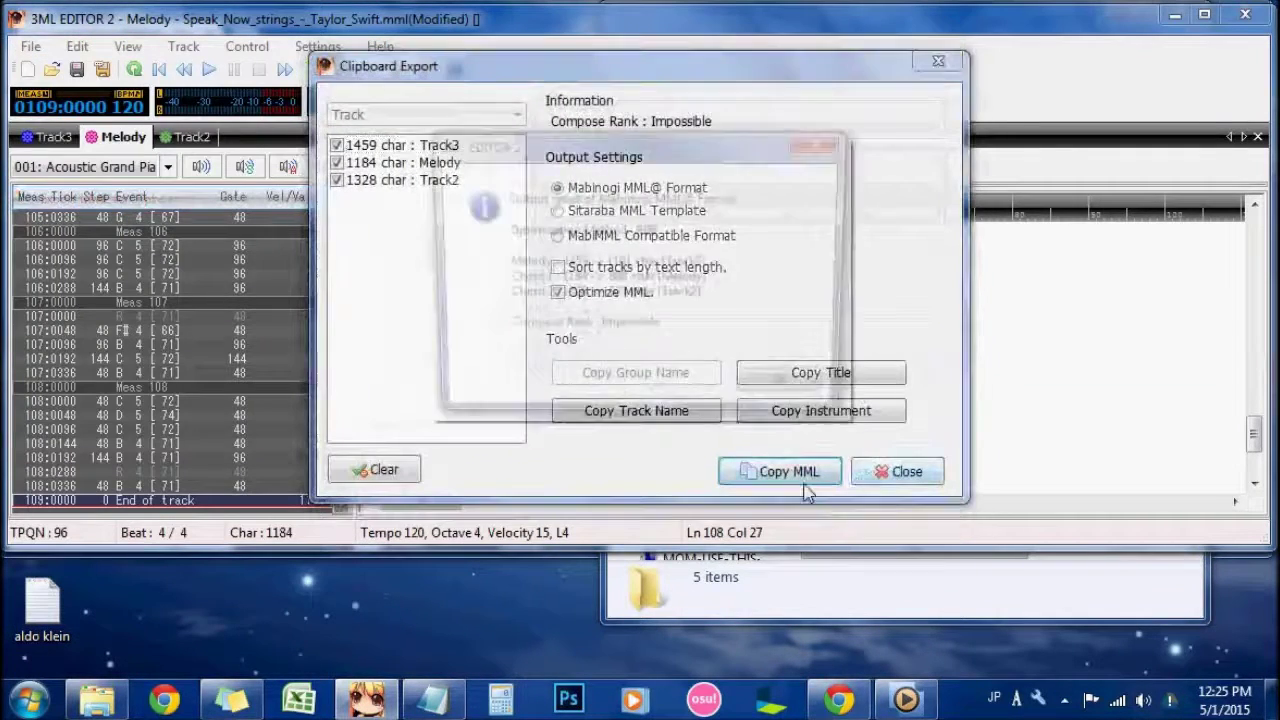
{"action": "key", "text": "Return"}
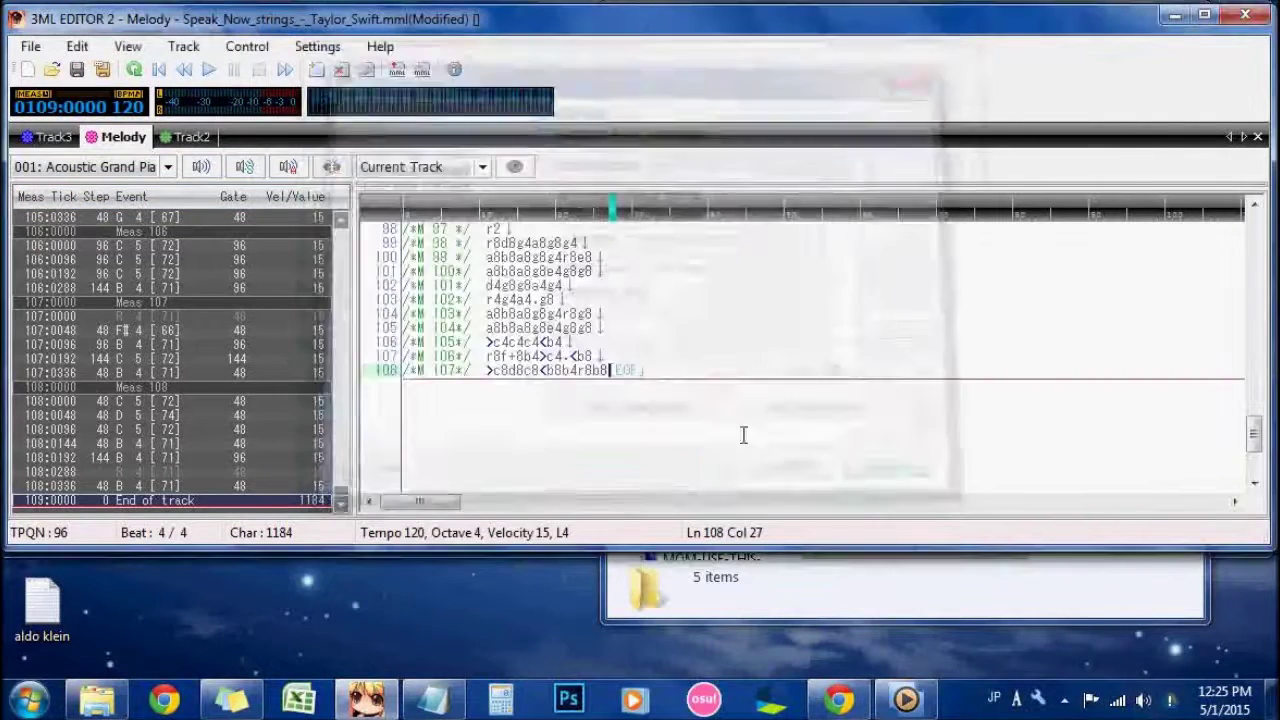
Step: Delete measure M 107 and the leftover line break so that Melody's code ends with measure M 106
{"action": "left_click", "coordinate": [372, 378]}
{"action": "key", "text": "Delete"}
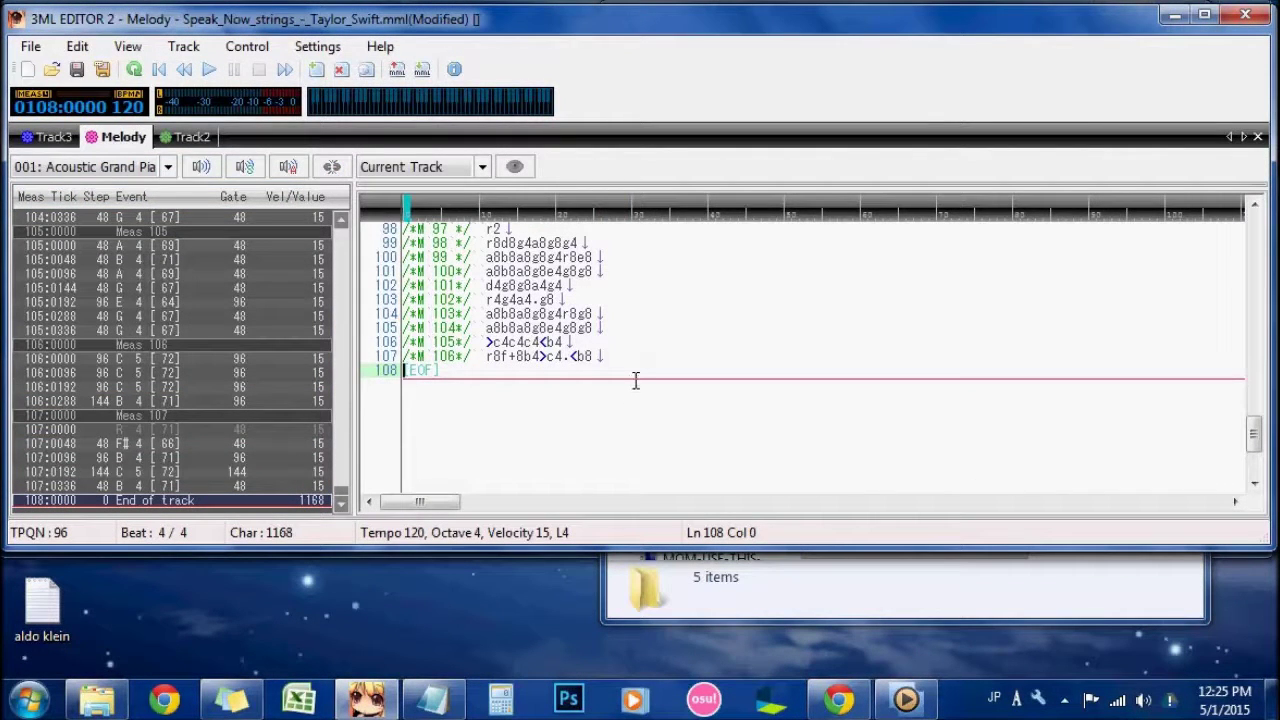
{"action": "key", "text": "BackSpace"}
Step: Copy all three tracks to the clipboard in optimized Mabinogi MML@ format to check their output lengths
{"action": "left_click", "coordinate": [30, 46]}
{"action": "left_click", "coordinate": [90, 197]}
{"action": "left_click", "coordinate": [751, 473]}
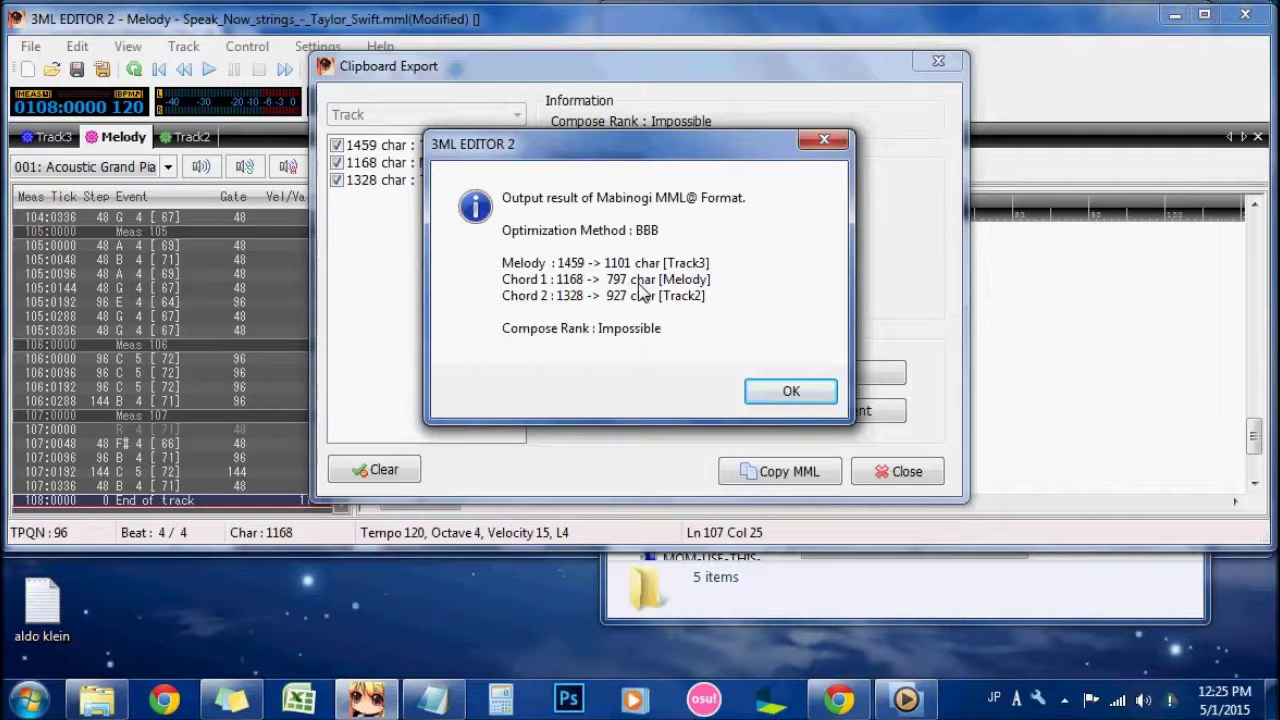
{"action": "left_click", "coordinate": [790, 391]}
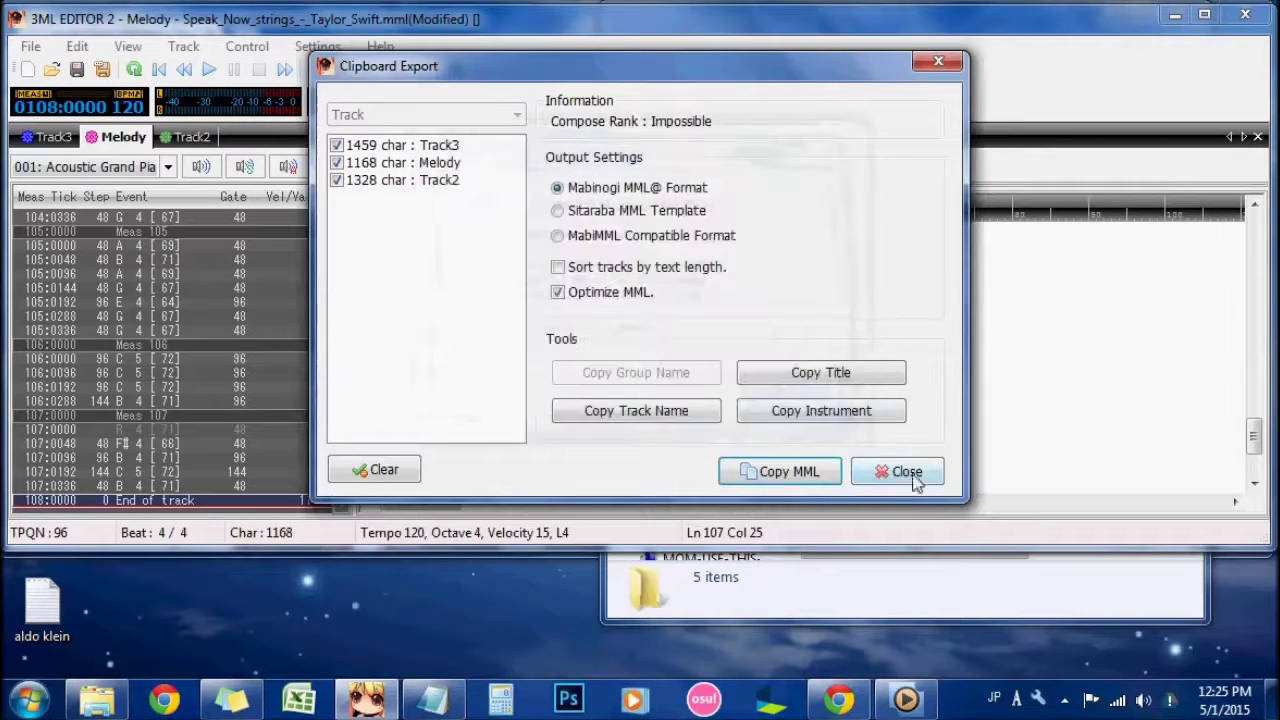
{"action": "left_click", "coordinate": [905, 472]}
Step: Compare the closing measures of Track2's code with the end of Melody's code at measure M 106
{"action": "left_click_drag", "start_coordinate": [410, 358], "coordinate": [498, 366]}
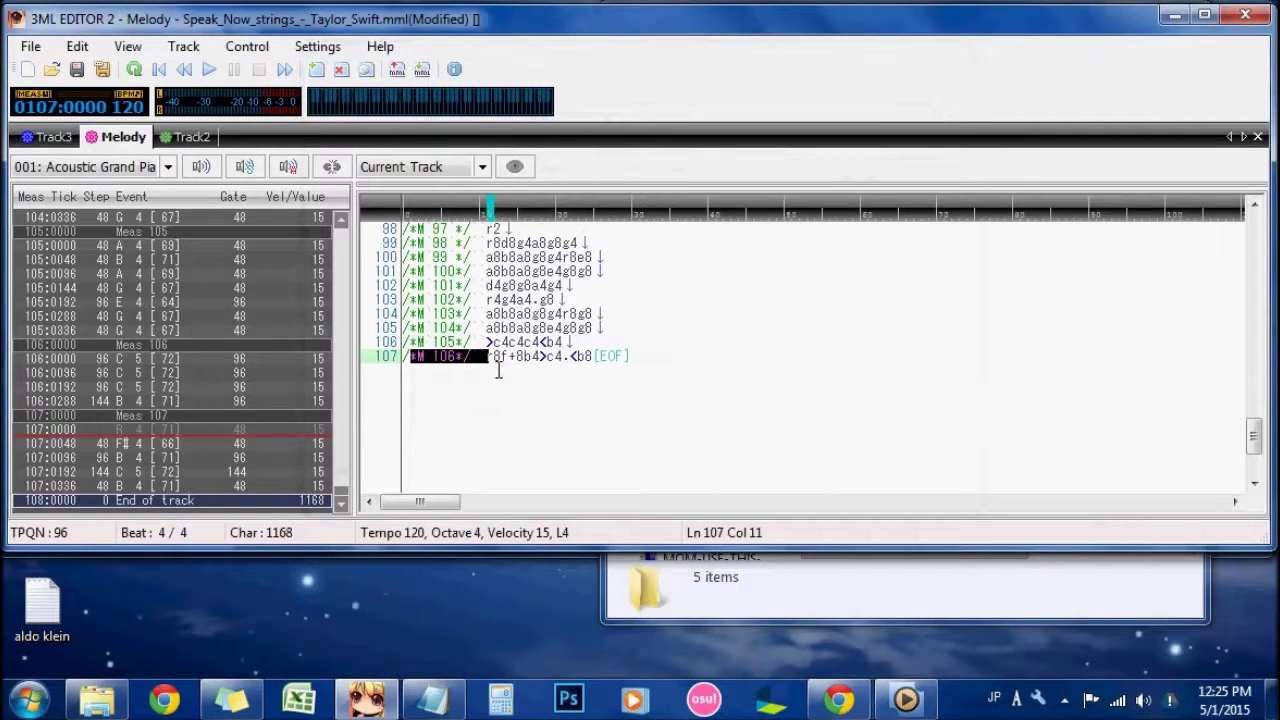
{"action": "left_click", "coordinate": [499, 365]}
{"action": "left_click", "coordinate": [186, 140]}
{"action": "left_click", "coordinate": [567, 384]}
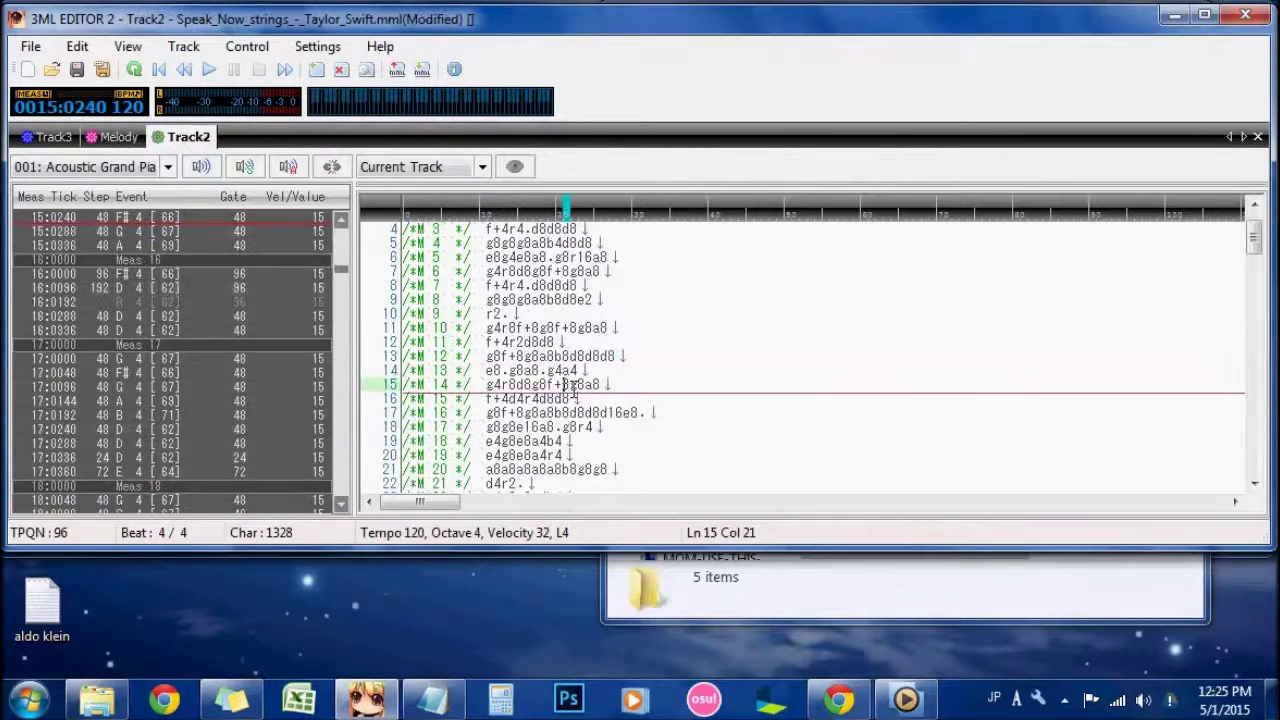
{"action": "scroll", "coordinate": [594, 408], "scroll_direction": "down", "scroll_amount": 20}
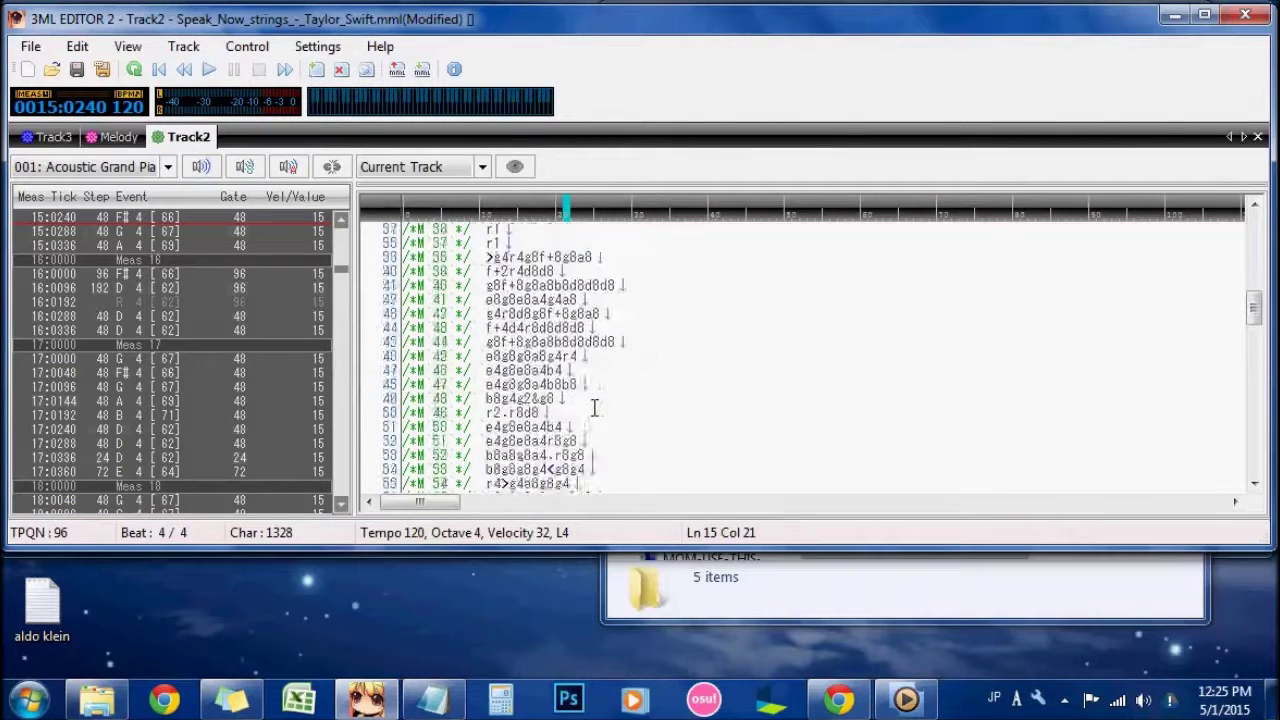
{"action": "scroll", "coordinate": [594, 408], "scroll_direction": "down", "scroll_amount": 2}
{"action": "scroll", "coordinate": [594, 408], "scroll_direction": "up", "scroll_amount": 4}
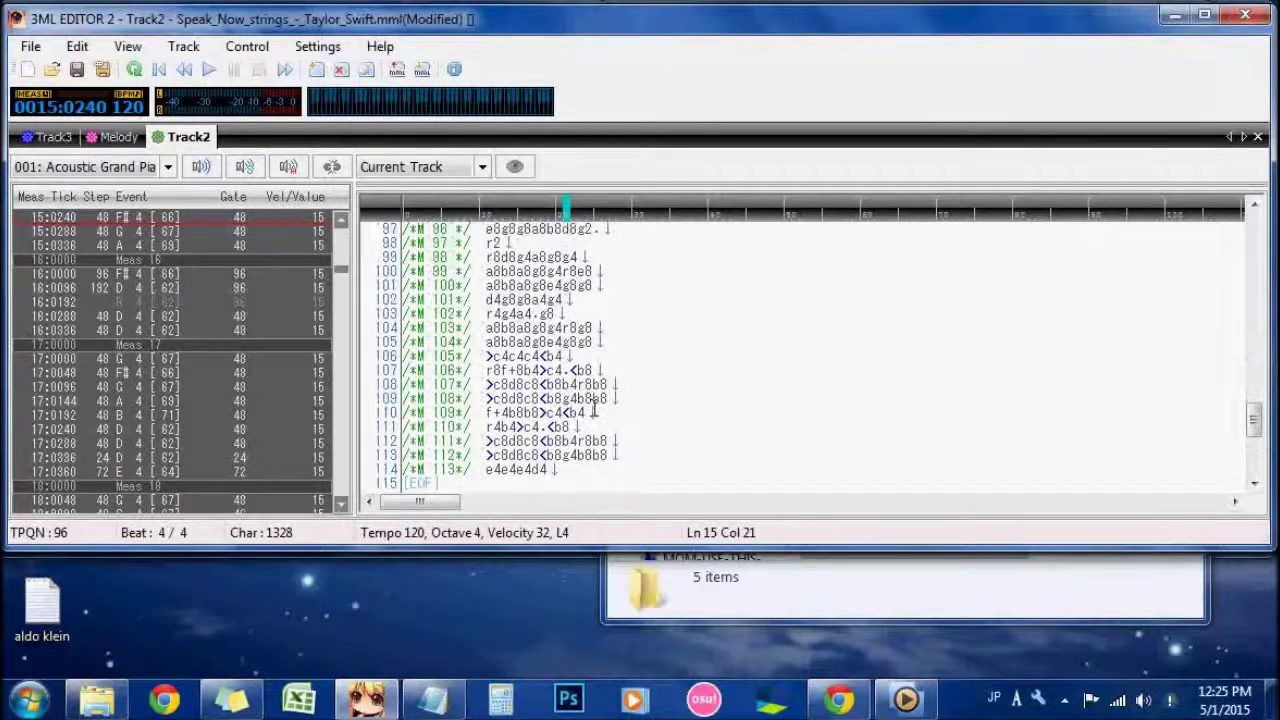
{"action": "scroll", "coordinate": [594, 408], "scroll_direction": "down", "scroll_amount": 1}
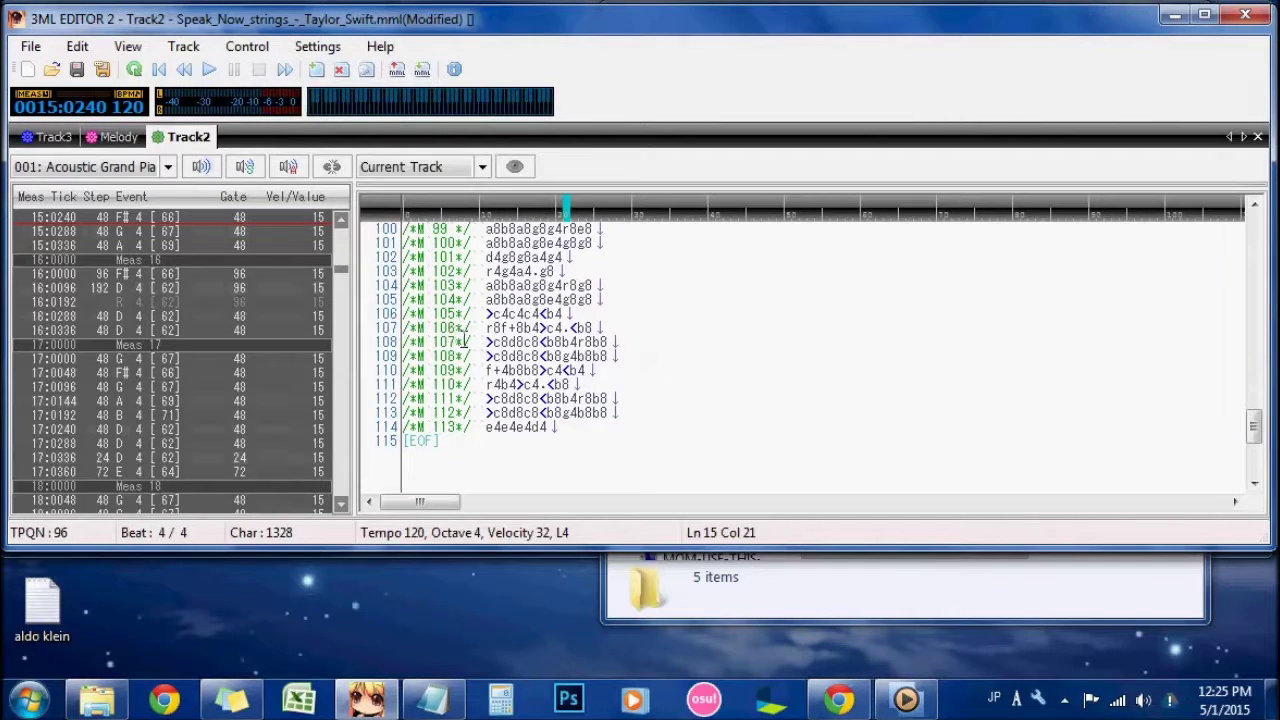
{"action": "left_click", "coordinate": [113, 137]}
{"action": "left_click", "coordinate": [174, 140]}
Step: Replace measure M 106 in Track2, including its measure comment, with the rest r1 and copy that rest
{"action": "left_click", "coordinate": [447, 333]}
{"action": "left_click", "coordinate": [566, 330]}
{"action": "left_click_drag", "start_coordinate": [594, 330], "coordinate": [380, 335]}
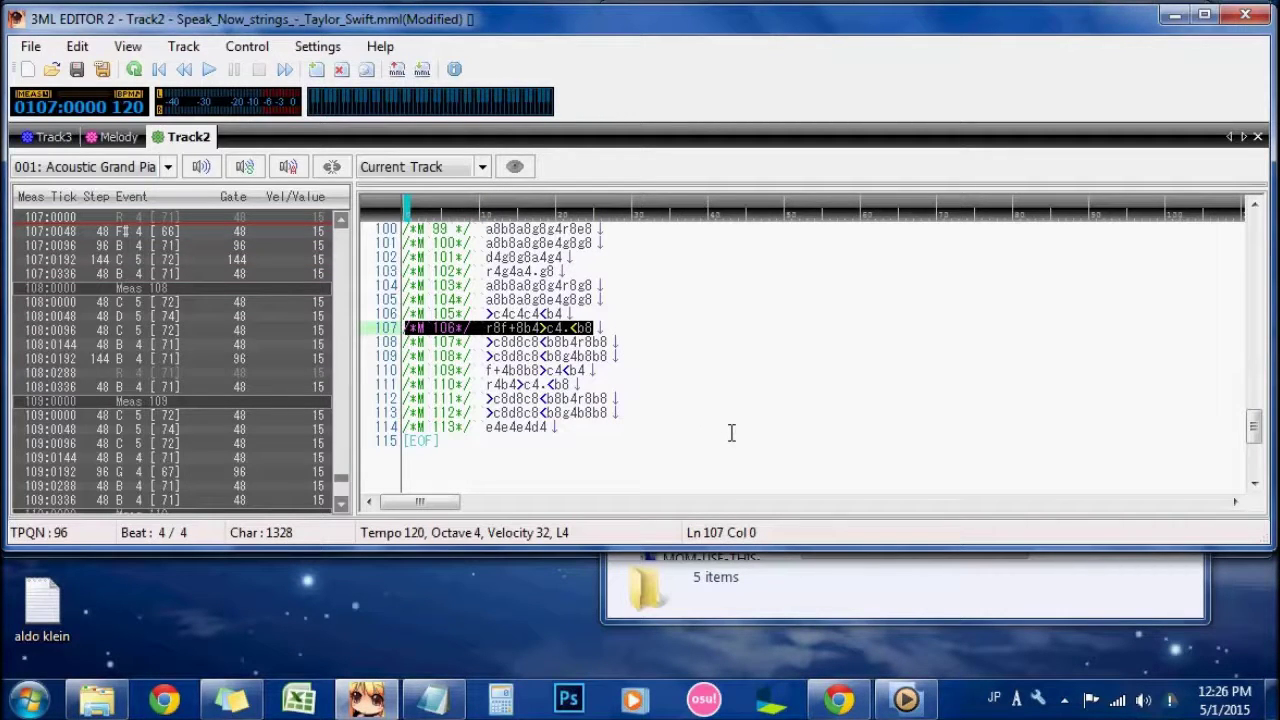
{"action": "type", "text": "r1"}
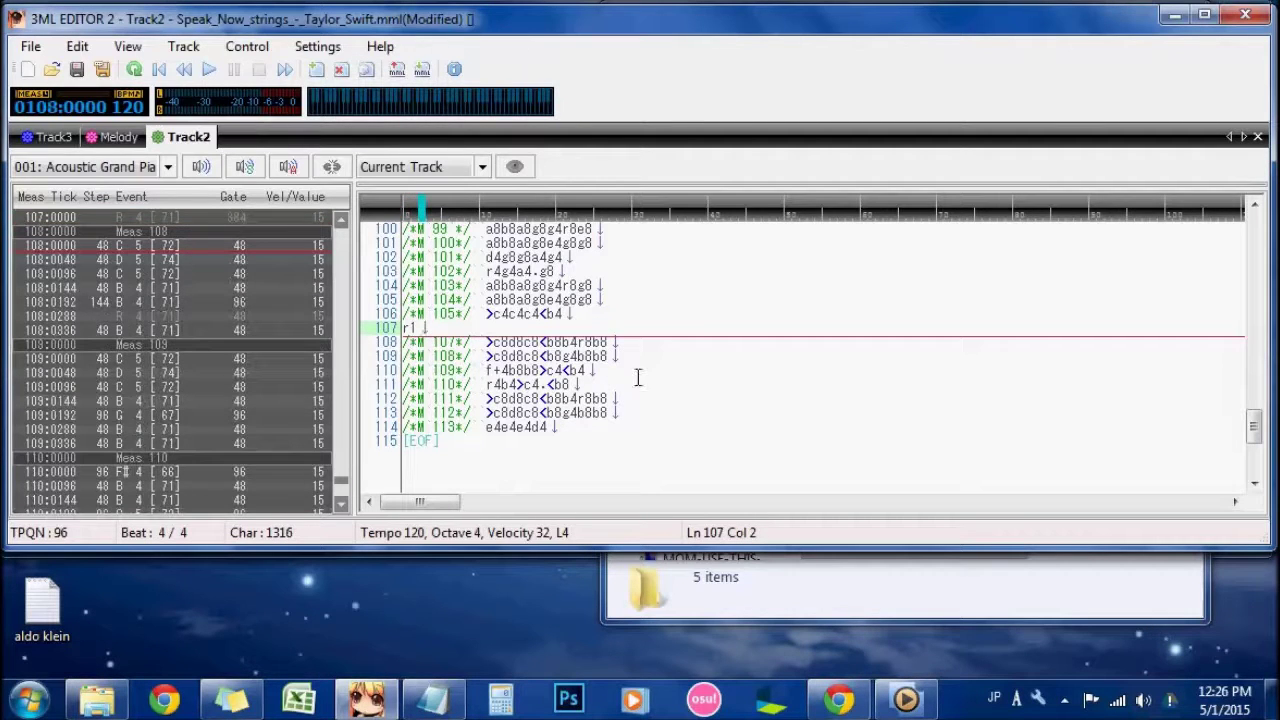
{"action": "key", "text": "shift+Home"}
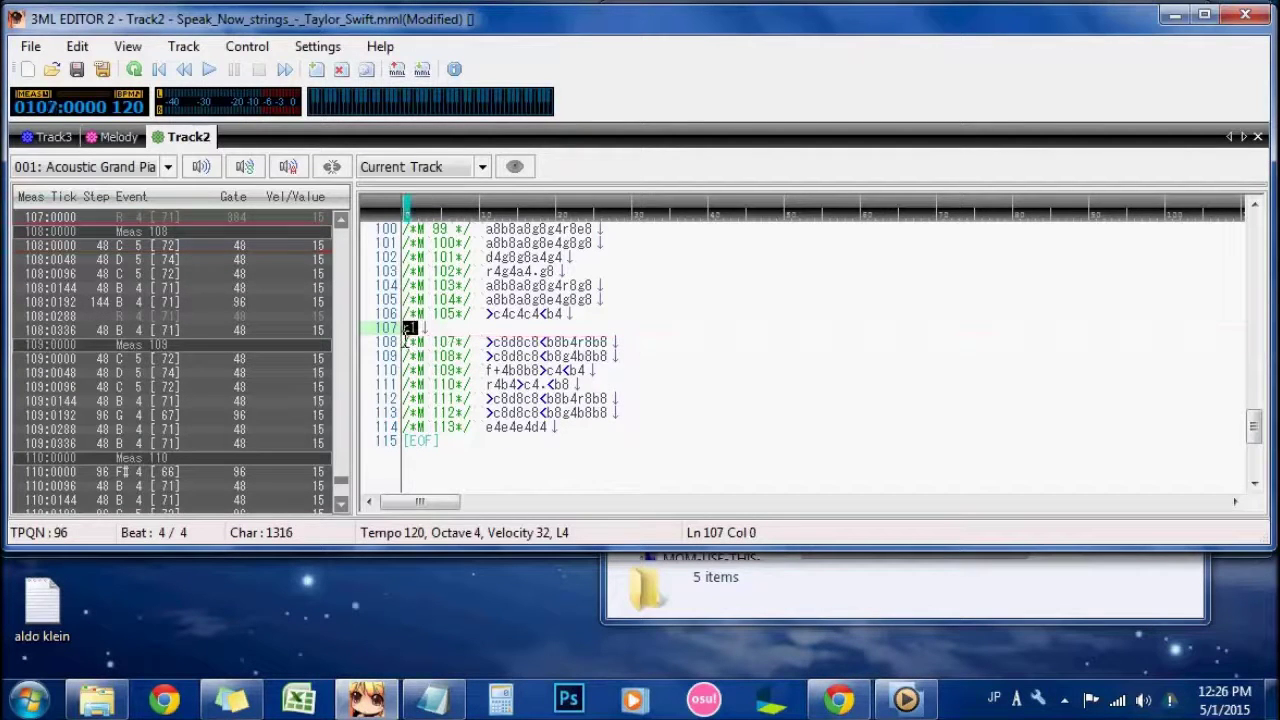
Step: Replace measures M 105, M 104 and M 103 in Track2's code with the rest r1 each
{"action": "left_click_drag", "start_coordinate": [655, 321], "coordinate": [391, 322]}
{"action": "key", "text": "ctrl+v"}
{"action": "left_click_drag", "start_coordinate": [623, 300], "coordinate": [388, 311]}
{"action": "left_click", "coordinate": [577, 306]}
{"action": "left_click_drag", "start_coordinate": [624, 307], "coordinate": [390, 295]}
{"action": "key", "text": "ctrl+v"}
{"action": "key", "text": "ctrl+v"}
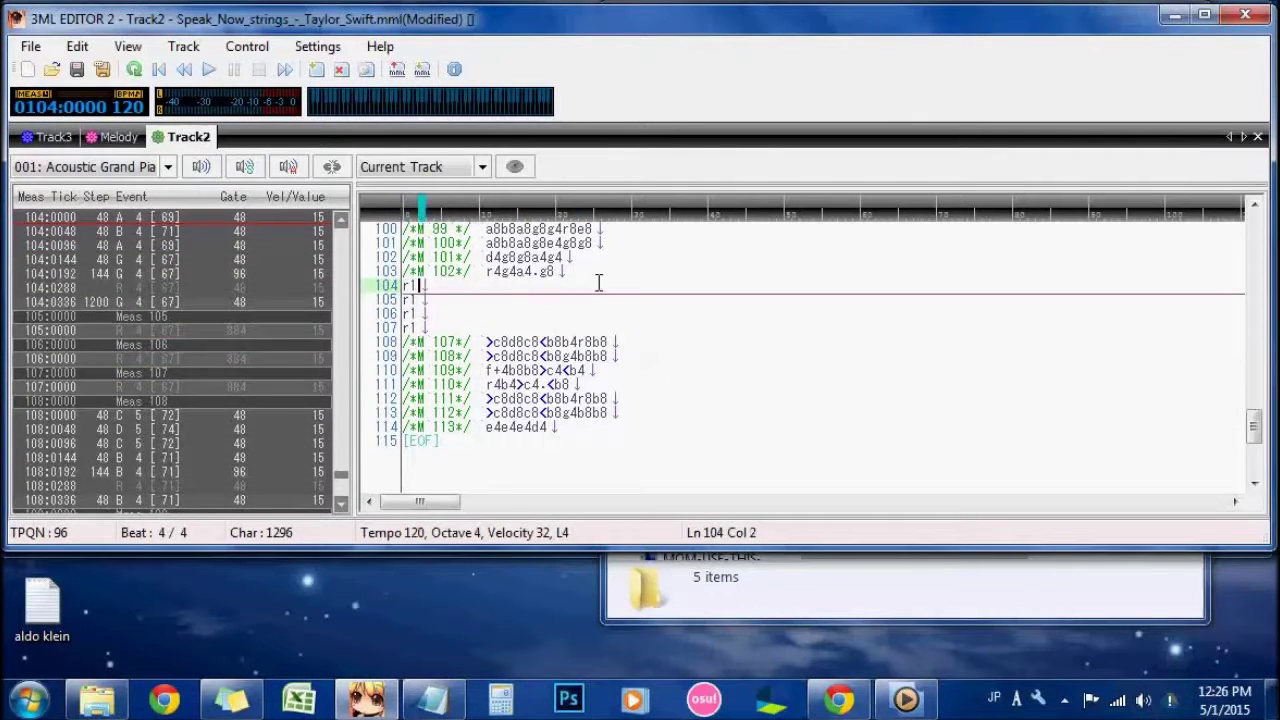
Step: Replace each of Track2's measures from M 102 back to M 98 with the rest r1
{"action": "left_click_drag", "start_coordinate": [597, 273], "coordinate": [390, 272]}
{"action": "key", "text": "ctrl+v"}
{"action": "scroll", "coordinate": [620, 428], "scroll_direction": "up", "scroll_amount": 5}
{"action": "scroll", "coordinate": [608, 432], "scroll_direction": "down", "scroll_amount": 1}
{"action": "left_click_drag", "start_coordinate": [608, 428], "coordinate": [392, 428]}
{"action": "key", "text": "ctrl+v"}
{"action": "left_click_drag", "start_coordinate": [609, 413], "coordinate": [394, 414]}
{"action": "key", "text": "ctrl+v"}
{"action": "left_click_drag", "start_coordinate": [617, 403], "coordinate": [394, 401]}
{"action": "key", "text": "ctrl+v"}
{"action": "left_click_drag", "start_coordinate": [592, 385], "coordinate": [397, 385]}
{"action": "key", "text": "ctrl+v"}
Step: Replace each of Track2's measures from M 97 back to M 93 with the rest r1
{"action": "left_click", "coordinate": [504, 372]}
{"action": "left_click_drag", "start_coordinate": [504, 372], "coordinate": [403, 374]}
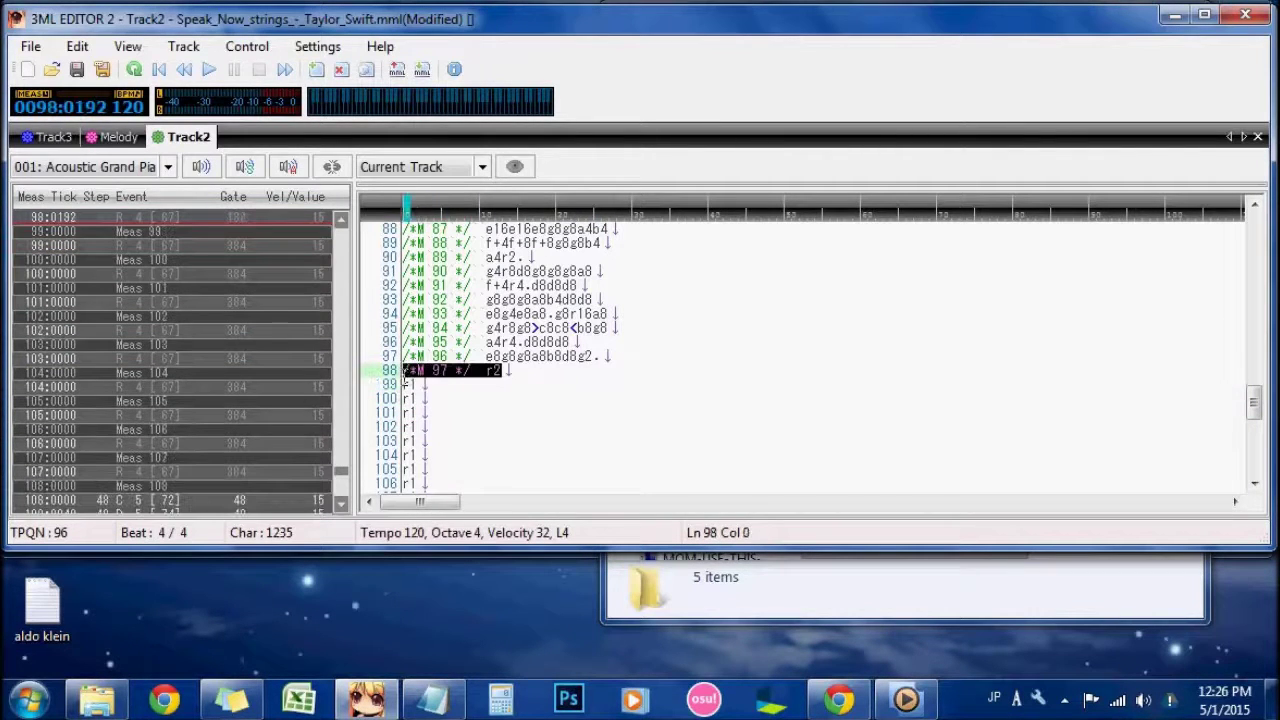
{"action": "type", "text": "r1"}
{"action": "left_click_drag", "start_coordinate": [600, 357], "coordinate": [403, 358]}
{"action": "type", "text": "r1"}
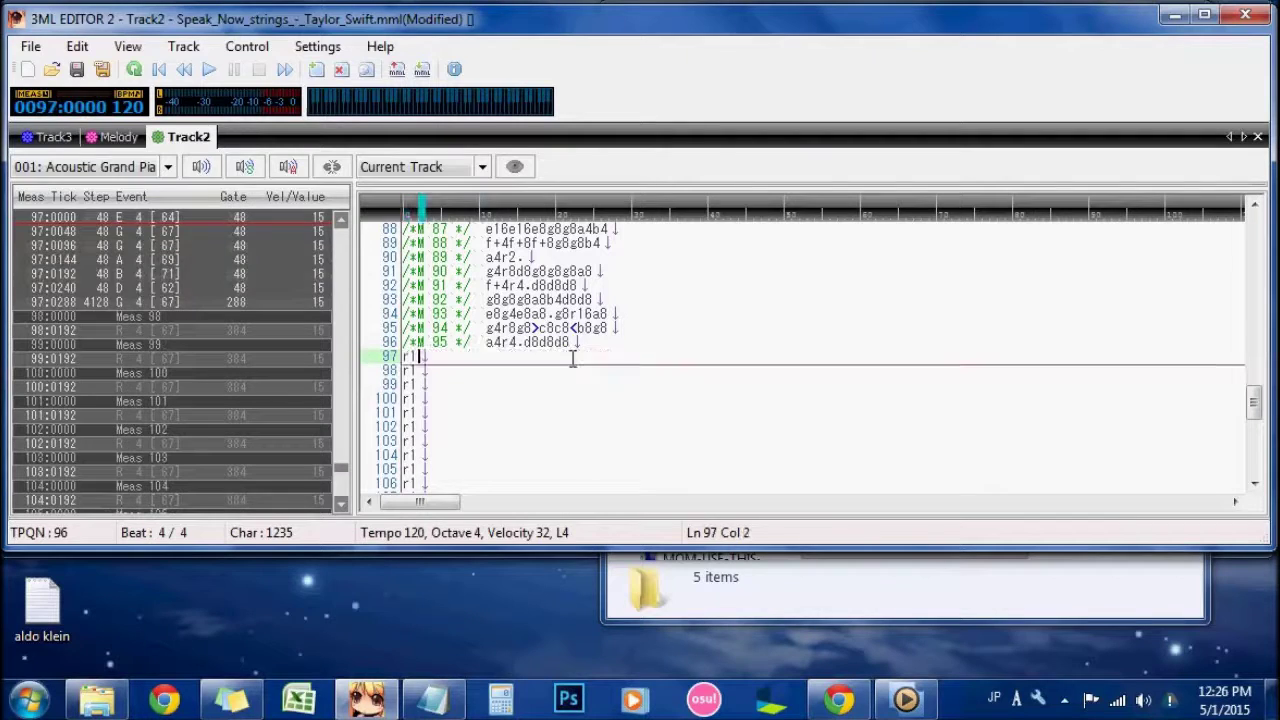
{"action": "left_click_drag", "start_coordinate": [600, 343], "coordinate": [403, 343]}
{"action": "type", "text": "r1"}
{"action": "left_click_drag", "start_coordinate": [620, 328], "coordinate": [405, 340]}
{"action": "type", "text": "r1"}
{"action": "left_click_drag", "start_coordinate": [612, 314], "coordinate": [403, 315]}
{"action": "type", "text": "r1"}
Step: Replace each of Track2's measures from M 92 back to M 88 with the rest r1
{"action": "left_click_drag", "start_coordinate": [596, 292], "coordinate": [403, 300]}
{"action": "type", "text": "r1"}
{"action": "left_click_drag", "start_coordinate": [600, 286], "coordinate": [403, 286]}
{"action": "type", "text": "r1"}
{"action": "left_click_drag", "start_coordinate": [622, 272], "coordinate": [403, 272]}
{"action": "type", "text": "r1"}
{"action": "left_click_drag", "start_coordinate": [528, 262], "coordinate": [403, 258]}
{"action": "type", "text": "r1"}
{"action": "scroll", "coordinate": [602, 387], "scroll_direction": "up", "scroll_amount": 4}
{"action": "left_click_drag", "start_coordinate": [612, 413], "coordinate": [383, 420]}
{"action": "type", "text": "r1"}
Step: Replace each of Track2's measures from M 87 back to M 83 with the rest r1
{"action": "left_click_drag", "start_coordinate": [640, 400], "coordinate": [403, 398]}
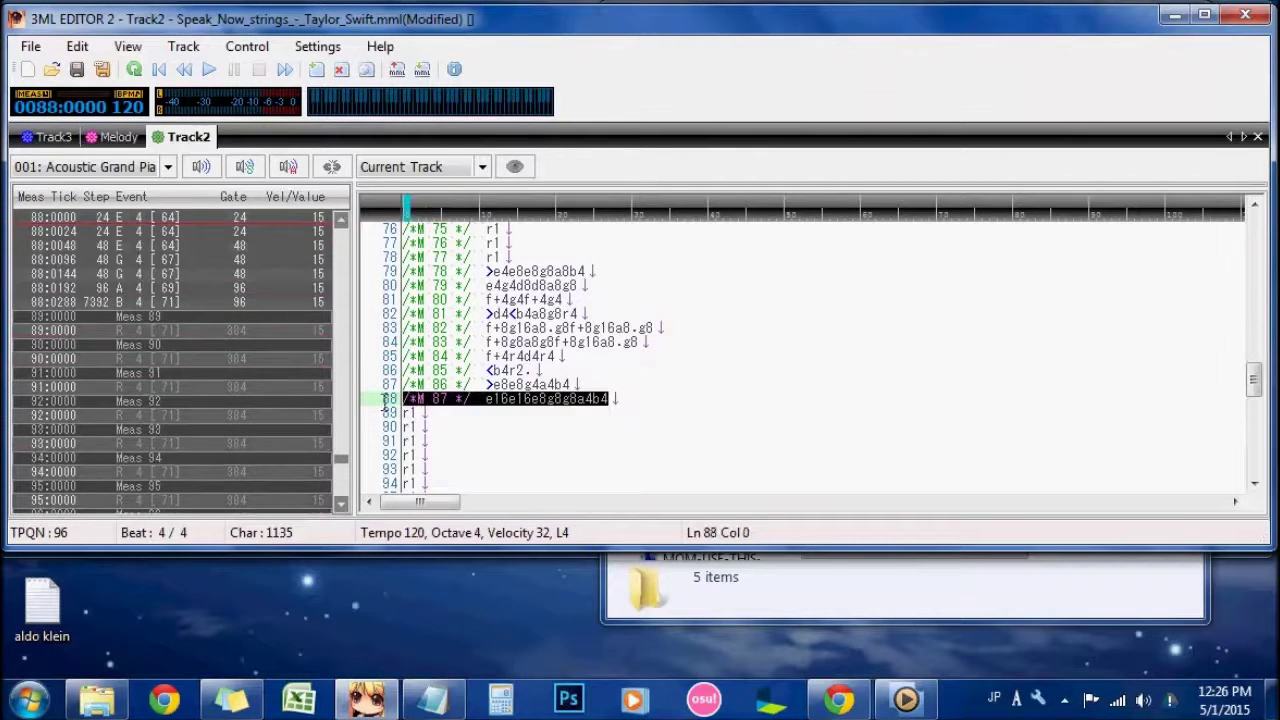
{"action": "key", "text": "ctrl+v"}
{"action": "left_click_drag", "start_coordinate": [585, 385], "coordinate": [403, 384]}
{"action": "key", "text": "ctrl+v"}
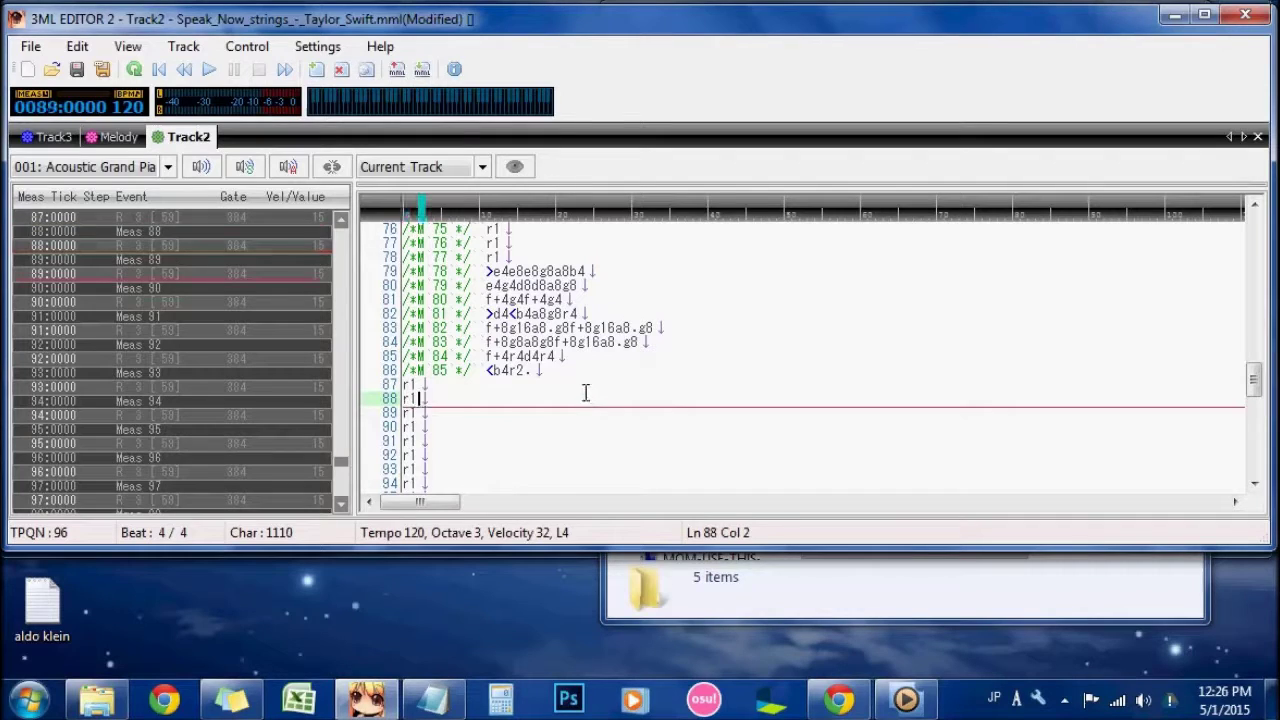
{"action": "left_click_drag", "start_coordinate": [569, 373], "coordinate": [403, 370]}
{"action": "type", "text": "r1"}
{"action": "left_click_drag", "start_coordinate": [575, 358], "coordinate": [403, 357]}
{"action": "type", "text": "r1"}
{"action": "left_click_drag", "start_coordinate": [645, 342], "coordinate": [415, 356]}
{"action": "type", "text": "r1"}
Step: Replace each of Track2's measures from M 82 back to M 78 with the rest r1
{"action": "left_click_drag", "start_coordinate": [660, 328], "coordinate": [403, 328]}
{"action": "type", "text": "r1"}
{"action": "left_click_drag", "start_coordinate": [628, 314], "coordinate": [403, 316]}
{"action": "type", "text": "r1"}
{"action": "left_click_drag", "start_coordinate": [600, 302], "coordinate": [401, 313]}
{"action": "type", "text": "r1"}
{"action": "left_click_drag", "start_coordinate": [628, 289], "coordinate": [402, 291]}
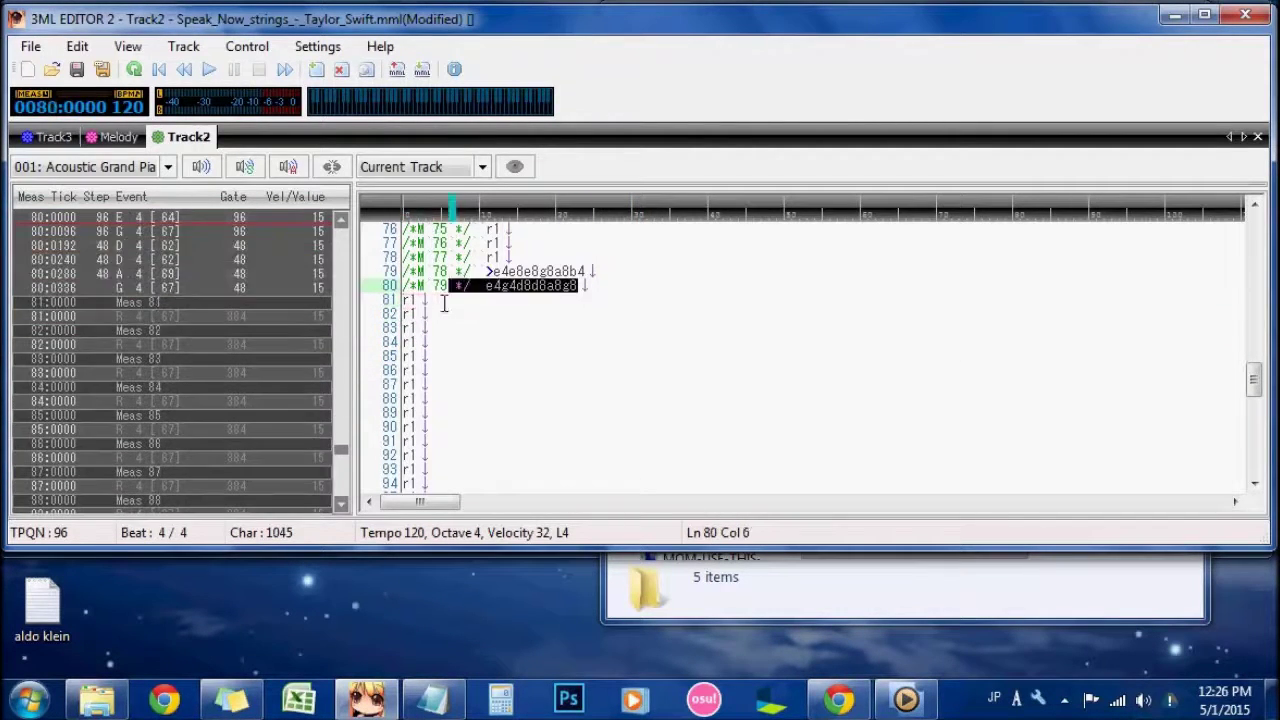
{"action": "type", "text": "r1"}
{"action": "left_click_drag", "start_coordinate": [638, 279], "coordinate": [402, 272]}
{"action": "type", "text": "r1"}
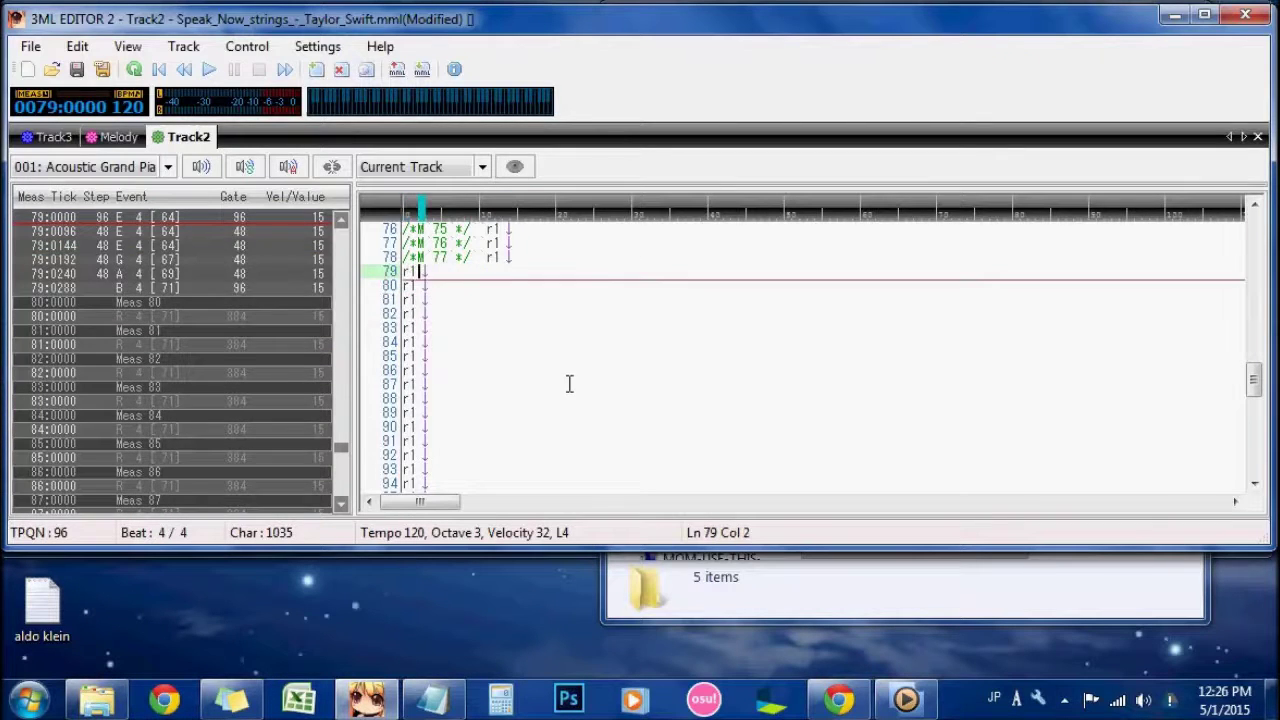
Step: Replace each of Track2's measures from M 69 back to M 66 with the rest r1
{"action": "scroll", "coordinate": [570, 385], "scroll_direction": "up", "scroll_amount": 4}
{"action": "left_click_drag", "start_coordinate": [581, 304], "coordinate": [443, 316]}
{"action": "left_click", "coordinate": [553, 318]}
{"action": "left_click_drag", "start_coordinate": [590, 319], "coordinate": [402, 300]}
{"action": "type", "text": "r1"}
{"action": "type", "text": "r1"}
{"action": "left_click_drag", "start_coordinate": [598, 286], "coordinate": [390, 296]}
{"action": "type", "text": "r1"}
{"action": "scroll", "coordinate": [566, 357], "scroll_direction": "up", "scroll_amount": 3}
{"action": "left_click_drag", "start_coordinate": [590, 405], "coordinate": [404, 402]}
{"action": "type", "text": "r1"}
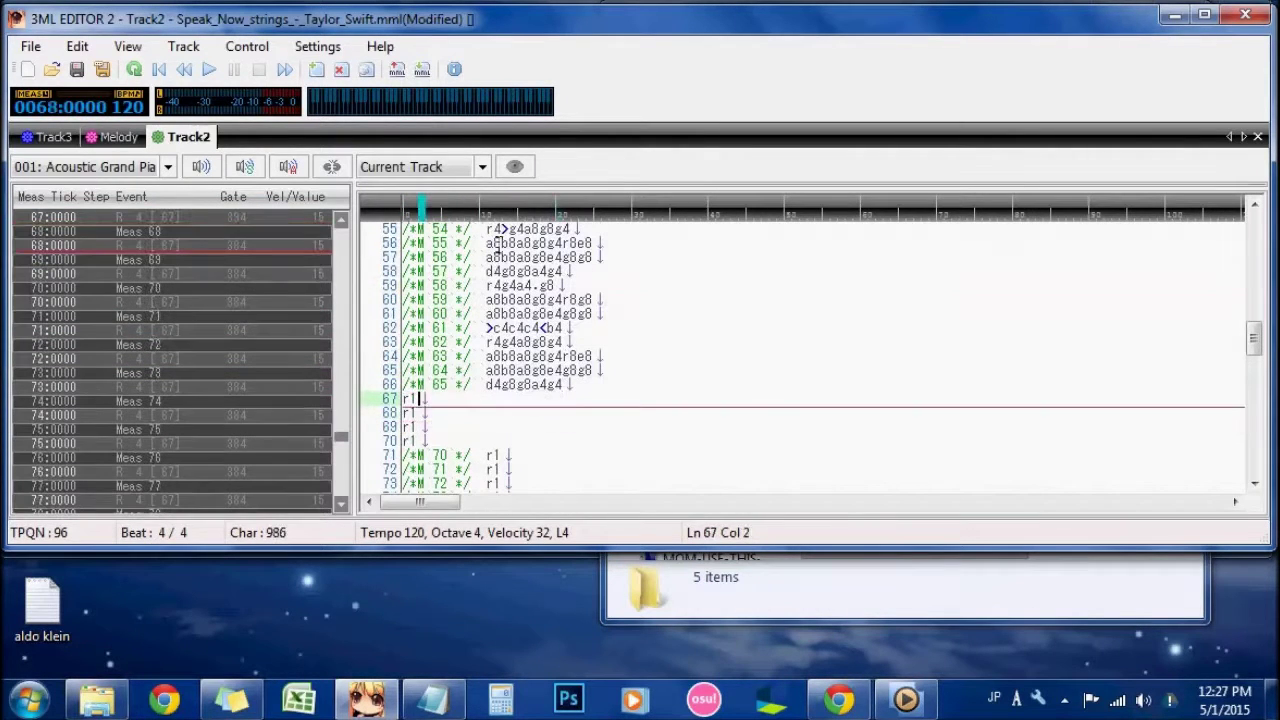
Step: Recheck the optimized lengths after the rest replacements in Track2 by copying all tracks in Mabinogi MML@ format
{"action": "left_click", "coordinate": [30, 47]}
{"action": "left_click", "coordinate": [30, 198]}
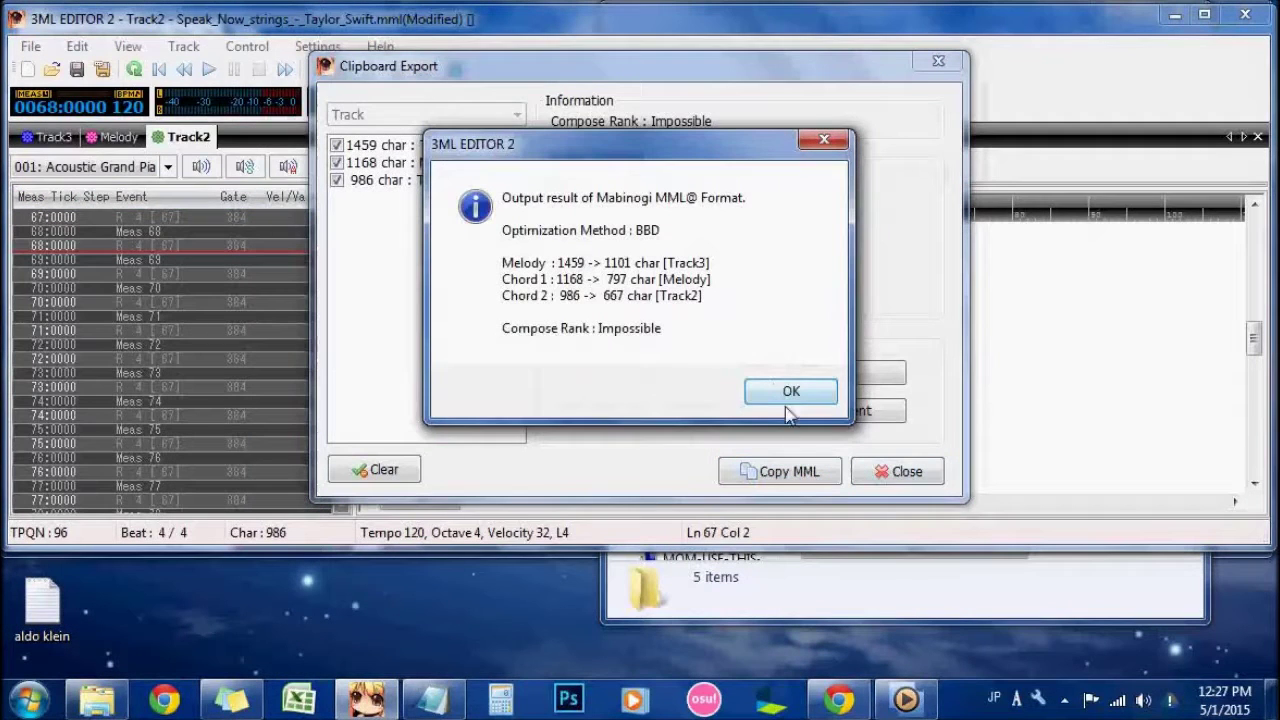
{"action": "left_click", "coordinate": [791, 391]}
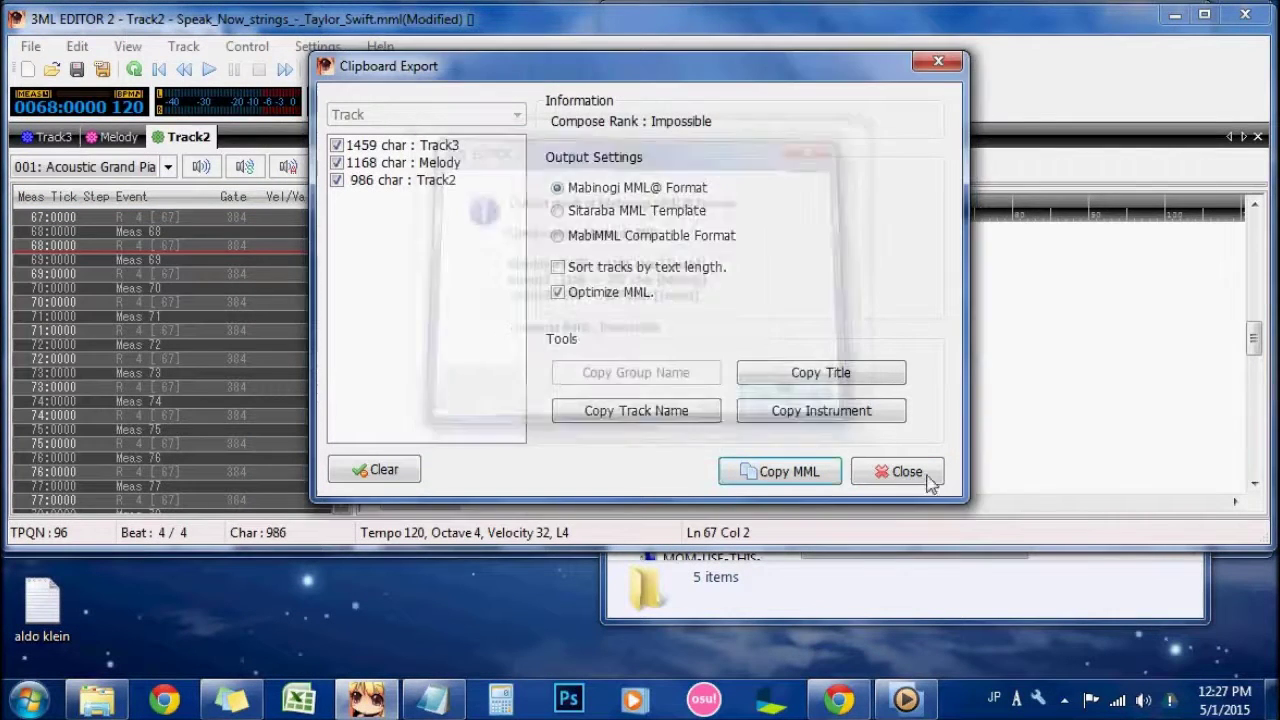
{"action": "left_click", "coordinate": [897, 471]}
Step: Select measure M 65 in Track2's code, including its measure comment
{"action": "left_click_drag", "start_coordinate": [606, 398], "coordinate": [356, 396]}
{"action": "left_click_drag", "start_coordinate": [566, 392], "coordinate": [371, 392]}
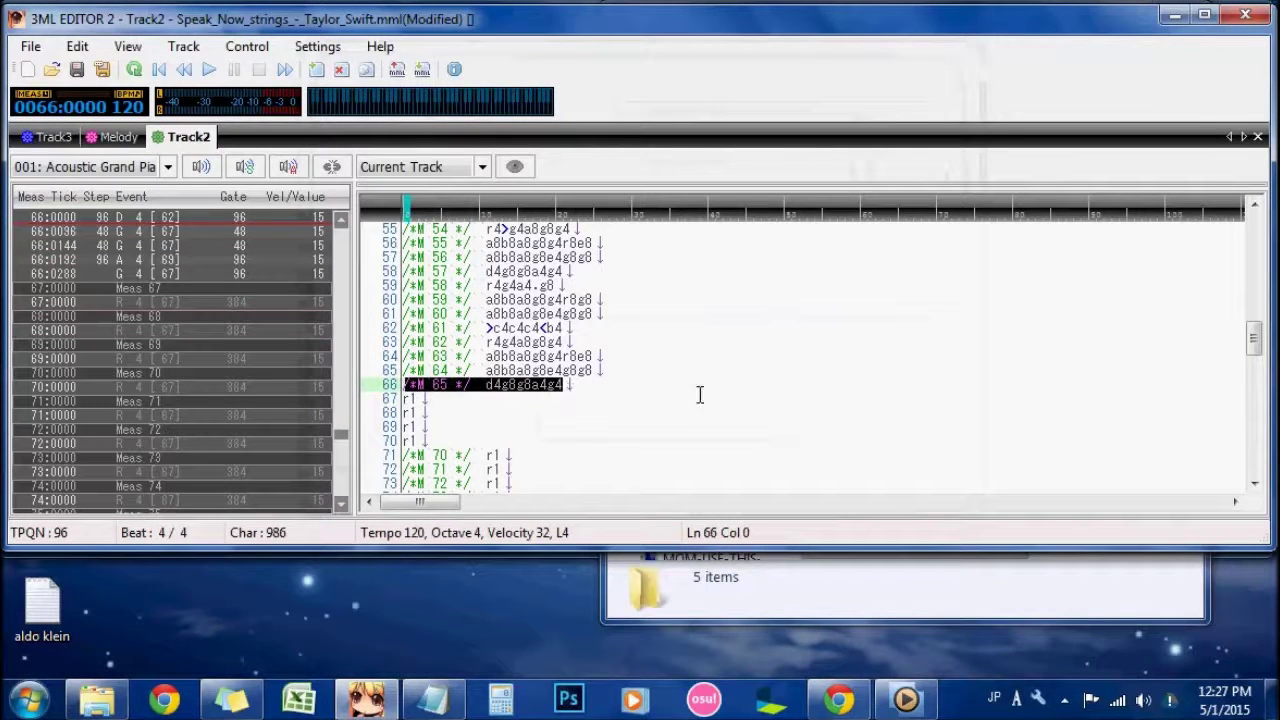
Step: Undo the MML pasted over line 66 of Track2 and copy the four r1 rest lines 67 to 70
{"action": "key", "text": "ctrl+v"}
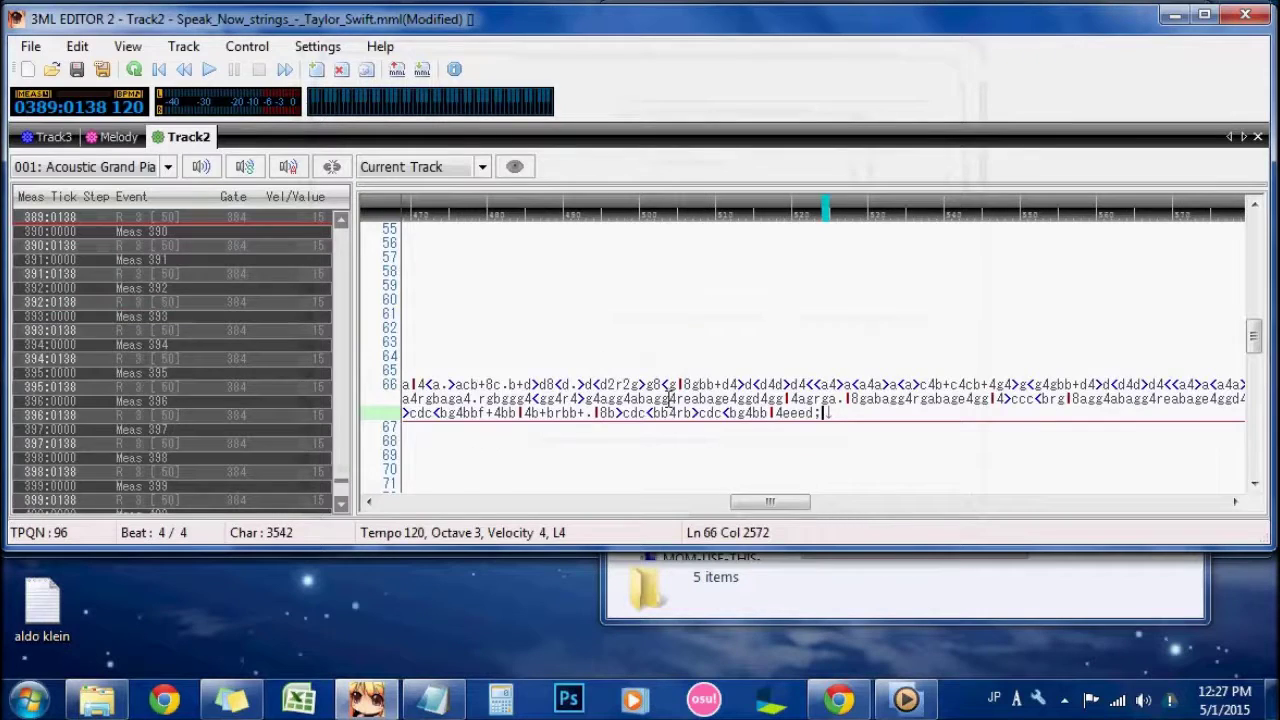
{"action": "key", "text": "ctrl+z"}
{"action": "left_click_drag", "start_coordinate": [420, 441], "coordinate": [366, 436]}
{"action": "key", "text": "shift+Up"}
{"action": "key", "text": "shift+Up"}
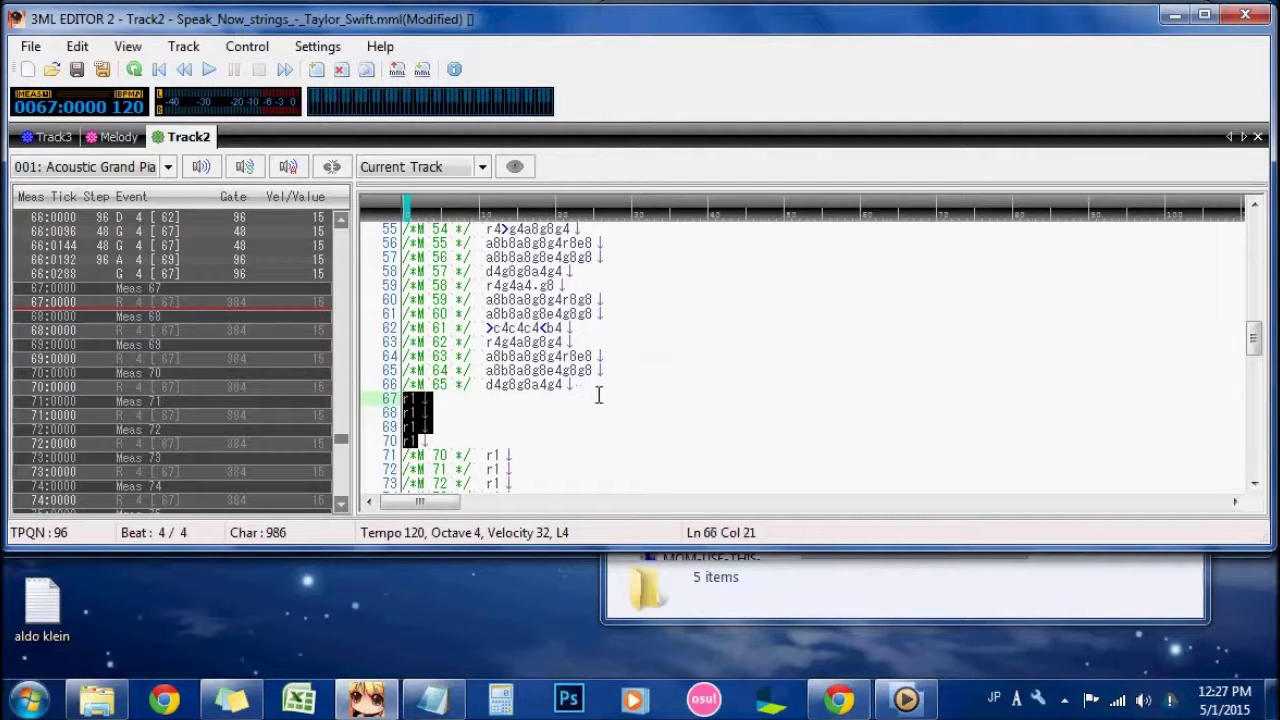
{"action": "key", "text": "ctrl+c"}
Step: Replace lines 63 to 66 of Track2 with the copied r1 rests
{"action": "key", "text": "Left"}
{"action": "key", "text": "Left"}
{"action": "key", "text": "shift+Home"}
{"action": "key", "text": "shift+Up"}
{"action": "key", "text": "shift+Up"}
{"action": "key", "text": "shift+Up"}
{"action": "key", "text": "ctrl+v"}
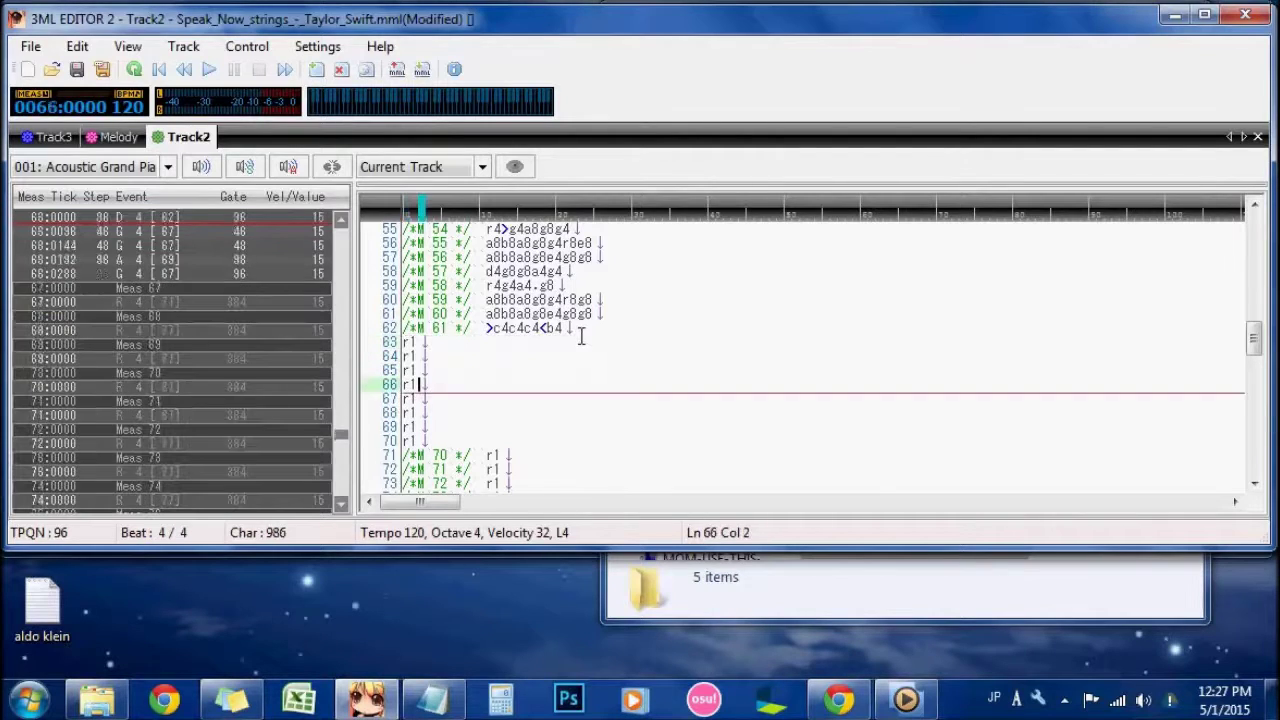
Step: Replace lines 59 to 62 of Track2 with the copied r1 rests
{"action": "left_click", "coordinate": [581, 330]}
{"action": "key", "text": "shift+Home"}
{"action": "key", "text": "shift+Up"}
{"action": "key", "text": "shift+Up"}
{"action": "key", "text": "shift+Up"}
{"action": "key", "text": "ctrl+v"}
{"action": "scroll", "coordinate": [592, 430], "scroll_direction": "up", "scroll_amount": 1}
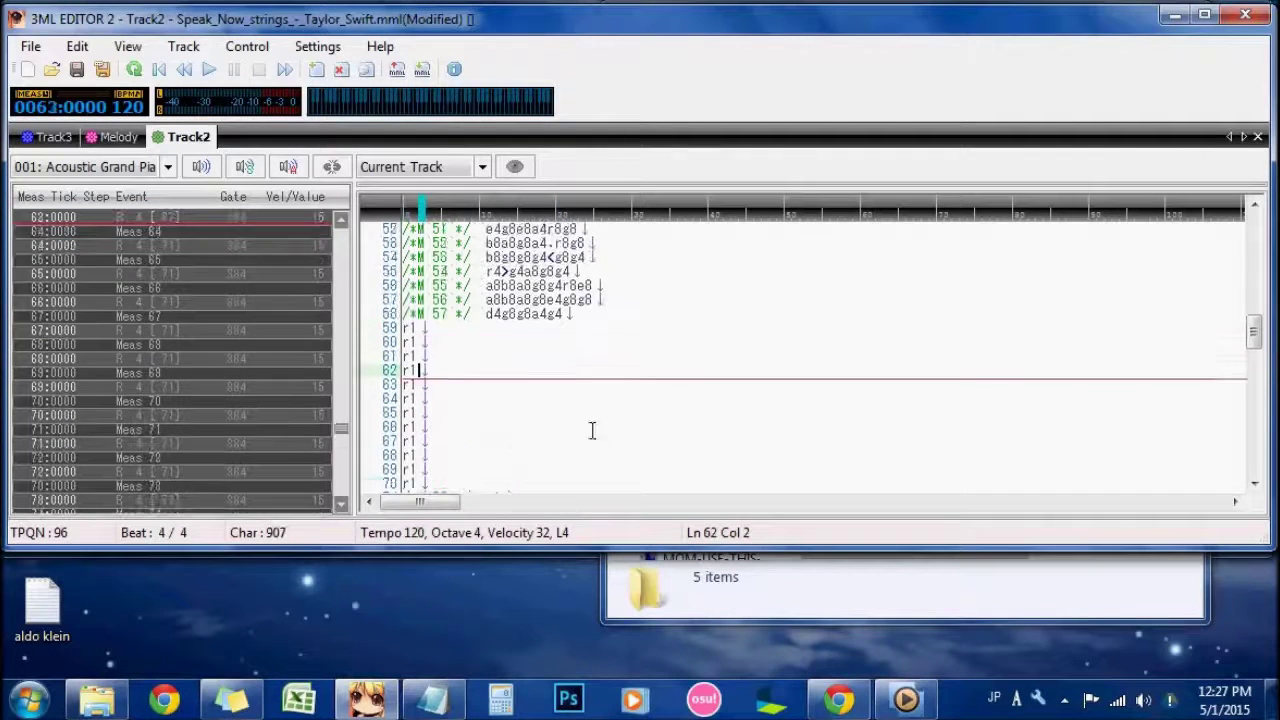
Step: Replace lines 55 to 58 of Track2 with the copied r1 rests
{"action": "scroll", "coordinate": [592, 428], "scroll_direction": "up", "scroll_amount": 2}
{"action": "left_click", "coordinate": [600, 400]}
{"action": "key", "text": "shift+Home"}
{"action": "key", "text": "shift+Up"}
{"action": "key", "text": "shift+Up"}
{"action": "key", "text": "shift+Up"}
{"action": "key", "text": "ctrl+v"}
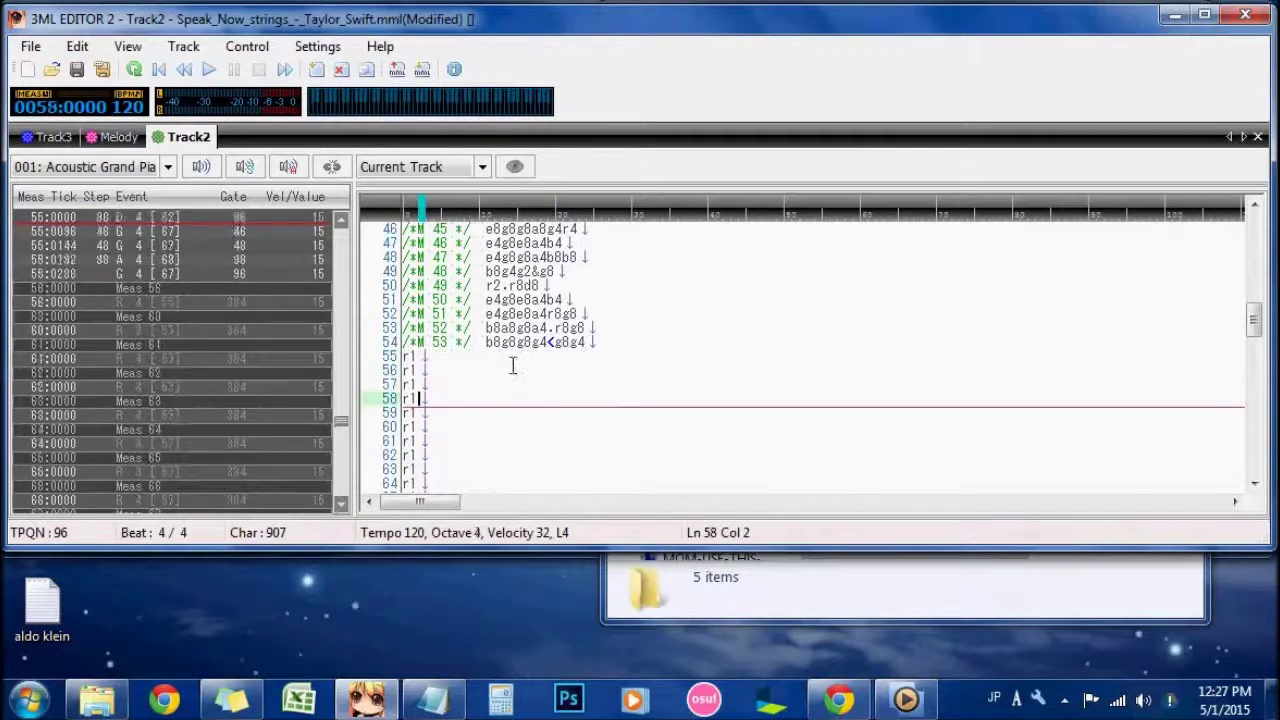
Step: Replace lines 51 to 54 of Track2 with the copied r1 rests
{"action": "left_click", "coordinate": [600, 343]}
{"action": "key", "text": "shift+Home"}
{"action": "key", "text": "shift+Up"}
{"action": "key", "text": "shift+Up"}
{"action": "key", "text": "shift+Up"}
{"action": "key", "text": "ctrl+v"}
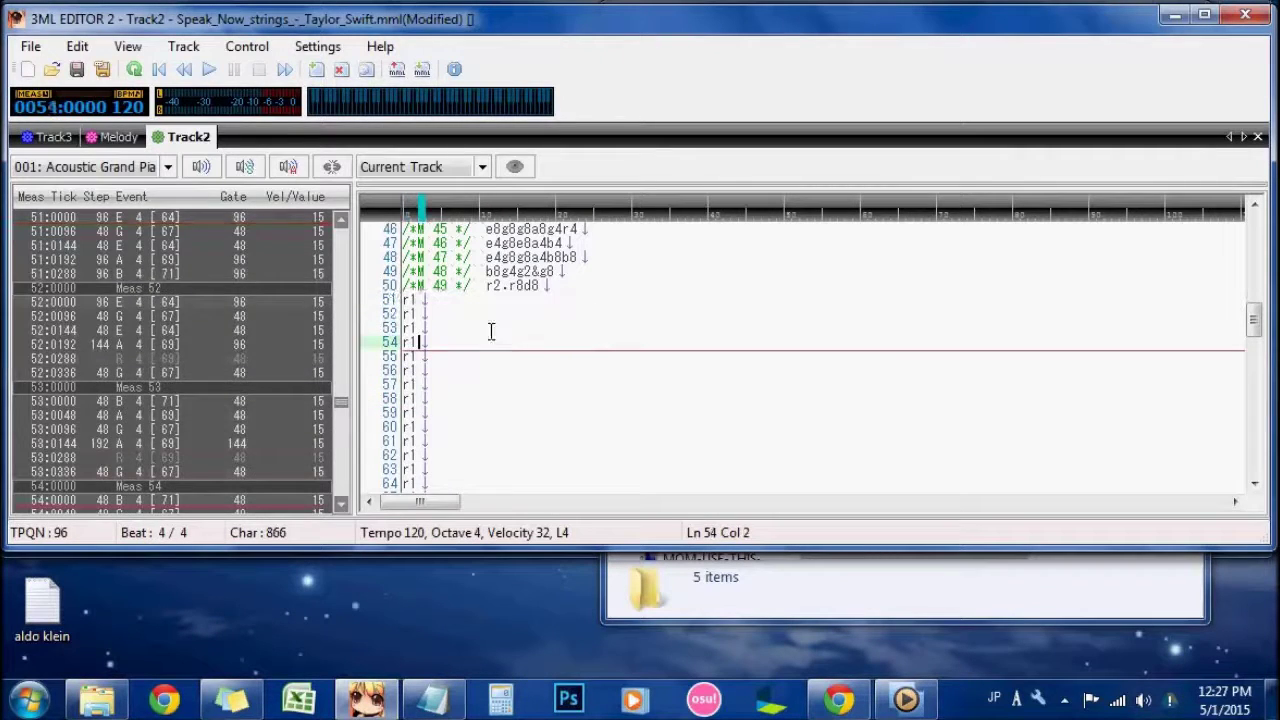
Step: Export all three tracks to the clipboard as optimized Mabinogi MML@ to check the compose rank, and close the export
{"action": "left_click", "coordinate": [30, 46]}
{"action": "left_click", "coordinate": [200, 198]}
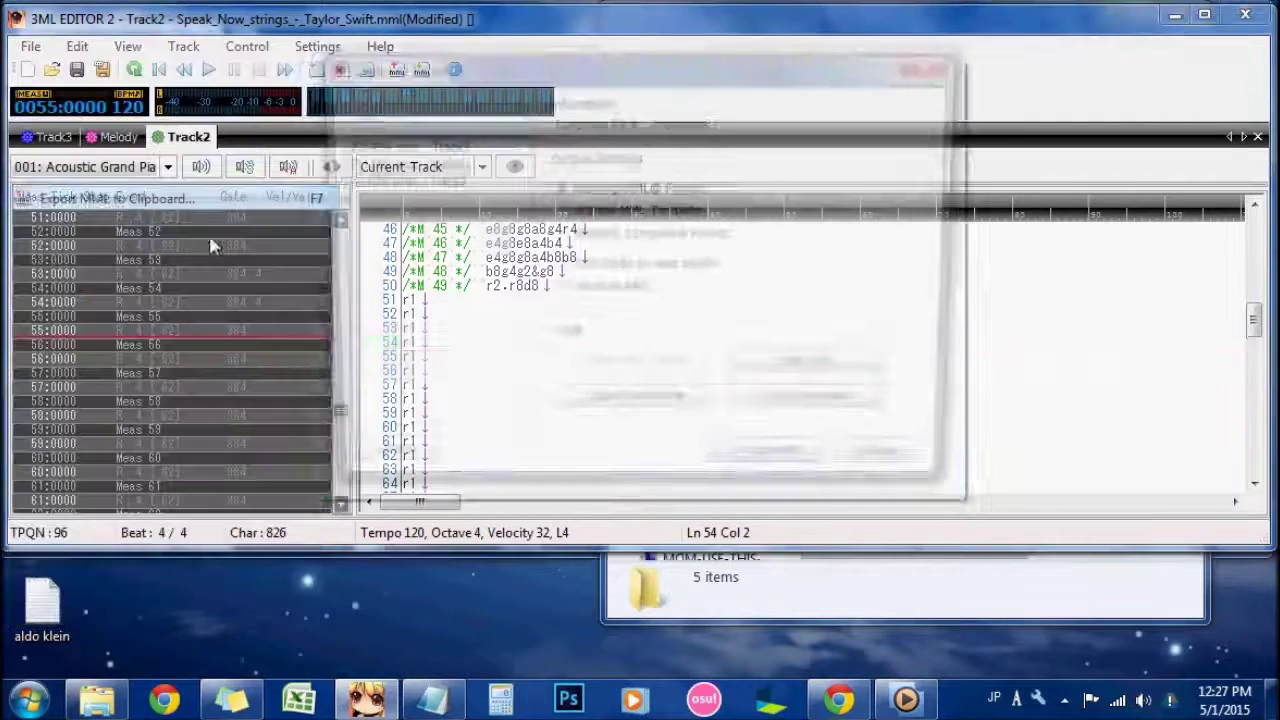
{"action": "left_click", "coordinate": [778, 475]}
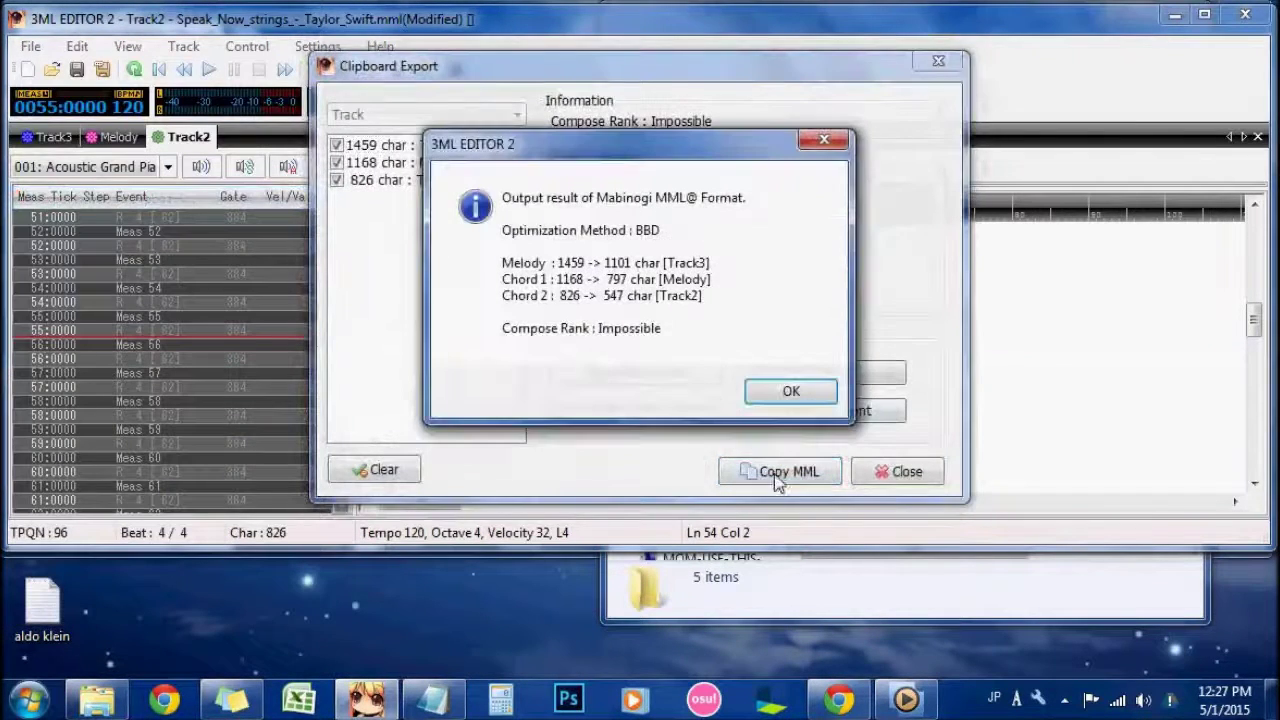
{"action": "left_click", "coordinate": [785, 391]}
{"action": "left_click", "coordinate": [893, 471]}
{"action": "left_click_drag", "start_coordinate": [591, 414], "coordinate": [383, 390]}
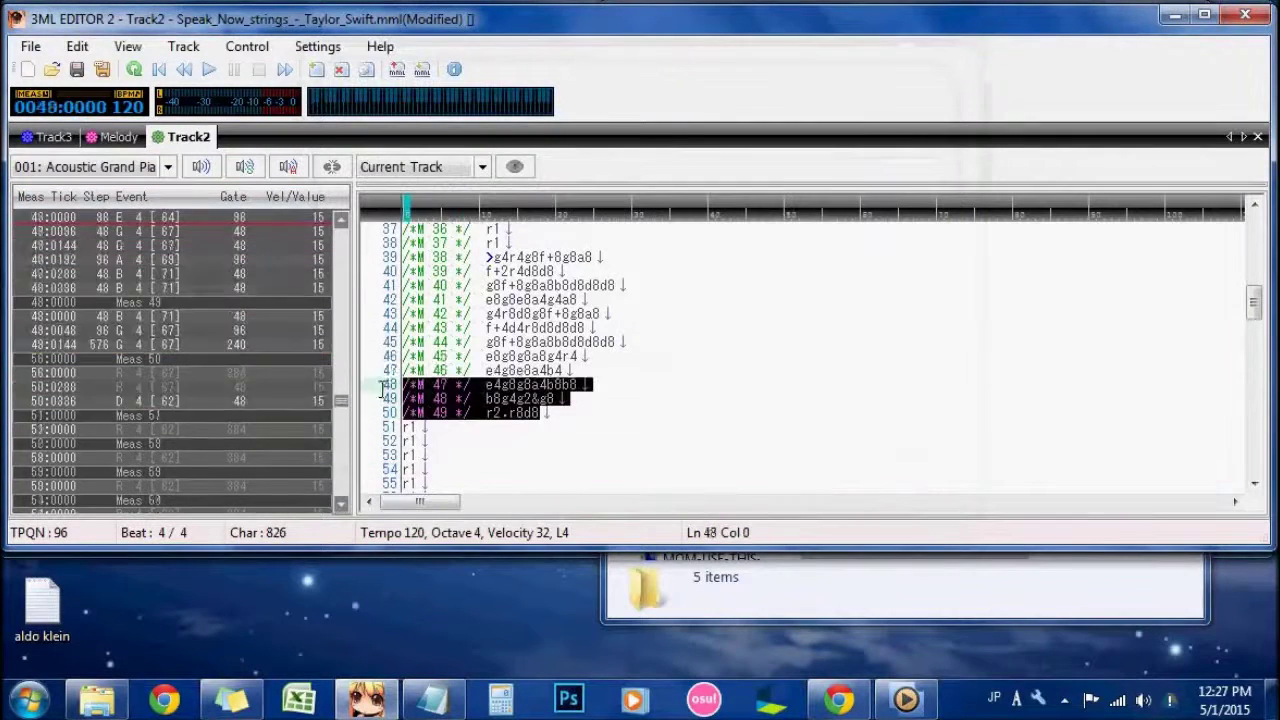
{"action": "key", "text": "shift+Up"}
{"action": "key", "text": "ctrl+v"}
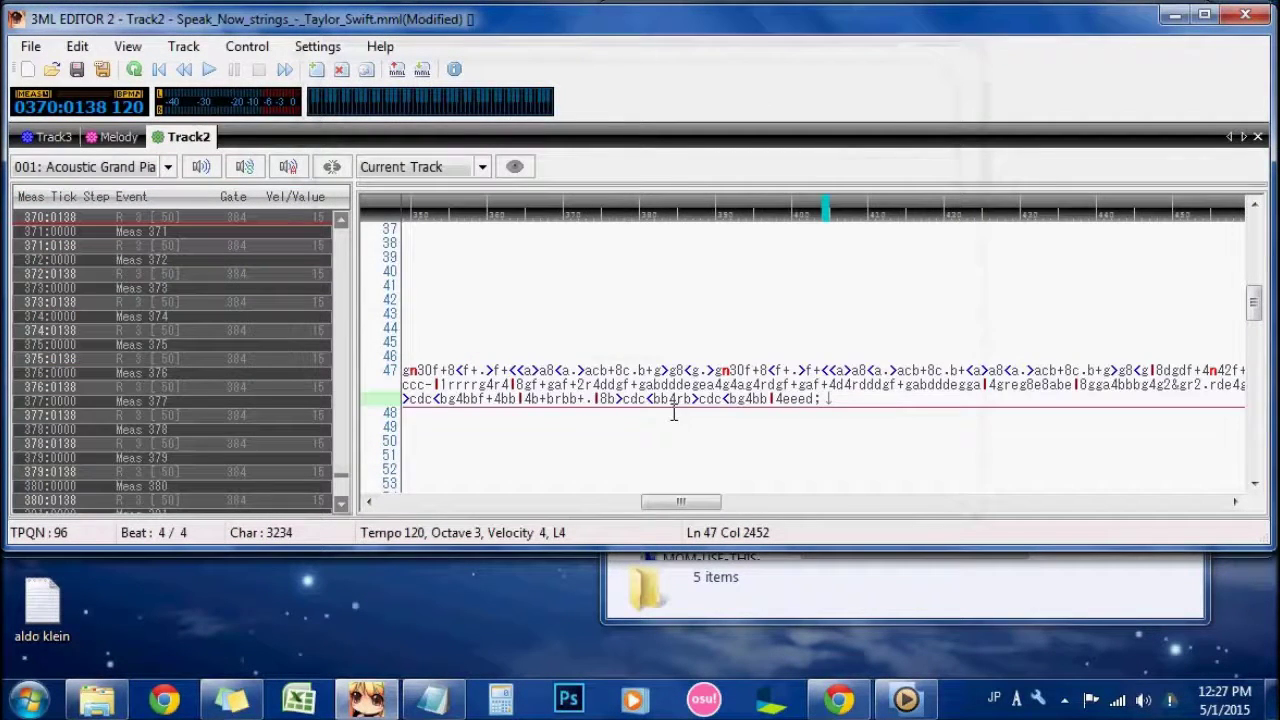
{"action": "key", "text": "ctrl+z"}
Step: Copy the r1 rest lines 51 to 54 and use them to replace lines 47 to 50 of Track2
{"action": "left_click", "coordinate": [432, 412]}
{"action": "left_click_drag", "start_coordinate": [416, 384], "coordinate": [343, 352]}
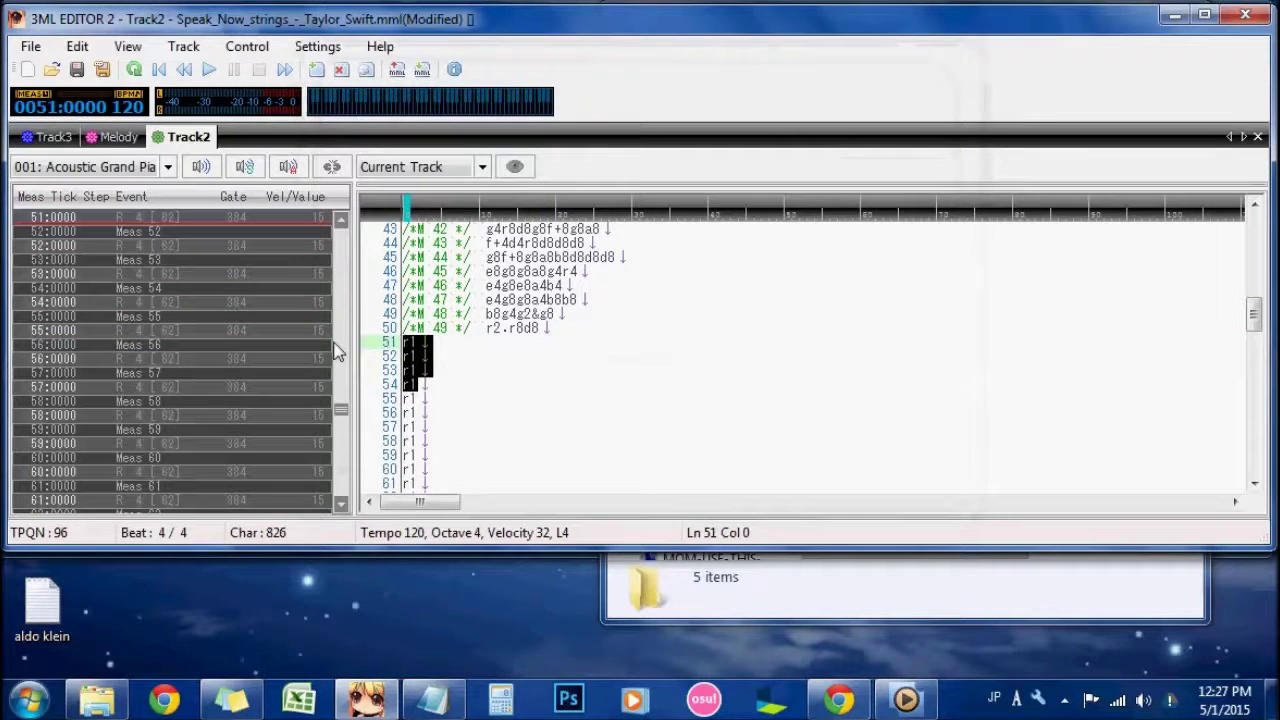
{"action": "left_click_drag", "start_coordinate": [575, 335], "coordinate": [366, 293]}
{"action": "key", "text": "ctrl+v"}
Step: Replace lines 39 to 46 of Track2 with the copied r1 rests, four lines at a time
{"action": "scroll", "coordinate": [486, 389], "scroll_direction": "up", "scroll_amount": 3}
{"action": "left_click_drag", "start_coordinate": [424, 418], "coordinate": [372, 372]}
{"action": "key", "text": "ctrl+v"}
{"action": "left_click_drag", "start_coordinate": [591, 362], "coordinate": [376, 330]}
{"action": "left_click_drag", "start_coordinate": [623, 343], "coordinate": [388, 304]}
{"action": "key", "text": "ctrl+v"}
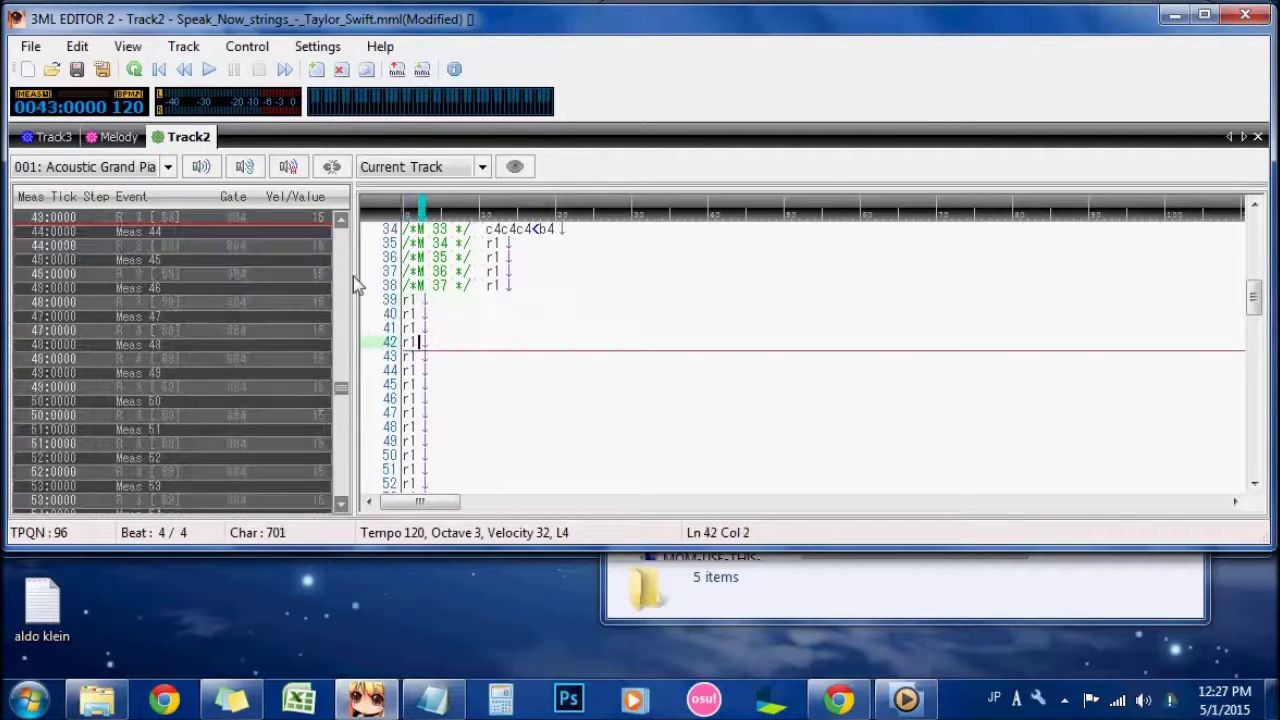
Step: Recheck the compose rank by exporting the shortened three-track song to the clipboard in Mabinogi MML@ format
{"action": "left_click", "coordinate": [30, 46]}
{"action": "left_click", "coordinate": [105, 199]}
{"action": "left_click", "coordinate": [762, 470]}
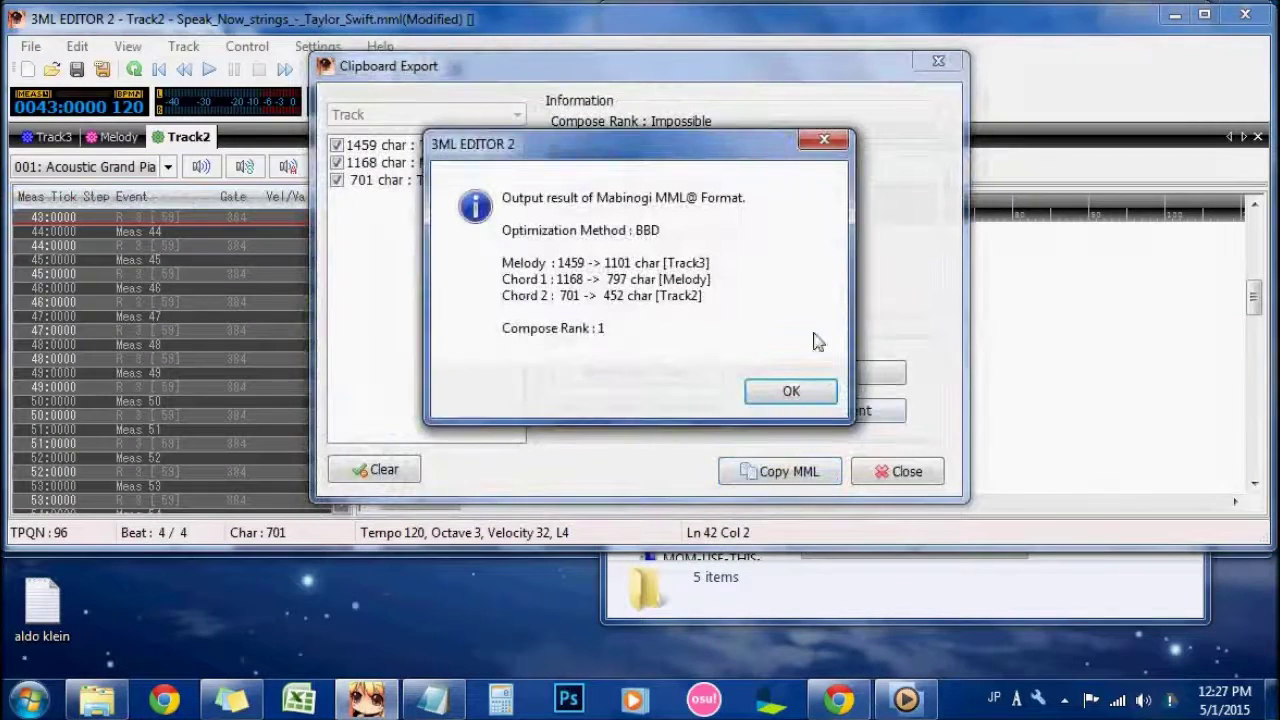
{"action": "left_click", "coordinate": [795, 390]}
{"action": "left_click", "coordinate": [900, 472]}
Step: Review the start of Track2 and look through the Melody and Track3 tracks
{"action": "key", "text": "Up"}
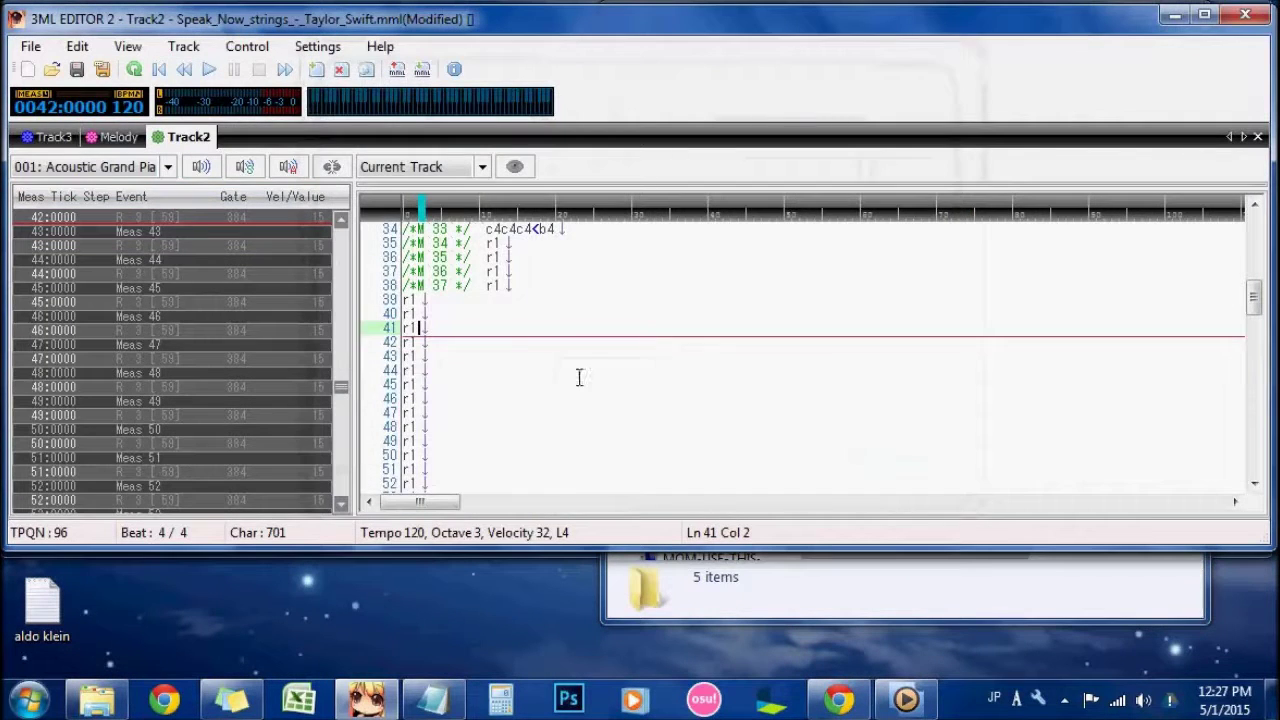
{"action": "scroll", "coordinate": [560, 360], "scroll_direction": "up", "scroll_amount": 11}
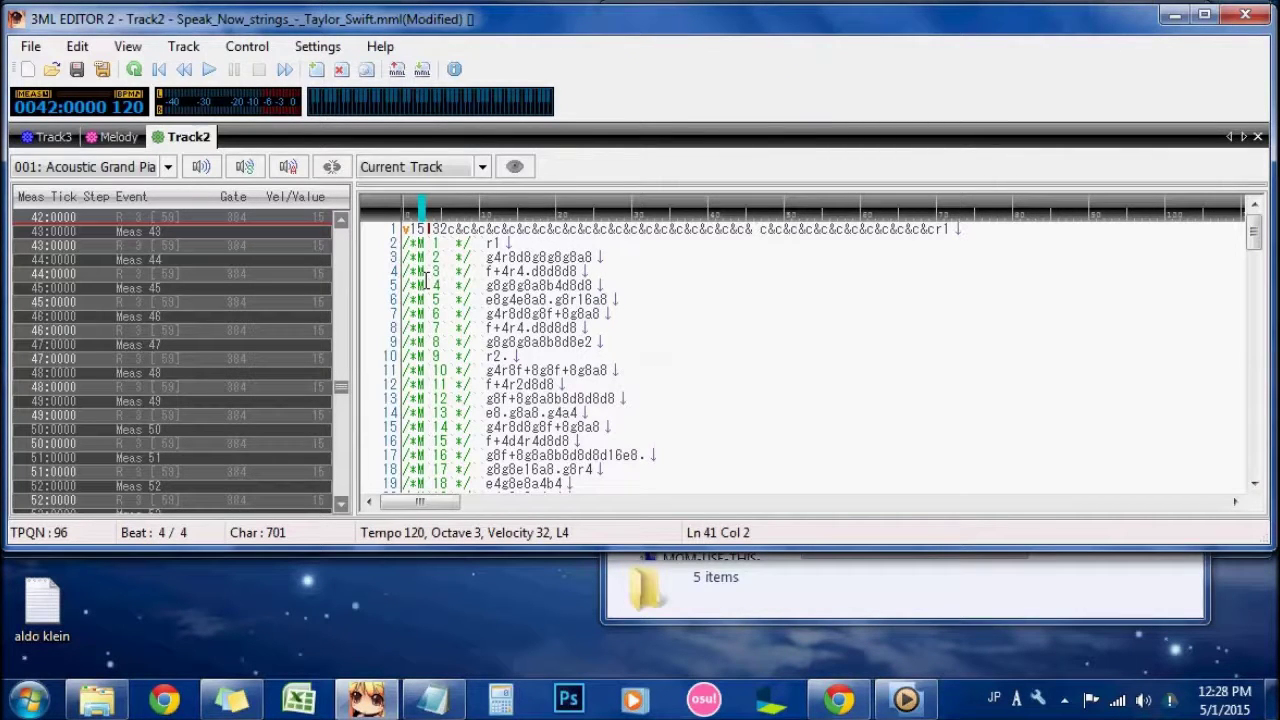
{"action": "left_click", "coordinate": [116, 134]}
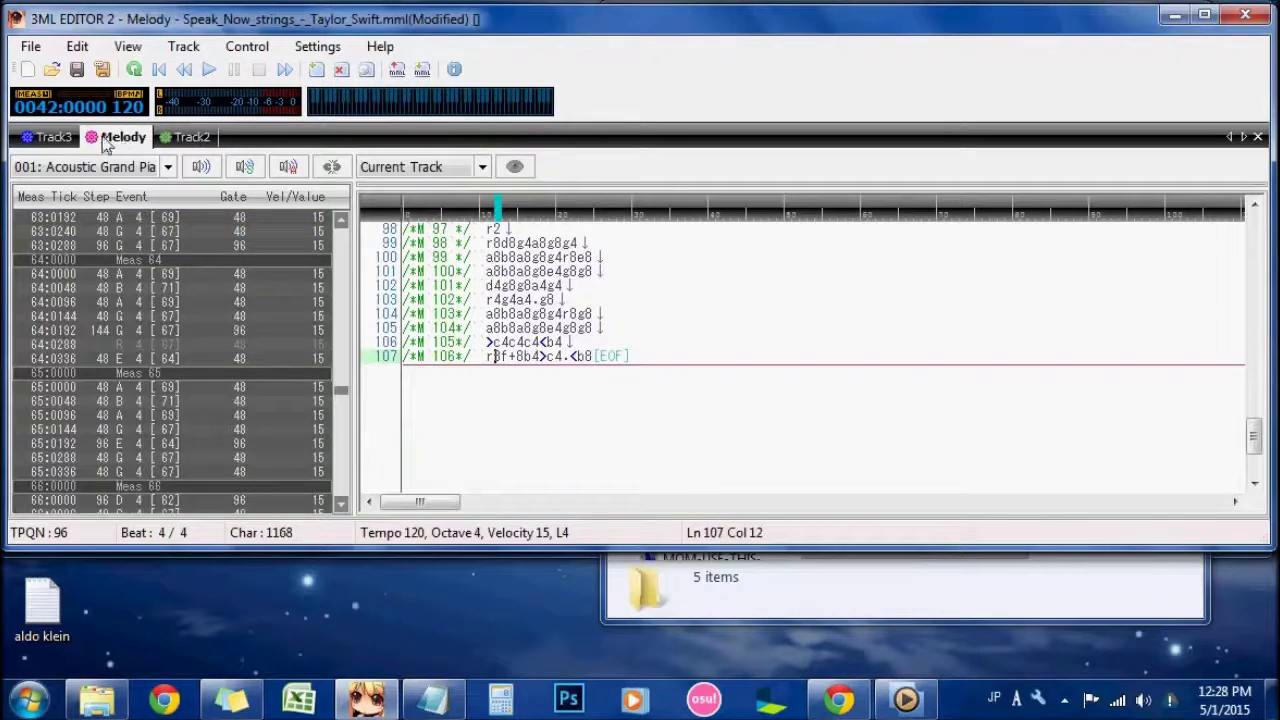
{"action": "left_click", "coordinate": [34, 136]}
{"action": "left_click", "coordinate": [107, 138]}
{"action": "left_click", "coordinate": [112, 139]}
{"action": "left_click", "coordinate": [176, 139]}
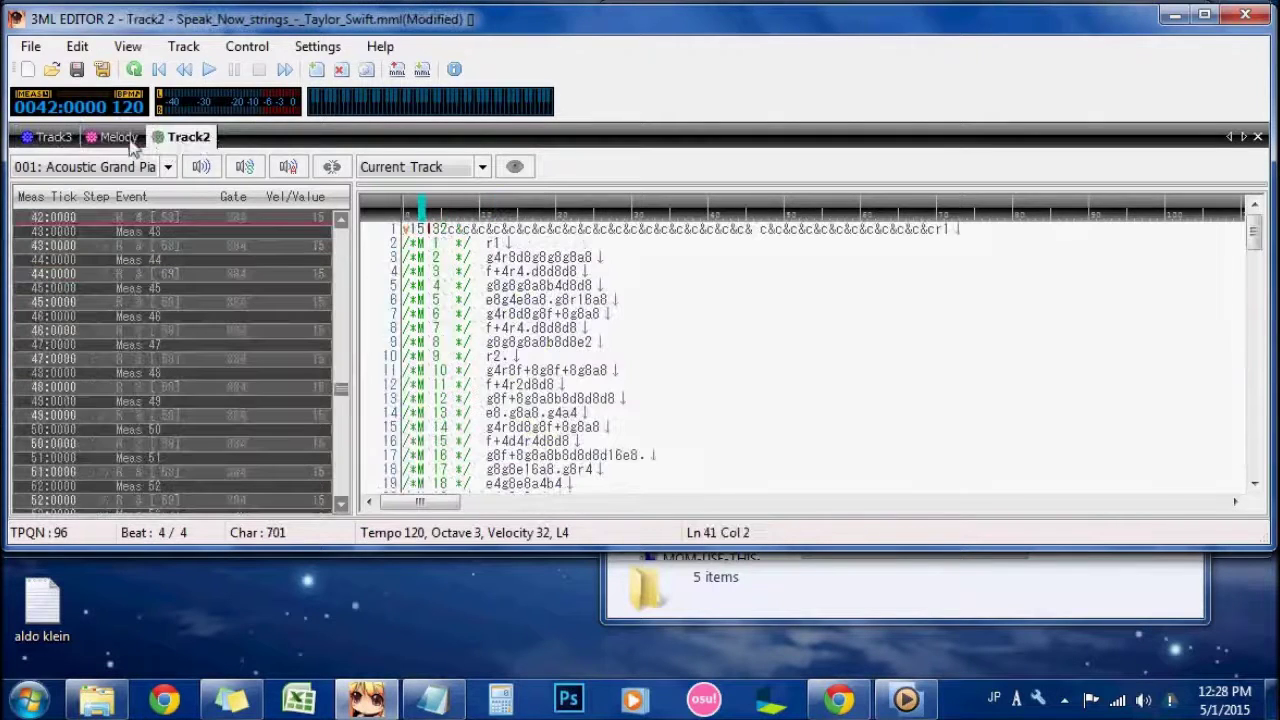
Step: Export only the Melody track to the clipboard as optimized MML in Mabinogi MML@ format
{"action": "left_click", "coordinate": [30, 46]}
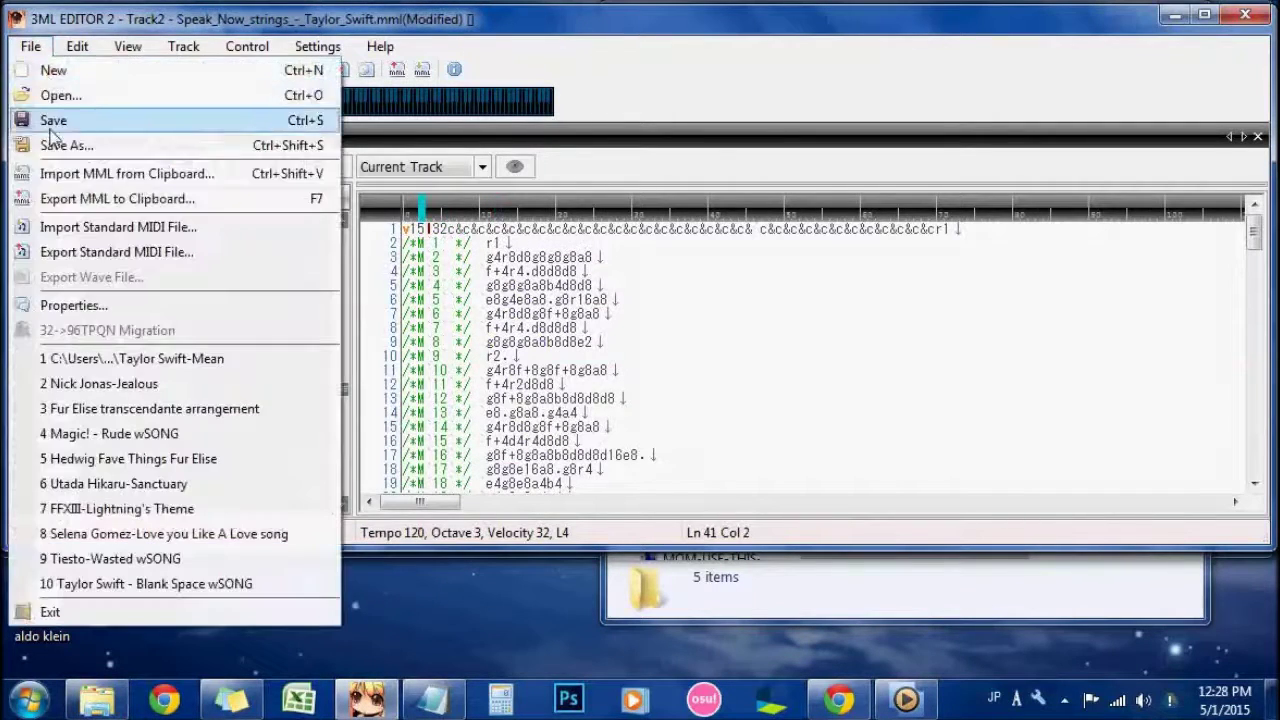
{"action": "left_click", "coordinate": [60, 197]}
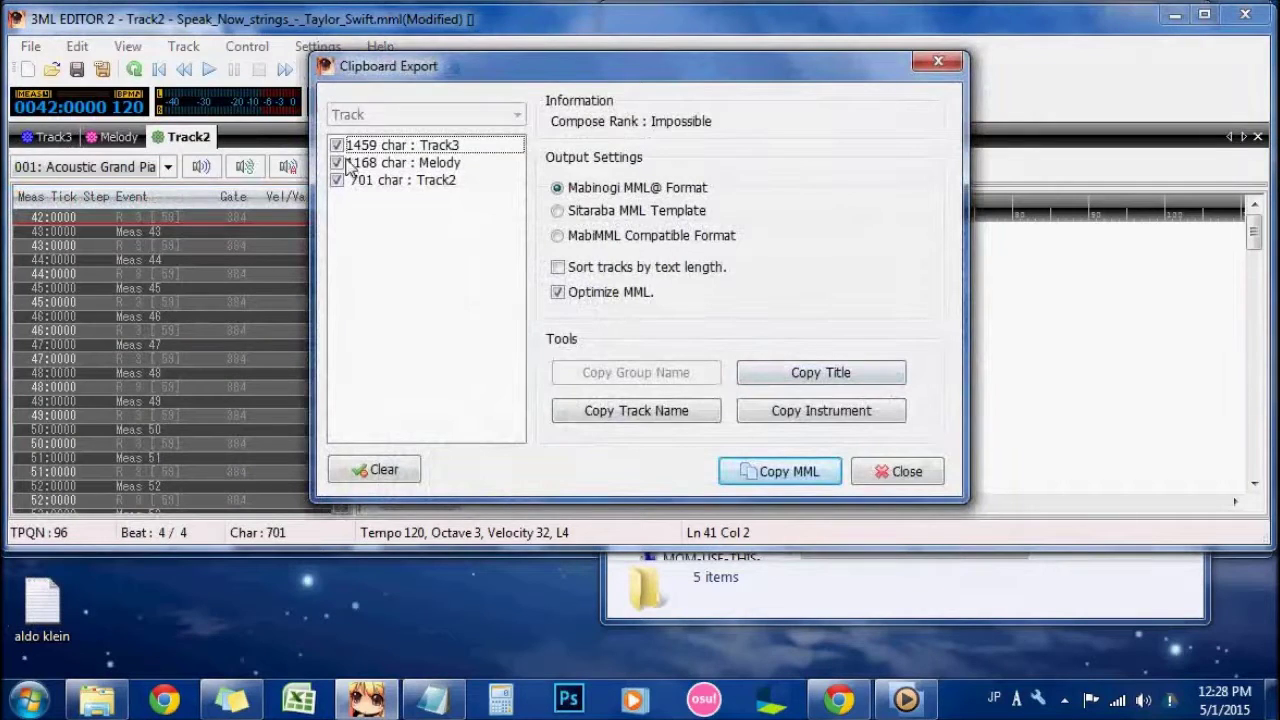
{"action": "left_click", "coordinate": [337, 146]}
{"action": "left_click", "coordinate": [337, 180]}
{"action": "left_click", "coordinate": [805, 474]}
{"action": "left_click", "coordinate": [806, 374]}
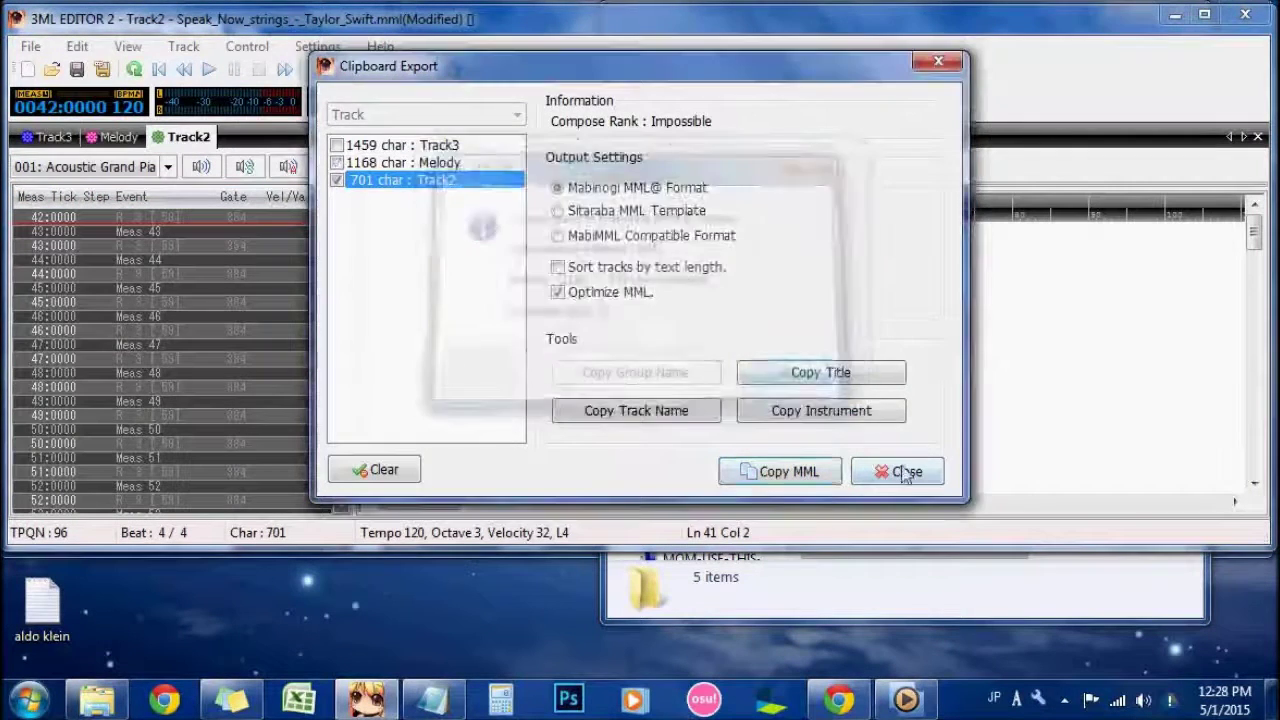
{"action": "left_click", "coordinate": [905, 472]}
Step: Import the copied Melody MML from the clipboard as an additional track
{"action": "left_click", "coordinate": [30, 46]}
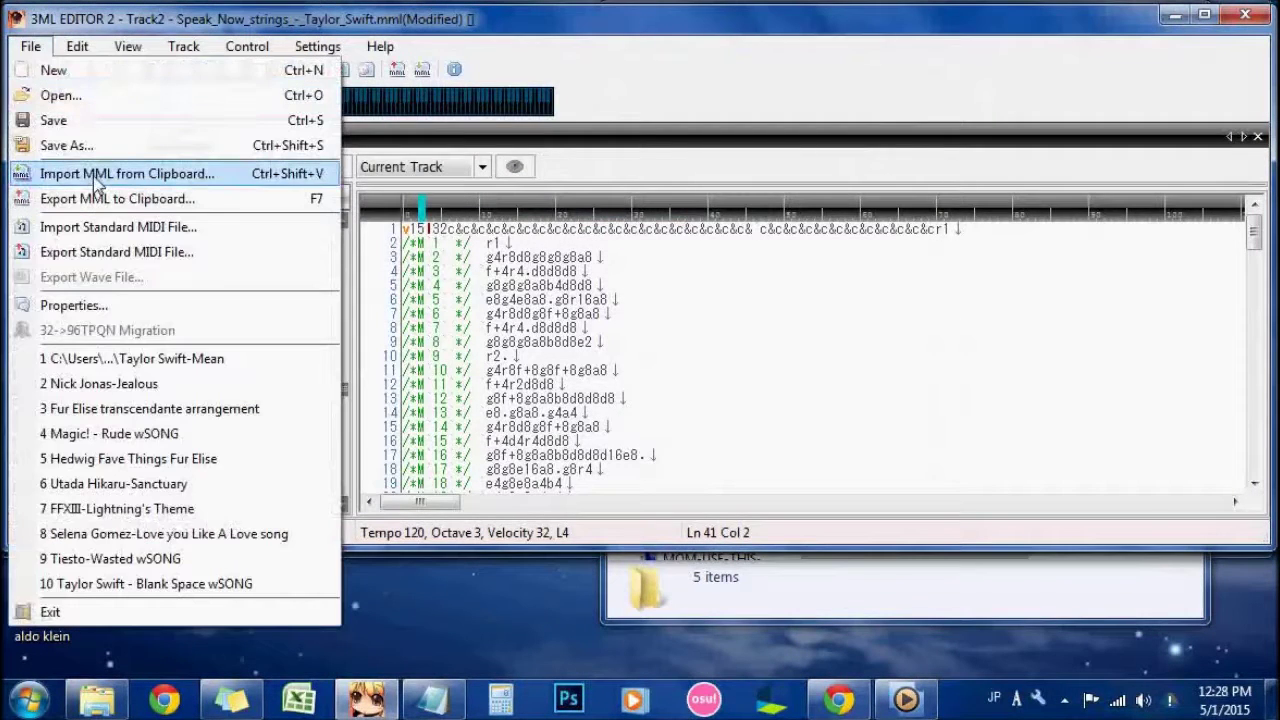
{"action": "left_click", "coordinate": [127, 174]}
{"action": "left_click", "coordinate": [519, 249]}
{"action": "left_click", "coordinate": [626, 438]}
Step: Rename the imported track to SONG and insert o2 at the very start of its MML
{"action": "right_click", "coordinate": [252, 135]}
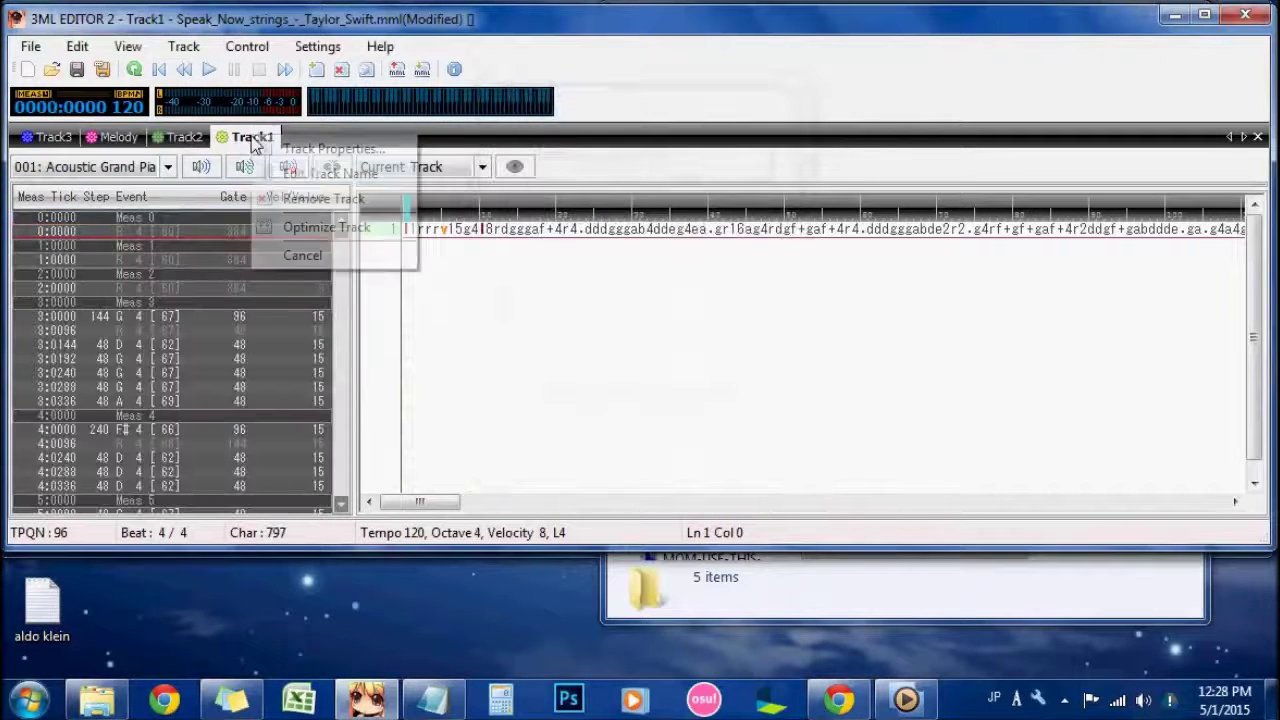
{"action": "left_click", "coordinate": [290, 174]}
{"action": "type", "text": "SON"}
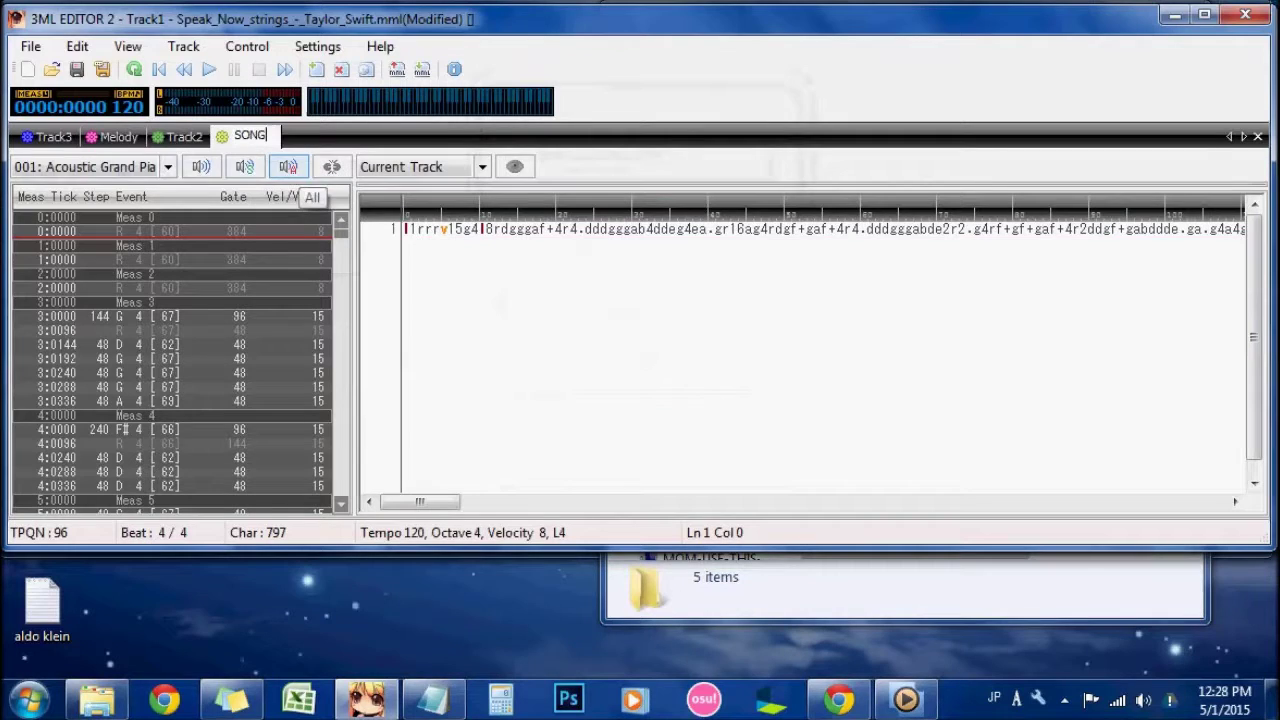
{"action": "type", "text": "G"}
{"action": "left_click", "coordinate": [429, 232]}
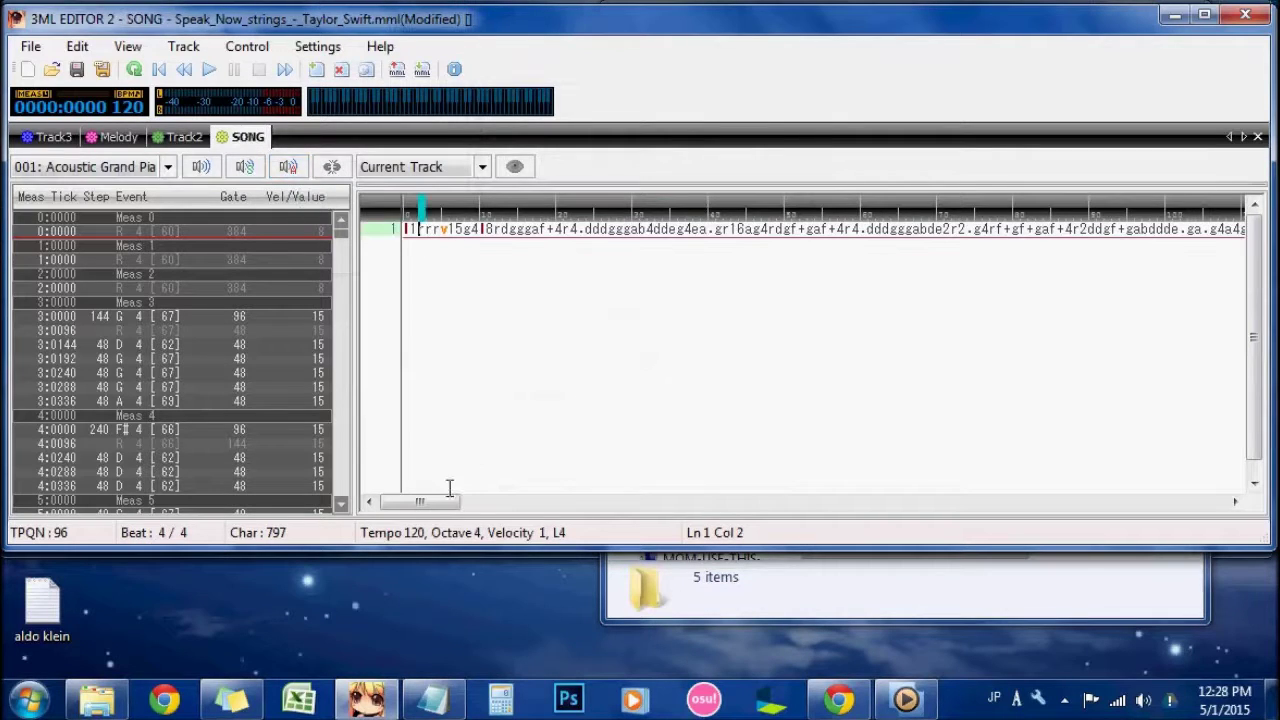
{"action": "left_click", "coordinate": [405, 230]}
{"action": "type", "text": "o2"}
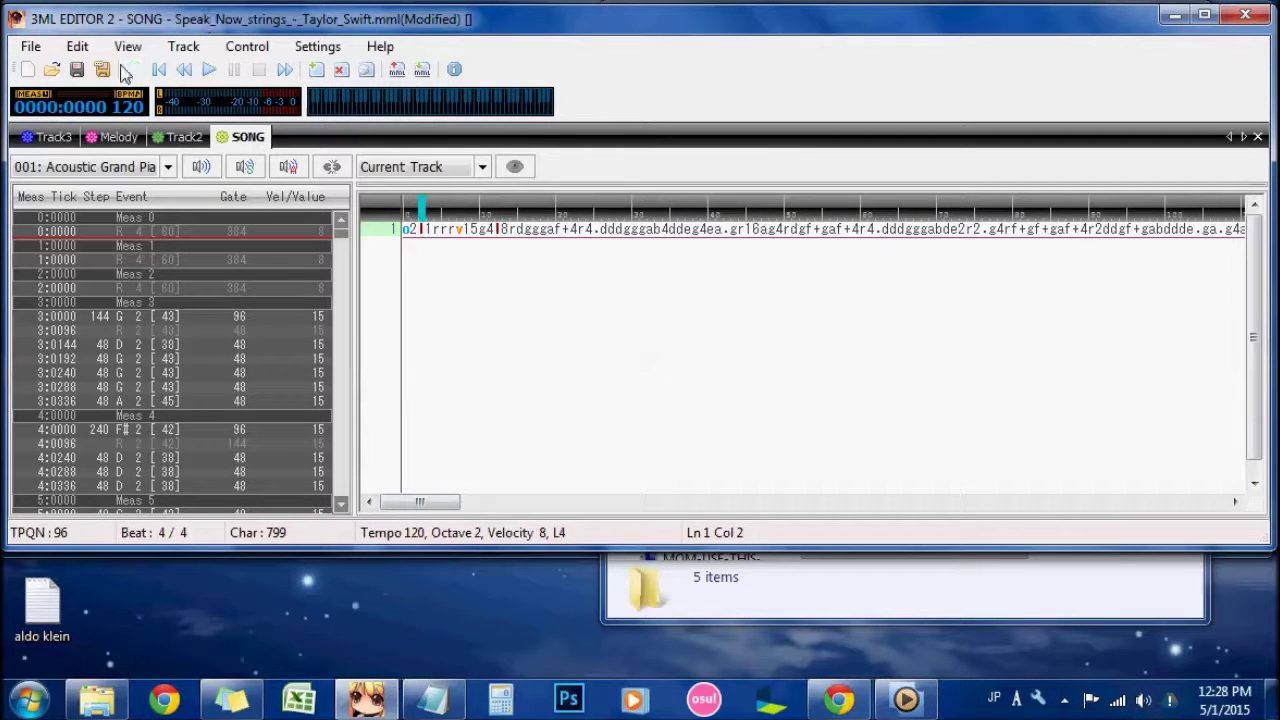
Step: Save the project to the Desktop as an MML file named Taylor Swift-Speak Now
{"action": "left_click", "coordinate": [30, 46]}
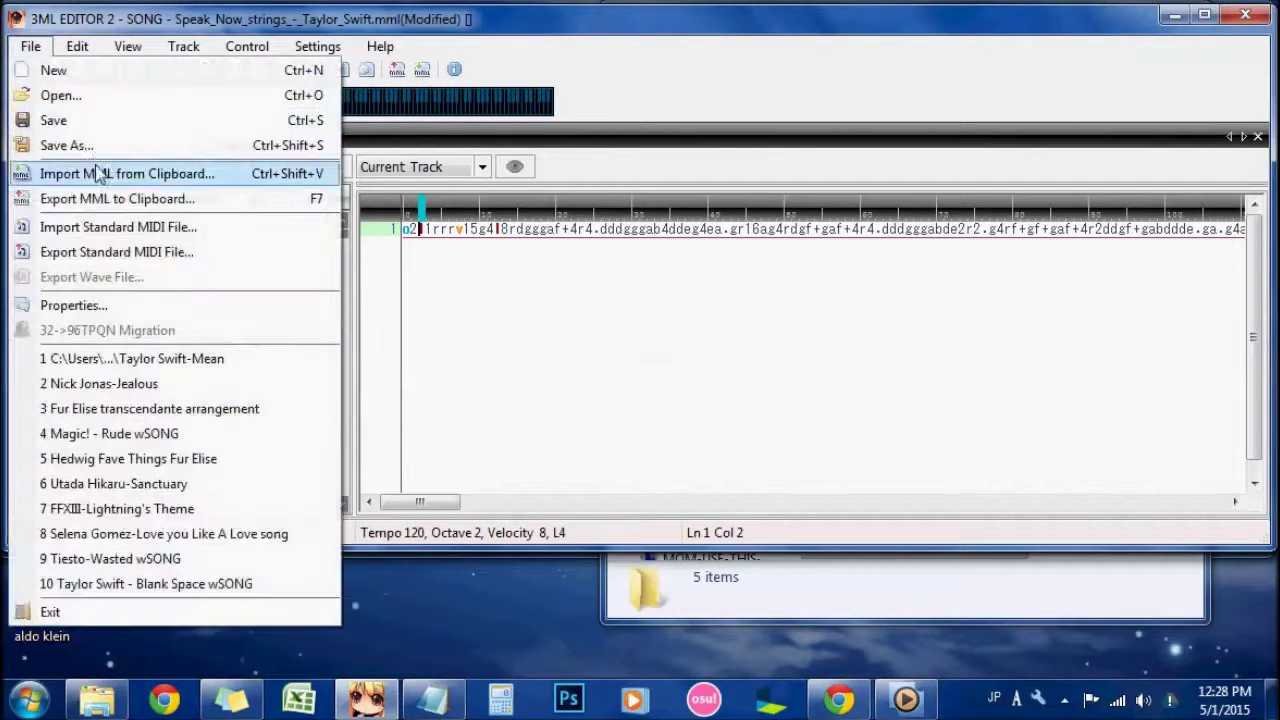
{"action": "left_click", "coordinate": [86, 146]}
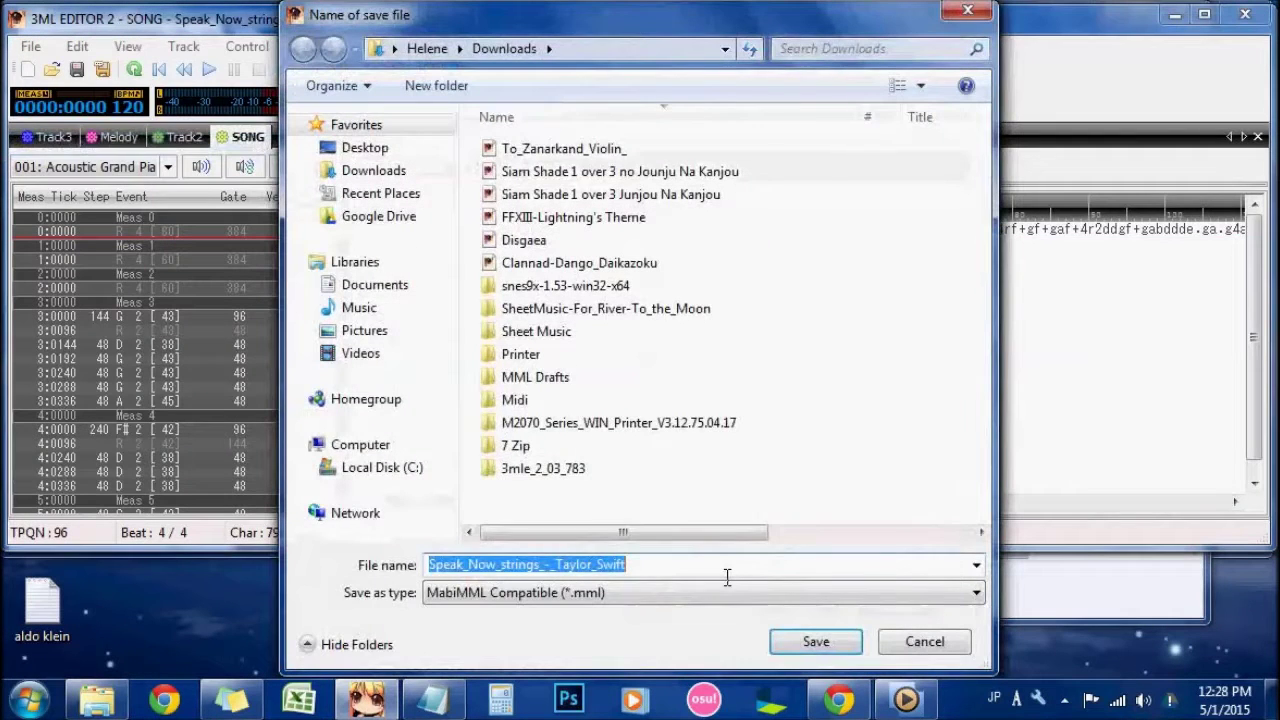
{"action": "type", "text": "Taylor Swif"}
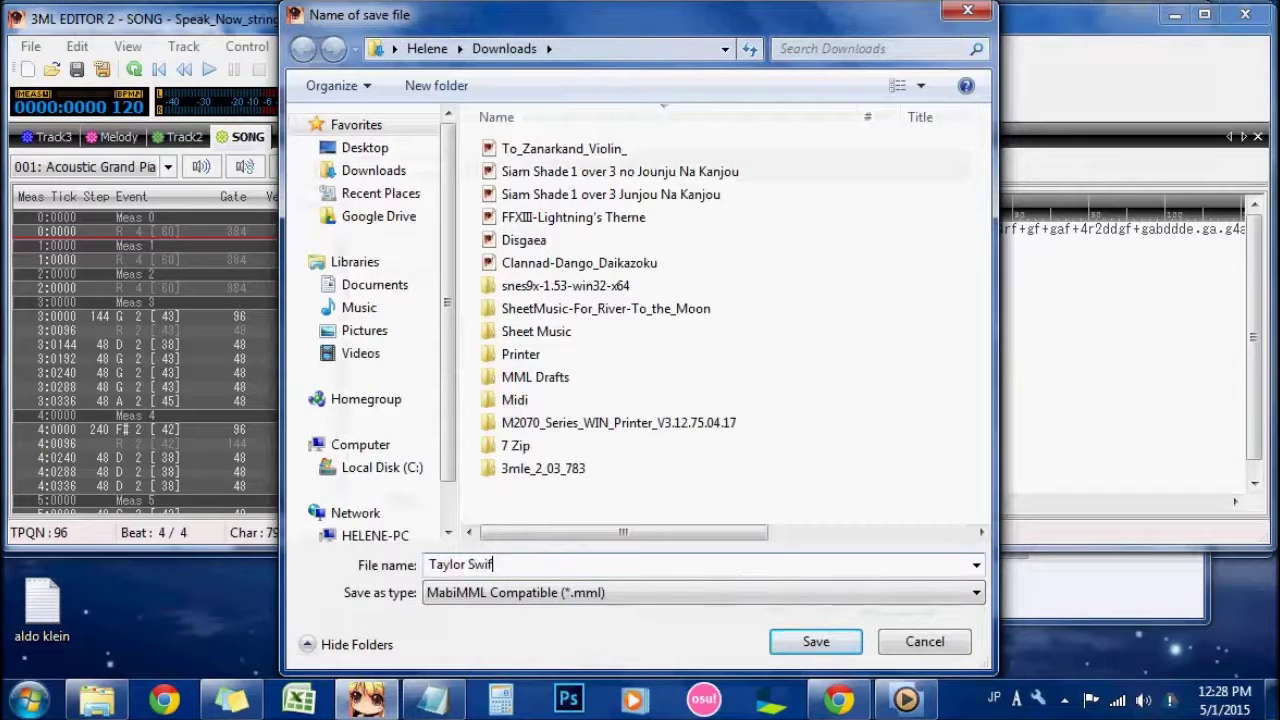
{"action": "type", "text": "t-Speak Now"}
{"action": "left_click", "coordinate": [325, 148]}
{"action": "left_click", "coordinate": [816, 642]}
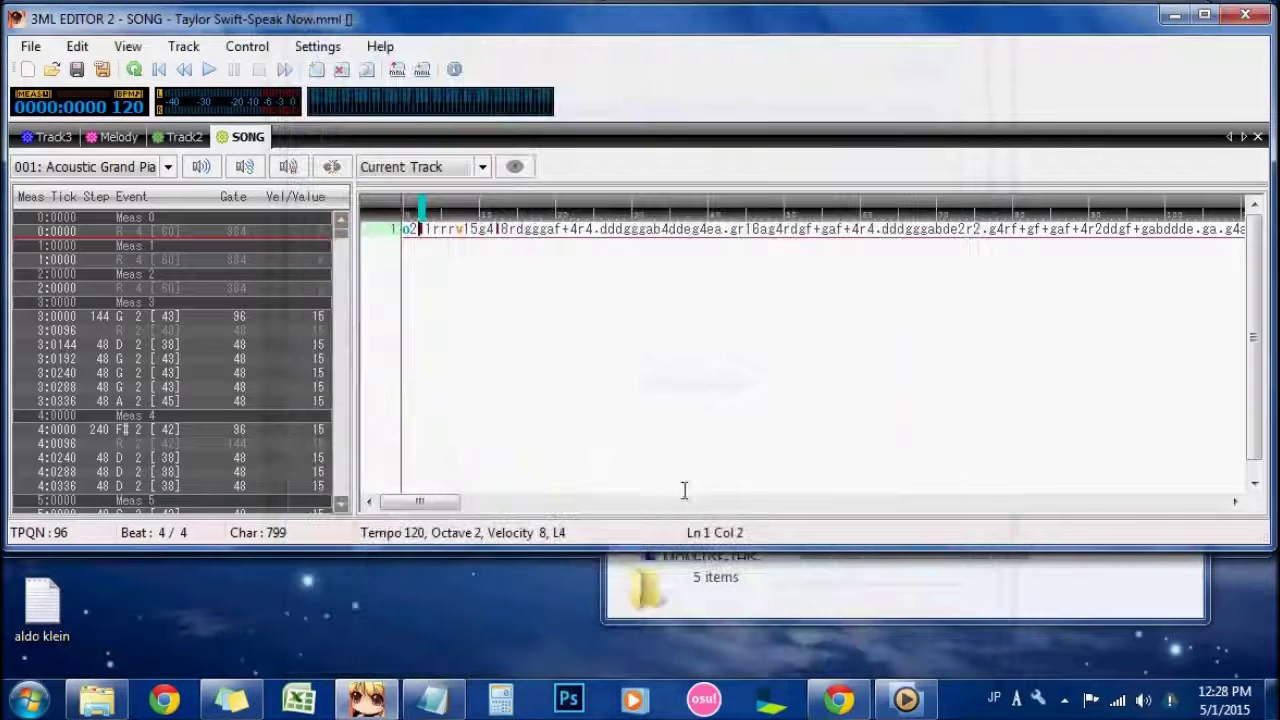
Step: Examine the note and rest lines of Track2 from the first measures through the rests after measure 37
{"action": "left_click", "coordinate": [184, 137]}
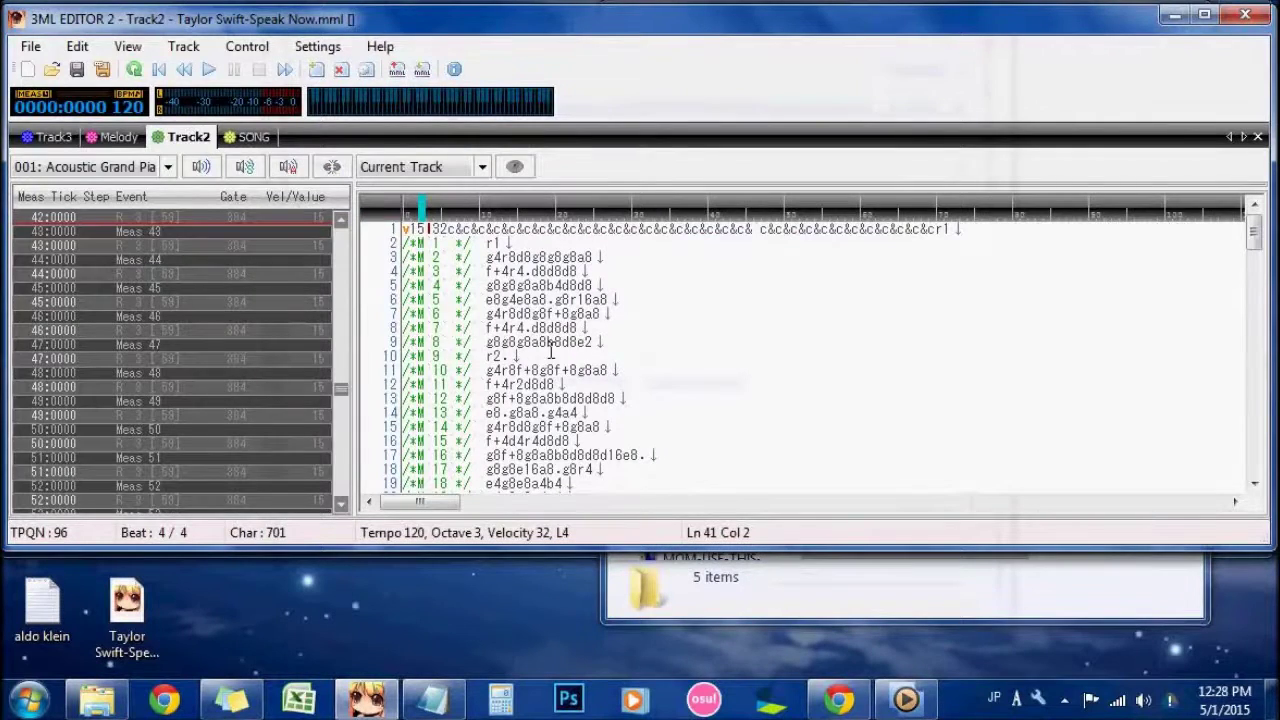
{"action": "left_click", "coordinate": [438, 304]}
{"action": "scroll", "coordinate": [591, 353], "scroll_direction": "down", "scroll_amount": 11}
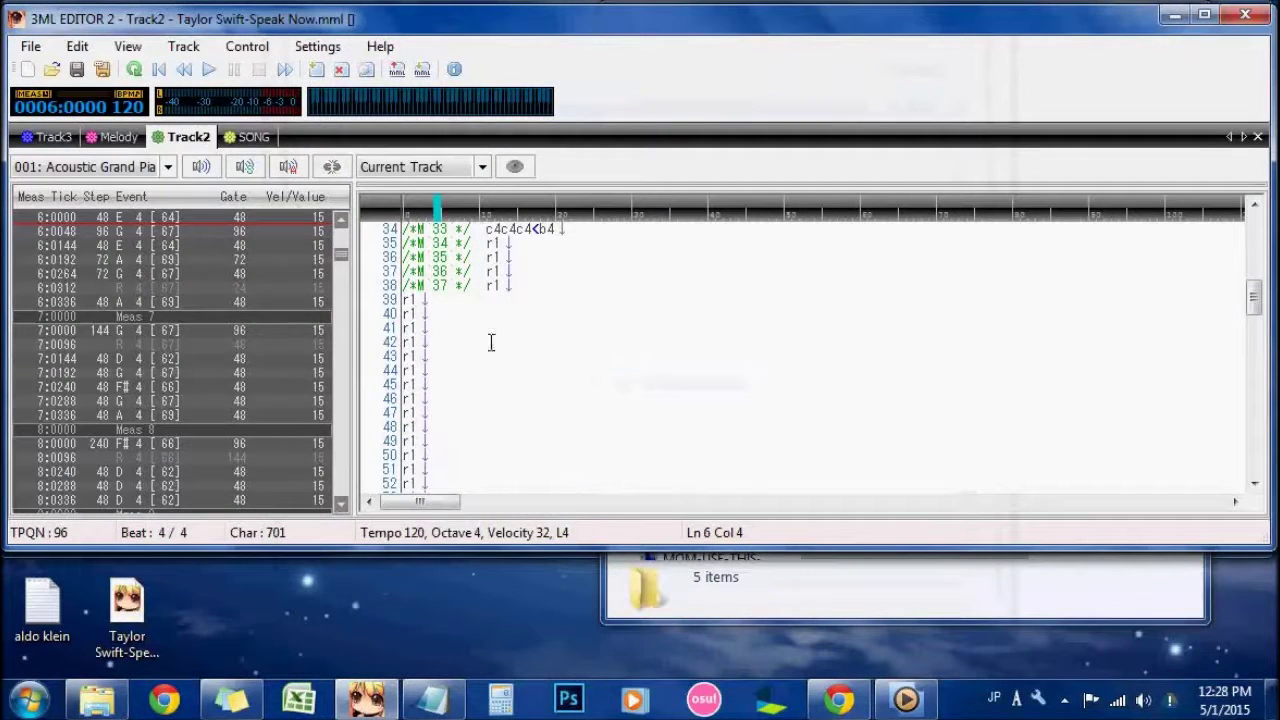
{"action": "scroll", "coordinate": [562, 320], "scroll_direction": "down", "scroll_amount": 2}
{"action": "scroll", "coordinate": [572, 360], "scroll_direction": "up", "scroll_amount": 13}
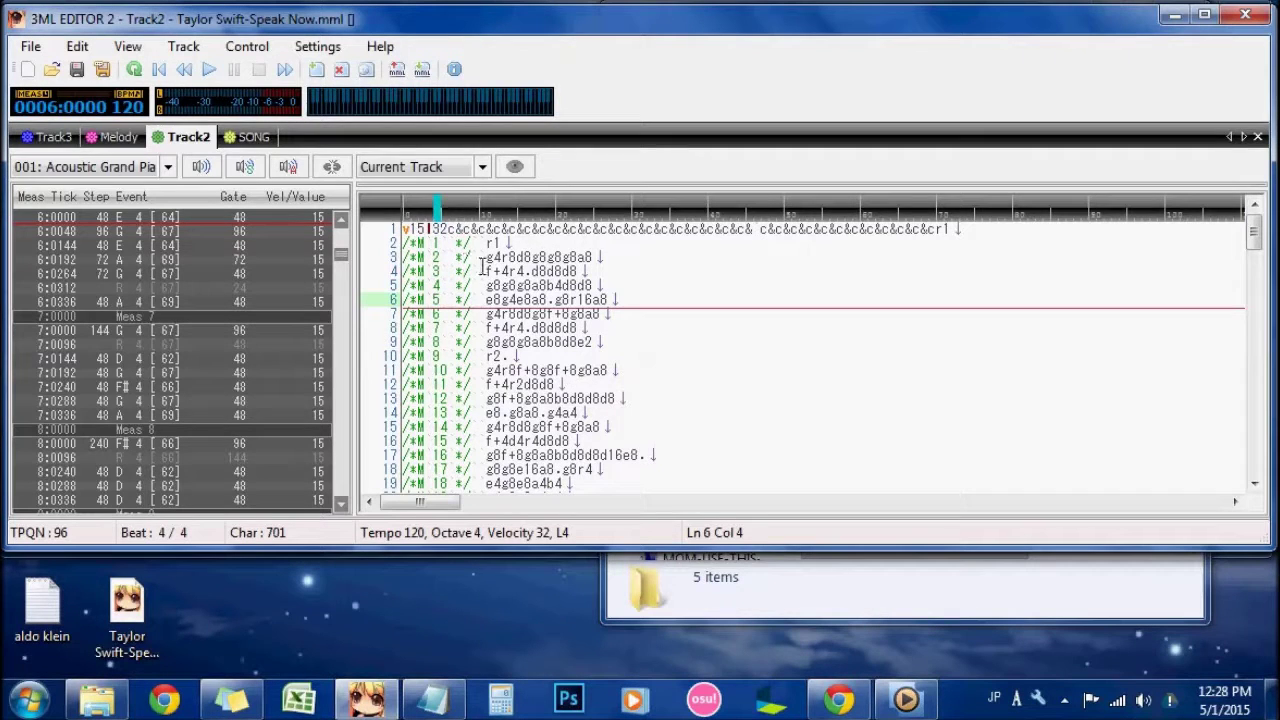
{"action": "left_click", "coordinate": [514, 290]}
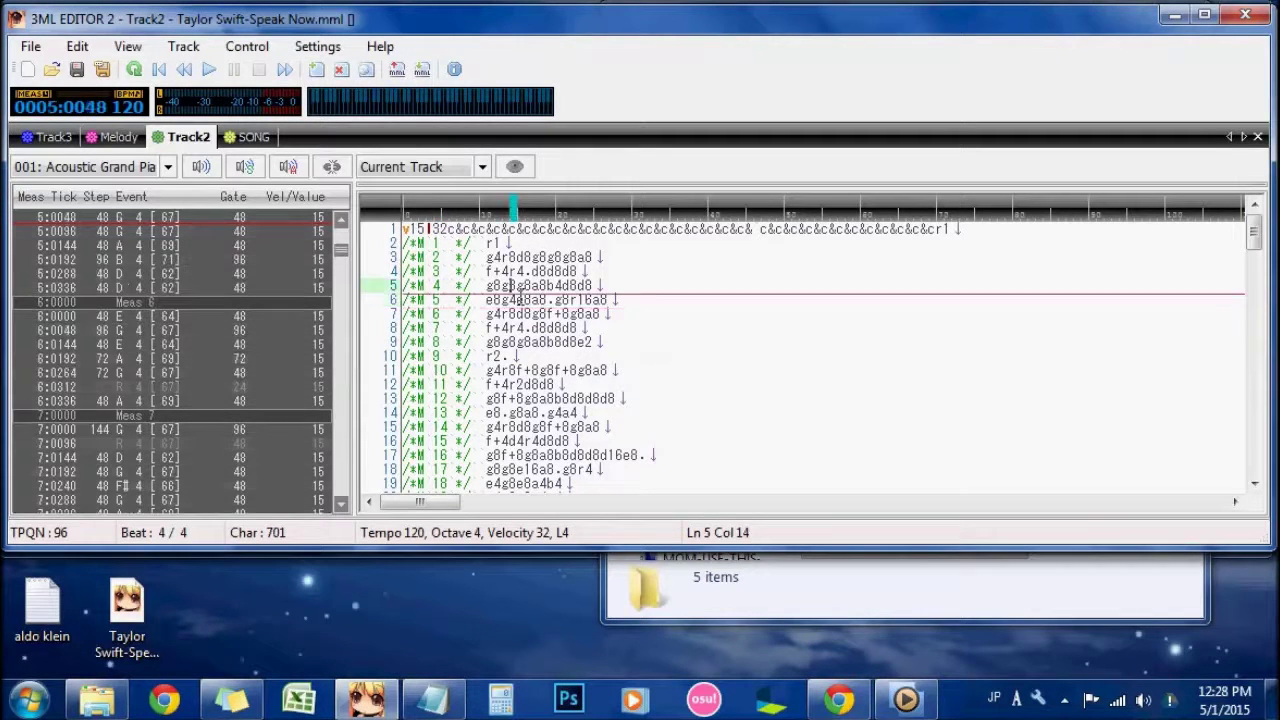
{"action": "scroll", "coordinate": [560, 398], "scroll_direction": "down", "scroll_amount": 4}
{"action": "left_click_drag", "start_coordinate": [487, 286], "coordinate": [486, 272]}
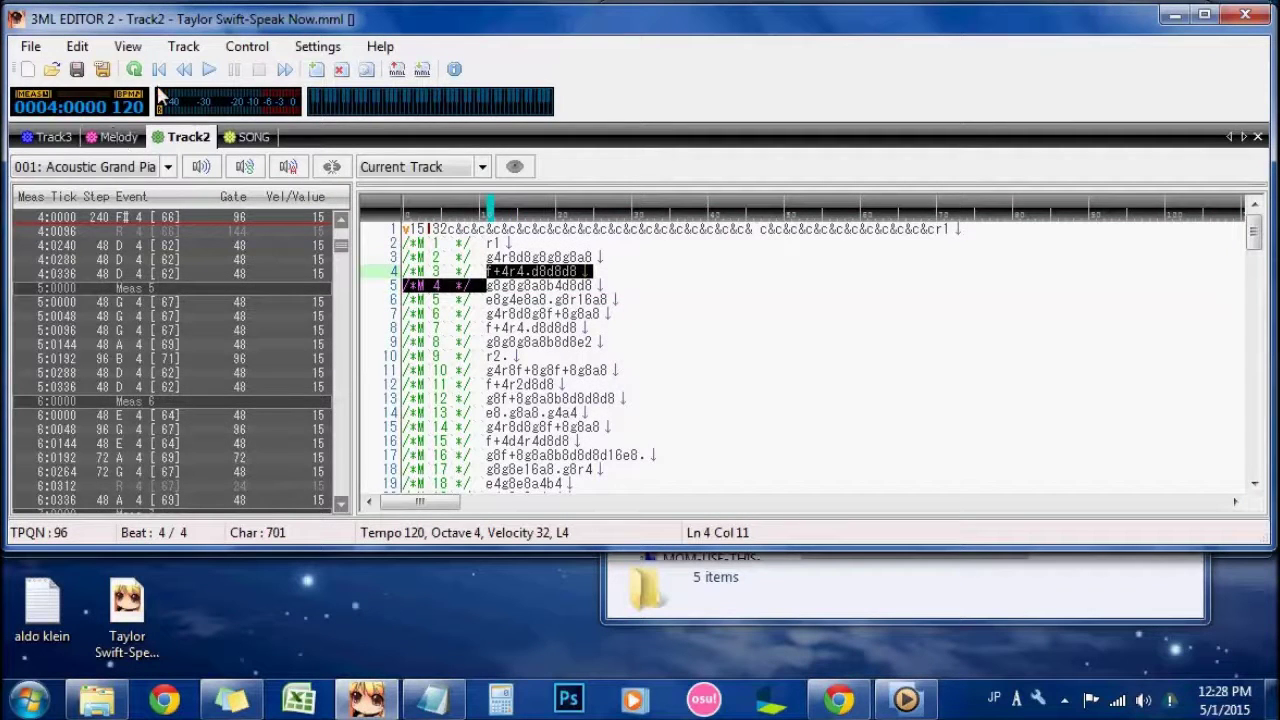
Step: Play the song from the beginning and show the Melody track during playback
{"action": "left_click", "coordinate": [159, 69]}
{"action": "left_click", "coordinate": [208, 69]}
{"action": "left_click", "coordinate": [135, 138]}
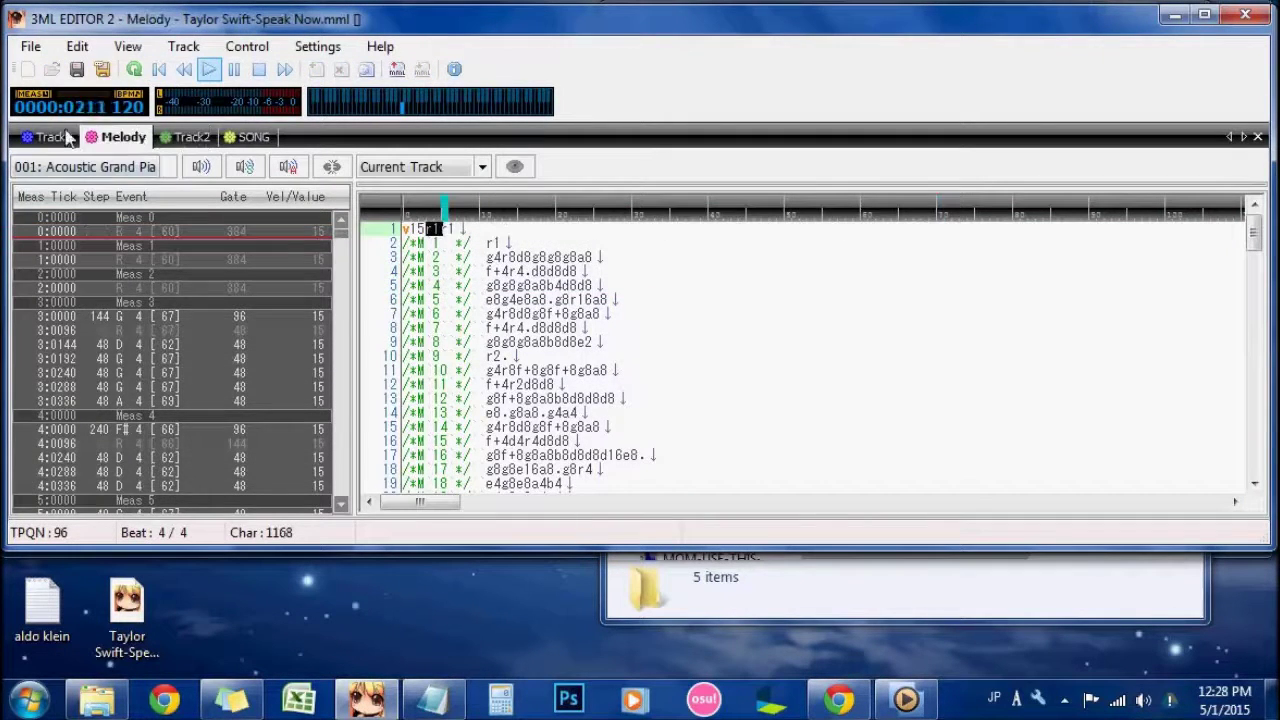
Step: Compare the Melody and Track2 tracks while the song plays, and pause playback on Track2
{"action": "left_click", "coordinate": [38, 133]}
{"action": "left_click", "coordinate": [181, 135]}
{"action": "left_click", "coordinate": [135, 138]}
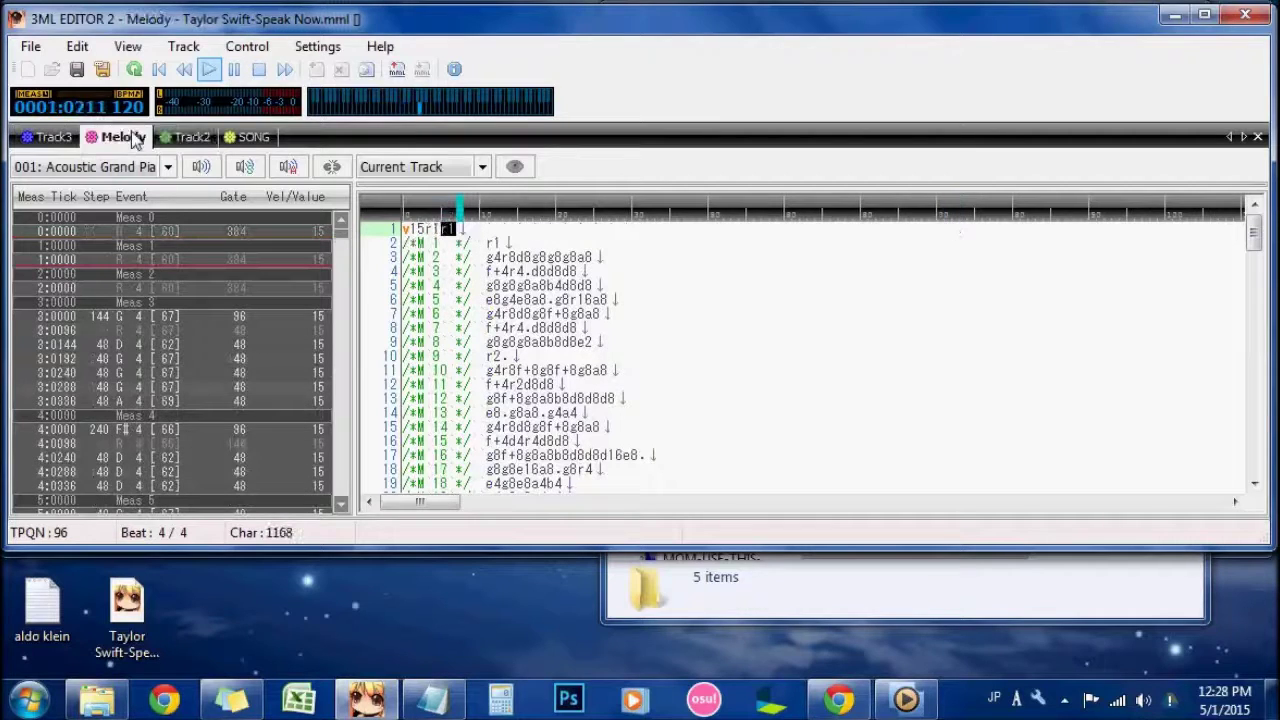
{"action": "left_click", "coordinate": [185, 145]}
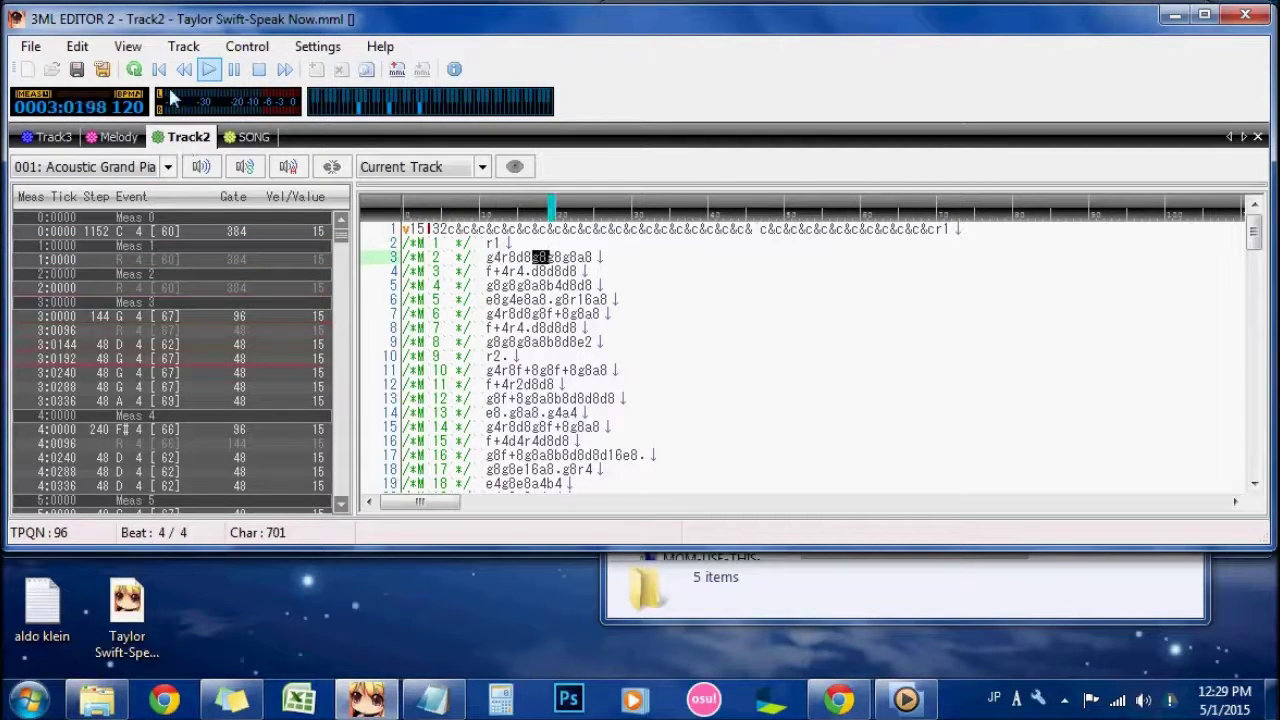
{"action": "left_click", "coordinate": [233, 71]}
Step: Play Track2 from the rest line marked M 35 for a few measures and pause it
{"action": "scroll", "coordinate": [580, 405], "scroll_direction": "down", "scroll_amount": 8}
{"action": "scroll", "coordinate": [555, 390], "scroll_direction": "down", "scroll_amount": 1}
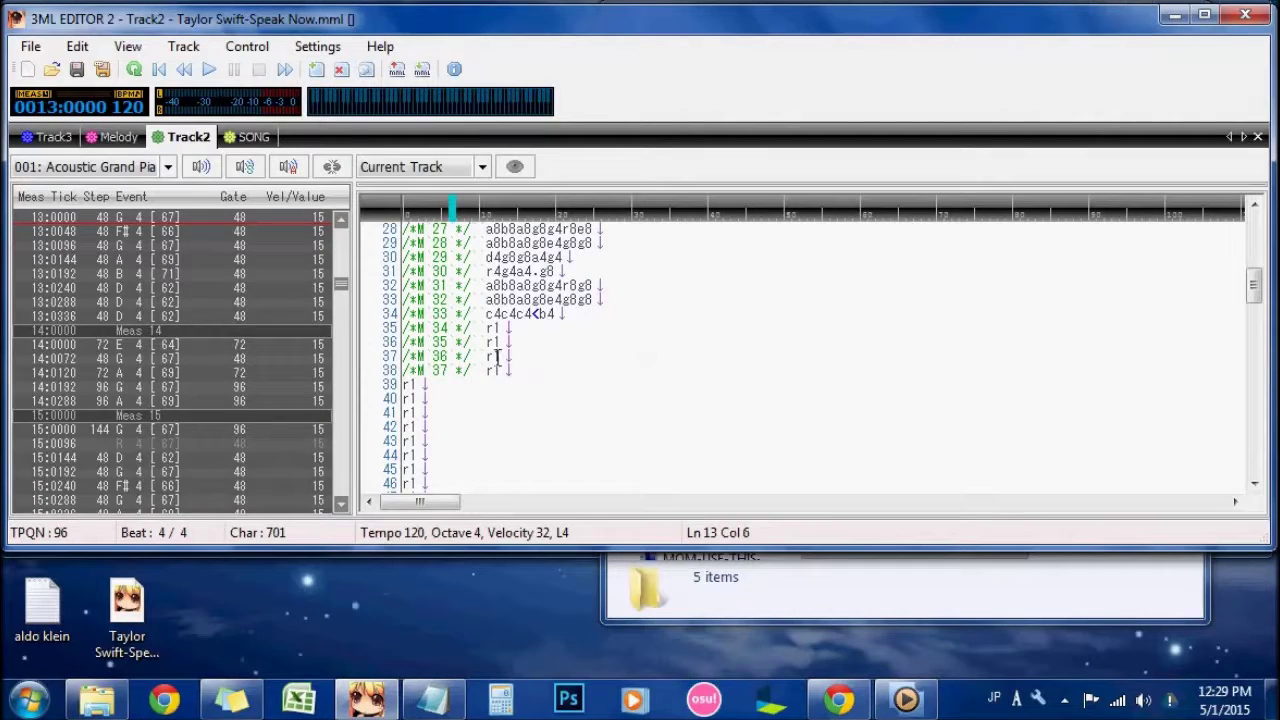
{"action": "left_click", "coordinate": [459, 392]}
{"action": "left_click", "coordinate": [433, 342]}
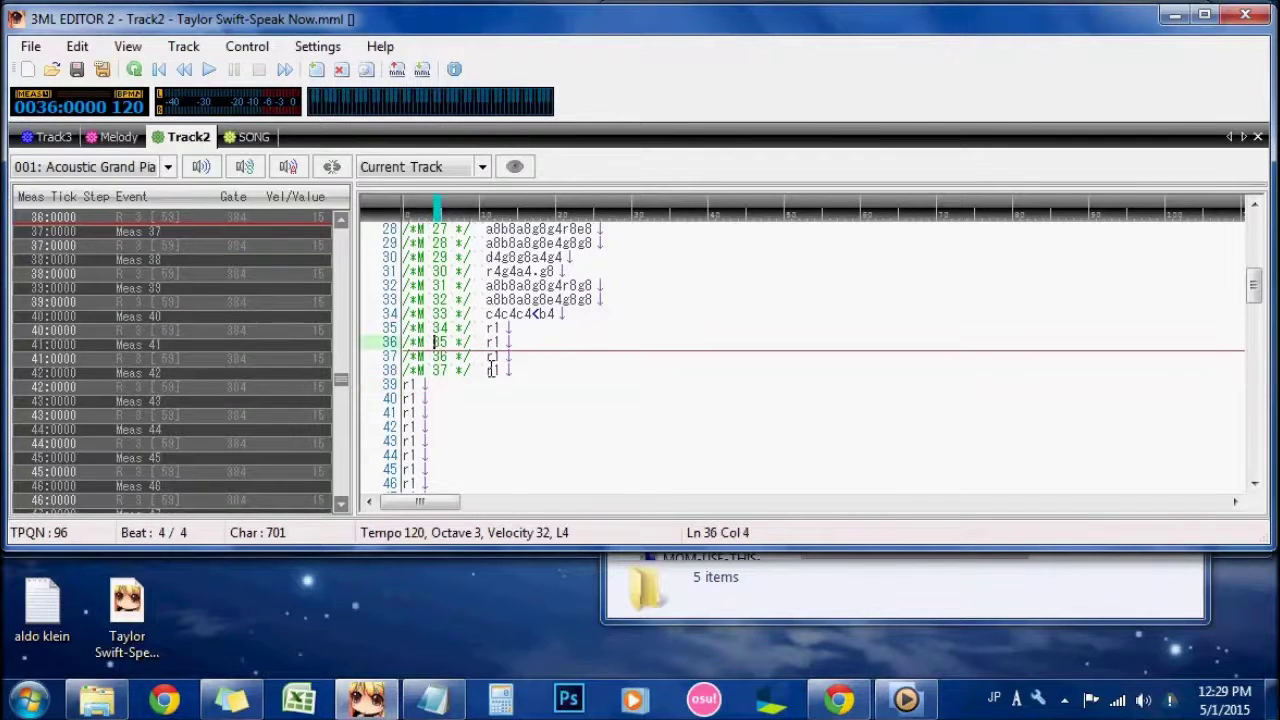
{"action": "left_click", "coordinate": [193, 247]}
{"action": "left_click", "coordinate": [208, 69]}
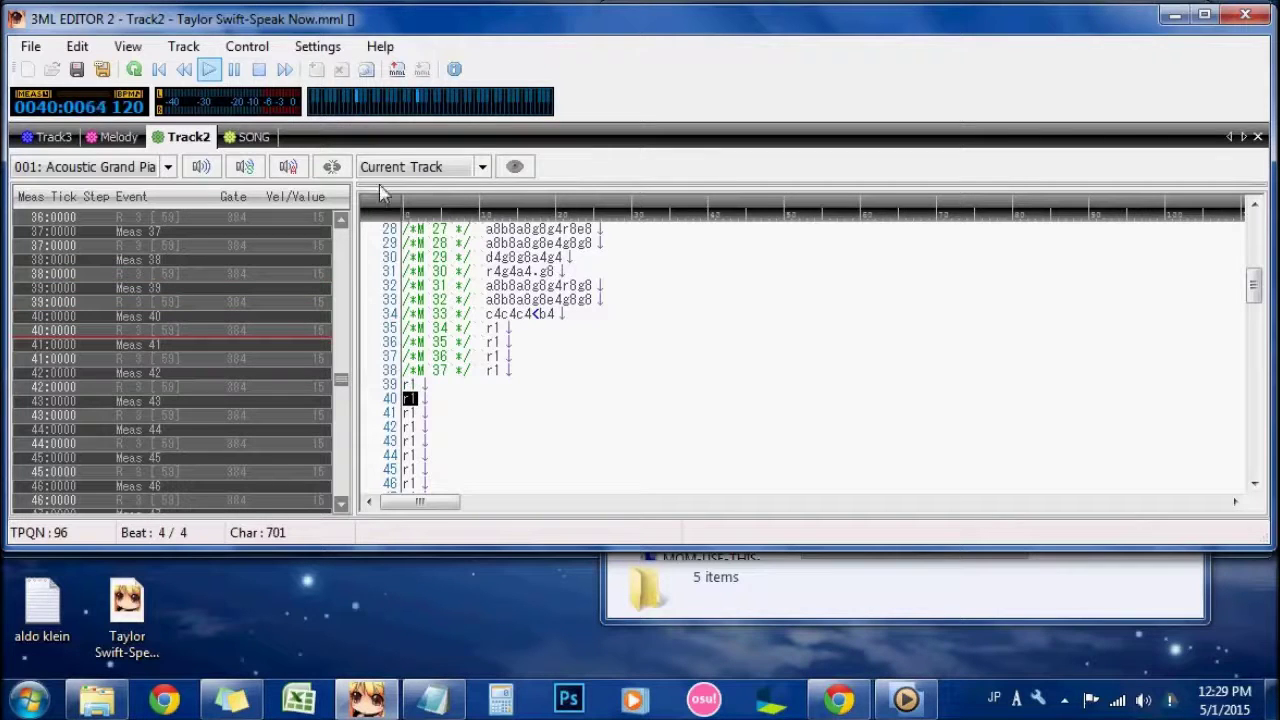
{"action": "left_click", "coordinate": [233, 69]}
Step: Mute the SONG track and replay a short stretch of the rests following measure 37 in Track2
{"action": "left_click", "coordinate": [247, 137]}
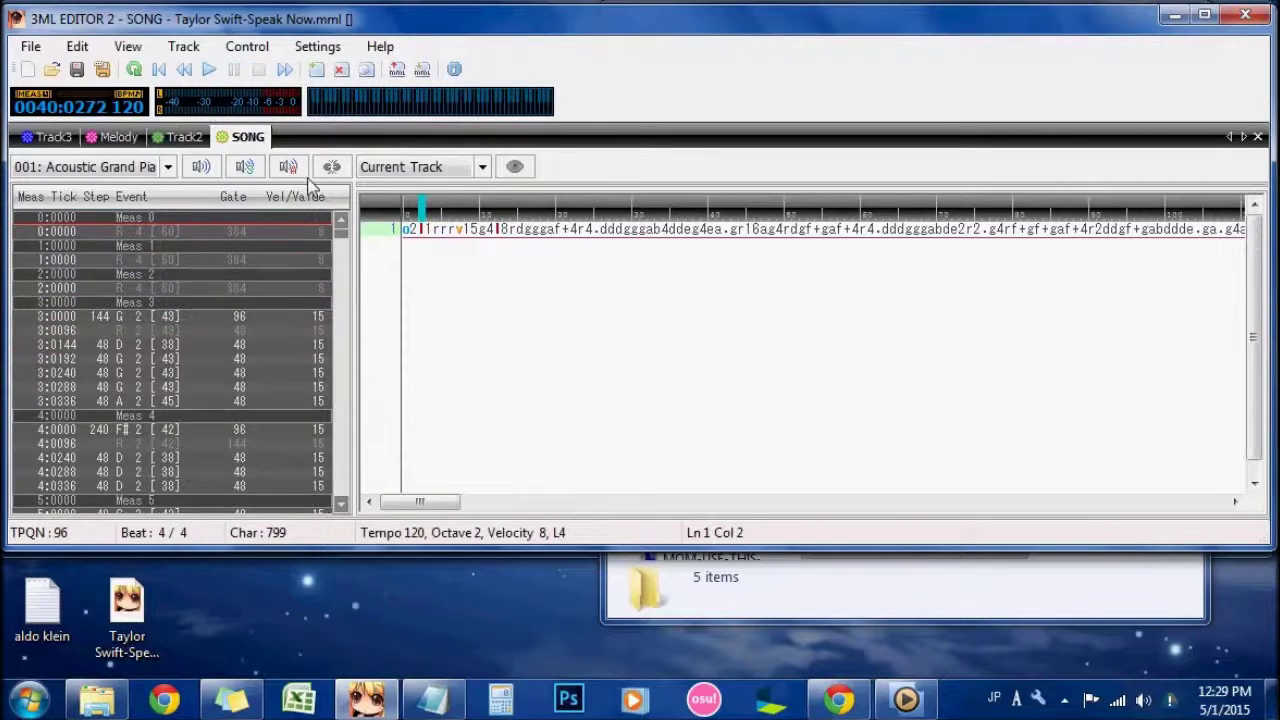
{"action": "left_click", "coordinate": [200, 166]}
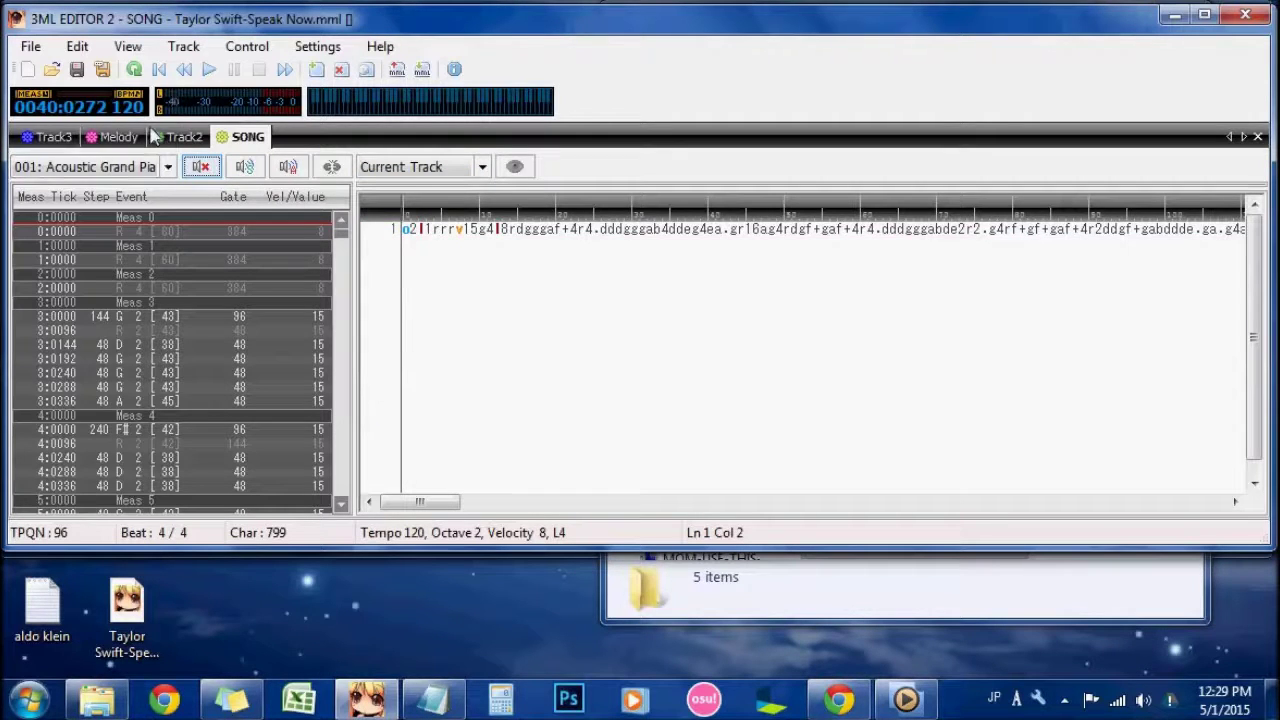
{"action": "left_click", "coordinate": [157, 136]}
{"action": "left_click", "coordinate": [208, 70]}
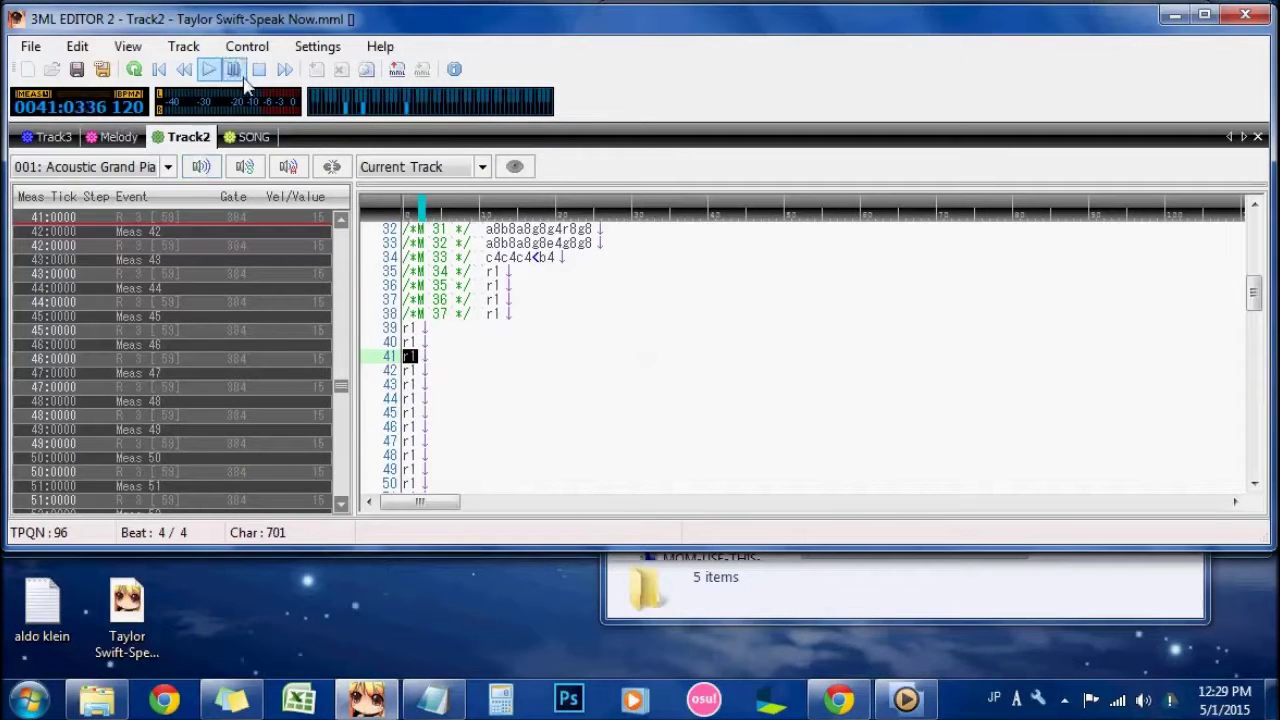
{"action": "left_click", "coordinate": [240, 76]}
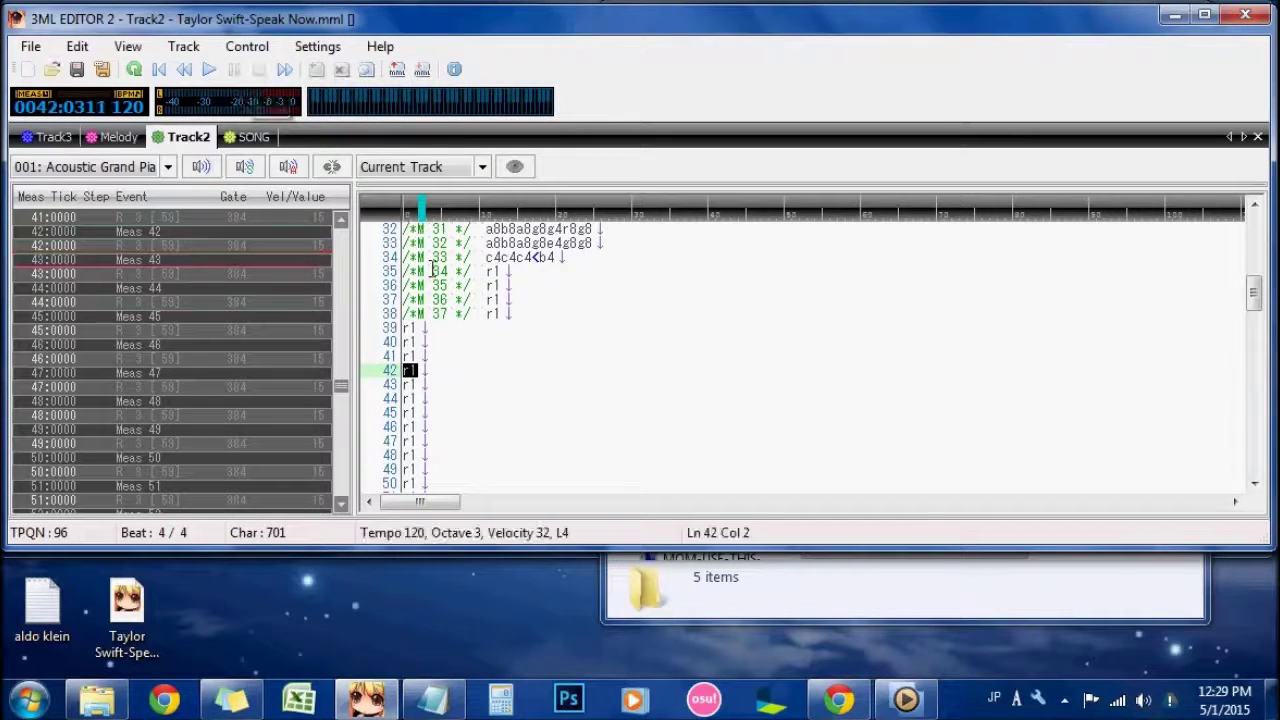
Step: Play the song from line 104 of Track2, comparing the Melody ending with Track2's last rests and the notes marked M 107
{"action": "scroll", "coordinate": [499, 375], "scroll_direction": "down", "scroll_amount": 8}
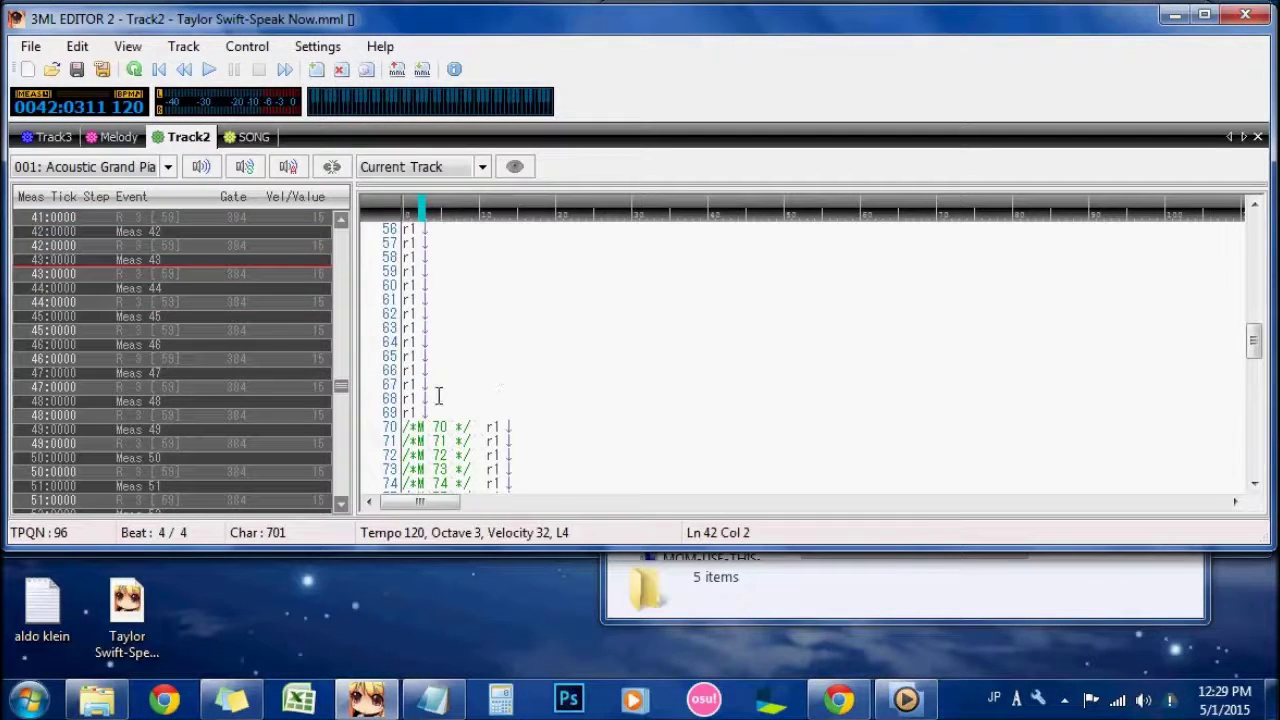
{"action": "scroll", "coordinate": [438, 396], "scroll_direction": "down", "scroll_amount": 14}
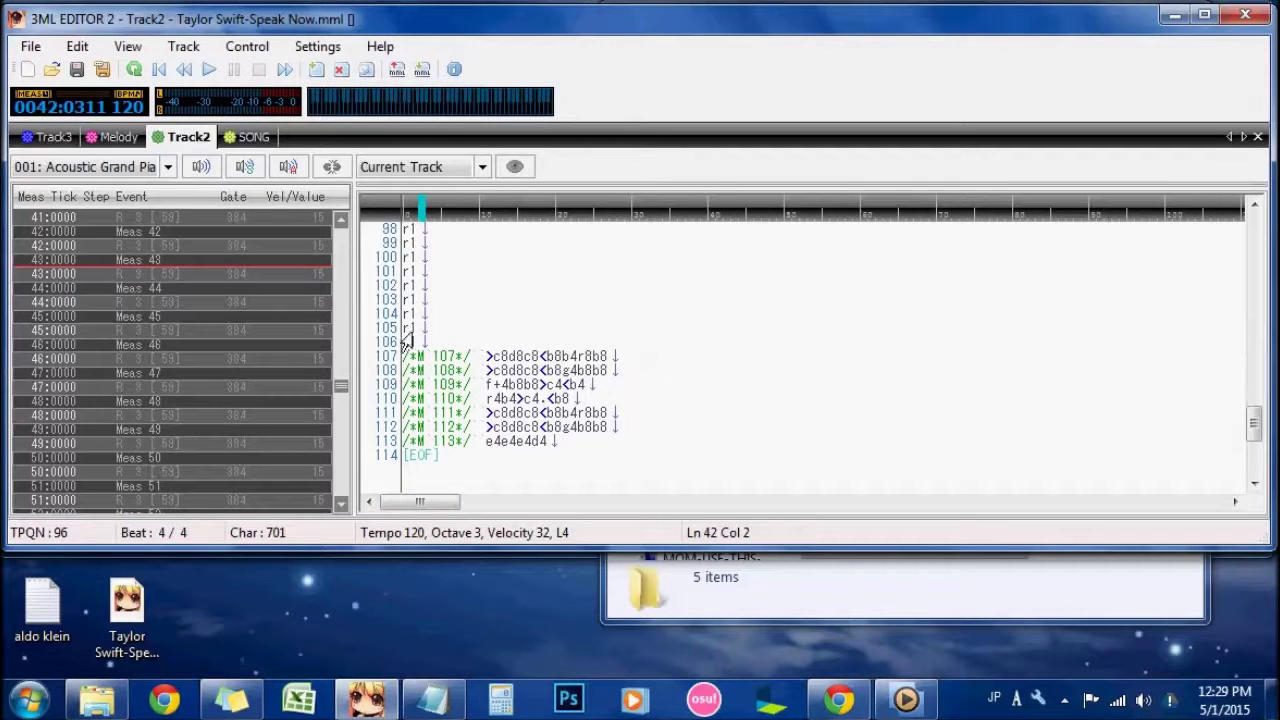
{"action": "left_click", "coordinate": [424, 313]}
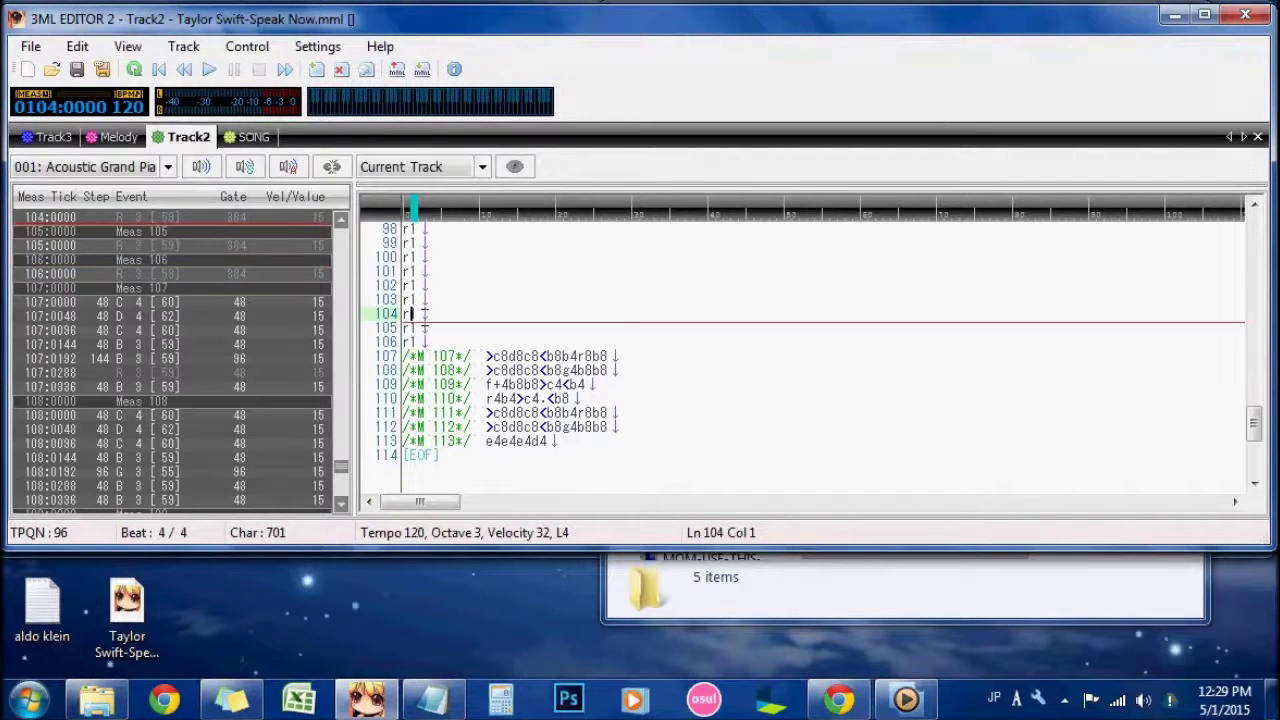
{"action": "left_click", "coordinate": [132, 140]}
{"action": "left_click", "coordinate": [192, 140]}
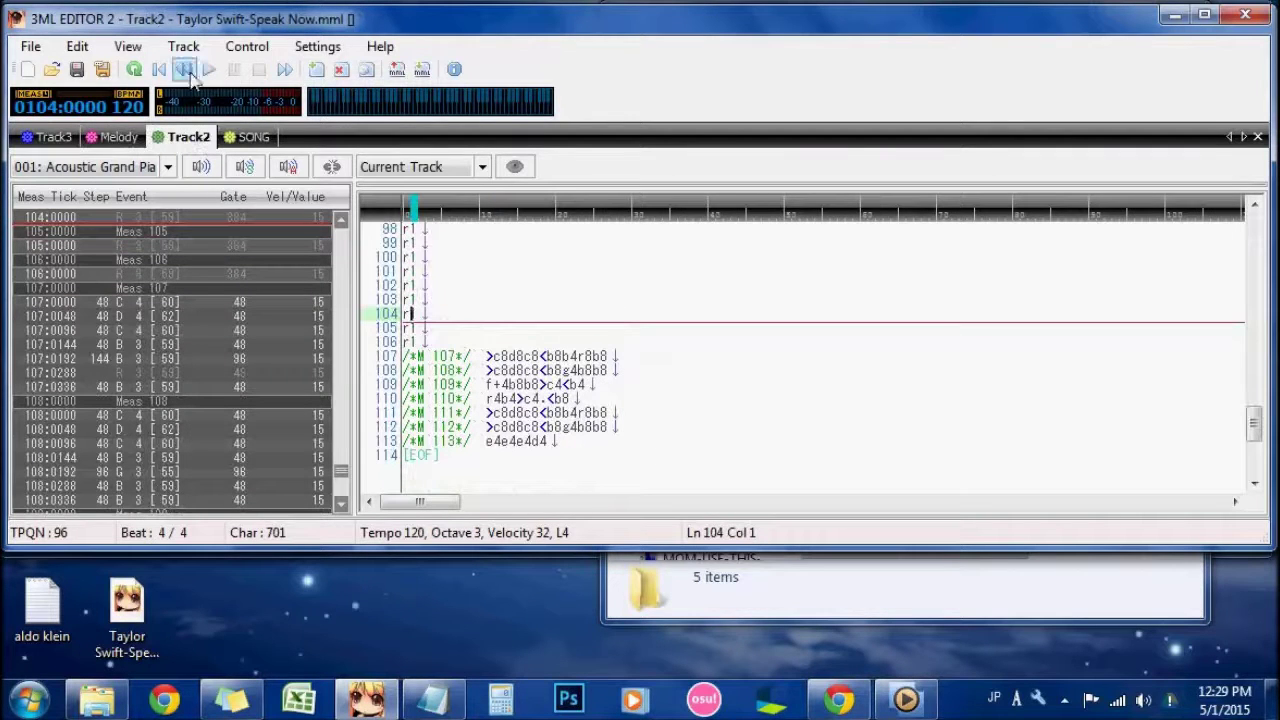
{"action": "left_click", "coordinate": [208, 75]}
{"action": "left_click", "coordinate": [140, 138]}
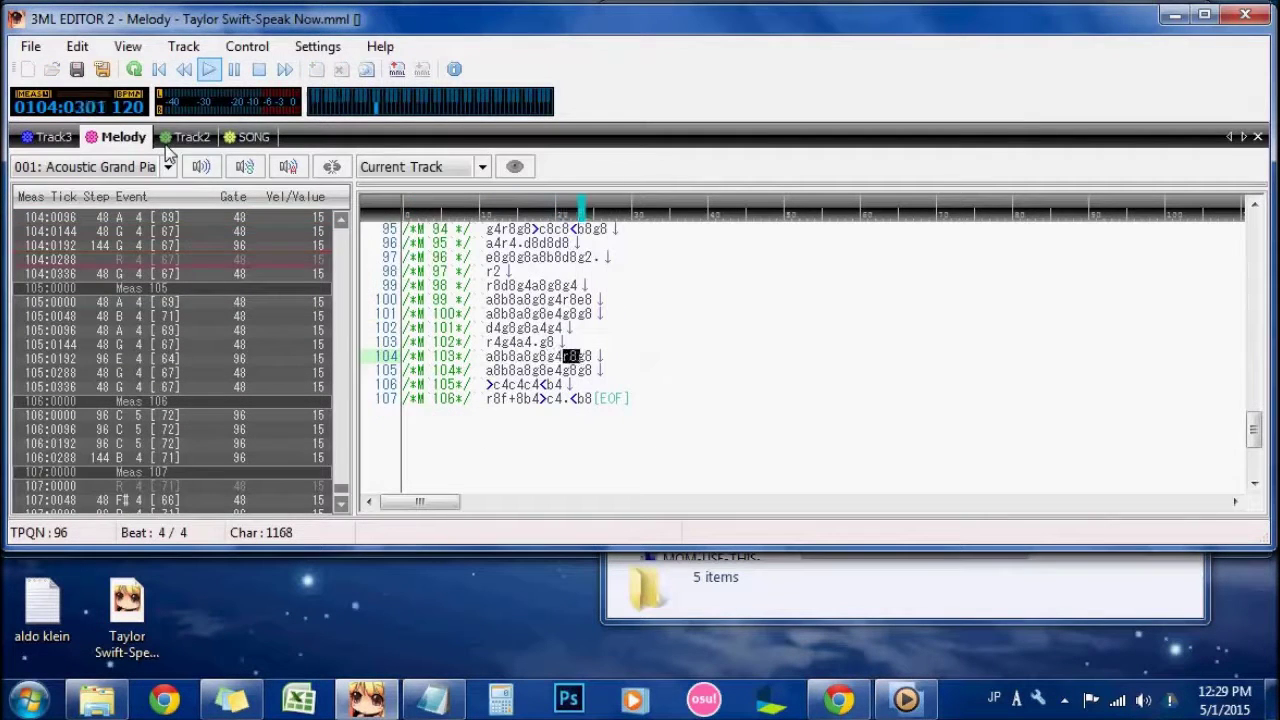
{"action": "left_click", "coordinate": [186, 138]}
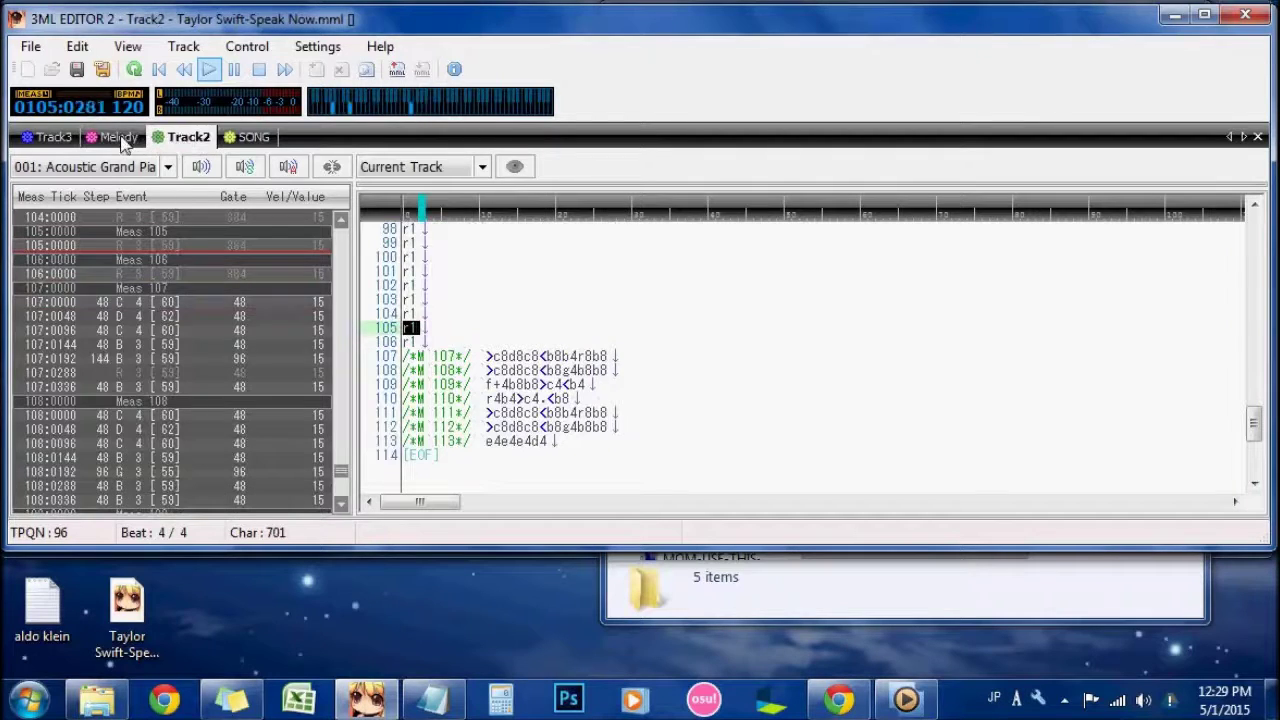
{"action": "left_click", "coordinate": [128, 140]}
{"action": "left_click", "coordinate": [182, 140]}
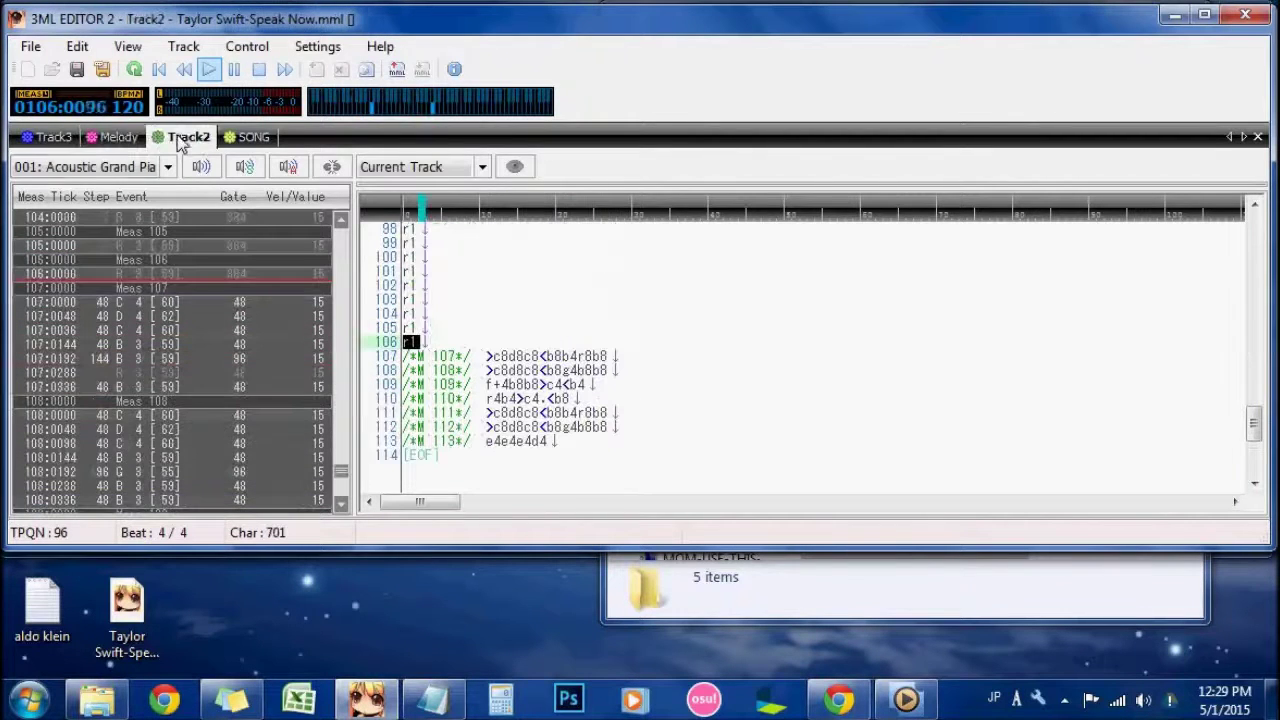
{"action": "left_click", "coordinate": [120, 140]}
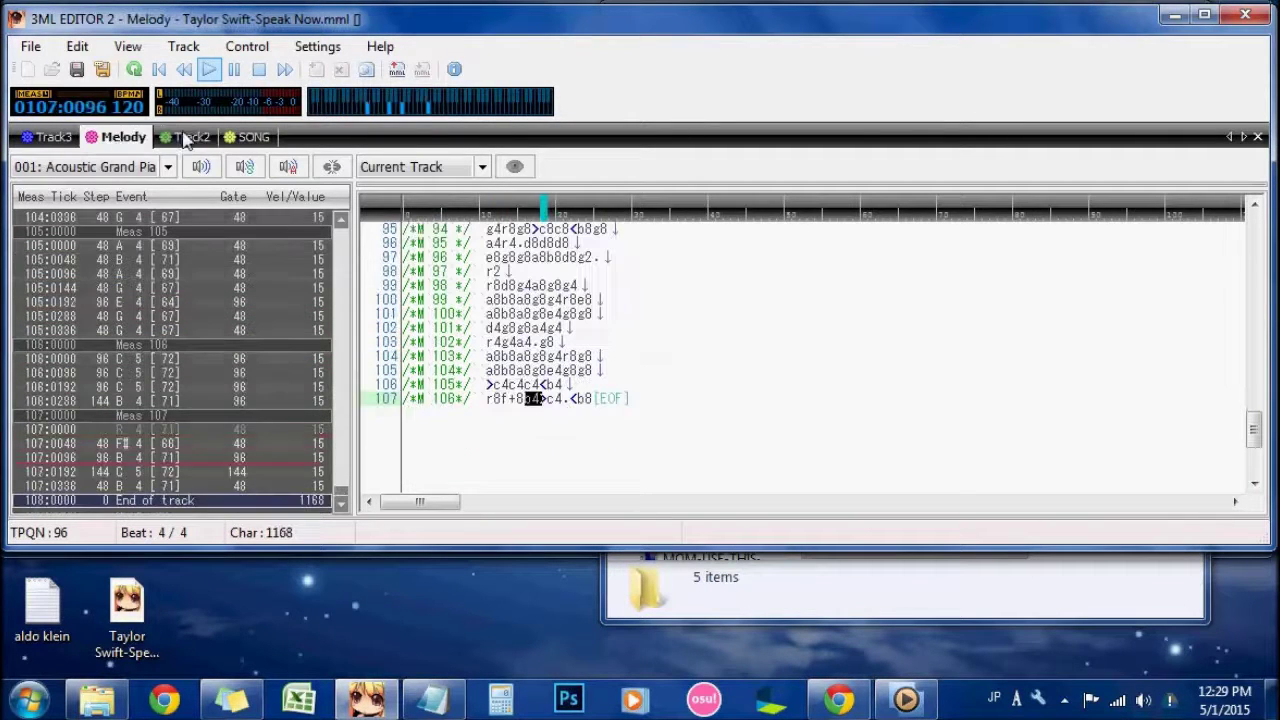
{"action": "left_click", "coordinate": [233, 70]}
{"action": "left_click", "coordinate": [182, 138]}
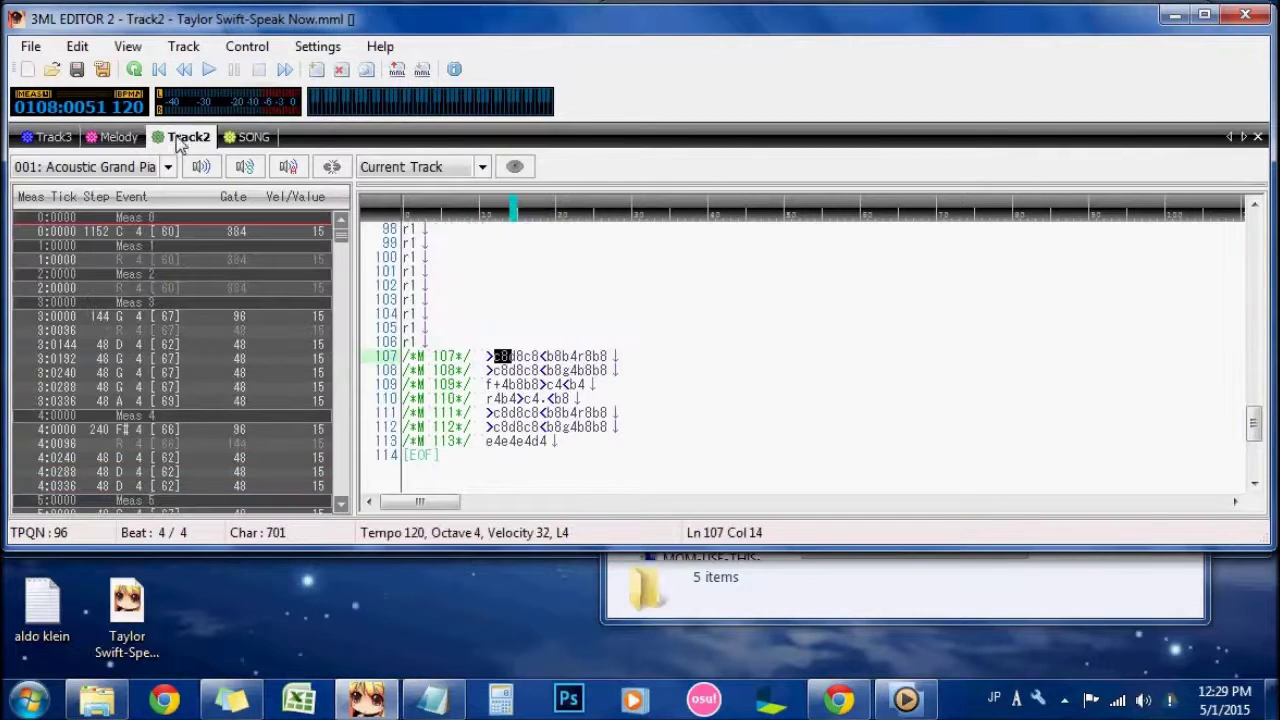
Step: Insert another r1 rest on a new line after line 106 of Track2
{"action": "left_click", "coordinate": [462, 350]}
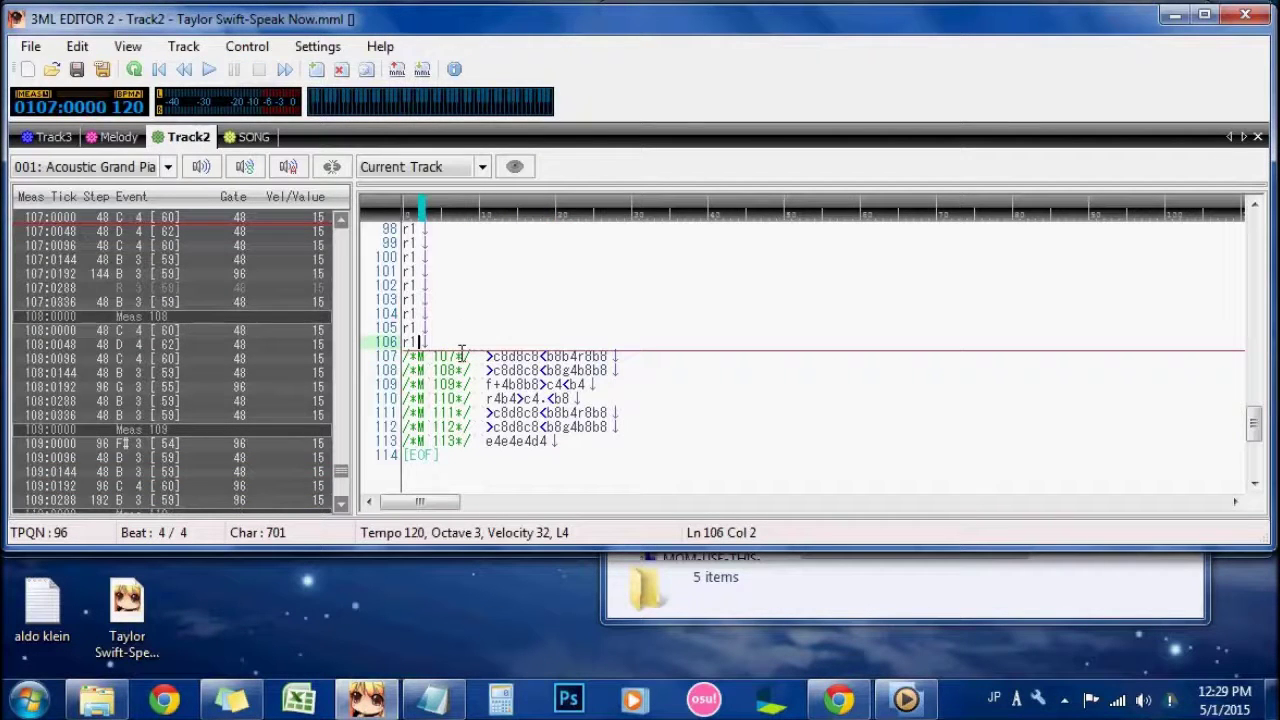
{"action": "key", "text": "Return"}
{"action": "type", "text": "r1"}
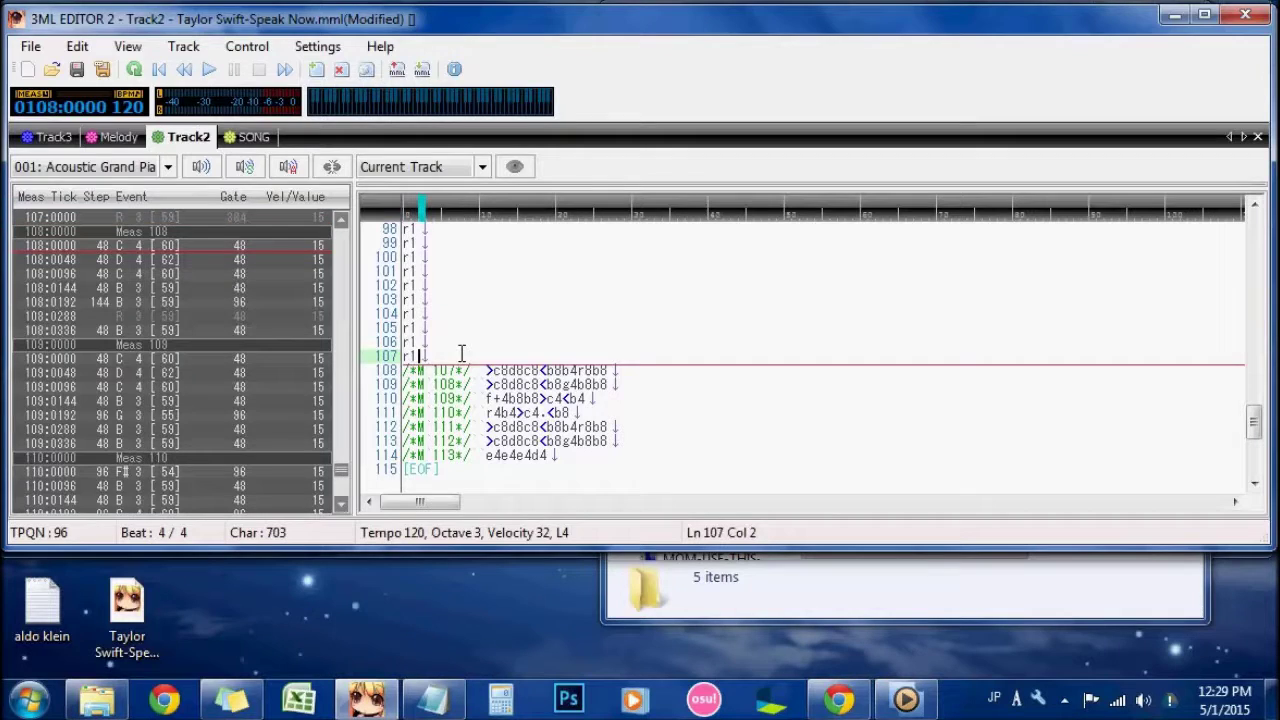
Step: Play the song from line 106 of Track2 and compare the transition from the Melody ending into Track2's notes
{"action": "left_click", "coordinate": [412, 349]}
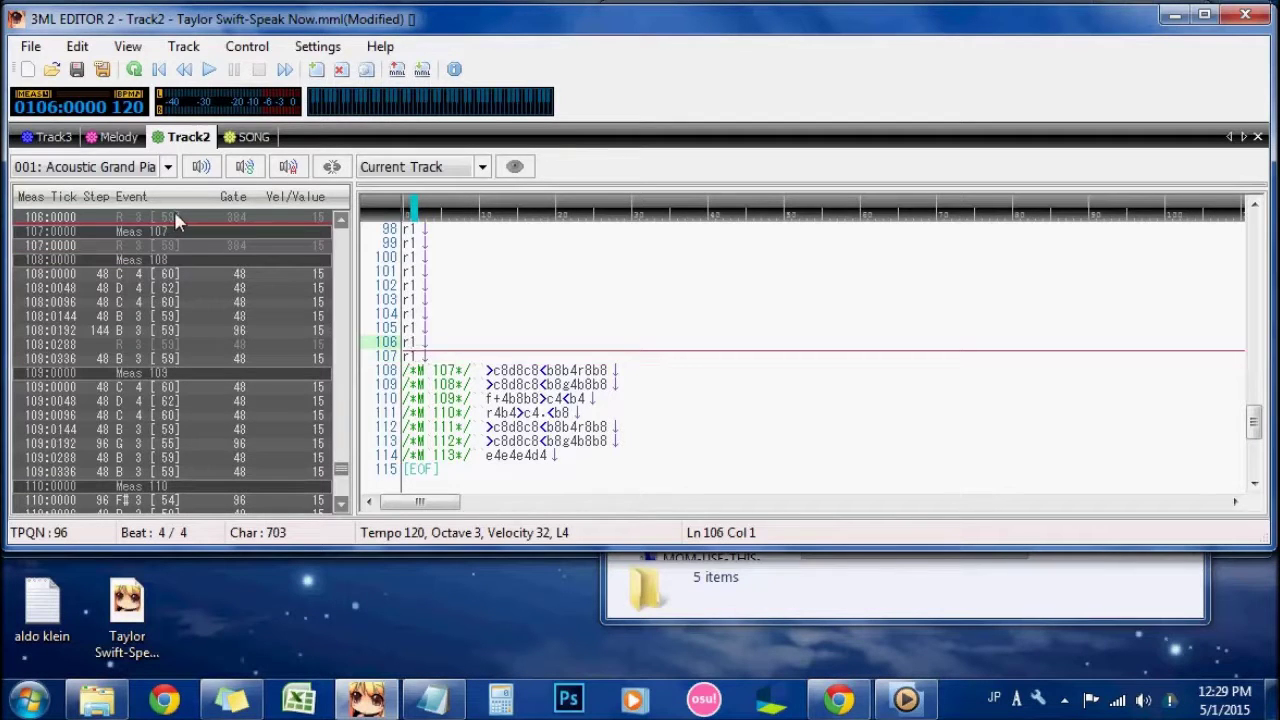
{"action": "left_click", "coordinate": [207, 72]}
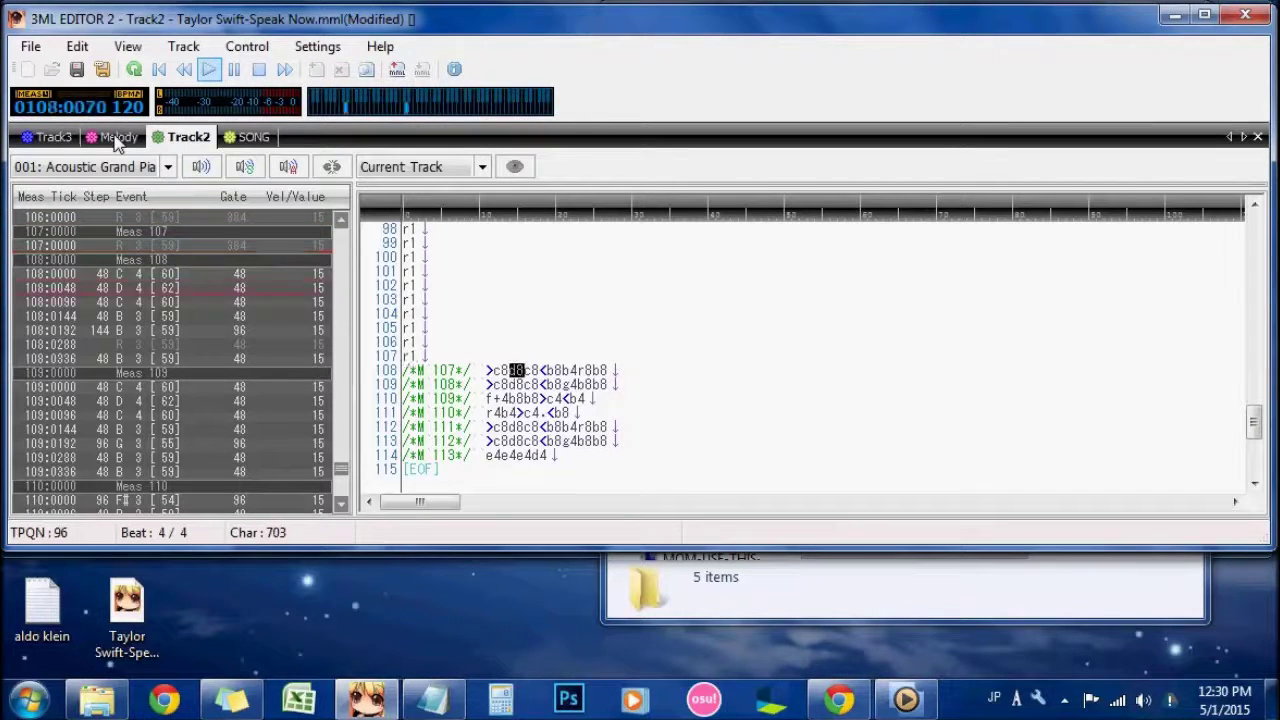
{"action": "left_click", "coordinate": [127, 138]}
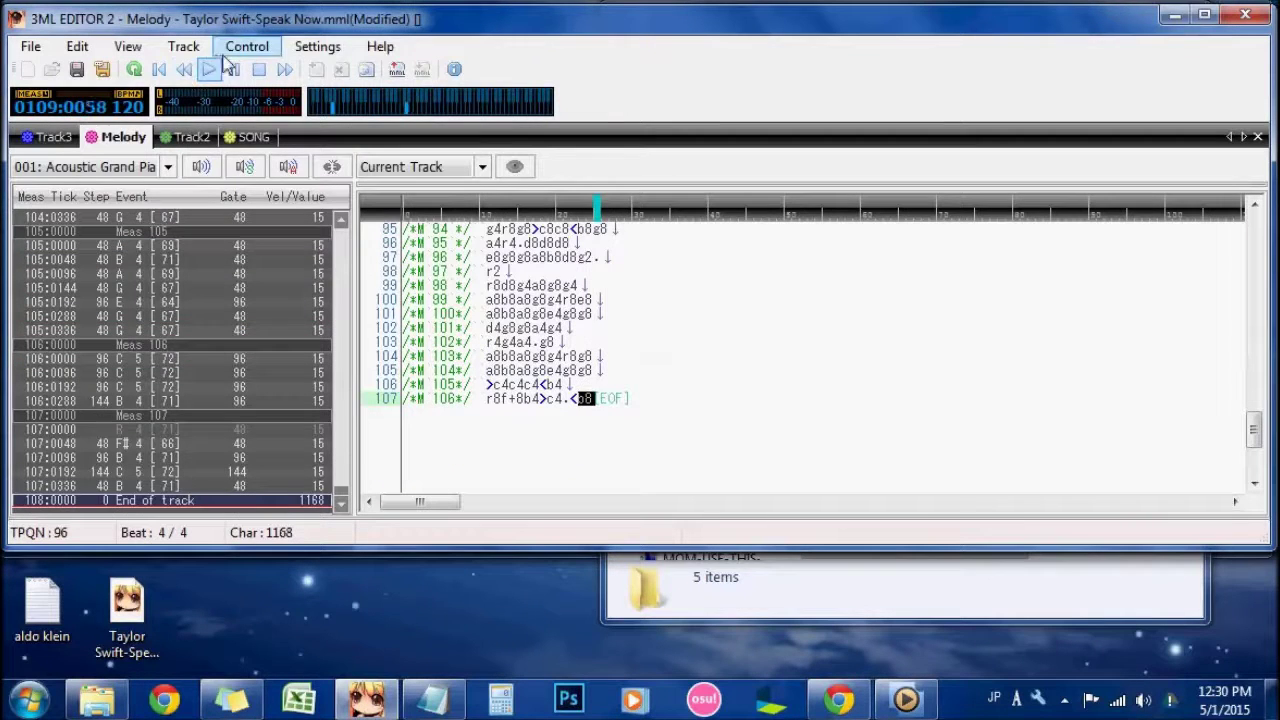
{"action": "left_click", "coordinate": [182, 138]}
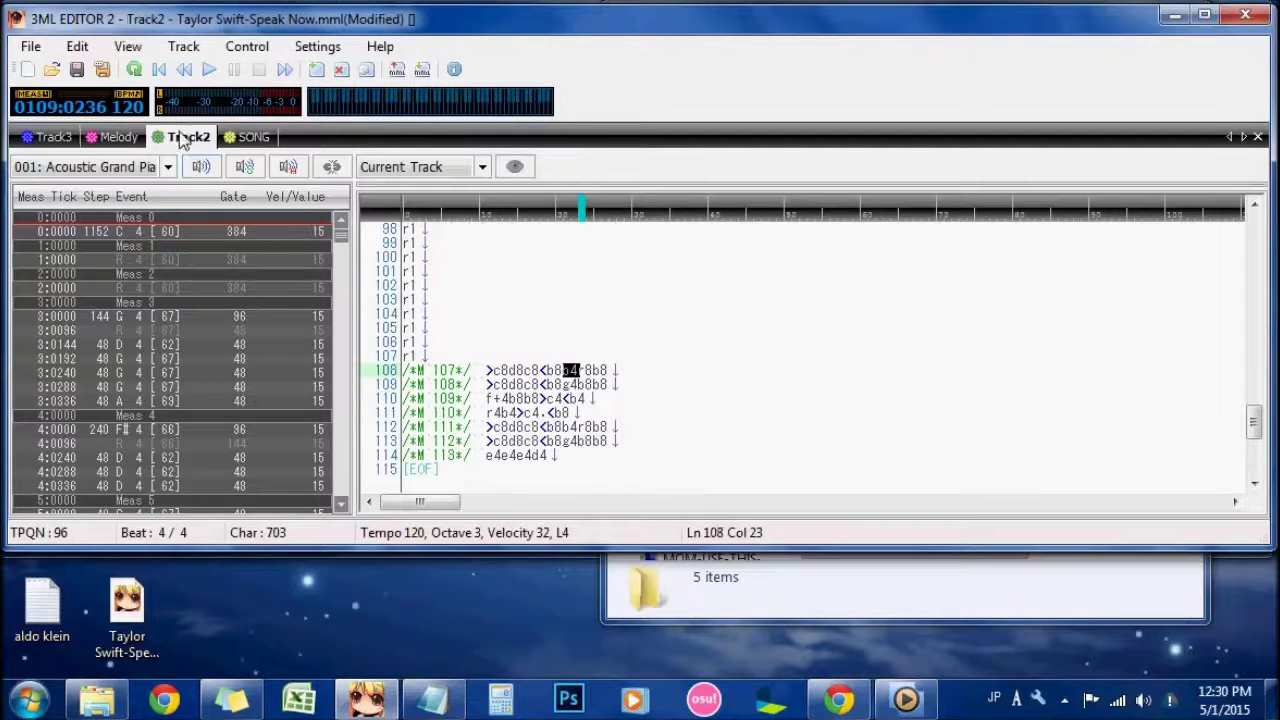
Step: Remove the > octave mark at the start of Track2's M 107 line and replay from the preceding rest
{"action": "left_click", "coordinate": [488, 371]}
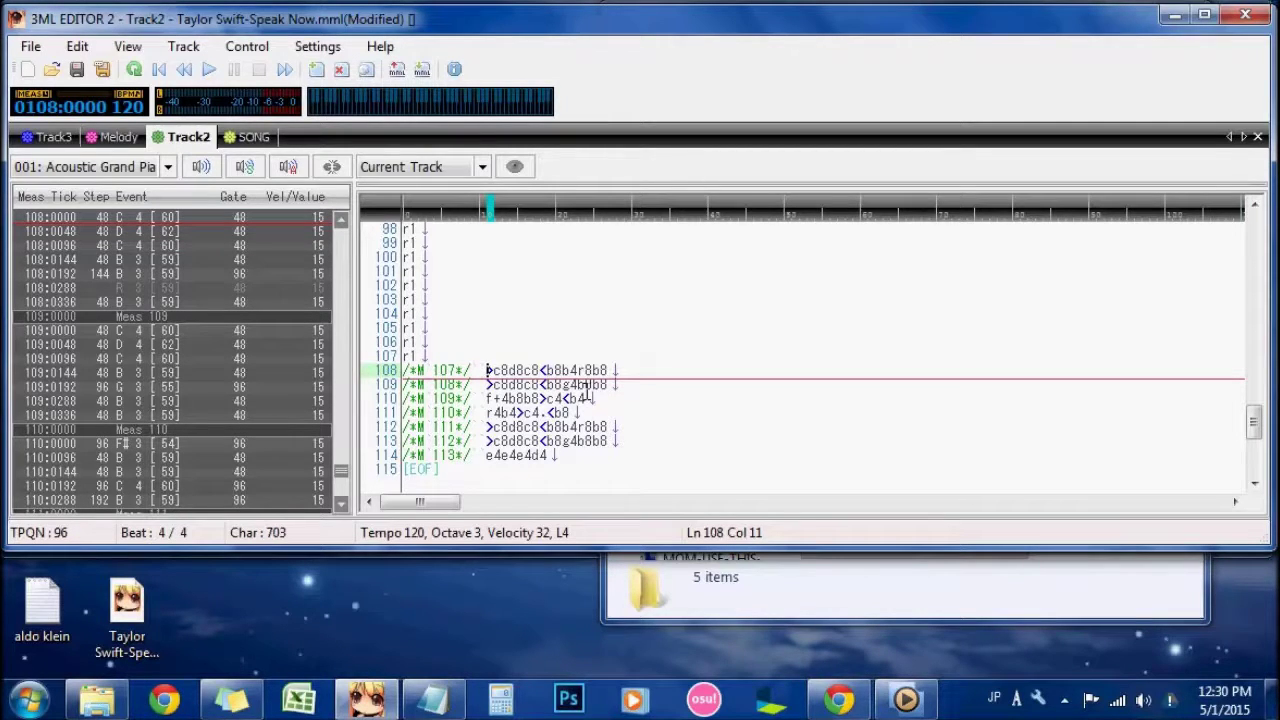
{"action": "type", "text": ">"}
{"action": "key", "text": "BackSpace"}
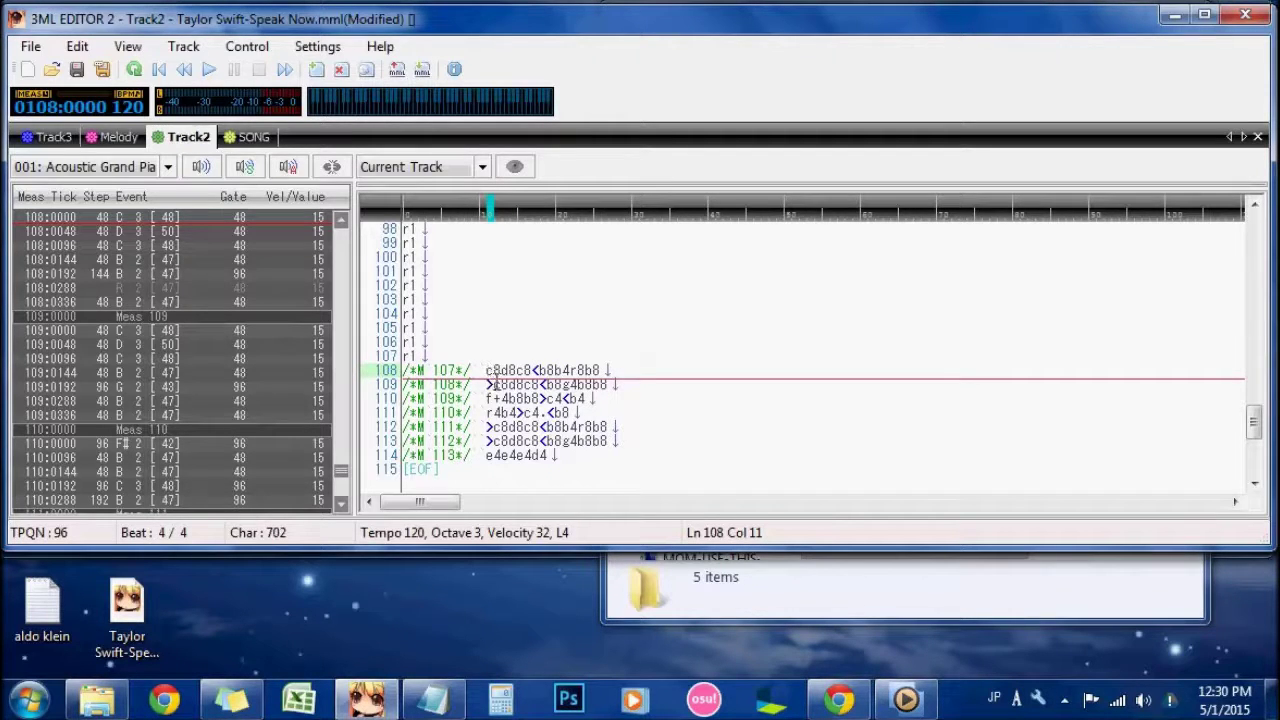
{"action": "left_click", "coordinate": [455, 358]}
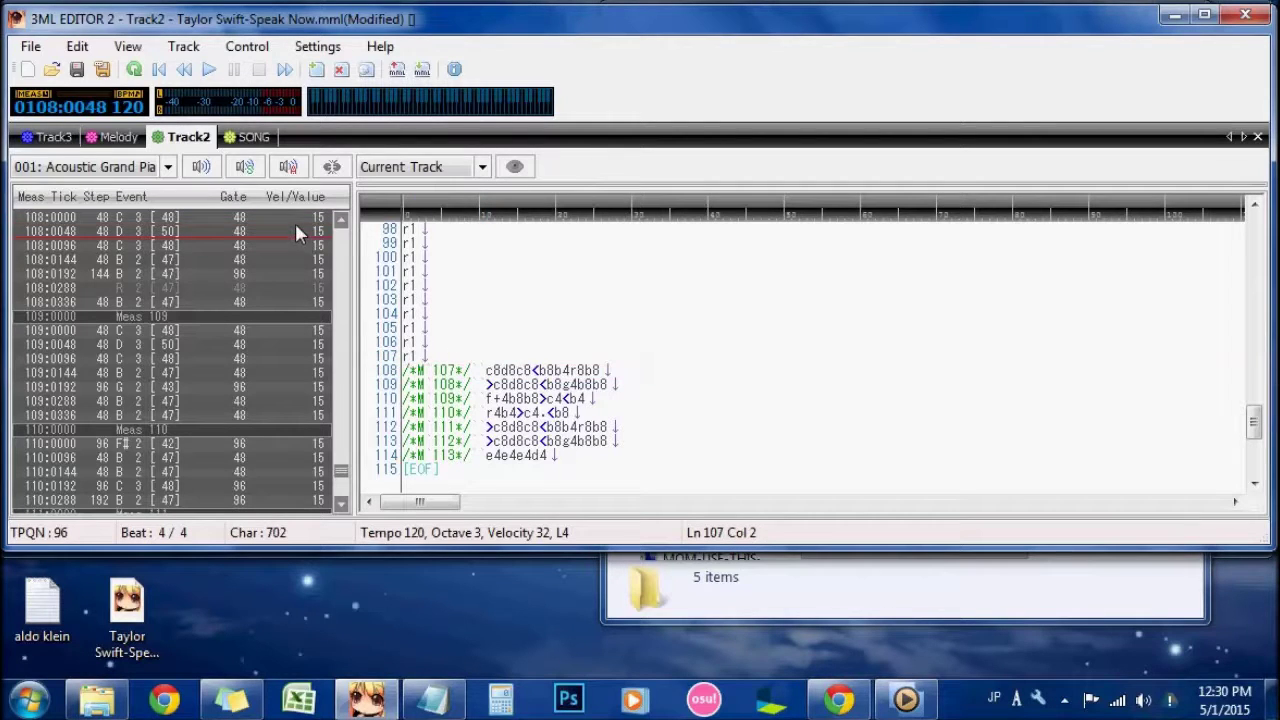
{"action": "left_click", "coordinate": [208, 69]}
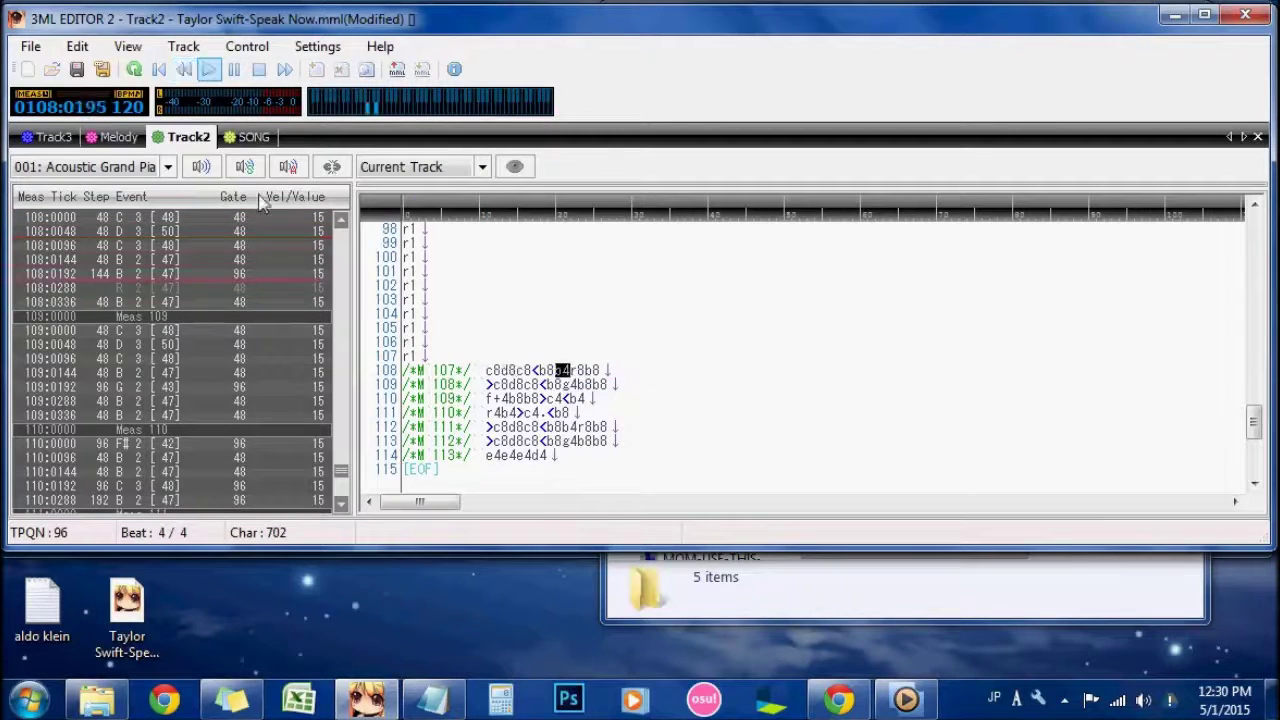
{"action": "left_click", "coordinate": [226, 71]}
Step: Play the Melody from its M 105 line through the transition into Track2, and stop playback
{"action": "left_click", "coordinate": [137, 140]}
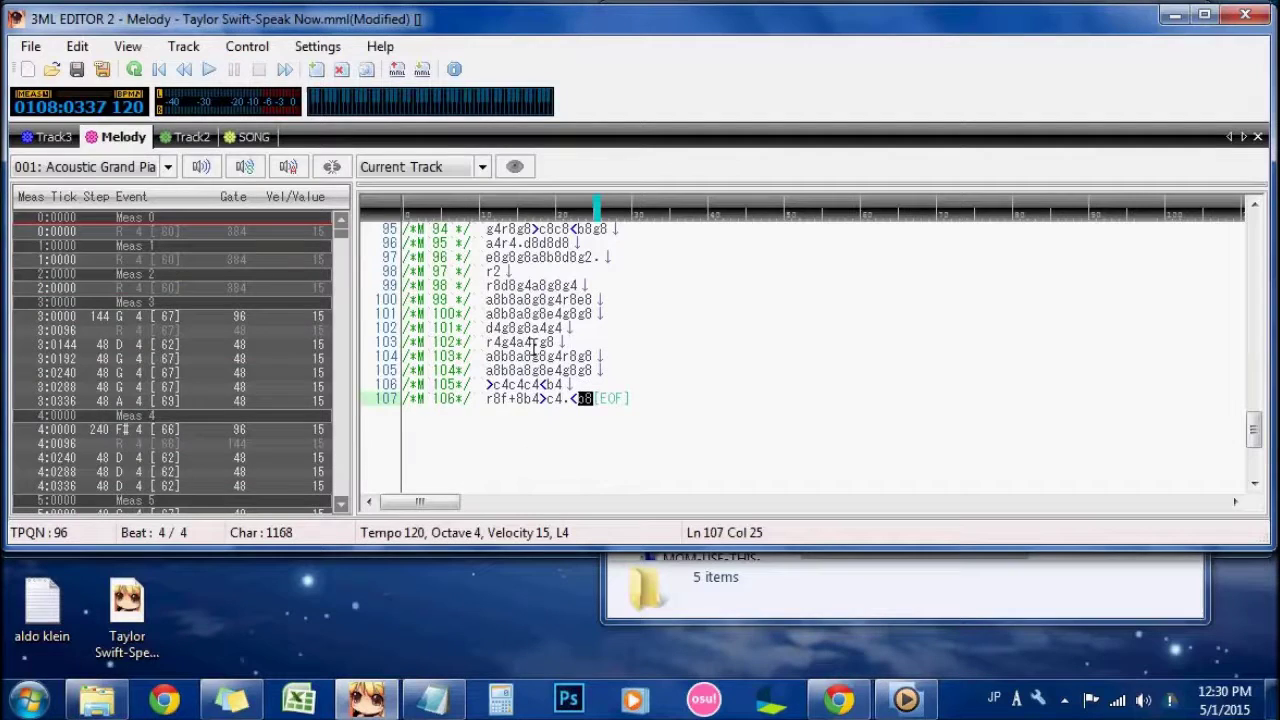
{"action": "left_click", "coordinate": [455, 391]}
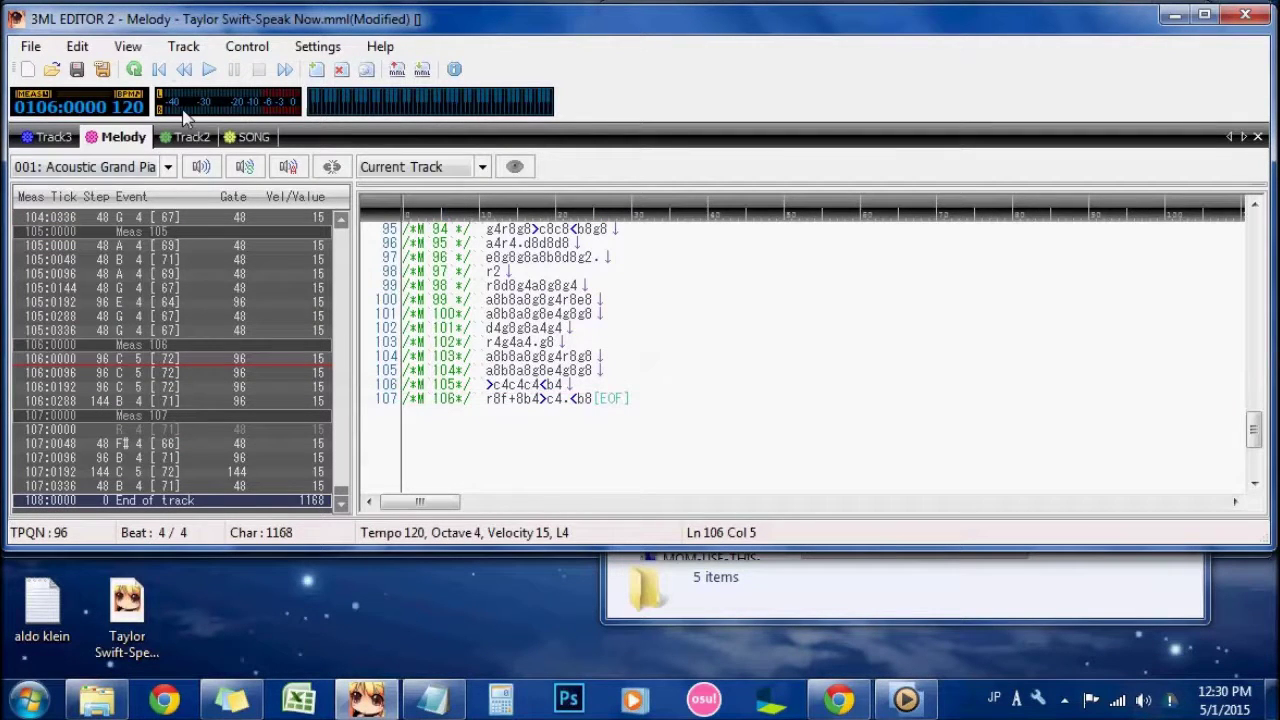
{"action": "left_click", "coordinate": [208, 70]}
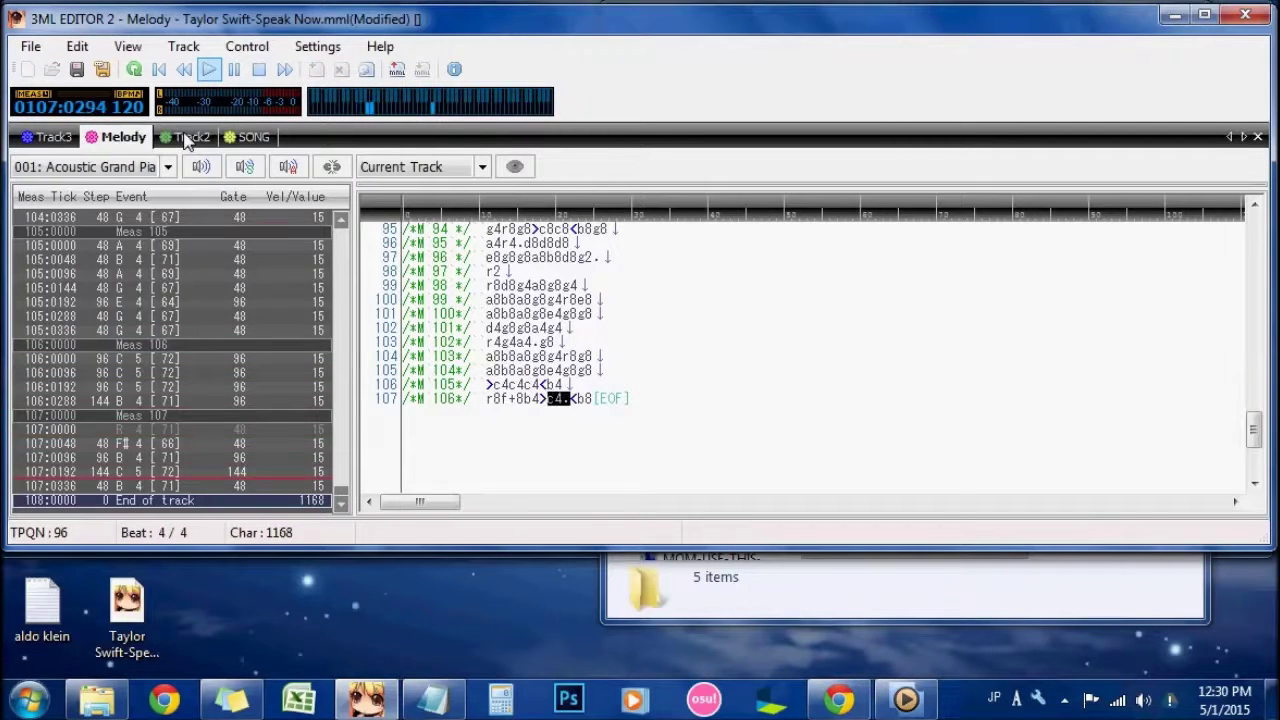
{"action": "left_click", "coordinate": [183, 141]}
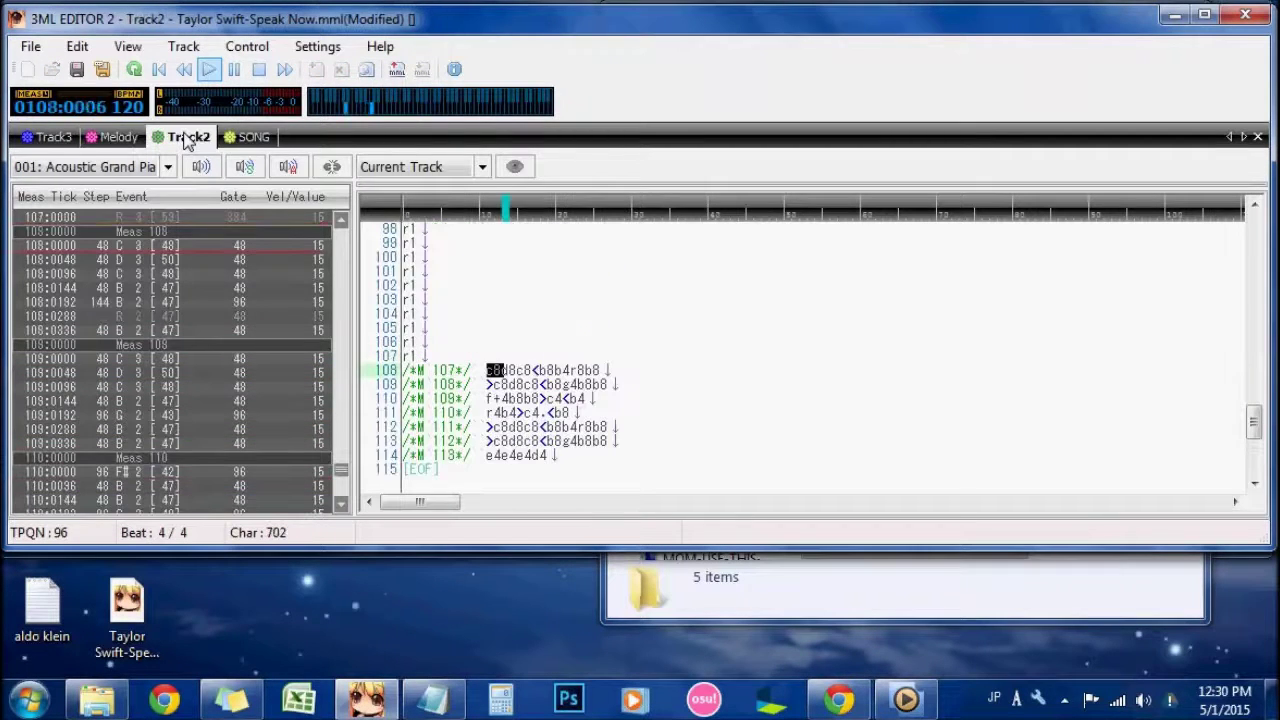
{"action": "left_click", "coordinate": [258, 69]}
Step: Insert a < octave mark before the notes on Track2's M 107 line and place the cursor in the preceding rest line
{"action": "left_click", "coordinate": [486, 372]}
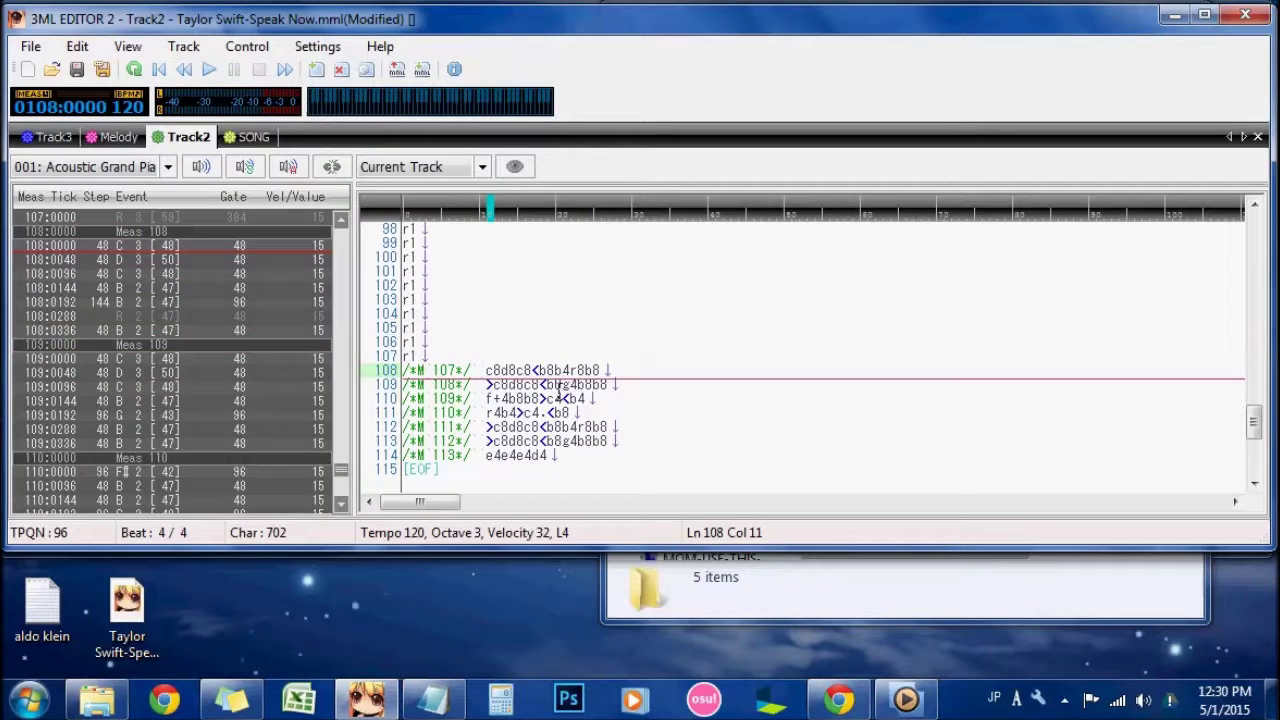
{"action": "type", "text": "<"}
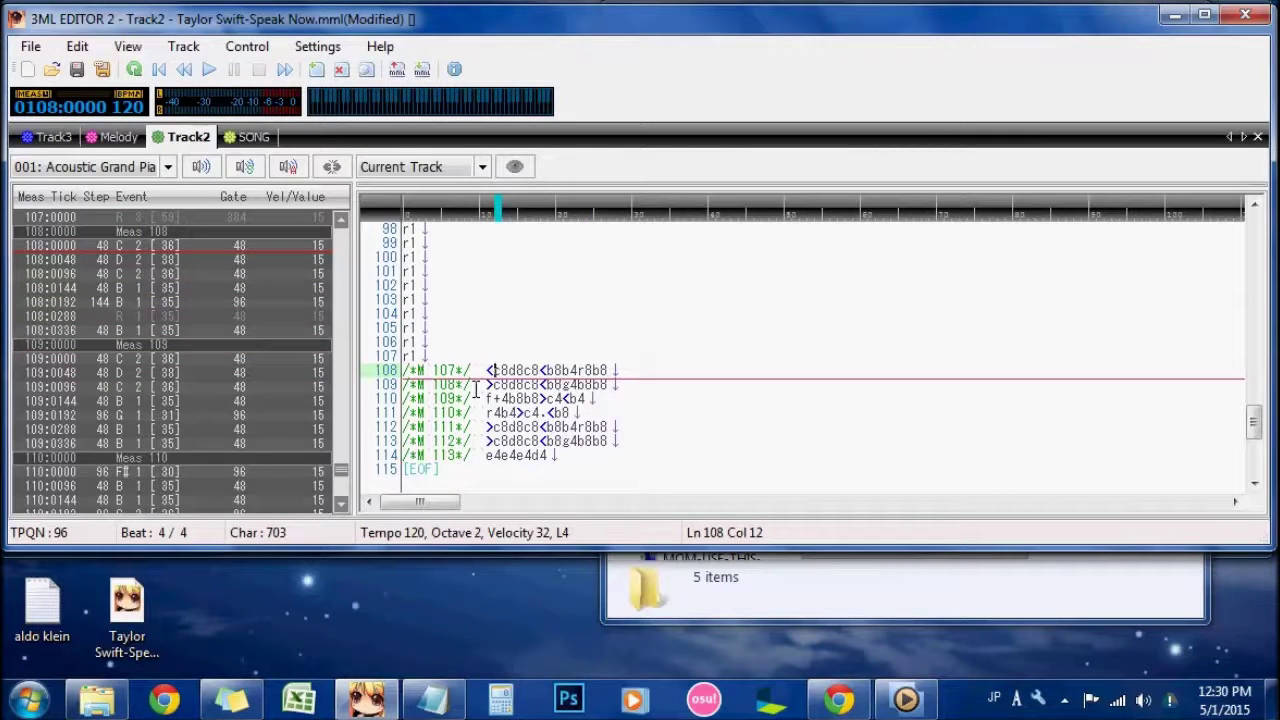
{"action": "left_click", "coordinate": [412, 356]}
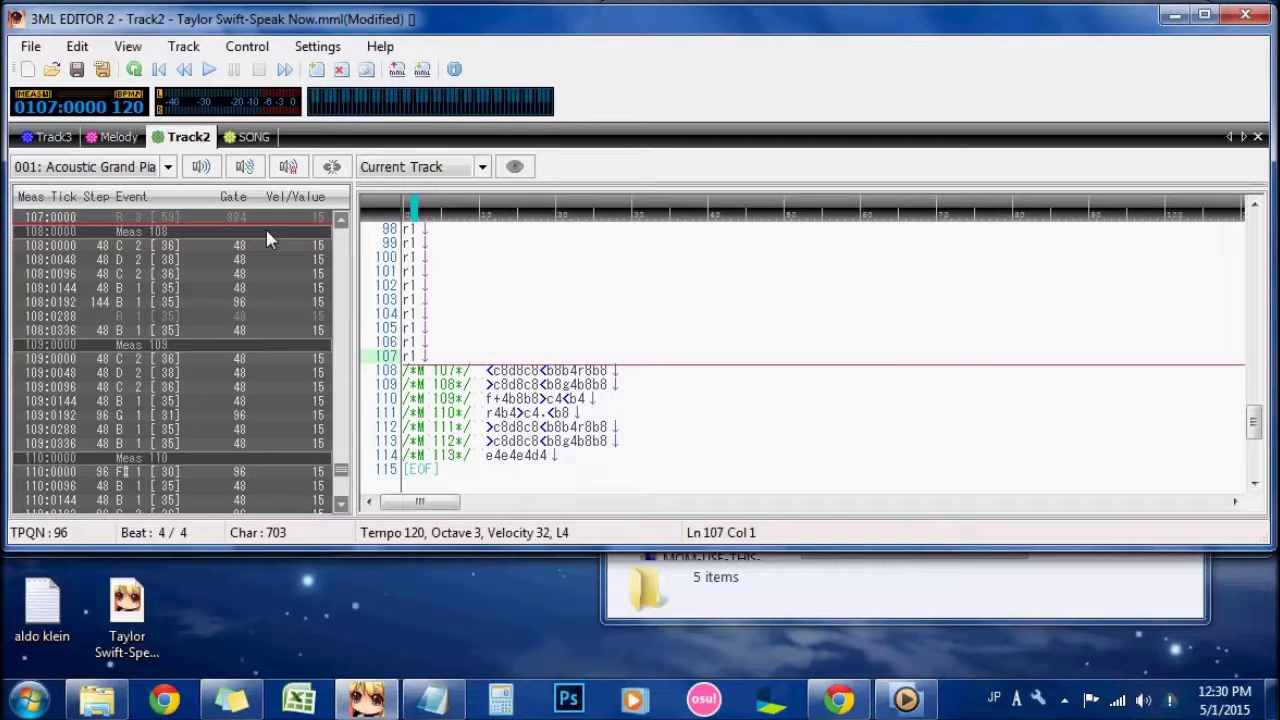
Step: Replace the < octave mark on Track2's M 107 line with >> and play from the rest on line 106
{"action": "left_click", "coordinate": [208, 69]}
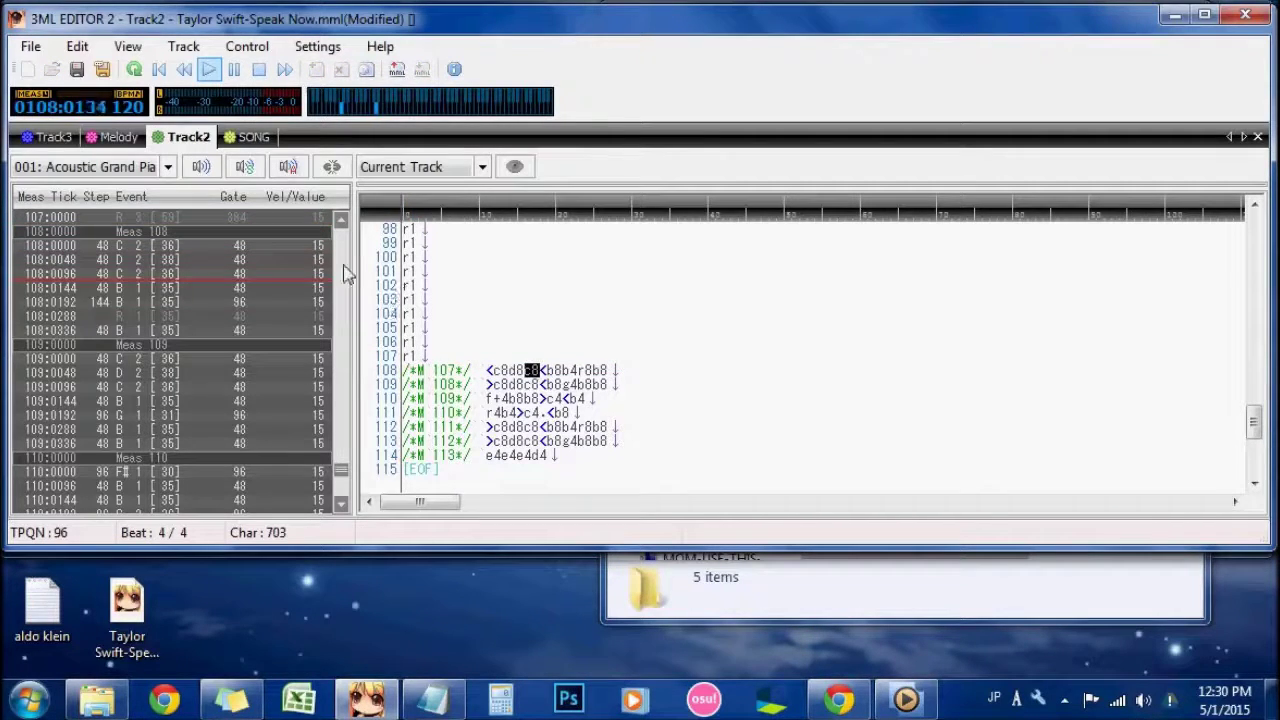
{"action": "left_click", "coordinate": [234, 72]}
{"action": "left_click", "coordinate": [493, 371]}
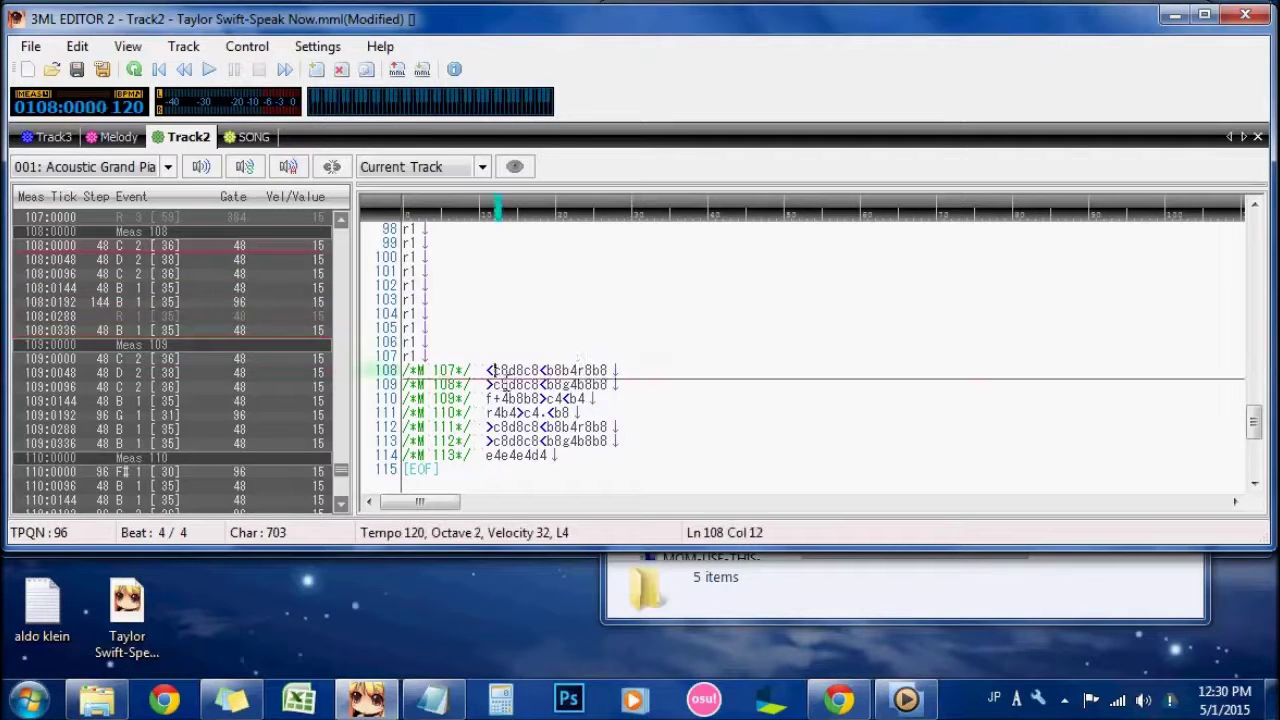
{"action": "key", "text": "BackSpace"}
{"action": "type", "text": ">>"}
{"action": "left_click", "coordinate": [414, 343]}
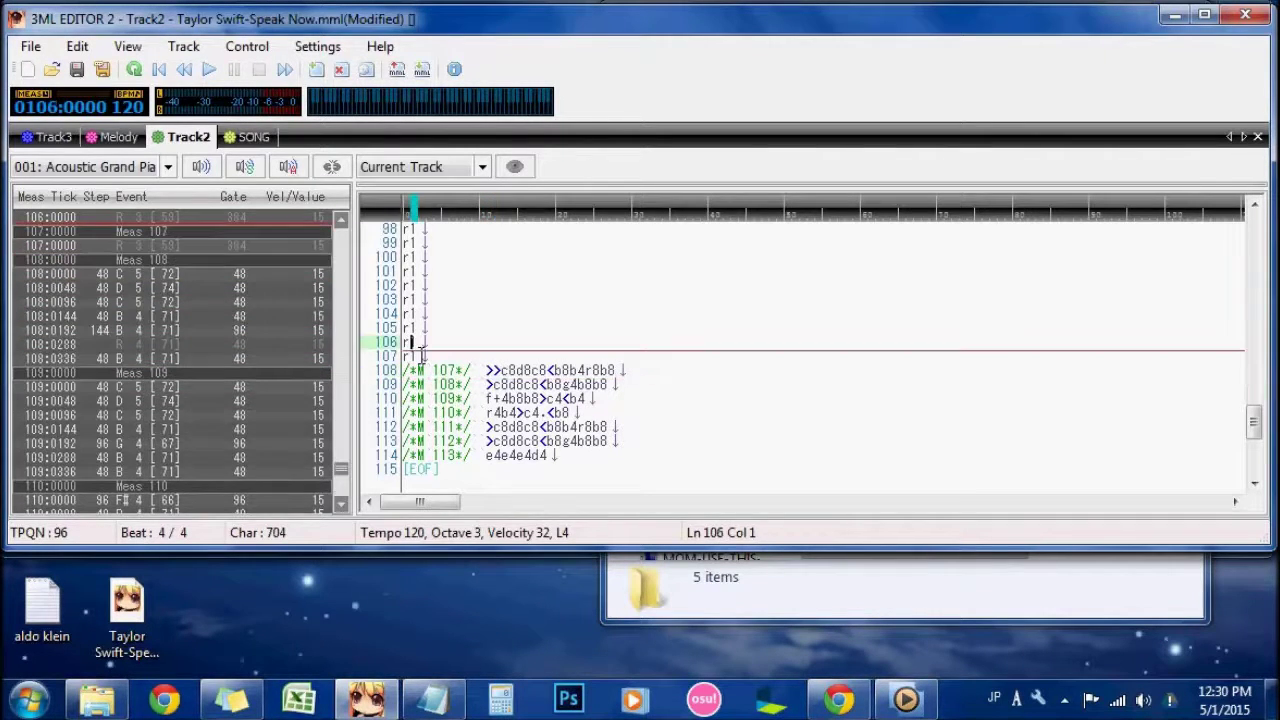
{"action": "left_click", "coordinate": [209, 69]}
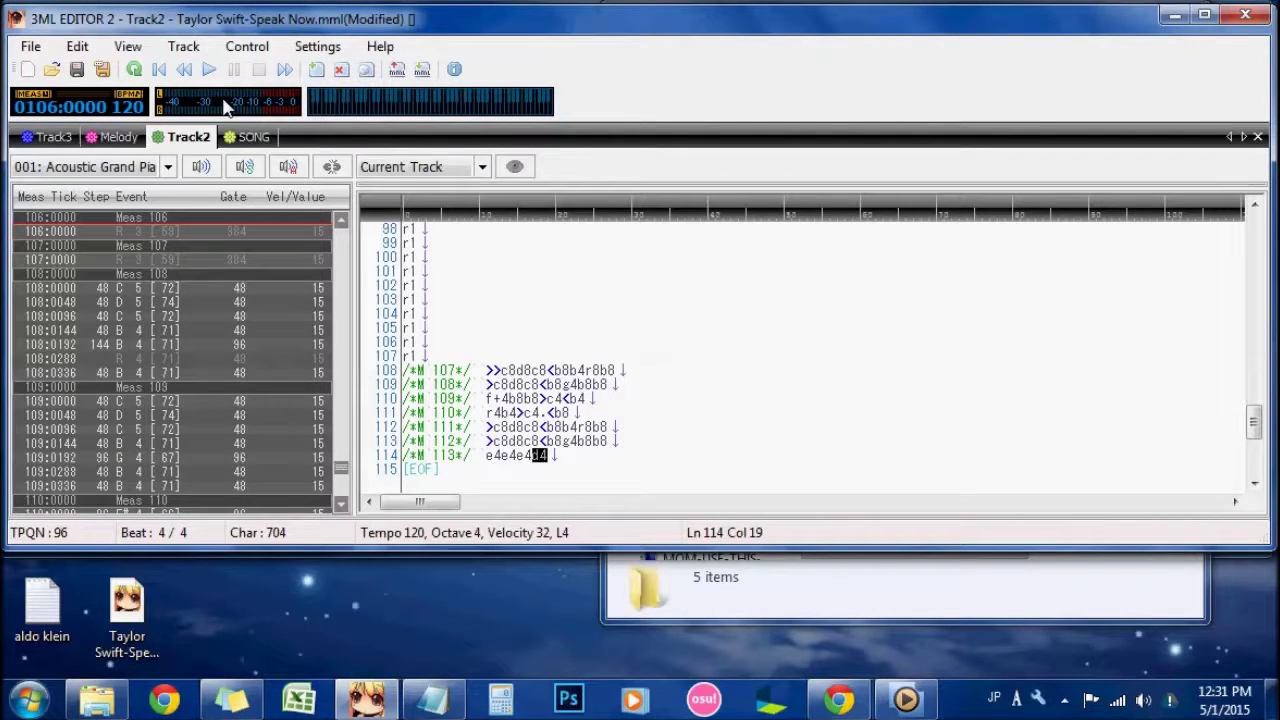
Step: Try a single > octave mark on Track2's M 107 line and play the passage from line 106
{"action": "left_click", "coordinate": [495, 369]}
{"action": "key", "text": "BackSpace"}
{"action": "left_click", "coordinate": [434, 345]}
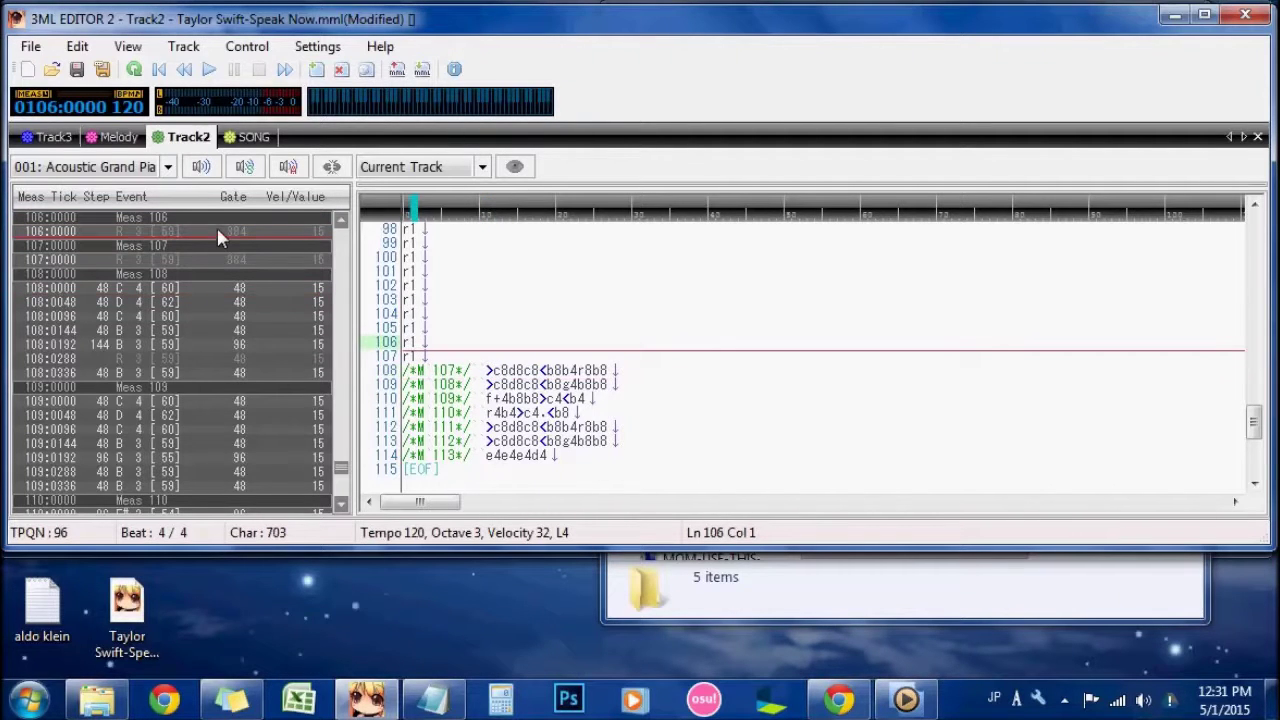
{"action": "left_click", "coordinate": [208, 69]}
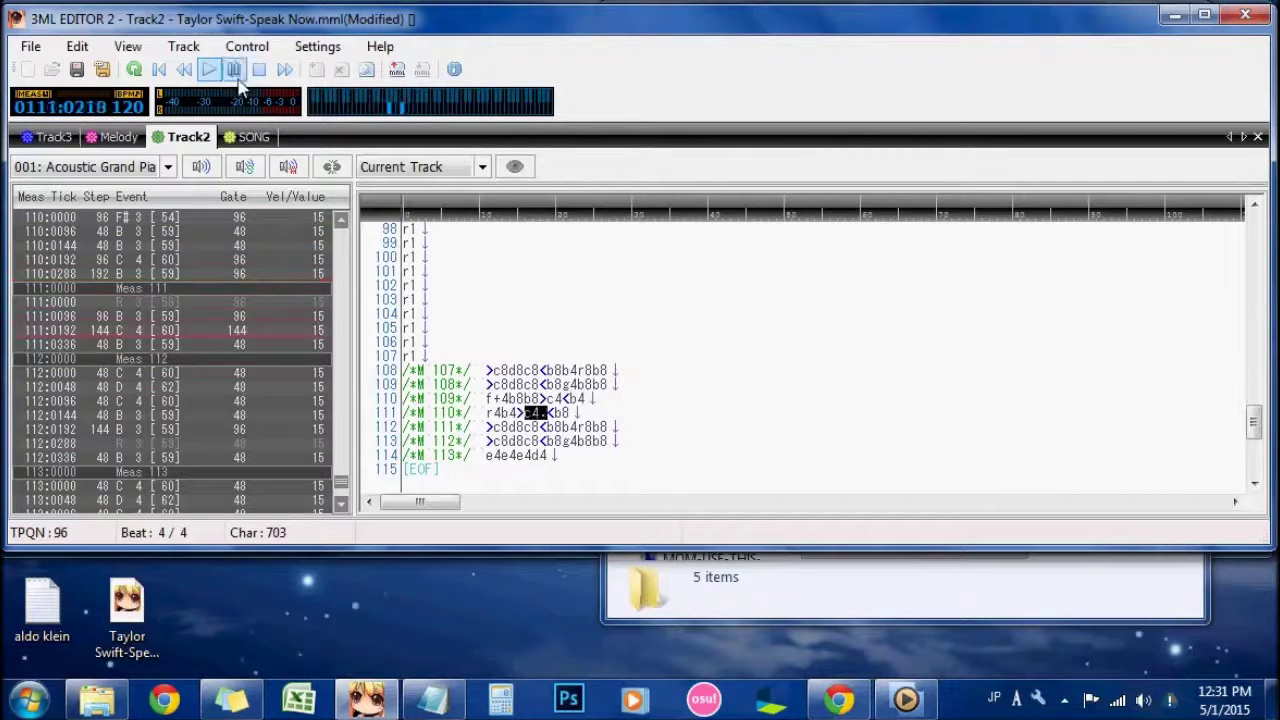
{"action": "left_click", "coordinate": [234, 70]}
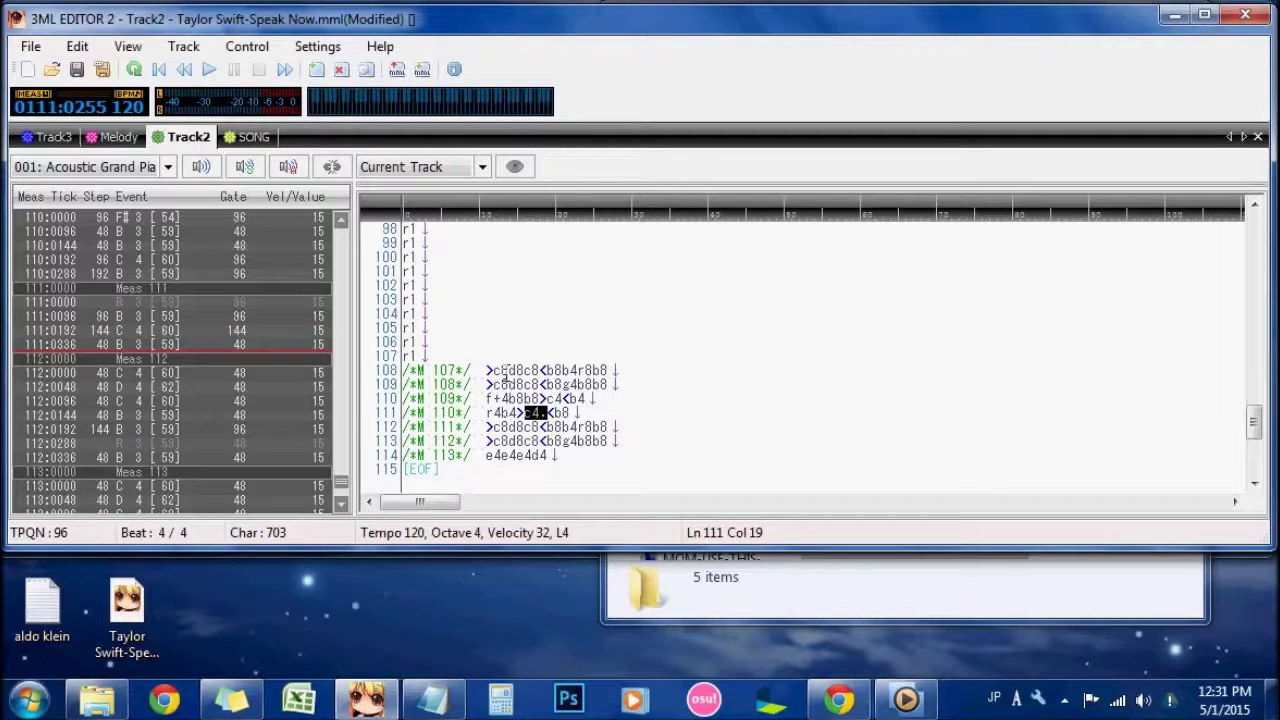
Step: Add a second > octave mark before the notes on Track2's M 107 line and replay from measure 107
{"action": "left_click", "coordinate": [488, 371]}
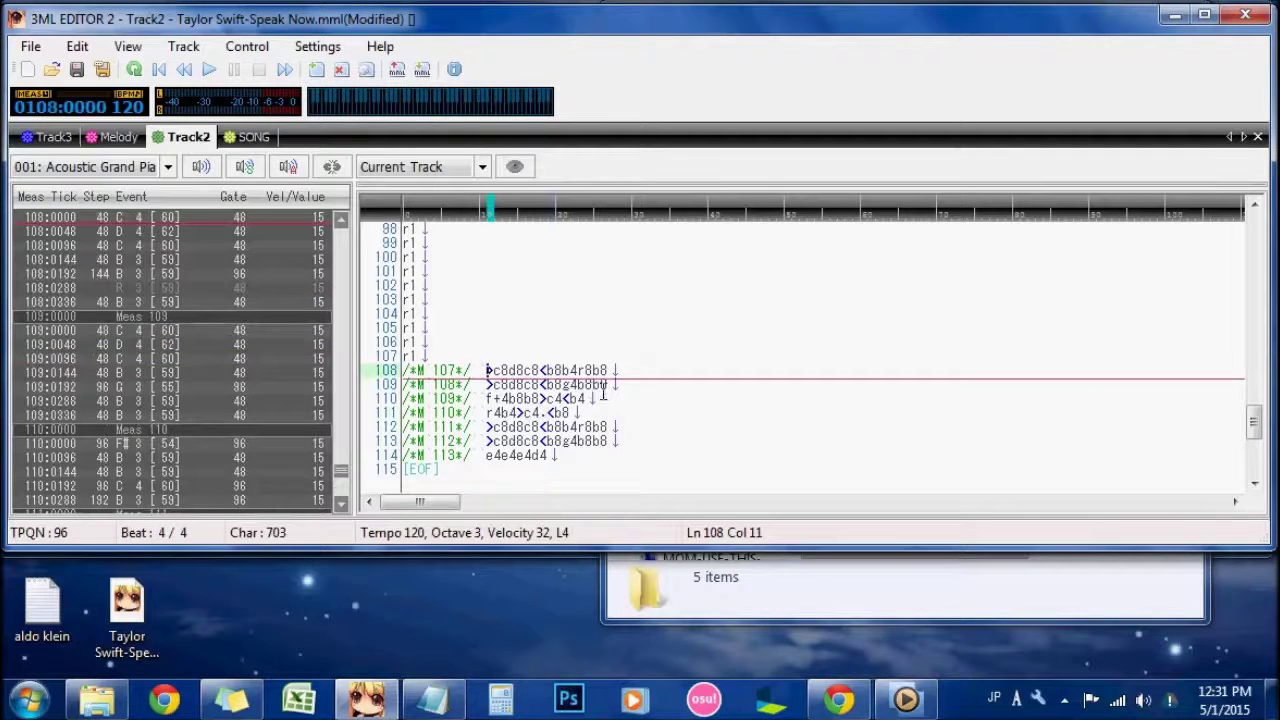
{"action": "type", "text": ">"}
{"action": "key", "text": "Up"}
{"action": "key", "text": "Up"}
{"action": "left_click", "coordinate": [259, 229]}
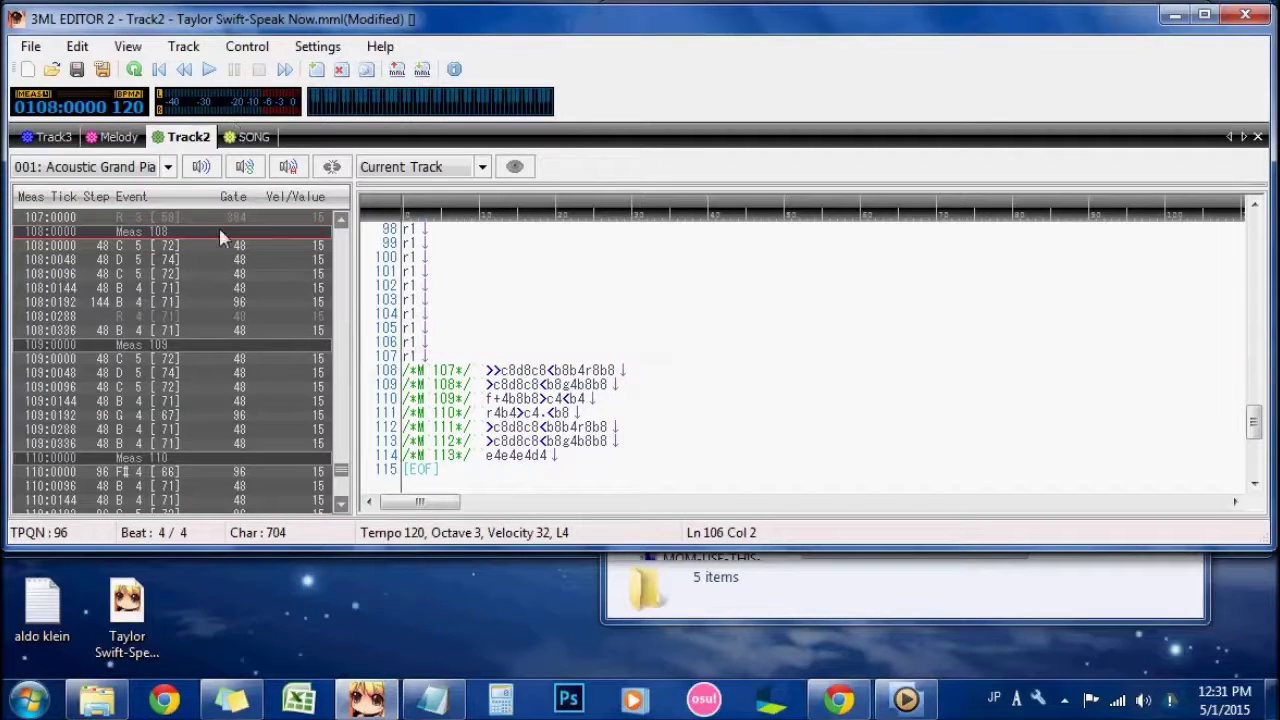
{"action": "left_click", "coordinate": [219, 216]}
{"action": "left_click", "coordinate": [209, 69]}
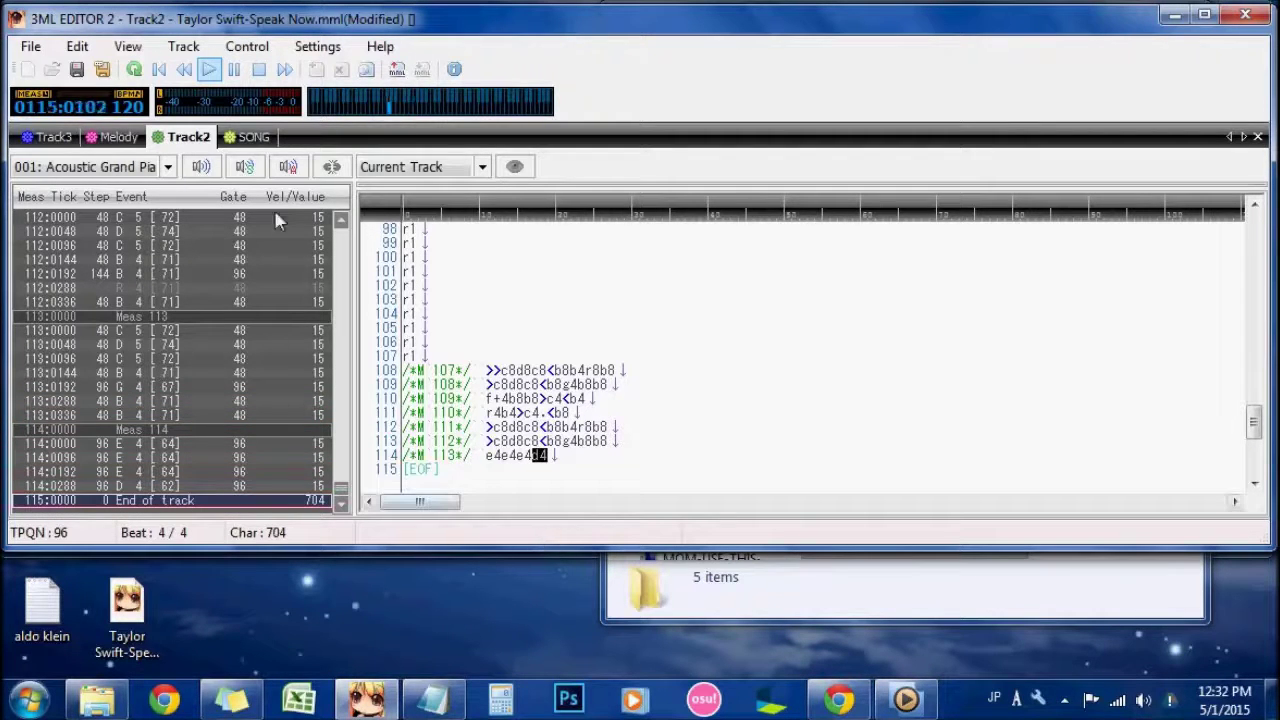
Step: Copy the Track3, Melody and Track2 parts to the clipboard as optimized Mabinogi MML@, leaving out the SONG track
{"action": "left_click", "coordinate": [245, 137]}
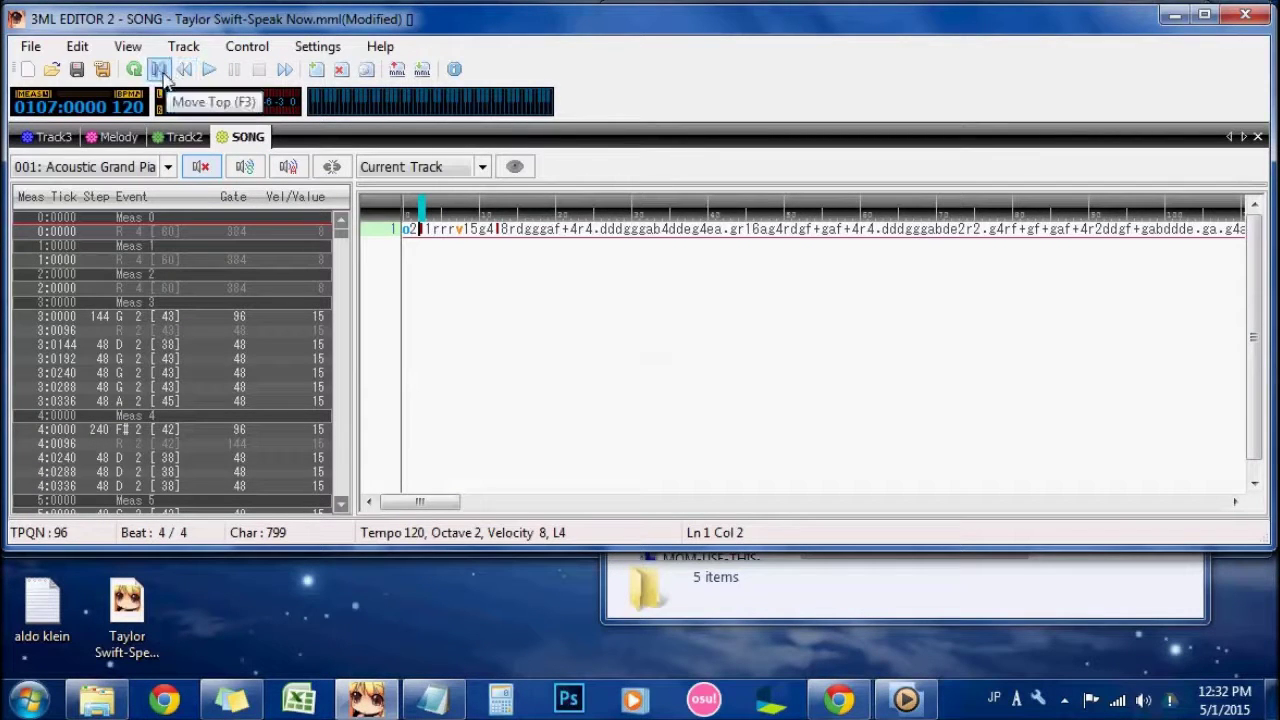
{"action": "left_click", "coordinate": [30, 46]}
{"action": "left_click", "coordinate": [100, 197]}
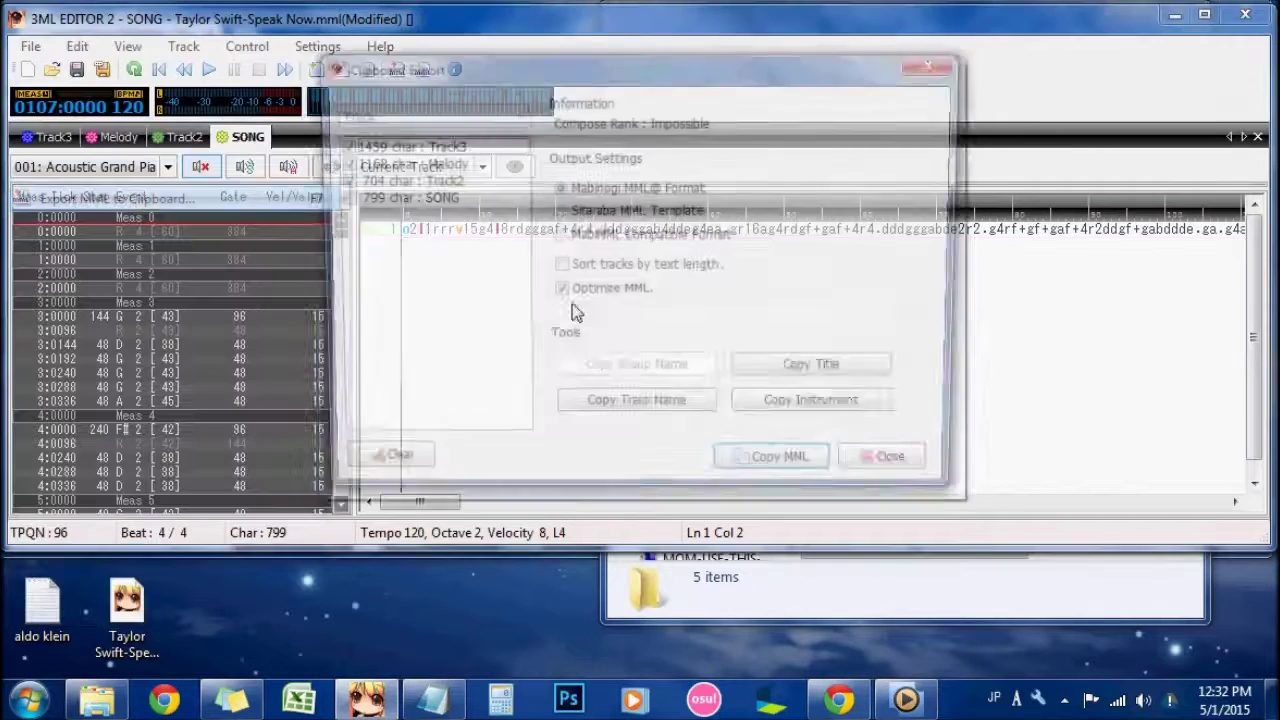
{"action": "left_click", "coordinate": [785, 470]}
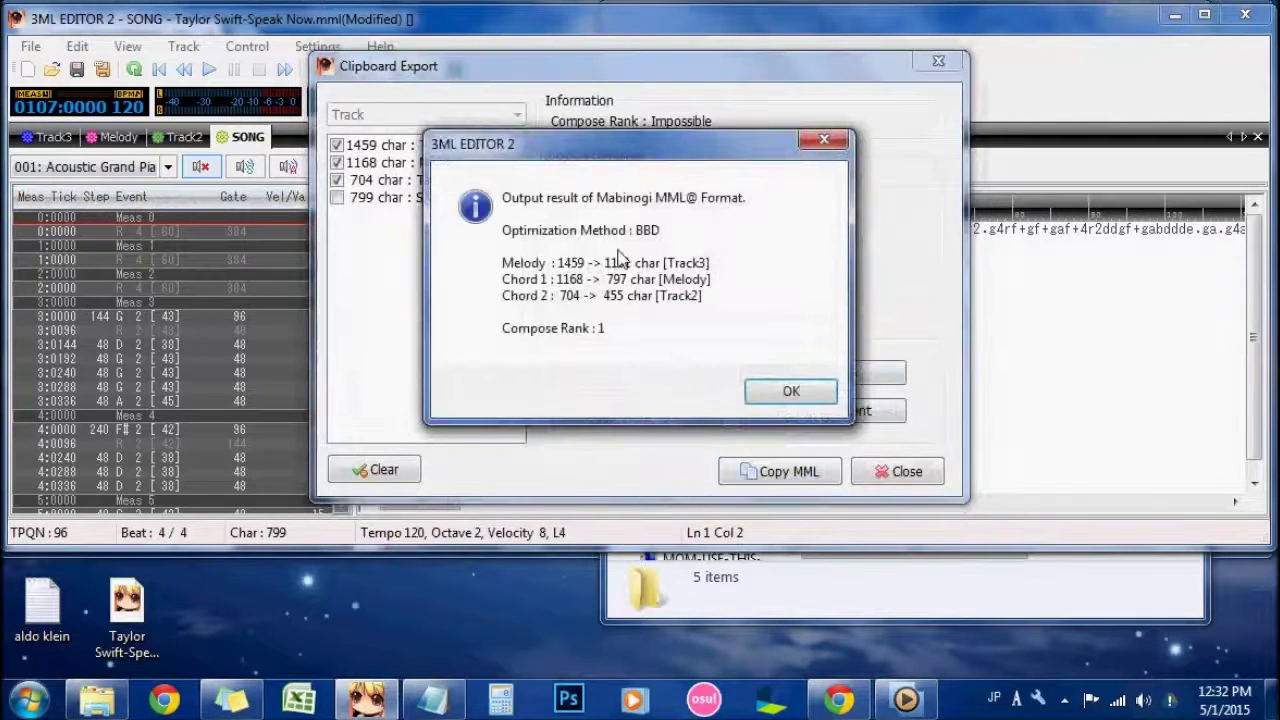
{"action": "left_click", "coordinate": [790, 391]}
{"action": "left_click", "coordinate": [884, 474]}
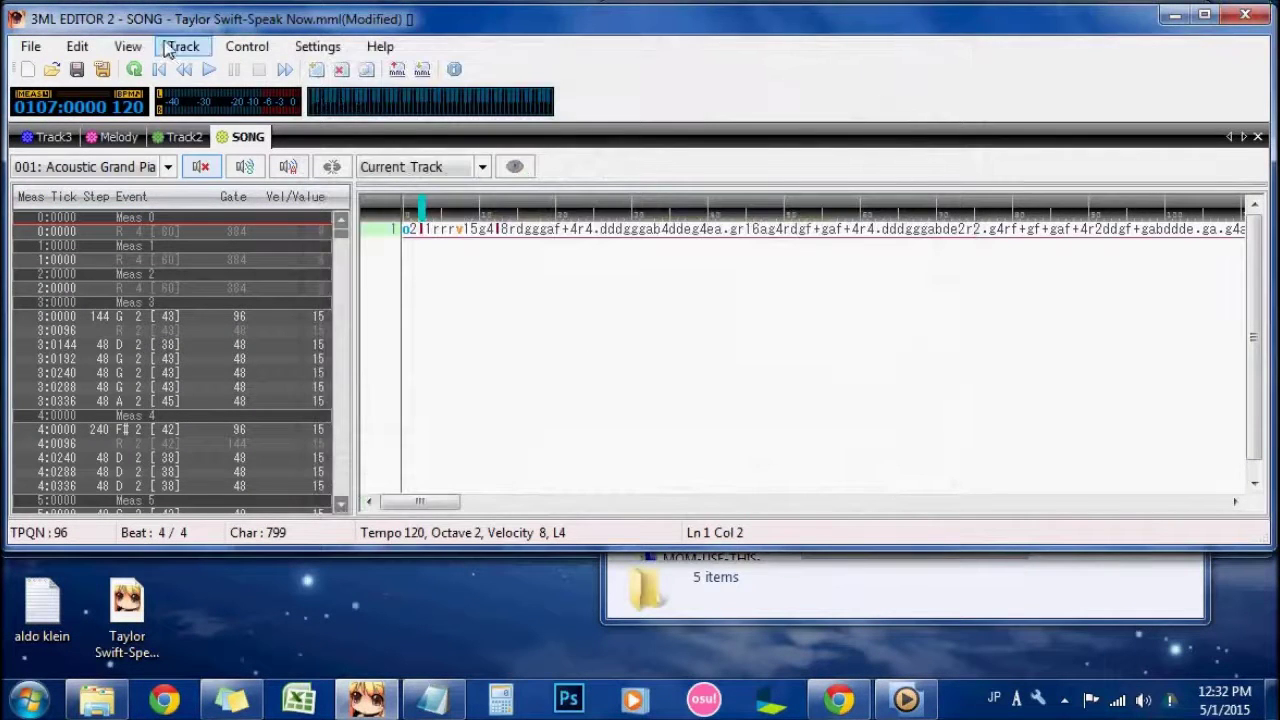
Step: Save the Taylor Swift-Speak Now.mml file, close the editor and the media folder, and minimize the browser
{"action": "left_click", "coordinate": [76, 69]}
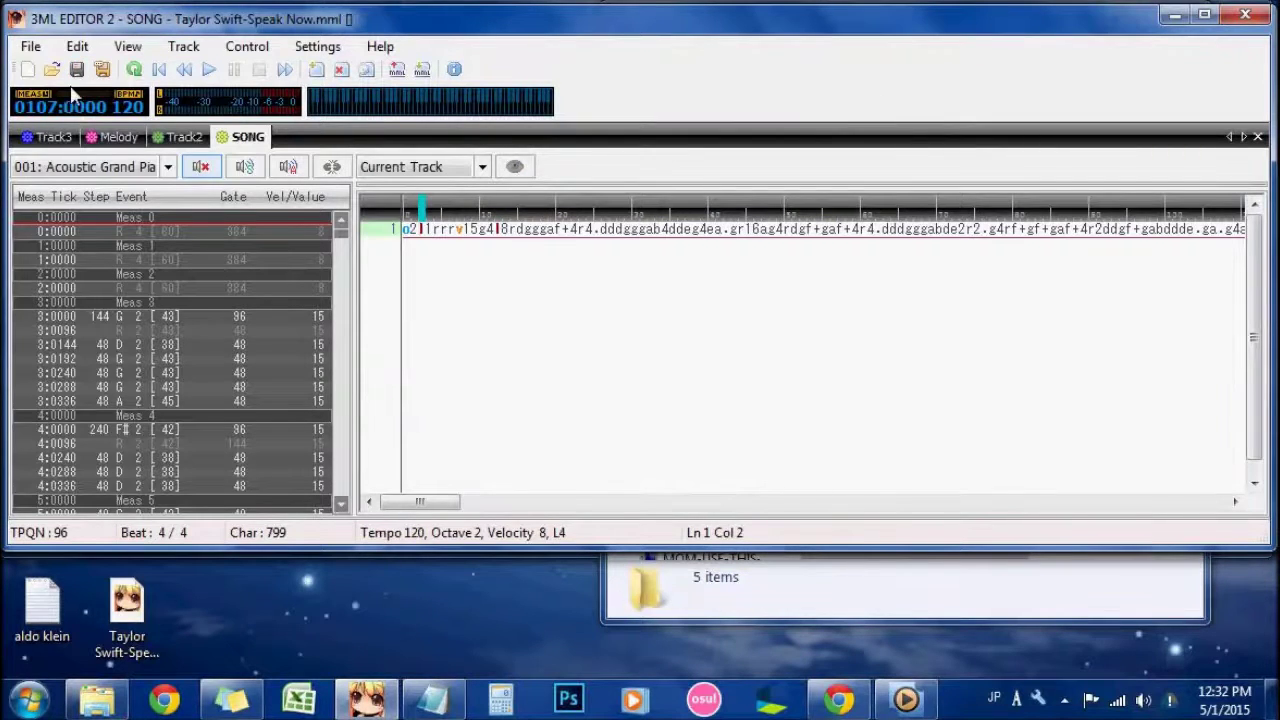
{"action": "left_click", "coordinate": [1247, 20]}
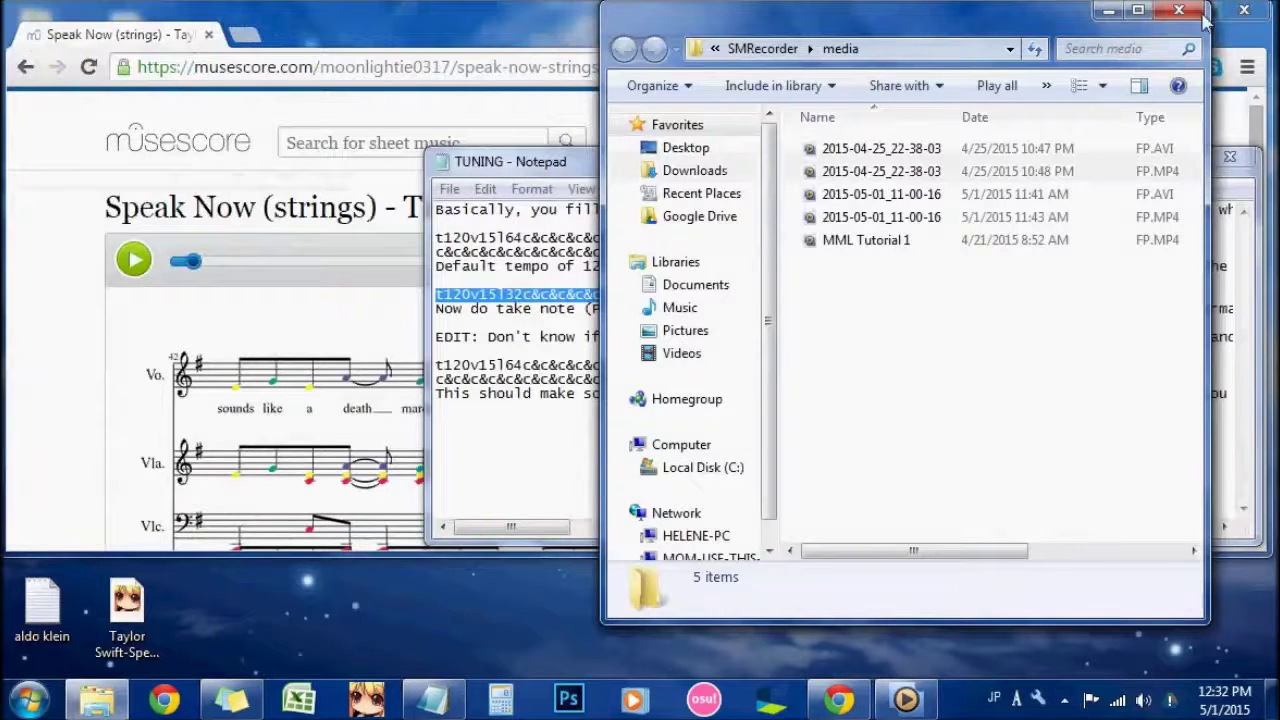
{"action": "left_click", "coordinate": [1183, 10]}
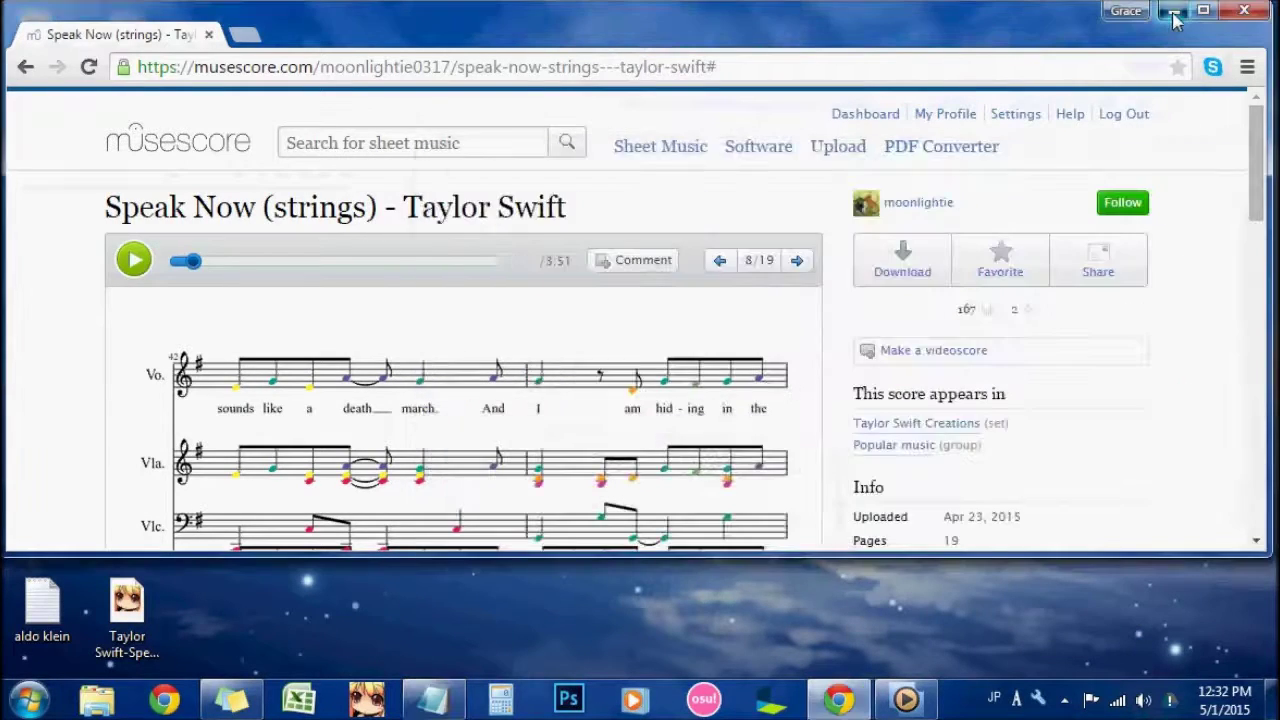
{"action": "left_click", "coordinate": [1174, 10]}
Step: Open the 1年2ヶ月20日 PDF score from the Downloads folder
{"action": "left_click", "coordinate": [97, 700]}
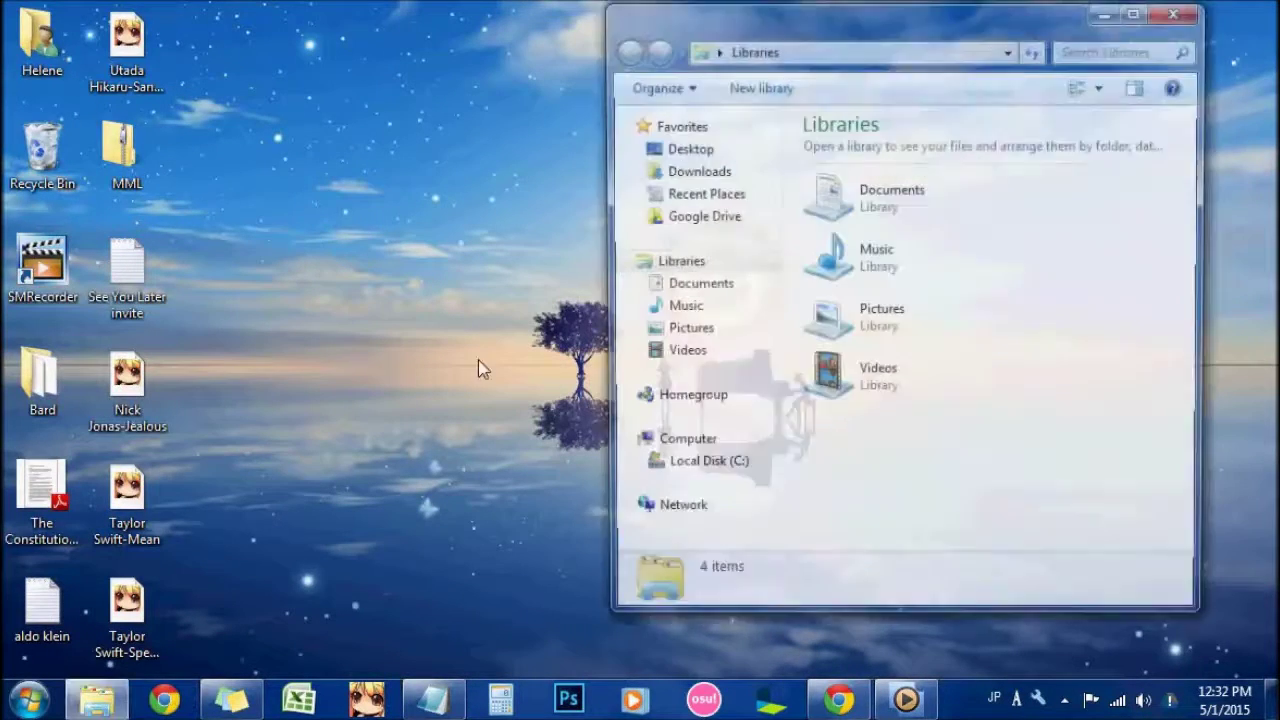
{"action": "left_click", "coordinate": [712, 172]}
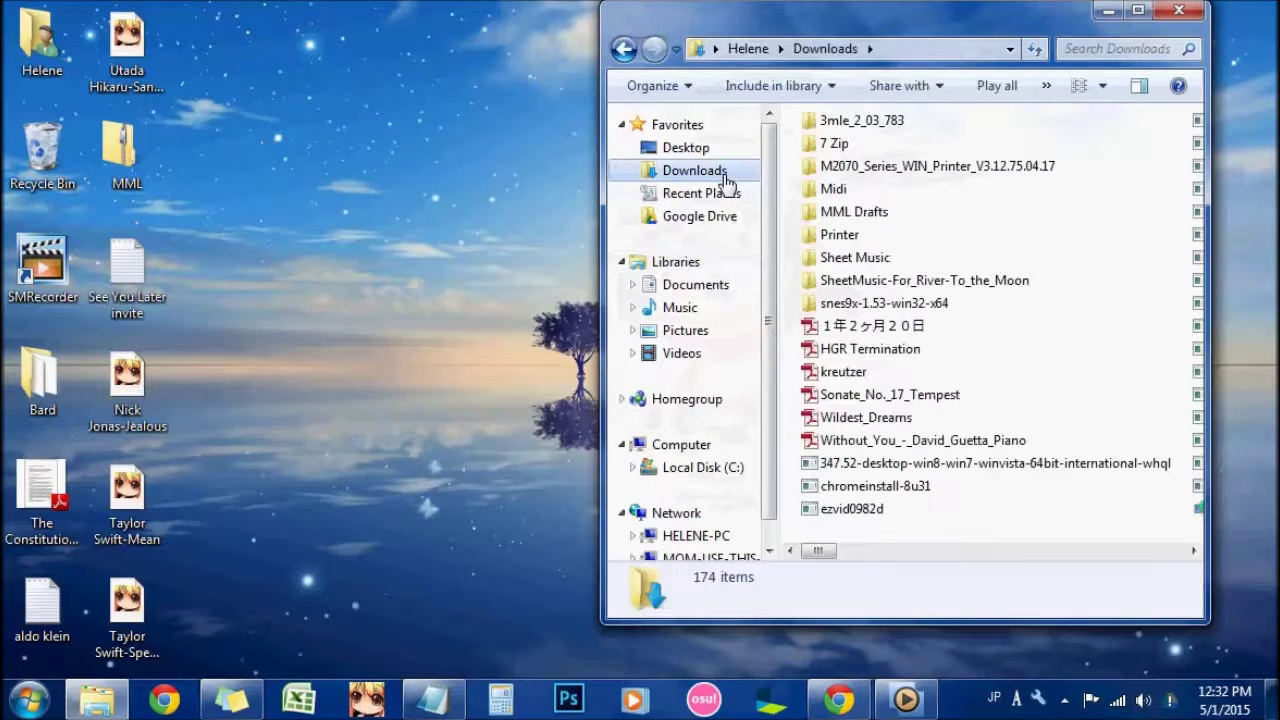
{"action": "double_click", "coordinate": [875, 328]}
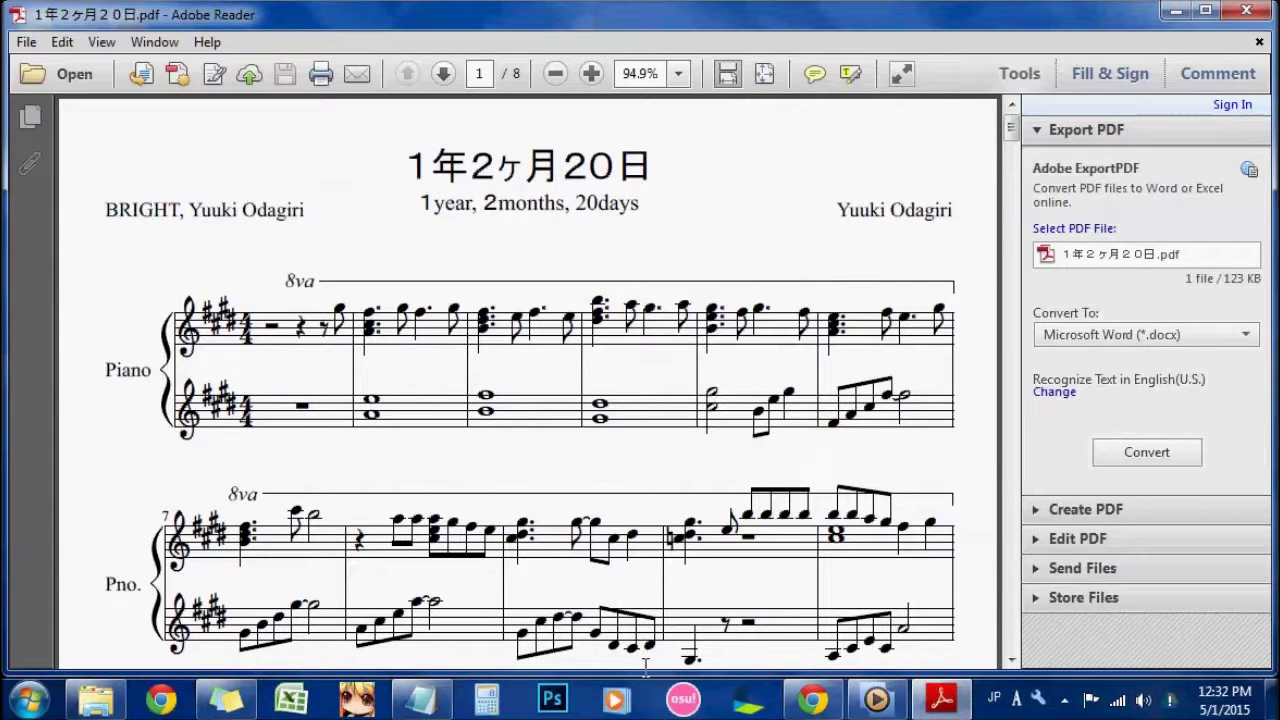
Step: Start 3ML EDITOR 2 with an untitled song and narrow both windows so it sits beside the PDF score
{"action": "left_click", "coordinate": [357, 699]}
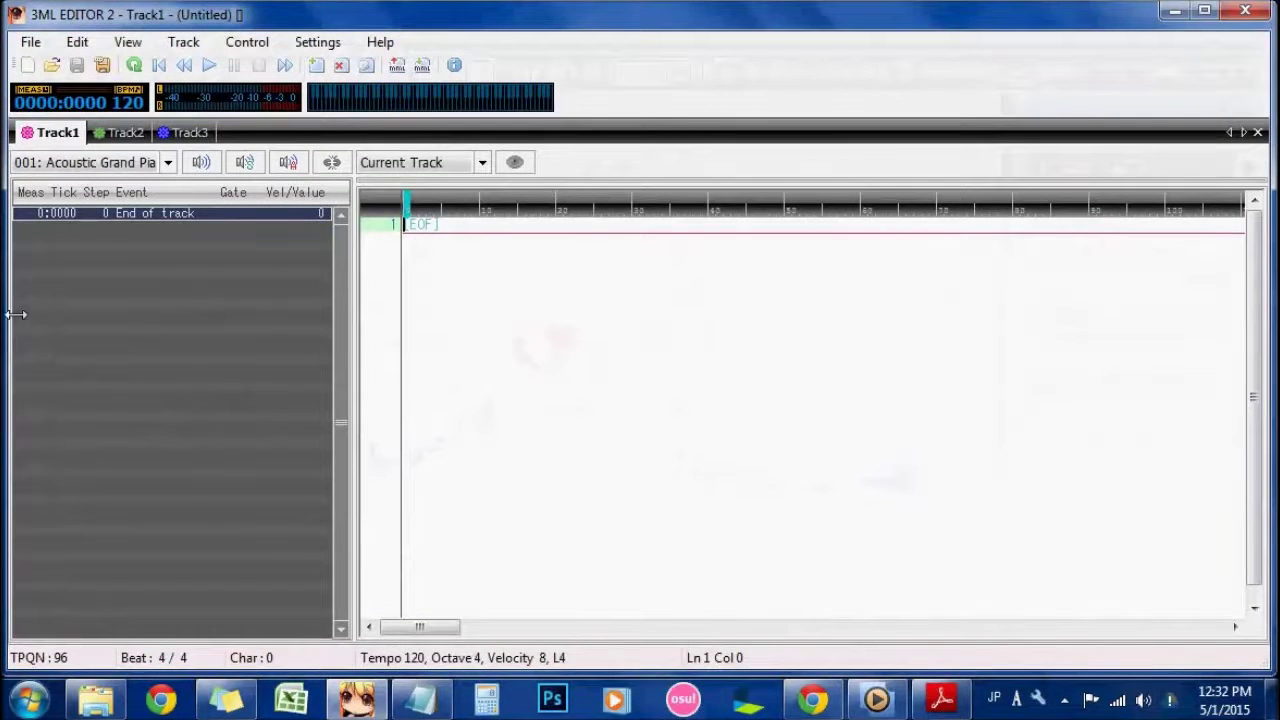
{"action": "left_click_drag", "start_coordinate": [18, 314], "coordinate": [527, 368]}
{"action": "double_click", "coordinate": [272, 27]}
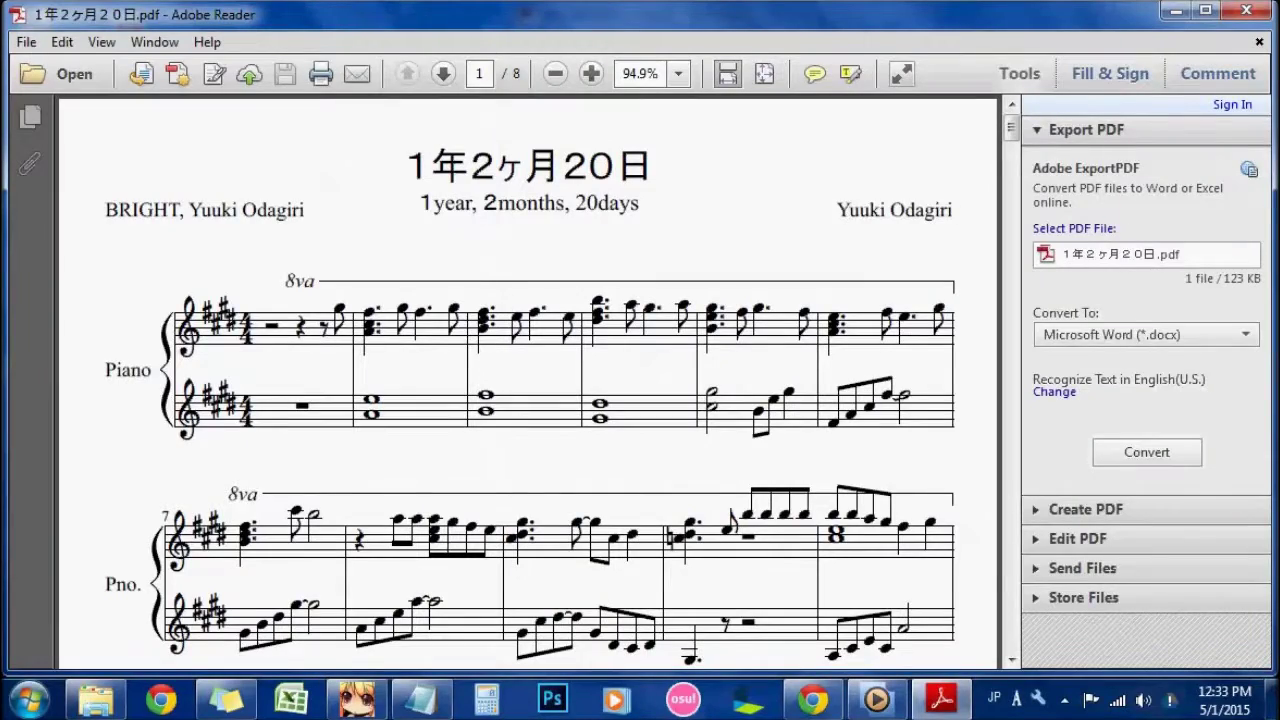
{"action": "left_click_drag", "start_coordinate": [1277, 225], "coordinate": [878, 226]}
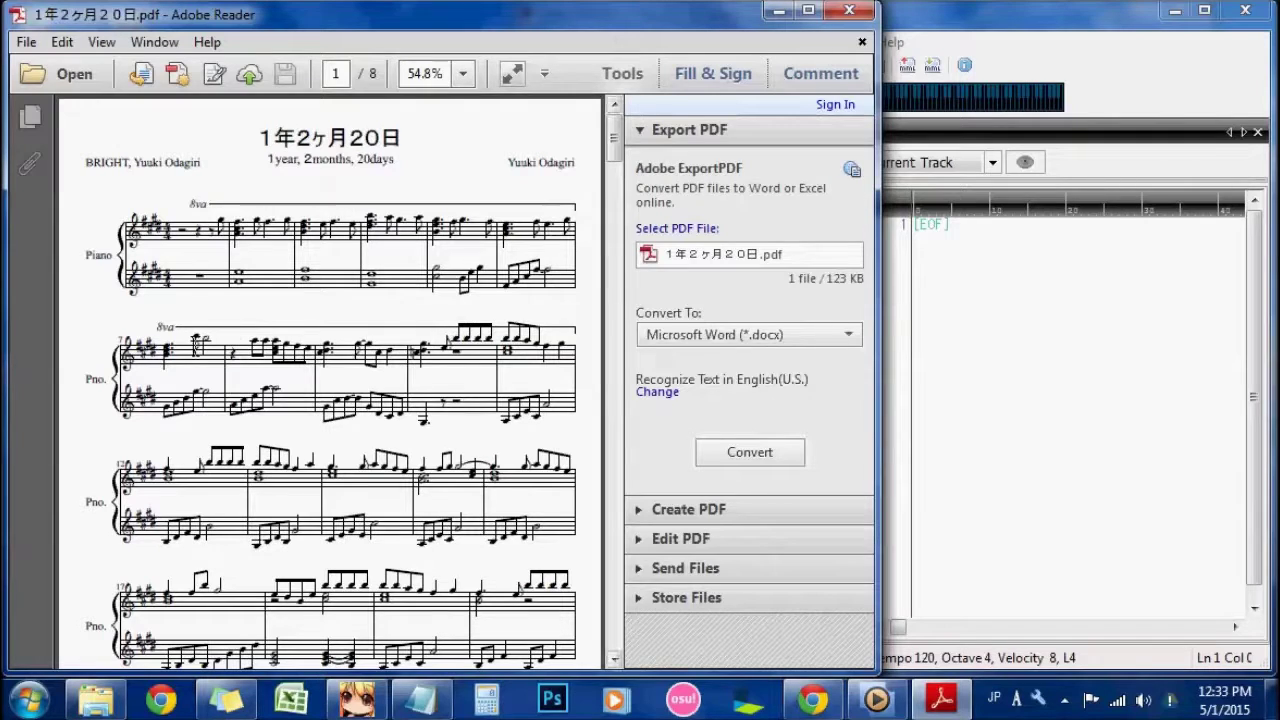
{"action": "left_click", "coordinate": [985, 290]}
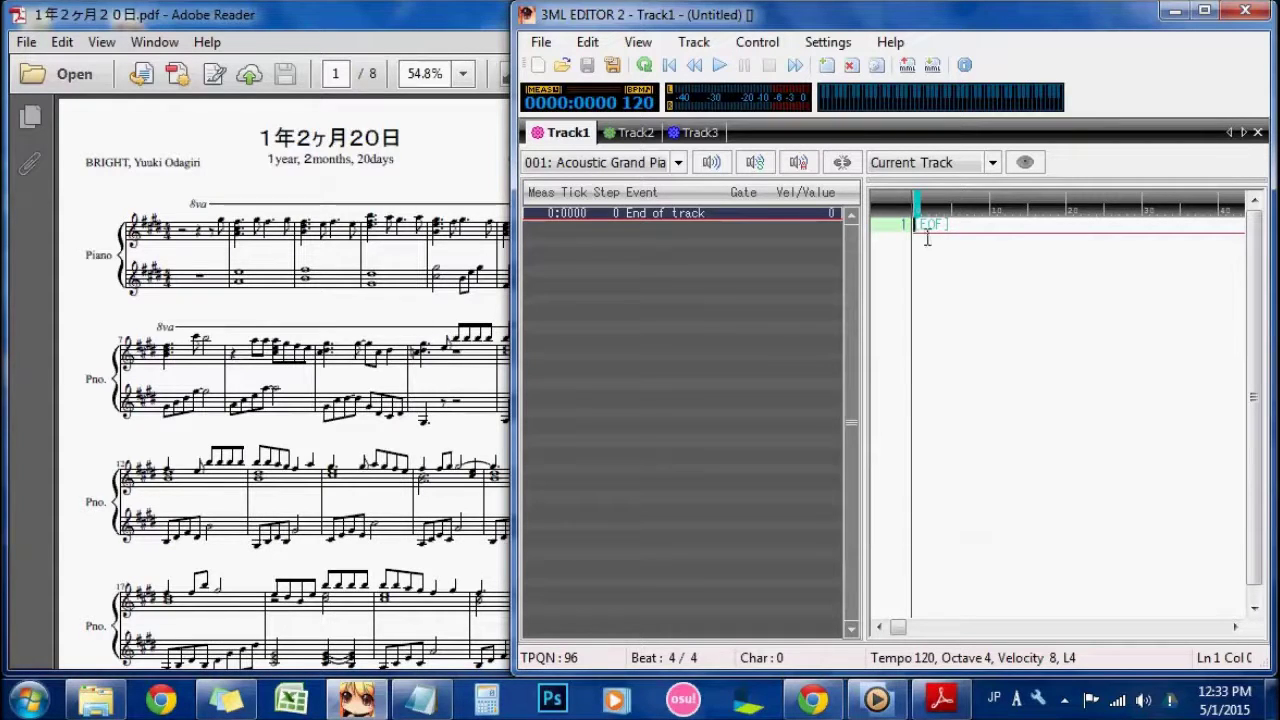
{"action": "key", "text": "Return"}
{"action": "key", "text": "Return"}
{"action": "key", "text": "Return"}
{"action": "key", "text": "Return"}
{"action": "key", "text": "Return"}
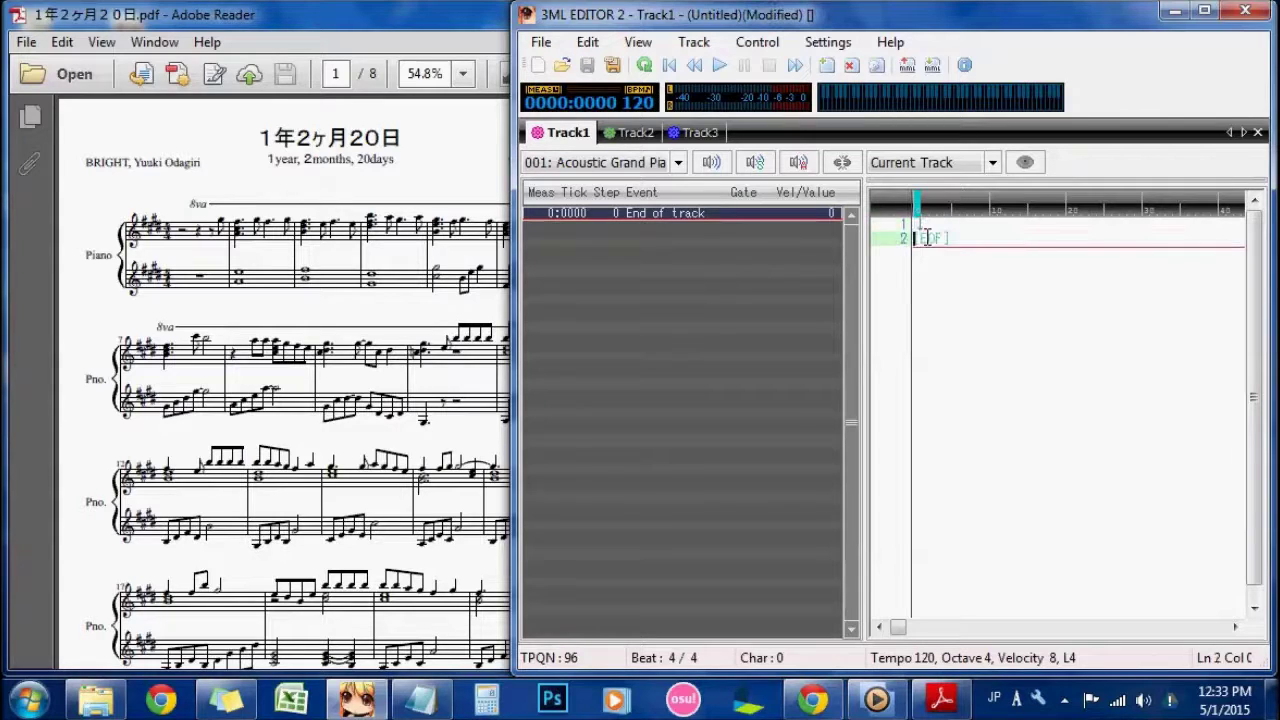
{"action": "type", "text": "¥"}
{"action": "key", "text": "Return"}
{"action": "key", "text": "Return"}
{"action": "key", "text": "Return"}
{"action": "key", "text": "Return"}
{"action": "key", "text": "Return"}
{"action": "key", "text": "Return"}
{"action": "key", "text": "Return"}
{"action": "key", "text": "Return"}
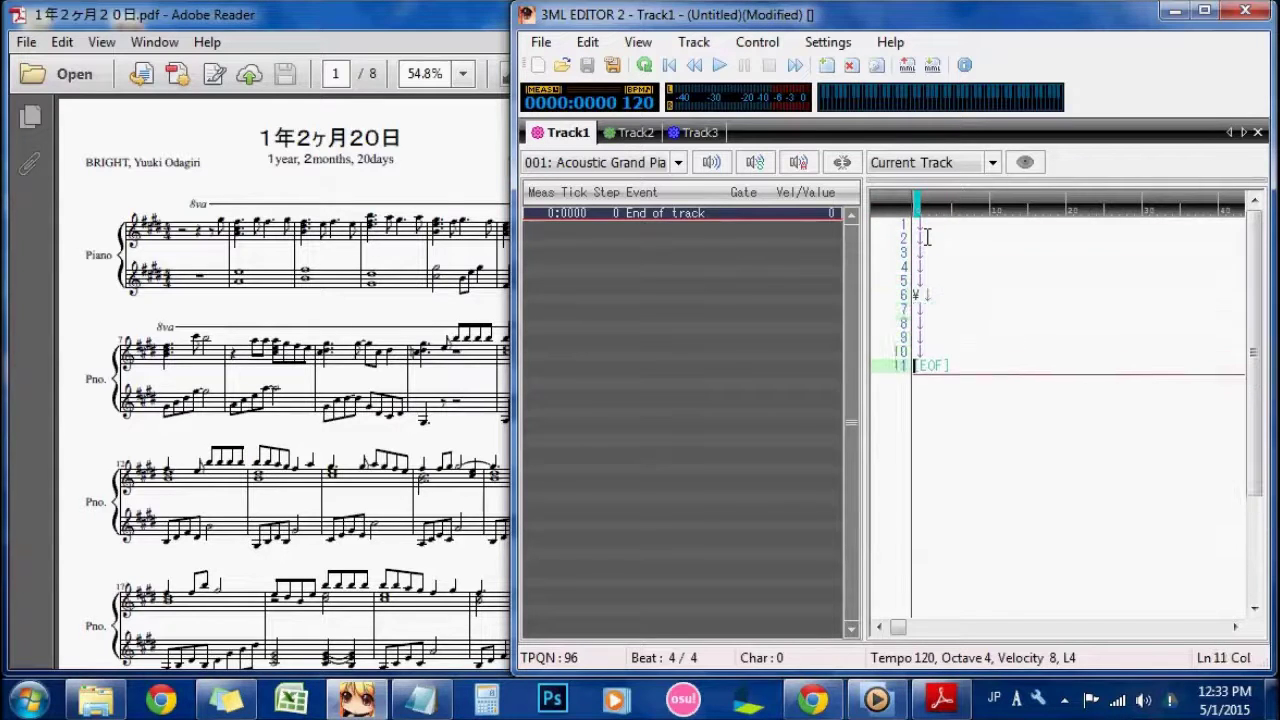
{"action": "key", "text": "BackSpace"}
{"action": "key", "text": "BackSpace"}
{"action": "key", "text": "BackSpace"}
{"action": "key", "text": "BackSpace"}
{"action": "key", "text": "BackSpace"}
{"action": "key", "text": "BackSpace"}
{"action": "key", "text": "BackSpace"}
{"action": "key", "text": "BackSpace"}
{"action": "key", "text": "BackSpace"}
{"action": "key", "text": "BackSpace"}
{"action": "key", "text": "BackSpace"}
{"action": "key", "text": "BackSpace"}
{"action": "key", "text": "BackSpace"}
{"action": "key", "text": "BackSpace"}
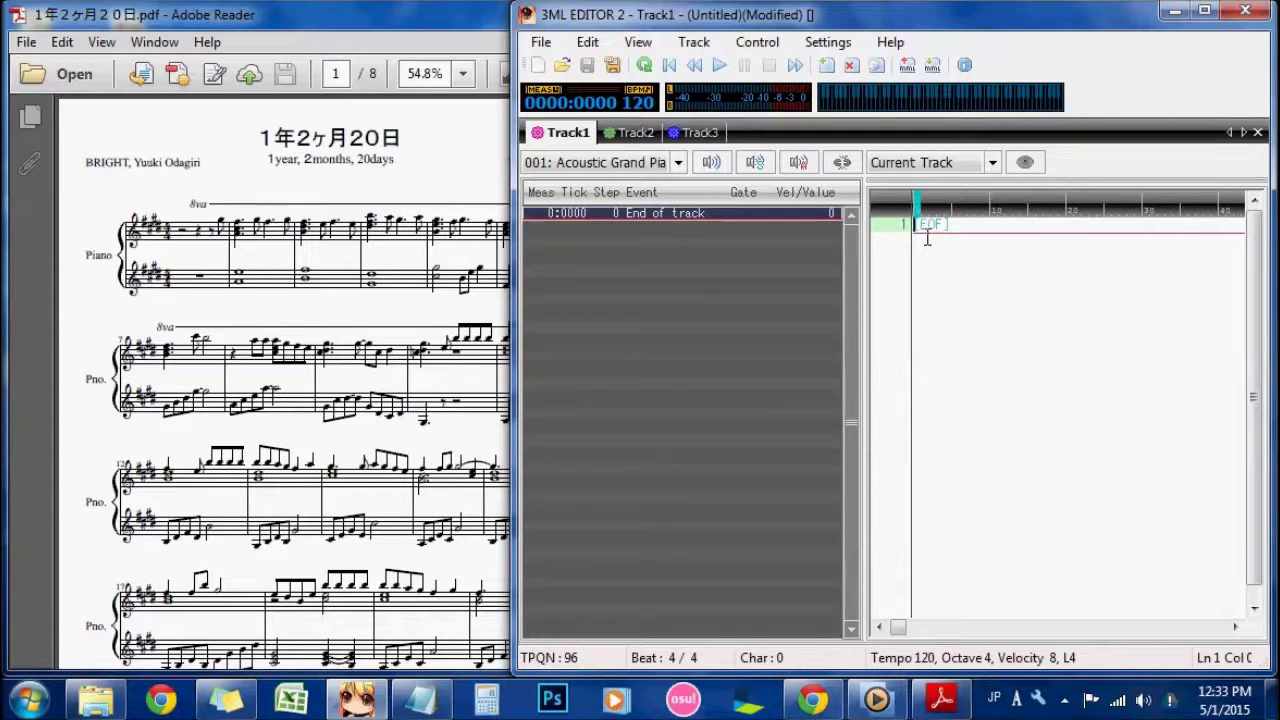
{"action": "type", "text": "hdjksdgjdgjkldgish ubiojhe9"}
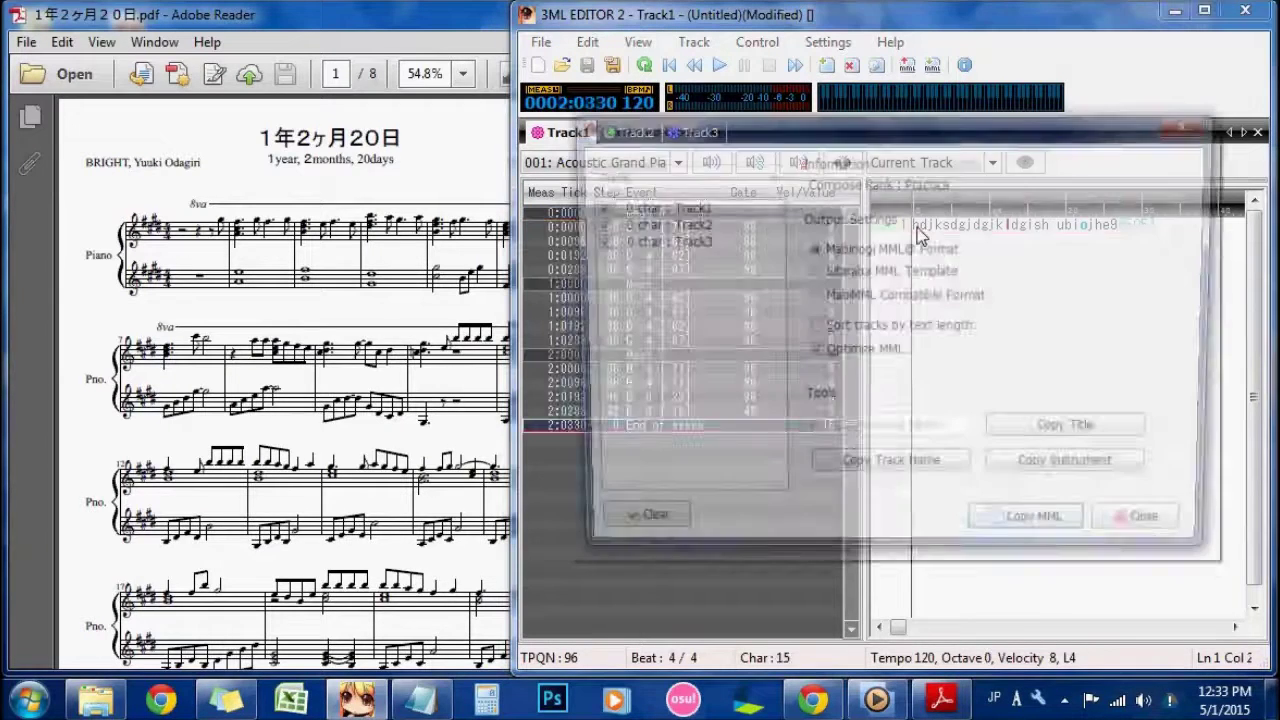
{"action": "left_click", "coordinate": [1155, 531]}
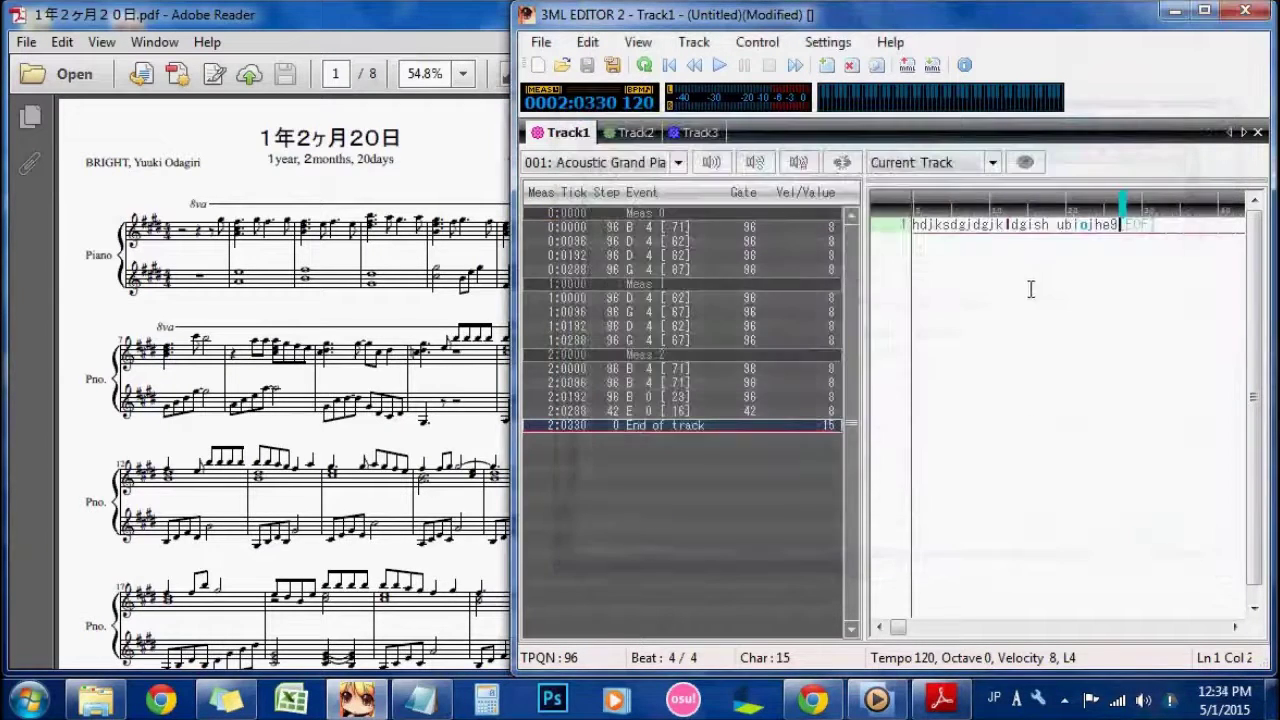
{"action": "mouse_move", "coordinate": [1150, 226]}
{"action": "left_mouse_down"}
{"action": "mouse_move", "coordinate": [960, 270]}
{"action": "mouse_move", "coordinate": [786, 362]}
{"action": "left_mouse_up"}
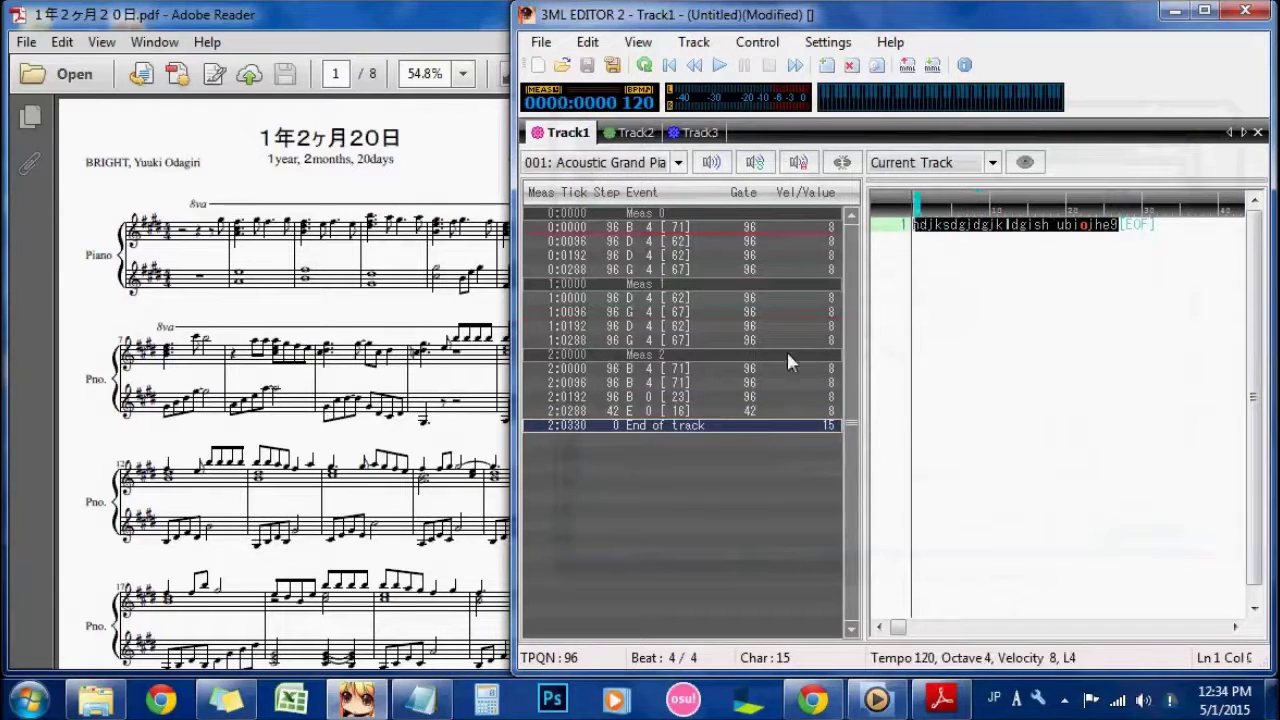
{"action": "left_click_drag", "start_coordinate": [999, 227], "coordinate": [1037, 236]}
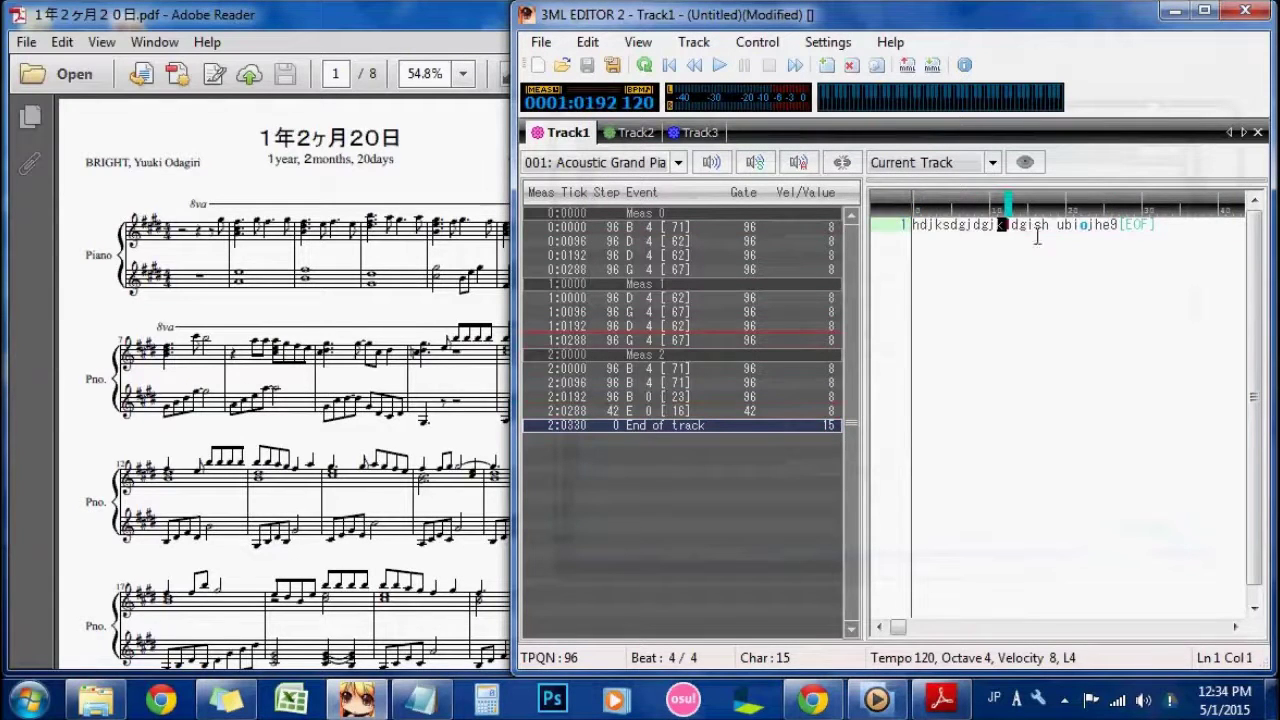
{"action": "left_click_drag", "start_coordinate": [514, 256], "coordinate": [302, 256]}
{"action": "left_click_drag", "start_coordinate": [747, 250], "coordinate": [910, 252]}
{"action": "left_click_drag", "start_coordinate": [747, 254], "coordinate": [812, 257]}
{"action": "left_click_drag", "start_coordinate": [868, 257], "coordinate": [831, 257]}
{"action": "left_click_drag", "start_coordinate": [910, 250], "coordinate": [719, 242]}
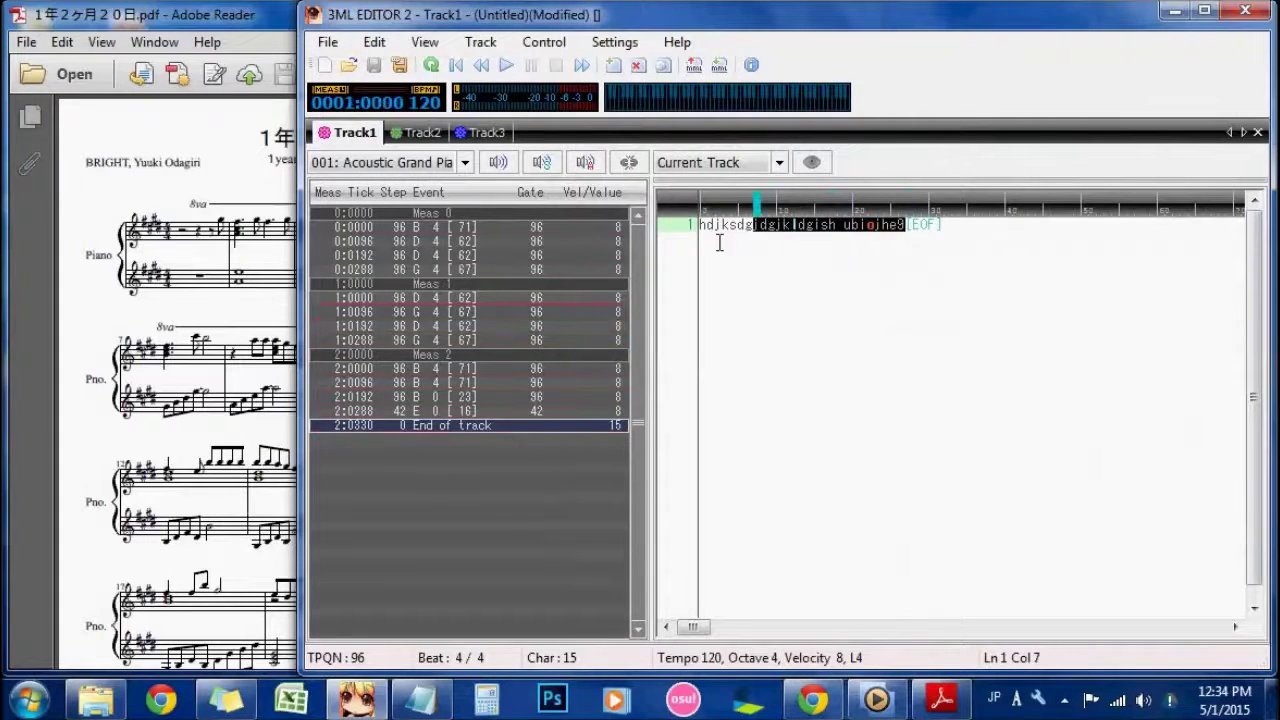
{"action": "key", "text": "ctrl+a"}
{"action": "key", "text": "Delete"}
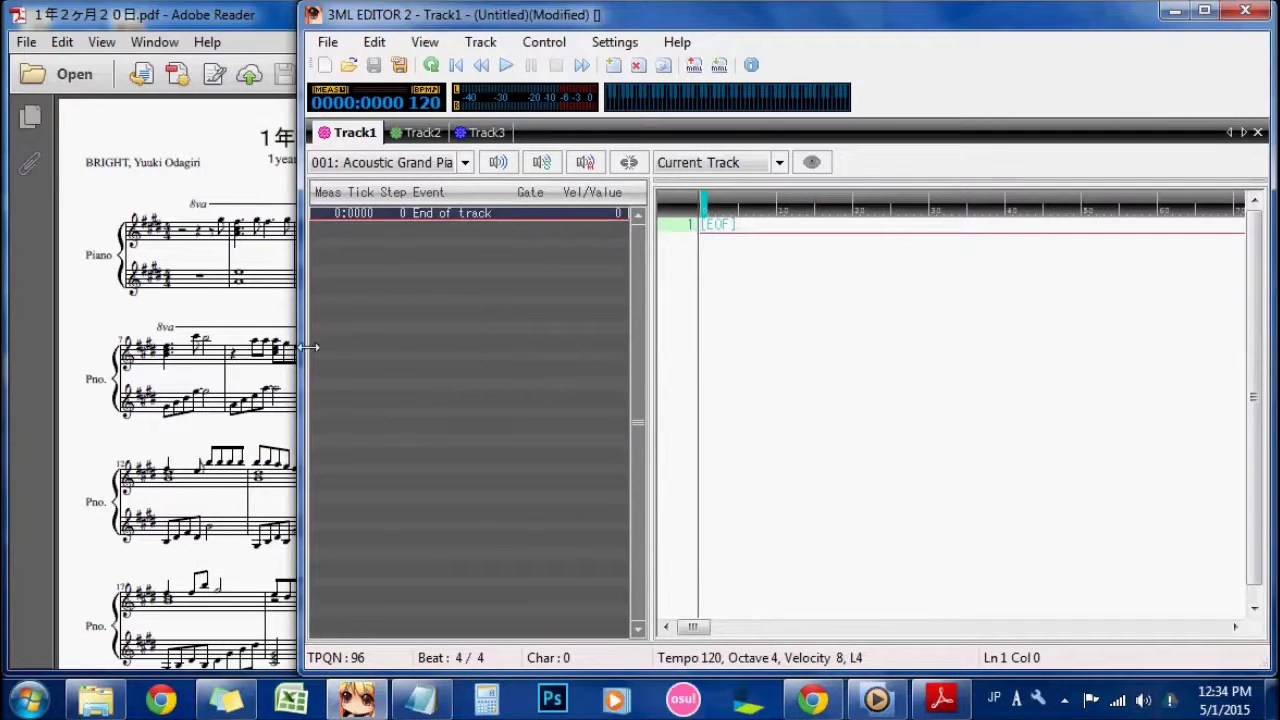
Step: Resize the editor window to about half the screen so the full width of the PDF score page shows beside it
{"action": "left_click", "coordinate": [240, 375]}
{"action": "left_click", "coordinate": [940, 360]}
{"action": "left_click_drag", "start_coordinate": [304, 322], "coordinate": [628, 322]}
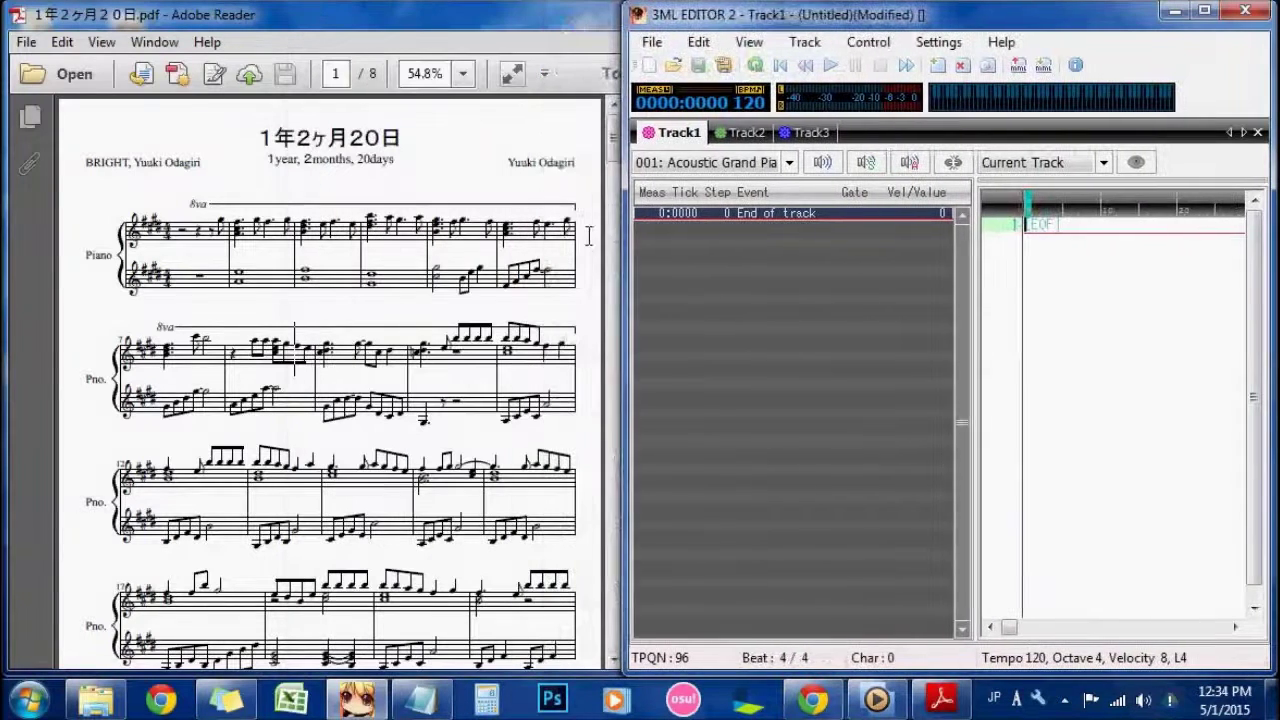
{"action": "left_click", "coordinate": [454, 18]}
{"action": "left_click", "coordinate": [955, 30]}
{"action": "left_click", "coordinate": [617, 141]}
{"action": "left_click", "coordinate": [911, 15]}
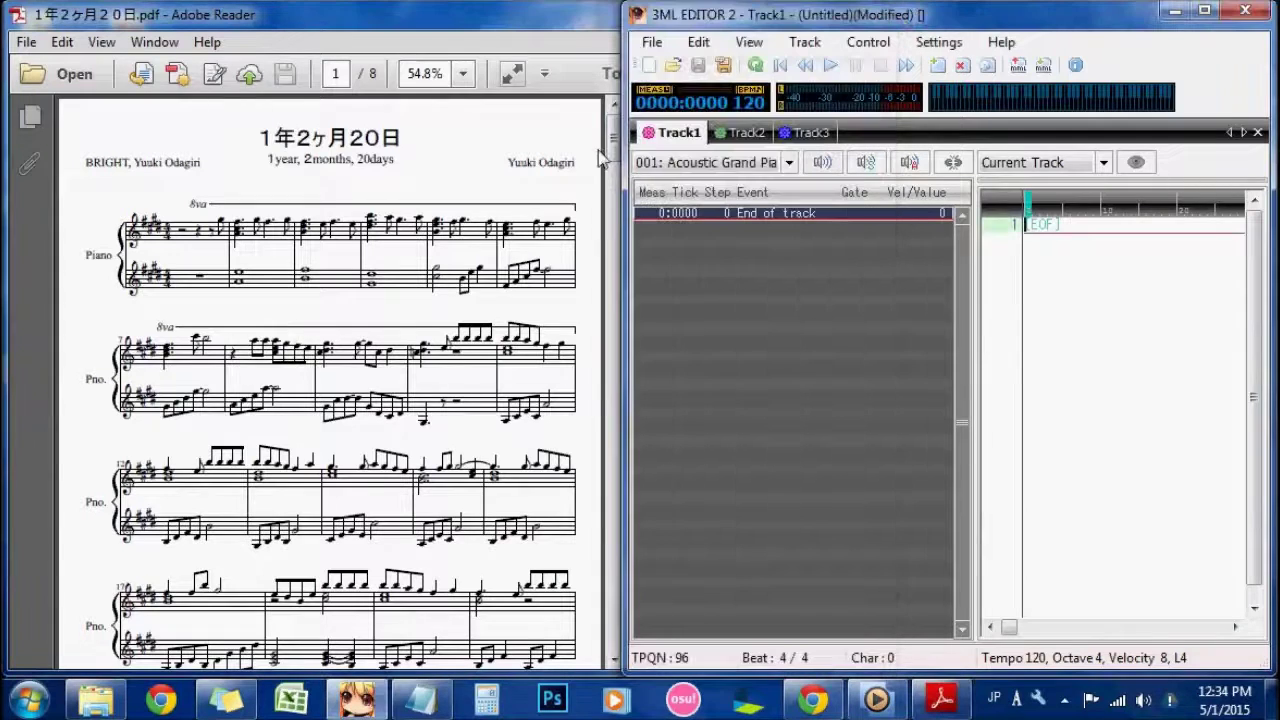
Step: Widen the editor window further over the PDF score, keeping the editor in front with its text area active
{"action": "left_click_drag", "start_coordinate": [625, 156], "coordinate": [576, 156]}
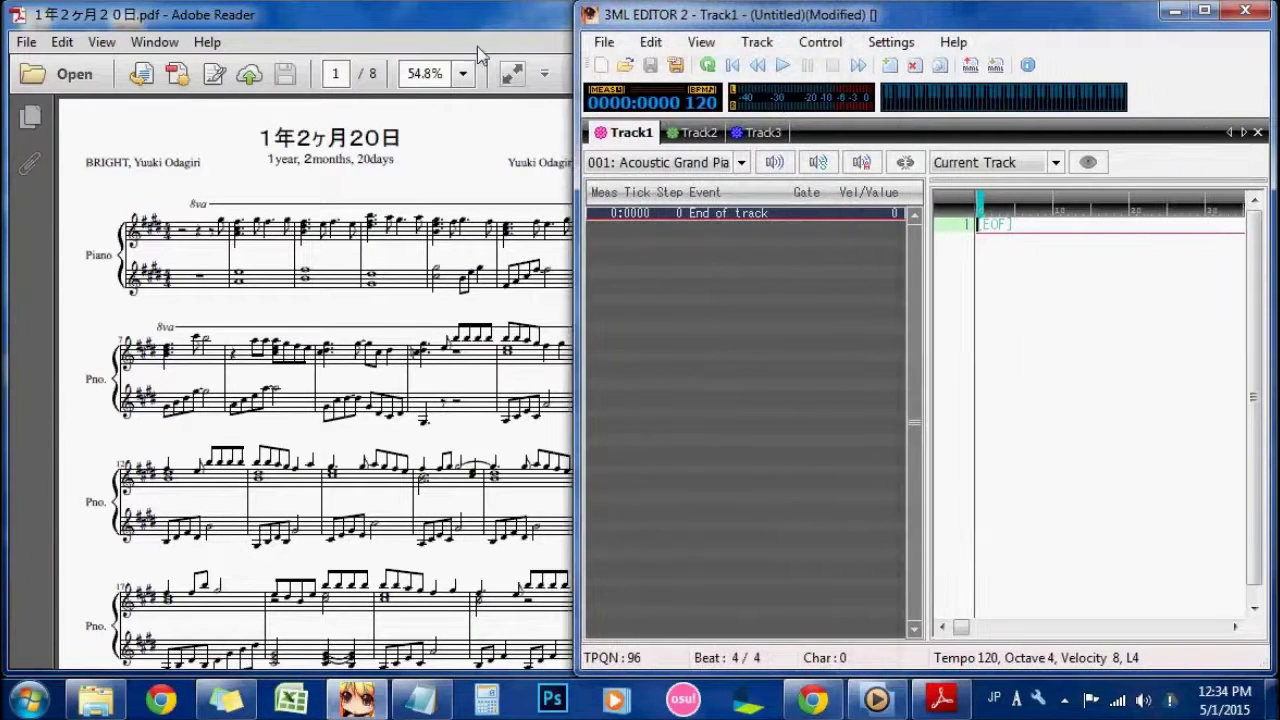
{"action": "left_click", "coordinate": [478, 55]}
{"action": "left_click", "coordinate": [942, 30]}
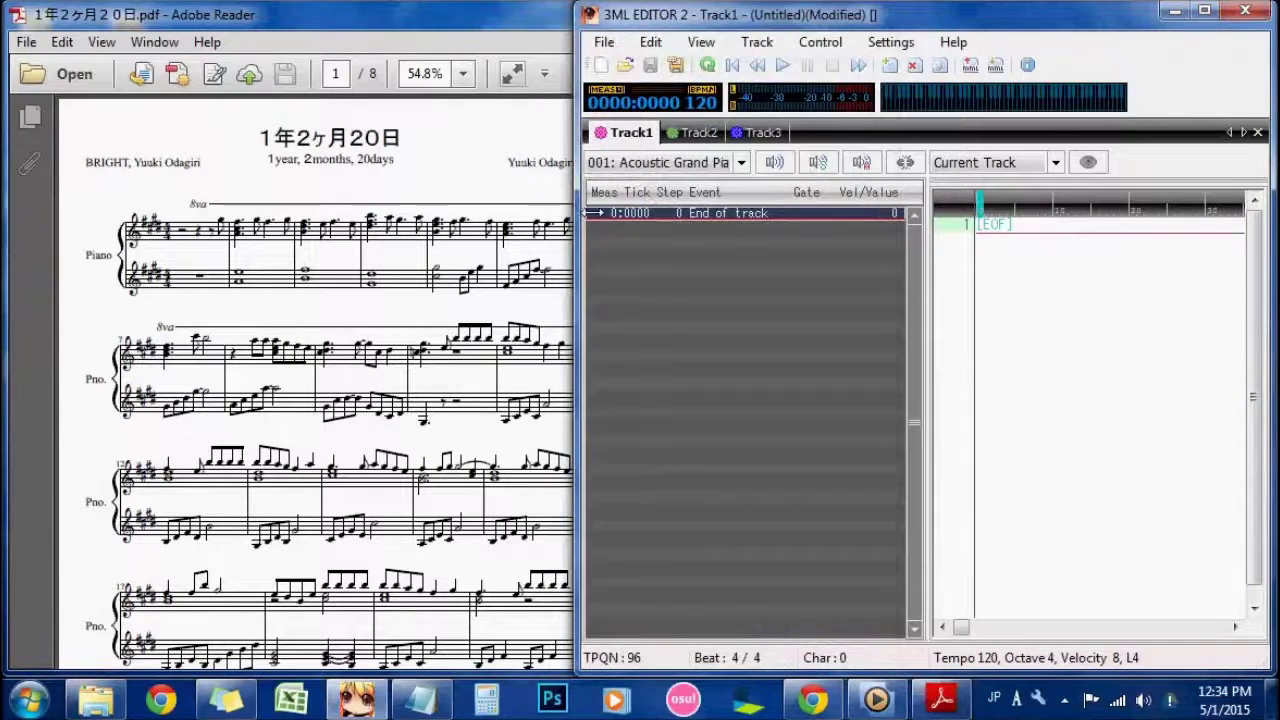
{"action": "left_click_drag", "start_coordinate": [576, 156], "coordinate": [543, 156]}
{"action": "left_click", "coordinate": [478, 16]}
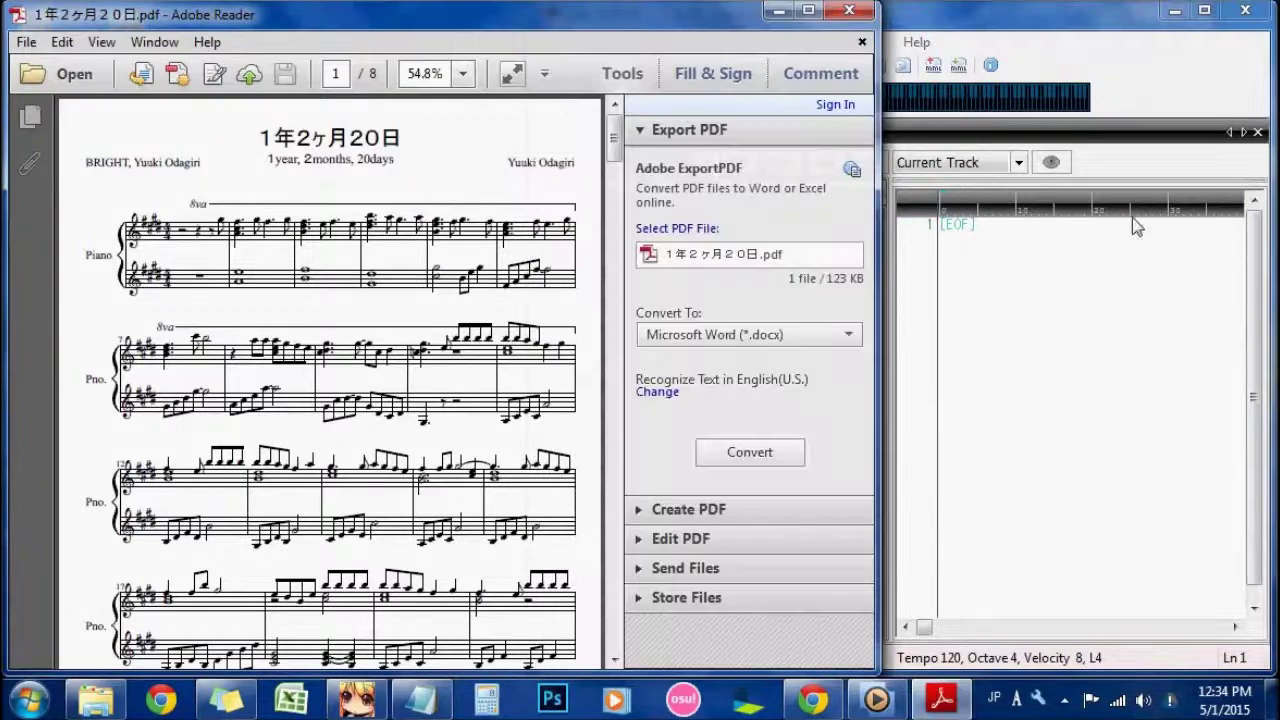
{"action": "left_click", "coordinate": [942, 224]}
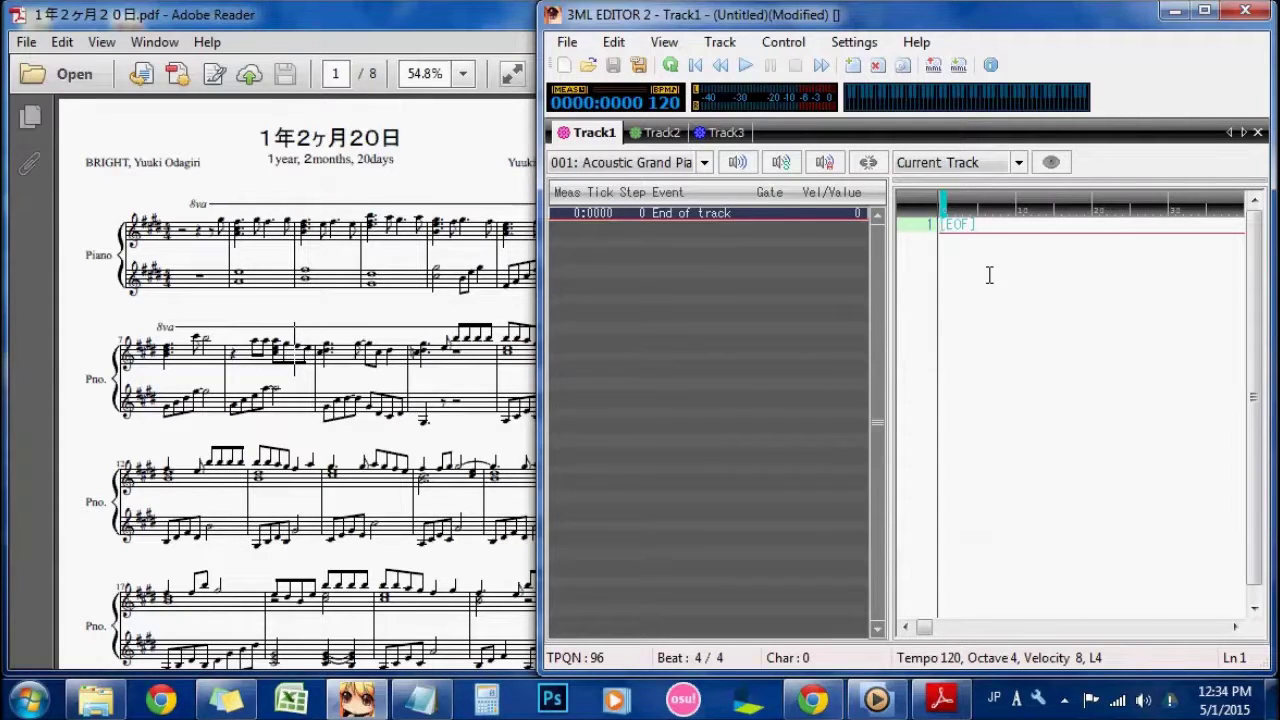
Step: Write the opening rests of the first measure in Track1 as RRRR8
{"action": "left_click", "coordinate": [229, 252]}
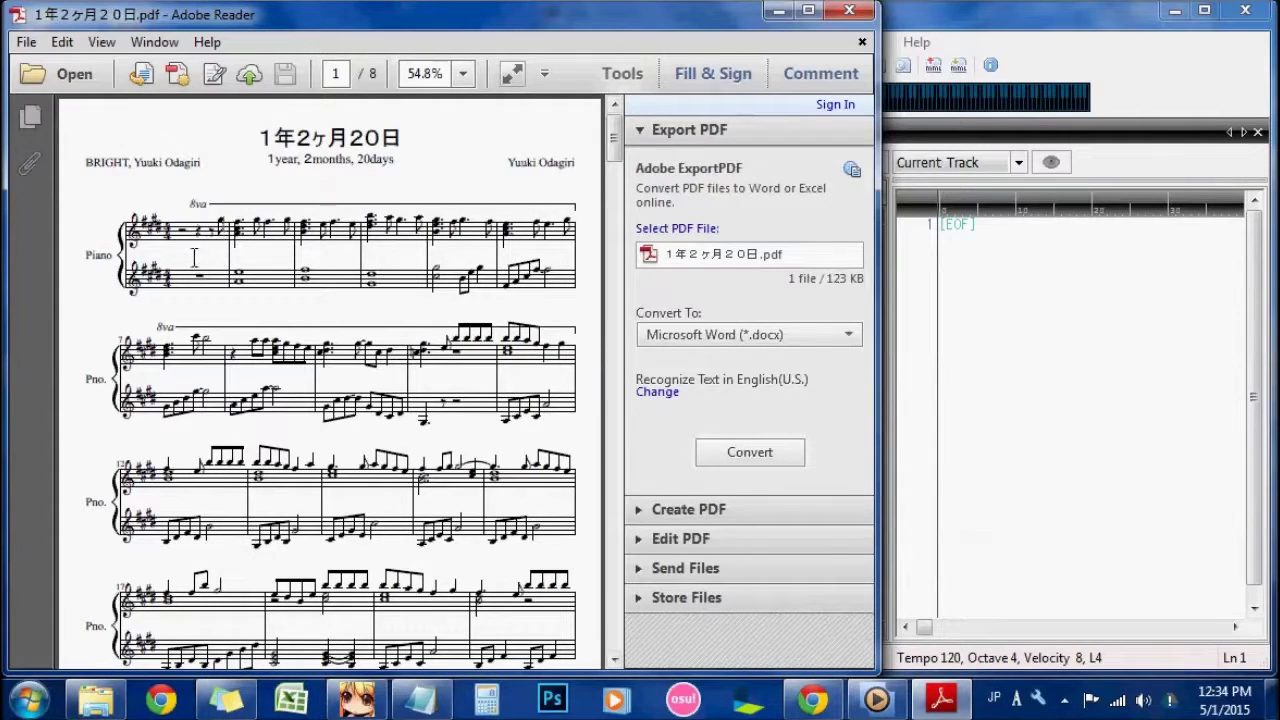
{"action": "left_click", "coordinate": [1035, 253]}
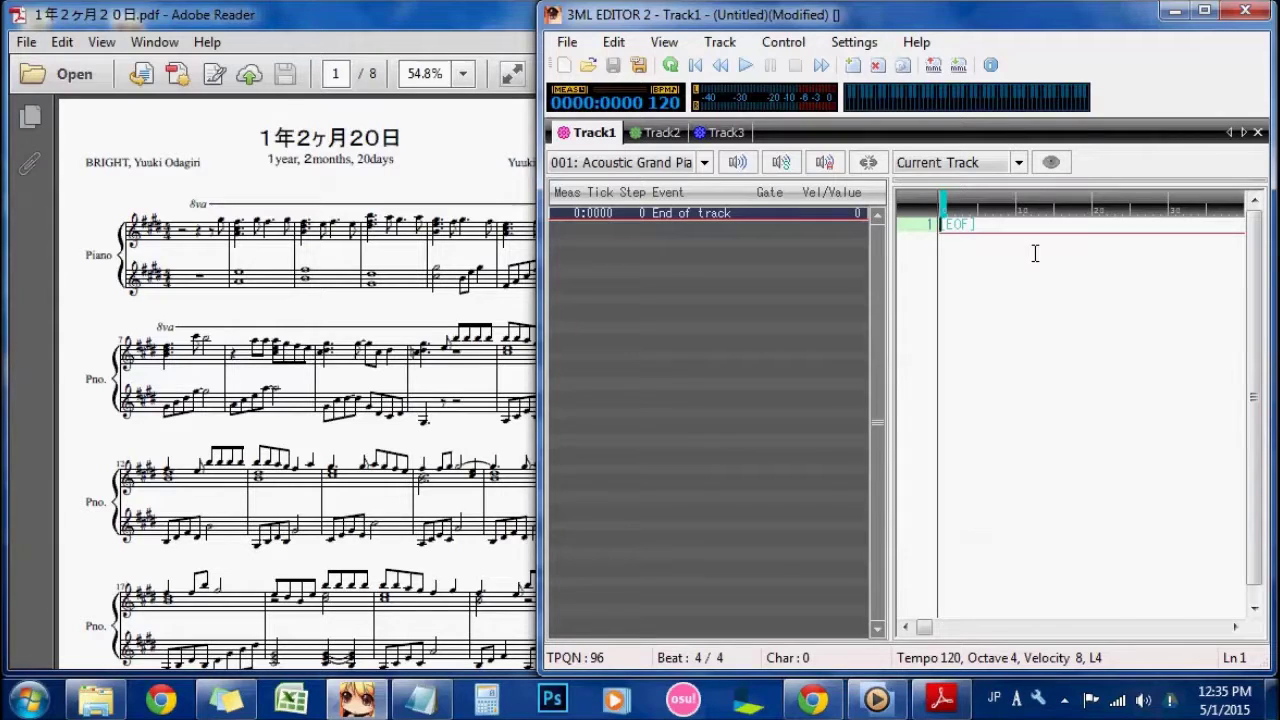
{"action": "type", "text": "R"}
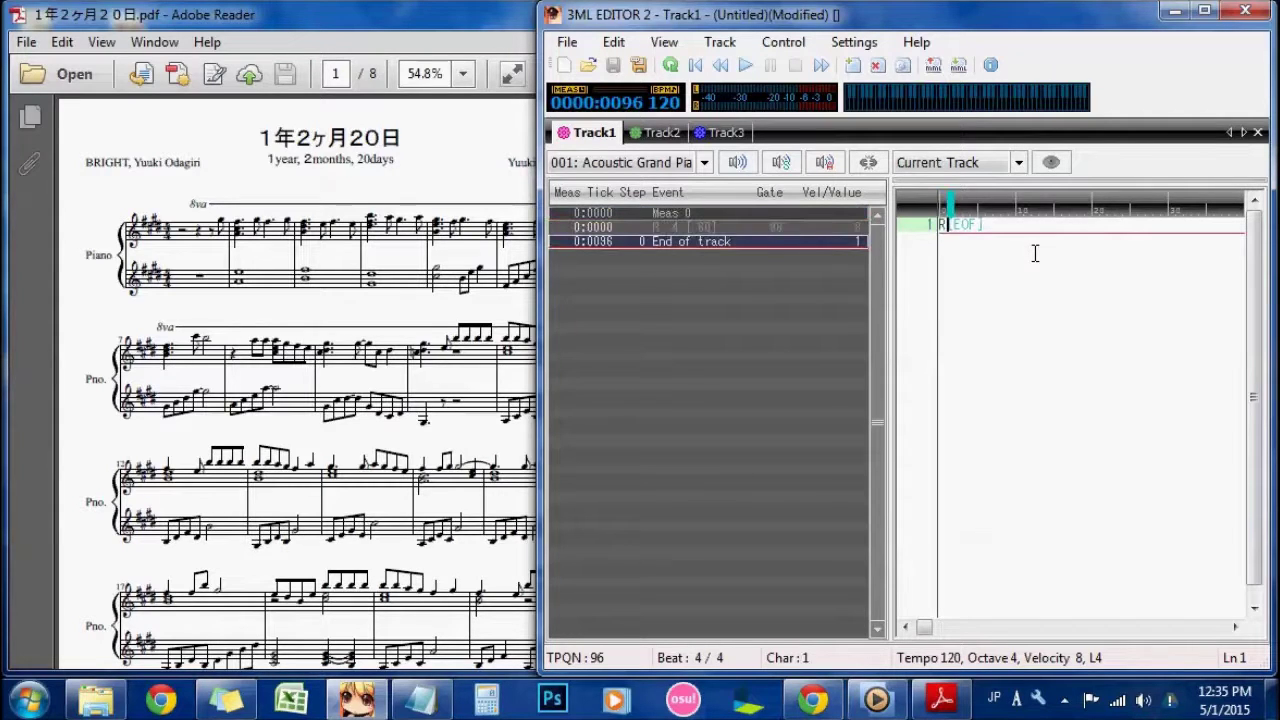
{"action": "type", "text": "R"}
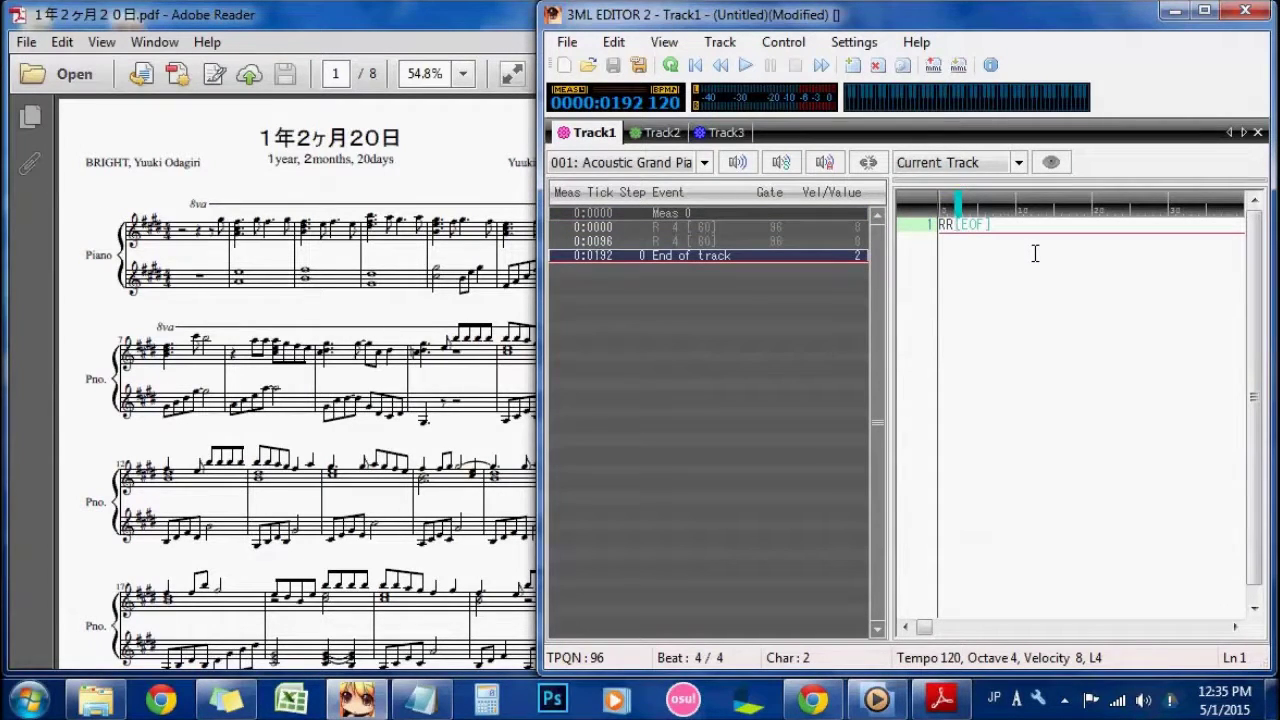
{"action": "type", "text": "R"}
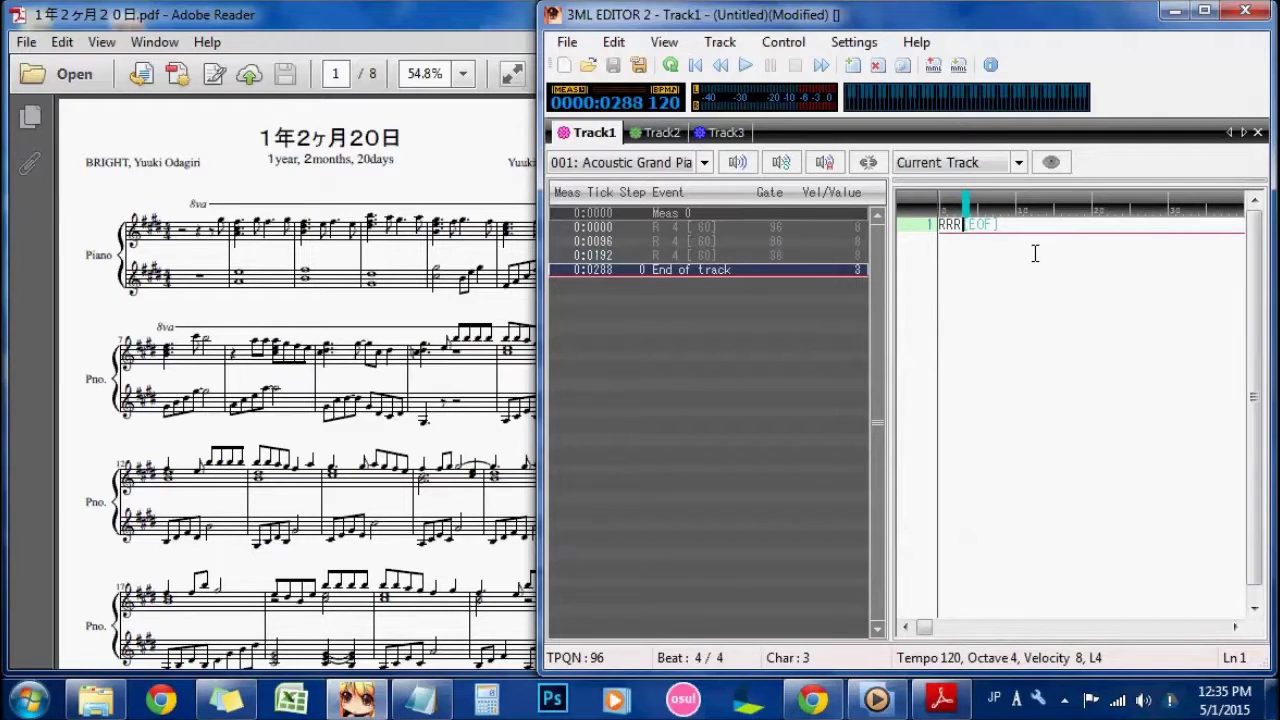
{"action": "type", "text": "r4R"}
{"action": "key", "text": "BackSpace"}
{"action": "key", "text": "BackSpace"}
{"action": "key", "text": "BackSpace"}
{"action": "type", "text": "R8"}
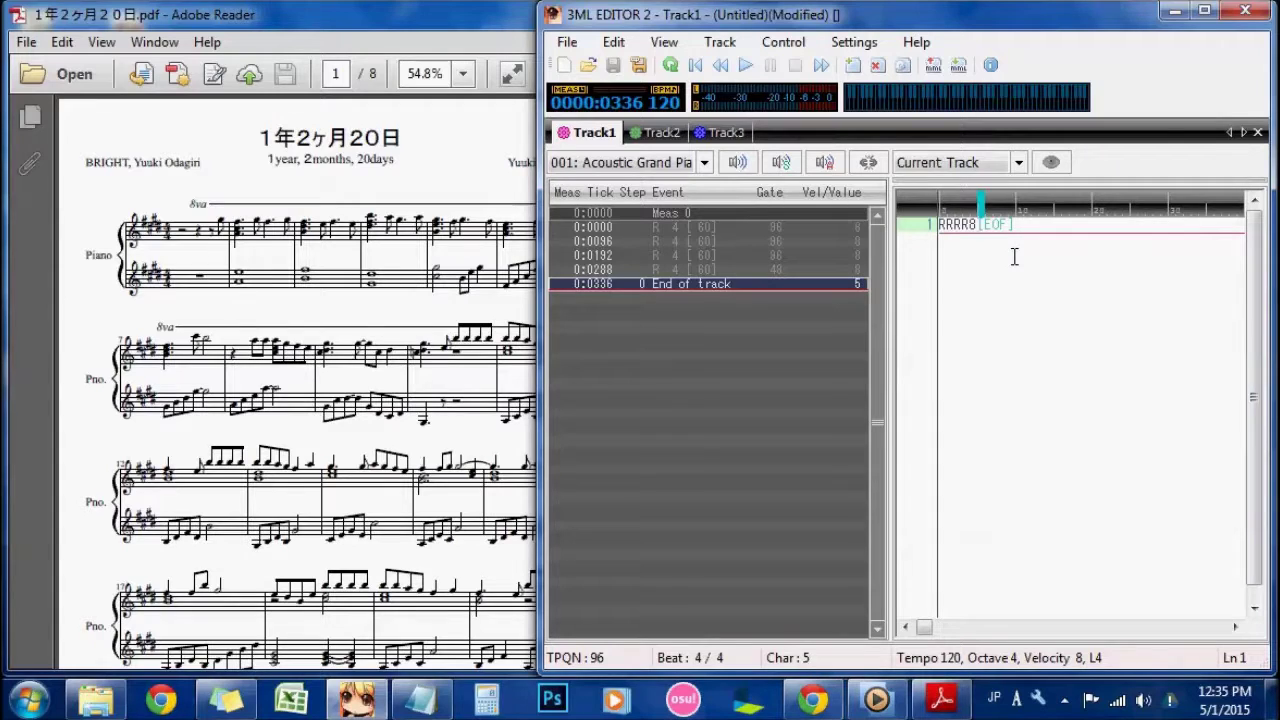
Step: Add an eighth-note G sharp and replace the first two quarter rests with a half rest, making line 1 R2RR8G+8
{"action": "type", "text": "G"}
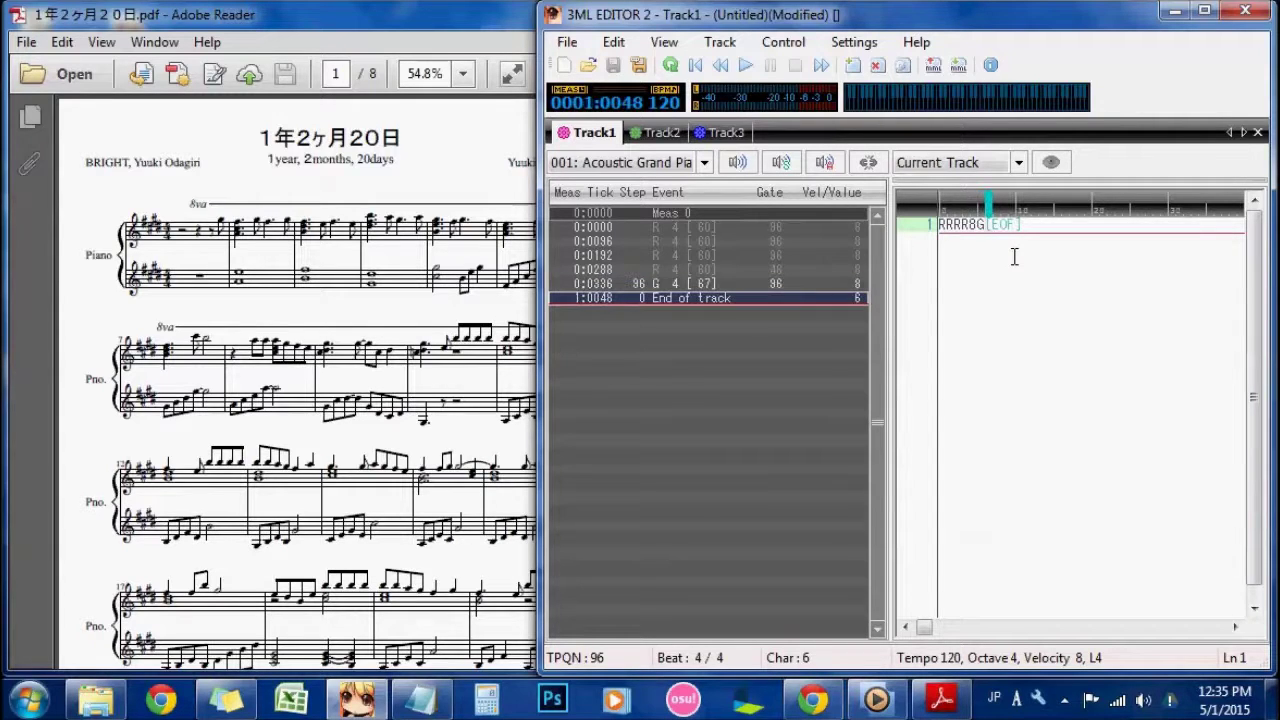
{"action": "type", "text": "+8"}
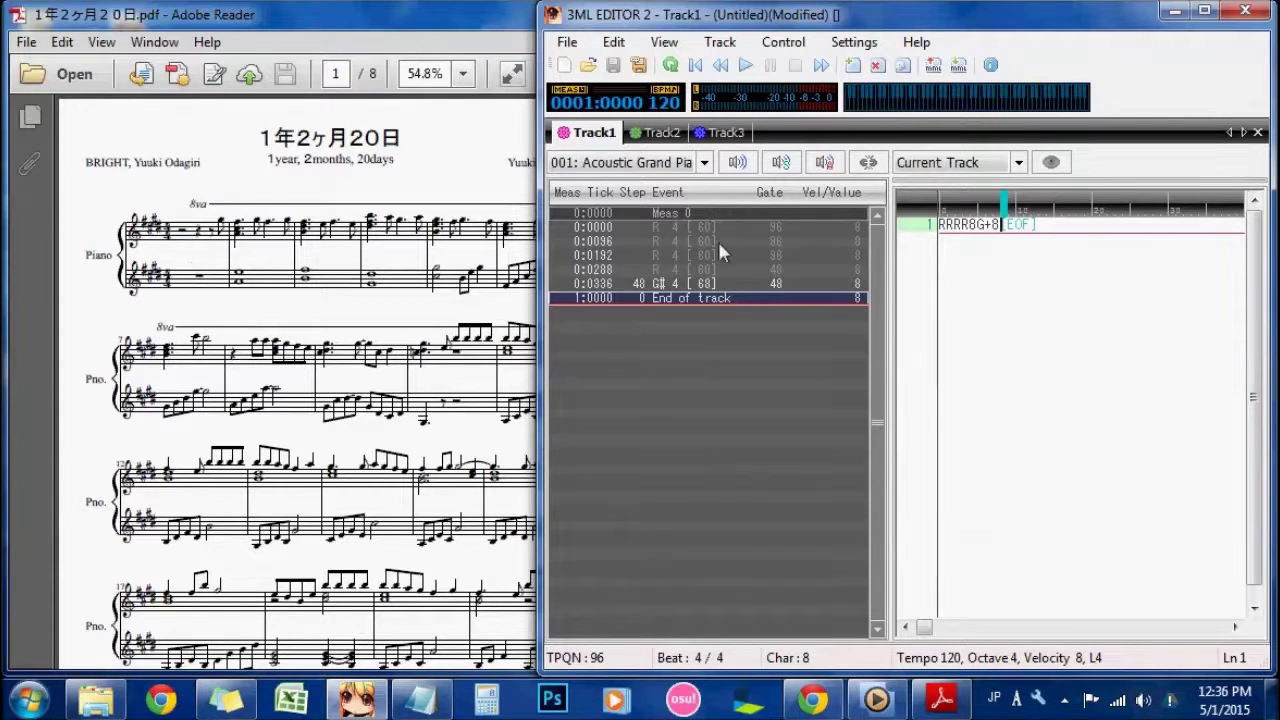
{"action": "left_click", "coordinate": [963, 237]}
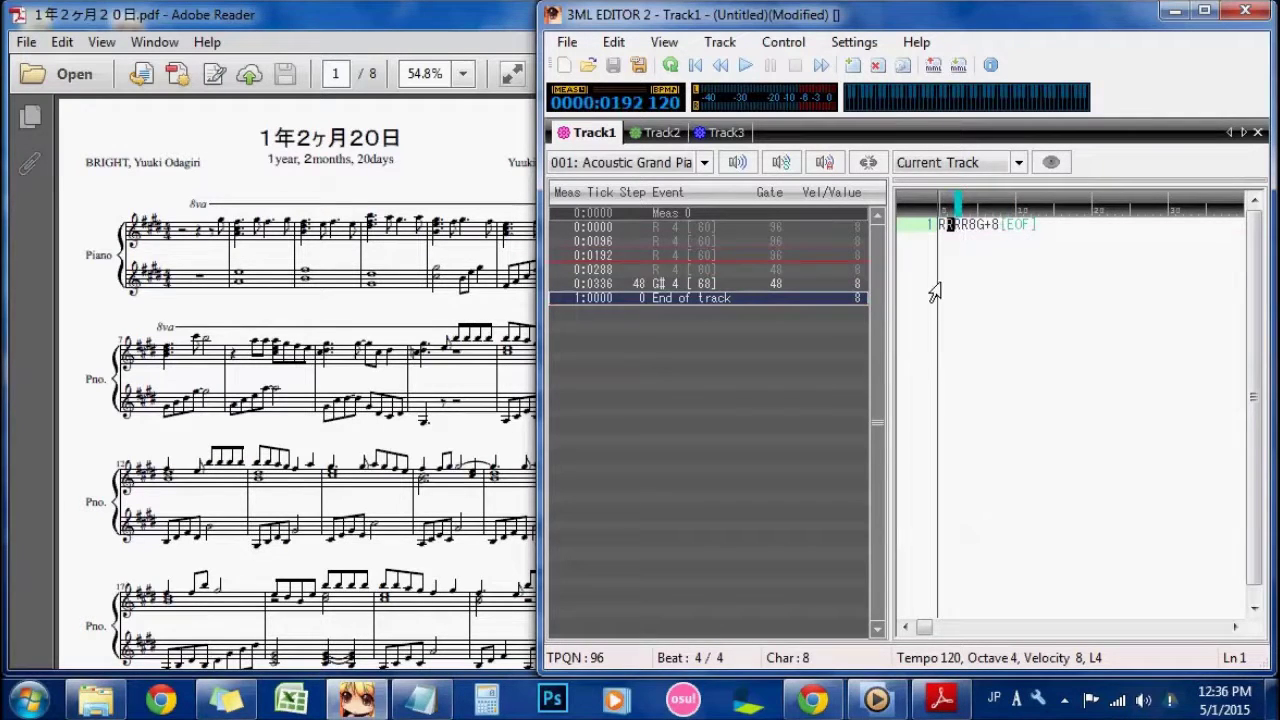
{"action": "type", "text": "2"}
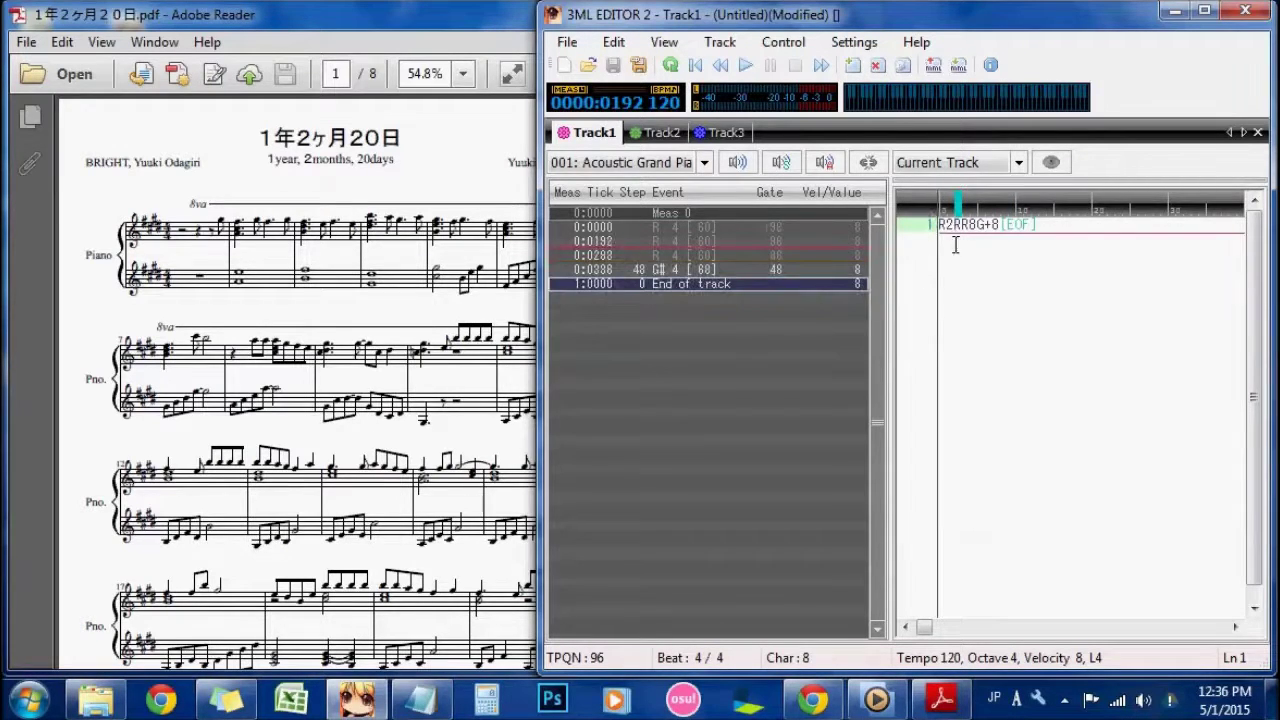
Step: Start a second line for the next measure with a dotted quarter F sharp and an eighth G sharp, F+.G+8
{"action": "left_click", "coordinate": [214, 252]}
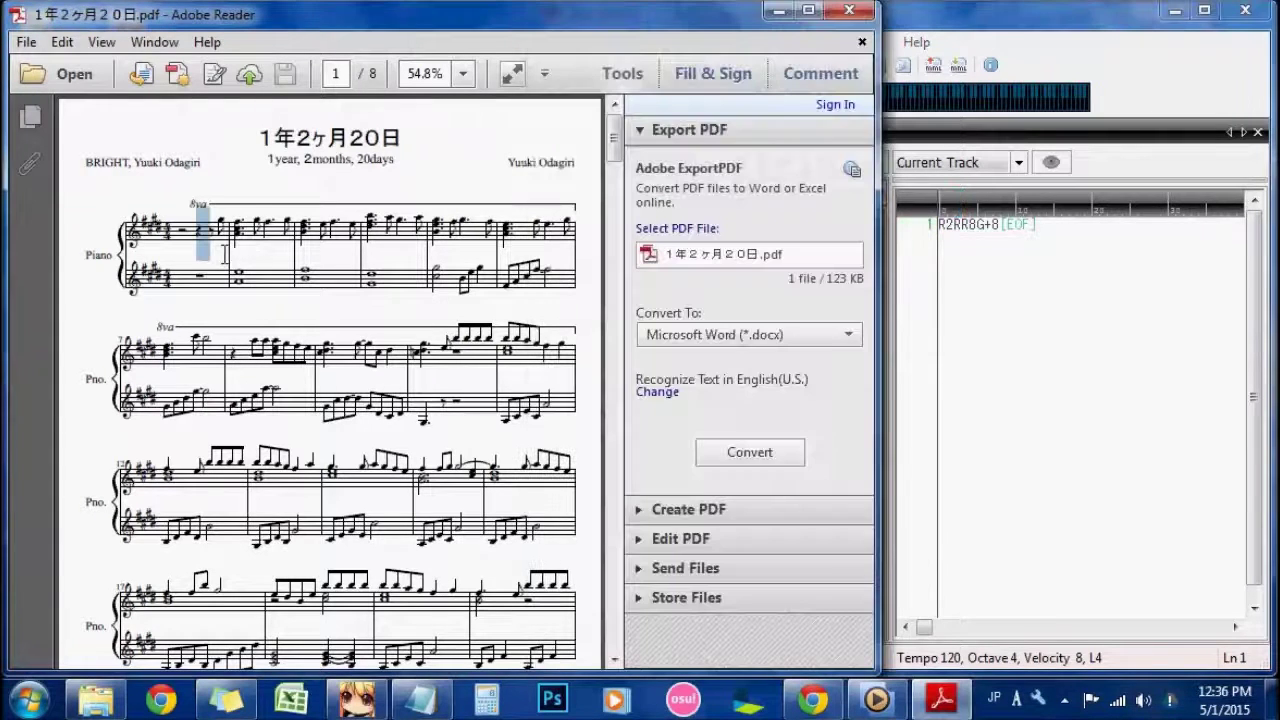
{"action": "left_click", "coordinate": [968, 238]}
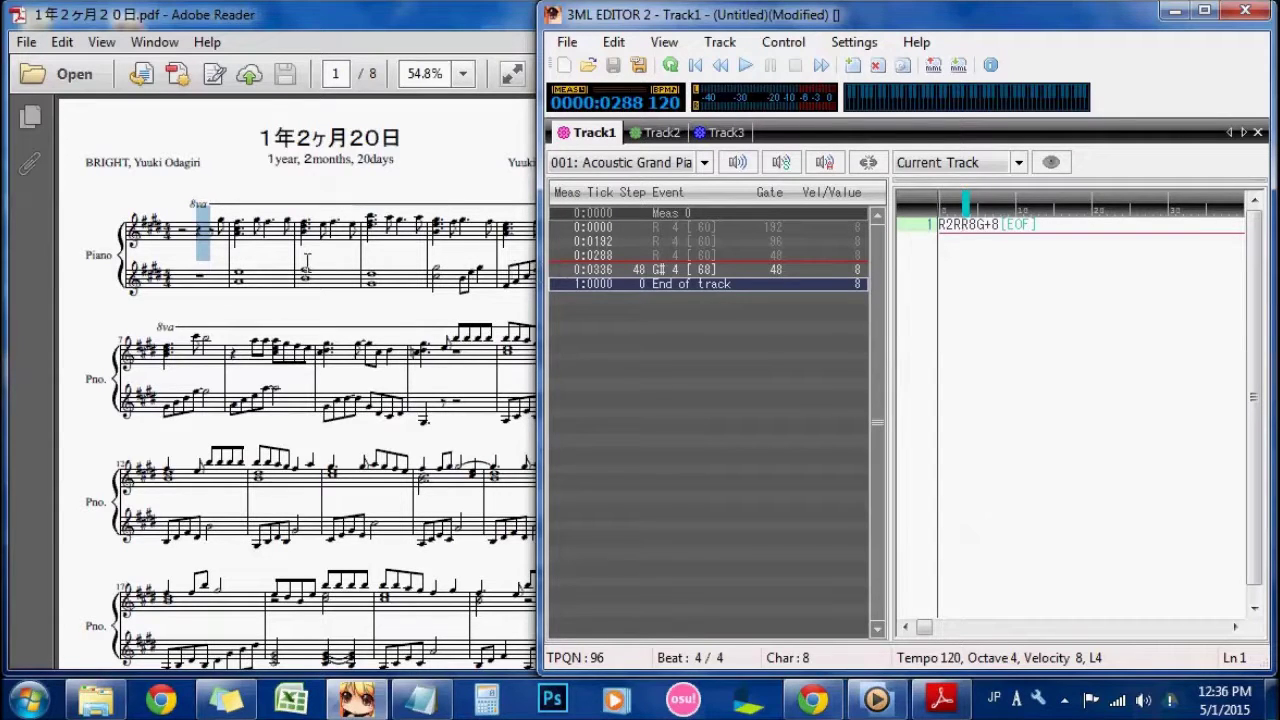
{"action": "left_click", "coordinate": [1038, 264]}
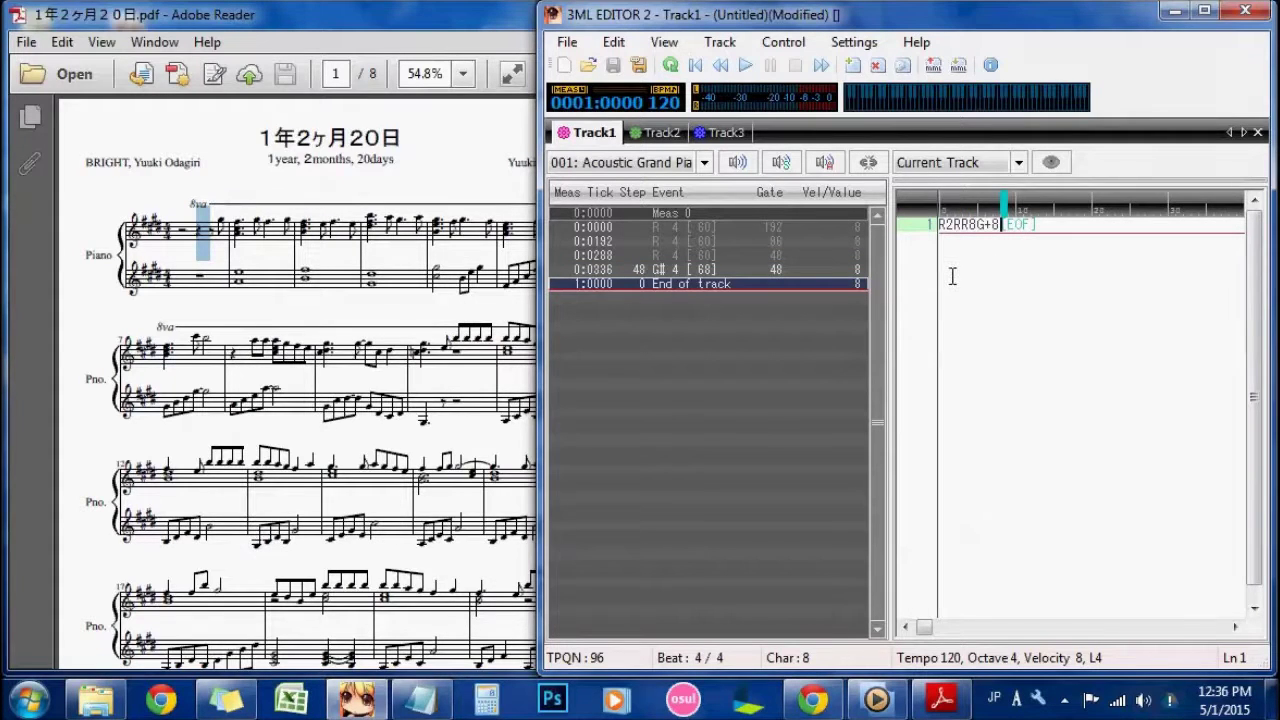
{"action": "key", "text": "Return"}
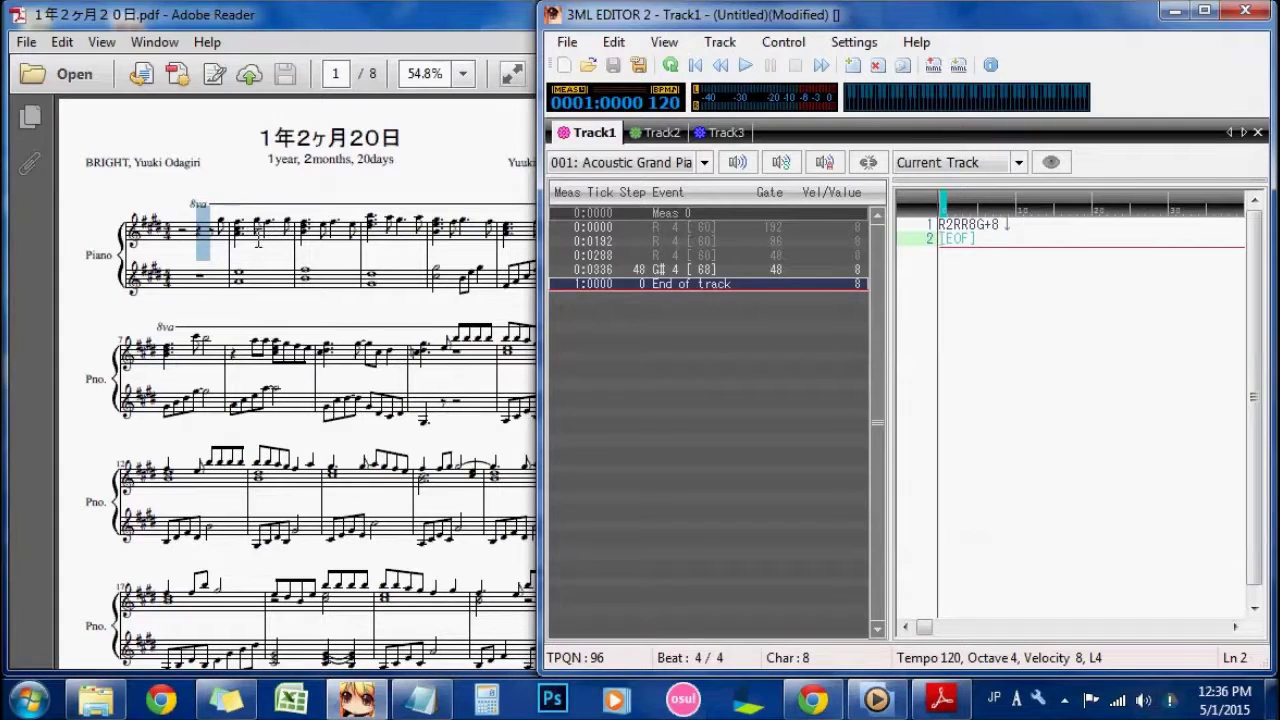
{"action": "left_click", "coordinate": [269, 276]}
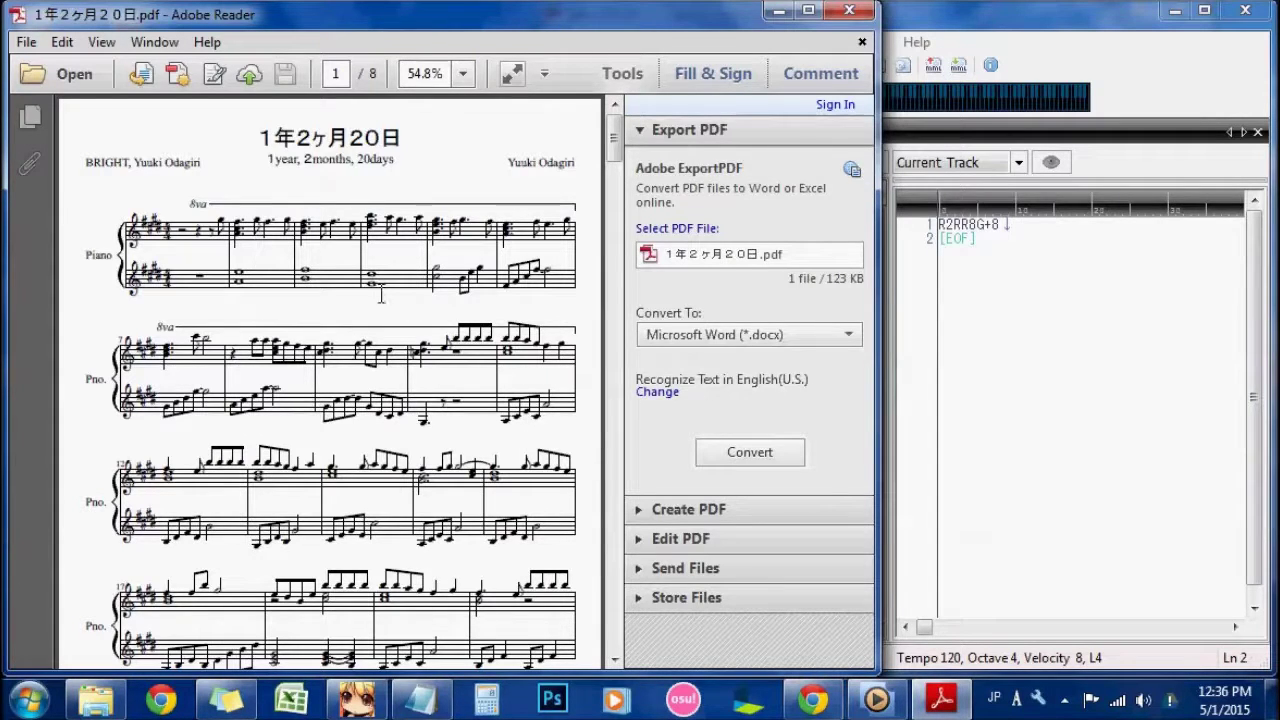
{"action": "left_click", "coordinate": [954, 244]}
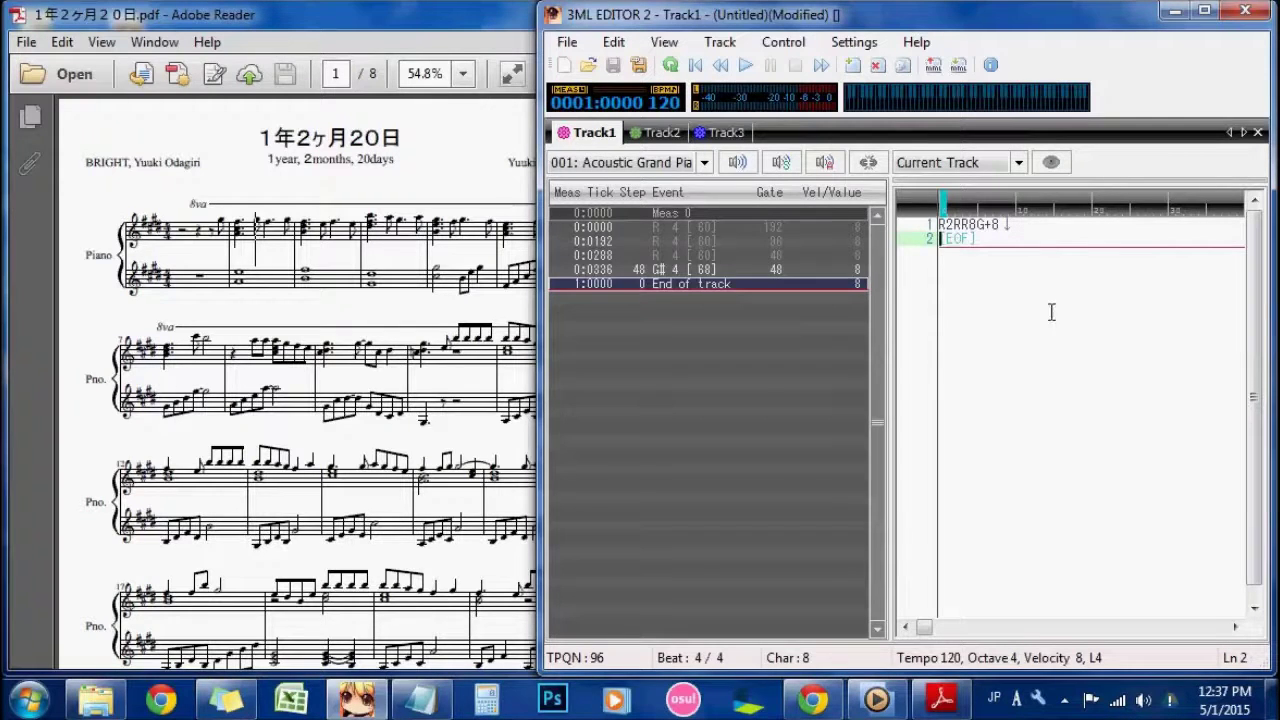
{"action": "left_click", "coordinate": [421, 284]}
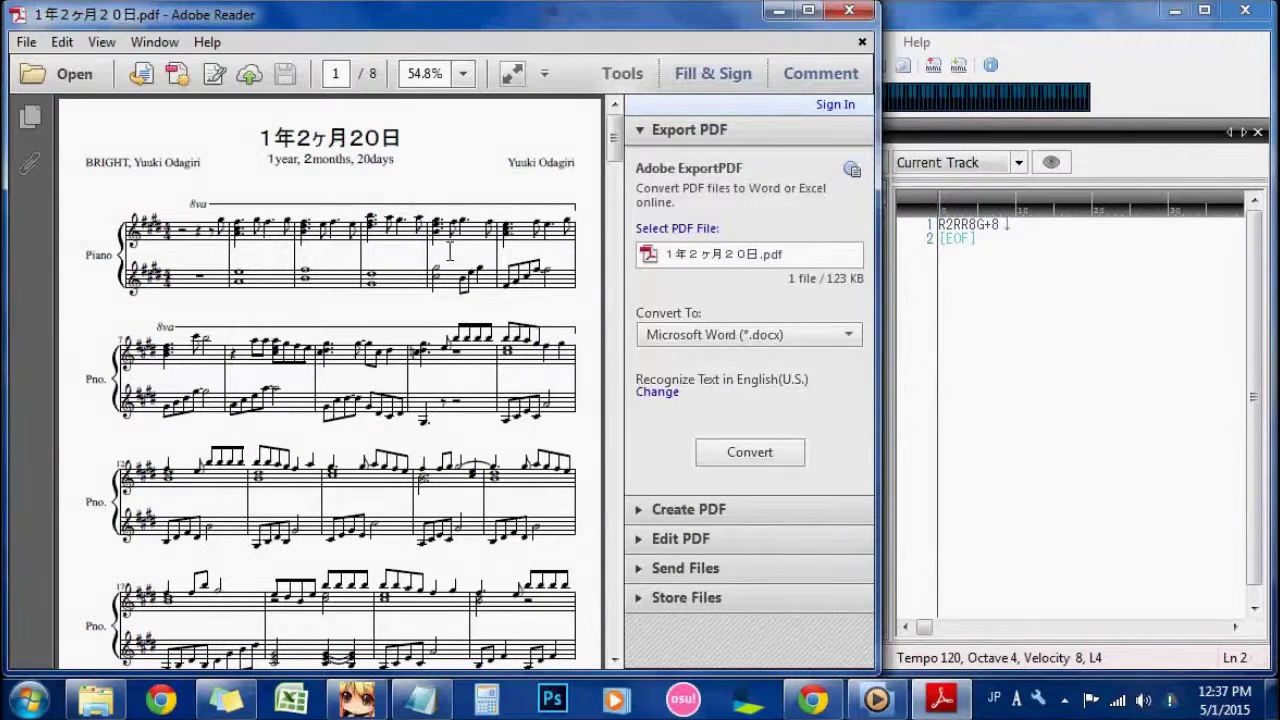
{"action": "left_click", "coordinate": [997, 264]}
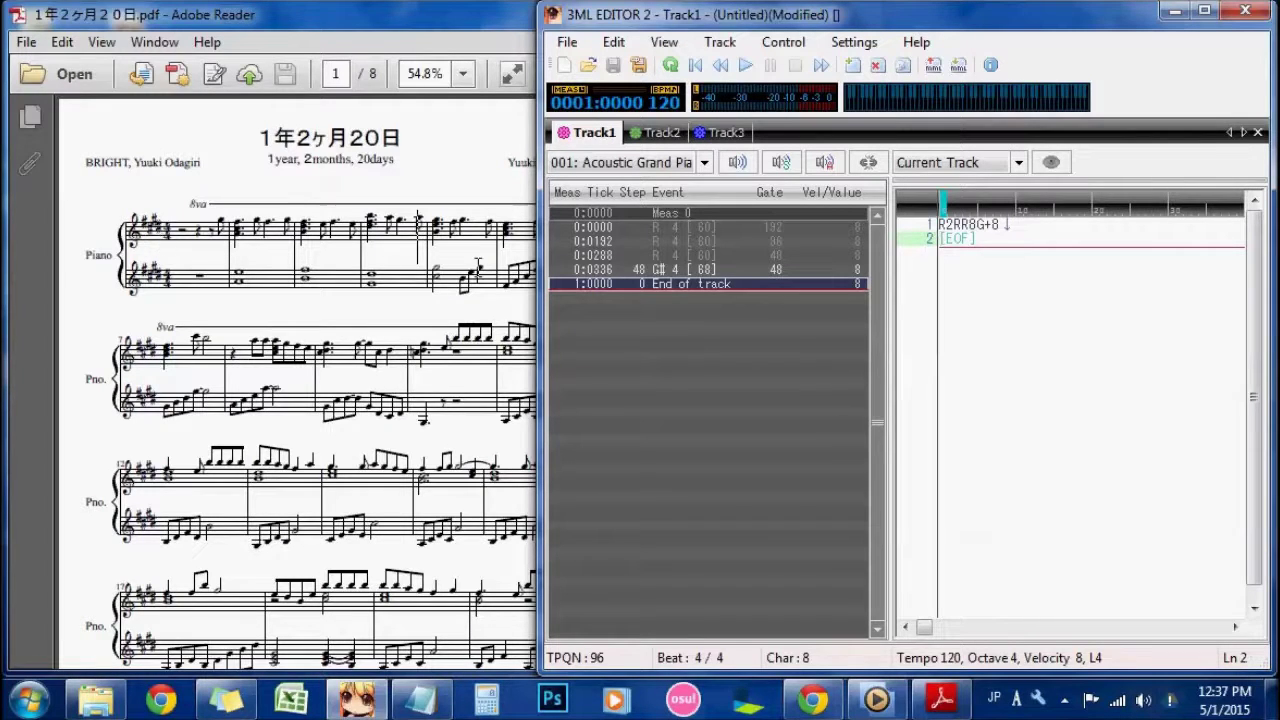
{"action": "type", "text": "F+"}
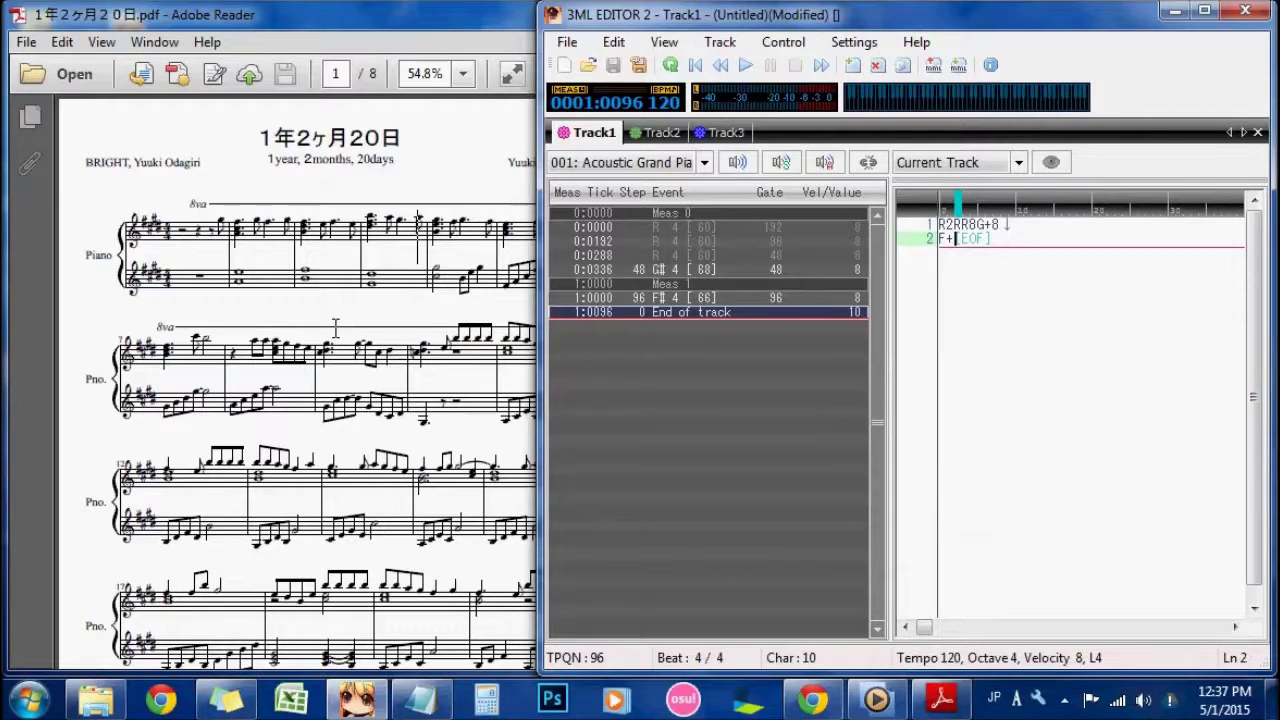
{"action": "type", "text": "."}
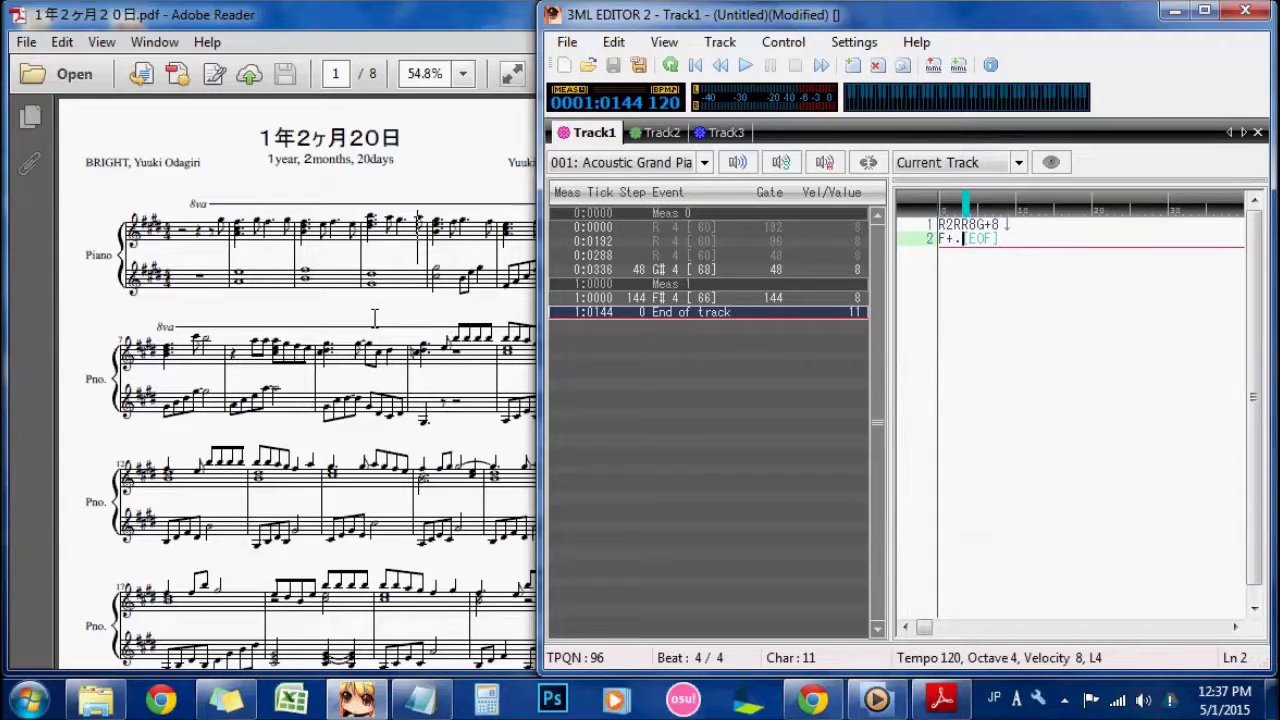
{"action": "type", "text": "G+"}
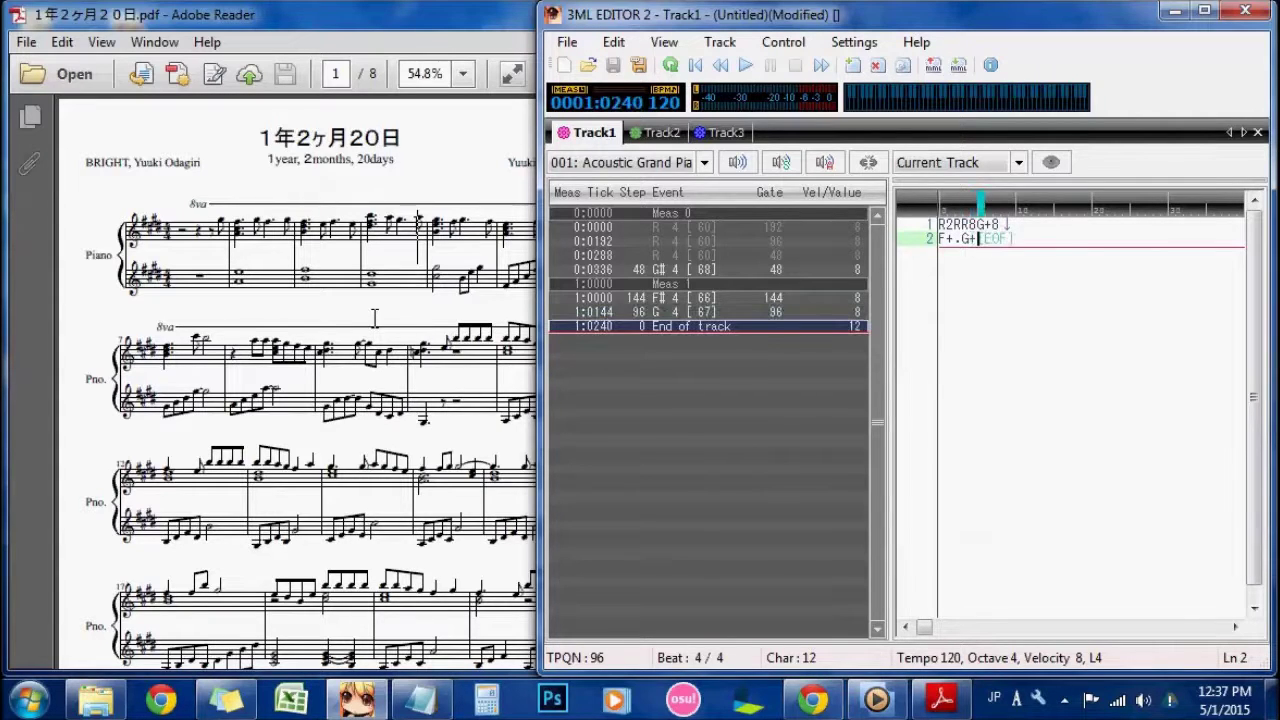
{"action": "type", "text": "8"}
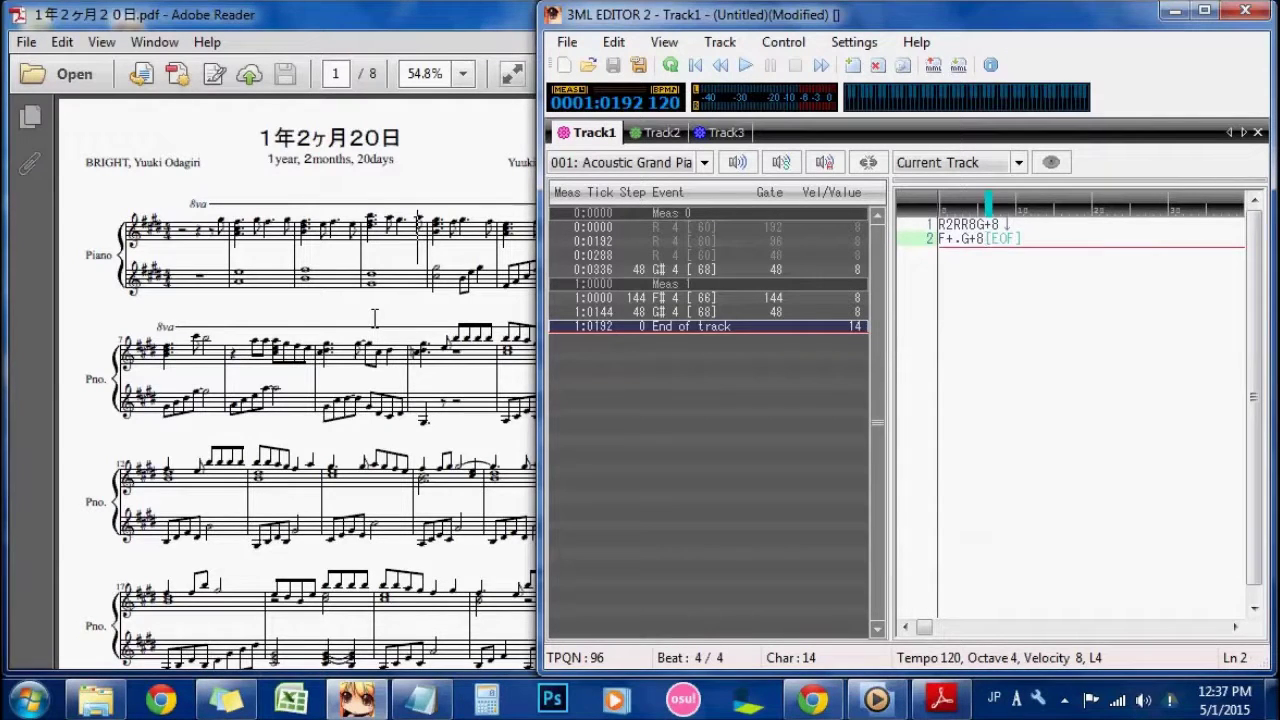
Step: Complete line 2 with a dotted quarter F sharp and a G sharp, F+.G+
{"action": "type", "text": "F="}
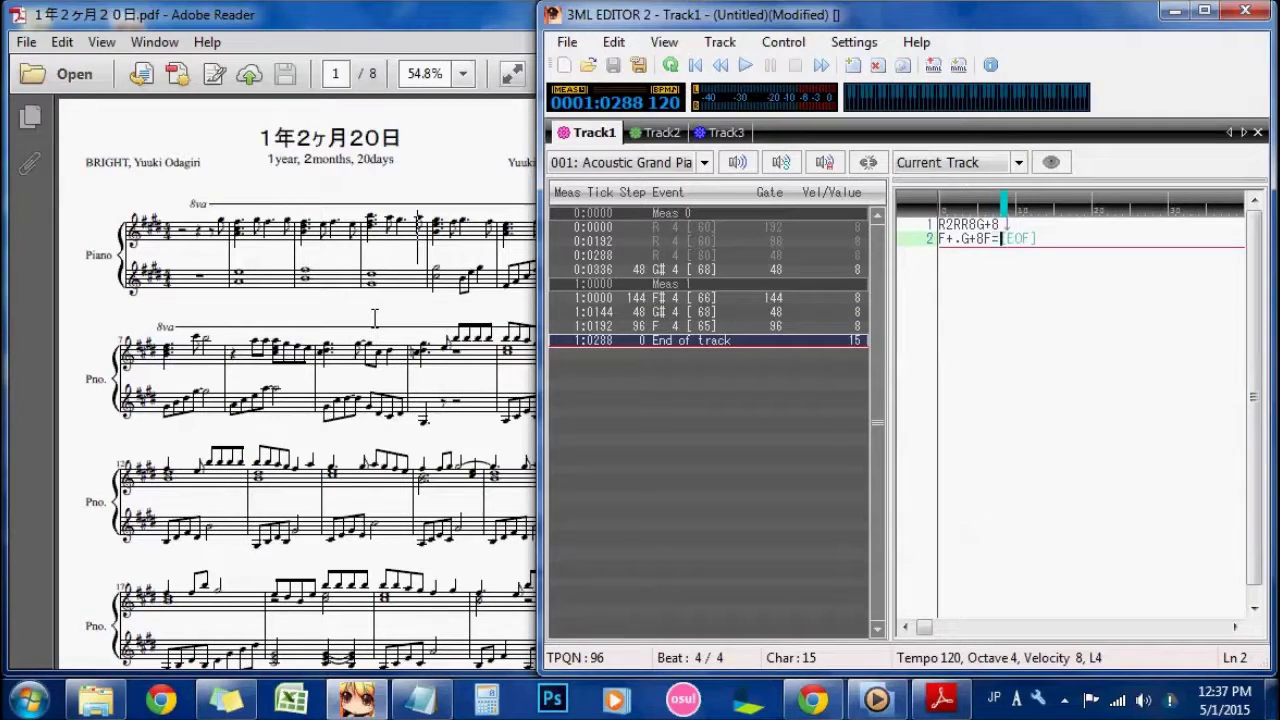
{"action": "key", "text": "BackSpace"}
{"action": "type", "text": "+"}
{"action": "type", "text": "."}
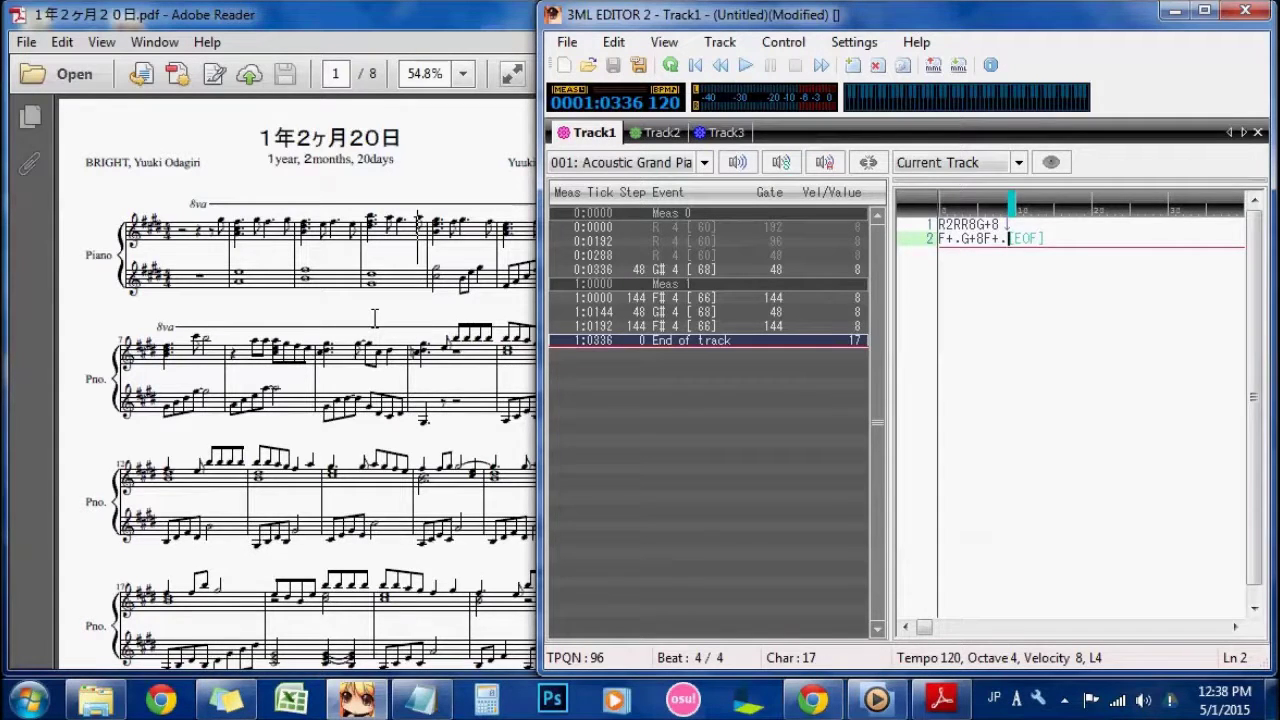
{"action": "type", "text": "G+"}
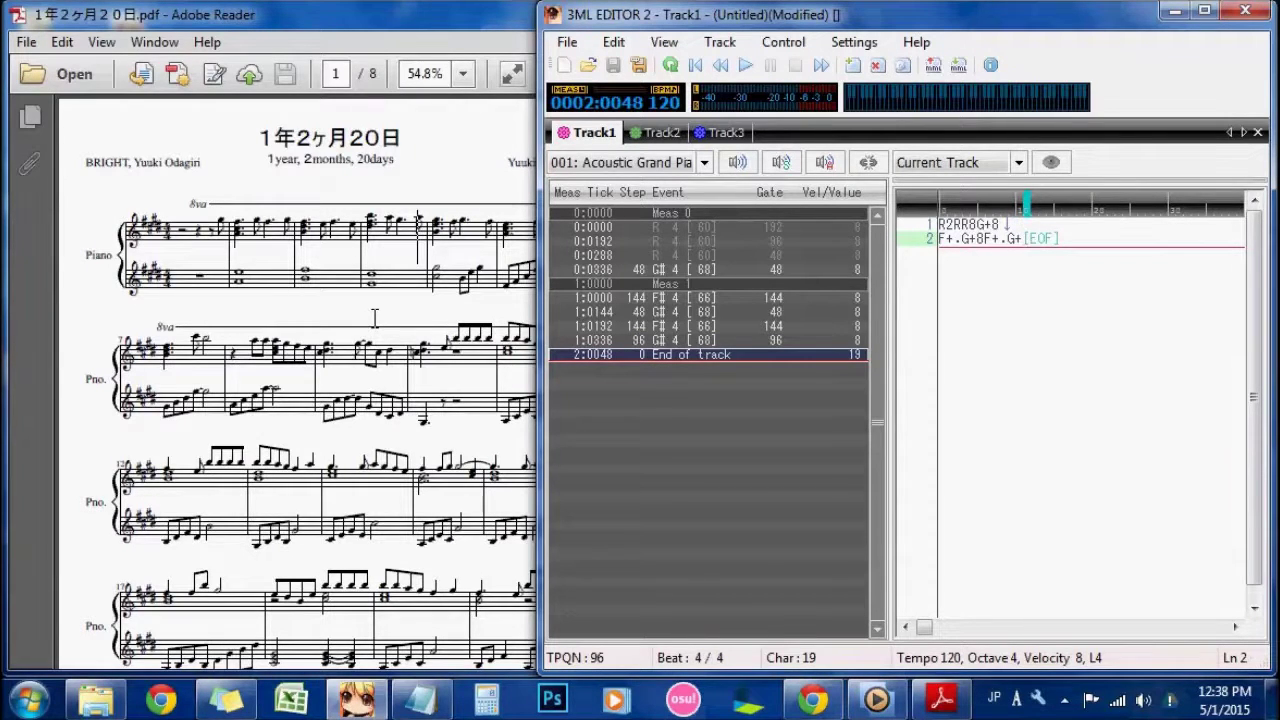
Step: Start a third line with a dotted quarter F sharp and an eighth E, F+.E8
{"action": "key", "text": "Return"}
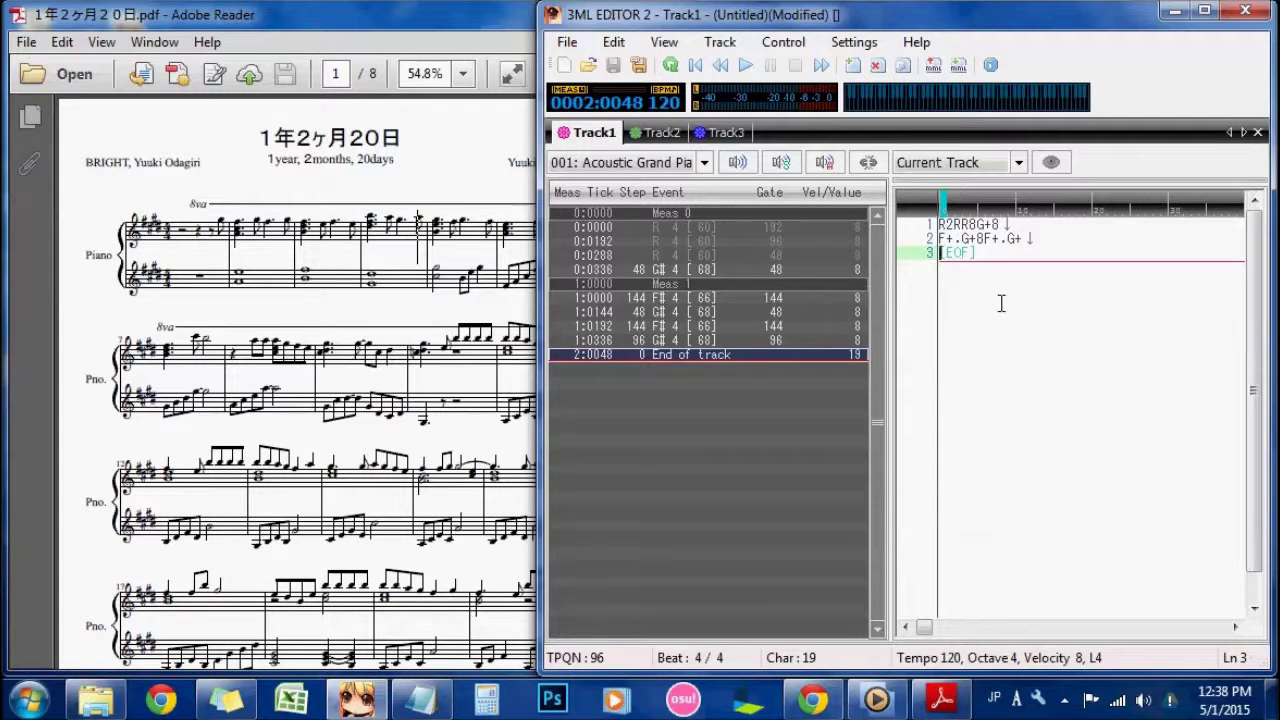
{"action": "type", "text": "F+."}
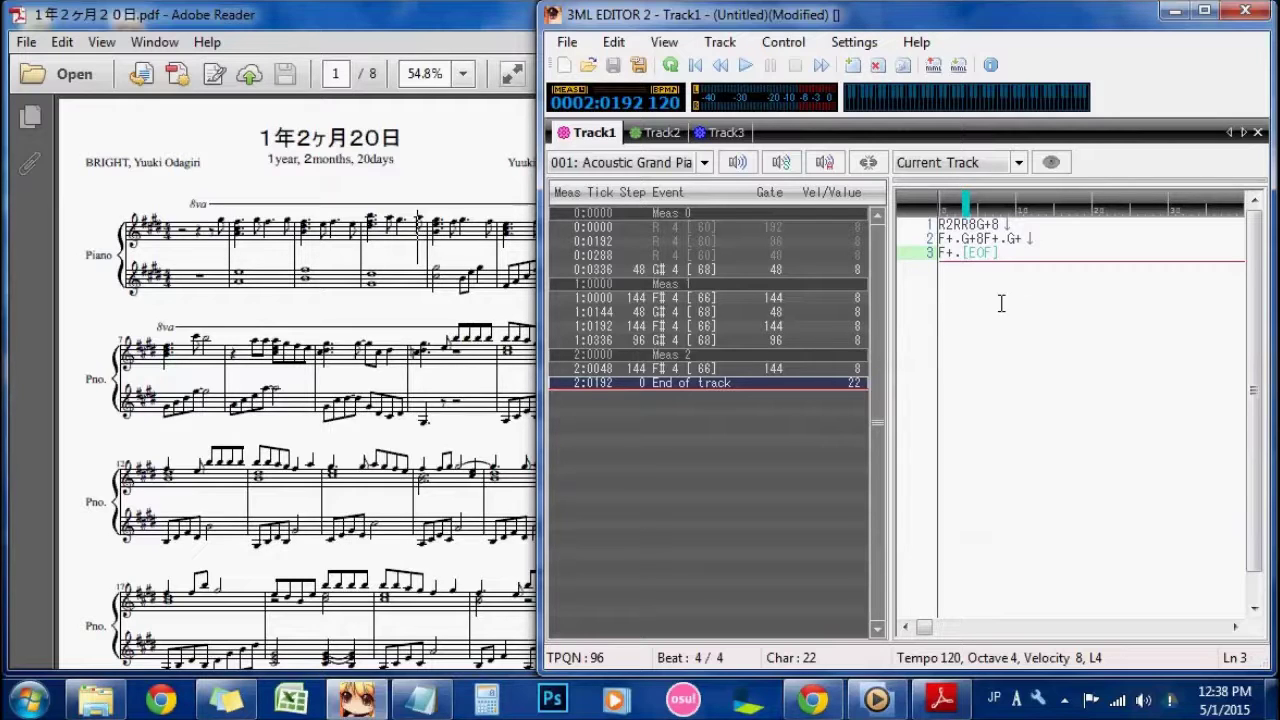
{"action": "type", "text": "E"}
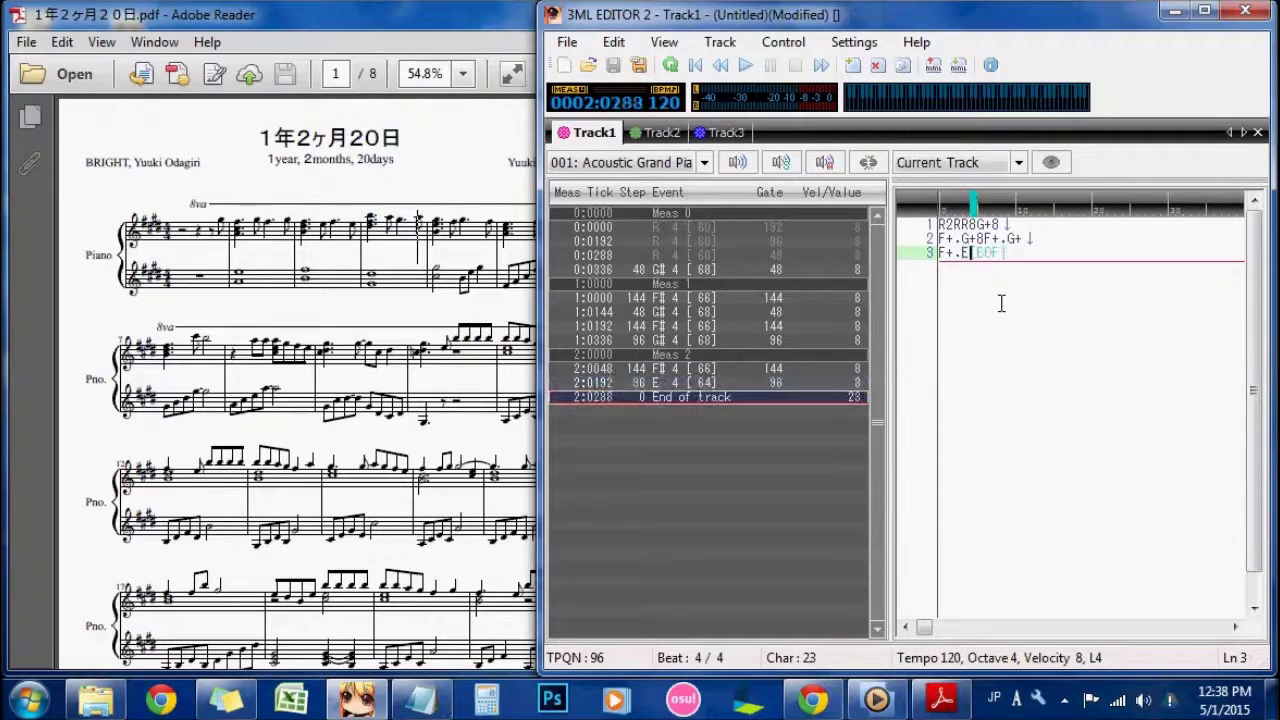
{"action": "key", "text": "BackSpace"}
{"action": "type", "text": "E8"}
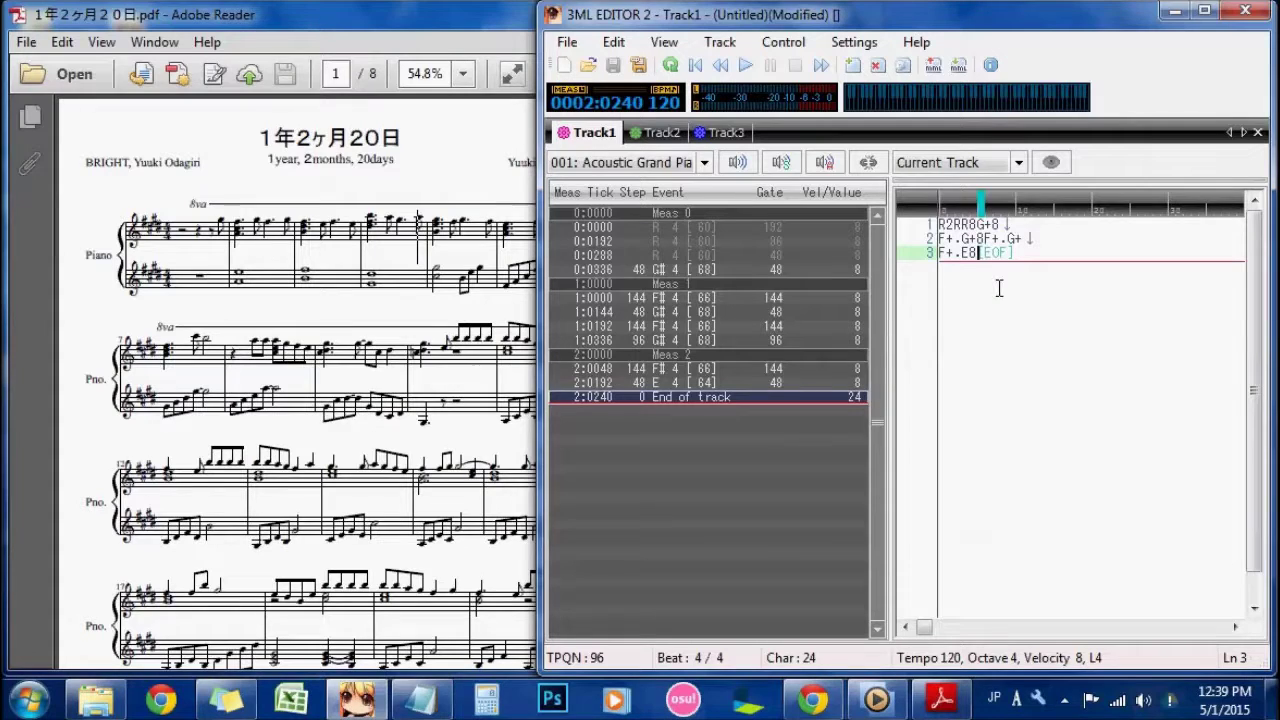
Step: Append a dotted quarter G sharp to the third line, making it F+.E8G+
{"action": "type", "text": "Z"}
{"action": "key", "text": "BackSpace"}
{"action": "type", "text": "G="}
{"action": "key", "text": "BackSpace"}
{"action": "type", "text": "+"}
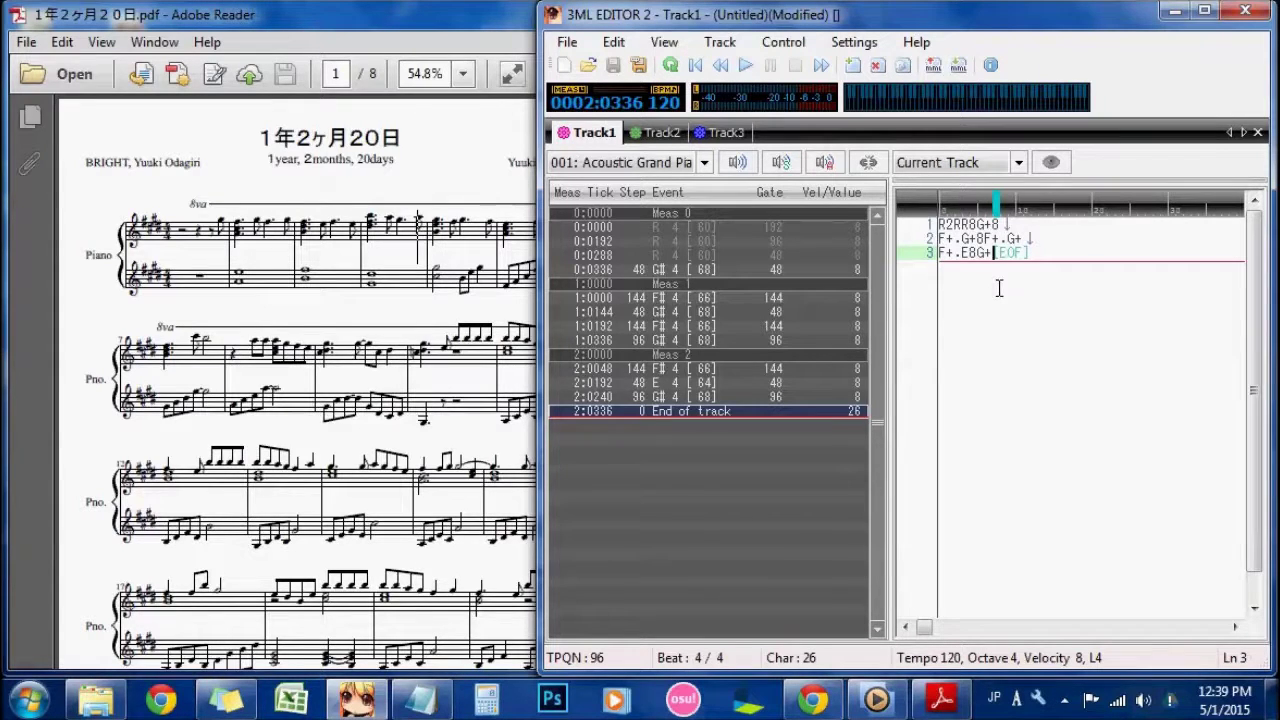
{"action": "type", "text": "."}
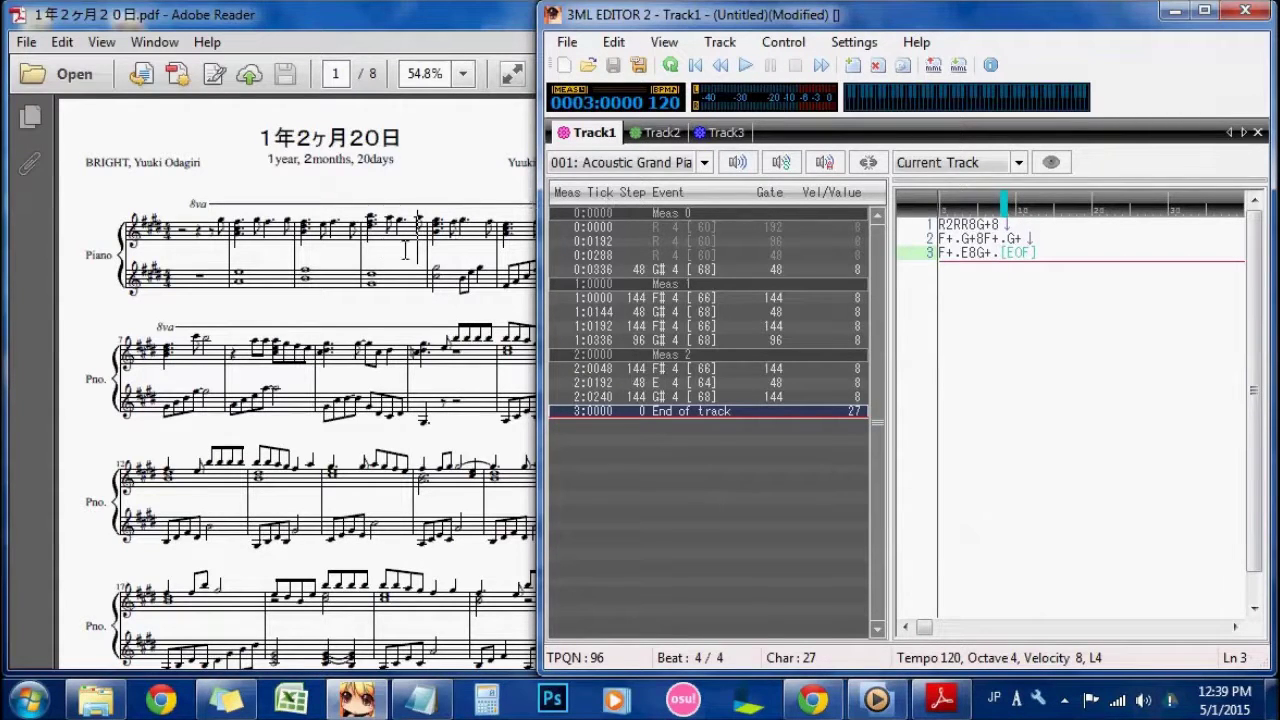
Step: Finish the third line of Track1 with an eighth E, making it F+.E8G+.E8, and start a fourth line
{"action": "type", "text": "E8"}
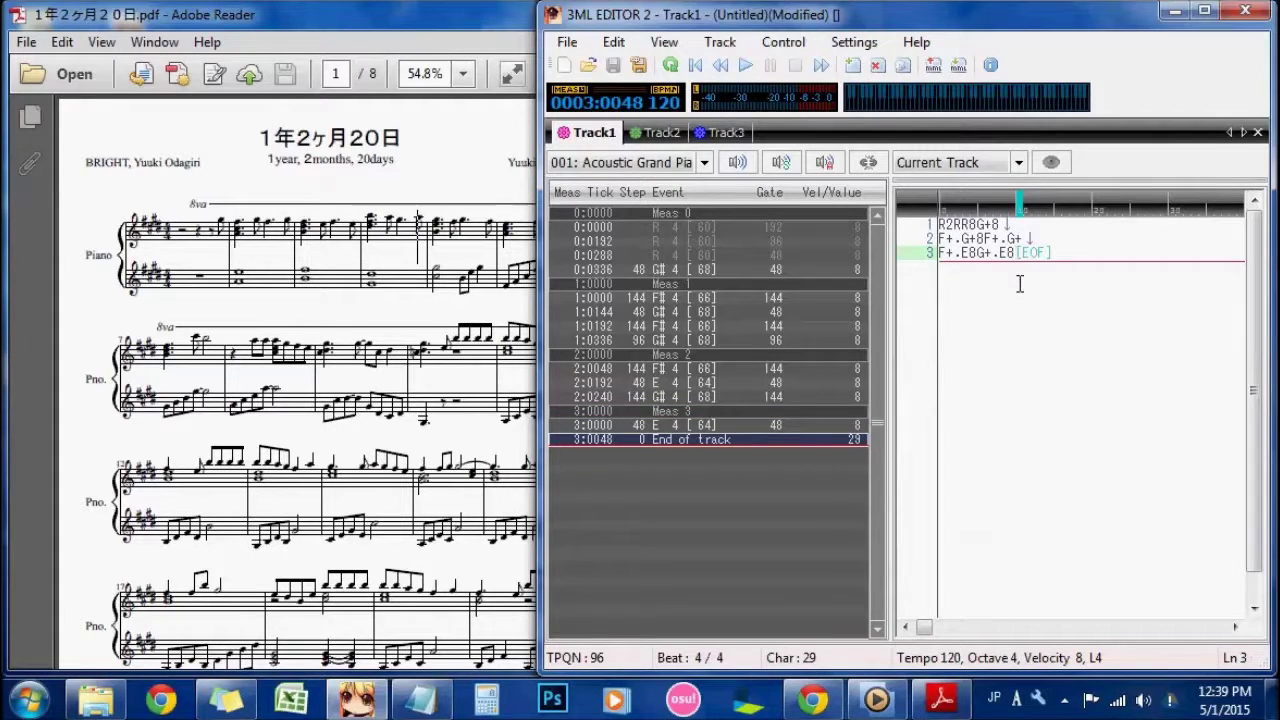
{"action": "key", "text": "Return"}
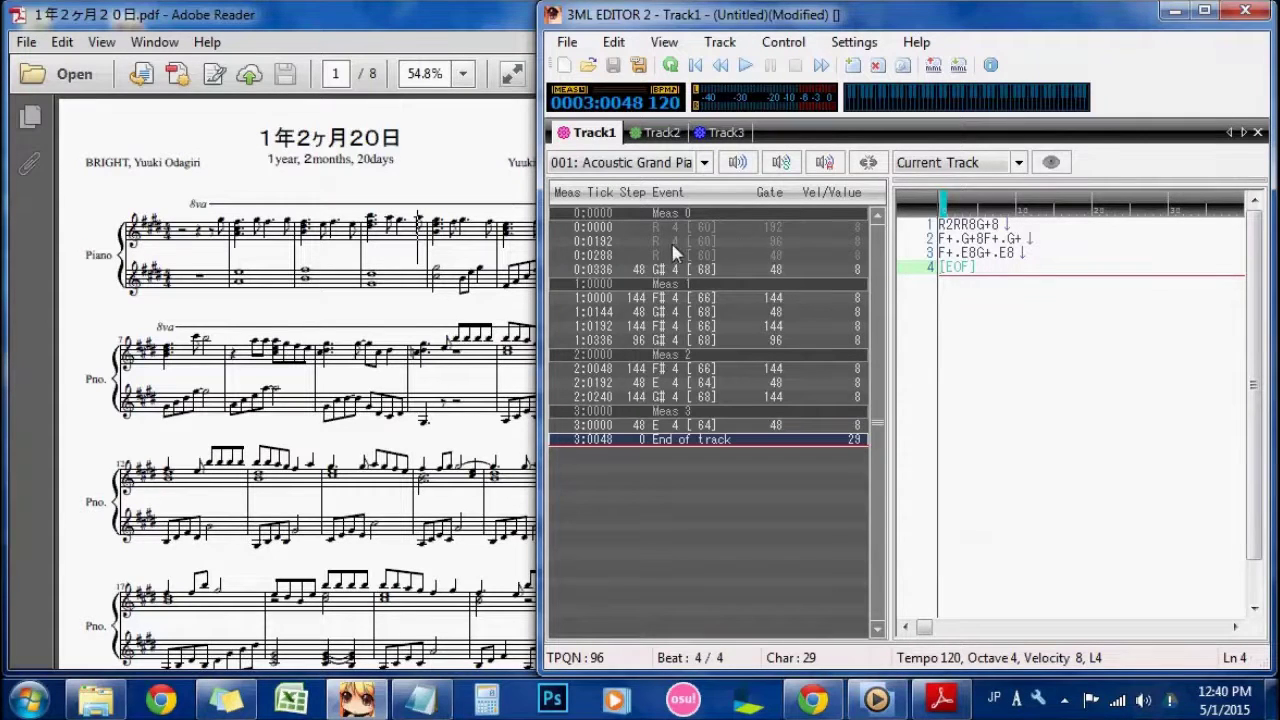
Step: Compare the opening measures and the staves on page 1 of the score with the MML entered so far to check the octave
{"action": "left_click", "coordinate": [364, 262]}
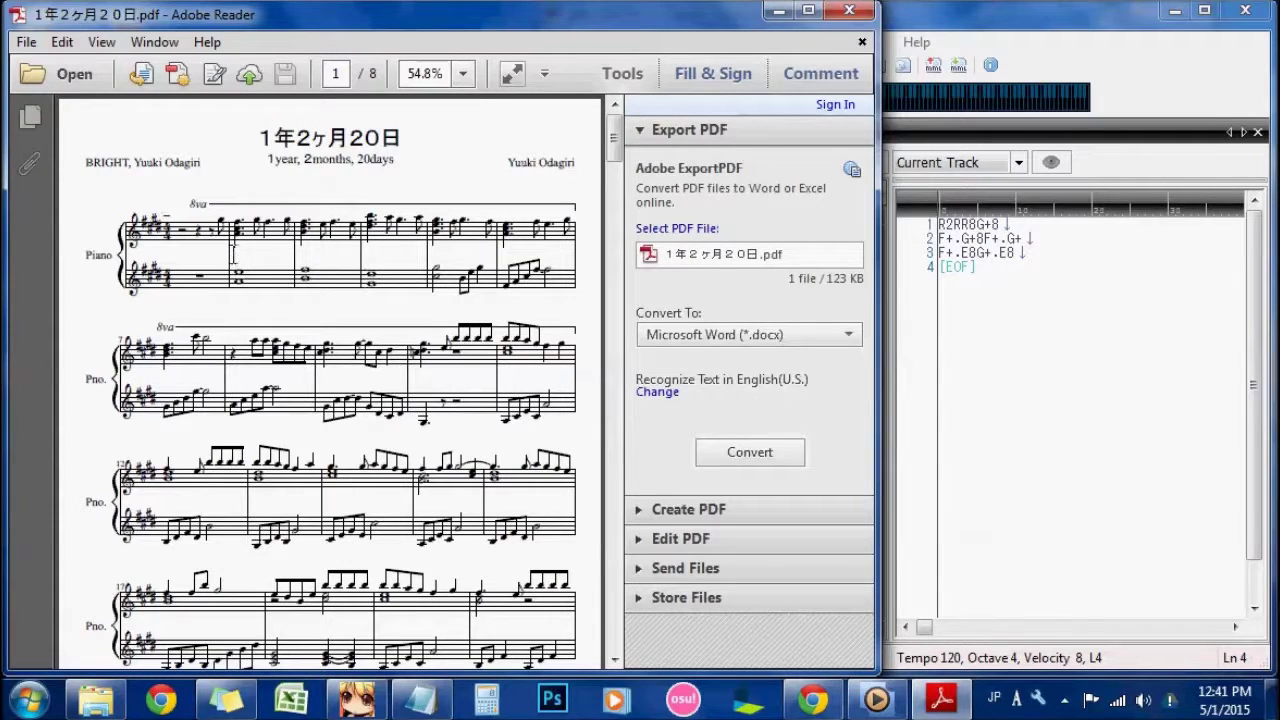
{"action": "mouse_move", "coordinate": [230, 250]}
{"action": "left_mouse_down"}
{"action": "mouse_move", "coordinate": [212, 242]}
{"action": "mouse_move", "coordinate": [254, 242]}
{"action": "left_mouse_up"}
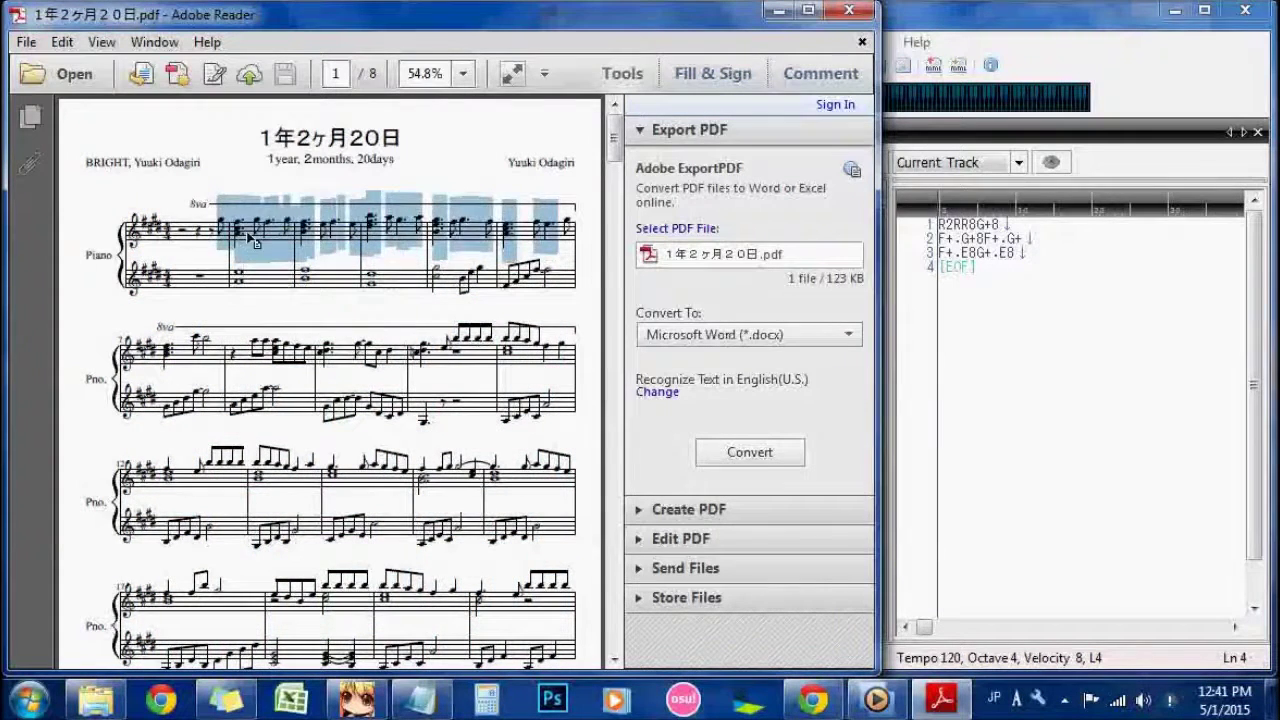
{"action": "left_click", "coordinate": [247, 239]}
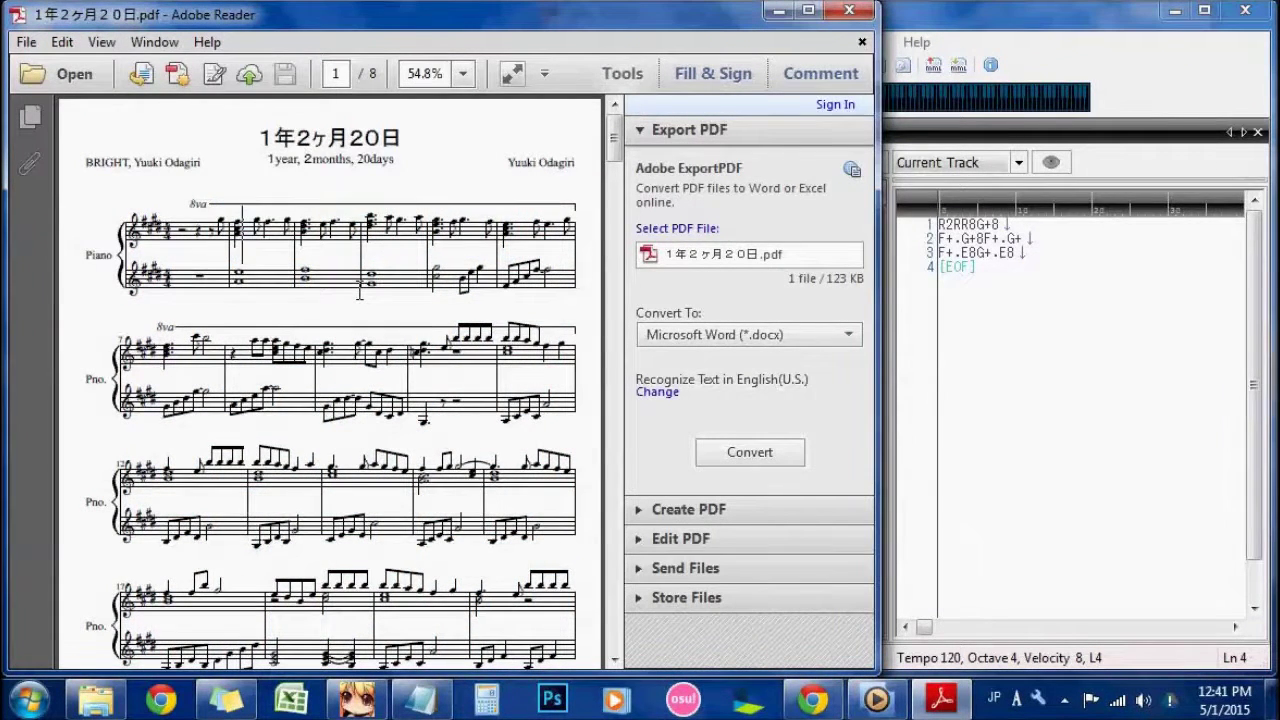
{"action": "left_click", "coordinate": [952, 234]}
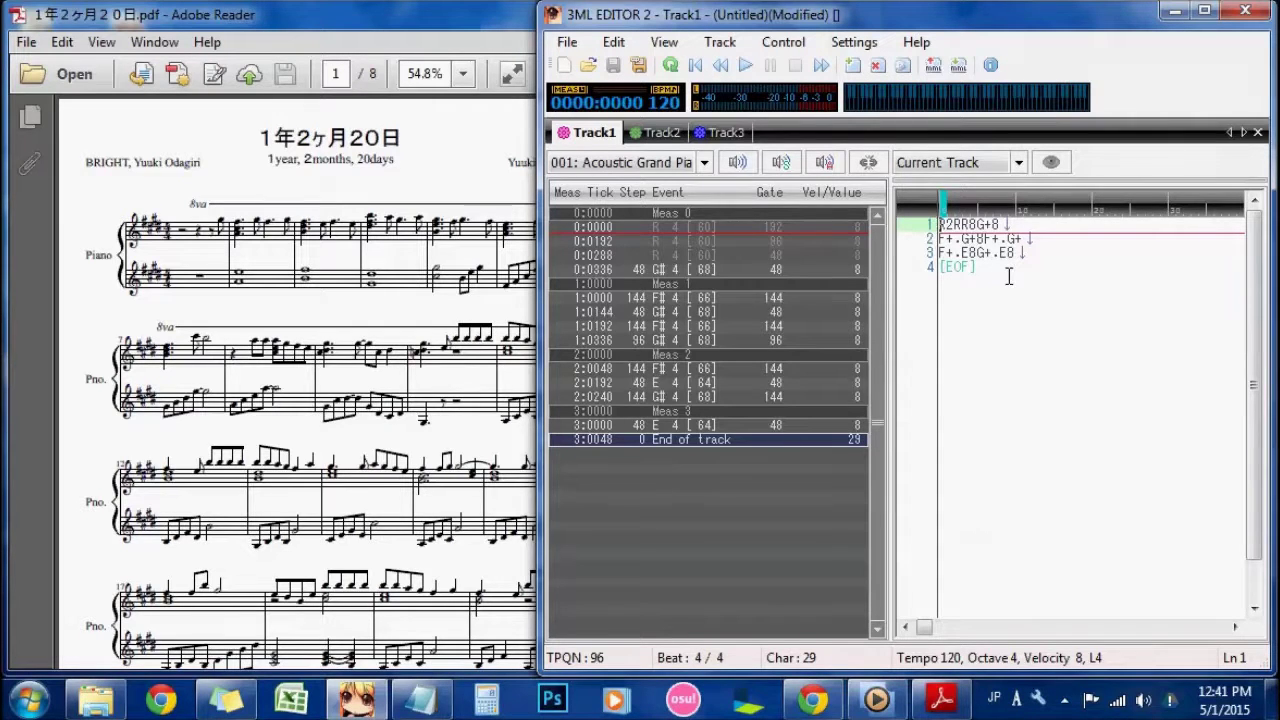
{"action": "left_click", "coordinate": [408, 394]}
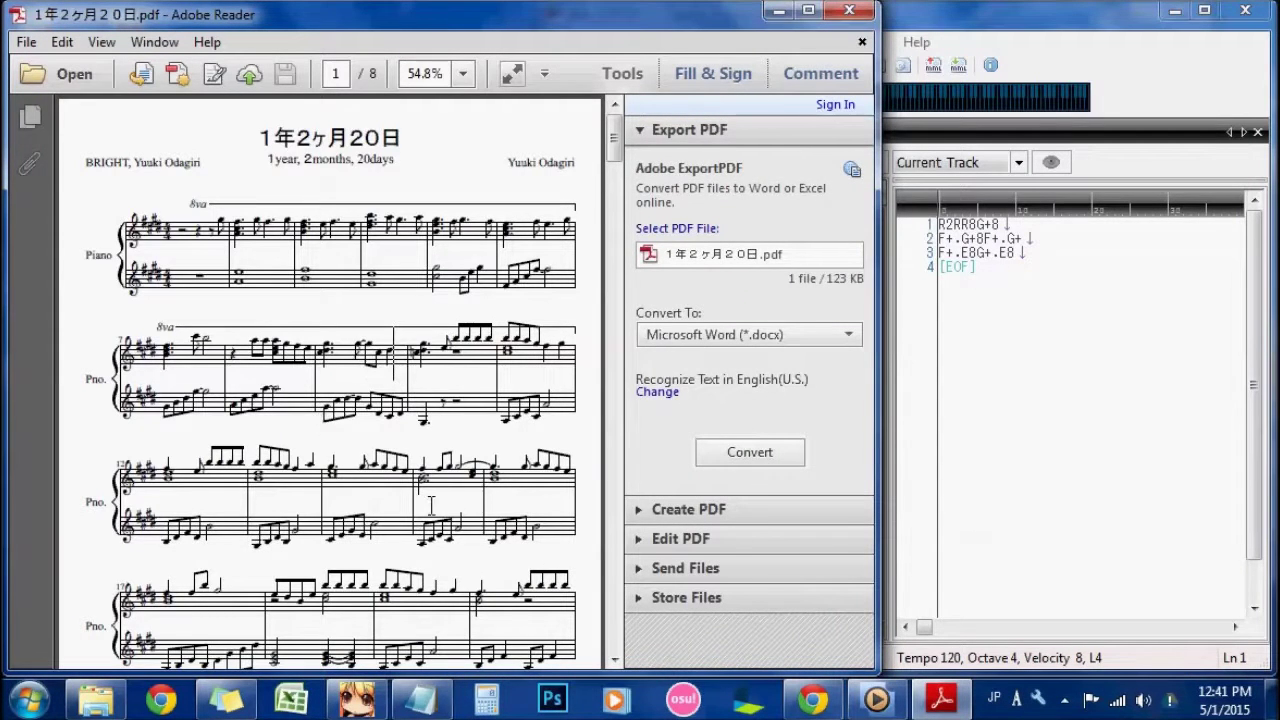
{"action": "scroll", "coordinate": [476, 541], "scroll_direction": "down", "scroll_amount": 1}
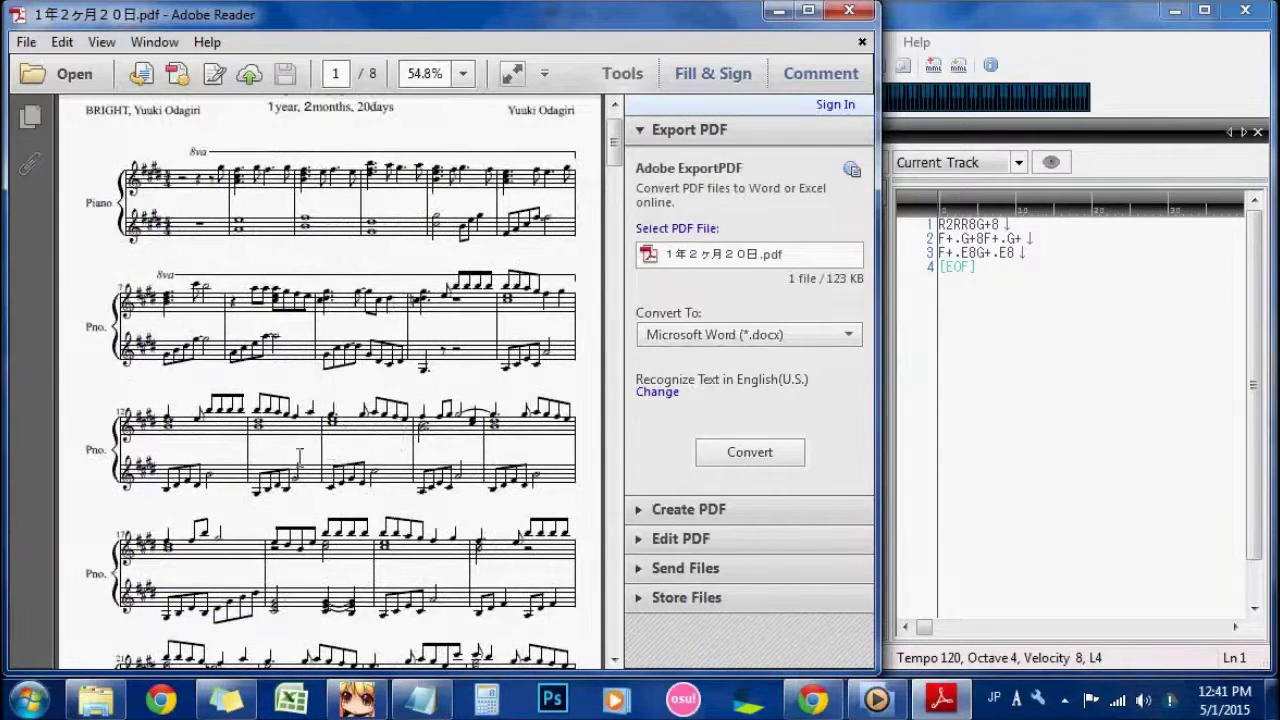
{"action": "scroll", "coordinate": [500, 475], "scroll_direction": "down", "scroll_amount": 1}
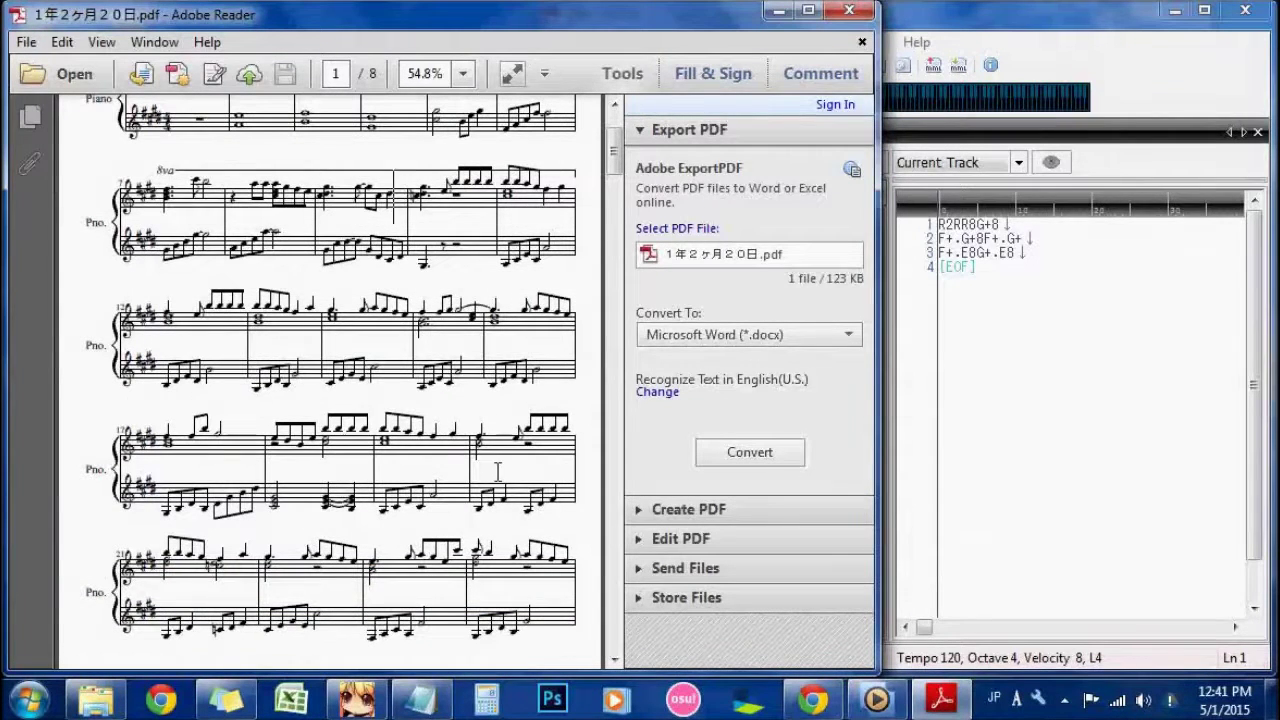
{"action": "scroll", "coordinate": [498, 471], "scroll_direction": "up", "scroll_amount": 3}
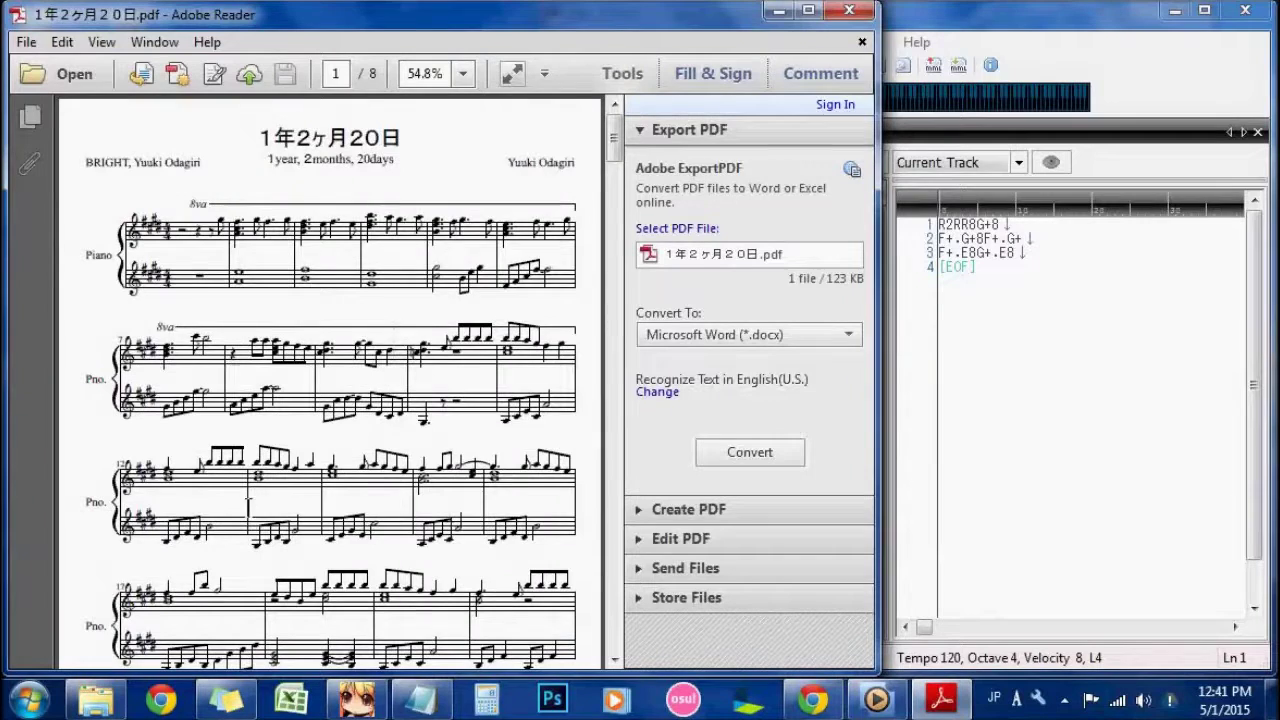
{"action": "scroll", "coordinate": [350, 522], "scroll_direction": "down", "scroll_amount": 3}
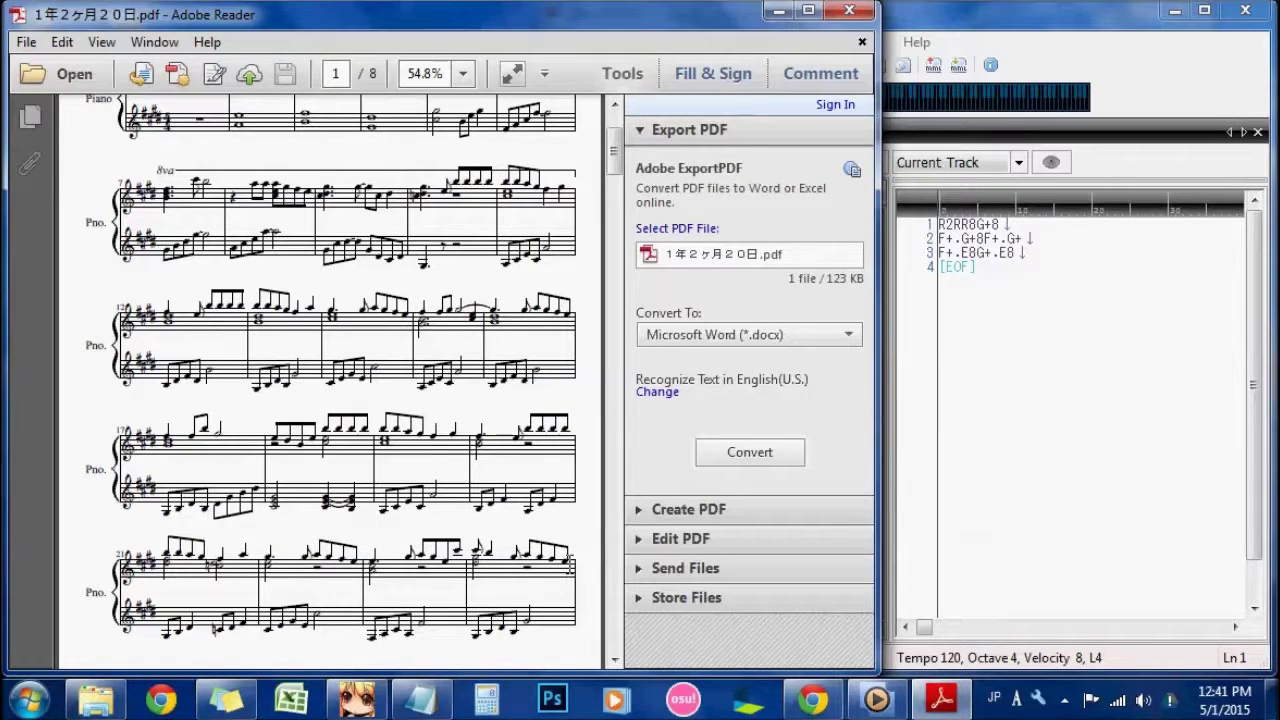
Step: Insert the octave command O5 at the very beginning of line 1, before R2RR8G+8
{"action": "left_click", "coordinate": [970, 278]}
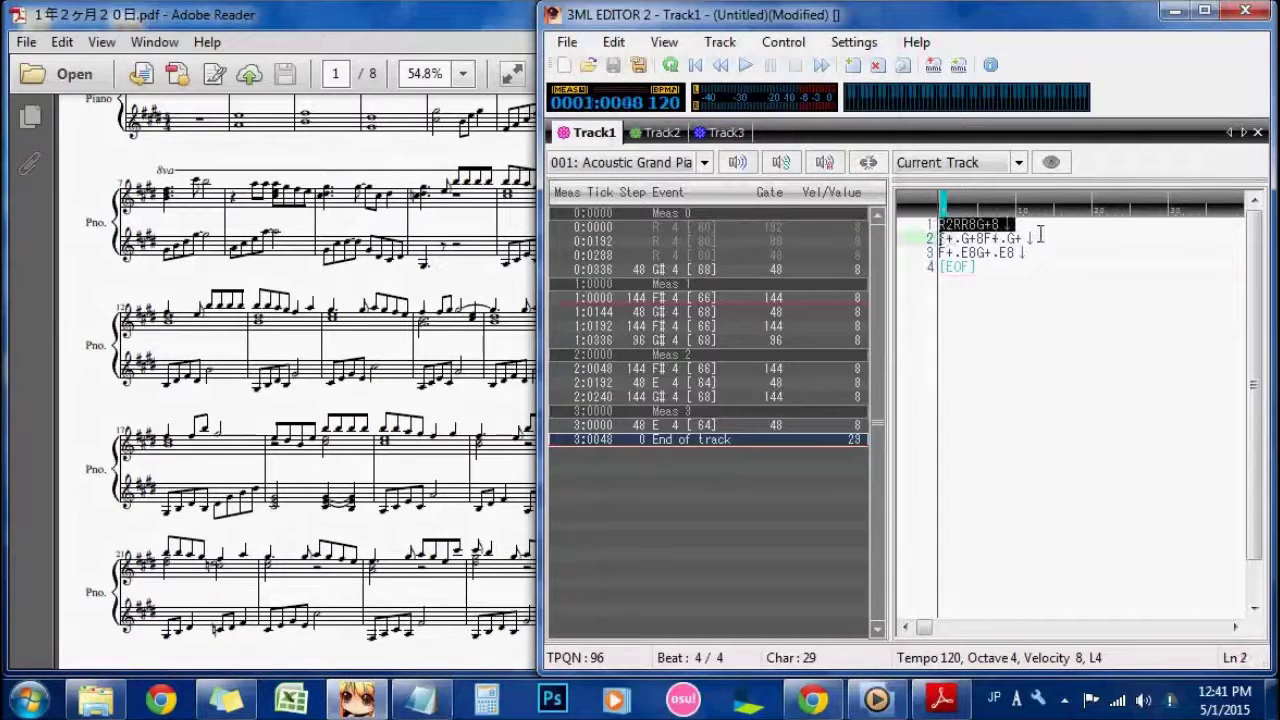
{"action": "left_click", "coordinate": [948, 227]}
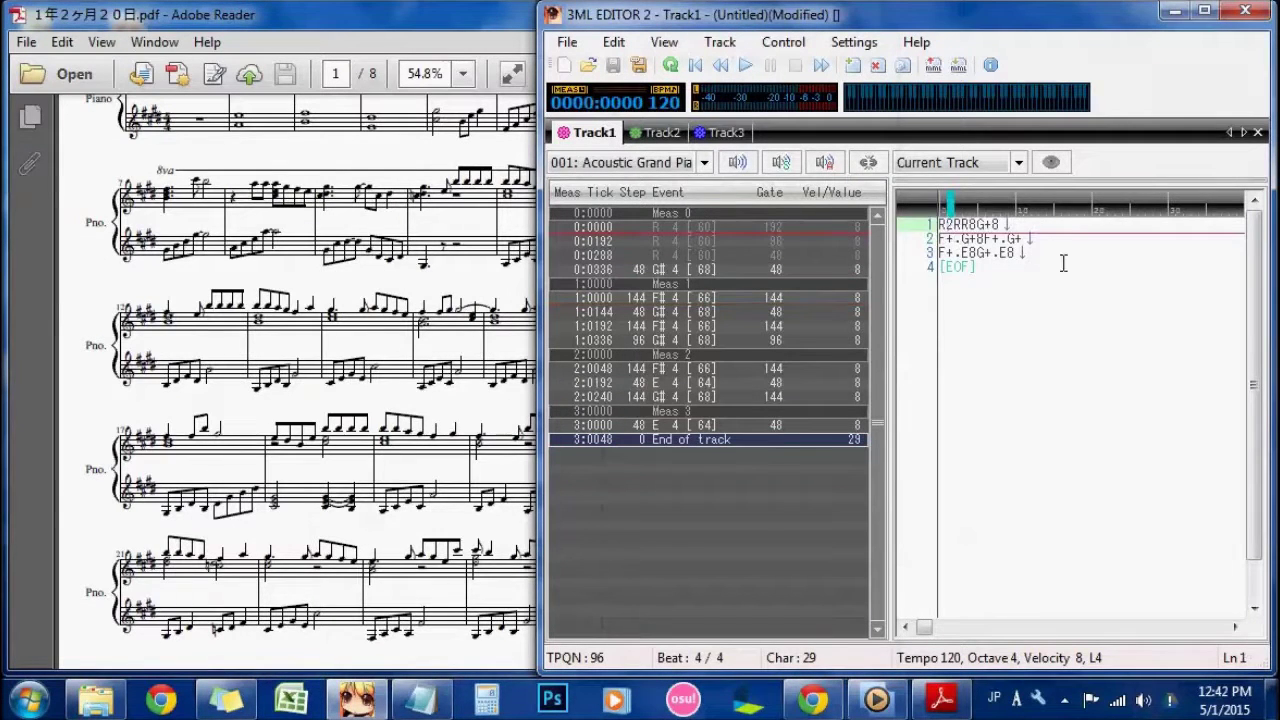
{"action": "key", "text": "Left"}
{"action": "type", "text": "O5"}
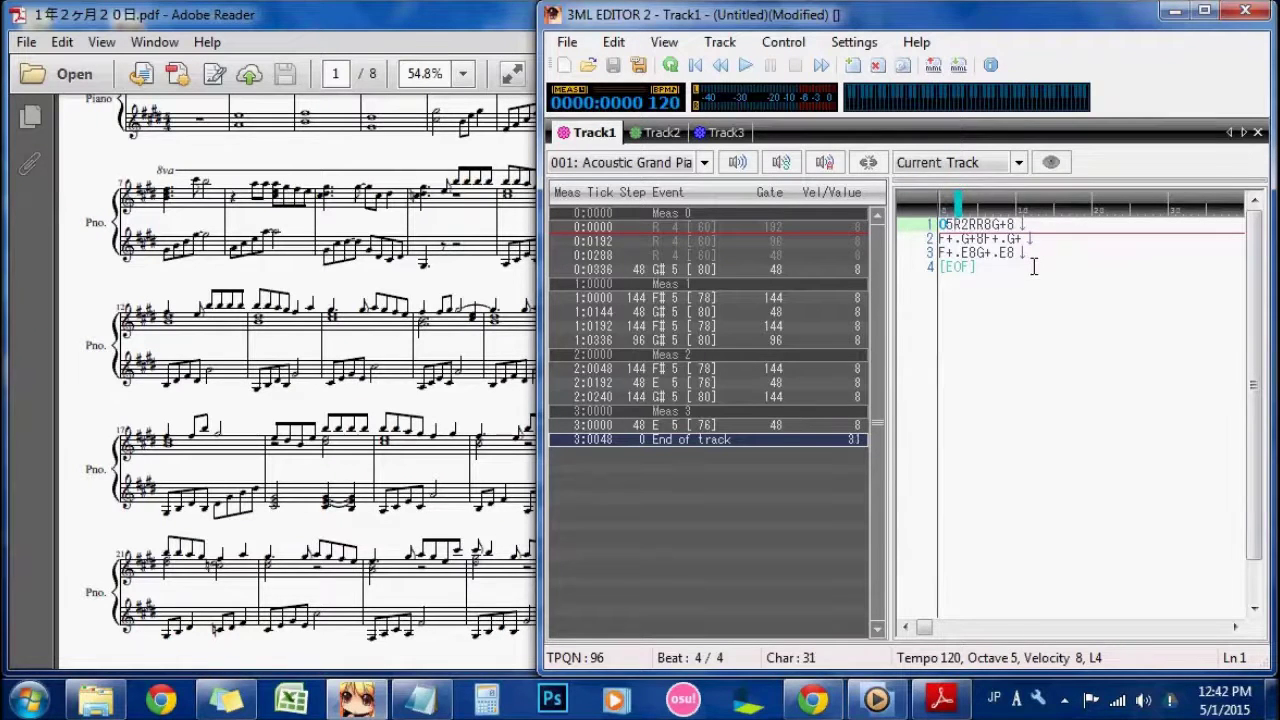
Step: Enter a dotted quarter B, B., on the fourth line, following the next measure at the start of the score
{"action": "left_click", "coordinate": [1034, 267]}
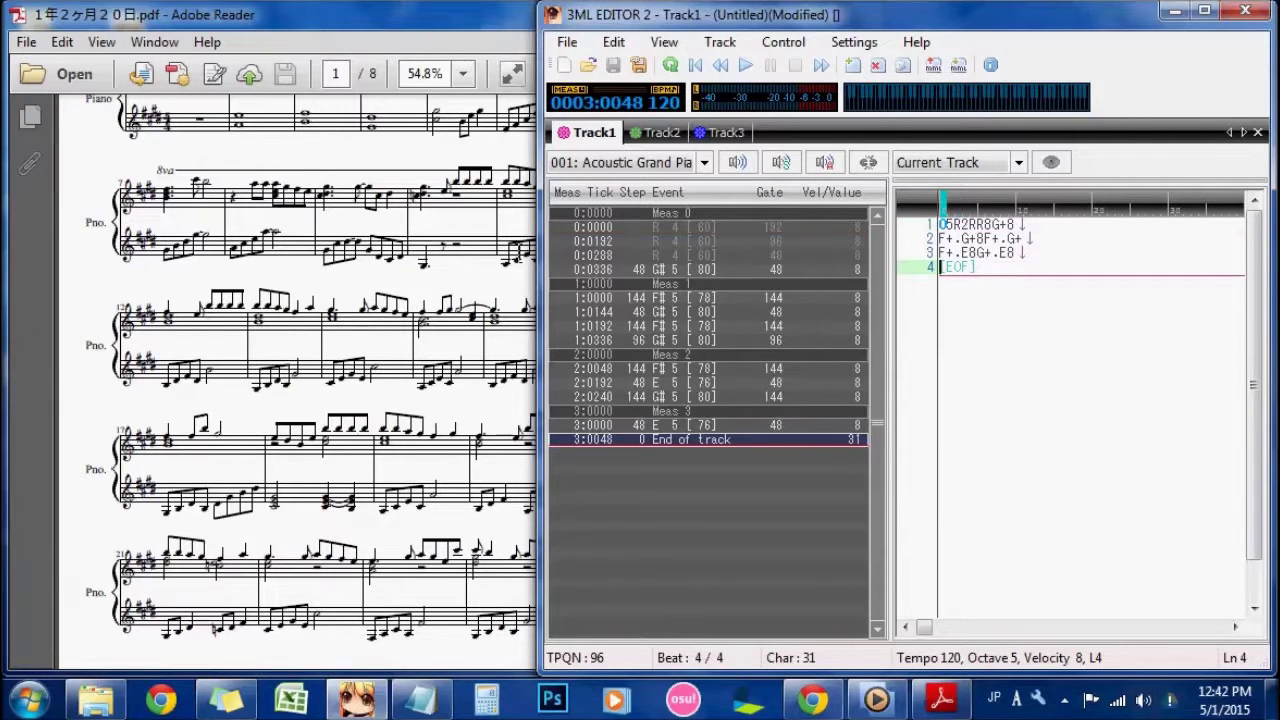
{"action": "left_click", "coordinate": [500, 299]}
{"action": "left_click_drag", "start_coordinate": [617, 155], "coordinate": [617, 110]}
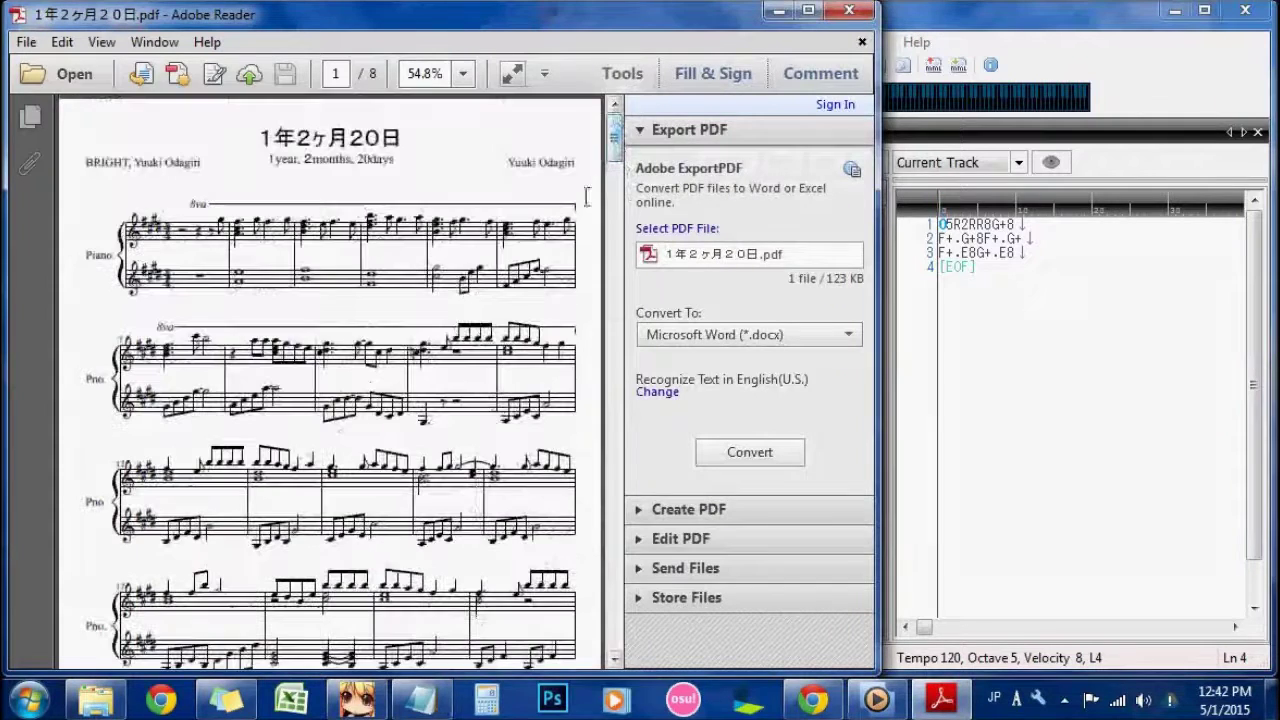
{"action": "left_click", "coordinate": [955, 270]}
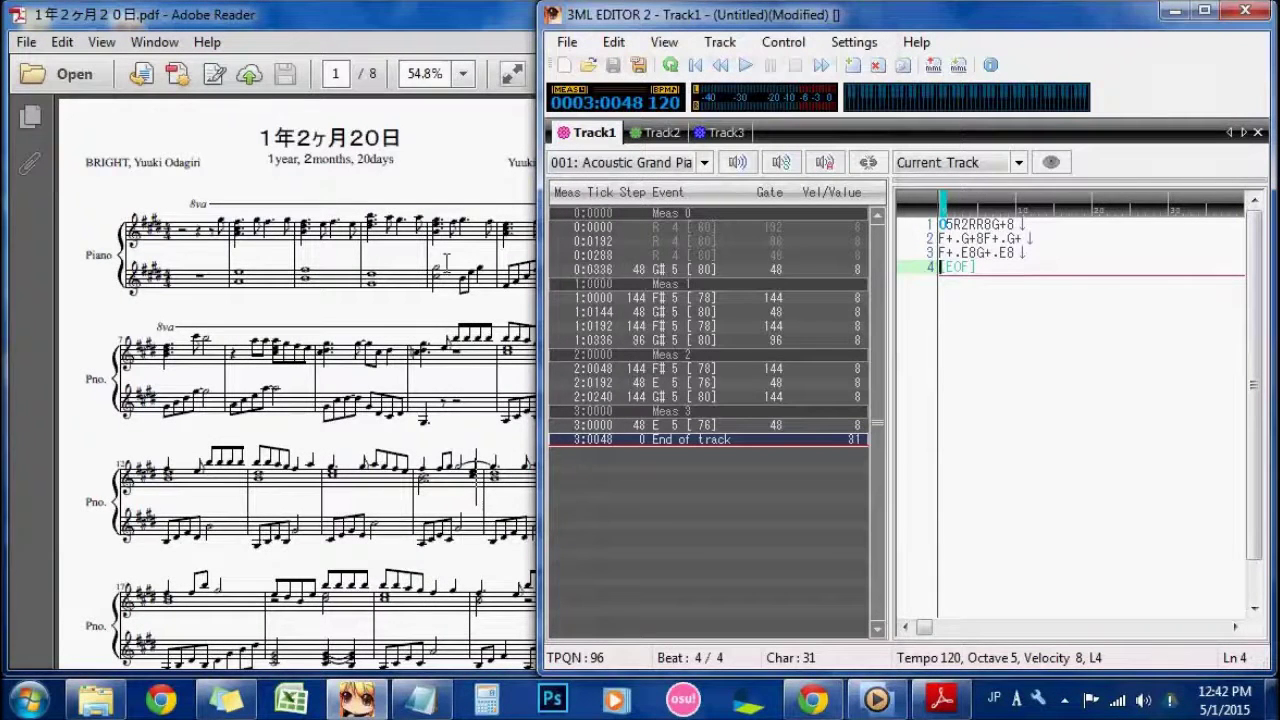
{"action": "left_click", "coordinate": [392, 250]}
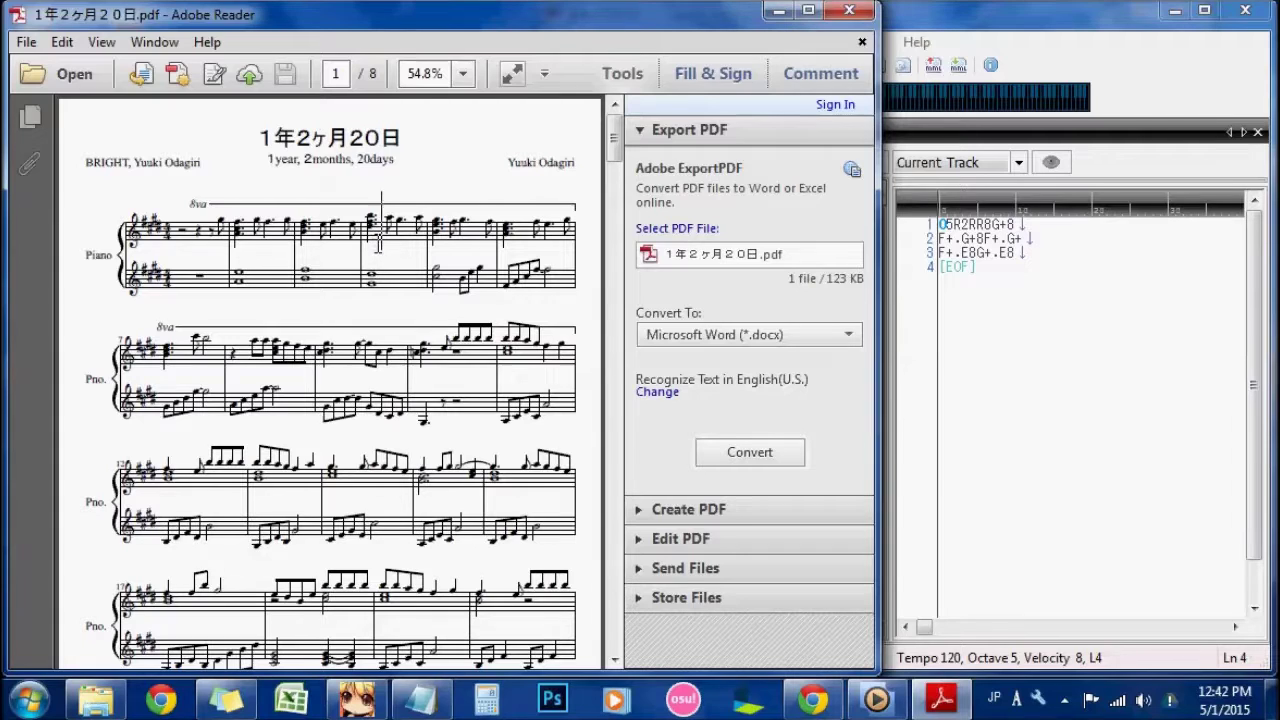
{"action": "left_click_drag", "start_coordinate": [390, 245], "coordinate": [404, 257]}
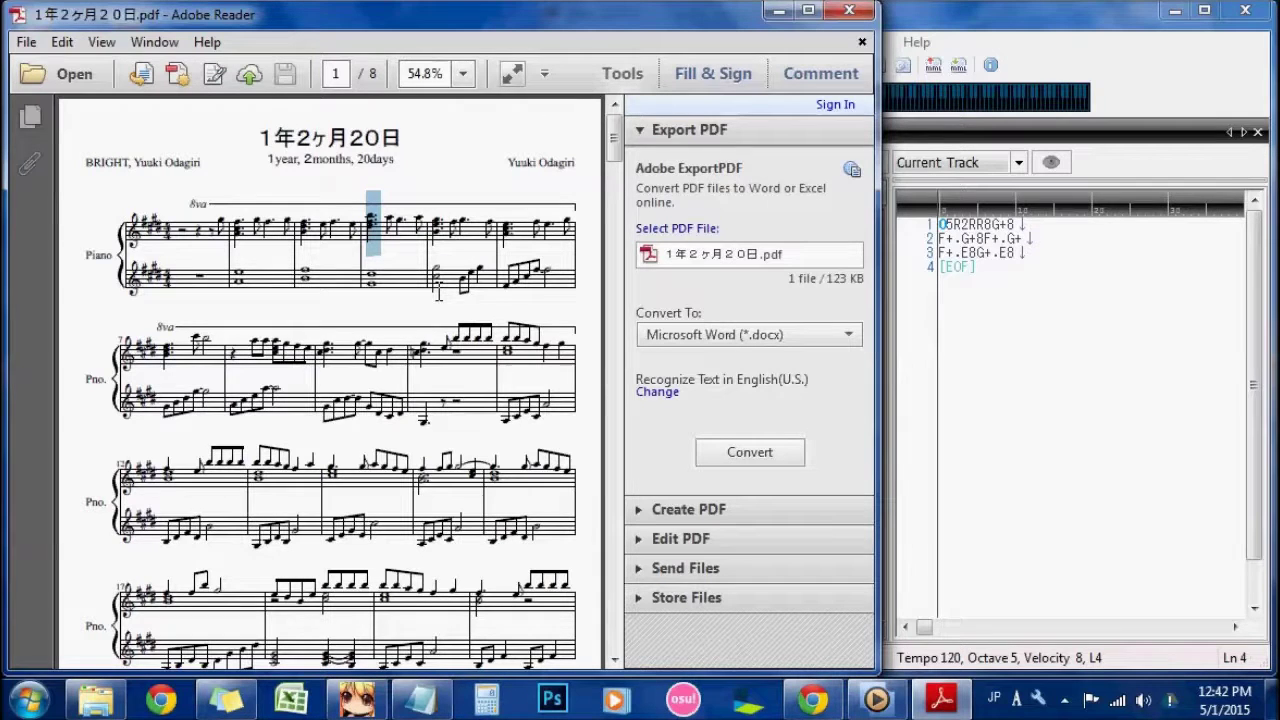
{"action": "left_click", "coordinate": [1011, 289]}
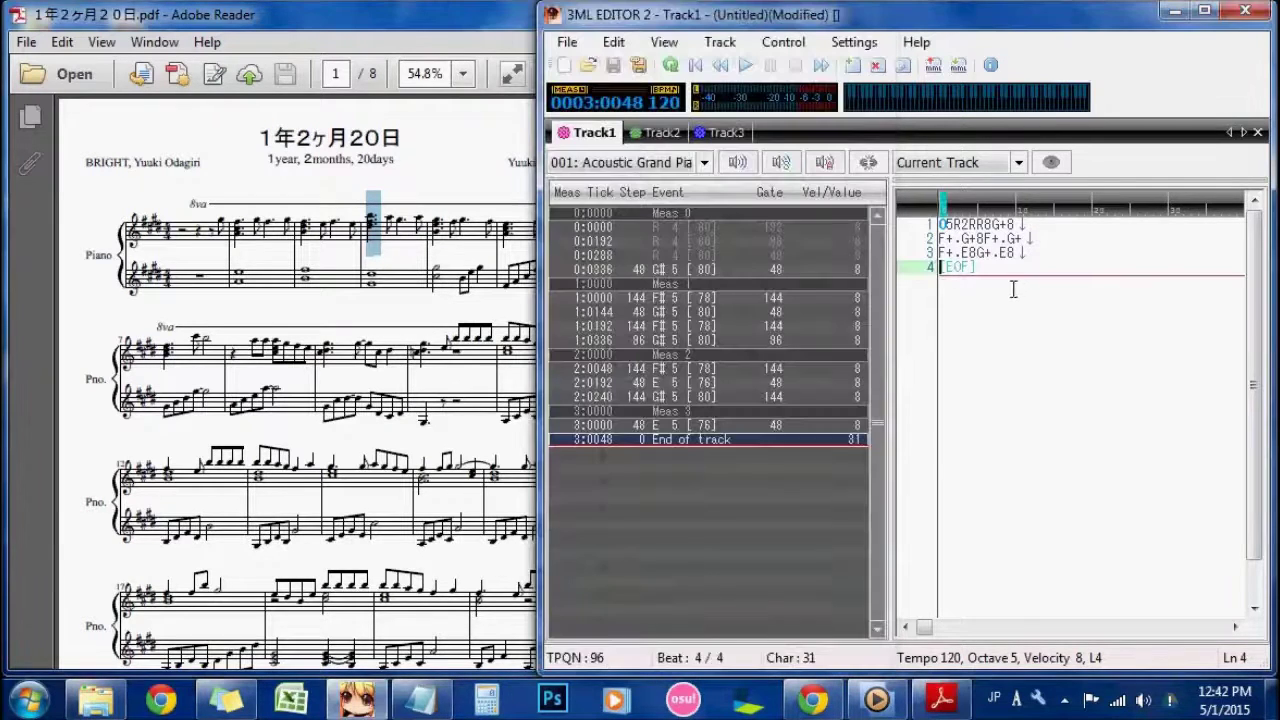
{"action": "type", "text": "B"}
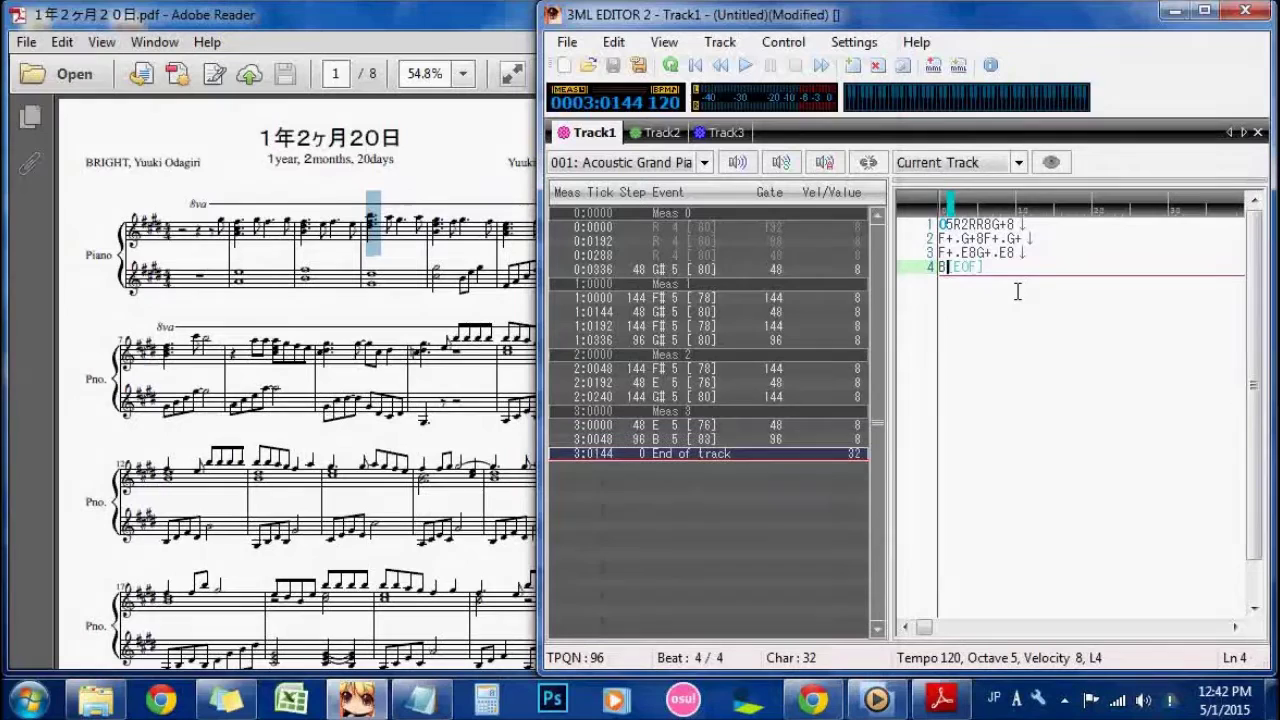
{"action": "type", "text": "."}
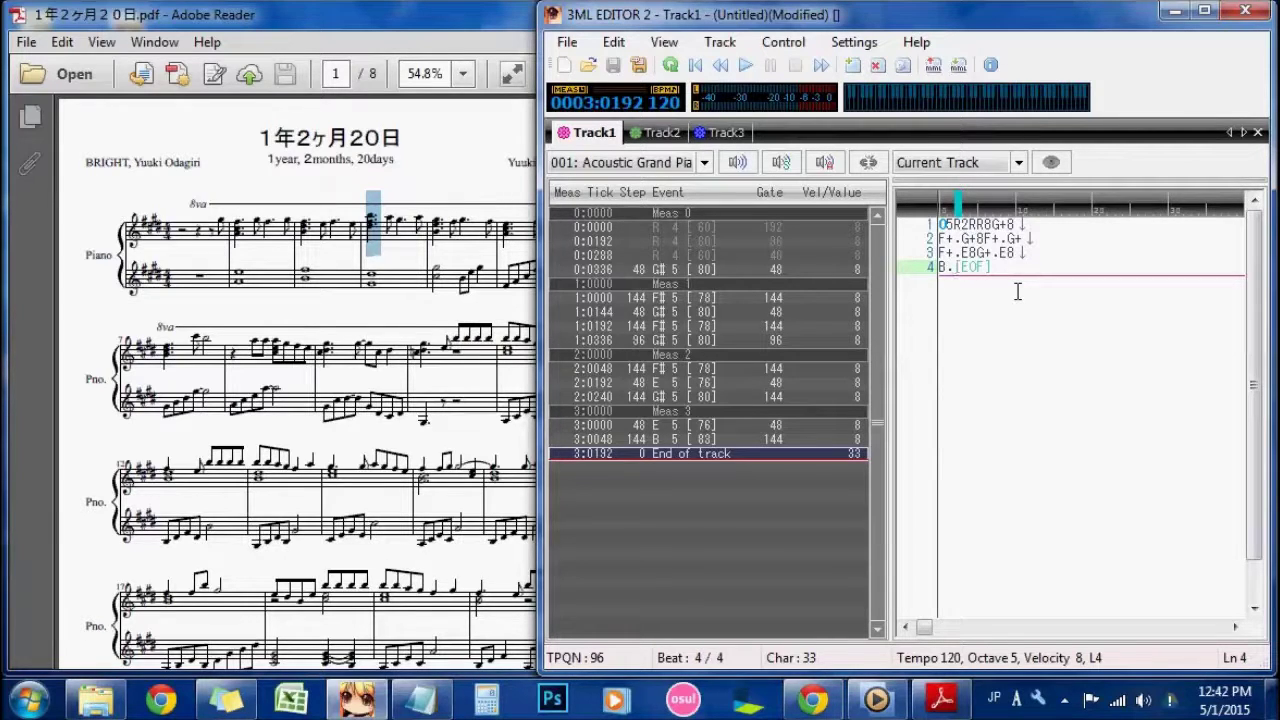
{"action": "type", "text": ">><><><><><"}
{"action": "key", "text": "BackSpace"}
{"action": "key", "text": "BackSpace"}
{"action": "key", "text": "BackSpace"}
{"action": "key", "text": "BackSpace"}
{"action": "key", "text": "BackSpace"}
{"action": "key", "text": "BackSpace"}
{"action": "key", "text": "BackSpace"}
{"action": "key", "text": "BackSpace"}
{"action": "key", "text": "BackSpace"}
{"action": "key", "text": "BackSpace"}
{"action": "key", "text": "BackSpace"}
Step: Complete the fourth line with an eighth A, a dotted quarter G sharp and another eighth A, making it B.A8G+.A8
{"action": "type", "text": "A"}
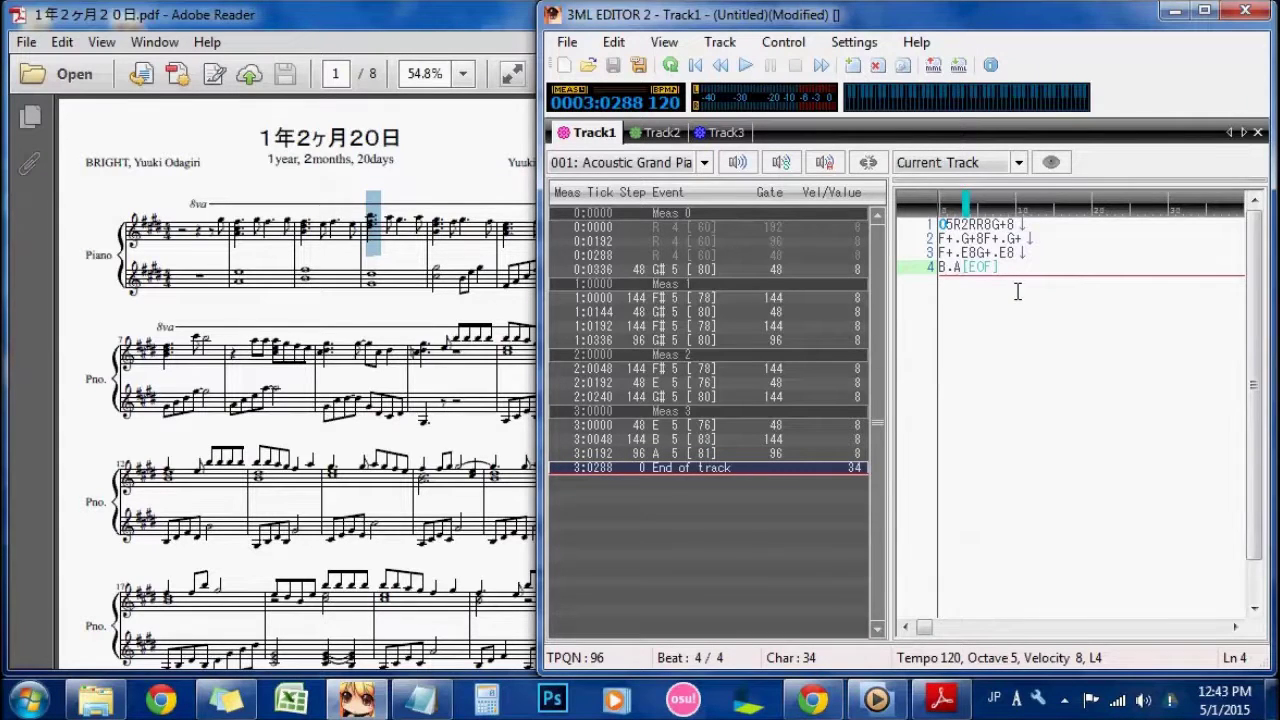
{"action": "type", "text": "8"}
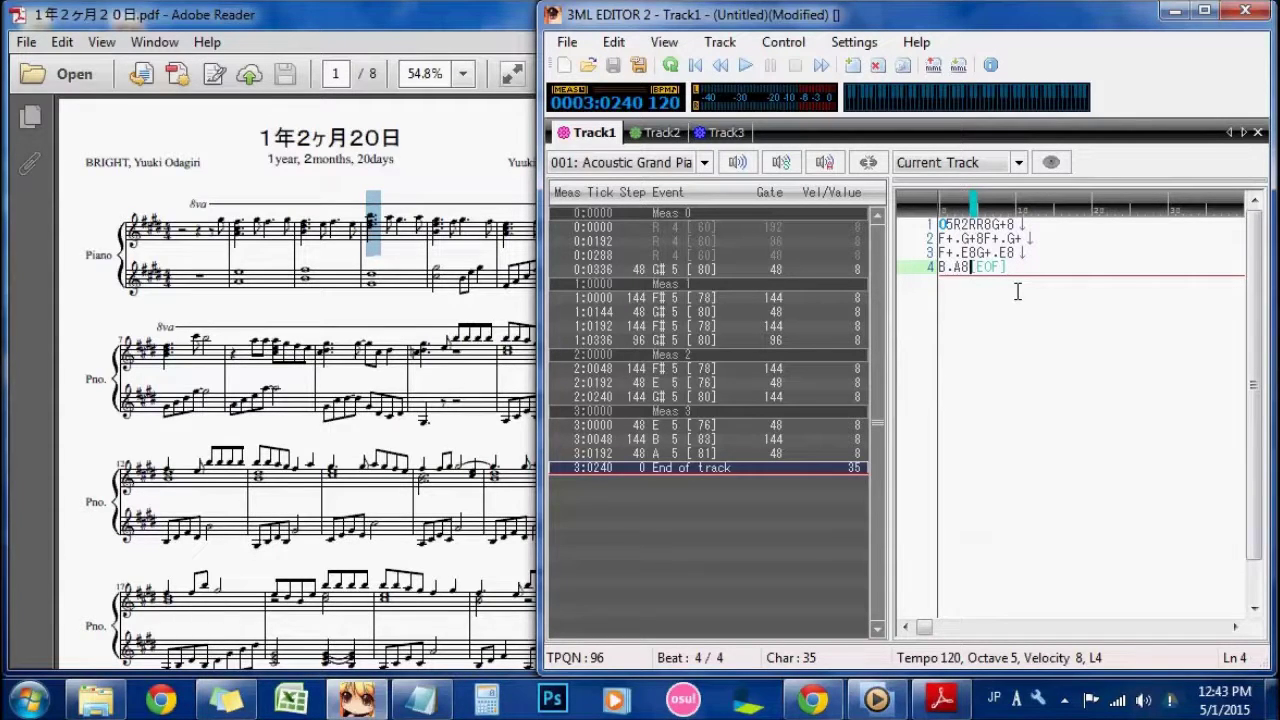
{"action": "type", "text": "G"}
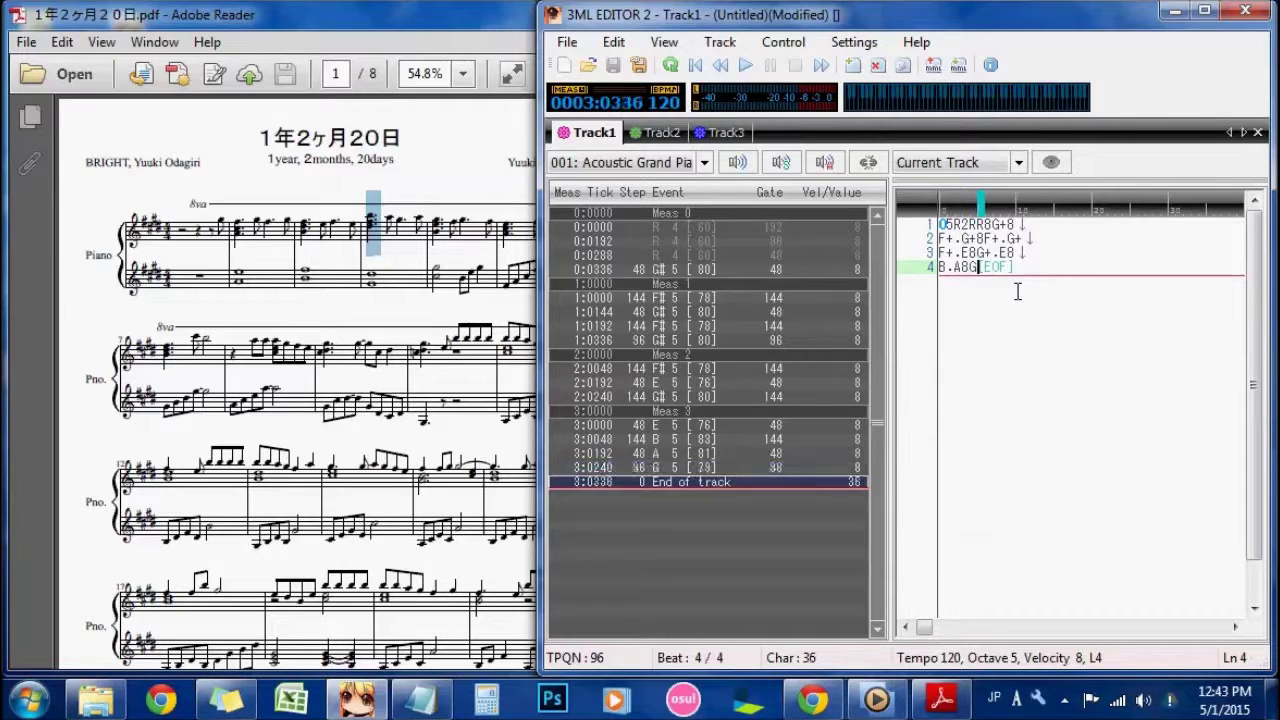
{"action": "type", "text": "+."}
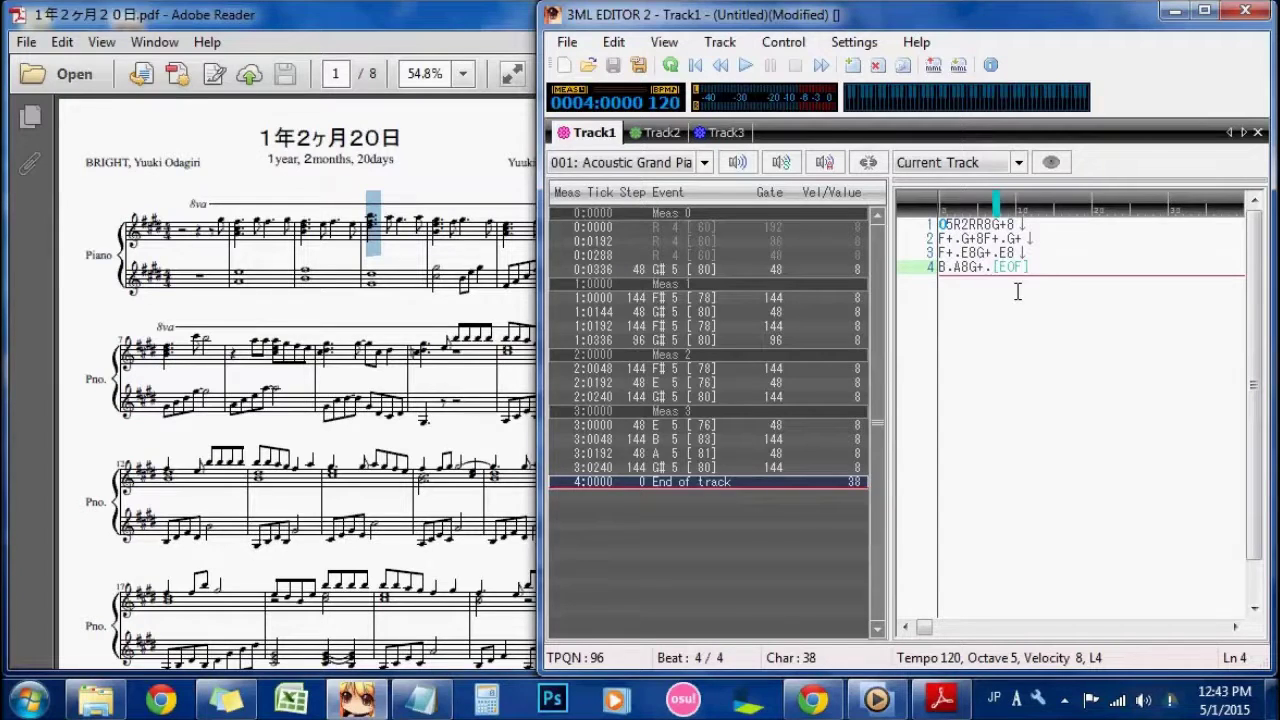
{"action": "type", "text": "A8"}
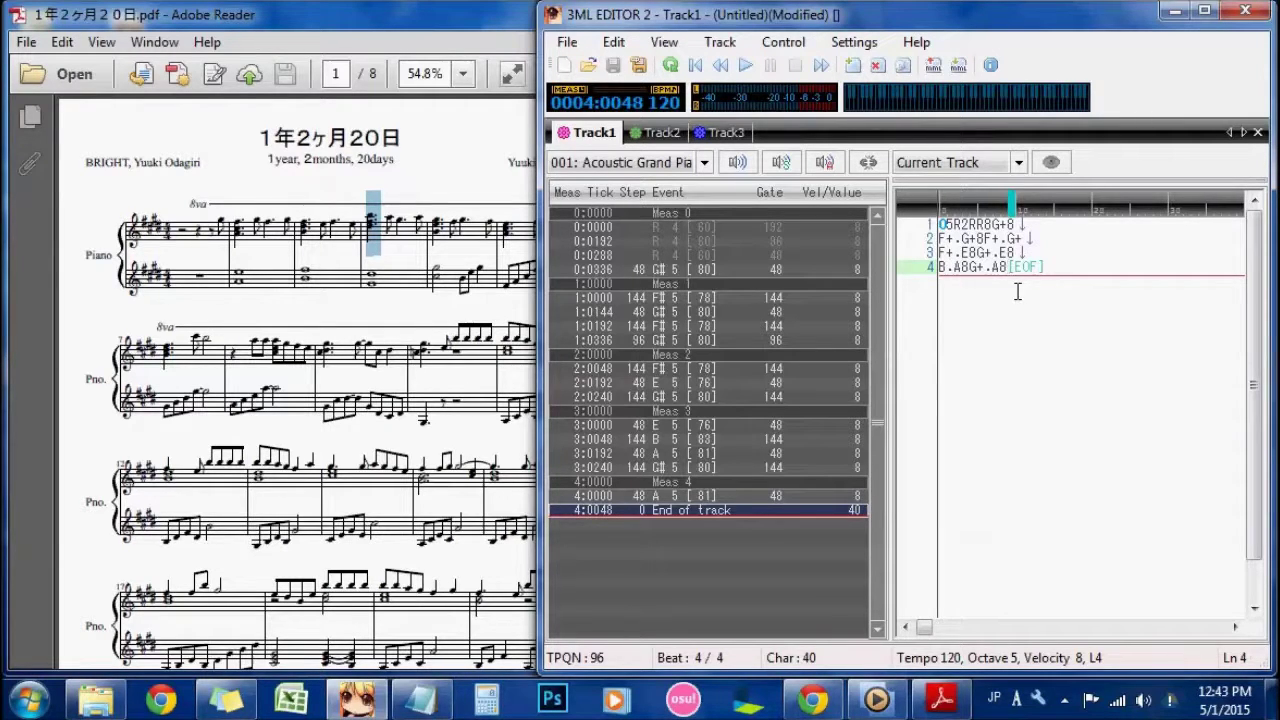
Step: Check the next measure in the score and start a fifth line with a dotted quarter G sharp and an eighth F sharp, G+.F+8
{"action": "left_click", "coordinate": [320, 268]}
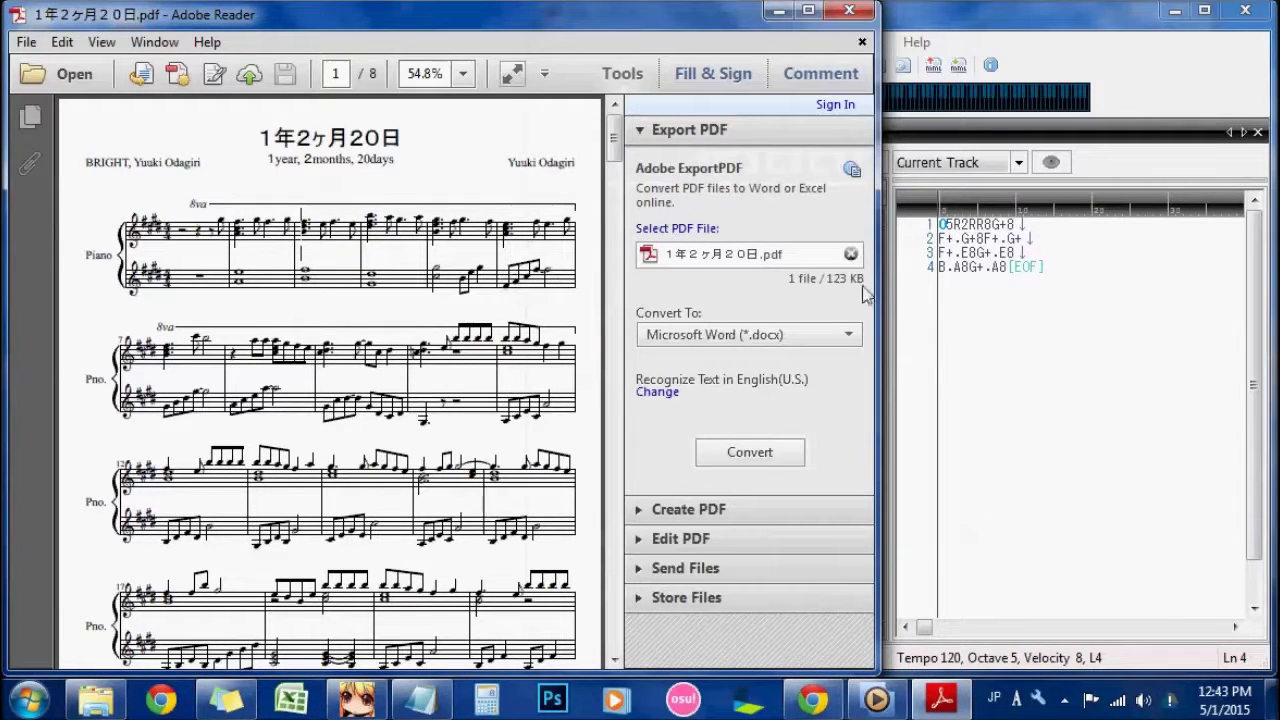
{"action": "left_click", "coordinate": [1050, 280]}
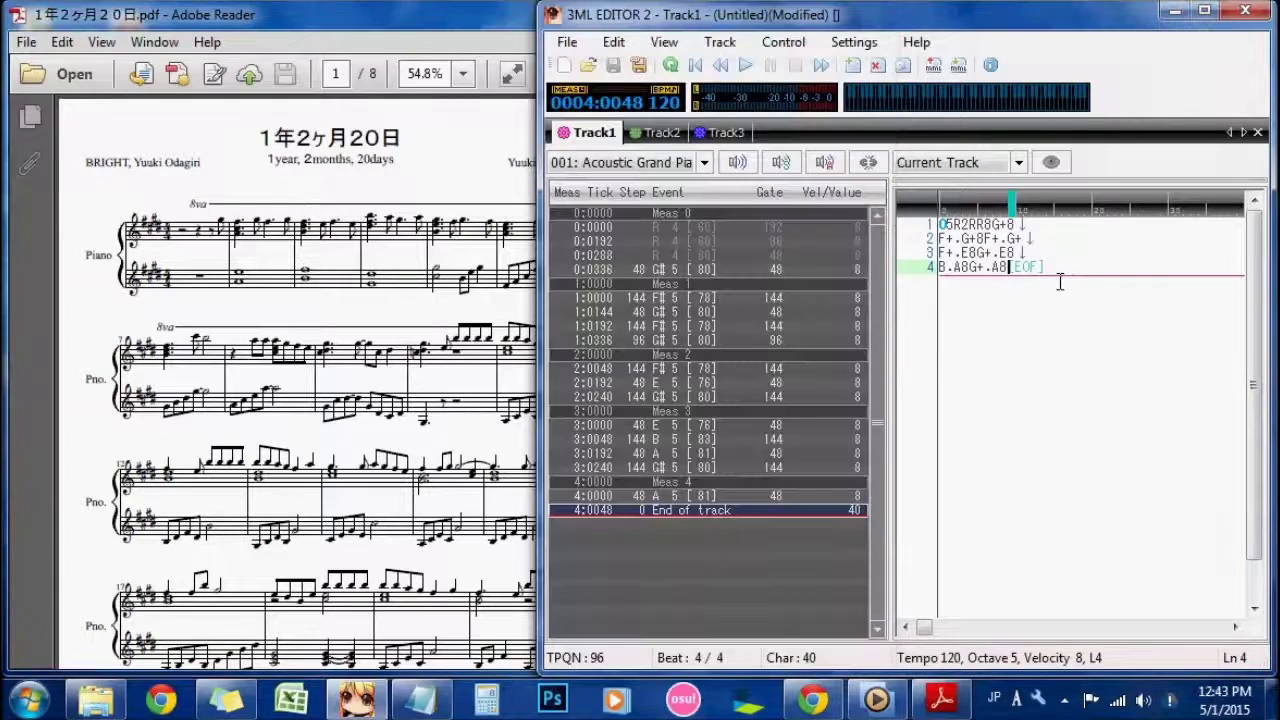
{"action": "key", "text": "Return"}
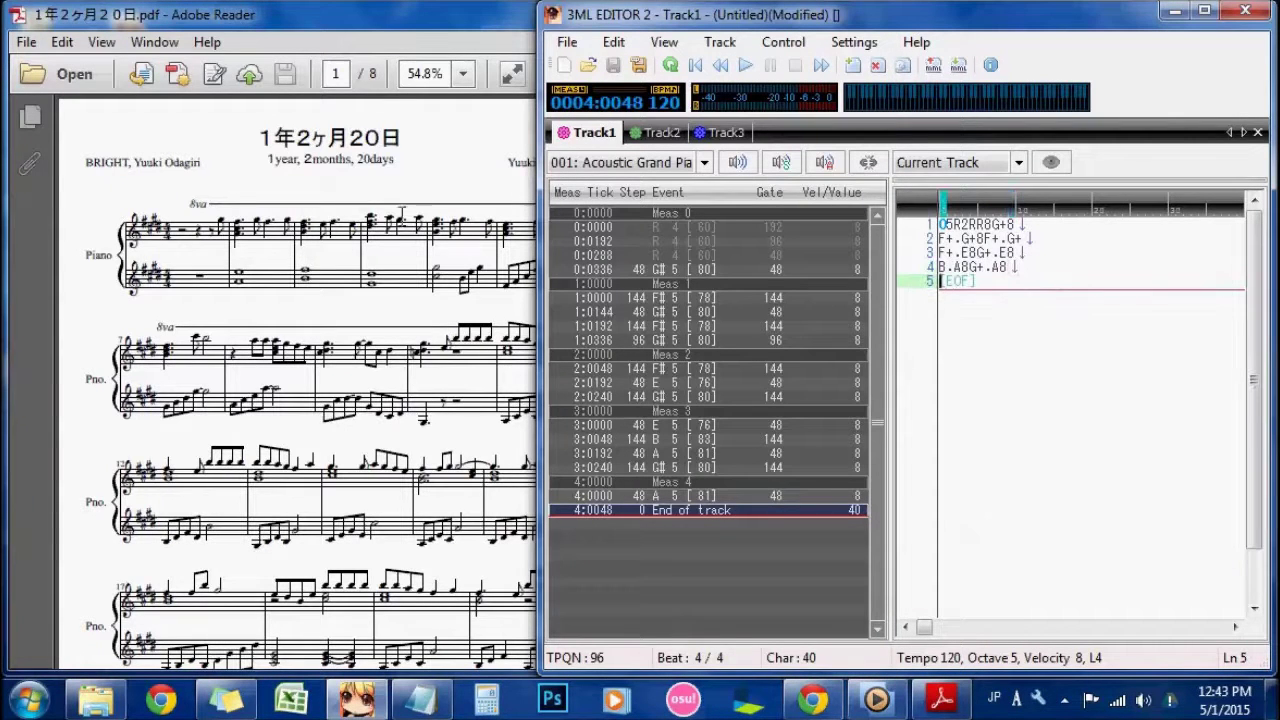
{"action": "left_click", "coordinate": [424, 255]}
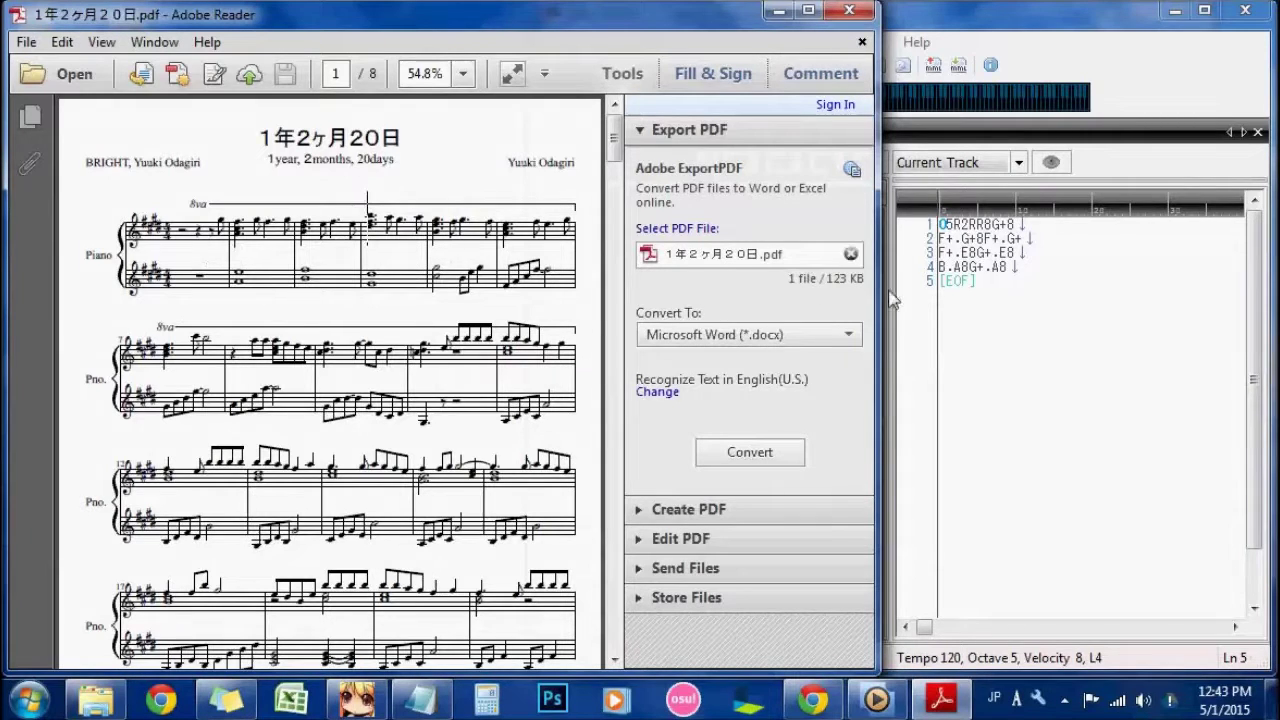
{"action": "left_click", "coordinate": [952, 290]}
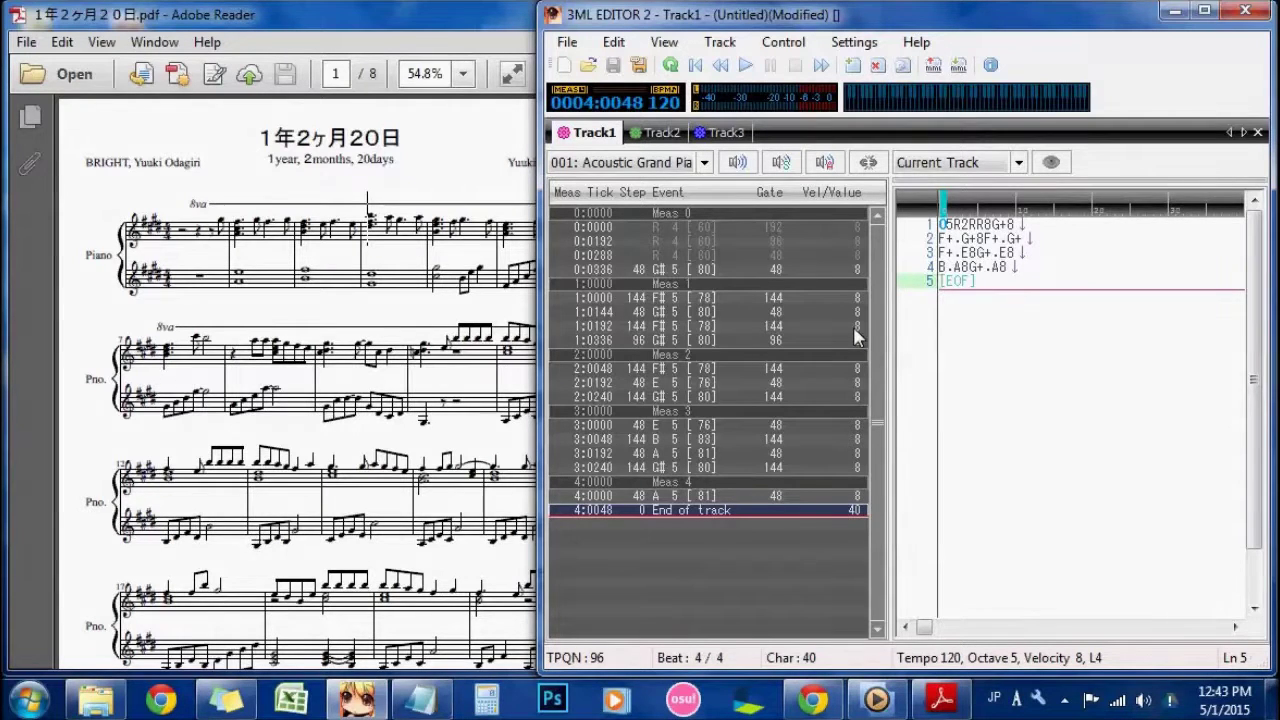
{"action": "type", "text": "G+"}
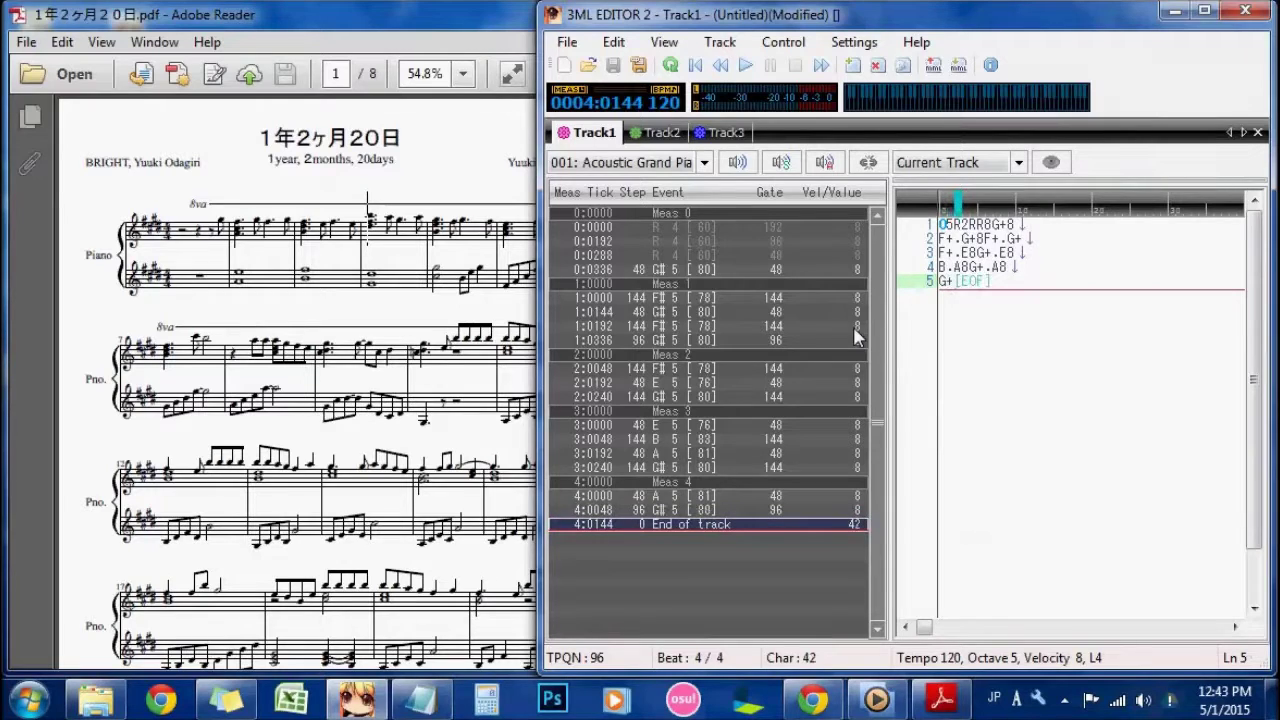
{"action": "type", "text": "."}
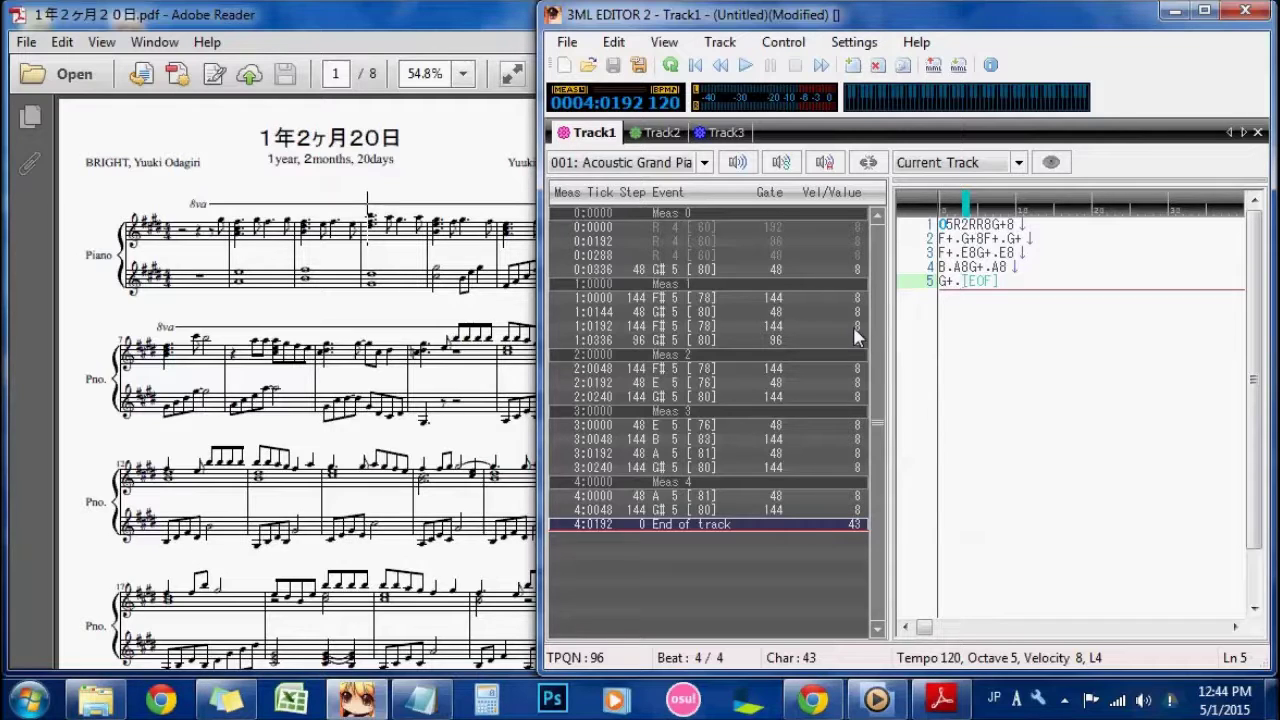
{"action": "type", "text": "F"}
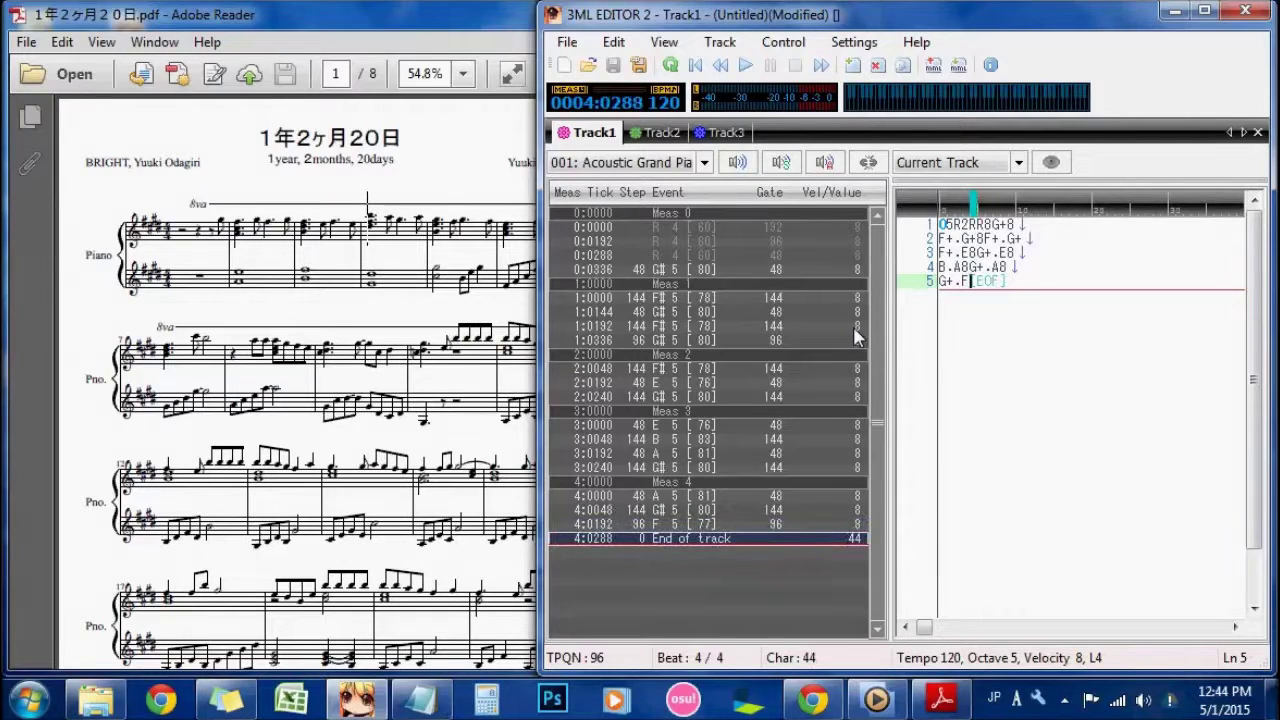
{"action": "type", "text": "+8"}
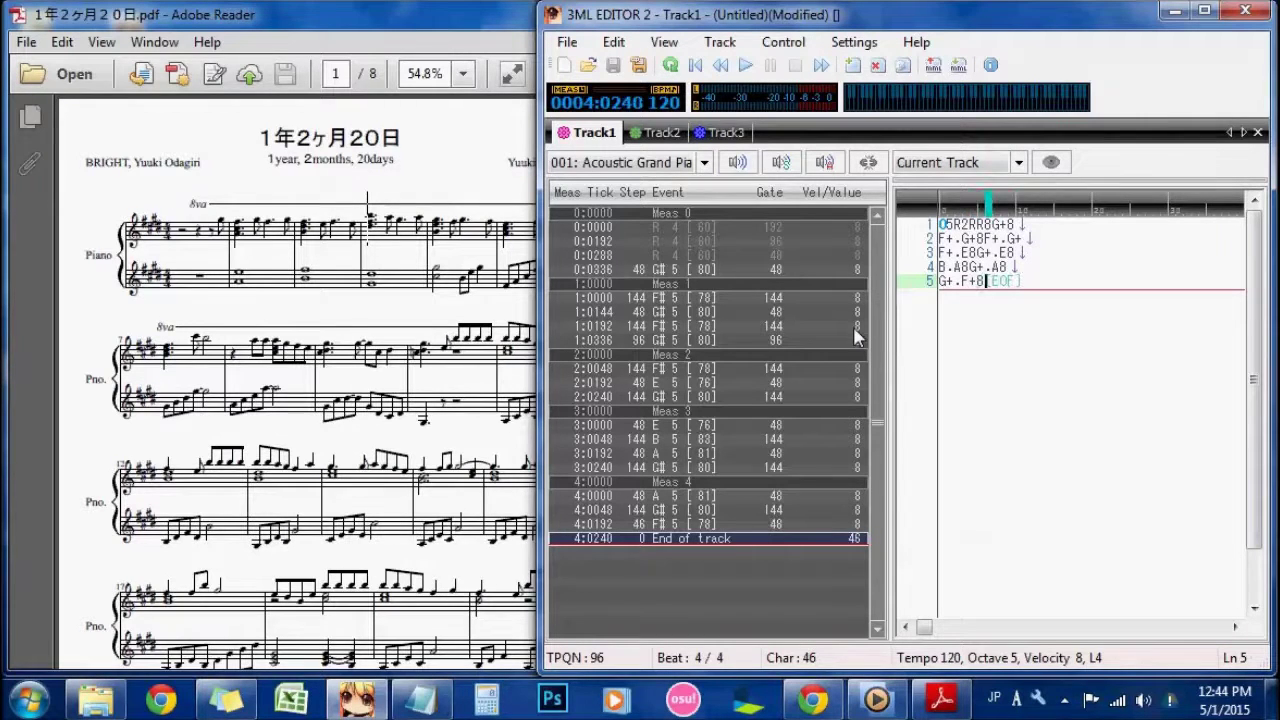
Step: Complete the fifth line with another dotted quarter G sharp and eighth F sharp, making it G+.F+8G+.F+8
{"action": "type", "text": "G"}
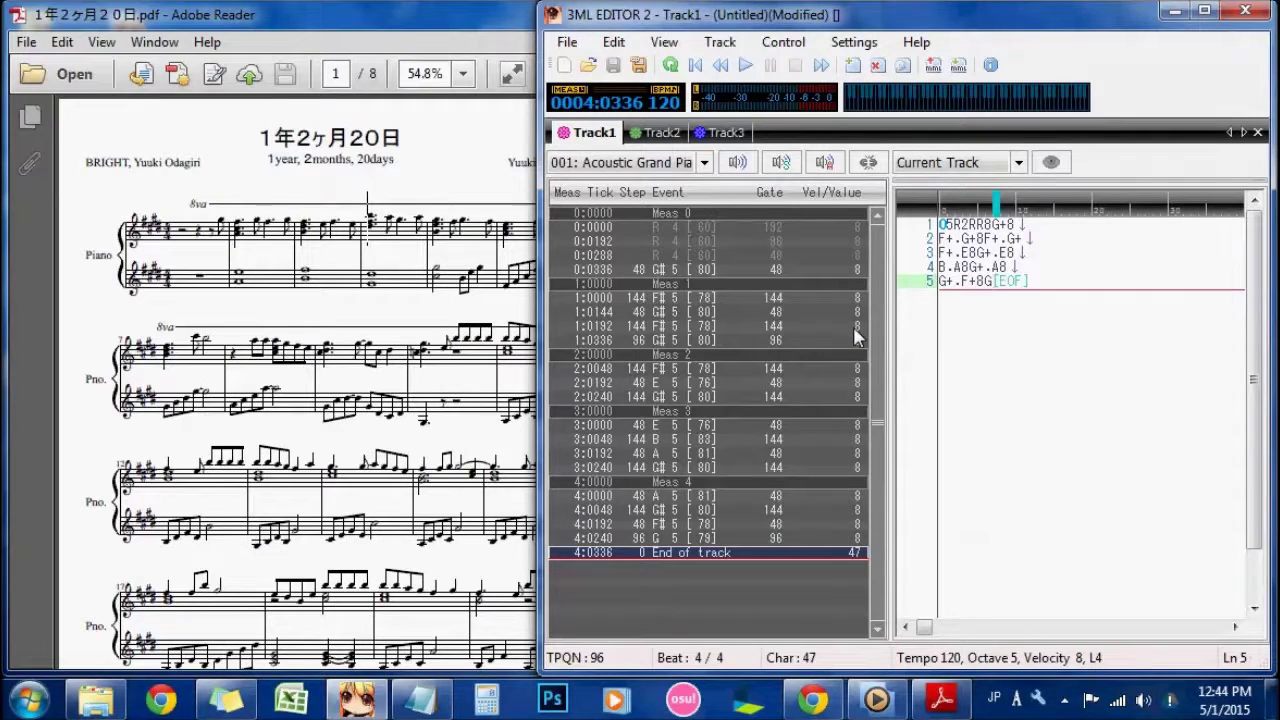
{"action": "type", "text": "+."}
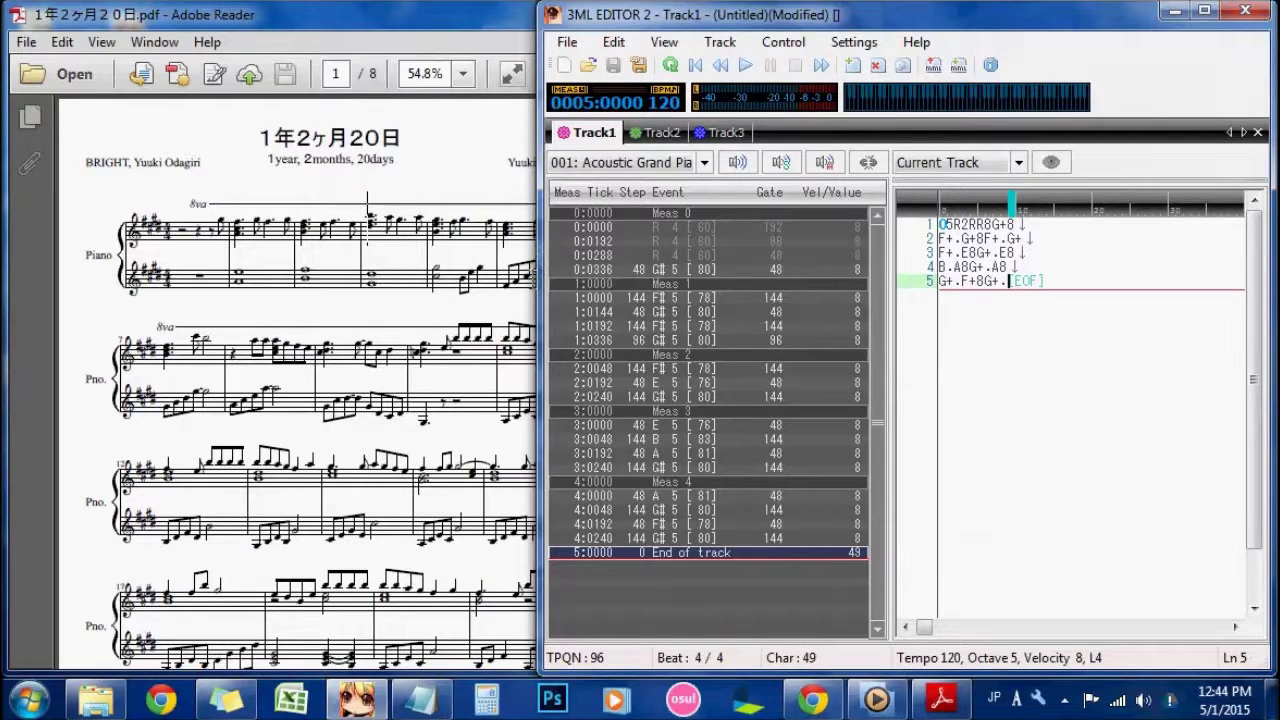
{"action": "type", "text": "F+8"}
Step: Start a sixth line with a dotted quarter E and an eighth F sharp, E.F+8, following the next measure of the score
{"action": "key", "text": "Return"}
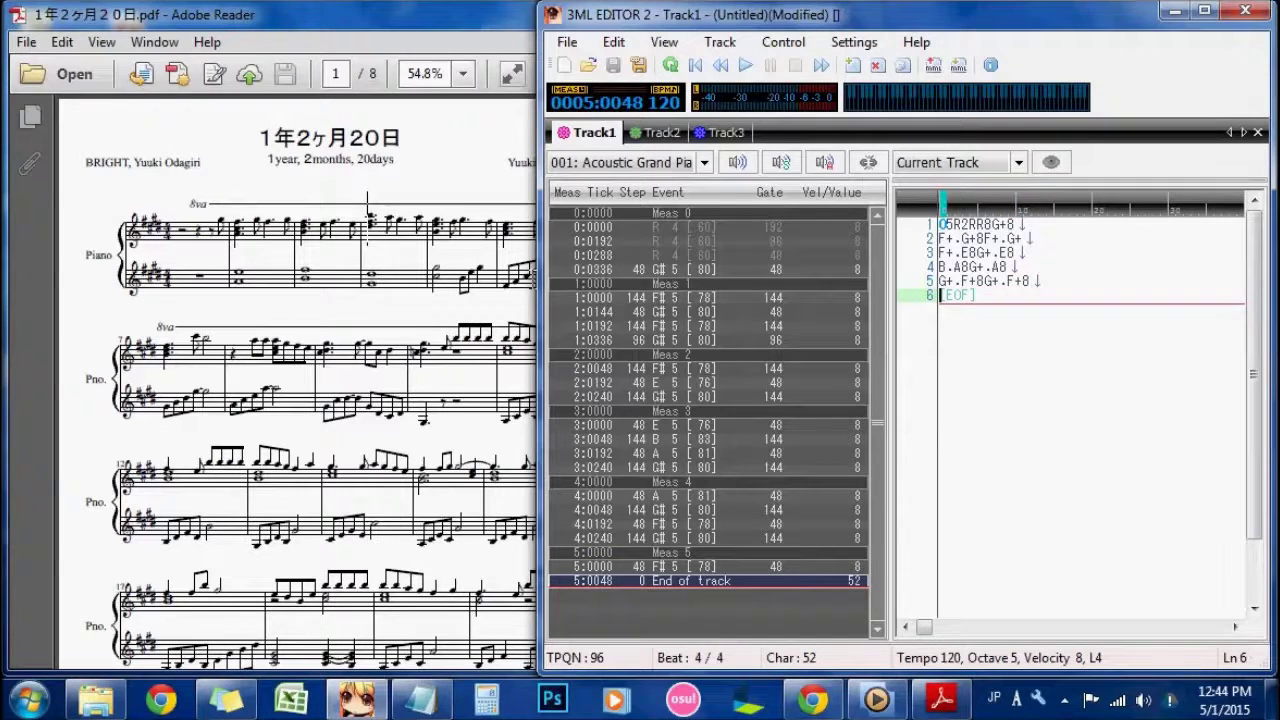
{"action": "left_click", "coordinate": [62, 250]}
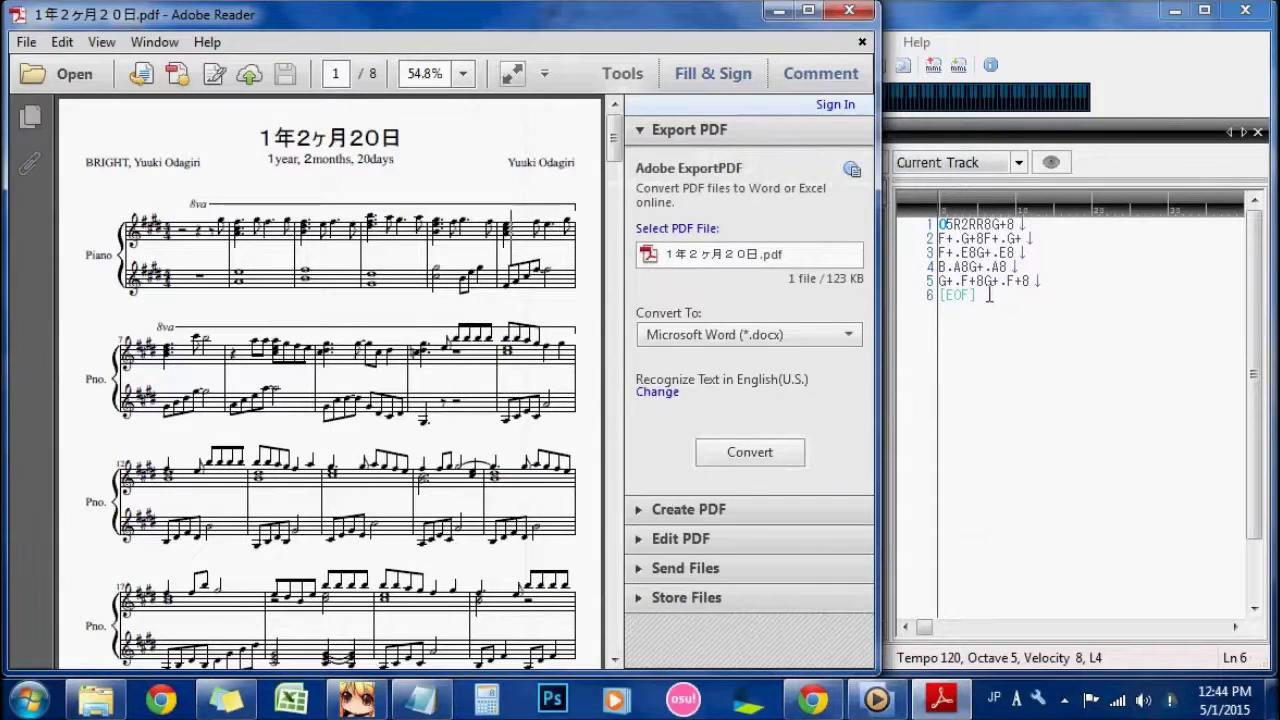
{"action": "left_click", "coordinate": [952, 300]}
{"action": "type", "text": "E."}
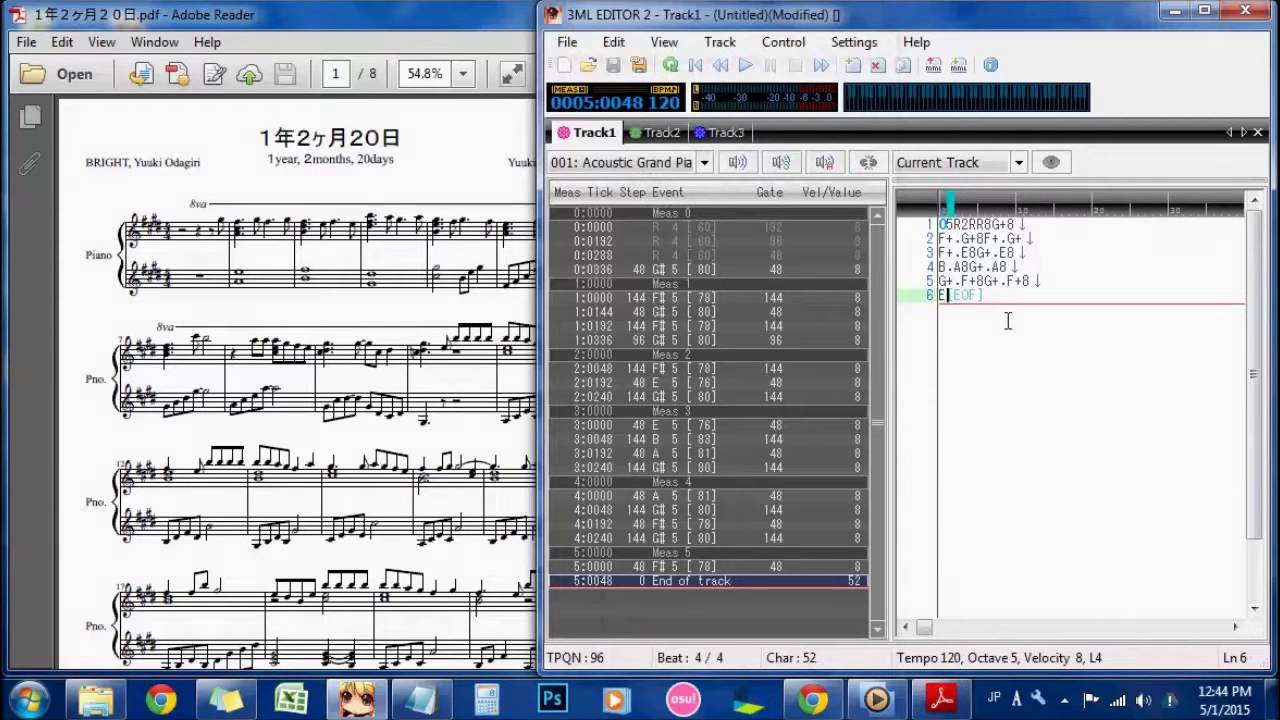
{"action": "left_click", "coordinate": [523, 340]}
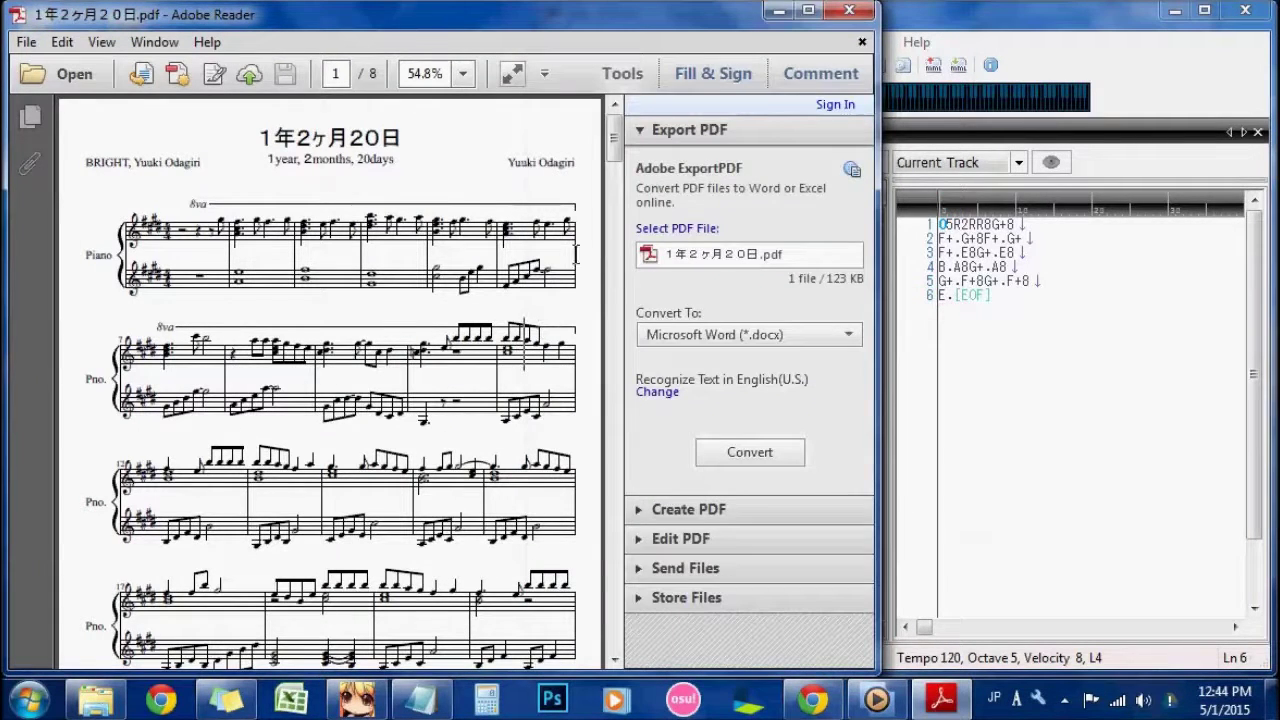
{"action": "left_click", "coordinate": [958, 300]}
{"action": "type", "text": "F"}
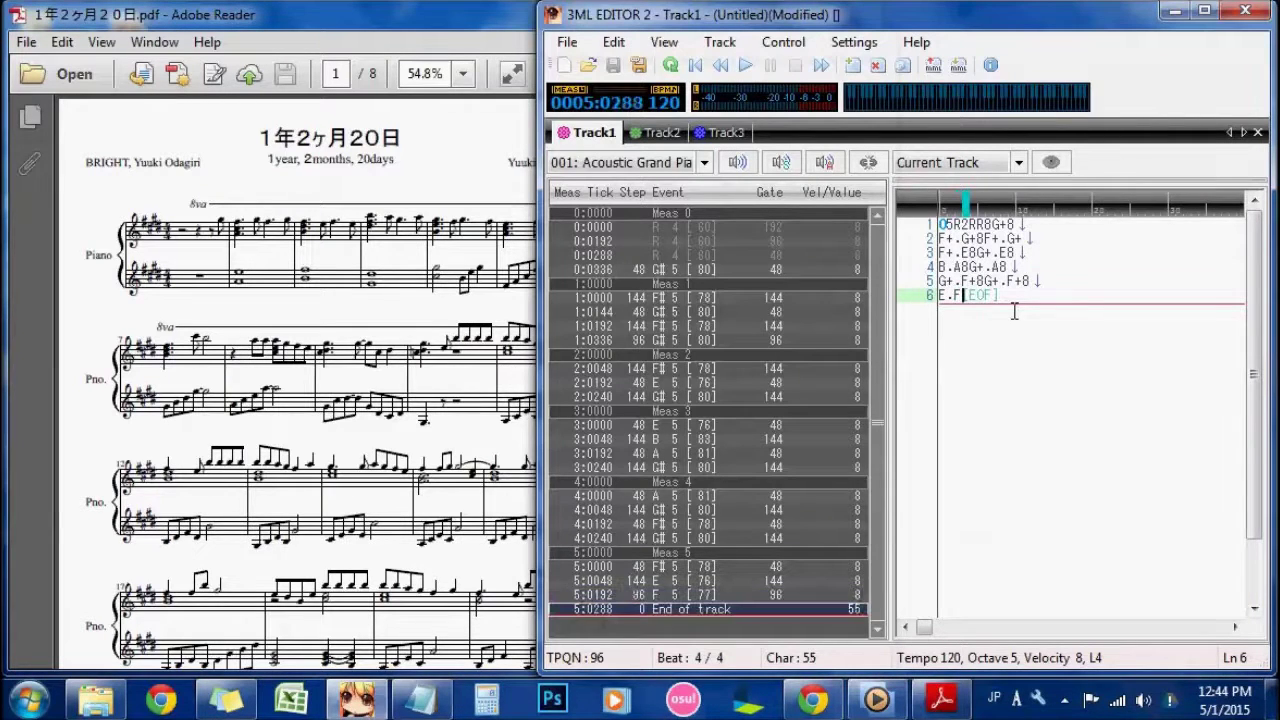
{"action": "type", "text": "+8"}
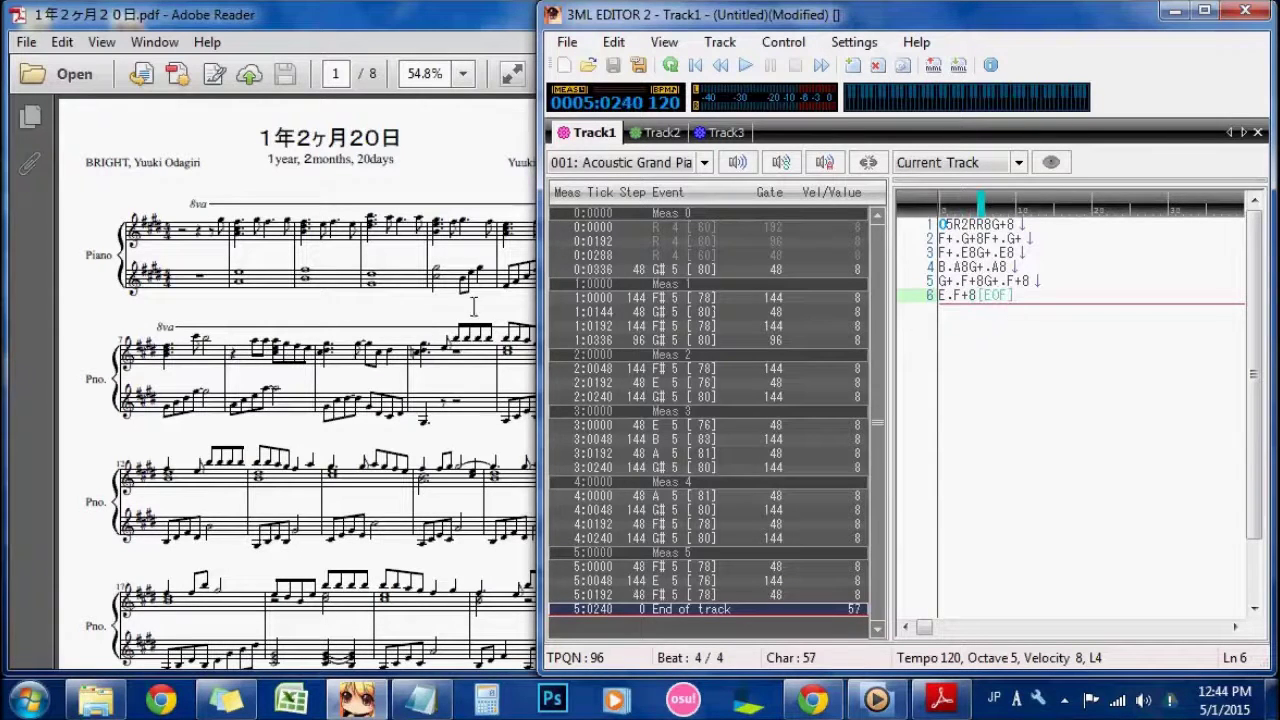
Step: Complete the sixth line with a dotted quarter E and an eighth G sharp, making it E.F+8E.G+8
{"action": "left_click", "coordinate": [455, 296]}
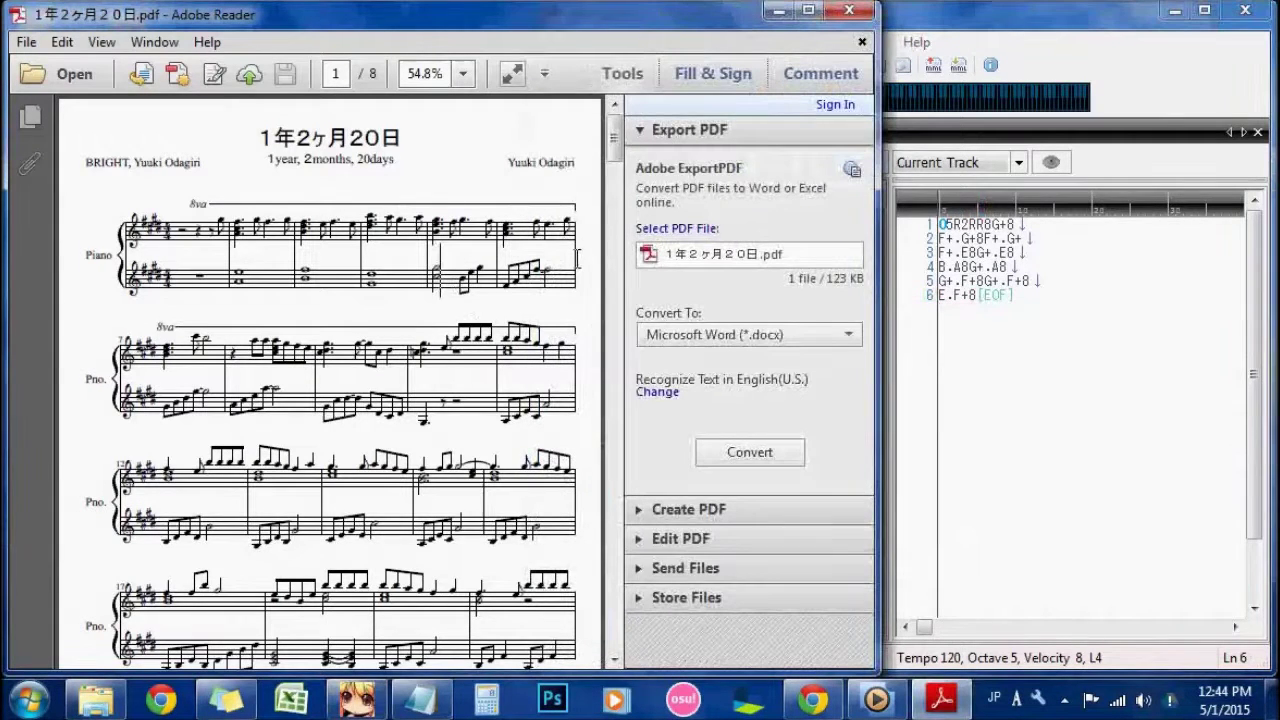
{"action": "left_click", "coordinate": [989, 309]}
{"action": "type", "text": "E."}
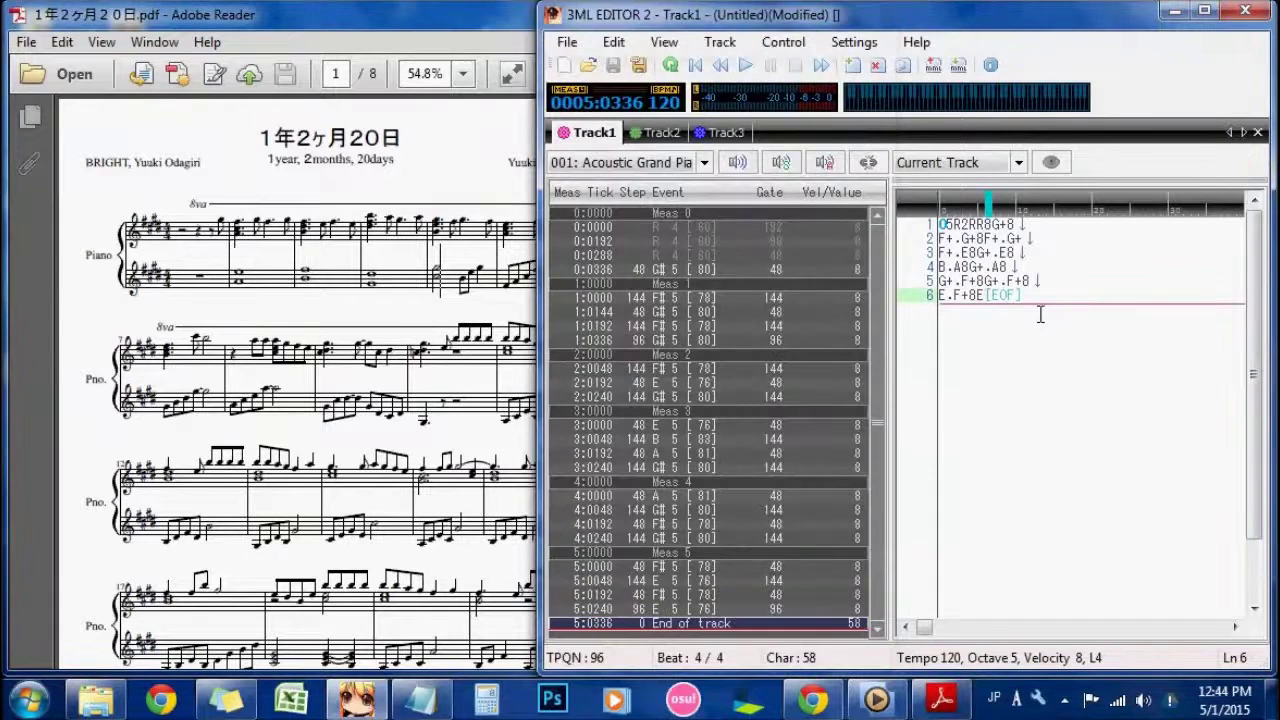
{"action": "left_click", "coordinate": [461, 270]}
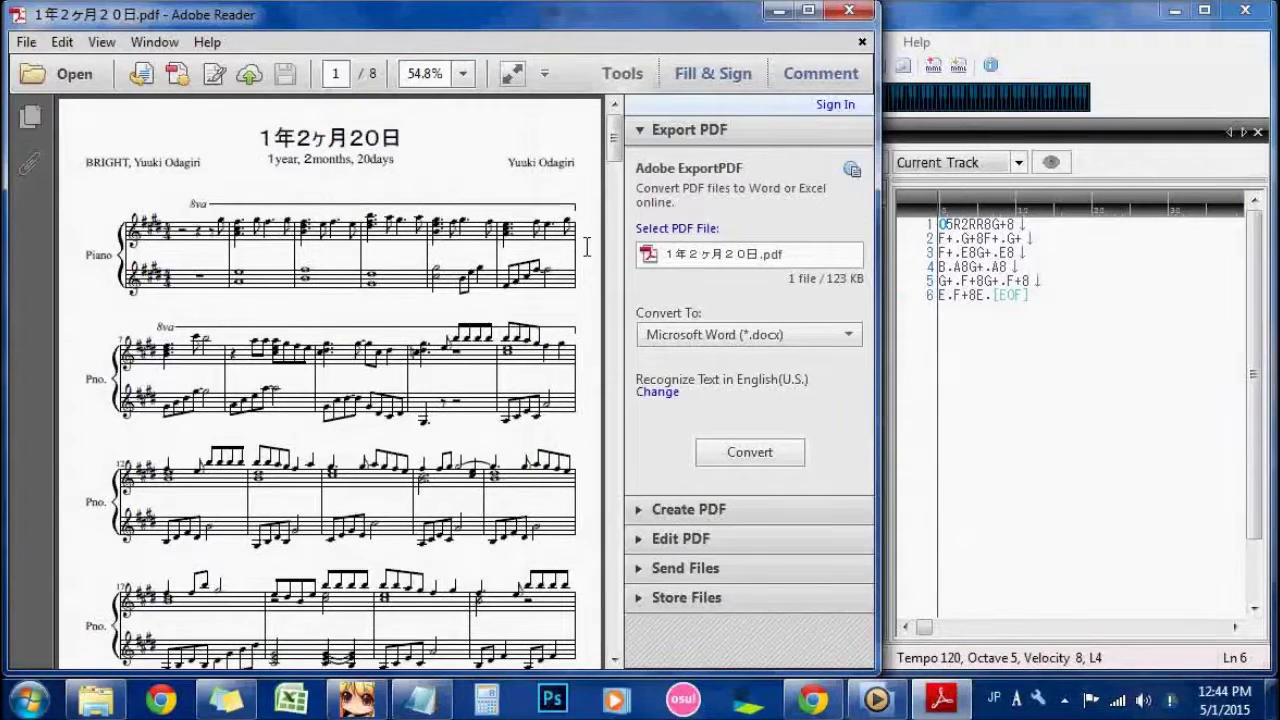
{"action": "left_click", "coordinate": [1074, 318]}
{"action": "type", "text": "G+8"}
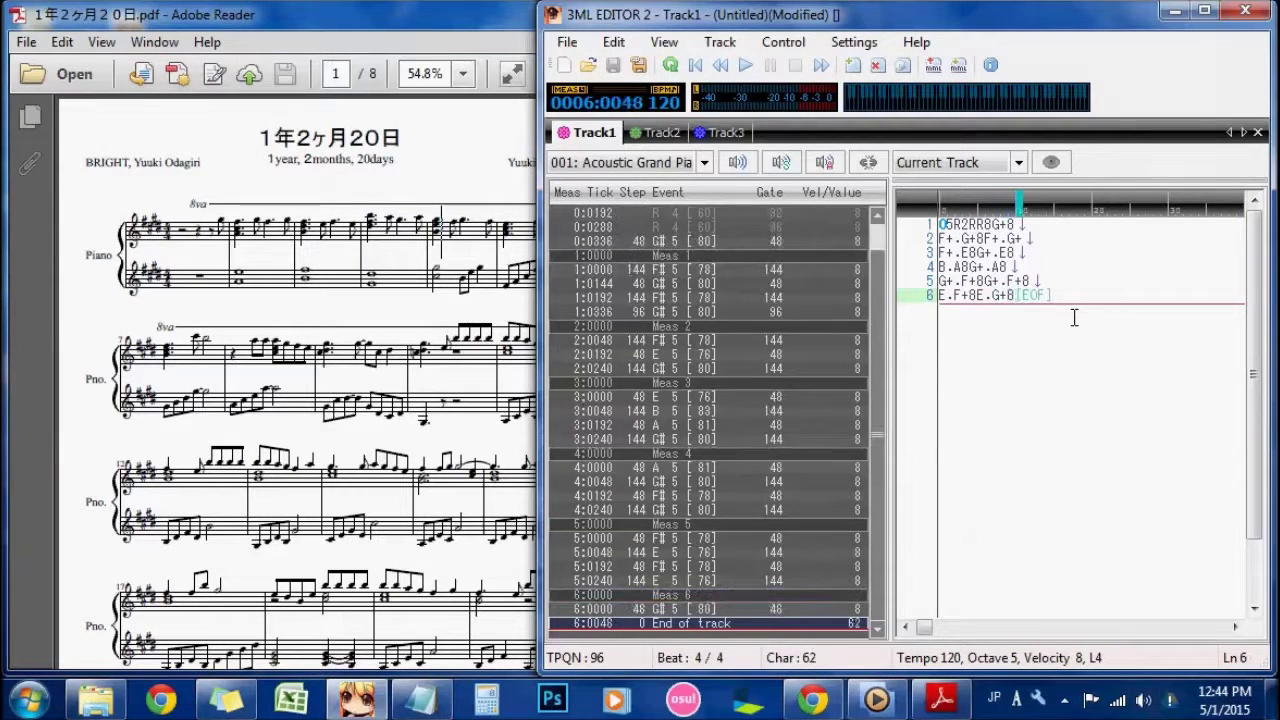
Step: Play the entered melody from the start of line 1 and pause it in line 2
{"action": "left_click", "coordinate": [448, 294]}
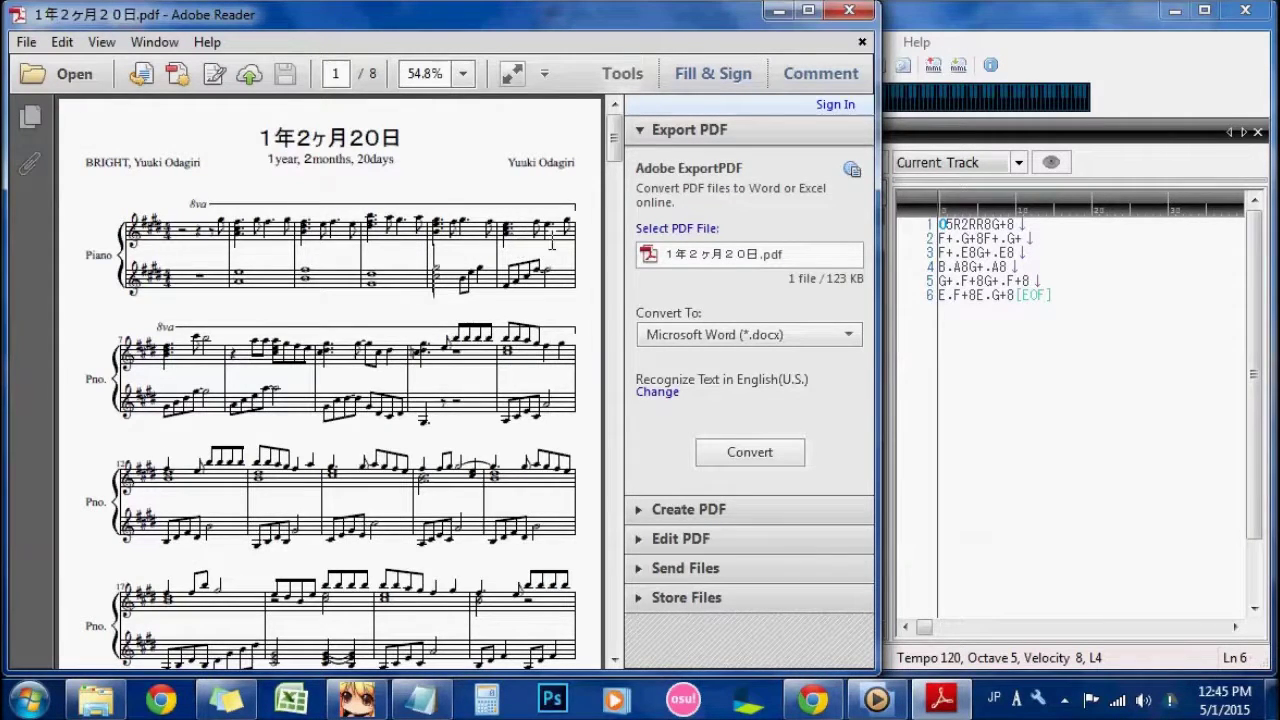
{"action": "left_click", "coordinate": [986, 271]}
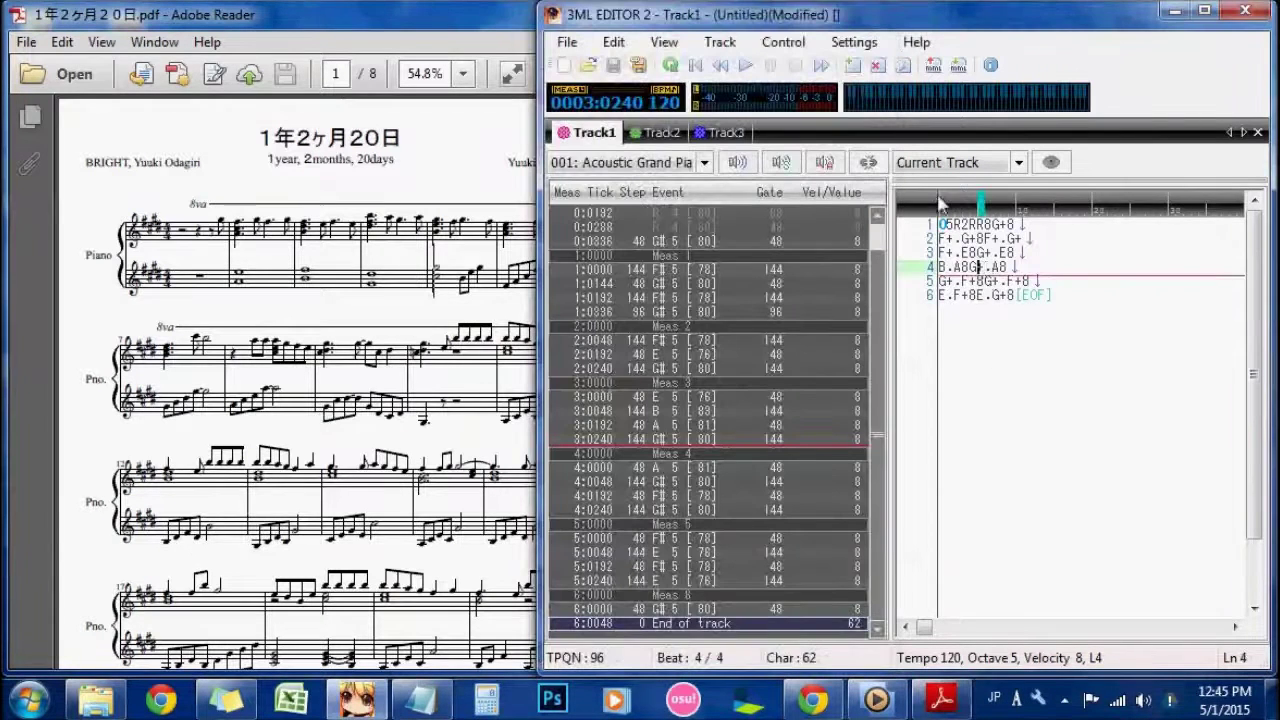
{"action": "left_click", "coordinate": [934, 224]}
{"action": "left_click", "coordinate": [671, 66]}
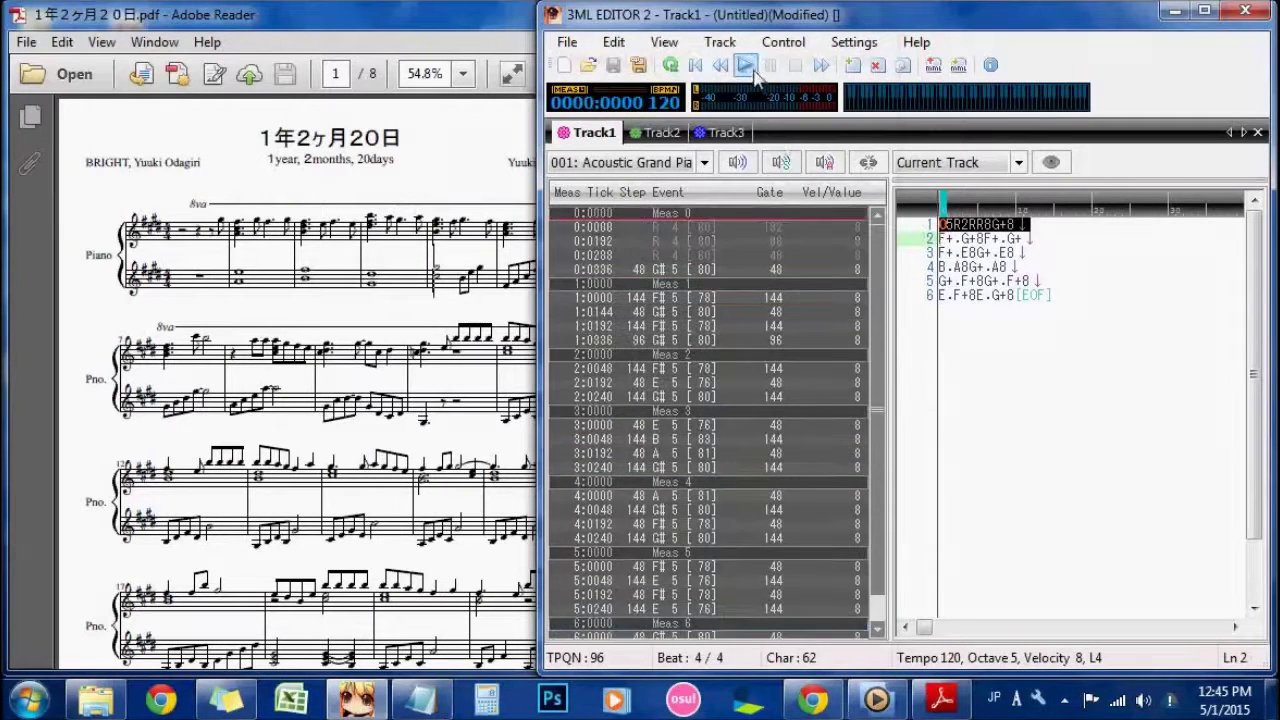
{"action": "left_click", "coordinate": [745, 66]}
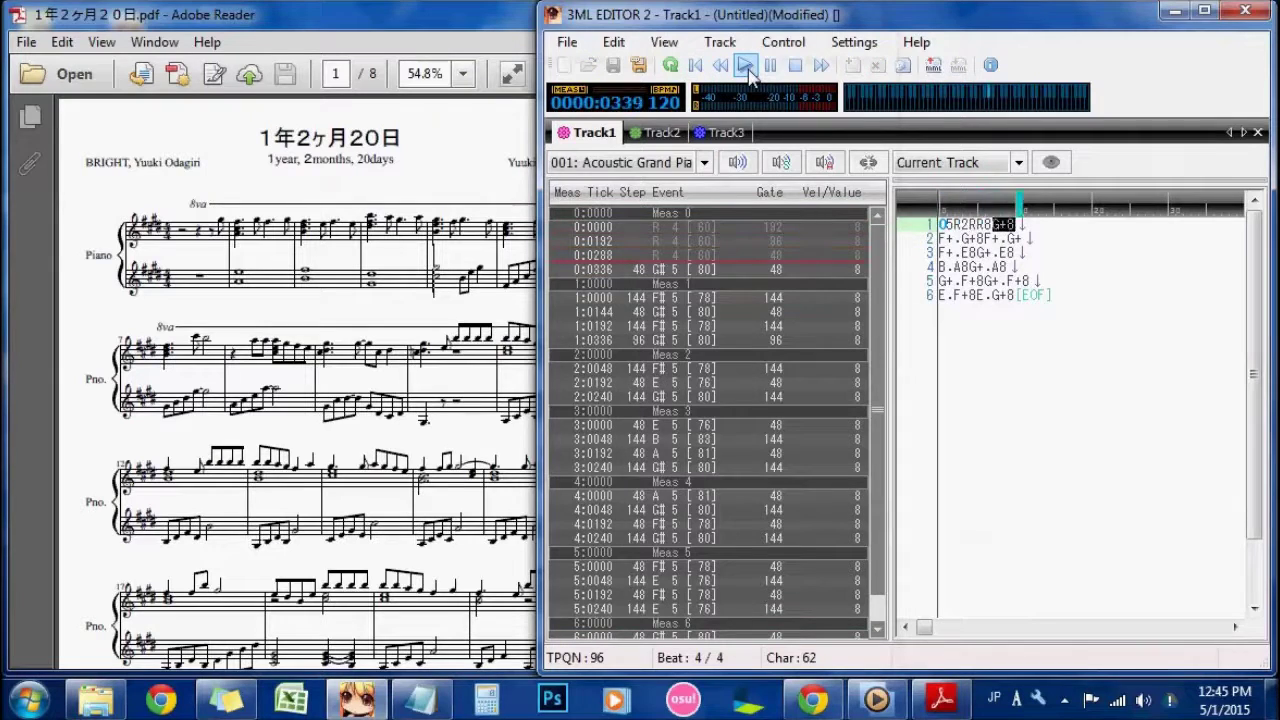
{"action": "left_click", "coordinate": [770, 66]}
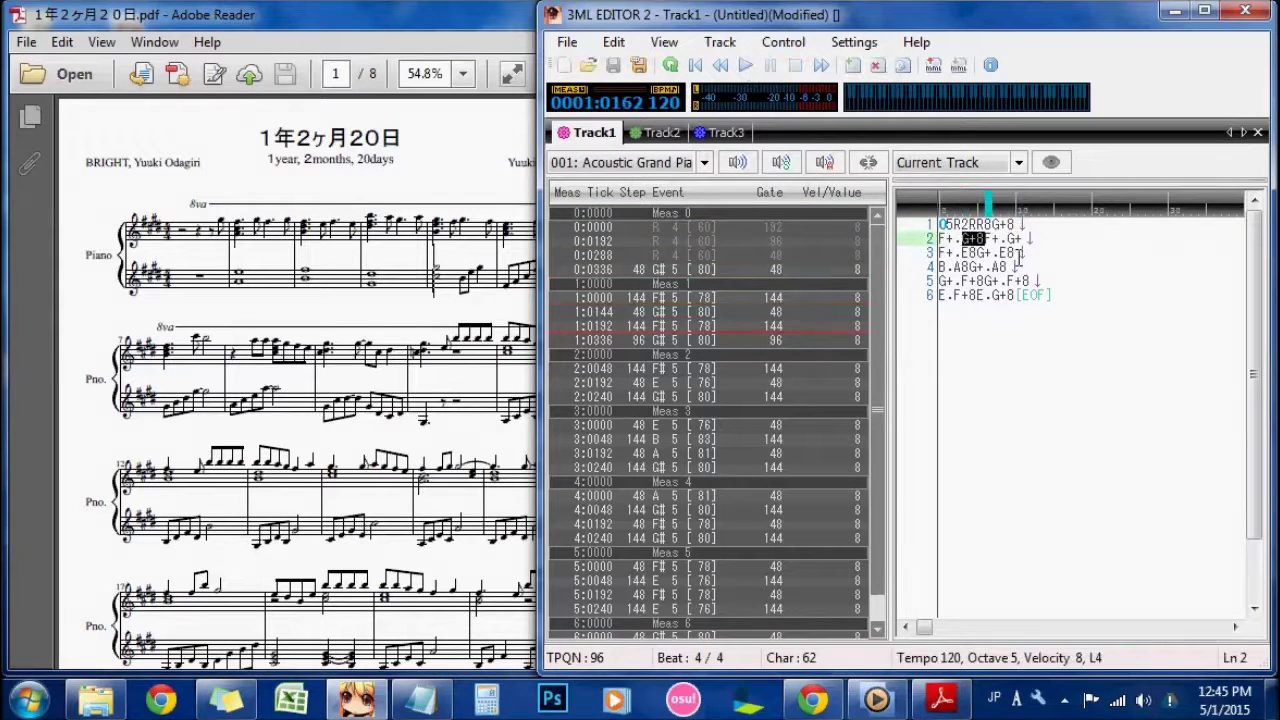
Step: Insert the volume command V15 at the very beginning of line 1, before O5, and play the melody through
{"action": "left_click", "coordinate": [980, 240]}
{"action": "type", "text": "V15"}
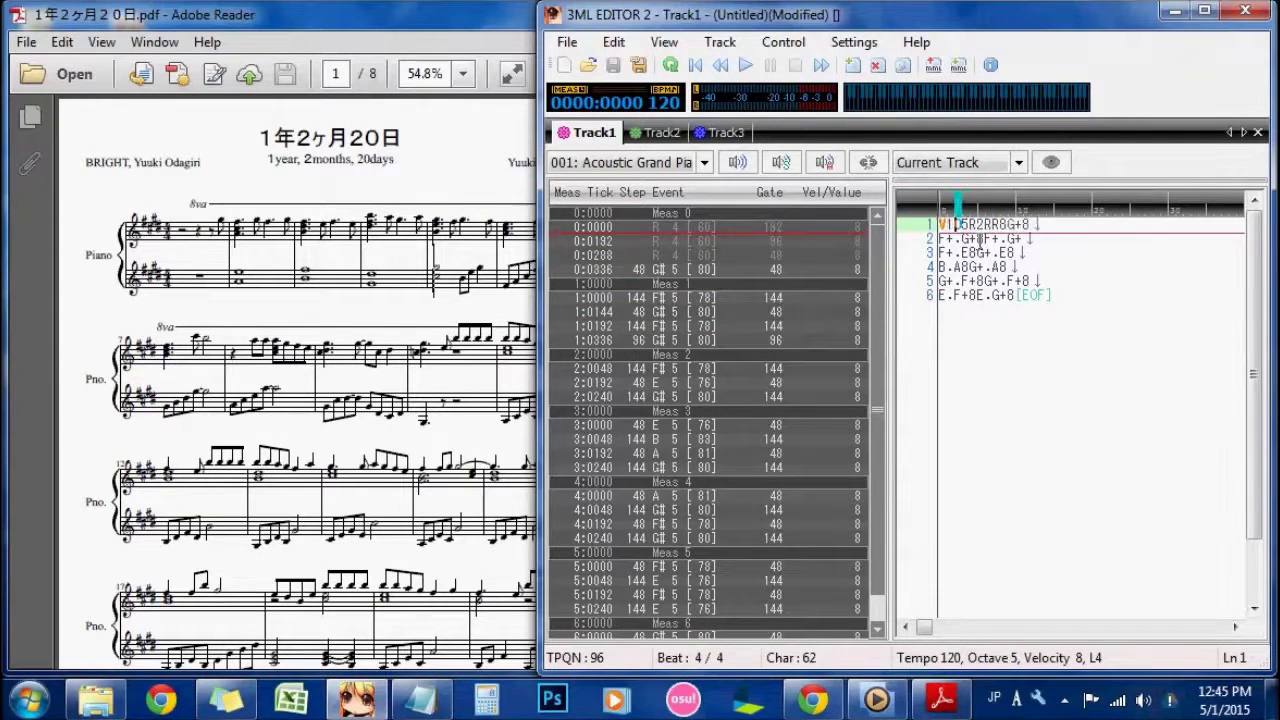
{"action": "left_click", "coordinate": [745, 65]}
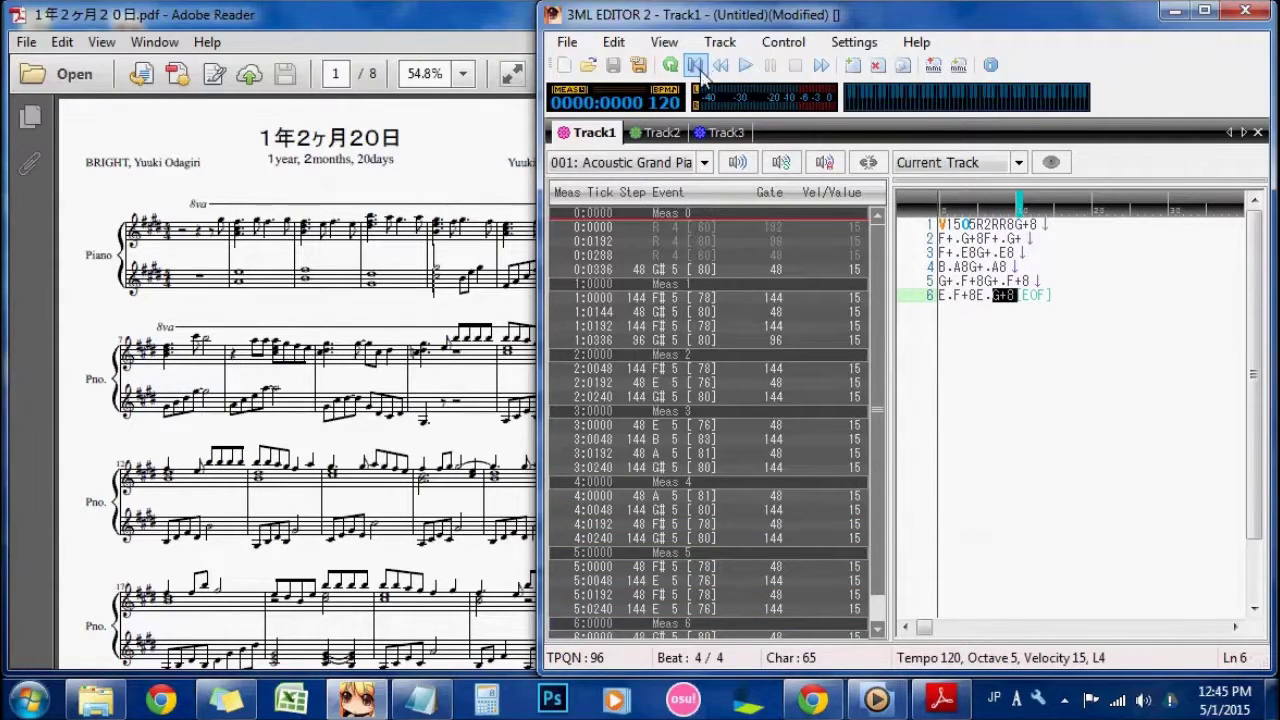
Step: Replay the melody from the beginning while following the first measures of the score to find a rhythm mismatch
{"action": "left_click", "coordinate": [745, 65]}
{"action": "left_click", "coordinate": [249, 260]}
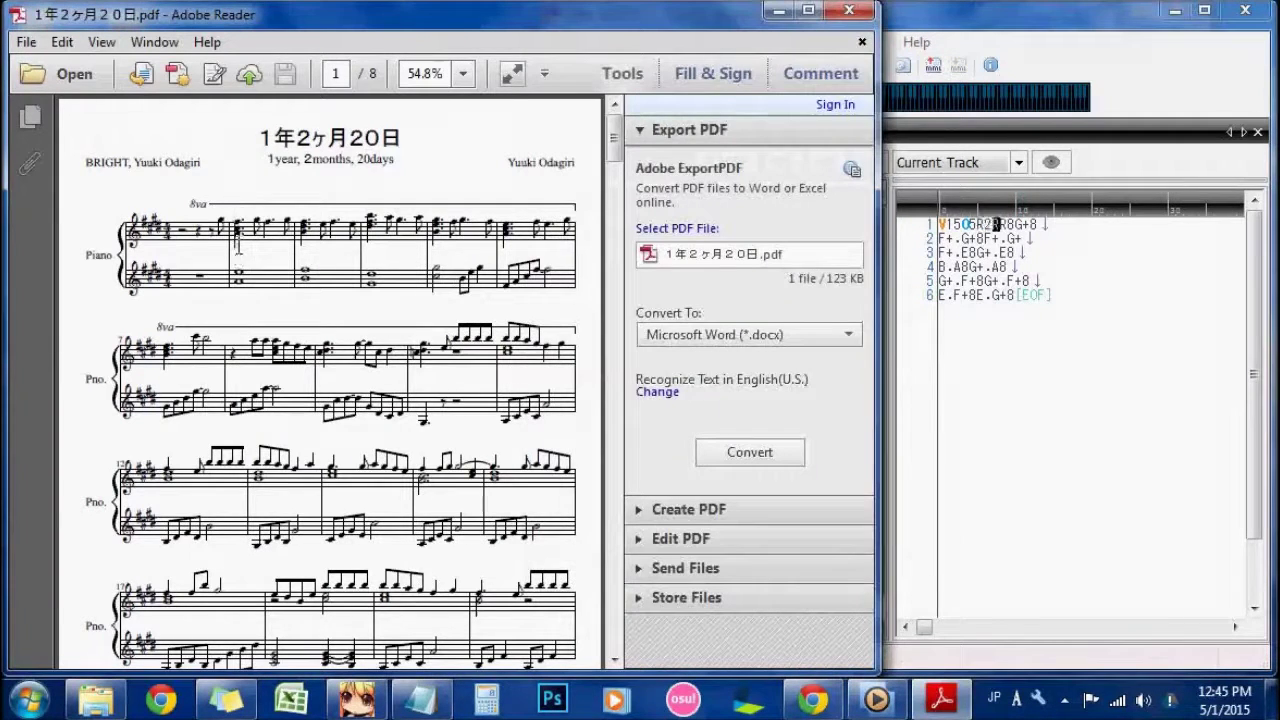
{"action": "left_click_drag", "start_coordinate": [249, 255], "coordinate": [239, 246]}
{"action": "left_click", "coordinate": [241, 246]}
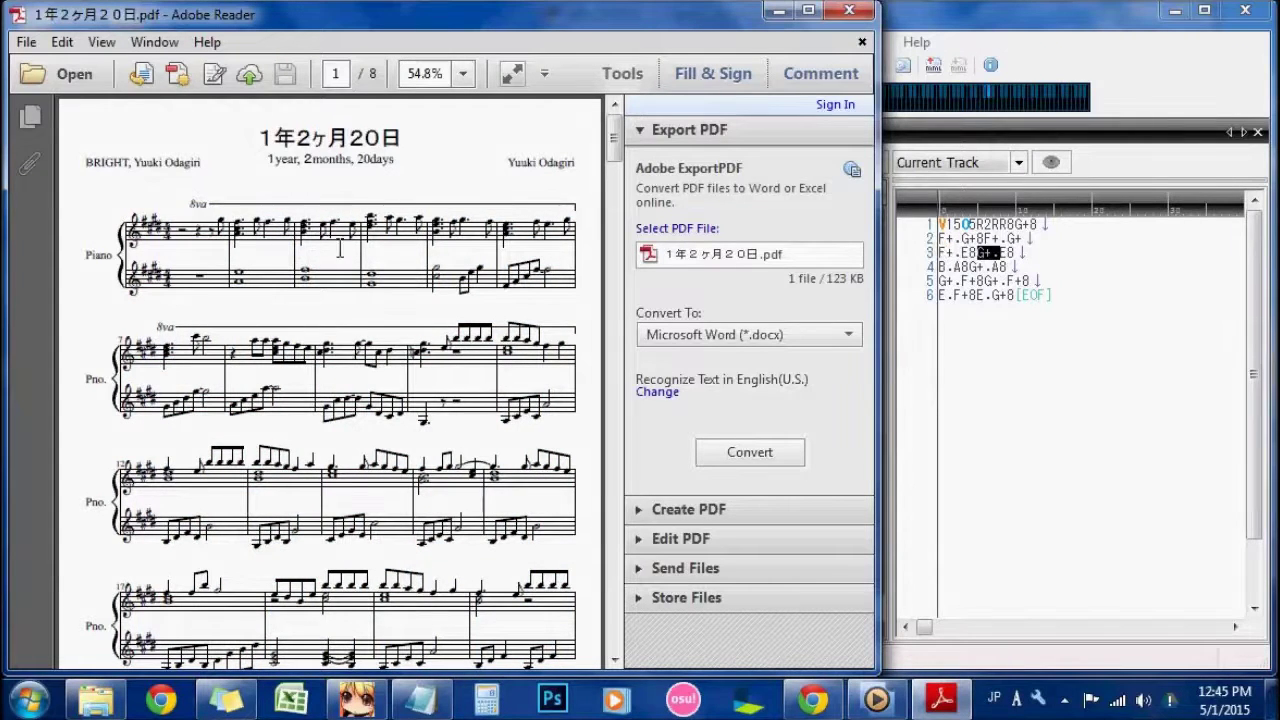
{"action": "left_click_drag", "start_coordinate": [296, 247], "coordinate": [309, 246]}
{"action": "left_click", "coordinate": [310, 246]}
Step: Make the last G sharp on line 2 an eighth note, so the line reads F+.G+8F+.G+8
{"action": "left_click", "coordinate": [1086, 280]}
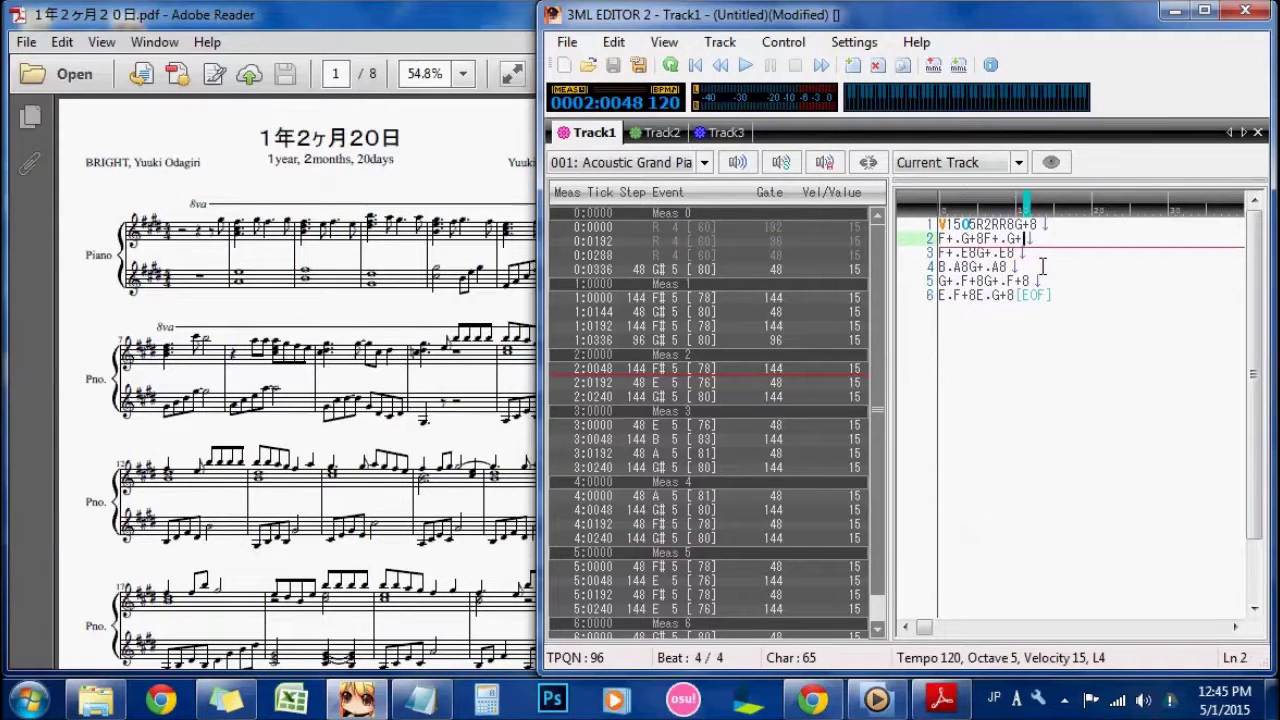
{"action": "type", "text": "8"}
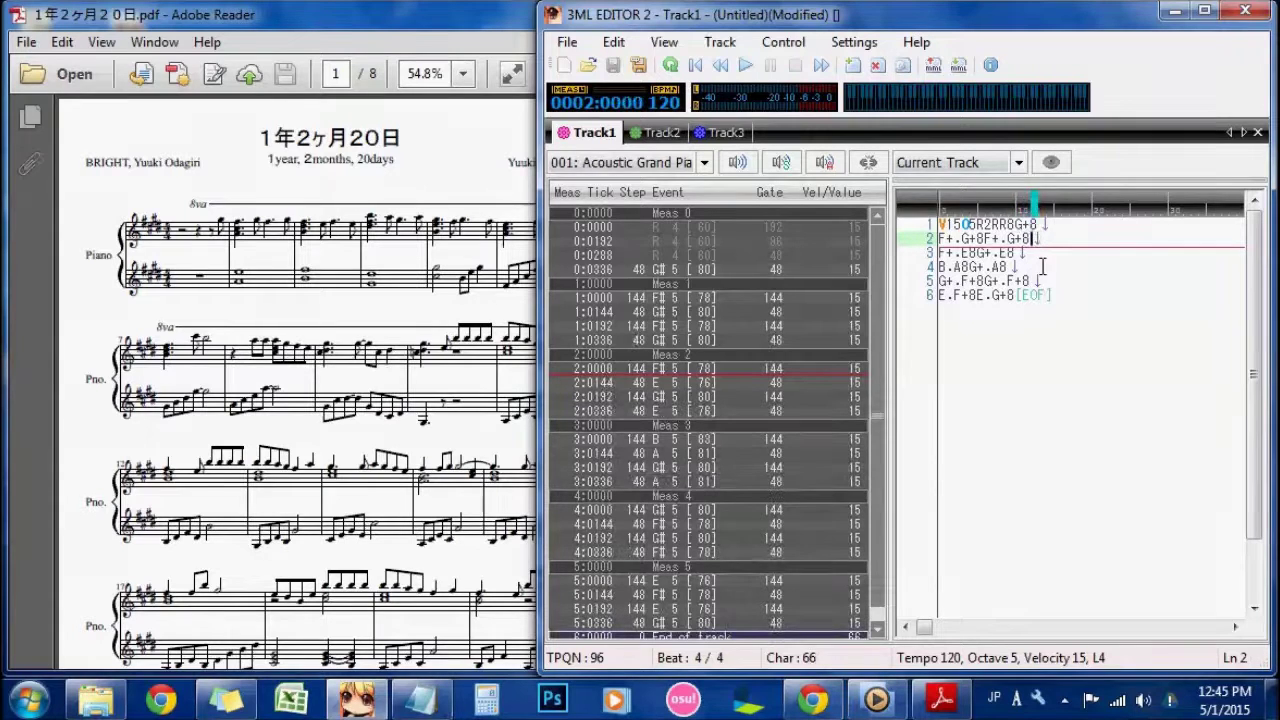
Step: Play the corrected melody from the beginning and follow it along the first system of the score
{"action": "left_click", "coordinate": [745, 65]}
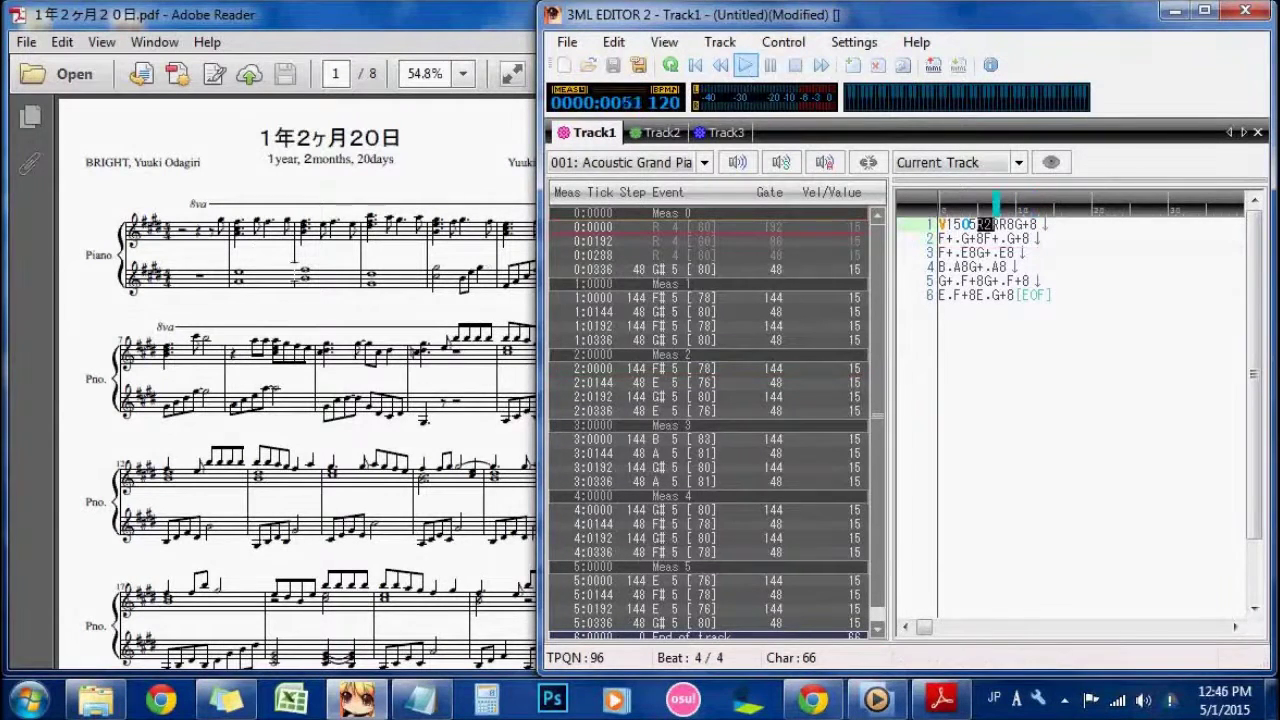
{"action": "left_click", "coordinate": [294, 265]}
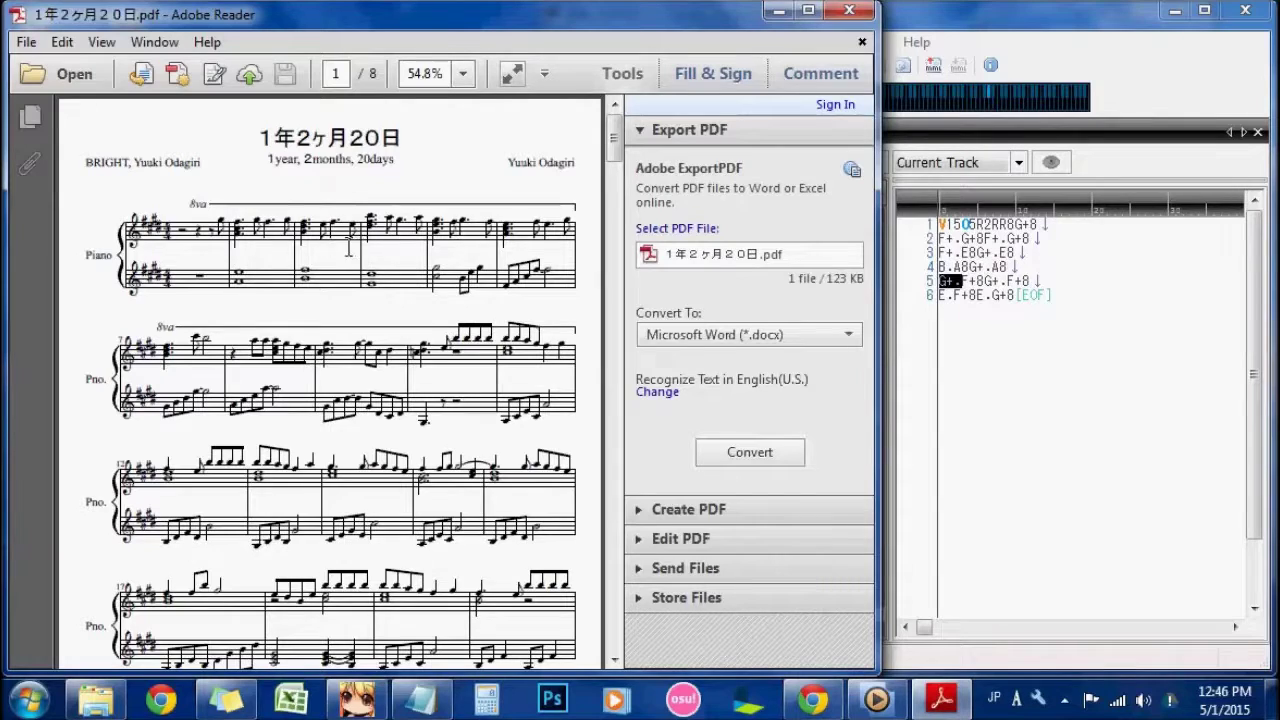
{"action": "left_click_drag", "start_coordinate": [350, 247], "coordinate": [468, 271]}
{"action": "left_click", "coordinate": [903, 317]}
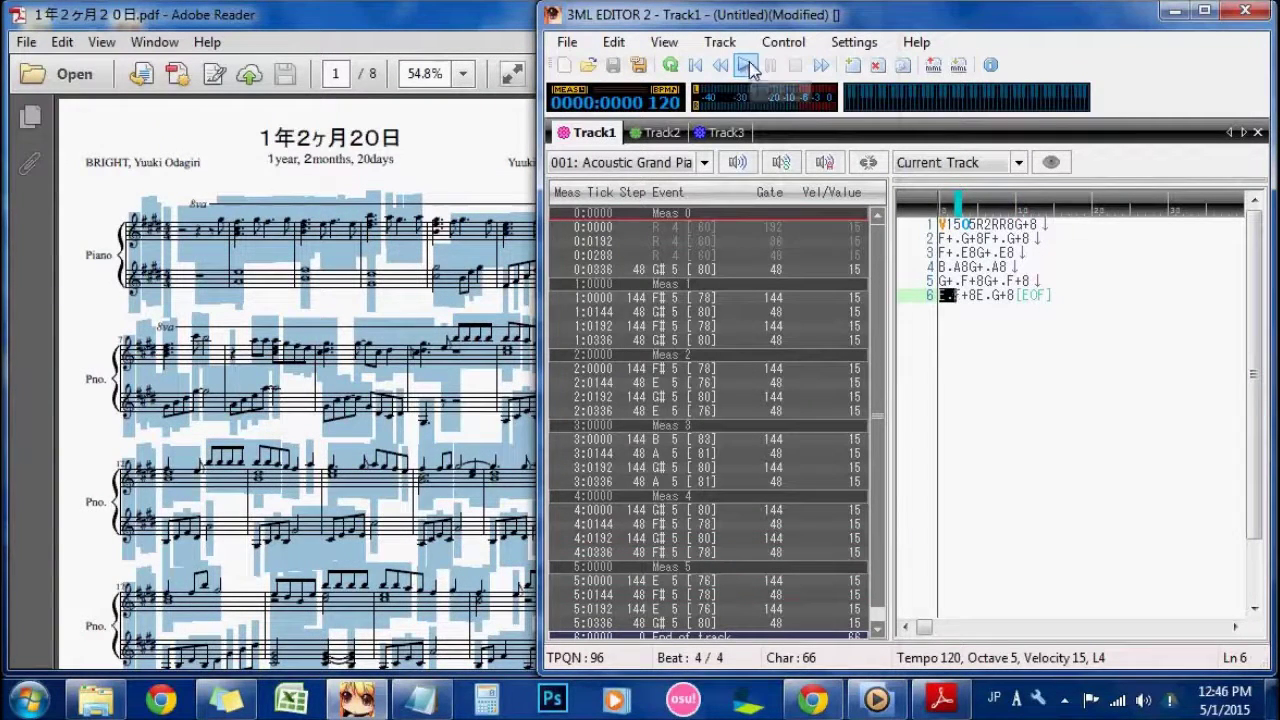
Step: Play the Track1 melody again from the start of line 1 and compare it with the treble staff of the score
{"action": "left_click", "coordinate": [746, 65]}
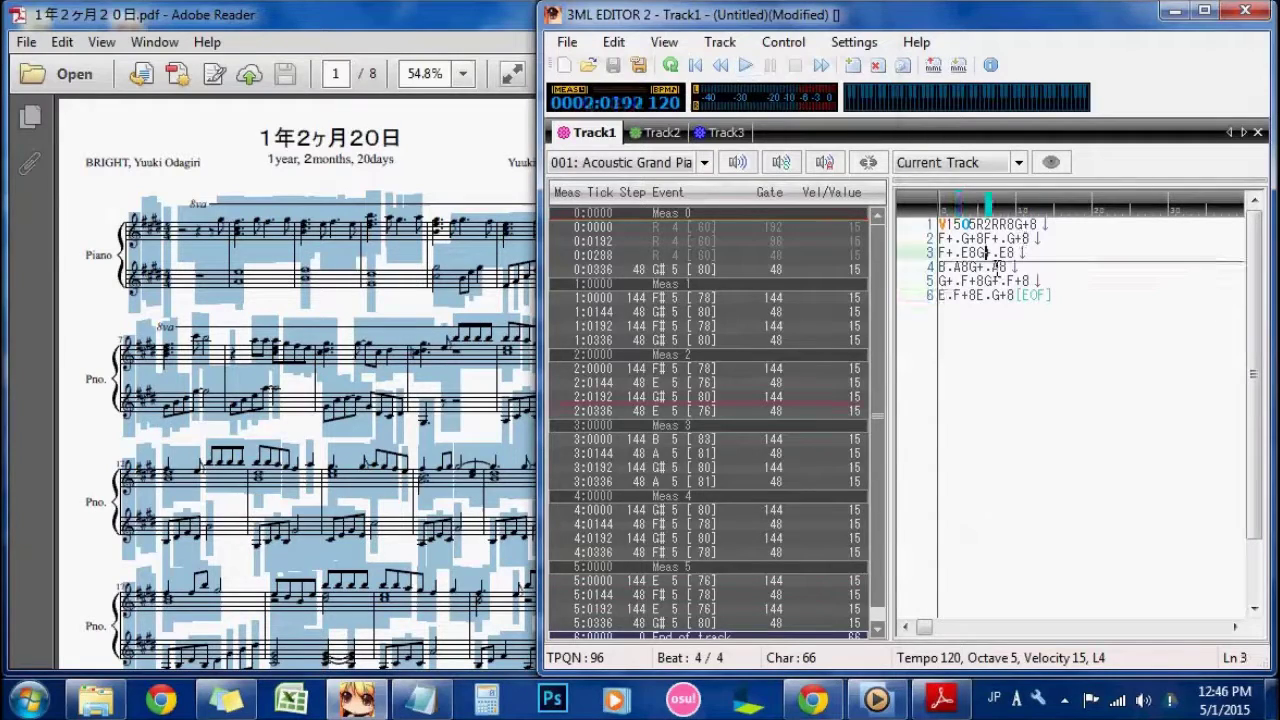
{"action": "left_click", "coordinate": [362, 224]}
{"action": "left_click", "coordinate": [981, 242]}
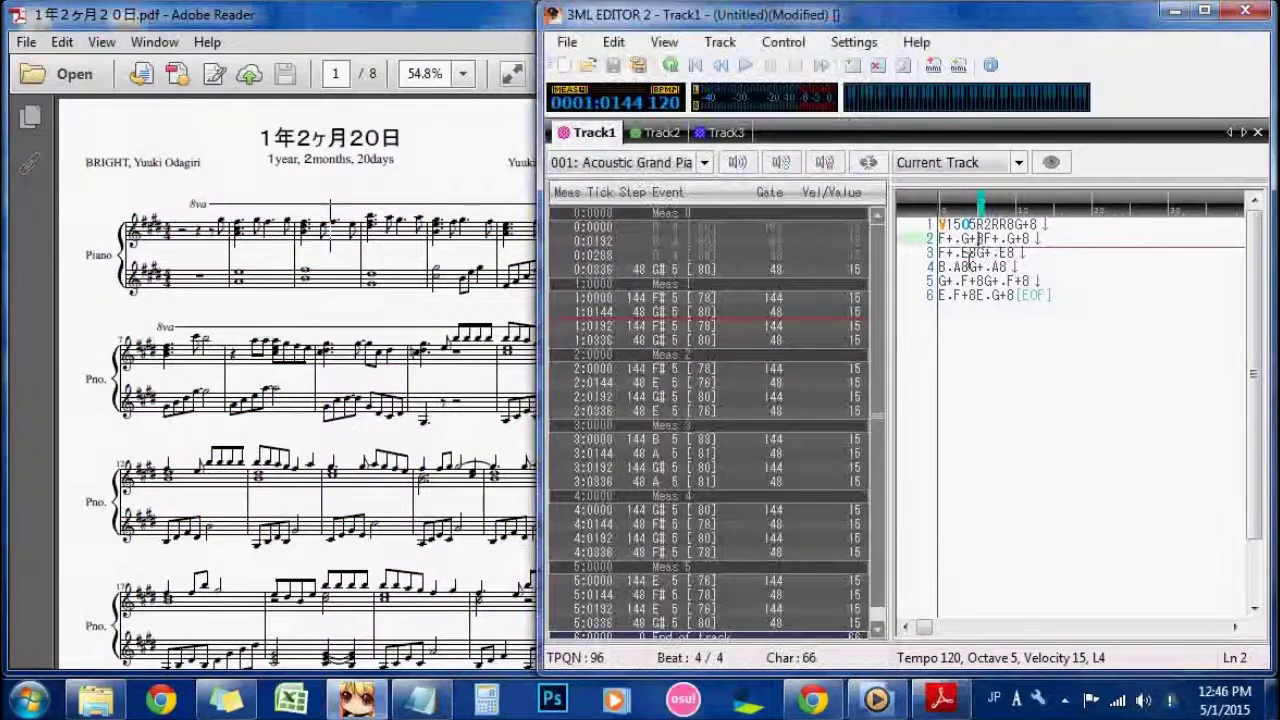
{"action": "left_click", "coordinate": [948, 231]}
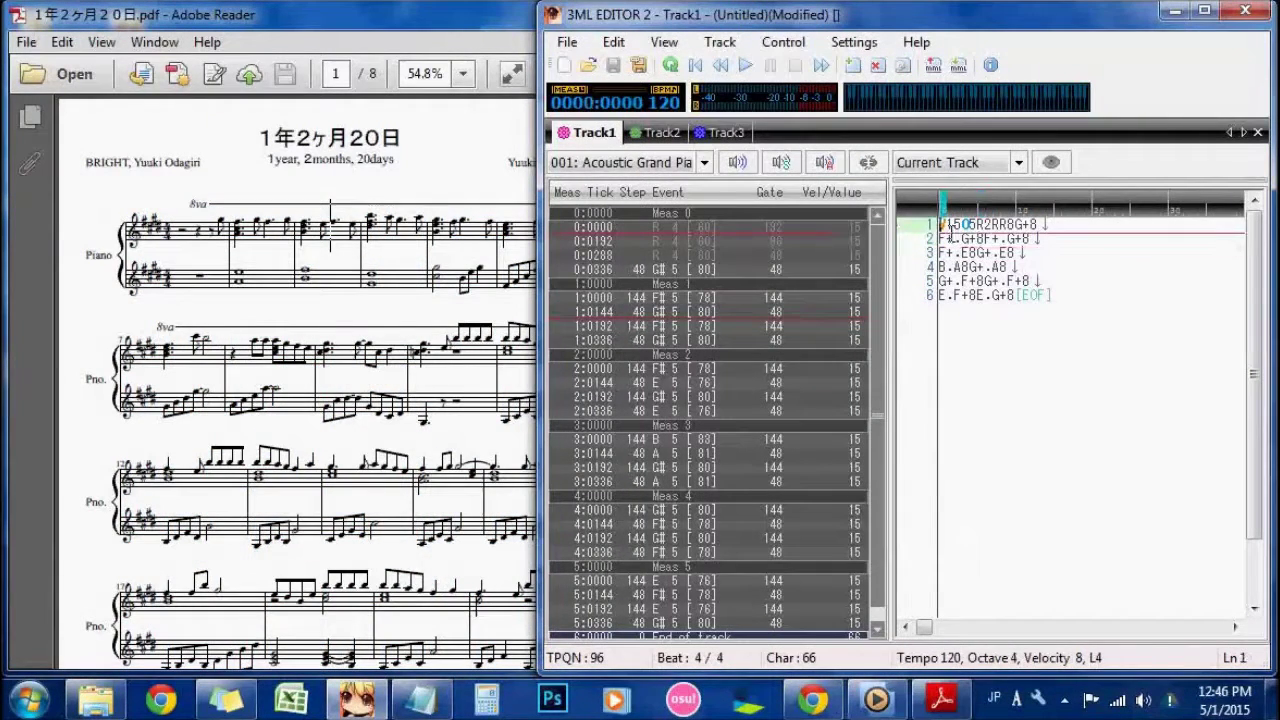
{"action": "left_click", "coordinate": [746, 65]}
{"action": "left_click", "coordinate": [245, 250]}
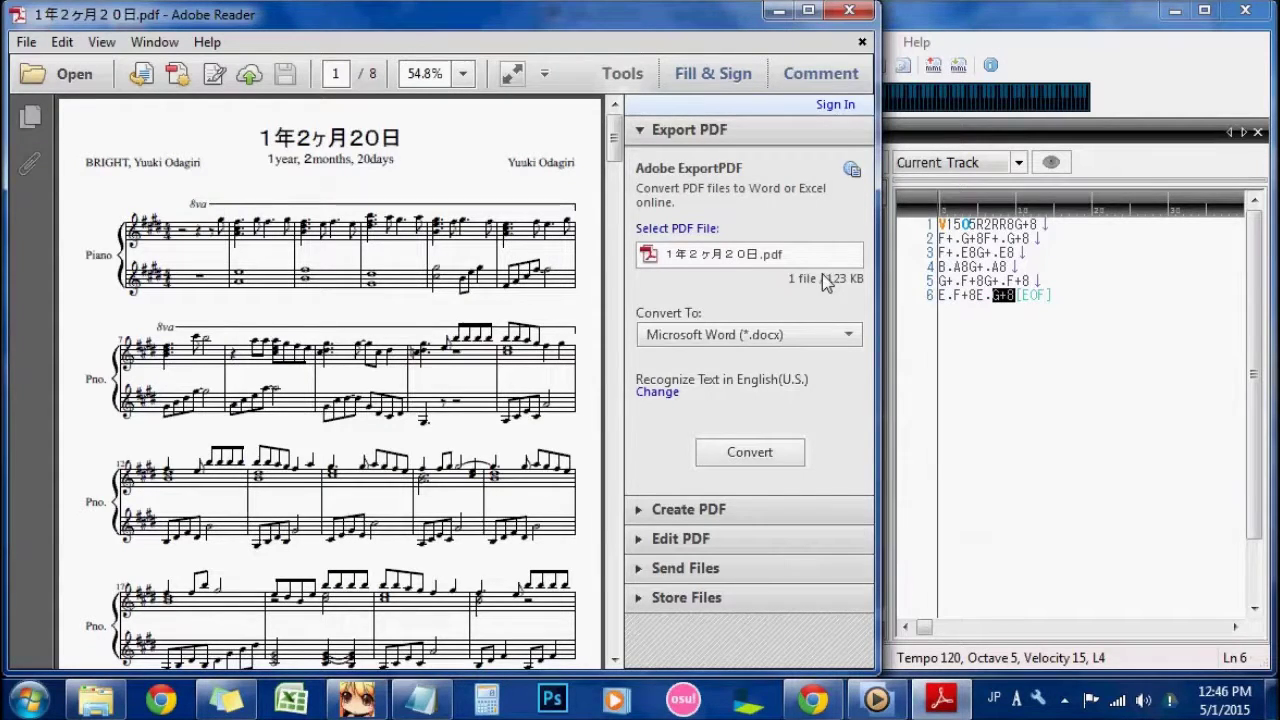
{"action": "left_click", "coordinate": [1068, 393]}
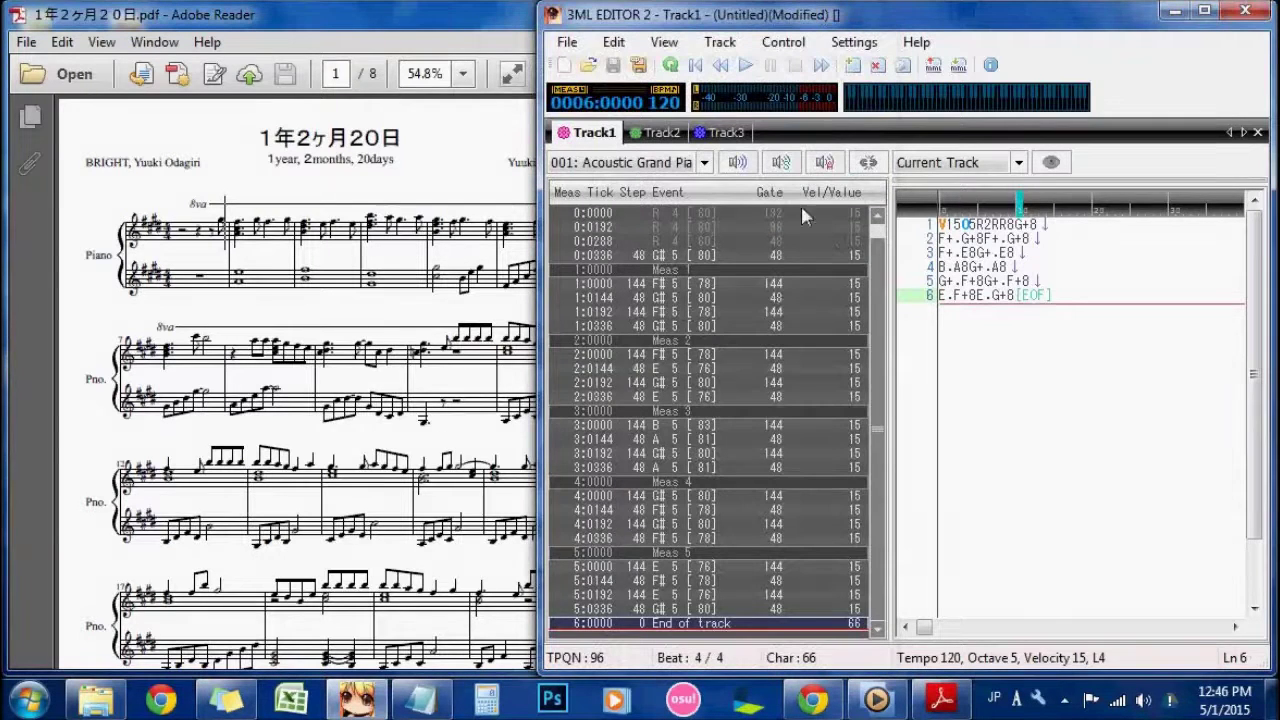
{"action": "left_click", "coordinate": [332, 303]}
{"action": "left_click", "coordinate": [1070, 363]}
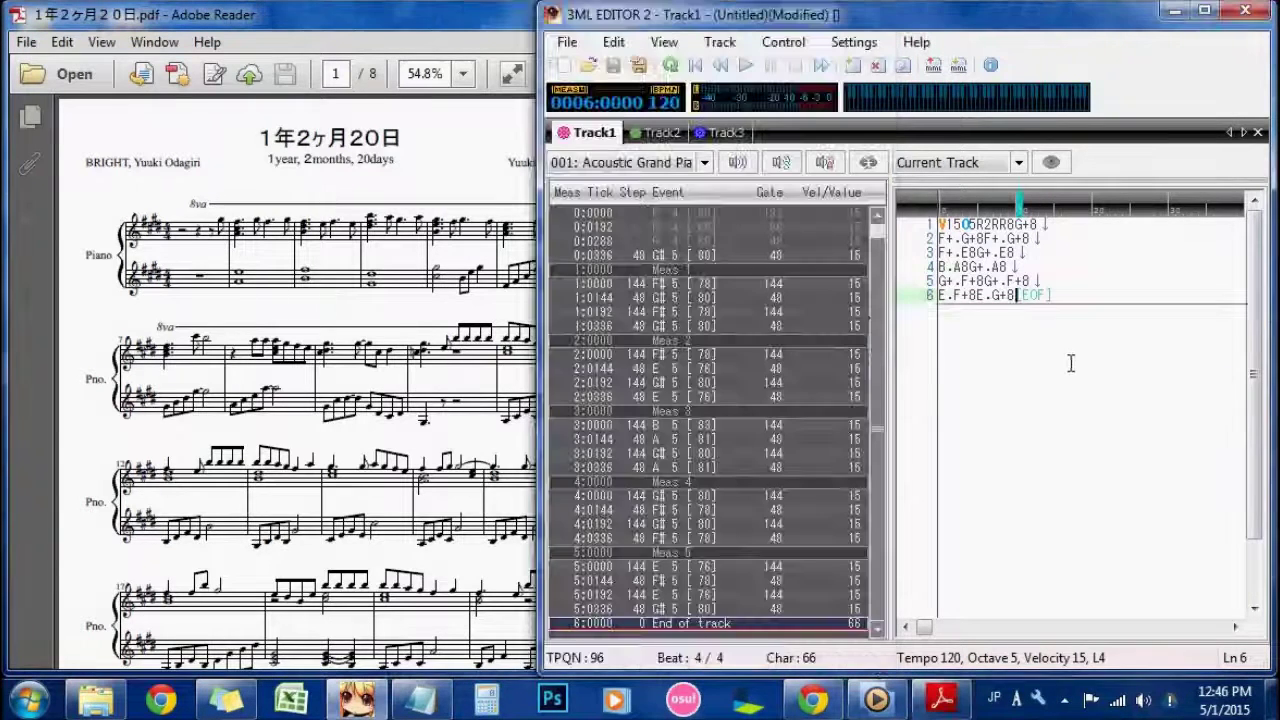
Step: Switch to the empty Track2 for the left-hand part, comparing it with Track1 and the bass staff of the first system
{"action": "left_click", "coordinate": [656, 132]}
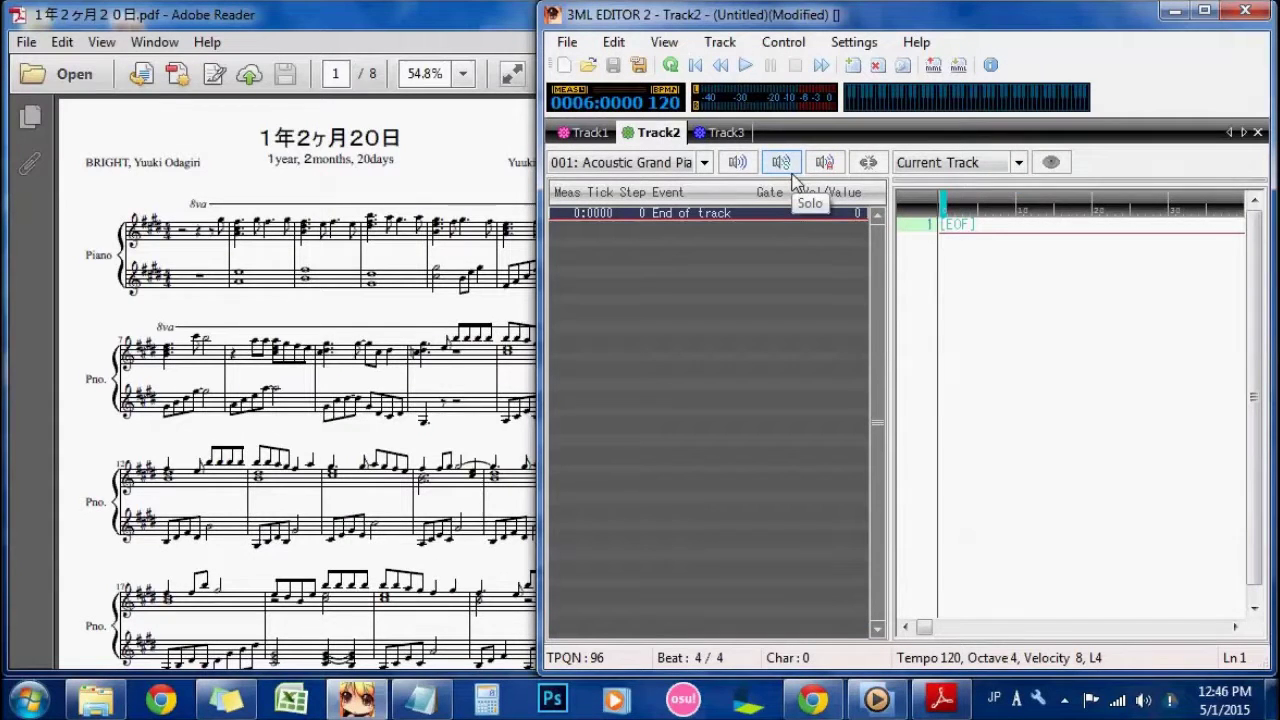
{"action": "left_click", "coordinate": [596, 134]}
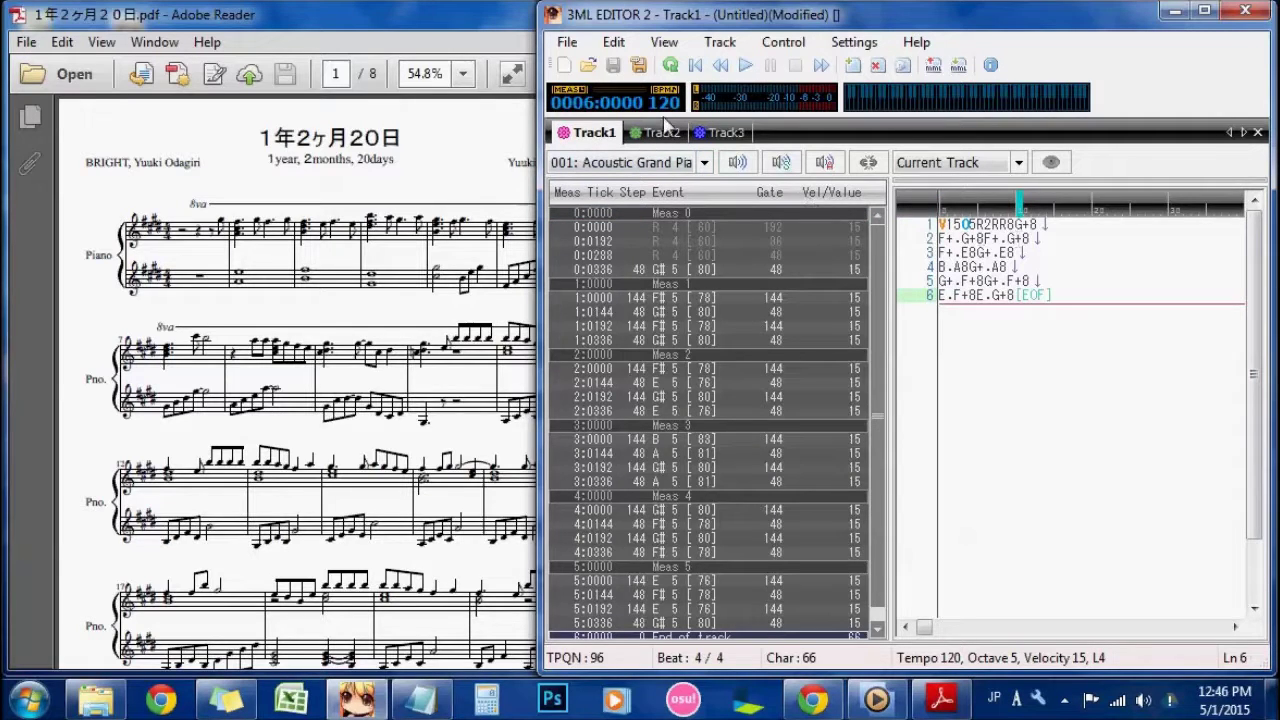
{"action": "left_click", "coordinate": [656, 133]}
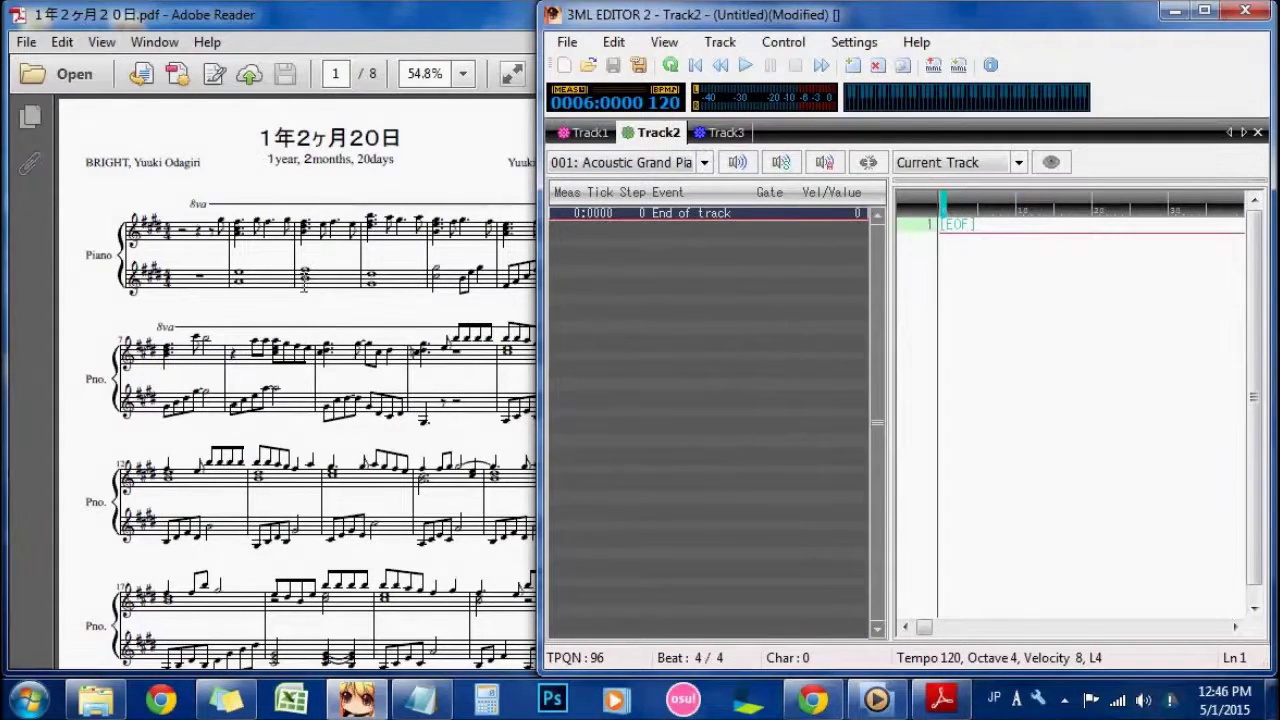
{"action": "left_click", "coordinate": [268, 299]}
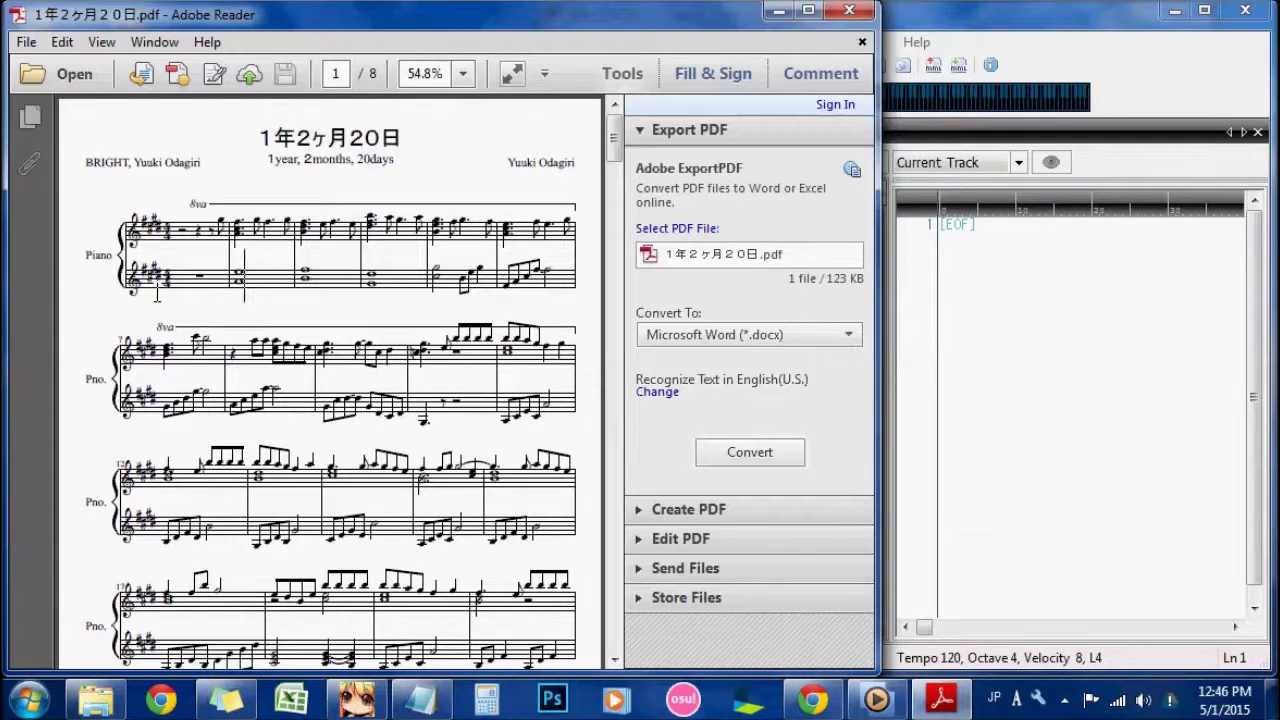
{"action": "left_click", "coordinate": [1043, 352]}
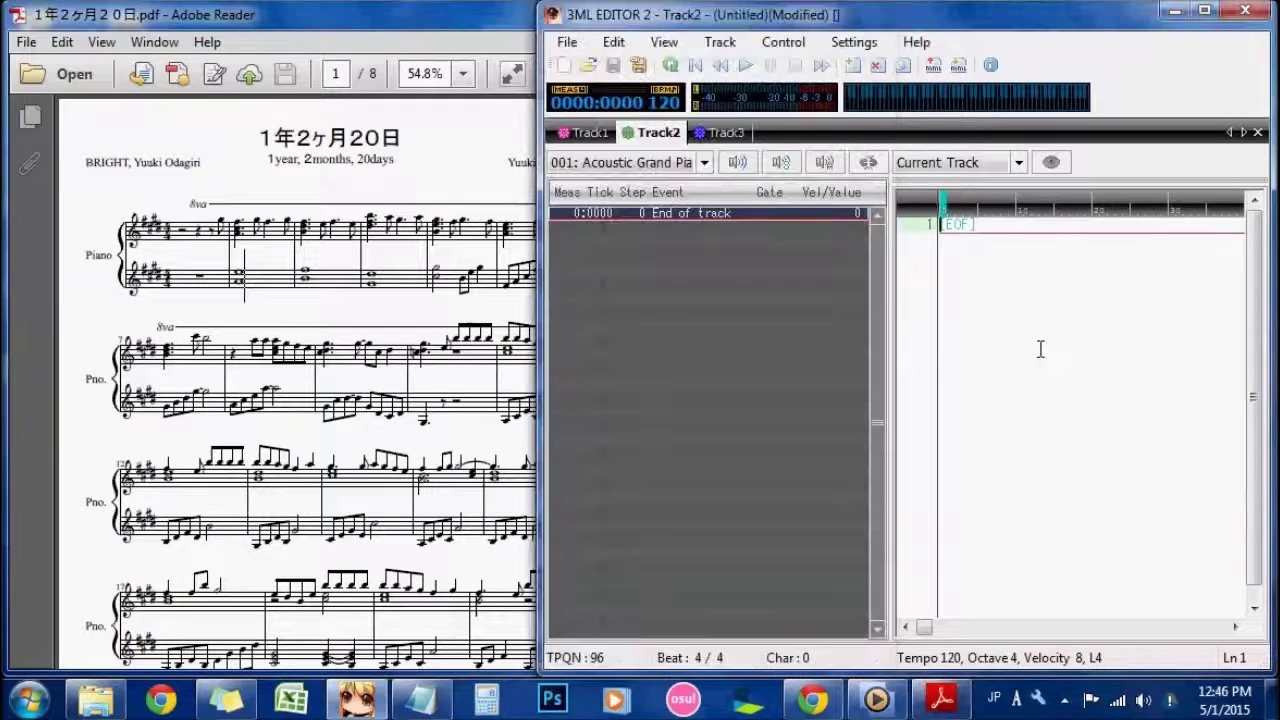
{"action": "left_click", "coordinate": [588, 133]}
{"action": "left_click", "coordinate": [659, 135]}
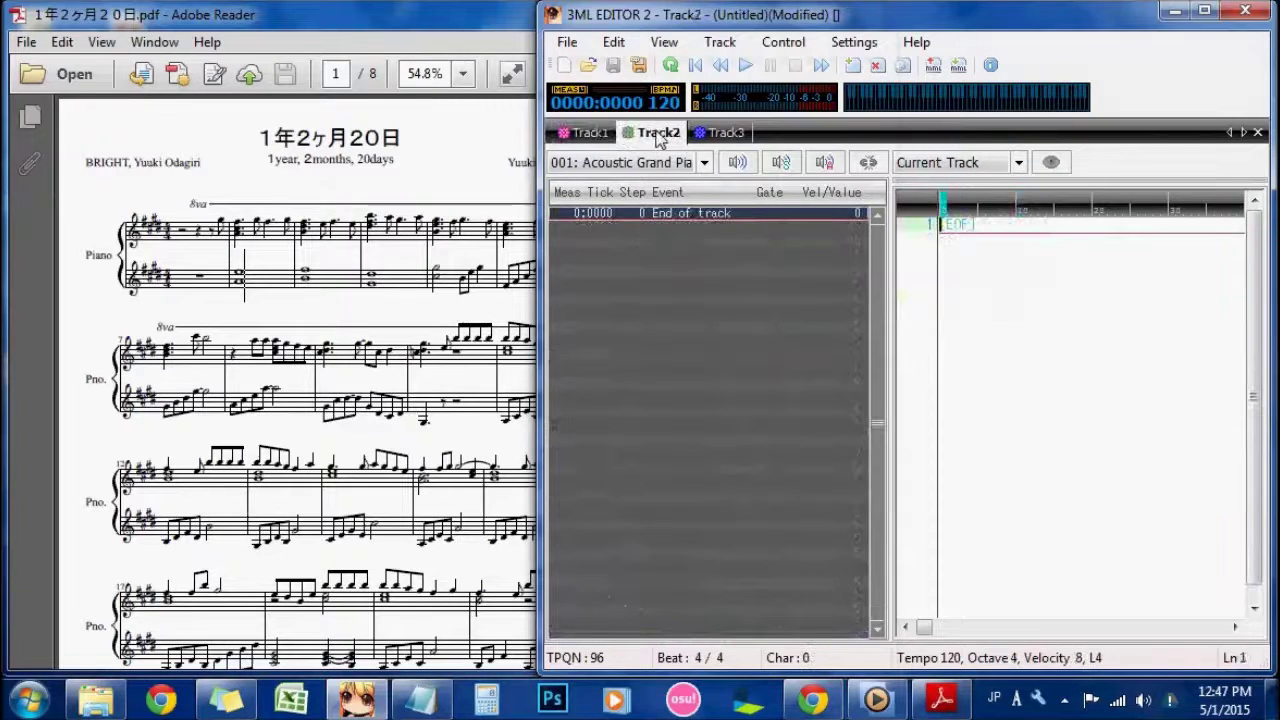
{"action": "left_click", "coordinate": [597, 136]}
{"action": "left_click", "coordinate": [634, 142]}
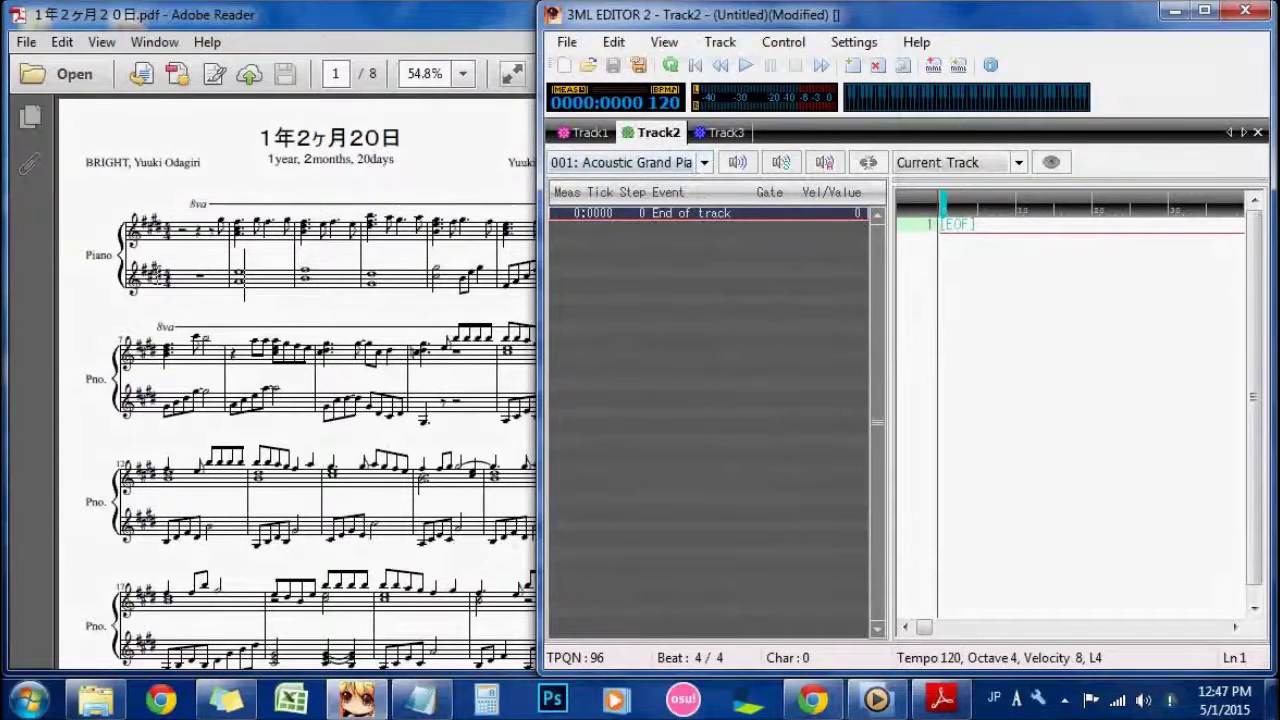
{"action": "left_click", "coordinate": [188, 300]}
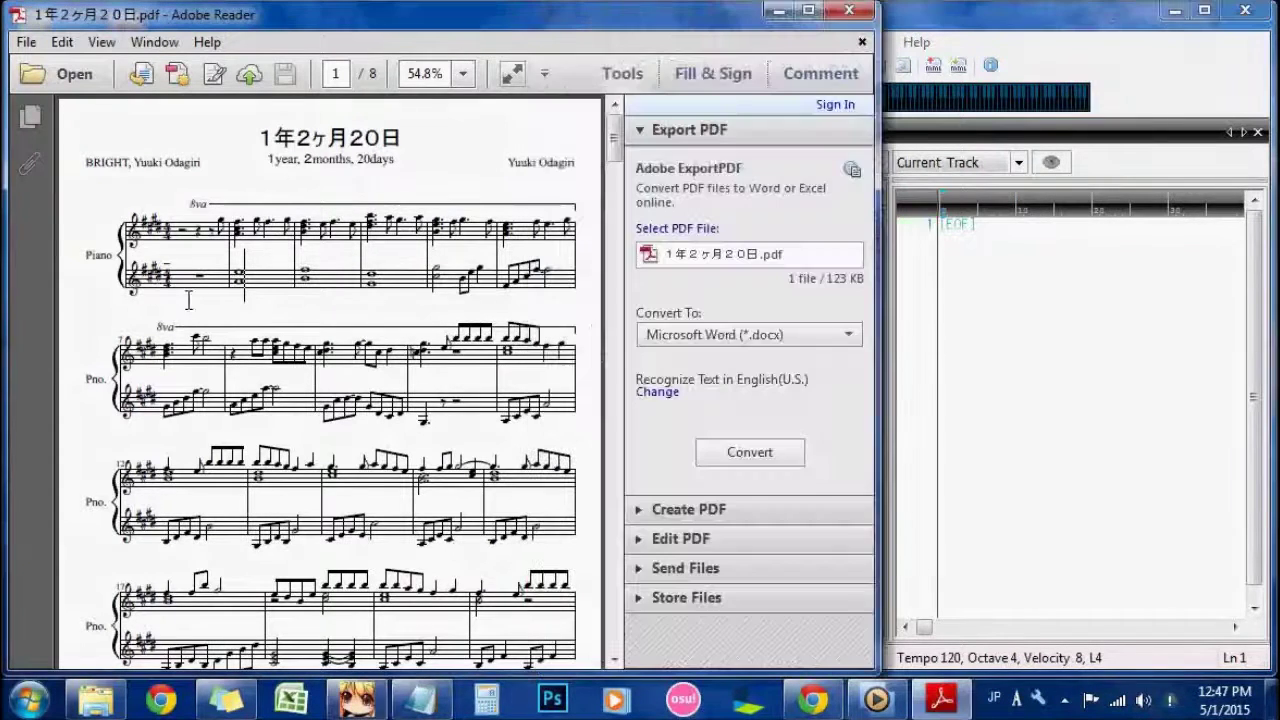
Step: Enter the volume command V15 and the whole-measure rest R1 on line 1 of Track2, and start line 2
{"action": "left_click", "coordinate": [955, 234]}
{"action": "type", "text": "V"}
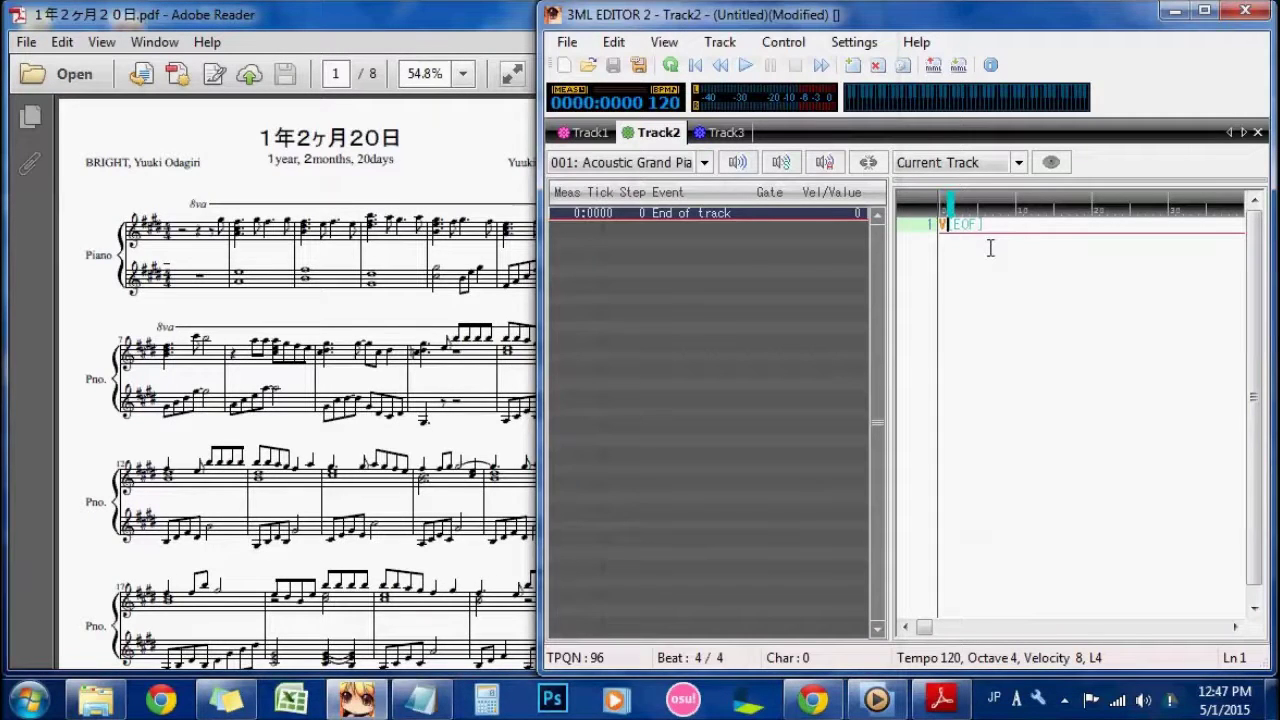
{"action": "type", "text": "15"}
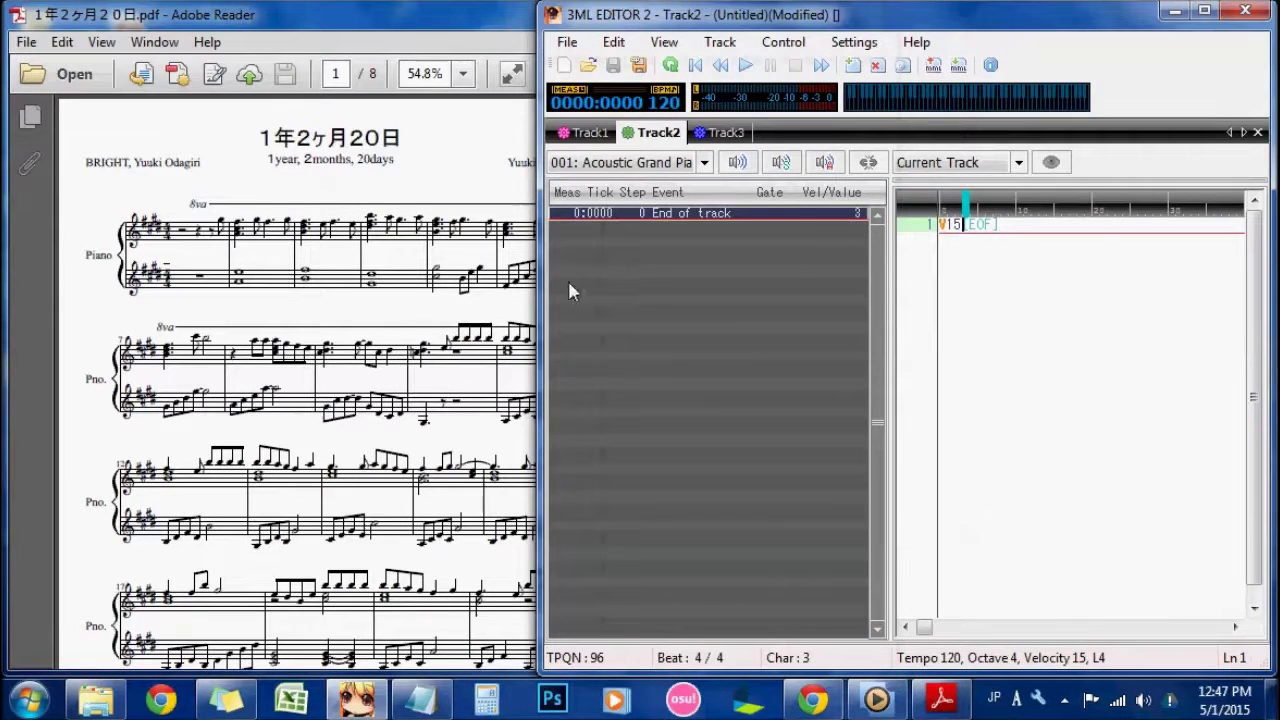
{"action": "left_click", "coordinate": [407, 312]}
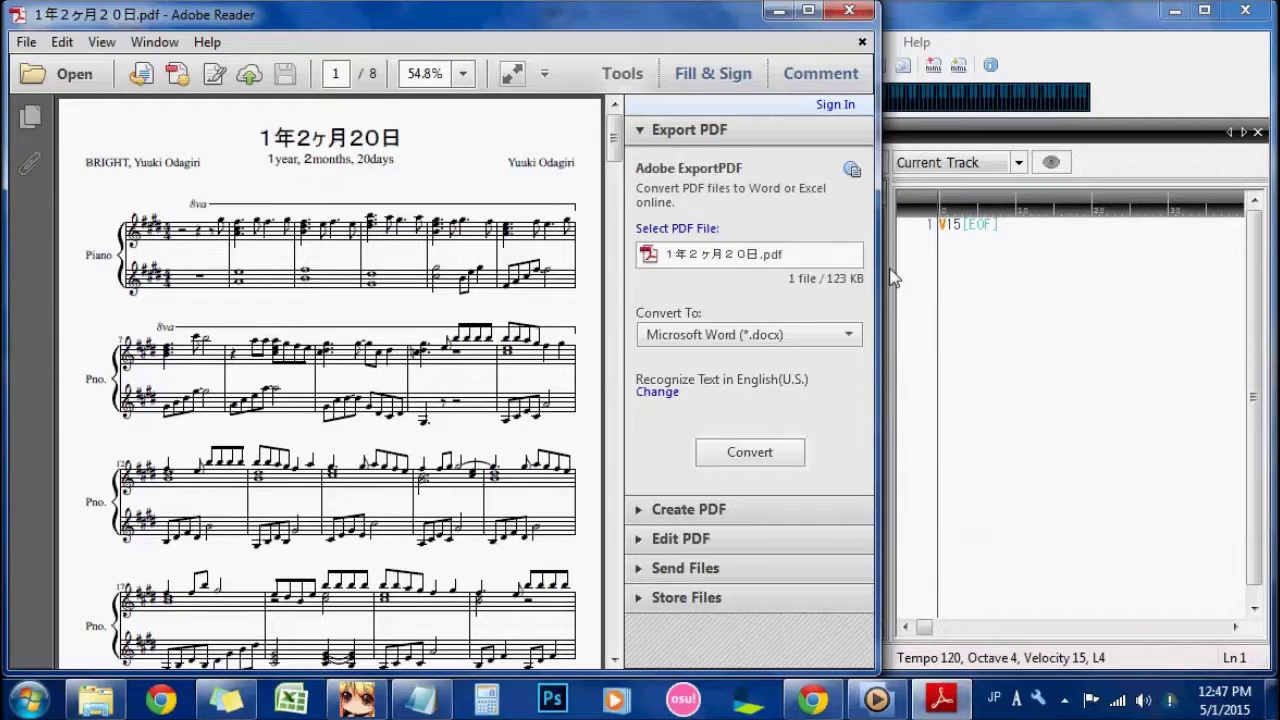
{"action": "left_click", "coordinate": [977, 238]}
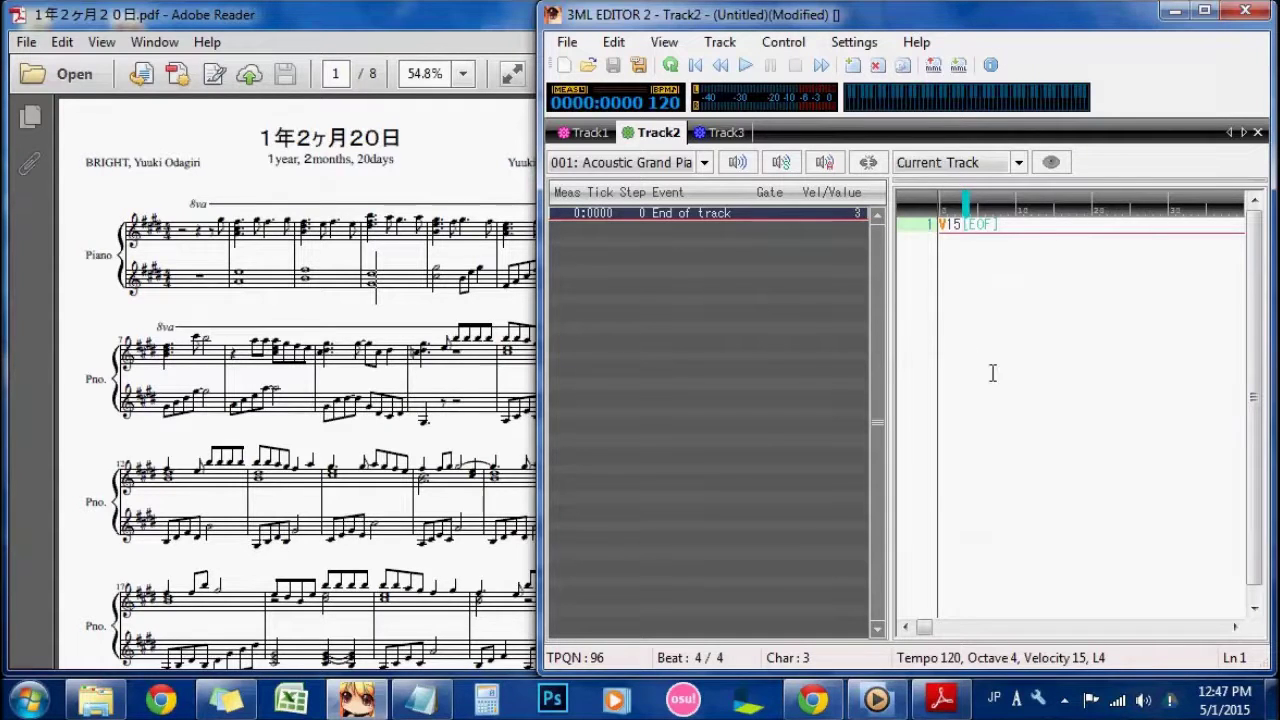
{"action": "type", "text": "R1"}
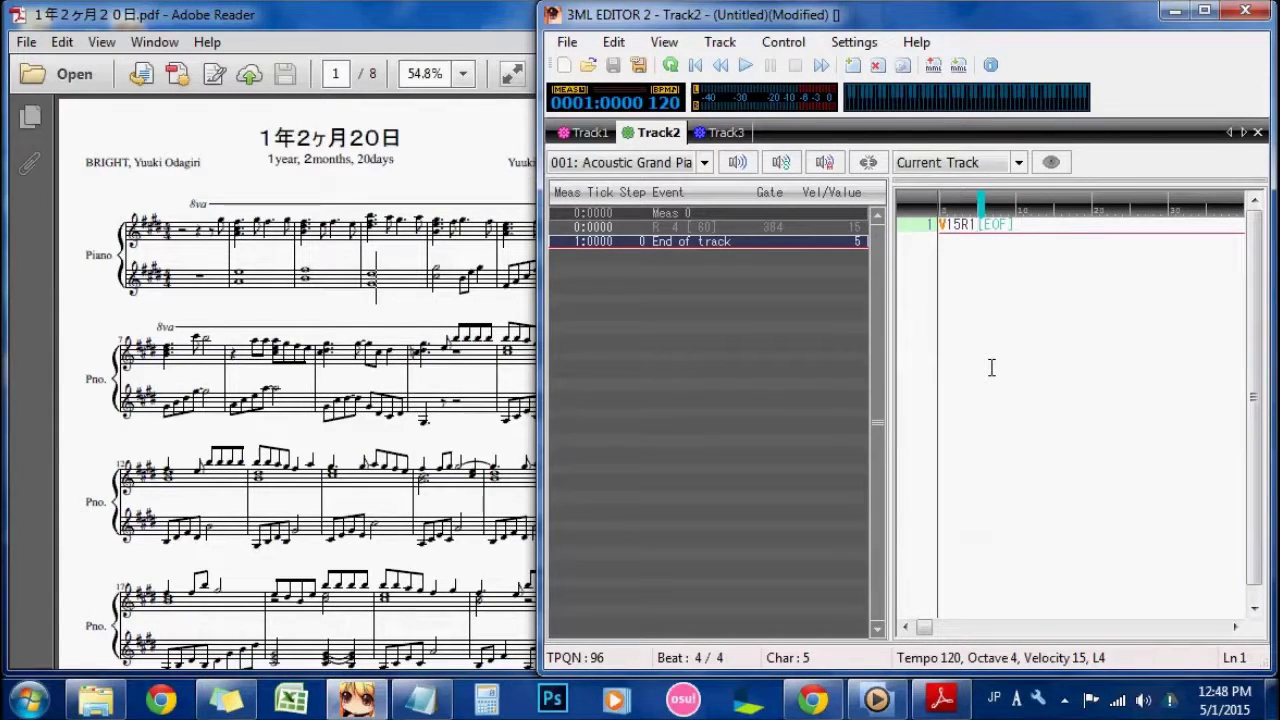
{"action": "key", "text": "Return"}
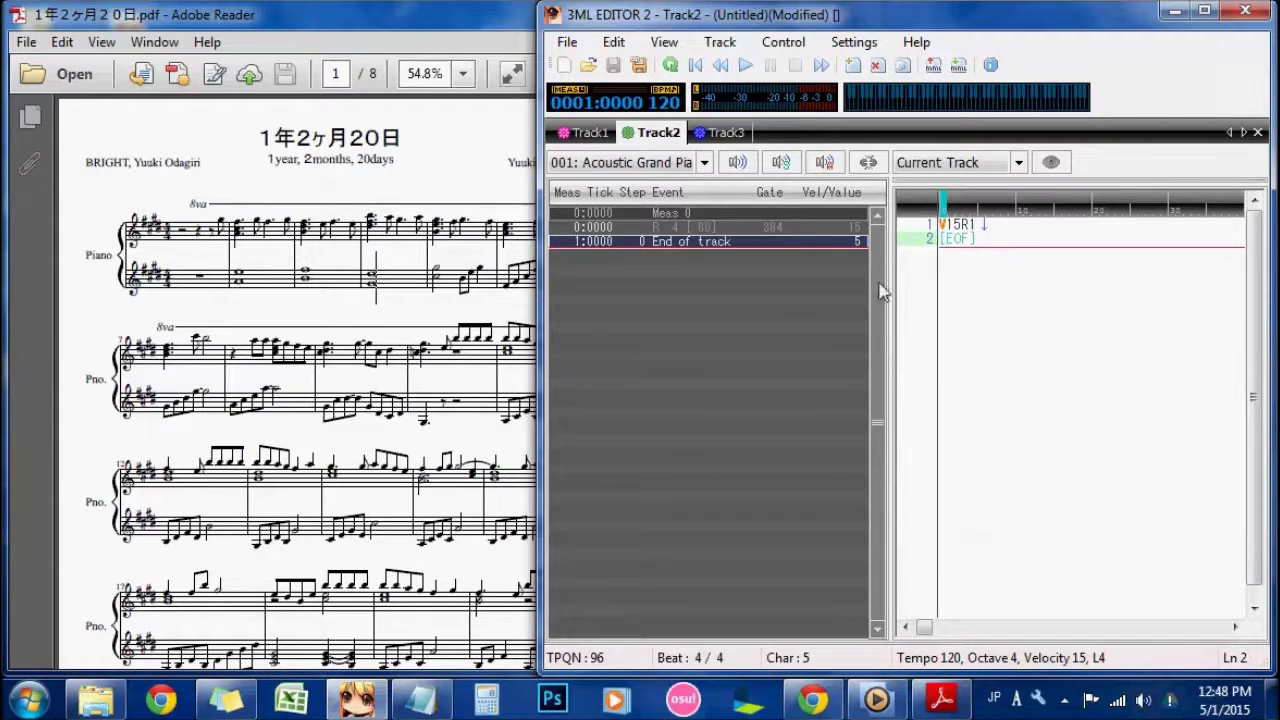
Step: Enter the whole note E1 on line 2, put the octave-up command > in front of it, and start line 3
{"action": "type", "text": "E"}
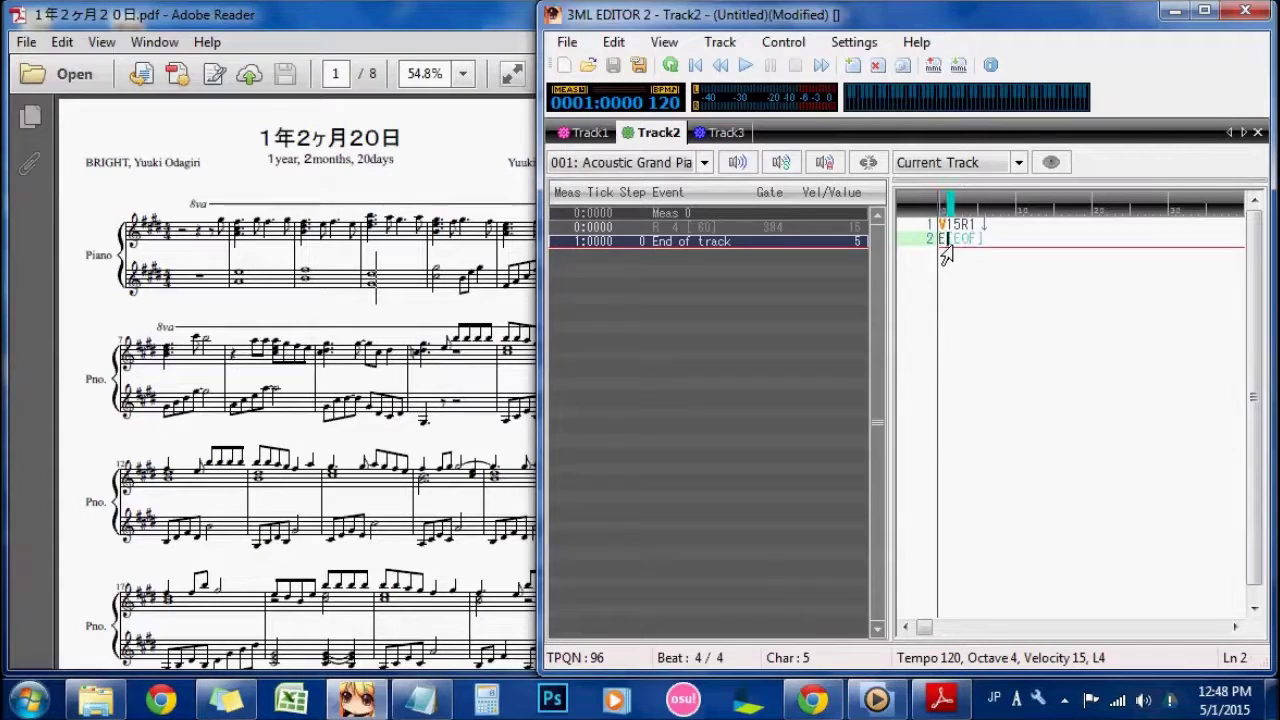
{"action": "type", "text": "1"}
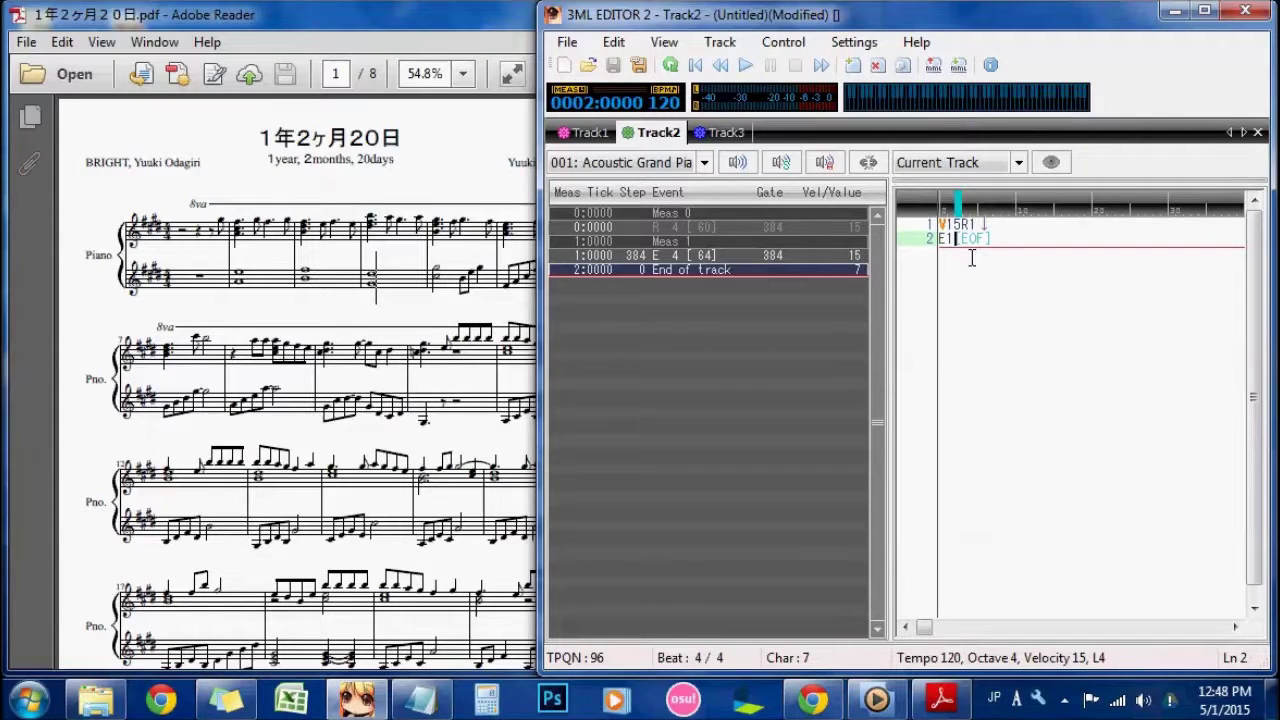
{"action": "key", "text": "Home"}
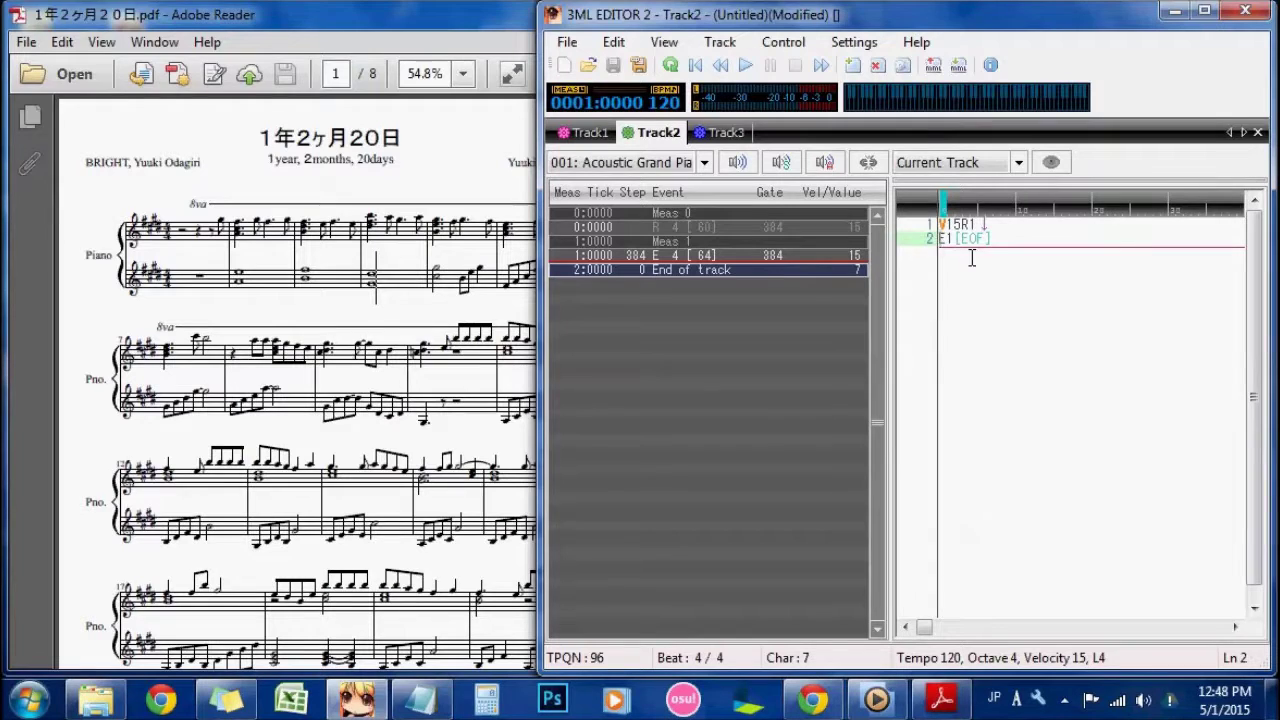
{"action": "type", "text": ">"}
{"action": "key", "text": "Right"}
{"action": "key", "text": "Right"}
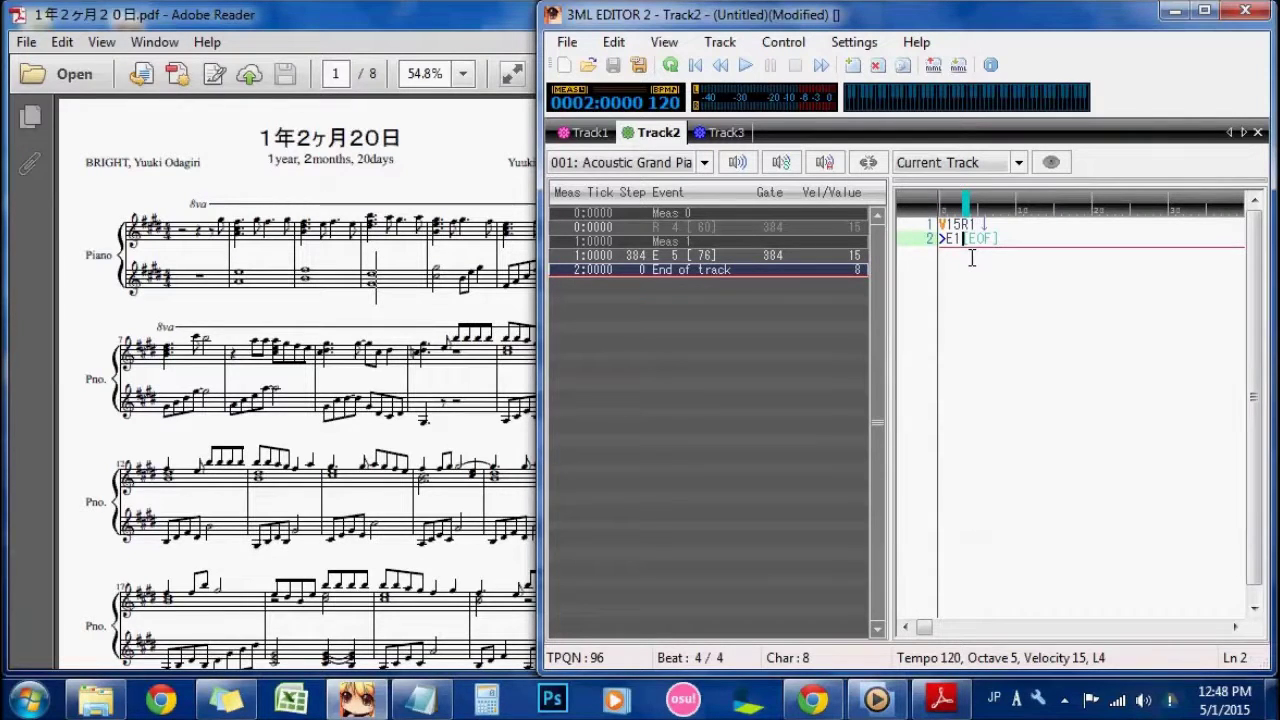
{"action": "key", "text": "Left"}
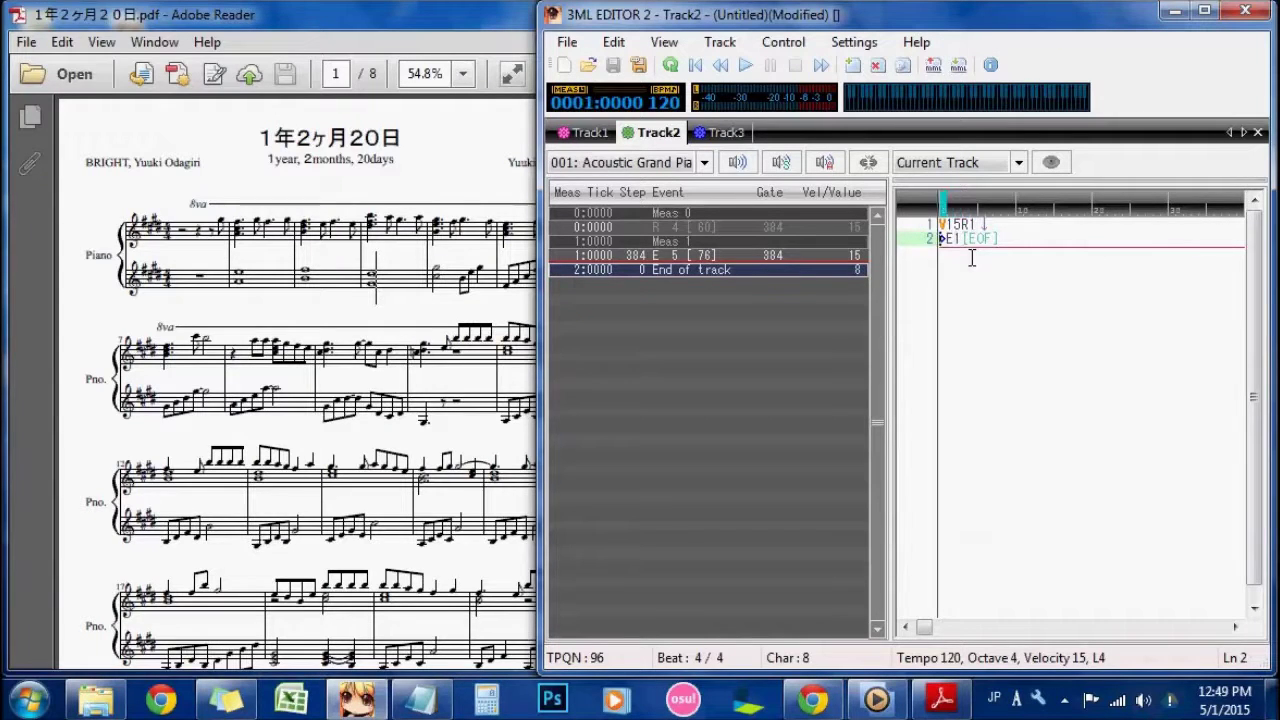
{"action": "key", "text": "Right"}
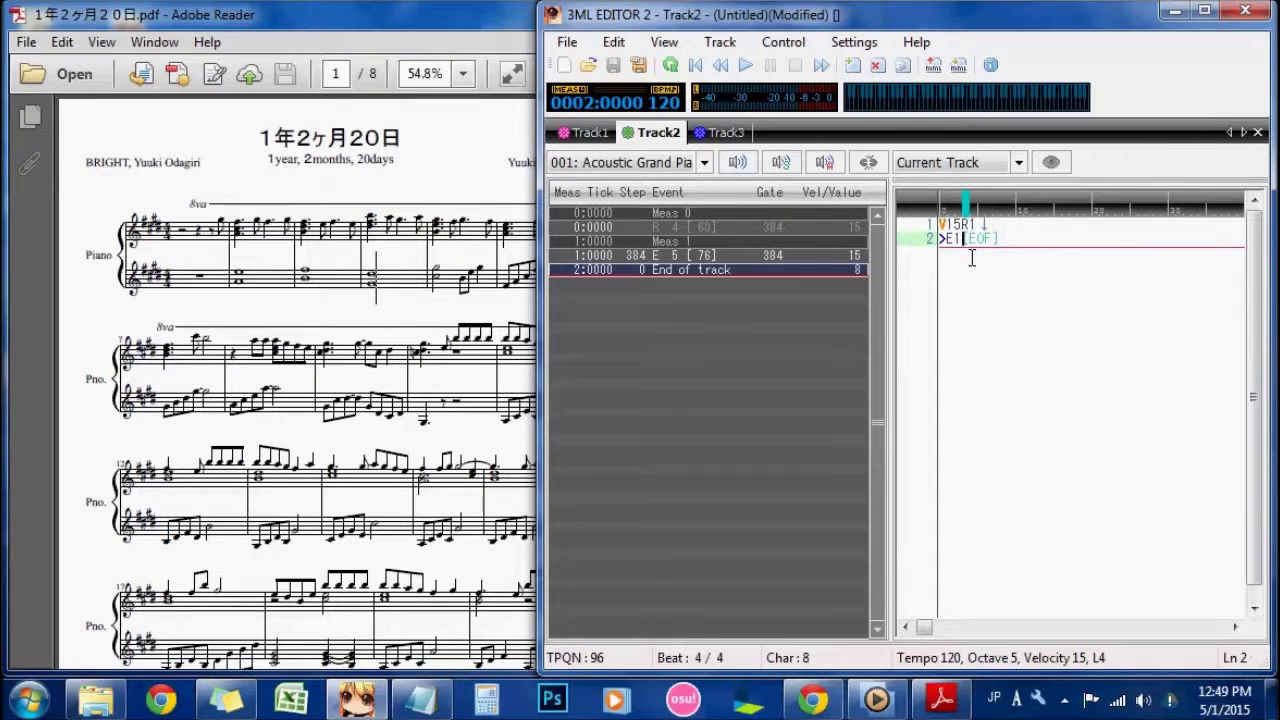
{"action": "key", "text": "Return"}
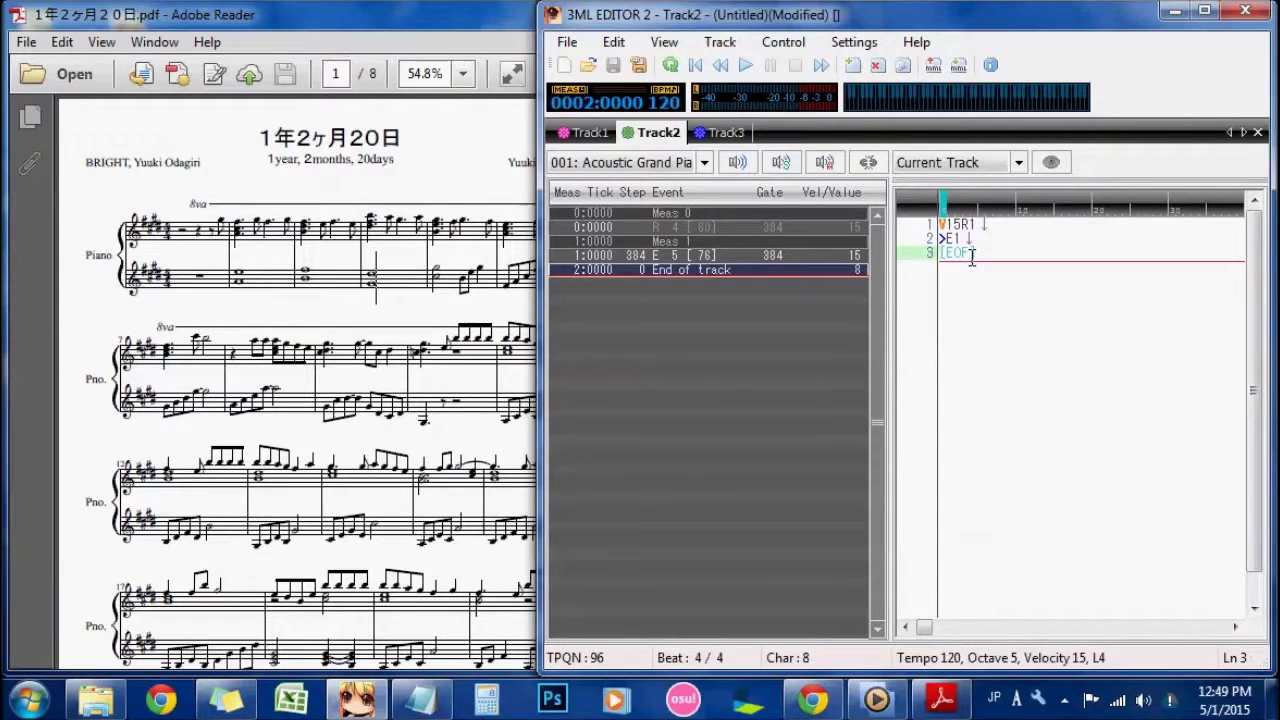
Step: Enter the whole note F sharp on line 3 as F+1 and start line 4
{"action": "type", "text": "F+"}
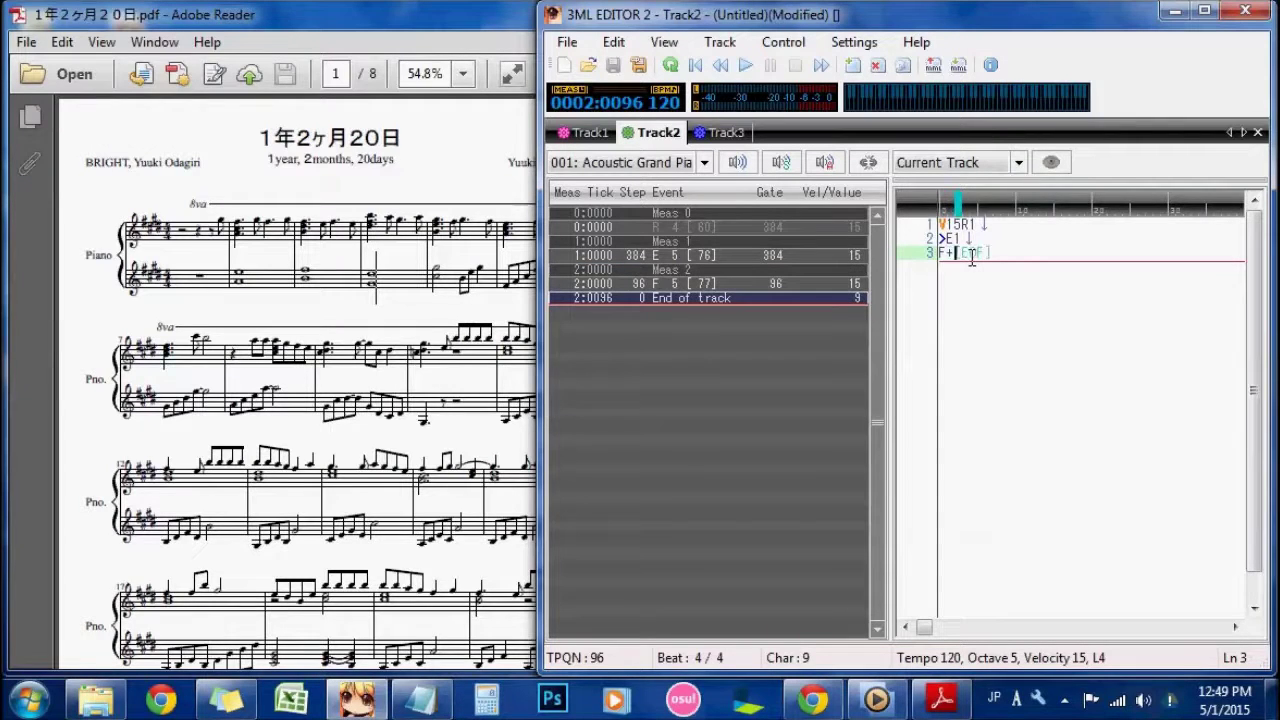
{"action": "type", "text": " 1"}
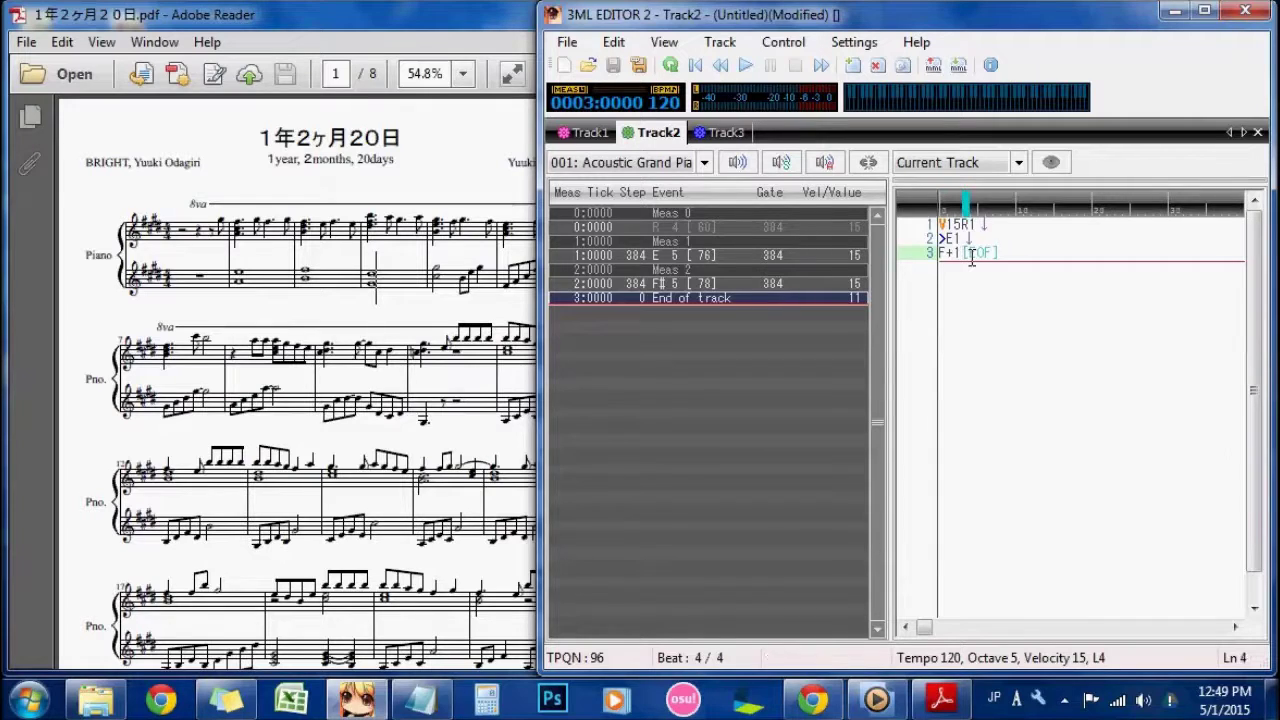
{"action": "key", "text": "Return"}
Step: Magnify the start of the score's first system to 66.7% with Marquee Zoom to read the bass staff
{"action": "left_click", "coordinate": [390, 295]}
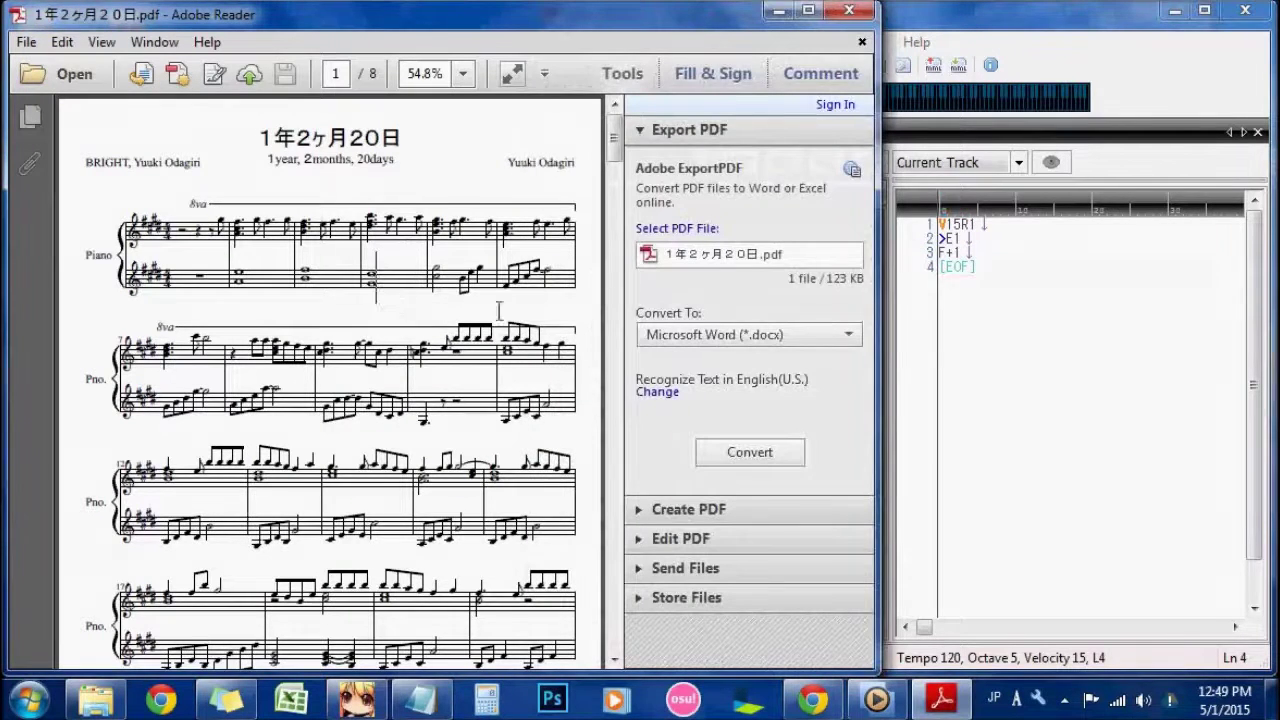
{"action": "left_click", "coordinate": [945, 280]}
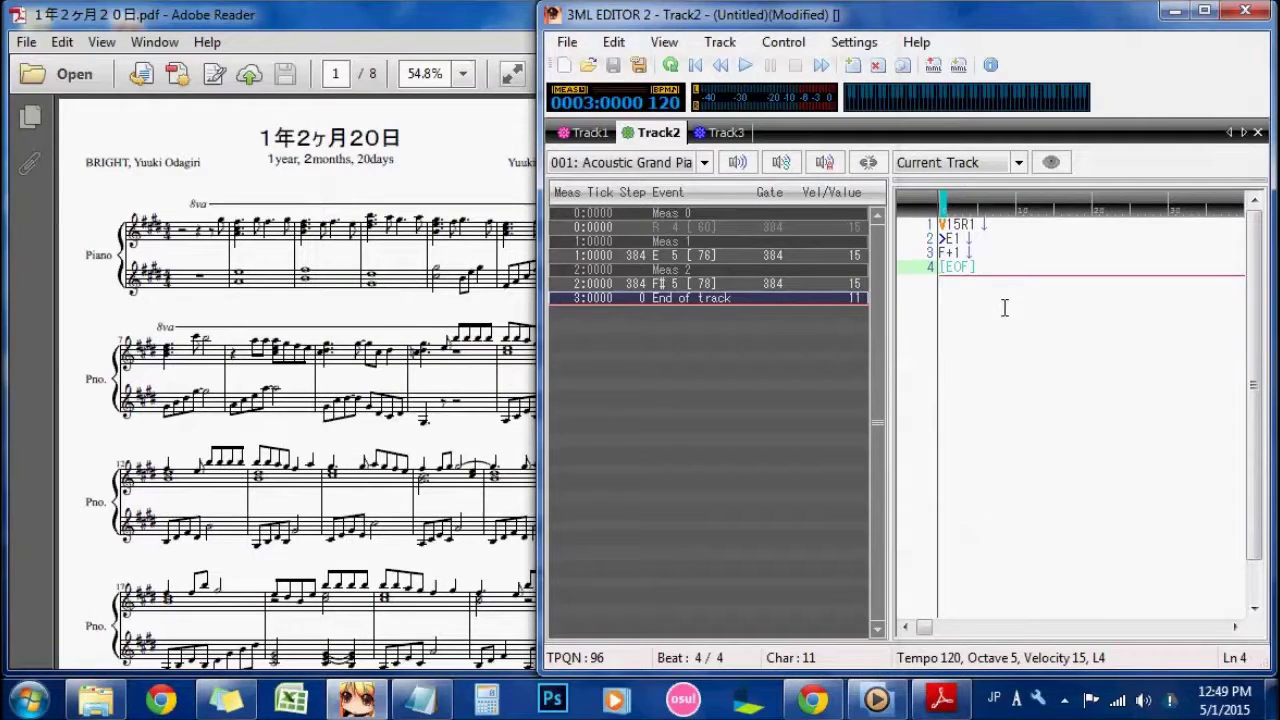
{"action": "left_click", "coordinate": [193, 311]}
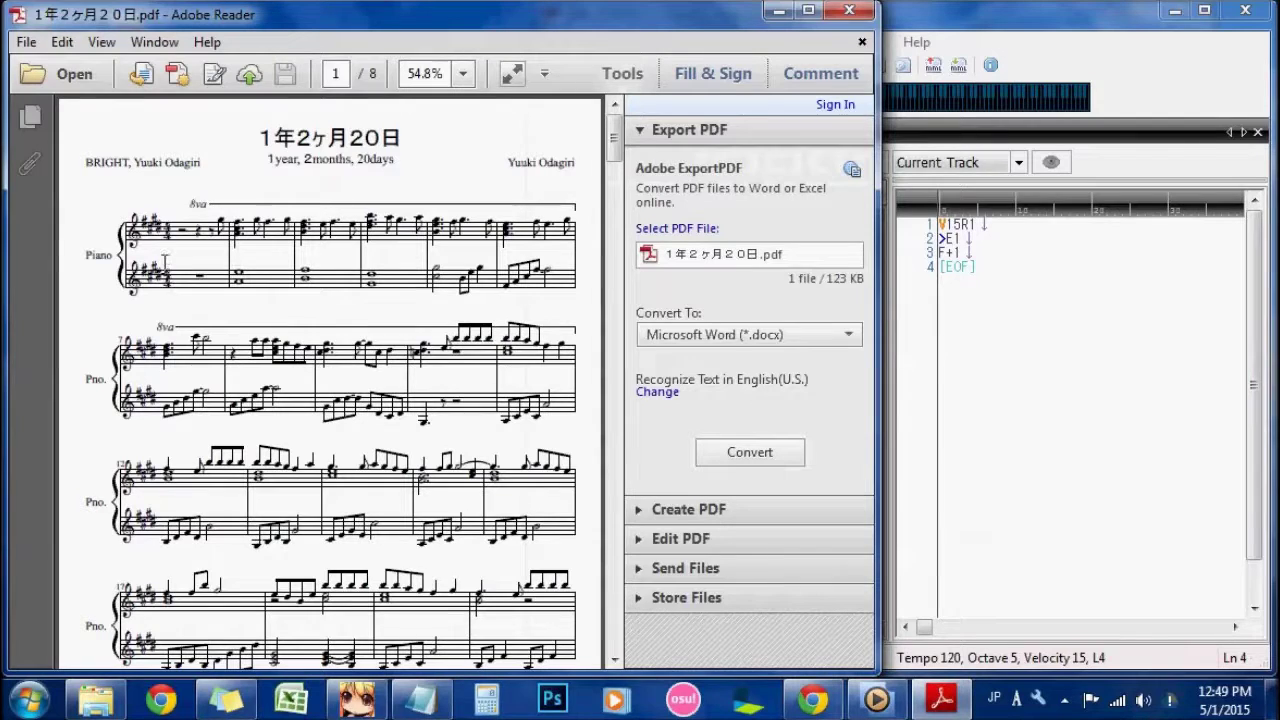
{"action": "left_click", "coordinate": [113, 45]}
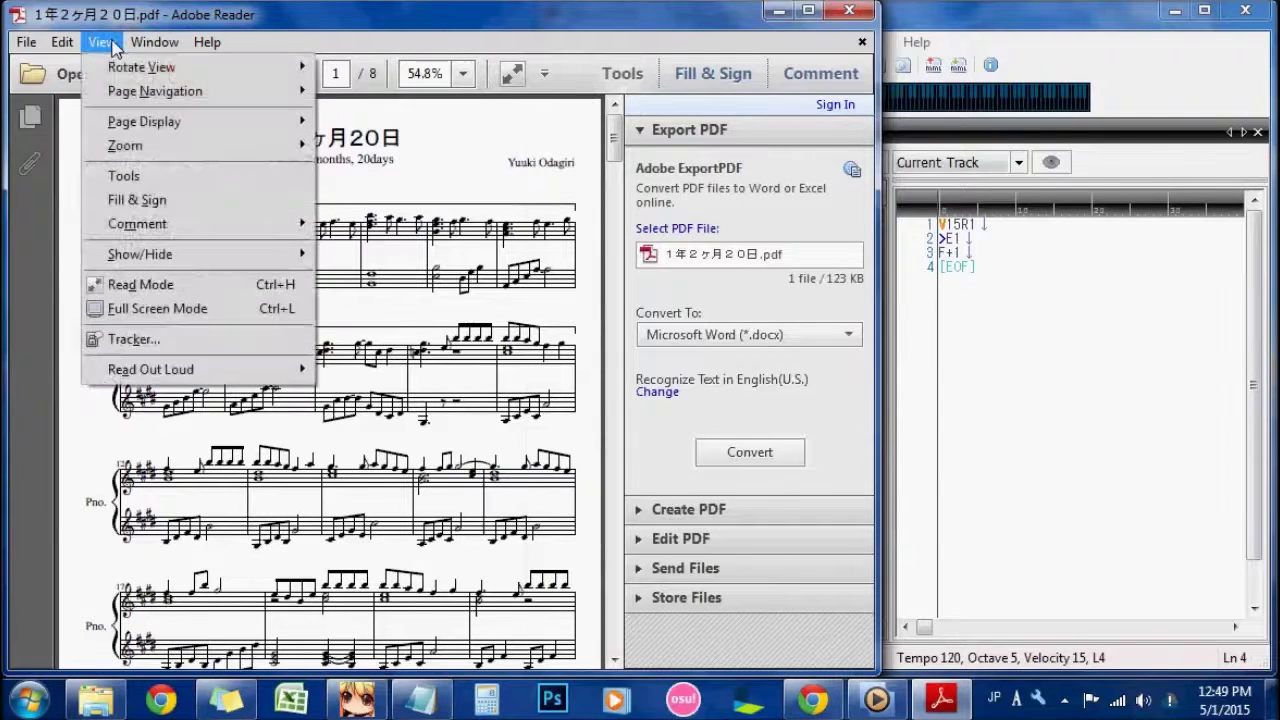
{"action": "mouse_move", "coordinate": [131, 141]}
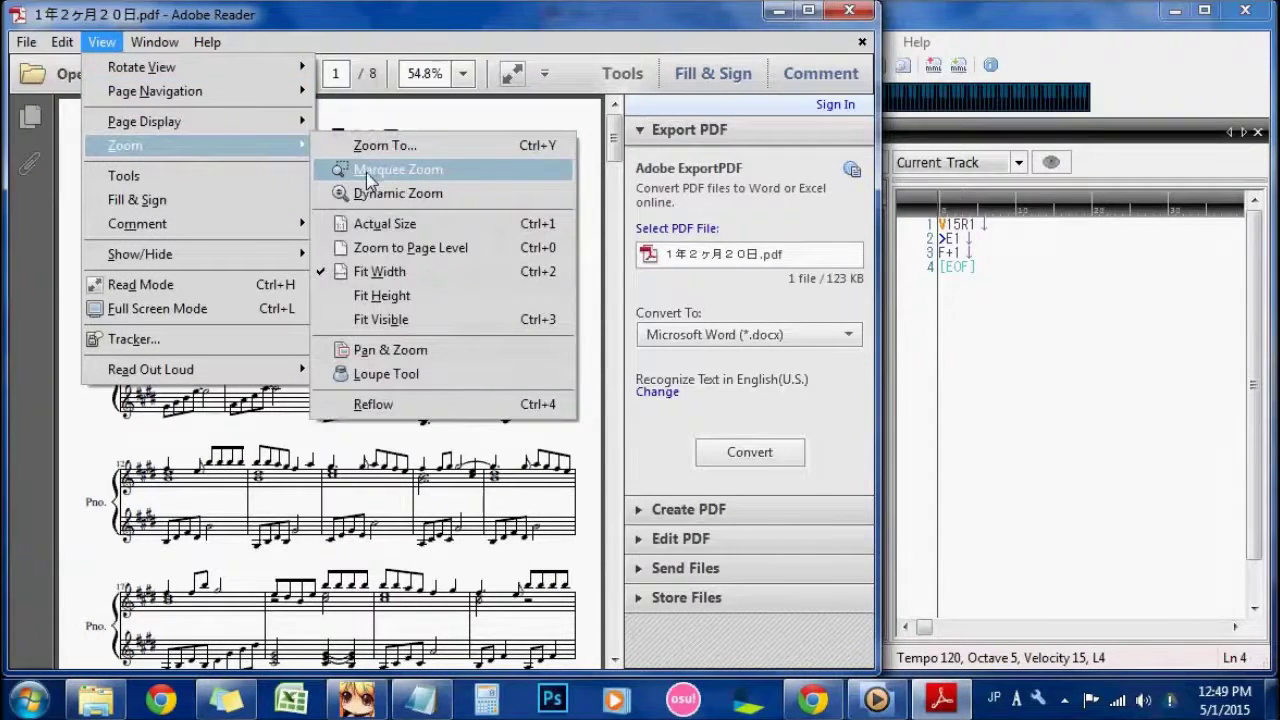
{"action": "left_click", "coordinate": [360, 170]}
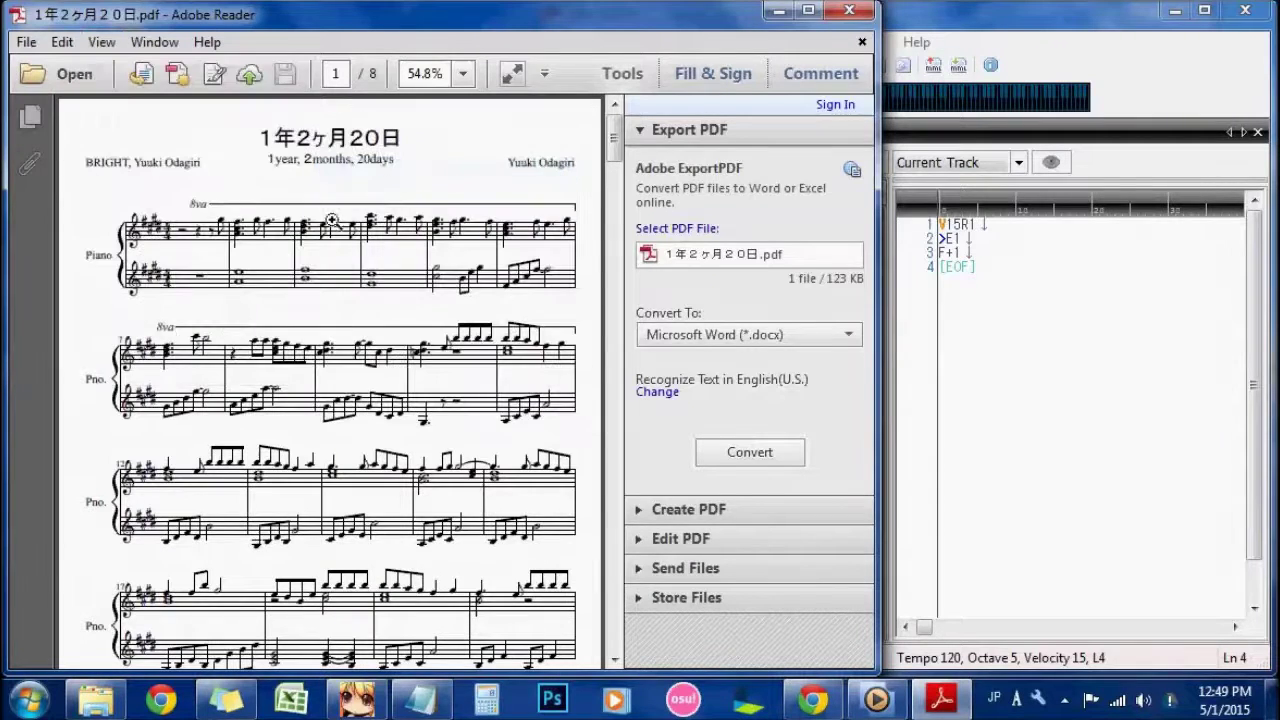
{"action": "left_click", "coordinate": [175, 287]}
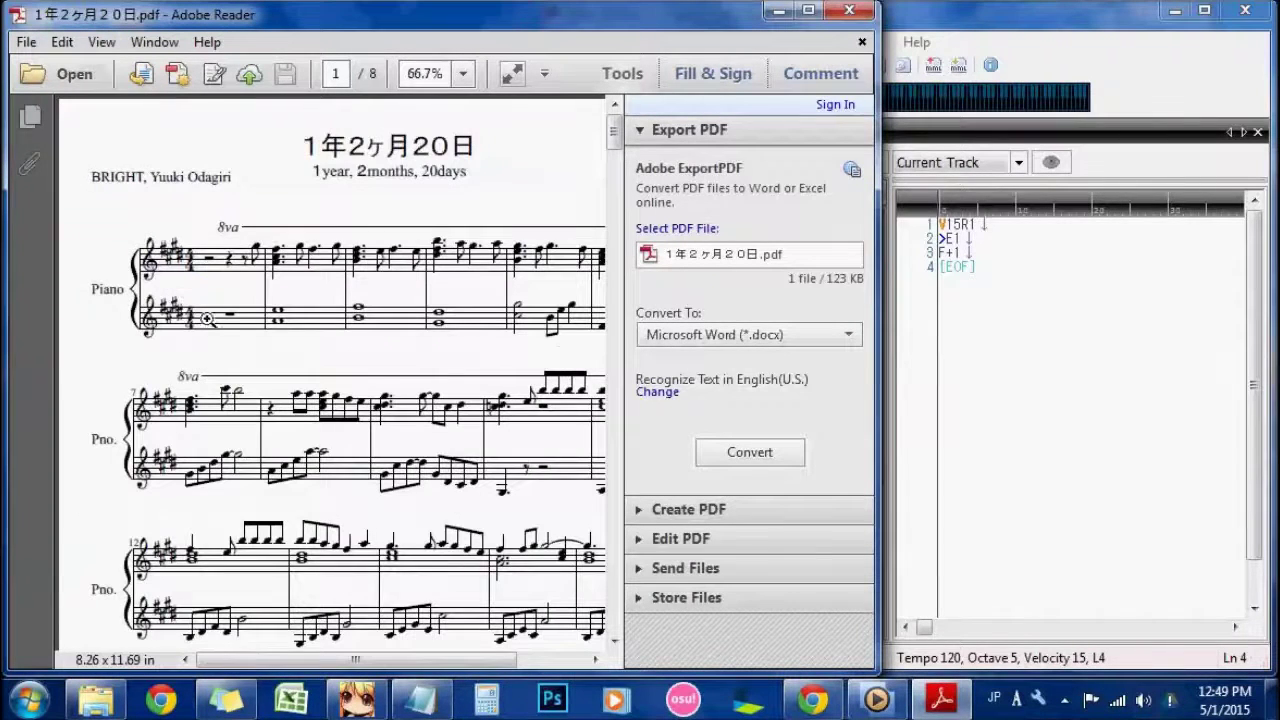
Step: Enter the whole note D sharp on line 4 of Track2 as D+1 and start line 5
{"action": "left_click", "coordinate": [952, 266]}
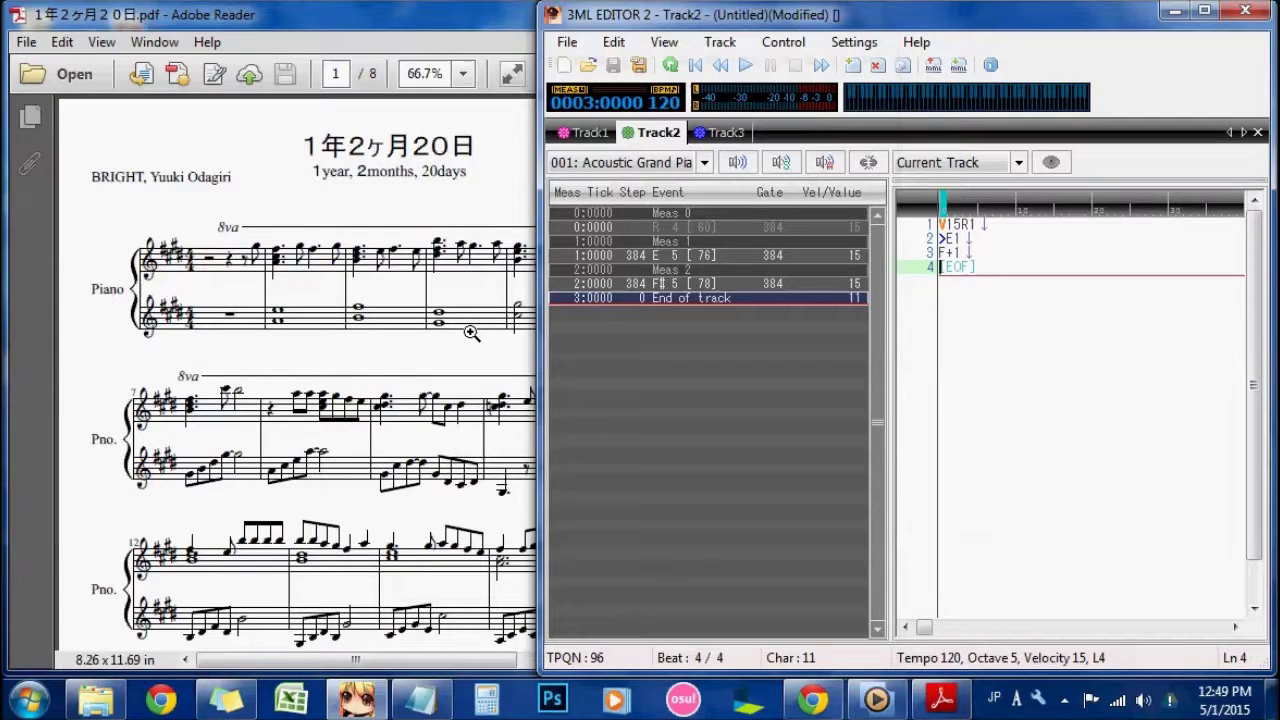
{"action": "type", "text": "D+1"}
{"action": "key", "text": "Return"}
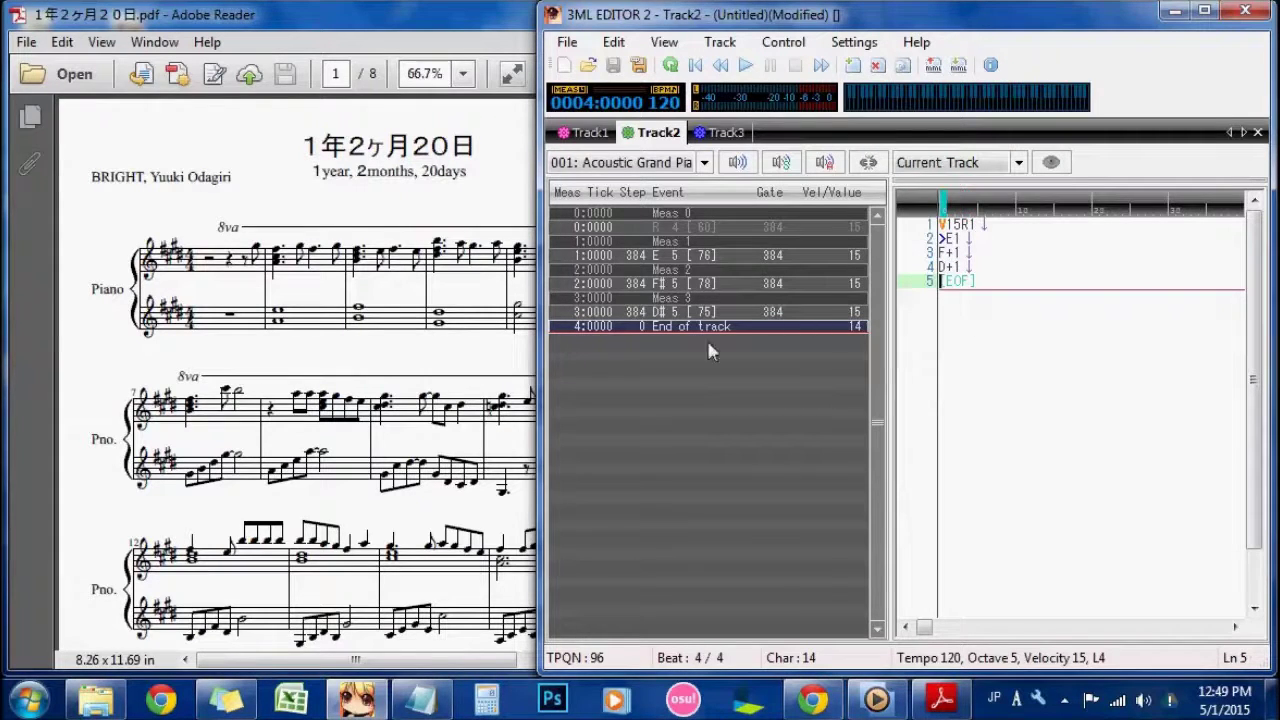
Step: Examine the last measures of the first system in the score and restore the page zoom to Fit Width
{"action": "left_click", "coordinate": [511, 51]}
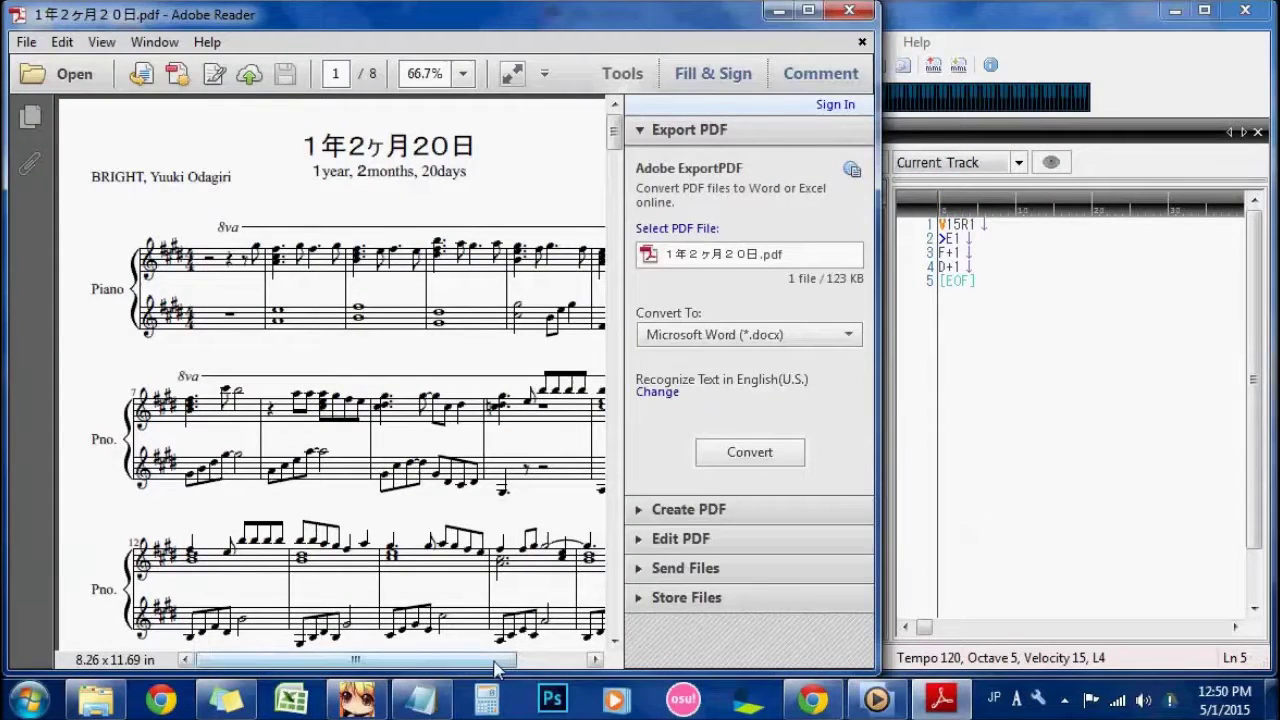
{"action": "left_click", "coordinate": [596, 660]}
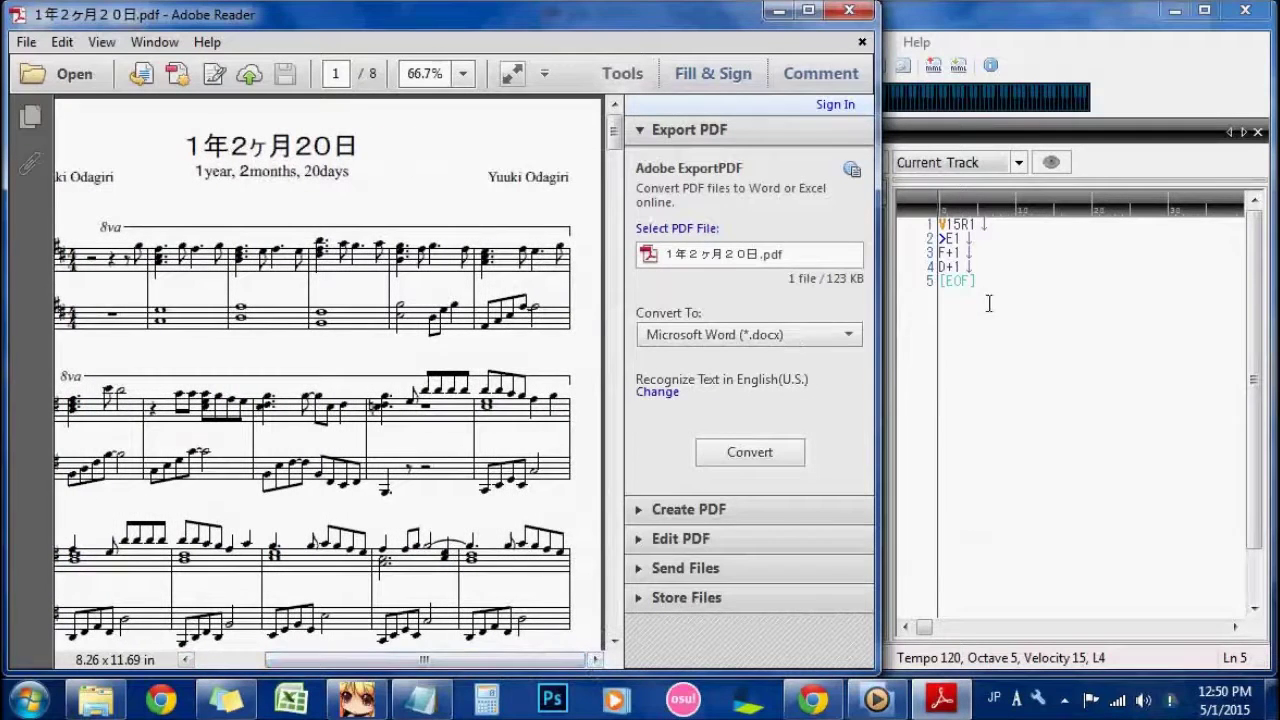
{"action": "left_click", "coordinate": [945, 290]}
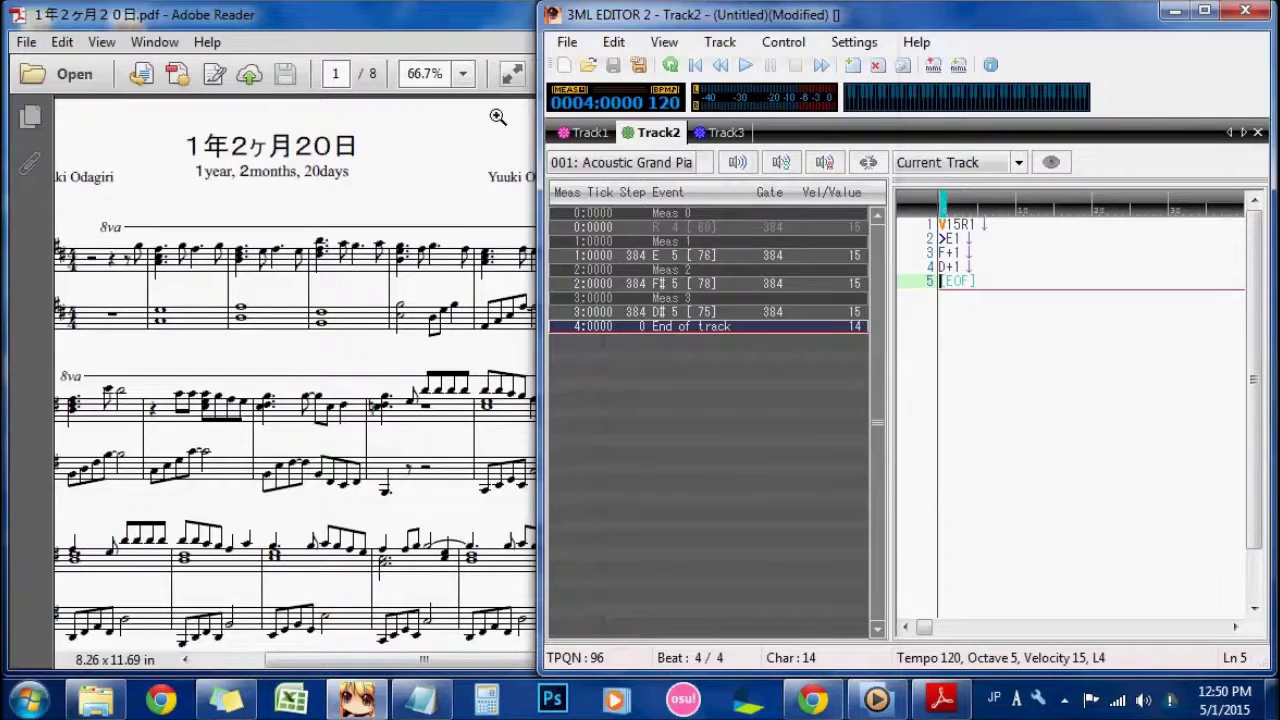
{"action": "left_click", "coordinate": [430, 24]}
{"action": "left_click", "coordinate": [101, 43]}
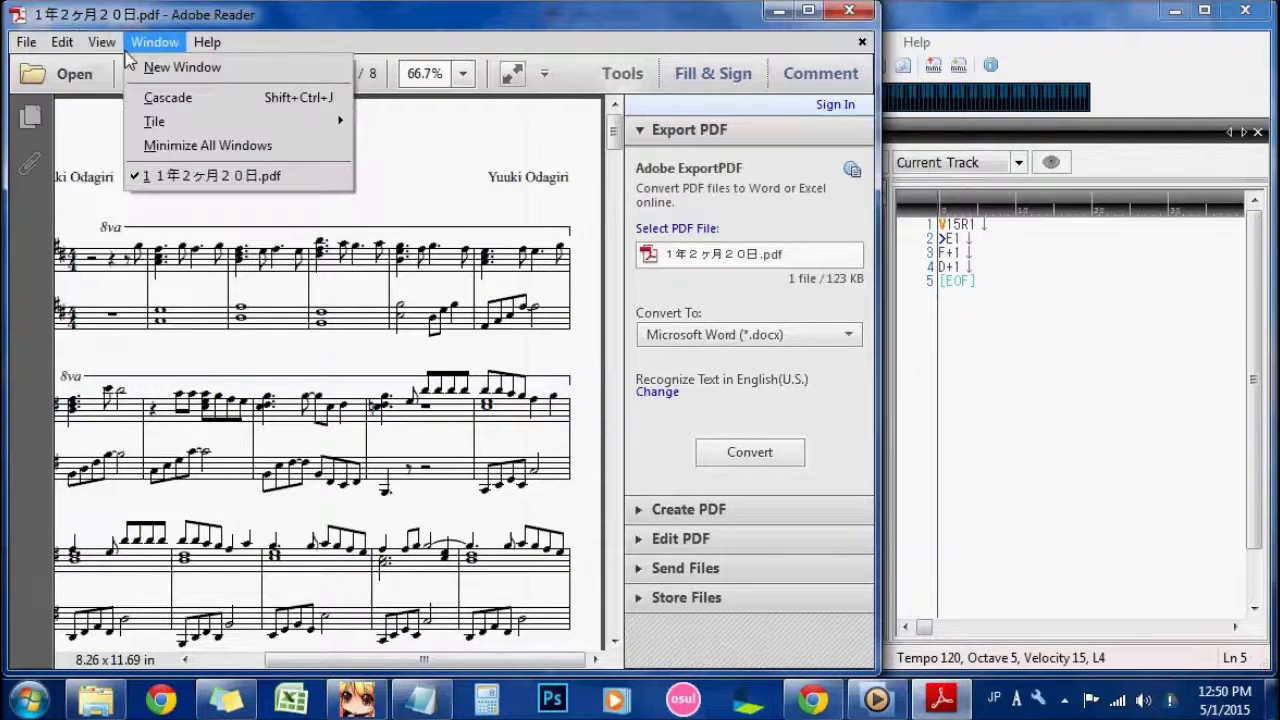
{"action": "mouse_move", "coordinate": [140, 145]}
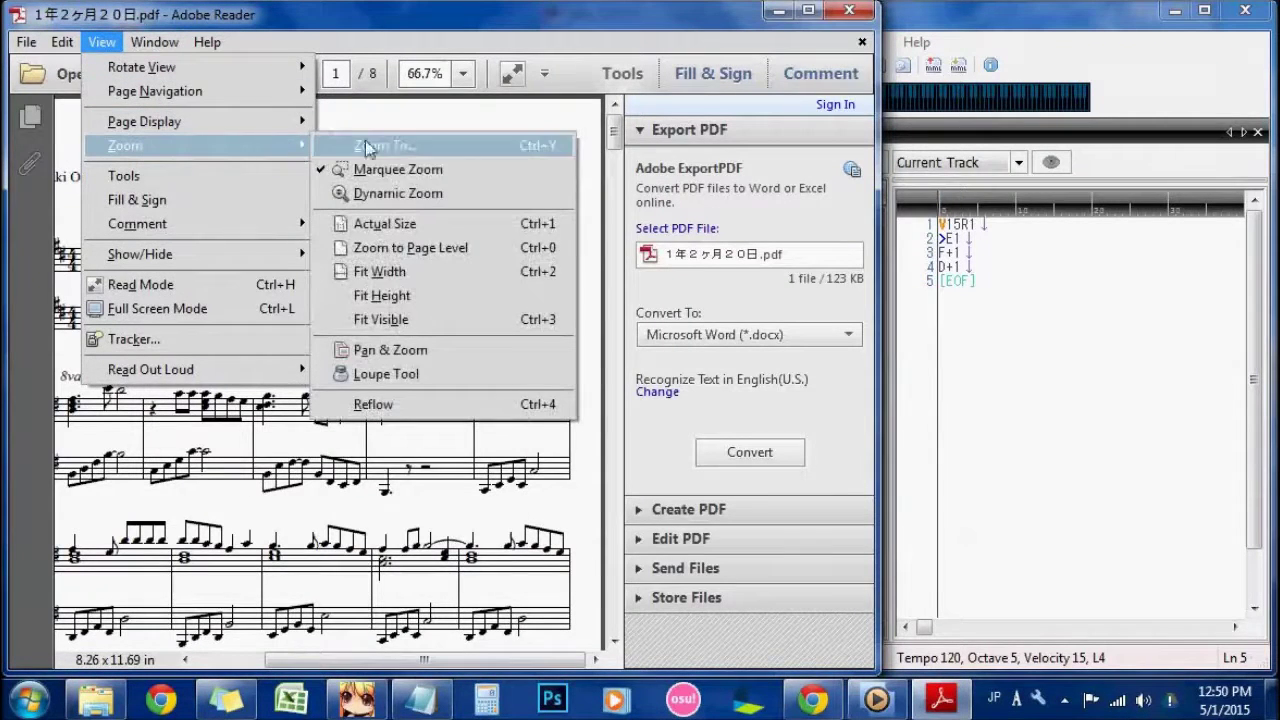
{"action": "right_click", "coordinate": [274, 446]}
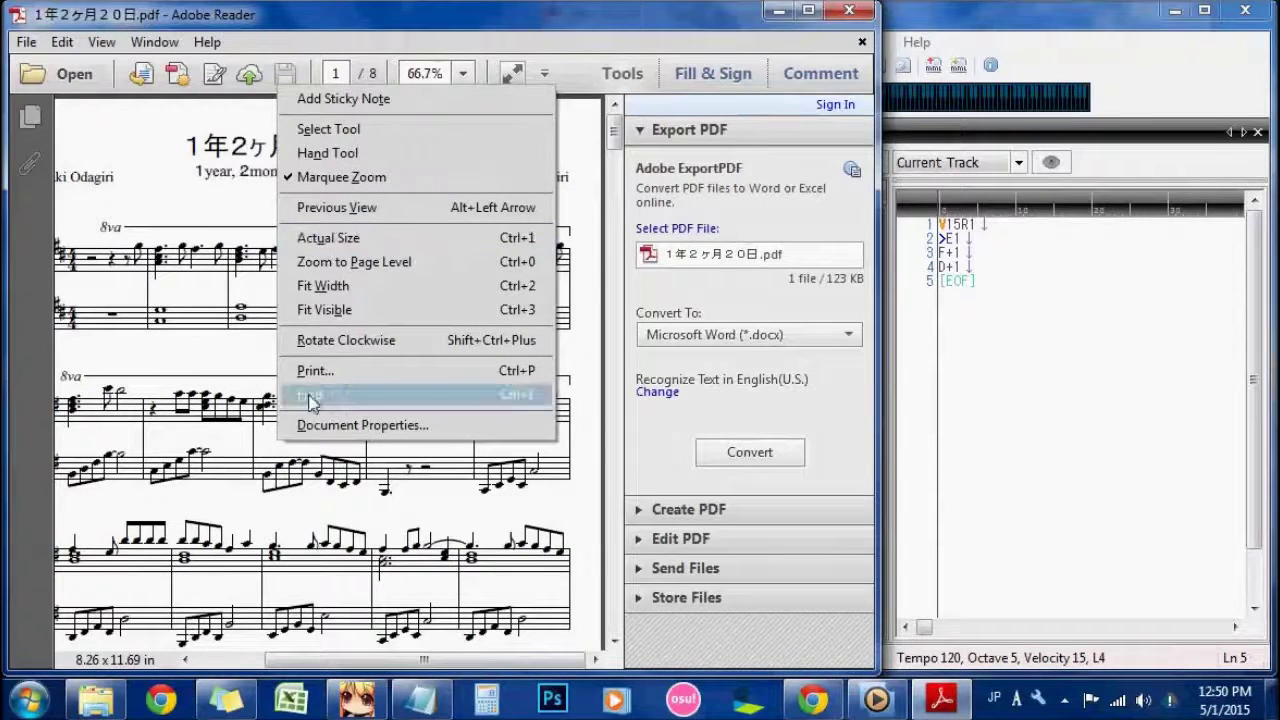
{"action": "left_click", "coordinate": [292, 25]}
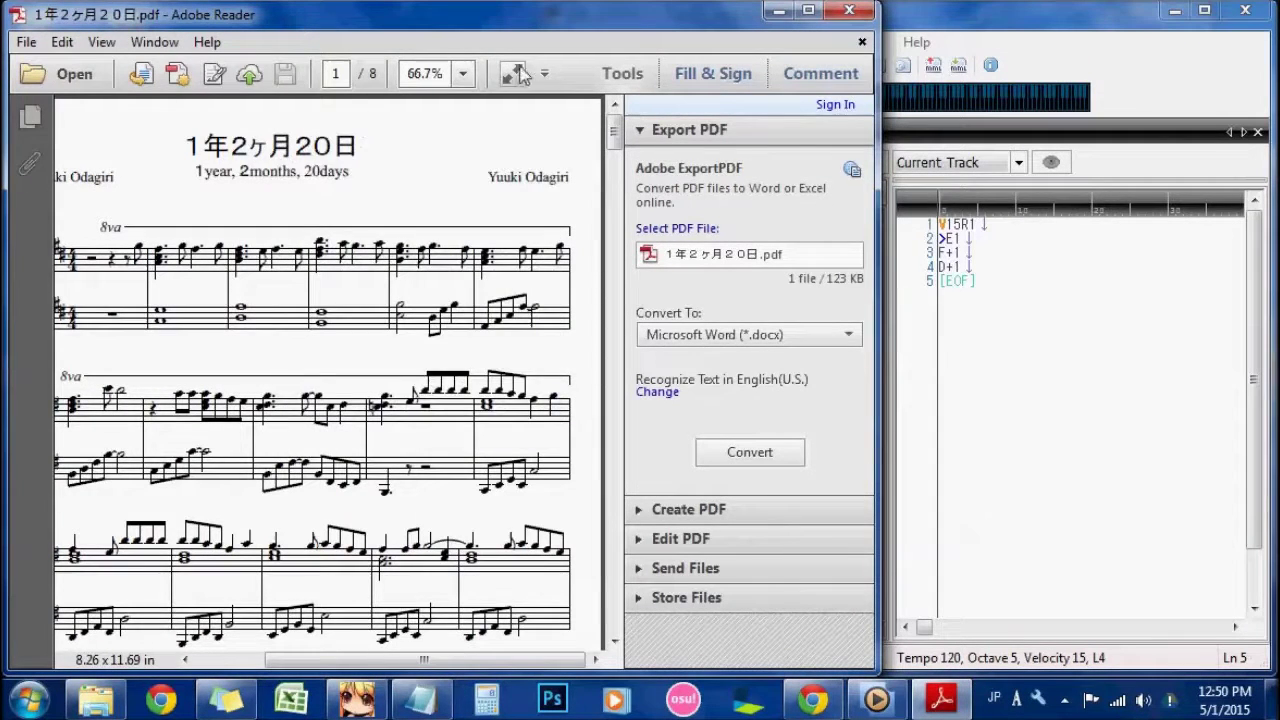
{"action": "left_click", "coordinate": [466, 74]}
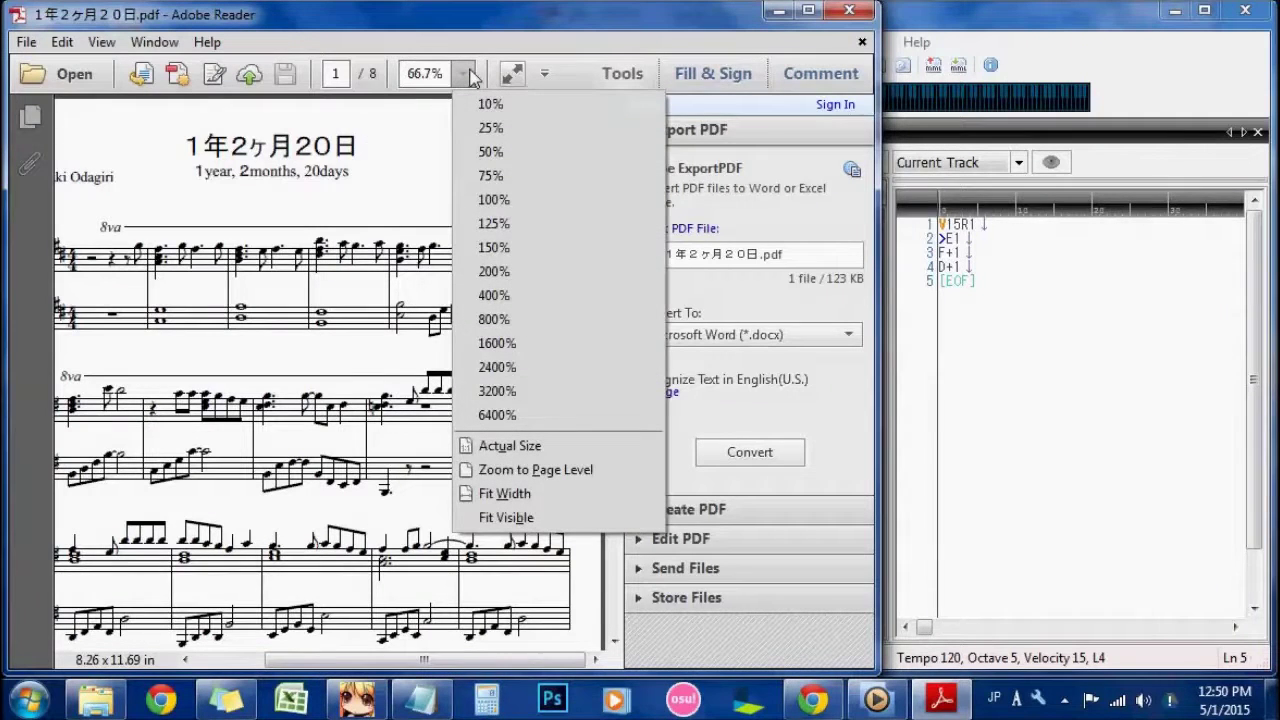
{"action": "left_click", "coordinate": [617, 494]}
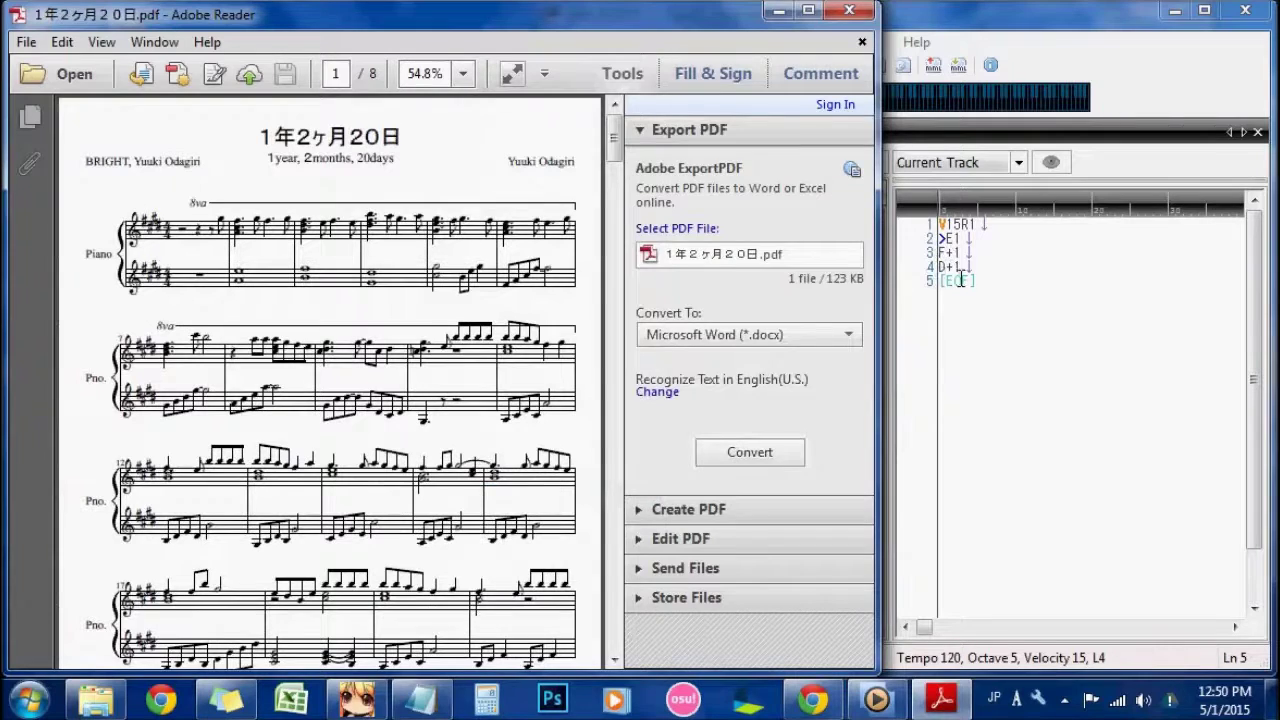
Step: Enter the half note G sharp on line 5 of Track2 as G+2
{"action": "left_click", "coordinate": [996, 294]}
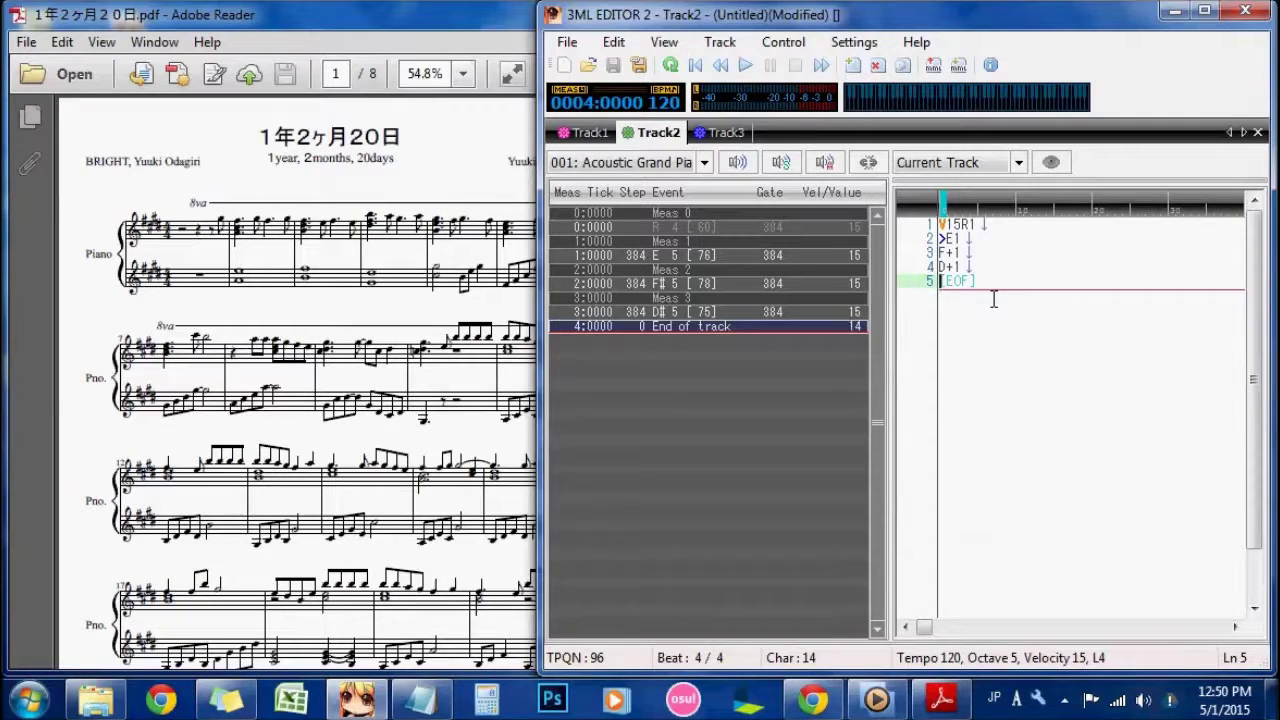
{"action": "type", "text": "G"}
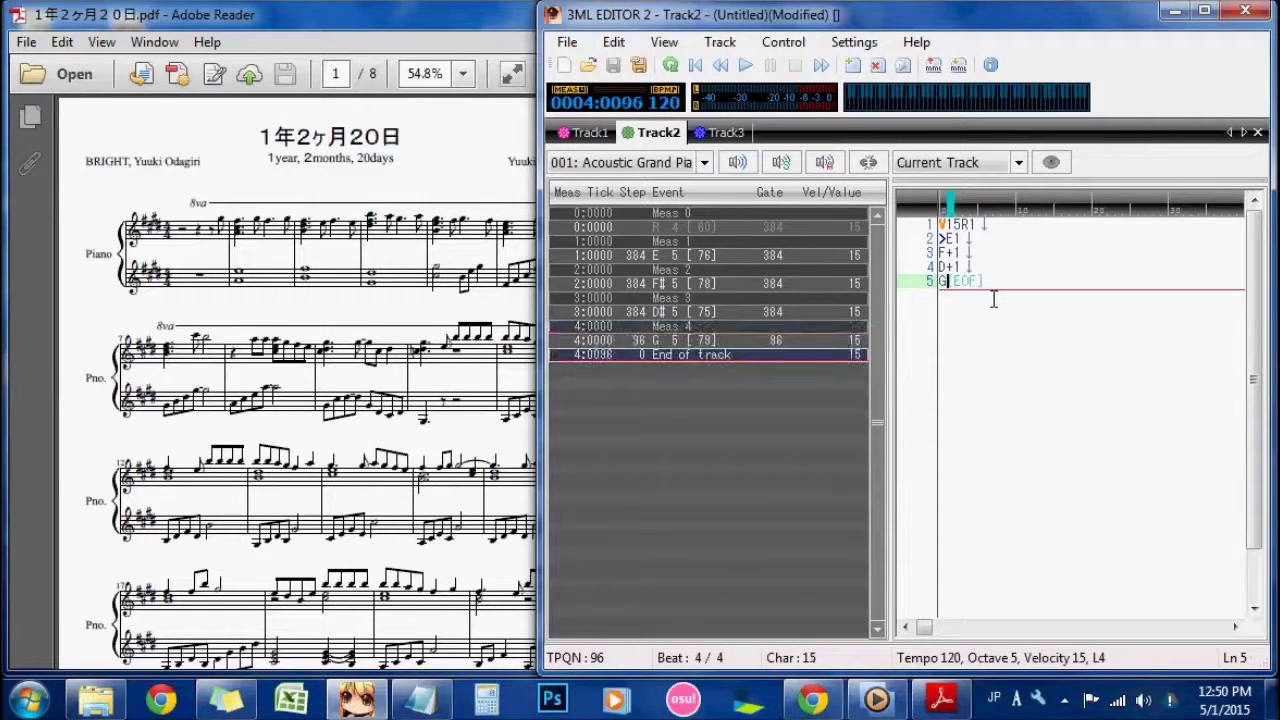
{"action": "type", "text": "="}
{"action": "type", "text": "2"}
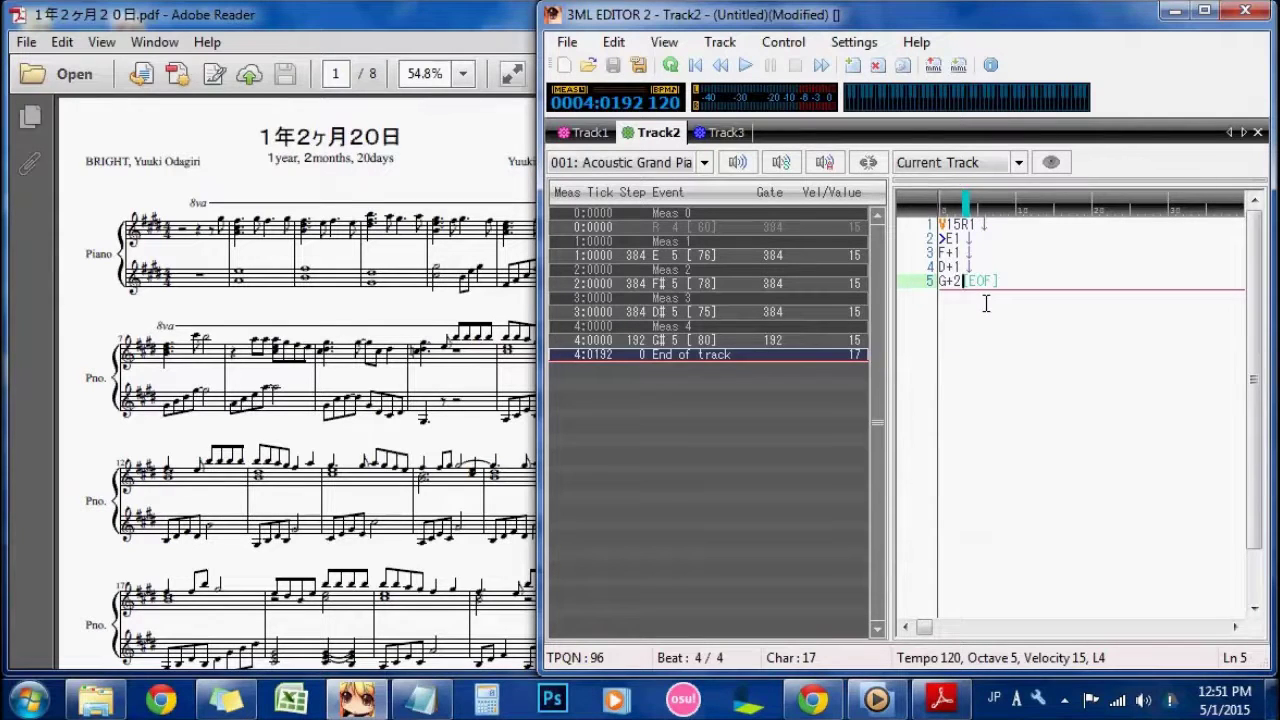
Step: Complete line 5 with <B8>E8G+ for the eighth notes B and E and the quarter note G sharp, and start line 6
{"action": "type", "text": "<"}
{"action": "type", "text": "B8"}
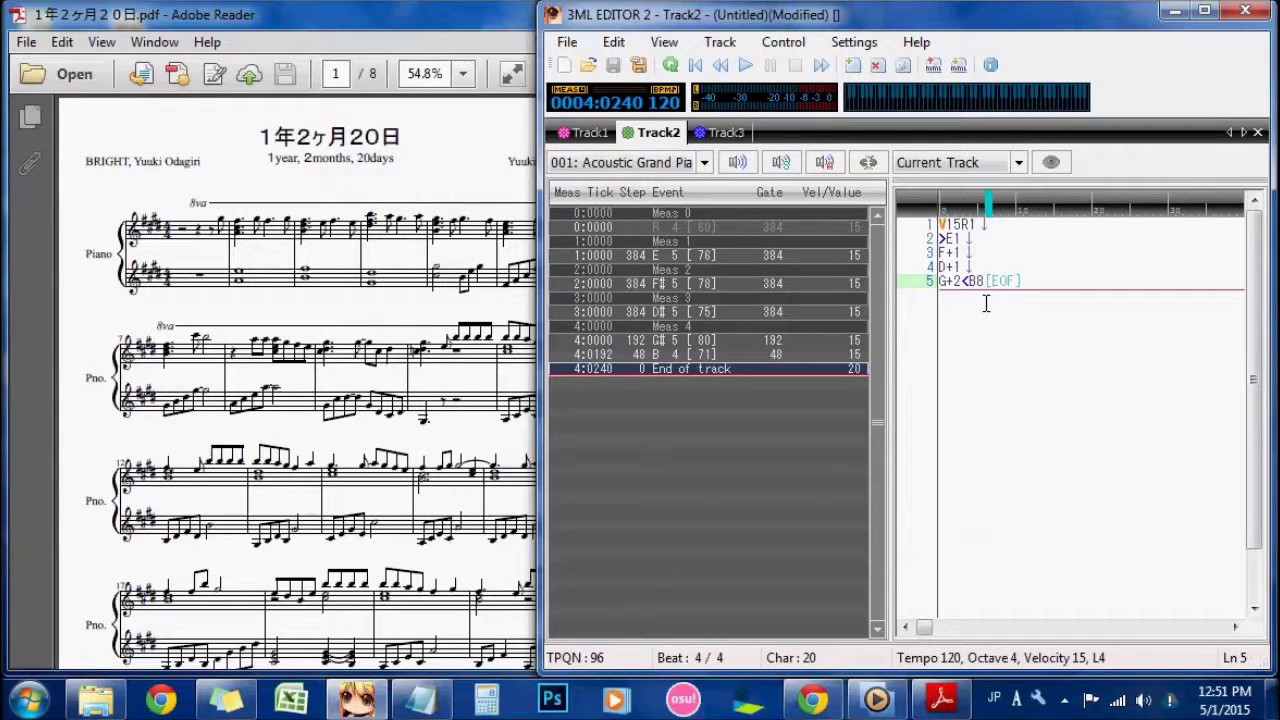
{"action": "type", "text": ">E8"}
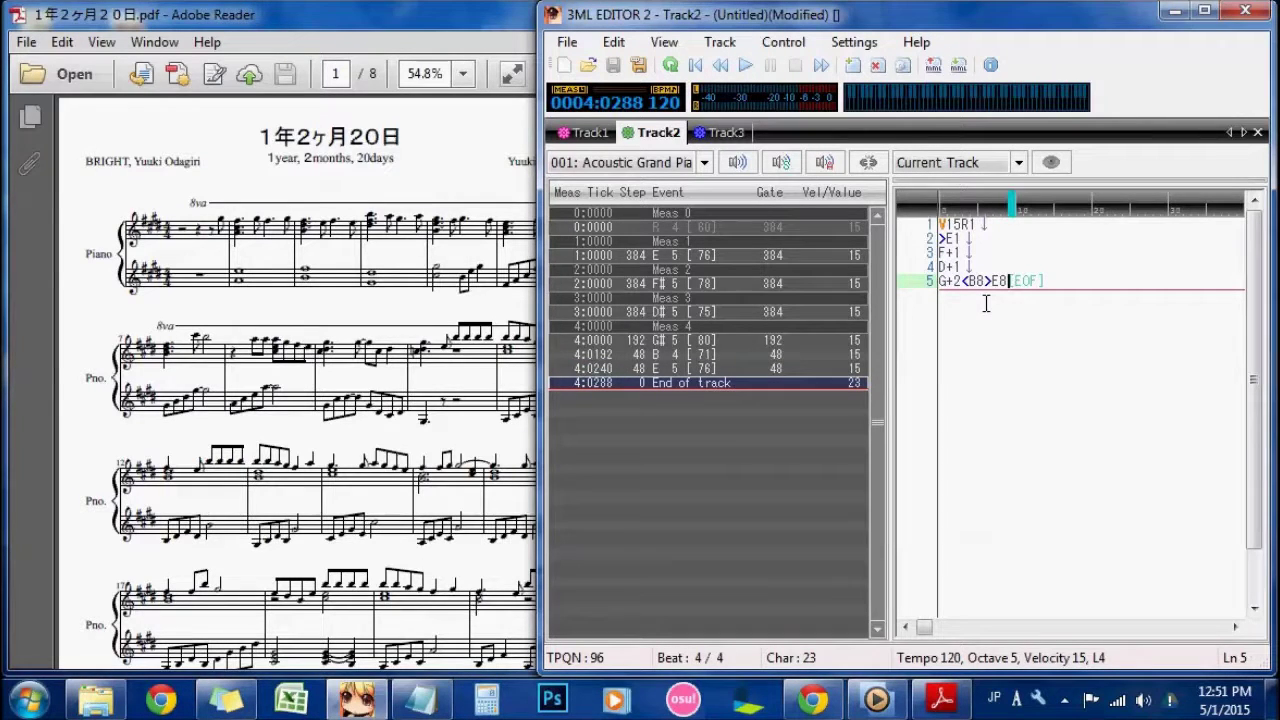
{"action": "type", "text": "G"}
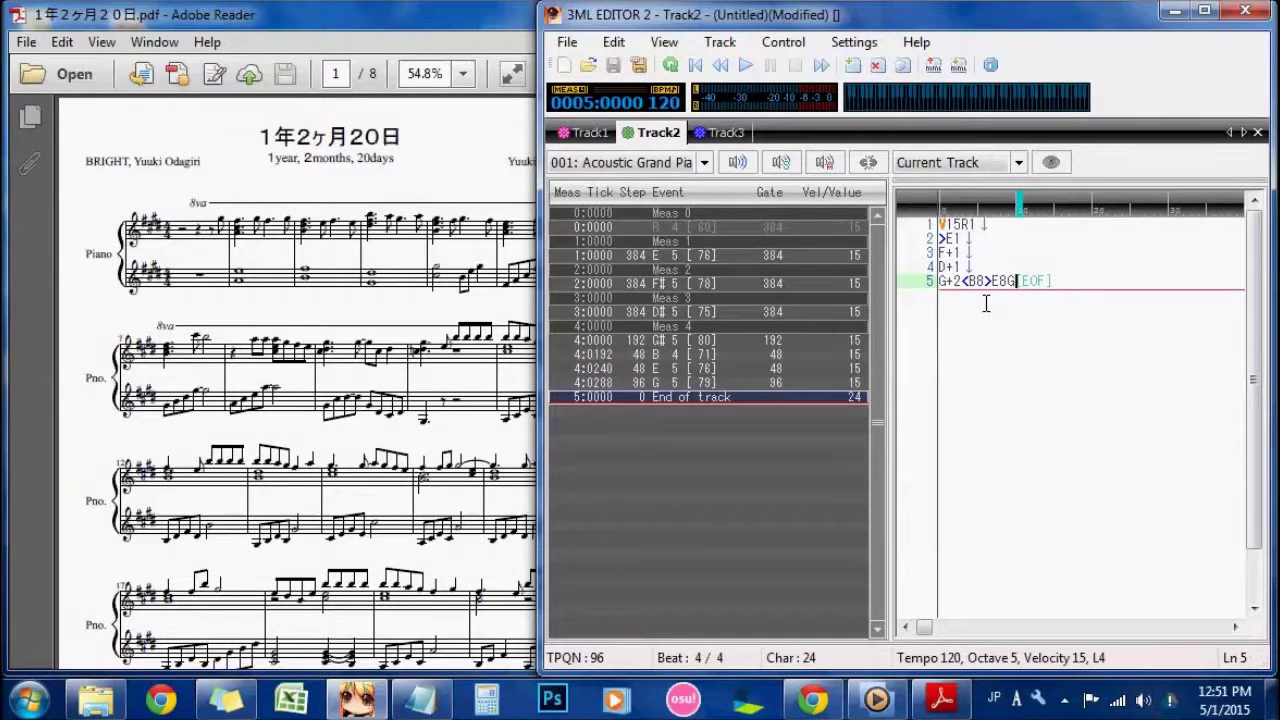
{"action": "type", "text": "+"}
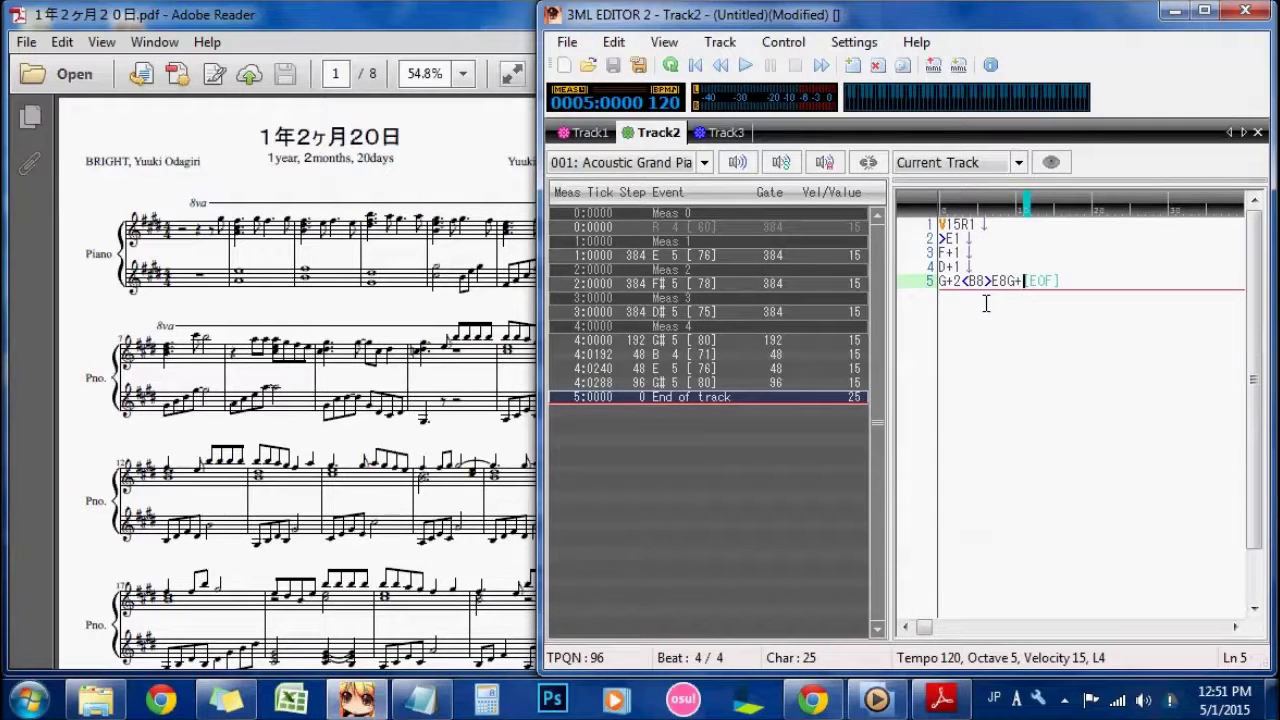
{"action": "key", "text": "Return"}
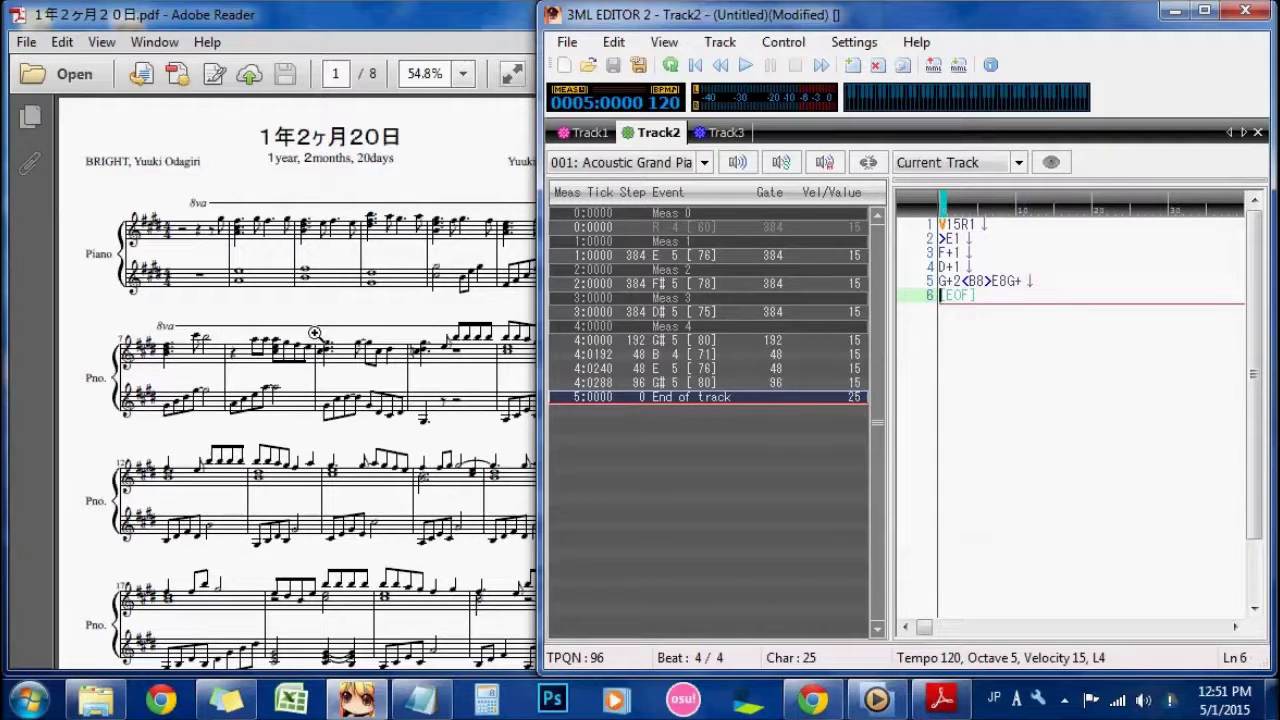
{"action": "left_click", "coordinate": [468, 328]}
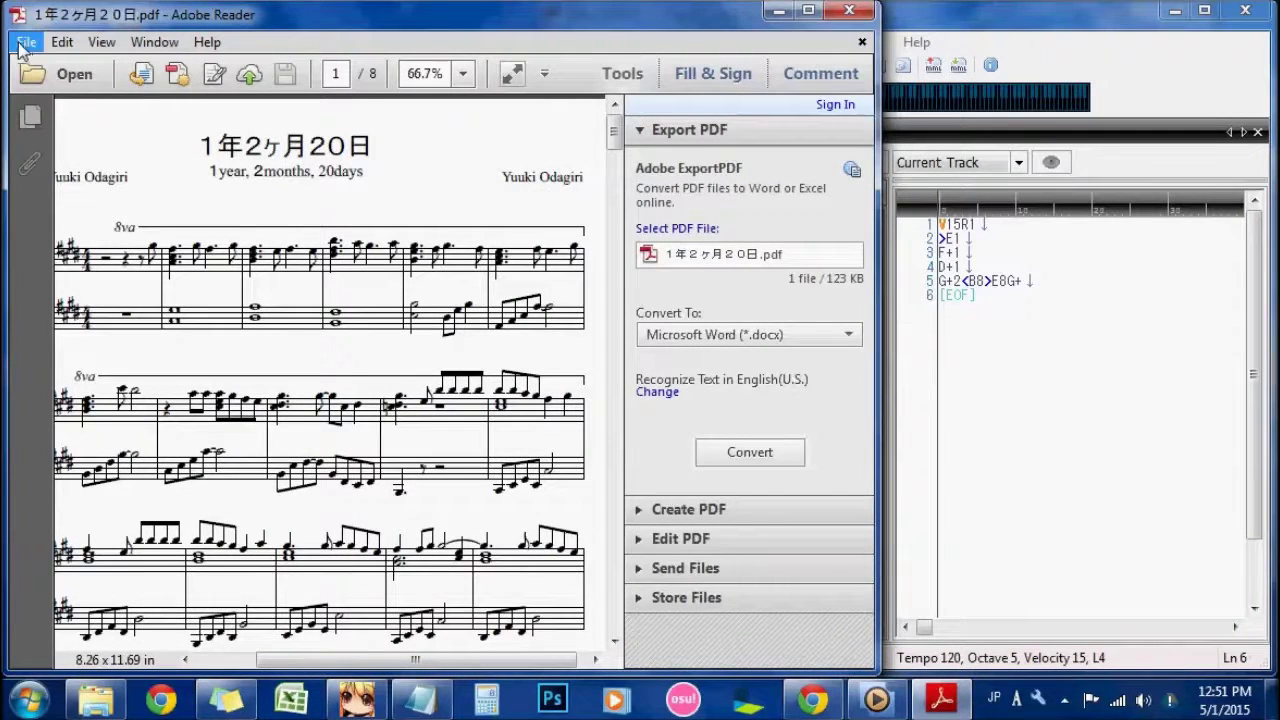
{"action": "left_click", "coordinate": [101, 42]}
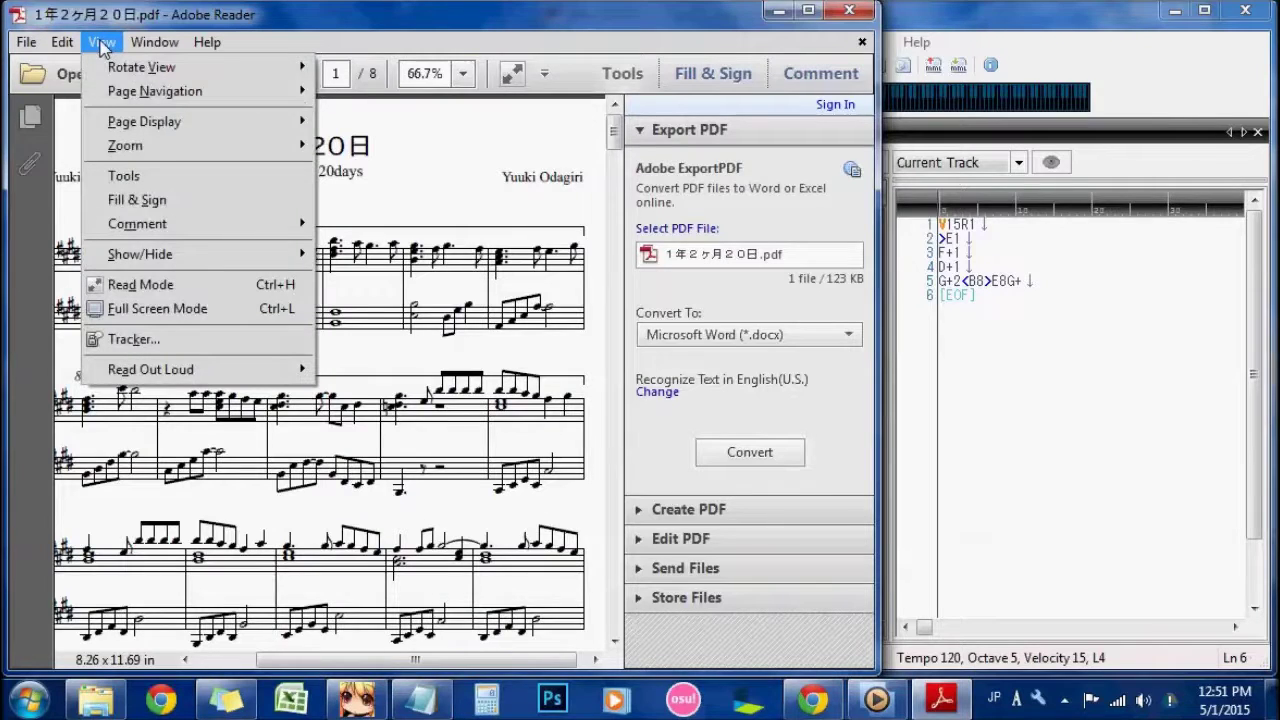
{"action": "mouse_move", "coordinate": [153, 146]}
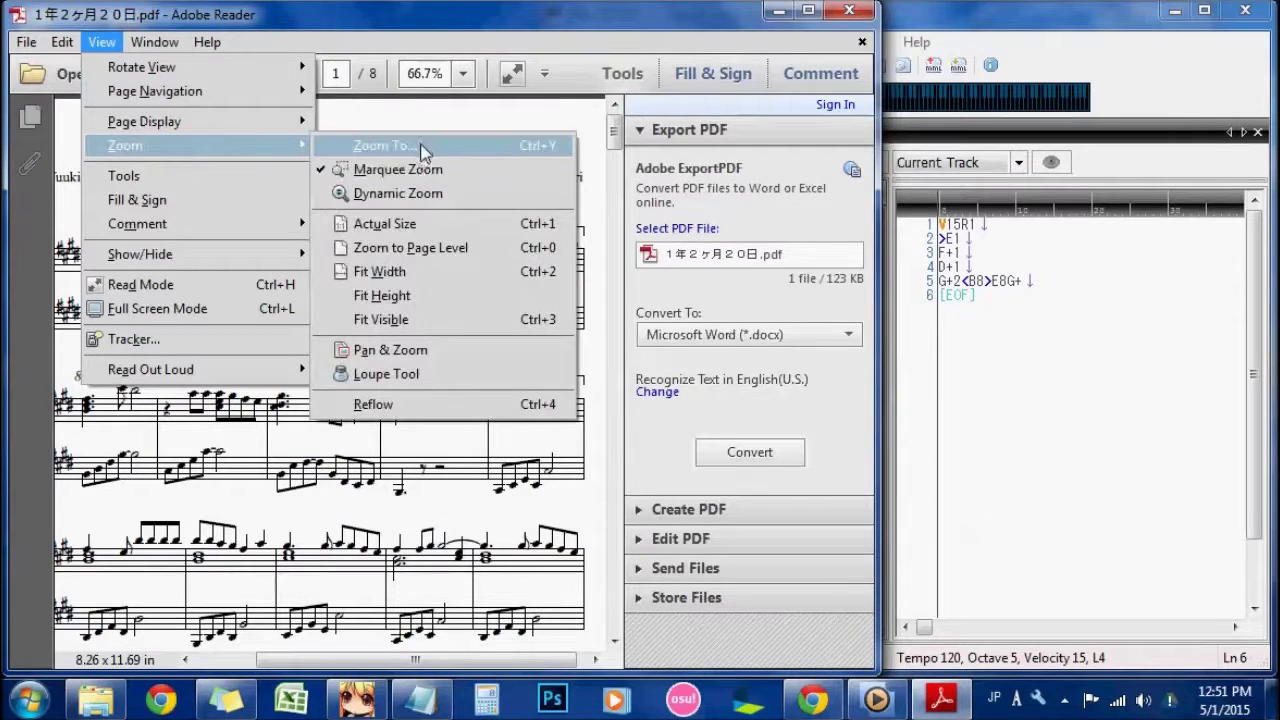
{"action": "left_click", "coordinate": [418, 196]}
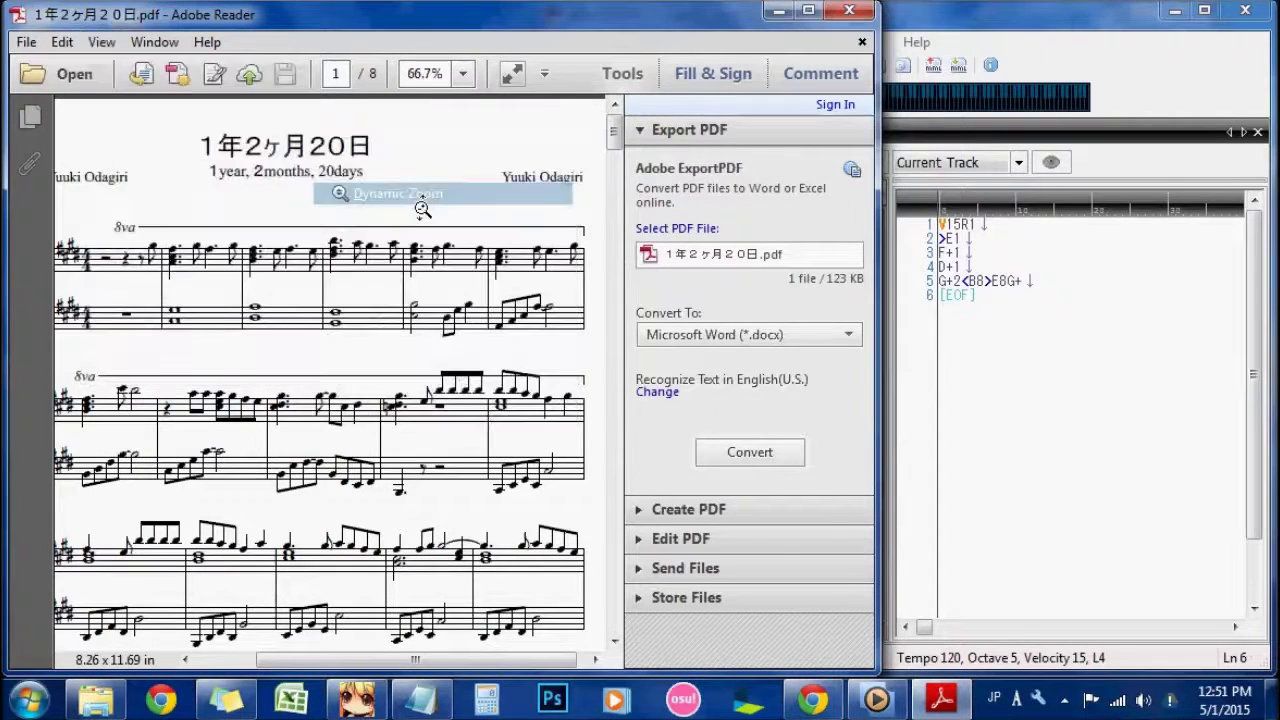
{"action": "left_click_drag", "start_coordinate": [423, 210], "coordinate": [386, 250]}
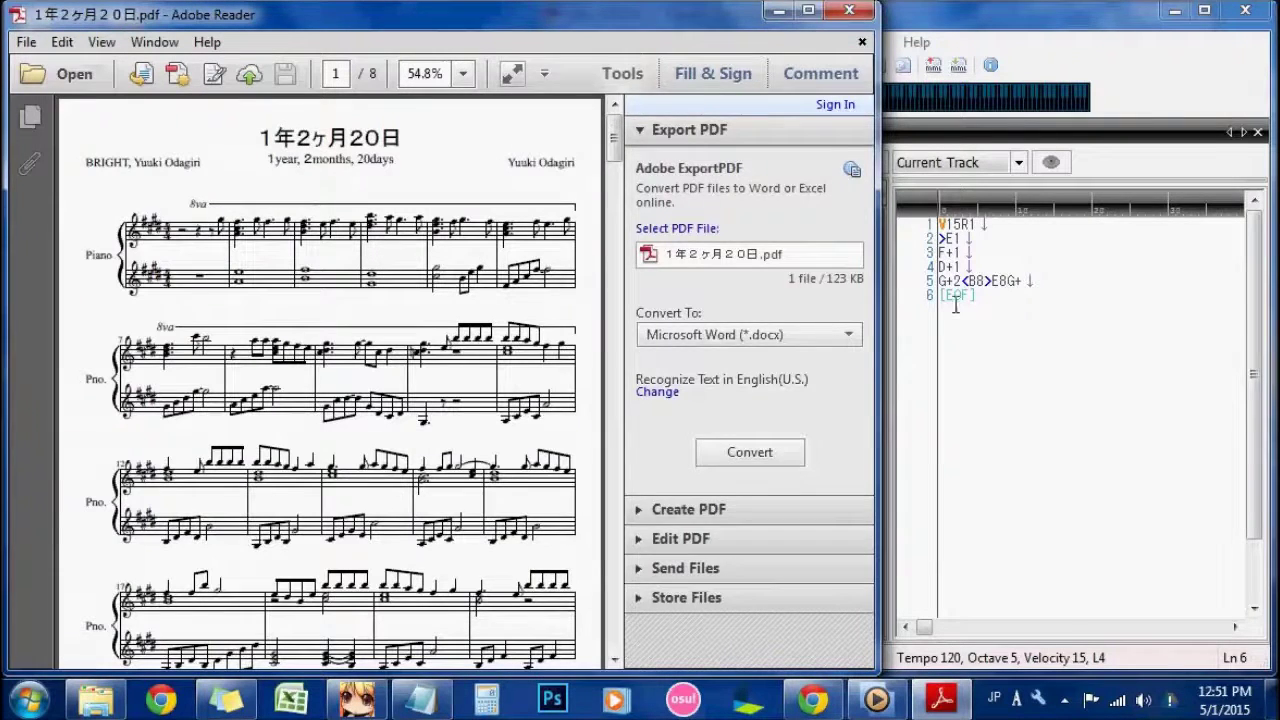
Step: Start line 6 of Track2 with <F+8A8 for the eighth notes F sharp and A, checking the score
{"action": "left_click", "coordinate": [955, 305]}
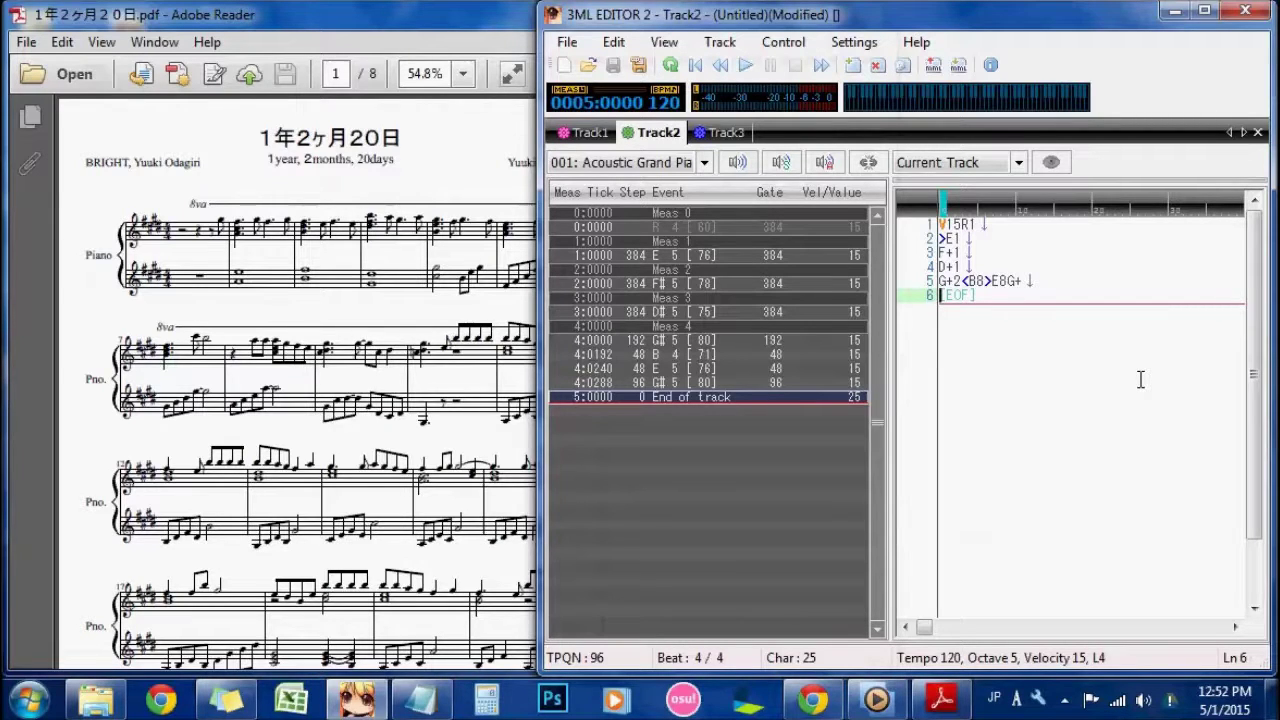
{"action": "type", "text": "<"}
{"action": "left_click", "coordinate": [431, 10]}
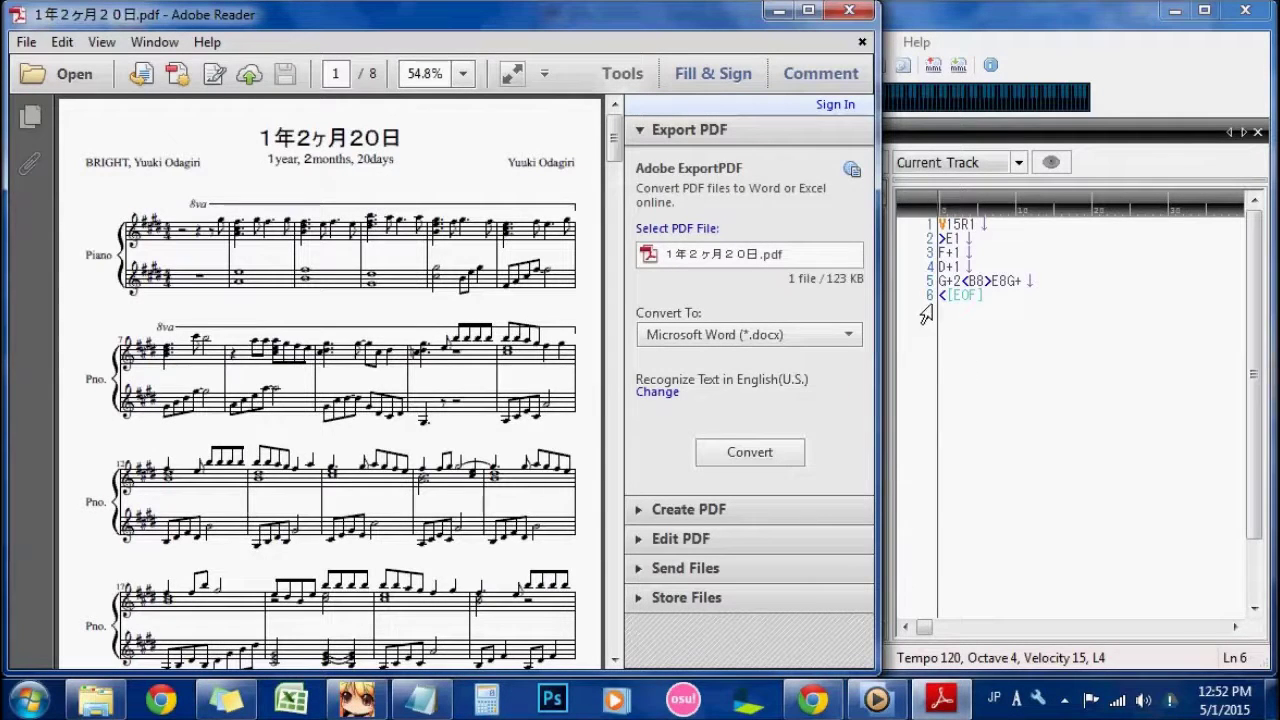
{"action": "left_click", "coordinate": [955, 302]}
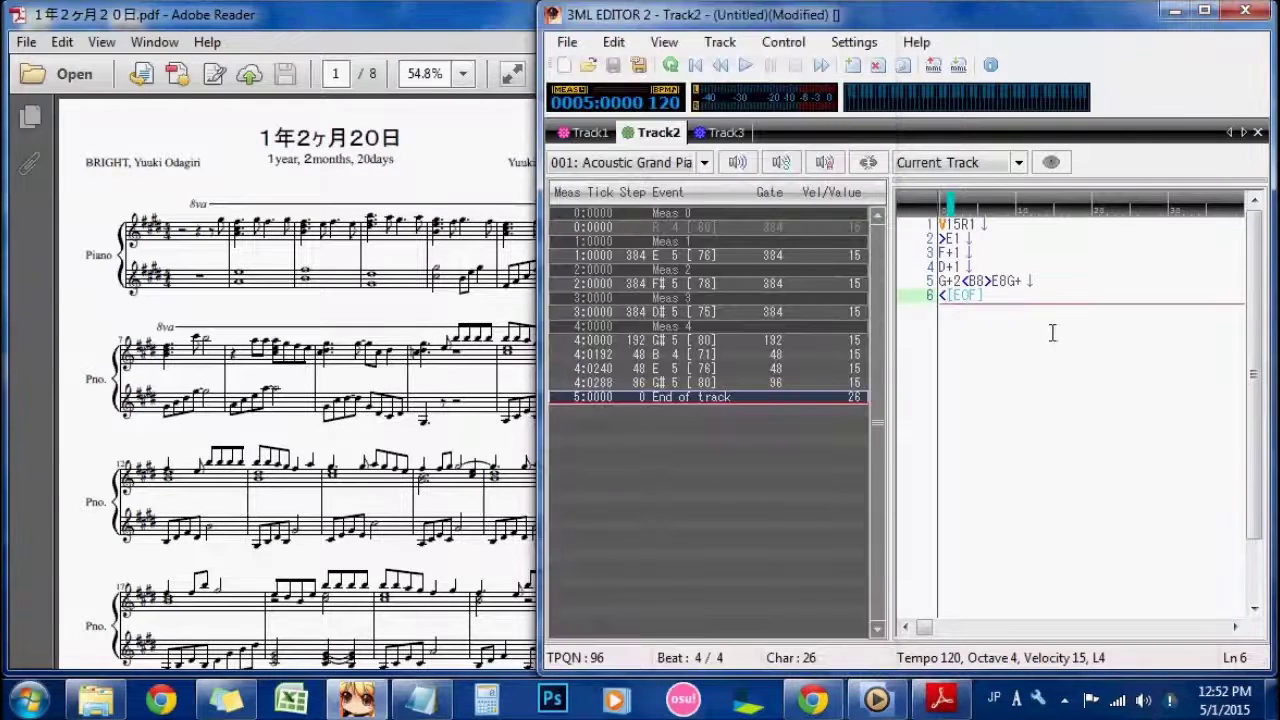
{"action": "type", "text": "F"}
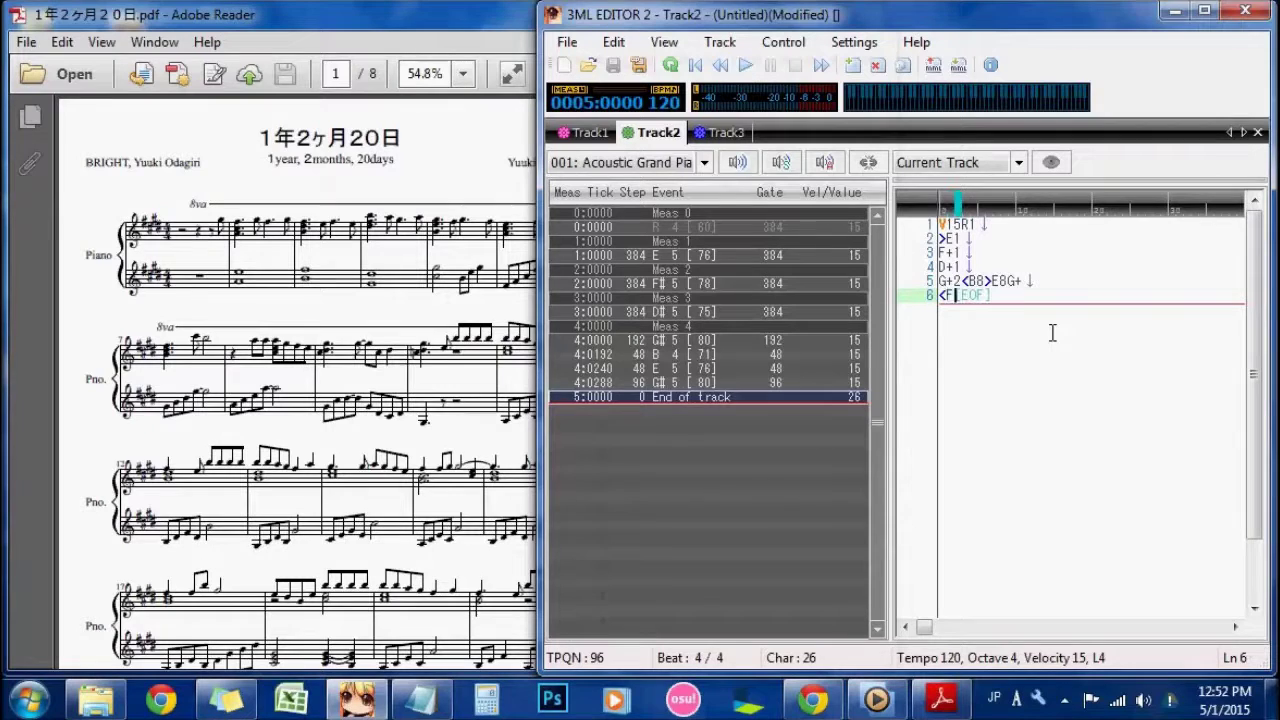
{"action": "type", "text": "+"}
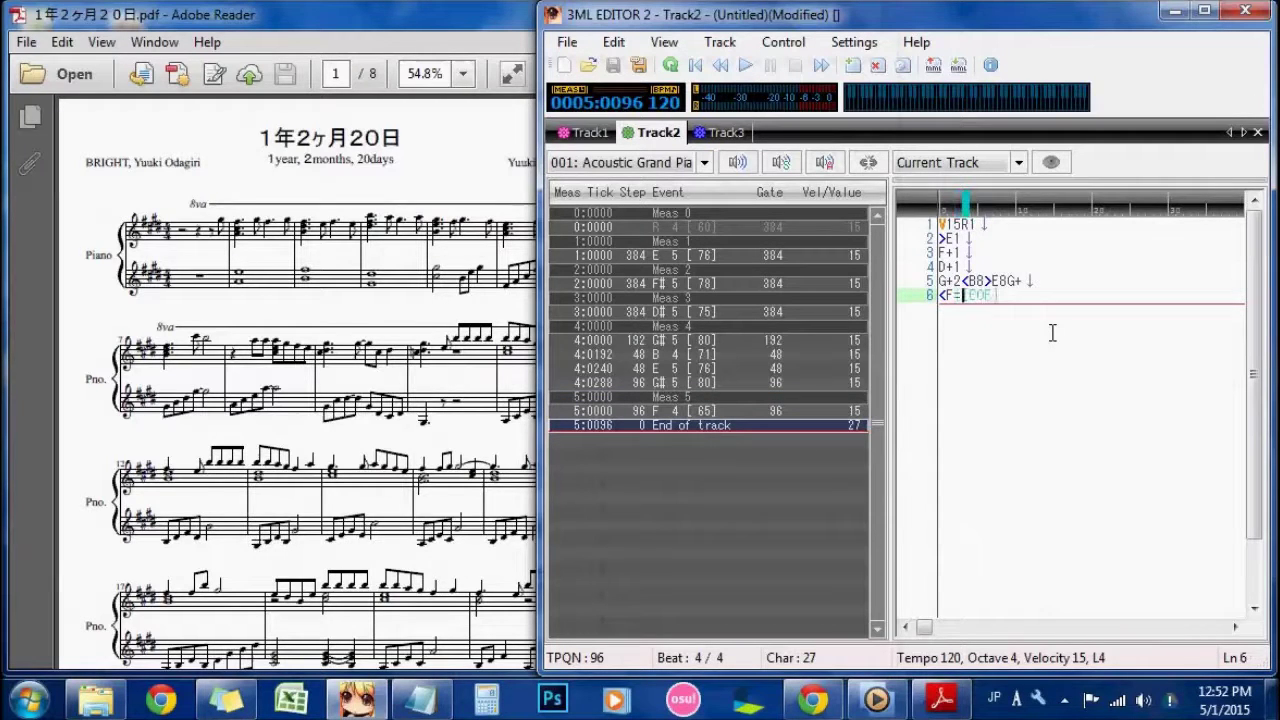
{"action": "type", "text": "8"}
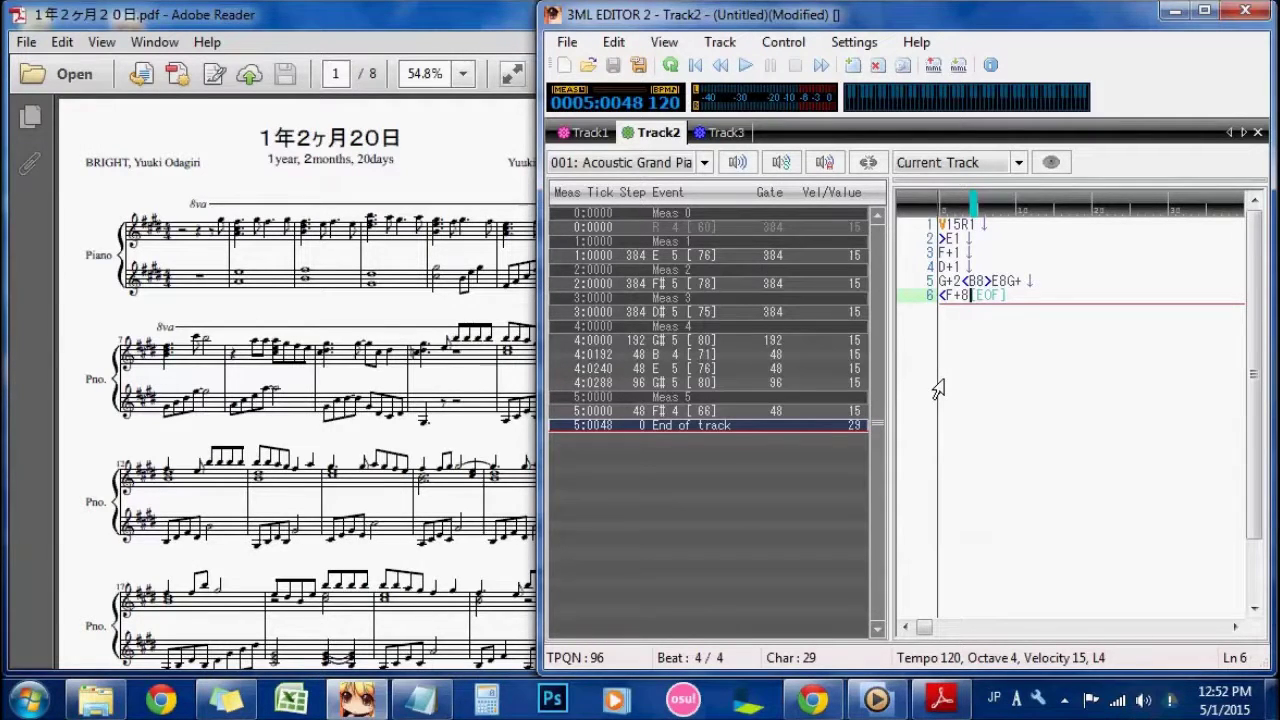
{"action": "type", "text": "A8"}
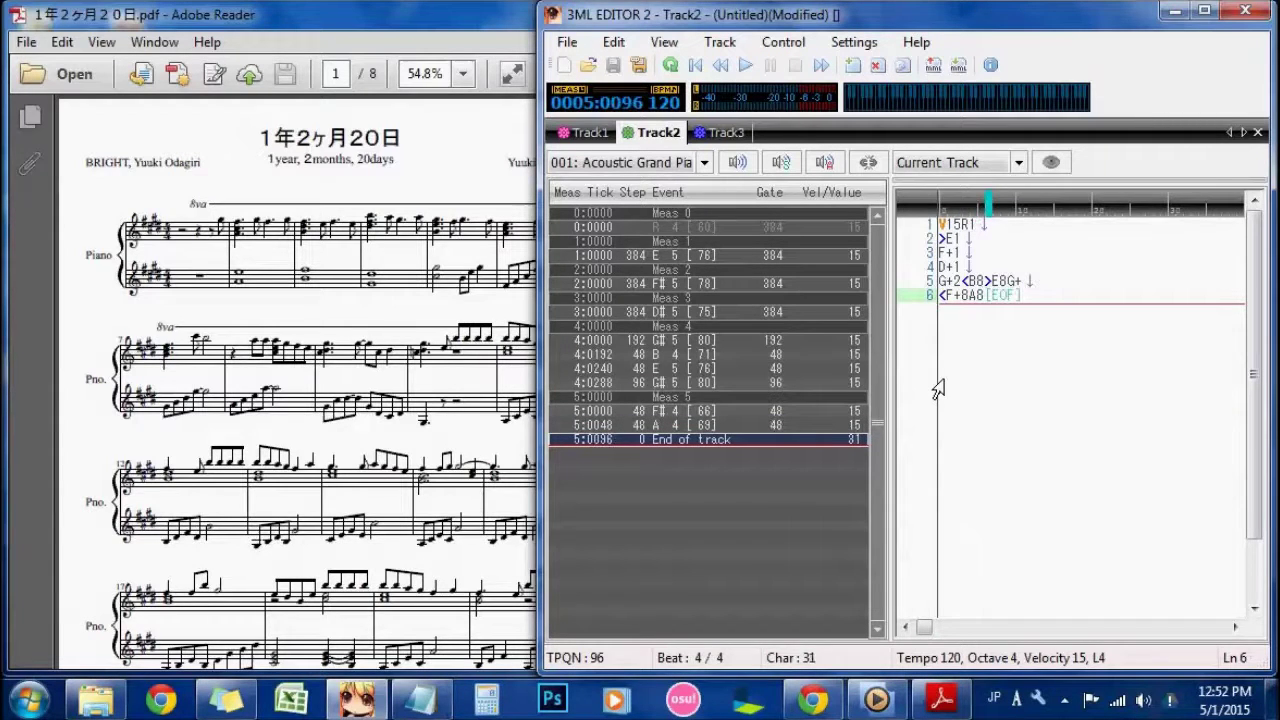
Step: Continue line 6 of Track2 with >C+8F+8 for the eighth notes C sharp and F sharp, following the score
{"action": "left_click", "coordinate": [416, 28]}
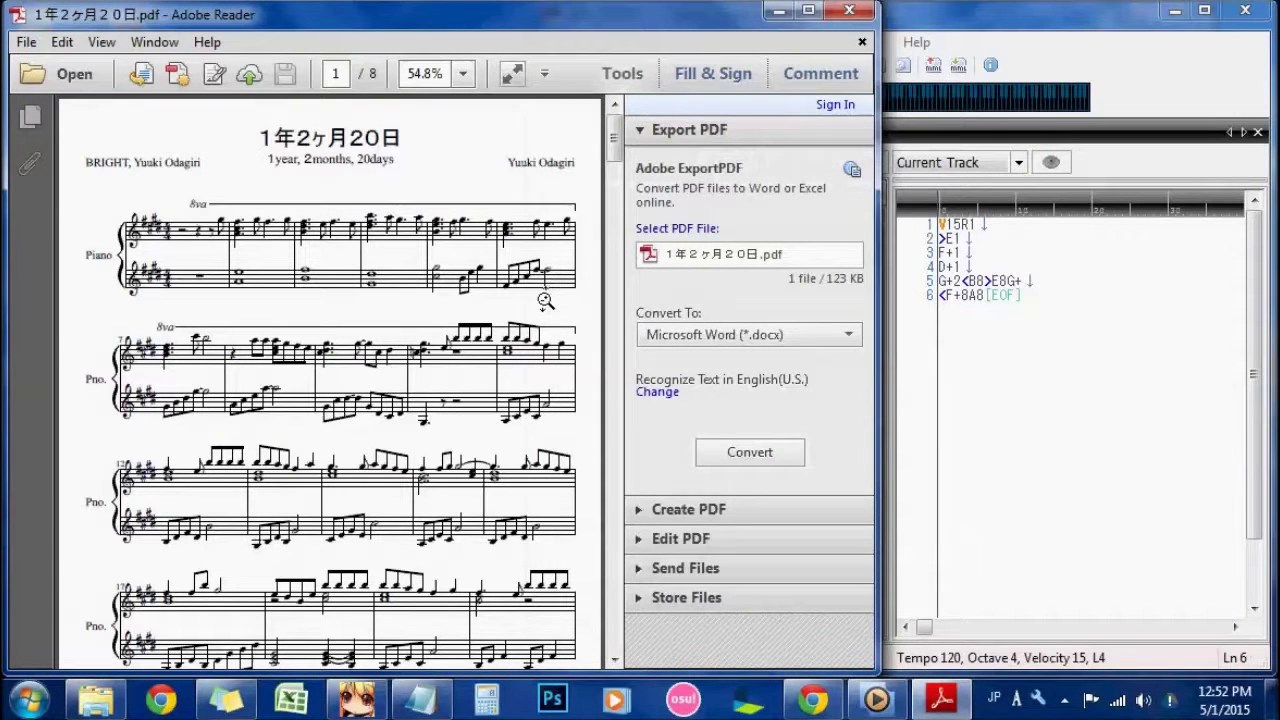
{"action": "left_click", "coordinate": [995, 300]}
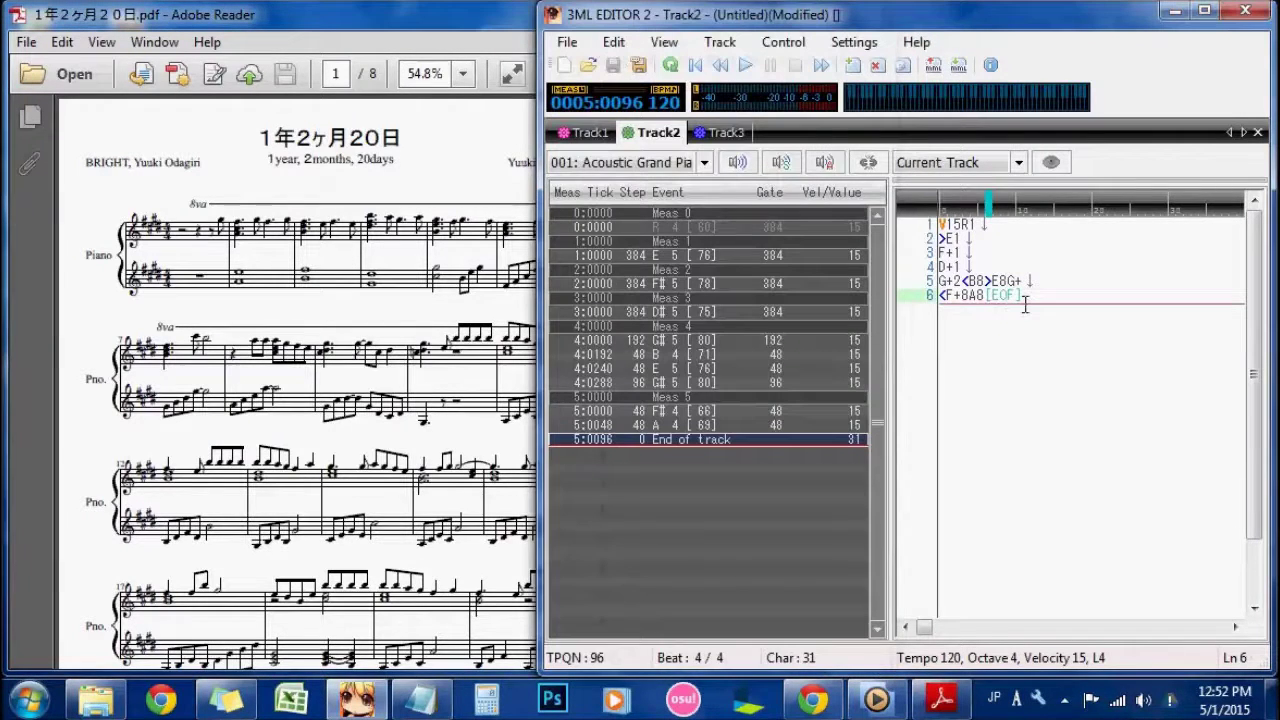
{"action": "type", "text": ">"}
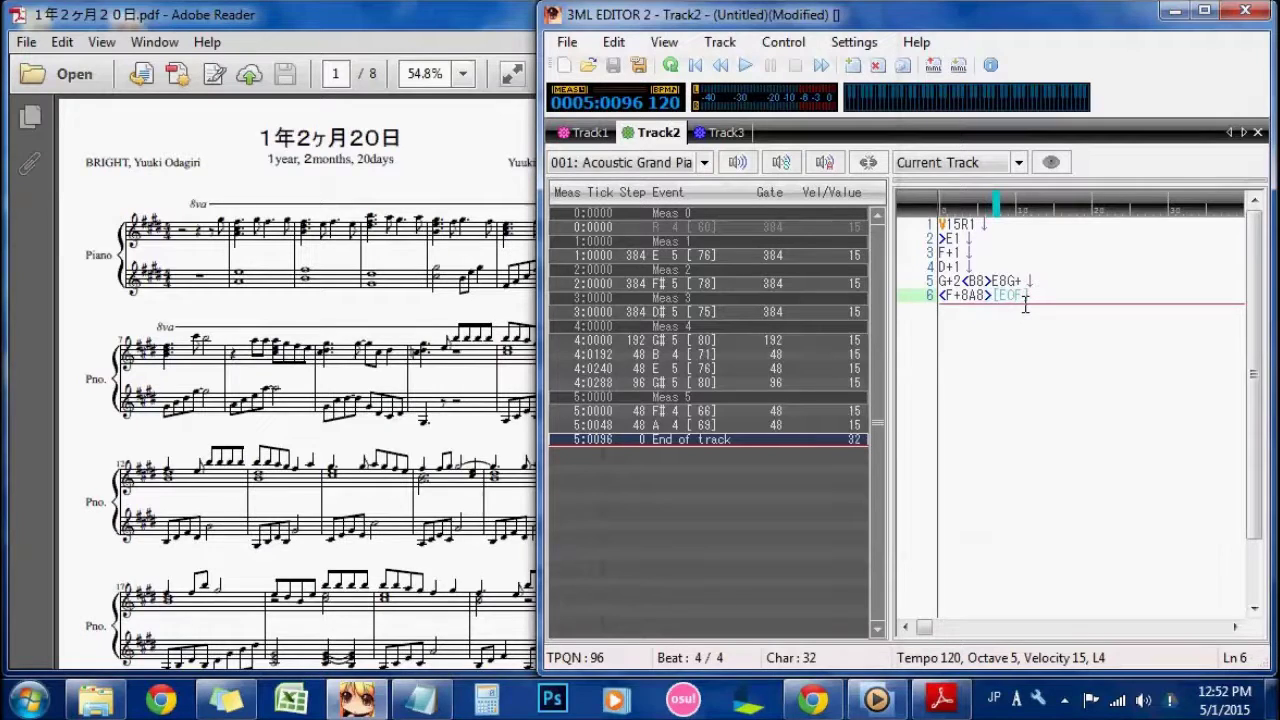
{"action": "left_click", "coordinate": [442, 32]}
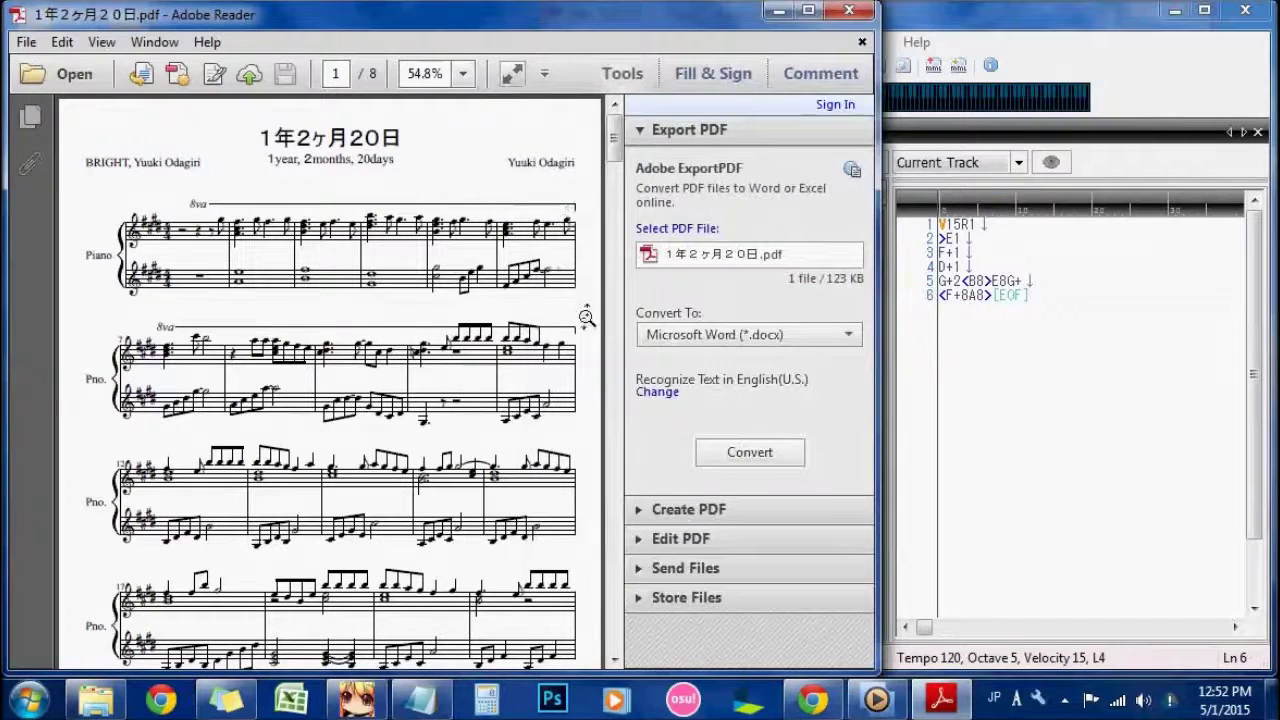
{"action": "left_click", "coordinate": [1000, 307]}
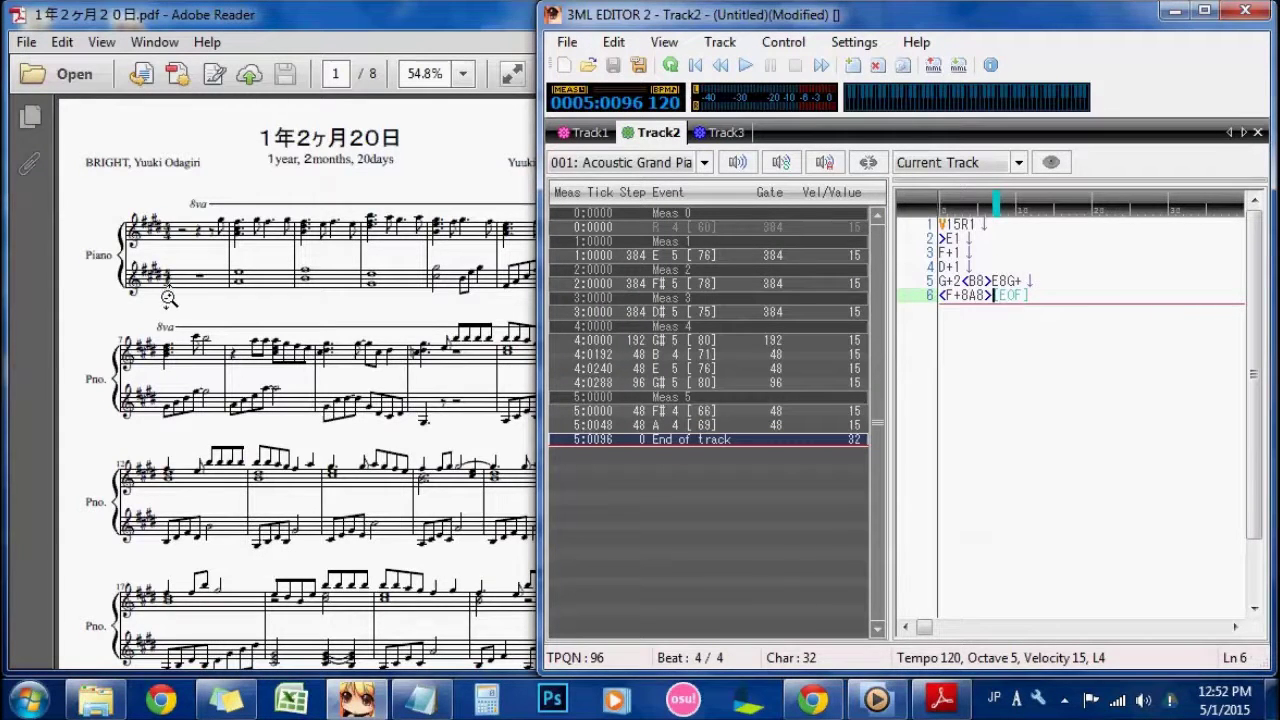
{"action": "type", "text": "C="}
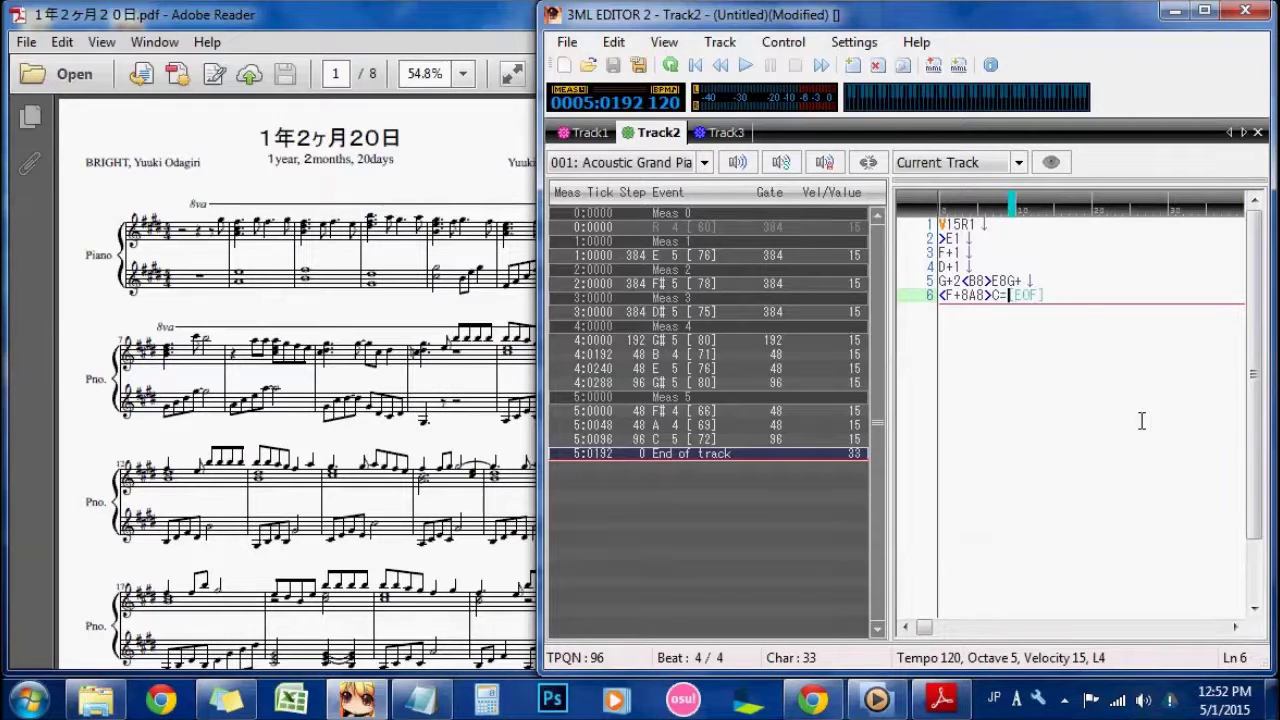
{"action": "key", "text": "BackSpace"}
{"action": "type", "text": "+8"}
{"action": "left_click", "coordinate": [238, 15]}
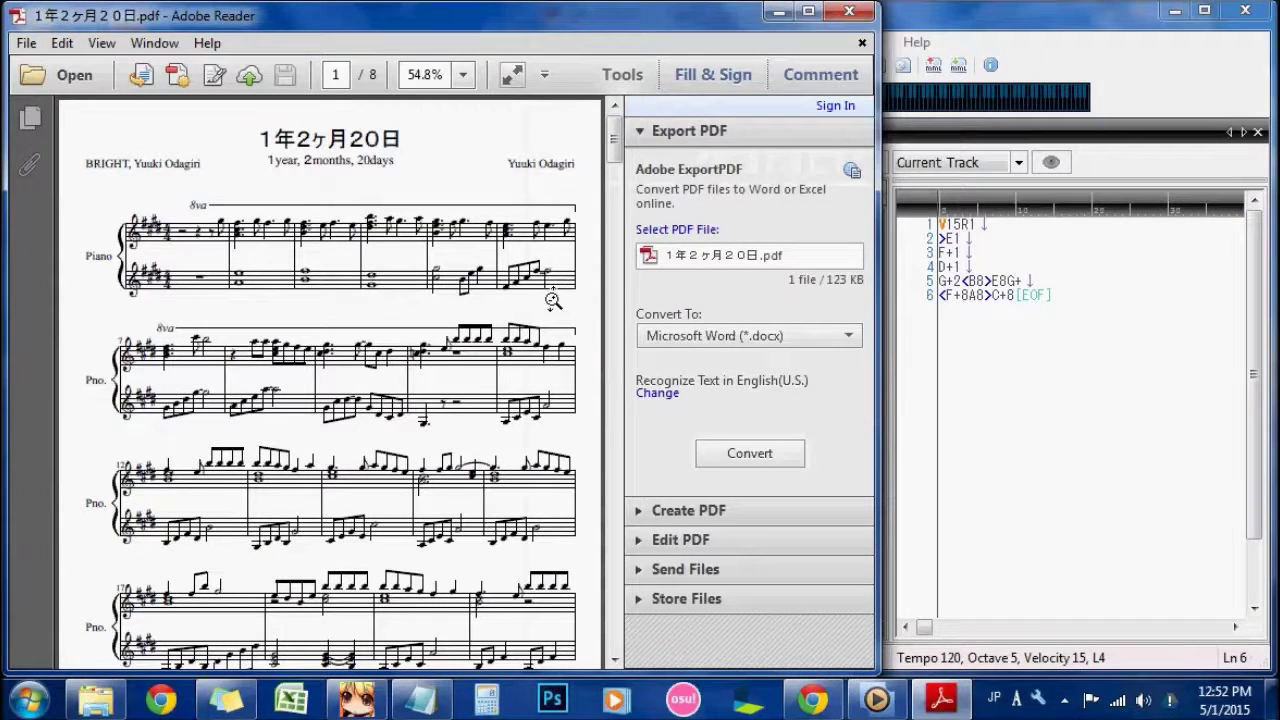
{"action": "left_click", "coordinate": [1023, 300]}
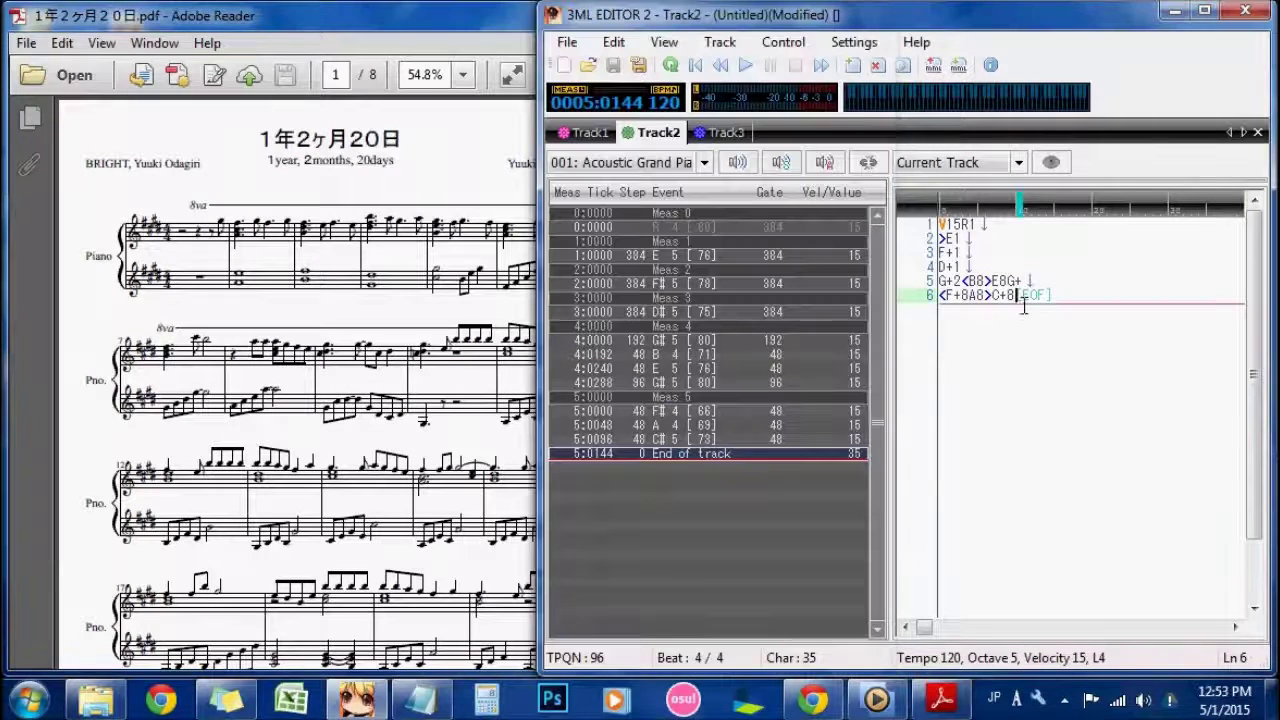
{"action": "type", "text": "F+8"}
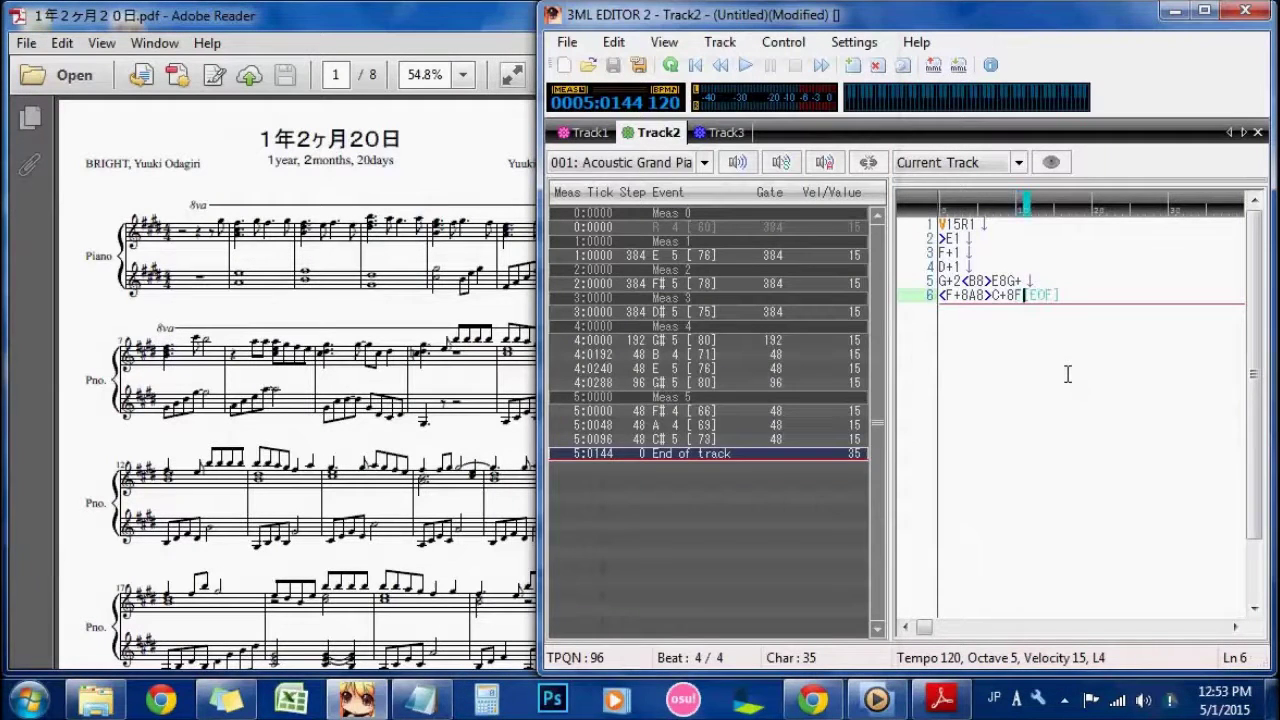
Step: Inspect the tie in the first system's last bass measure and complete line 6 of Track2 with &F+2
{"action": "left_click", "coordinate": [505, 12]}
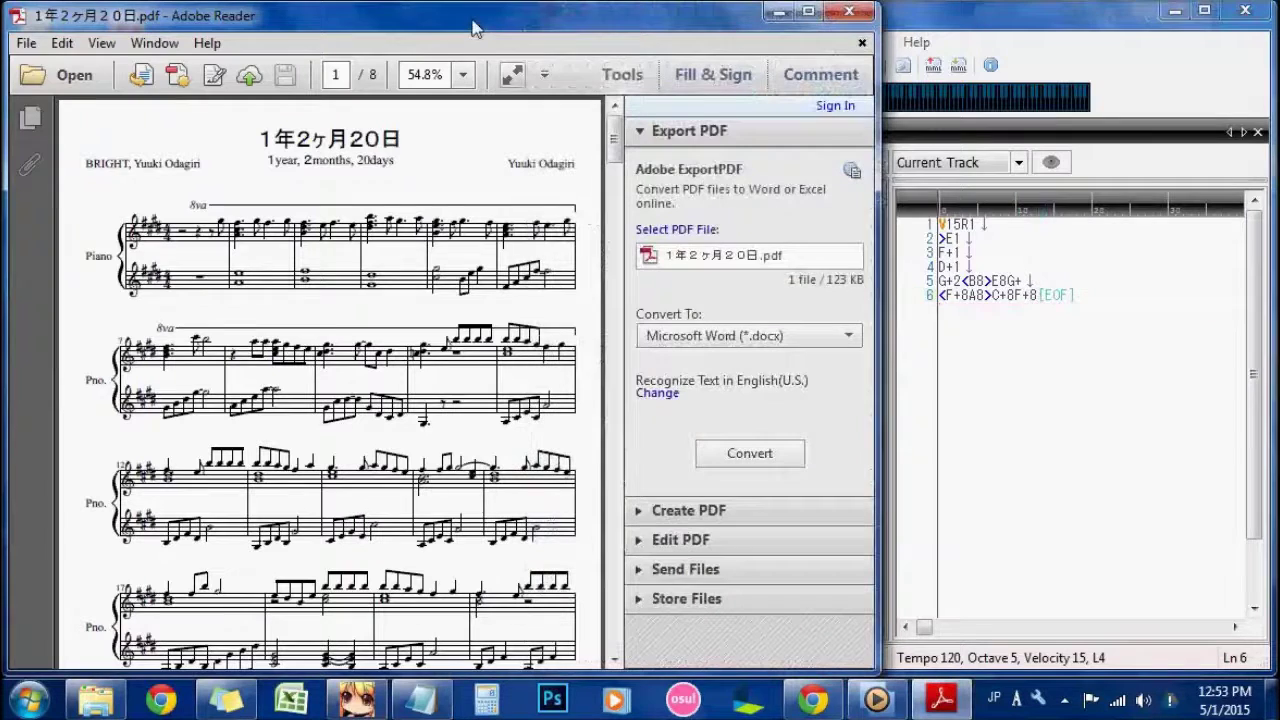
{"action": "left_click", "coordinate": [562, 295]}
{"action": "left_click", "coordinate": [580, 303]}
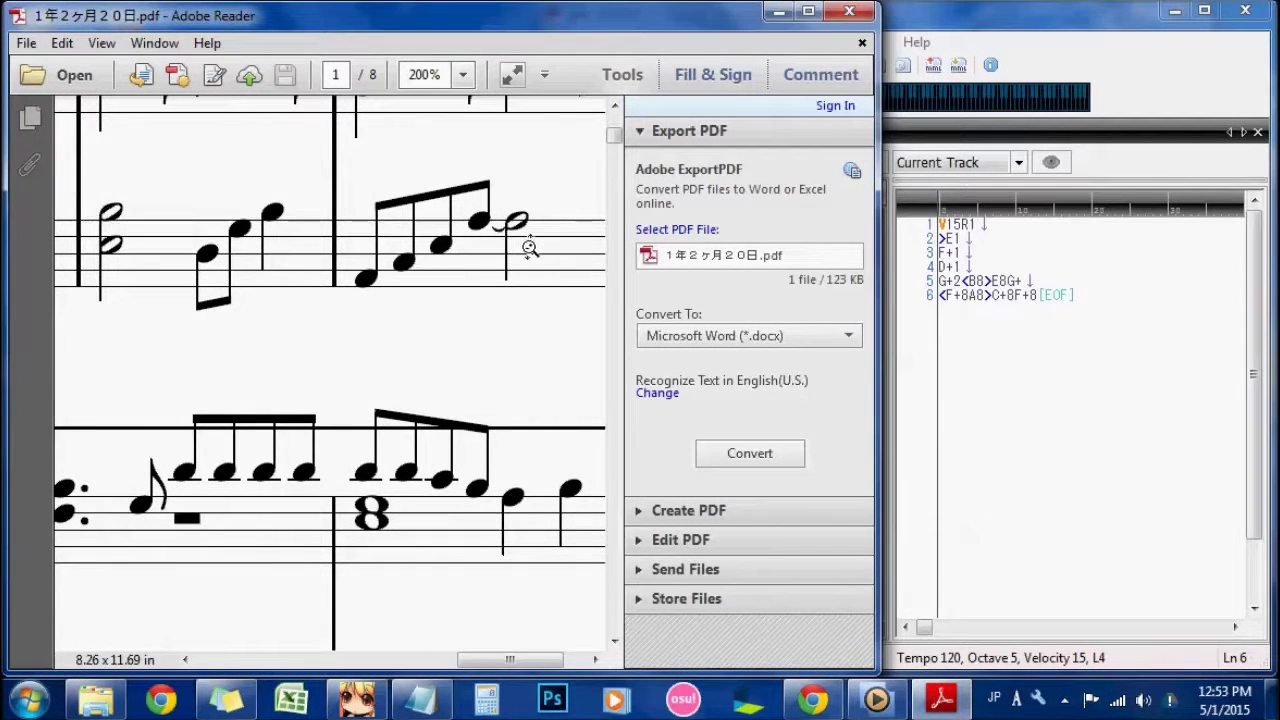
{"action": "left_click", "coordinate": [1049, 305]}
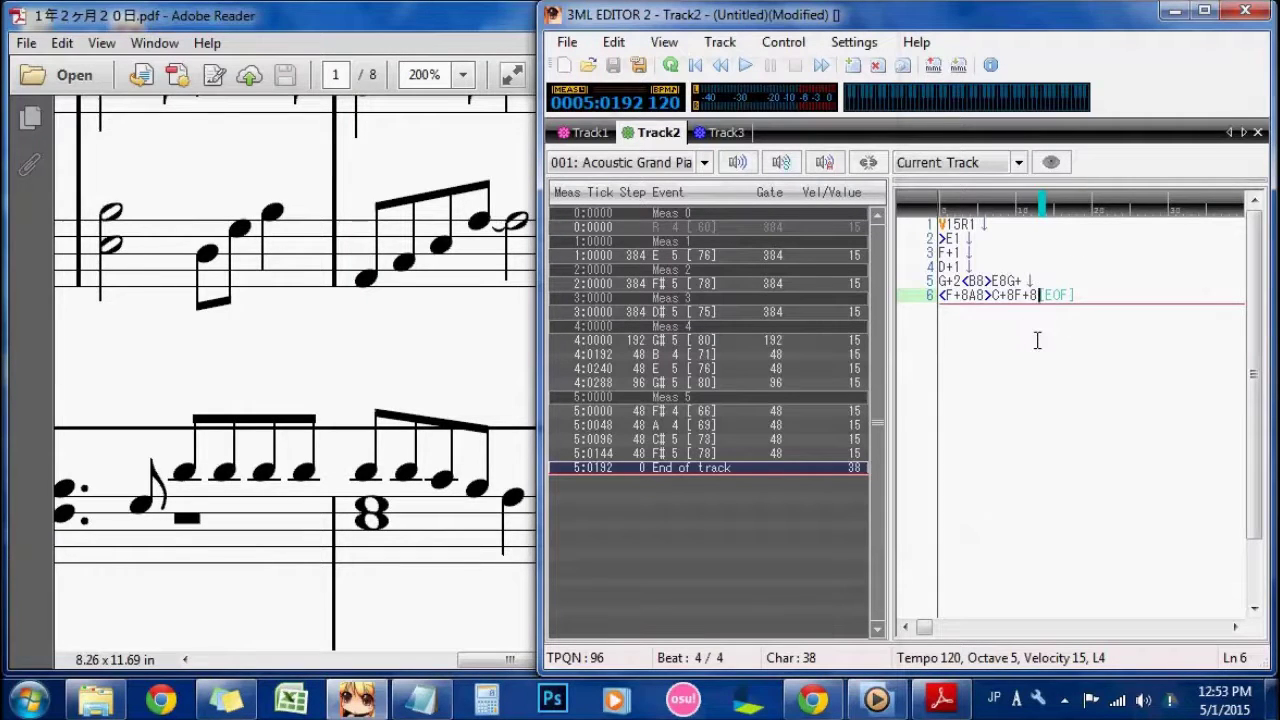
{"action": "type", "text": "&"}
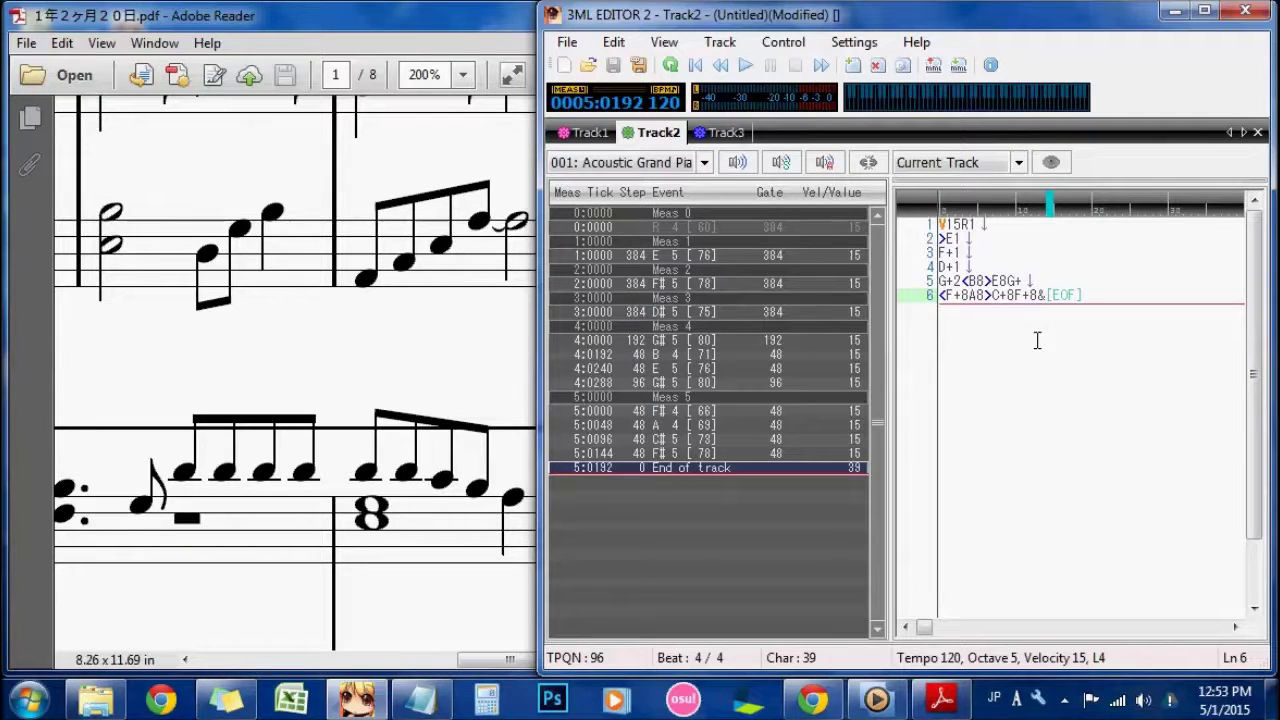
{"action": "type", "text": "F"}
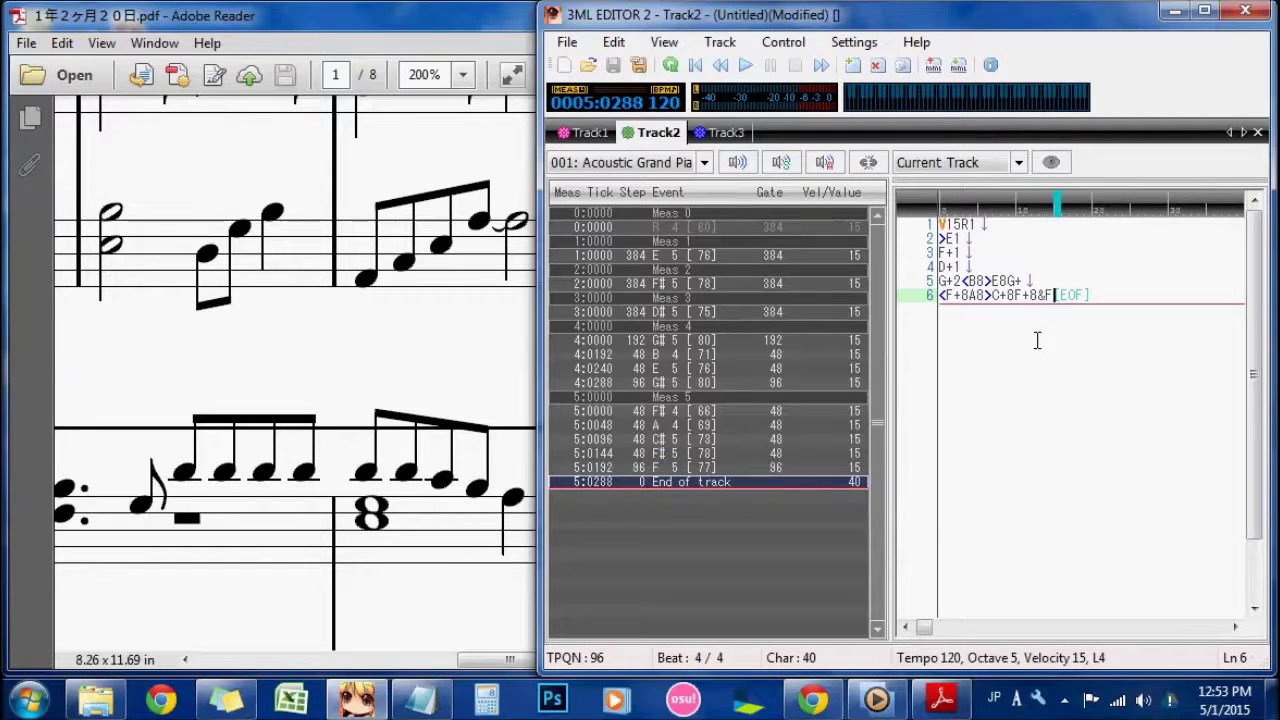
{"action": "type", "text": "+2"}
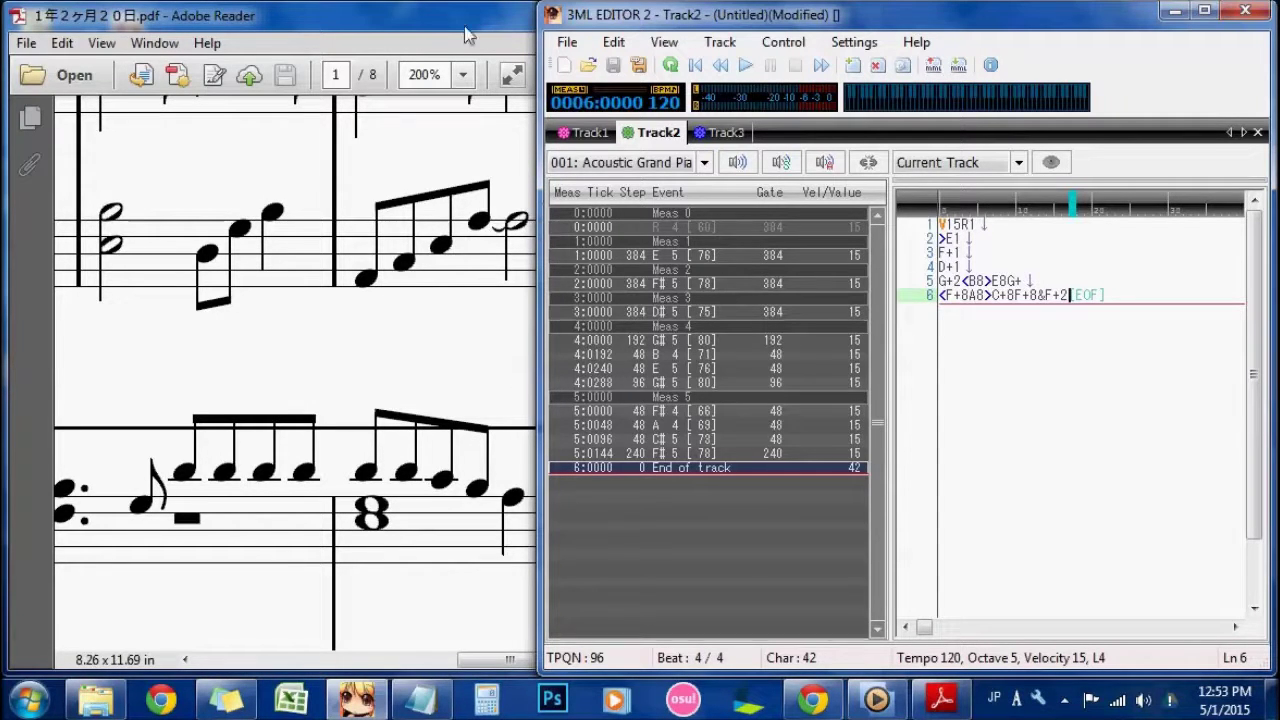
Step: Compare the tied F sharp notes in the score with line 6 of Track2, and restore the full-page view
{"action": "left_click", "coordinate": [533, 222]}
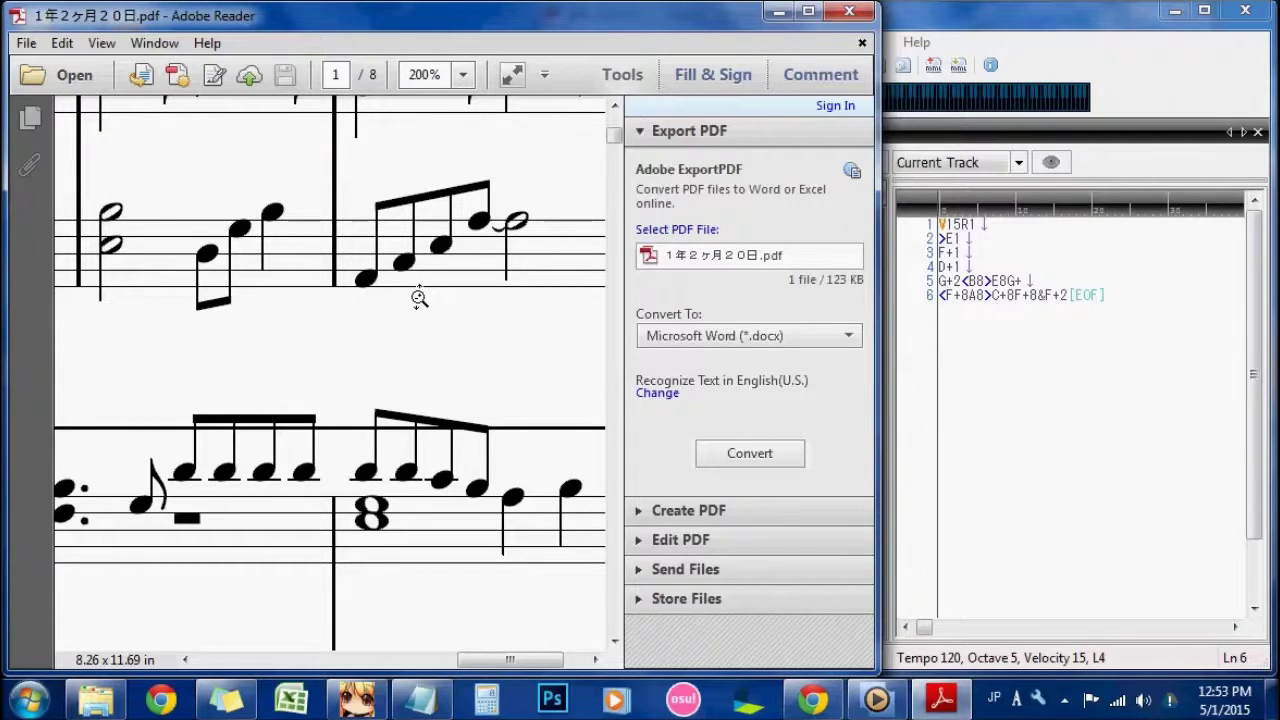
{"action": "left_click", "coordinate": [1048, 300]}
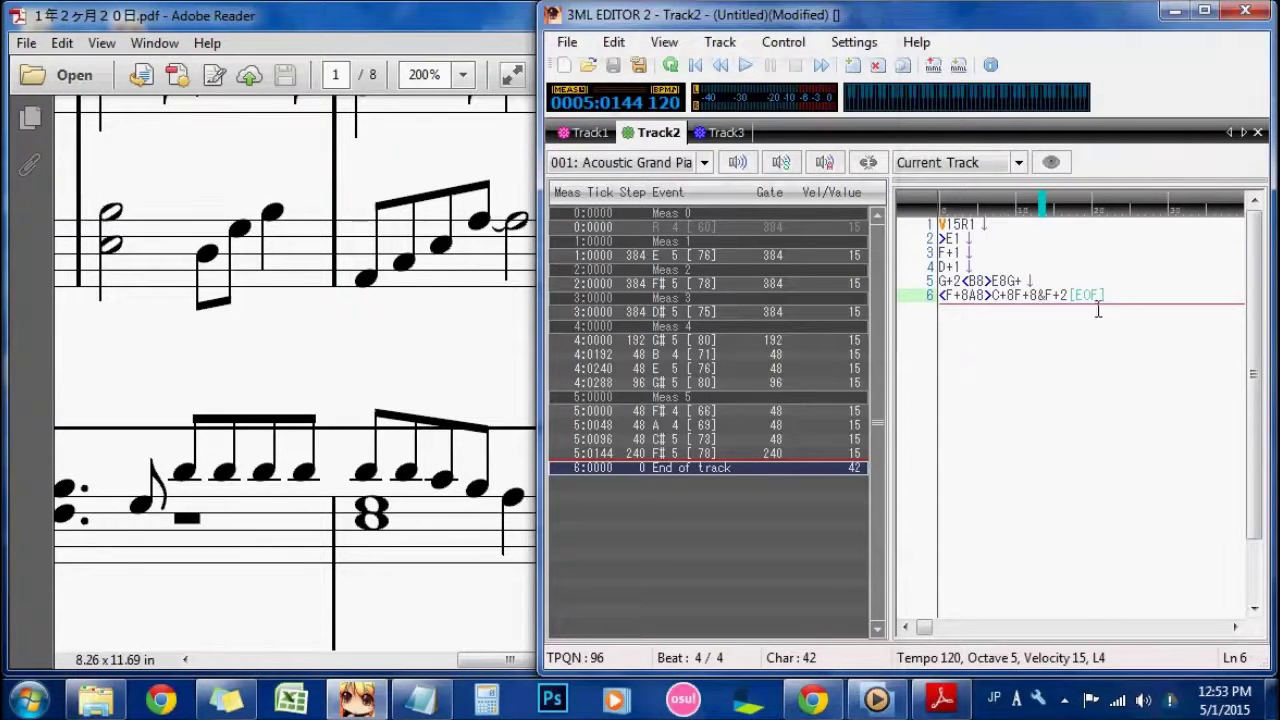
{"action": "left_click", "coordinate": [410, 354]}
{"action": "left_click", "coordinate": [1120, 15]}
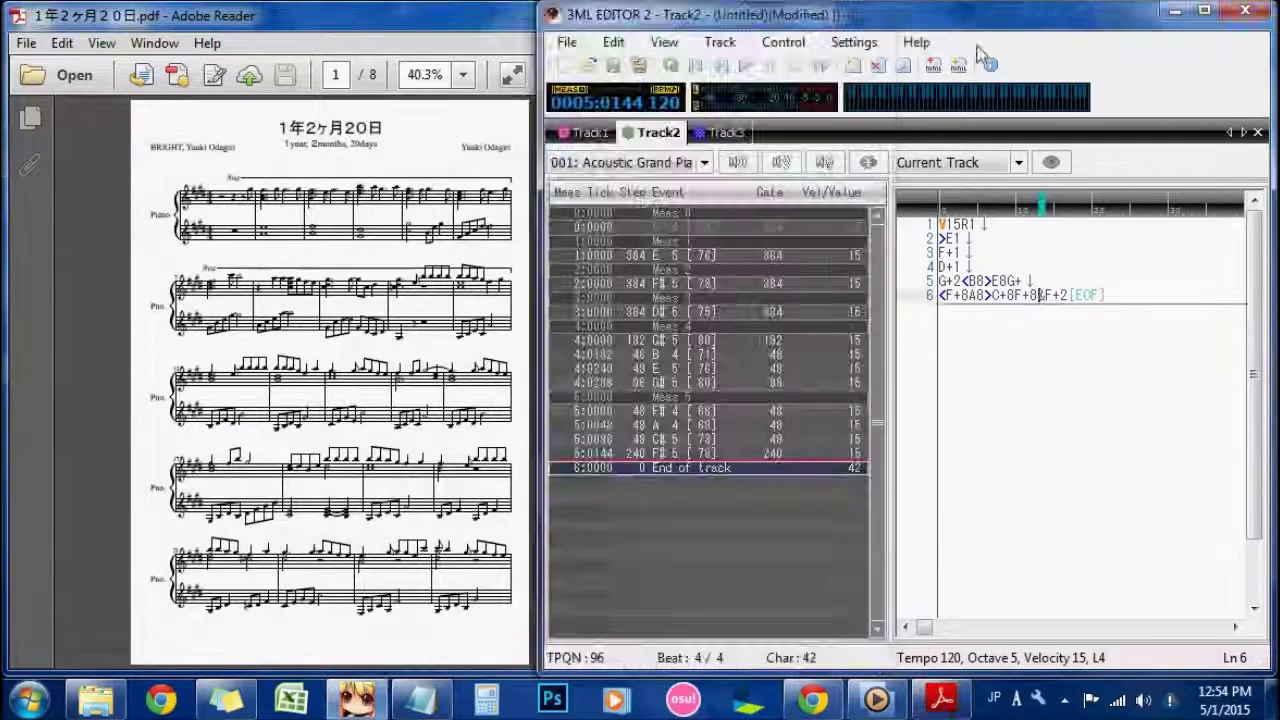
Step: Play the transcription from the beginning and bring up Track1
{"action": "left_click", "coordinate": [697, 65]}
{"action": "left_click", "coordinate": [746, 65]}
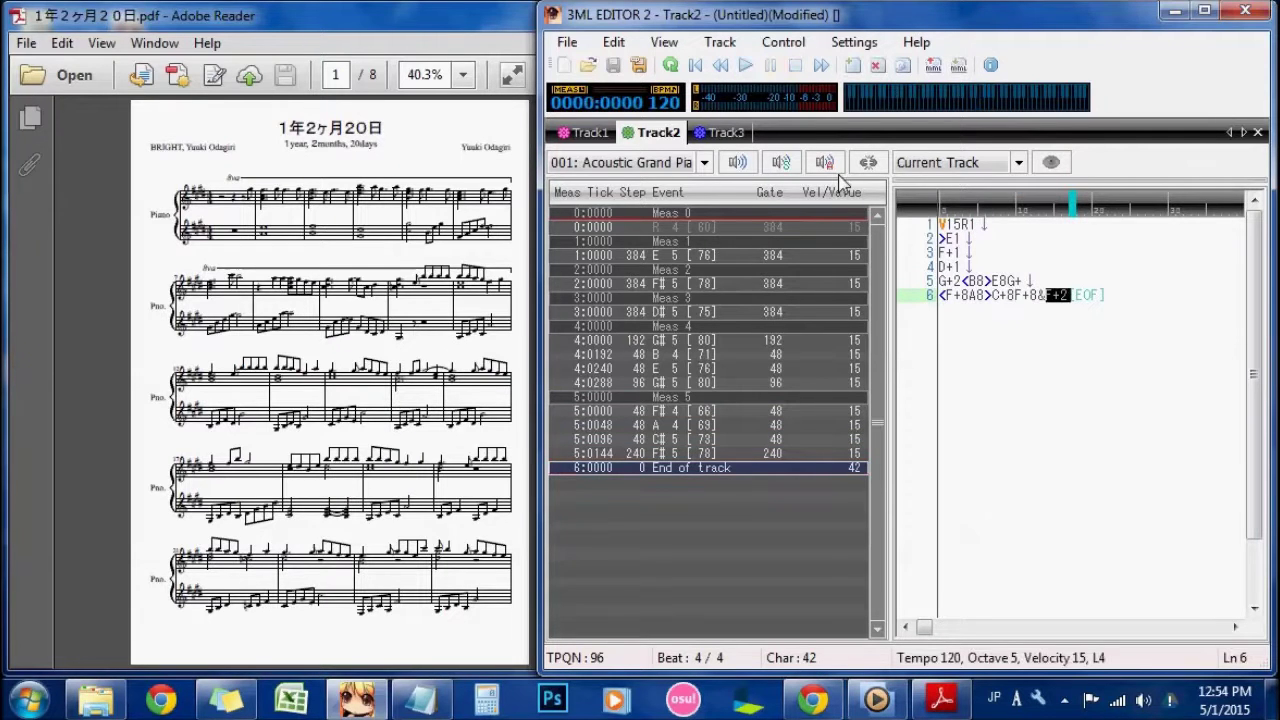
{"action": "left_click", "coordinate": [562, 134]}
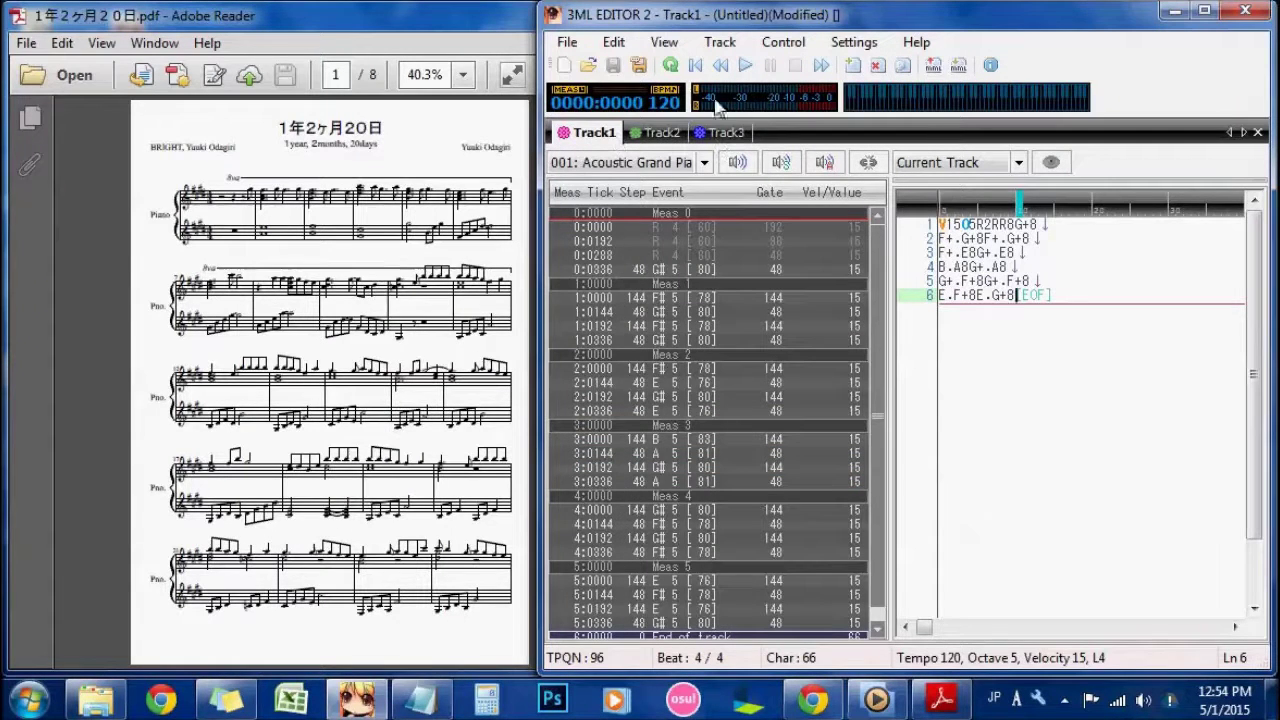
Step: Start saving the transcription as a new file with the Desktop as the destination folder
{"action": "left_click", "coordinate": [568, 43]}
{"action": "left_click", "coordinate": [603, 141]}
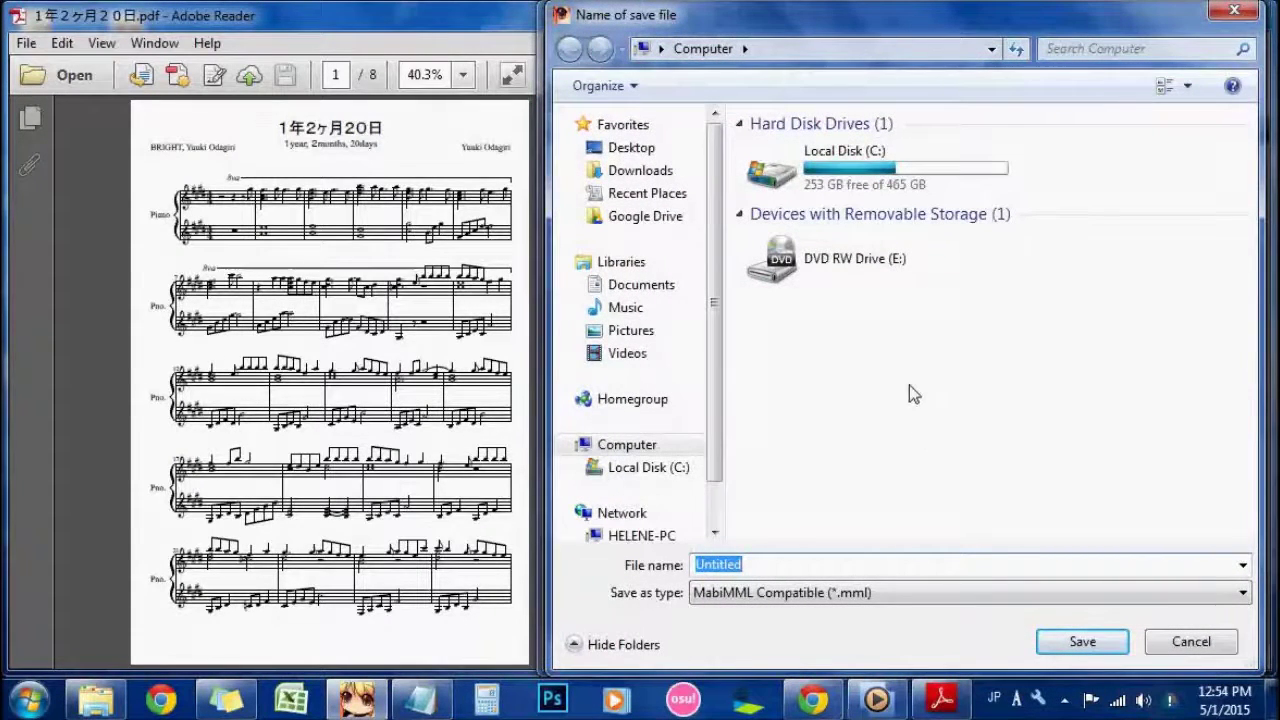
{"action": "left_click", "coordinate": [630, 148]}
{"action": "left_click_drag", "start_coordinate": [765, 566], "coordinate": [606, 568]}
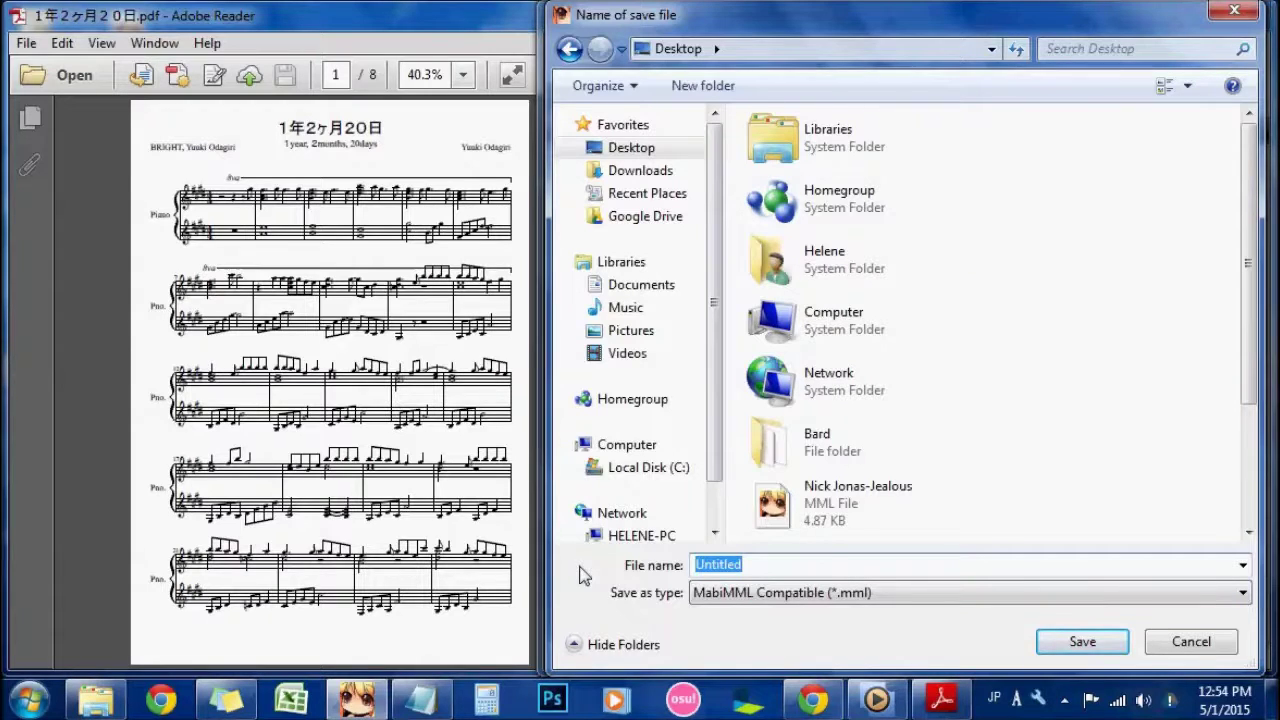
Step: Enter BRIGHT-Ichinen Nikagetsu as the name of the MabiMML file
{"action": "type", "text": "bRIGHT"}
{"action": "key", "text": "BackSpace"}
{"action": "key", "text": "BackSpace"}
{"action": "key", "text": "BackSpace"}
{"action": "key", "text": "BackSpace"}
{"action": "type", "text": "BRIGHT"}
{"action": "key", "text": "Tab"}
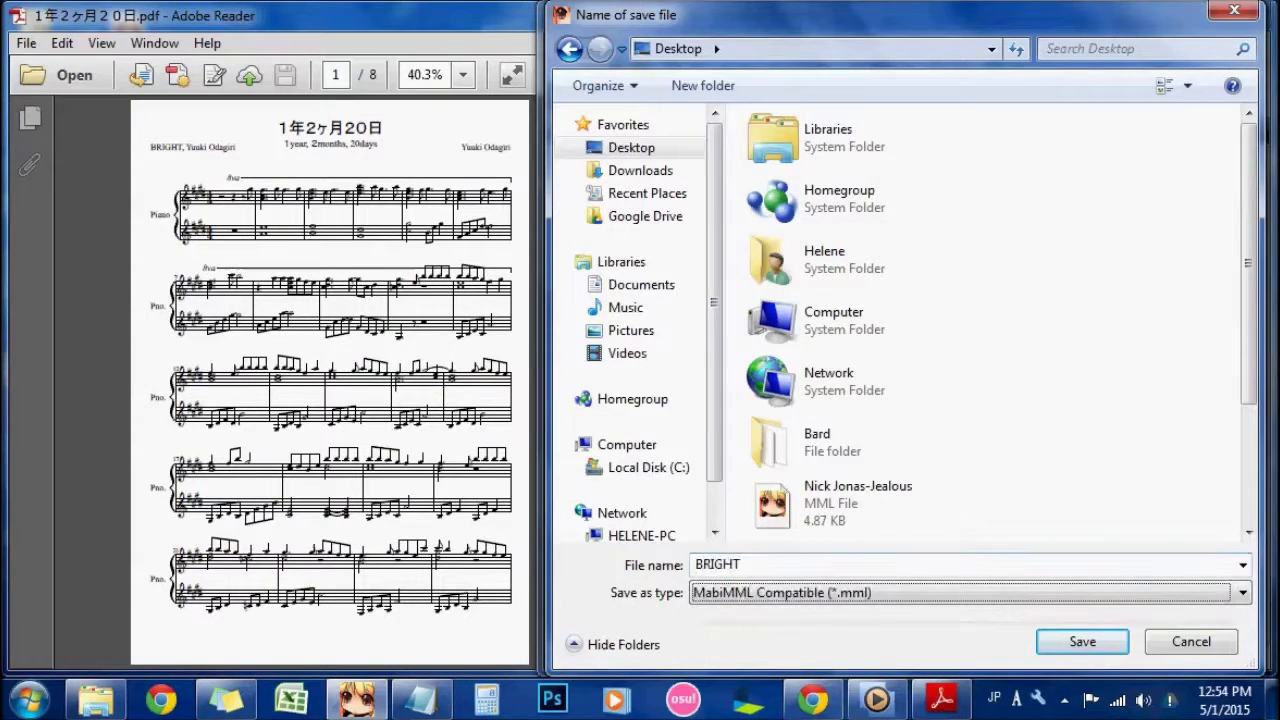
{"action": "left_click", "coordinate": [800, 566]}
{"action": "left_click", "coordinate": [801, 567]}
{"action": "type", "text": "-Ichinen Nikag"}
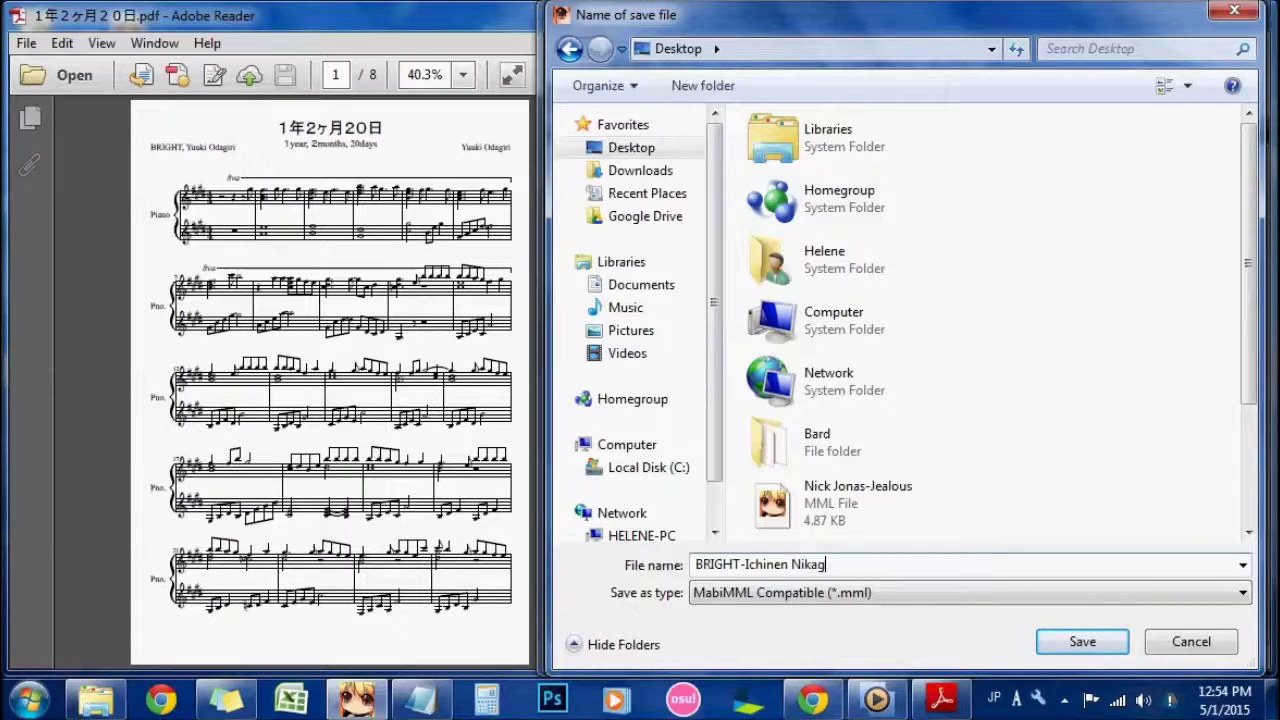
{"action": "type", "text": "su"}
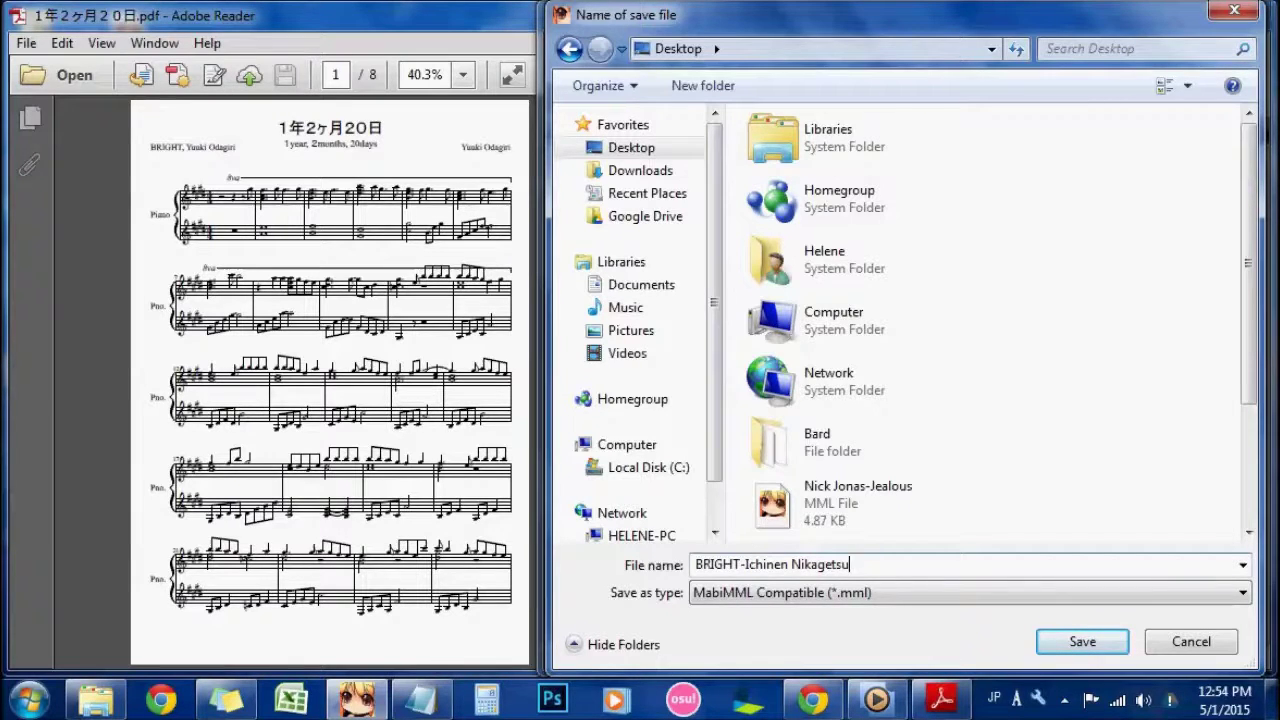